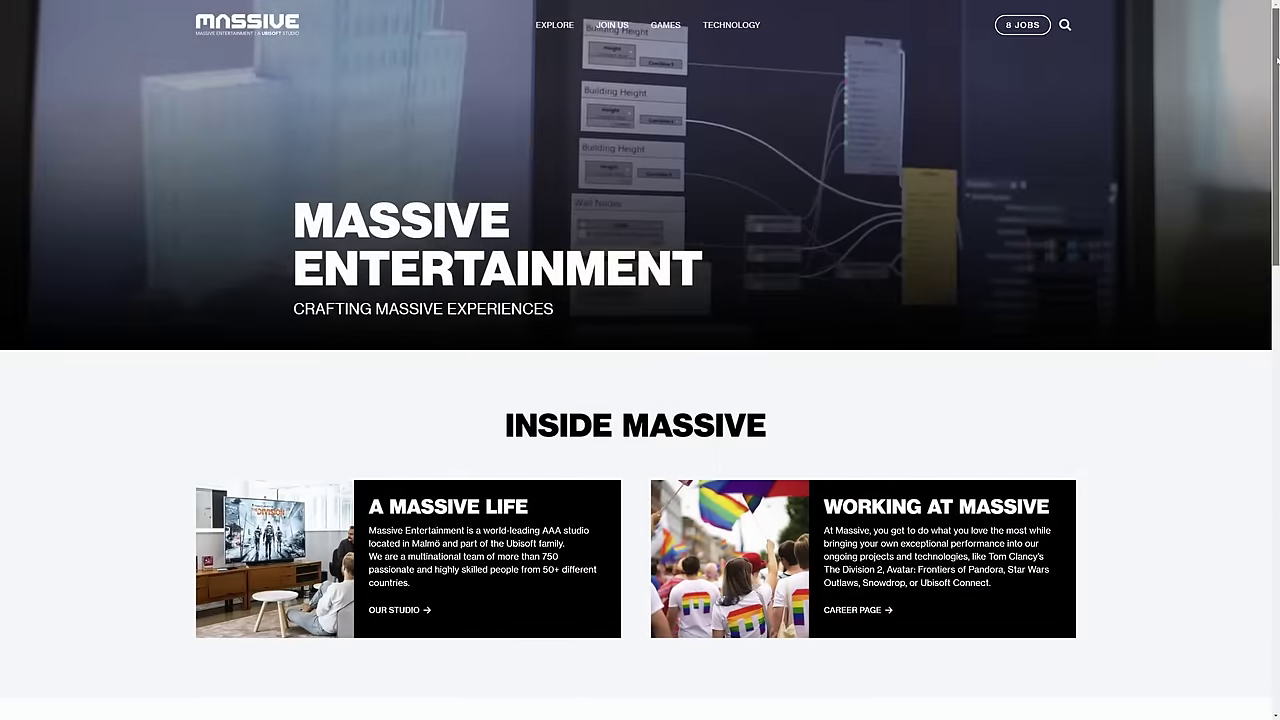
drag(1276, 60, 1275, 255)
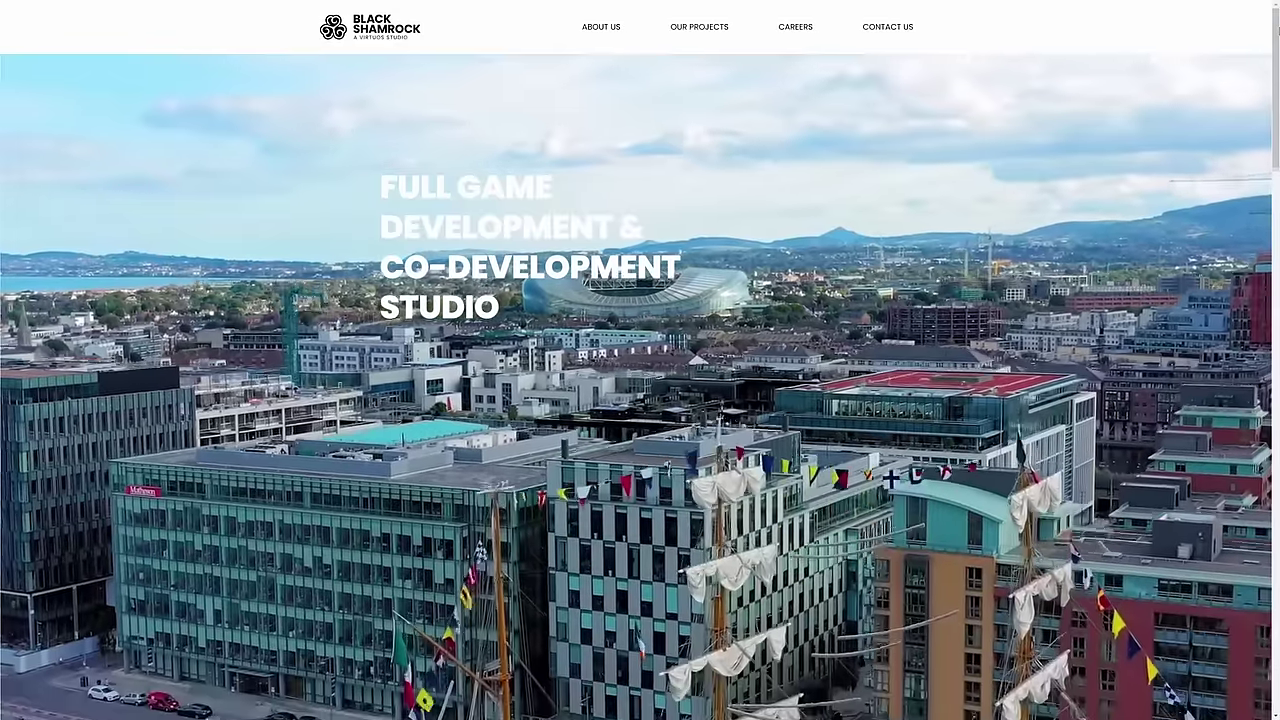
scroll(640, 380, down, 3)
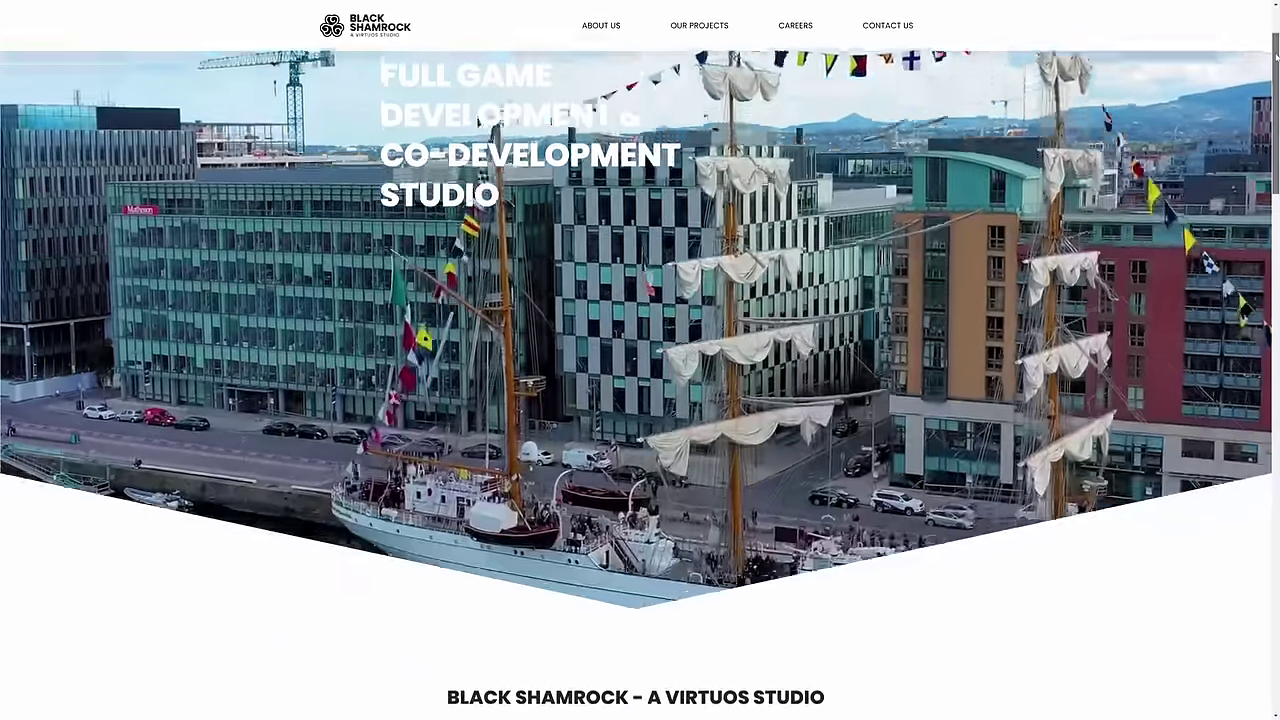
scroll(640, 380, down, 4)
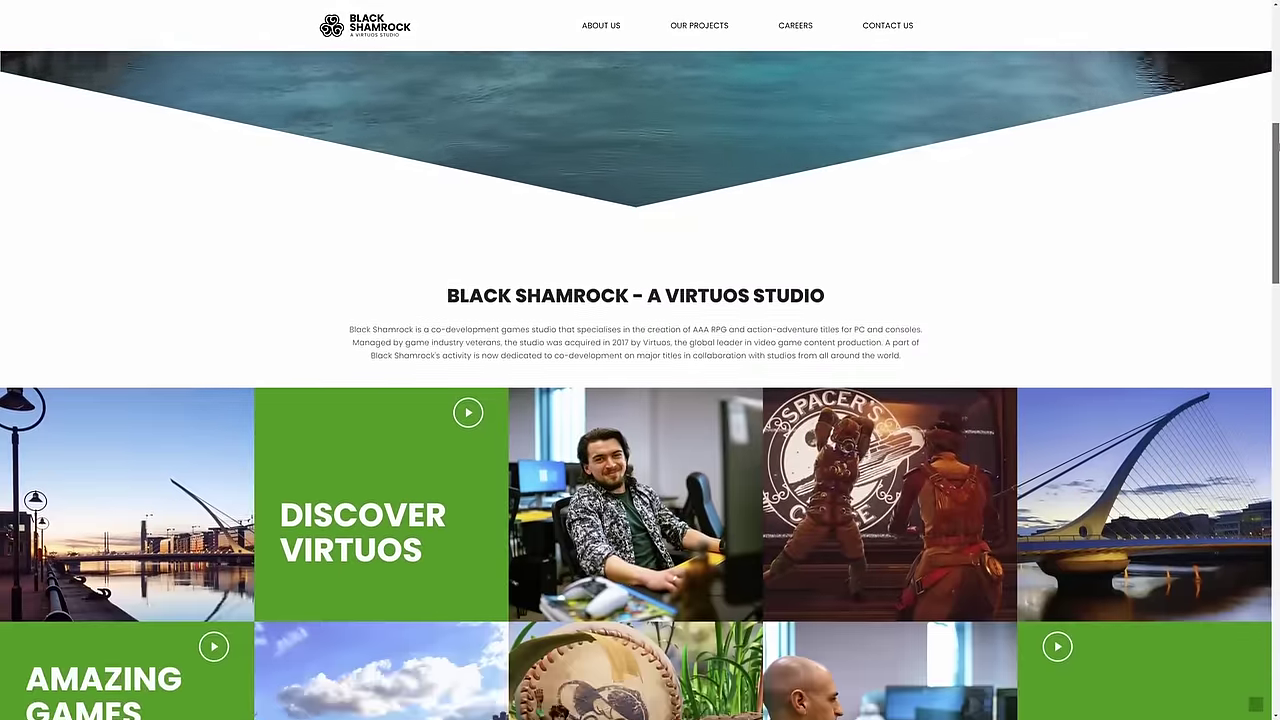
scroll(640, 380, down, 3)
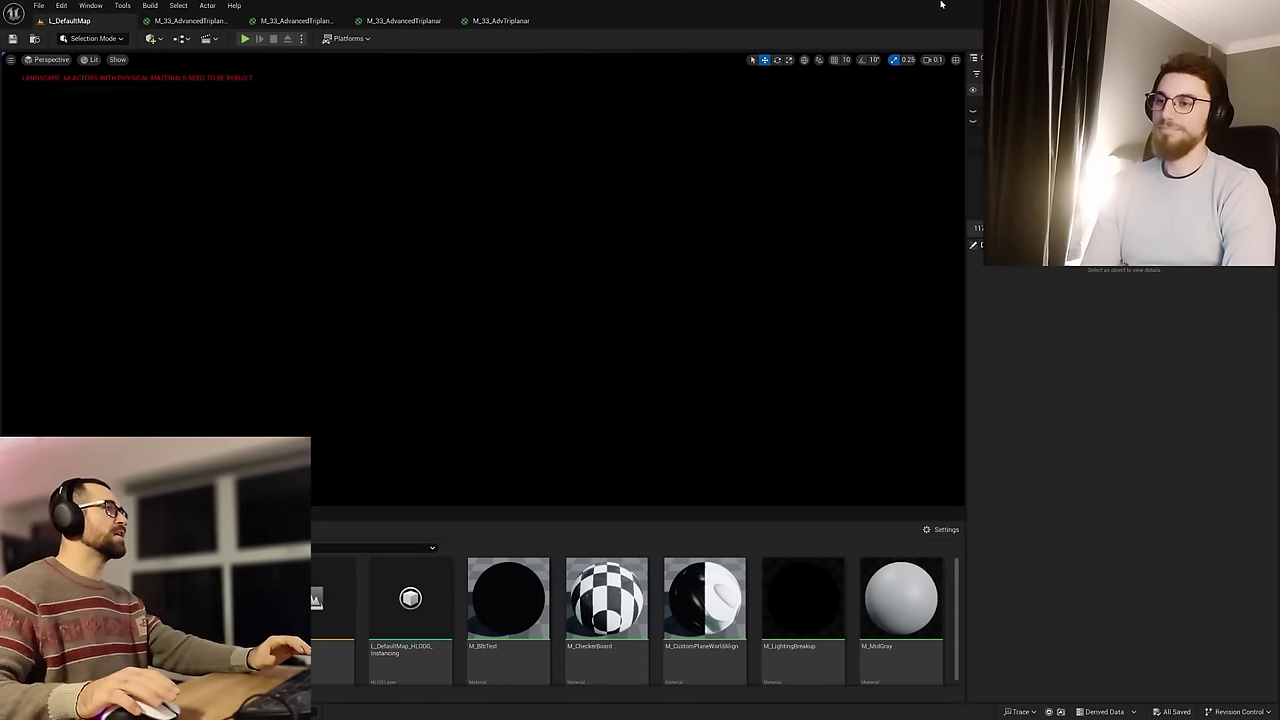
Step: Add a directional light and a sky light to the unlit landscape in L_DefaultMap
click(151, 39)
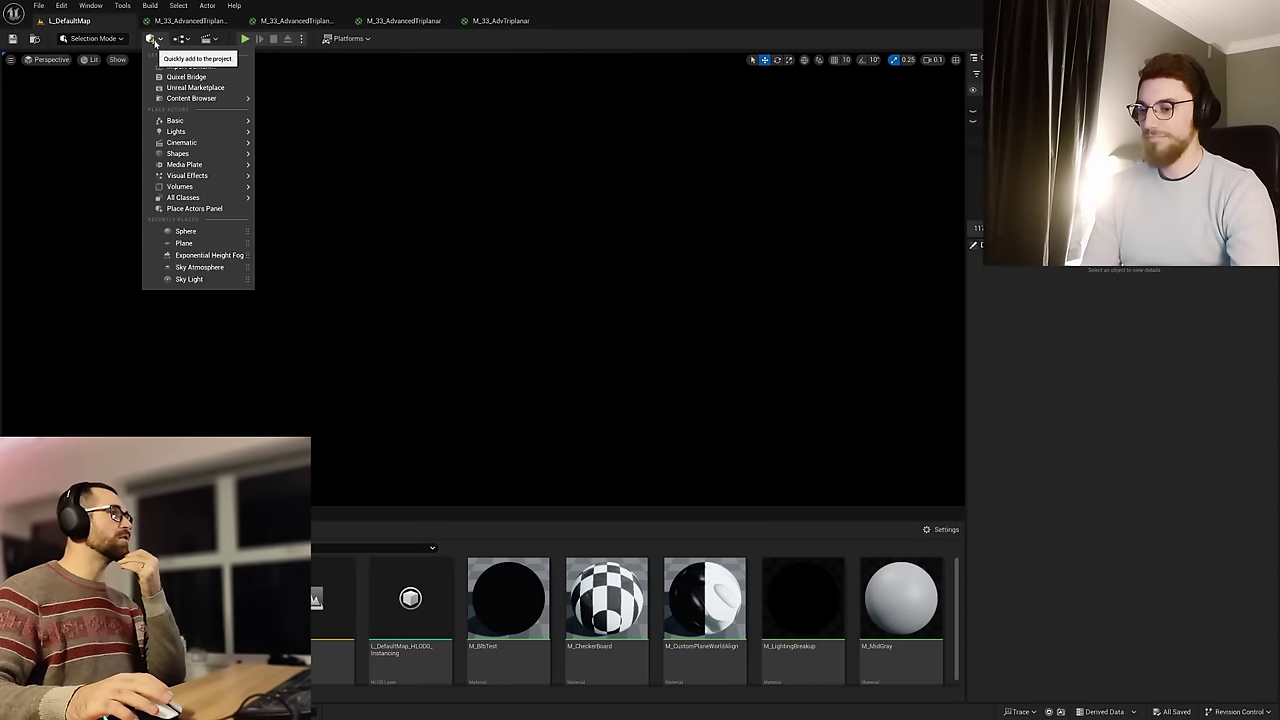
mouse_move(208, 133)
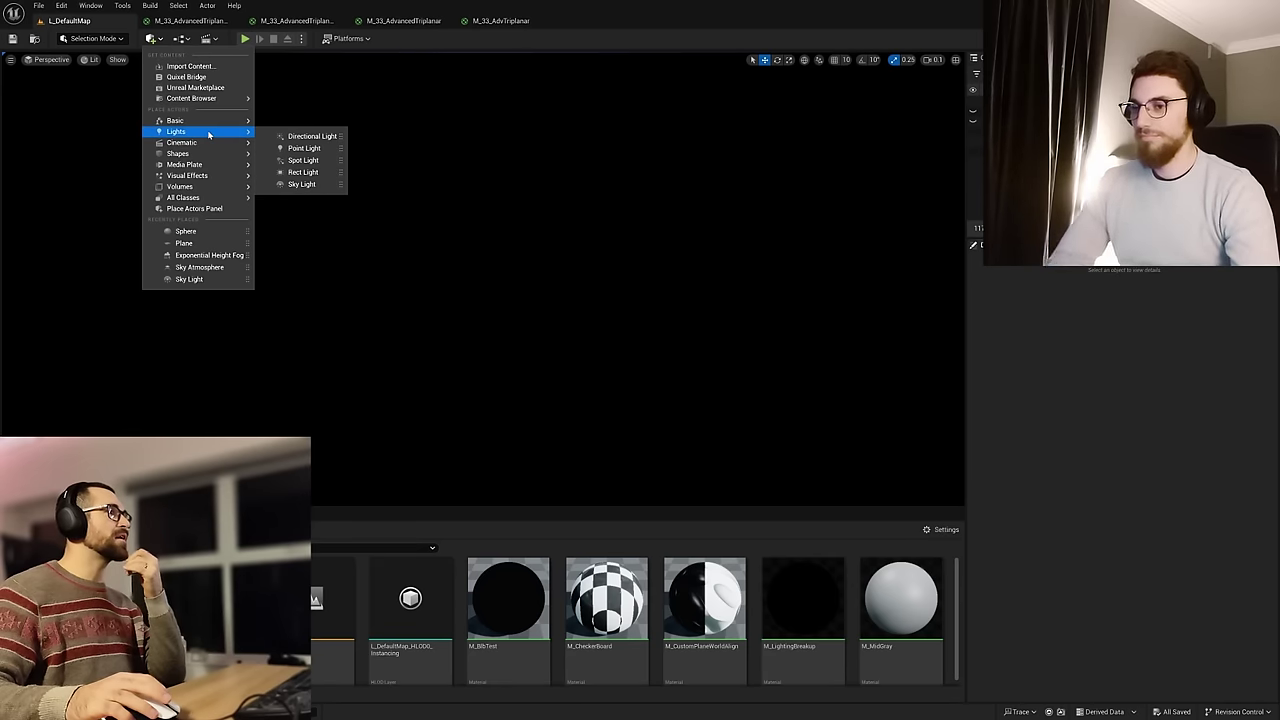
click(308, 136)
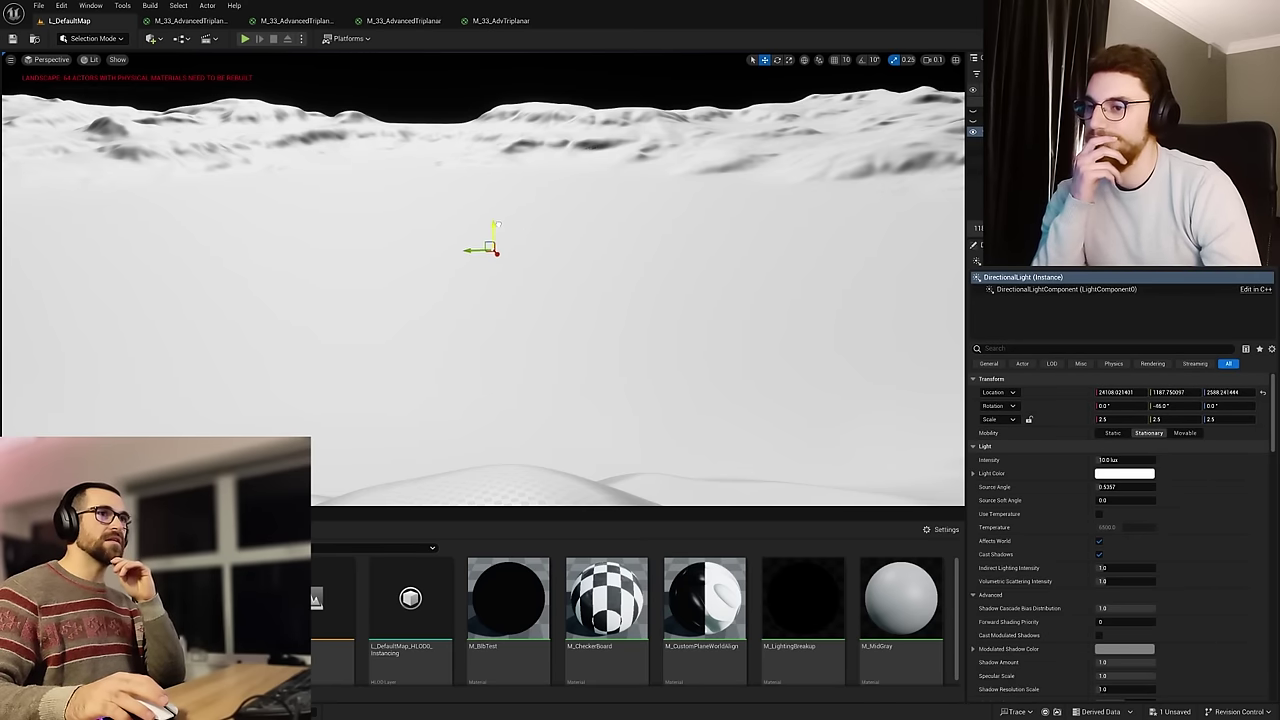
click(155, 39)
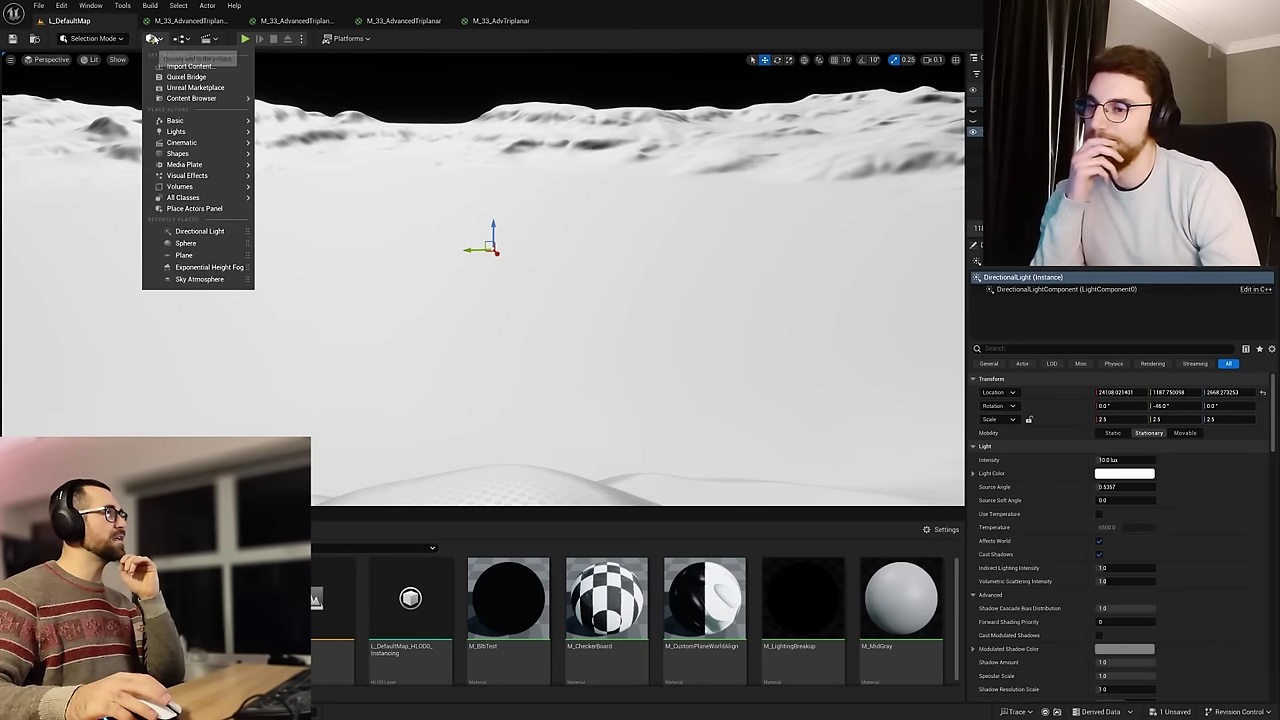
mouse_move(196, 134)
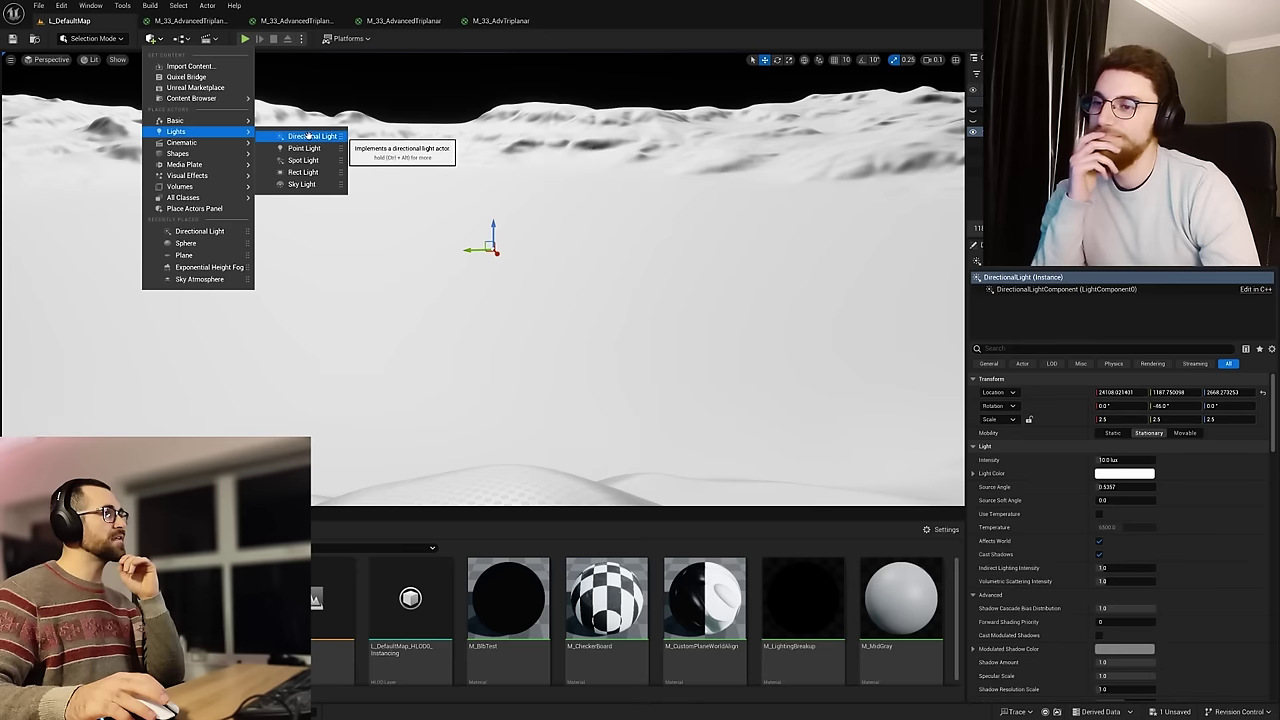
click(301, 184)
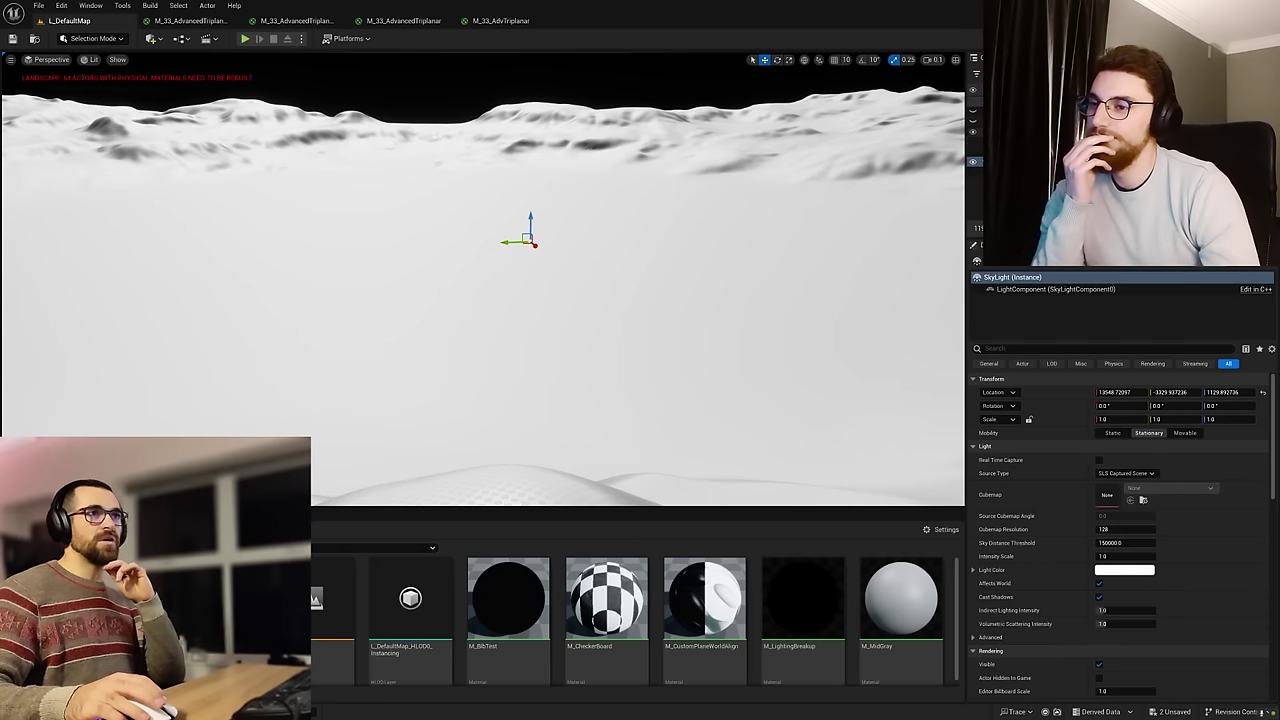
Step: Set the mobility of both the directional light and the sky light to Movable
click(1040, 131)
click(1192, 432)
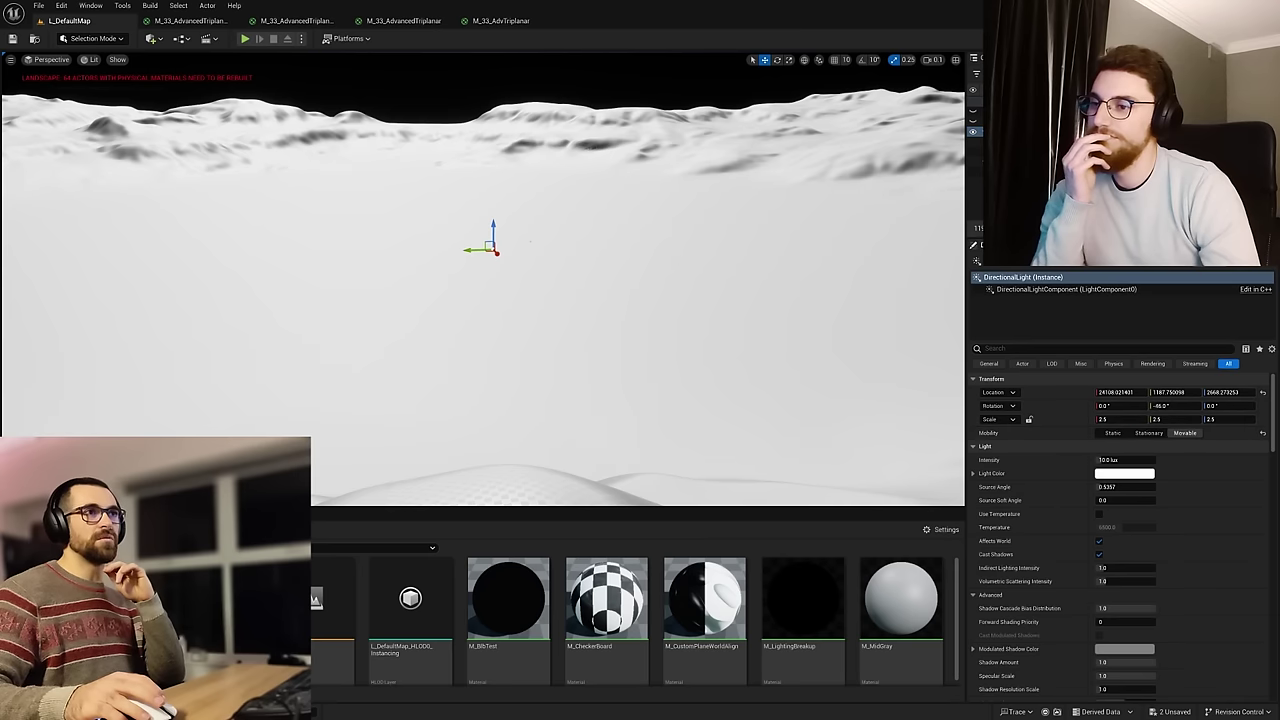
click(1030, 161)
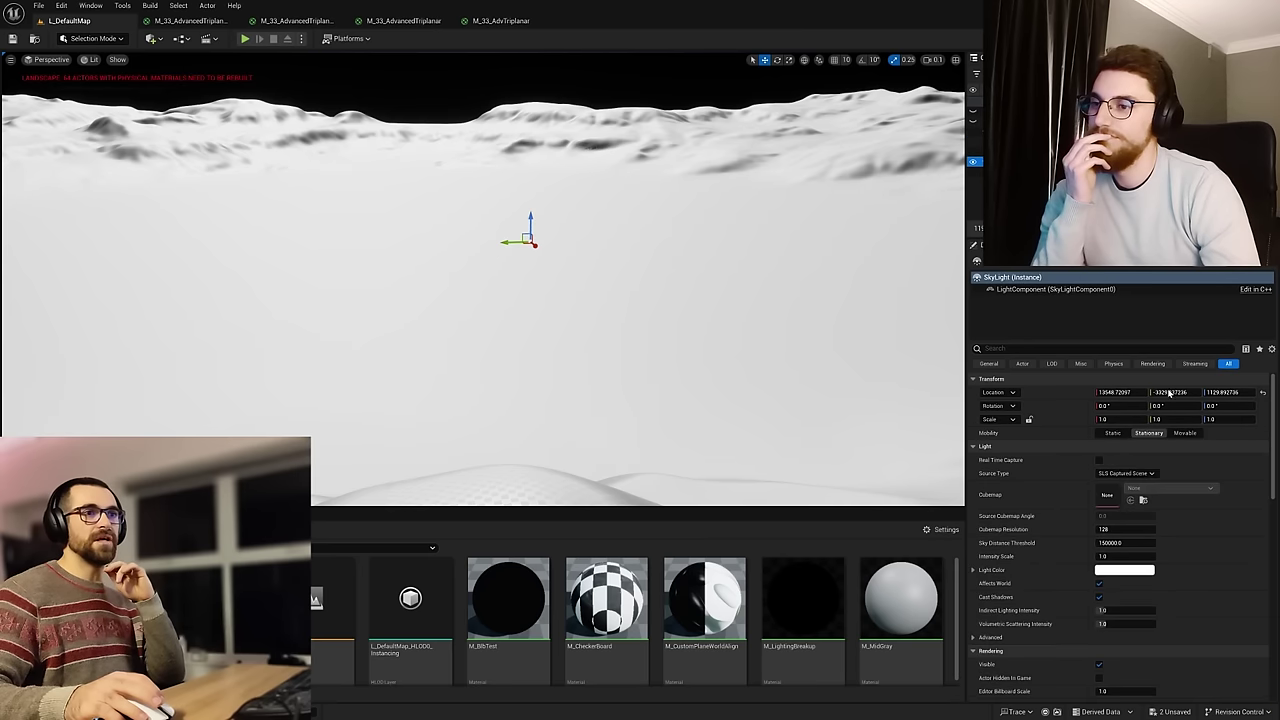
Step: Place a Sky Atmosphere visual effect over the landscape in L_DefaultMap
click(153, 39)
mouse_move(196, 132)
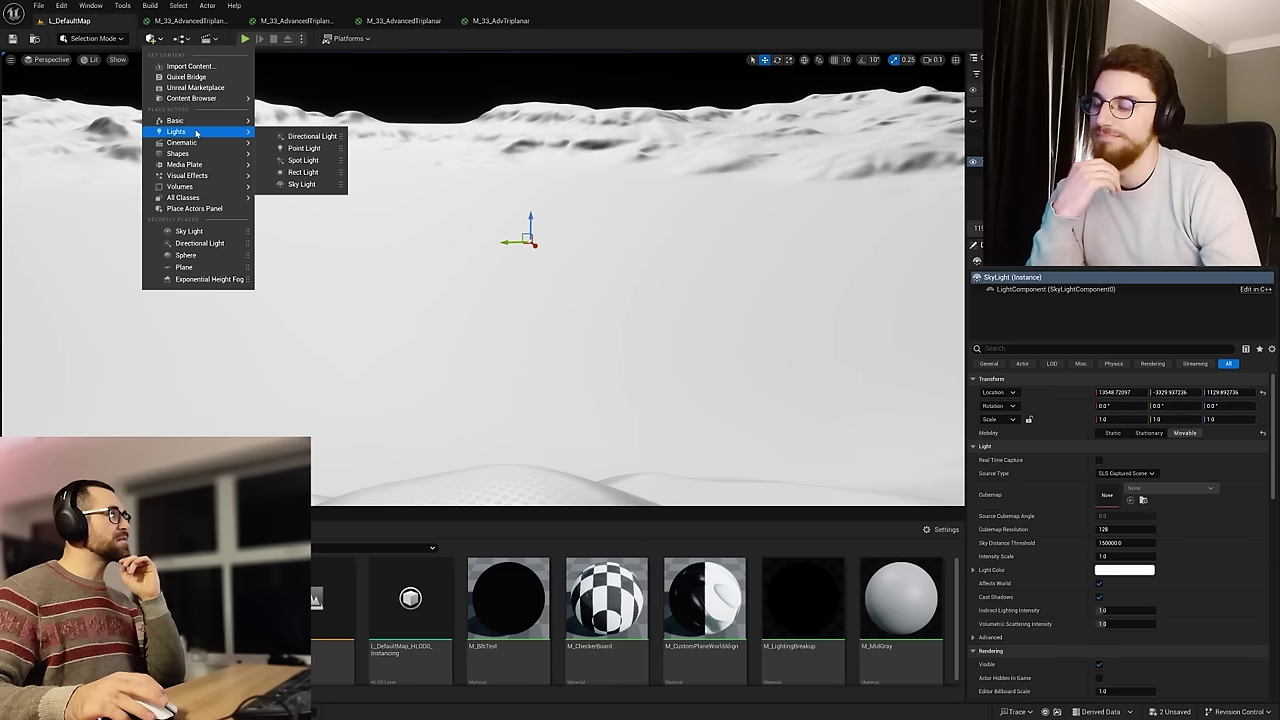
mouse_move(199, 180)
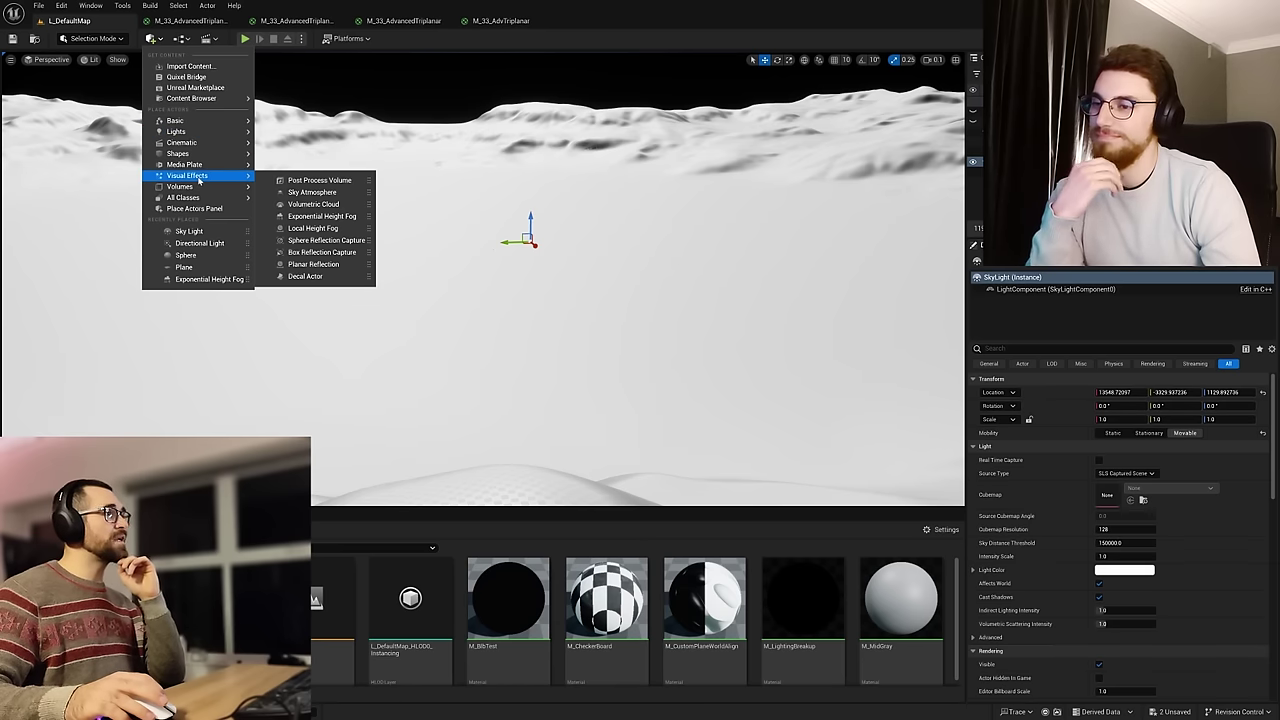
drag(322, 192, 462, 242)
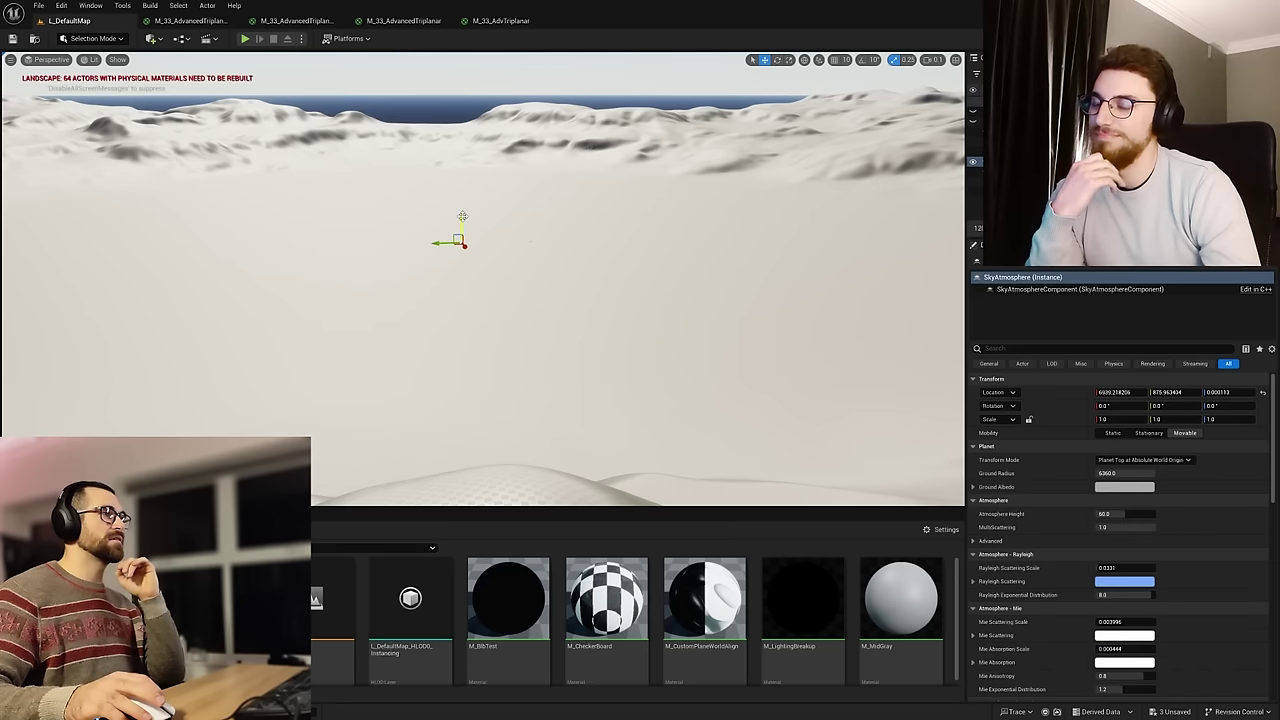
mouse_move(464, 205)
right_down()
mouse_move(464, 120)
mouse_move(467, 190)
right_up()
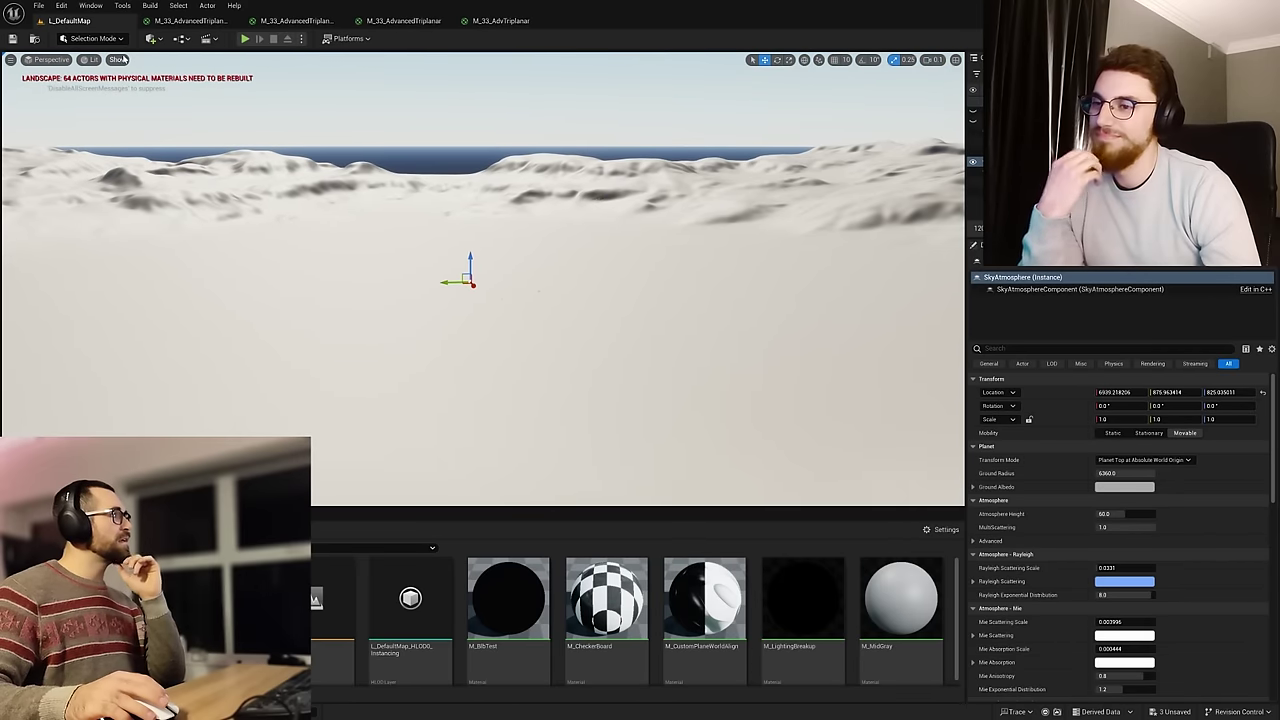
Step: Place an Exponential Height Fog actor on the landscape in L_DefaultMap
click(118, 60)
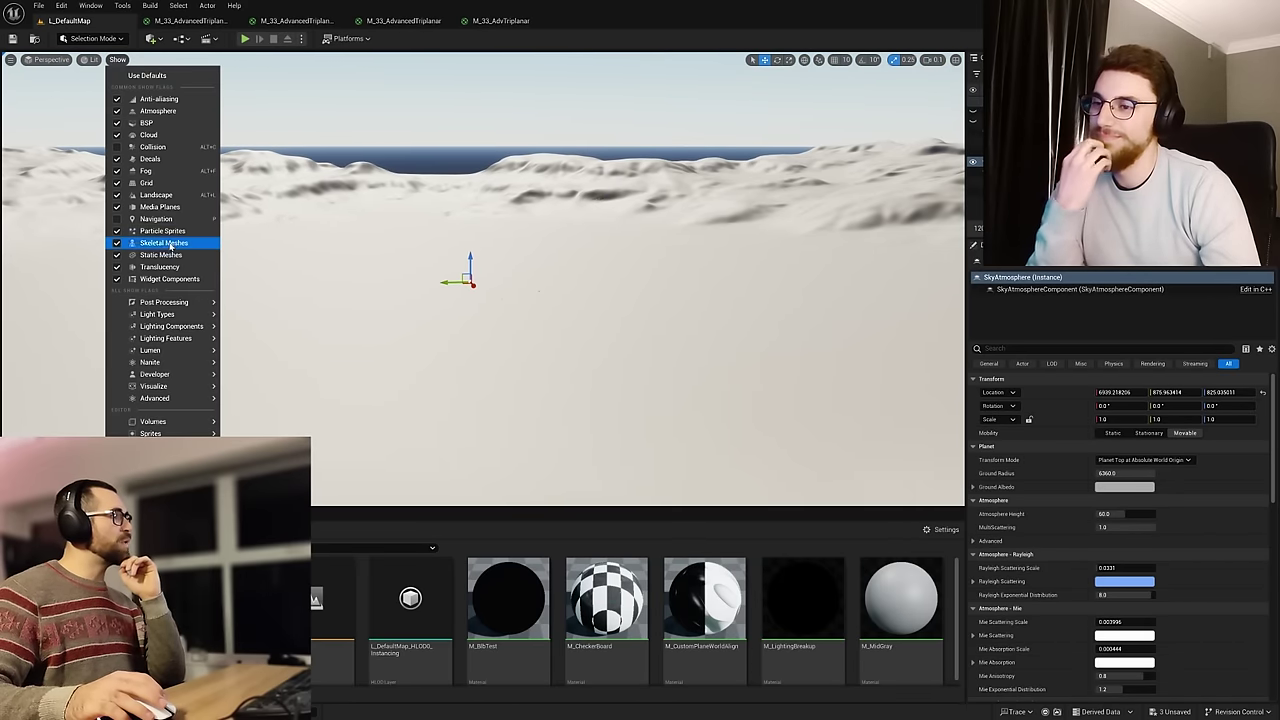
mouse_move(170, 304)
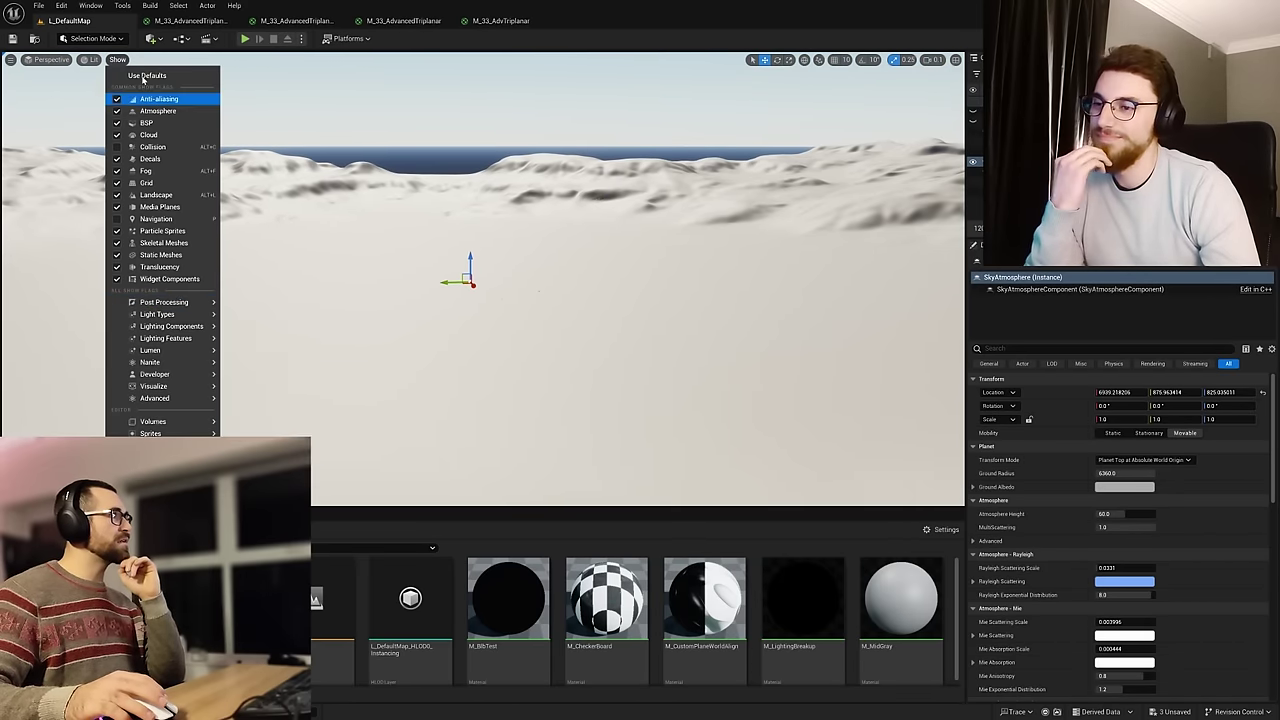
click(153, 39)
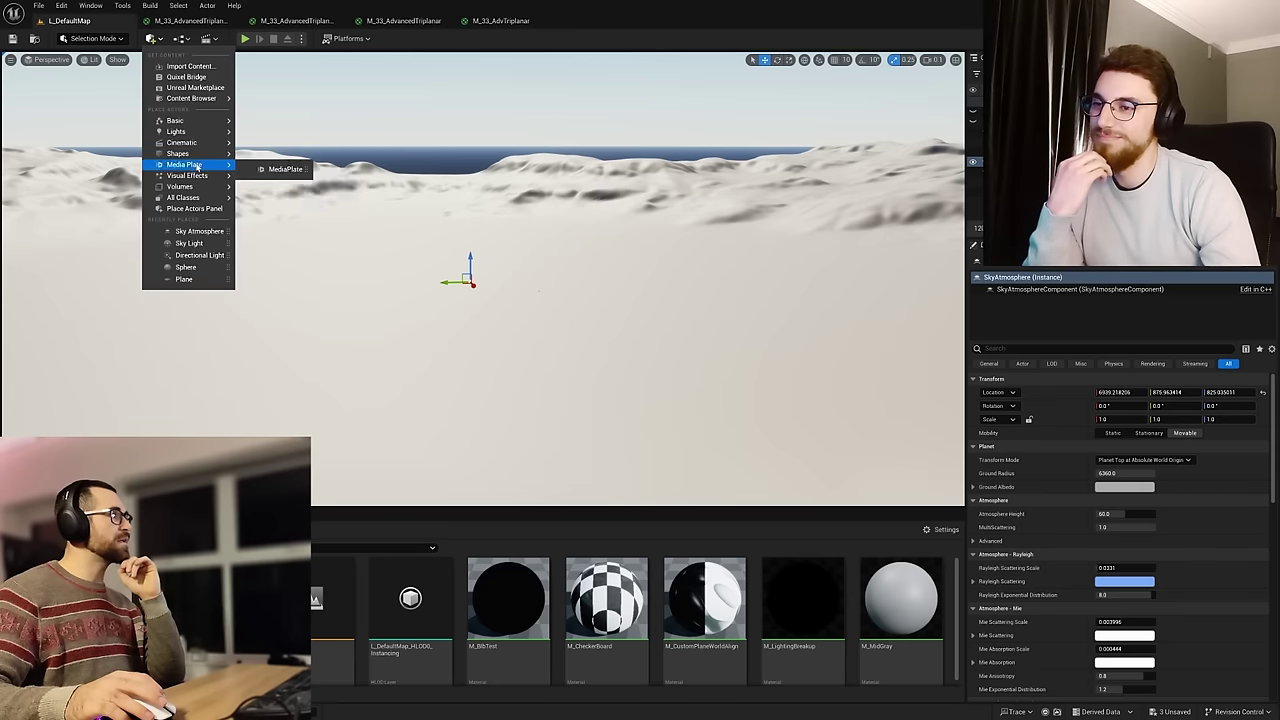
mouse_move(200, 177)
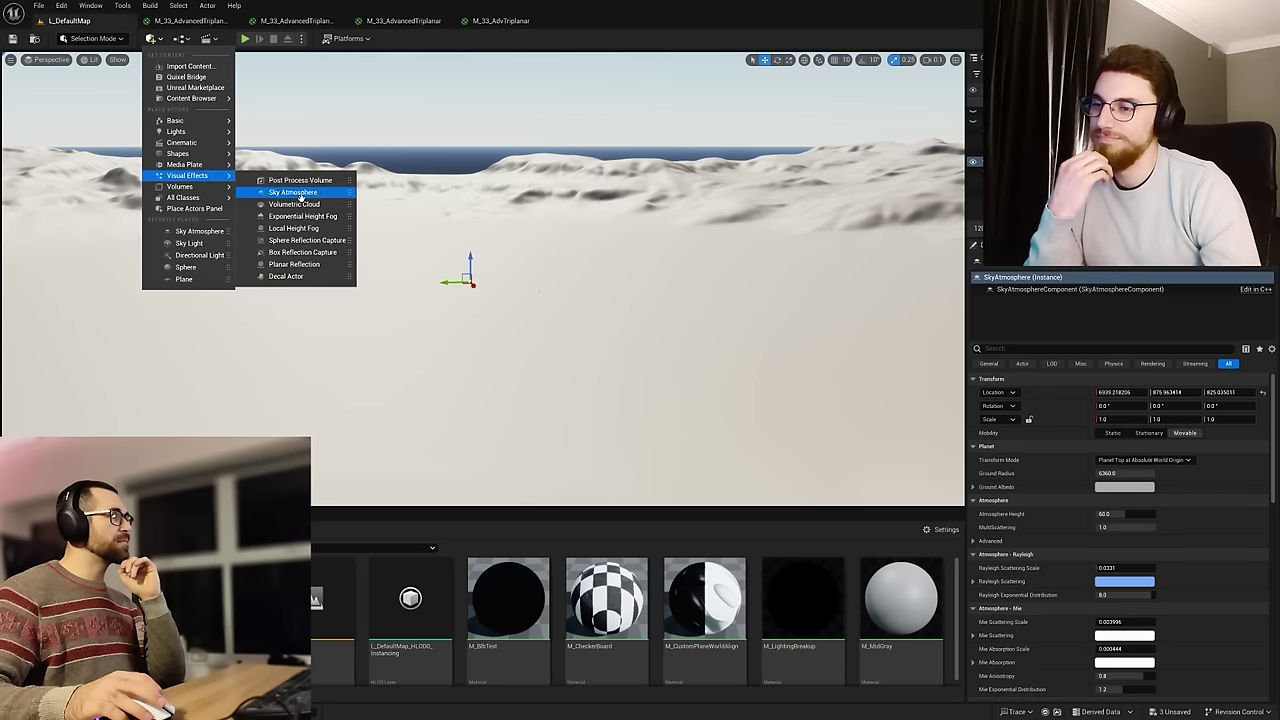
drag(309, 216, 543, 300)
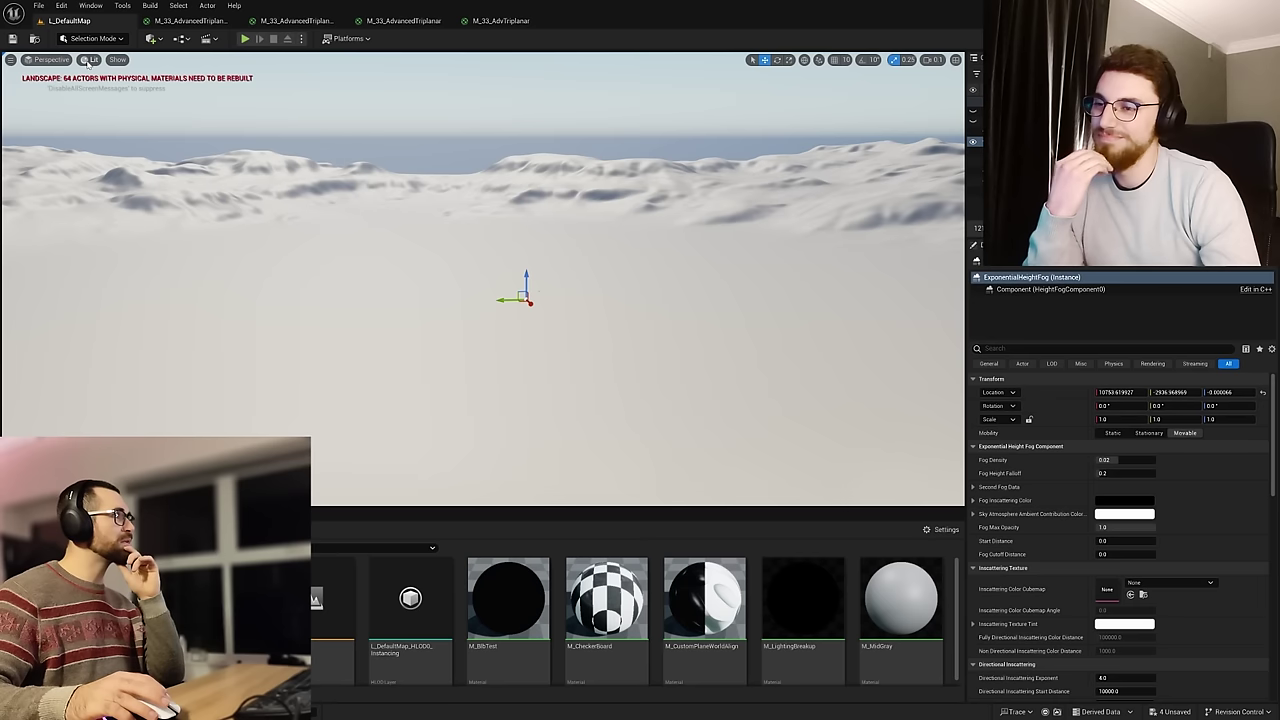
Step: Add a Post Process Volume to the L_DefaultMap level
click(89, 60)
click(150, 40)
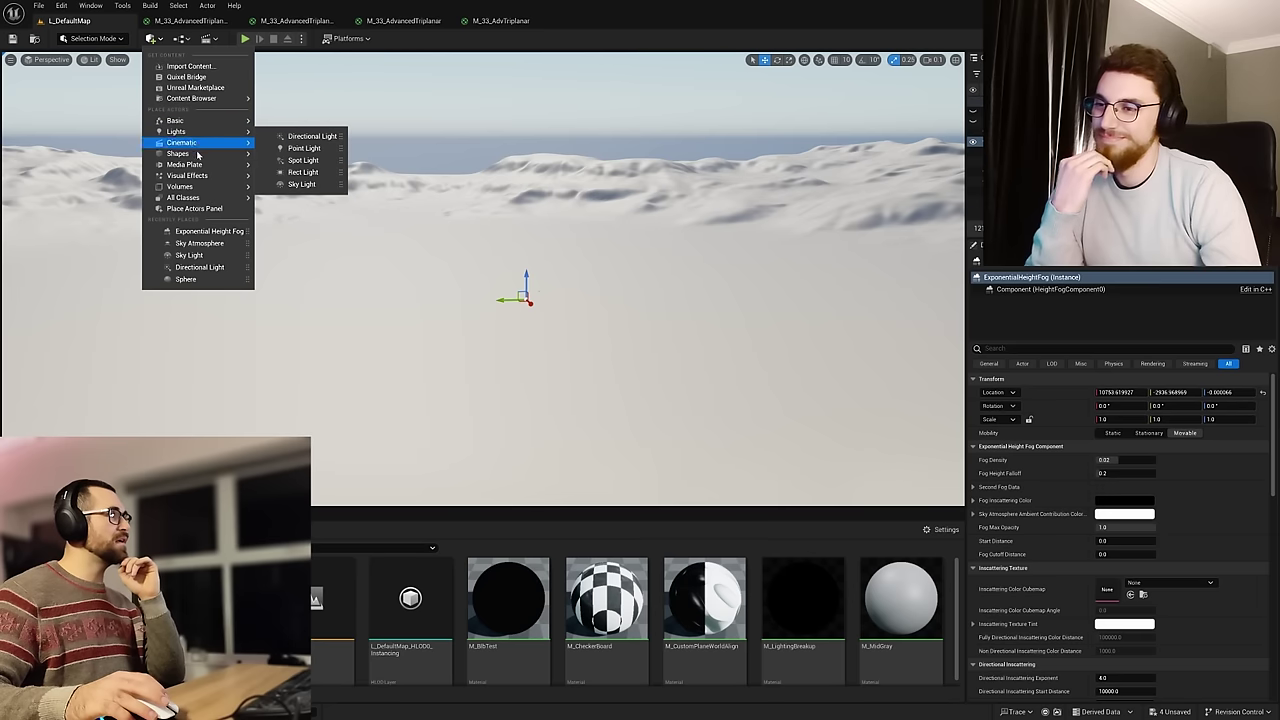
mouse_move(204, 188)
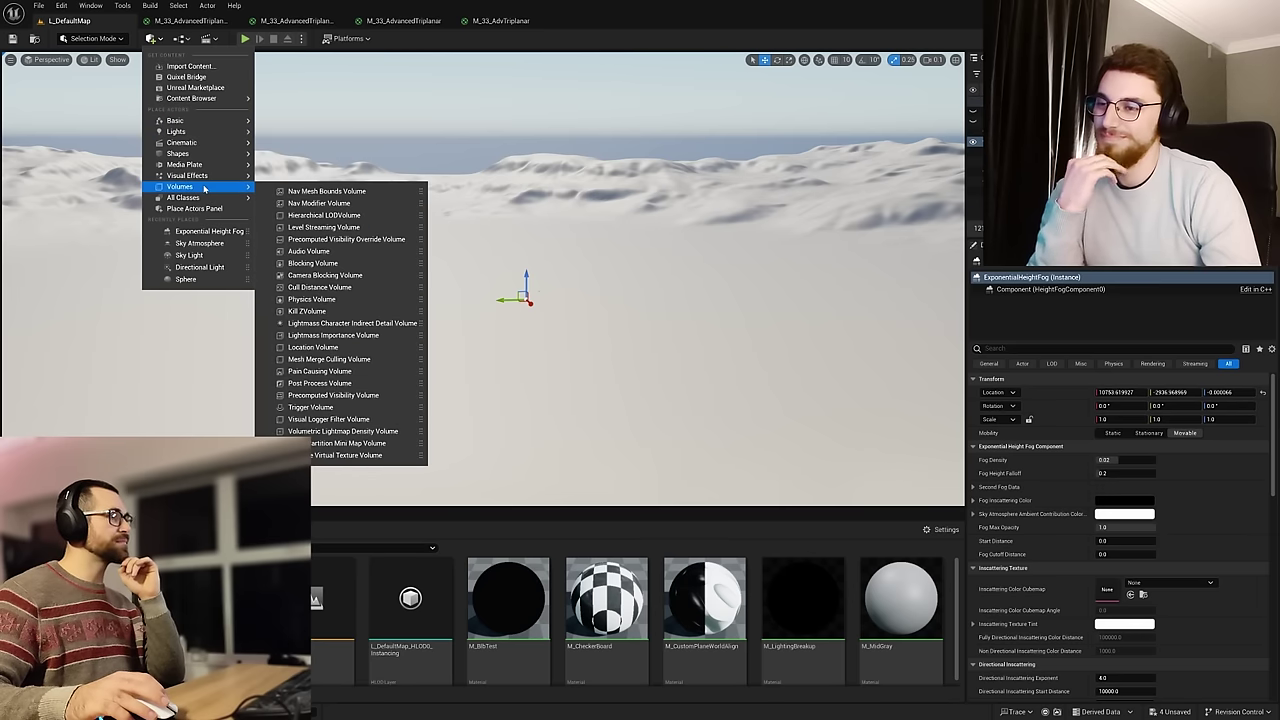
click(366, 383)
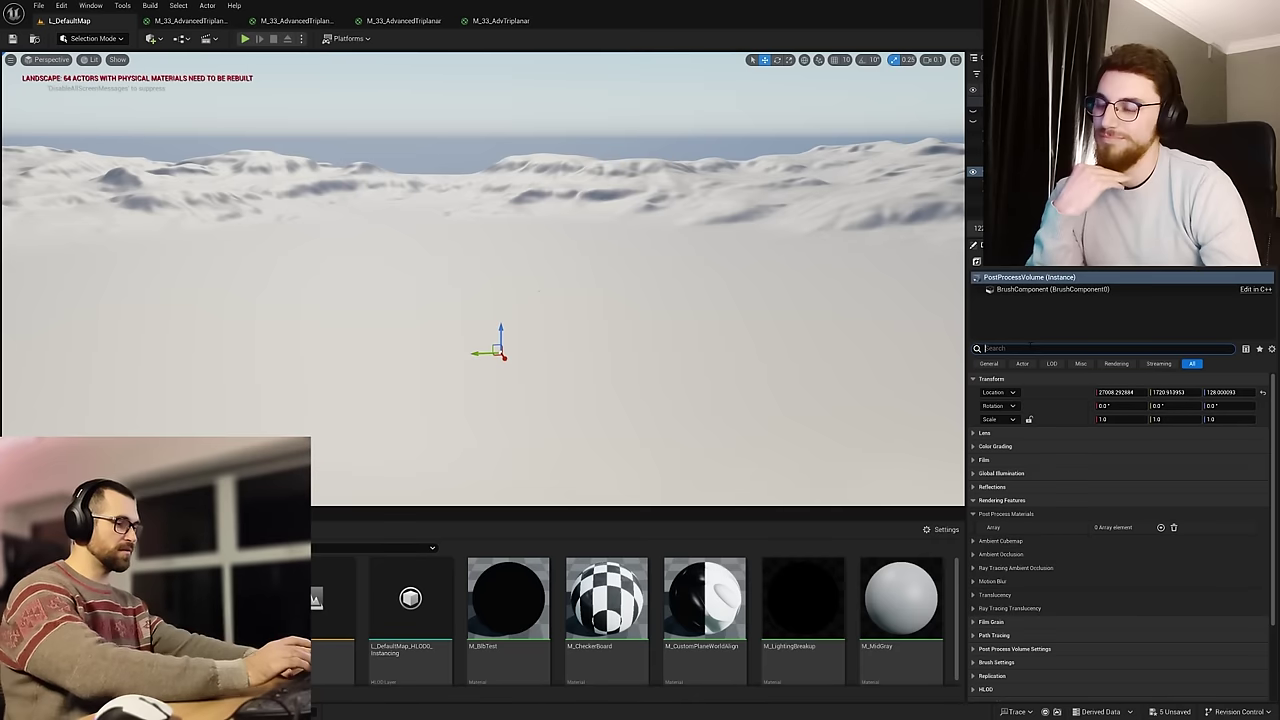
Step: Filter the Post Process Volume's properties by "boun", enable Infinite Extent (Unbound), and clear the filter
text(l)
text(oun)
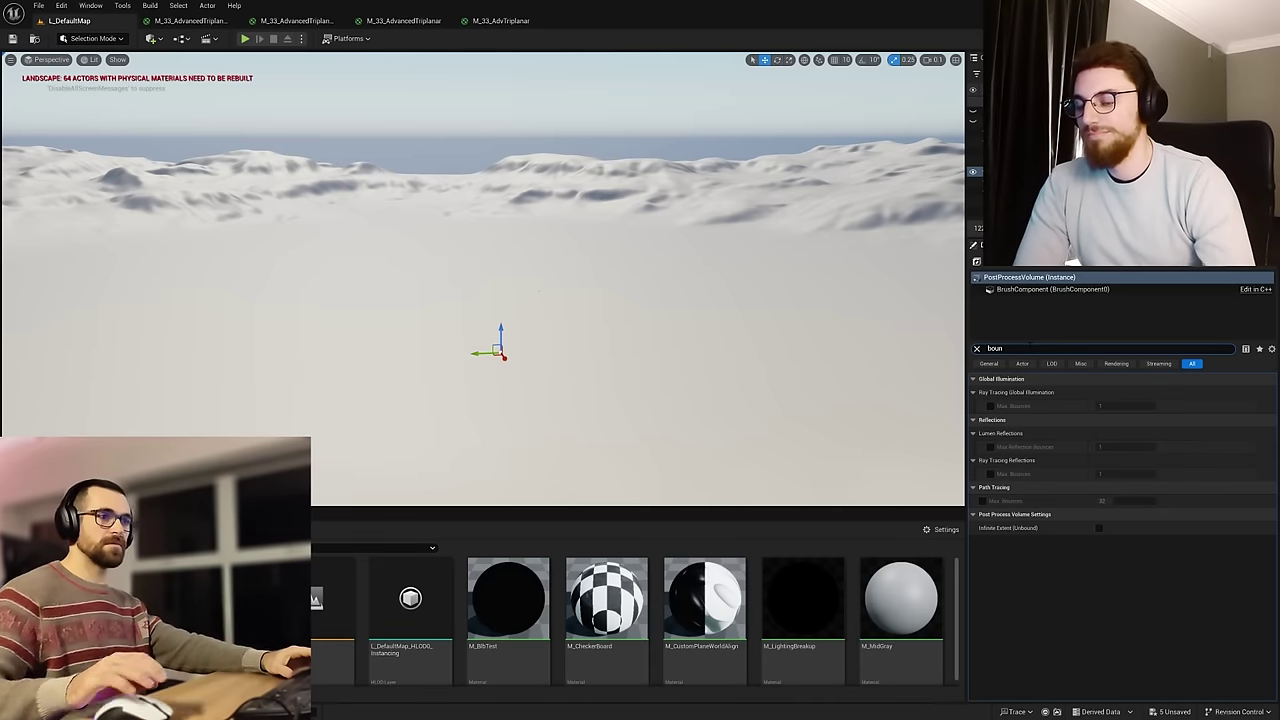
click(1099, 527)
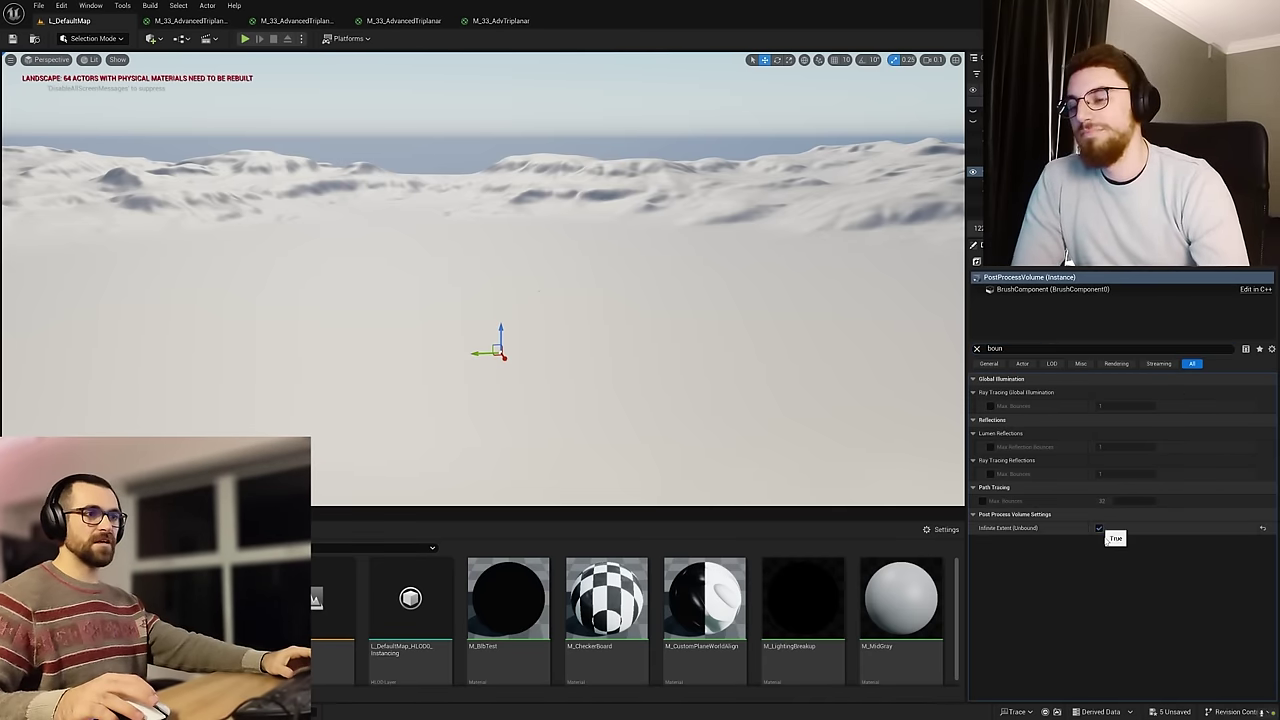
click(976, 348)
right_drag(598, 310, 570, 291)
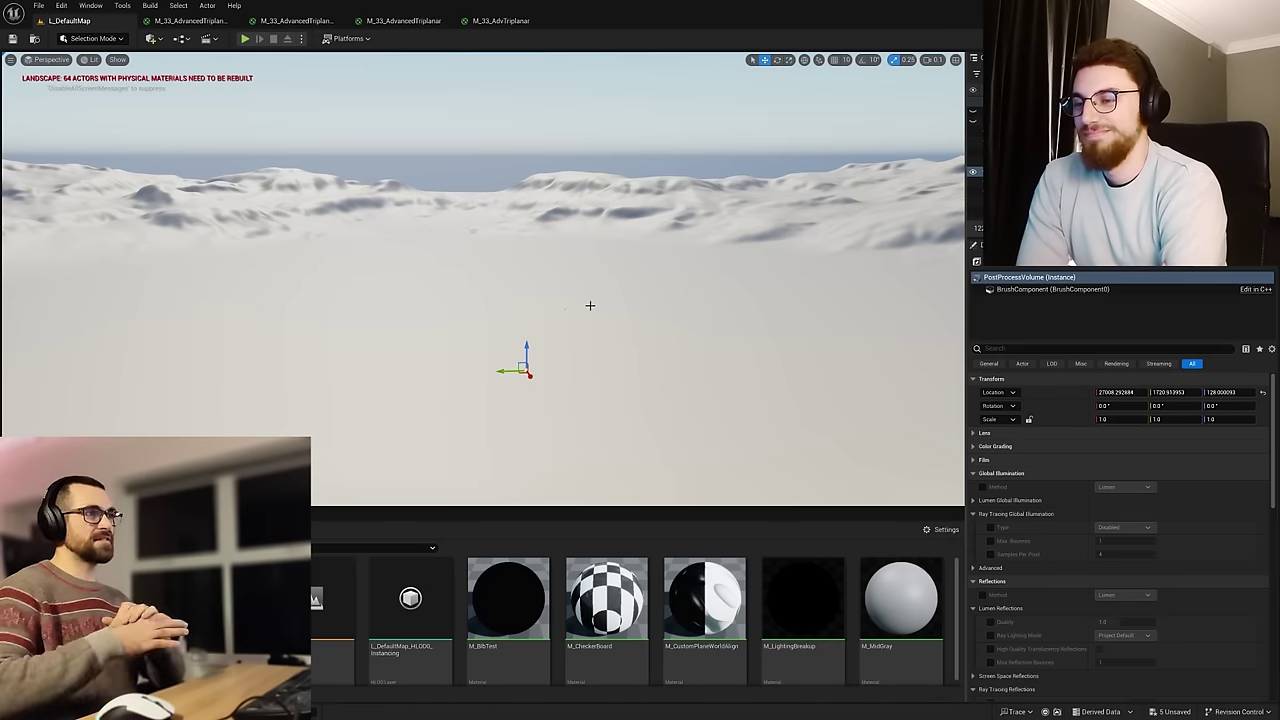
mouse_move(374, 317)
right_down()
mouse_move(350, 300)
mouse_move(356, 365)
mouse_move(453, 400)
mouse_move(475, 387)
mouse_move(389, 312)
right_up()
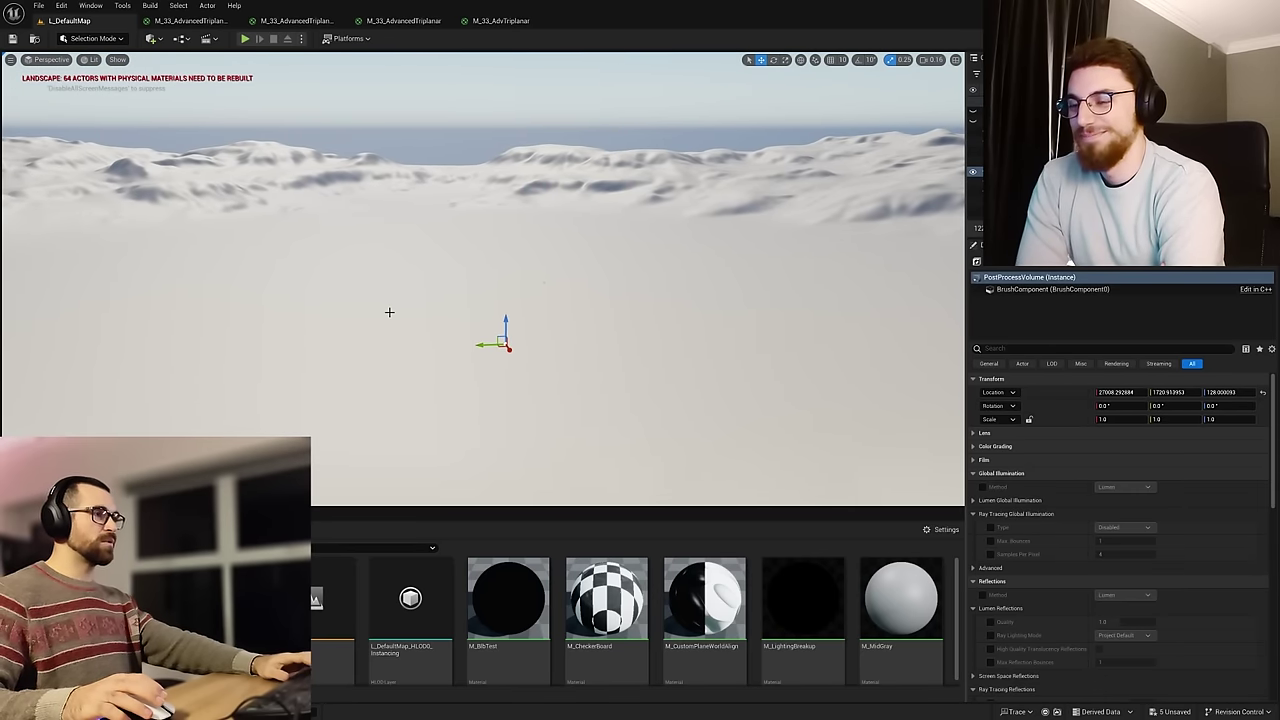
key(f)
right_drag(534, 266, 571, 234)
click(626, 260)
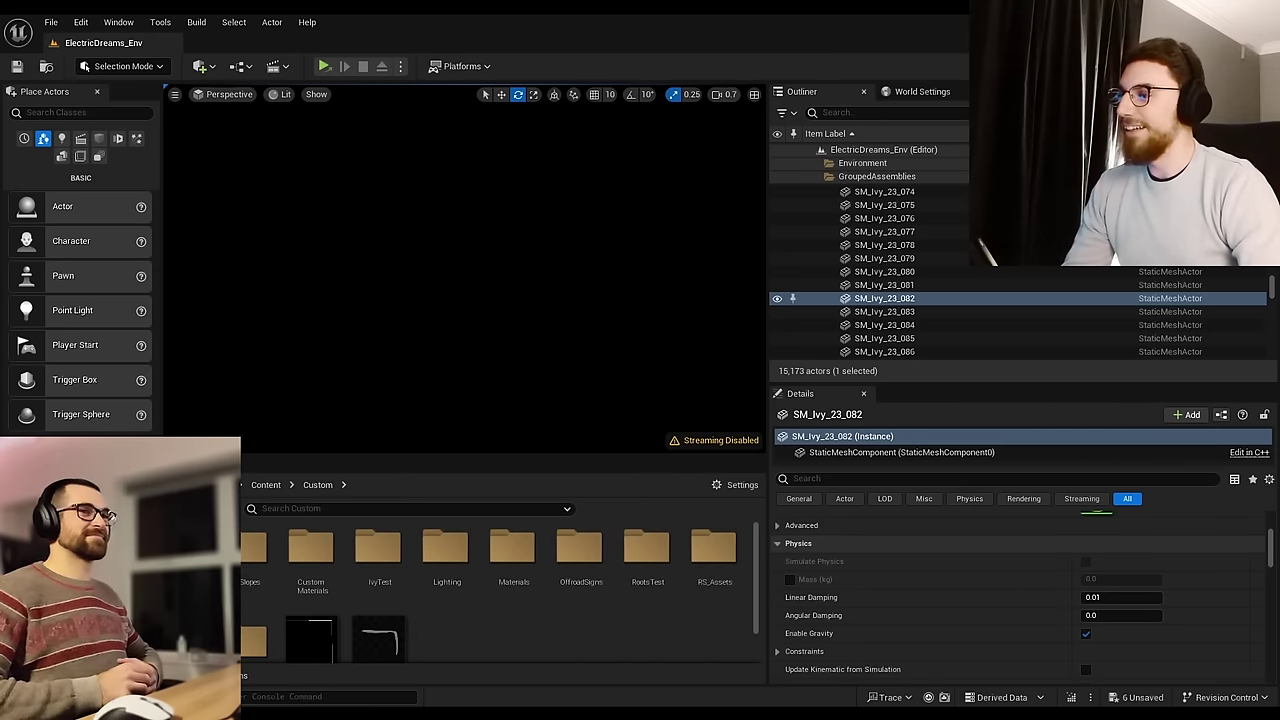
Step: Place a directional light and a sky light in the ElectricDreams_Env forest scene
click(209, 72)
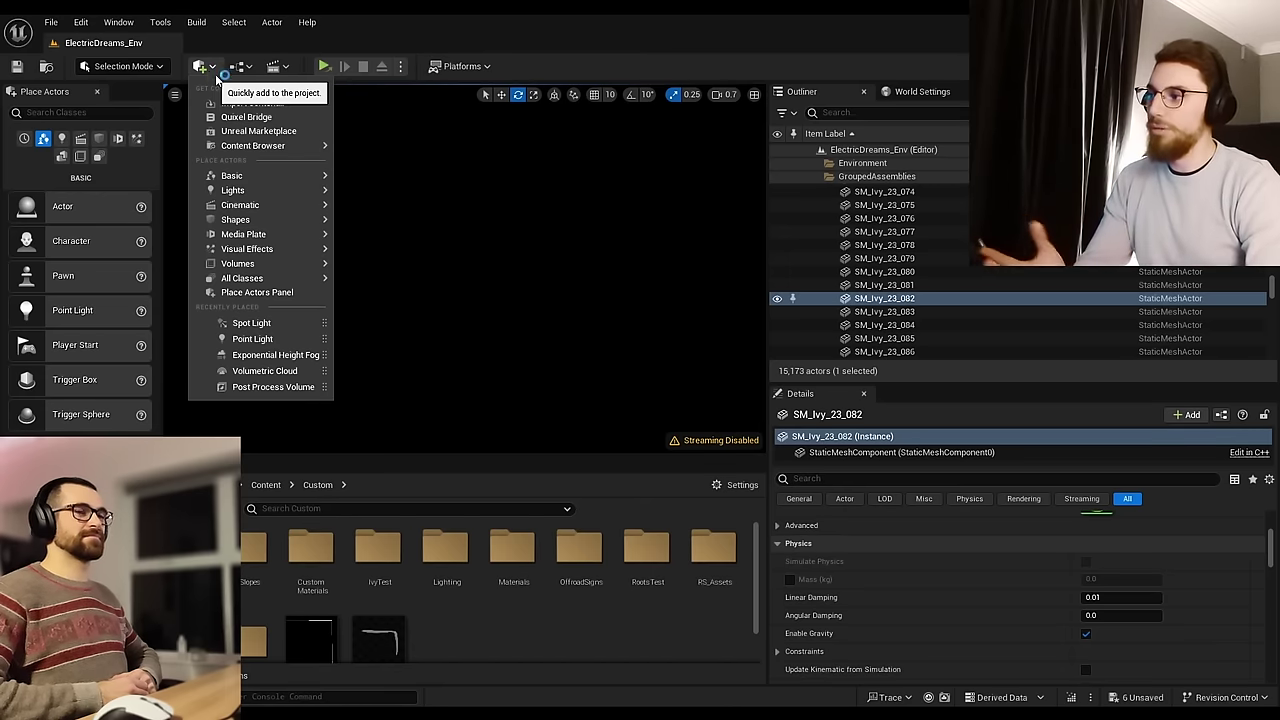
mouse_move(286, 193)
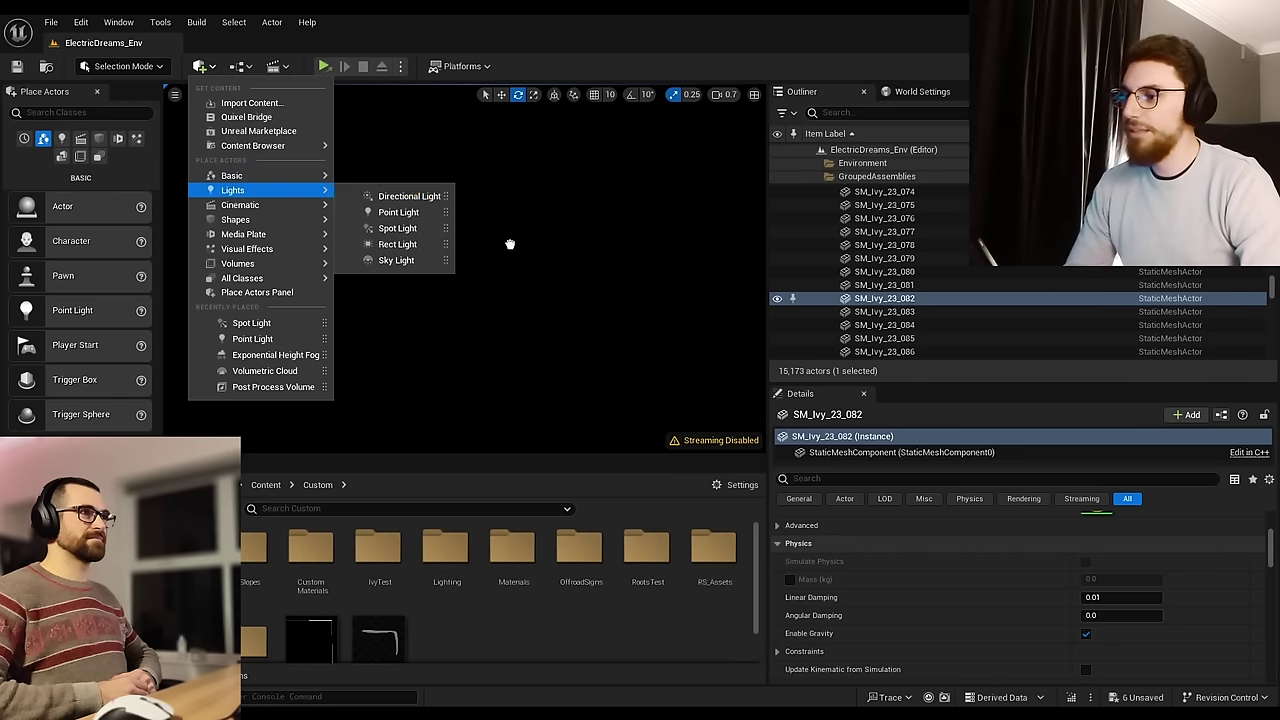
drag(510, 244, 472, 343)
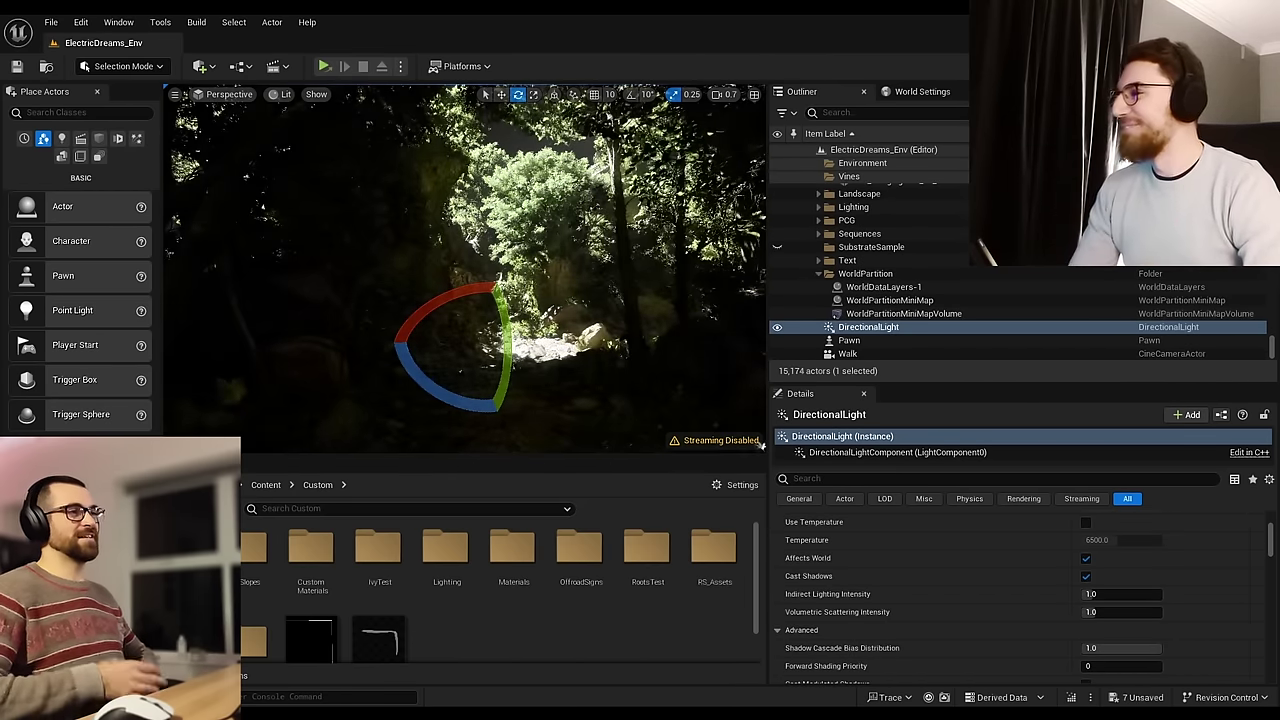
click(207, 67)
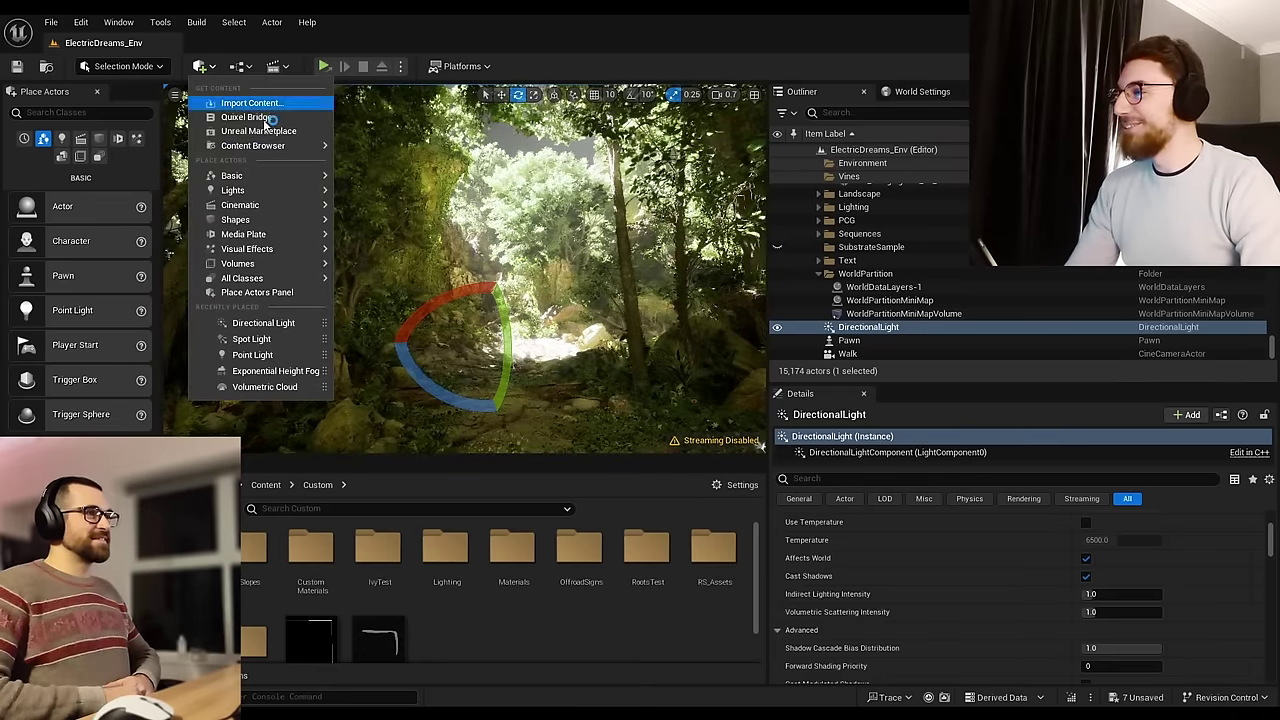
mouse_move(310, 194)
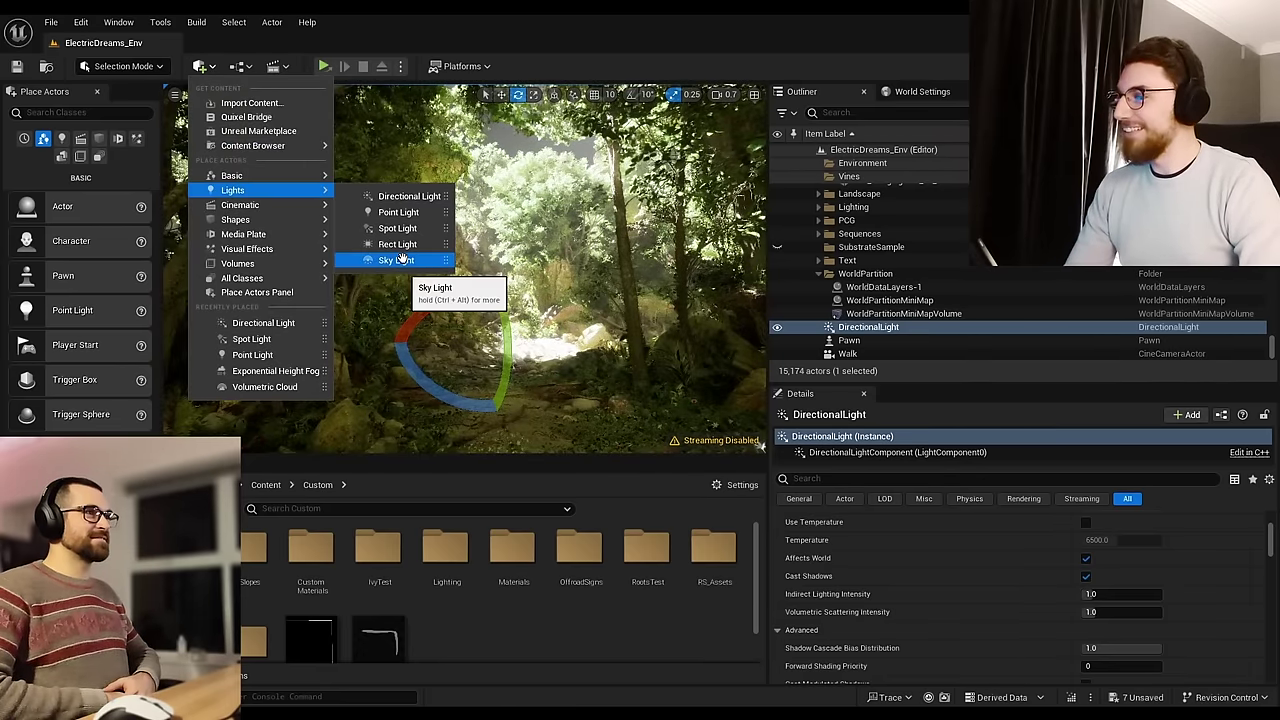
drag(403, 260, 548, 384)
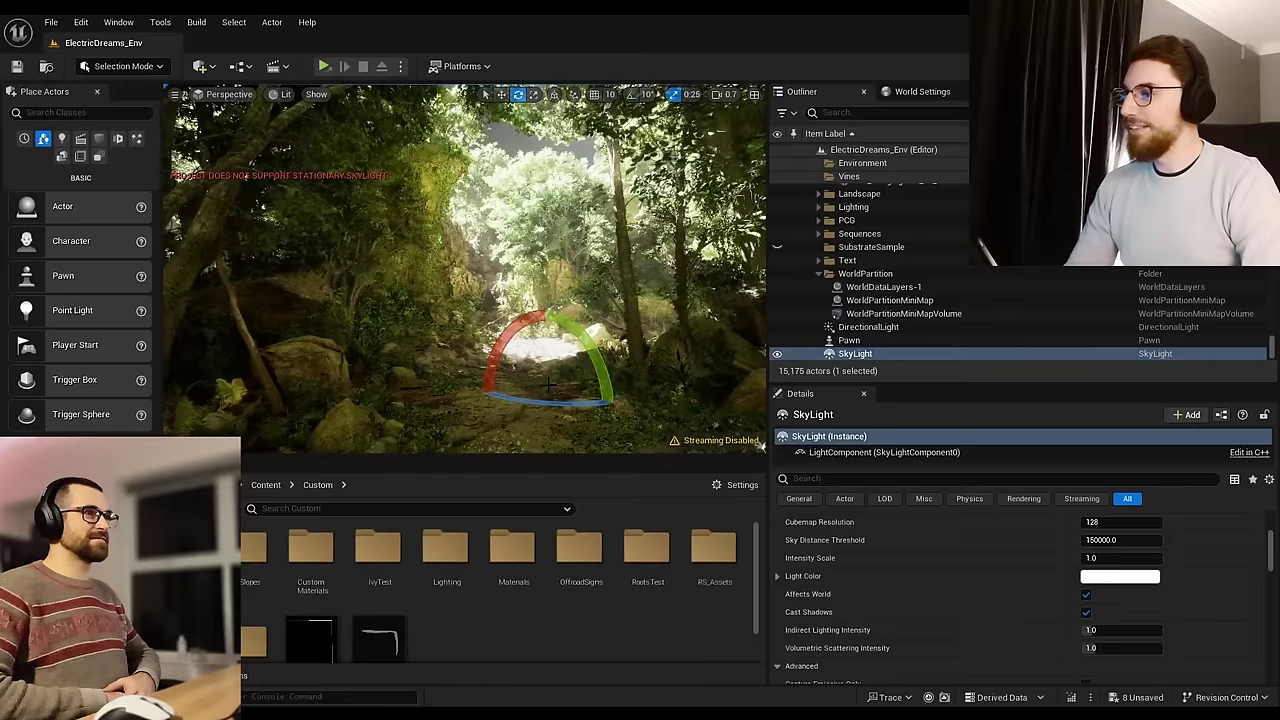
Step: Add a Sky Atmosphere to the forest scene and delete the duplicate SkyAtmosphere actor, keeping SkyAtmosphere2
click(205, 66)
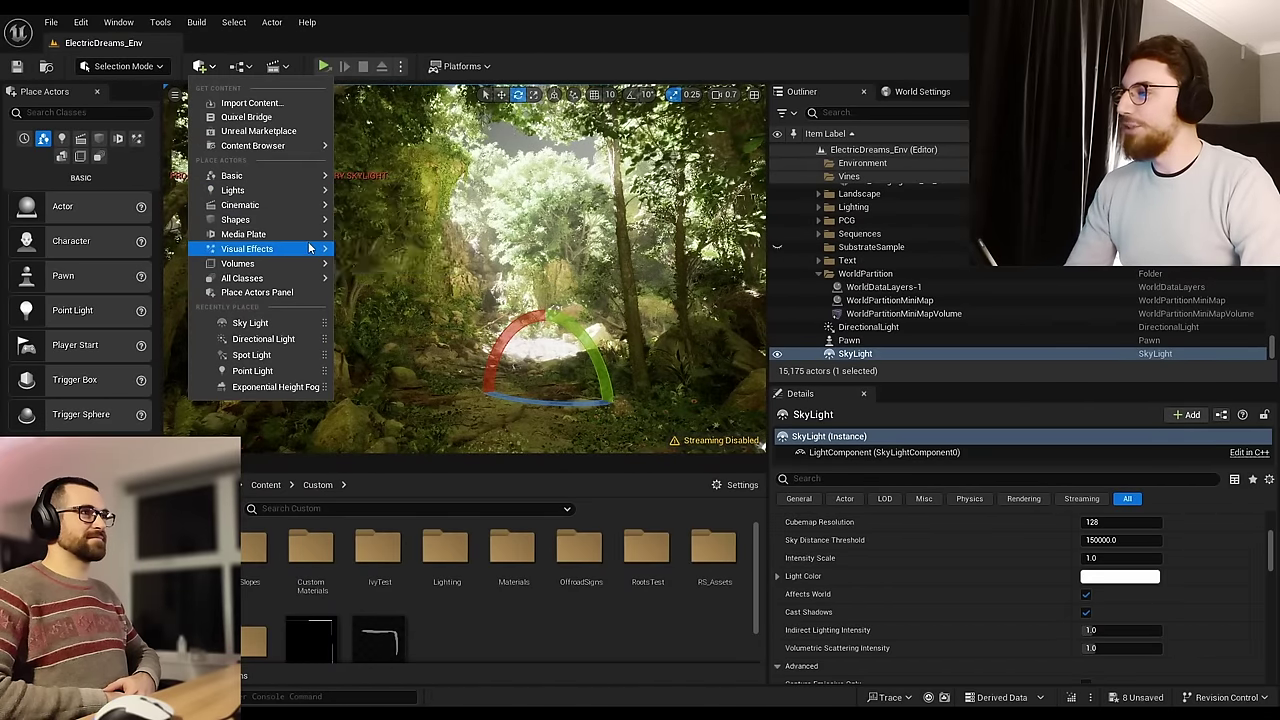
mouse_move(300, 248)
click(402, 270)
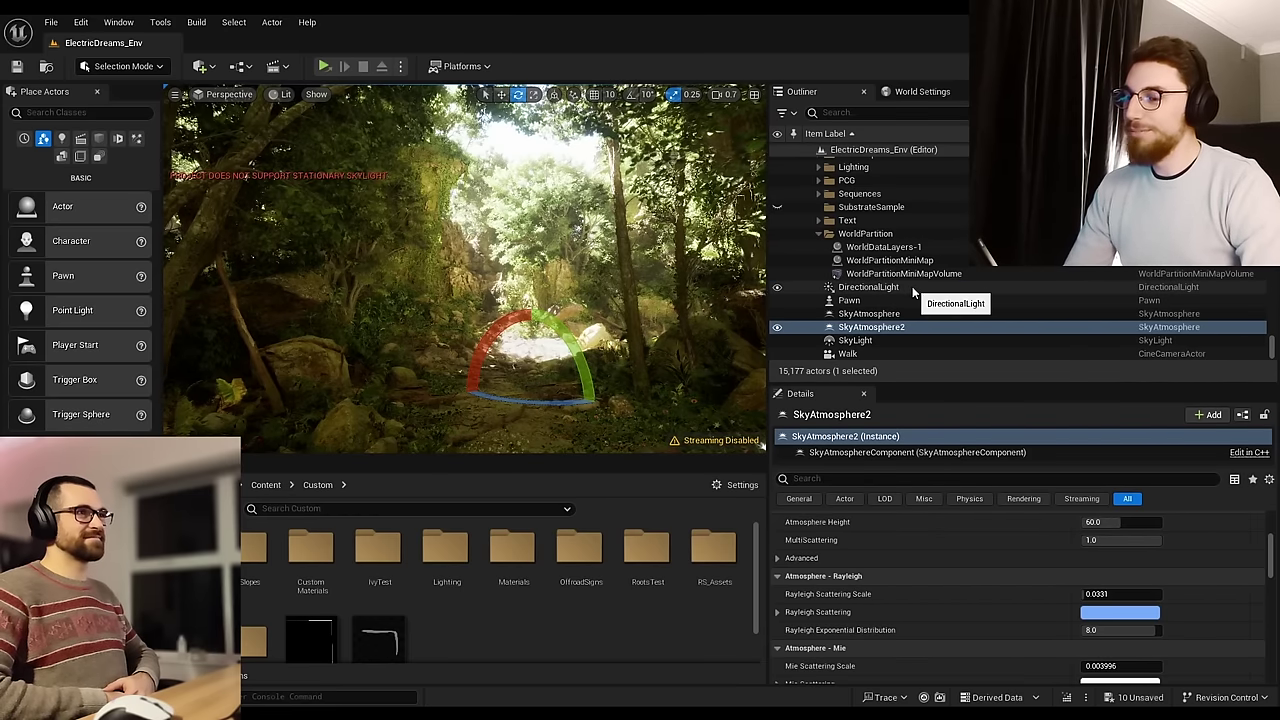
click(906, 314)
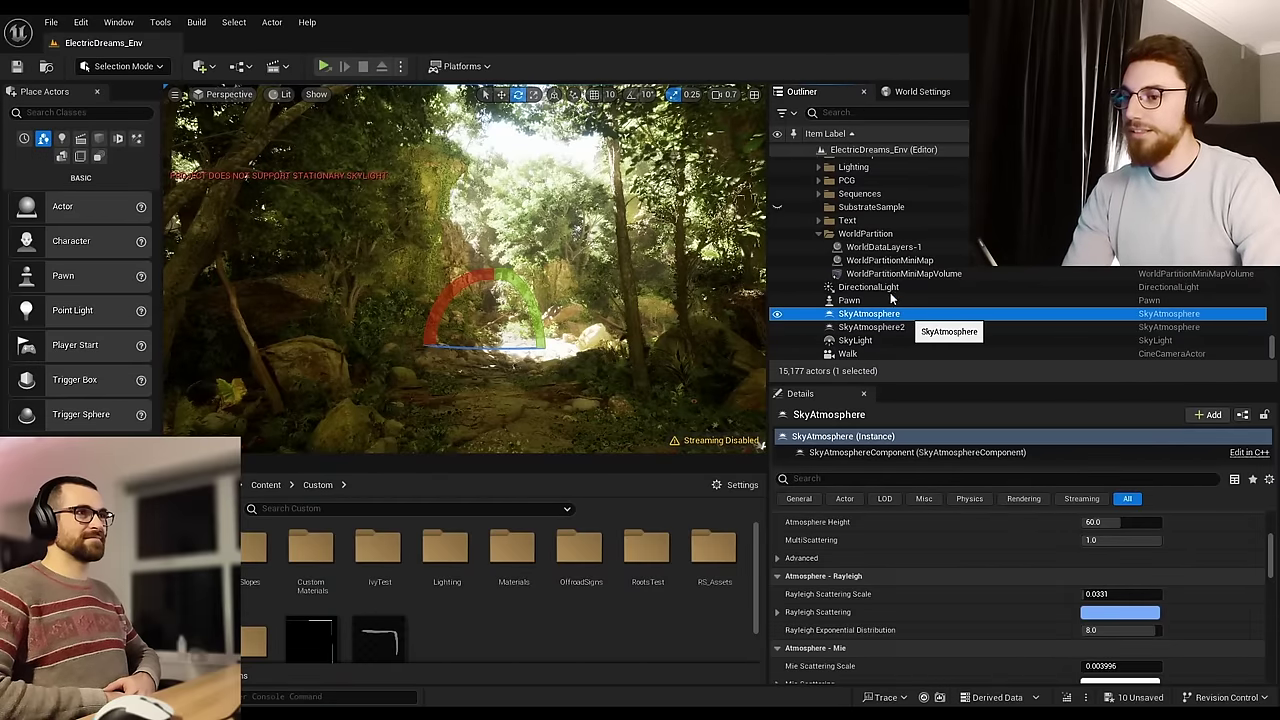
key(Delete)
Step: Set the DirectionalLight's mobility to Movable and its intensity to 120000 lux
click(884, 300)
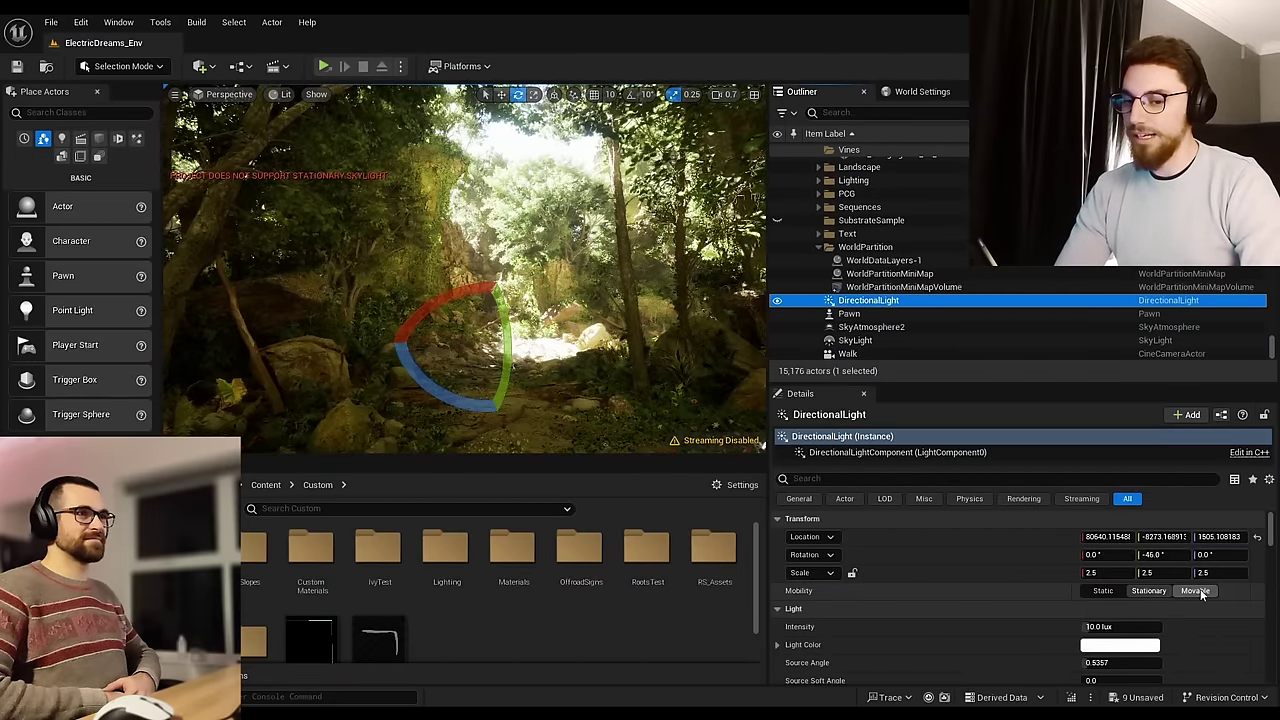
click(1196, 591)
click(1128, 622)
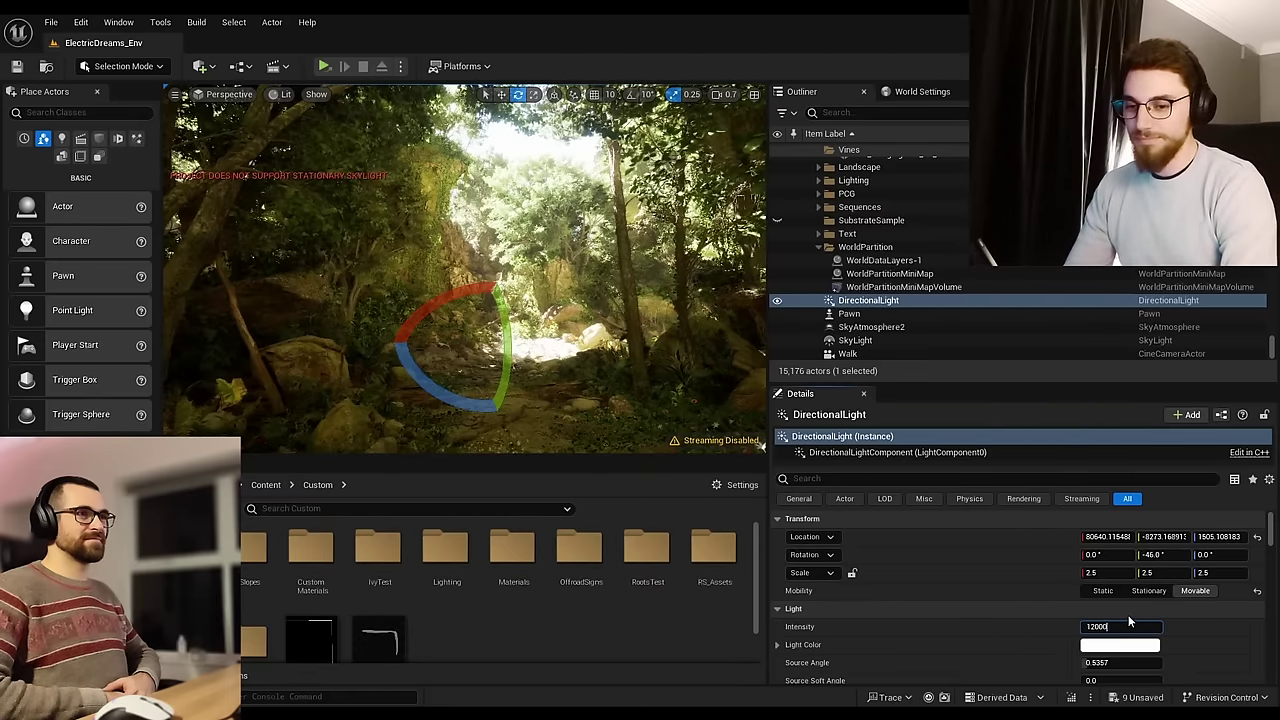
key(Return)
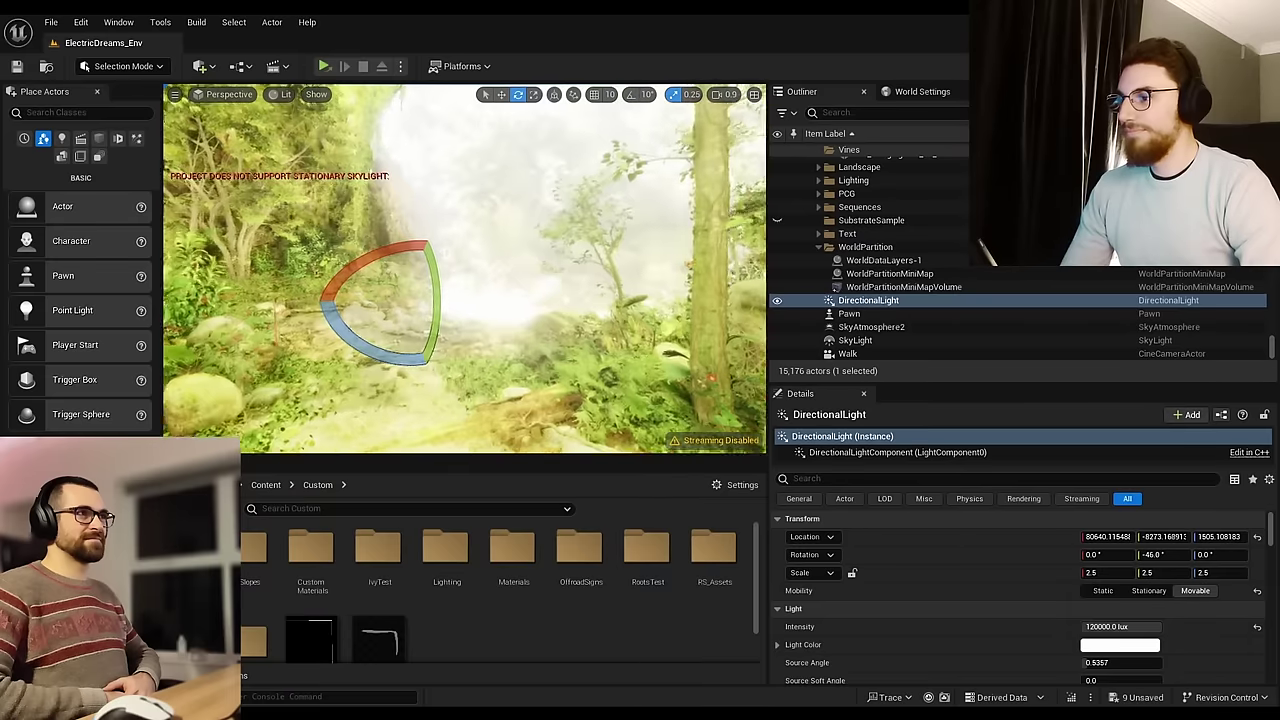
key(w)
right_drag(503, 291, 475, 296)
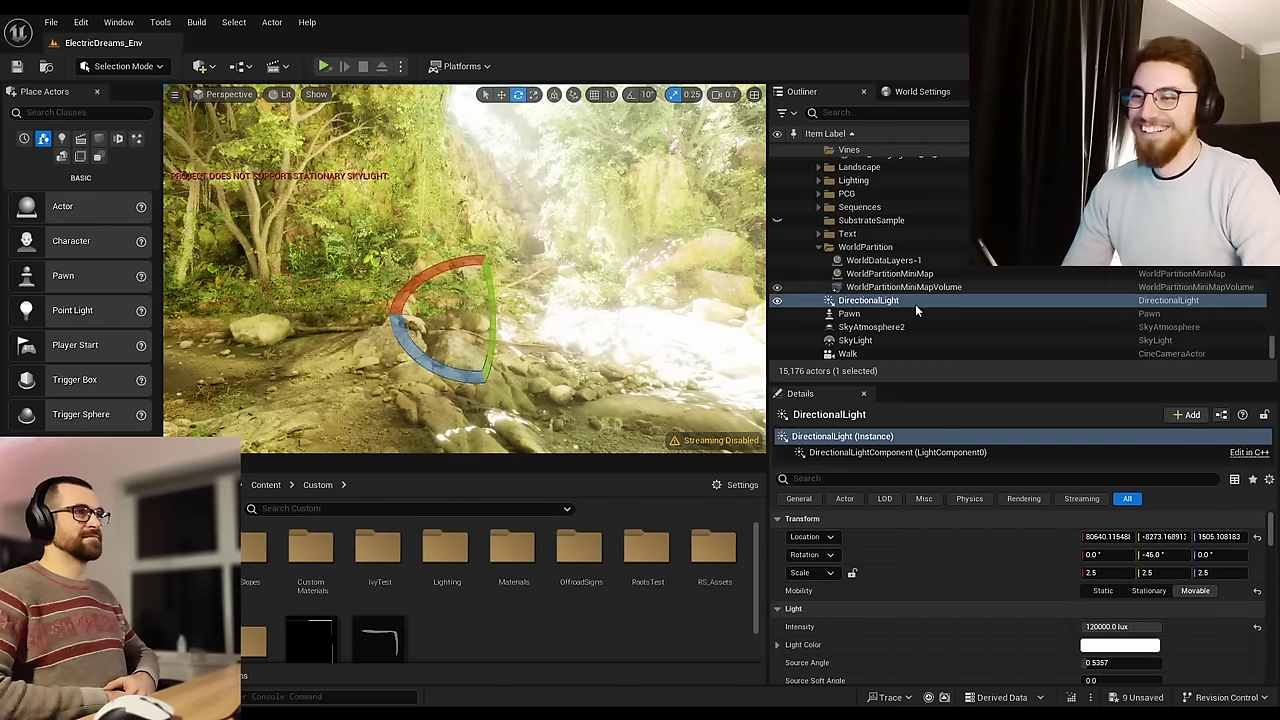
Step: Set the SkyLight's mobility to Movable and enable Real Time Capture
click(914, 340)
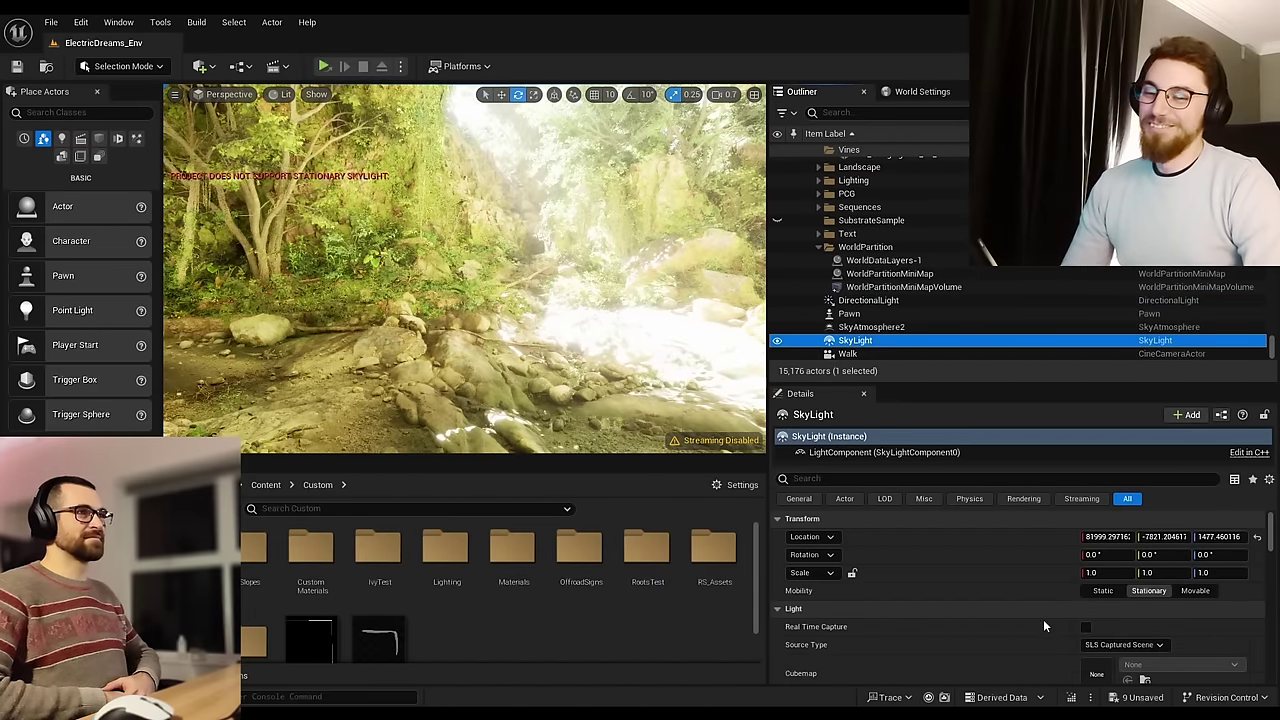
click(1196, 591)
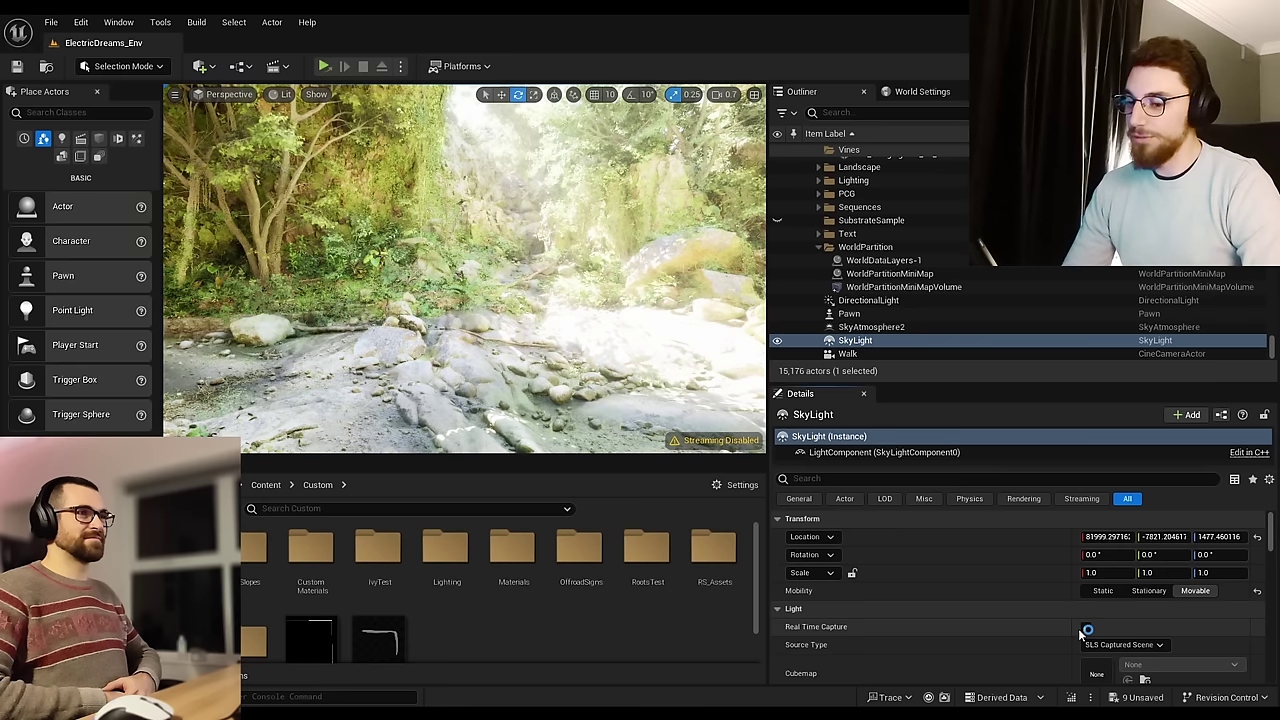
click(1085, 627)
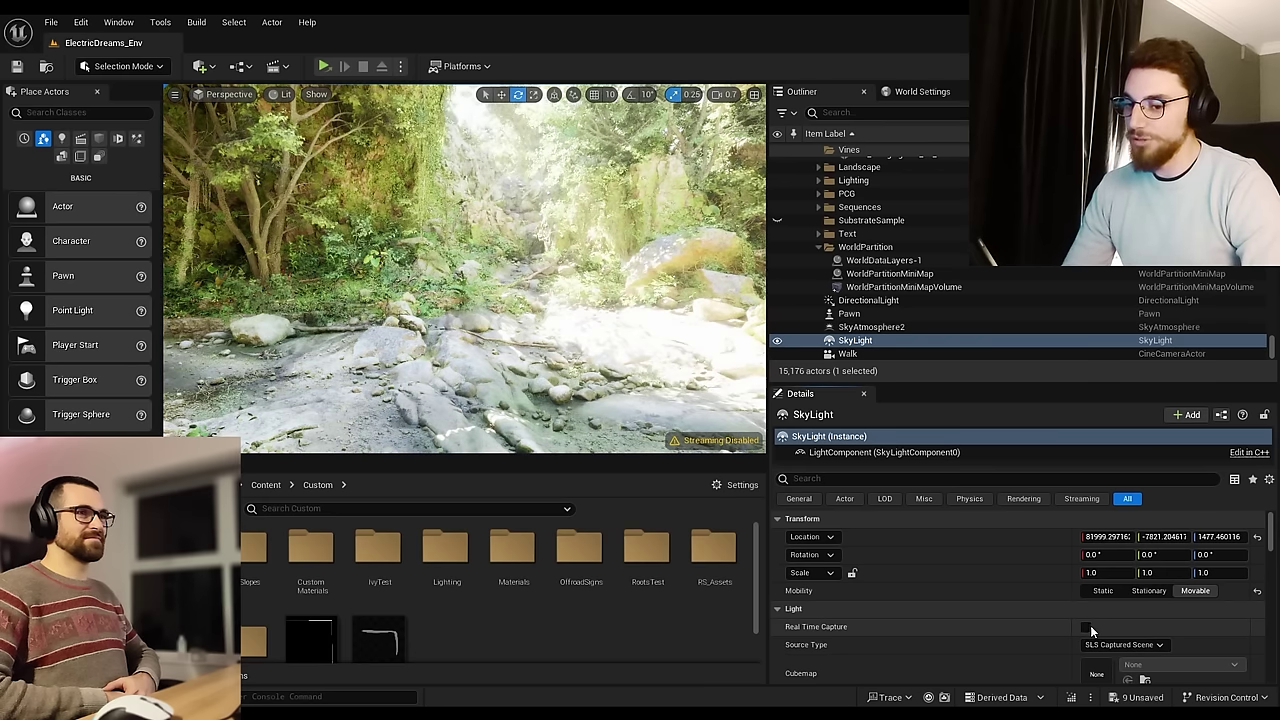
right_drag(505, 340, 700, 280)
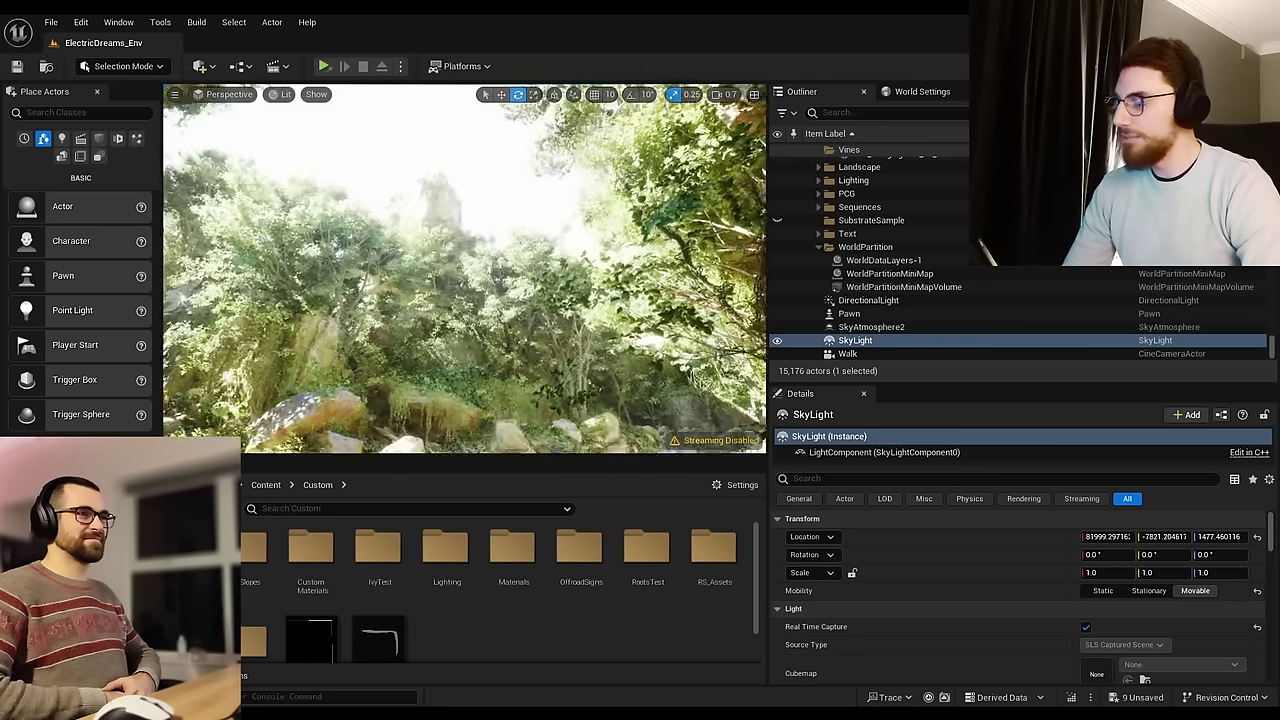
right_drag(465, 268, 545, 372)
scroll(465, 268, down, 2)
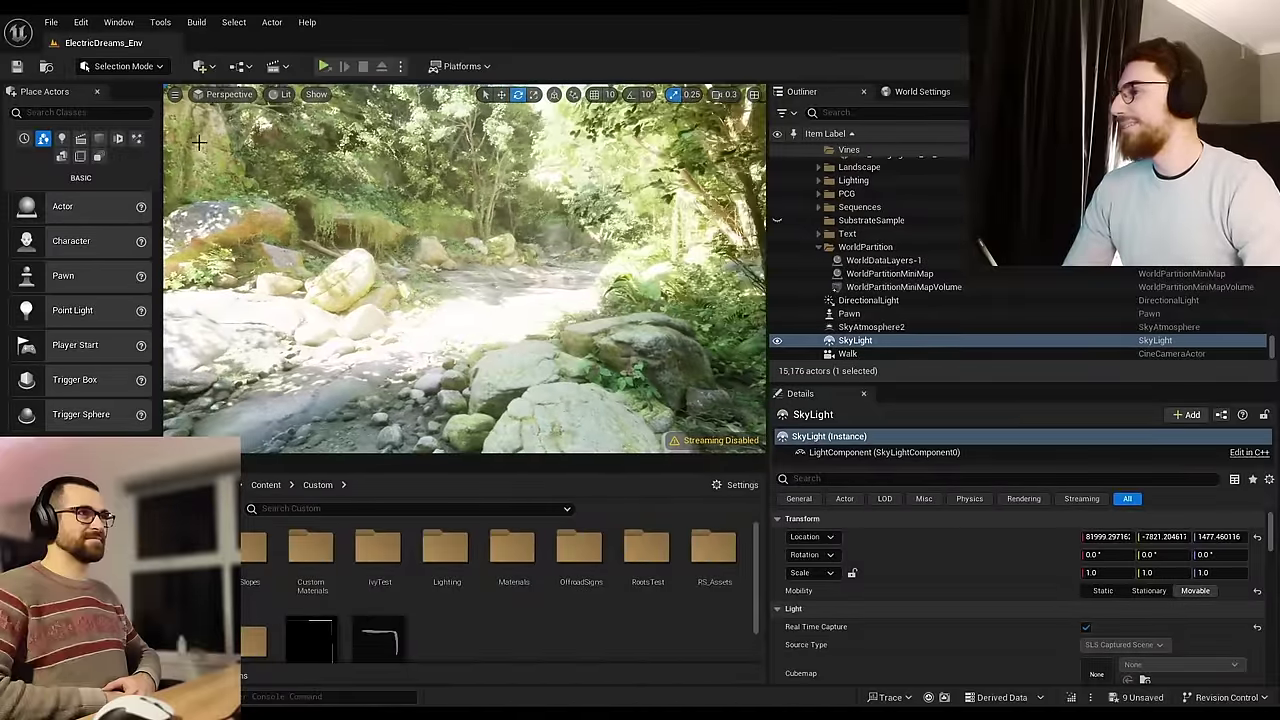
Step: Add a Post Process Volume to the forest scene and enable its Infinite Extent (Unbound) option
click(214, 68)
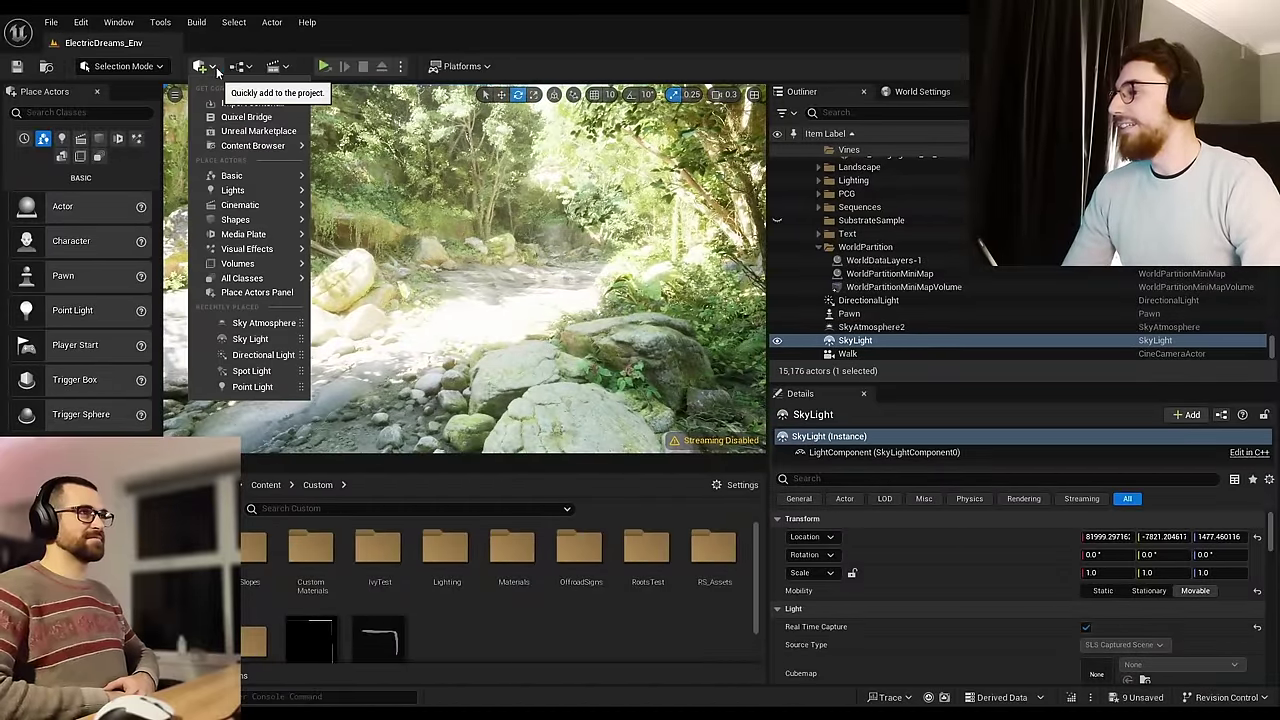
mouse_move(288, 249)
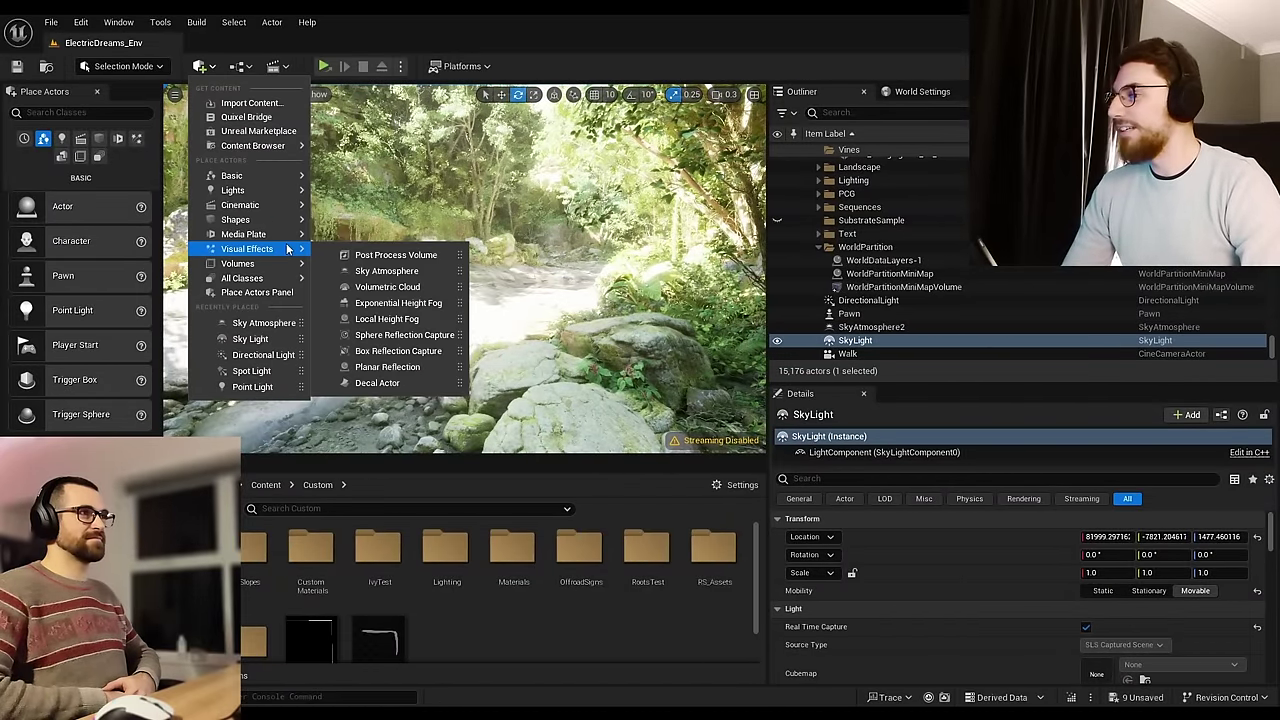
click(400, 255)
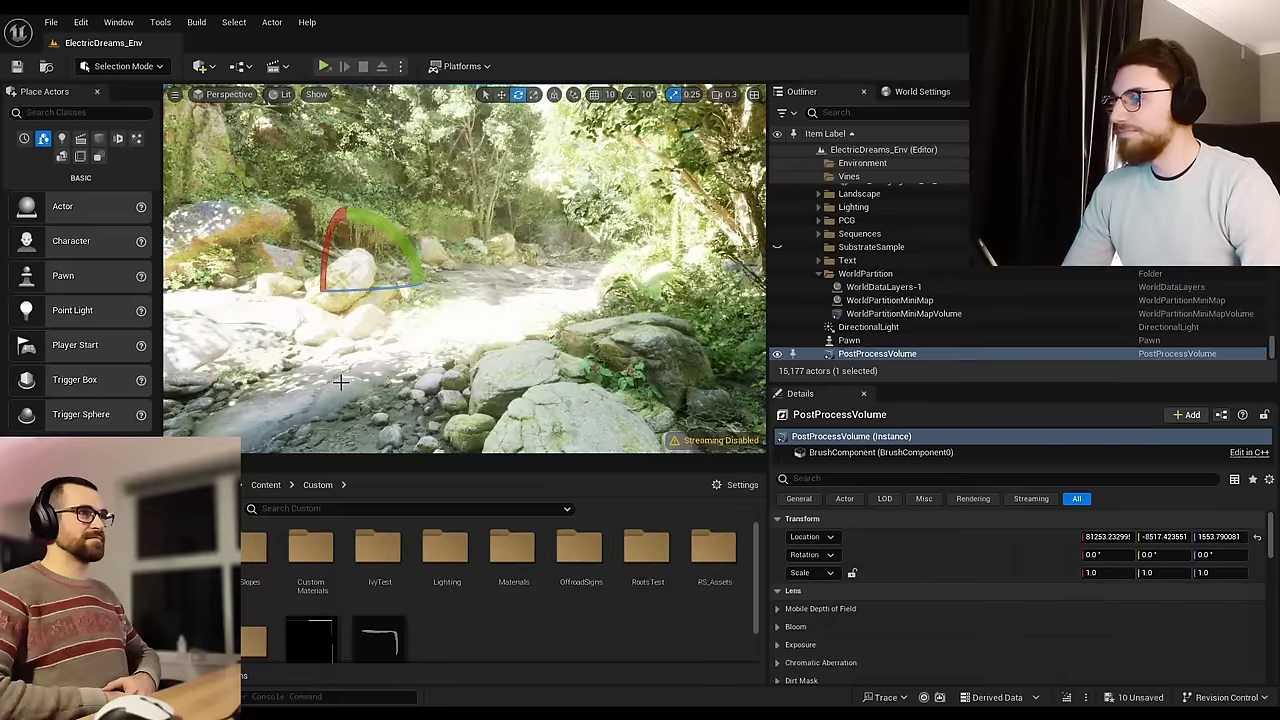
scroll(951, 620, down, 10)
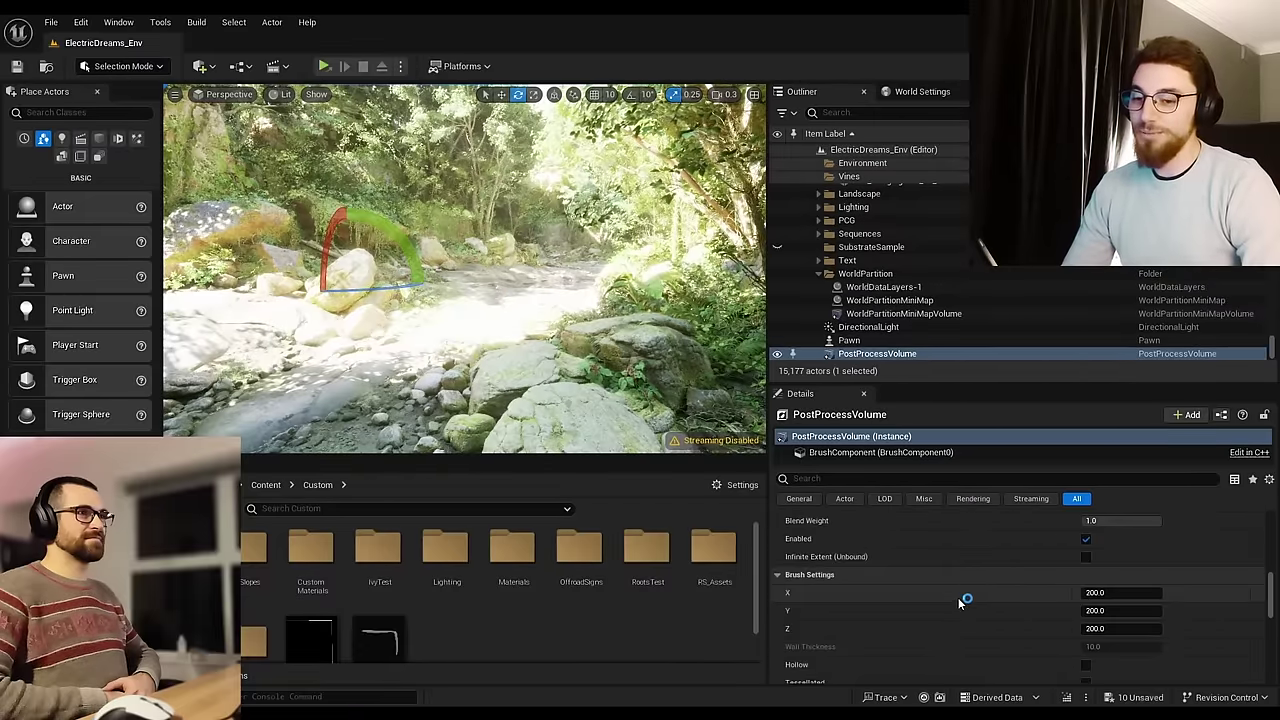
click(1086, 557)
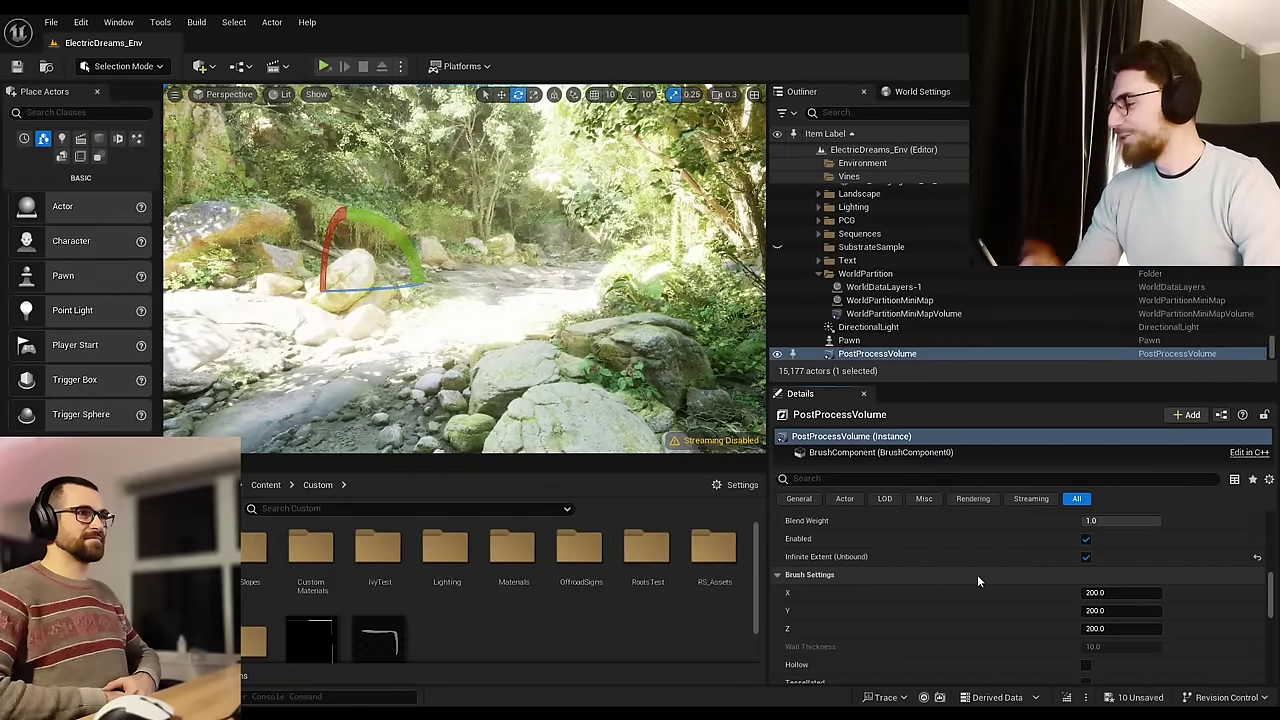
Step: Postpone the autosave, enable the Post Process Volume's Exposure Compensation override and set it to 0
scroll(958, 571, up, 3)
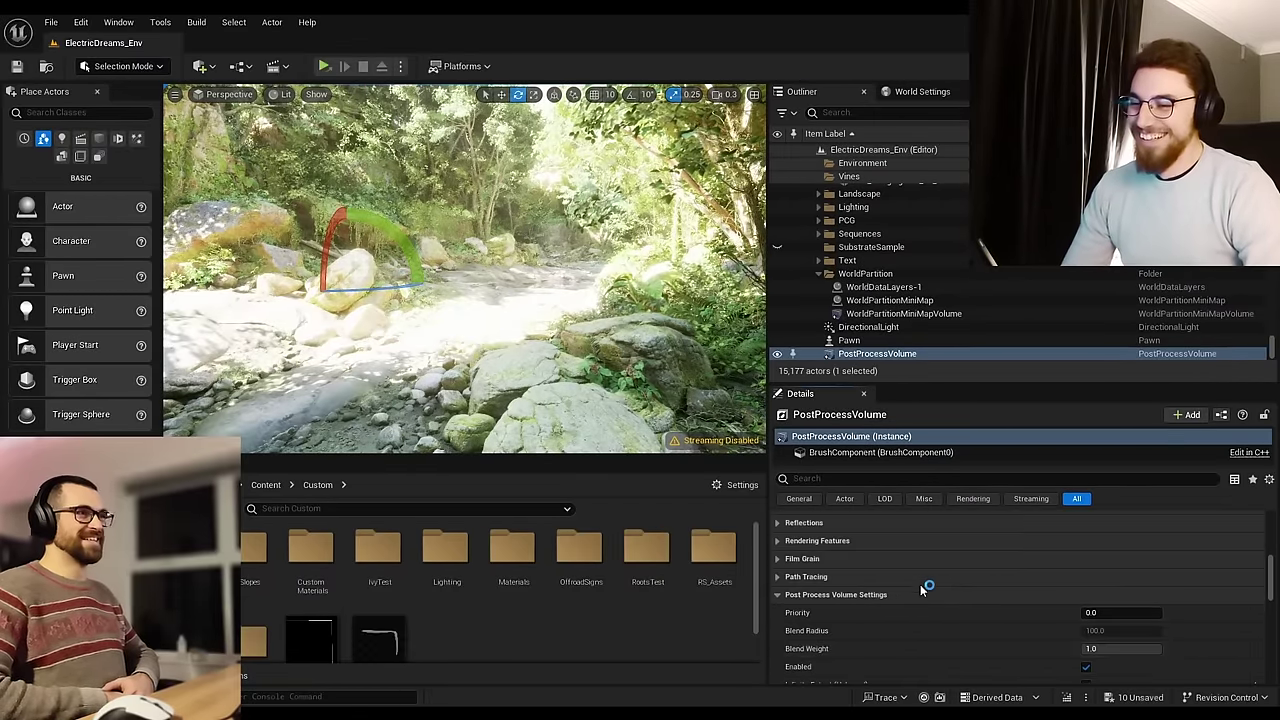
scroll(922, 590, up, 5)
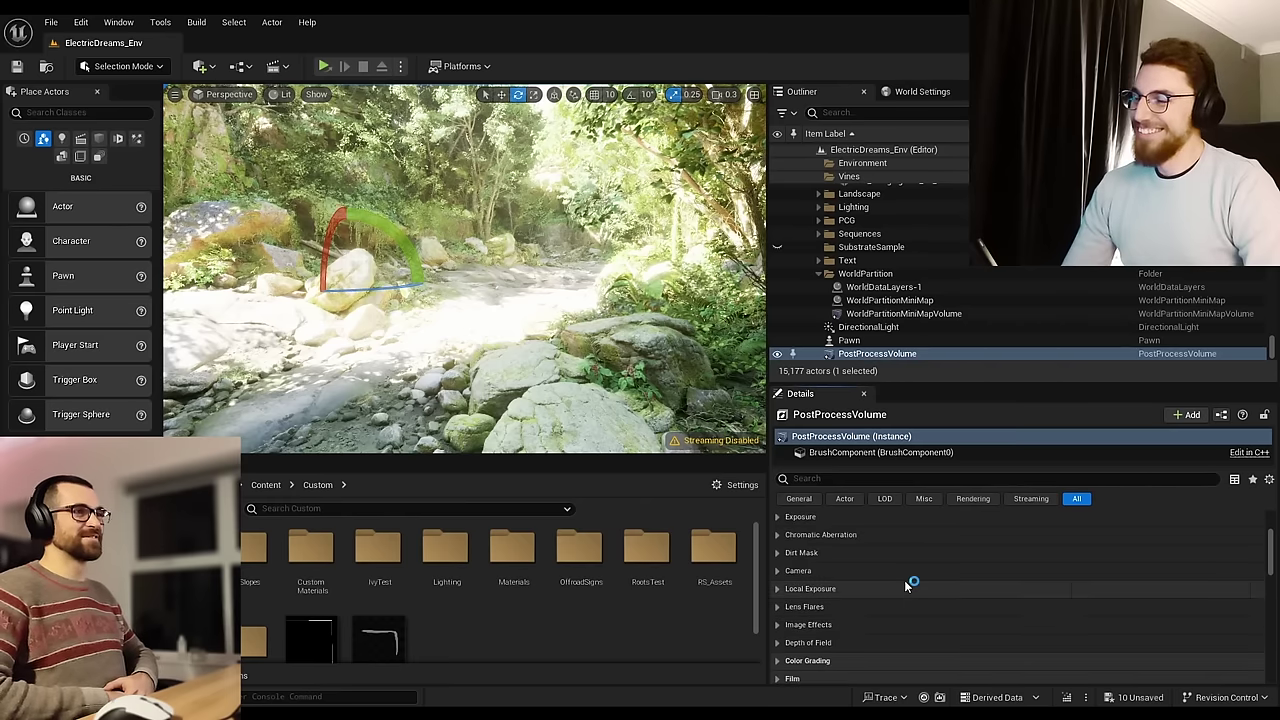
scroll(904, 583, up, 2)
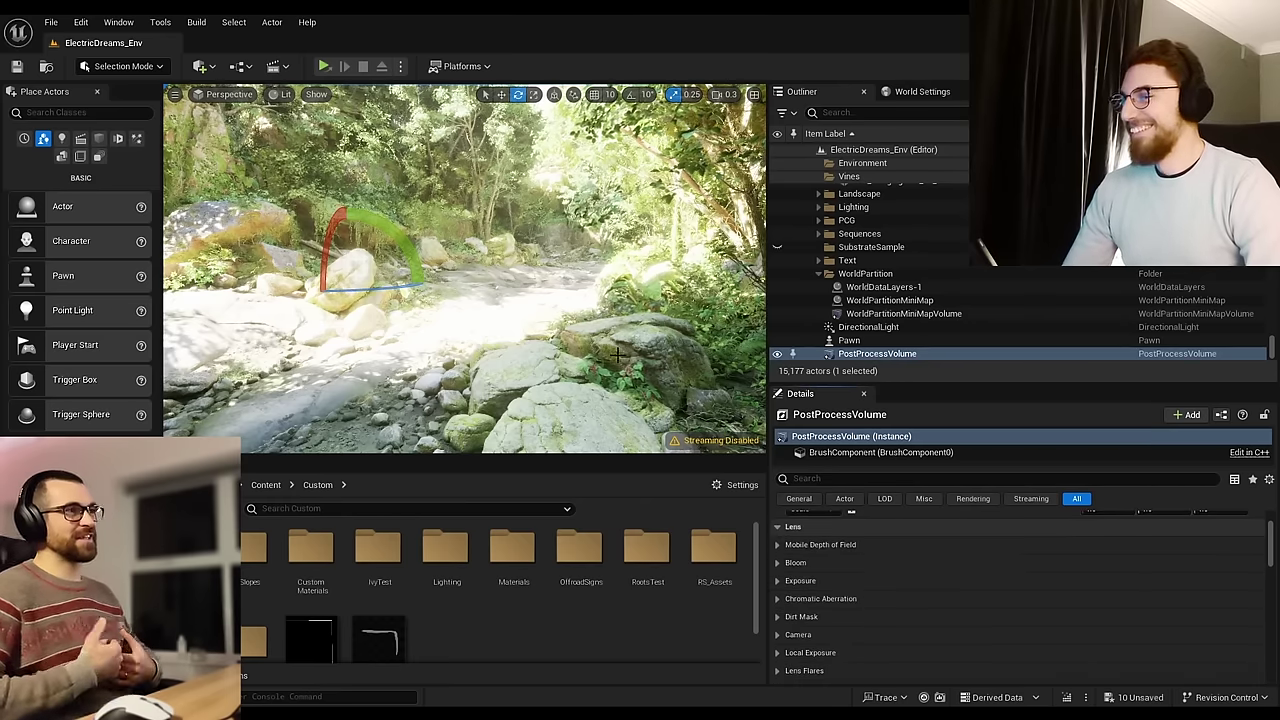
scroll(618, 355, up, 2)
right_drag(618, 355, 572, 352)
key(g)
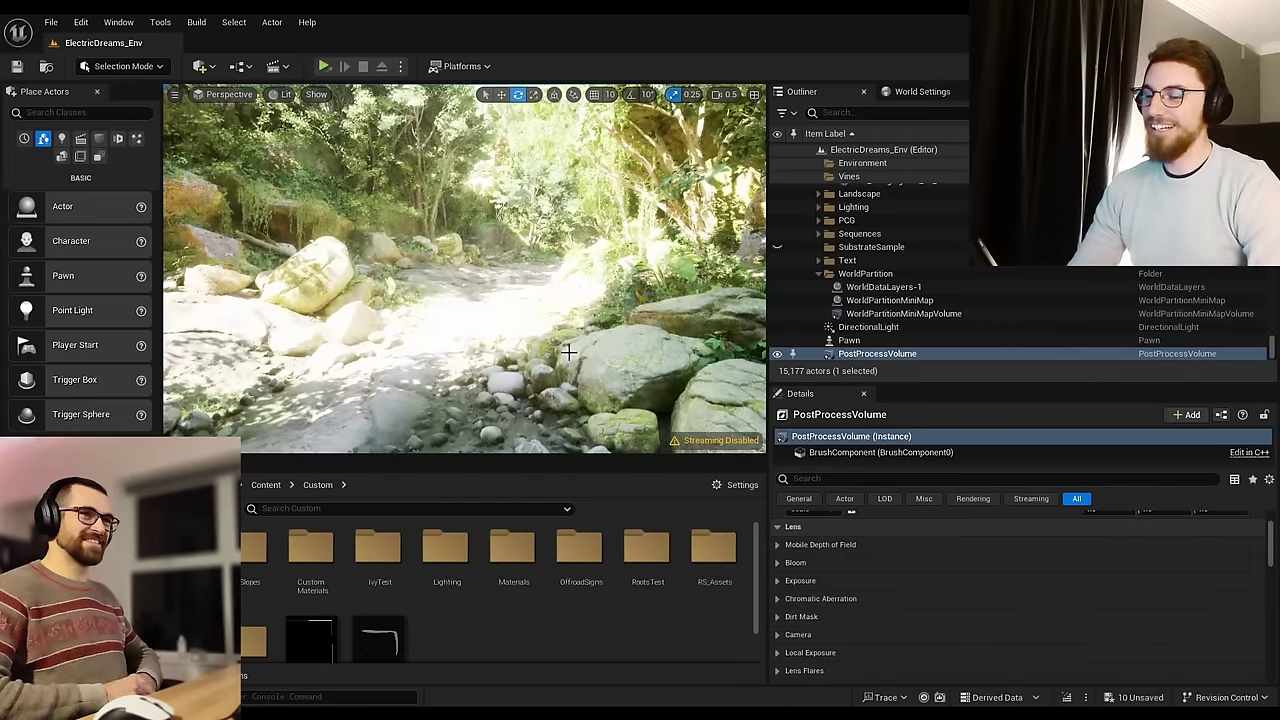
click(799, 581)
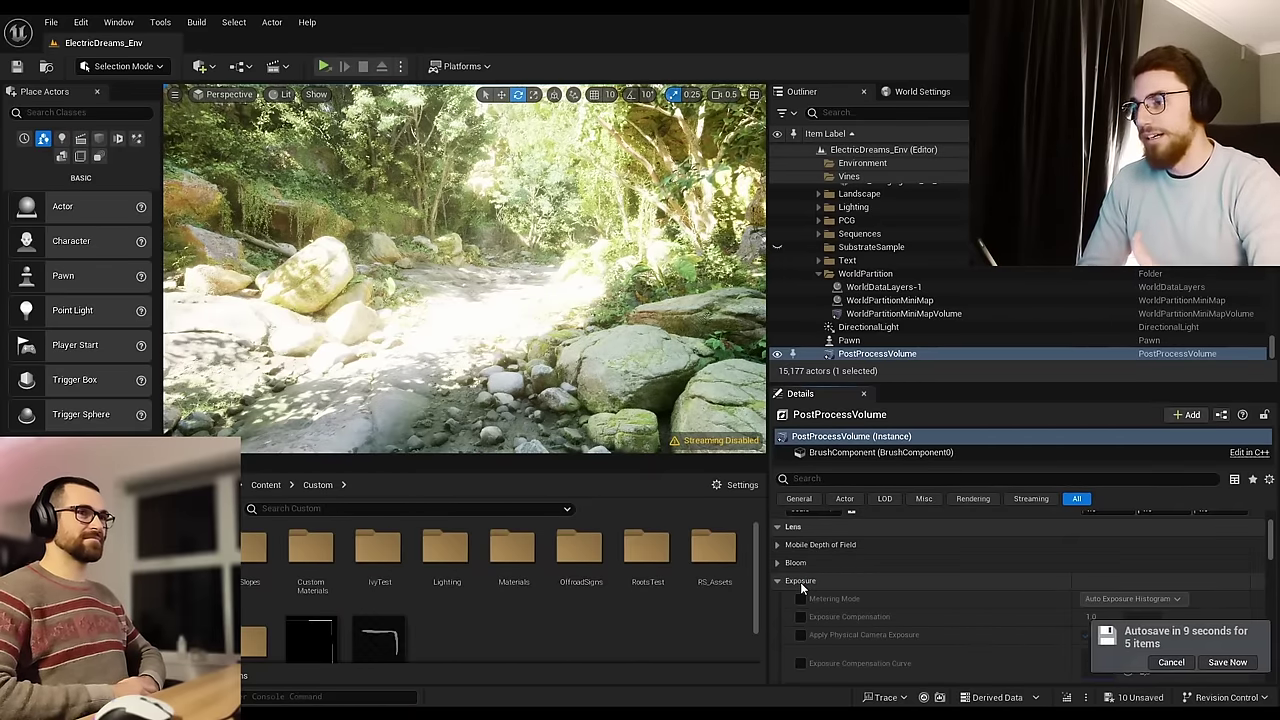
click(1171, 662)
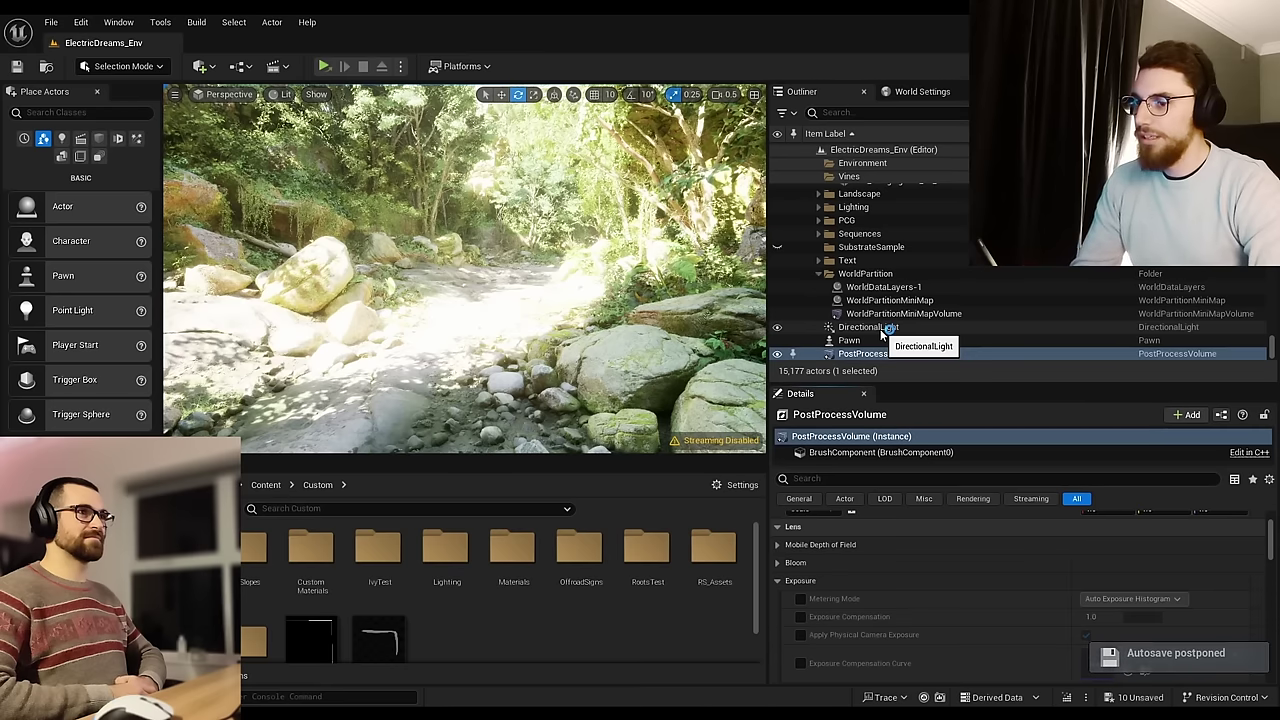
scroll(906, 600, down, 1)
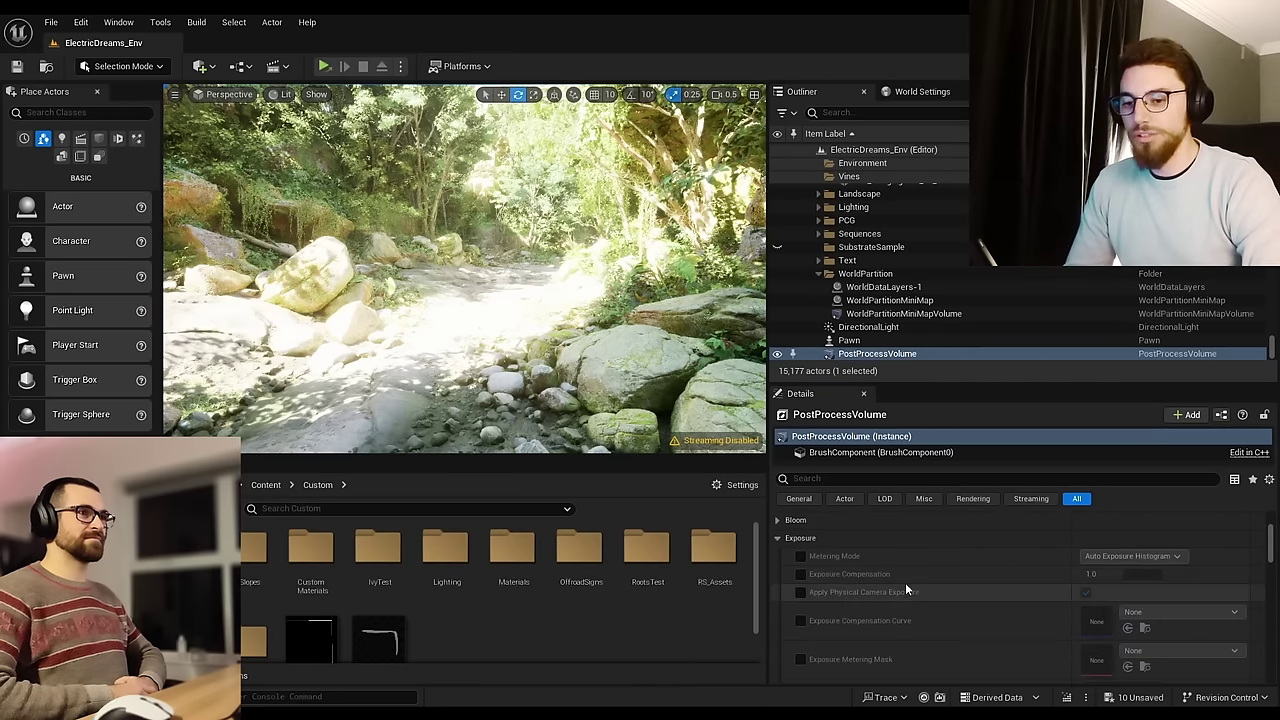
click(800, 574)
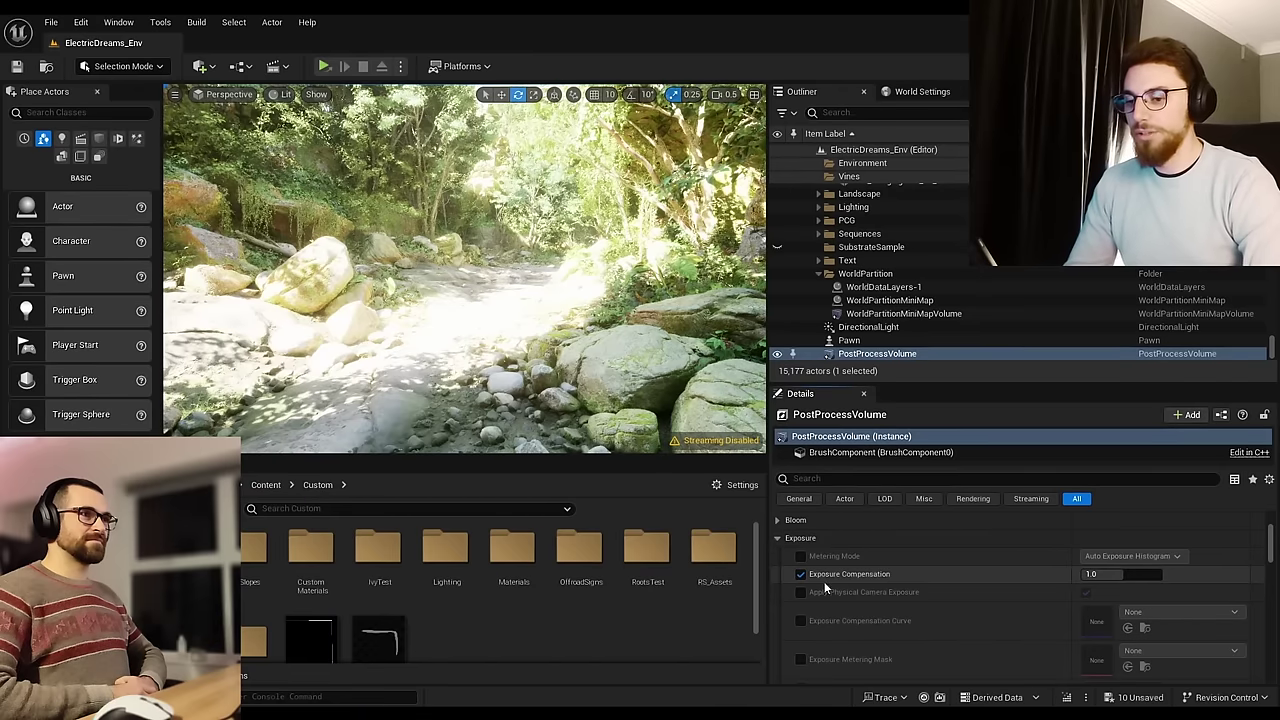
click(1115, 574)
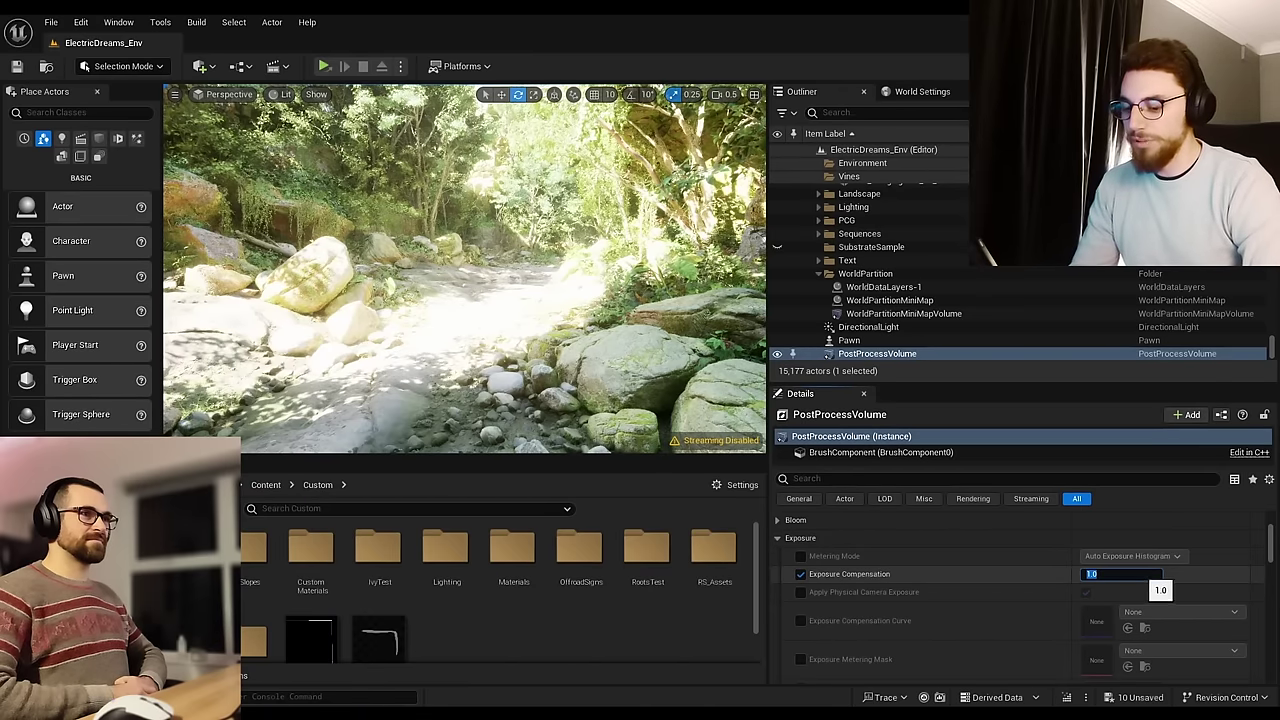
text(0)
key(Return)
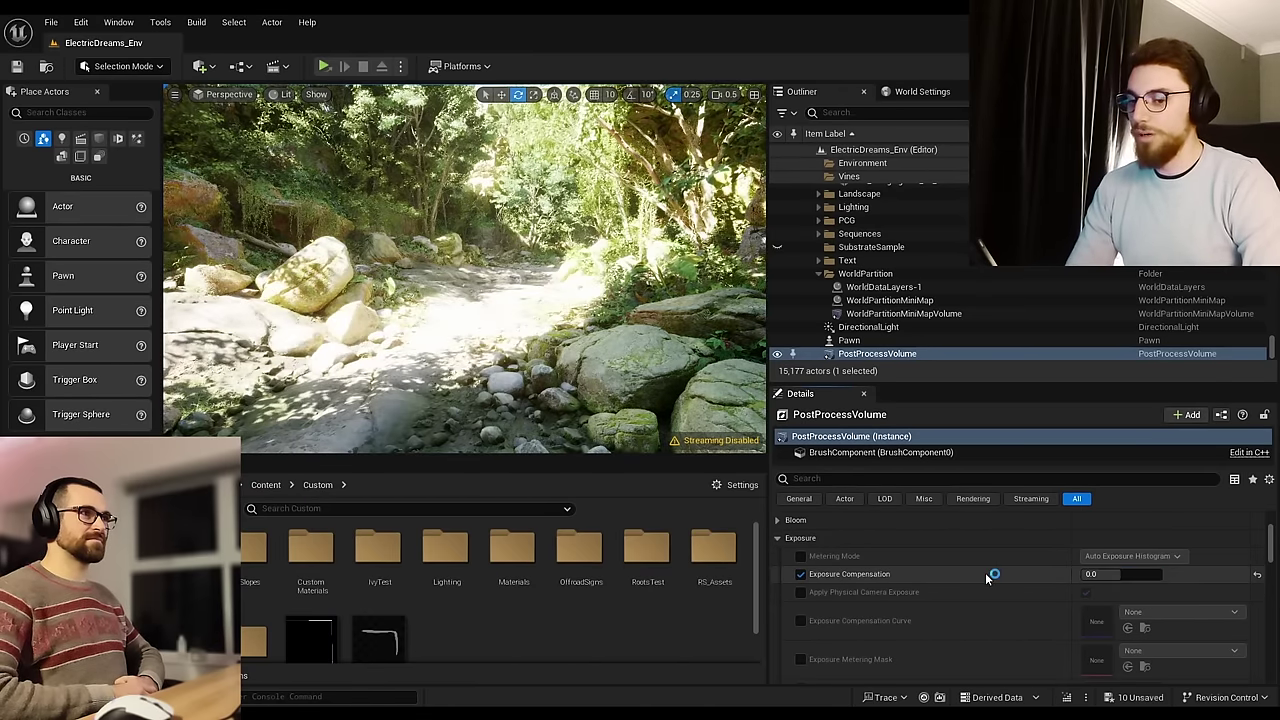
Step: Enable the Min EV100 and Max EV100 exposure overrides, set both to 10, and check the exposure around the forest
scroll(985, 572, down, 3)
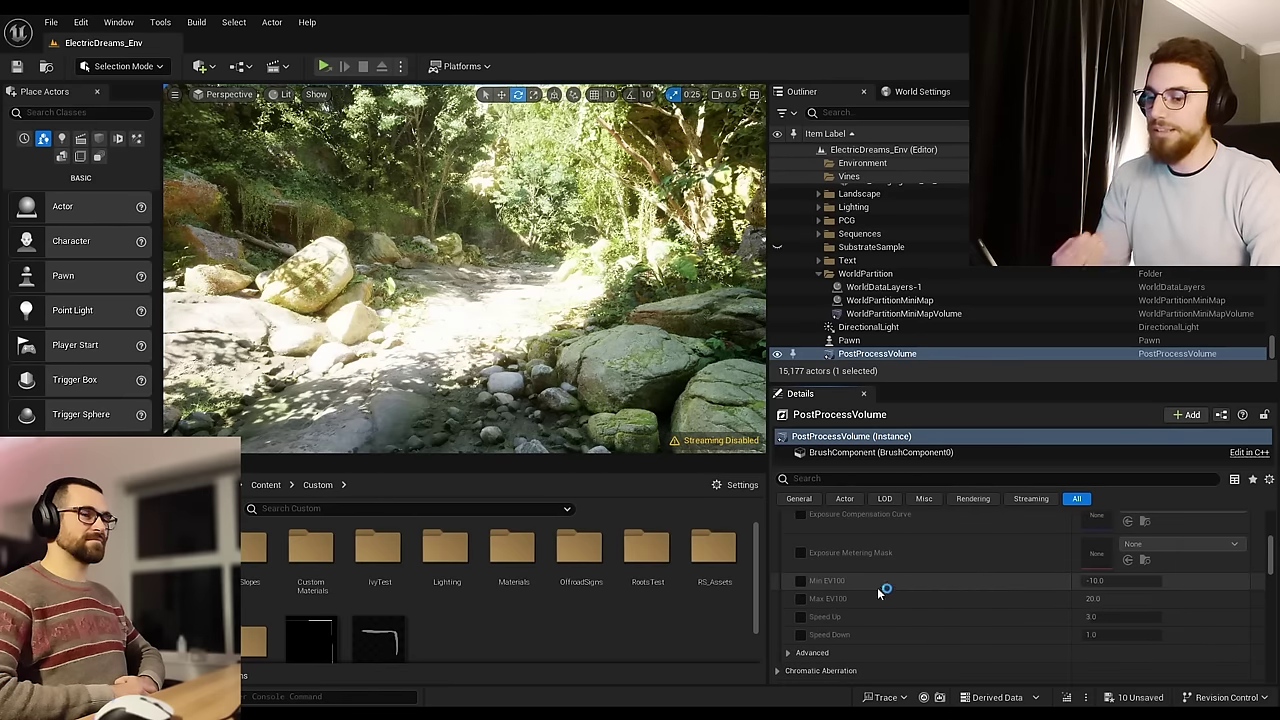
click(800, 580)
click(801, 598)
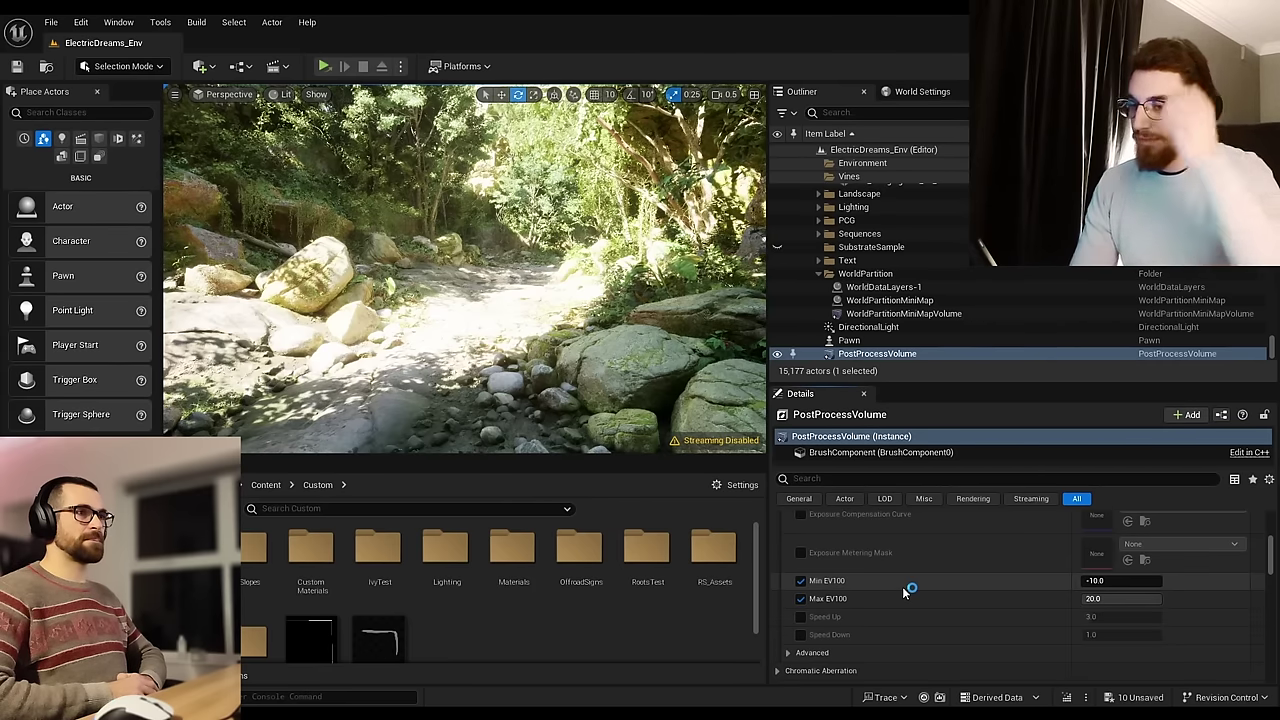
drag(1090, 580, 1110, 598)
click(1095, 580)
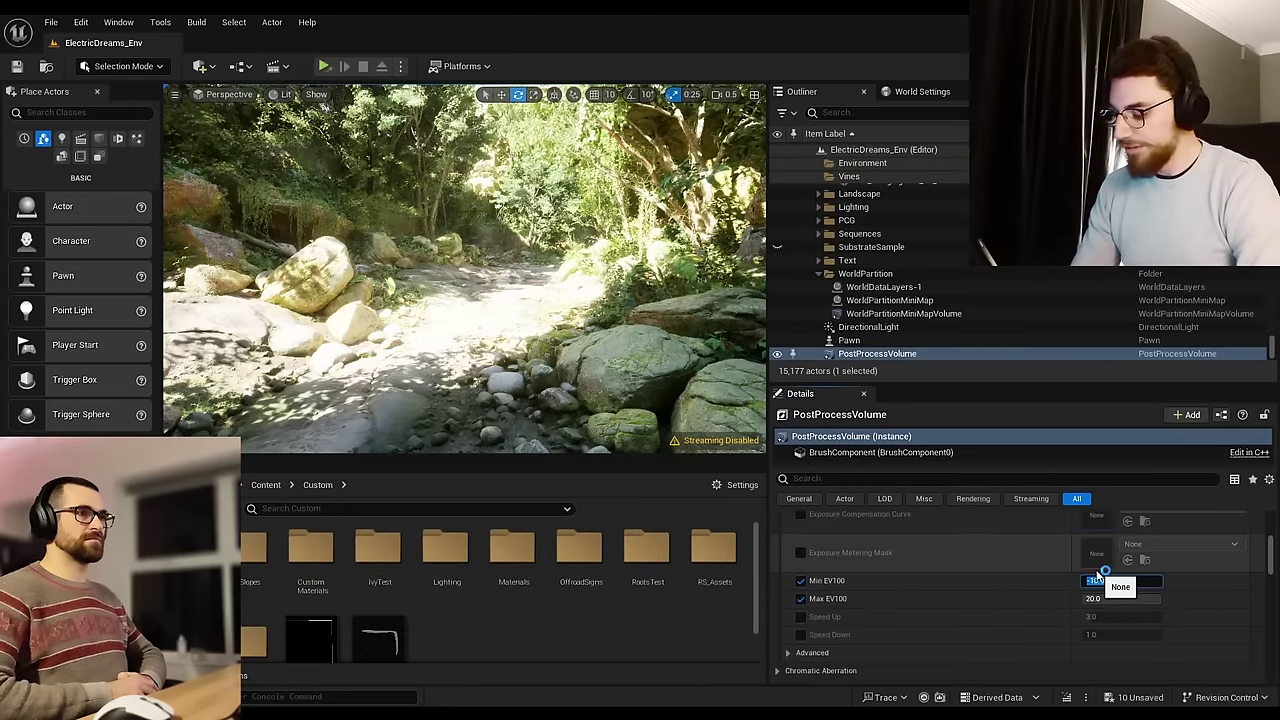
text(10)
click(1104, 598)
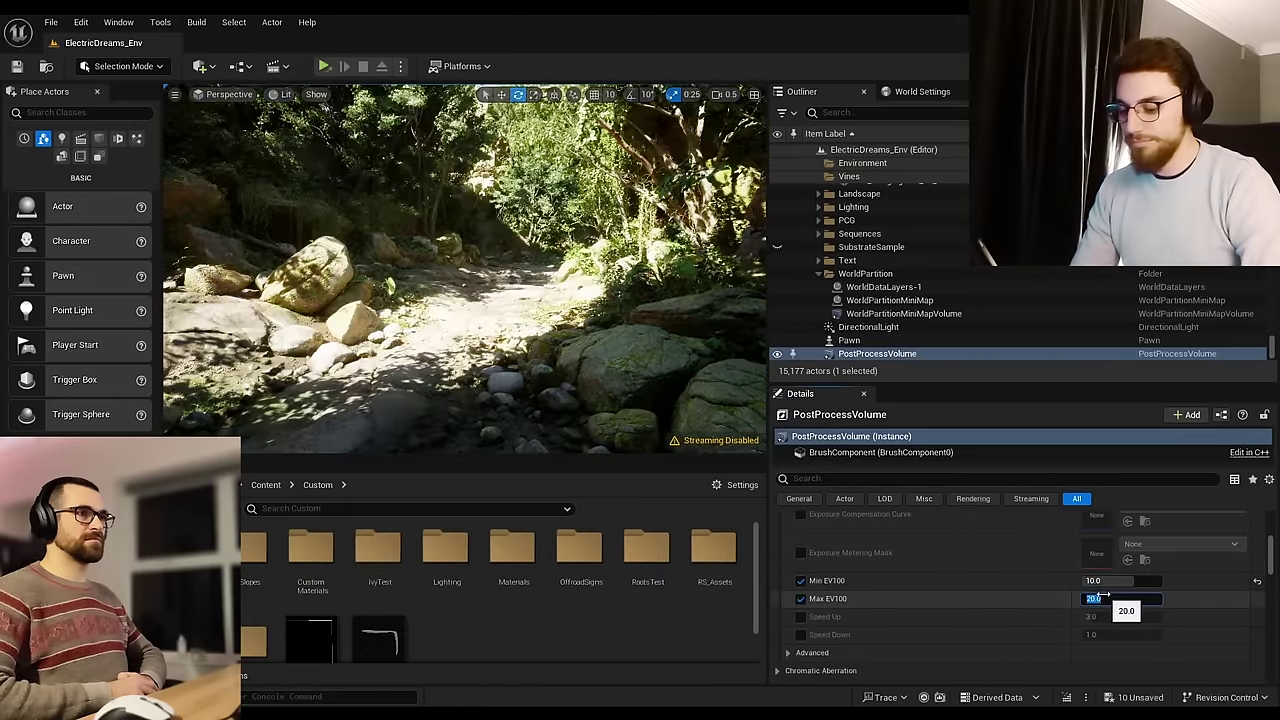
key(Return)
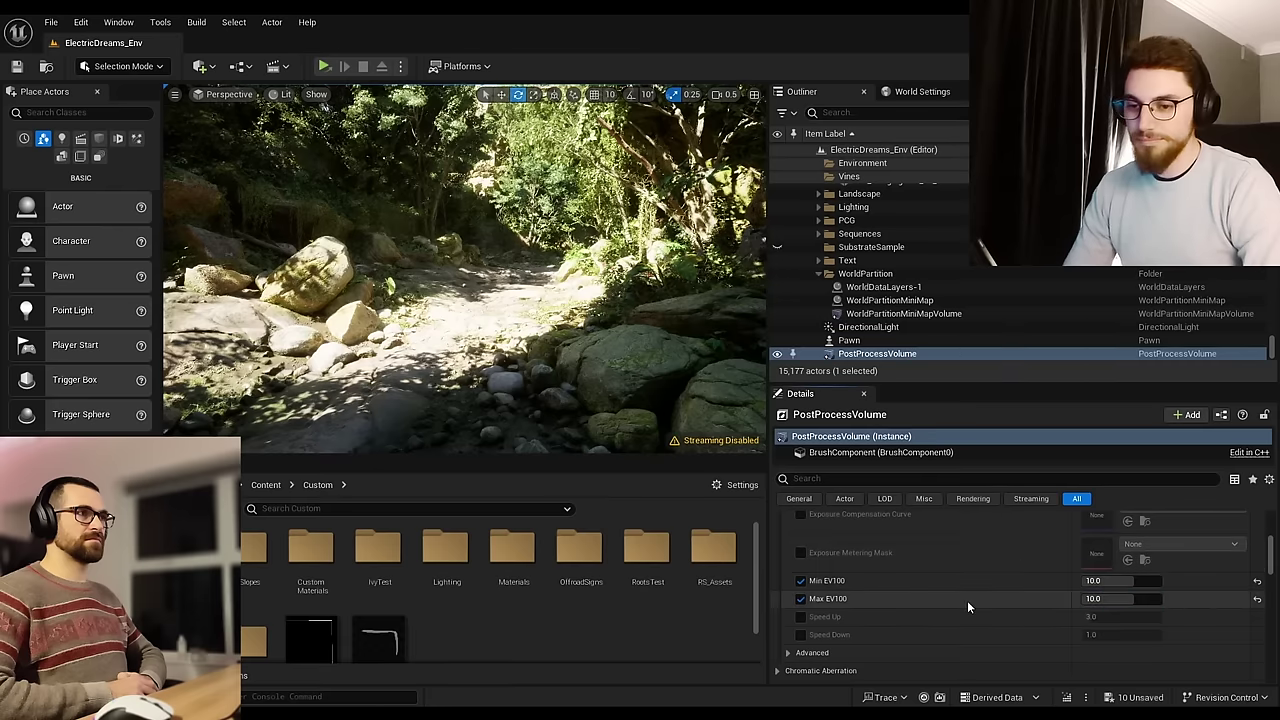
scroll(966, 600, up, 3)
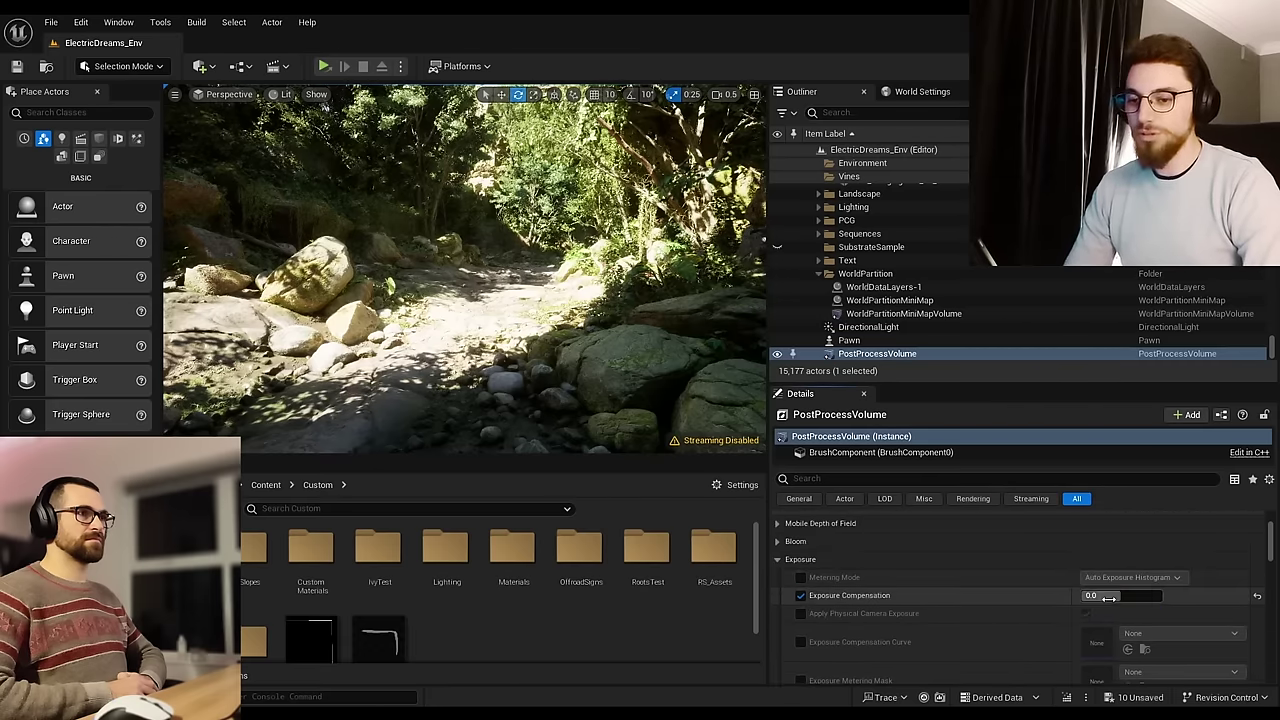
scroll(940, 600, down, 2)
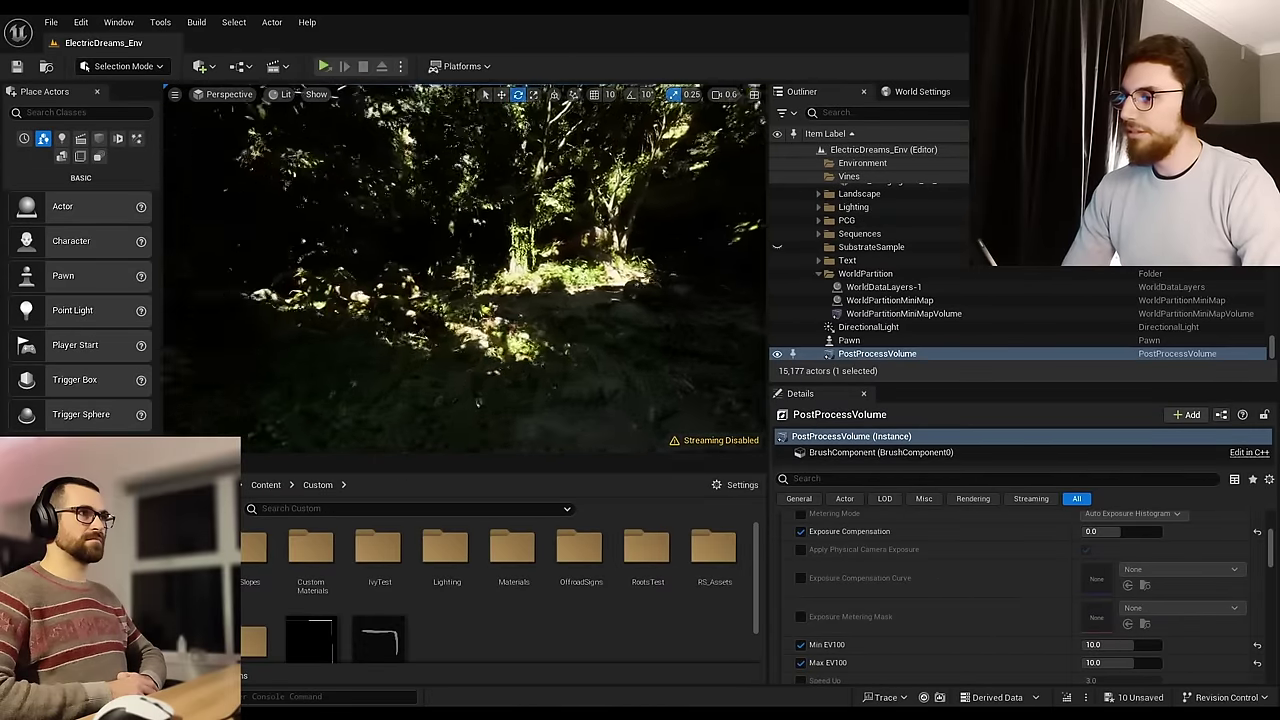
mouse_move(465, 268)
right_down()
mouse_move(360, 268)
mouse_move(650, 268)
mouse_move(465, 268)
right_up()
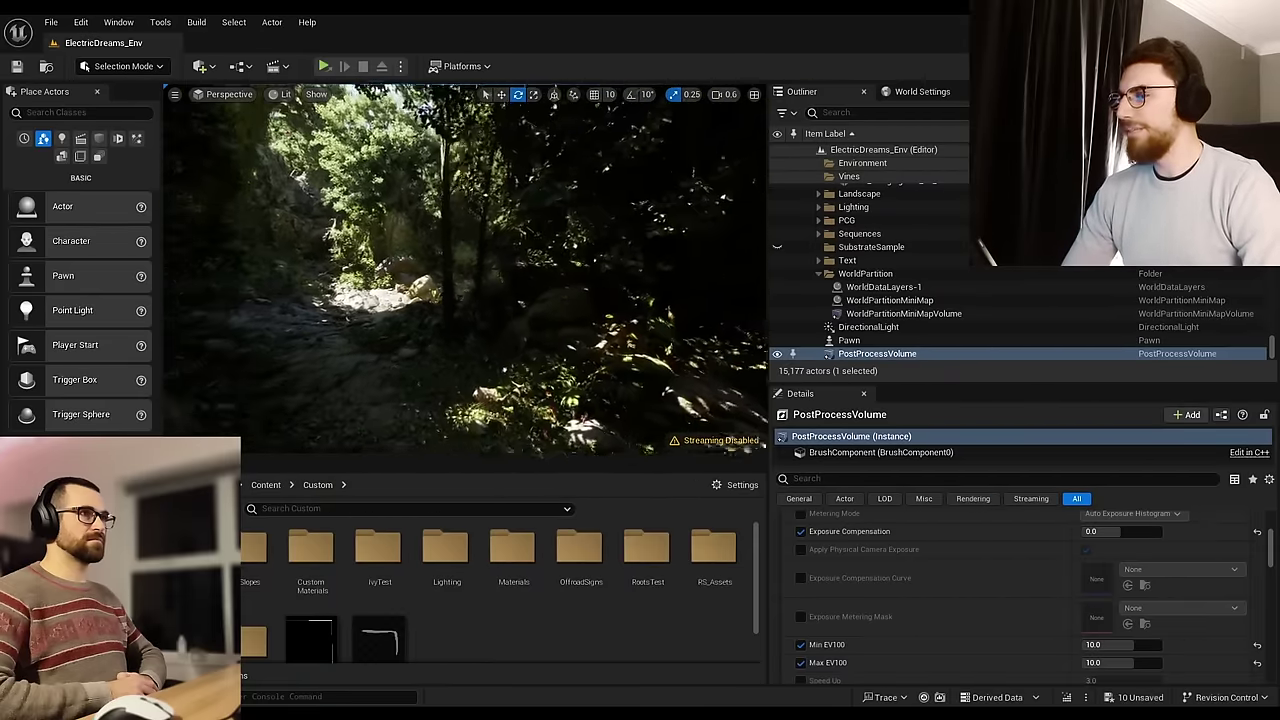
Step: Examine how the locked exposure renders the deeply shaded part of the forest
key(w)
scroll(465, 268, up, 1)
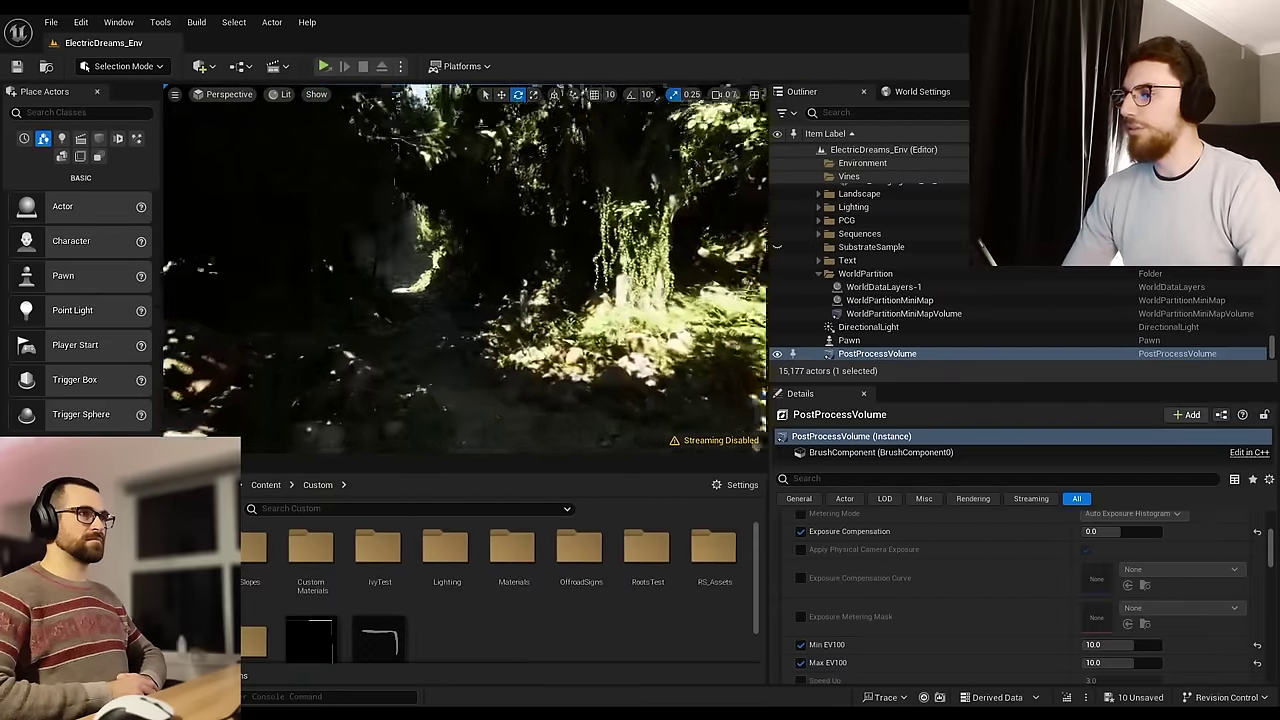
key(w)
right_drag(465, 268, 610, 268)
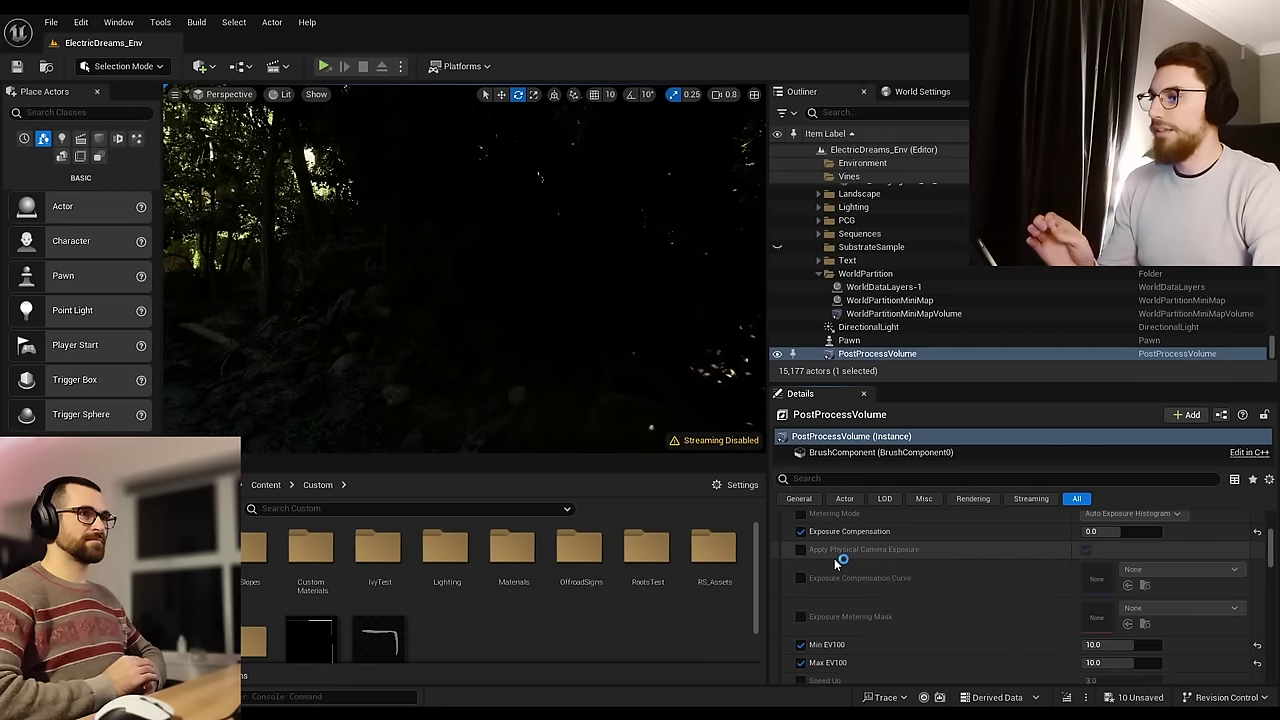
Step: Collapse the Post Process Volume's Exposure settings and enable the Slope and Toe overrides in its Film settings
scroll(854, 556, up, 2)
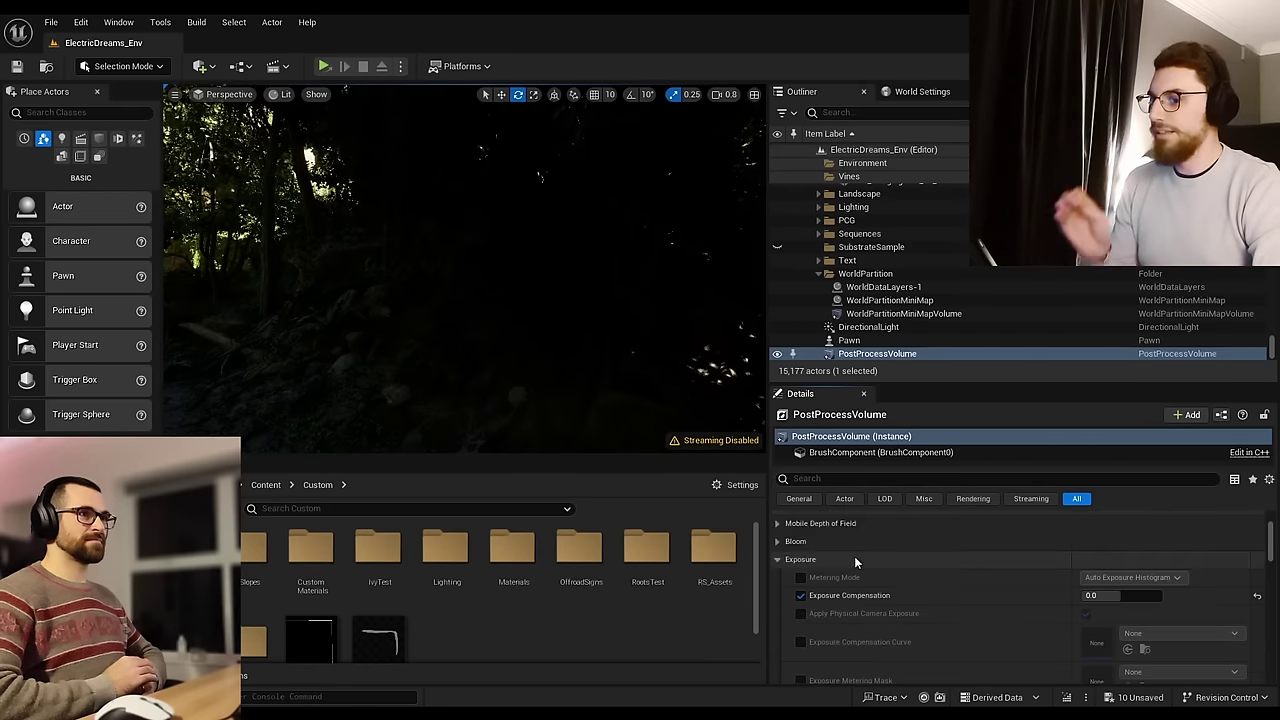
click(800, 560)
scroll(806, 566, down, 1)
scroll(808, 568, down, 2)
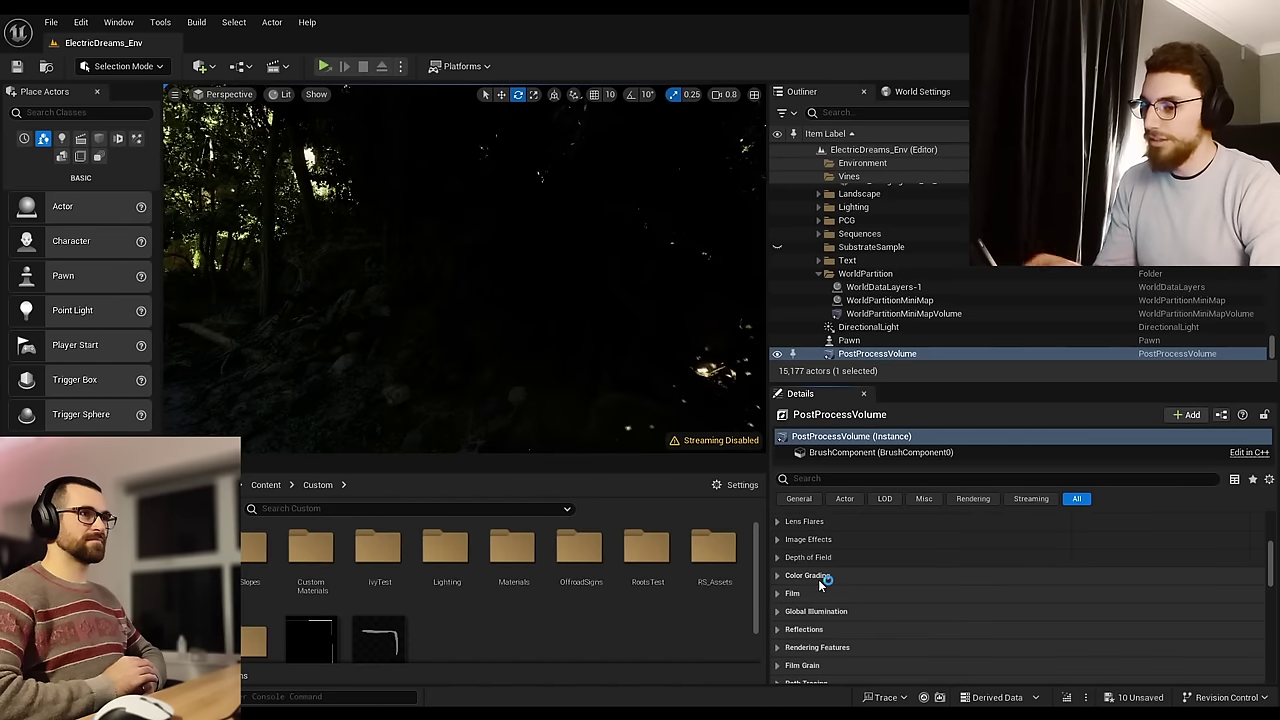
scroll(818, 579, down, 1)
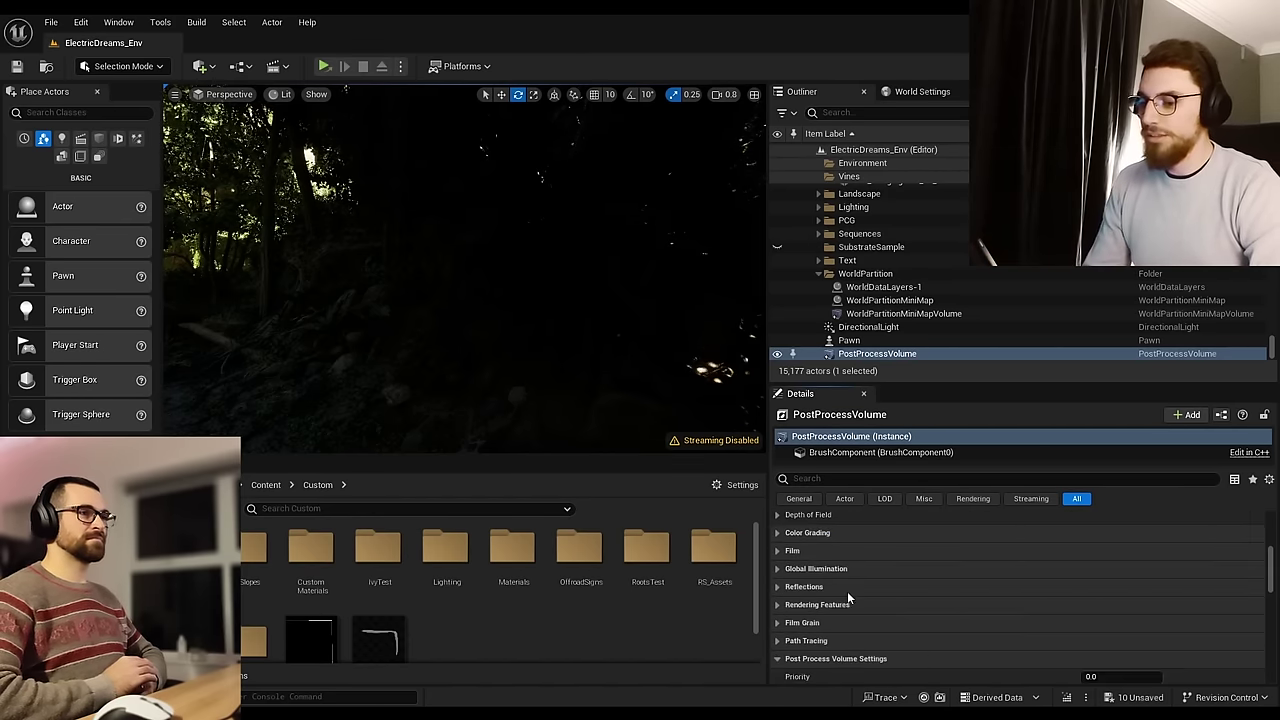
scroll(846, 588, up, 1)
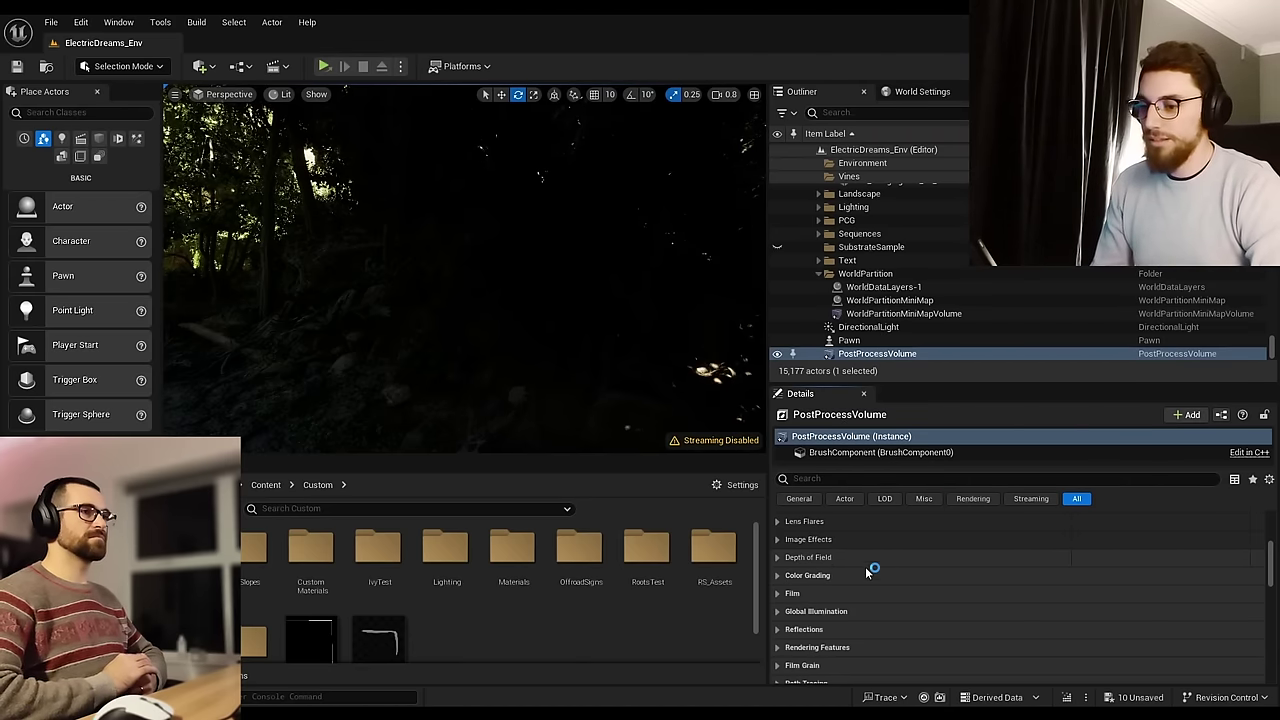
scroll(866, 572, down, 1)
click(800, 572)
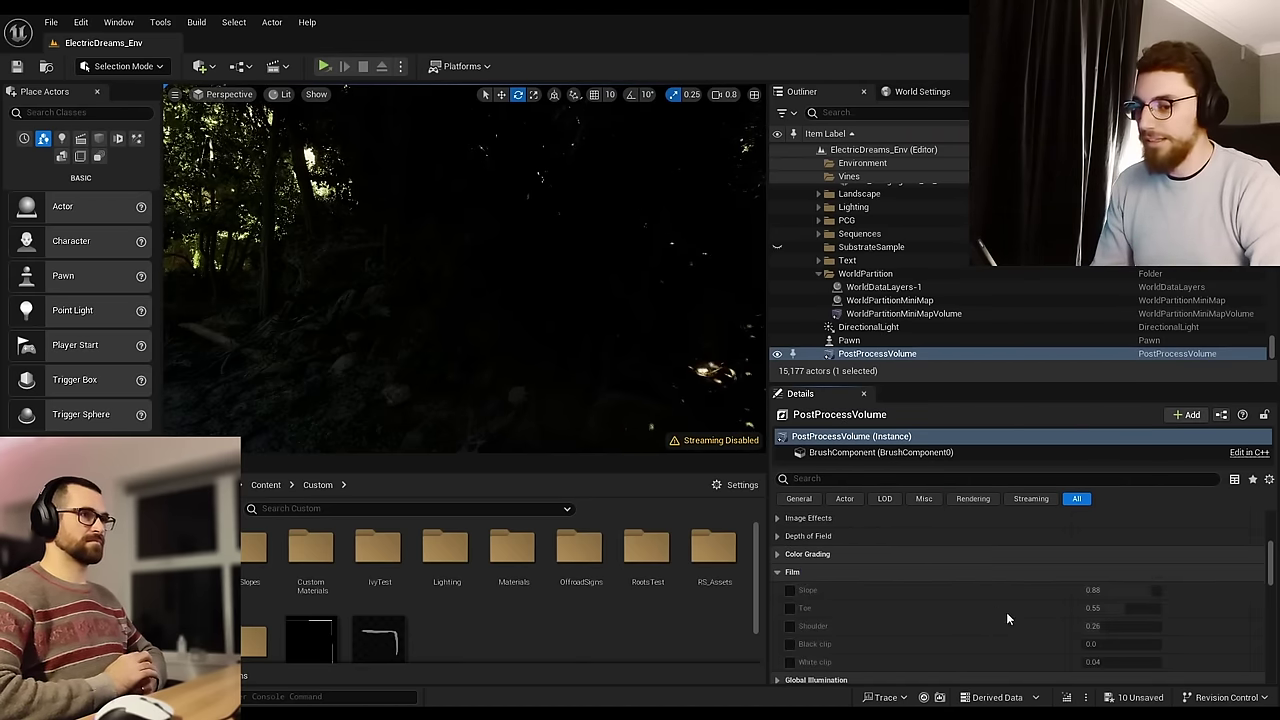
click(790, 591)
click(790, 608)
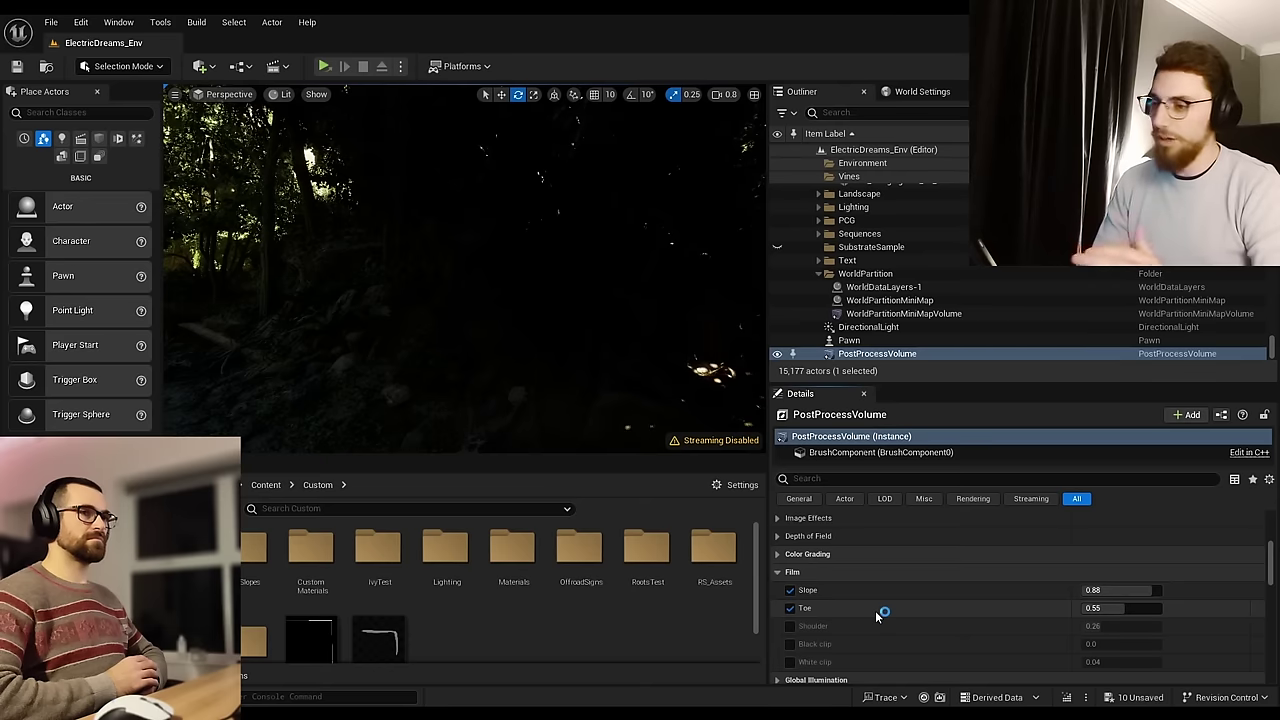
Step: Set the Post Process Volume's Film Toe to 0.3 to lift the dark shadows
click(1156, 610)
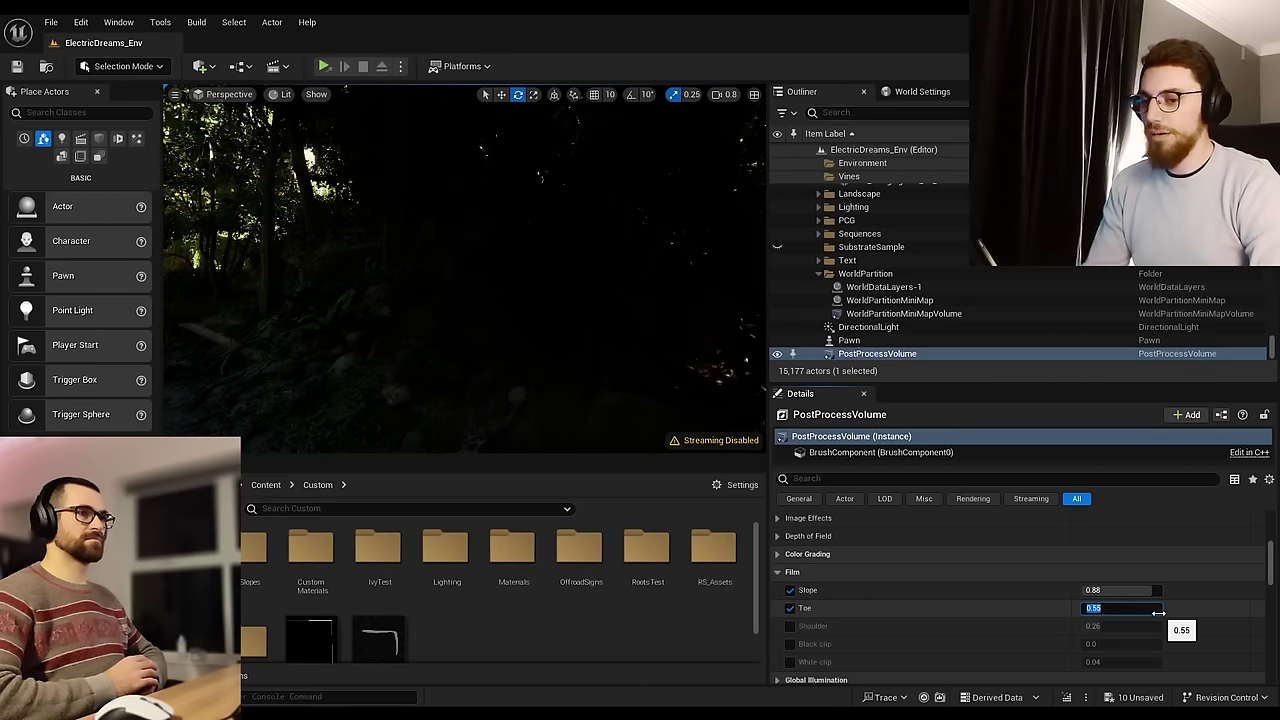
click(1202, 607)
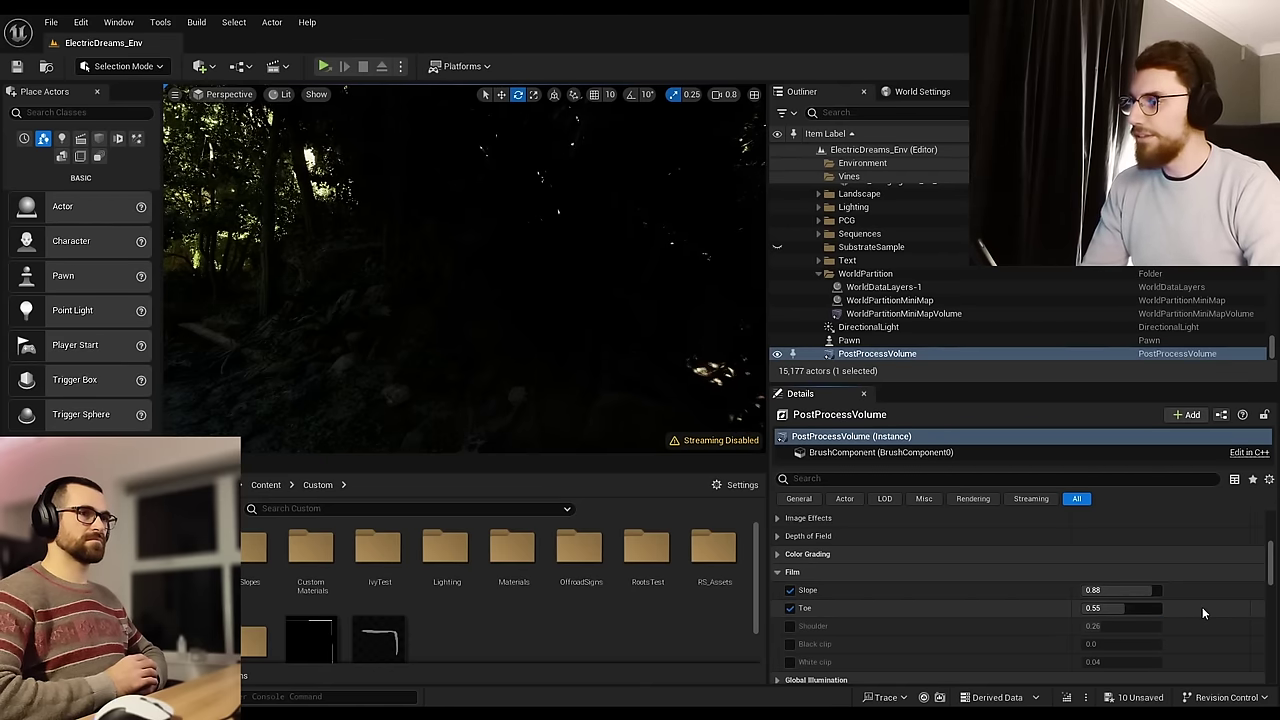
click(1131, 609)
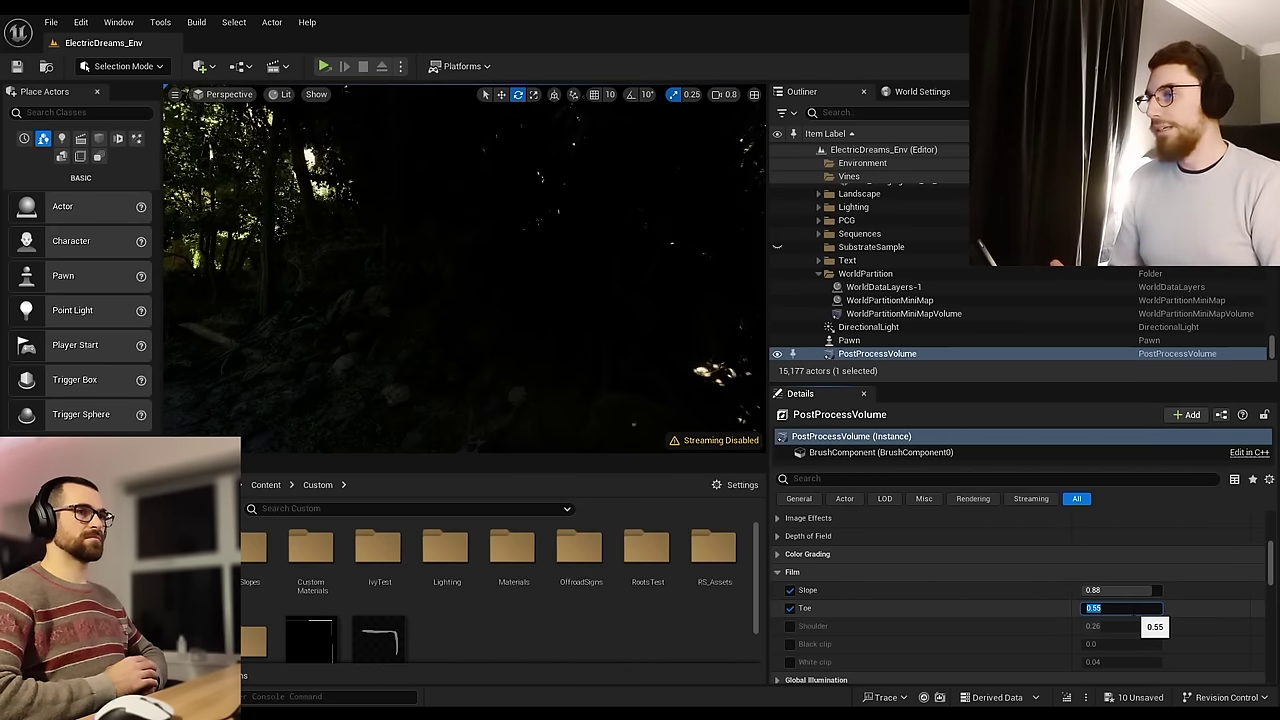
click(1169, 610)
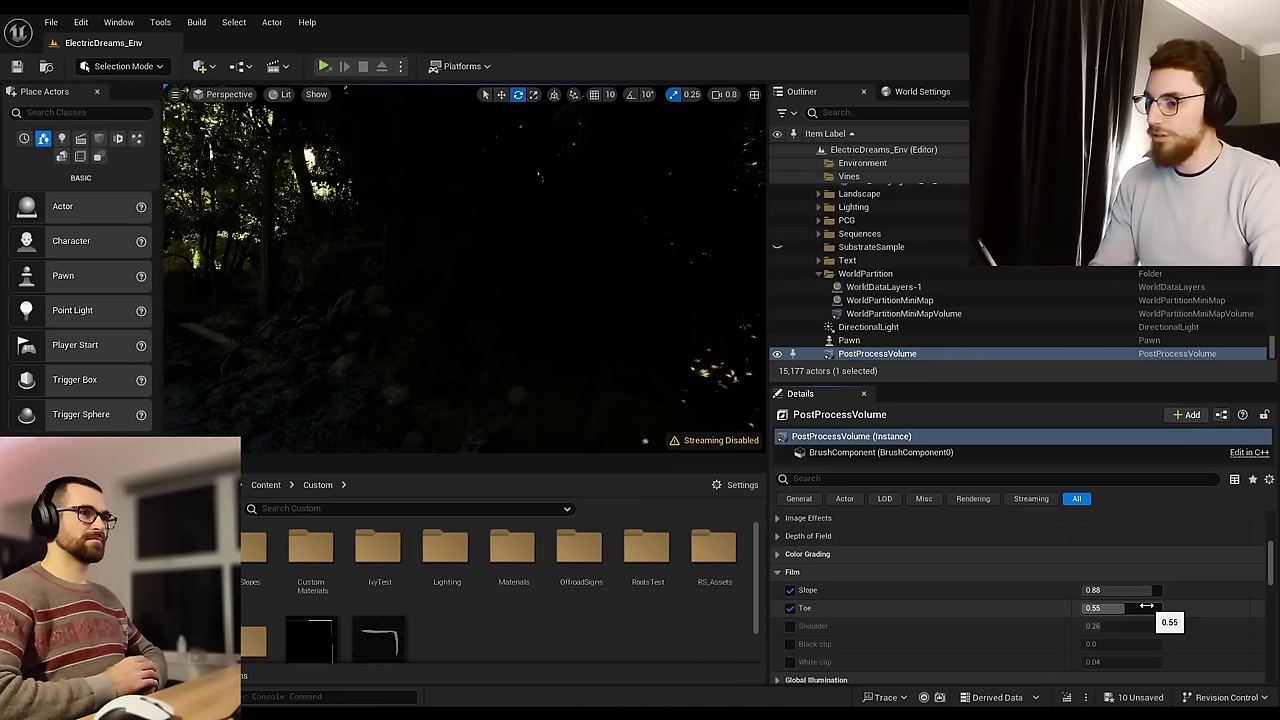
drag(1146, 606, 1100, 607)
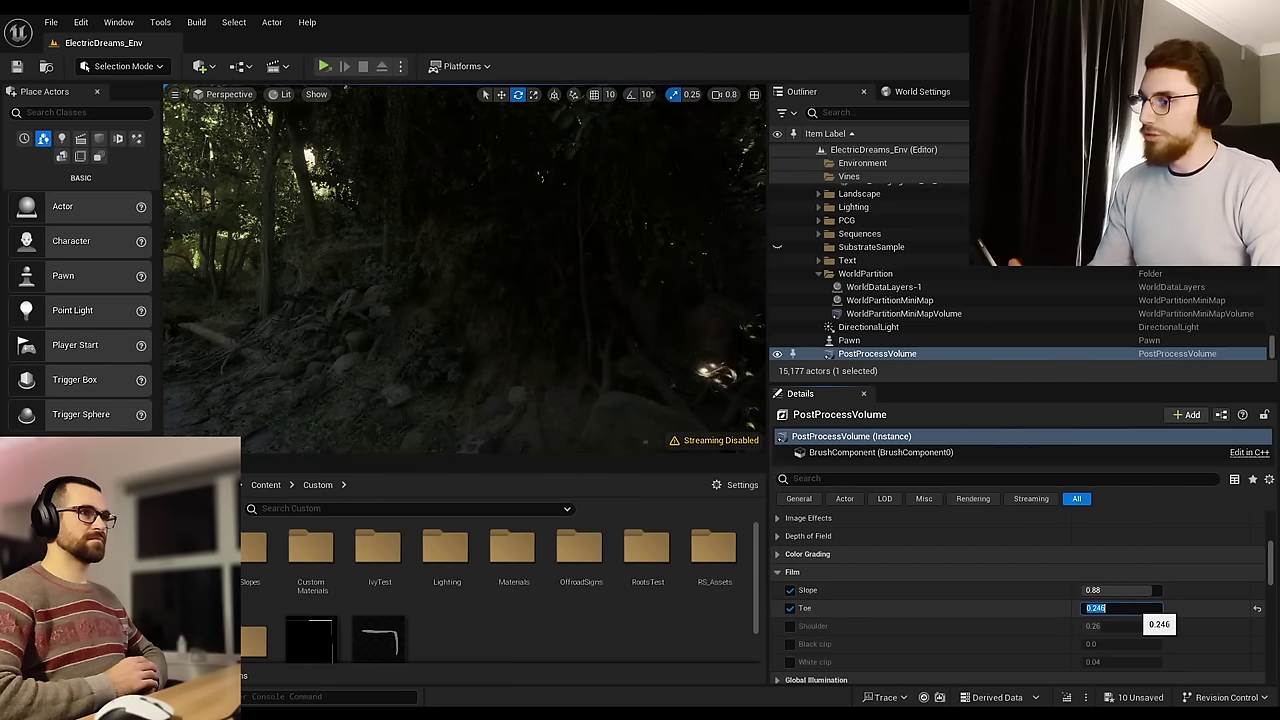
text(0.3)
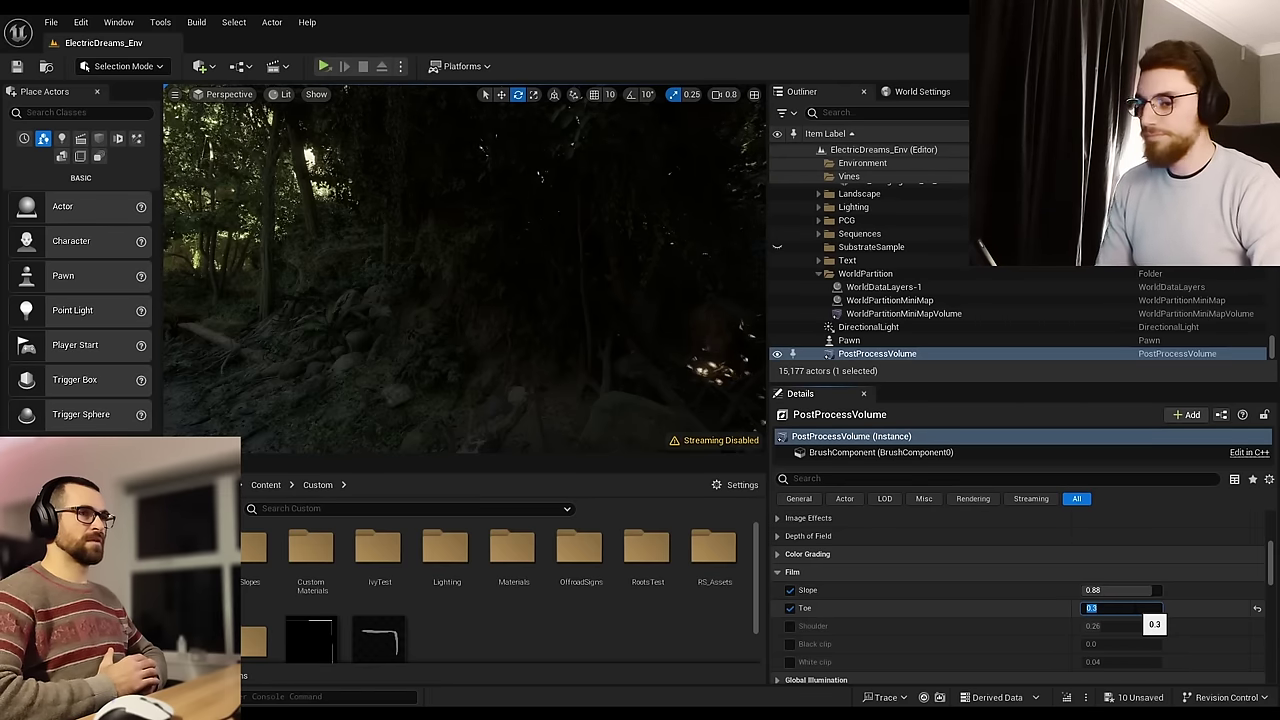
click(1196, 612)
Step: Switch the Film Toe override off and on repeatedly to compare its effect on the shadows
click(790, 608)
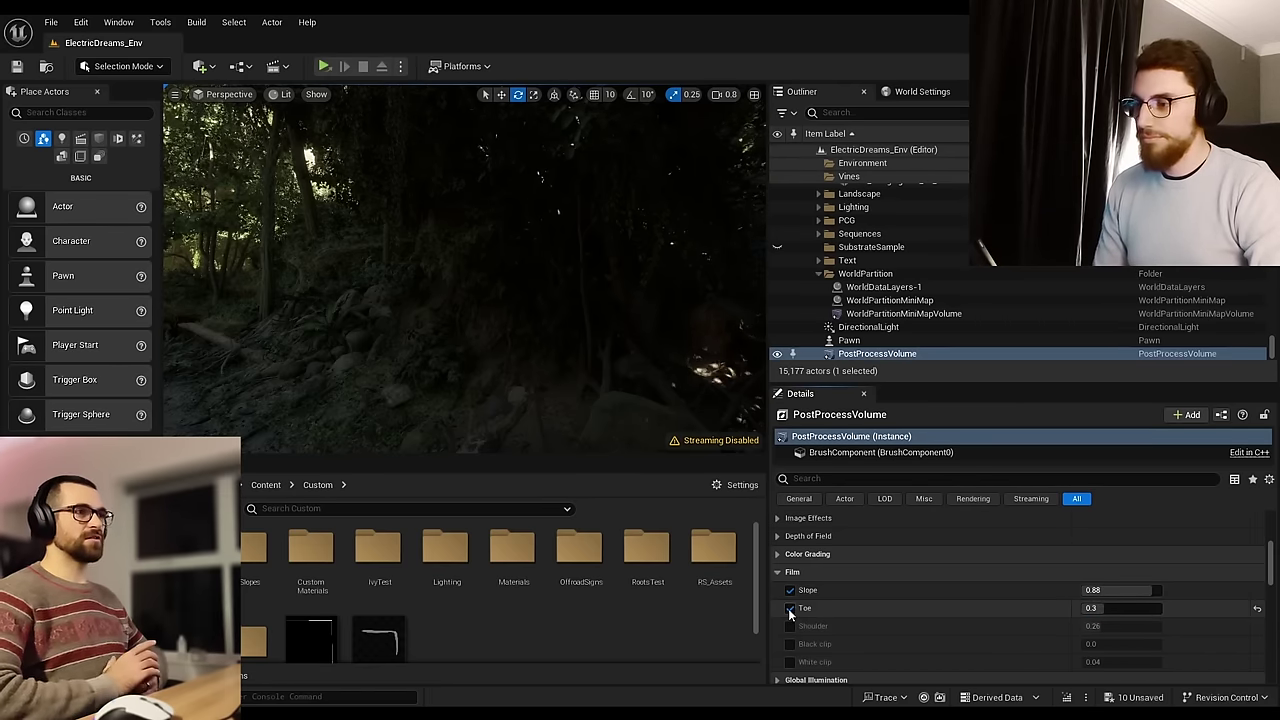
click(789, 609)
click(789, 609)
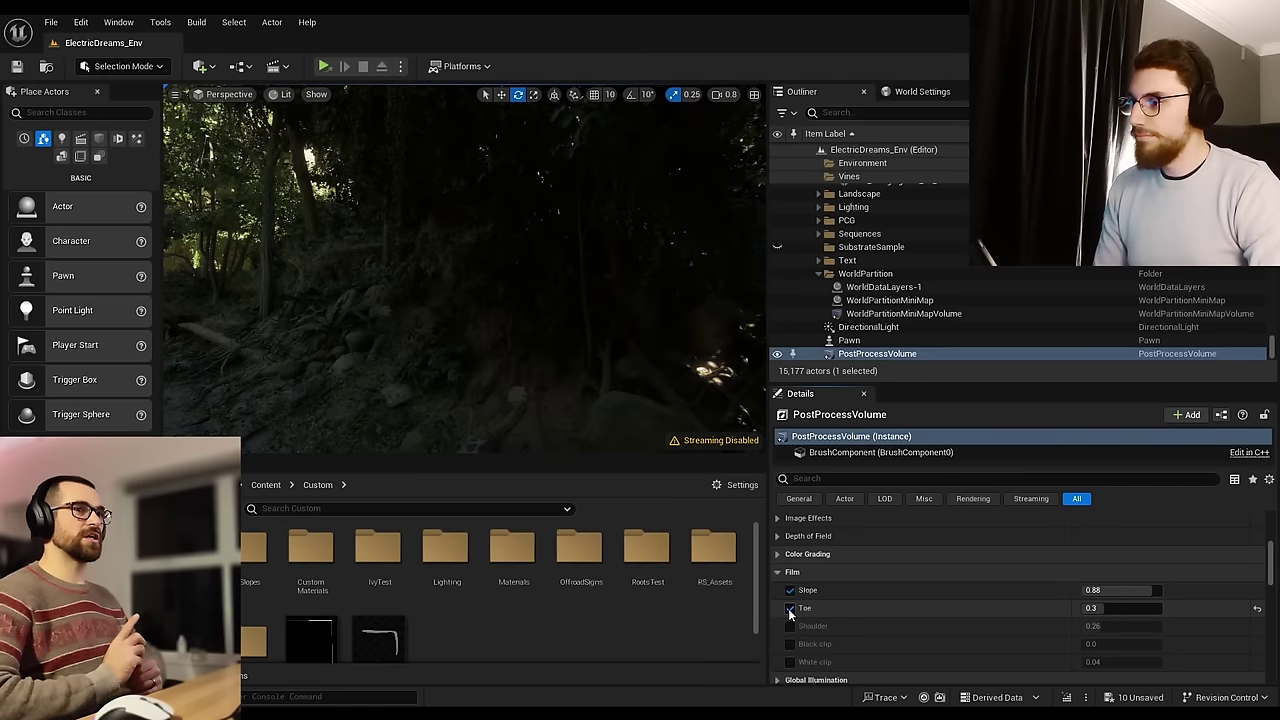
click(790, 608)
click(790, 608)
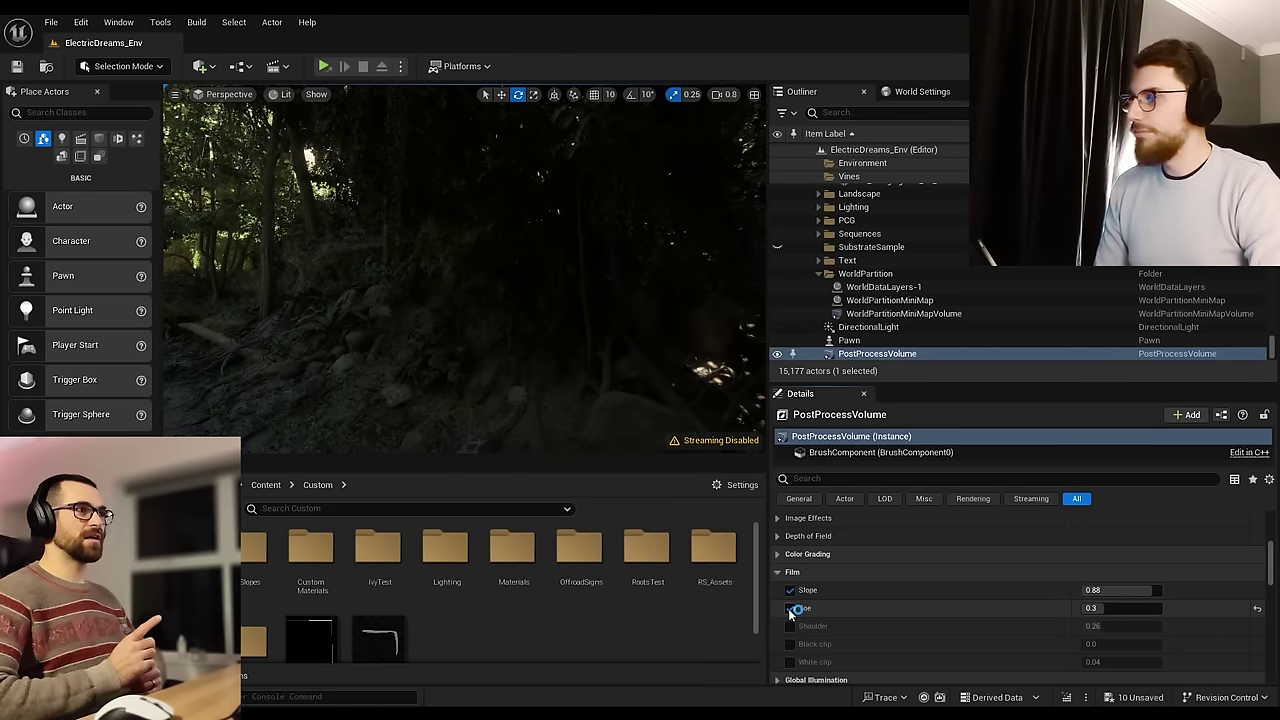
click(790, 608)
click(790, 608)
click(790, 608)
click(790, 608)
click(790, 590)
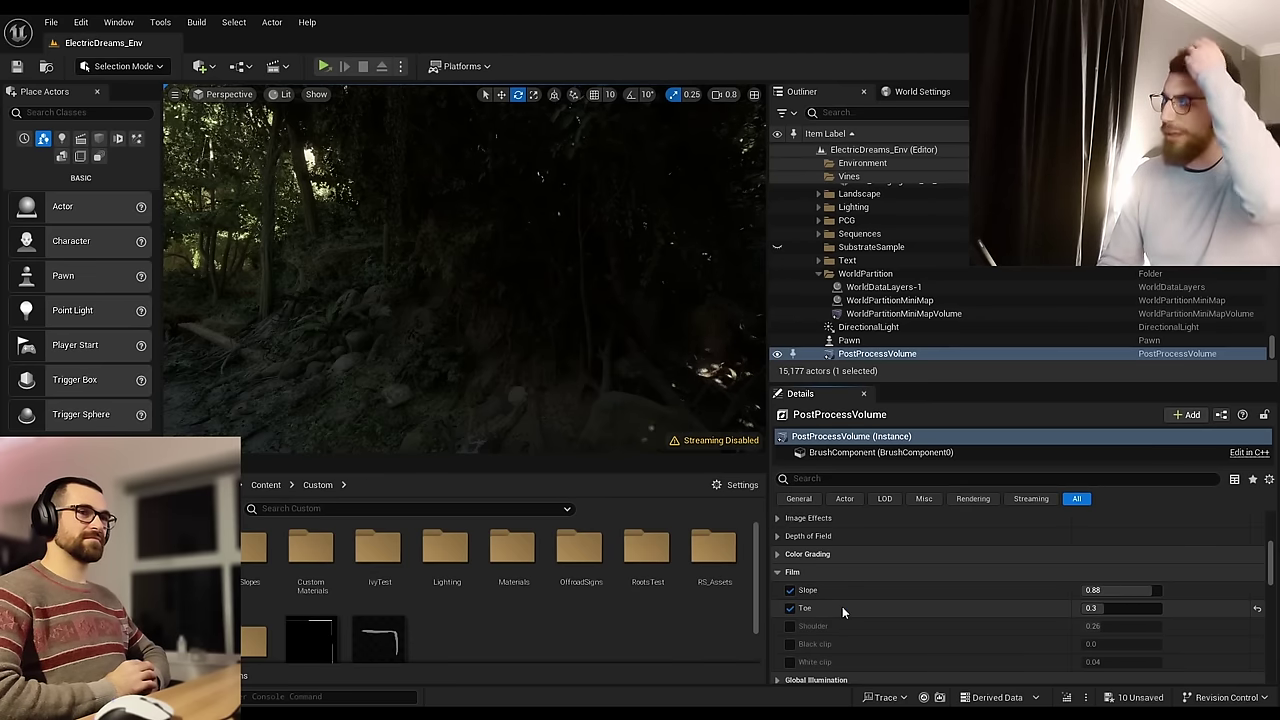
Step: Filter the scene actors by "sky", select the SkyLight and review its light settings
click(873, 112)
text(s)
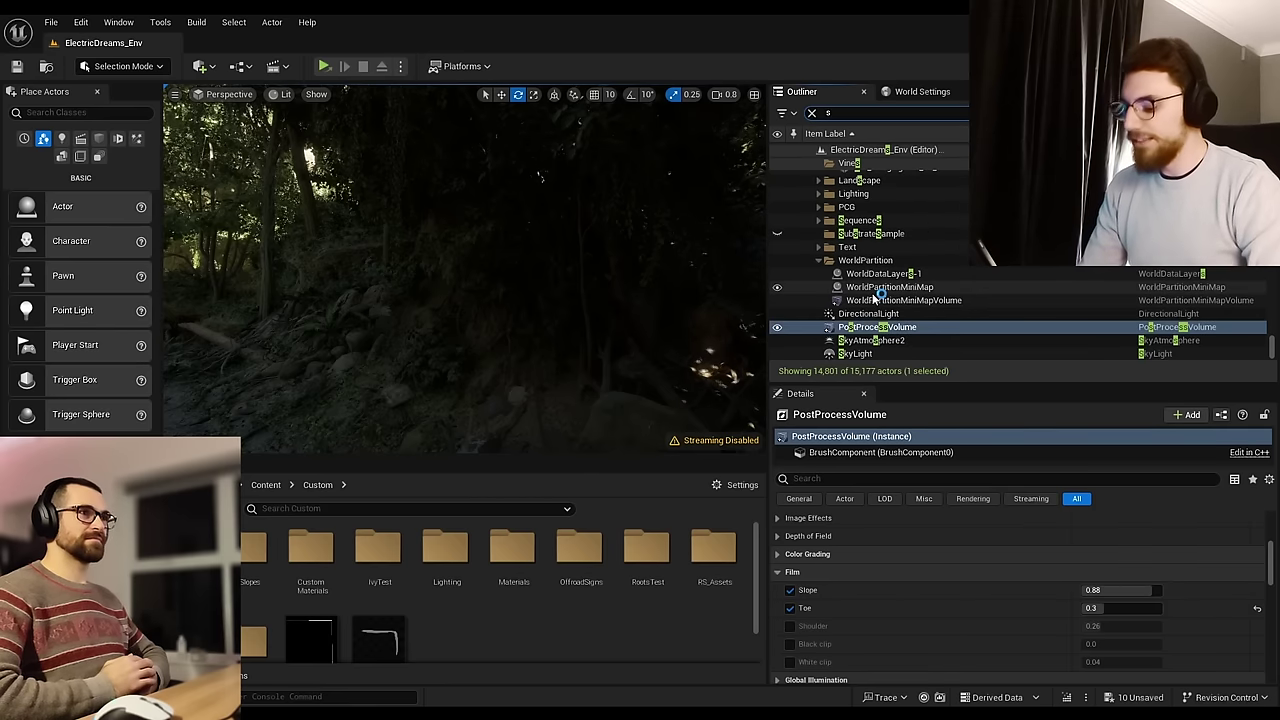
text(ky)
click(866, 270)
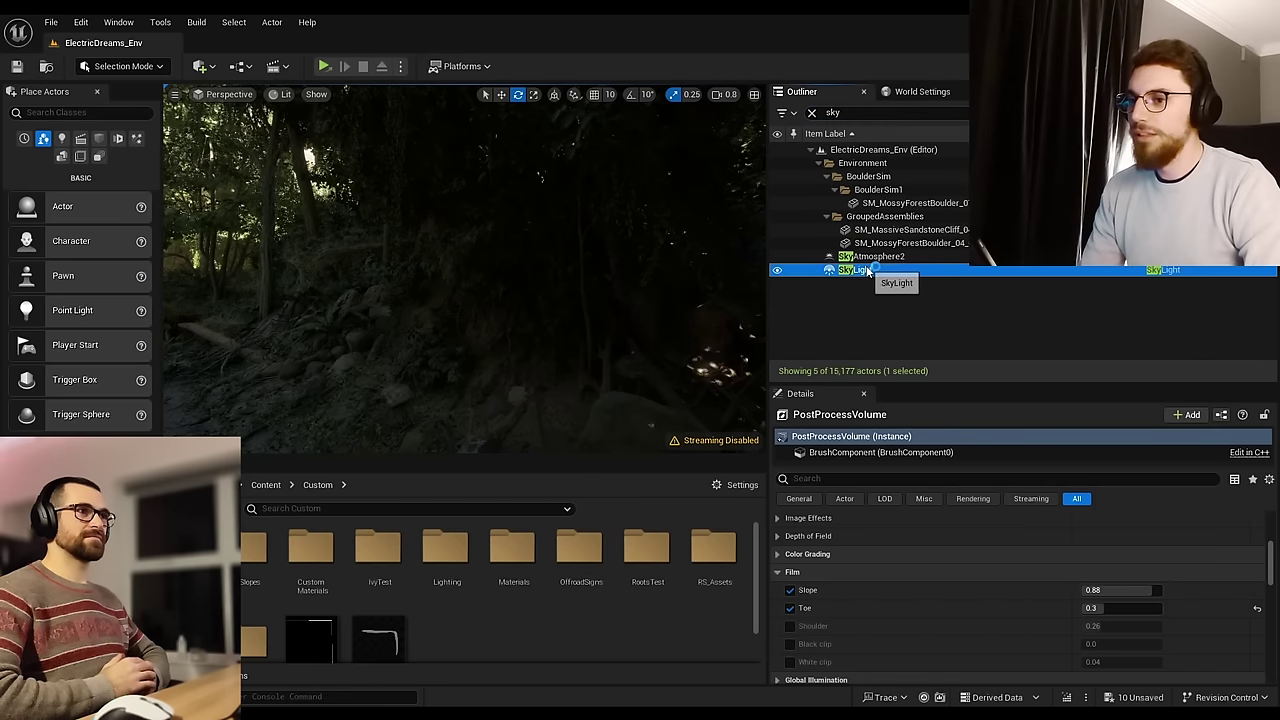
scroll(901, 615, up, 1)
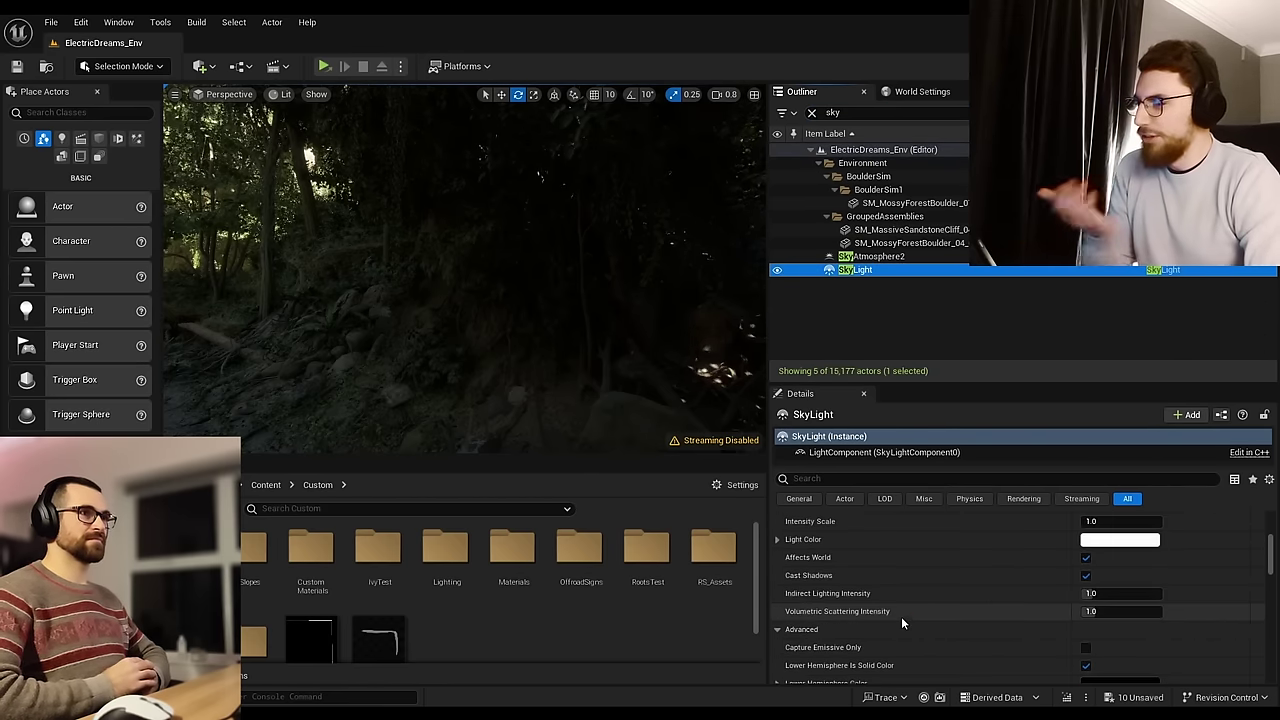
scroll(901, 616, up, 2)
scroll(903, 622, up, 2)
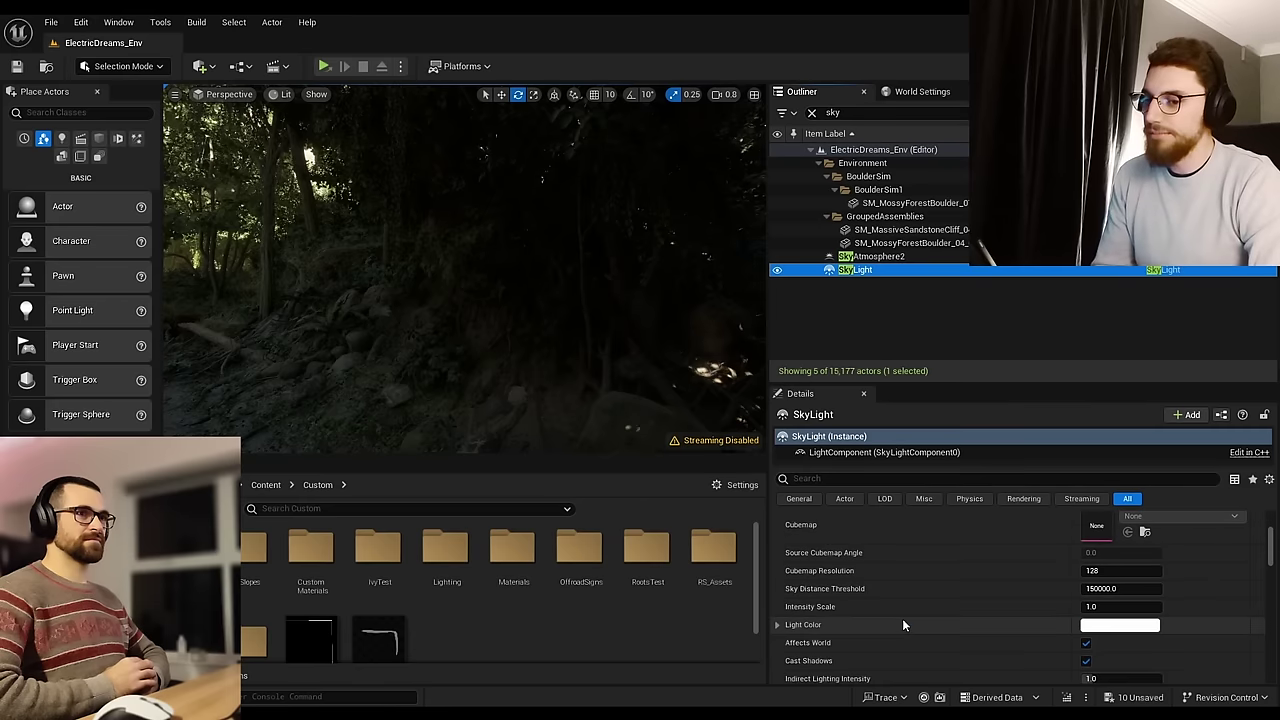
Step: Filter the scene actors by "post" and reselect the Post Process Volume to return to its Film settings
click(840, 112)
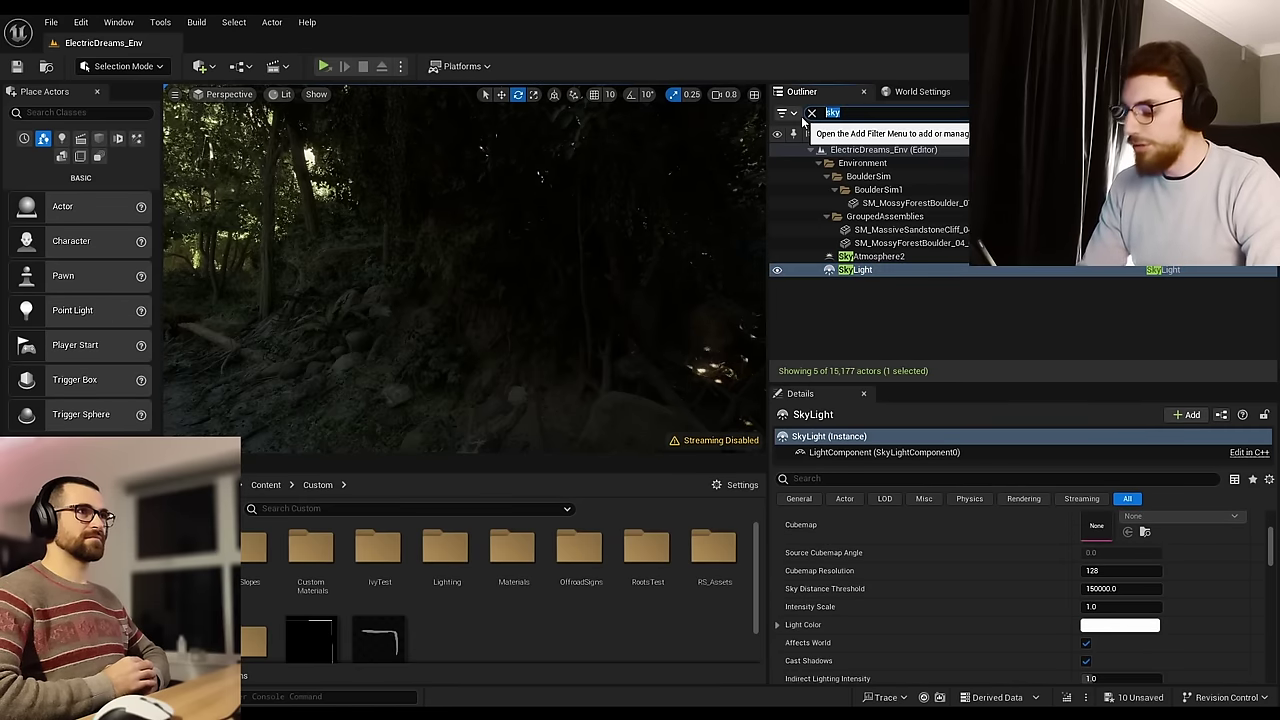
text(post)
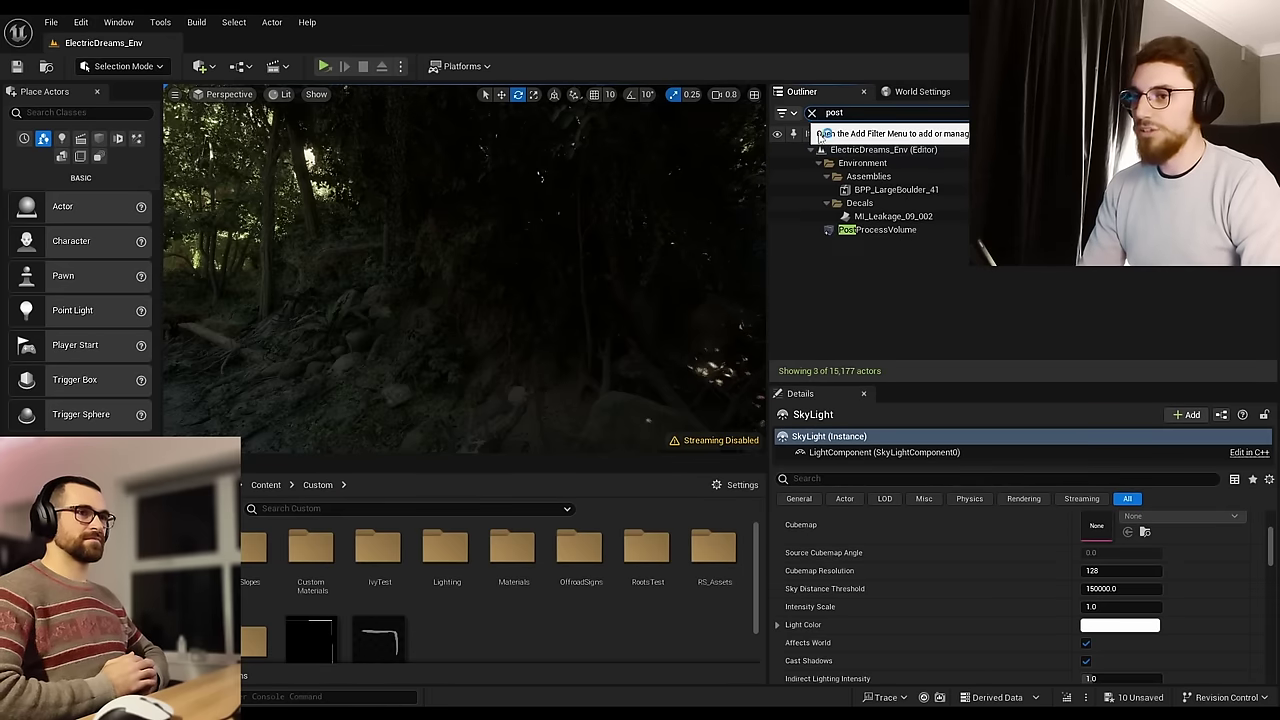
click(886, 229)
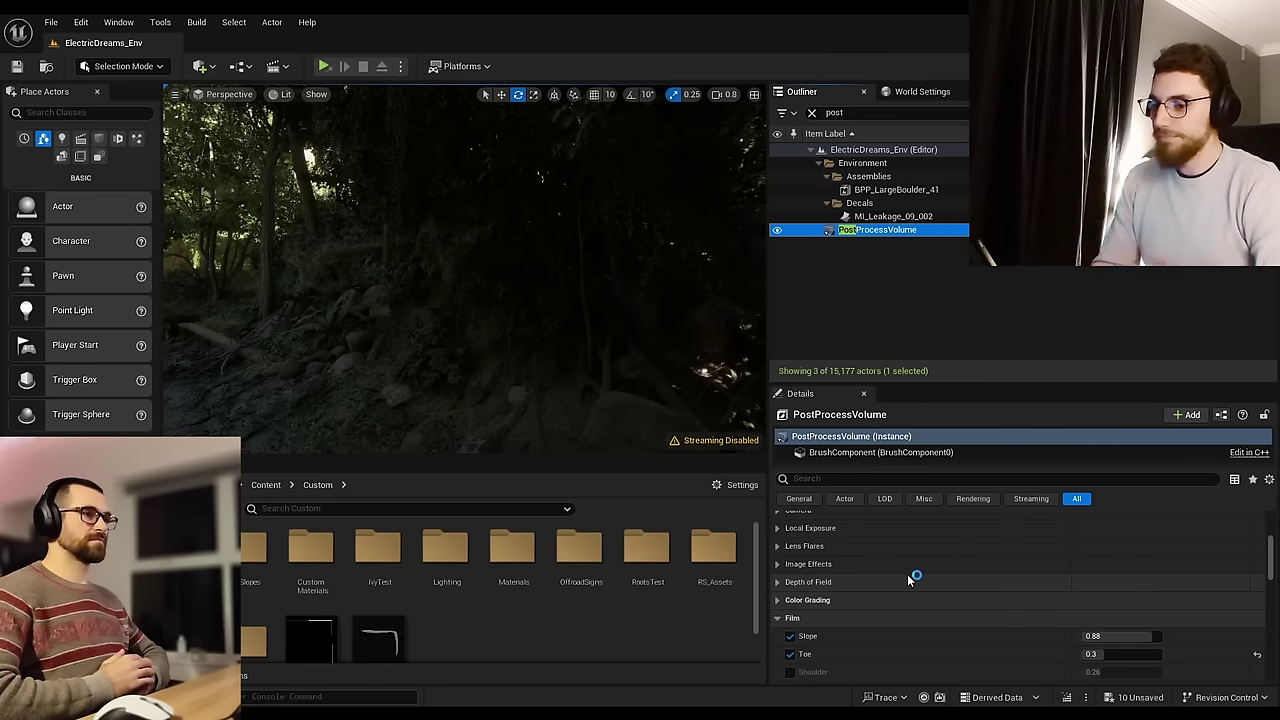
scroll(907, 574, down, 2)
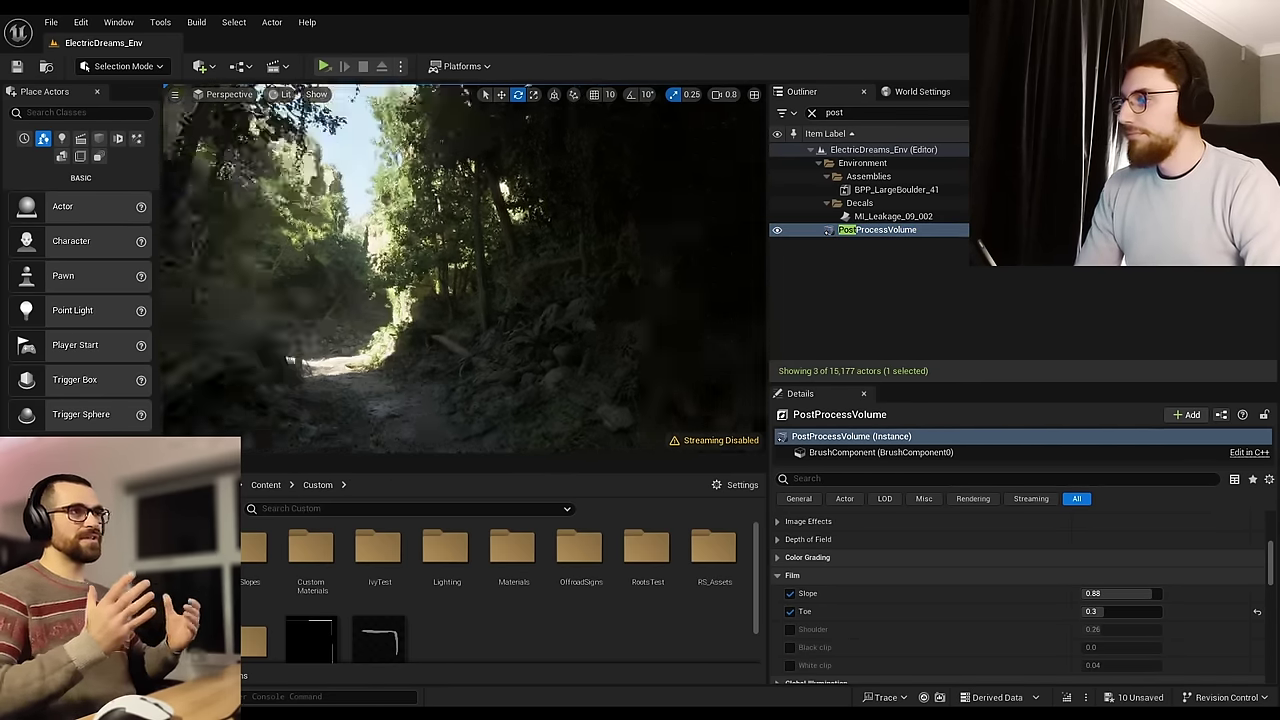
Step: Inspect the contrast between light and shadow along the sunlit forest path
key(w)
scroll(465, 268, down, 3)
mouse_move(465, 268)
right_down()
mouse_move(590, 268)
mouse_move(465, 270)
right_up()
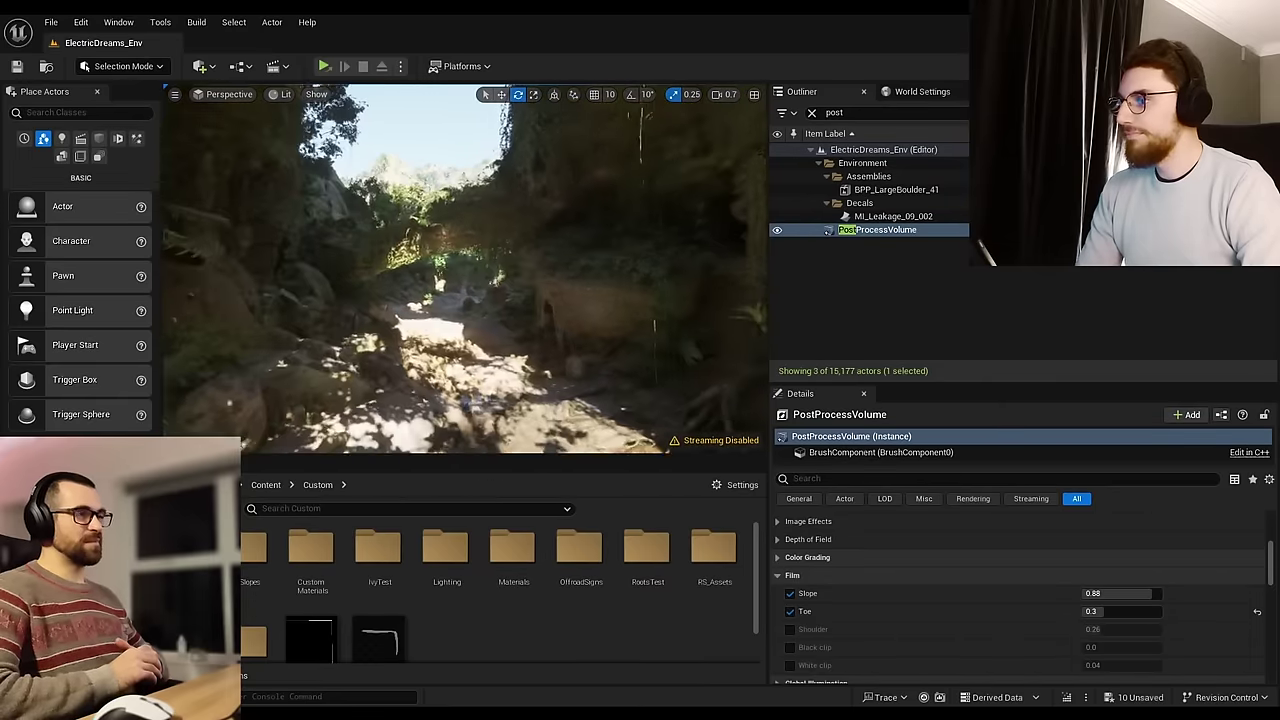
key(w)
mouse_move(465, 268)
right_down()
mouse_move(505, 268)
mouse_move(420, 280)
mouse_move(465, 270)
right_up()
key(w)
scroll(465, 268, down, 2)
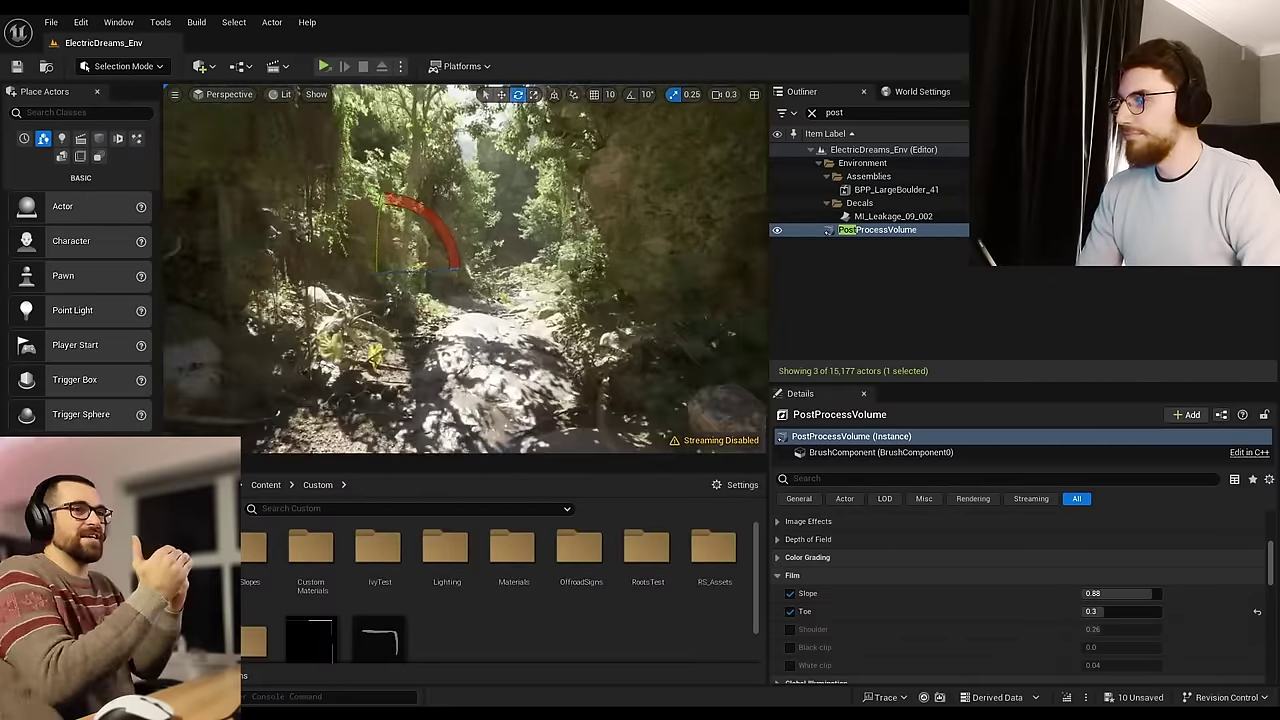
Step: Switch the viewport to Game View and check the lighting in the dark thicket and the clearing by the tunnel
key(g)
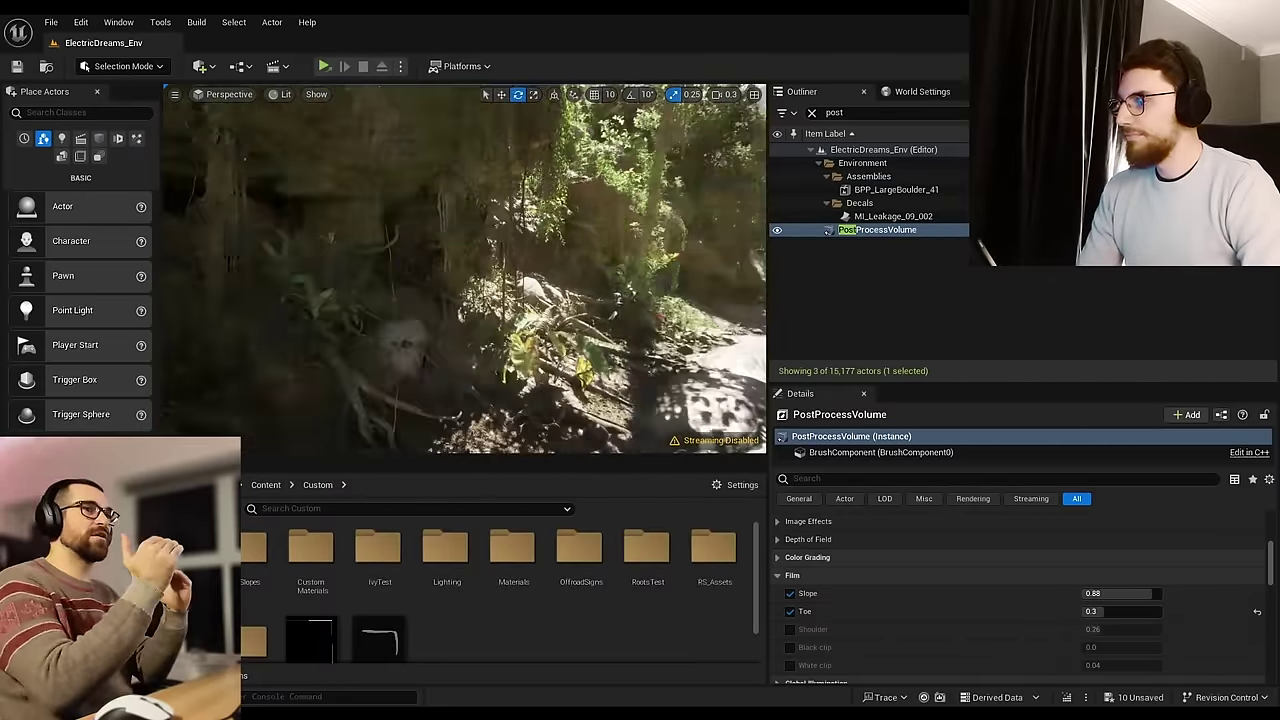
scroll(465, 270, up, 2)
right_drag(465, 270, 345, 270)
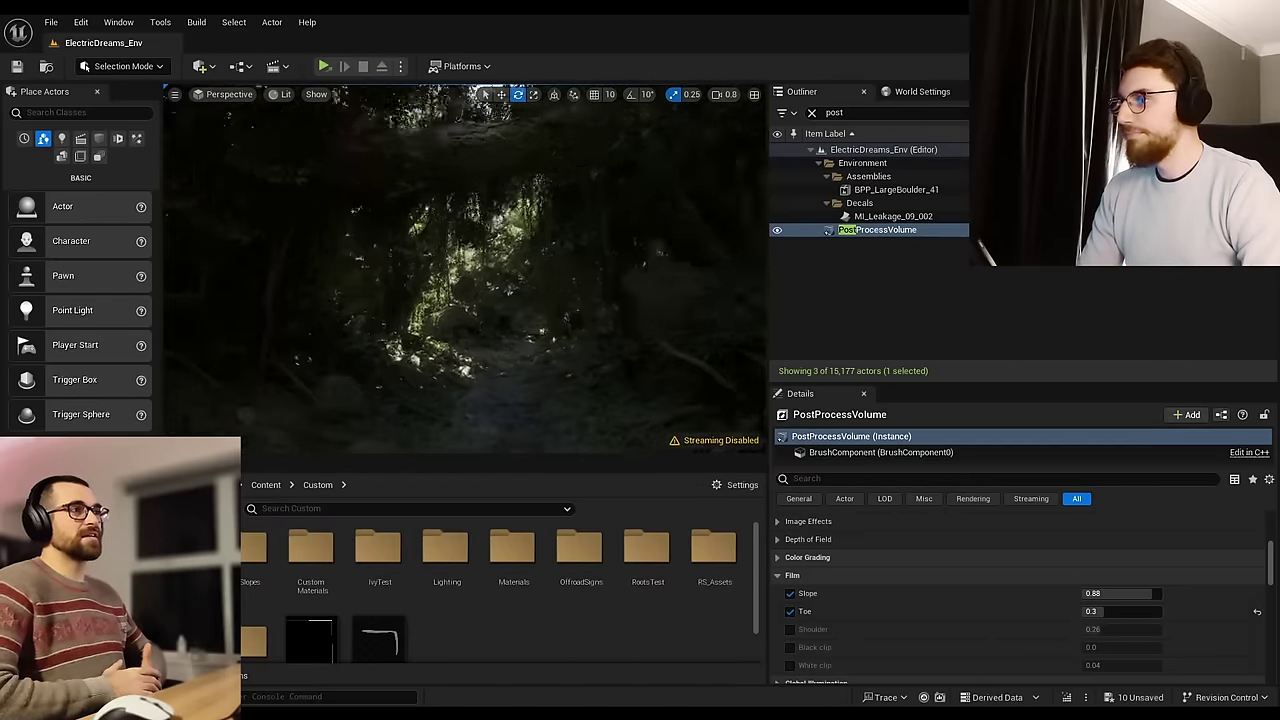
right_drag(465, 270, 505, 270)
scroll(465, 262, up, 1)
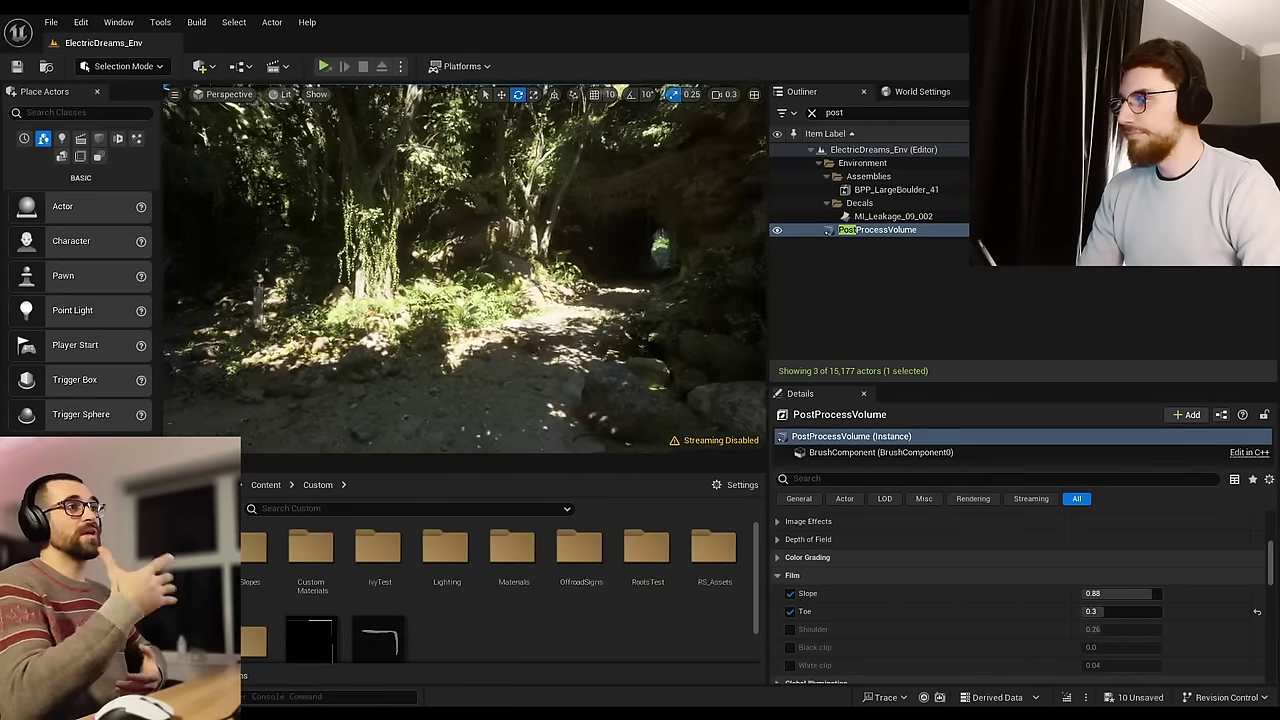
right_drag(593, 325, 593, 325)
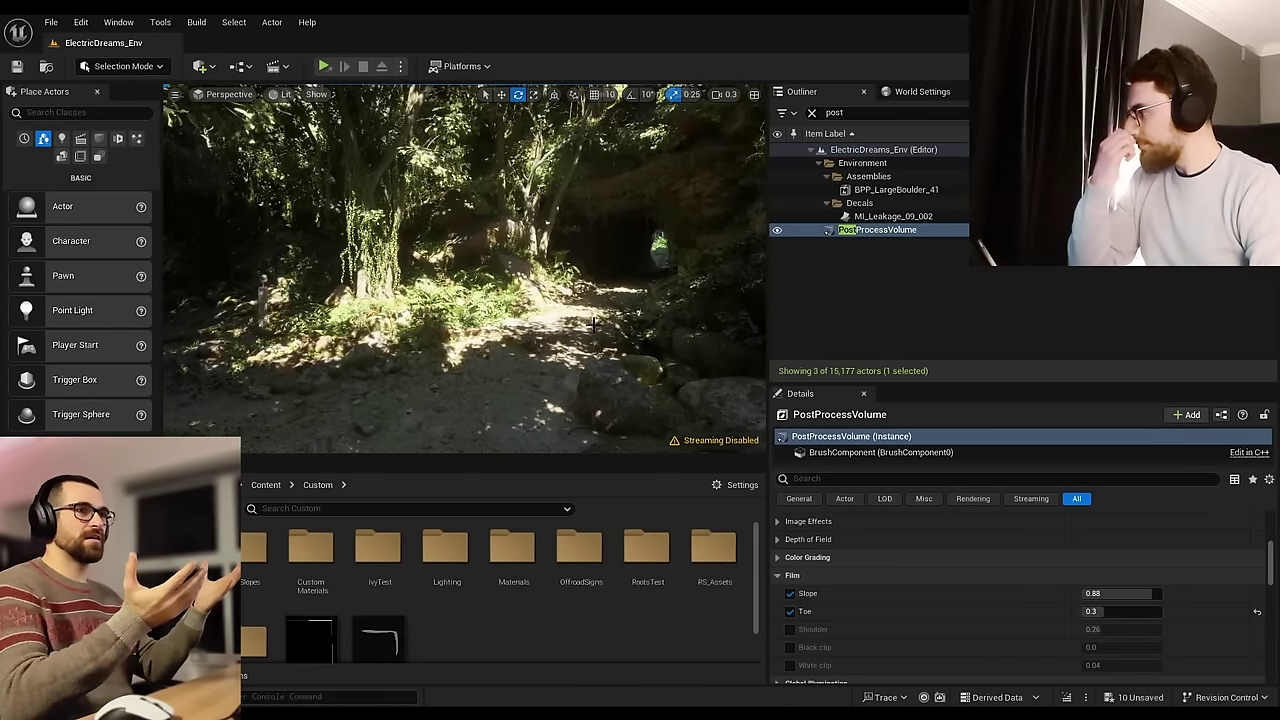
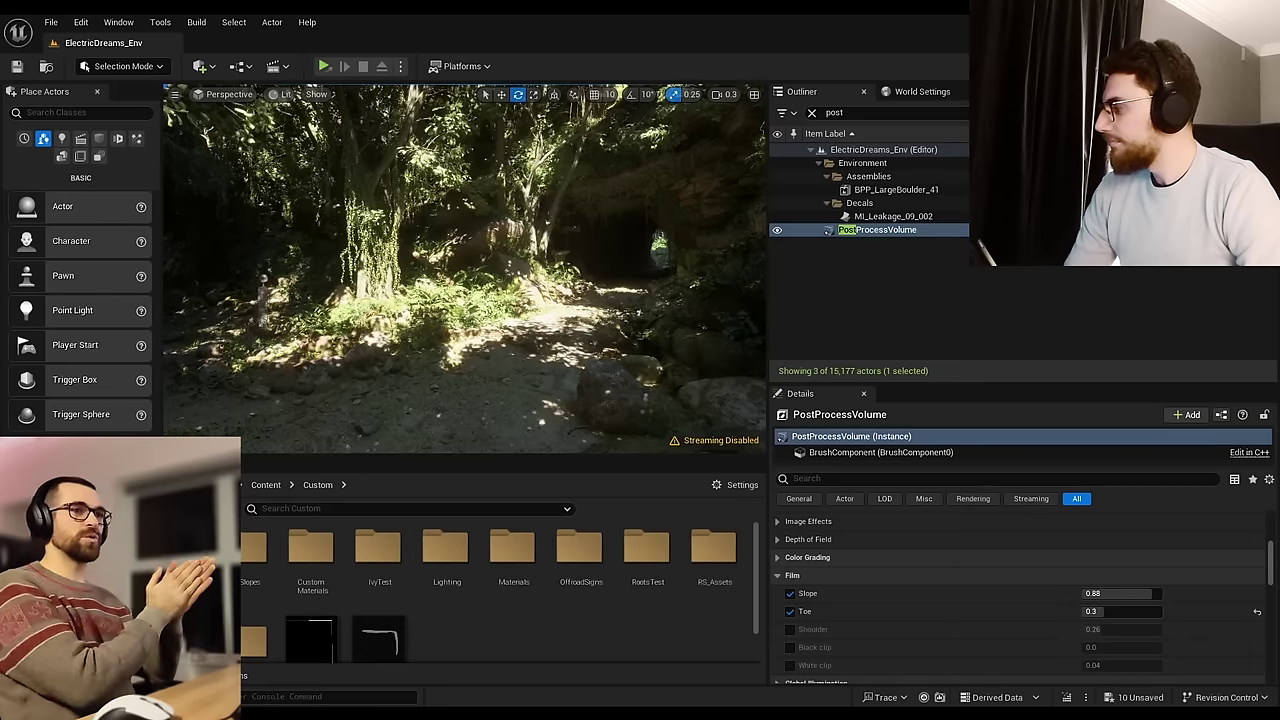
Step: Examine the sunlit boulders and ground shadows near the tunnel entrance up close
key(w)
mouse_move(425, 370)
right_down()
mouse_move(530, 375)
mouse_move(425, 370)
right_up()
key(w)
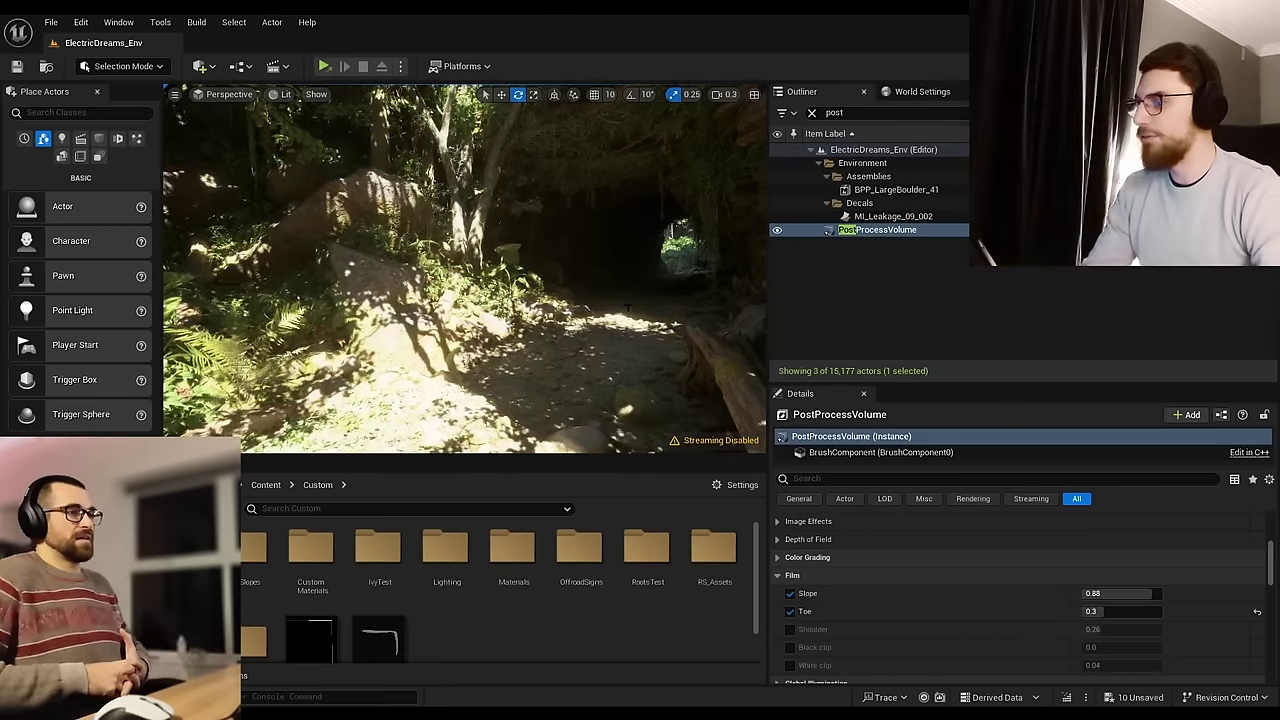
key(w)
right_drag(628, 308, 418, 387)
scroll(628, 308, up, 2)
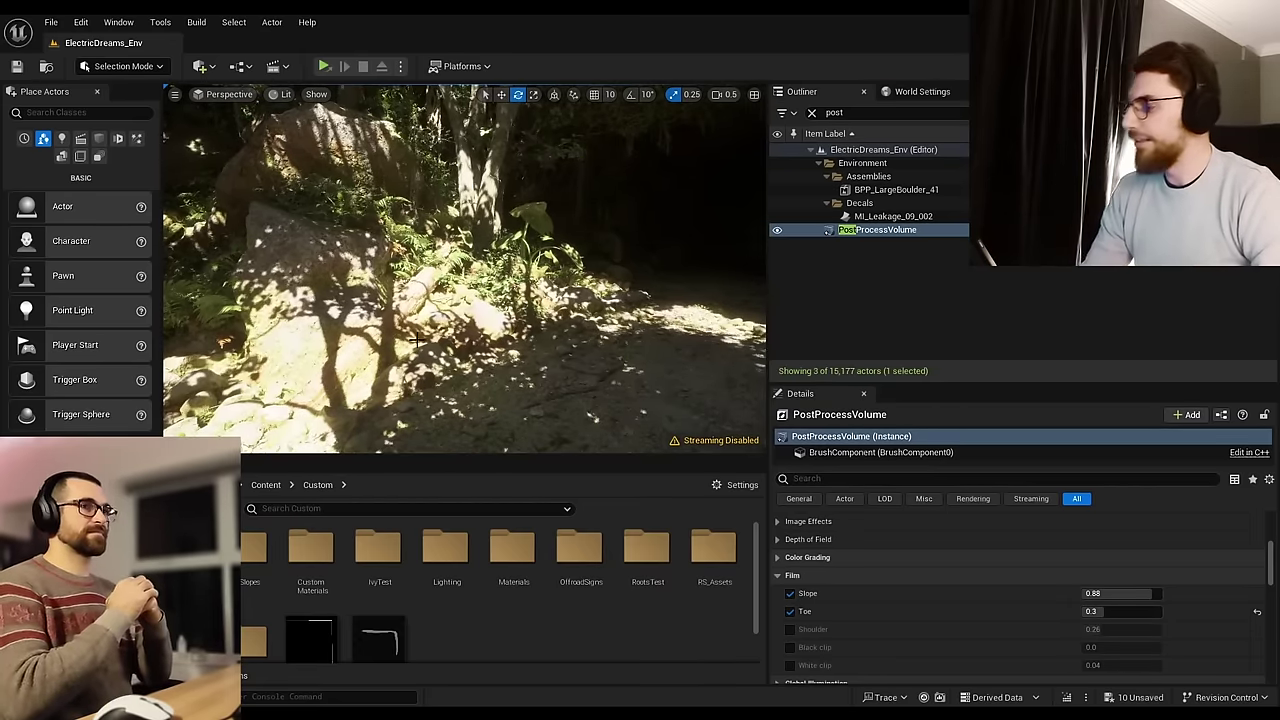
Step: Inspect the balance of sunlight and shade along the rocky forest path and shaded riverbed
key(w)
mouse_move(417, 340)
right_down()
mouse_move(545, 400)
mouse_move(582, 457)
mouse_move(552, 446)
right_up()
scroll(465, 360, up, 2)
key(w)
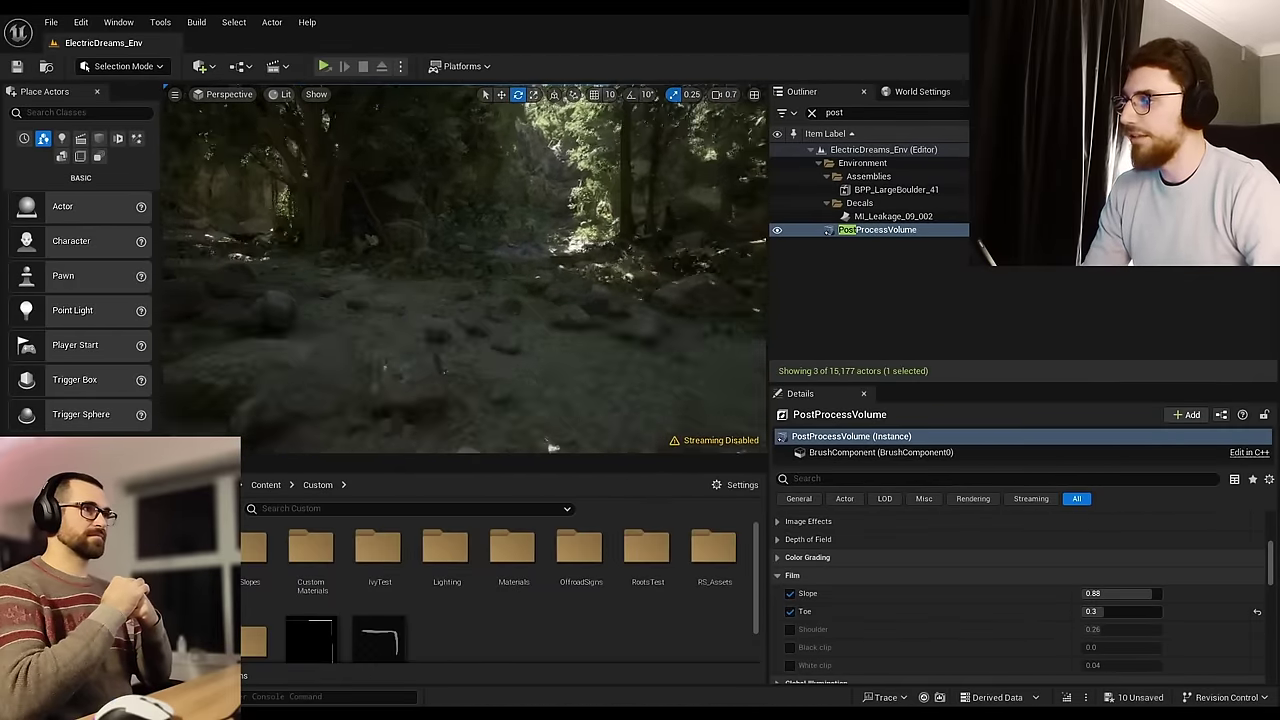
right_drag(545, 348, 497, 352)
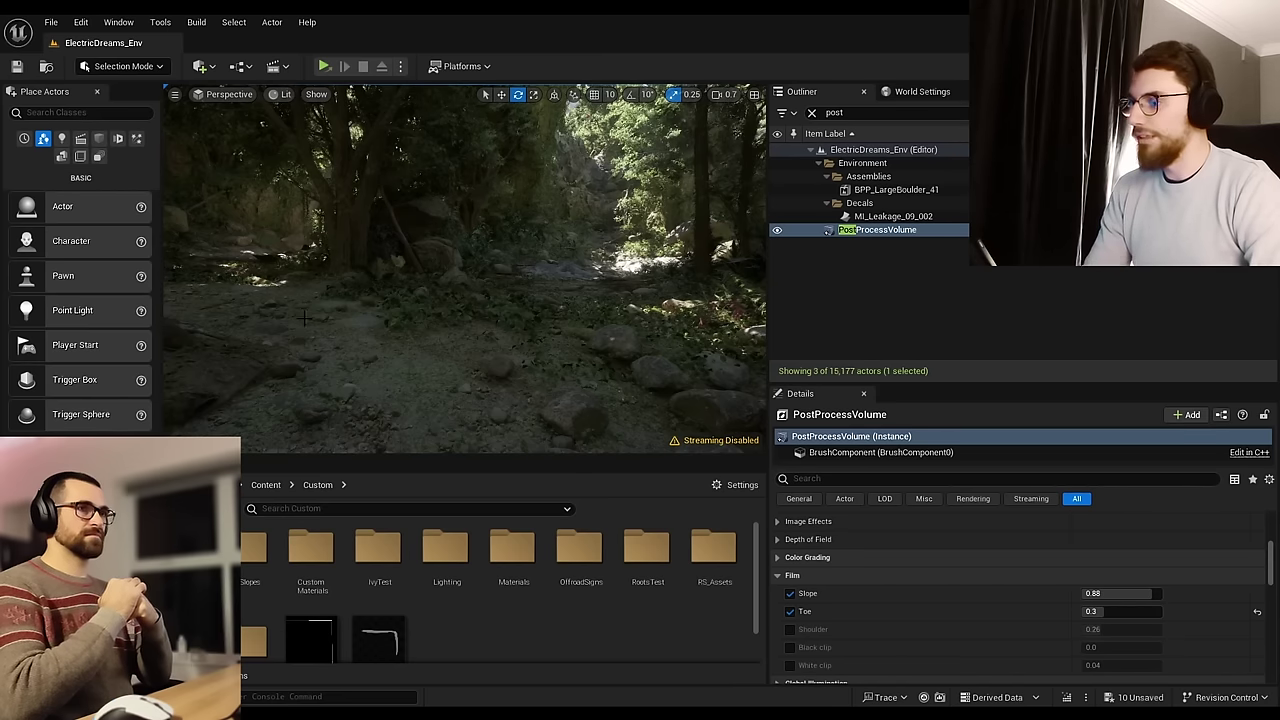
key(w)
right_drag(437, 328, 220, 328)
scroll(437, 328, down, 2)
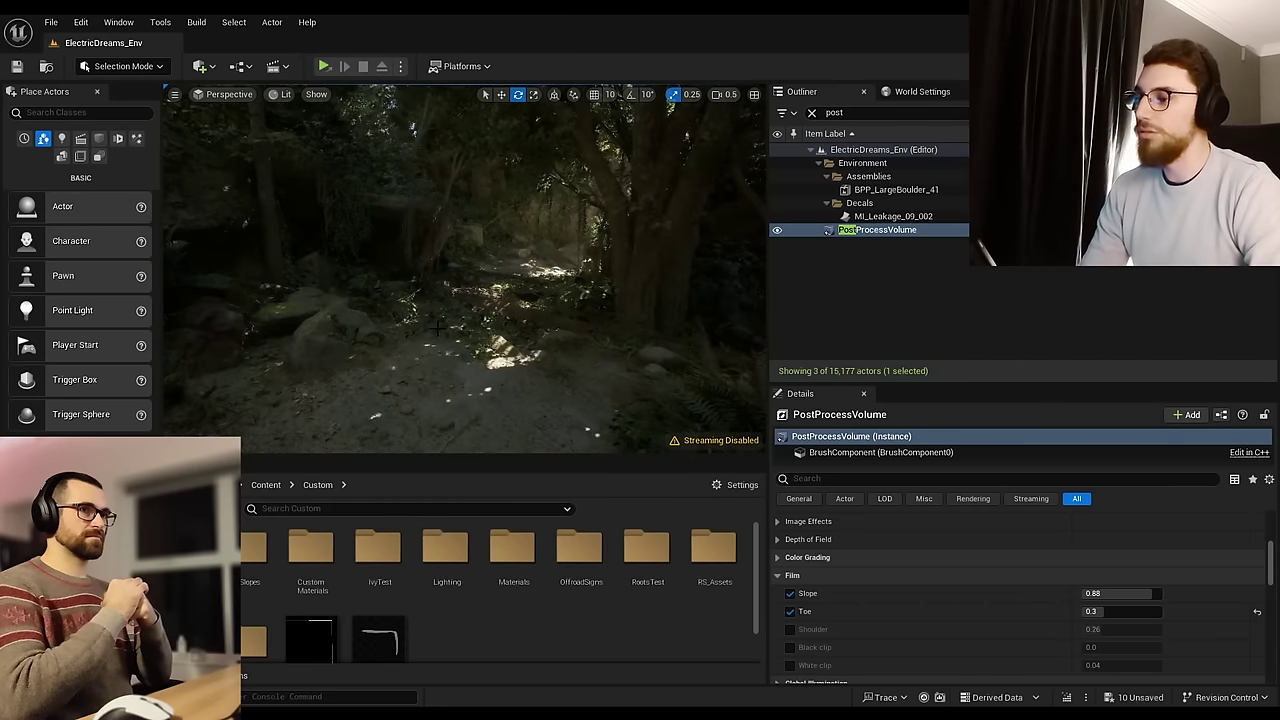
right_drag(437, 328, 560, 328)
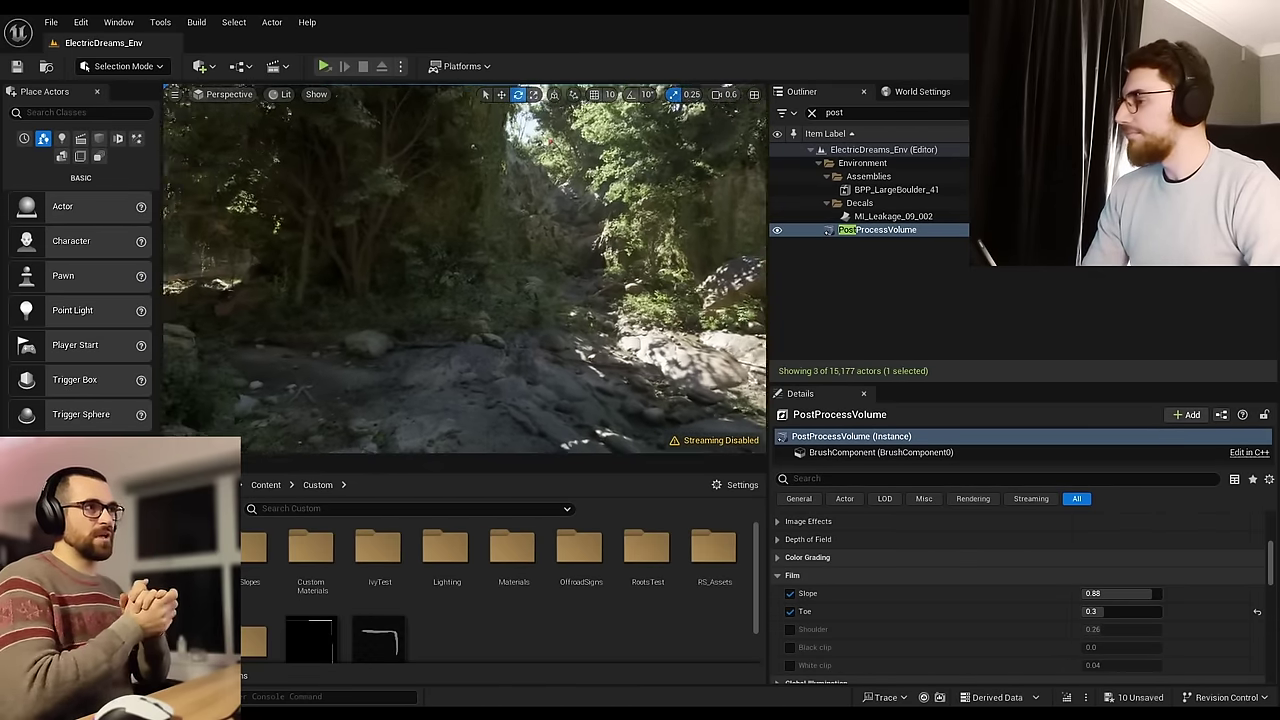
Step: Examine the lighting on the rock slopes, the sunlit clearing and the dark tunnel interior
right_drag(457, 335, 513, 347)
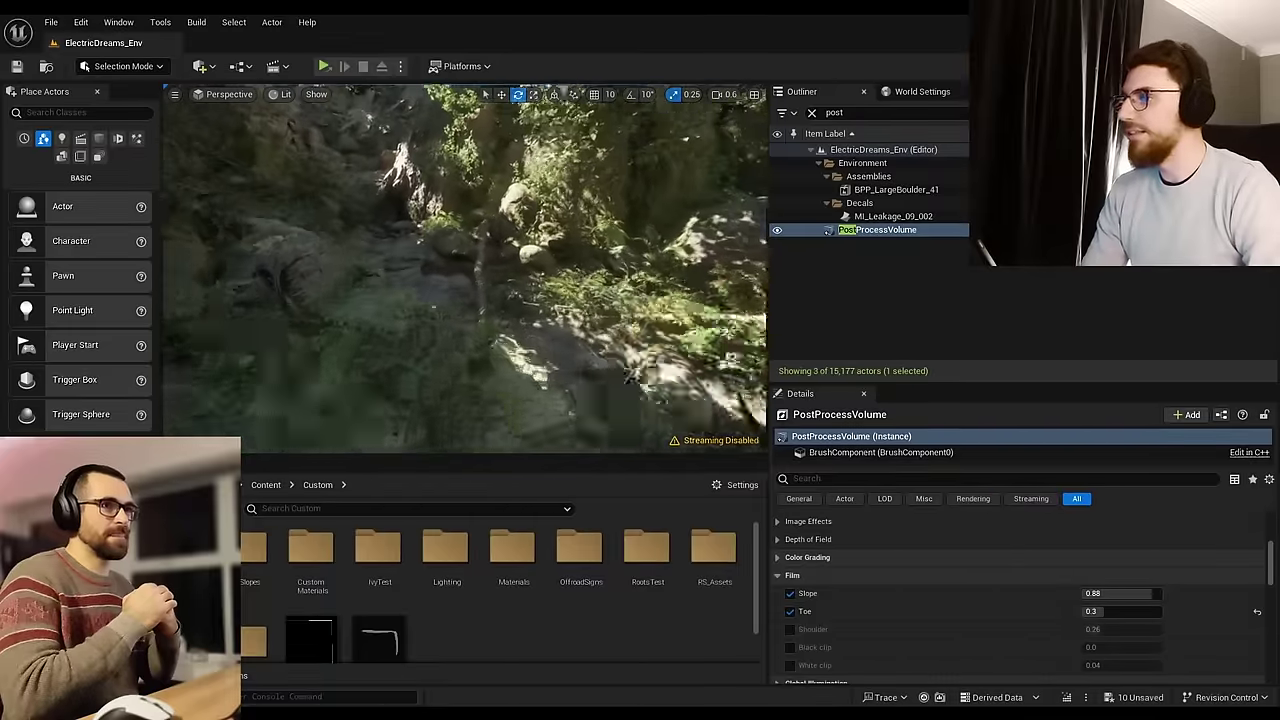
right_drag(513, 347, 513, 347)
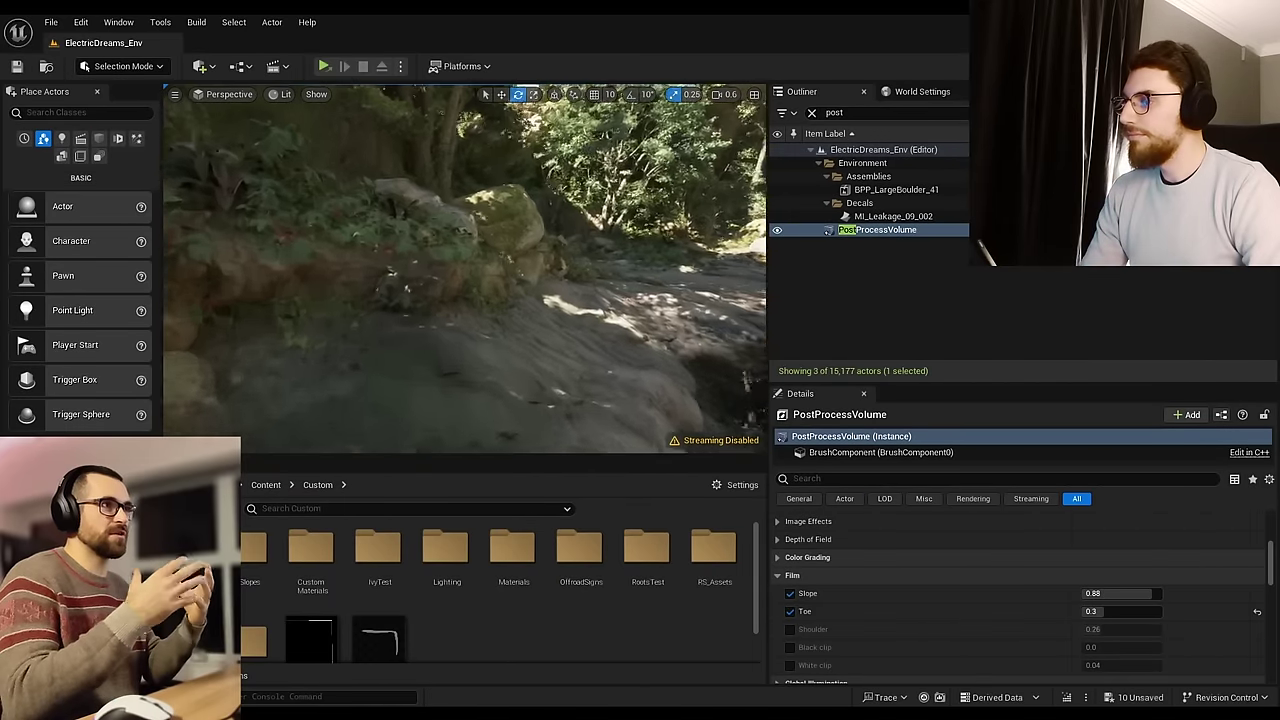
right_drag(513, 347, 513, 347)
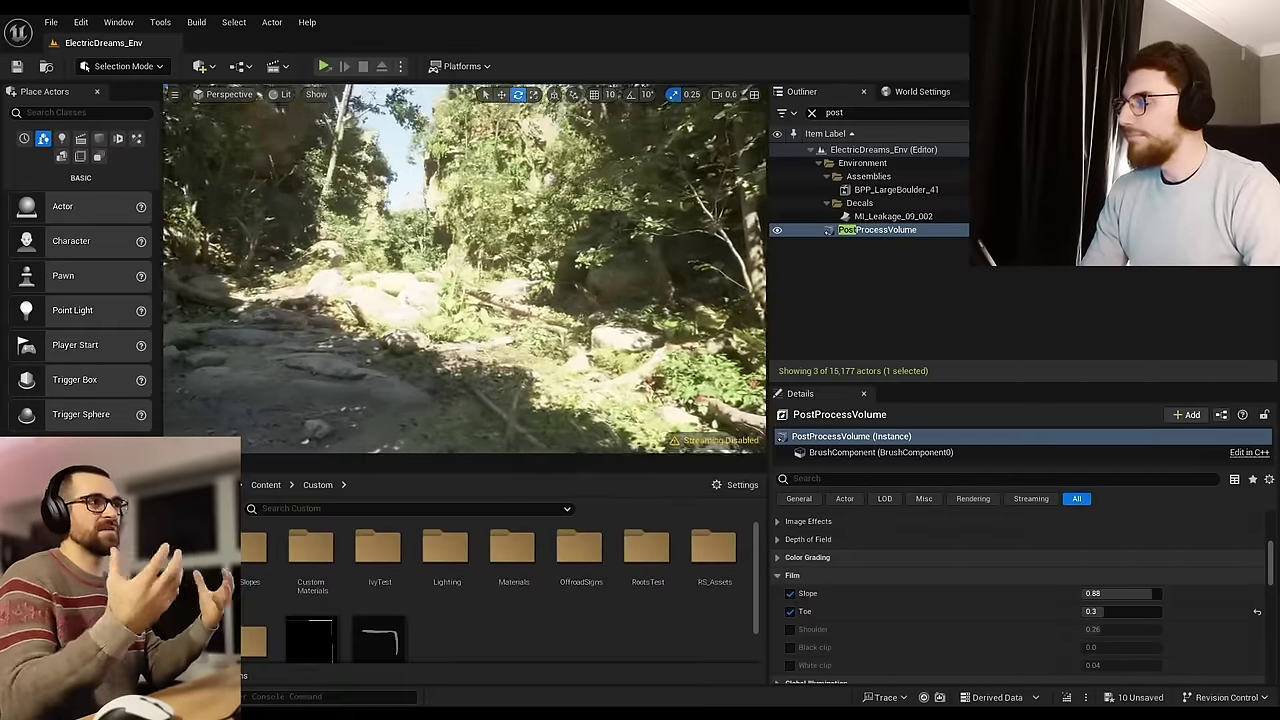
right_drag(690, 283, 735, 283)
right_drag(513, 347, 513, 347)
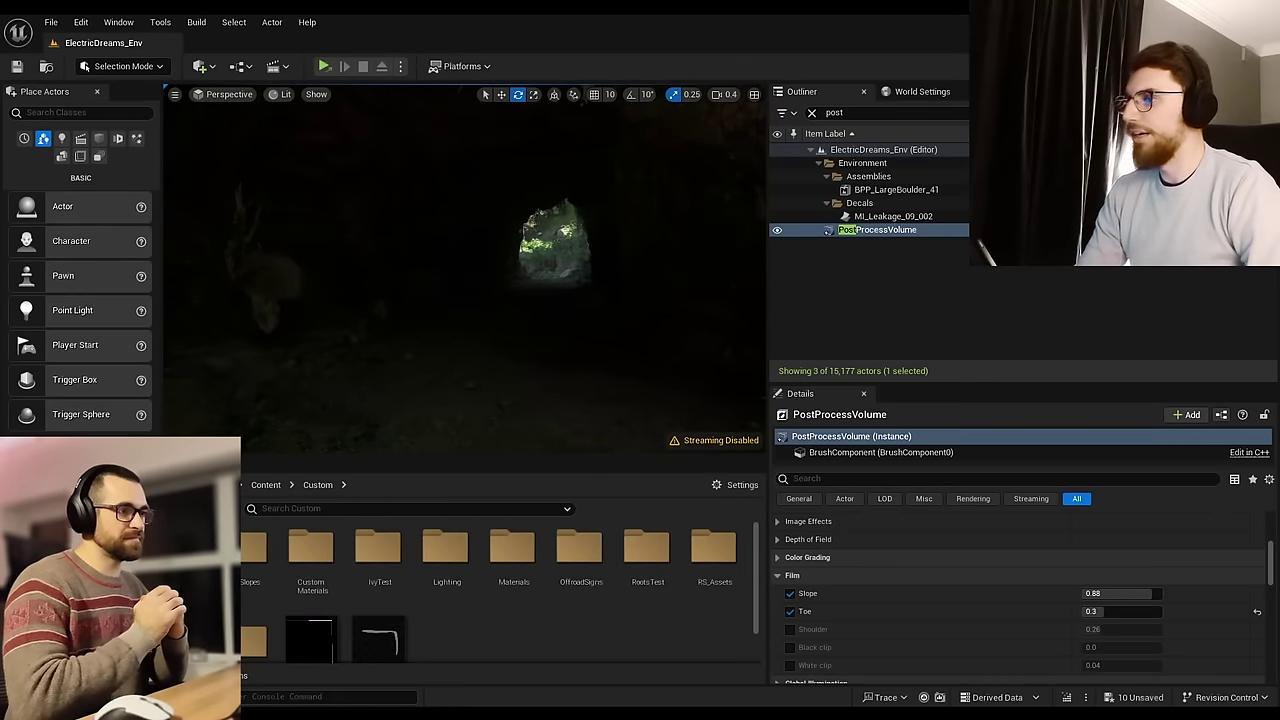
Step: Collapse the Film settings and enable the Highlight and Shadow Contrast Scale overrides under Local Exposure
click(848, 577)
scroll(858, 600, up, 2)
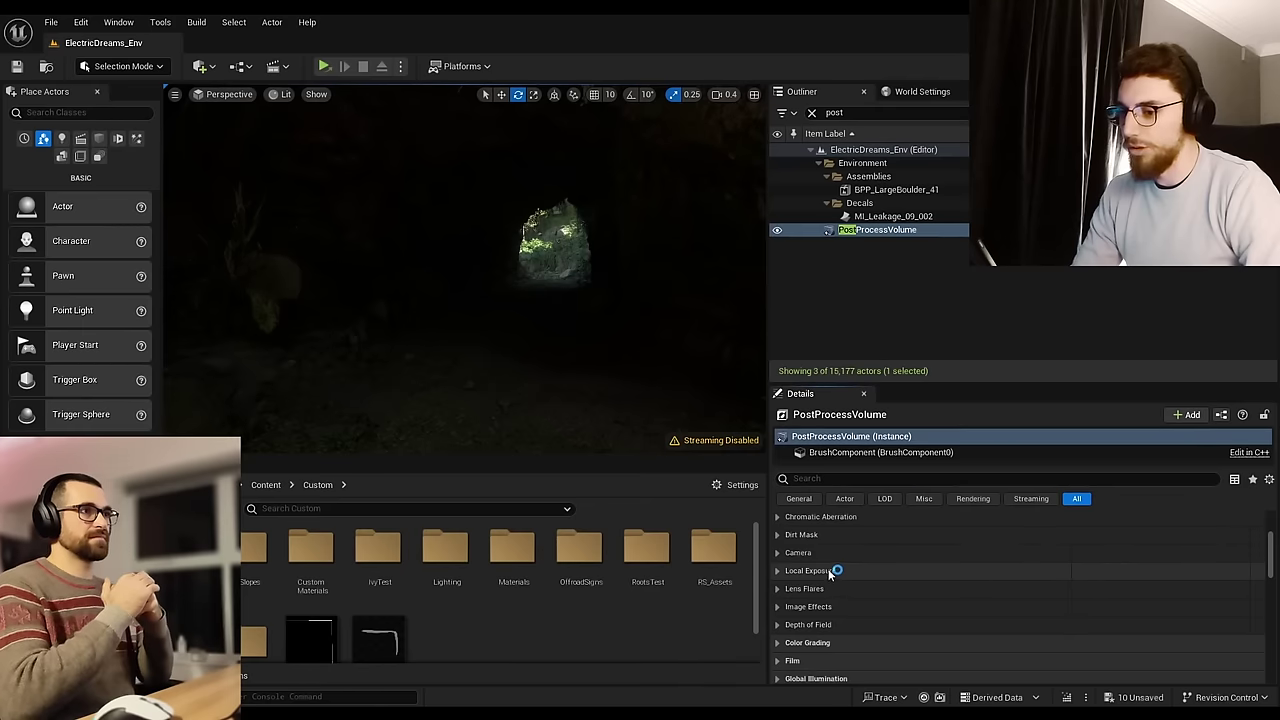
click(829, 571)
click(800, 588)
click(801, 606)
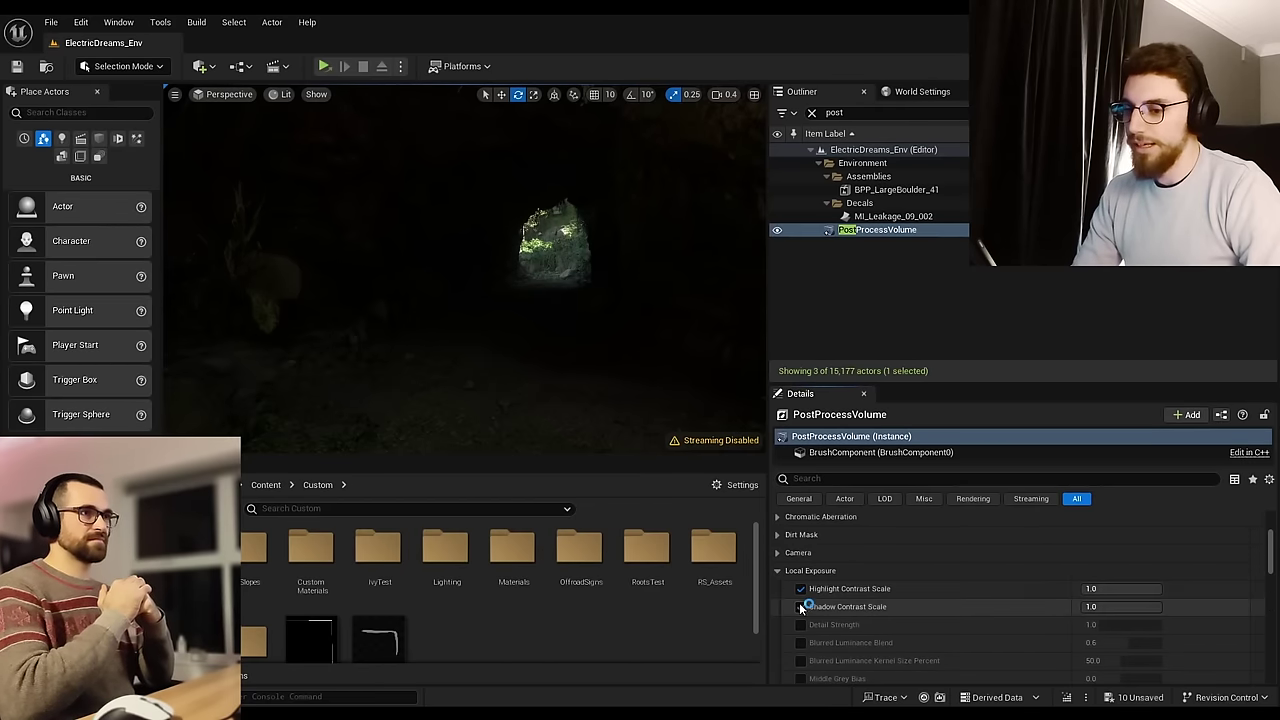
Step: Set the Local Exposure Highlight Contrast Scale to 0.7 and the Shadow Contrast Scale to 0.8
right_drag(465, 268, 295, 256)
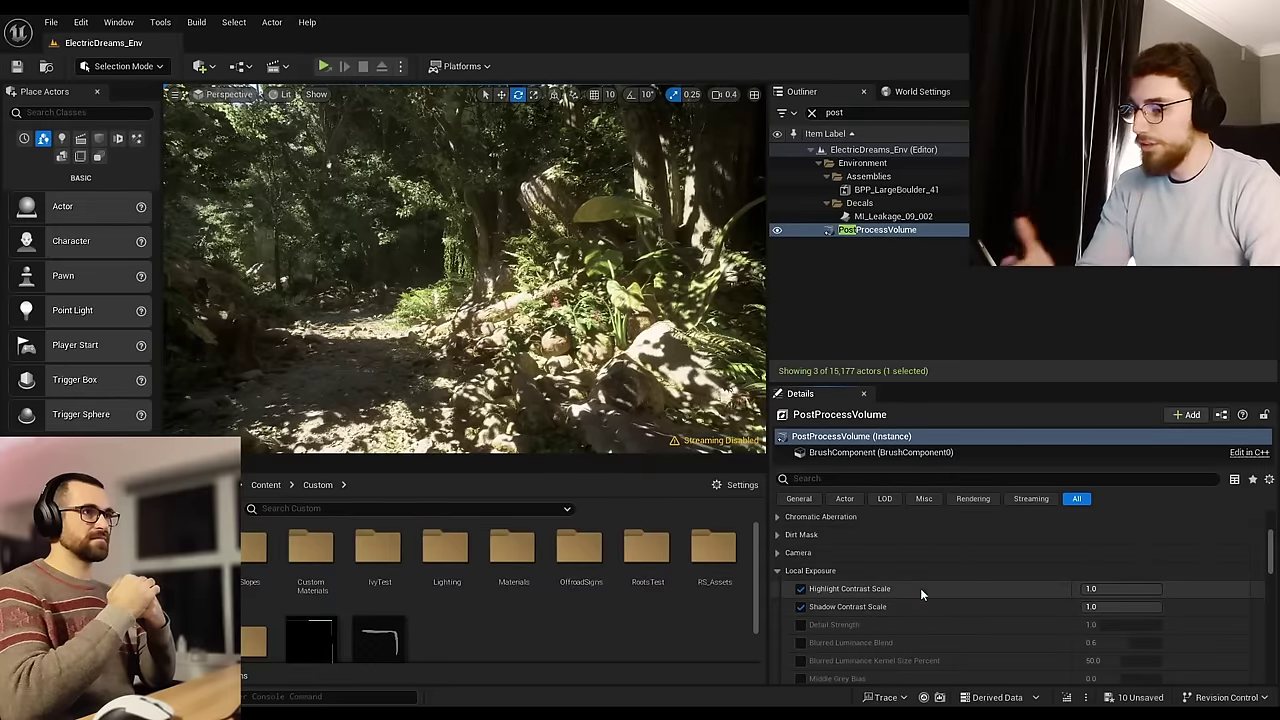
click(1110, 590)
text(0.7)
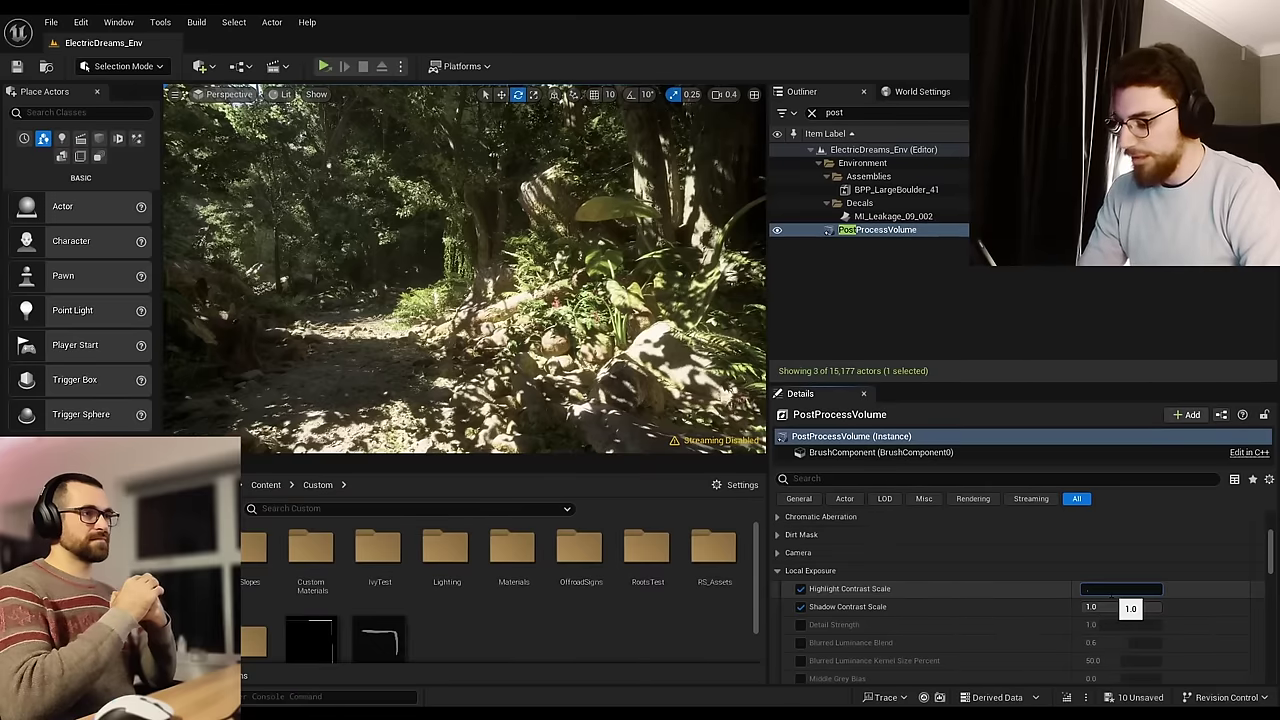
key(Return)
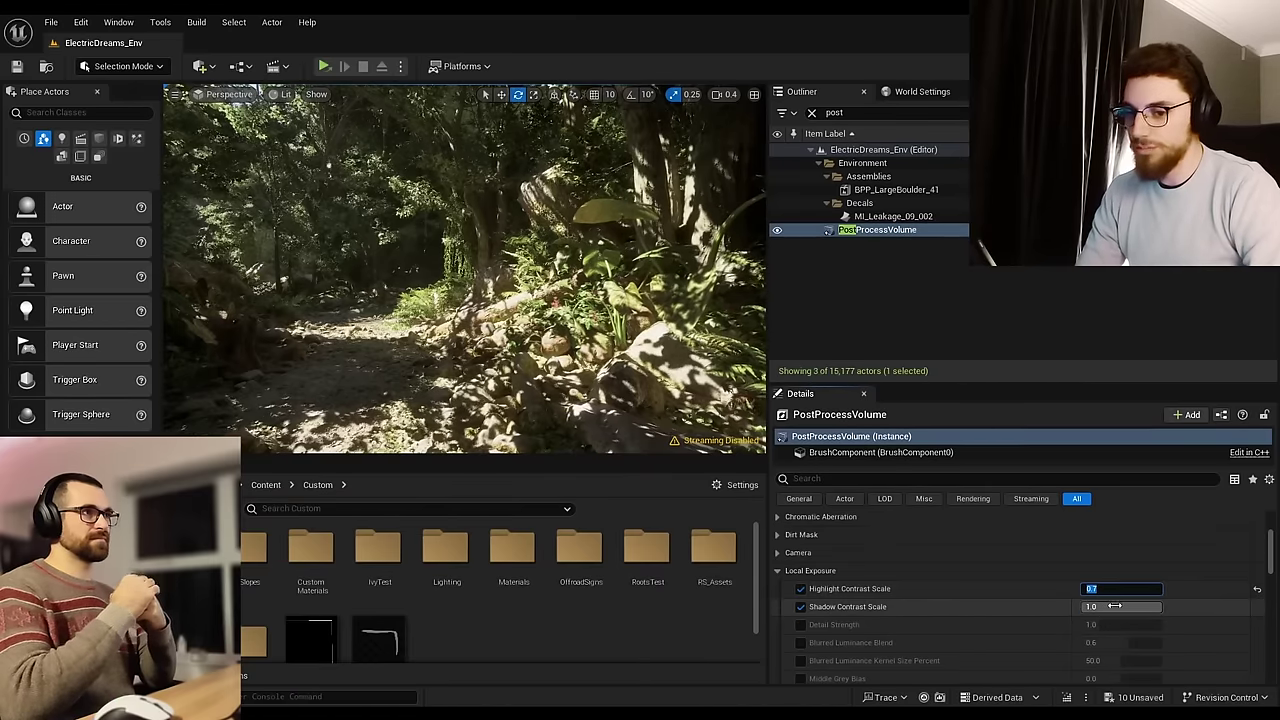
click(1109, 607)
key(BackSpace)
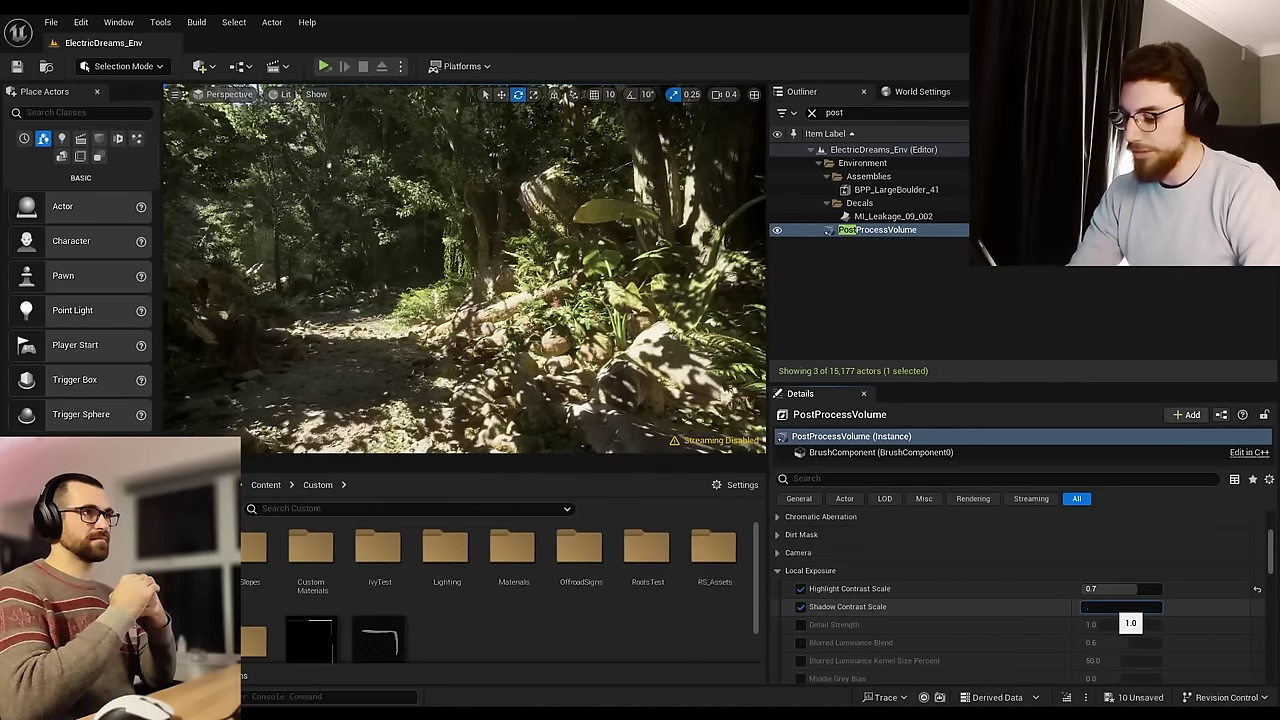
key(Return)
Step: Compare the view toward the tunnel opening with the highlight and shadow contrast overrides switched off and on
right_drag(464, 268, 530, 268)
key(w)
scroll(571, 268, up, 2)
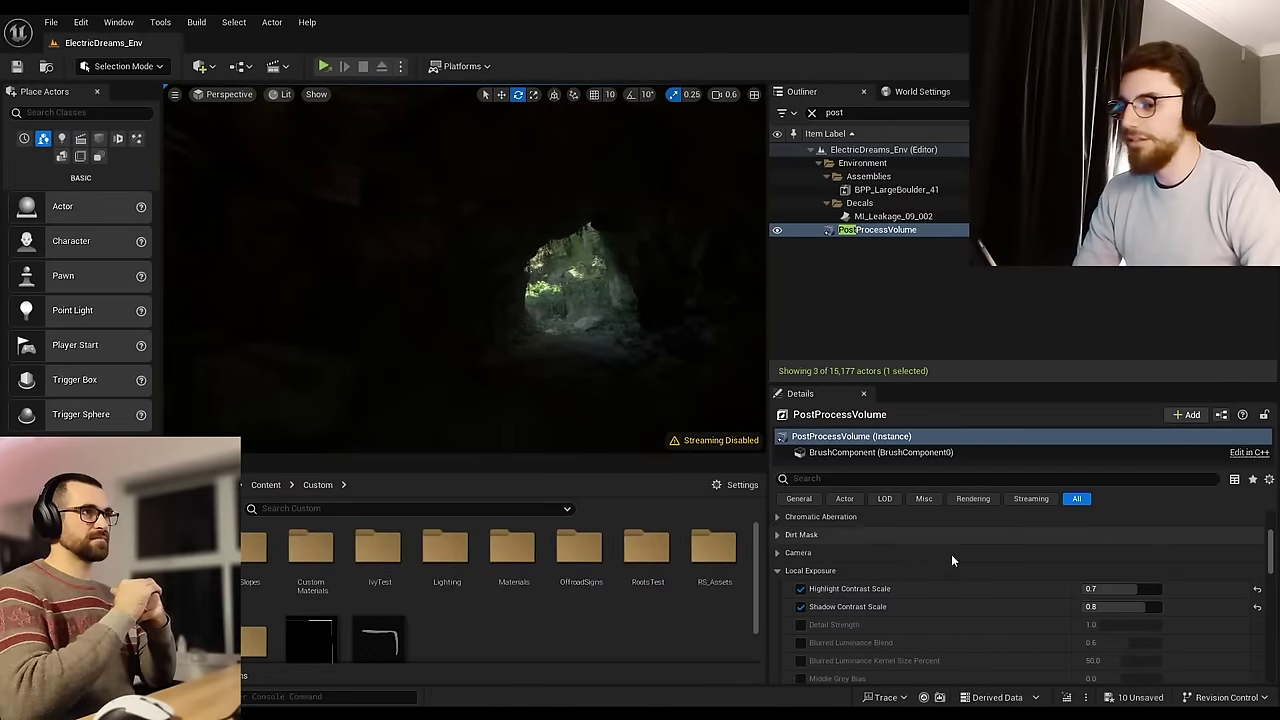
click(801, 607)
click(801, 607)
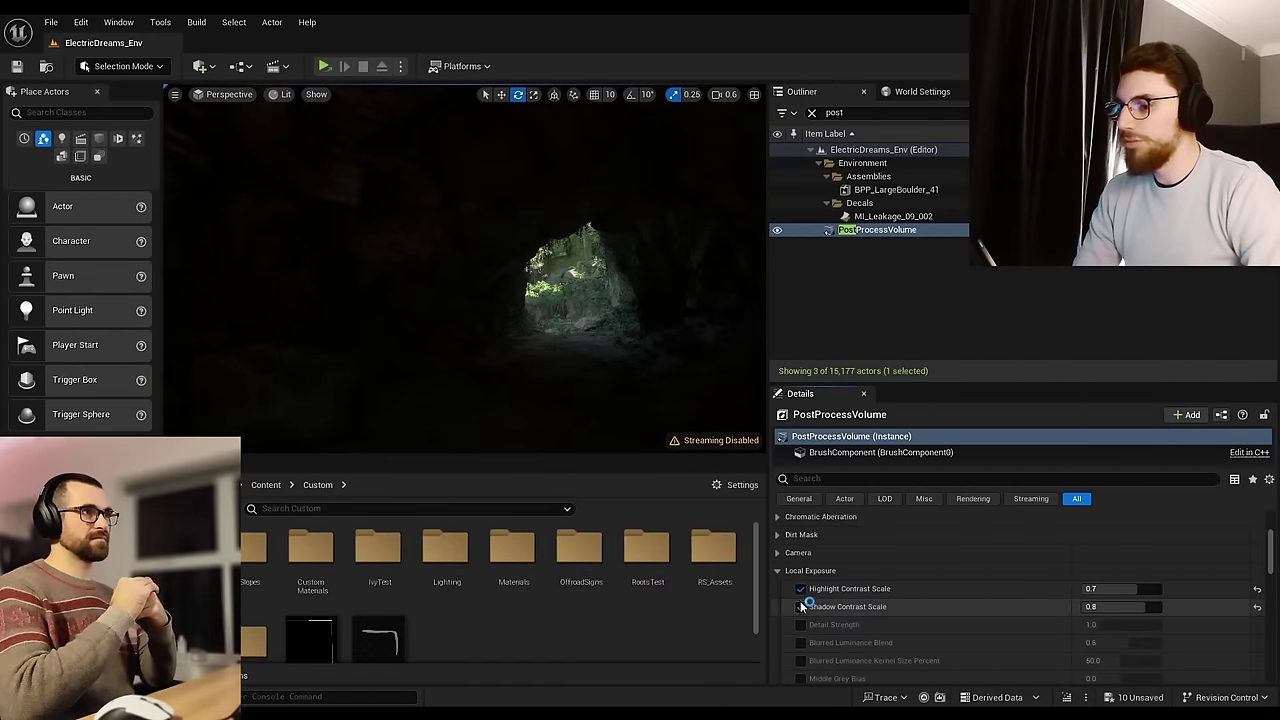
click(801, 592)
click(801, 592)
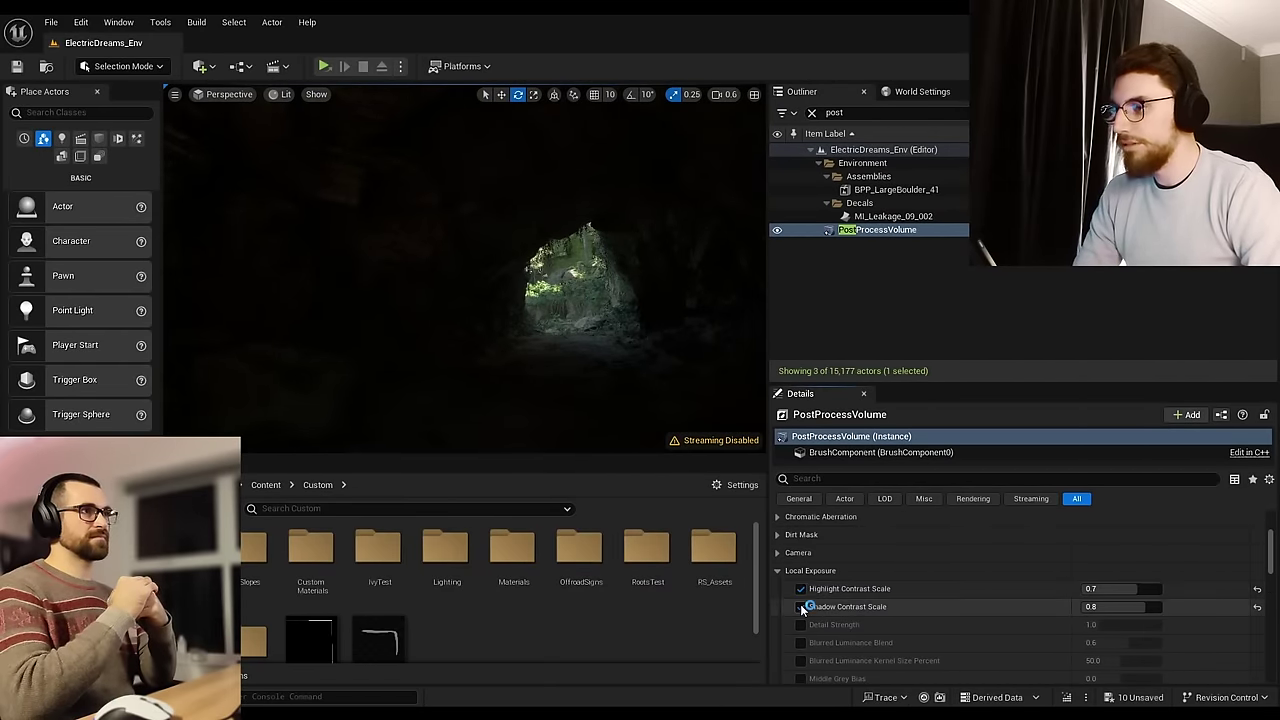
click(801, 606)
click(801, 606)
Step: Compare the dark rock wall beside the tunnel exit with the Shadow Contrast Scale override off and on
right_drag(650, 330, 540, 330)
key(w)
scroll(500, 330, up, 1)
click(801, 607)
click(801, 607)
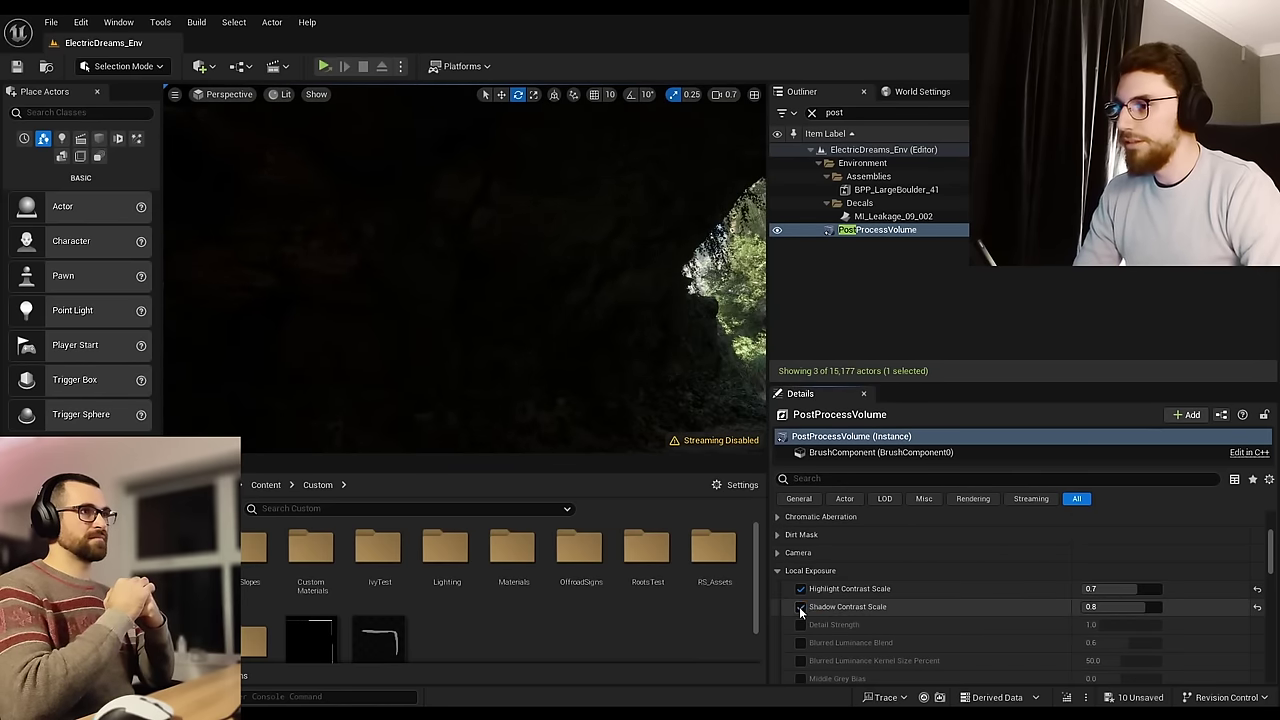
click(801, 607)
click(801, 607)
Step: Set the Highlight Contrast Scale to 0.6 while viewing the sunlit riverbank outside the tunnel
right_drag(600, 330, 750, 350)
key(w)
scroll(650, 360, up, 2)
key(w)
right_drag(640, 276, 591, 276)
scroll(591, 276, down, 1)
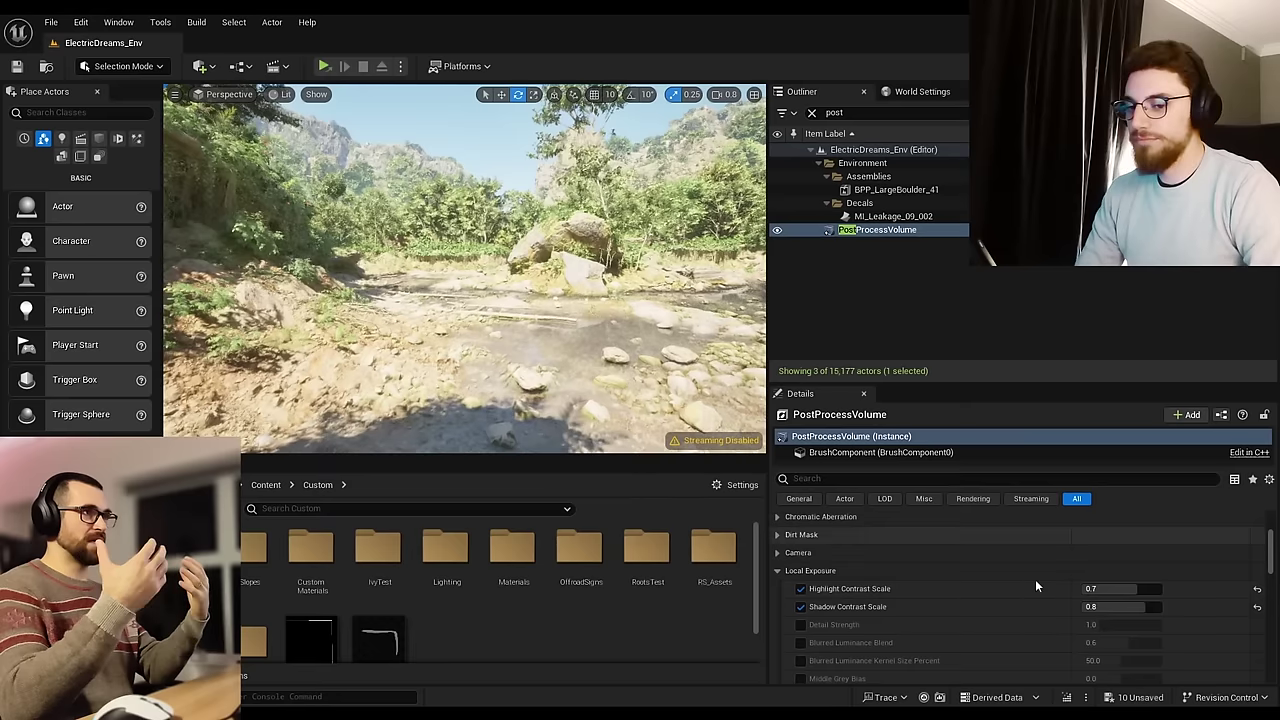
click(1115, 588)
key(BackSpace)
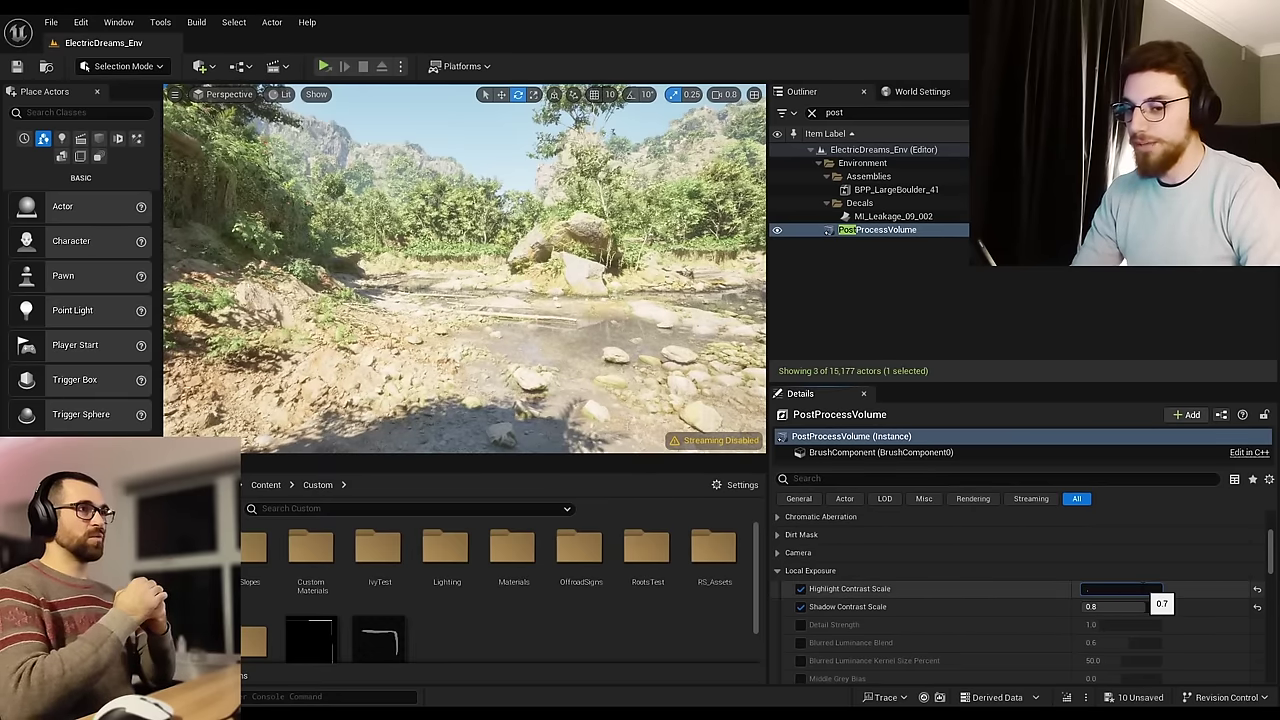
text(0.6)
key(Return)
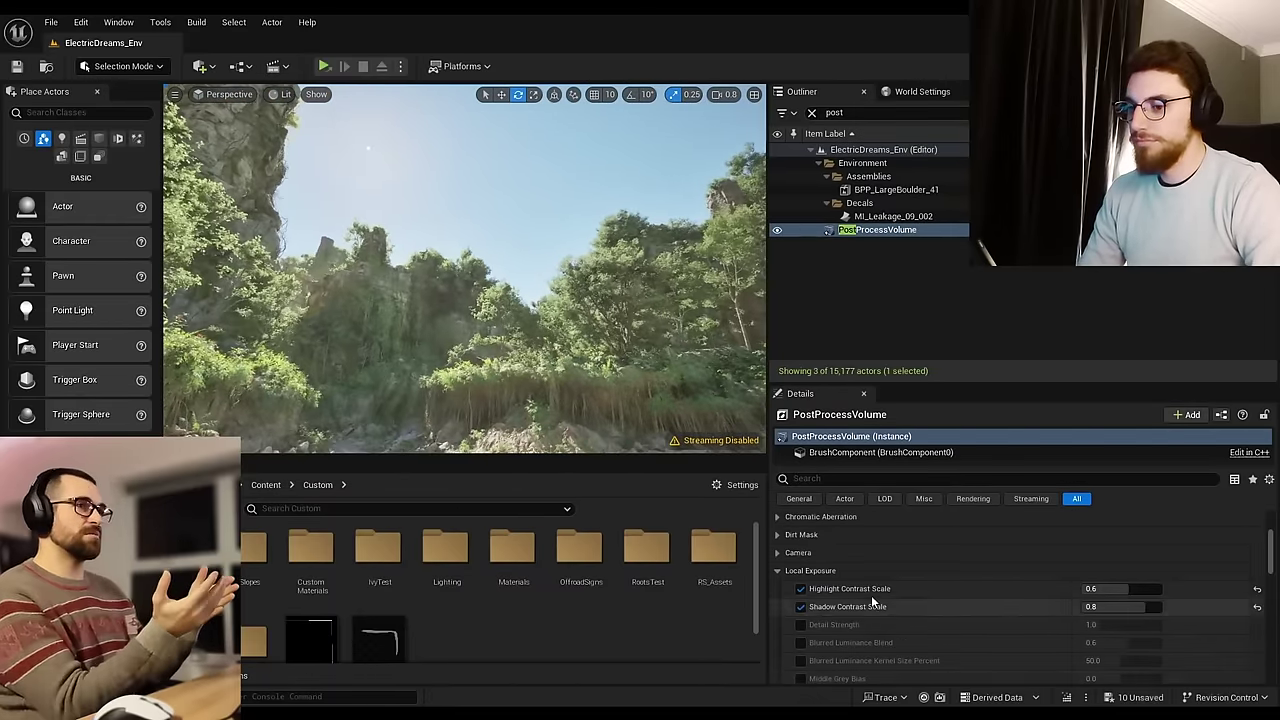
Step: Enable the Bloom Method override on the Post Process Volume and set it to Convolution
scroll(803, 603, up, 5)
click(800, 605)
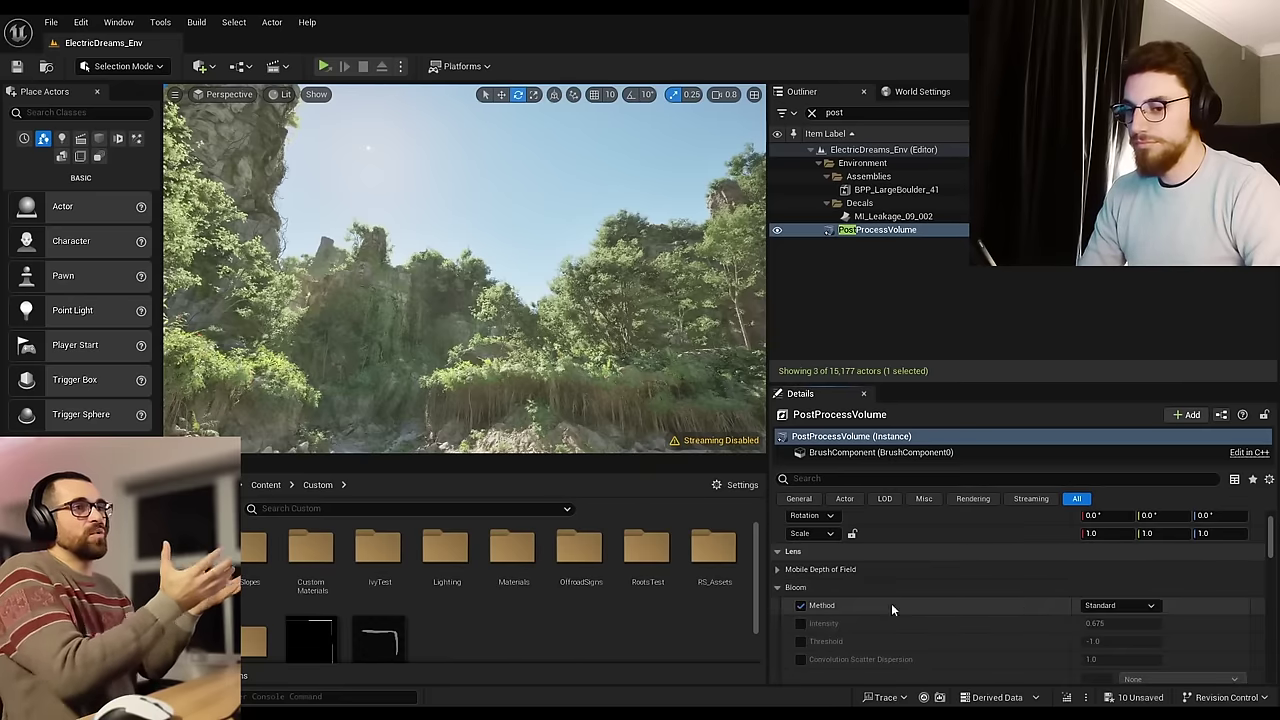
click(1118, 605)
click(1105, 630)
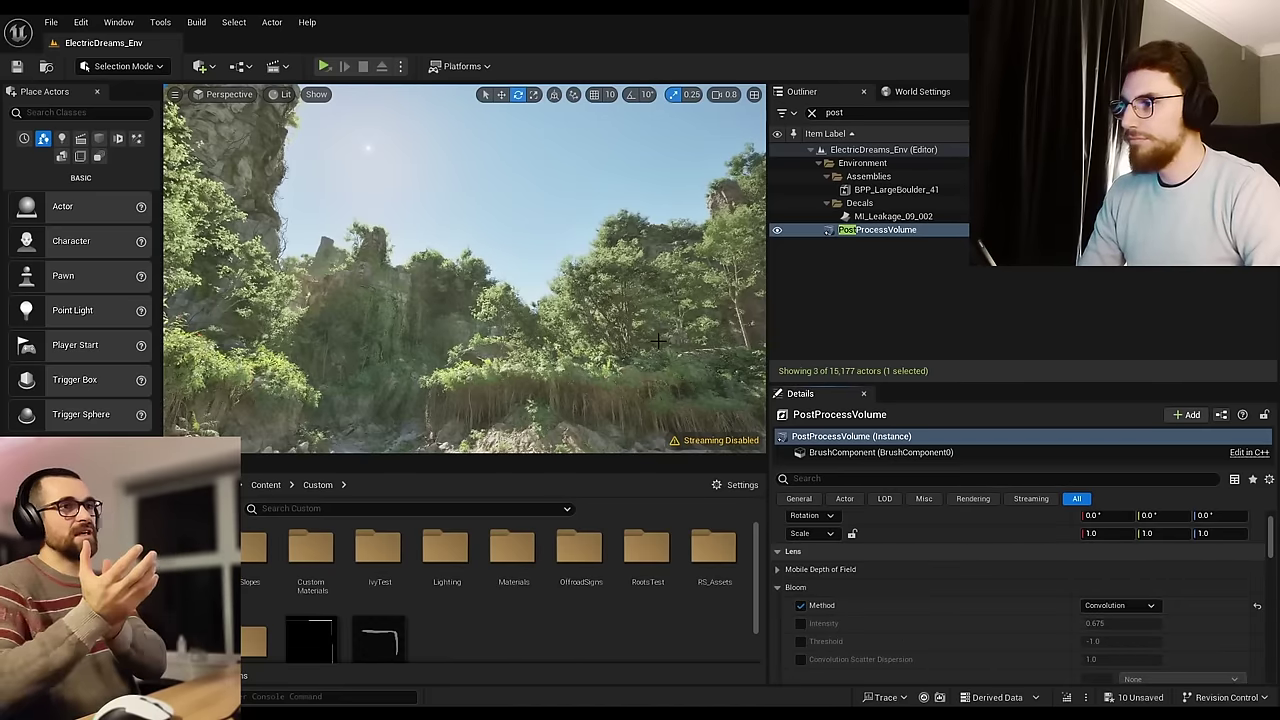
Step: Review the lighting along the forest path with convolution bloom and the local exposure settings applied
mouse_move(600, 270)
right_down()
mouse_move(600, 330)
mouse_move(580, 385)
mouse_move(520, 375)
right_up()
key(w)
key(w)
right_drag(446, 344, 459, 342)
scroll(452, 342, down, 2)
scroll(455, 342, up, 2)
scroll(459, 342, down, 2)
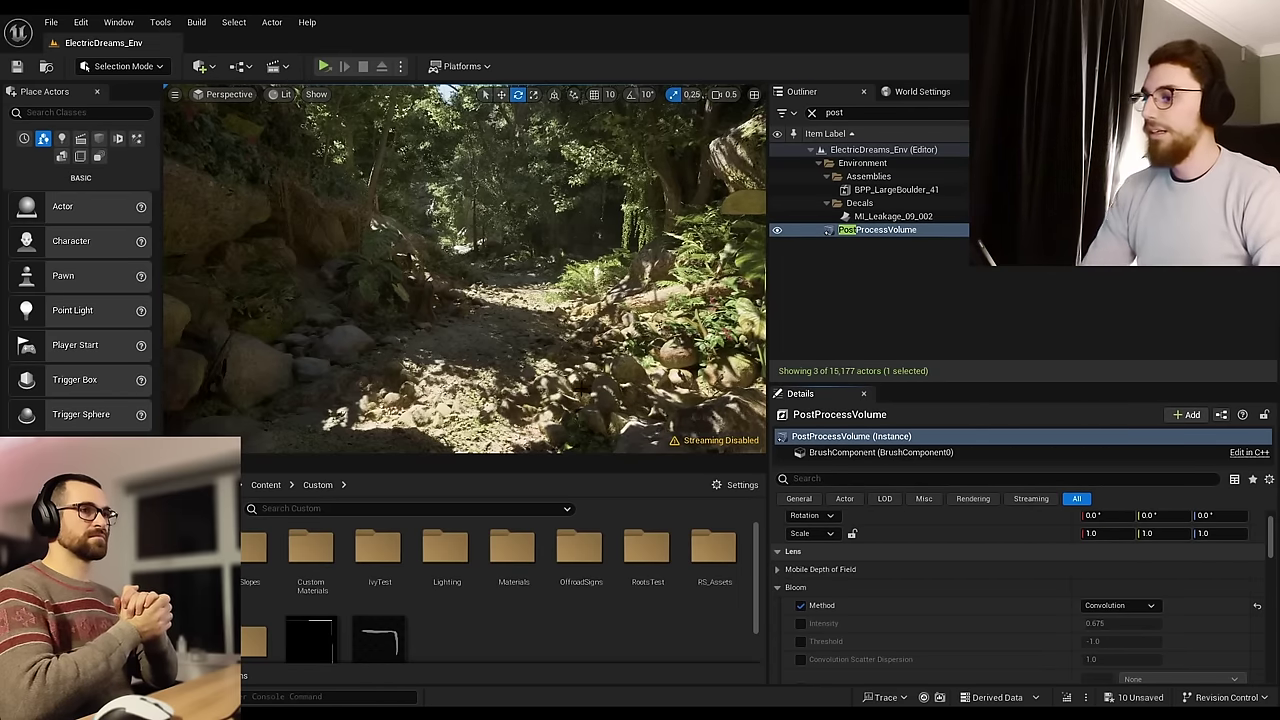
right_drag(574, 380, 608, 420)
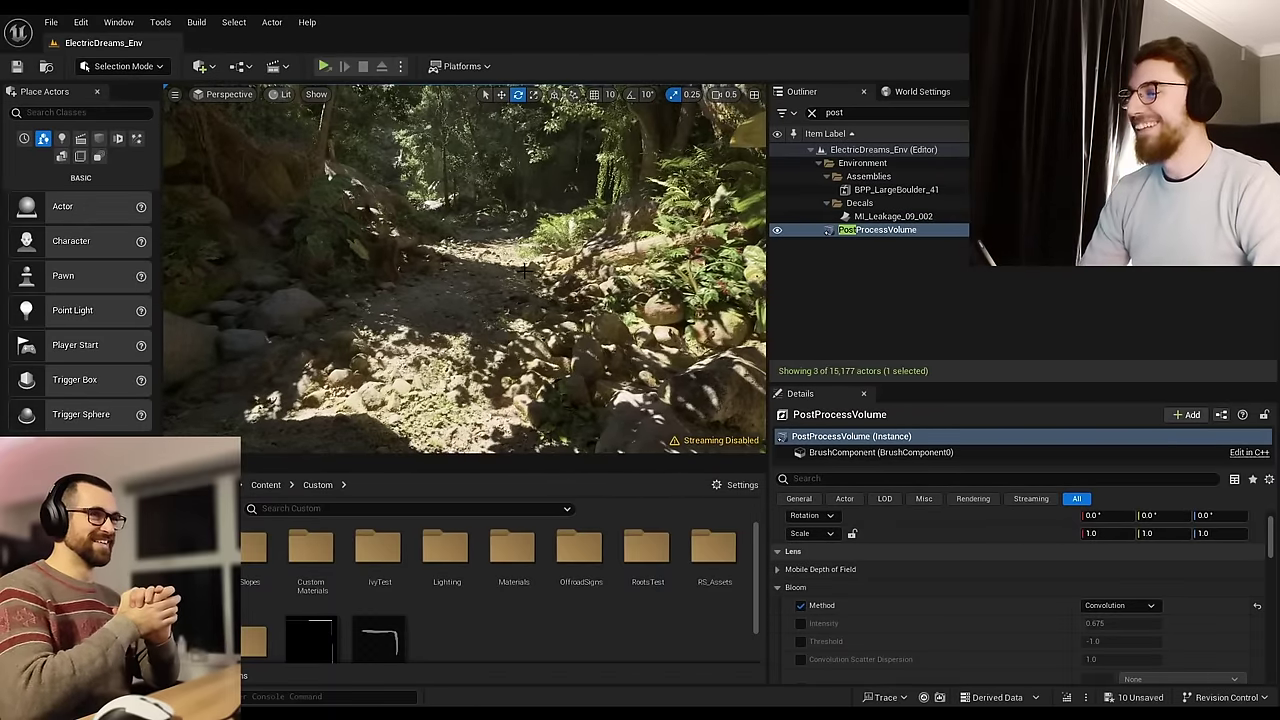
right_drag(574, 380, 625, 352)
key(w)
scroll(610, 348, up, 1)
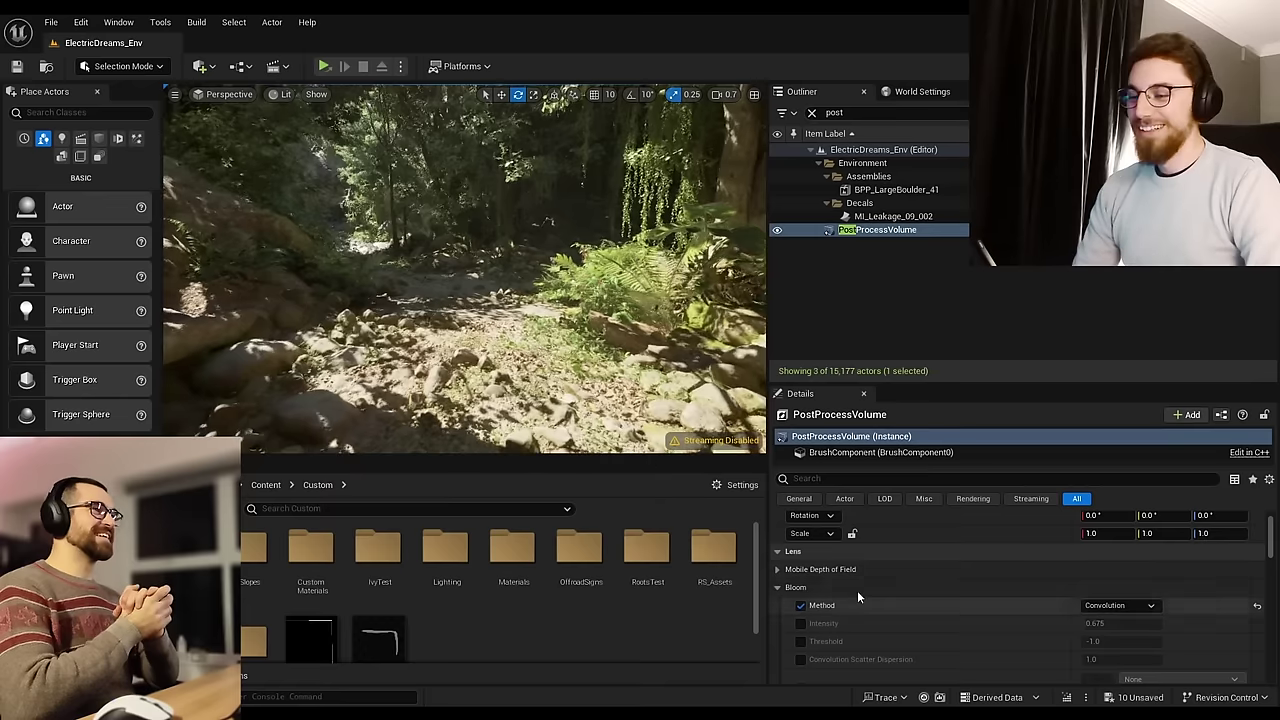
Step: Collapse the Bloom and Local Exposure settings and return to the overall view of the shaded forest path
scroll(877, 591, up, 1)
scroll(890, 595, down, 2)
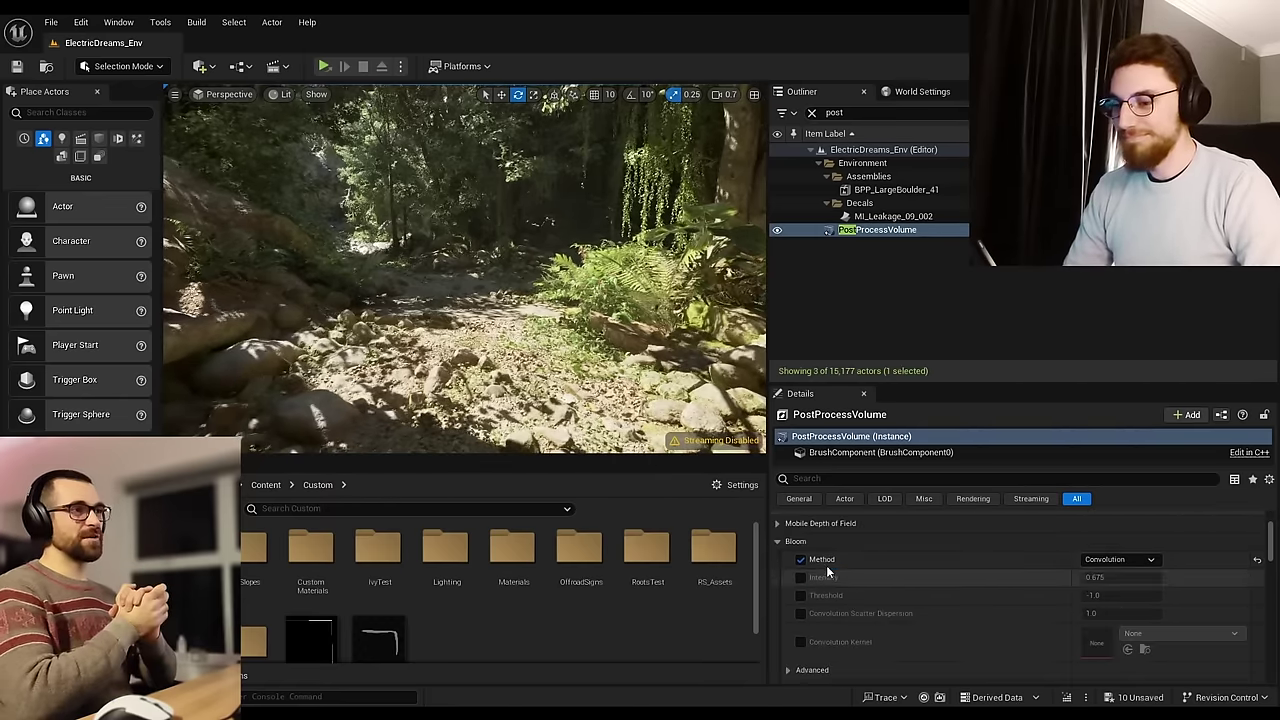
click(805, 544)
scroll(821, 587, down, 2)
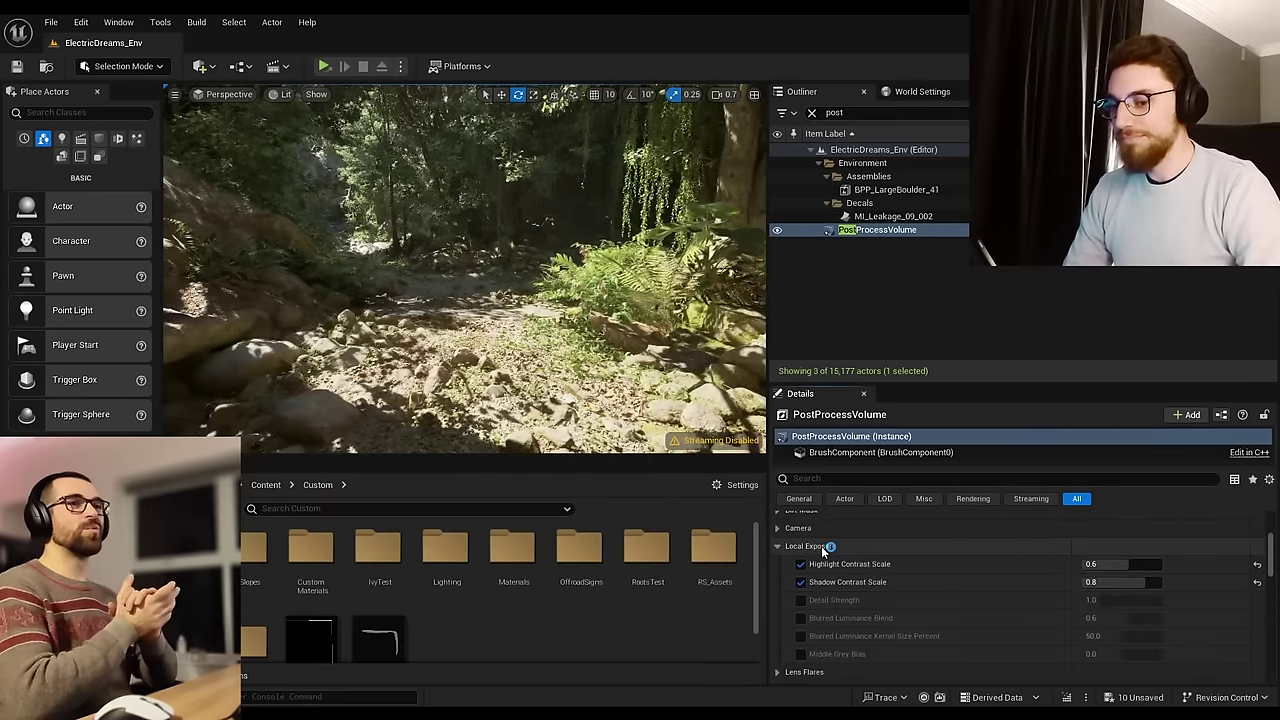
click(823, 548)
key(s)
right_drag(570, 355, 608, 352)
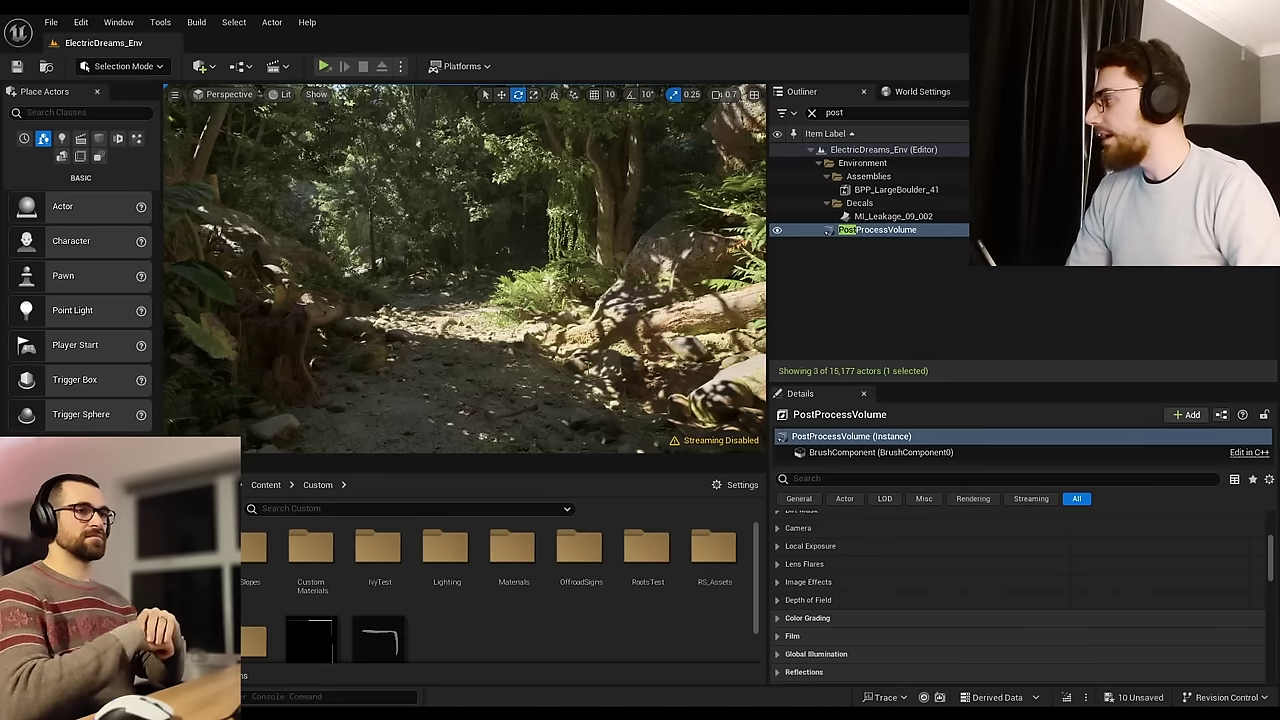
Step: Switch to the browser and examine the directional light intensities and exposure values on Unity's Lighting & Exposure Cheat Sheet
drag(2, 160, 631, 14)
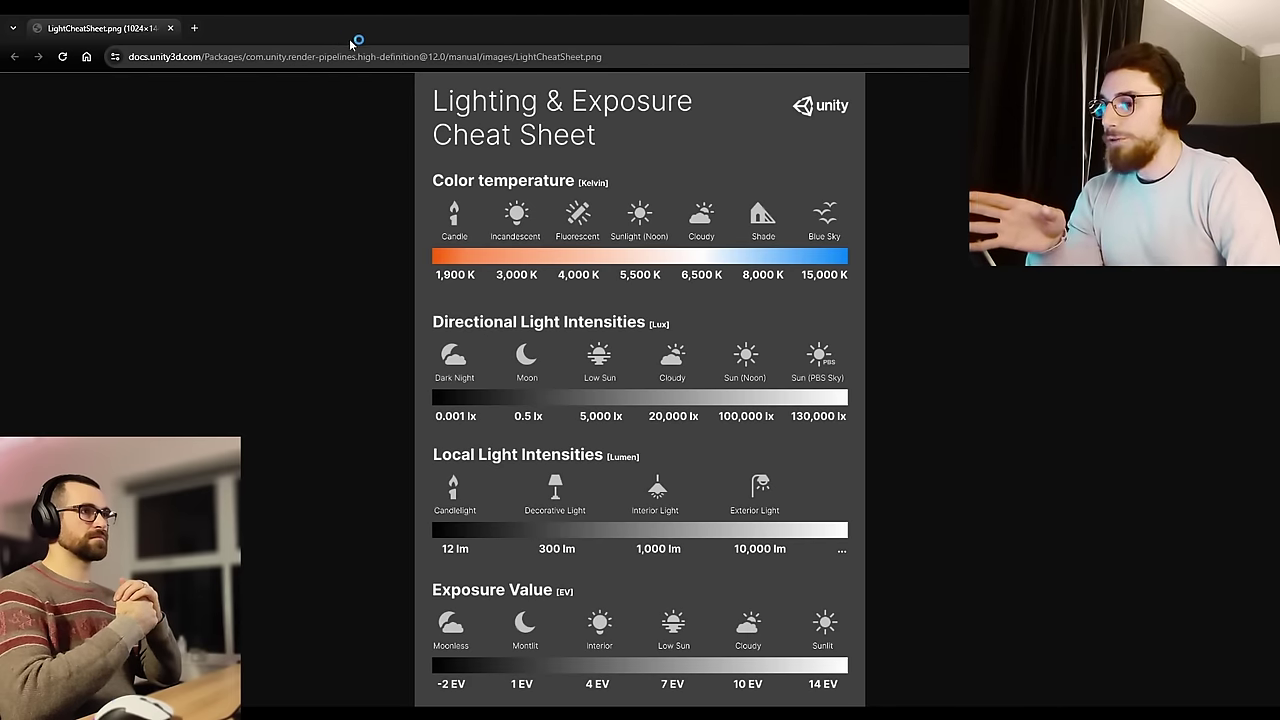
click(784, 388)
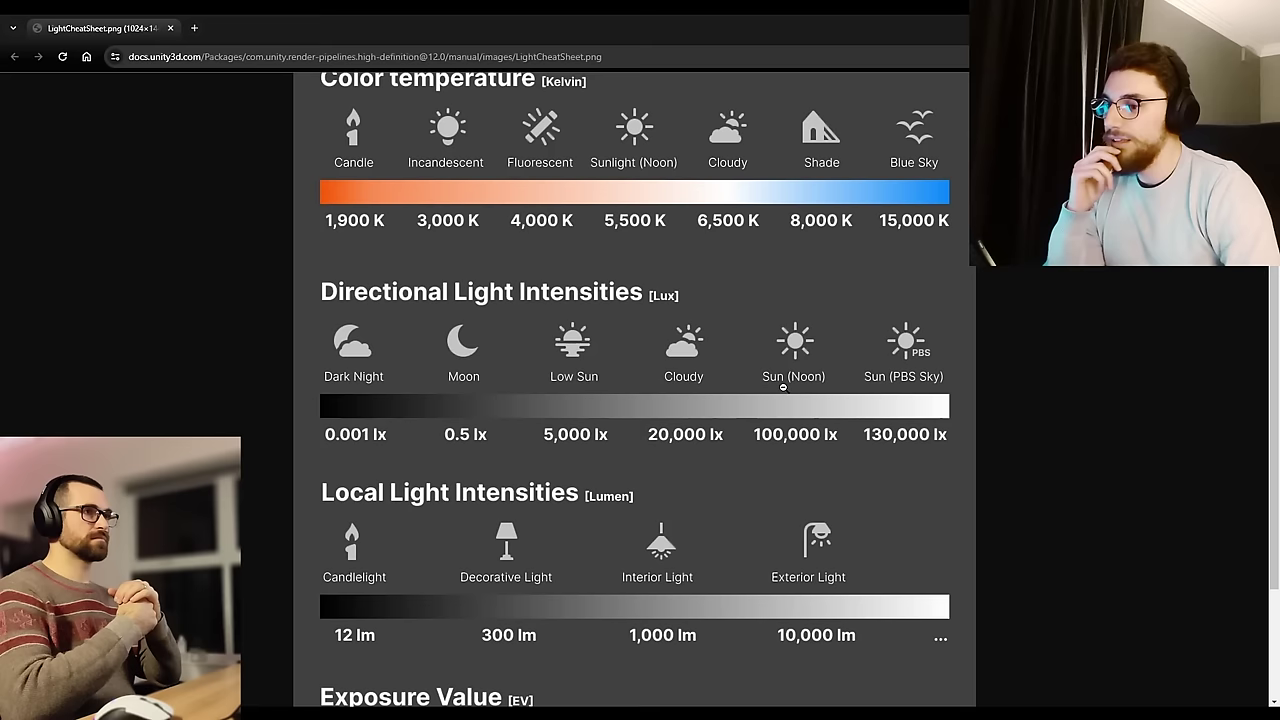
click(828, 416)
click(758, 416)
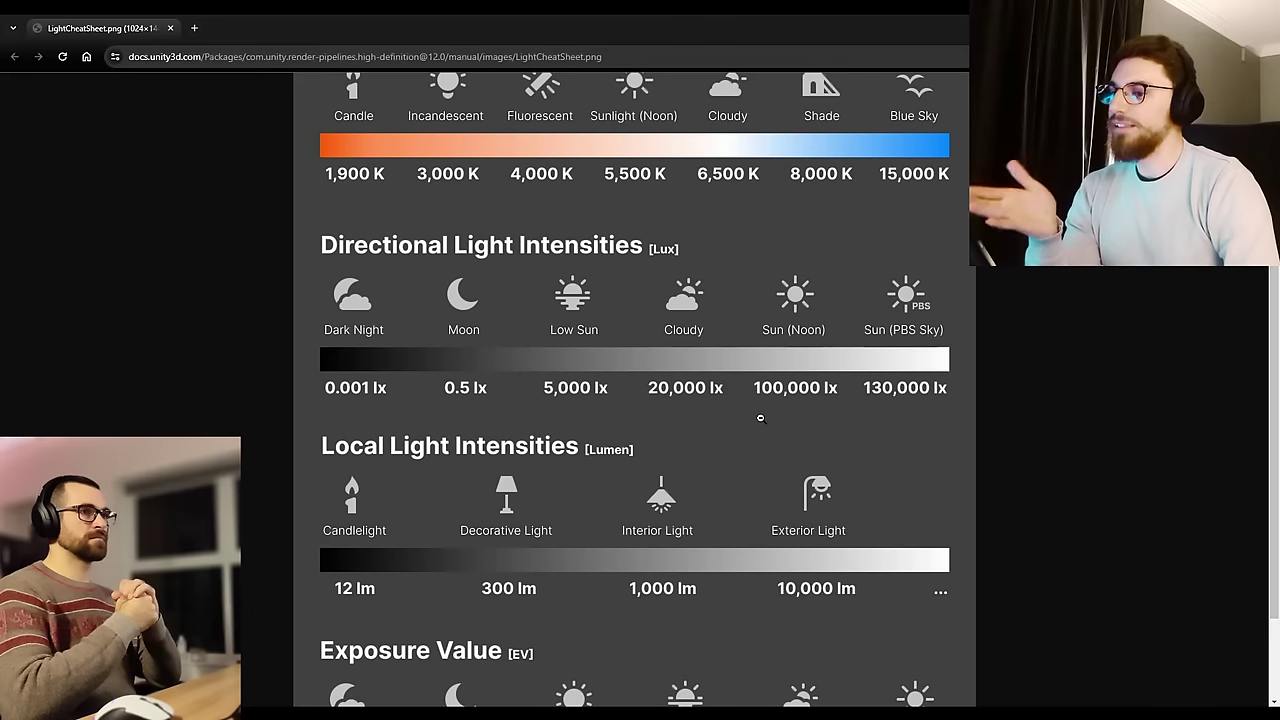
scroll(760, 418, up, 2)
scroll(760, 418, down, 1)
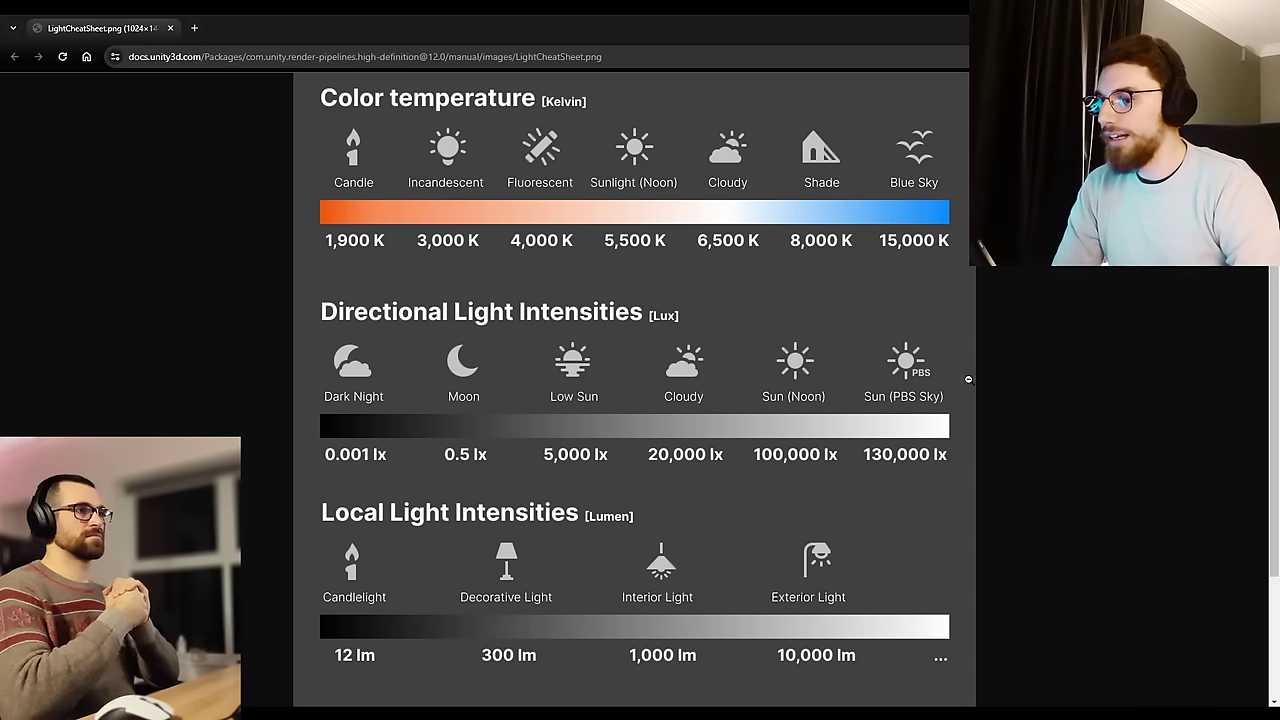
click(876, 364)
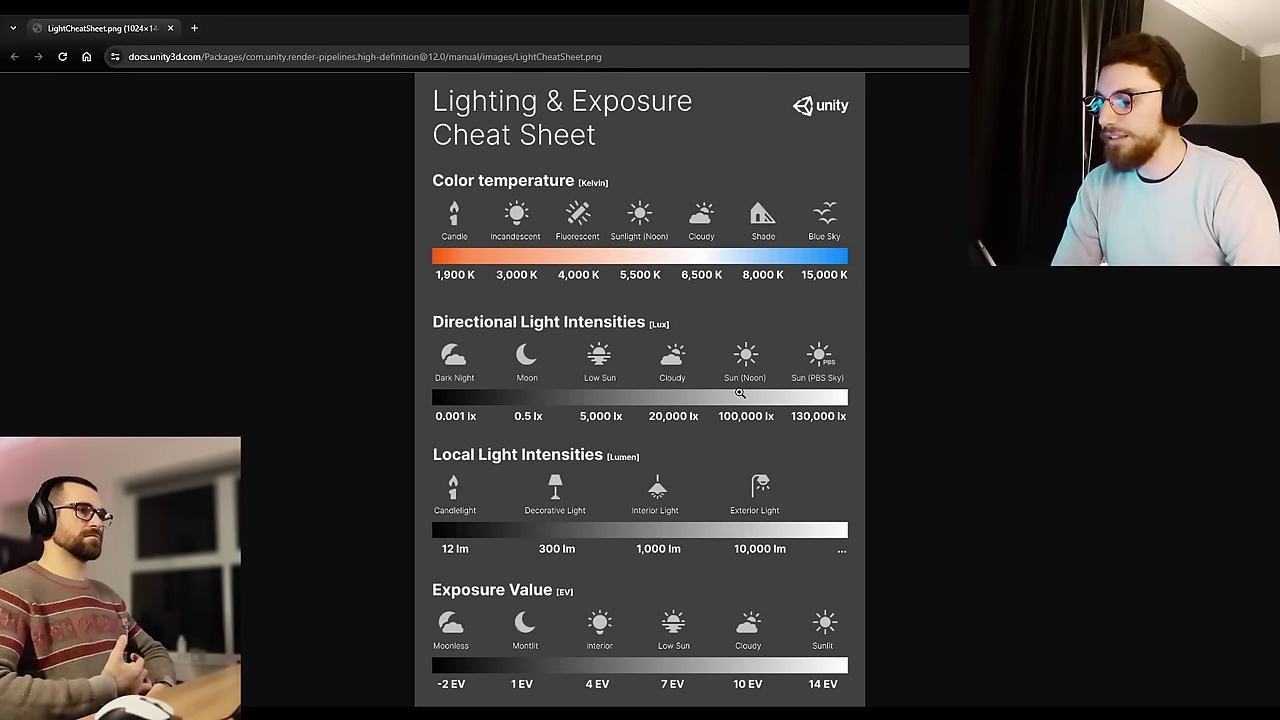
click(787, 666)
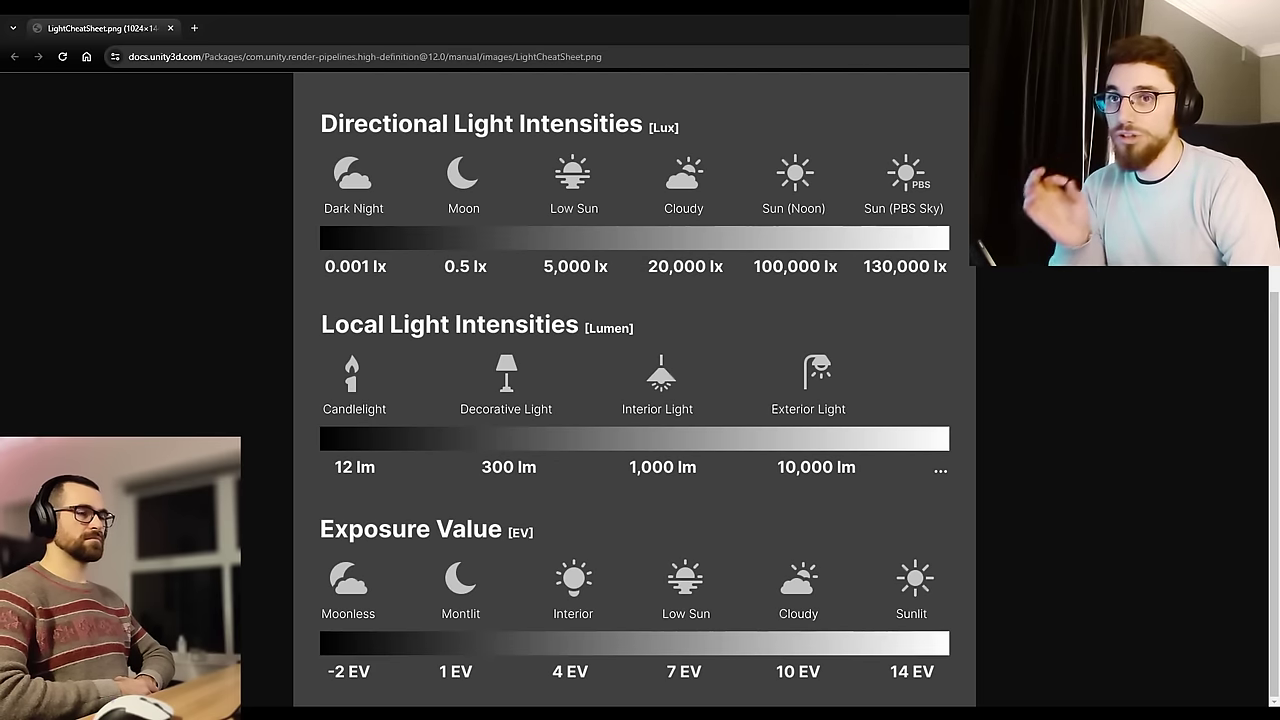
Step: Switch back to the Unreal Editor and expand the Post Process Volume's Exposure settings down to the EV100 limits
key(alt+Tab)
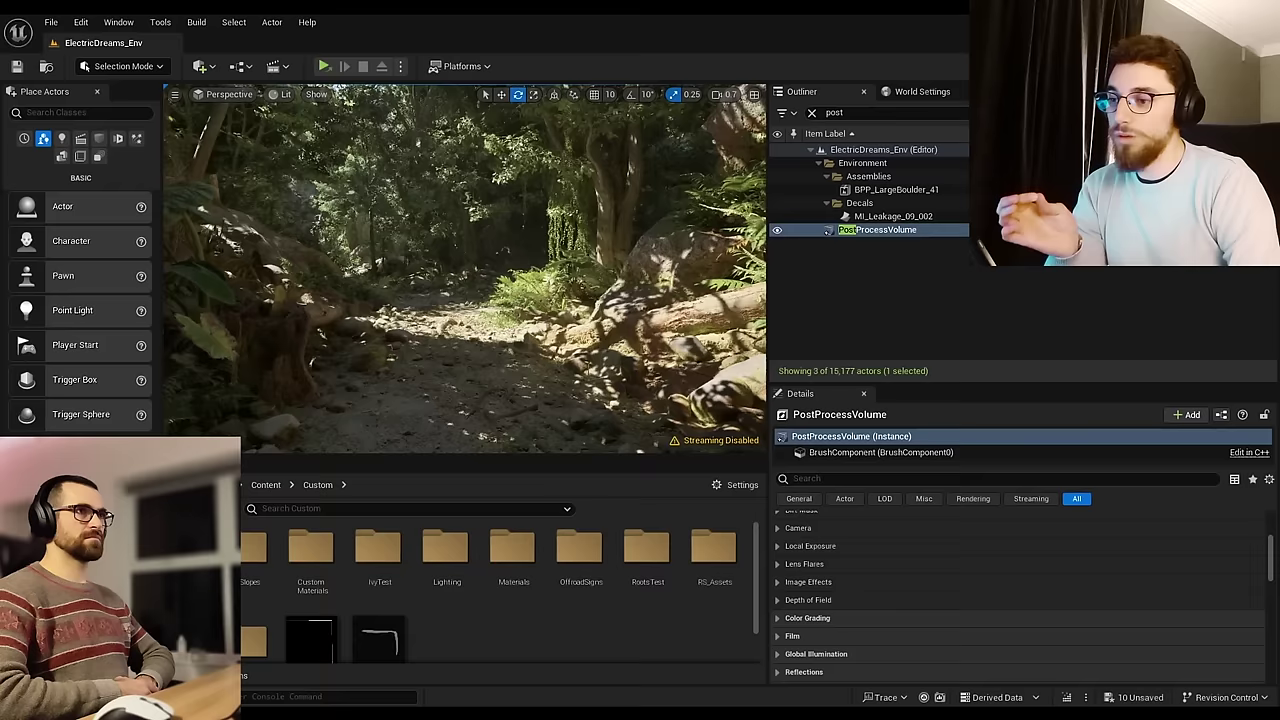
click(828, 548)
click(822, 546)
scroll(822, 560, down, 1)
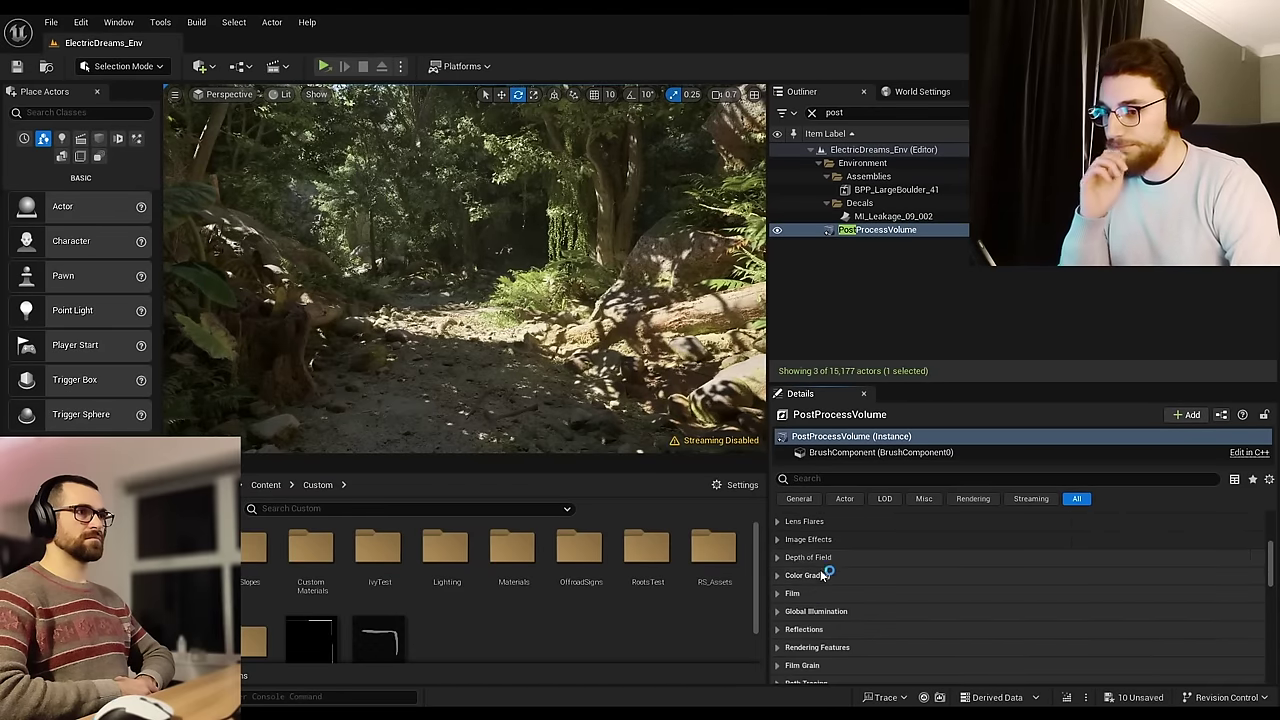
scroll(828, 590, up, 1)
scroll(838, 582, up, 1)
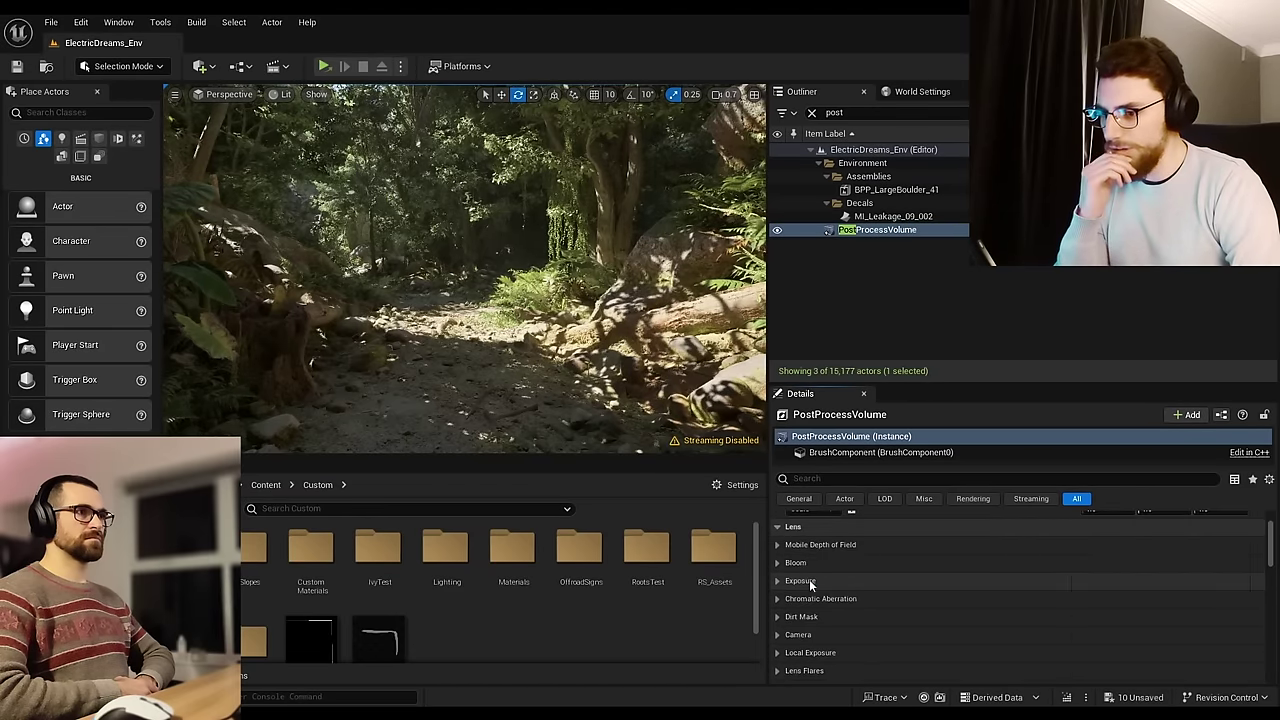
click(812, 584)
scroll(846, 594, down, 5)
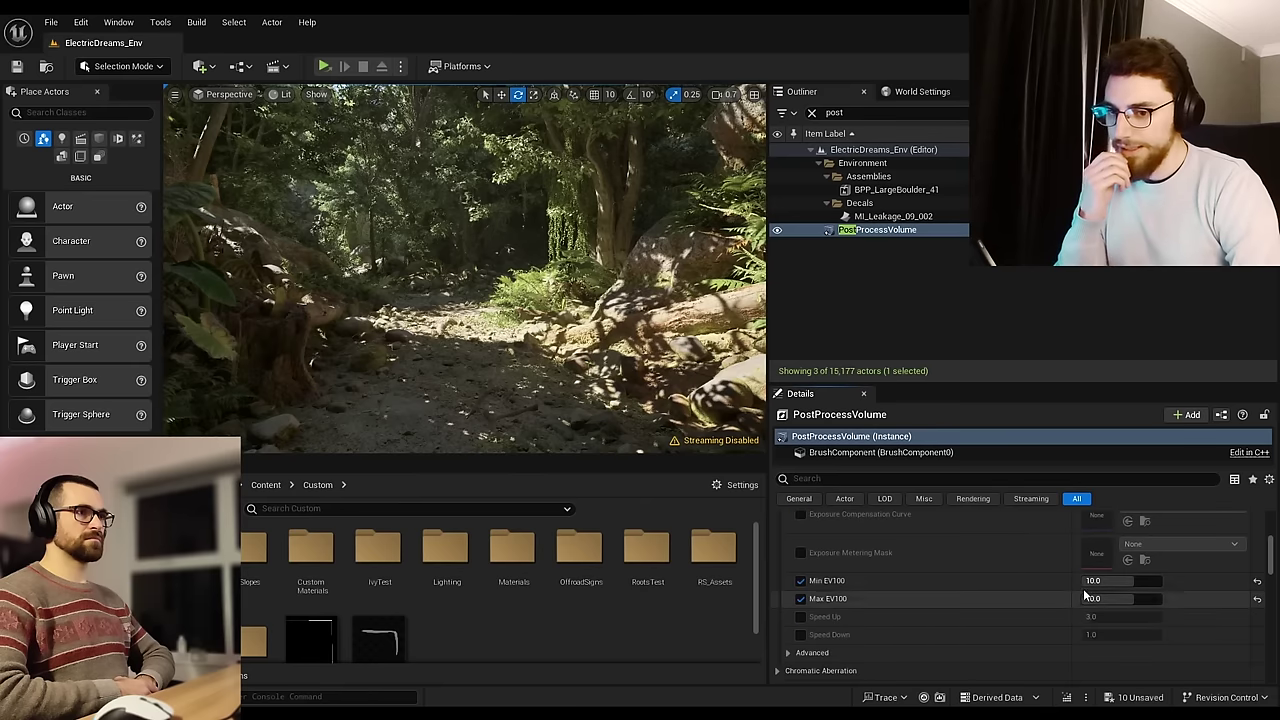
Step: Set both Min EV100 and Max EV100 to 14 and examine the sunlit ground and the cave entrance at that exposure
drag(1088, 582, 1126, 598)
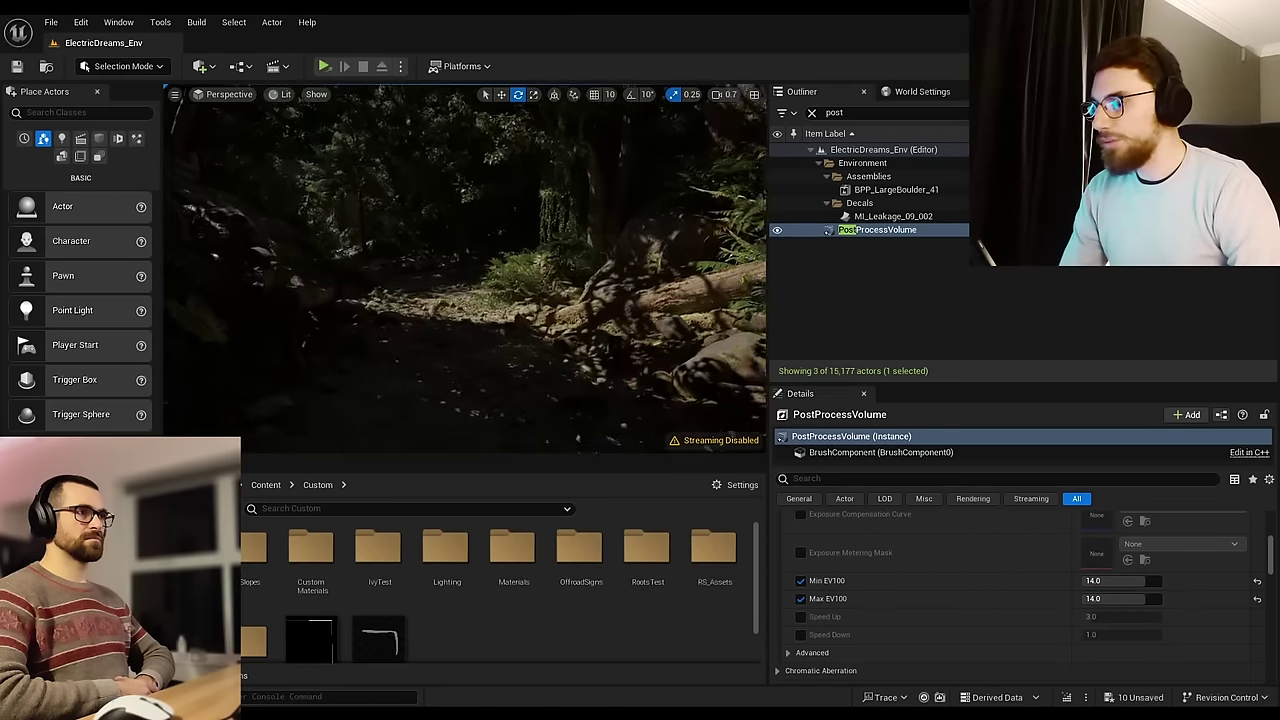
scroll(940, 600, up, 2)
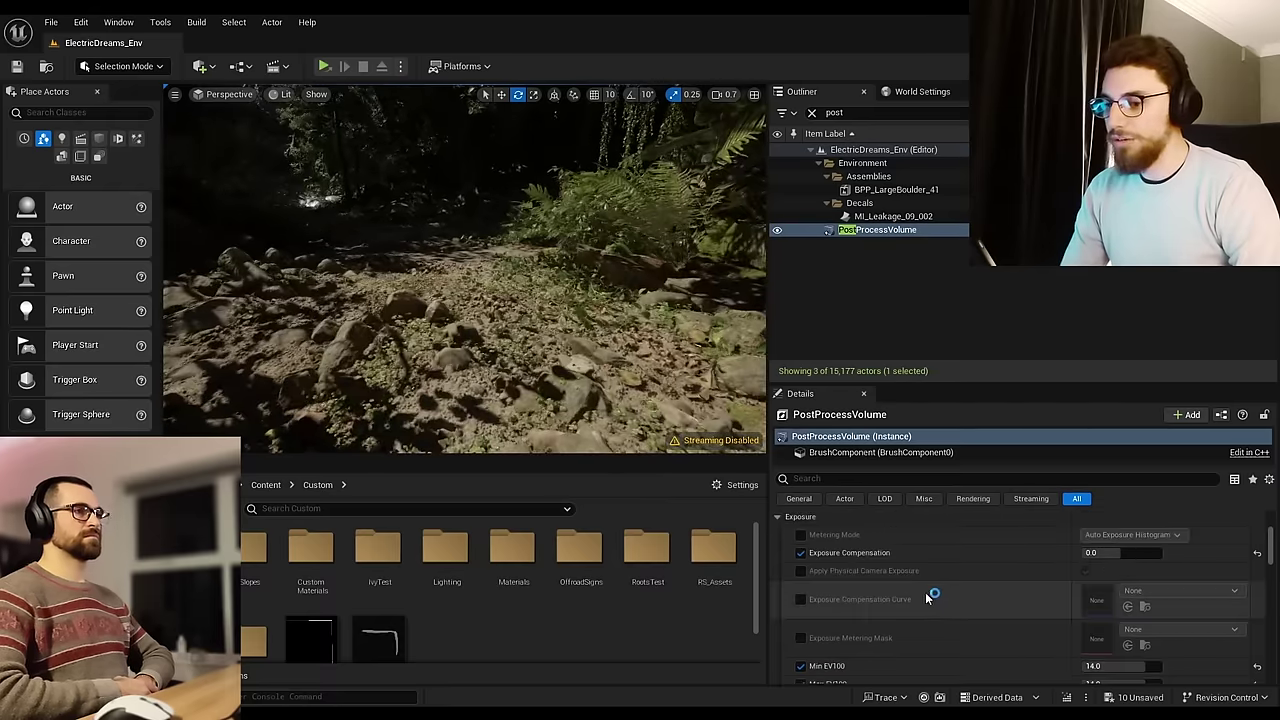
scroll(883, 586, up, 1)
scroll(883, 584, down, 1)
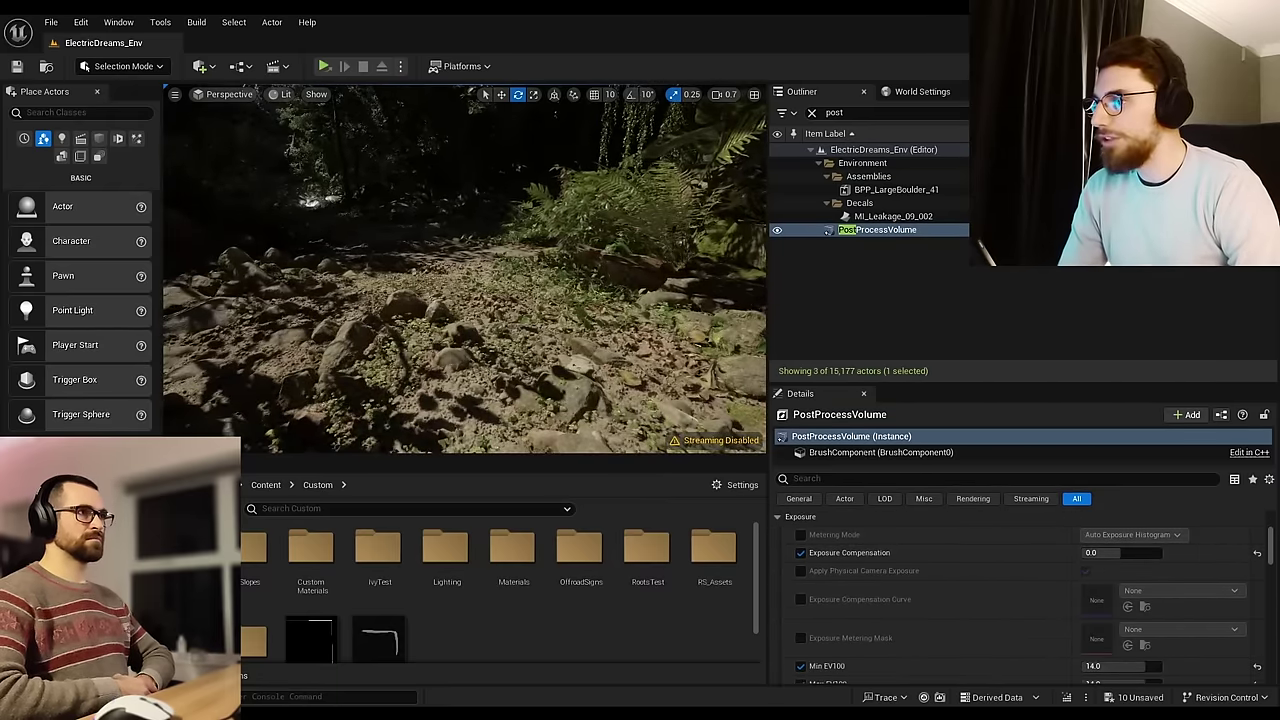
mouse_move(465, 268)
right_down()
mouse_move(680, 268)
mouse_move(465, 270)
right_up()
scroll(465, 268, down, 3)
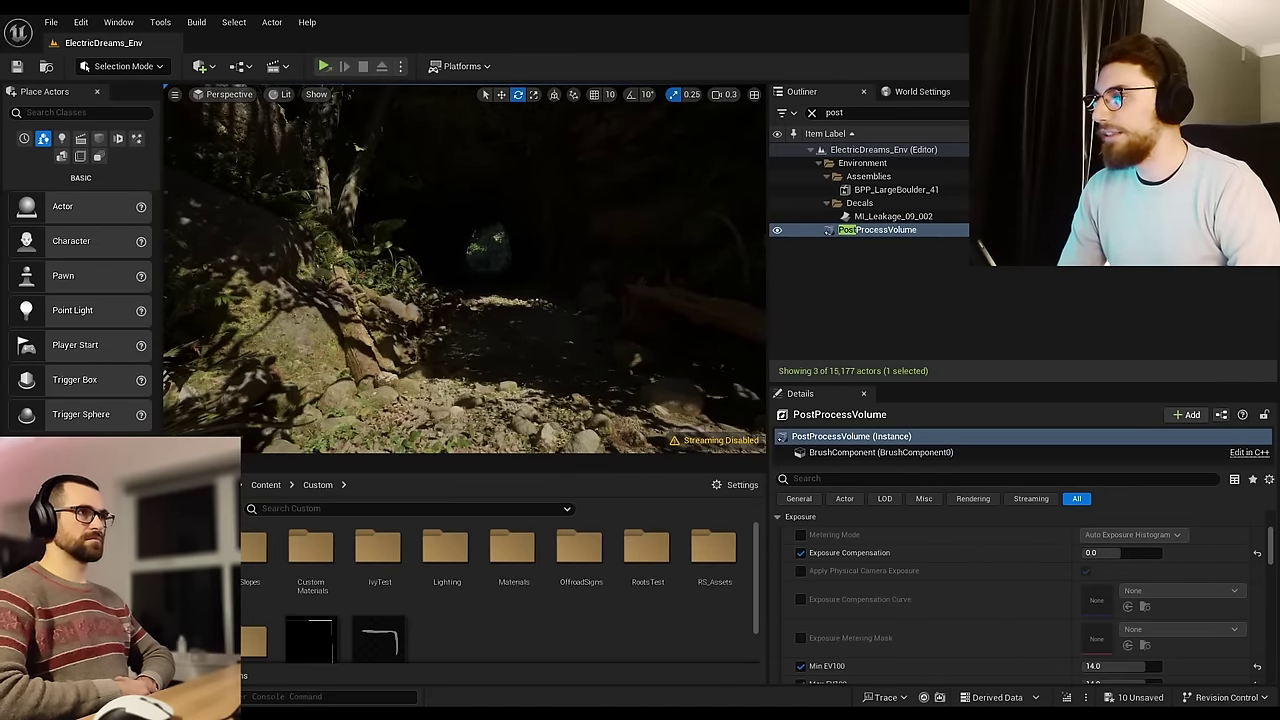
right_drag(465, 270, 488, 329)
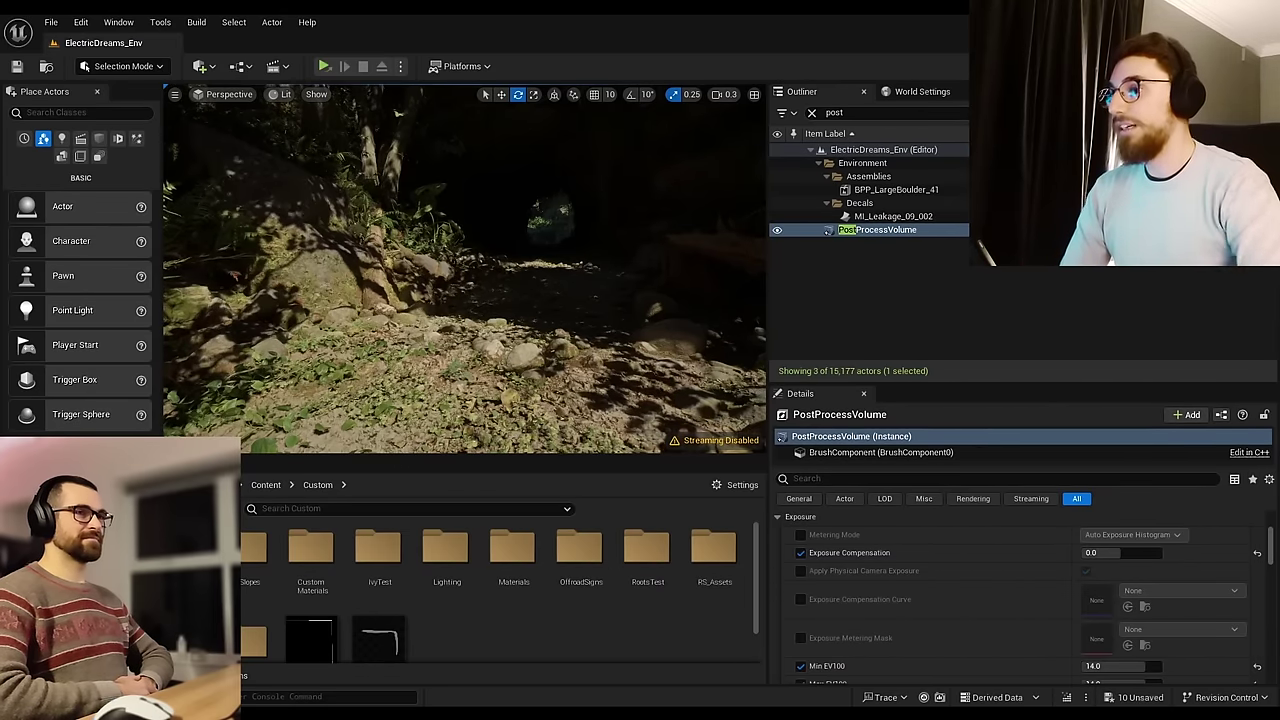
right_drag(464, 268, 512, 232)
key(w)
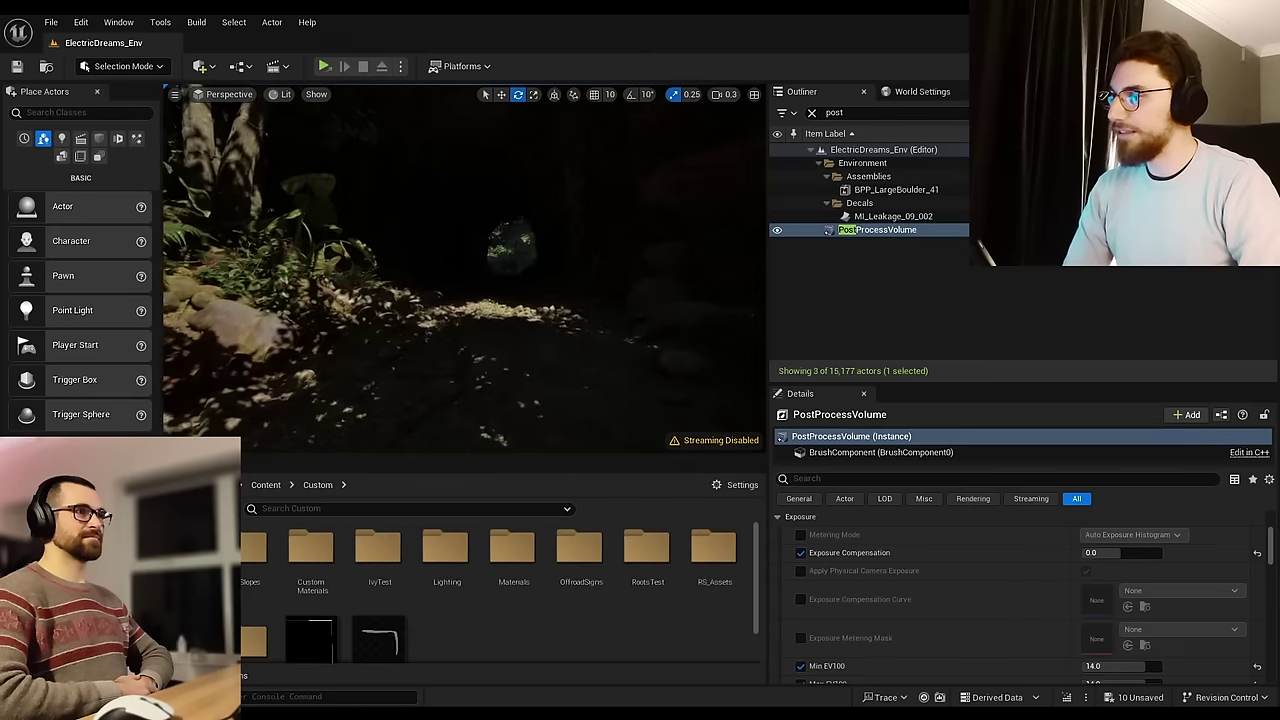
Step: Set both Min EV100 and Max EV100 to 10 while viewing the cave tunnel
scroll(960, 625, down, 2)
click(1115, 603)
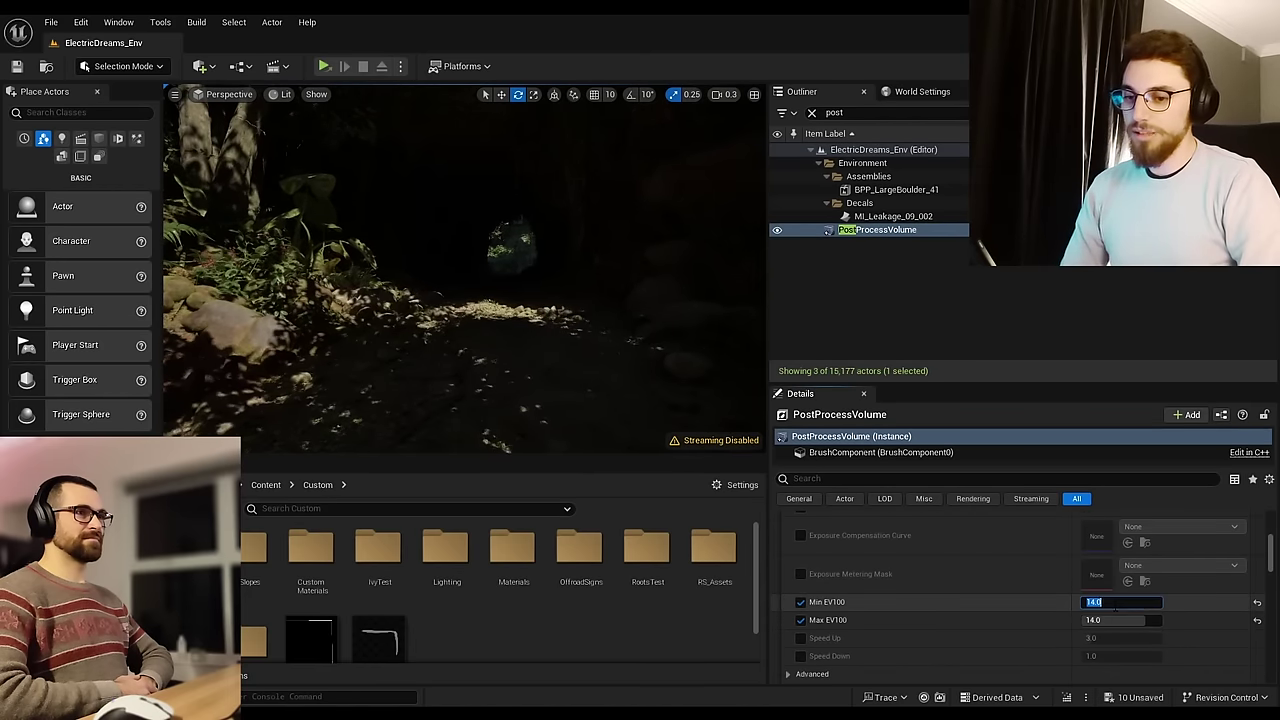
text(10)
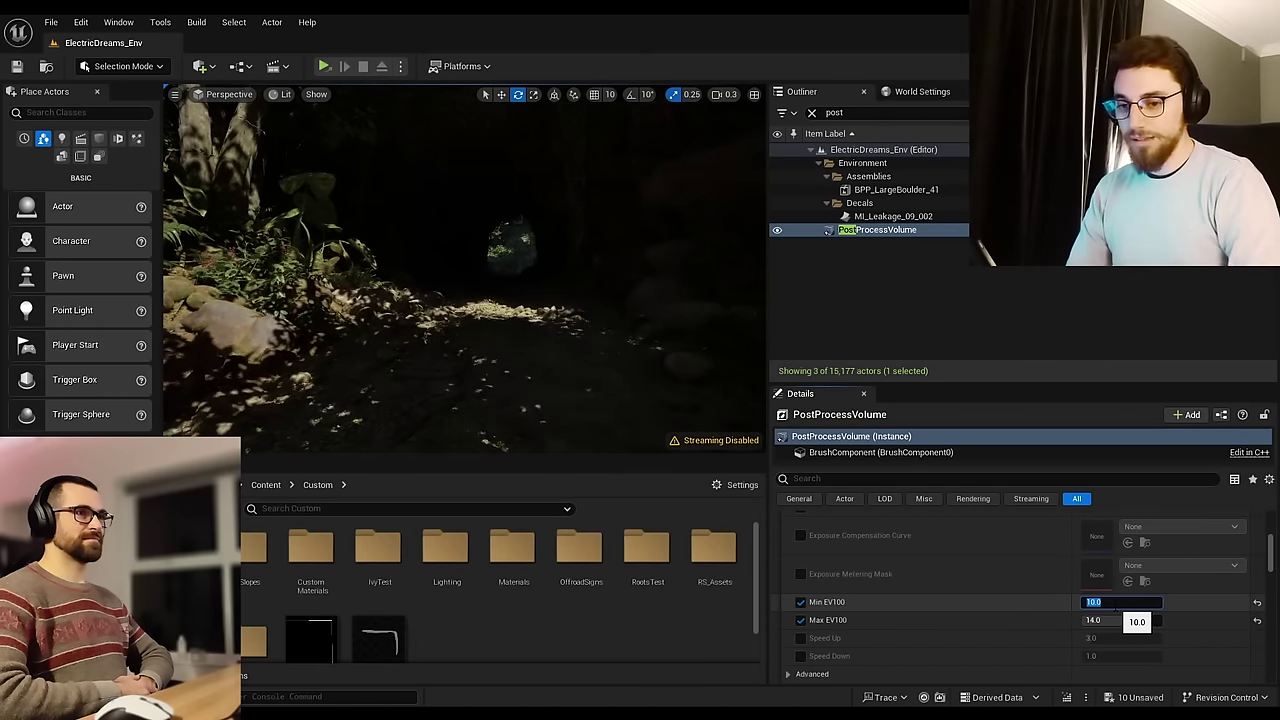
key(Tab)
text(1)
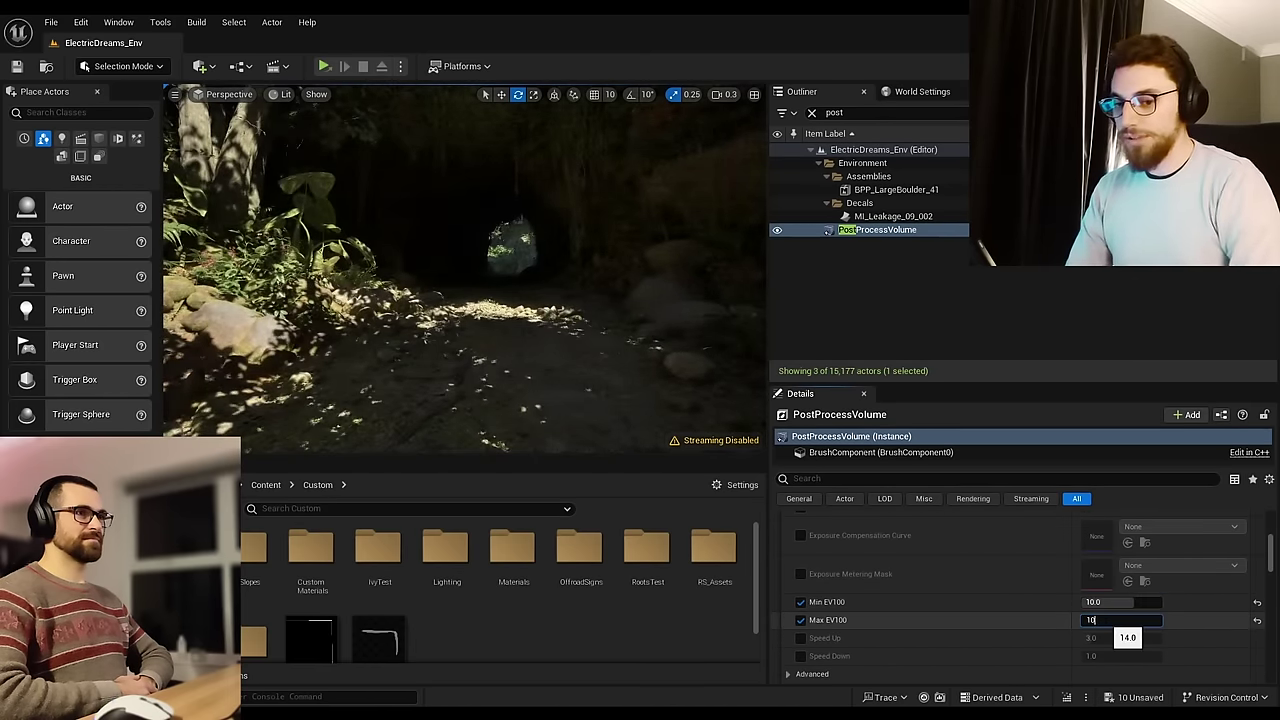
text(0)
key(Return)
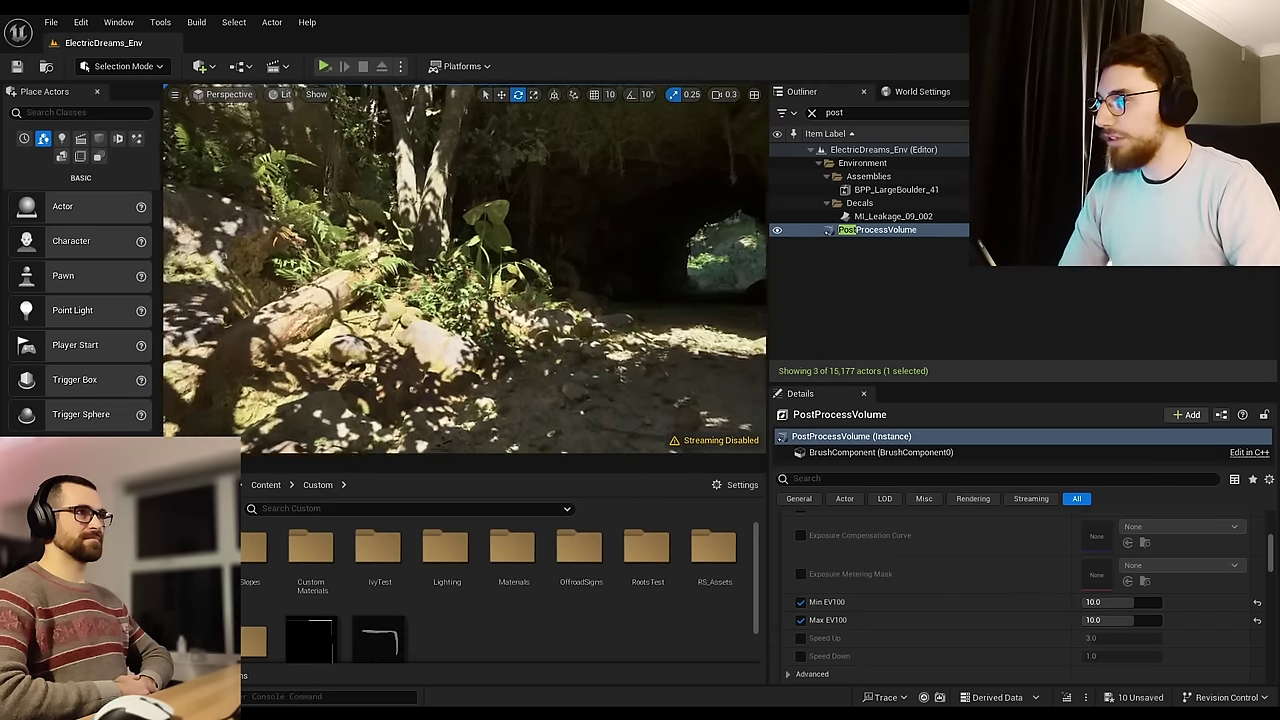
Step: Examine the exposure along the forest path and inside the dark cave
scroll(464, 268, up, 2)
right_drag(464, 268, 174, 268)
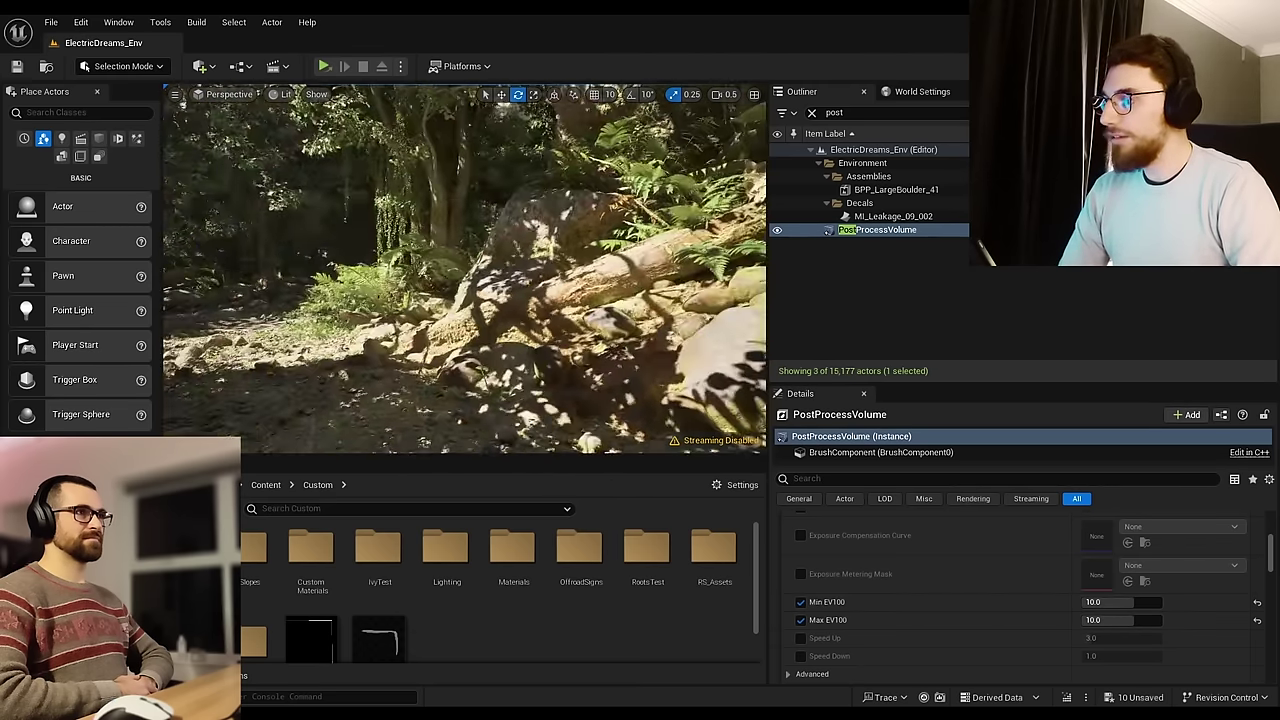
right_drag(642, 303, 500, 303)
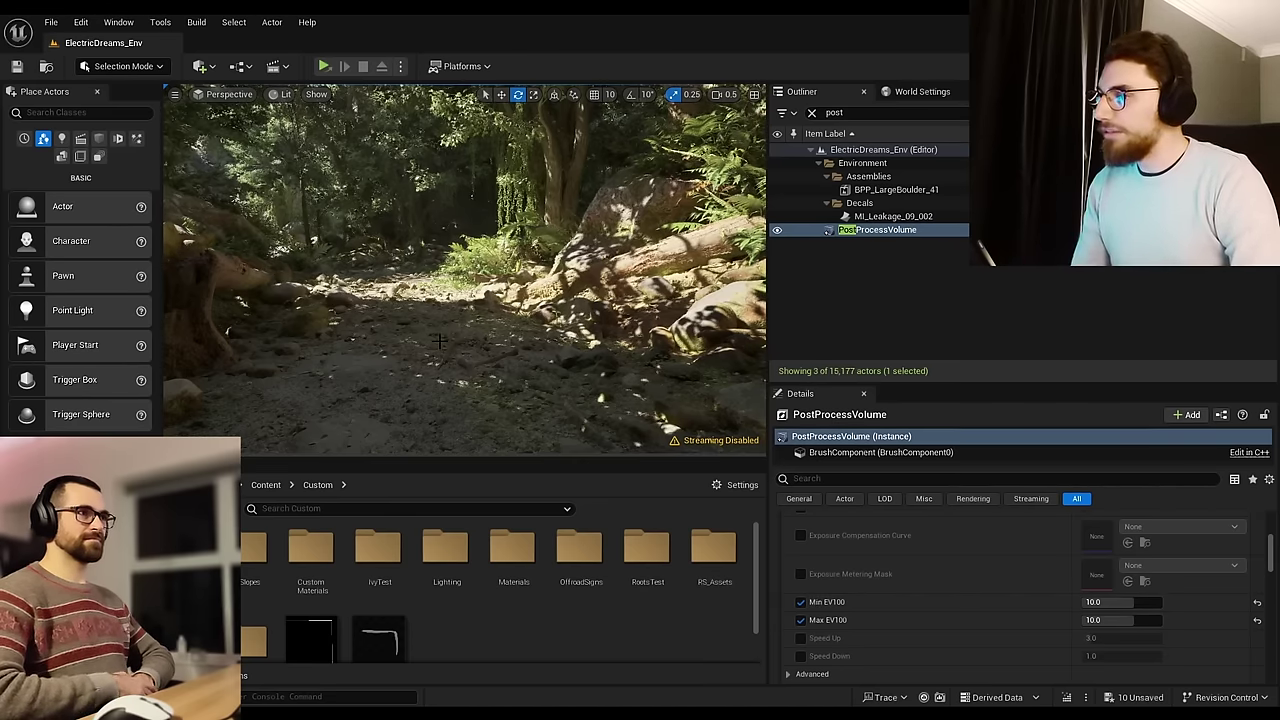
key(w)
right_drag(439, 341, 600, 298)
scroll(439, 341, up, 1)
right_drag(485, 338, 430, 338)
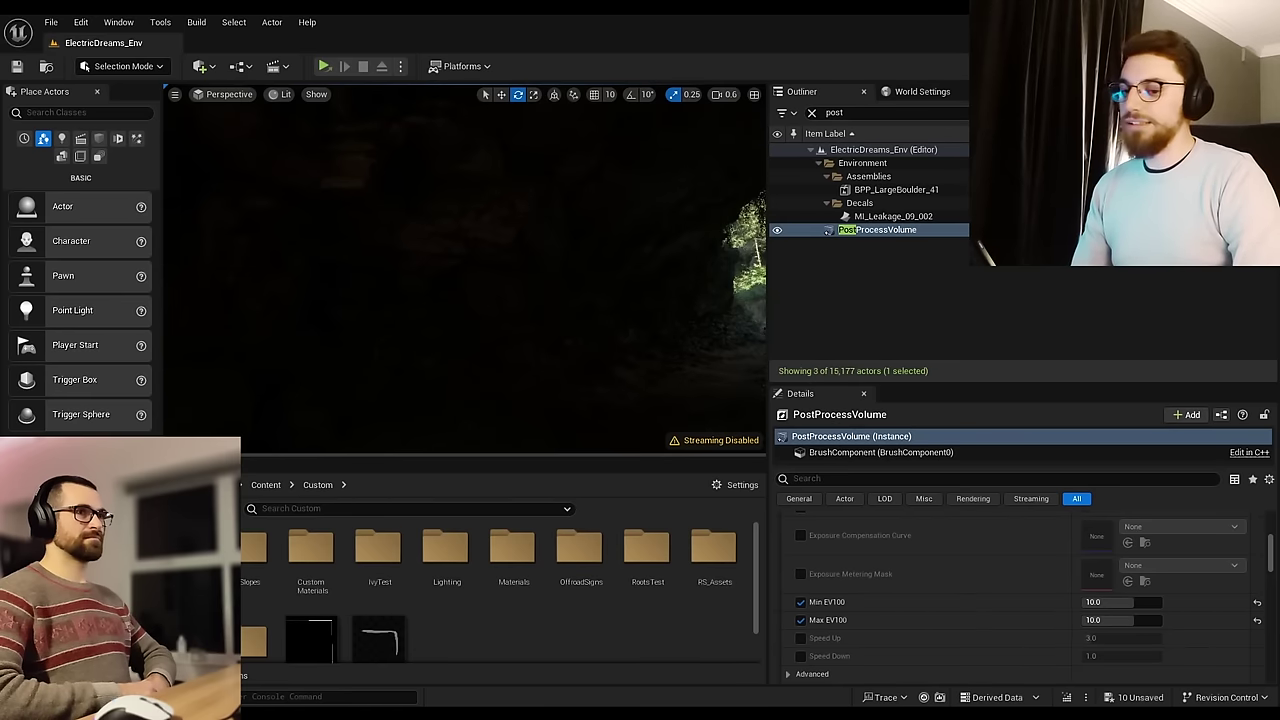
Step: Set both Min EV100 and Max EV100 to 8 for the cave interior and compare it with the sunlit path outside
click(1110, 603)
text(8)
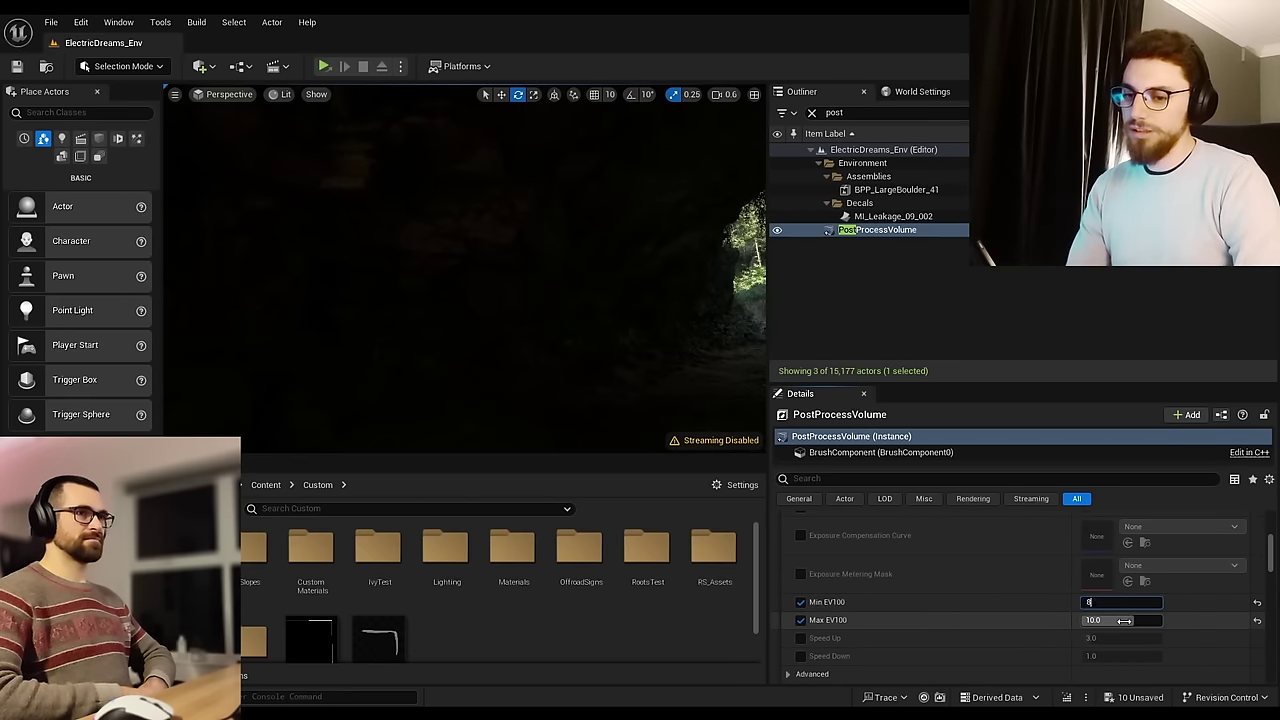
key(Tab)
text(8)
key(Return)
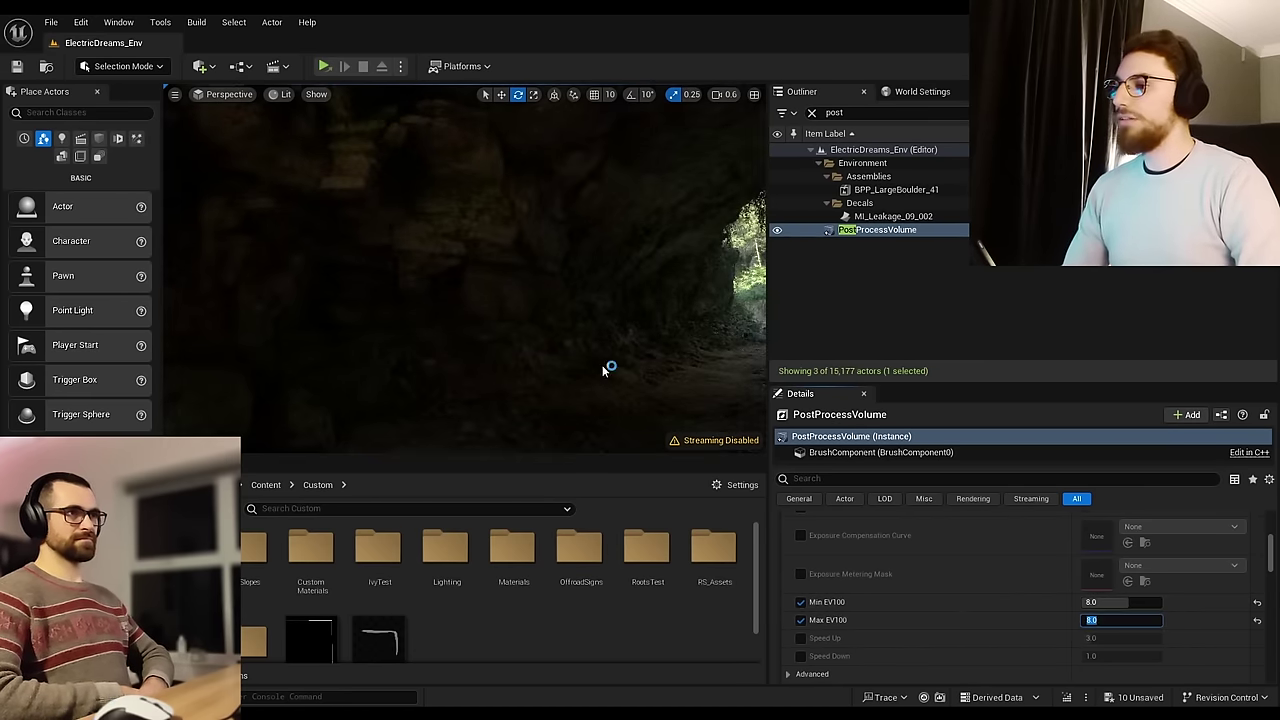
right_drag(609, 366, 318, 414)
key(w)
key(w)
scroll(314, 410, down, 2)
right_drag(740, 366, 740, 366)
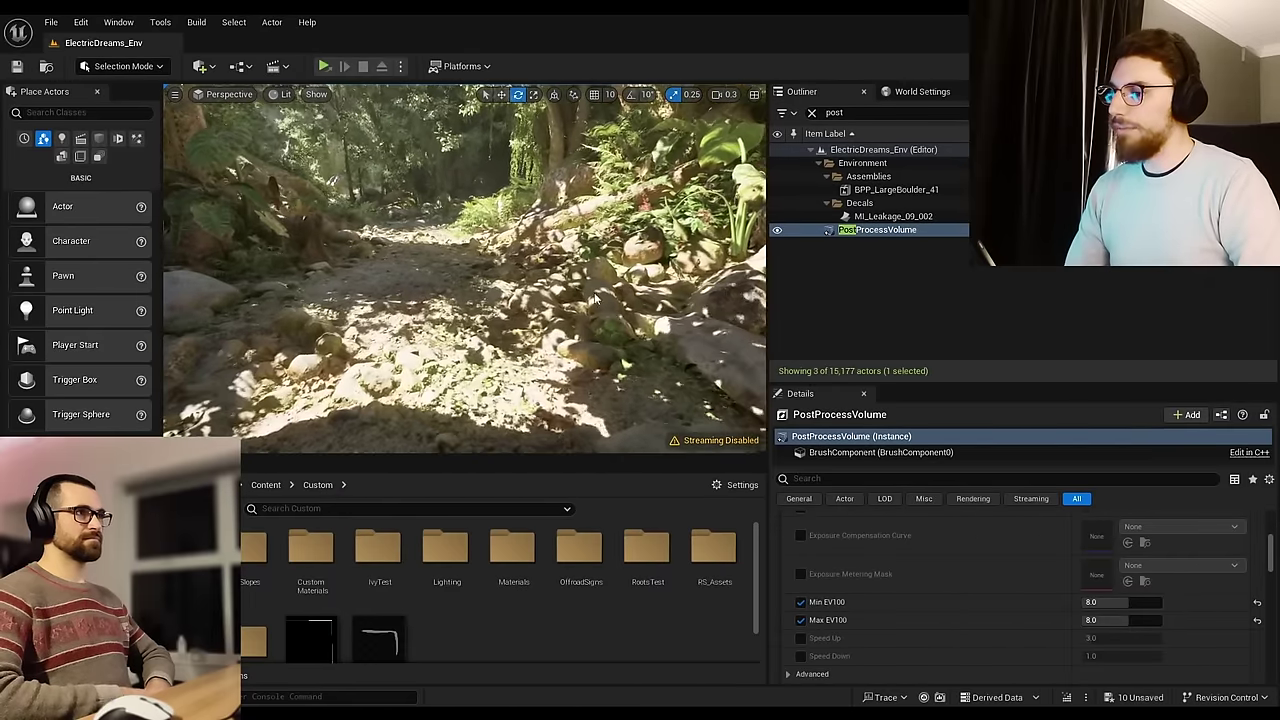
Step: Collapse the Exposure settings and lower the Local Exposure Highlight Contrast Scale to 0.336
scroll(980, 549, up, 3)
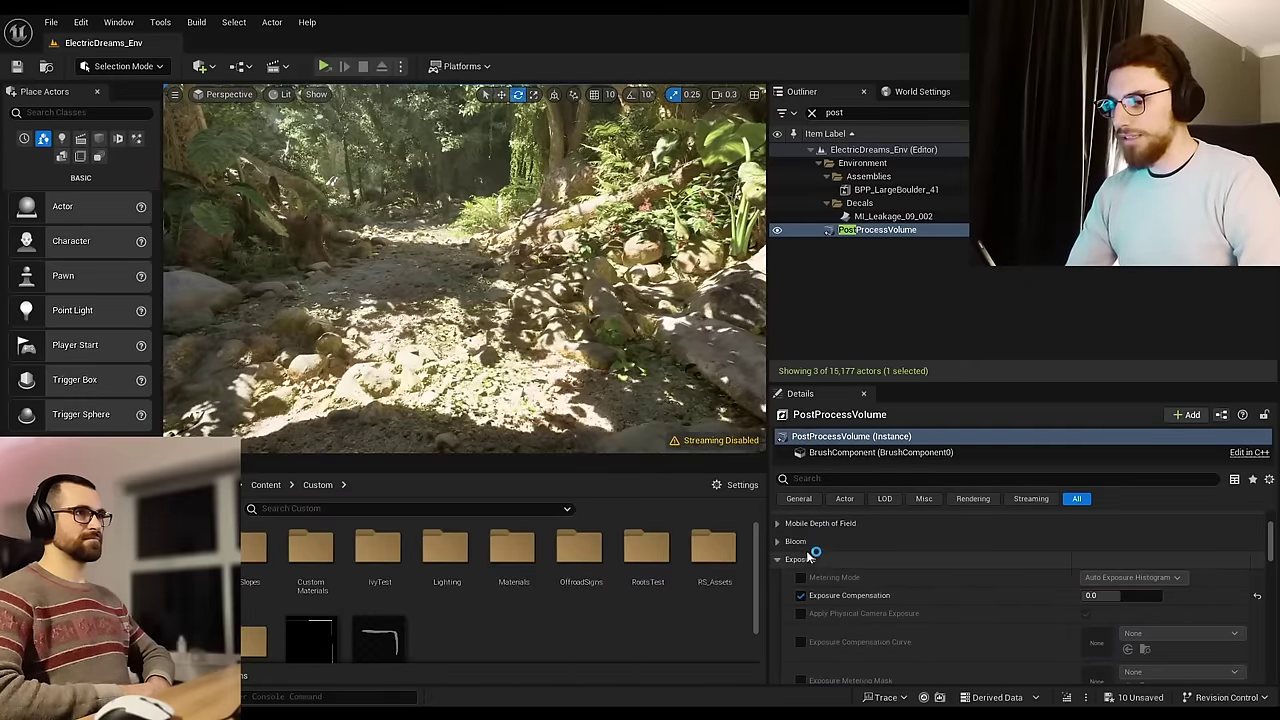
click(818, 560)
scroll(818, 563, down, 1)
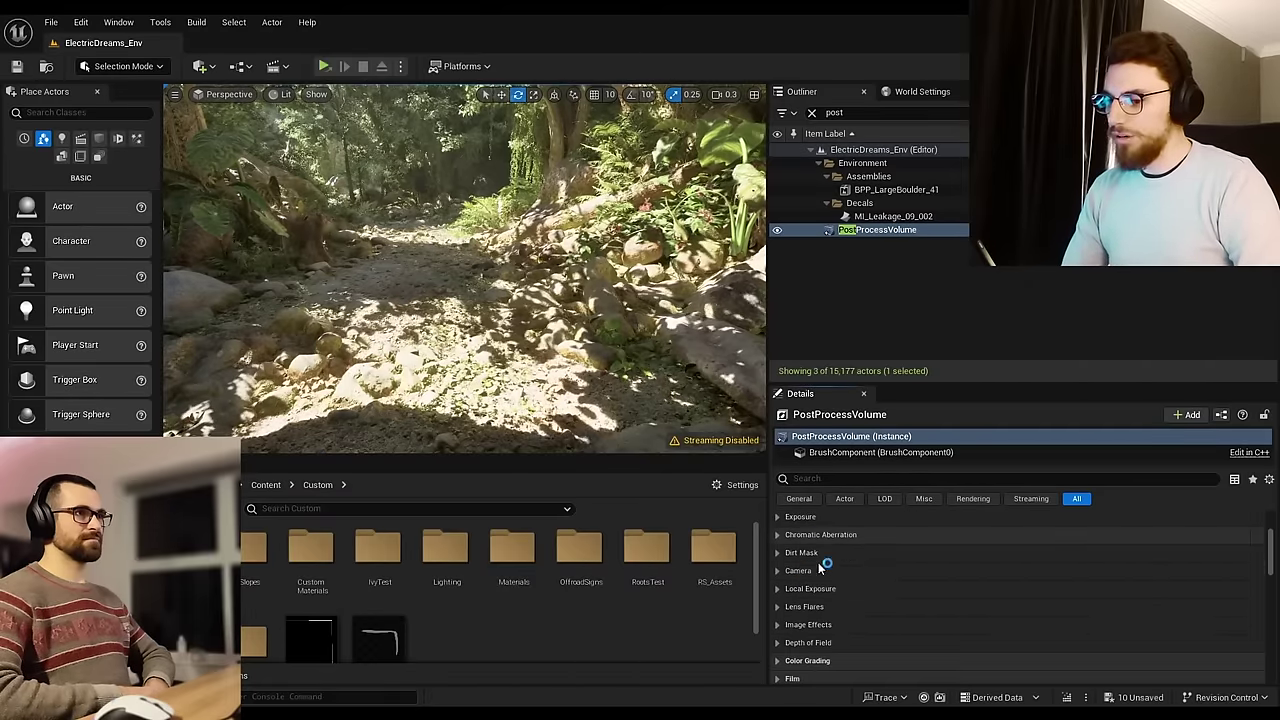
click(838, 589)
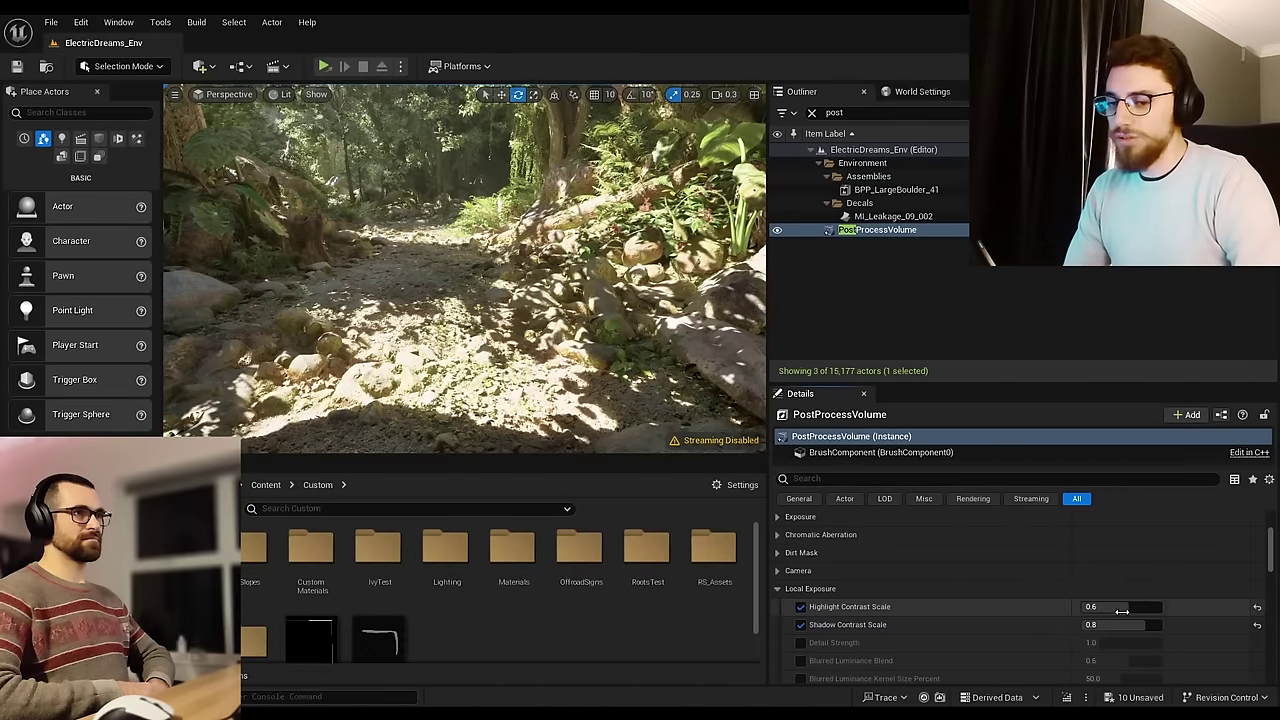
mouse_move(1124, 607)
drag(1124, 607, 1106, 607)
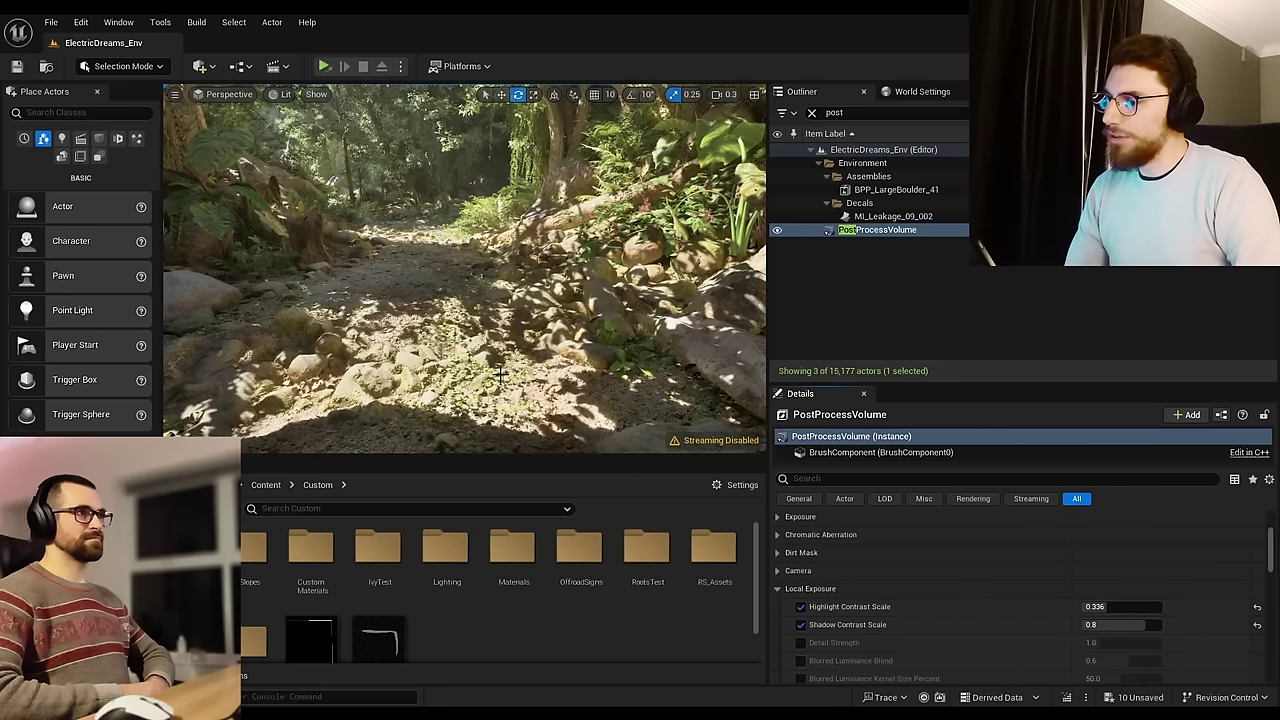
Step: Examine the highlights and shadows along the path, the ferns and the boulders with the reduced highlight contrast
right_drag(500, 374, 435, 310)
key(w)
scroll(440, 305, up, 2)
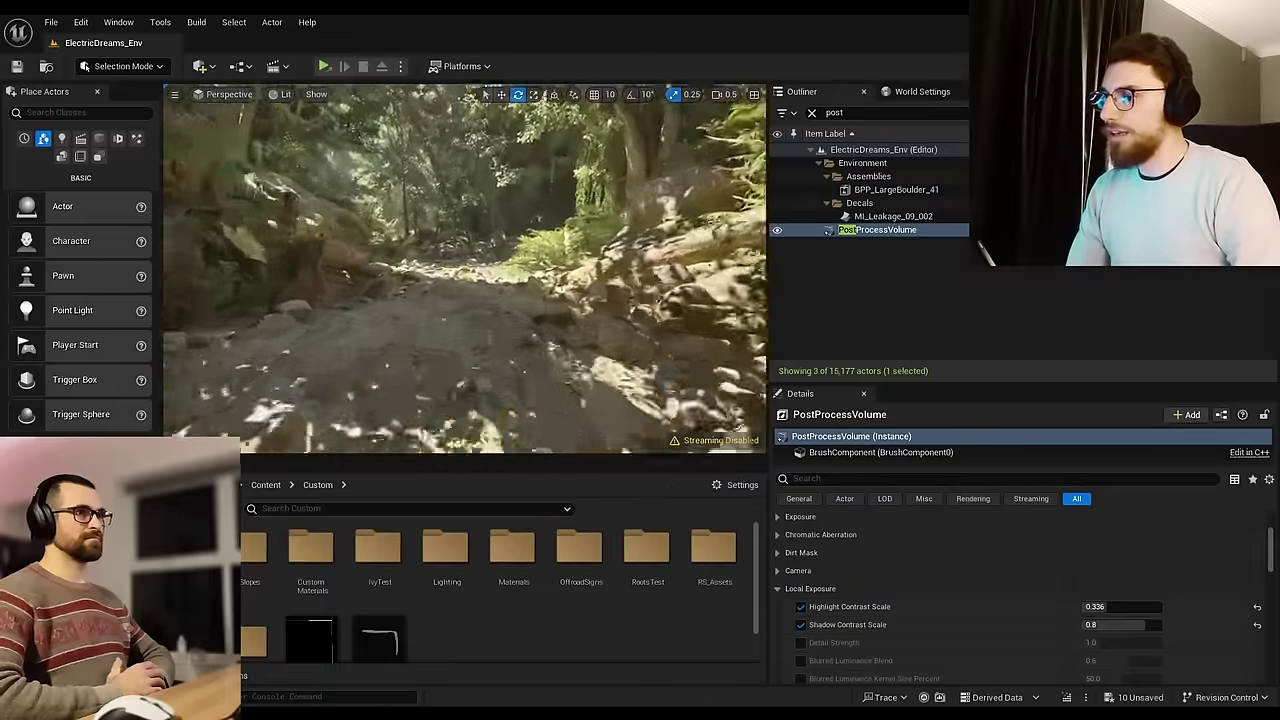
key(w)
right_drag(464, 268, 545, 268)
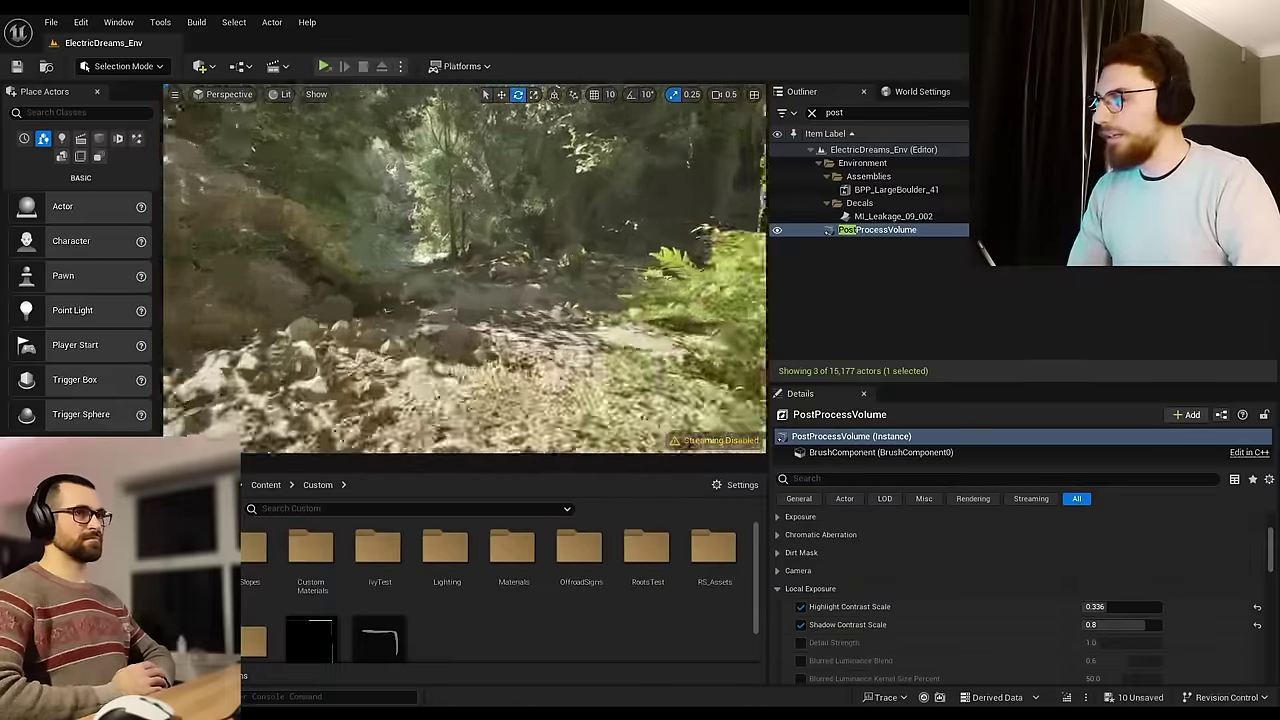
right_drag(464, 268, 304, 268)
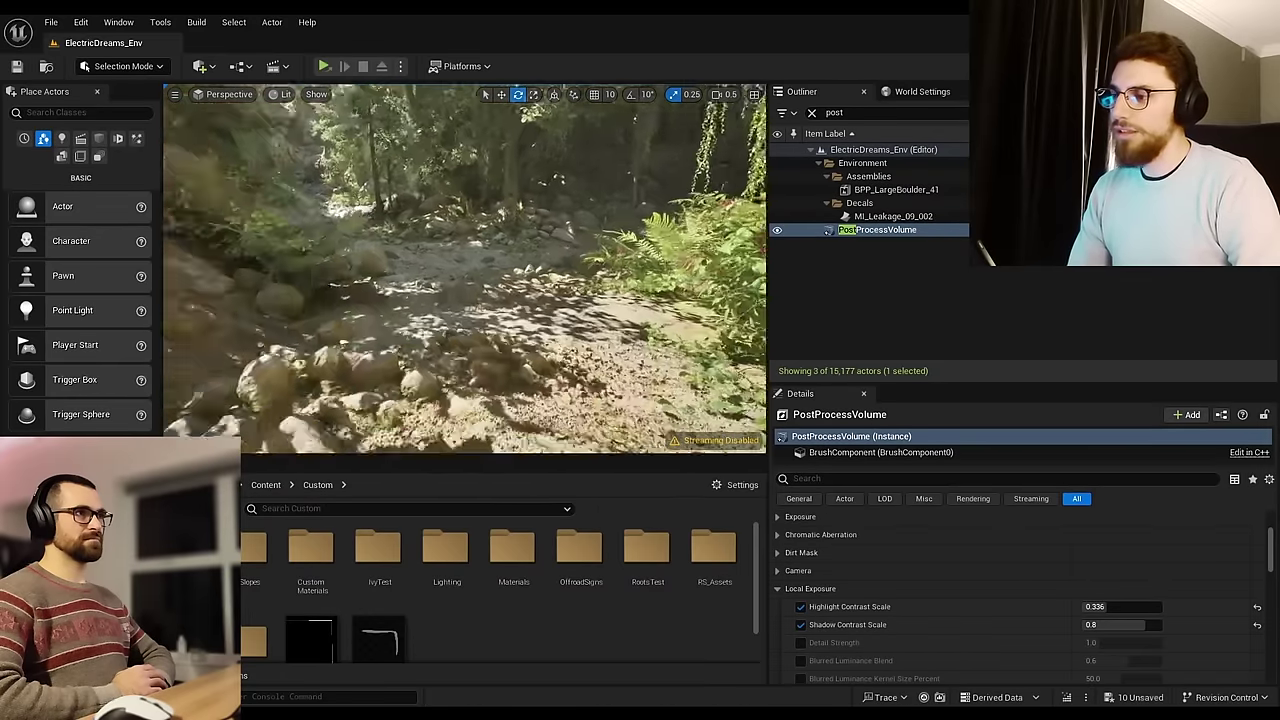
key(w)
right_drag(464, 268, 180, 233)
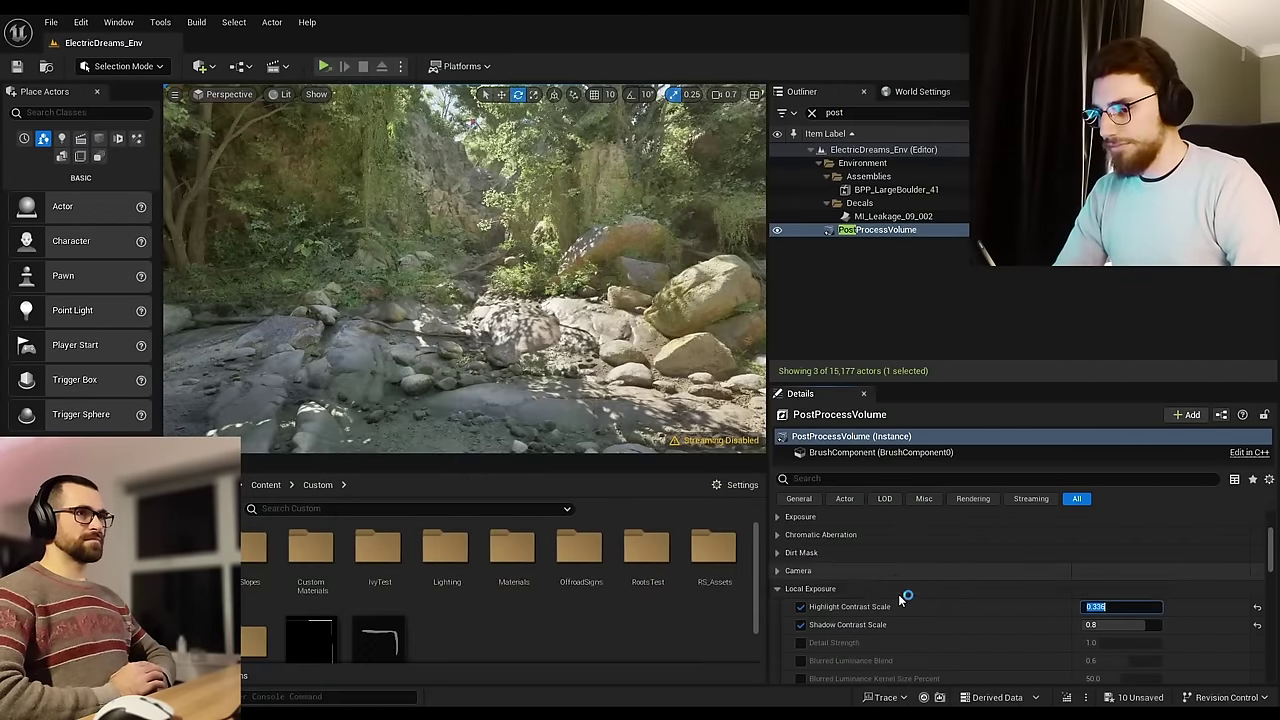
Step: Expand the Exposure settings again and set both Min EV100 and Max EV100 to 10
scroll(880, 583, up, 1)
click(808, 540)
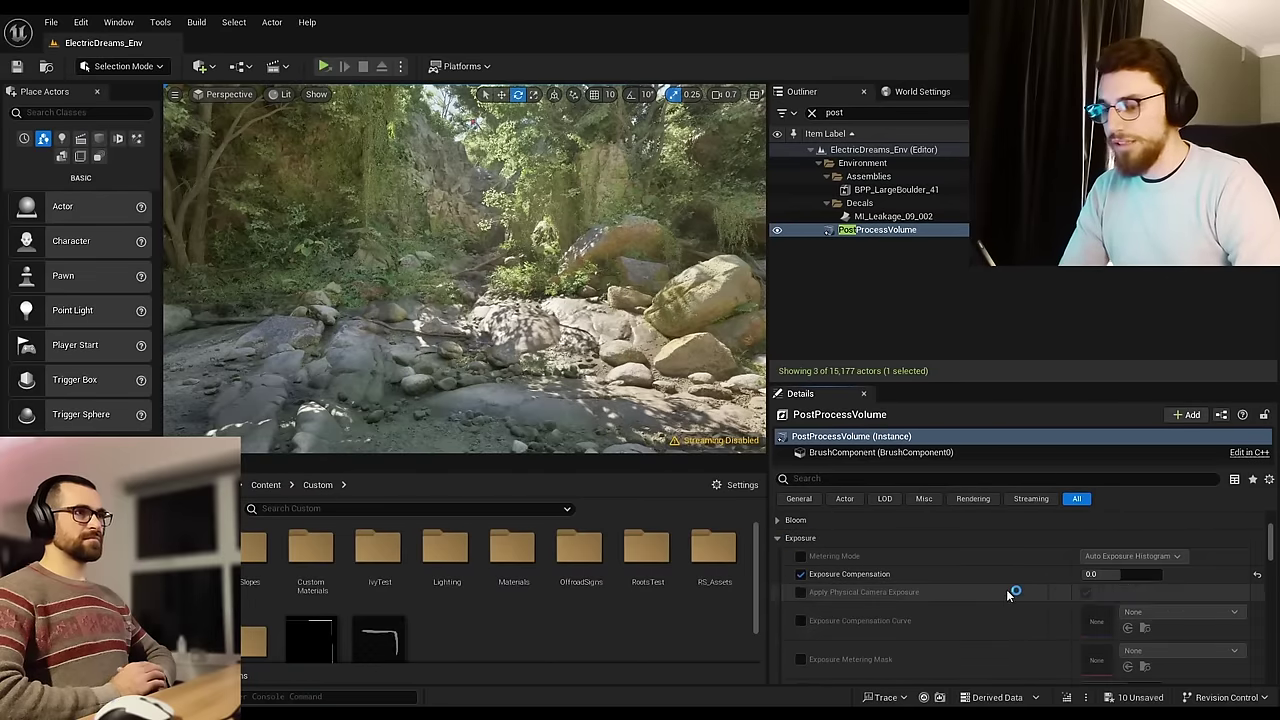
scroll(1006, 587, down, 3)
click(1109, 588)
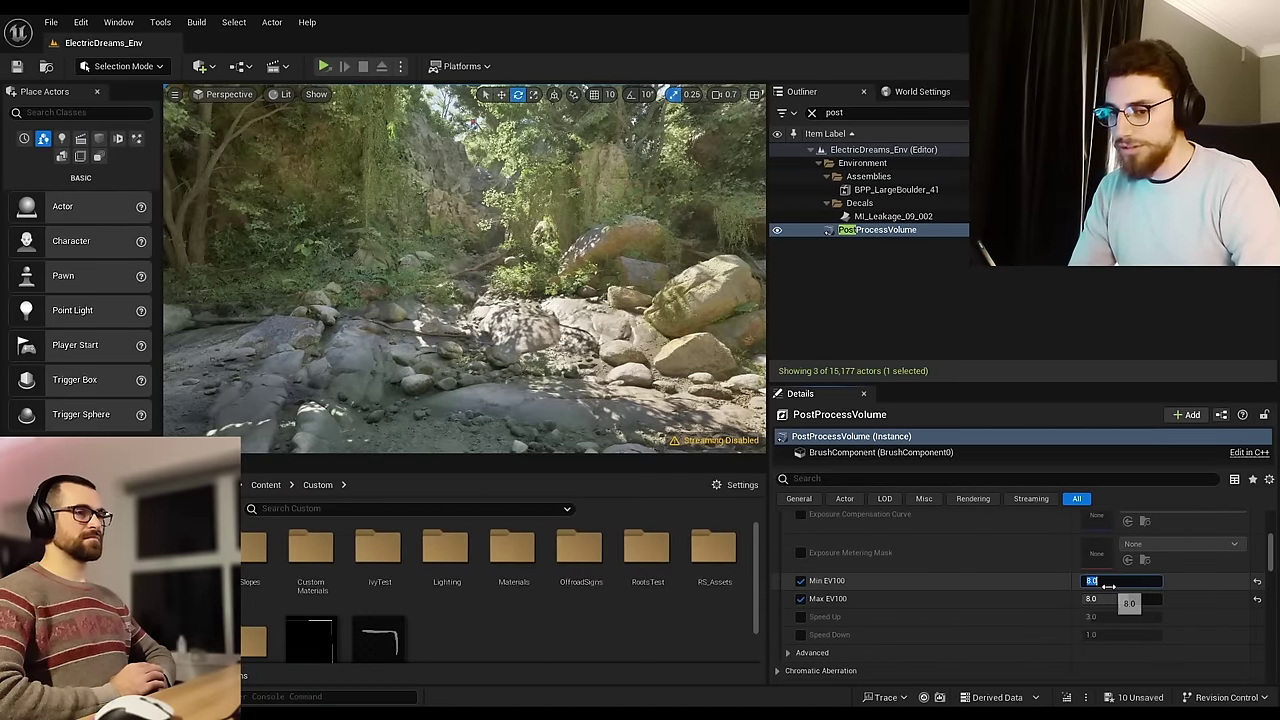
text(10)
key(Tab)
text(1)
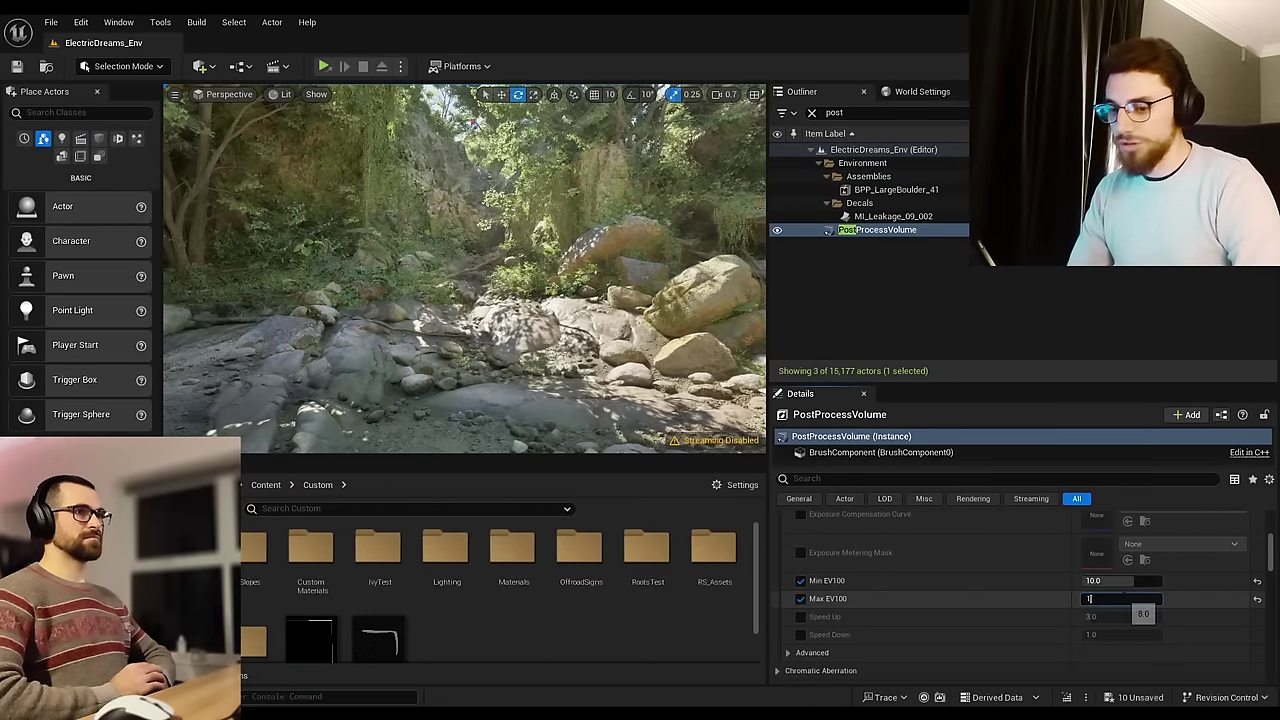
text(0)
key(Return)
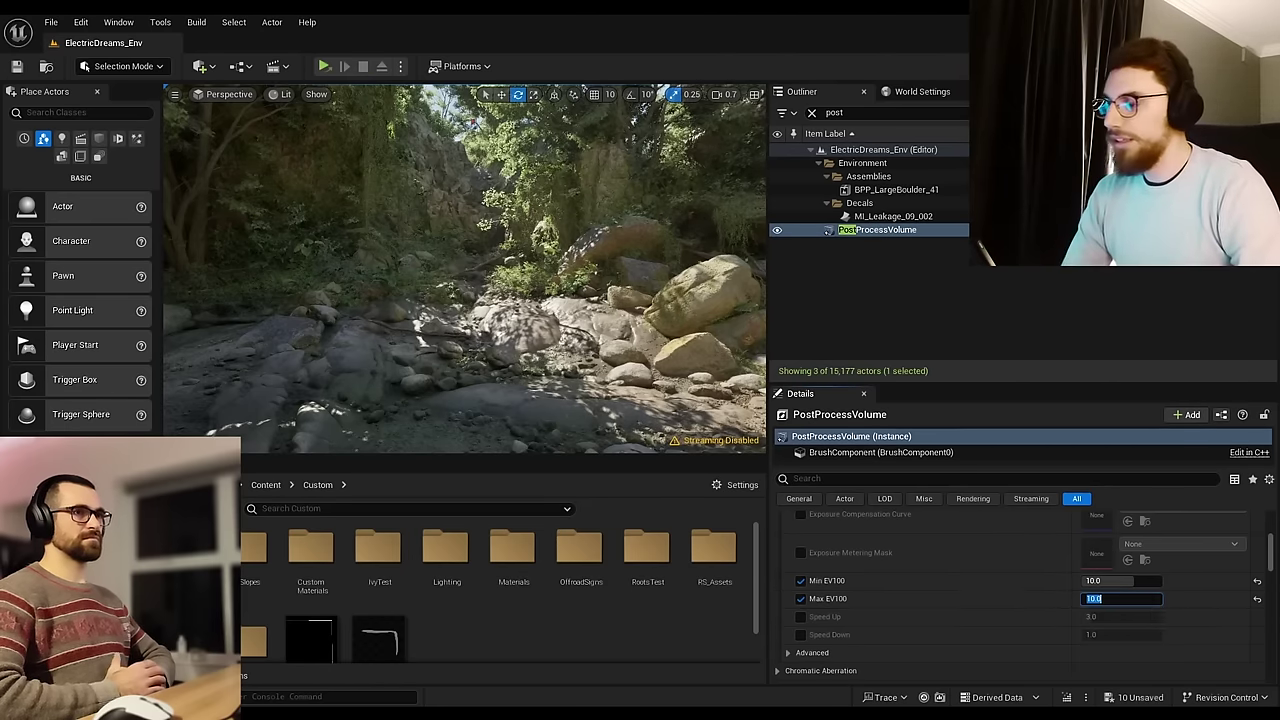
Step: Move past the boulders into the shaded undergrowth and examine how dark the ferns and tree trunks appear
key(w)
mouse_move(490, 260)
right_down()
mouse_move(380, 250)
mouse_move(520, 255)
mouse_move(470, 270)
mouse_move(200, 270)
mouse_move(535, 265)
mouse_move(515, 265)
right_up()
scroll(490, 250, up, 1)
key(w)
key(w)
key(w)
right_drag(310, 290, 245, 303)
scroll(222, 298, down, 2)
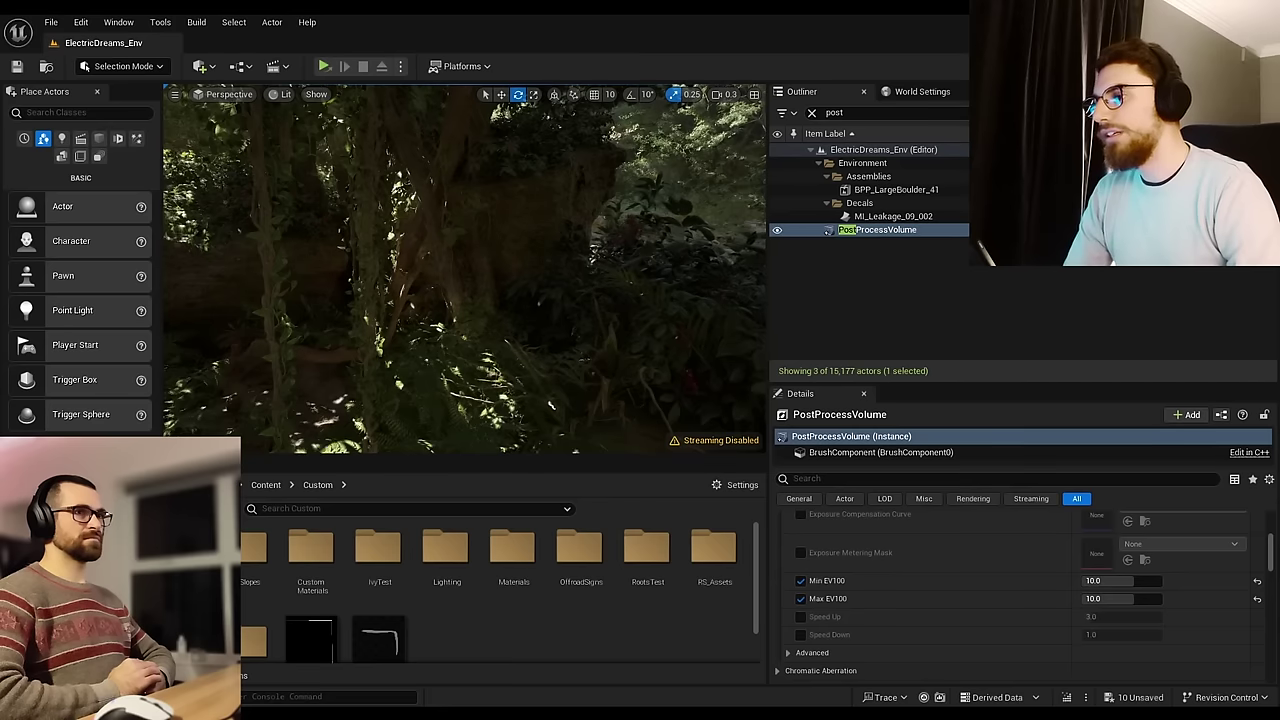
right_drag(465, 268, 270, 268)
scroll(465, 268, up, 1)
mouse_move(516, 306)
right_down()
mouse_move(506, 331)
mouse_move(520, 289)
mouse_move(500, 300)
right_up()
key(w)
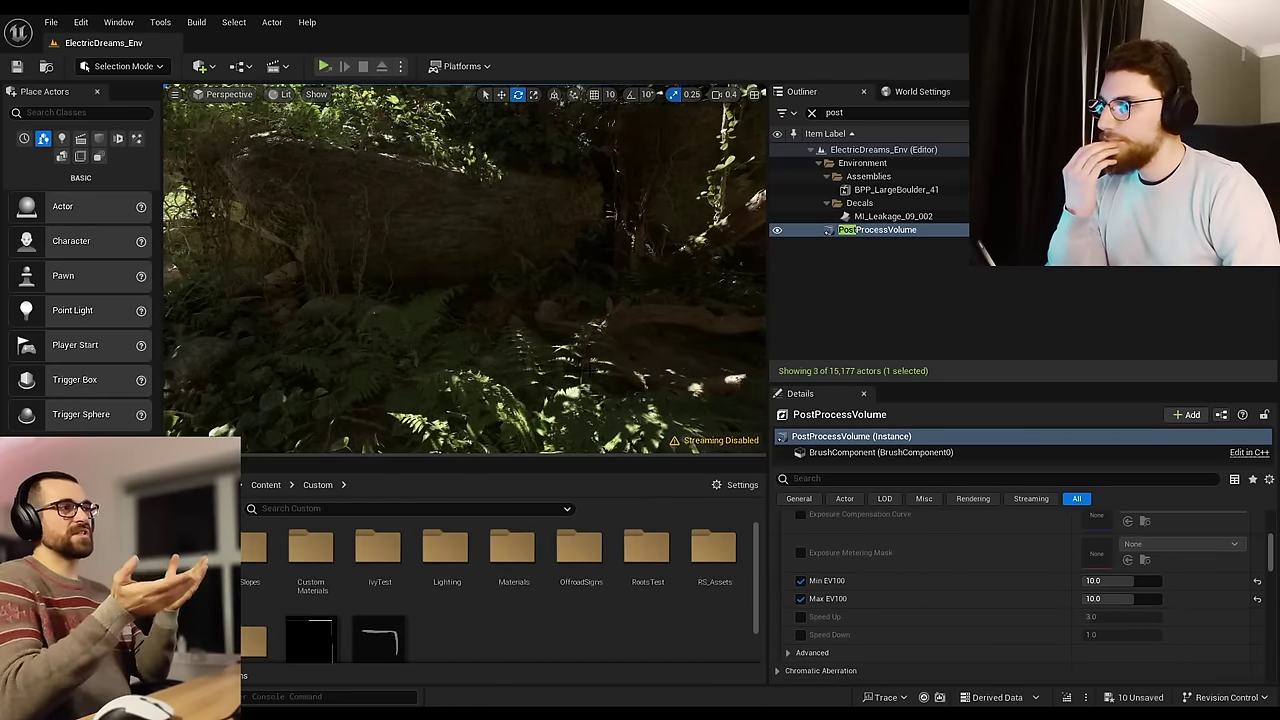
Step: Turn on the HDR (Eye Adaptation) visualization and examine the histogram and light meter readings in the shaded undergrowth
click(318, 95)
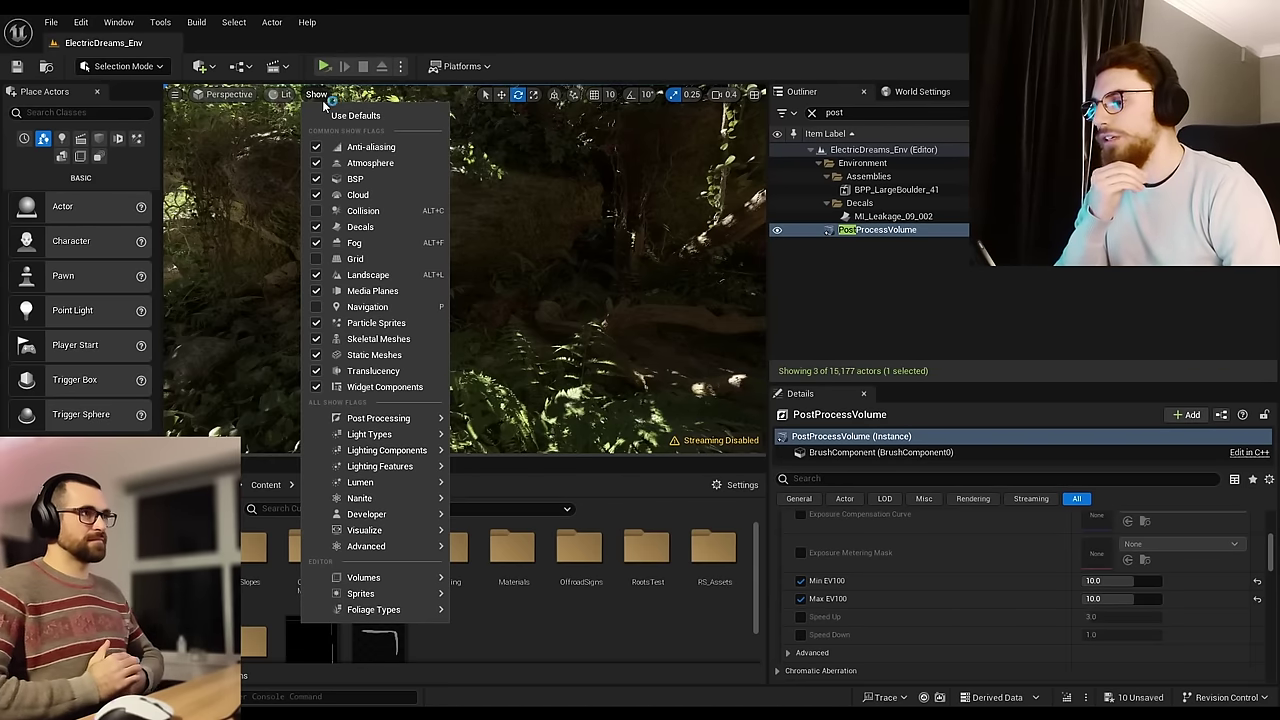
mouse_move(432, 537)
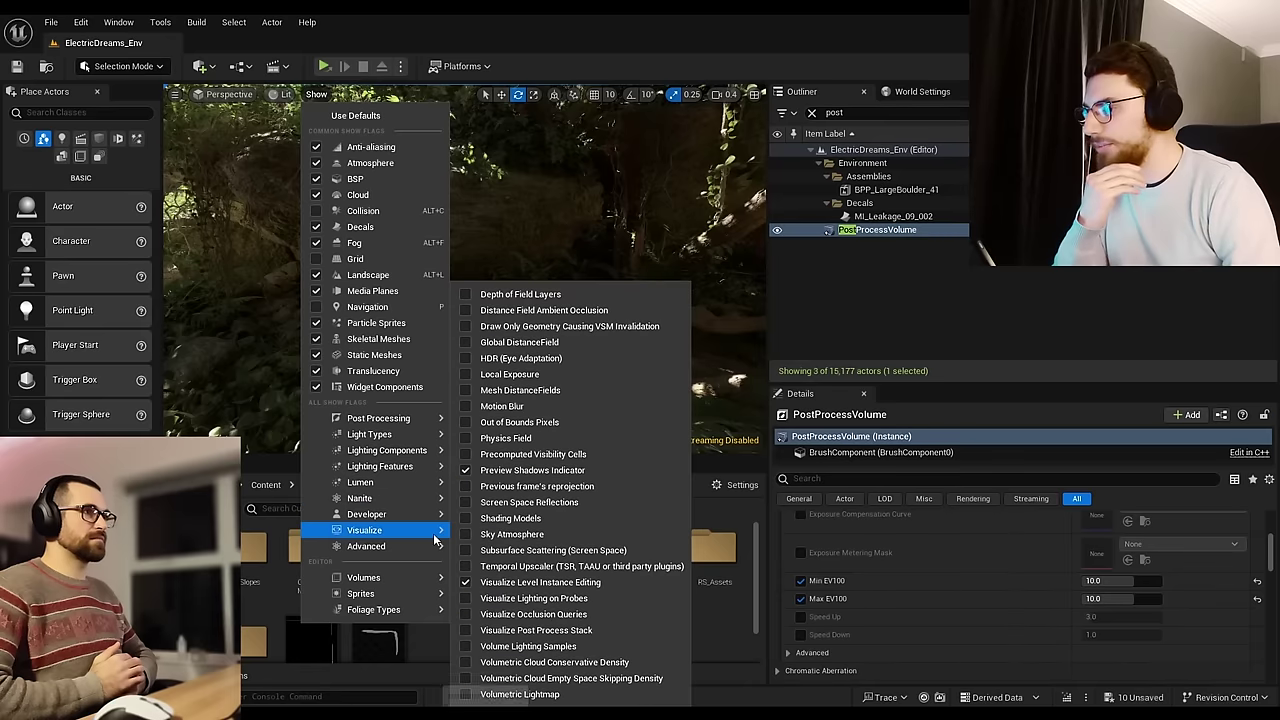
click(465, 358)
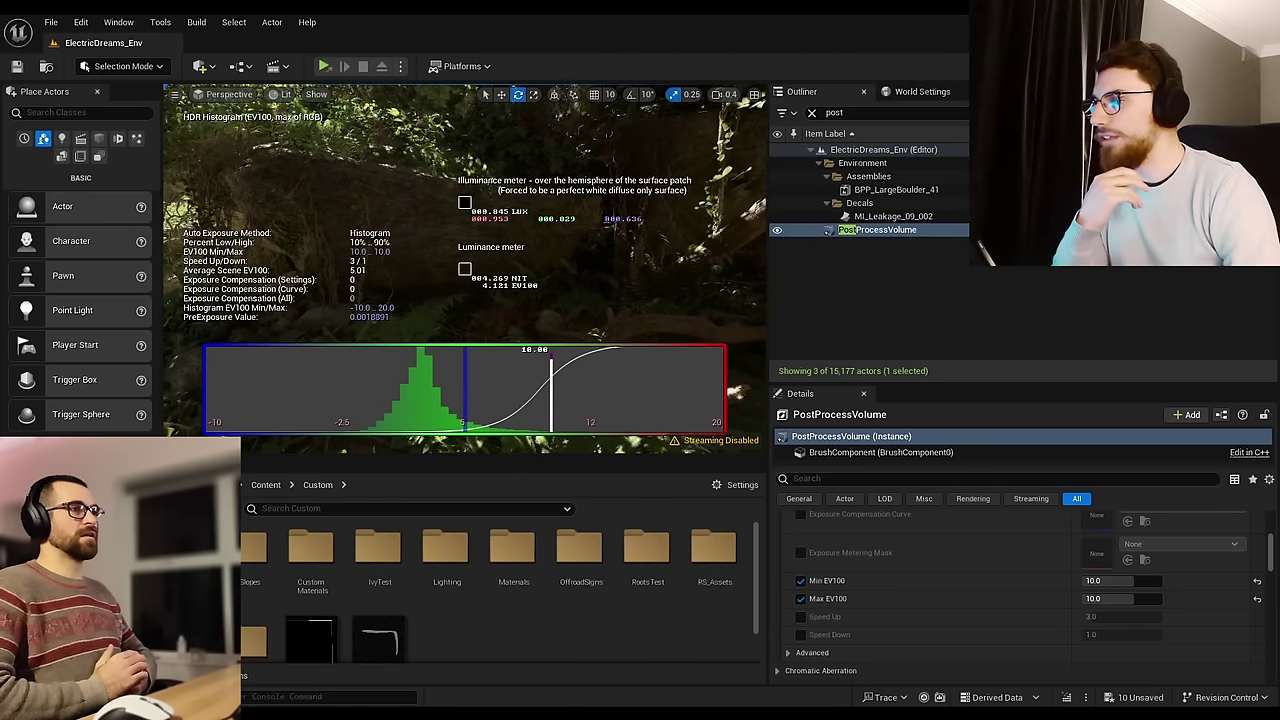
mouse_move(465, 268)
right_down()
mouse_move(290, 282)
mouse_move(328, 304)
mouse_move(352, 362)
right_up()
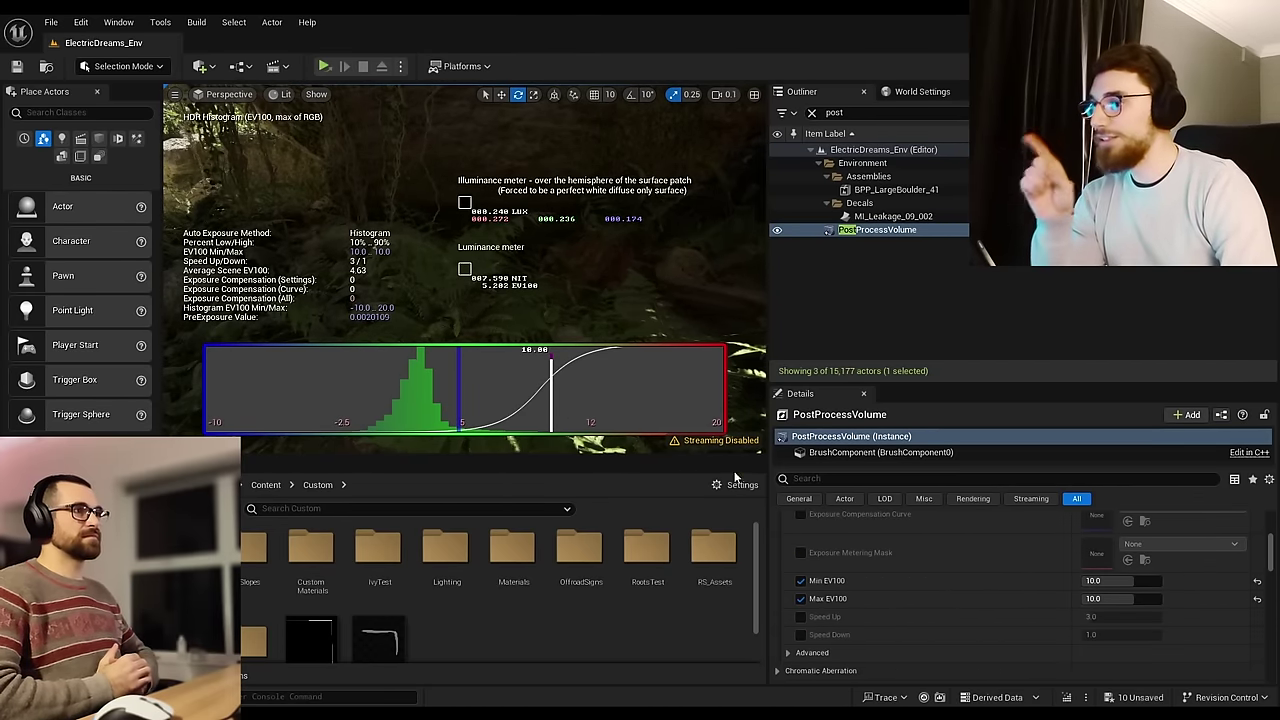
Step: Expand the post process volume's Film settings, try a Toe of 0.0 on the shaded ferns, and set it back to 0.3
scroll(946, 585, down, 8)
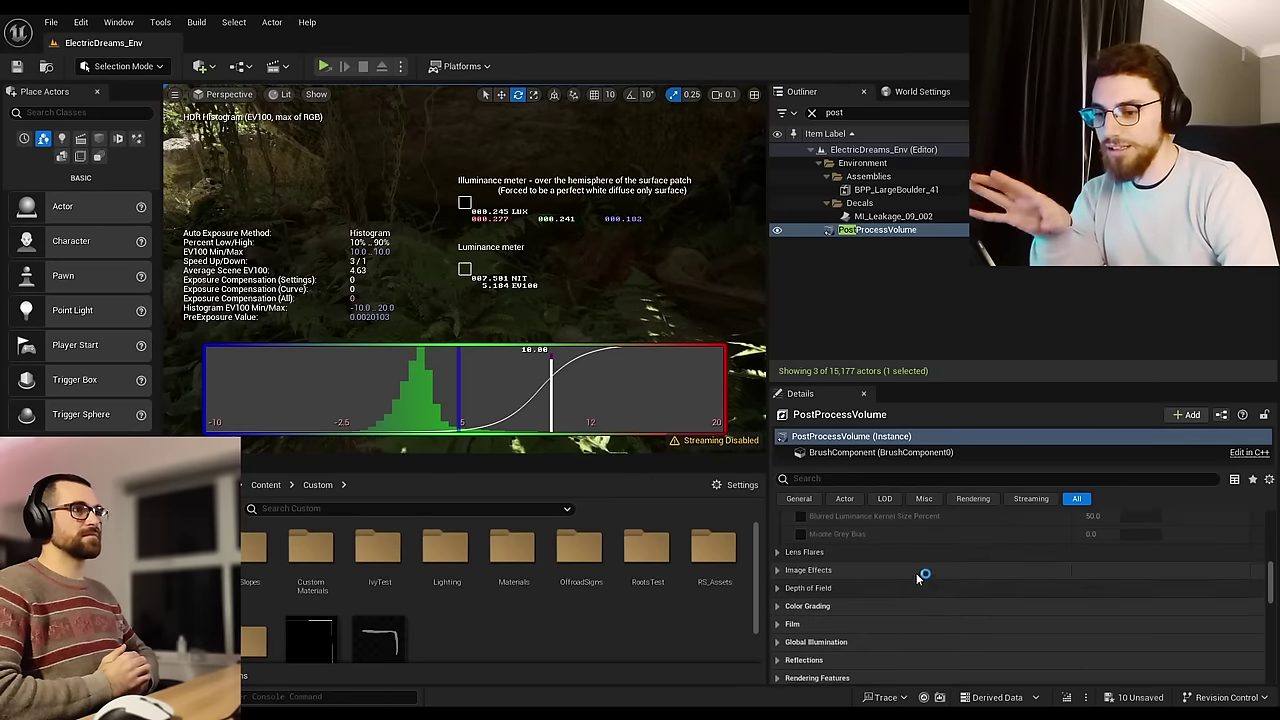
click(798, 540)
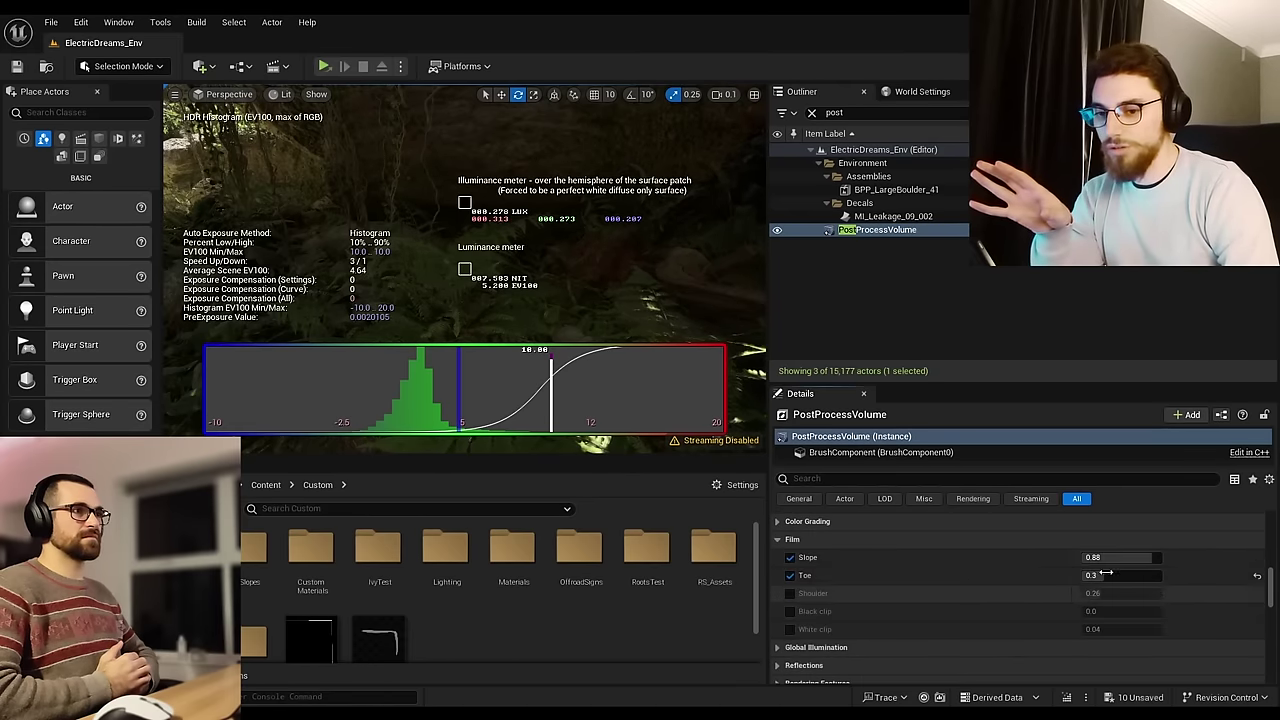
drag(1104, 575, 1081, 575)
right_drag(475, 276, 496, 310)
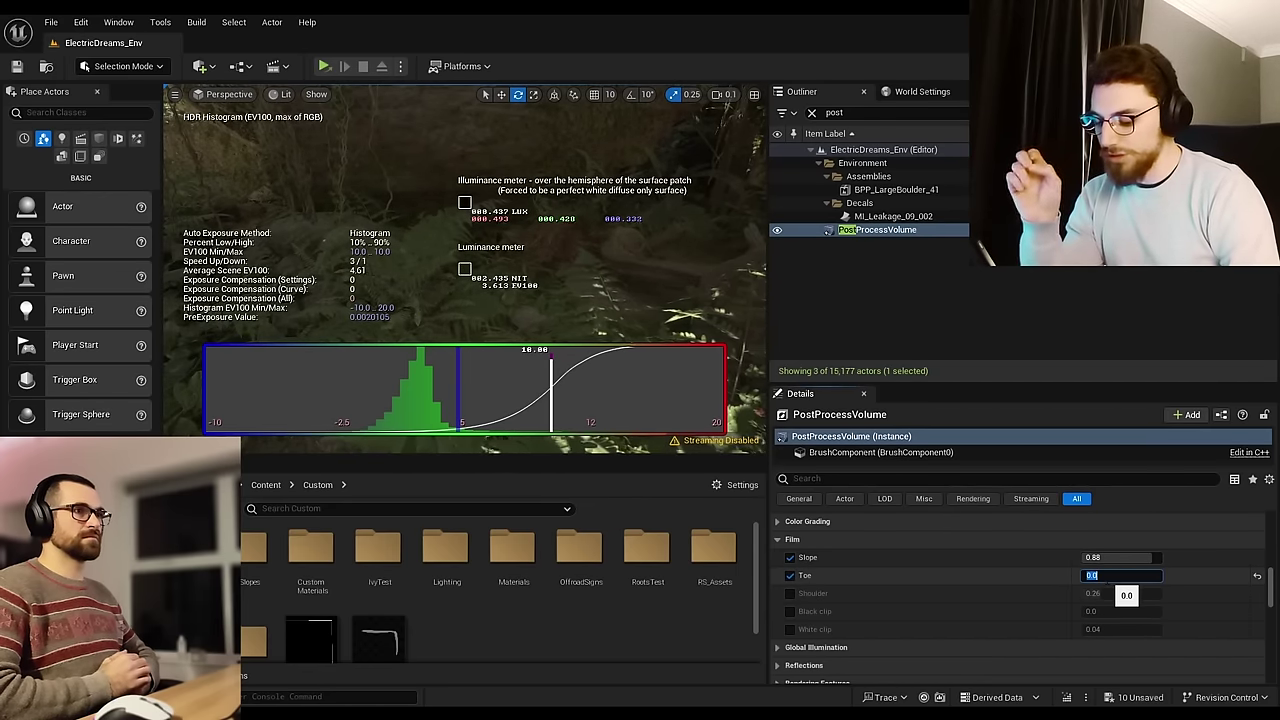
key(BackSpace)
text(0.3)
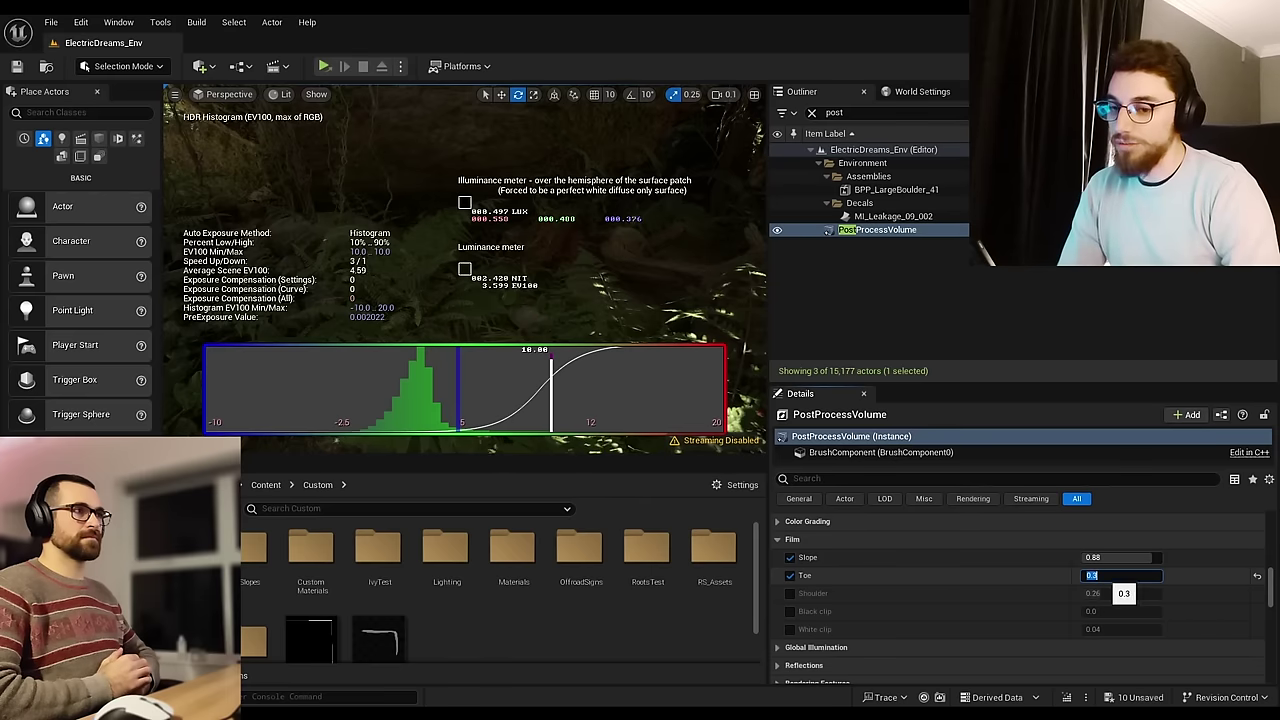
key(Return)
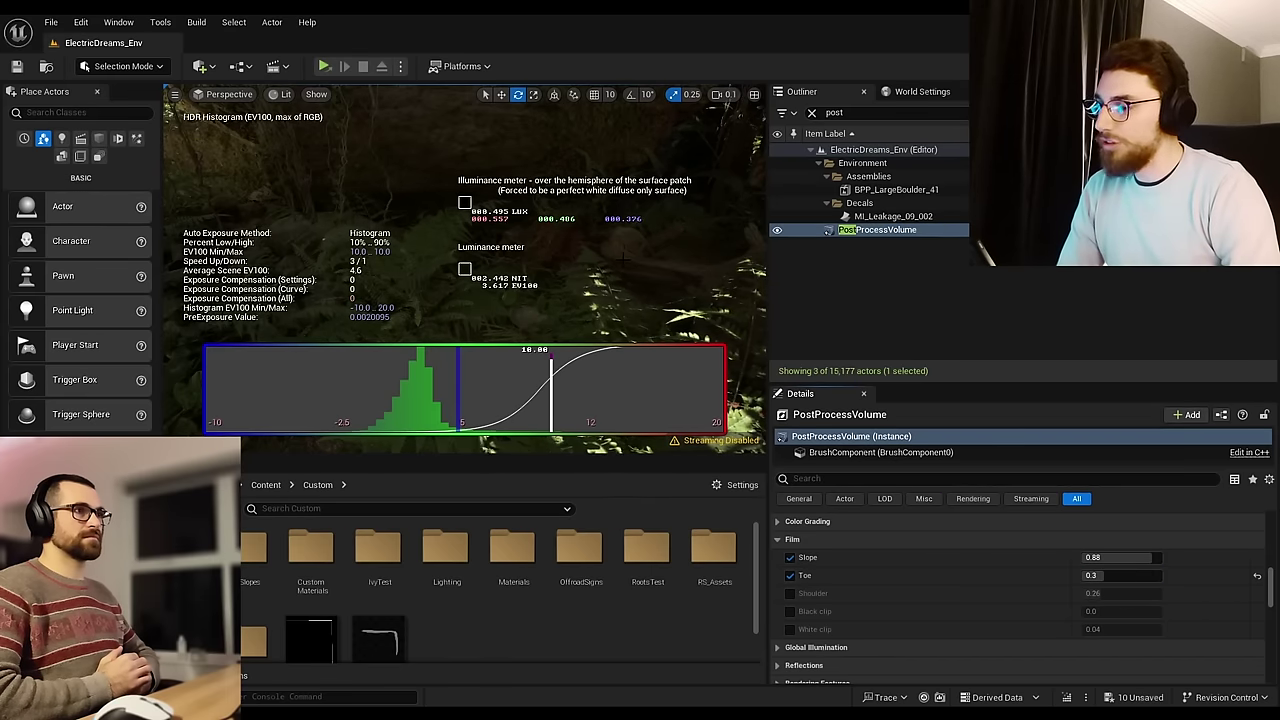
Step: Try a Film Toe of 0.0 once more to compare the shadows, and undo the change
click(1120, 575)
text(0.076)
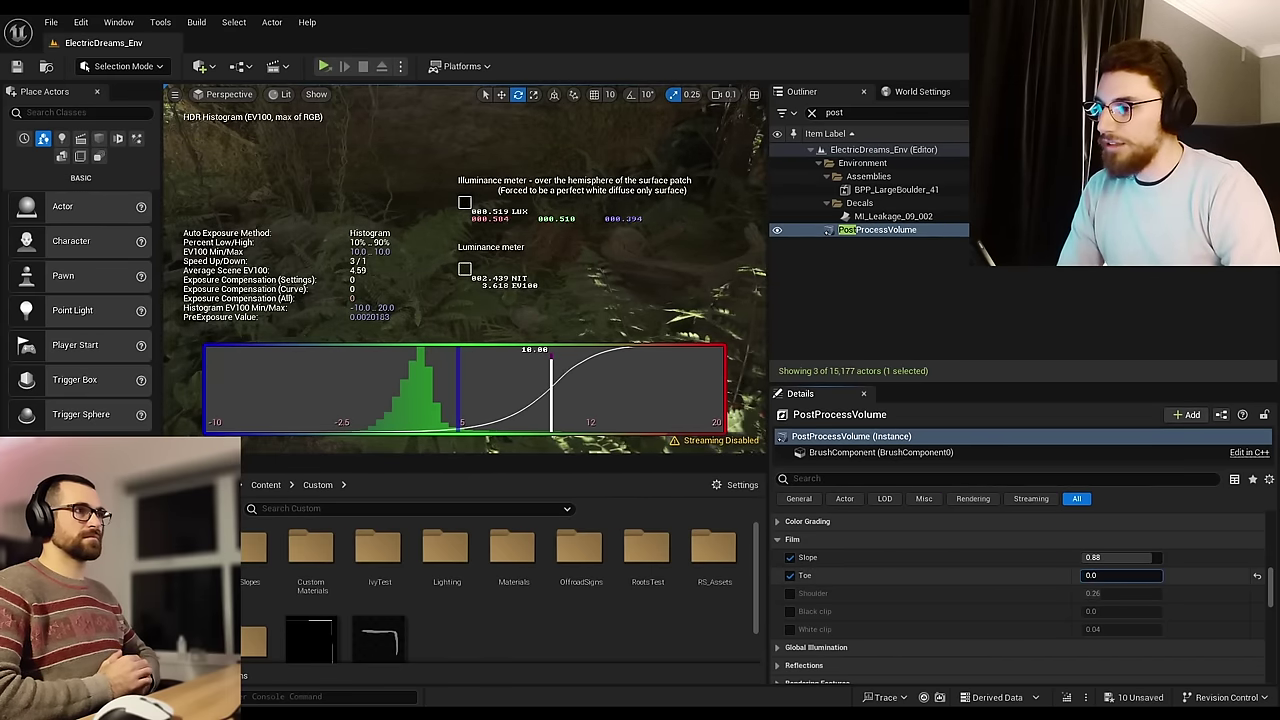
key(Return)
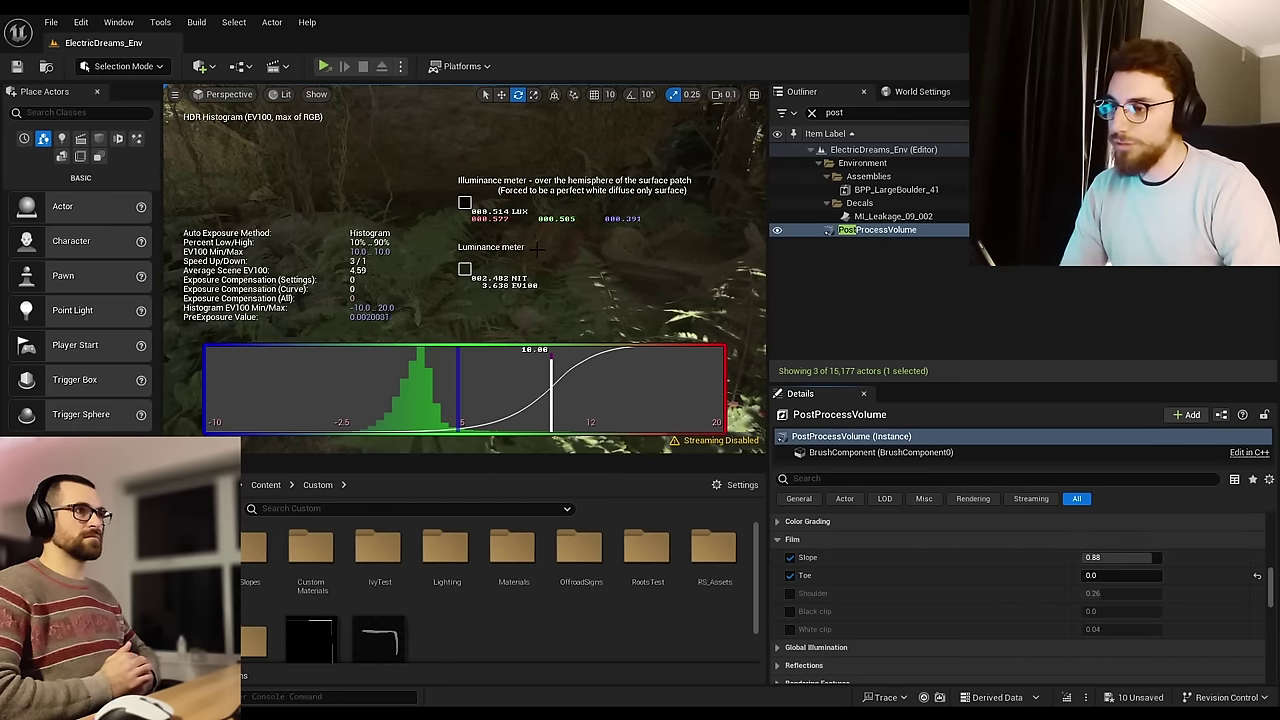
key(ctrl+z)
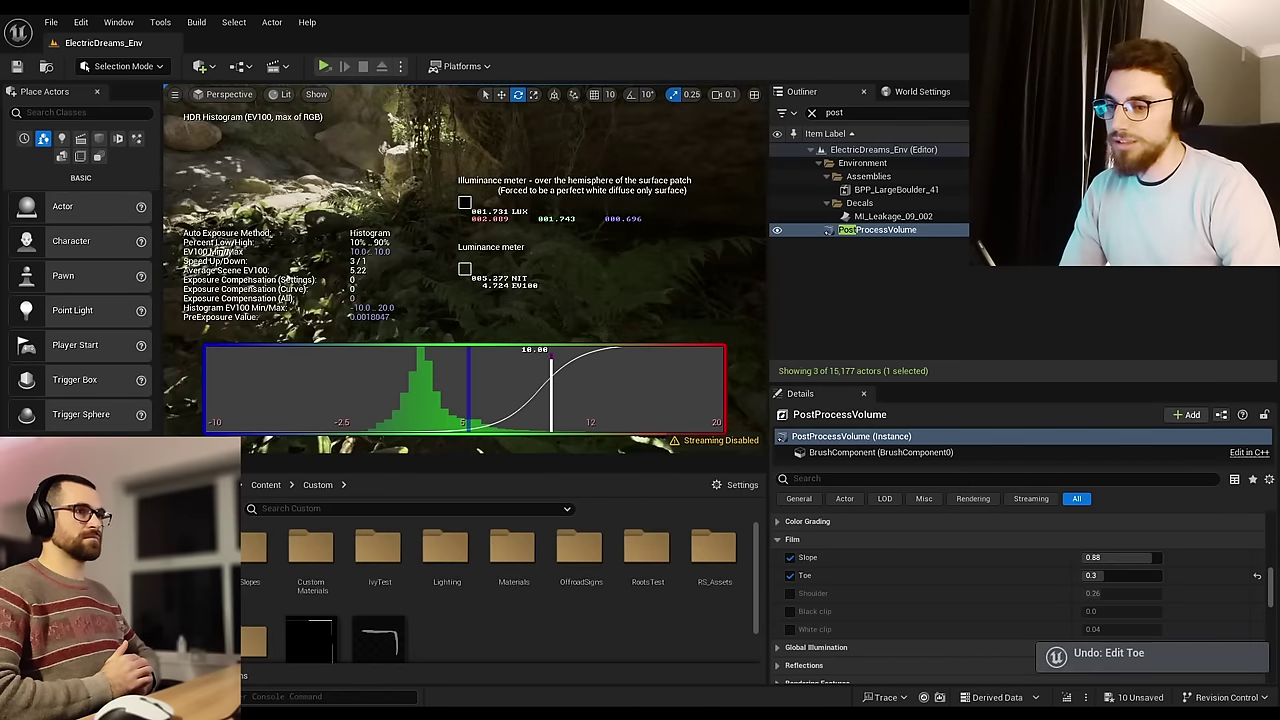
Step: Look over the shaded boulder area and reset the viewport's show flags to their defaults
right_drag(465, 260, 540, 269)
scroll(500, 230, up, 1)
scroll(462, 248, up, 1)
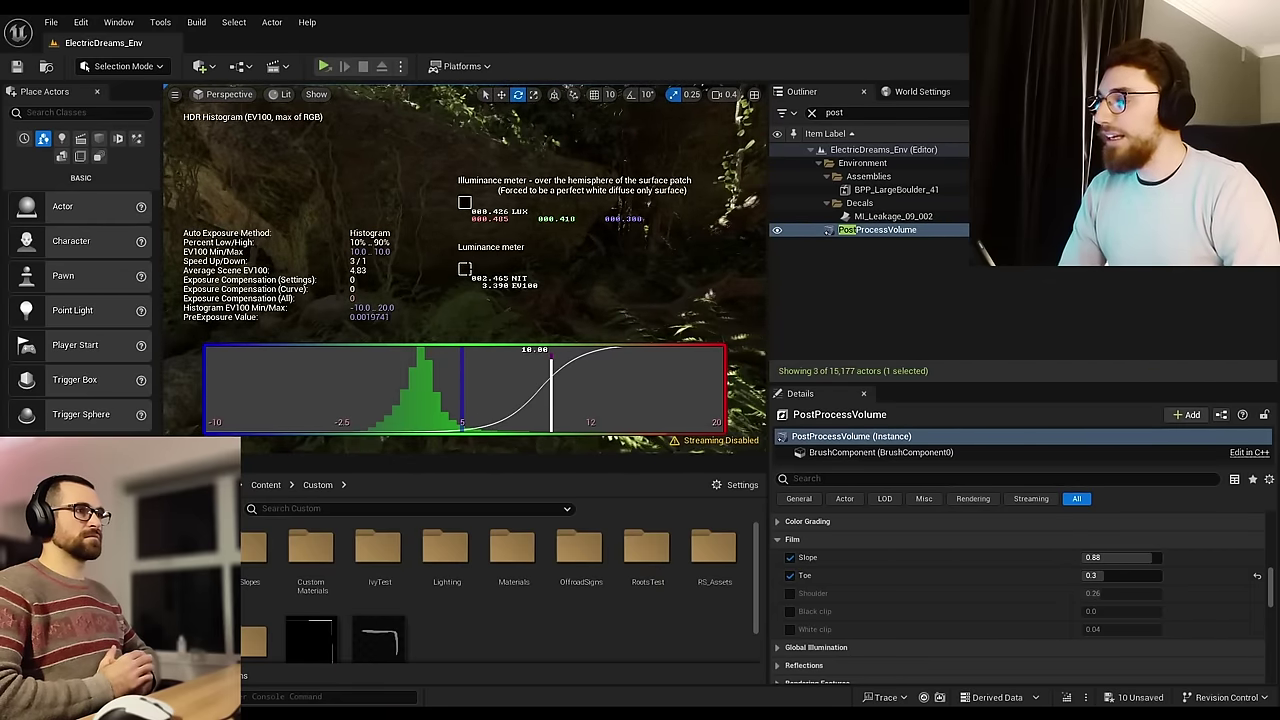
click(330, 97)
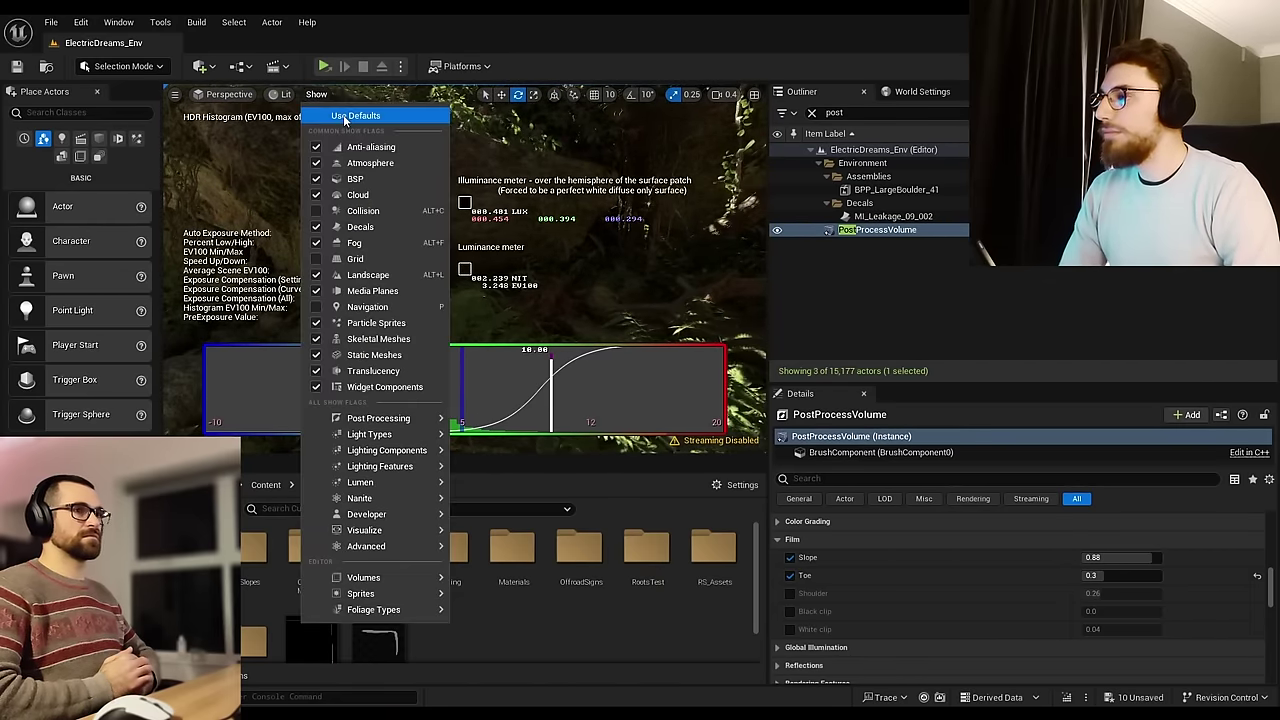
click(357, 116)
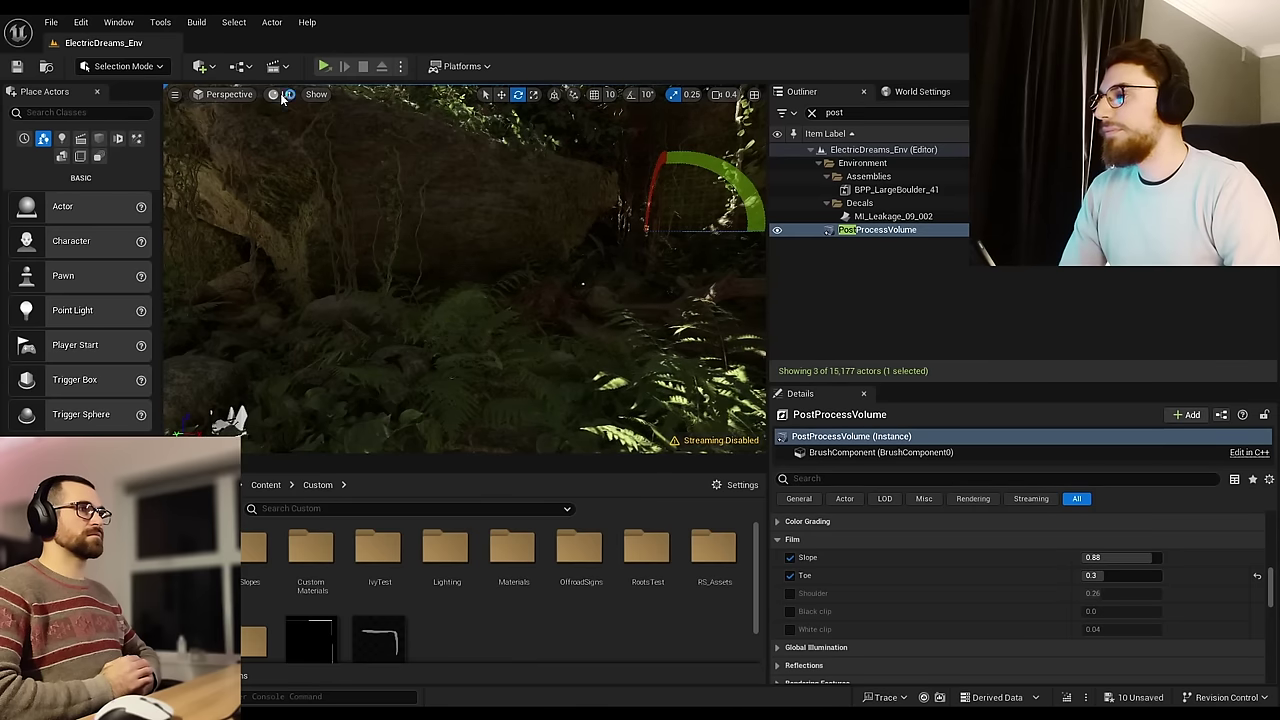
Step: Switch the viewport to Unlit to check the base colours of the boulder and ferns, and return to Lit
click(284, 95)
click(318, 147)
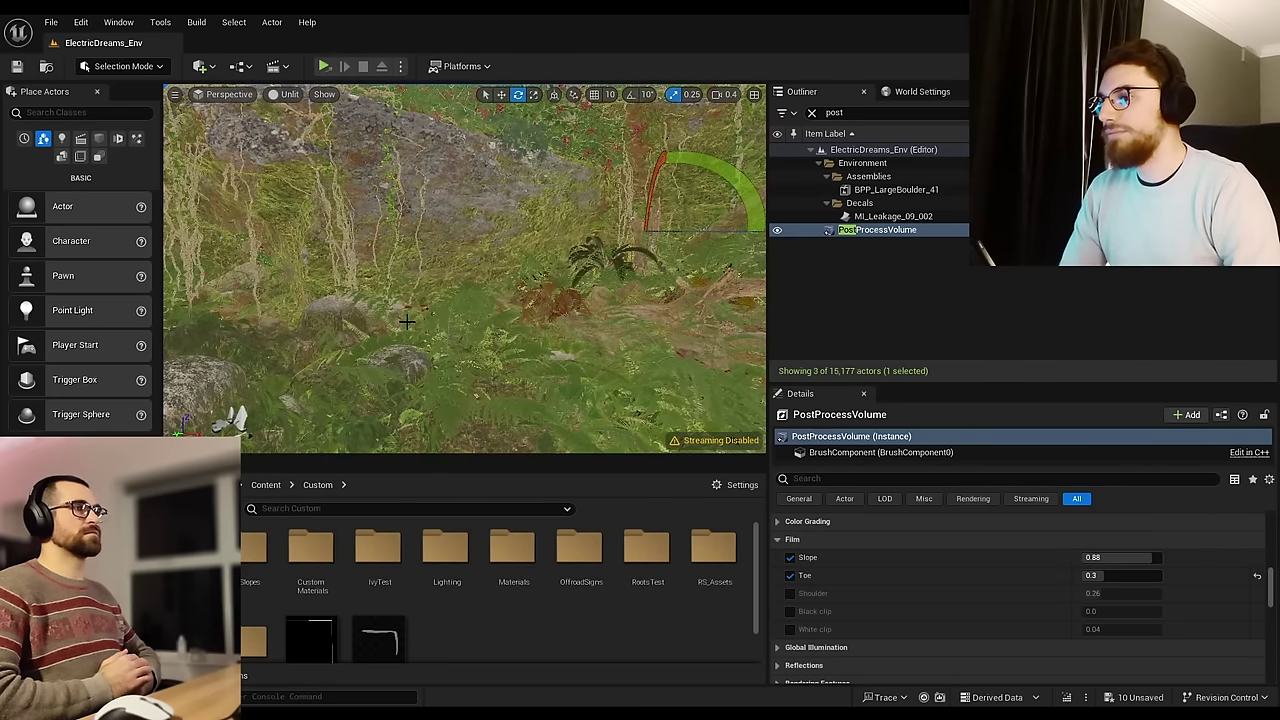
click(290, 95)
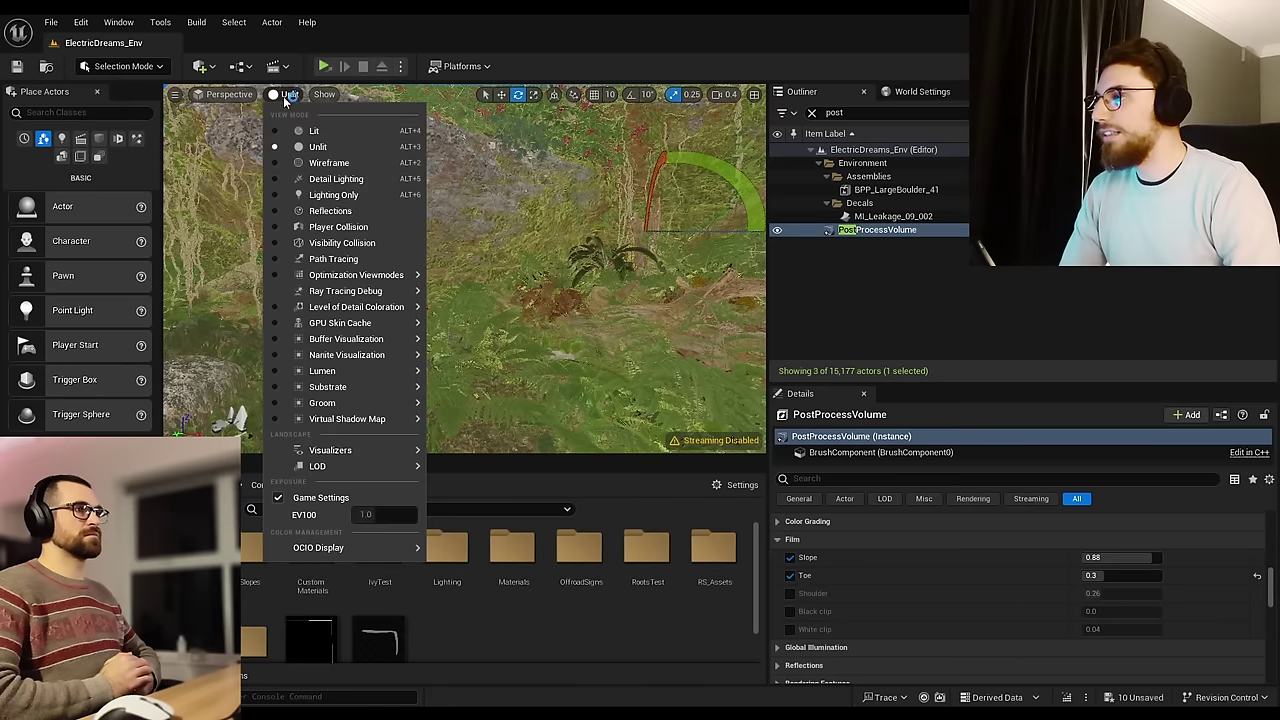
click(311, 130)
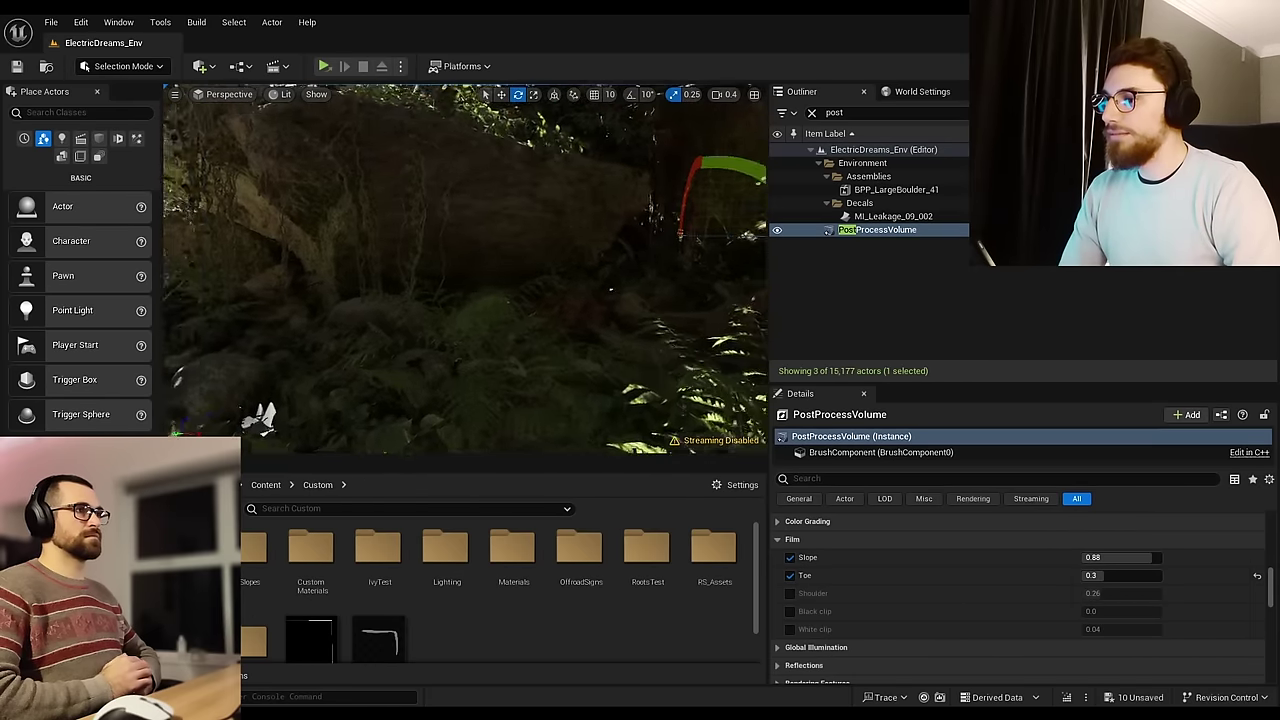
Step: Expand the Rendering Features and Global Illumination settings of the post process volume
scroll(874, 620, down, 3)
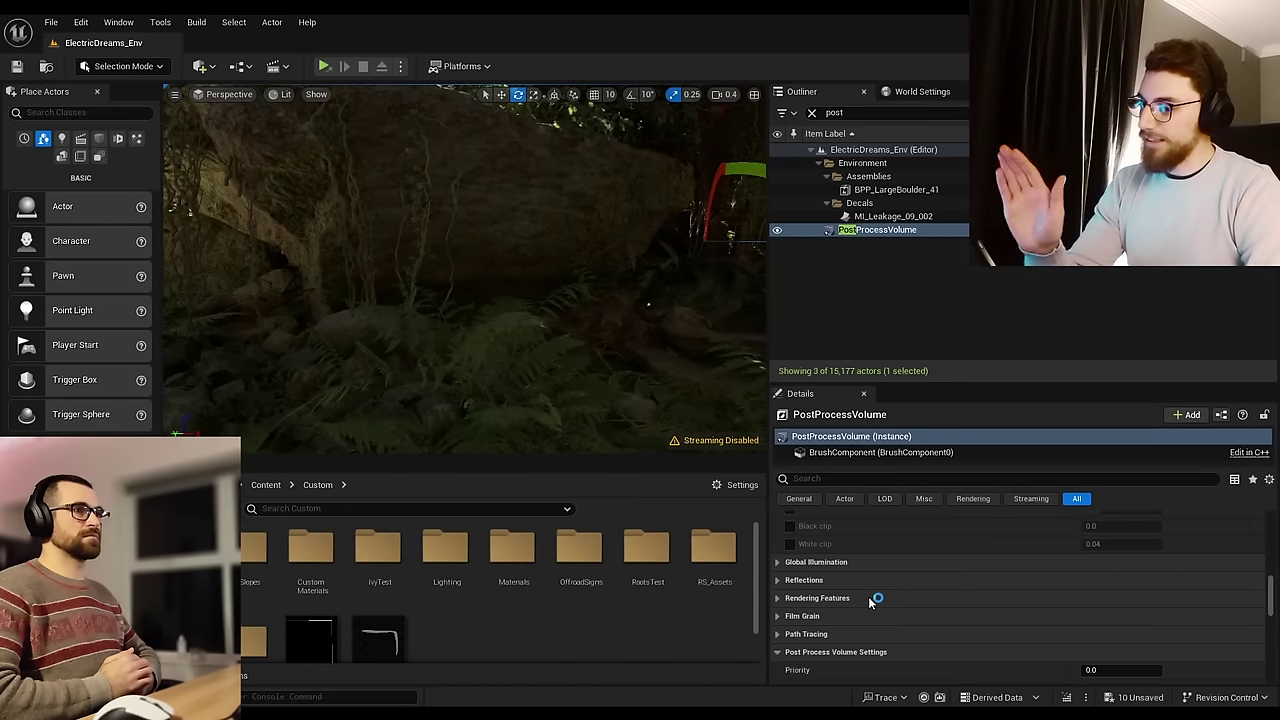
click(846, 555)
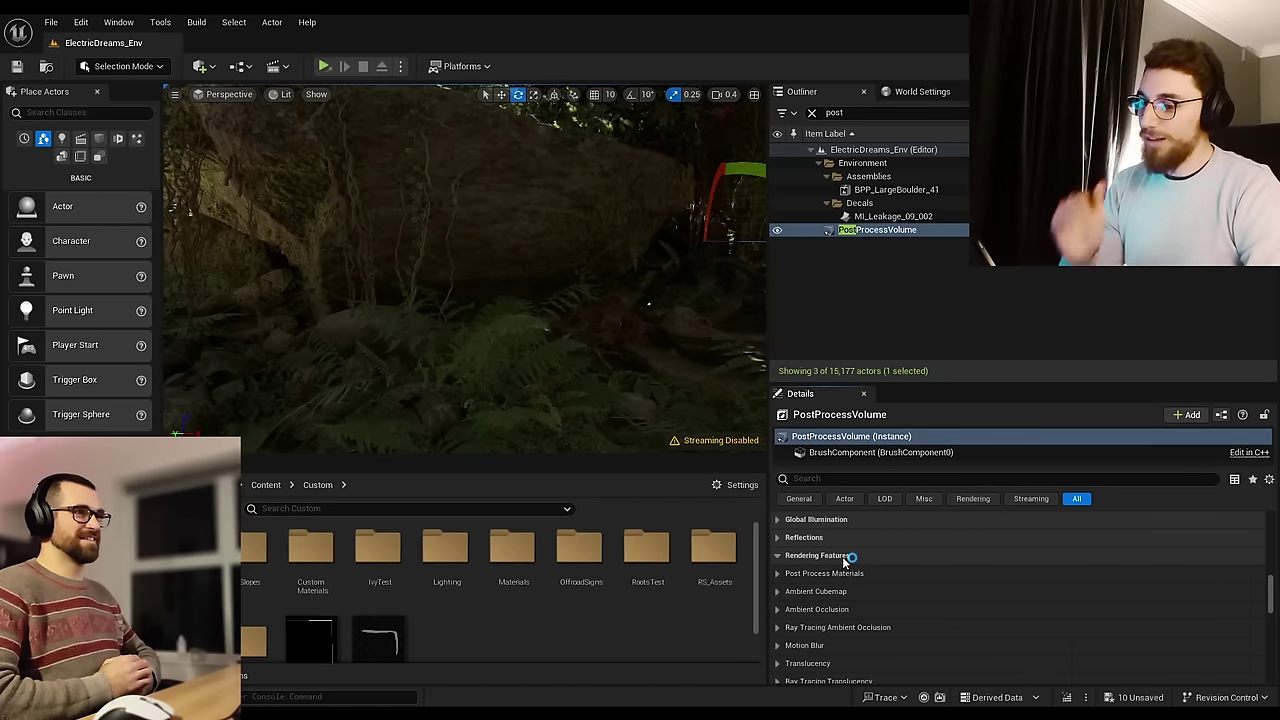
scroll(865, 622, down, 1)
scroll(862, 614, up, 1)
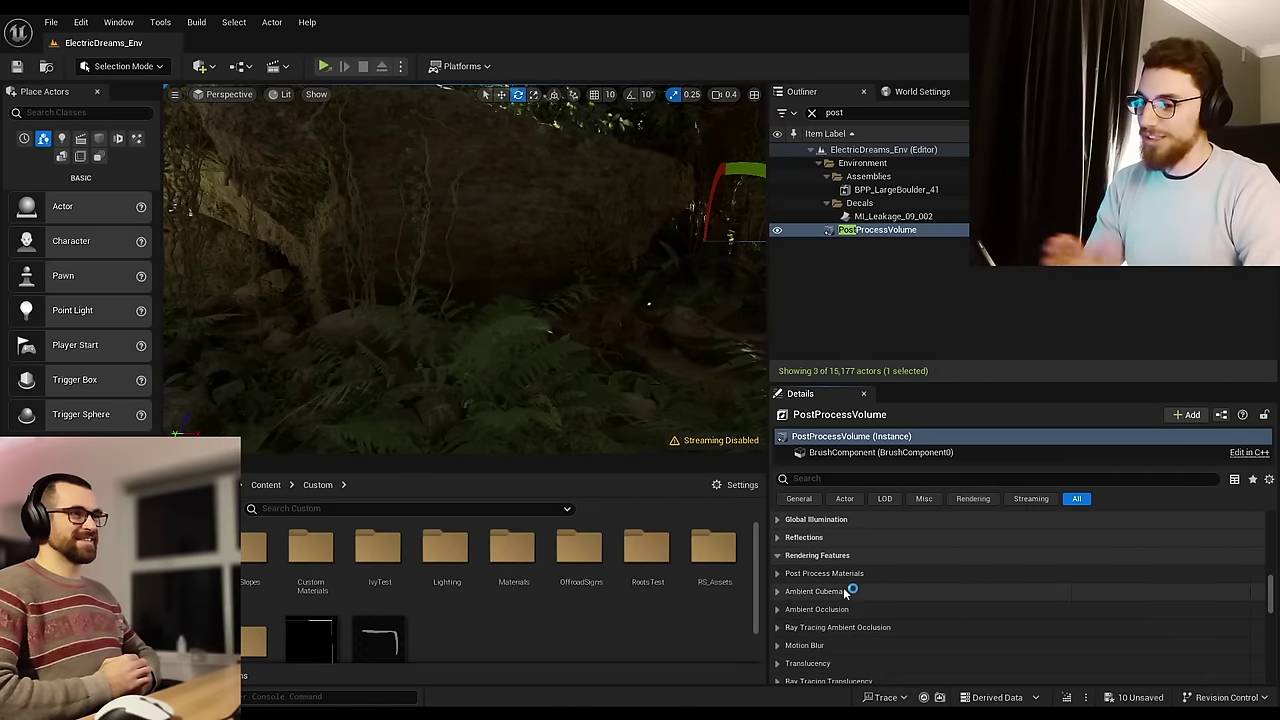
scroll(850, 594, up, 1)
click(806, 540)
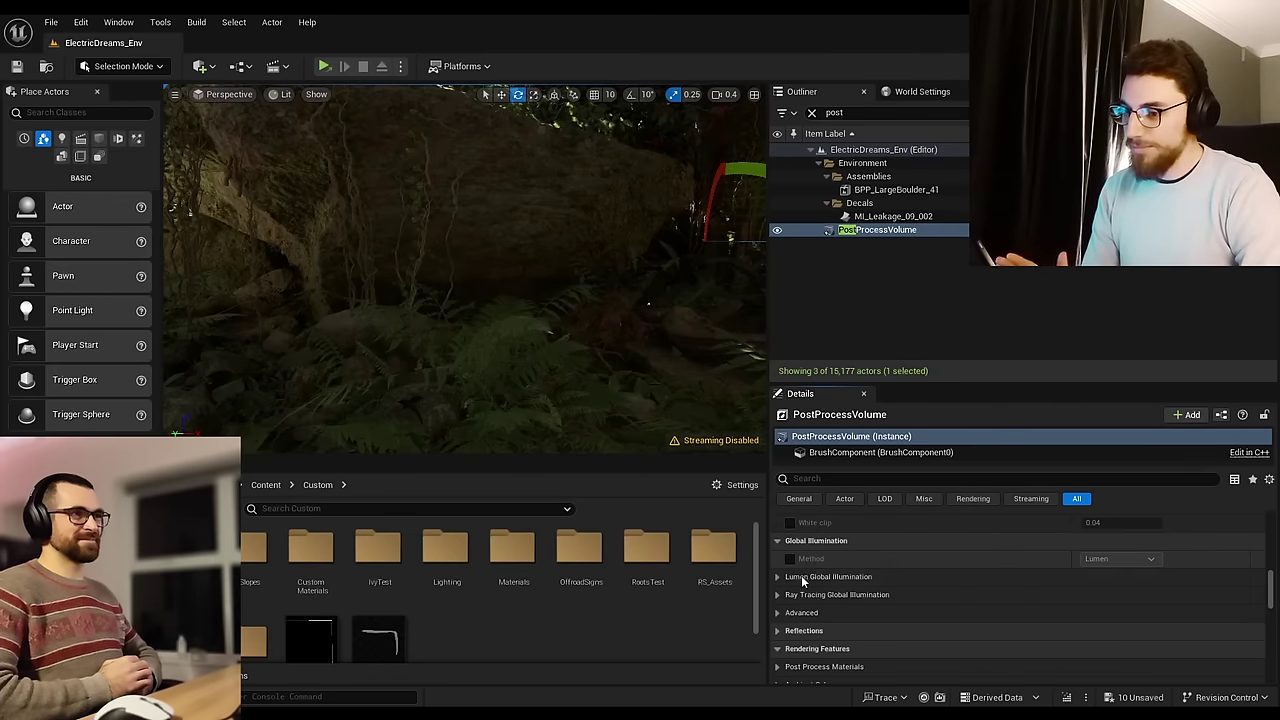
Step: Examine the surrounding vegetation, trees and boulders in Unlit mode and switch back to Lit
click(280, 94)
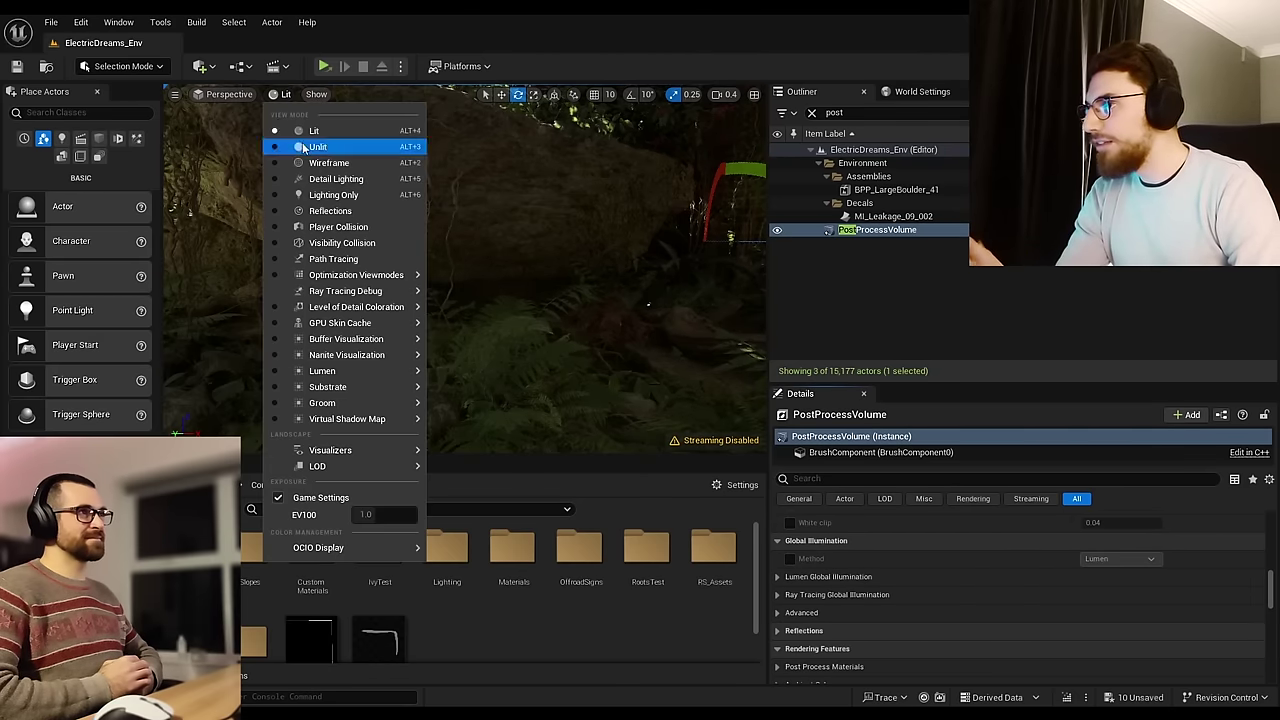
click(322, 146)
right_drag(538, 294, 250, 285)
right_drag(724, 273, 724, 273)
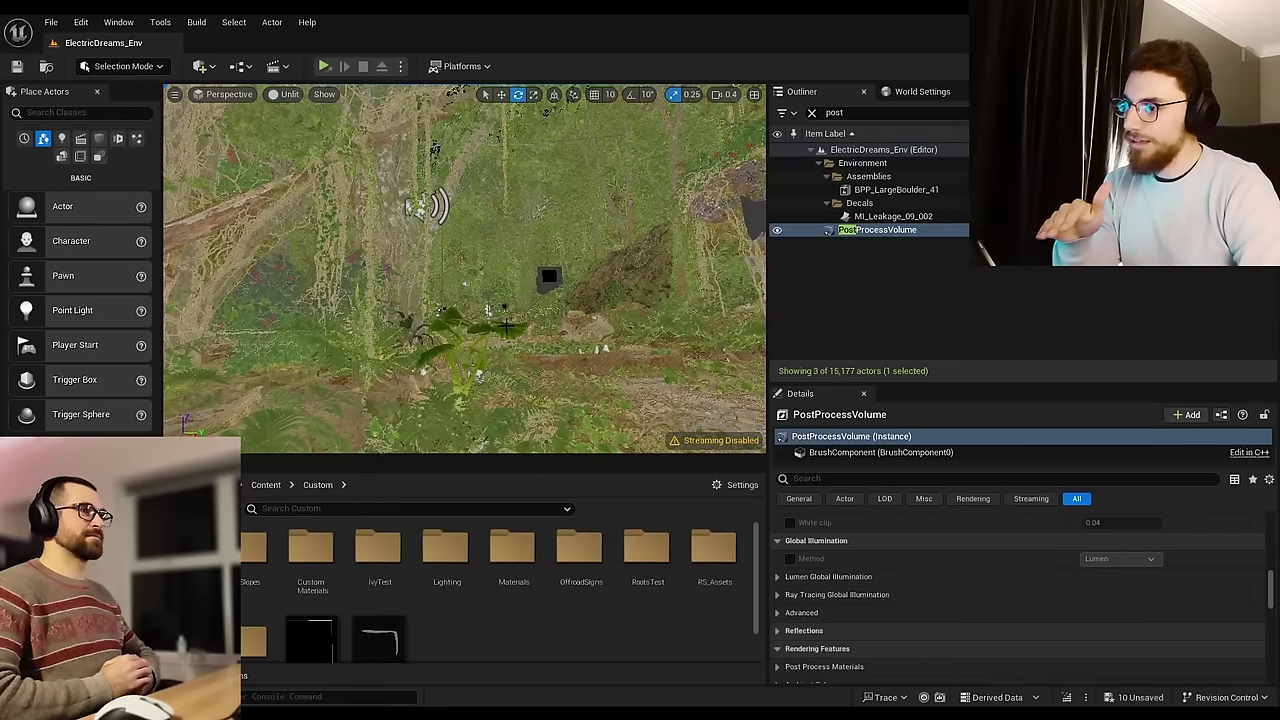
right_drag(648, 262, 648, 262)
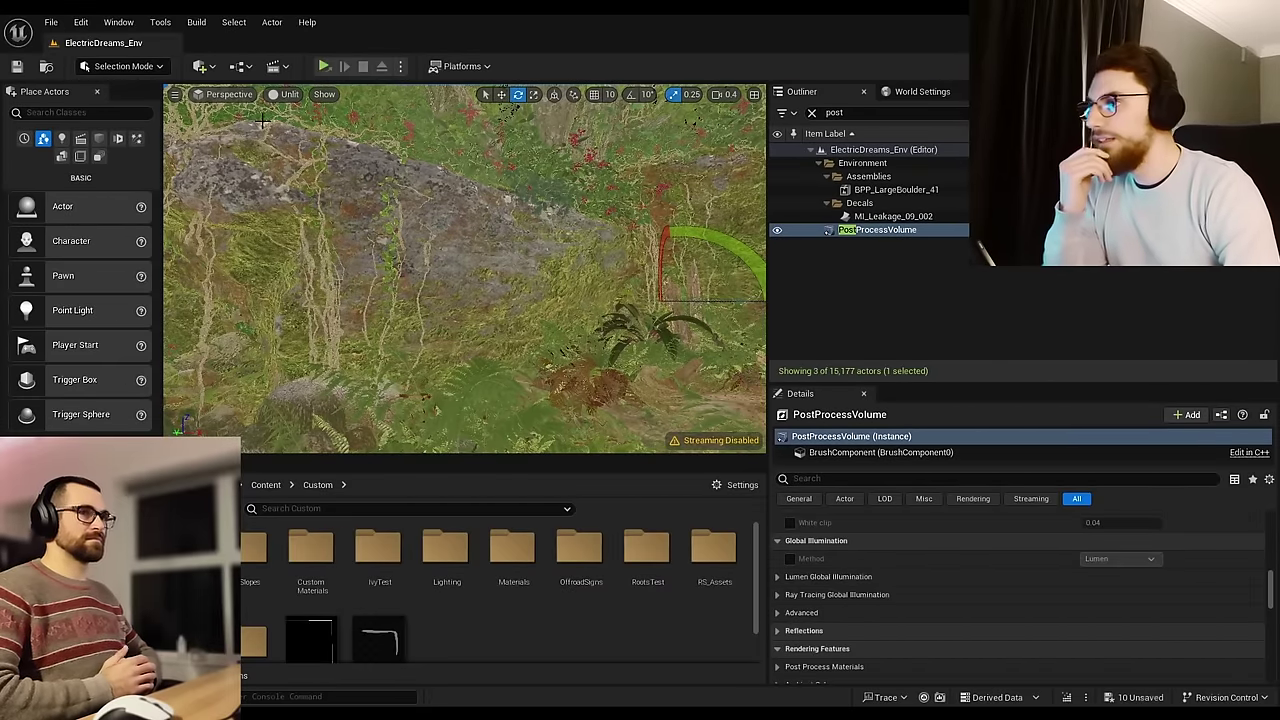
click(281, 94)
click(289, 131)
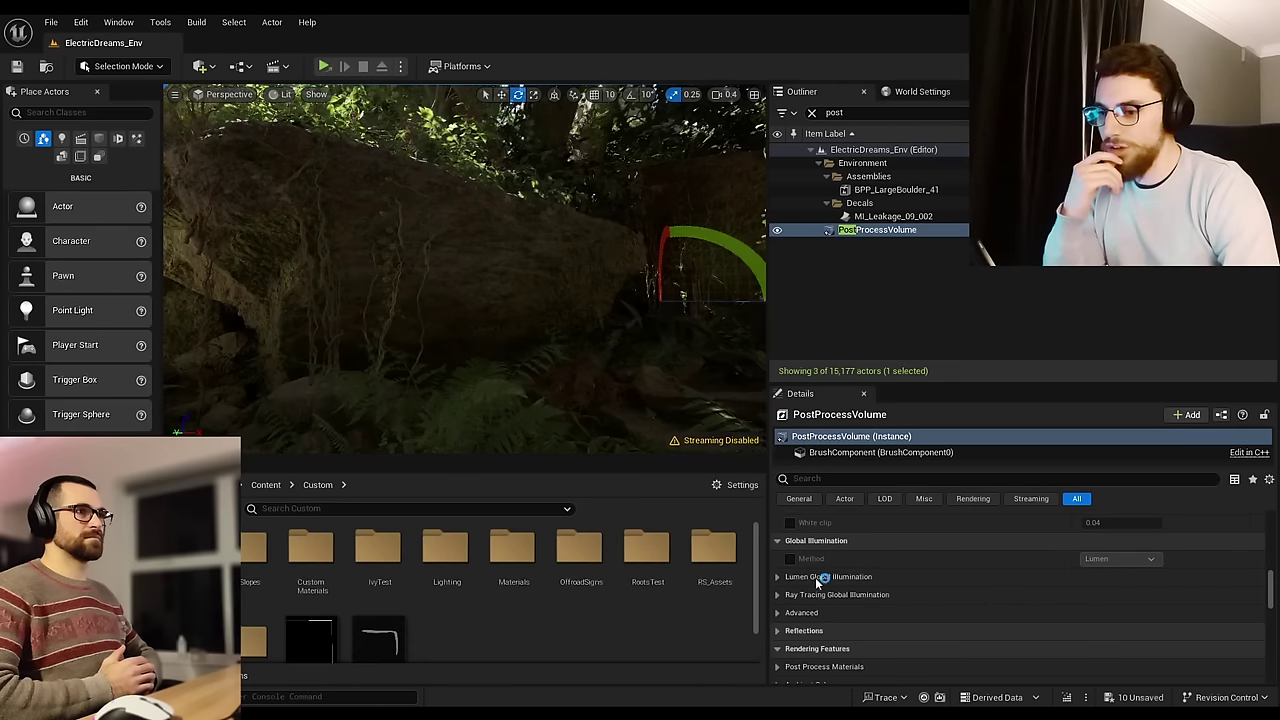
Step: Expand the advanced Lumen Global Illumination settings, enable Diffuse Color Boost and set it to 2.0
click(778, 578)
scroll(810, 608, down, 2)
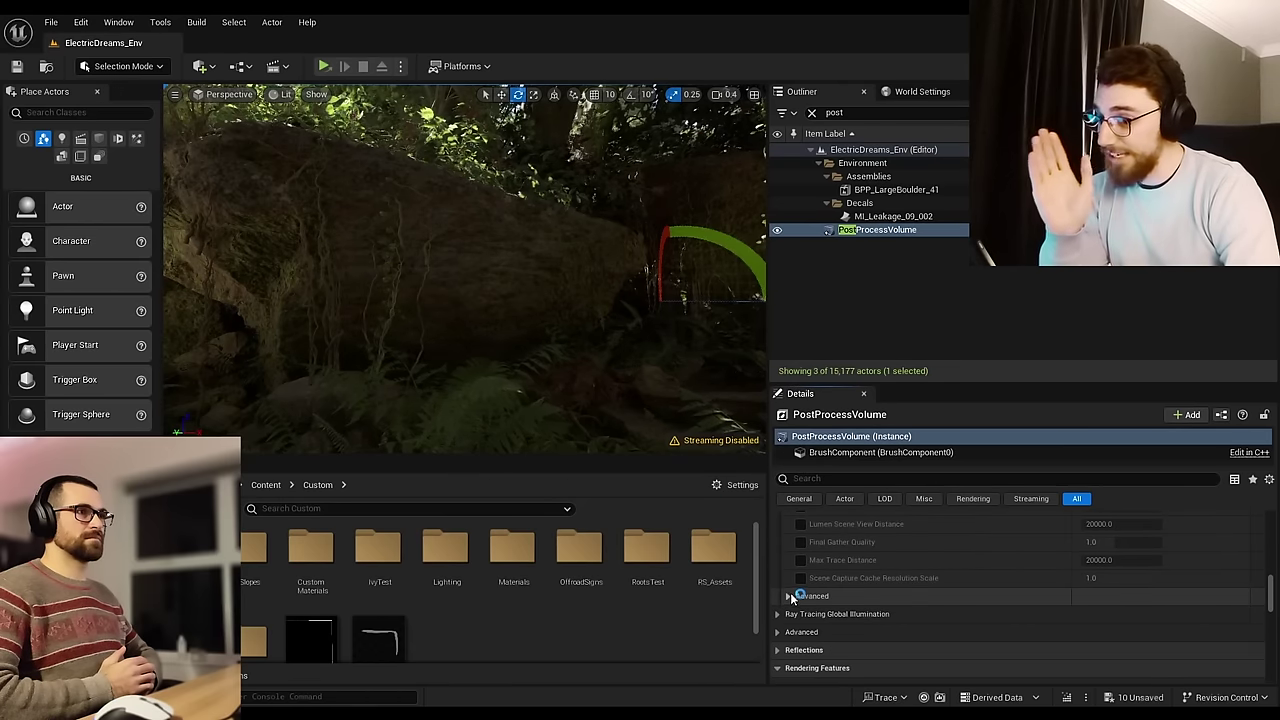
click(790, 597)
scroll(815, 596, down, 2)
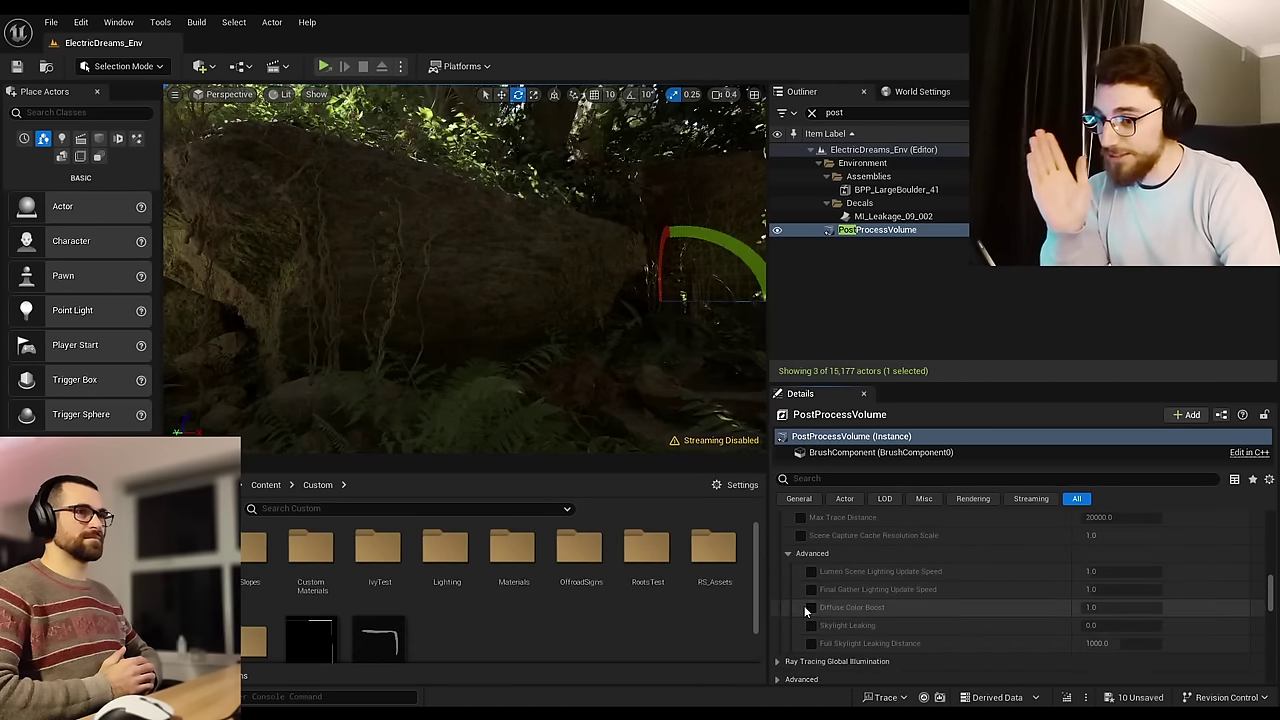
click(813, 608)
click(1090, 607)
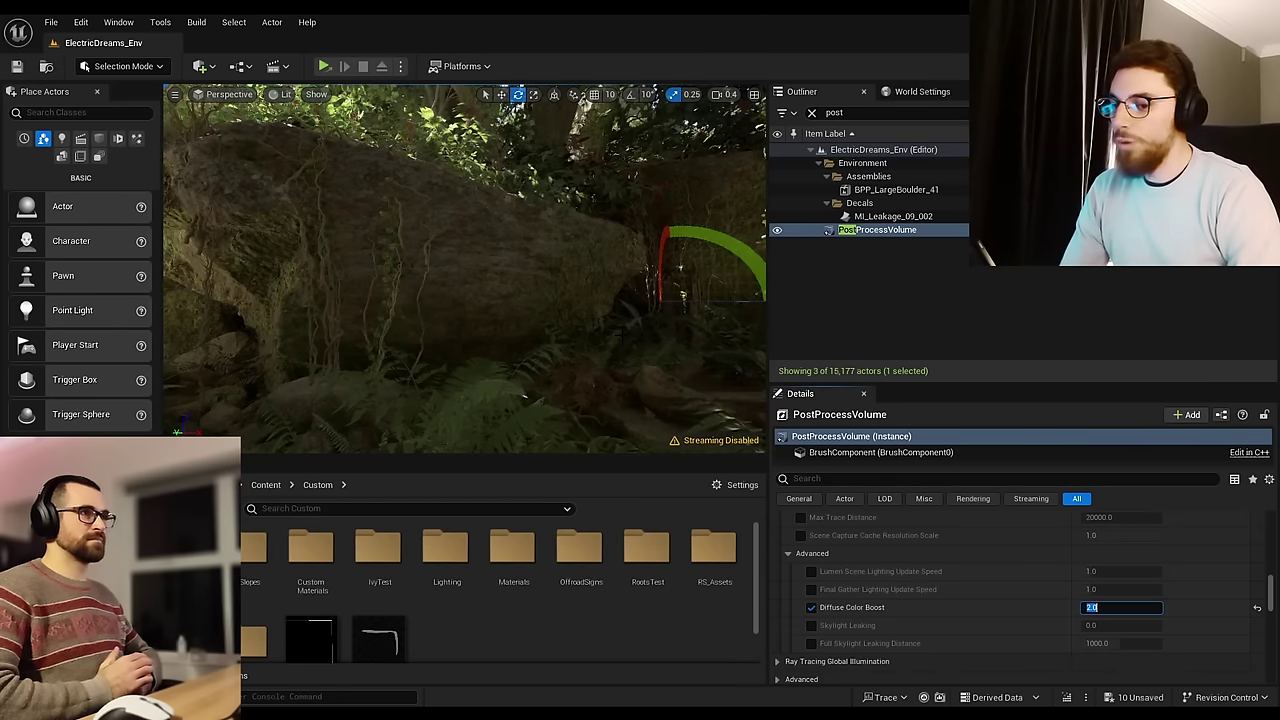
Step: Switch the viewport to the Lumen Scene visualization to inspect the boulder's indirect lighting
click(279, 94)
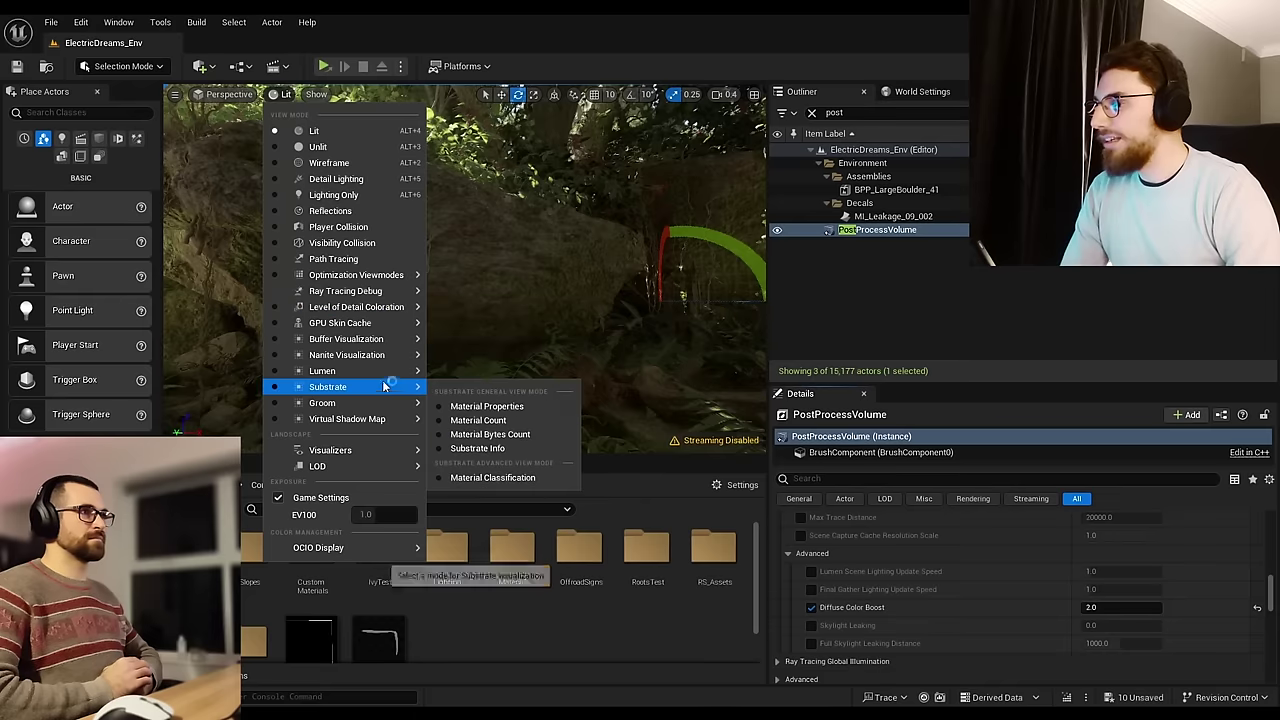
mouse_move(339, 356)
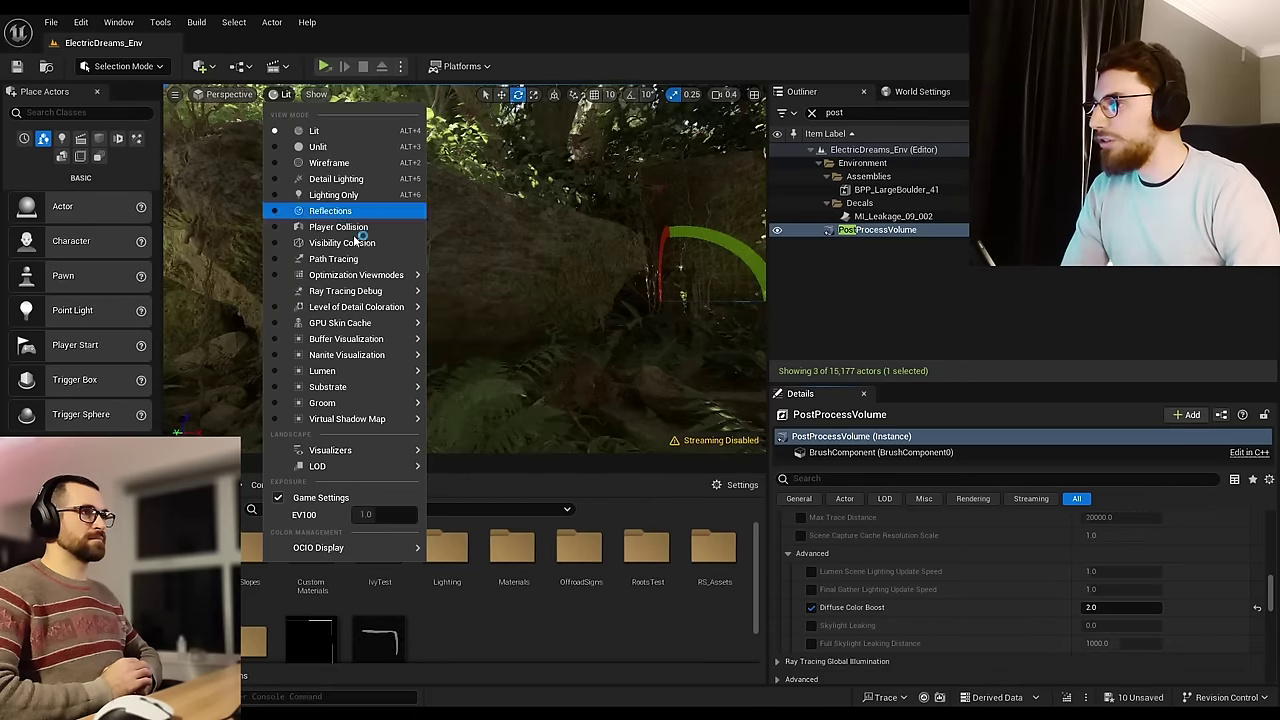
mouse_move(430, 372)
click(470, 412)
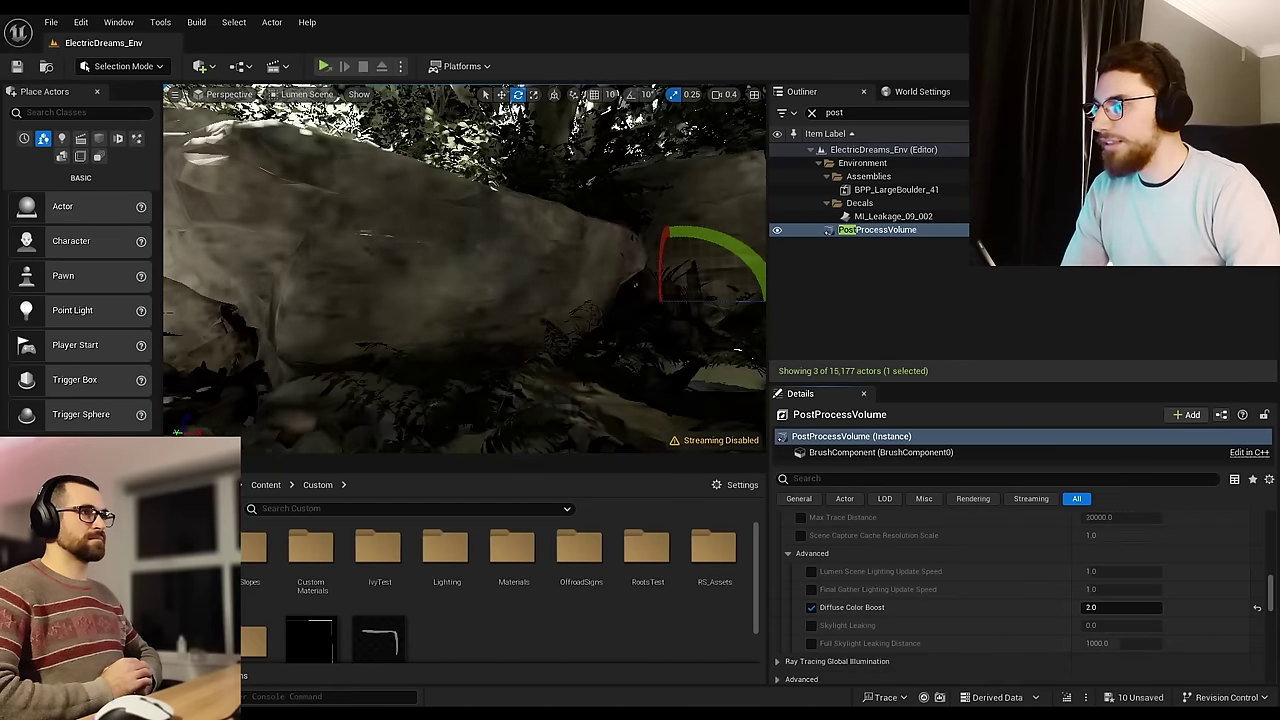
Step: Compare Diffuse Color Boost values of 1 and 2 in the Lumen Scene view, ending on 1
click(1124, 619)
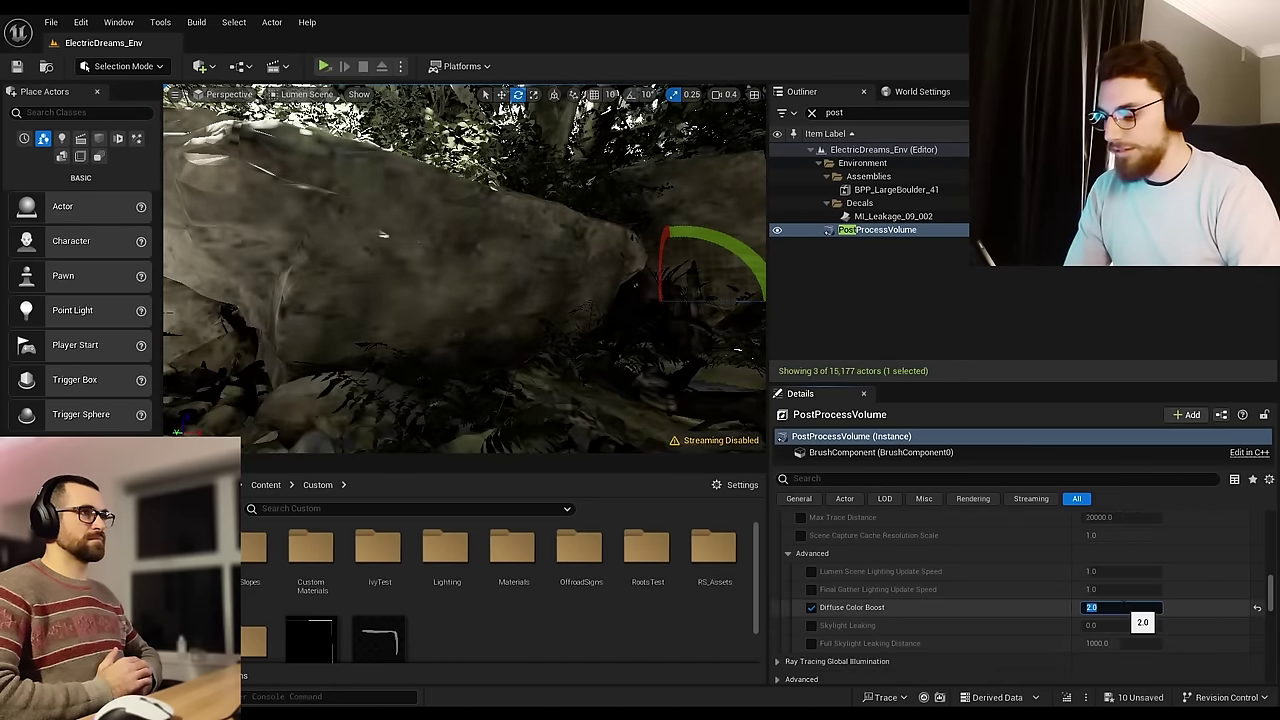
text(1)
key(Return)
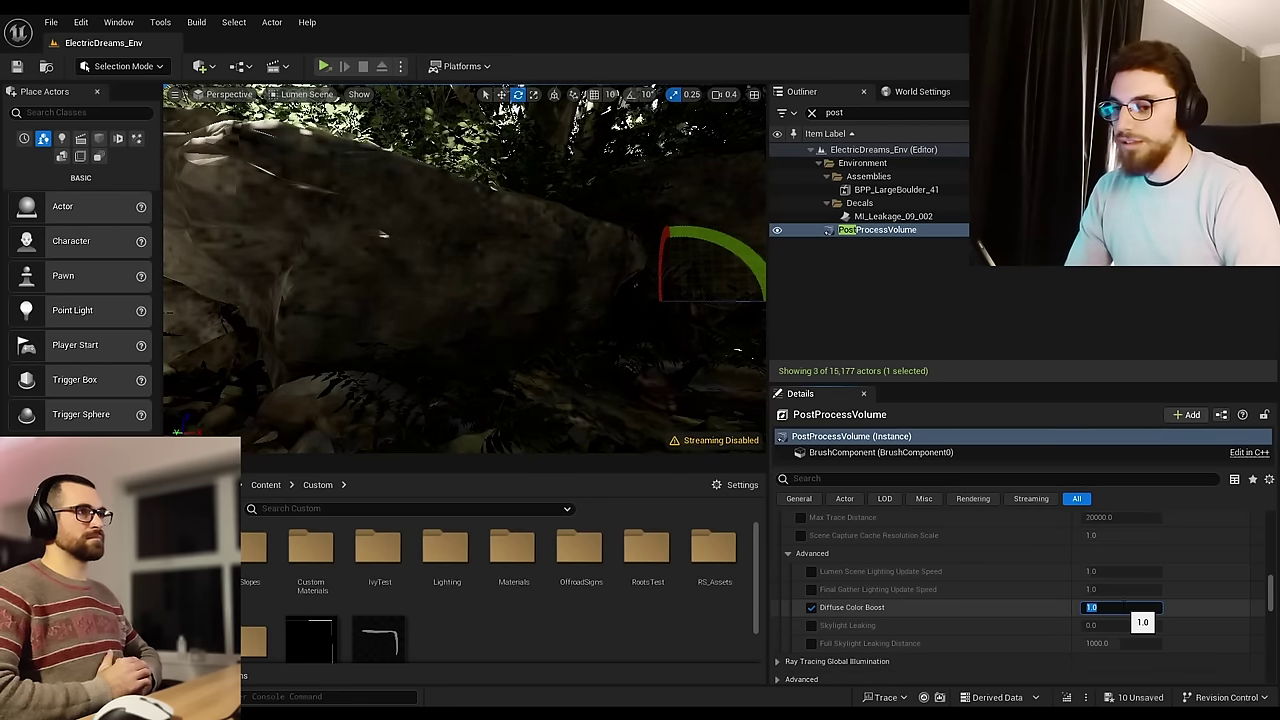
text(2)
key(Return)
text(1)
key(Return)
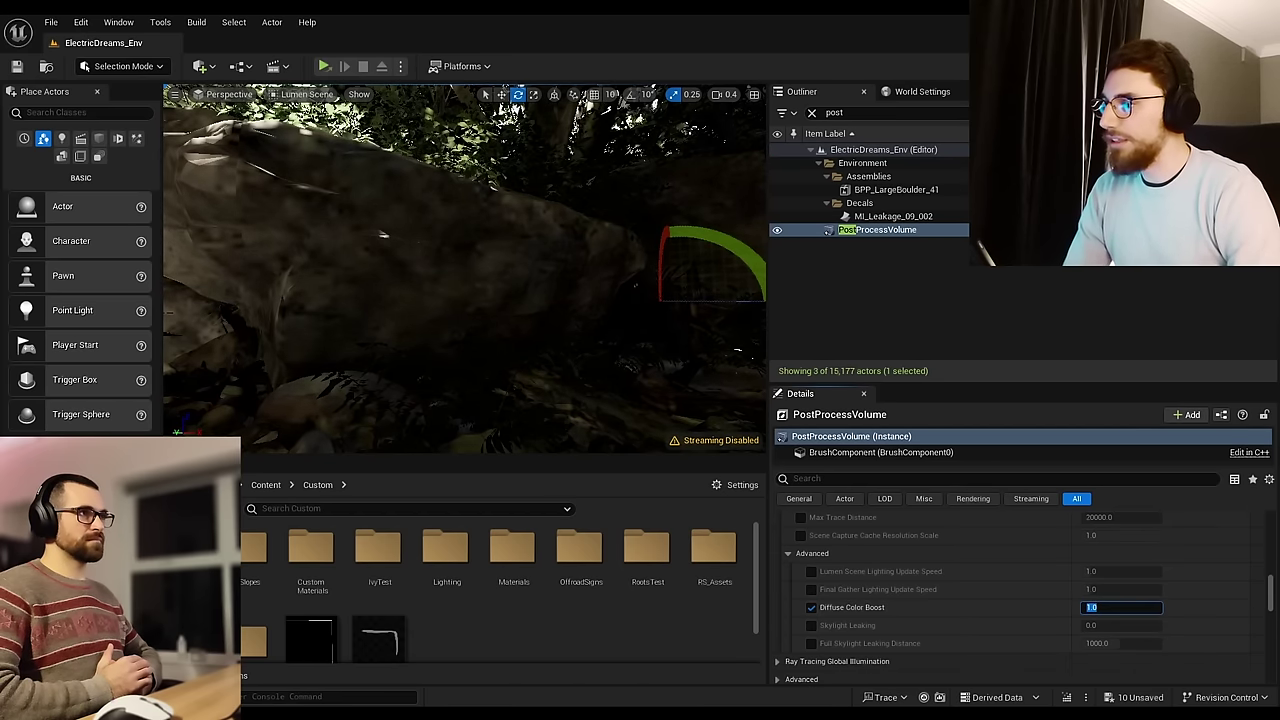
Step: Compare Diffuse Color Boost values of 2 and 1 on the shaded rocks and boulder in the Lumen Scene view
right_drag(465, 268, 312, 264)
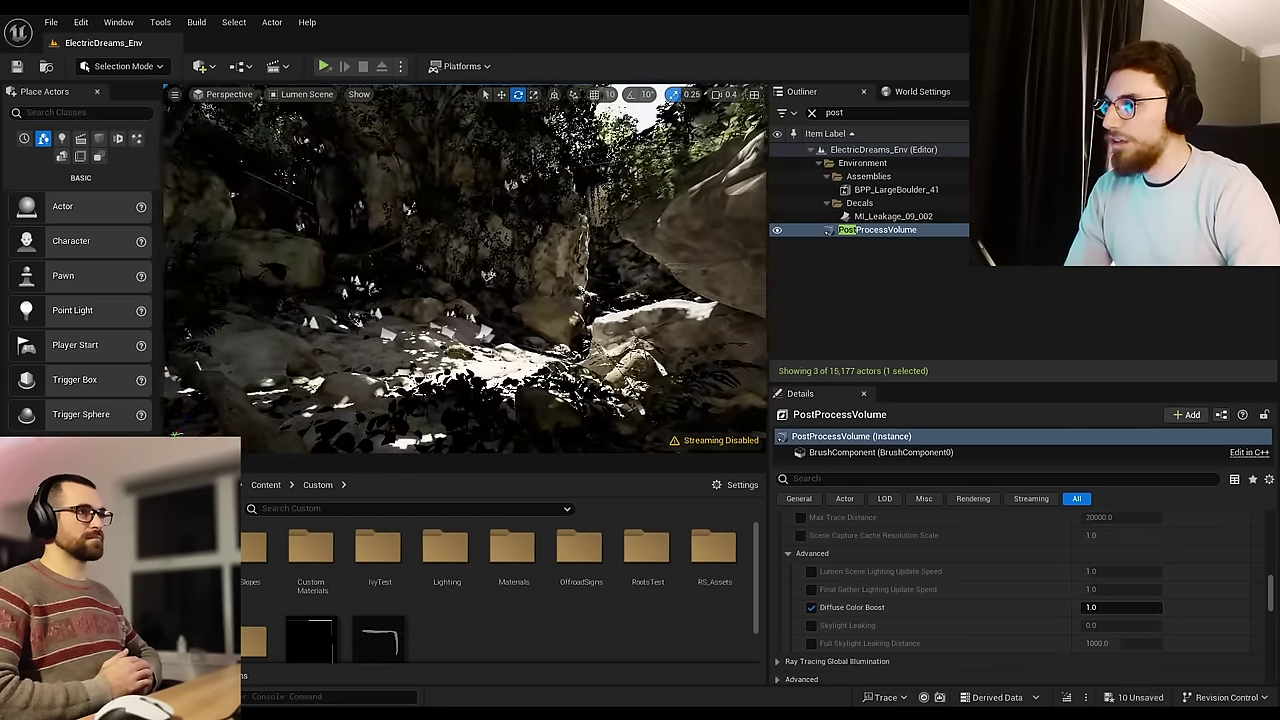
click(1117, 606)
text(2)
key(Return)
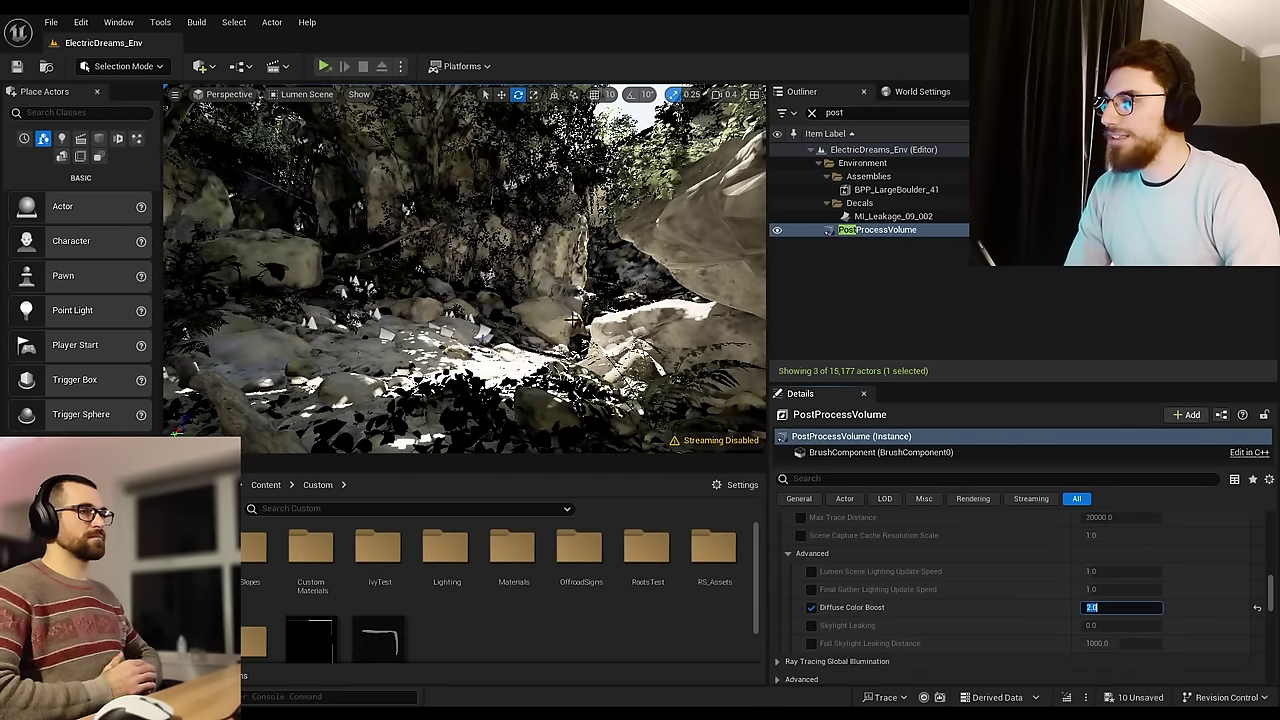
right_drag(410, 240, 586, 263)
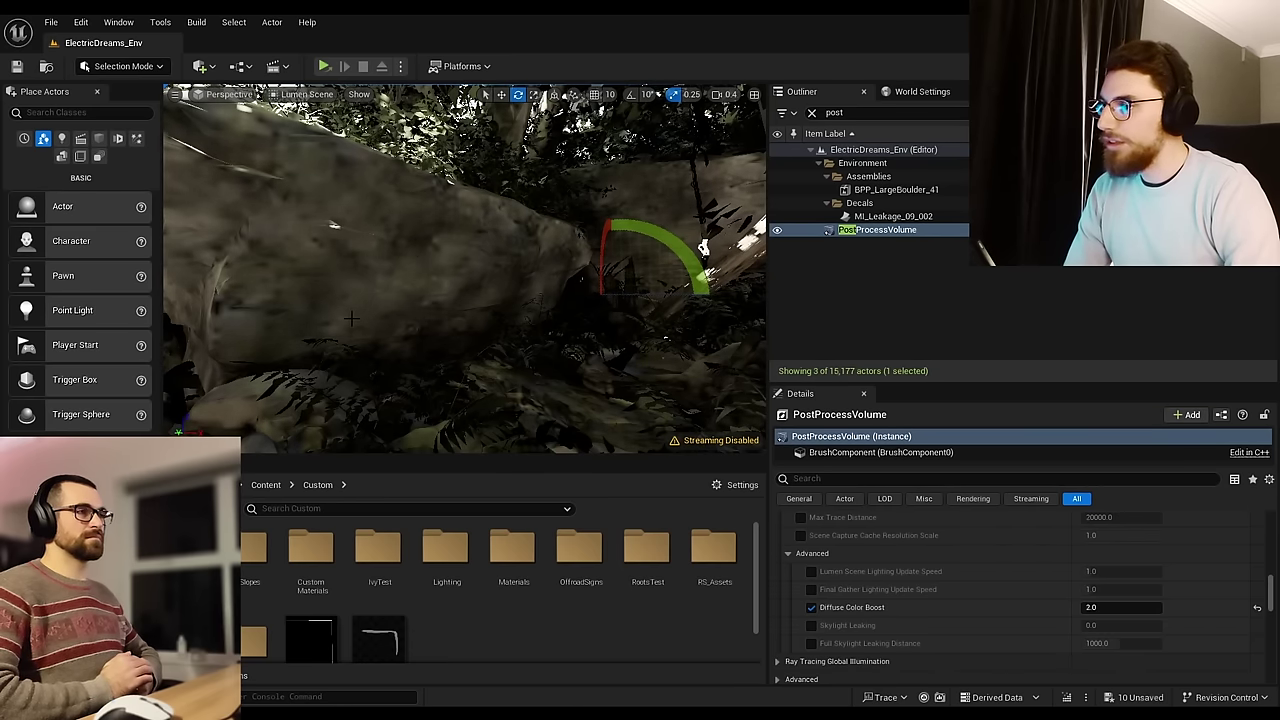
click(1140, 608)
text(1)
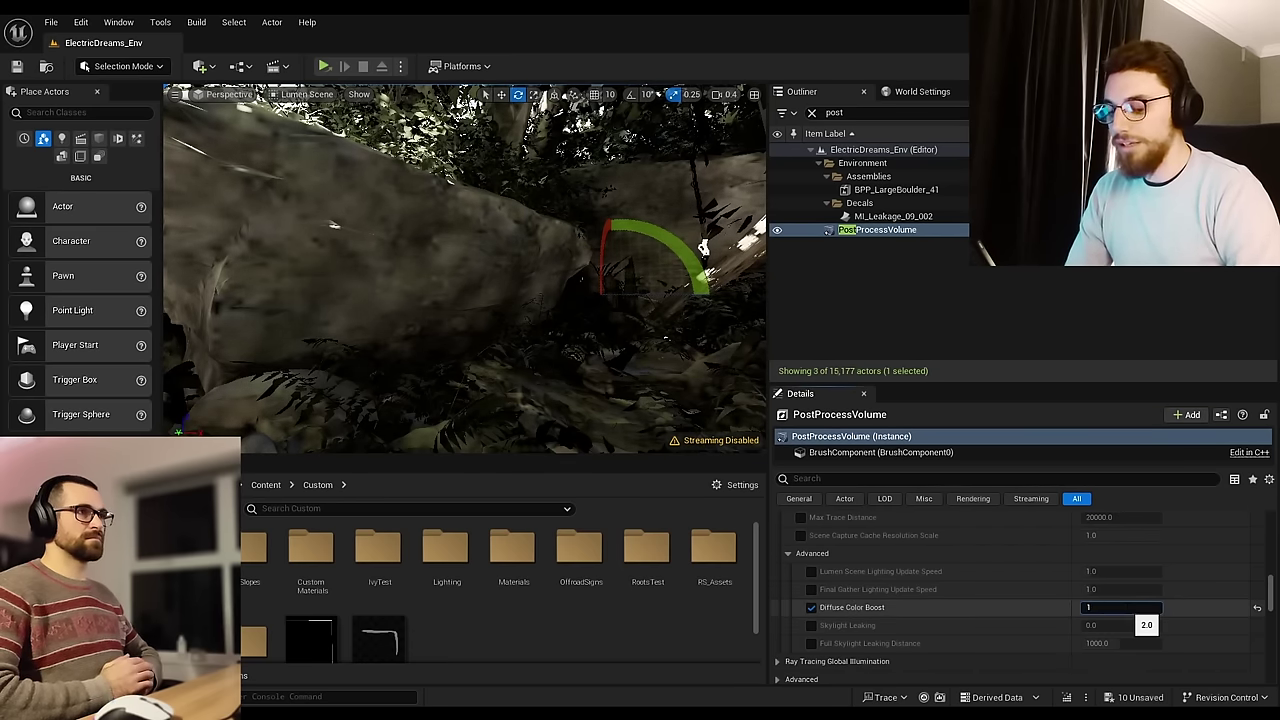
key(Return)
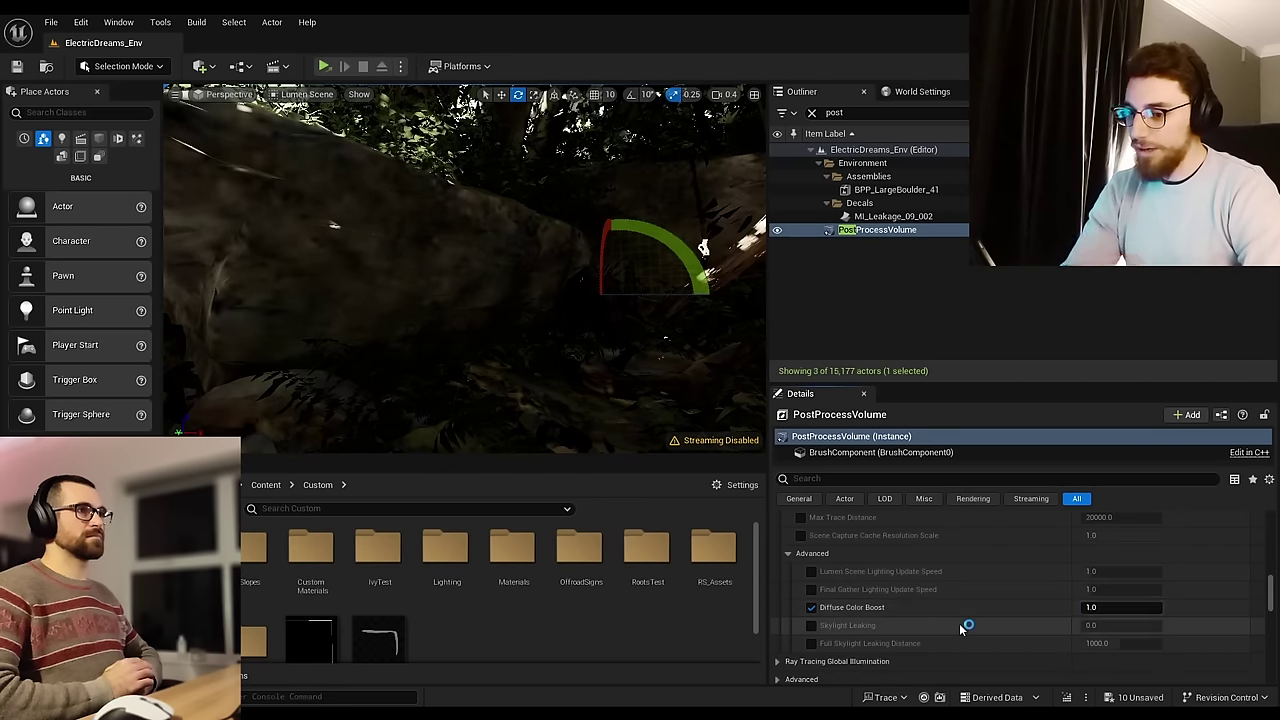
Step: Turn off the Diffuse Color Boost override and postpone the pending autosave
click(812, 607)
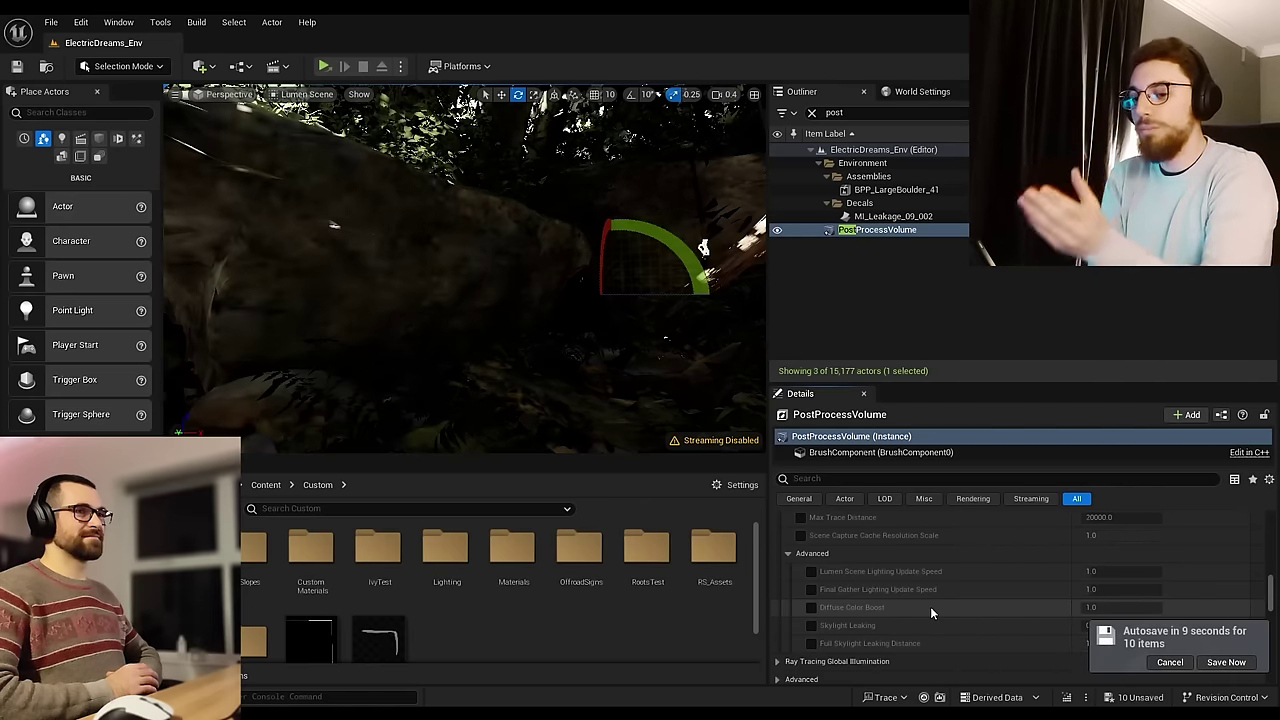
click(1170, 662)
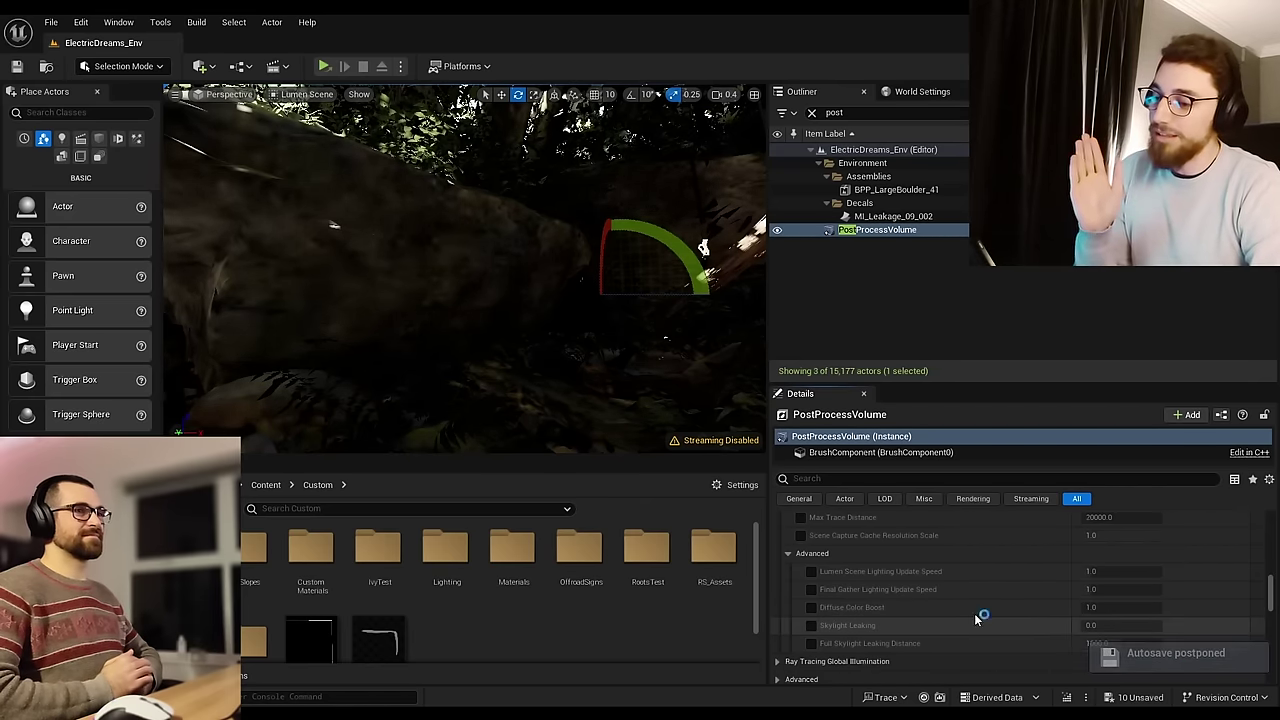
mouse_move(866, 610)
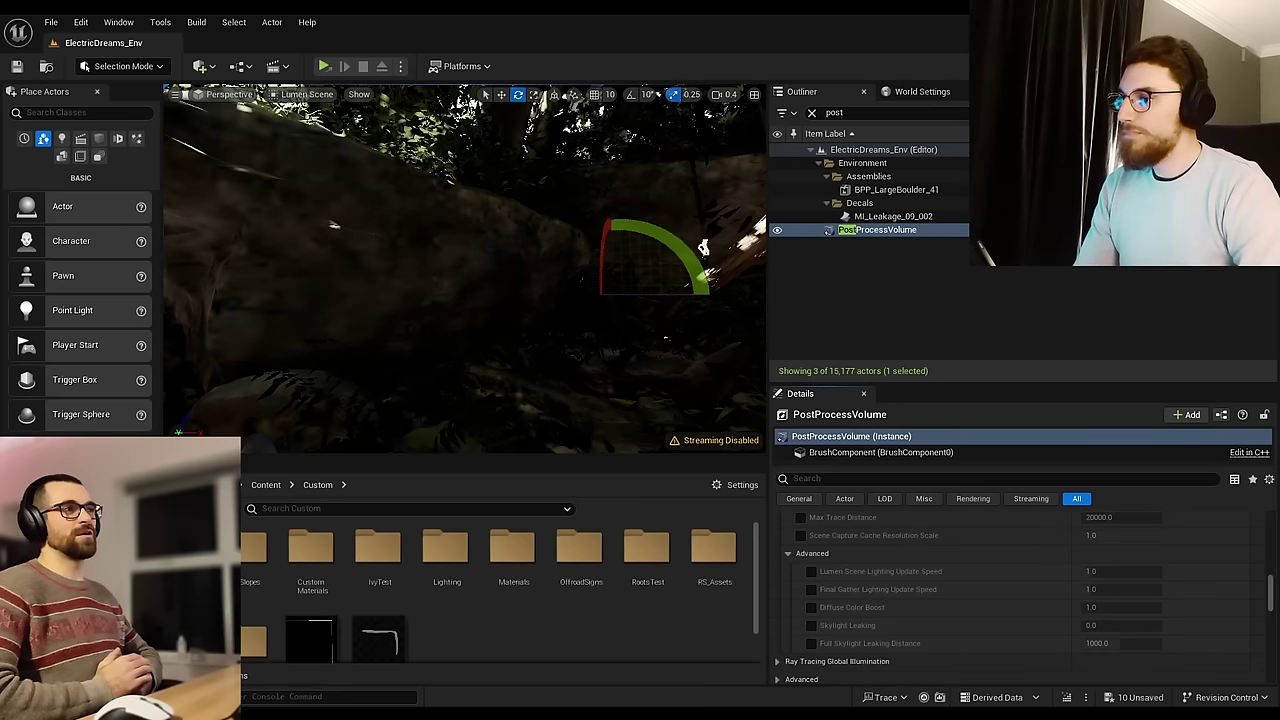
Step: Return the viewport to Lit and examine the lighting on the boulders, rocky path and shaded forest trail
click(306, 94)
click(321, 129)
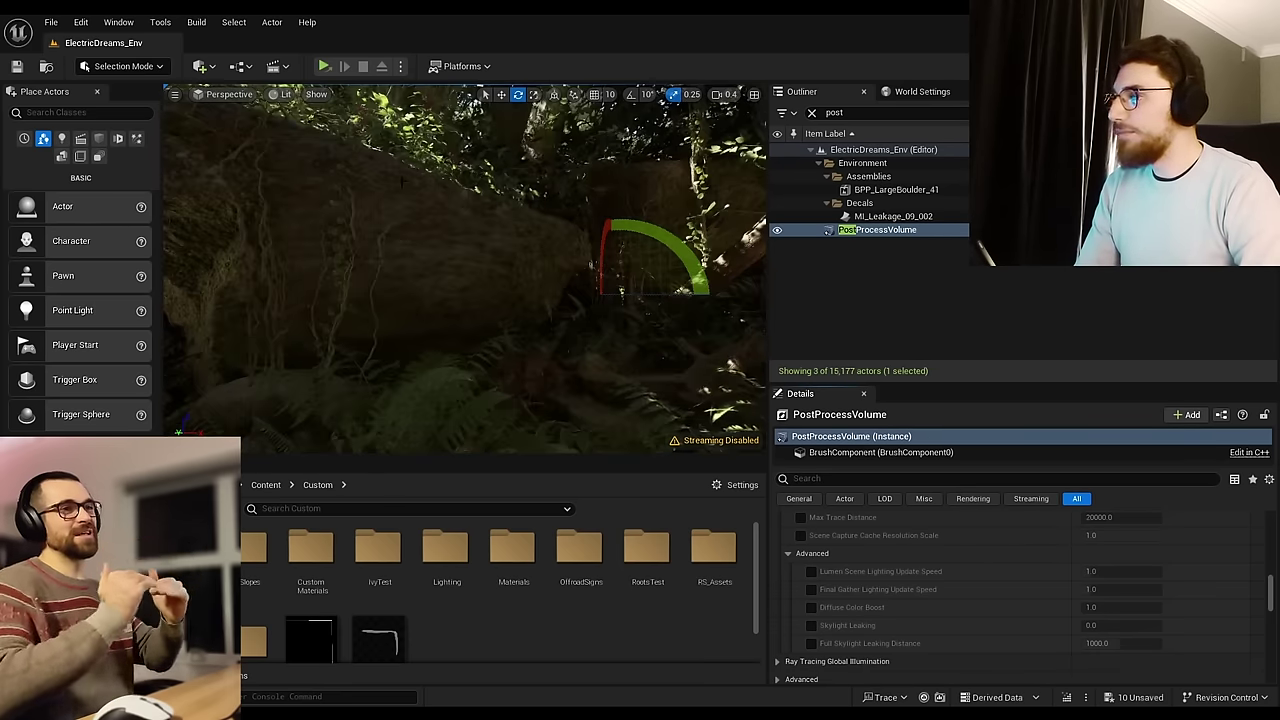
right_drag(465, 268, 360, 270)
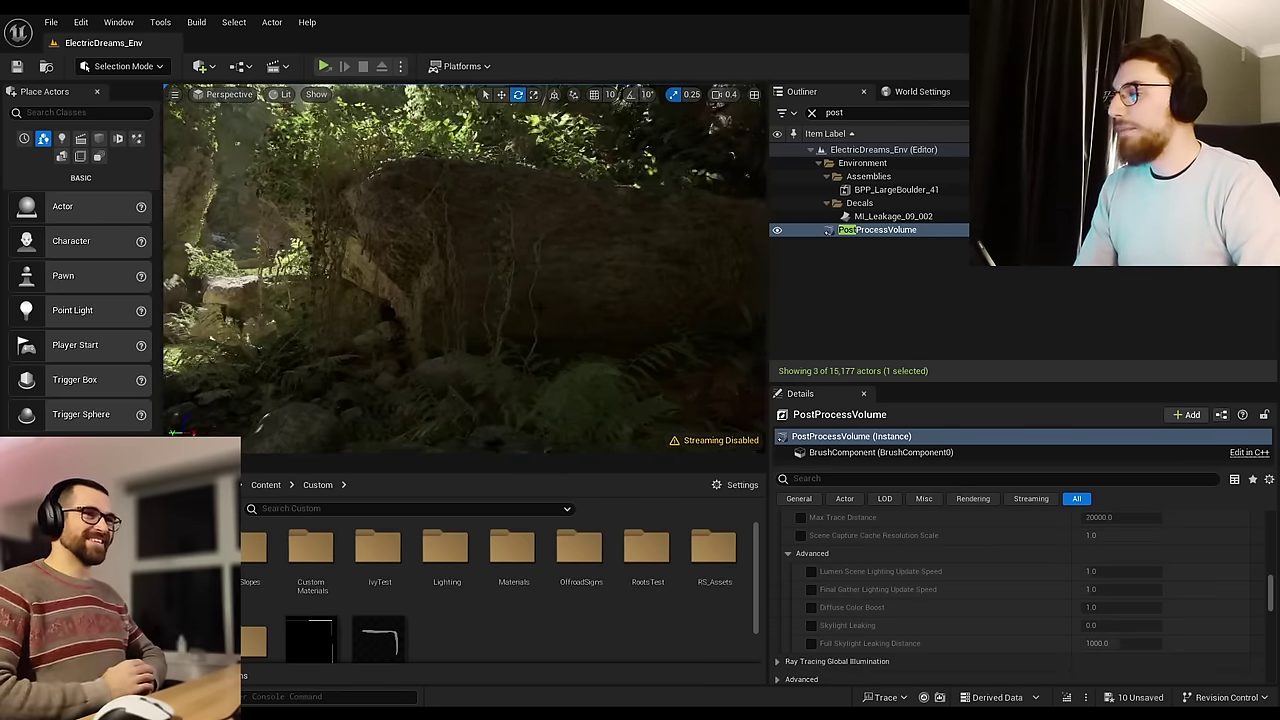
right_drag(465, 268, 501, 281)
key(w)
scroll(480, 275, up, 1)
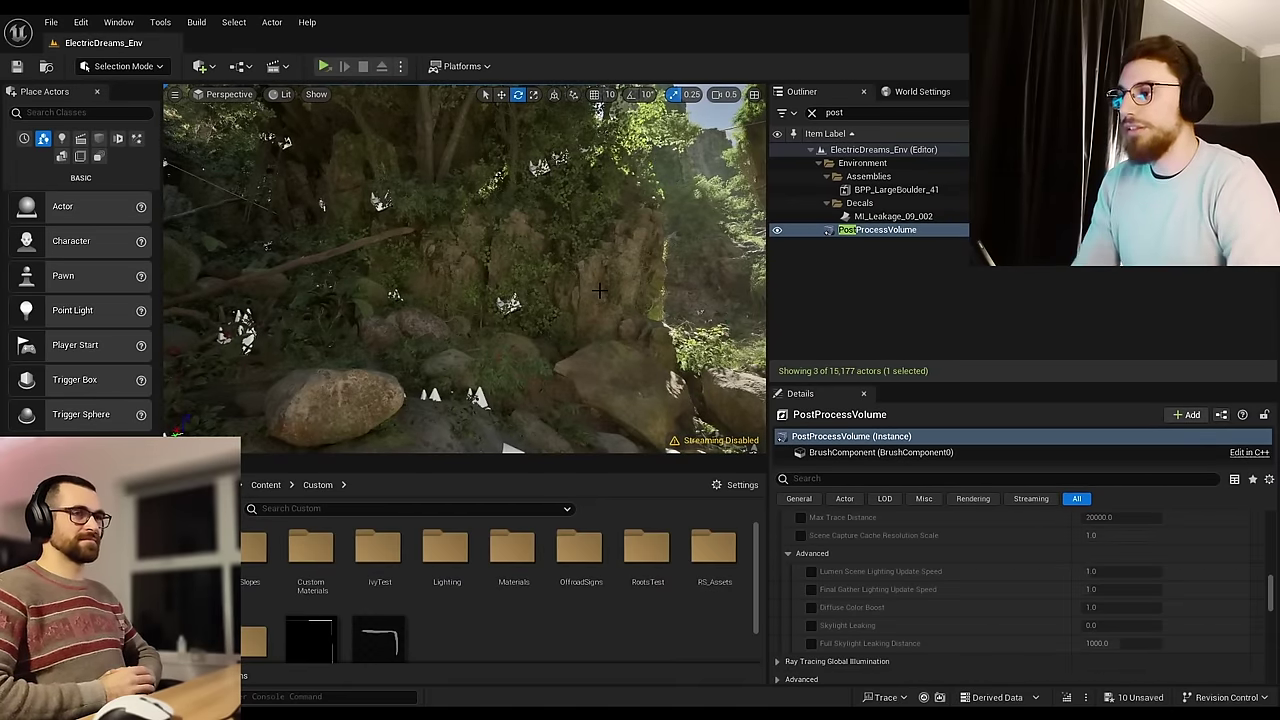
mouse_move(515, 288)
right_down()
mouse_move(480, 289)
mouse_move(534, 299)
right_up()
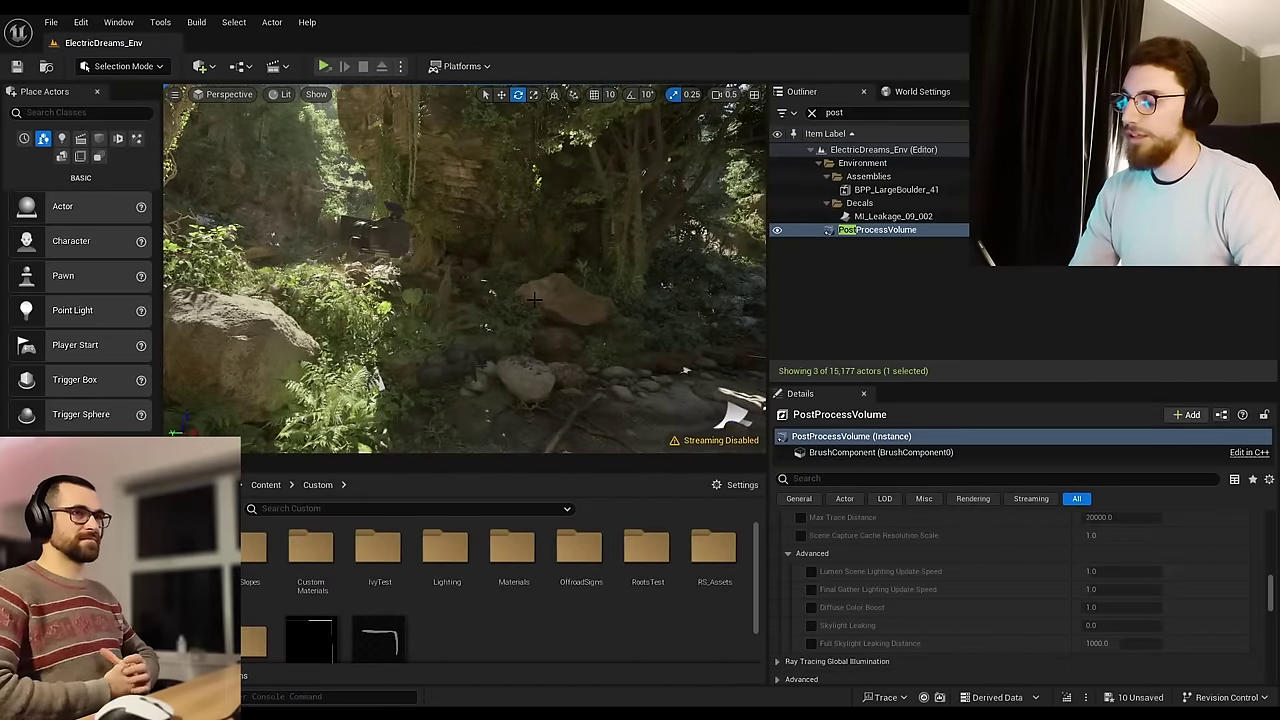
mouse_move(534, 299)
right_down()
mouse_move(290, 280)
mouse_move(558, 313)
right_up()
key(g)
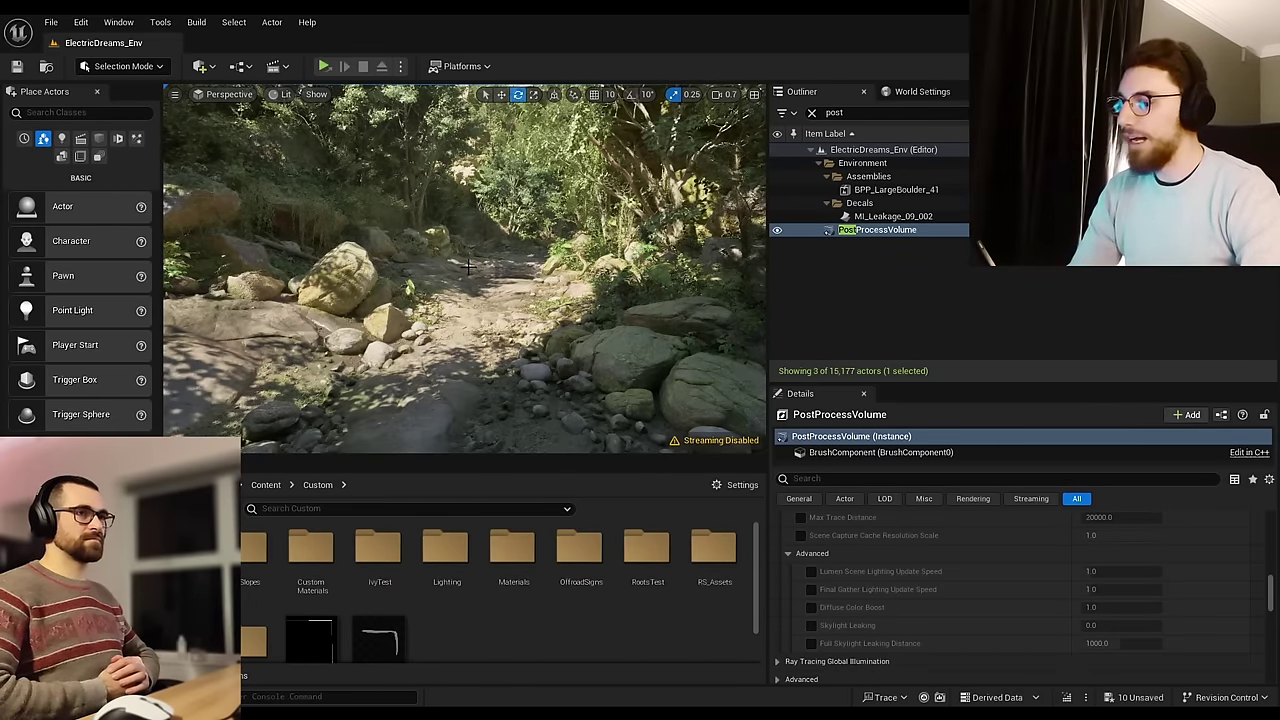
right_drag(468, 267, 650, 272)
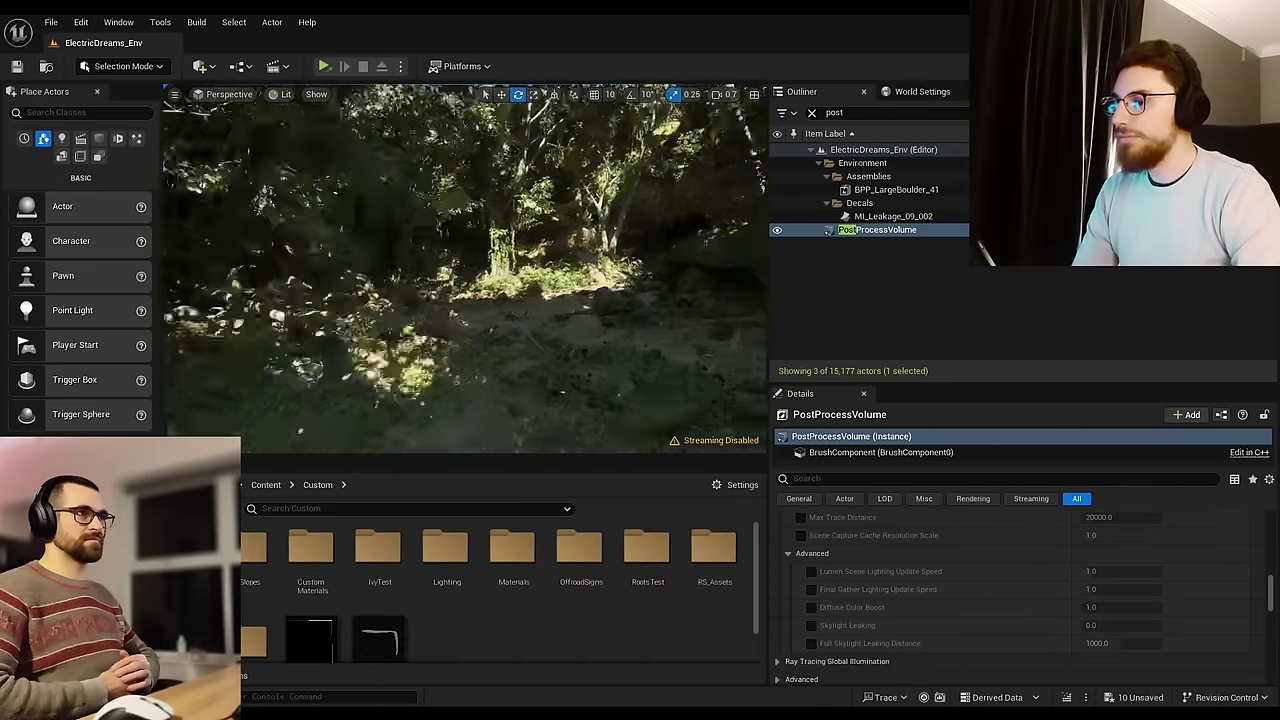
right_drag(420, 270, 450, 272)
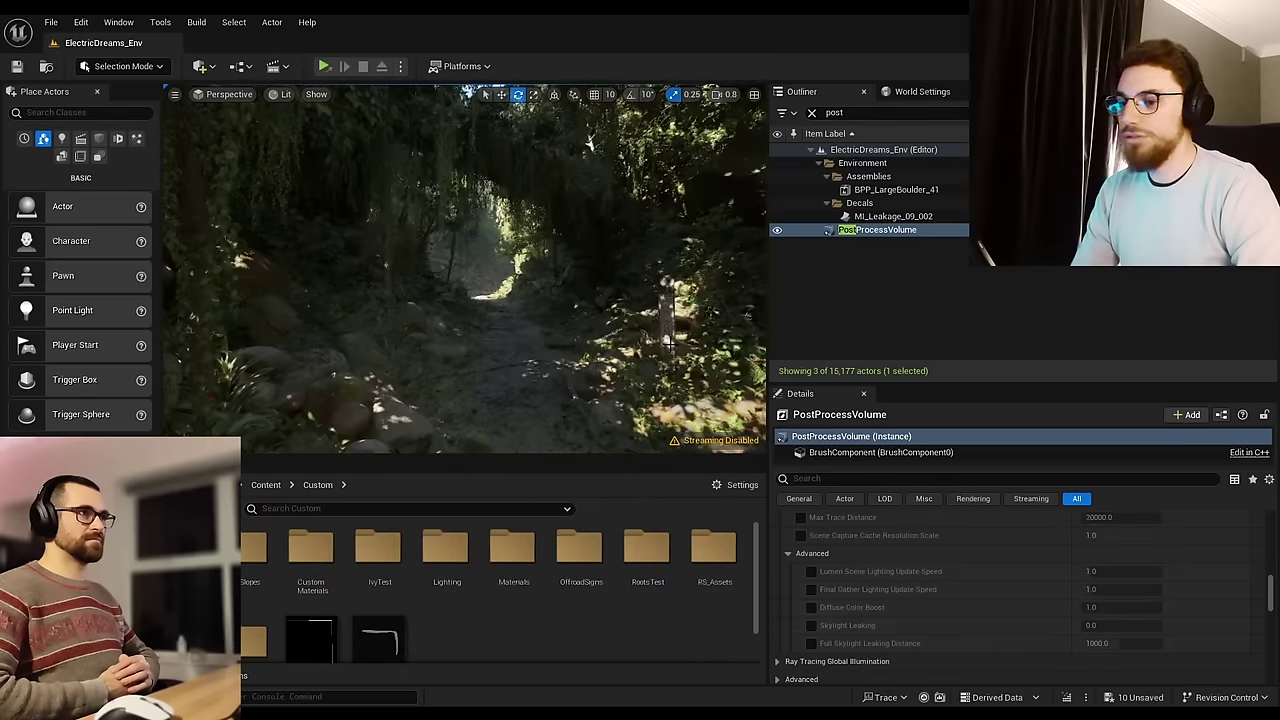
Step: Review the post process volume's Exposure, Local Exposure, Color Grading and Film settings
scroll(845, 615, up, 10)
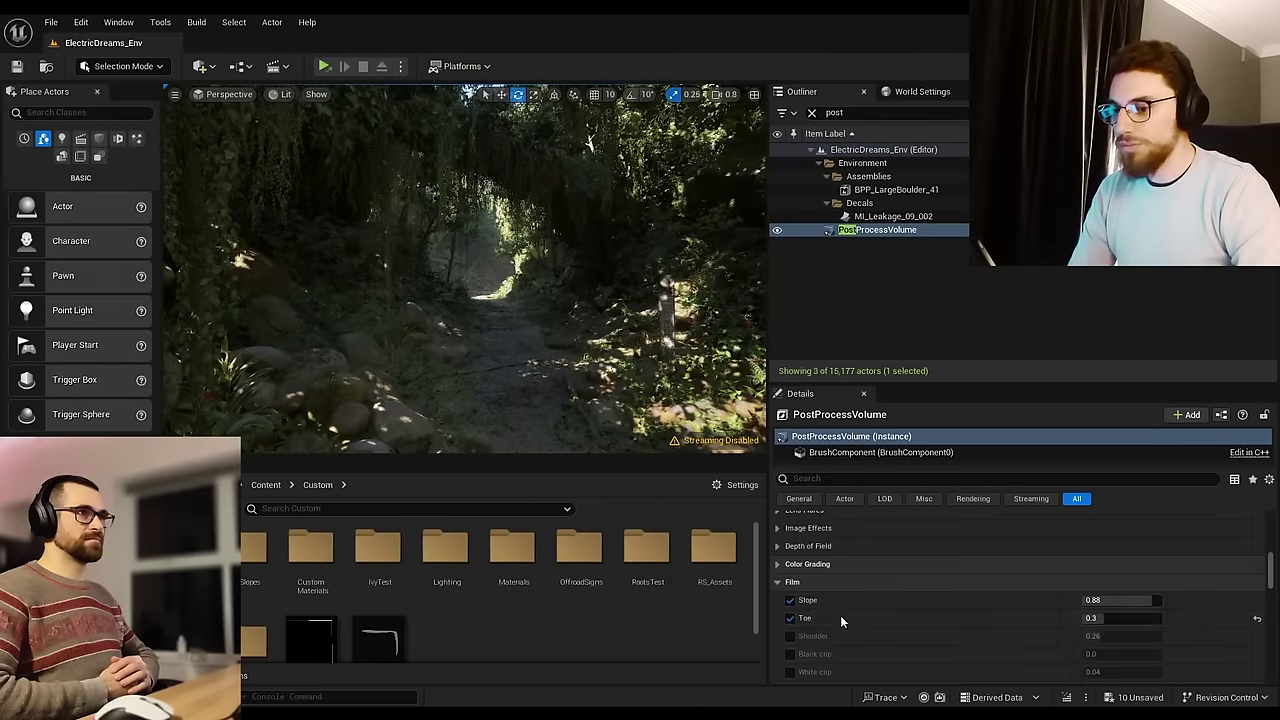
scroll(841, 621, up, 6)
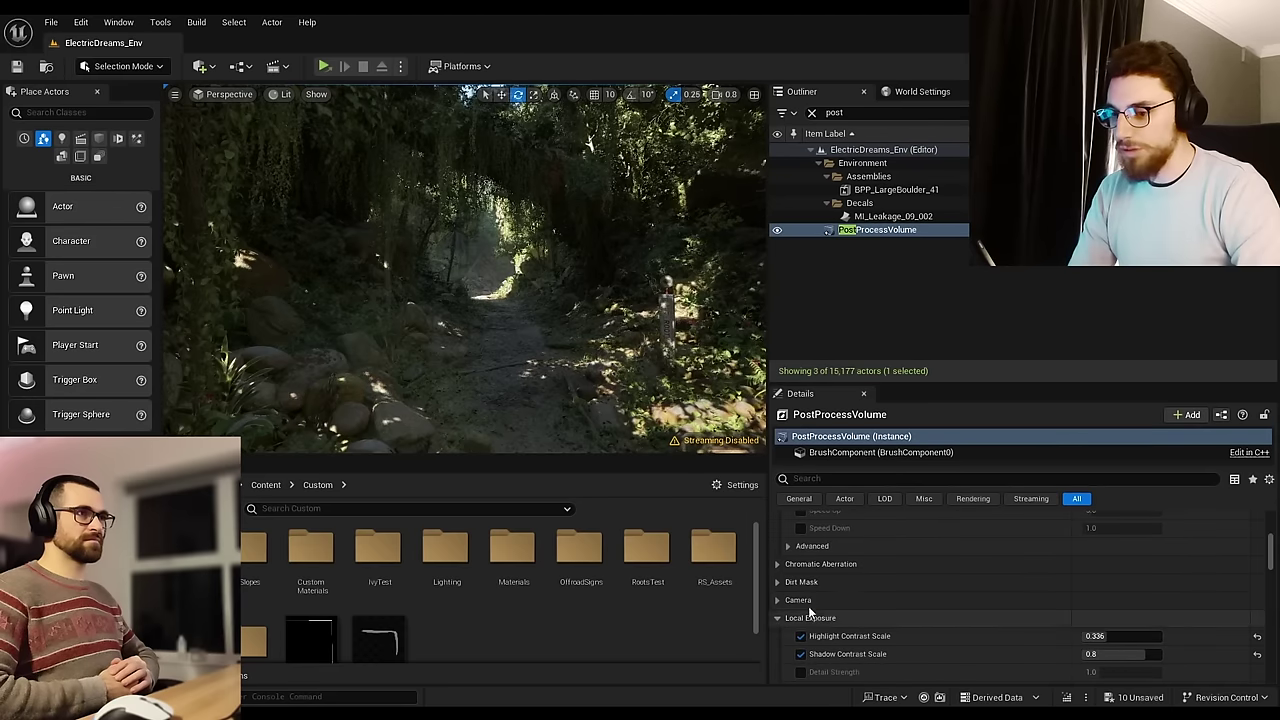
scroll(815, 610, up, 5)
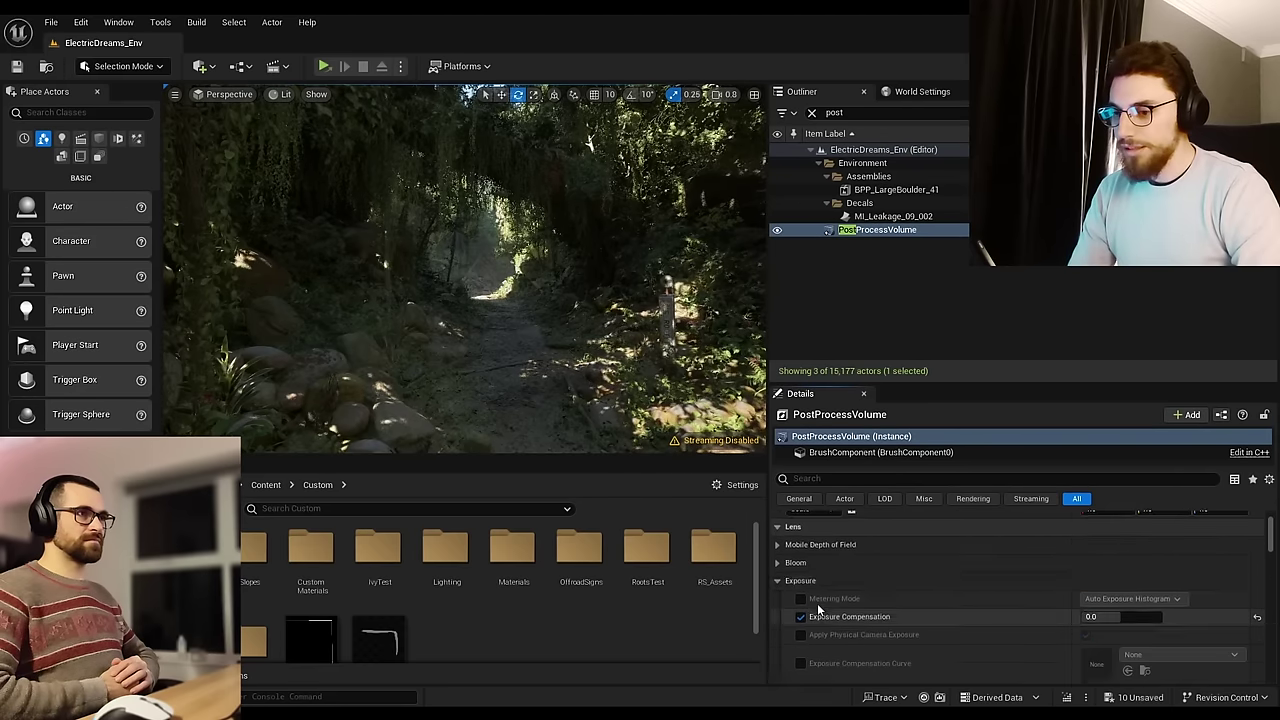
scroll(817, 608, down, 5)
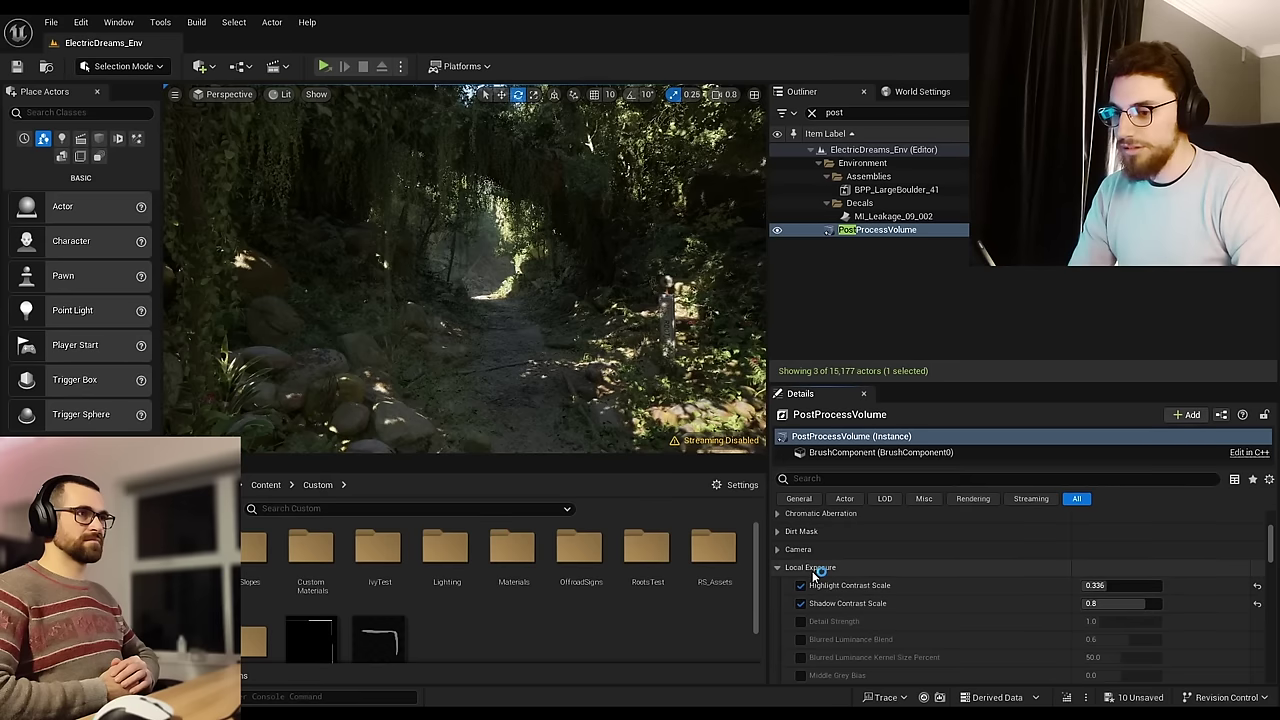
scroll(814, 580, down, 5)
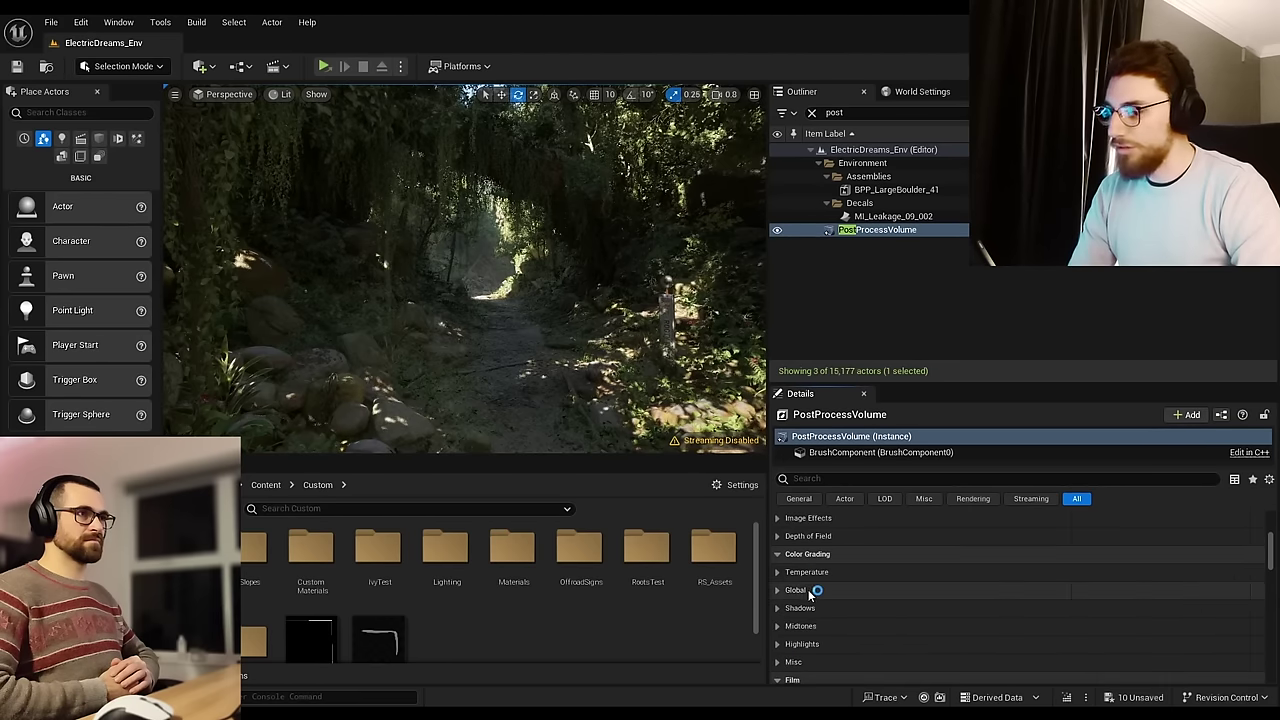
scroll(797, 572, down, 1)
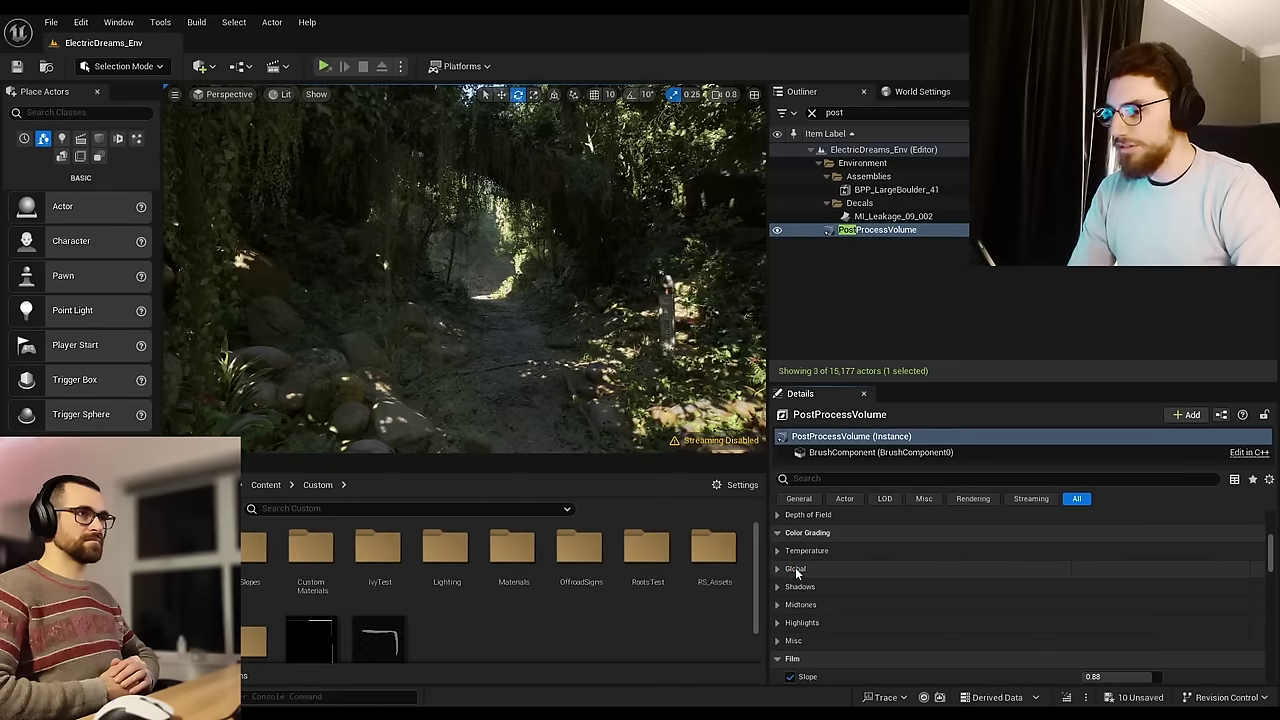
scroll(800, 560, down, 2)
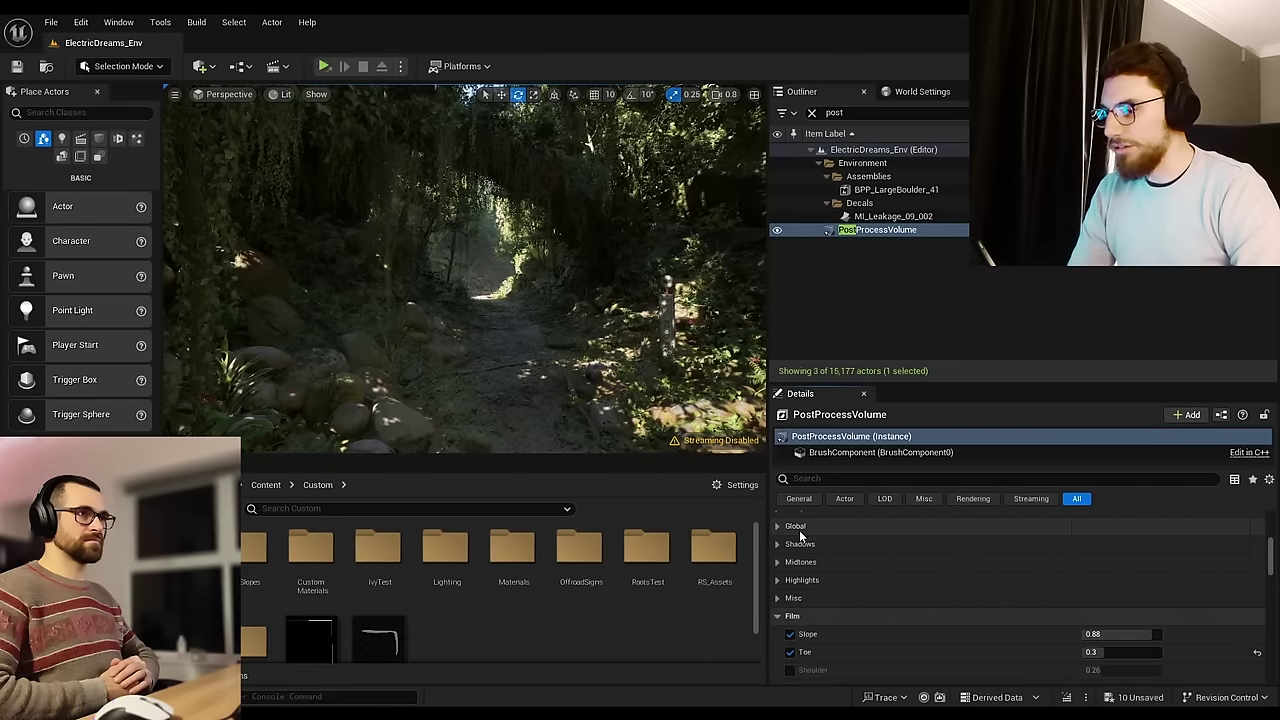
scroll(810, 533, up, 1)
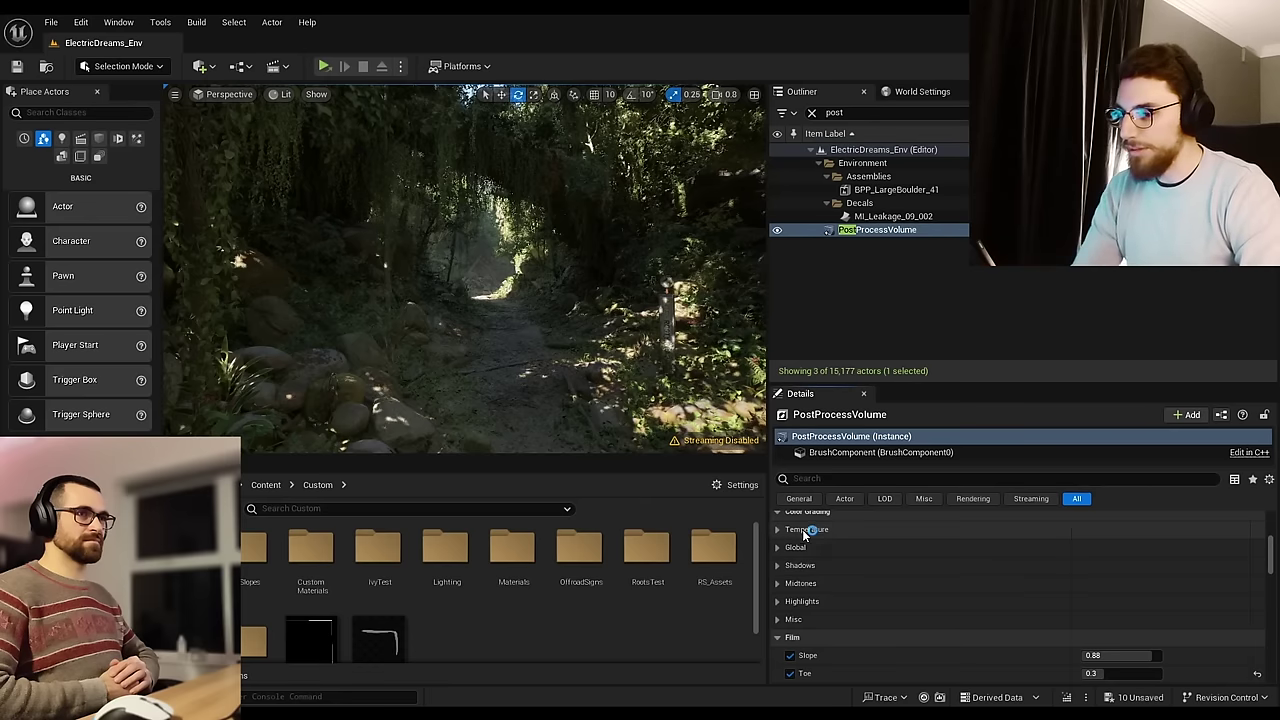
Step: Enable the color grading Temp override, try a different color temperature and reset it to 6500
click(803, 529)
click(800, 565)
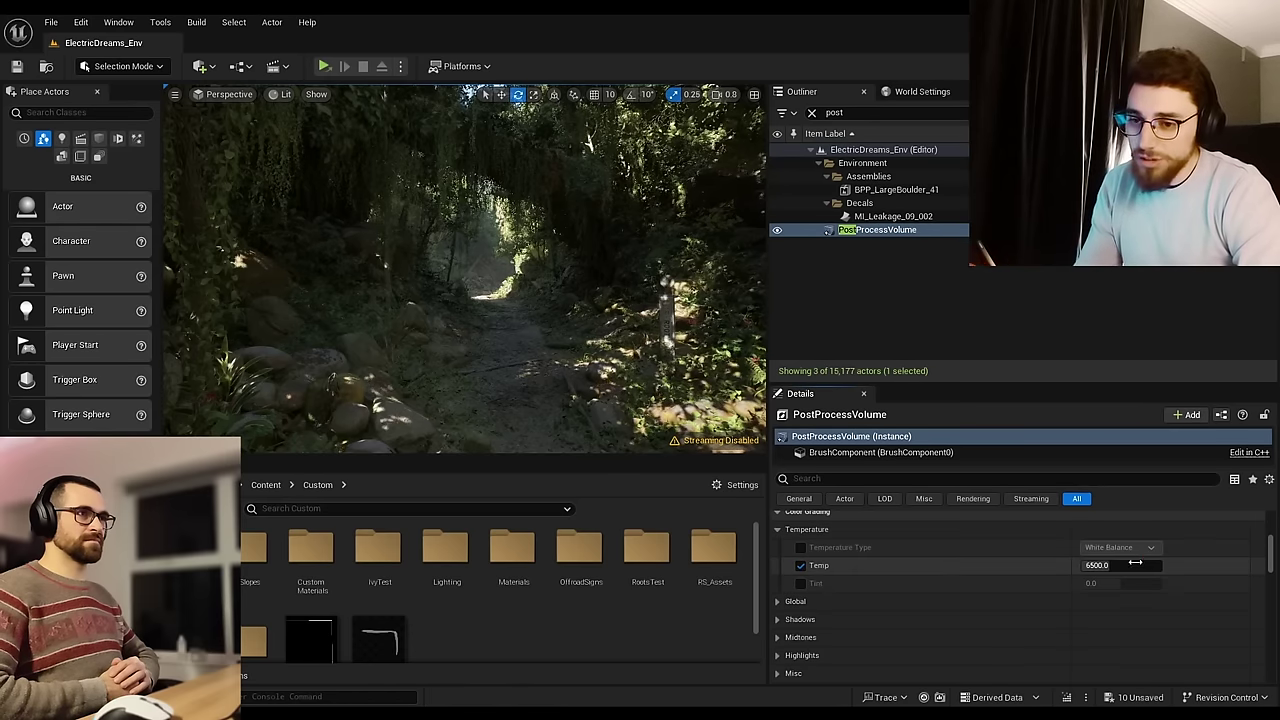
click(1100, 565)
drag(1108, 565, 1145, 565)
click(1257, 565)
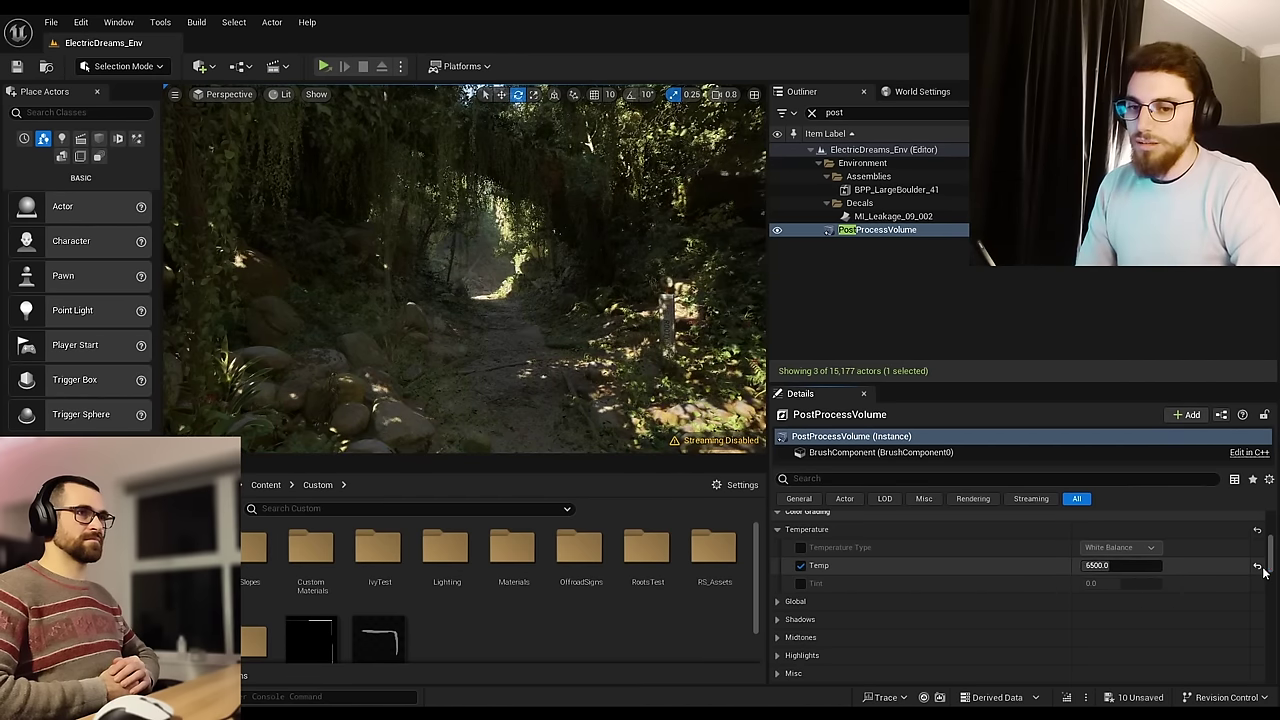
Step: Enable the Midtones Contrast override, raise it to about 1.29 and fine-tune it further
scroll(805, 565, down, 2)
click(798, 559)
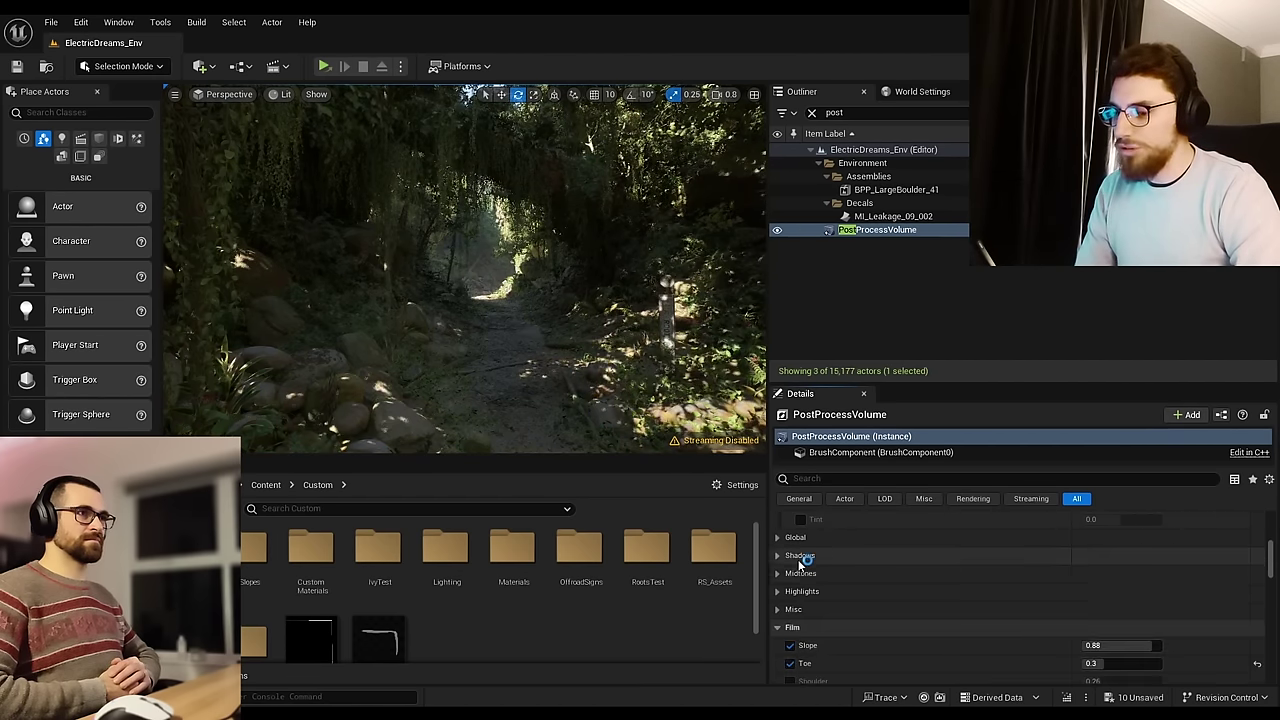
click(798, 558)
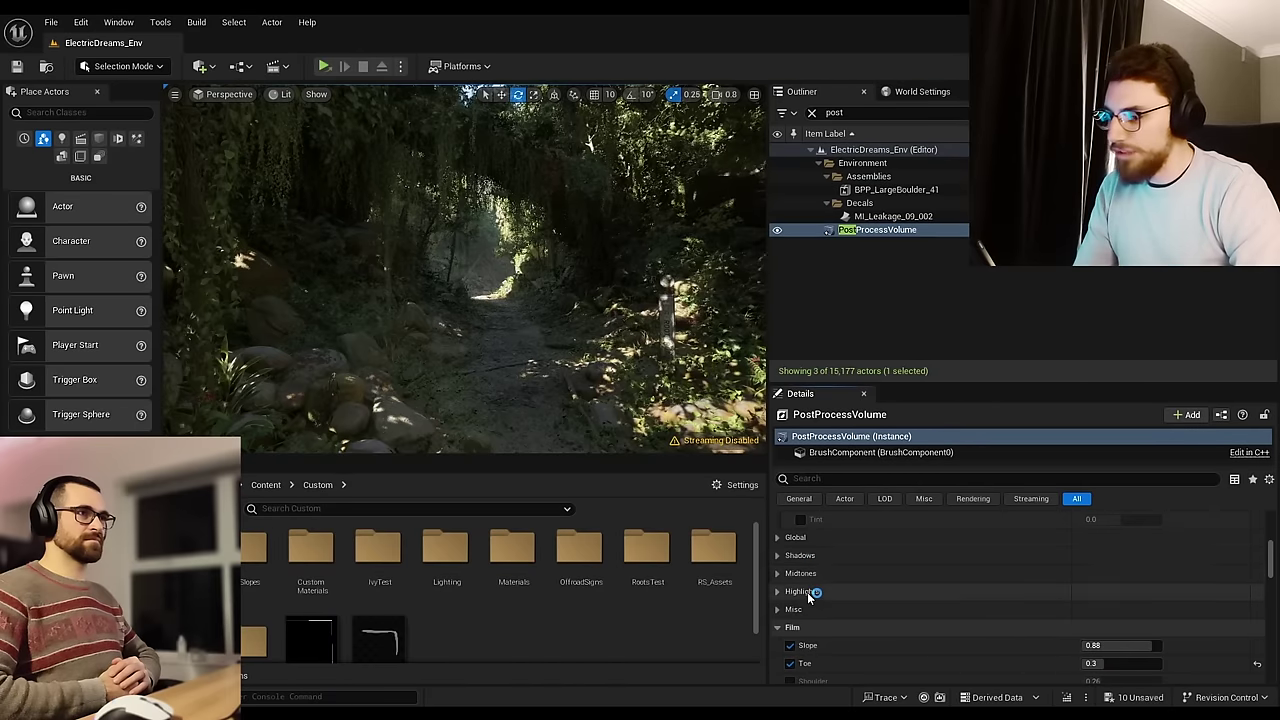
click(808, 574)
scroll(830, 595, down, 1)
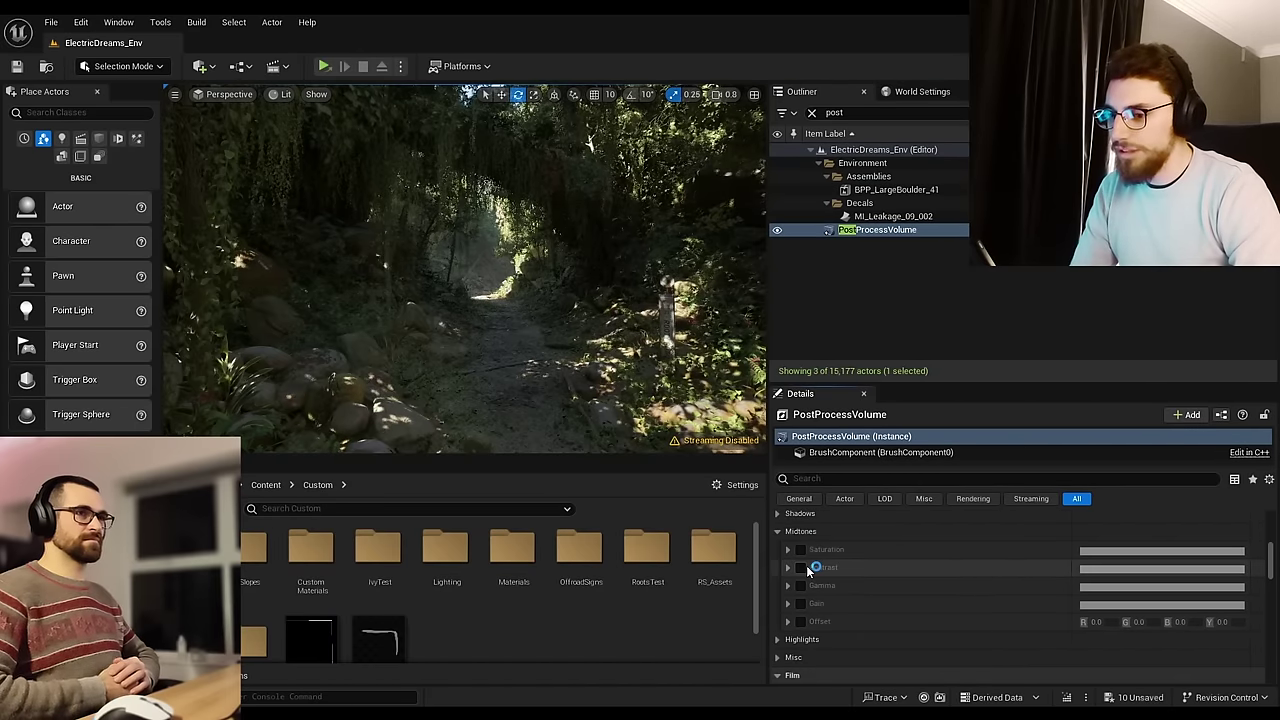
click(801, 567)
click(788, 567)
scroll(899, 635, down, 1)
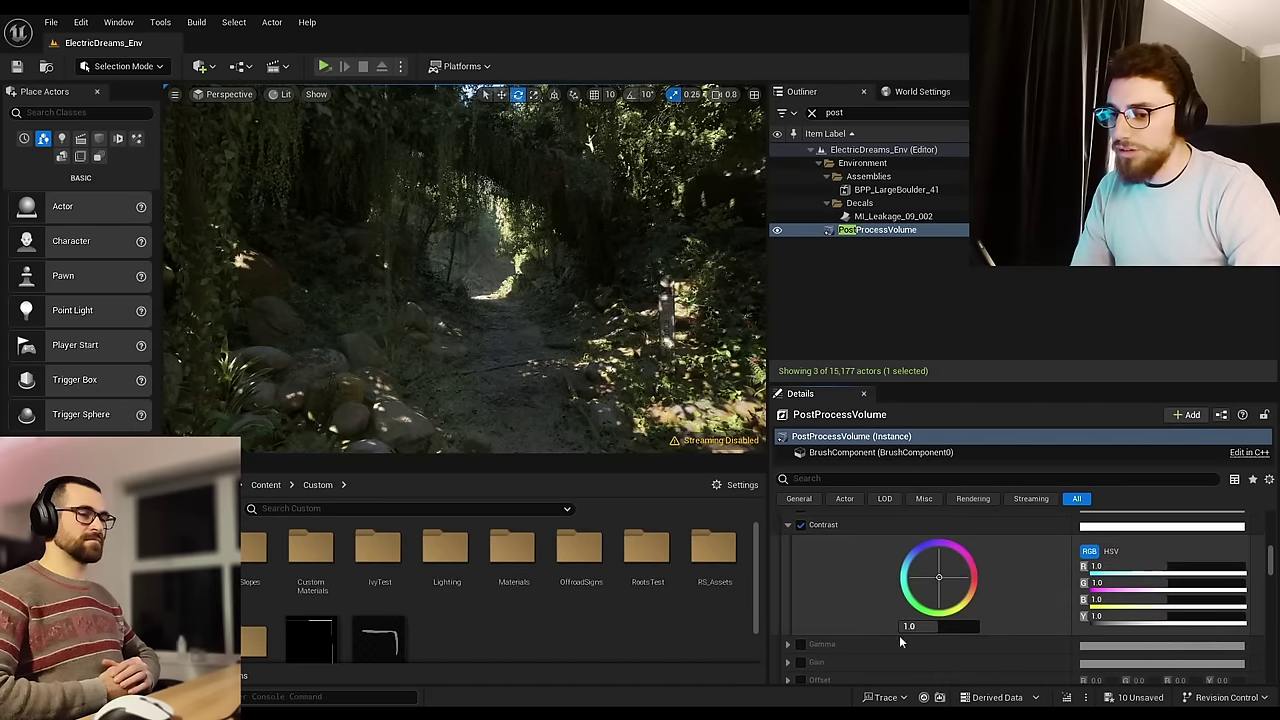
mouse_move(921, 626)
mouse_down()
mouse_move(956, 626)
mouse_move(942, 626)
mouse_up()
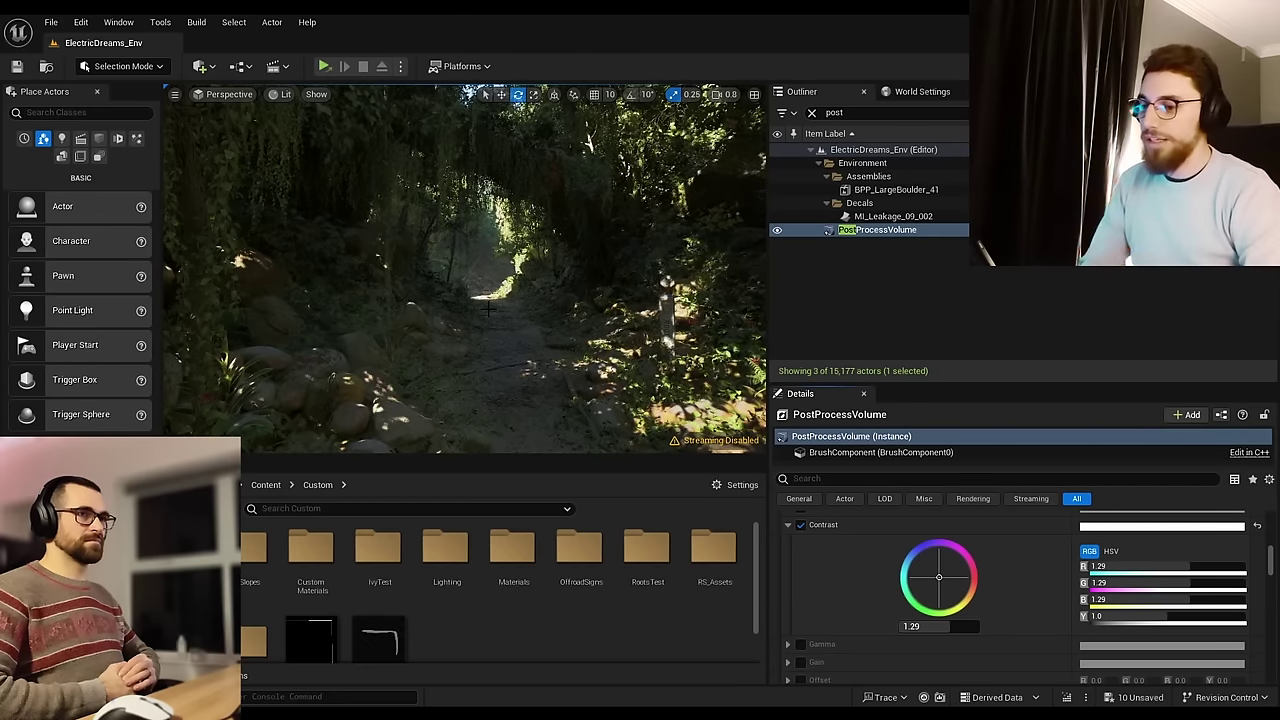
mouse_move(940, 627)
mouse_down()
mouse_move(916, 627)
mouse_move(966, 627)
mouse_move(954, 627)
mouse_up()
click(788, 525)
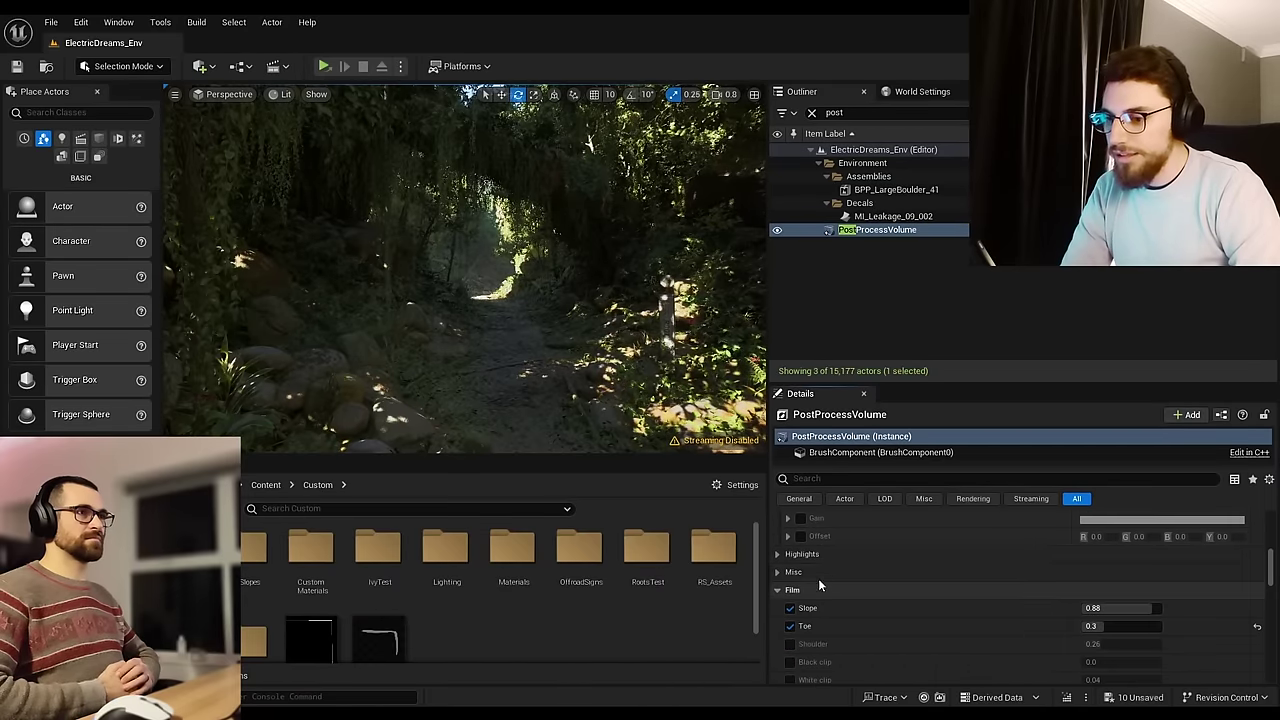
Step: Enable the Shadows Offset override and set its blue channel to 0.005
scroll(827, 585, up, 1)
click(810, 556)
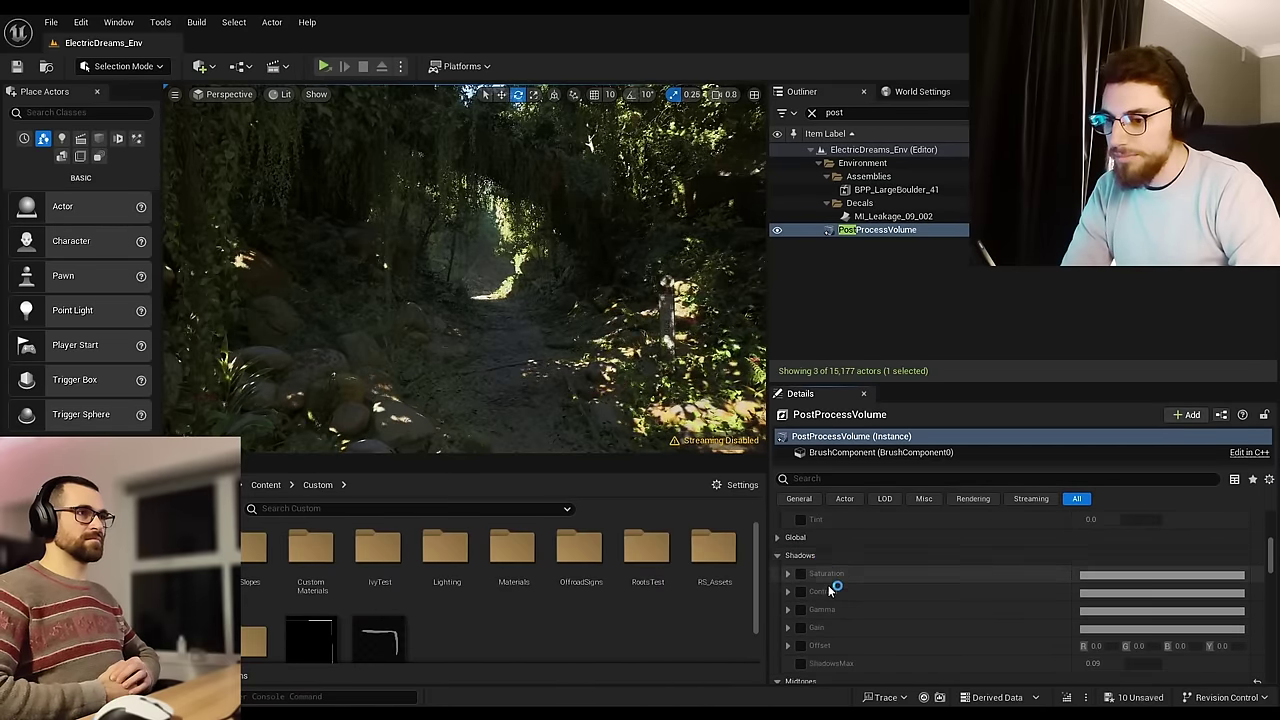
scroll(832, 586, down, 2)
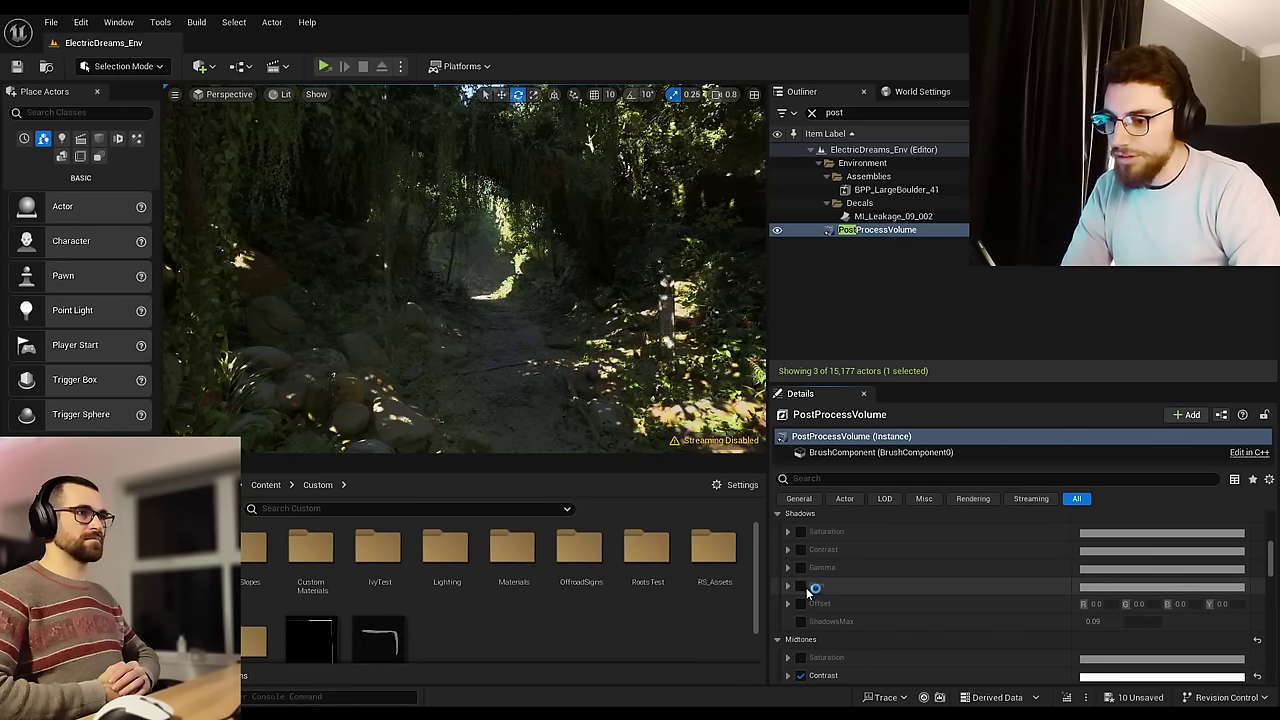
click(788, 604)
click(800, 603)
scroll(850, 600, down, 1)
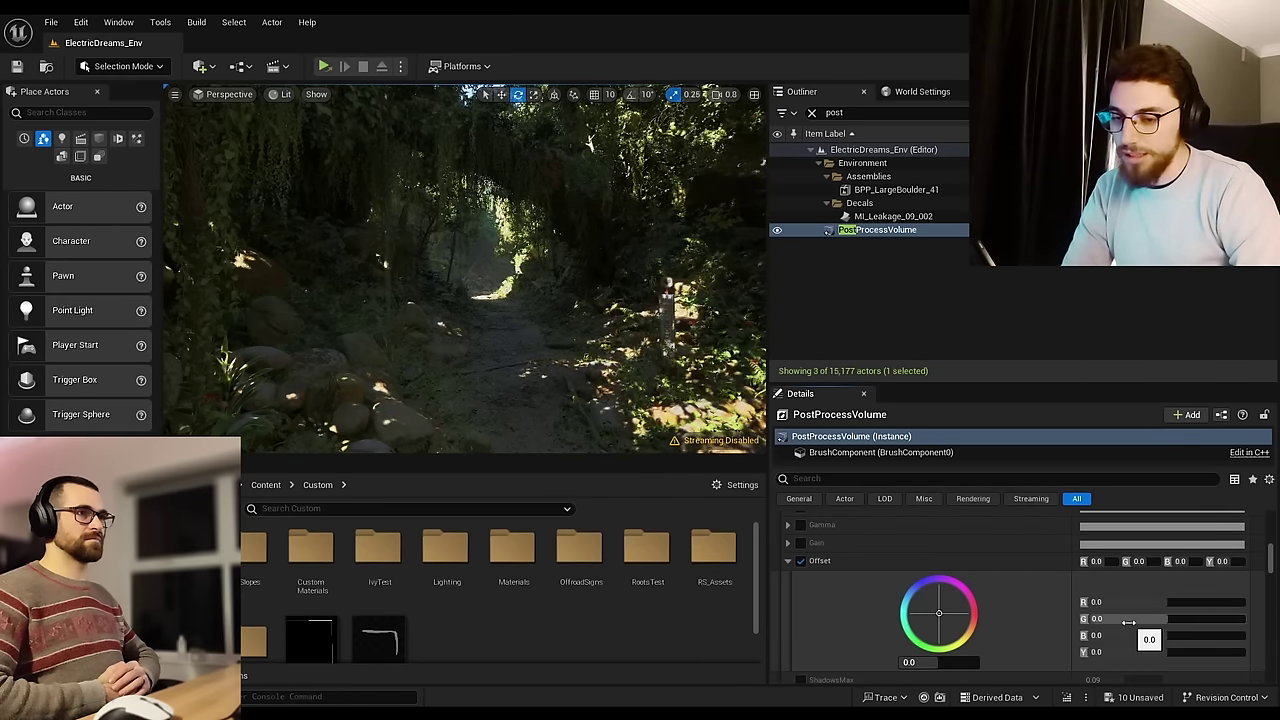
click(1128, 622)
click(1119, 636)
click(1122, 639)
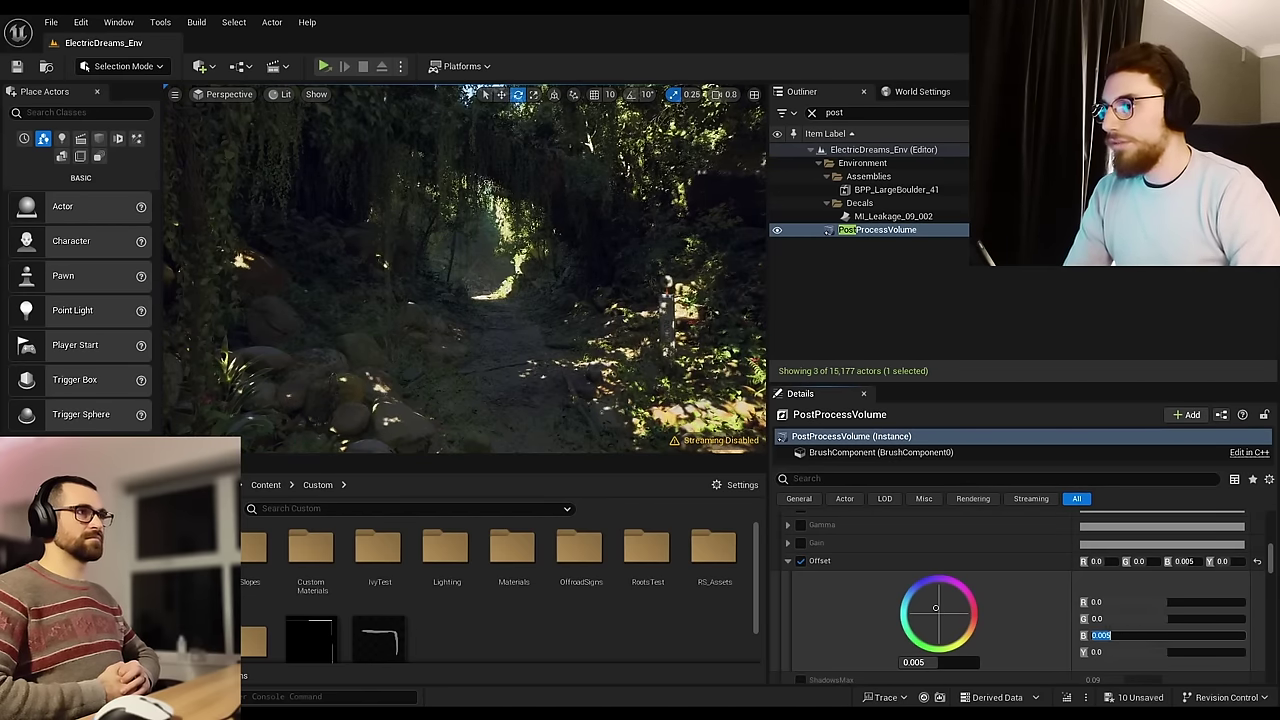
Step: Enable the Shadows Gamma override and lower its overall value to 0.84
key(Return)
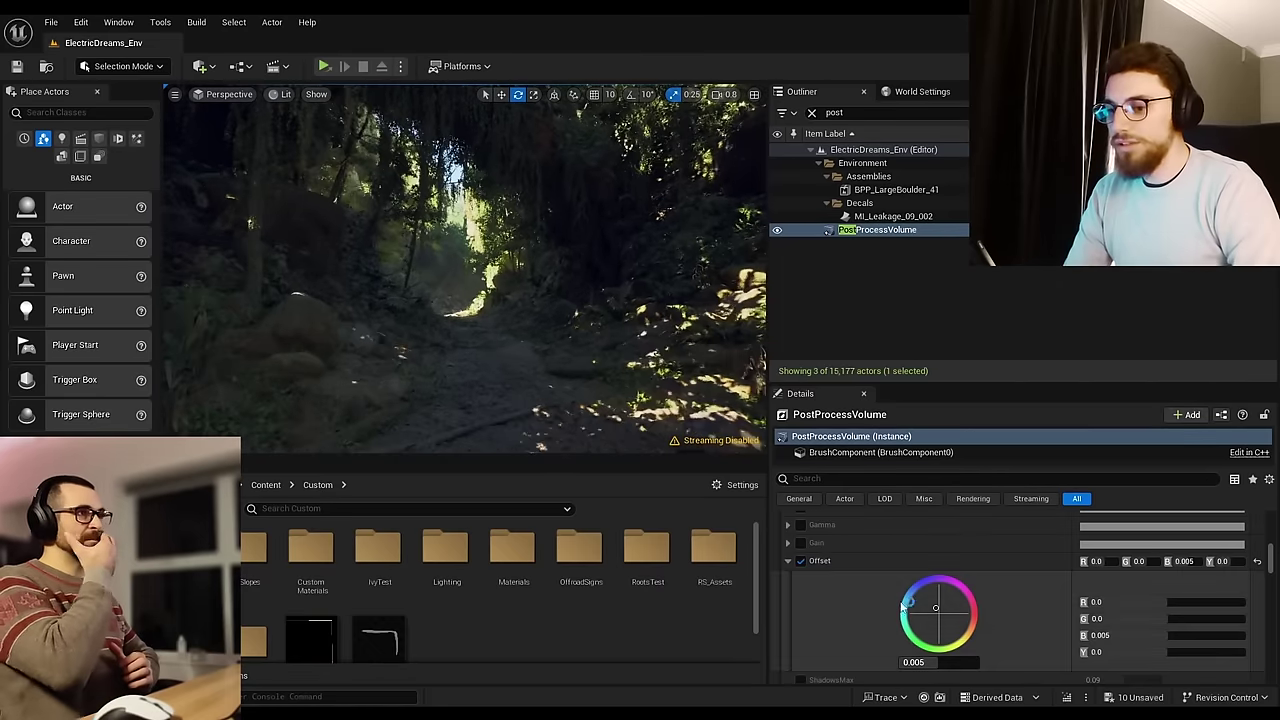
scroll(803, 570, up, 2)
scroll(895, 623, down, 1)
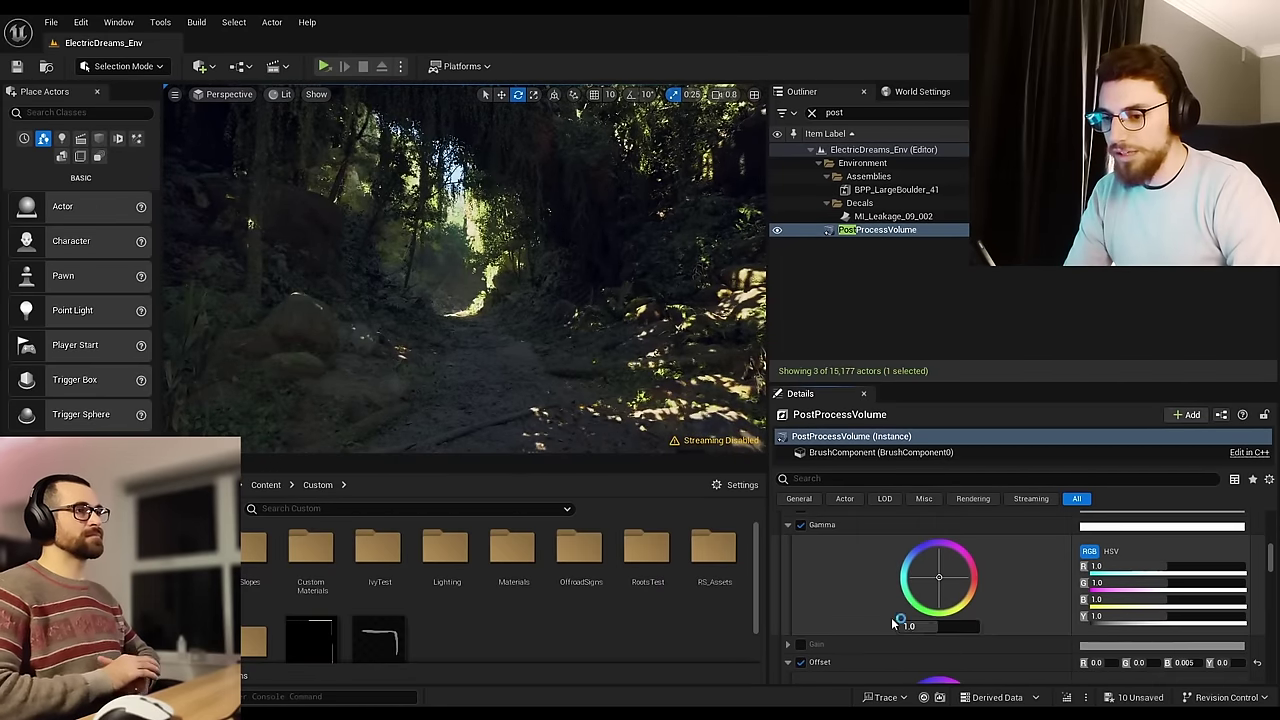
mouse_move(939, 626)
mouse_down()
mouse_move(925, 626)
mouse_move(943, 626)
mouse_up()
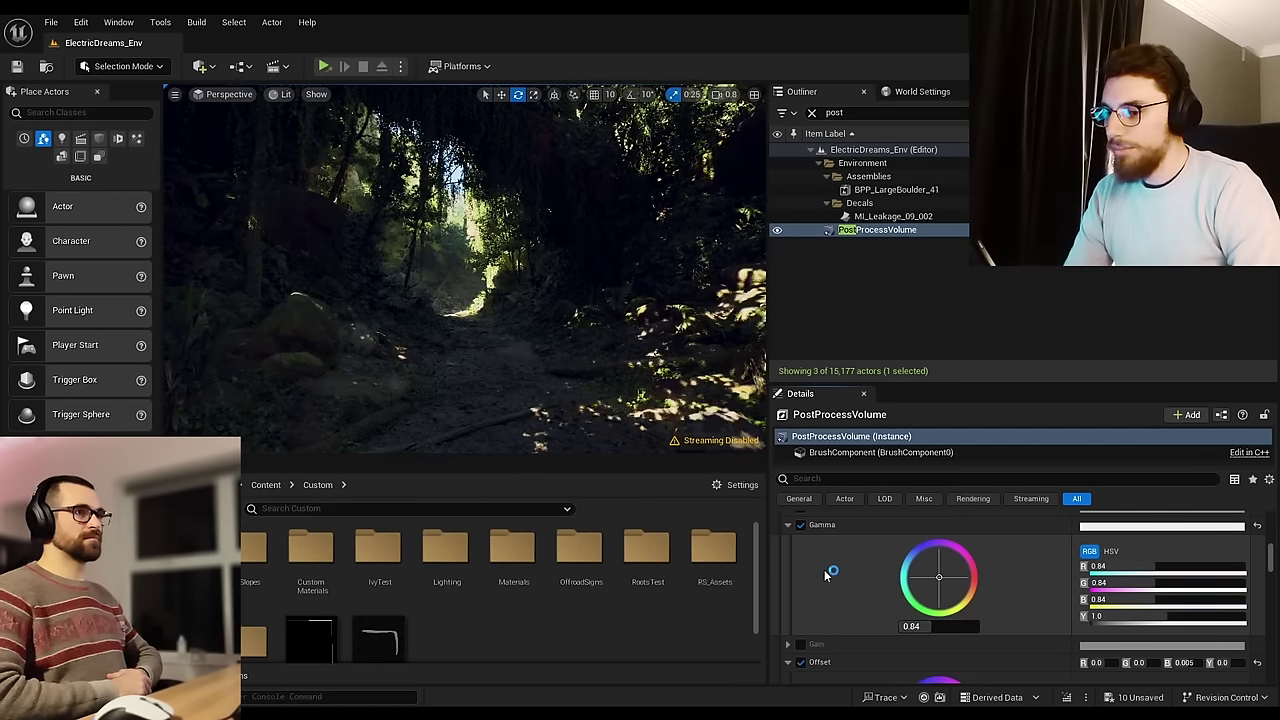
scroll(824, 569, up, 1)
Step: Toggle the Film Toe override off and back on to compare its effect on the dark areas
scroll(801, 560, down, 8)
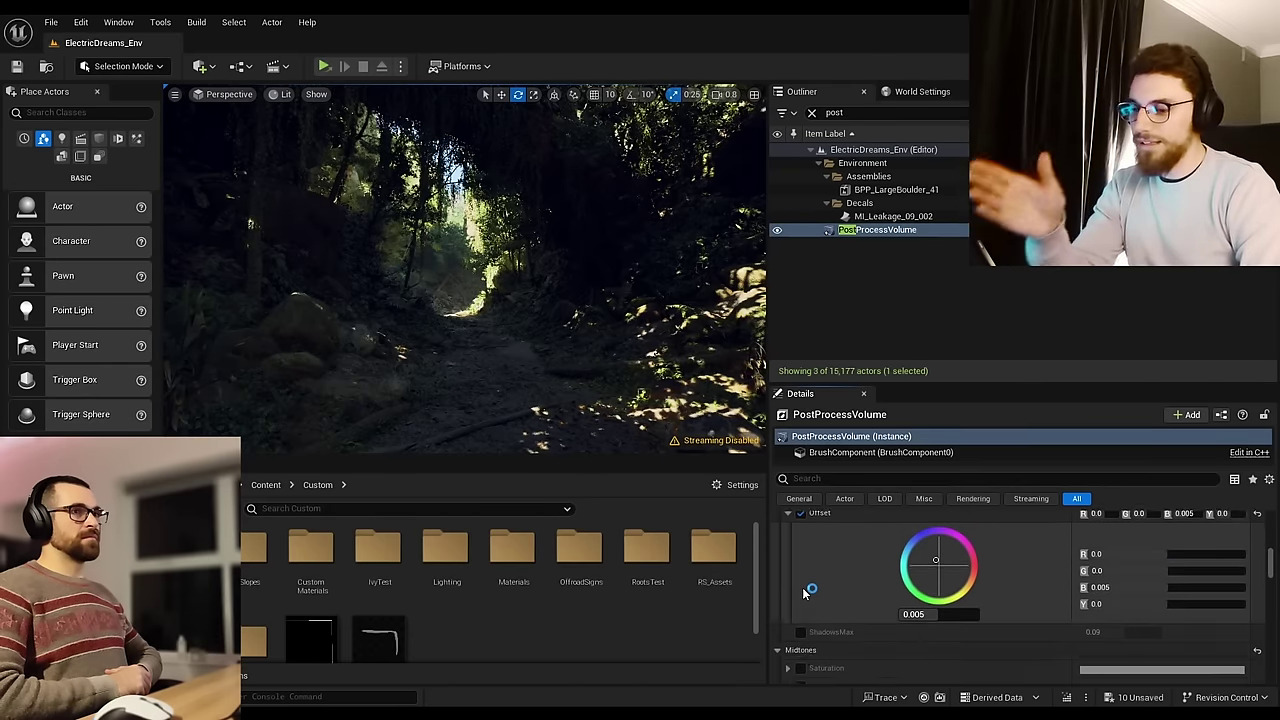
scroll(803, 593, down, 5)
click(790, 575)
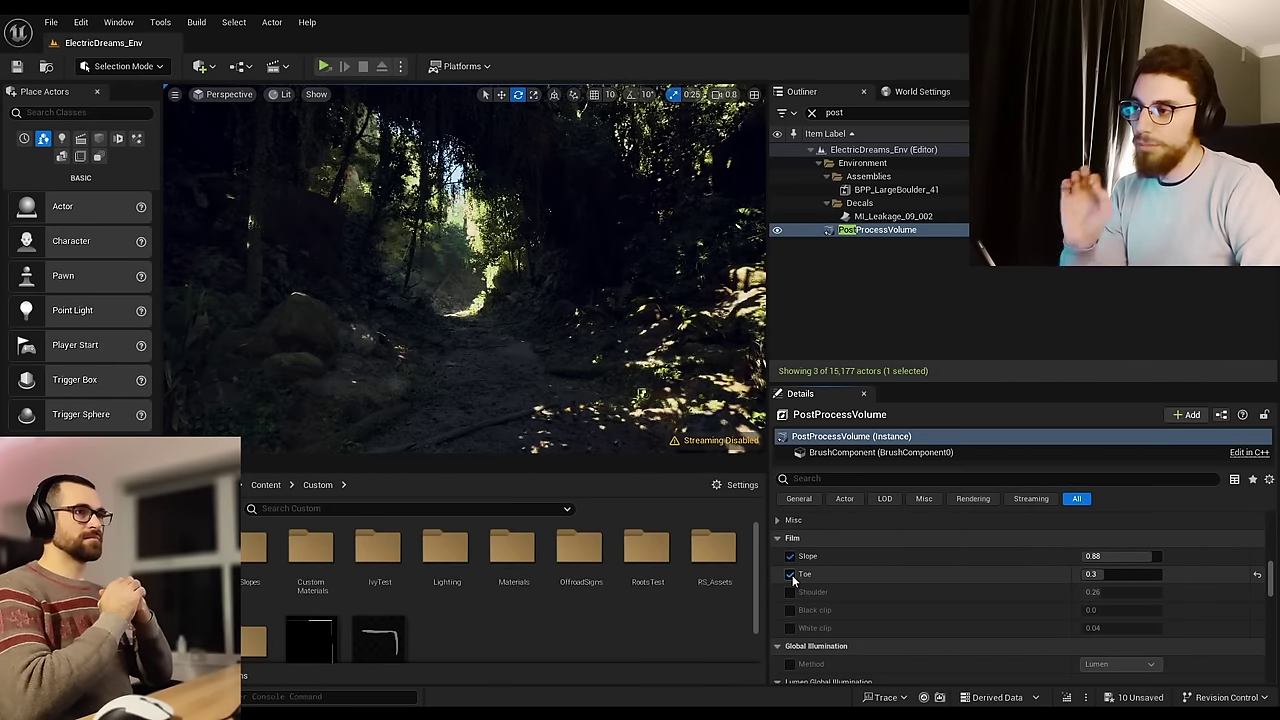
click(792, 575)
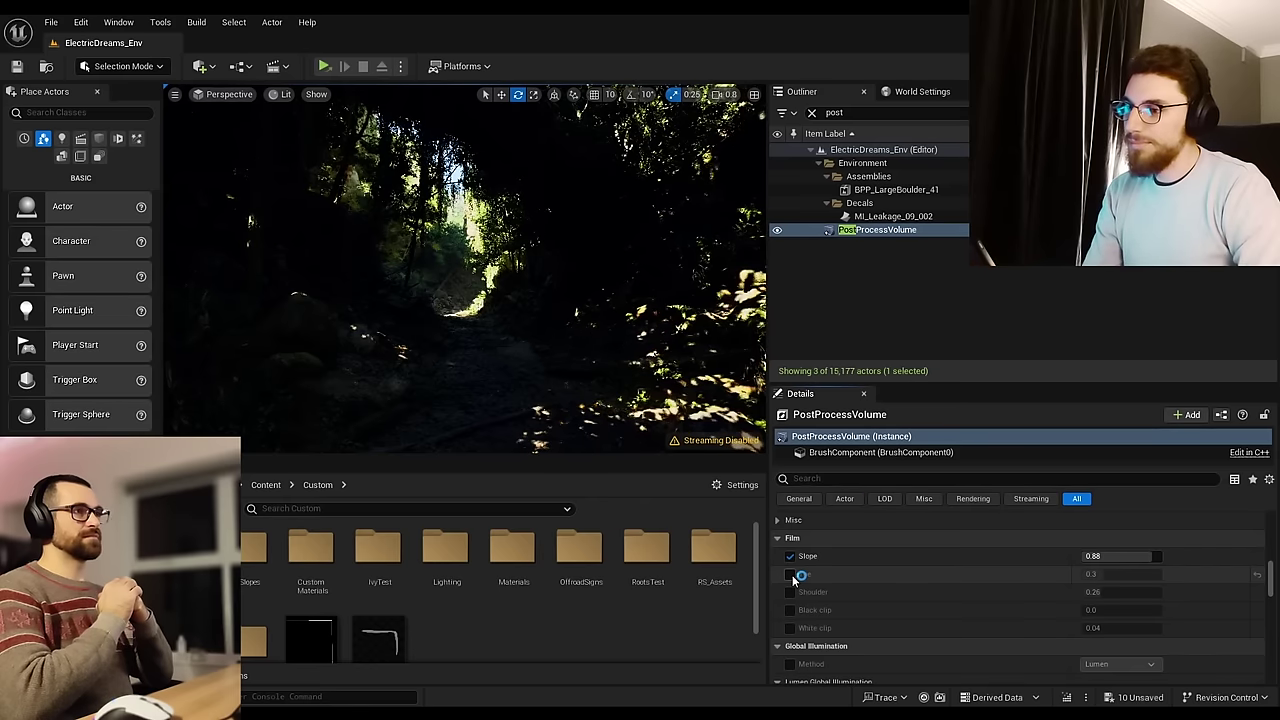
click(792, 575)
scroll(846, 582, down, 8)
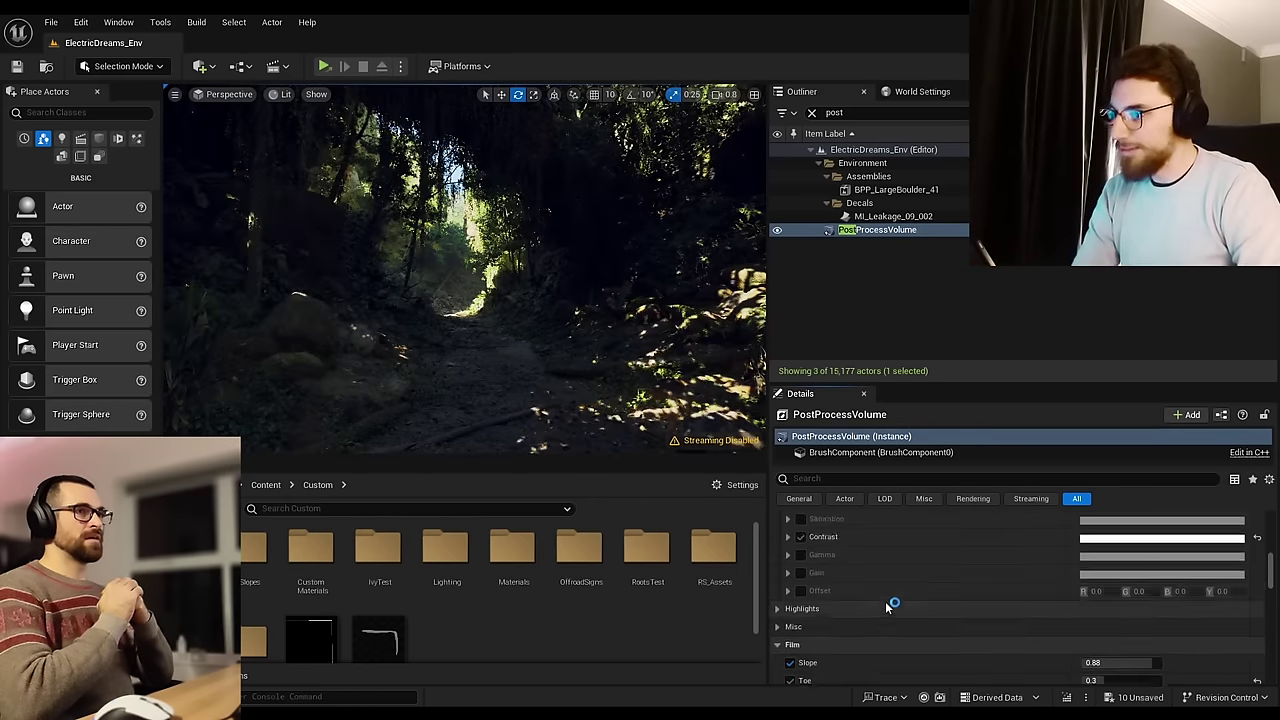
Step: Turn off the Shadows and Midtones color grading overrides and collapse the color grading groups
scroll(860, 602, up, 5)
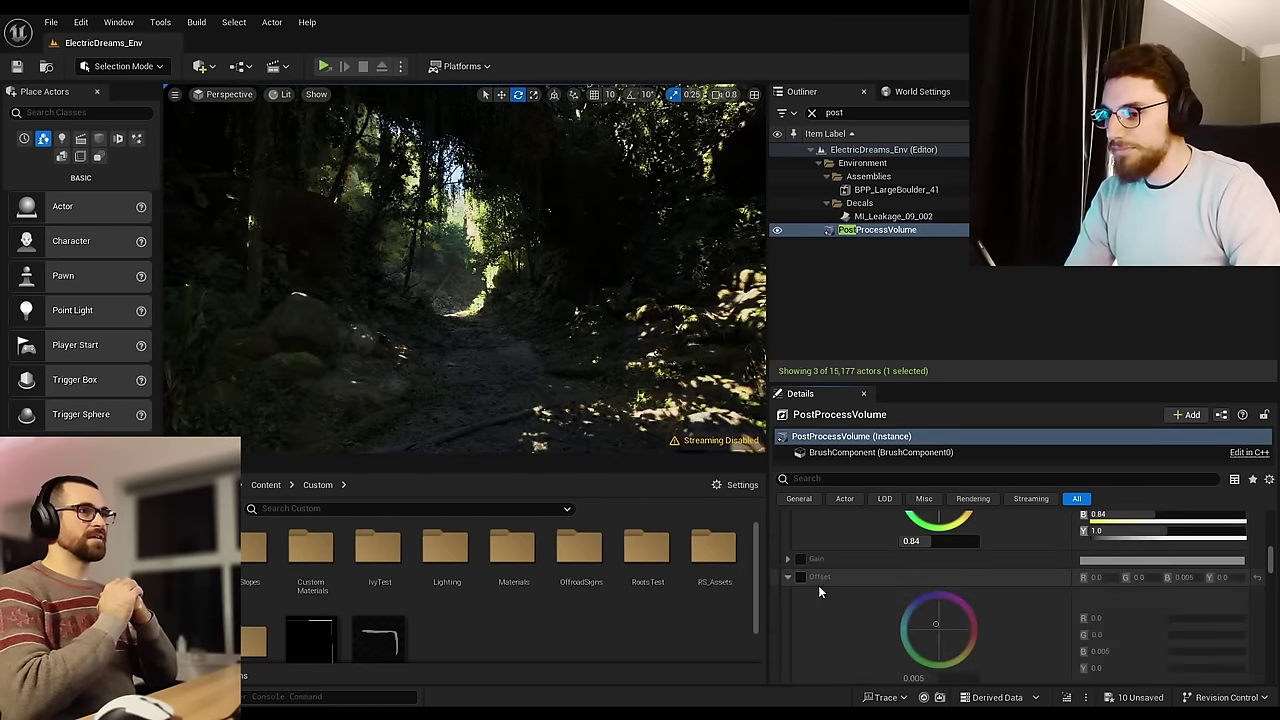
click(800, 589)
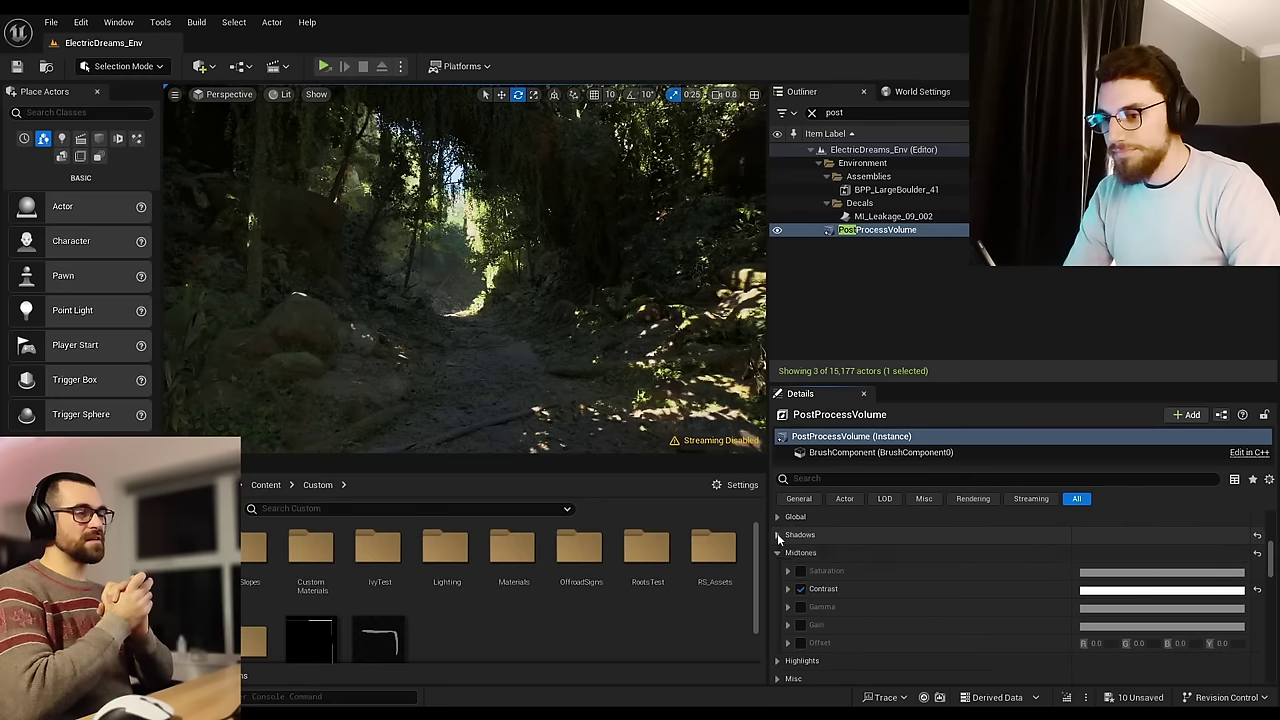
click(777, 534)
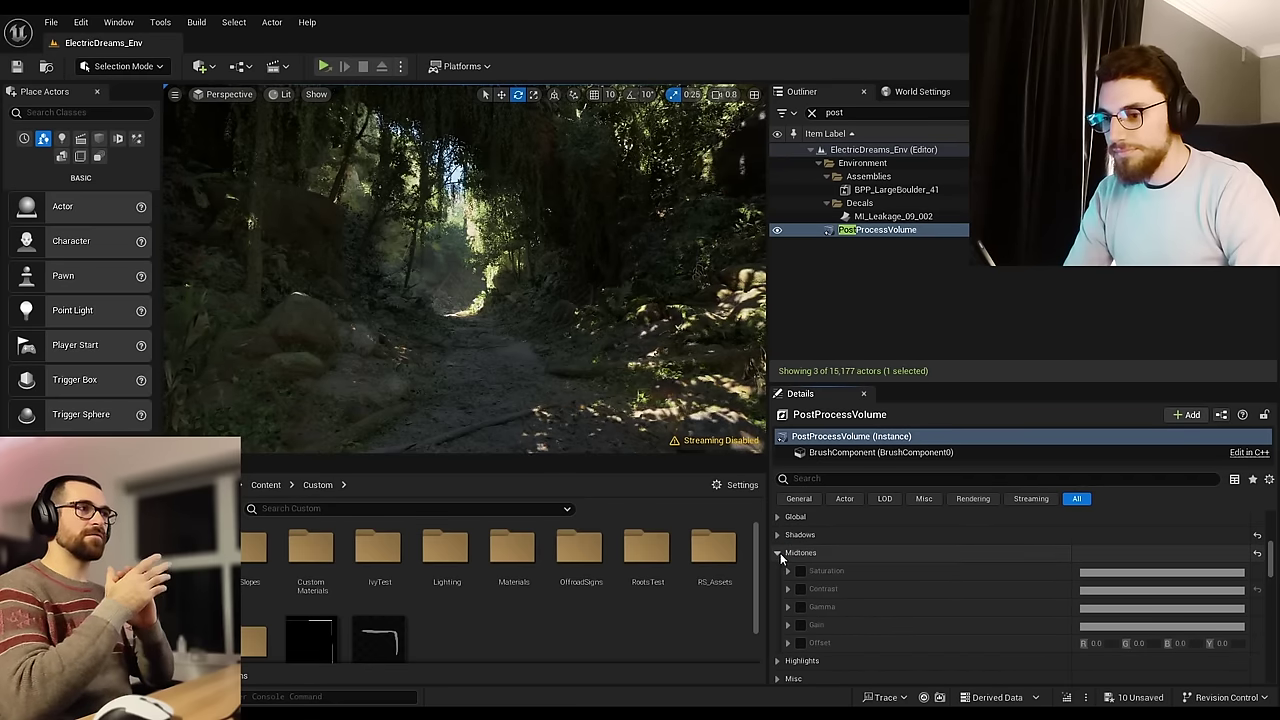
click(778, 552)
click(777, 572)
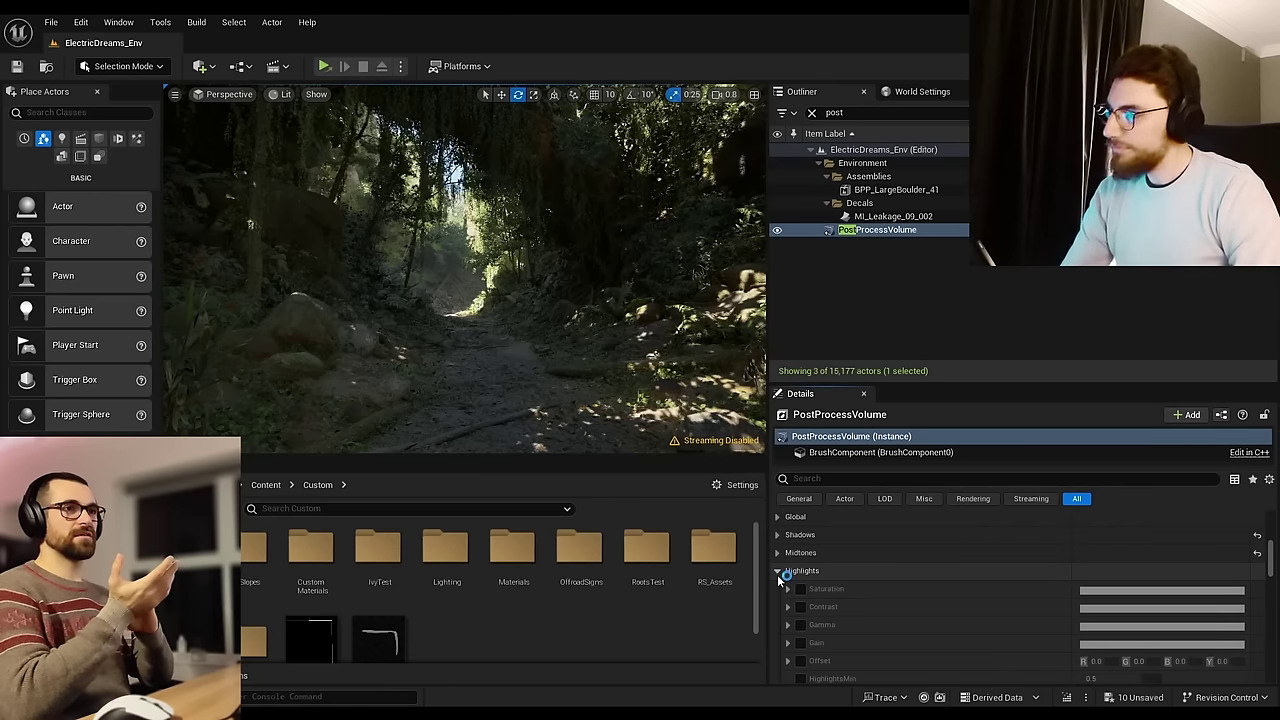
click(777, 572)
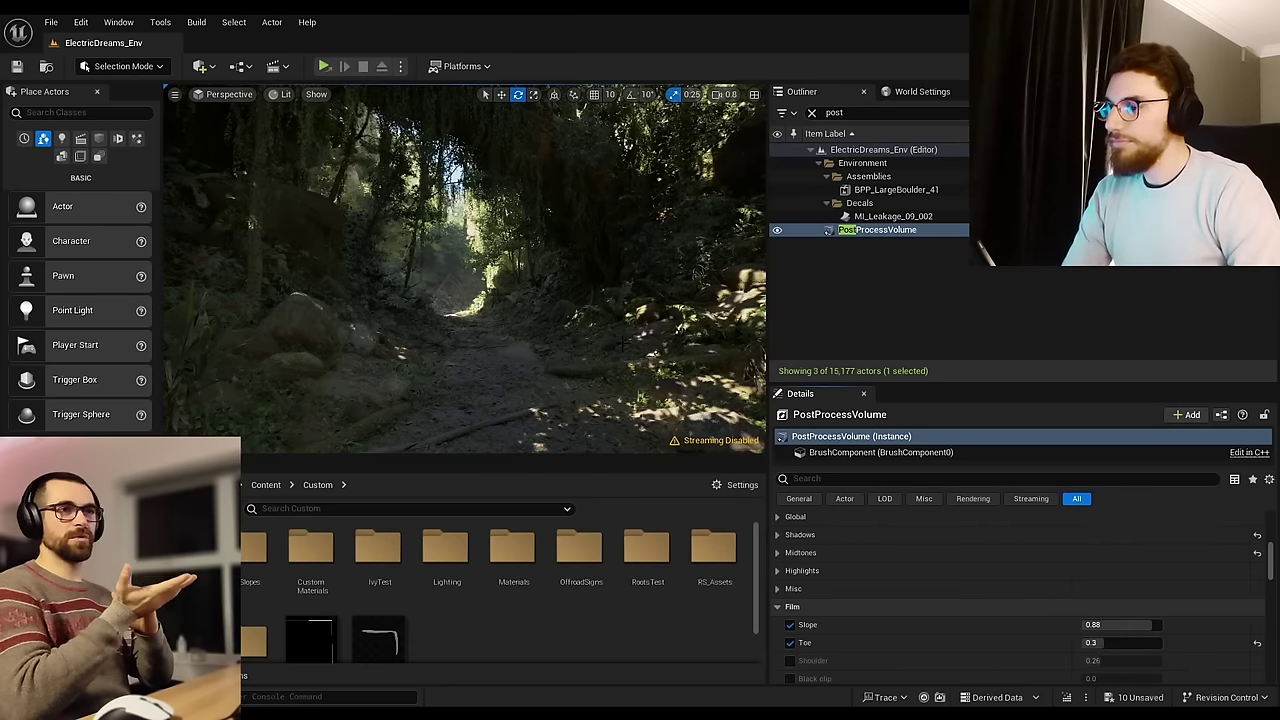
click(779, 589)
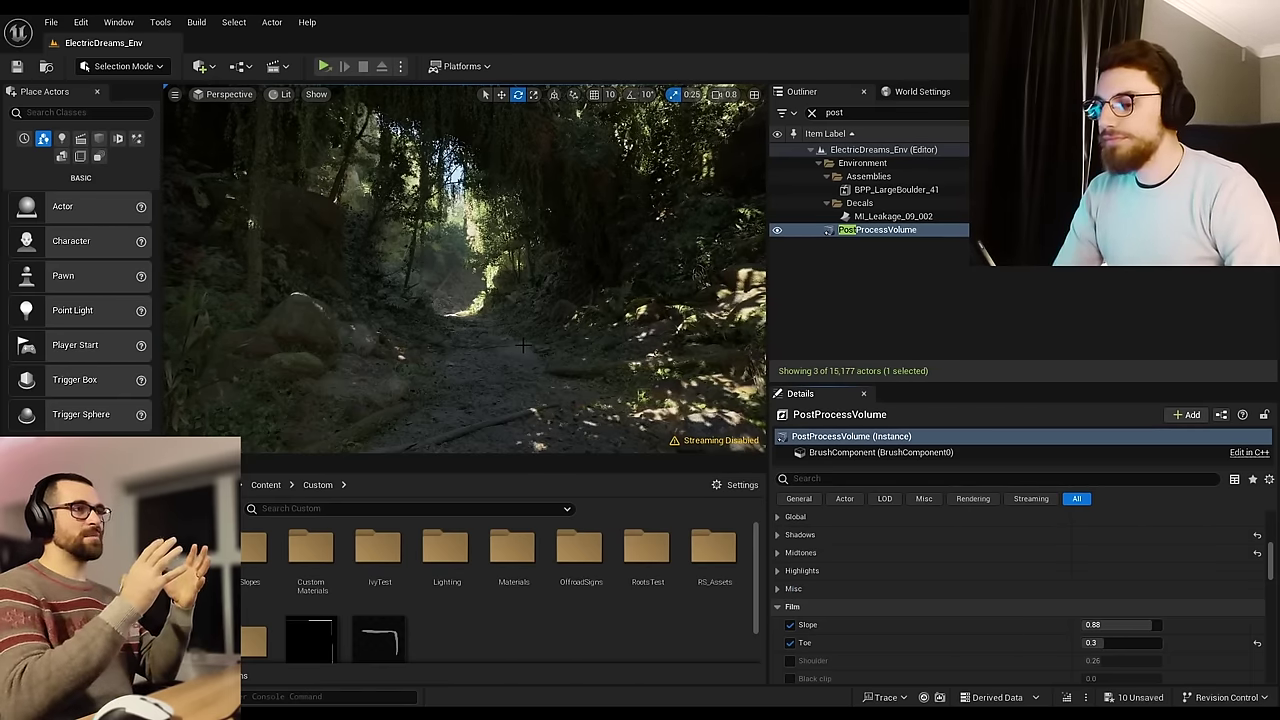
Step: Find the directional light in the level and rotate it to redirect the sunlight onto the forest path
mouse_move(523, 345)
right_down()
mouse_move(575, 360)
mouse_move(300, 355)
mouse_move(521, 345)
right_up()
drag(856, 113, 795, 114)
text(dire)
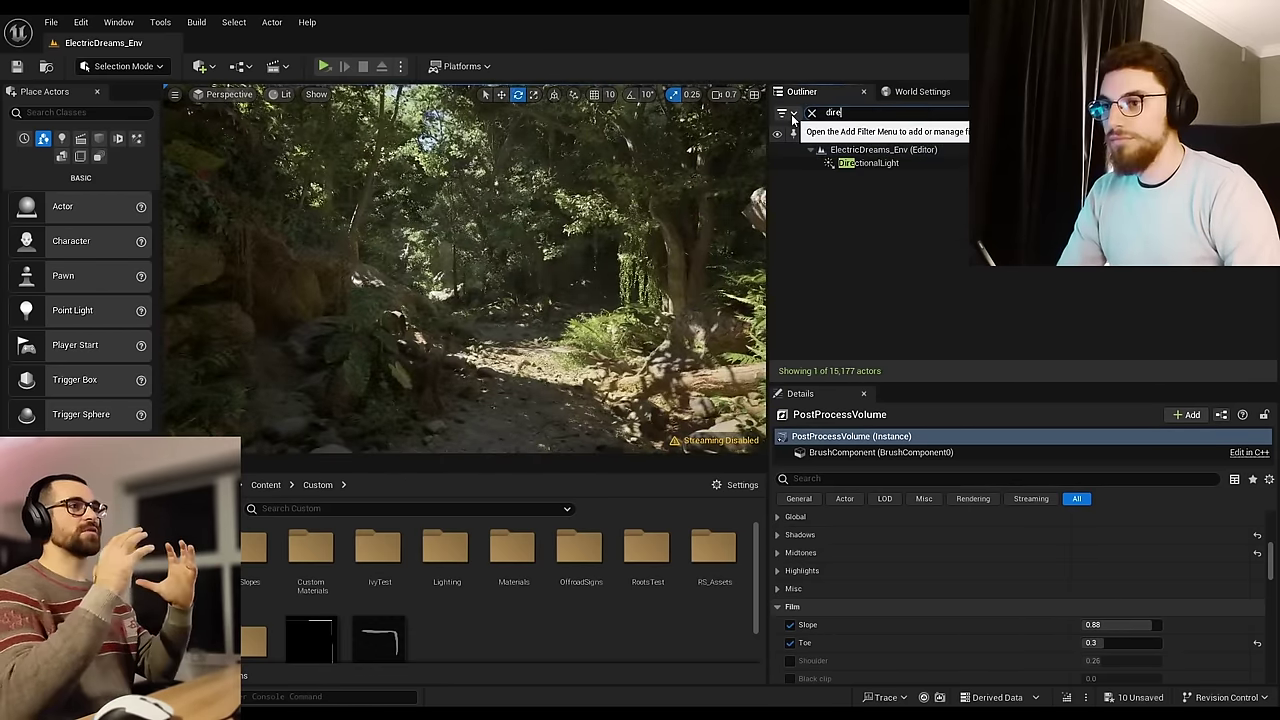
double_click(882, 166)
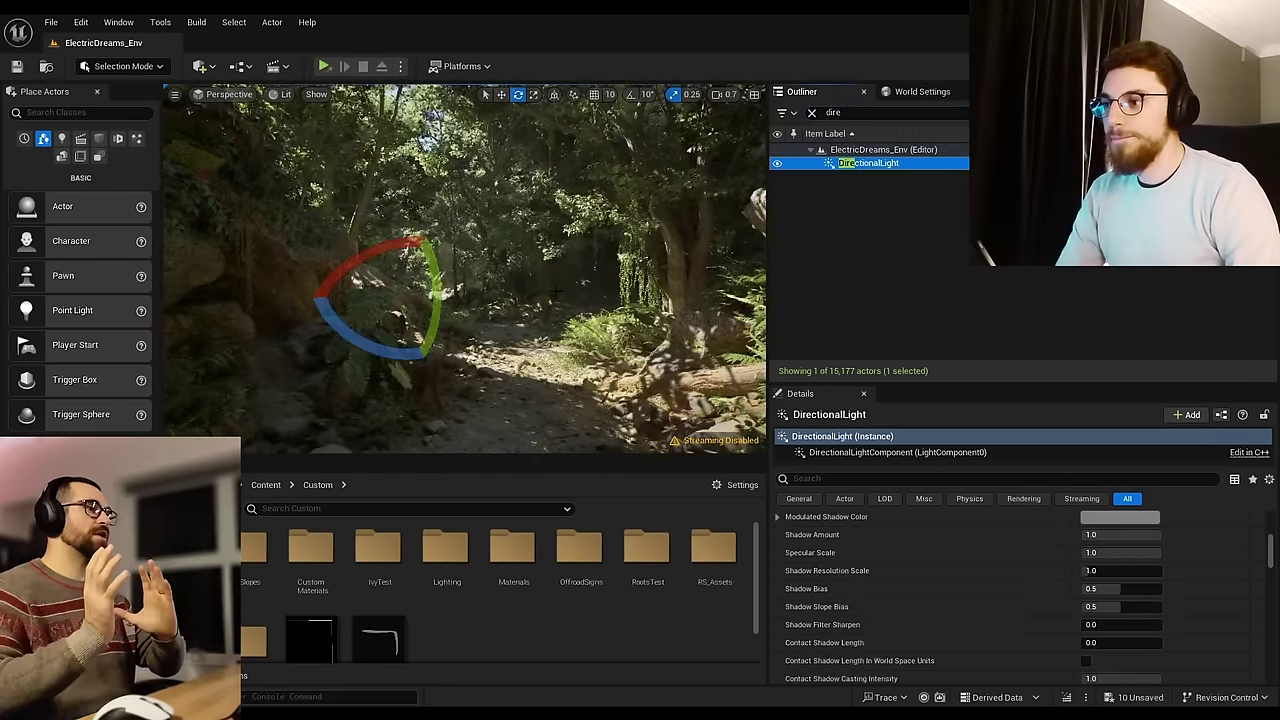
right_drag(411, 311, 411, 311)
drag(397, 287, 506, 391)
right_drag(506, 391, 466, 402)
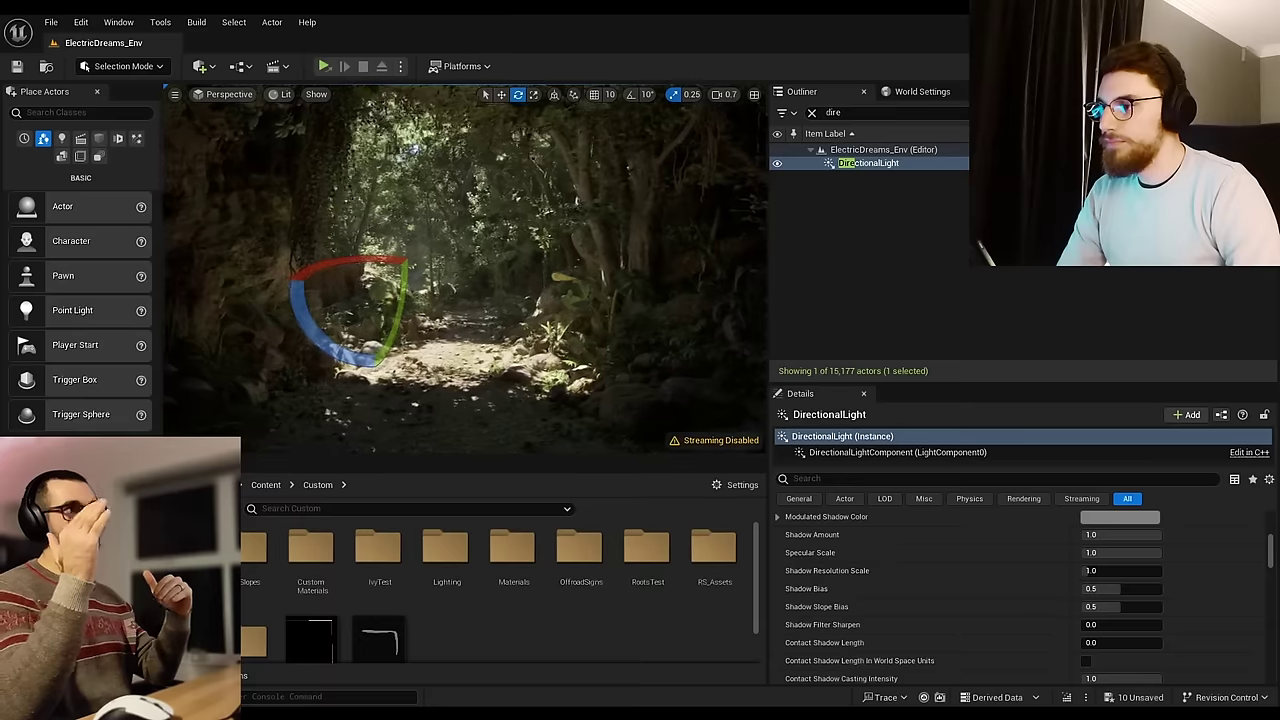
Step: Add an Exponential Height Fog actor to the level and enable its Volumetric Fog option
click(206, 67)
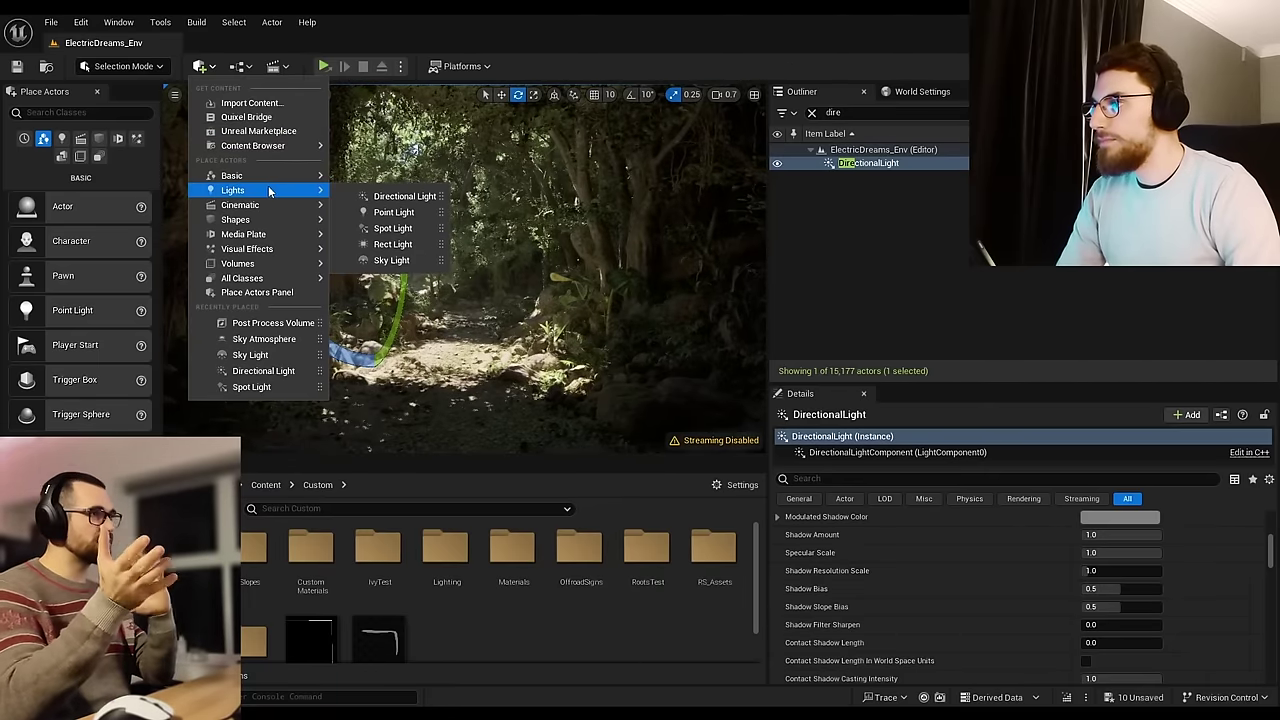
mouse_move(285, 190)
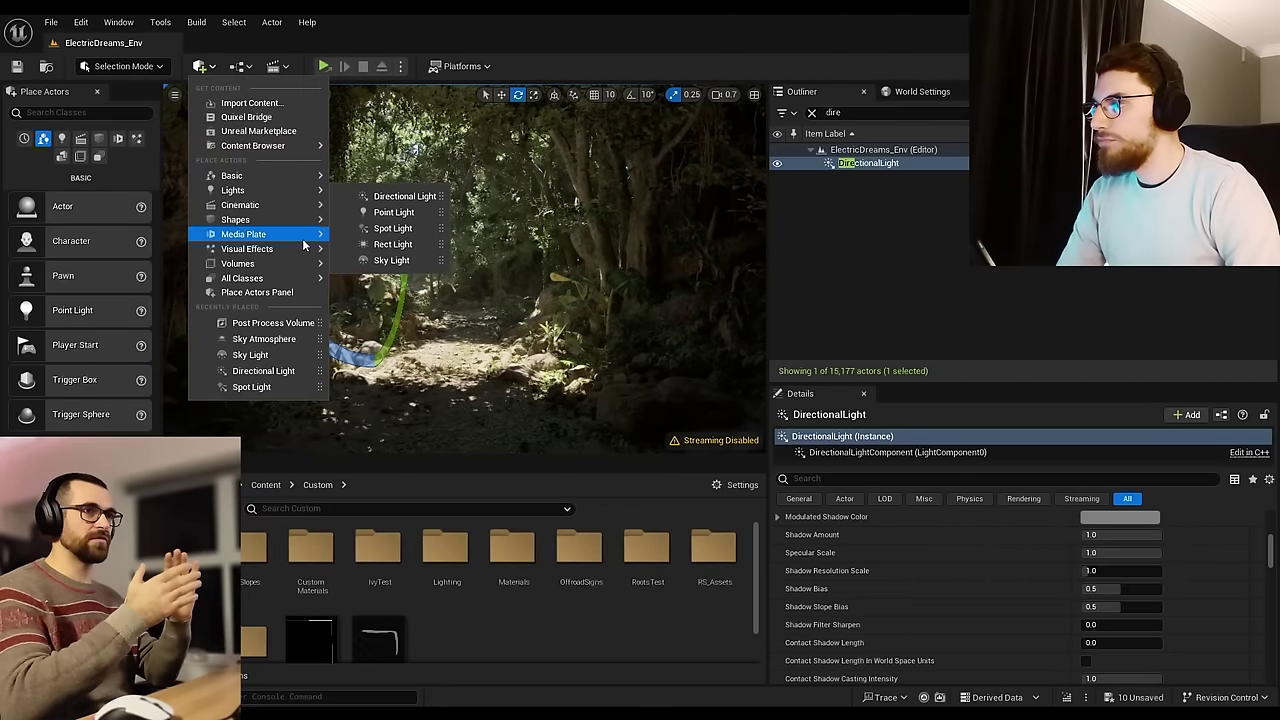
mouse_move(308, 246)
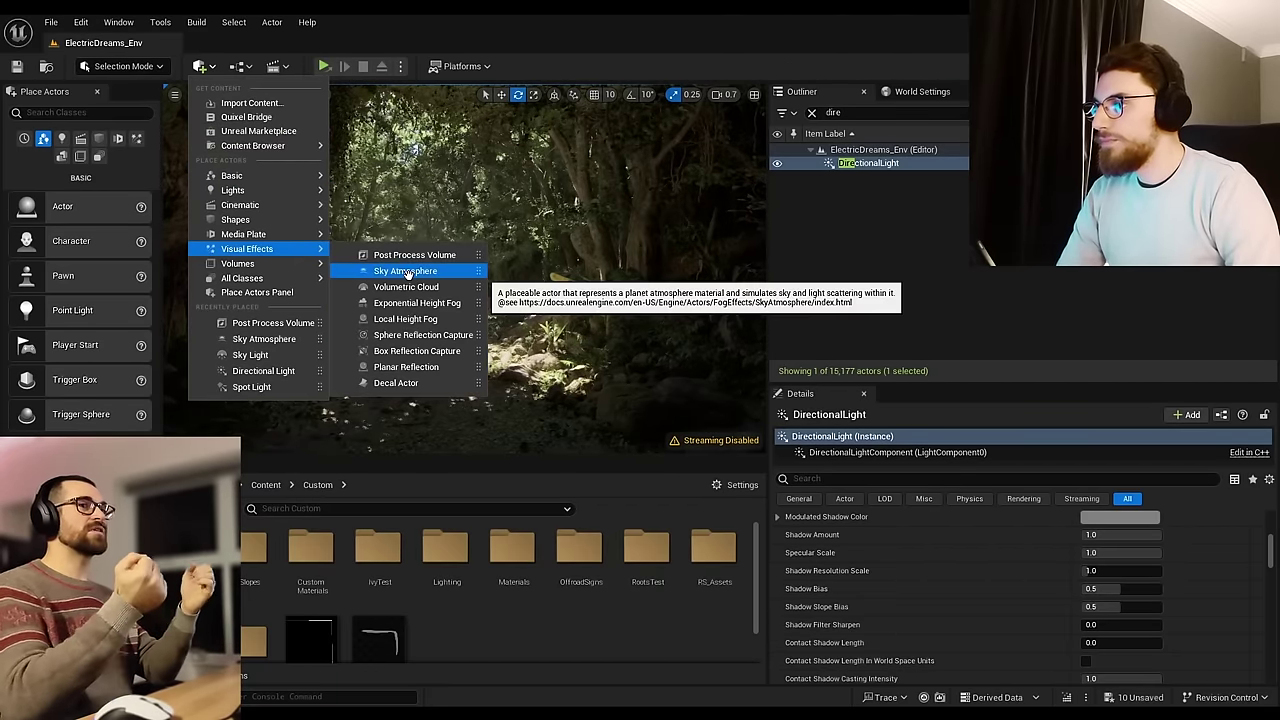
click(542, 388)
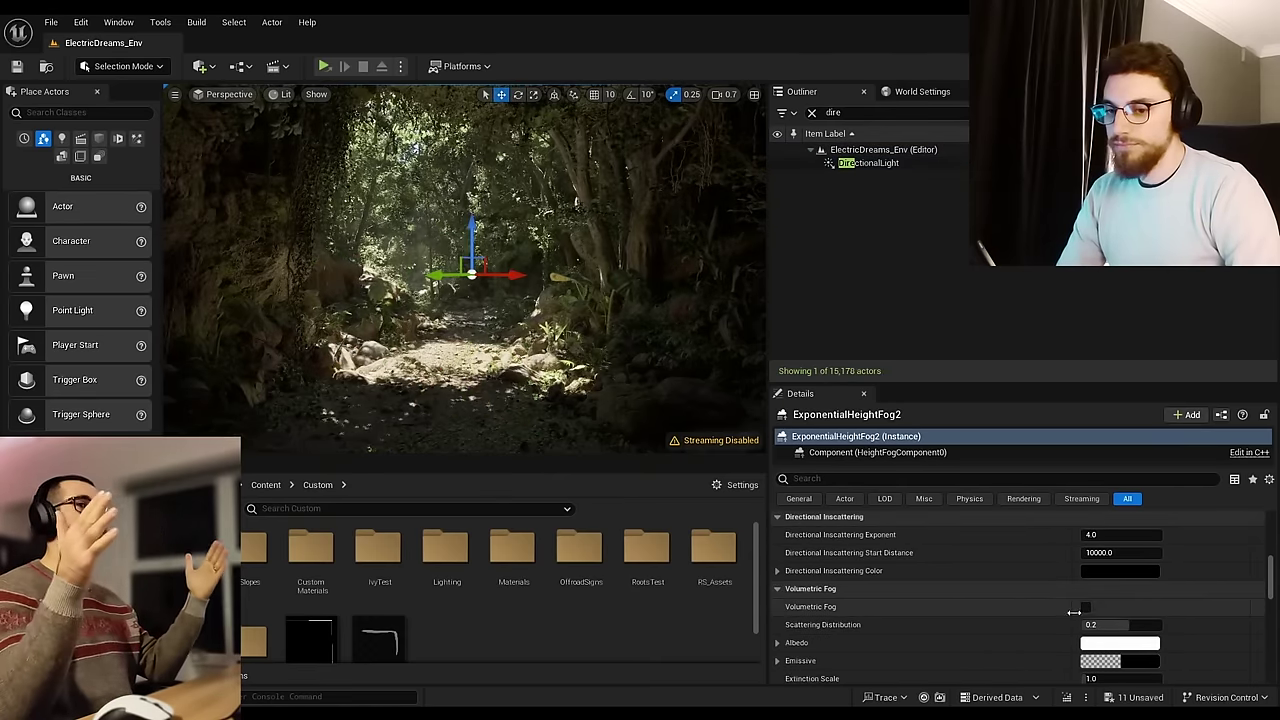
click(1086, 607)
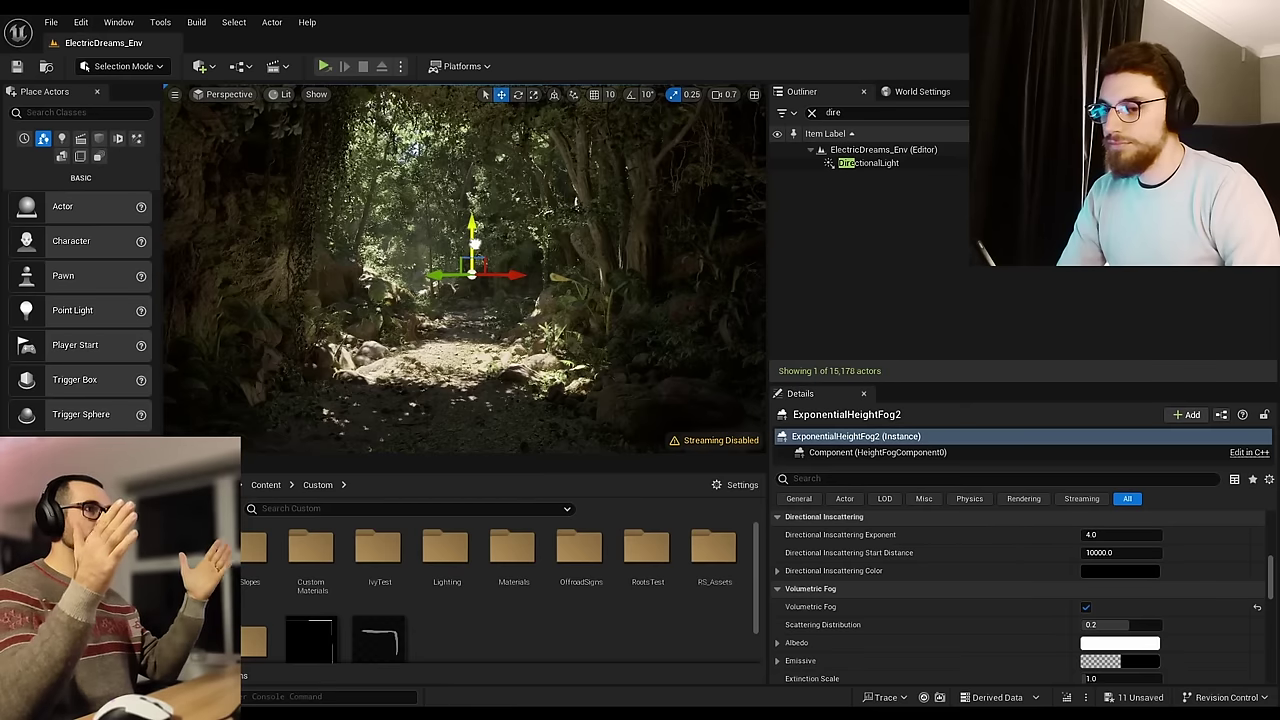
Step: Filter the level's actors by "fog" and raise the new height fog's Fog Density to 0.0272
drag(843, 112, 778, 113)
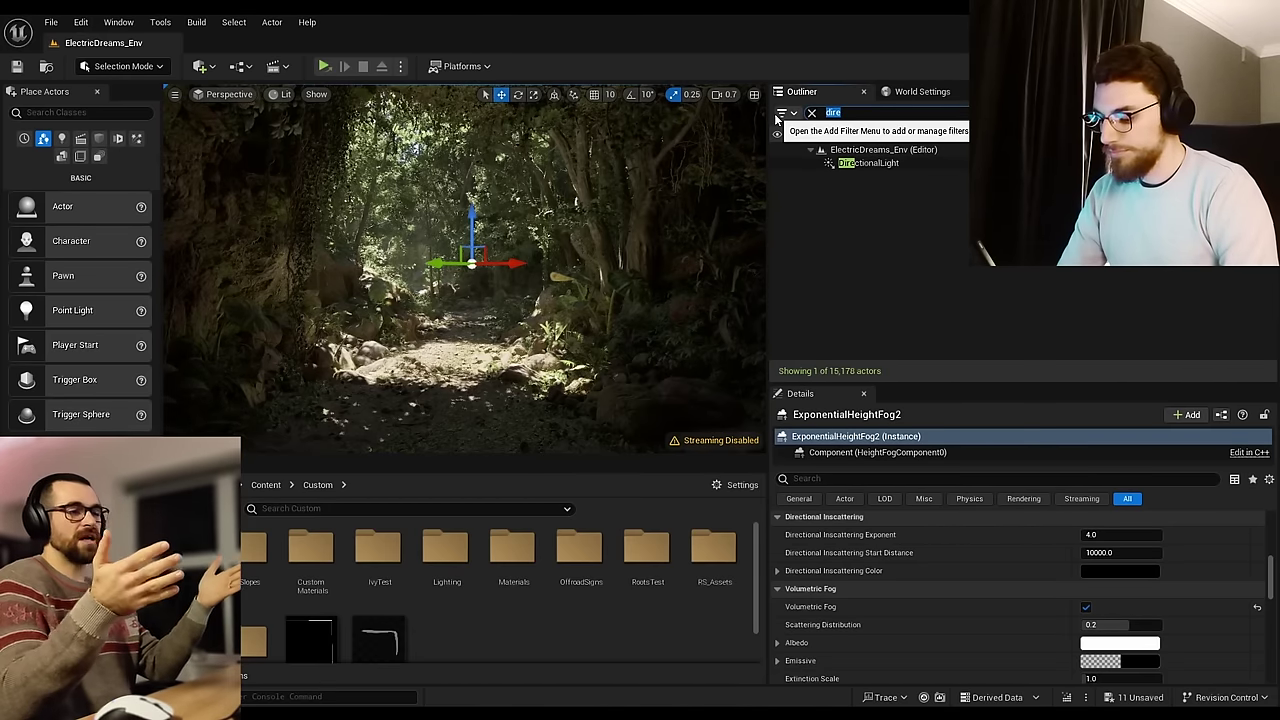
text(fog)
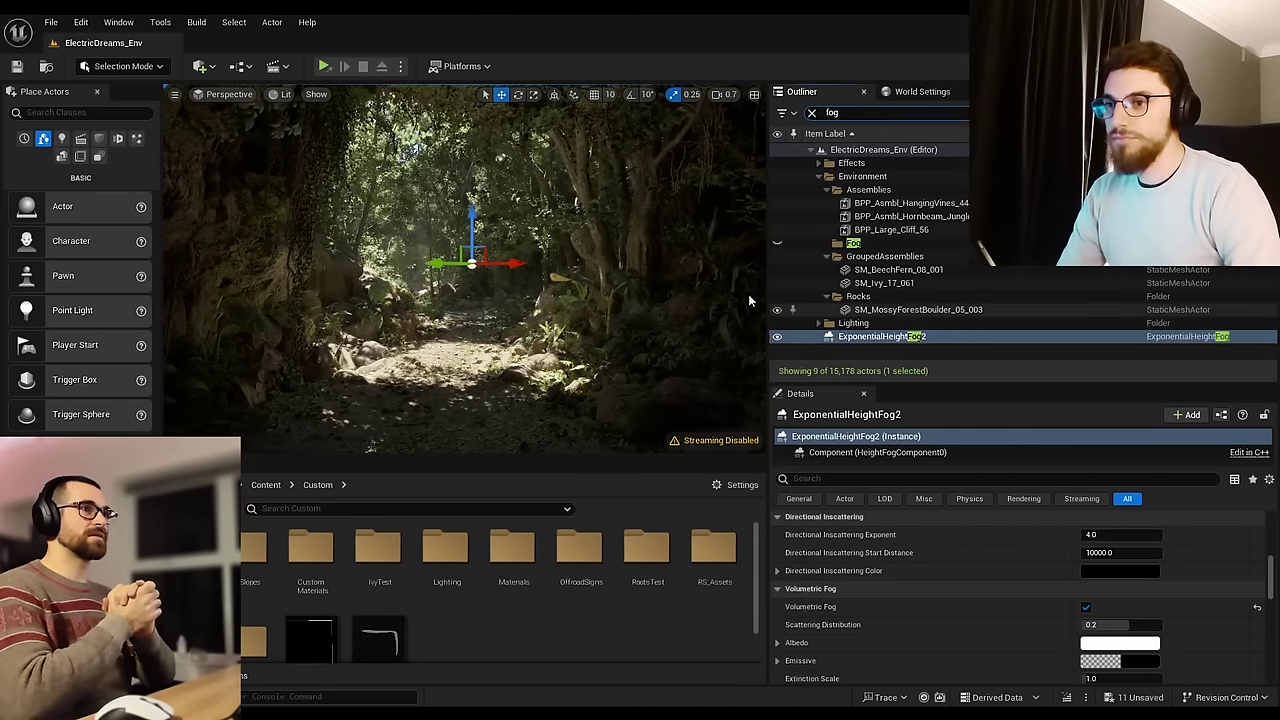
right_drag(657, 311, 615, 307)
scroll(1012, 592, up, 5)
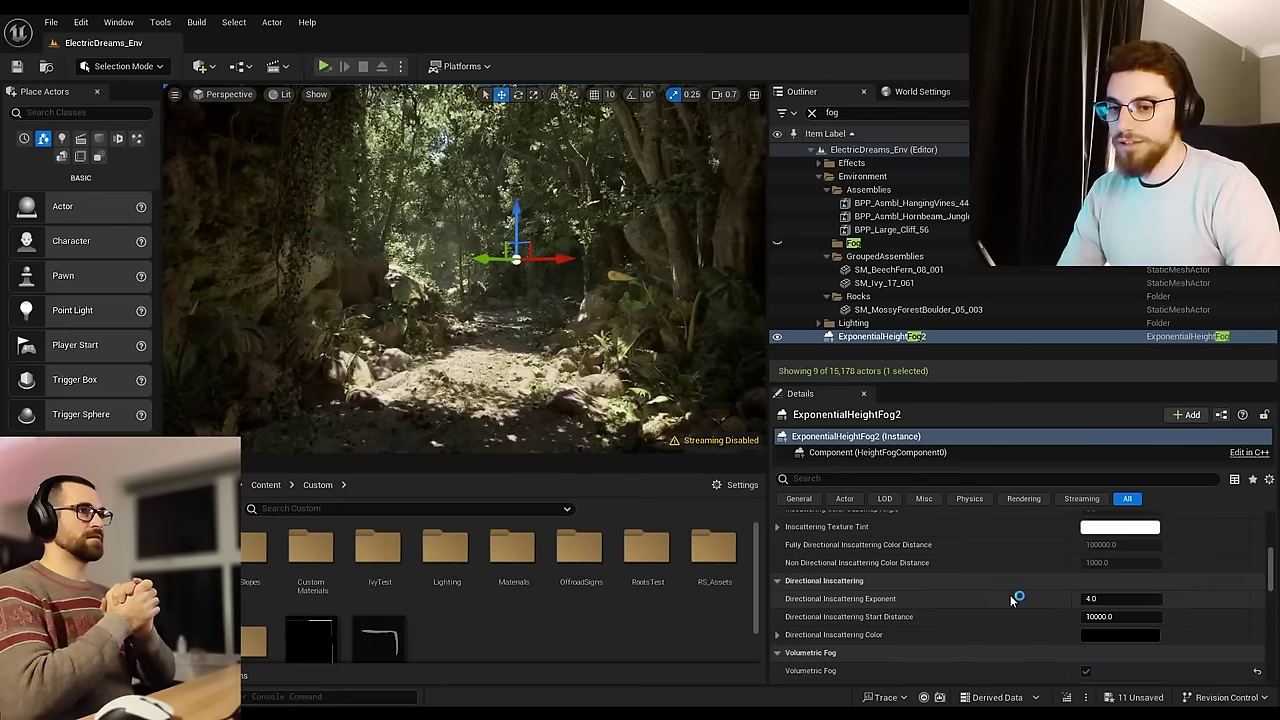
scroll(1016, 595, up, 3)
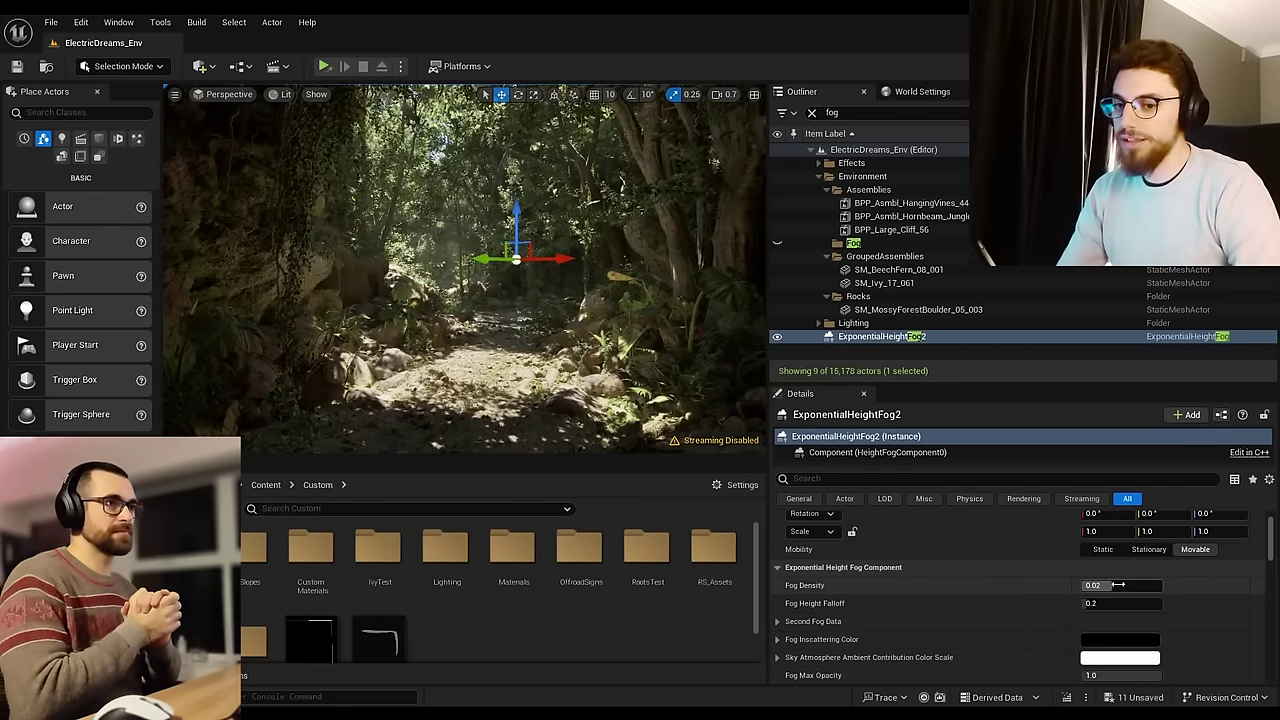
drag(1120, 585, 1145, 585)
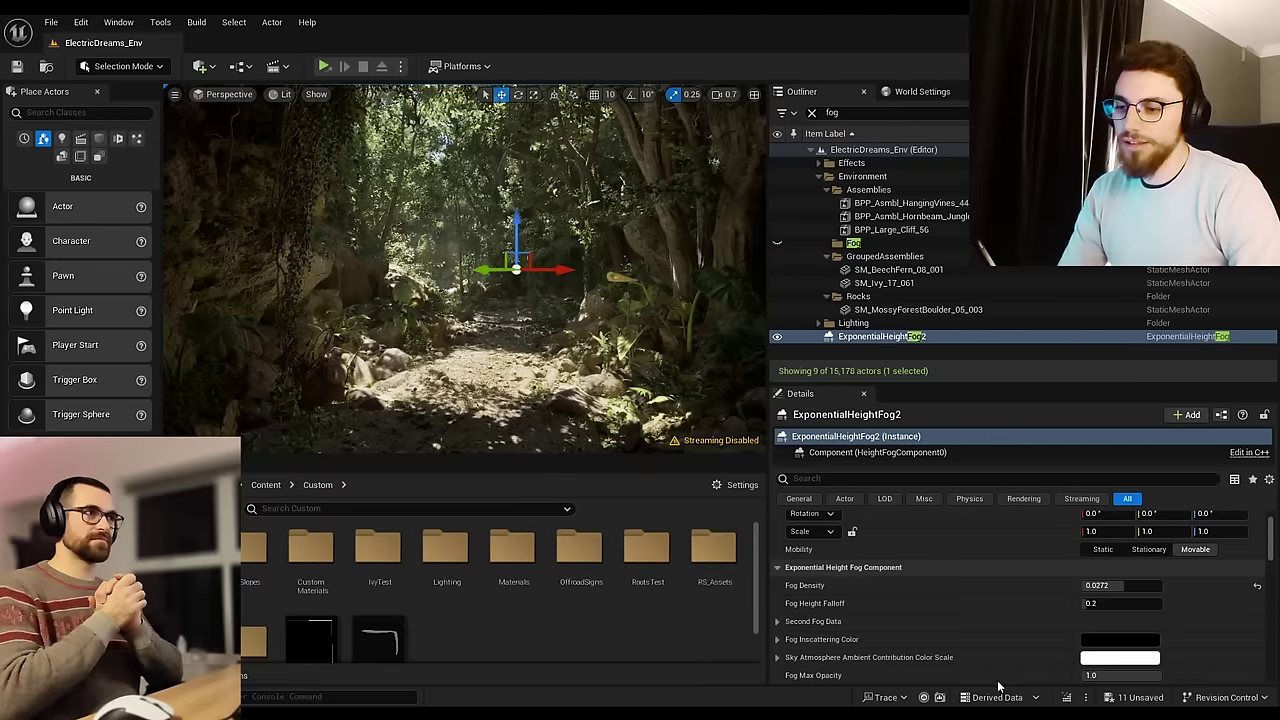
Step: Review the volumetric fog settings and fly through the forest and cave to examine the fog and lighting
scroll(957, 609, down, 8)
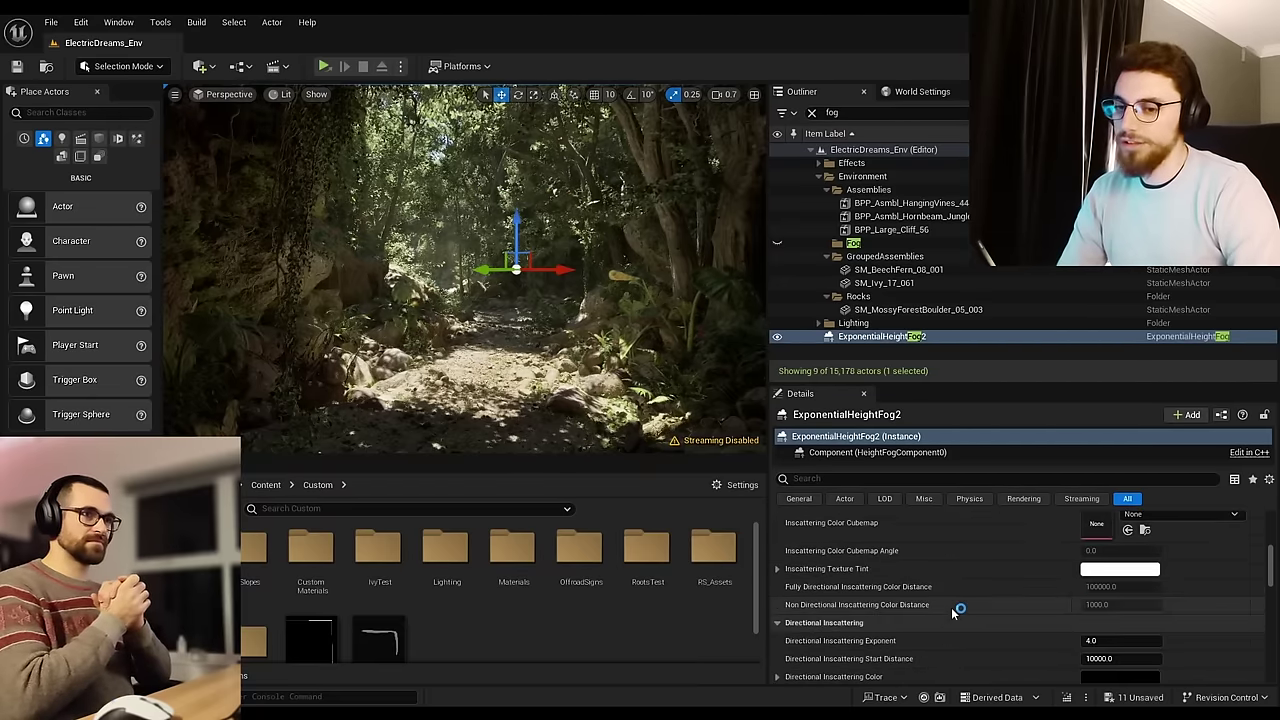
scroll(952, 612, down, 8)
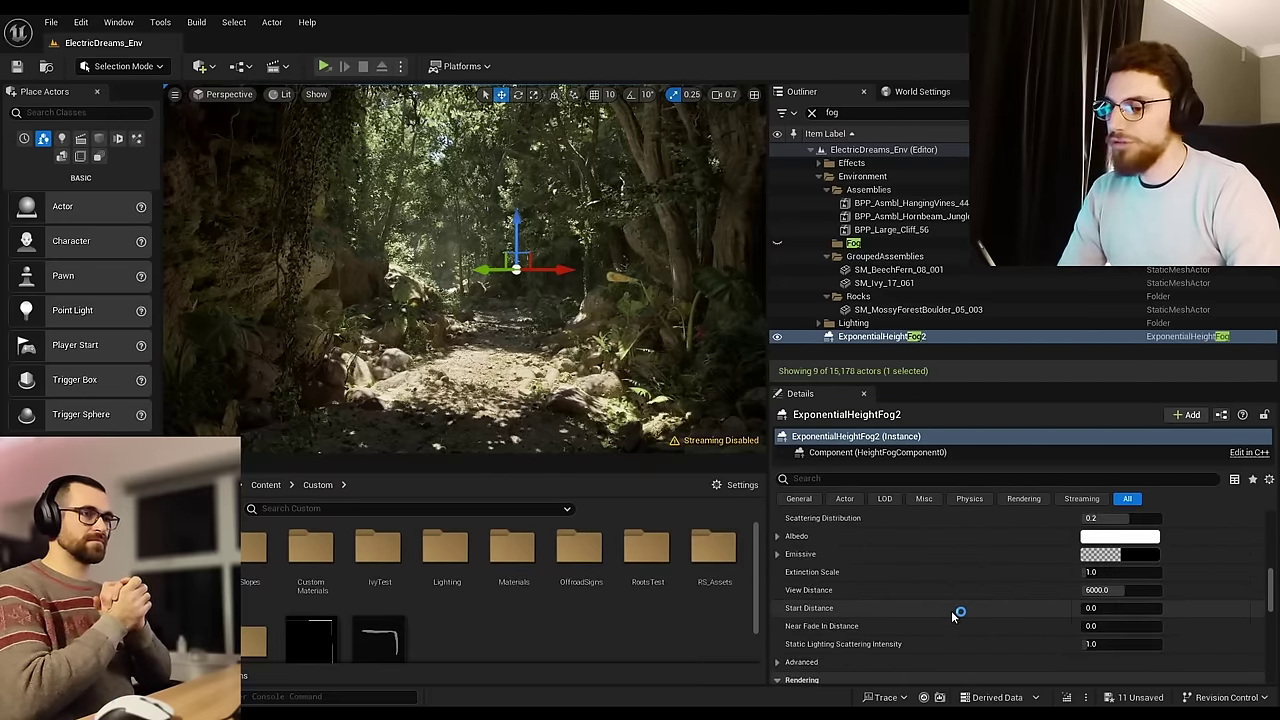
key(w)
right_drag(514, 436, 535, 465)
scroll(514, 436, up, 2)
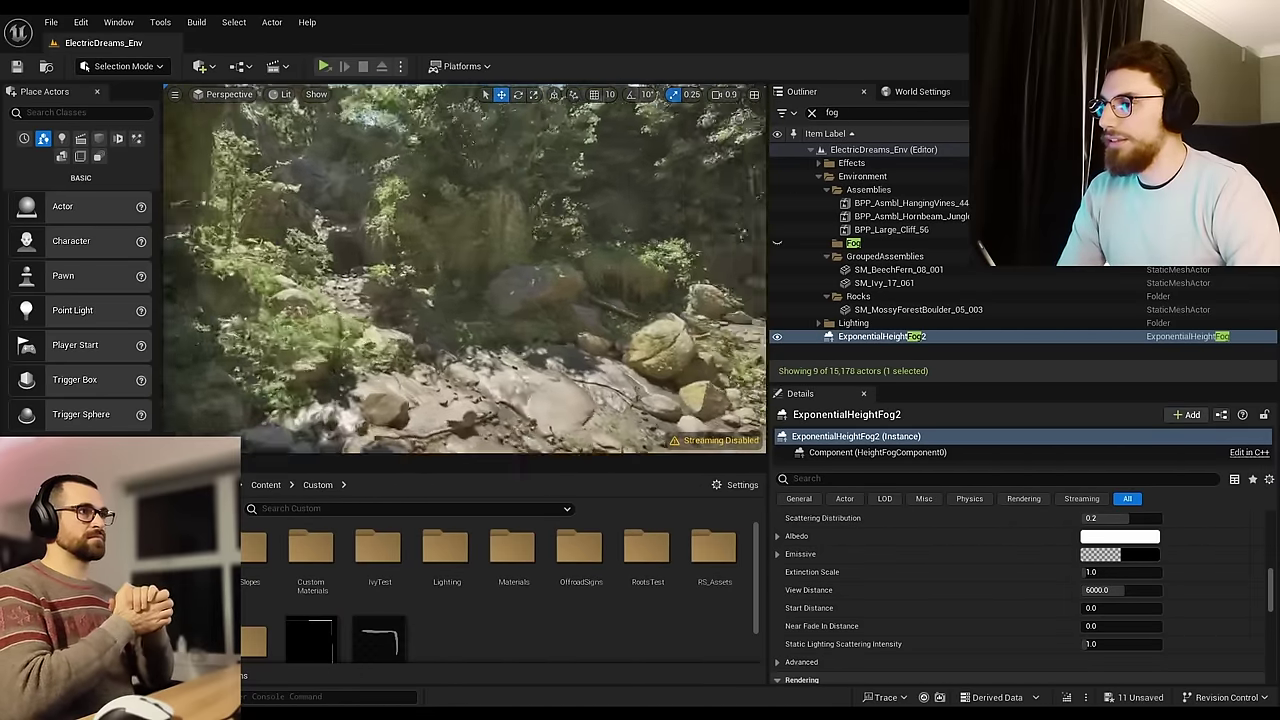
right_drag(480, 270, 470, 272)
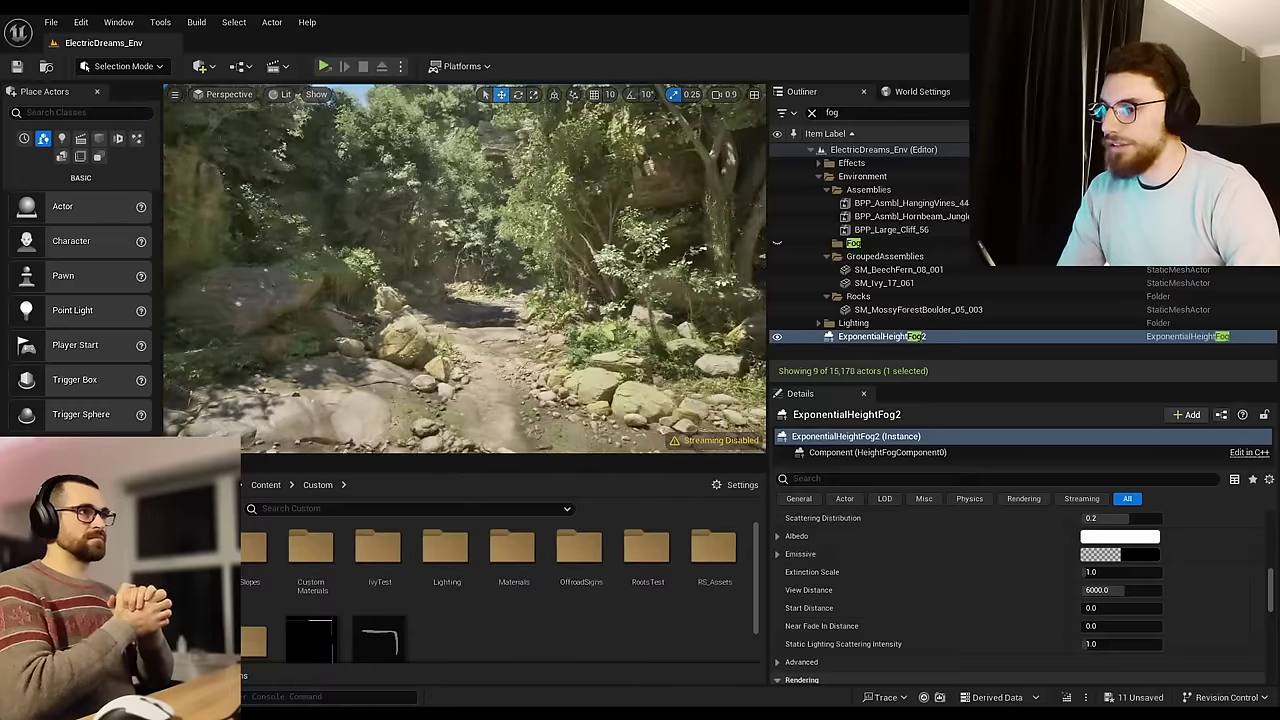
click(568, 372)
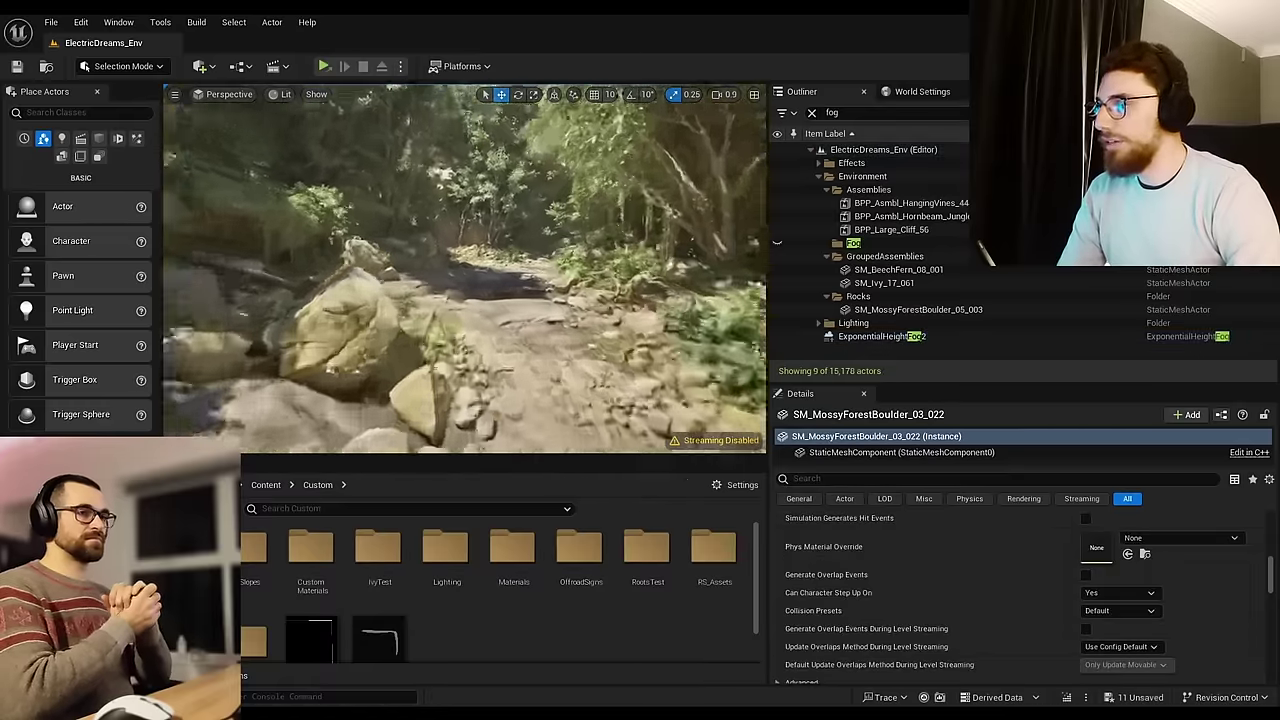
right_drag(464, 270, 470, 270)
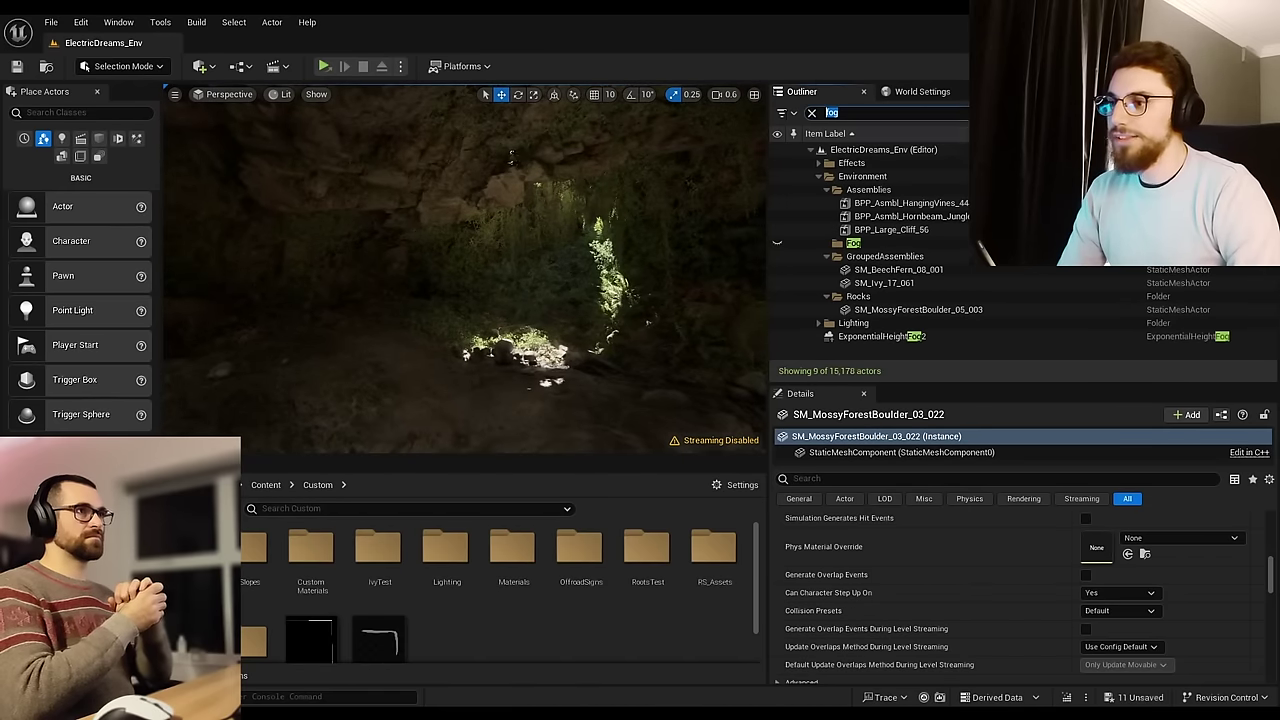
Step: Find and select the post process volume and disable its Film Toe override
text(post)
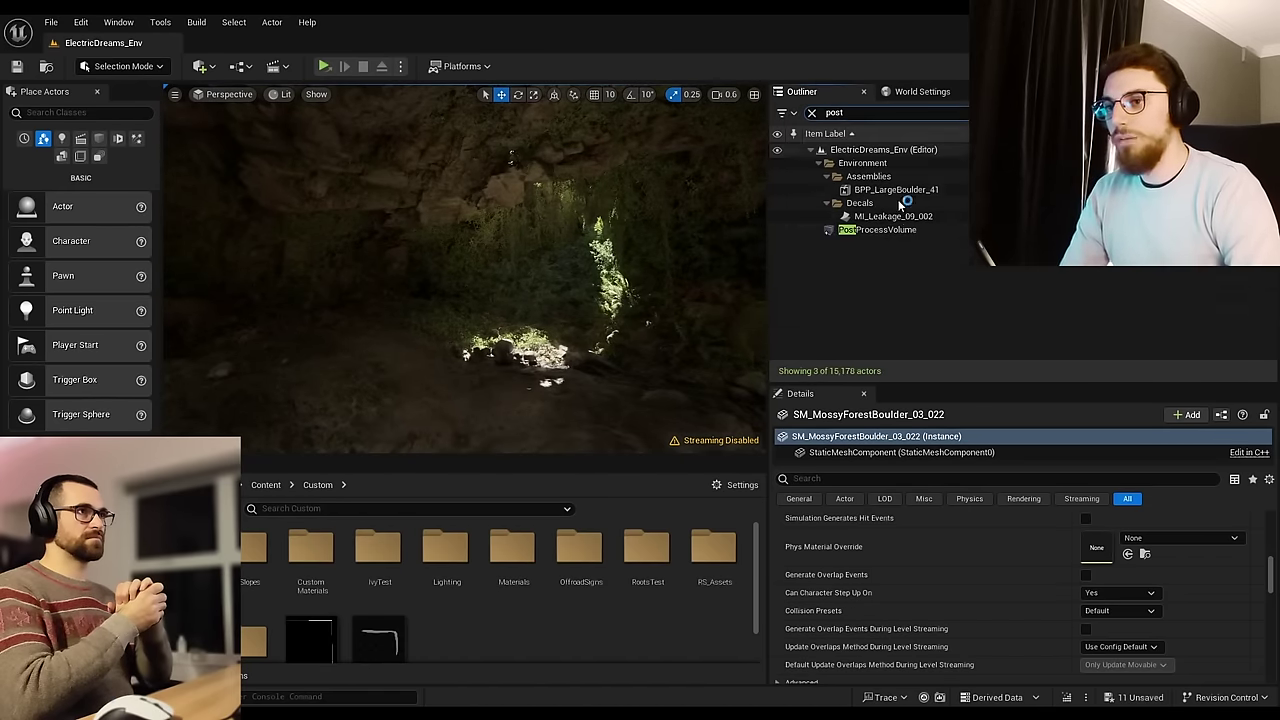
click(877, 230)
scroll(840, 572, up, 1)
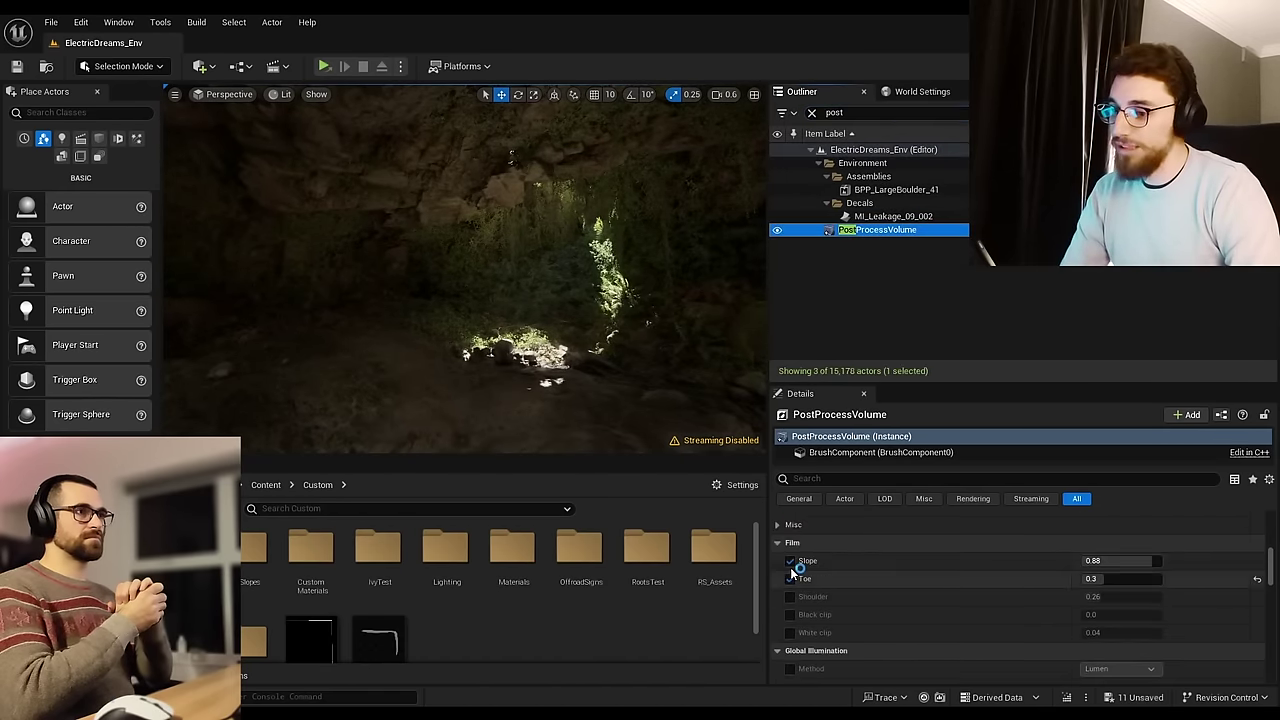
click(790, 579)
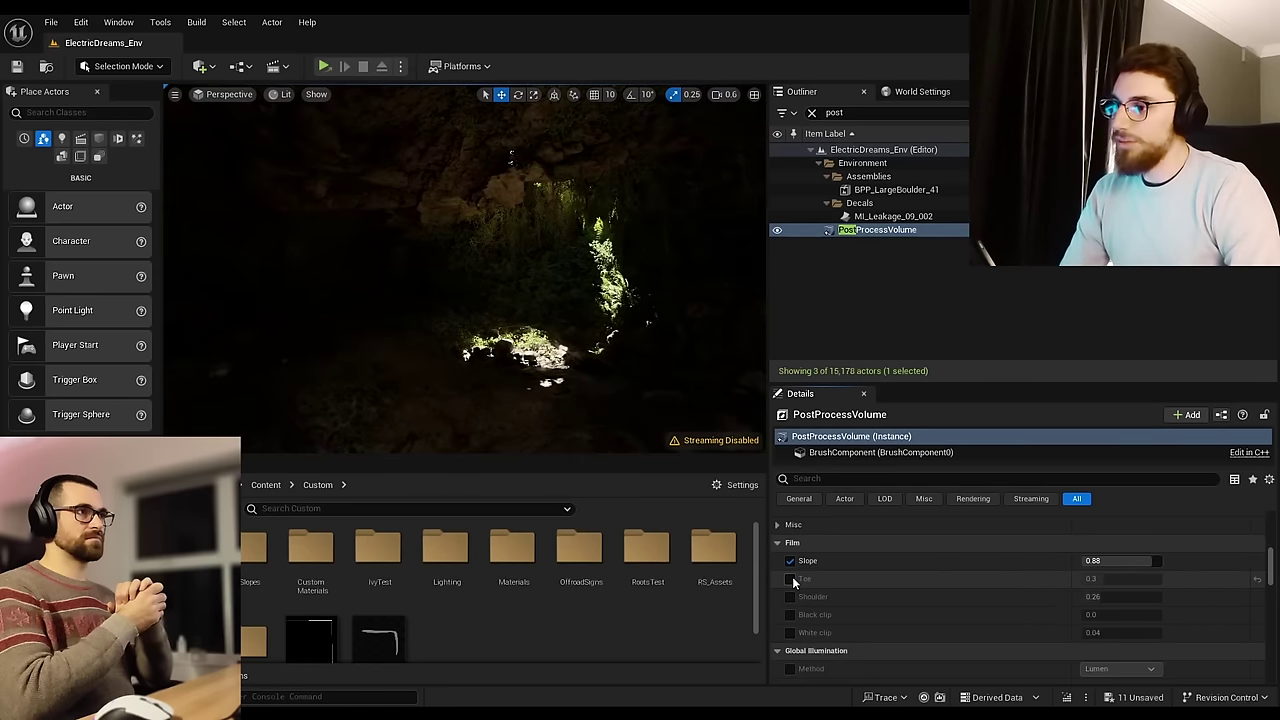
Step: Toggle the Film Toe override on and off to compare its effect on the cave's shadows
click(791, 579)
click(791, 579)
click(791, 579)
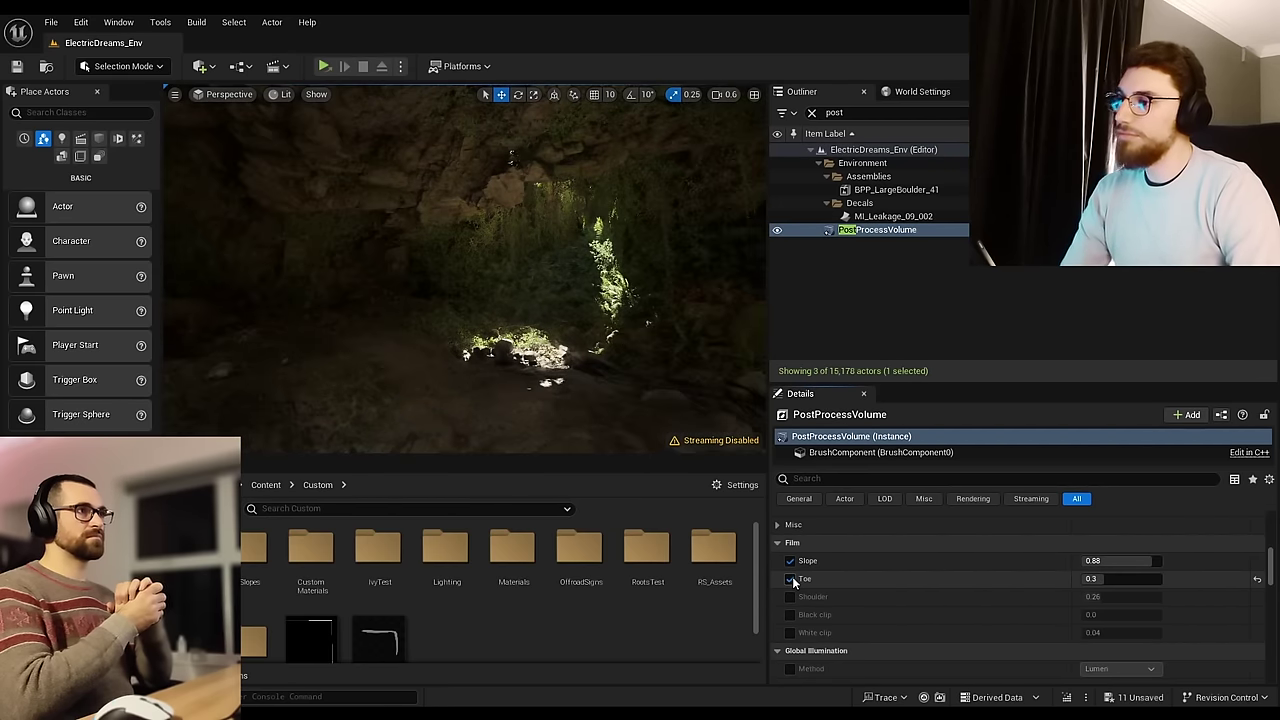
click(791, 578)
click(791, 578)
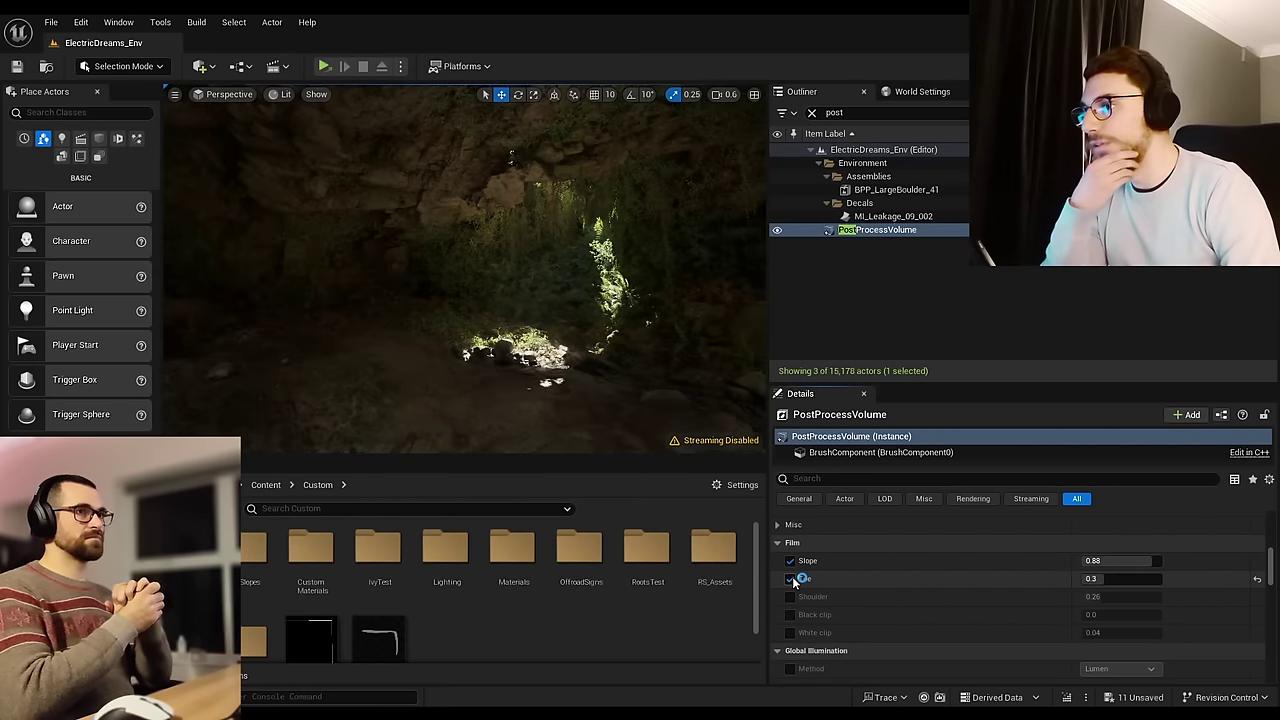
click(791, 578)
click(791, 578)
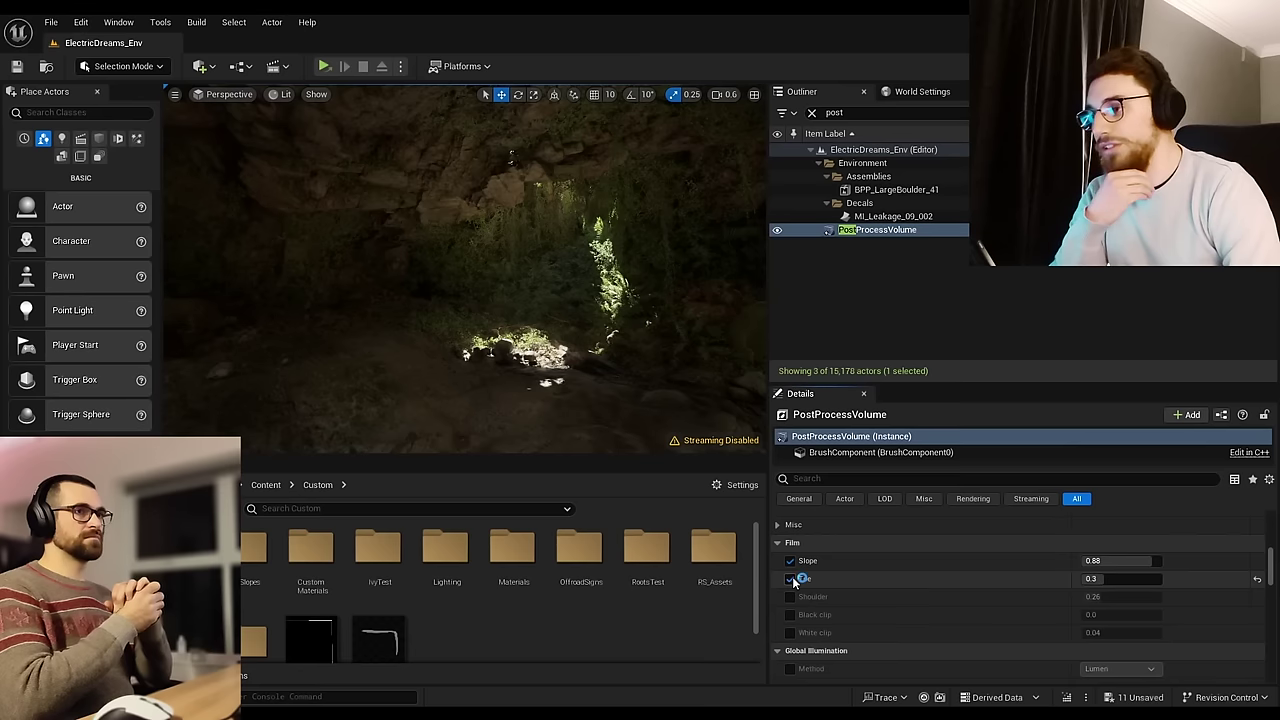
click(791, 578)
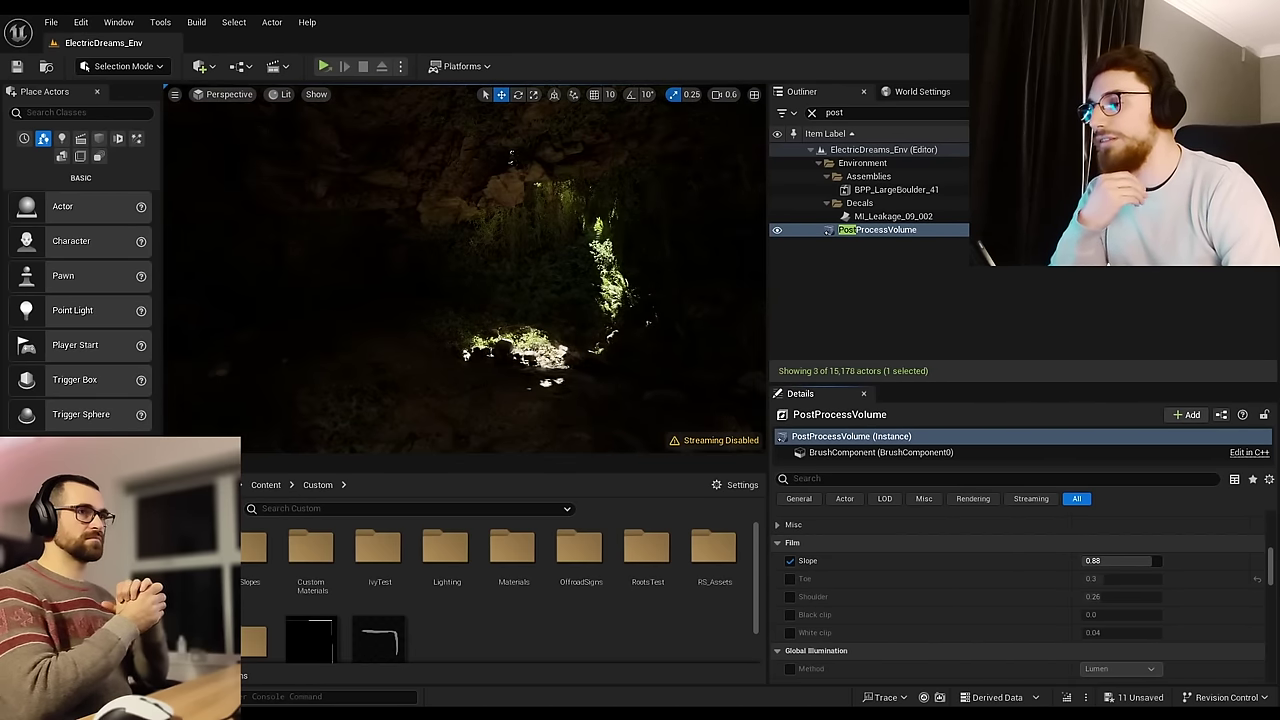
Step: Disable the post process volume's Film Slope and Toe overrides and look around the cave
mouse_move(511, 268)
right_down()
mouse_move(270, 270)
mouse_move(511, 268)
right_up()
click(792, 579)
click(791, 561)
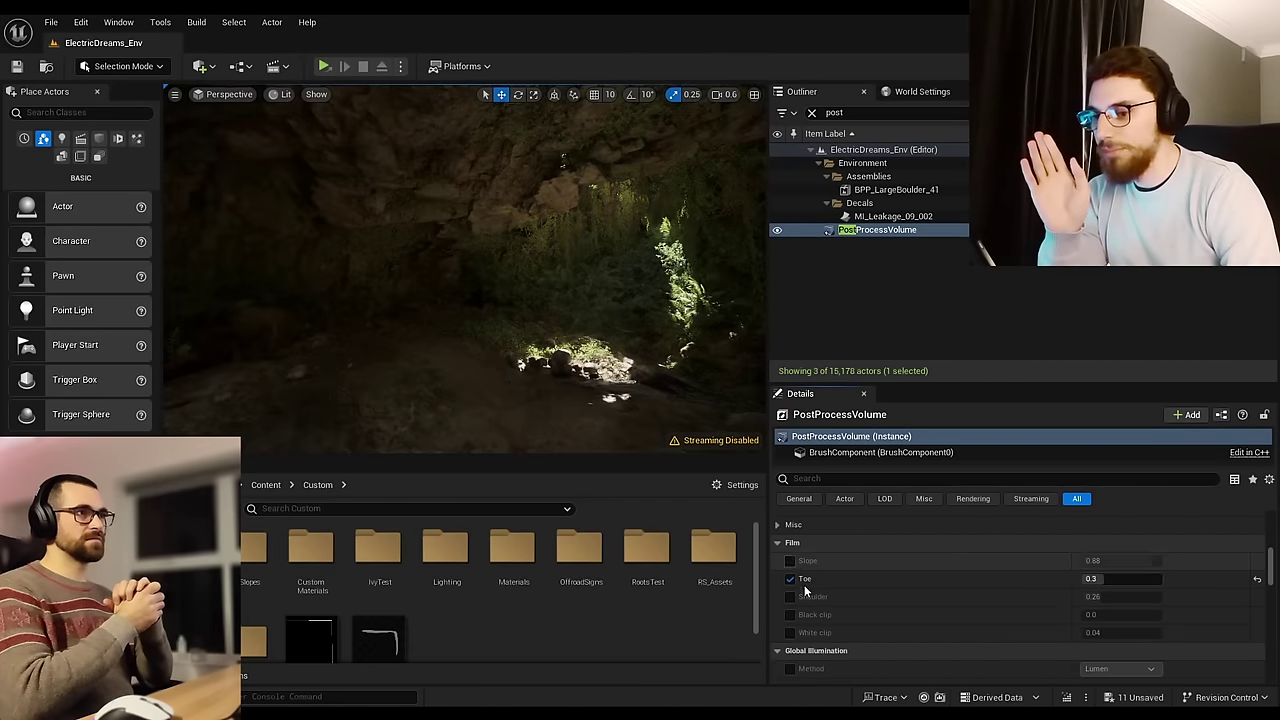
click(791, 579)
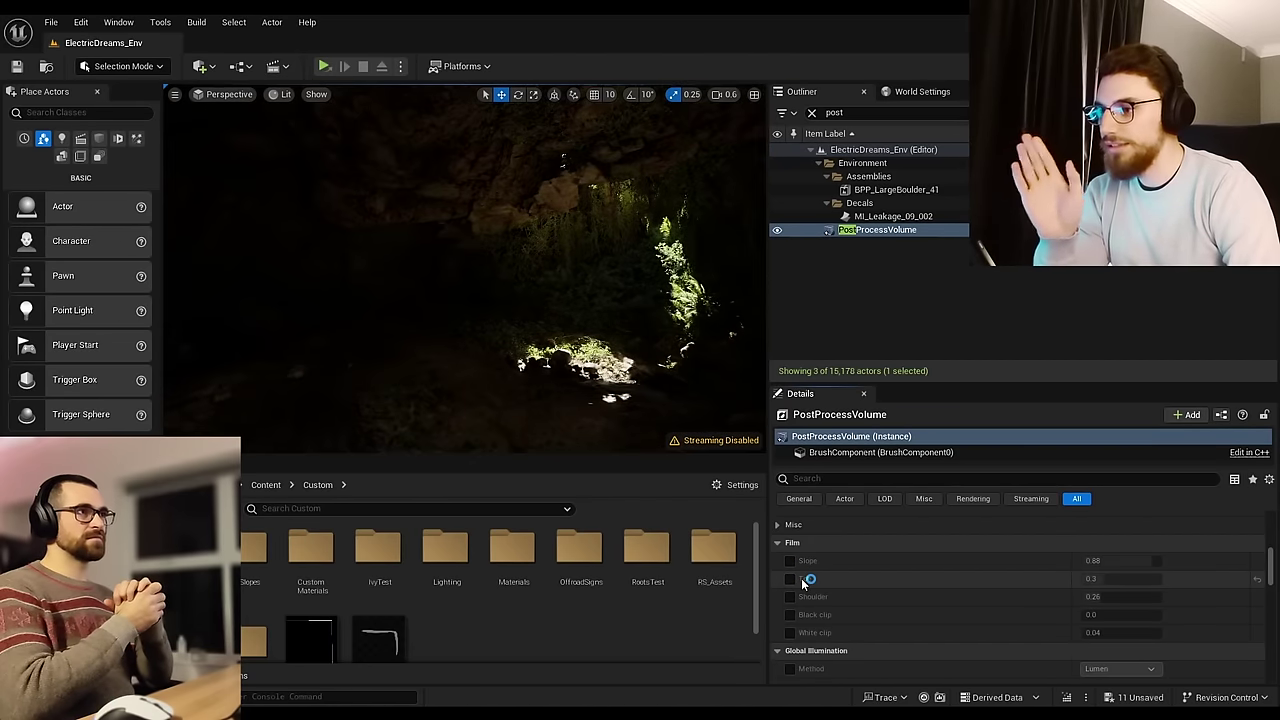
right_drag(465, 268, 250, 268)
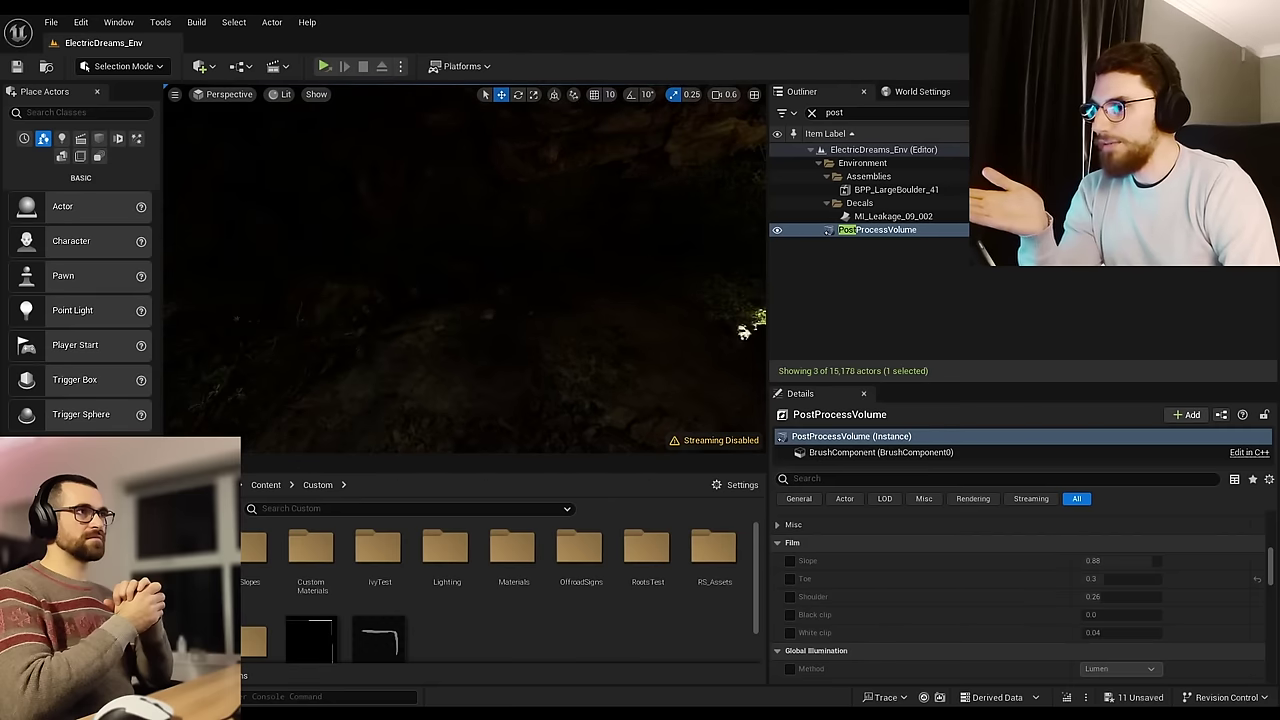
right_drag(744, 333, 840, 334)
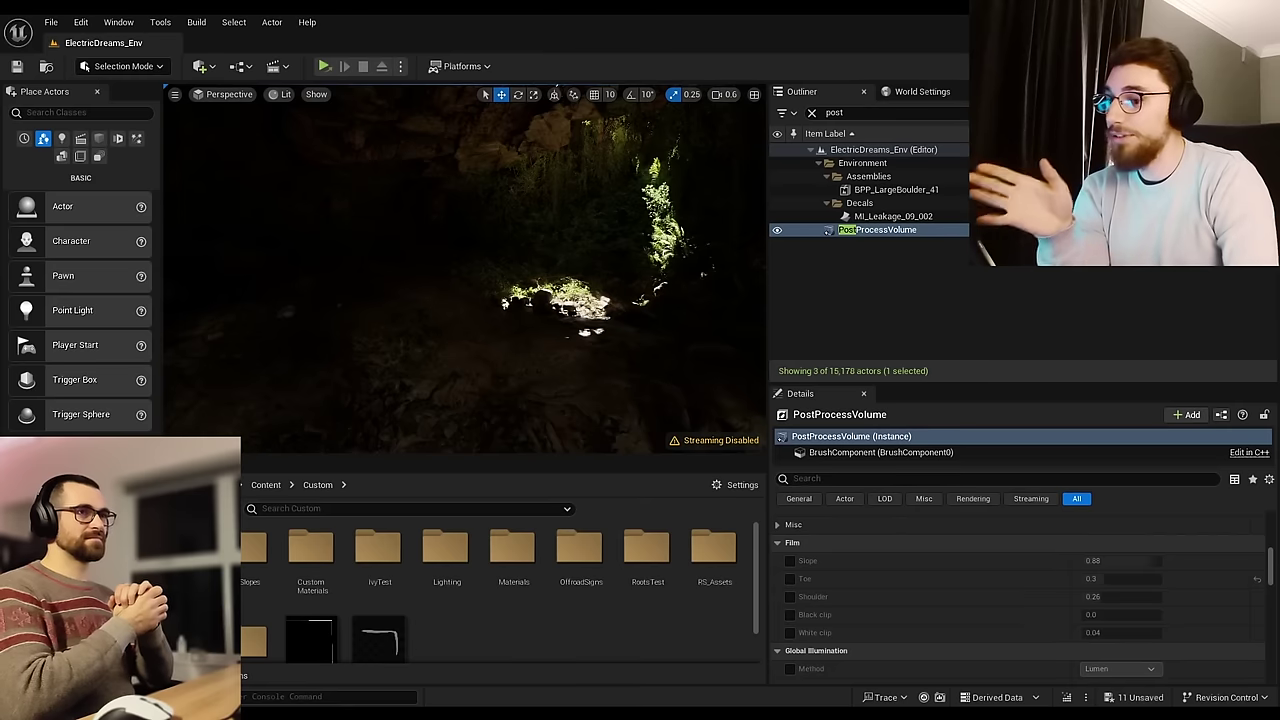
Step: Collapse the Global Illumination and Color Grading settings and set the exposure's Min EV100 to 1
scroll(926, 592, down, 6)
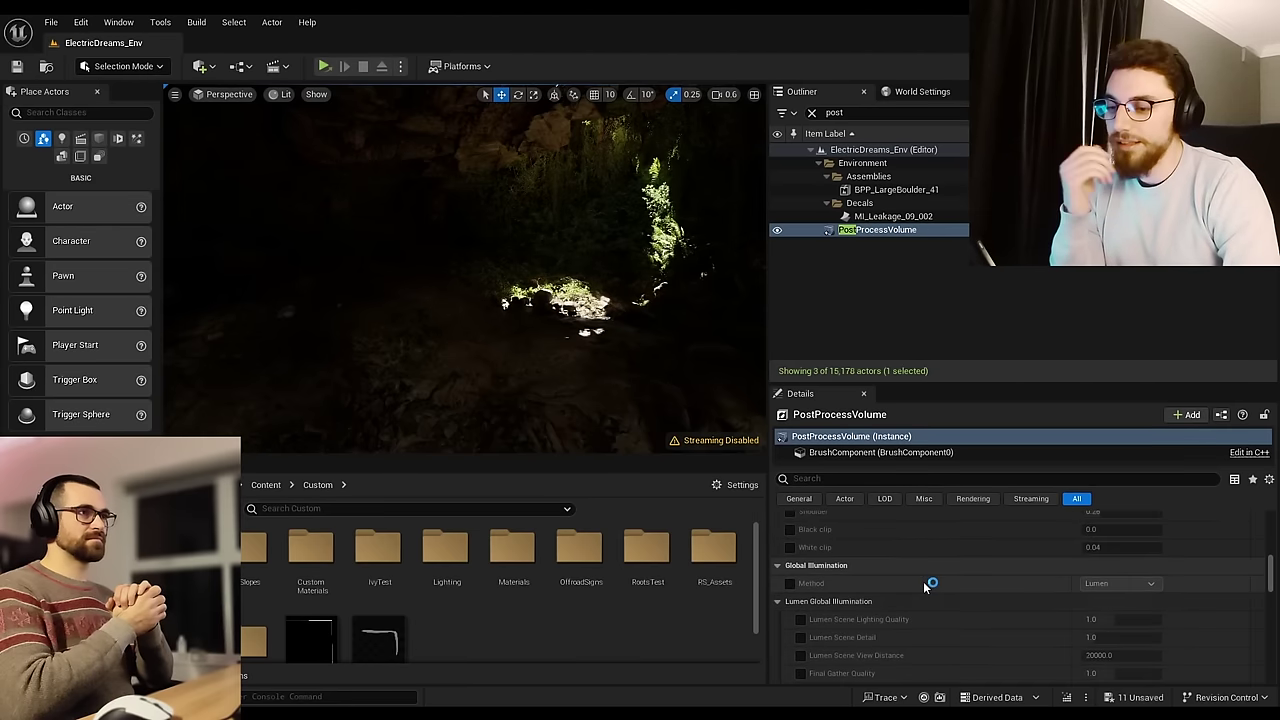
click(817, 525)
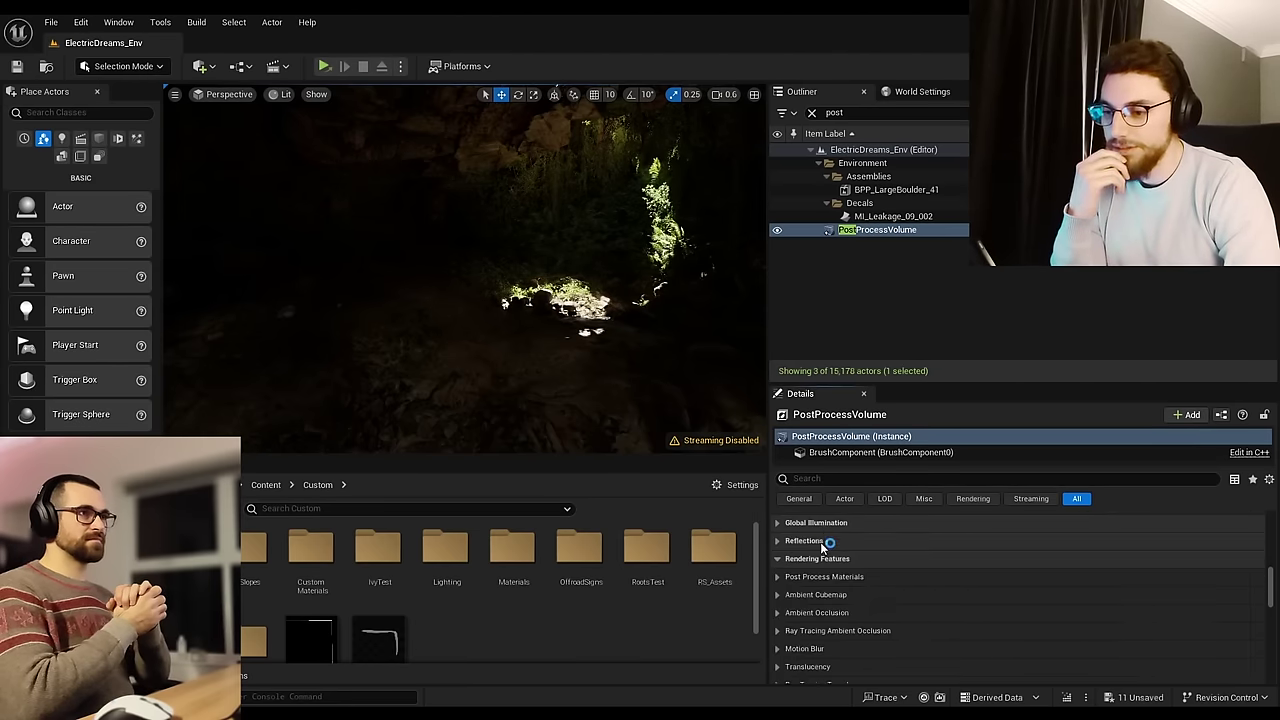
scroll(868, 600, up, 5)
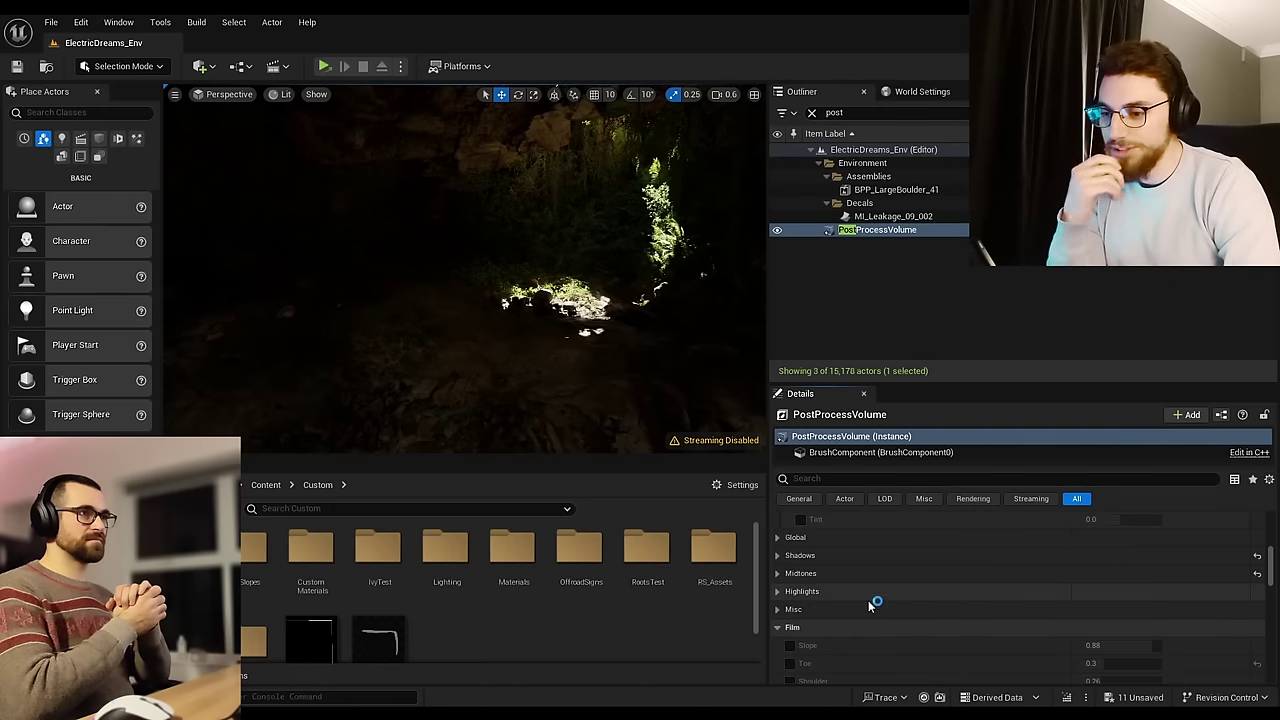
scroll(867, 600, up, 3)
click(820, 618)
scroll(830, 592, up, 1)
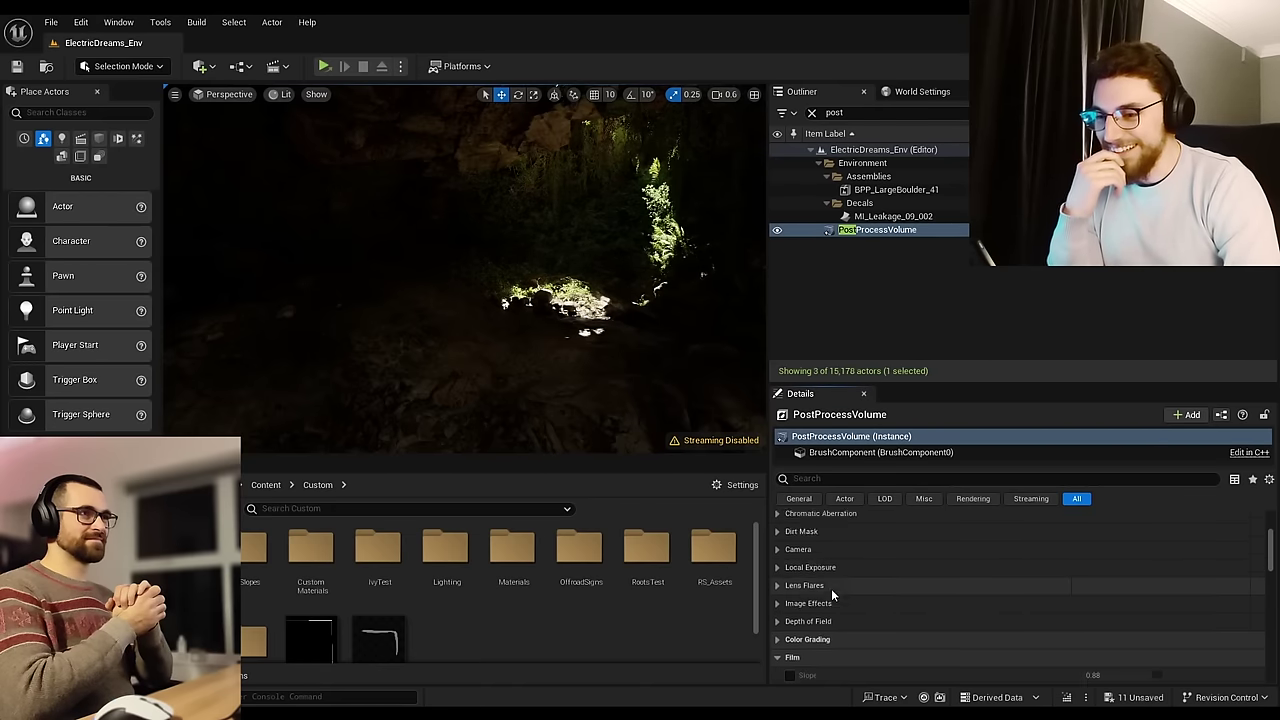
click(802, 517)
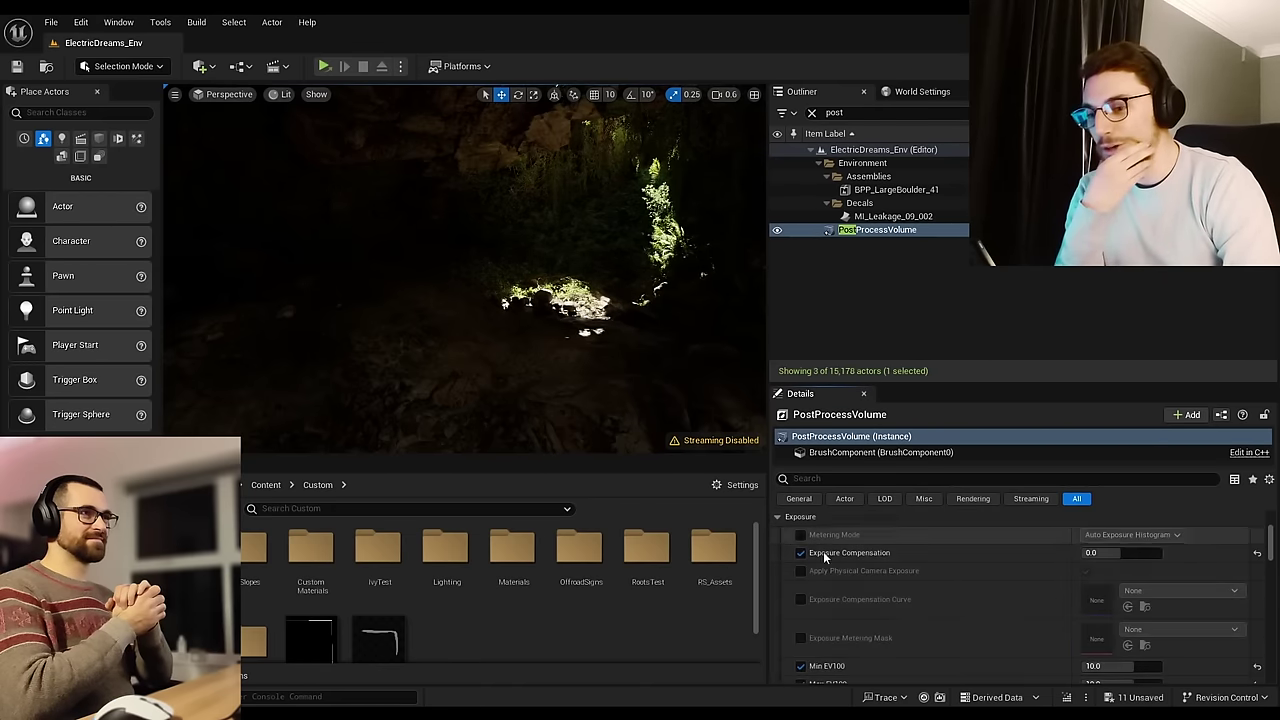
scroll(984, 598, down, 1)
click(1105, 623)
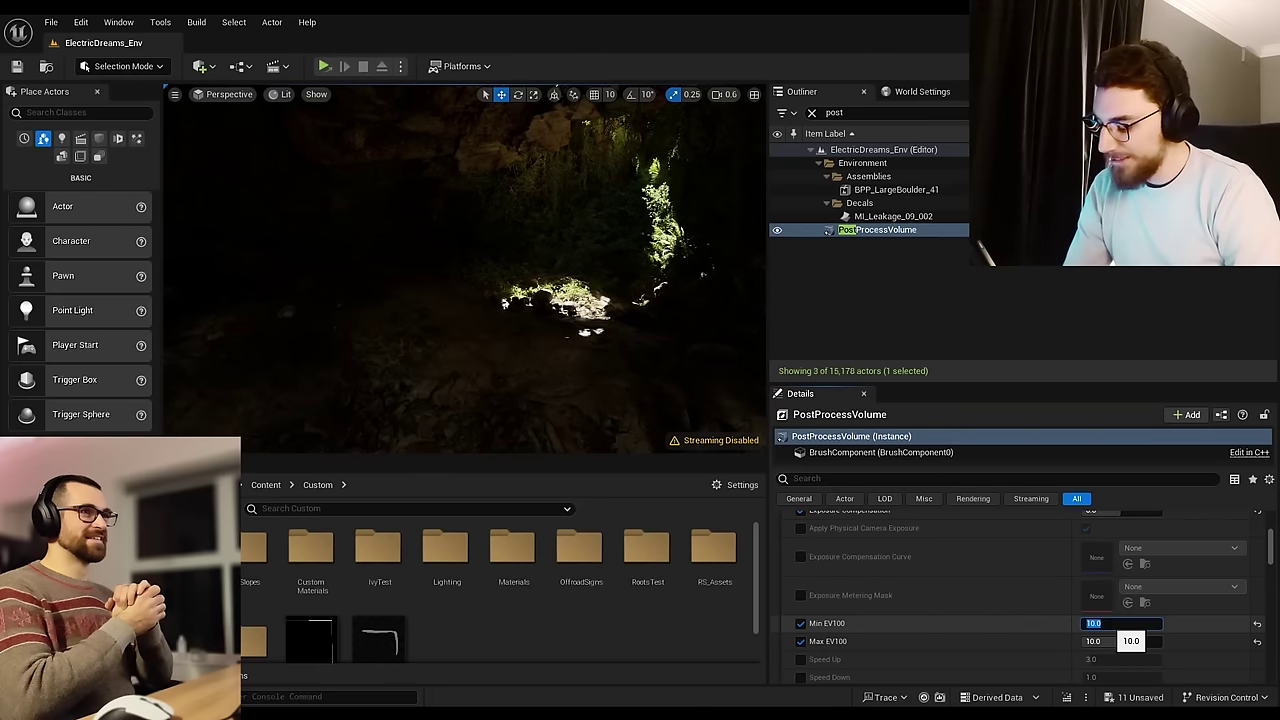
key(Return)
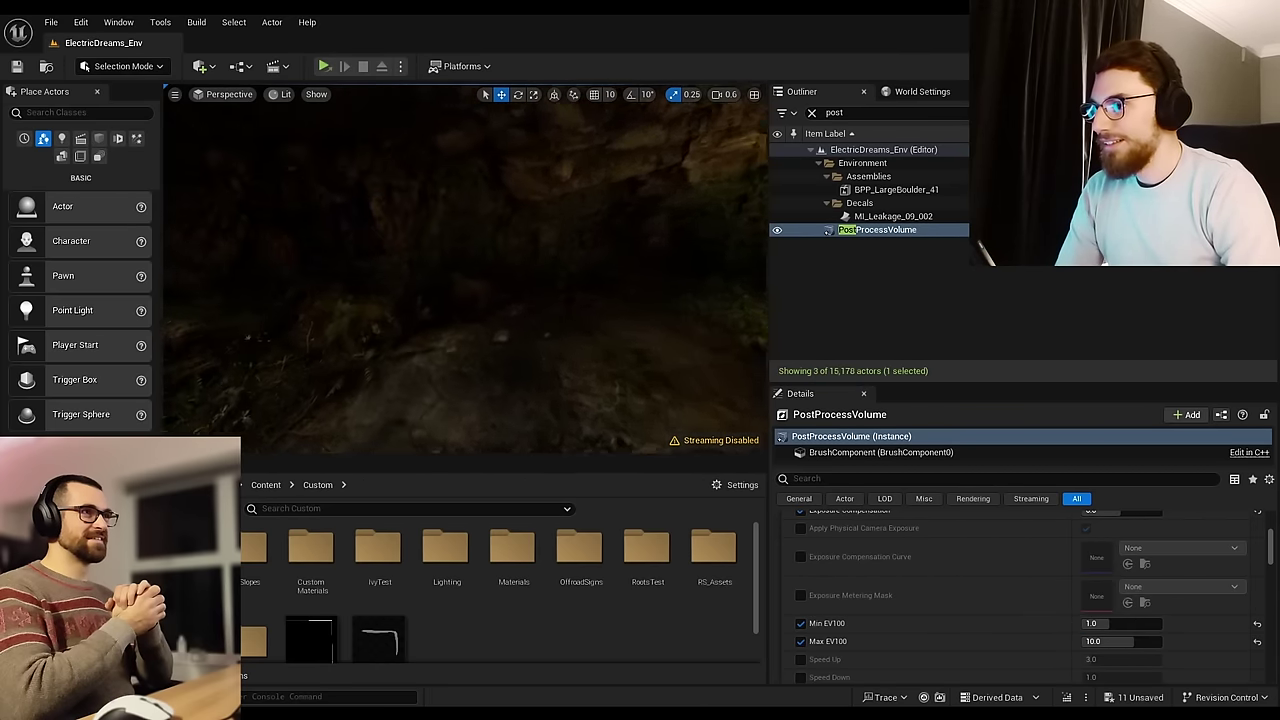
Step: Fly from the cave through the forest and stream bed to examine how the exposure adapts to bright and dark areas
key(w)
mouse_move(465, 268)
right_down()
mouse_move(335, 275)
mouse_move(295, 300)
mouse_move(485, 280)
mouse_move(487, 262)
right_up()
scroll(465, 268, up, 1)
key(w)
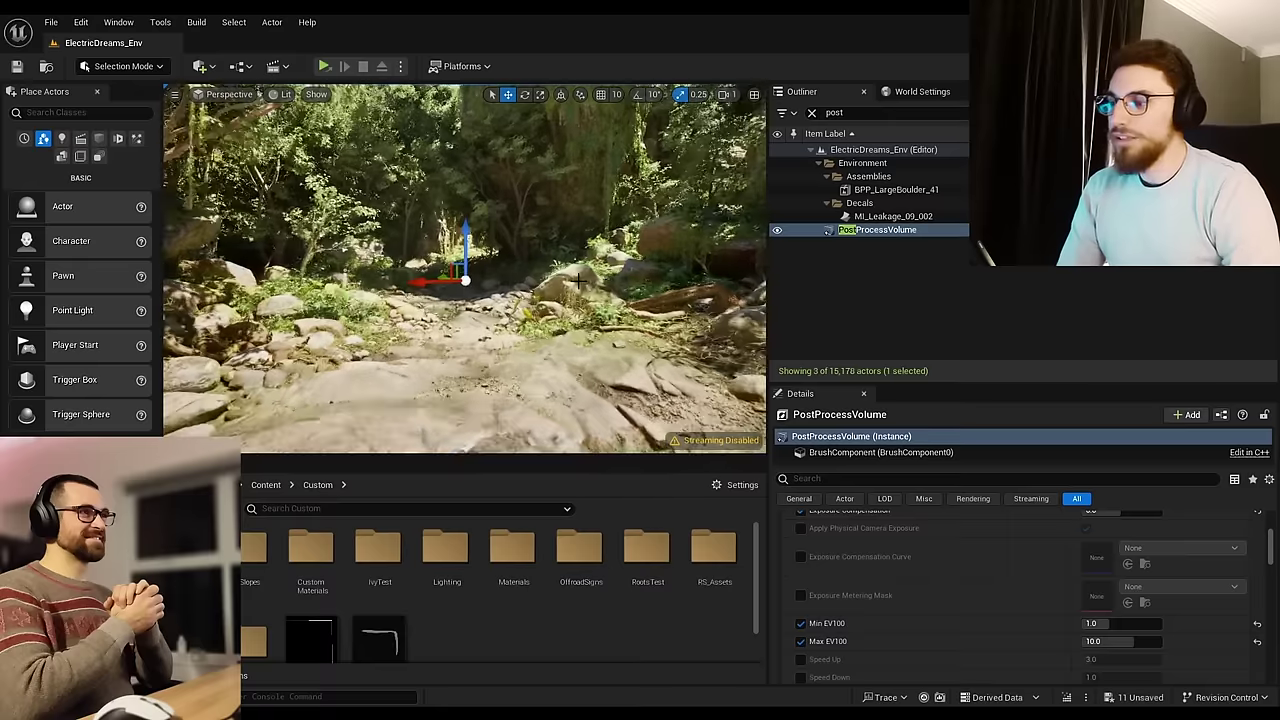
right_drag(617, 298, 585, 298)
key(w)
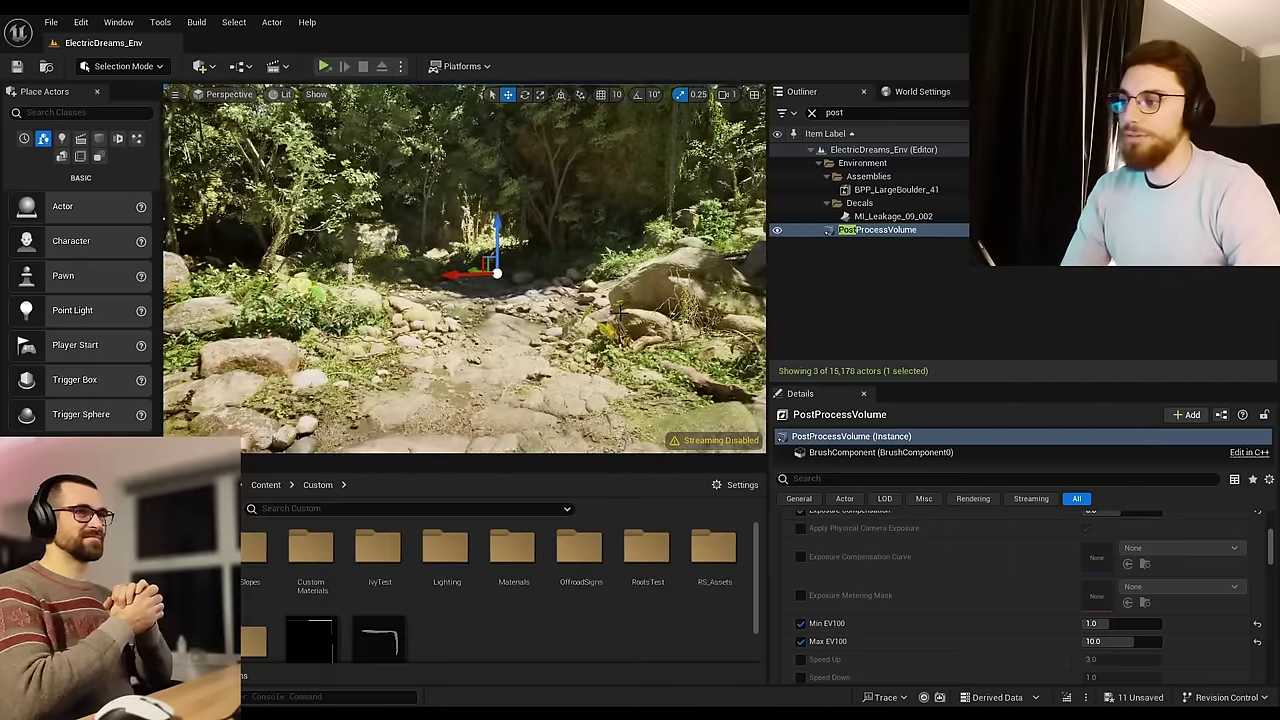
key(w)
mouse_move(585, 298)
right_down()
mouse_move(645, 298)
mouse_move(590, 298)
right_up()
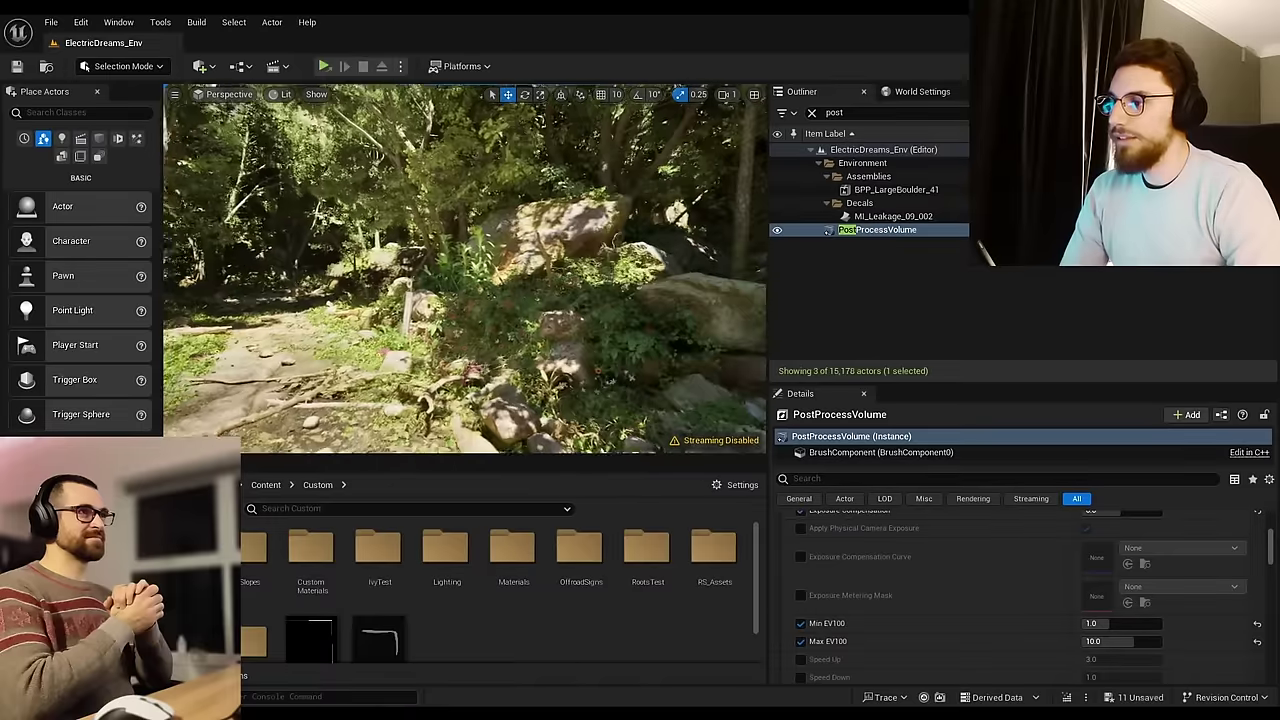
right_drag(632, 140, 332, 140)
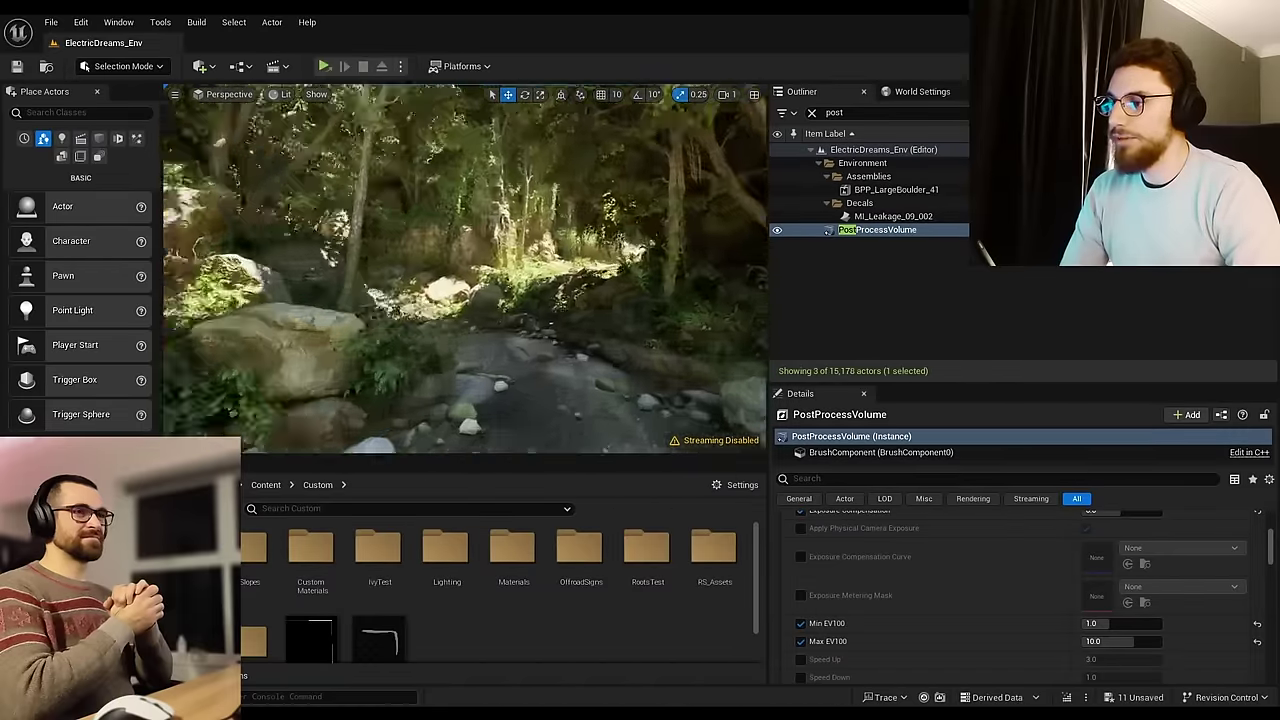
right_drag(465, 268, 365, 258)
key(w)
right_drag(465, 290, 622, 308)
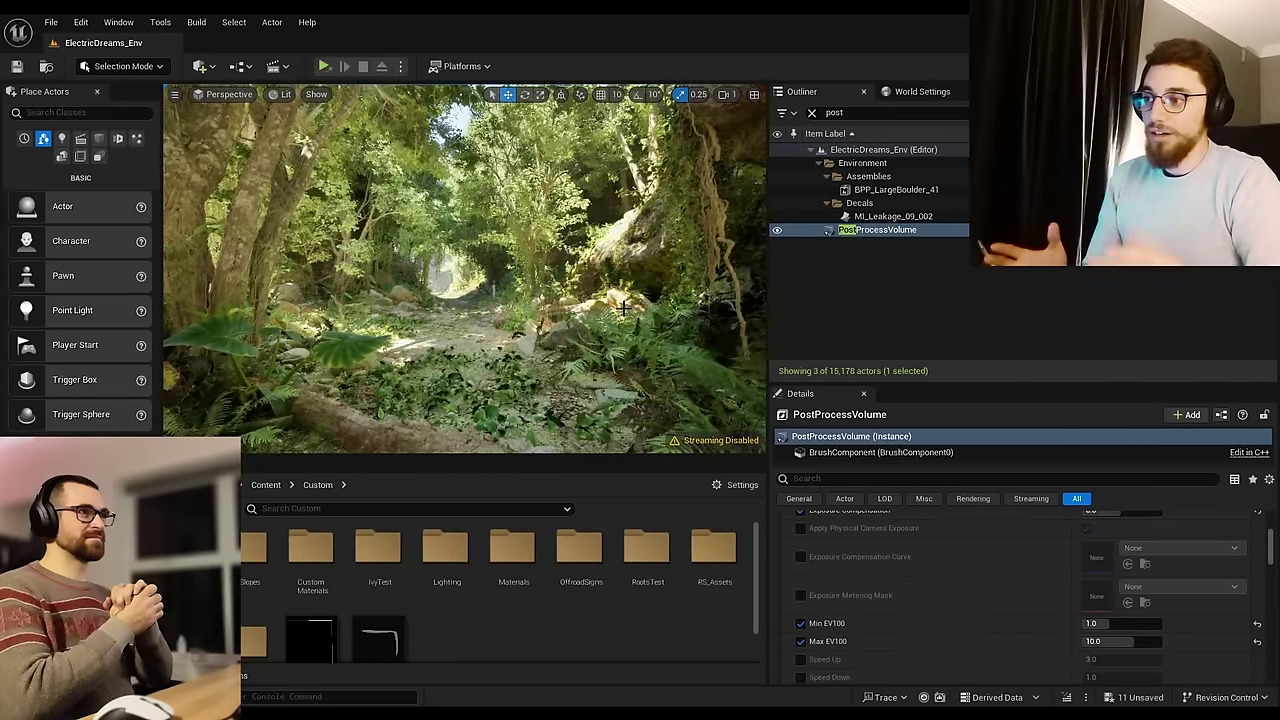
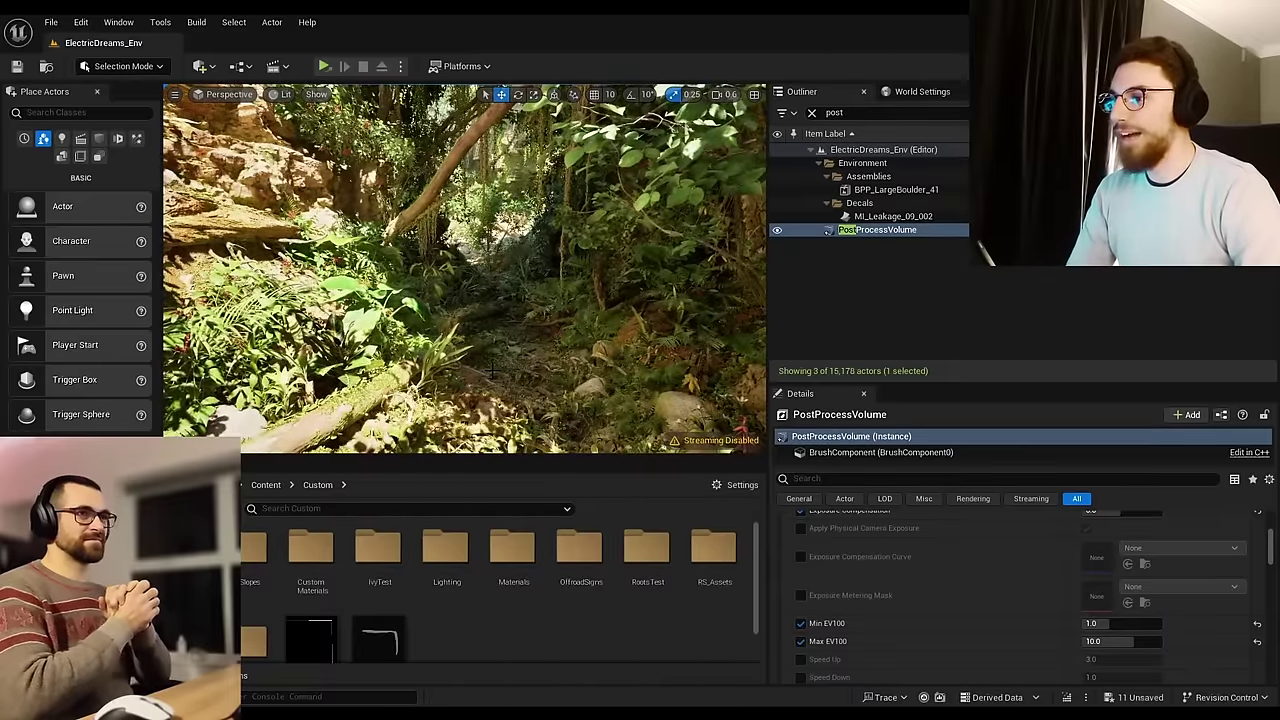
right_drag(492, 370, 526, 361)
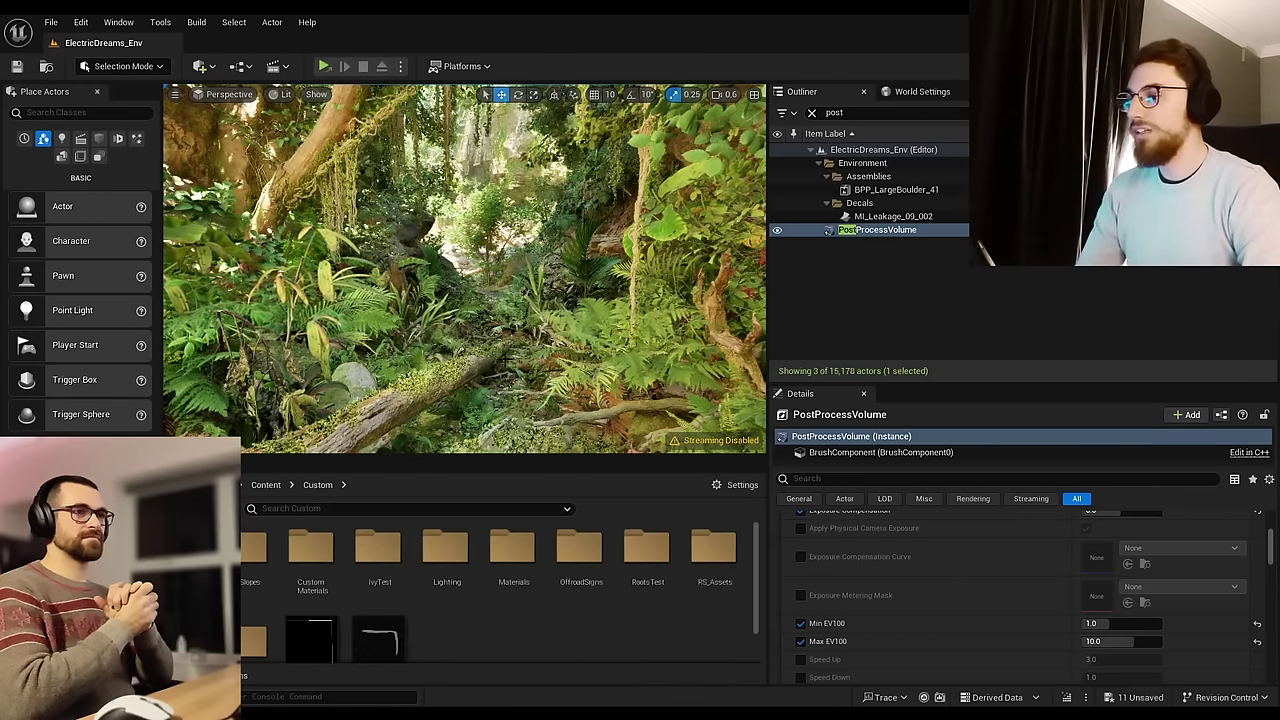
scroll(503, 358, up, 5)
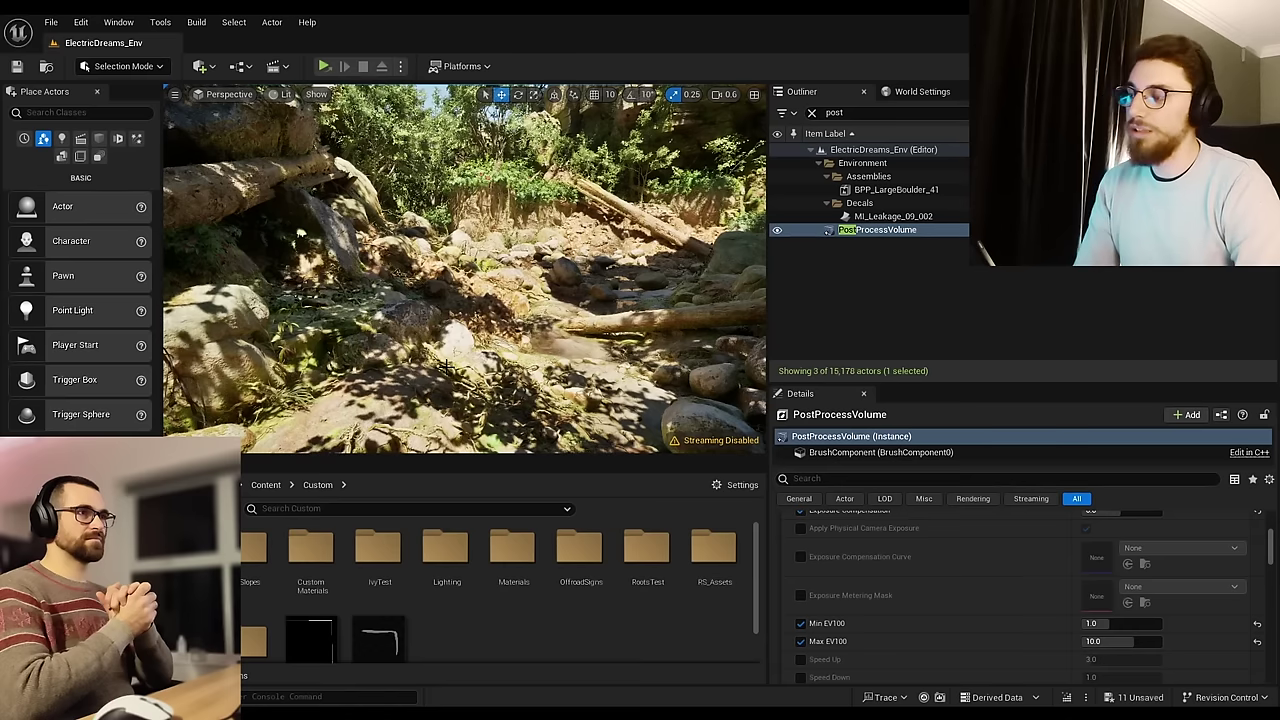
right_drag(446, 366, 620, 350)
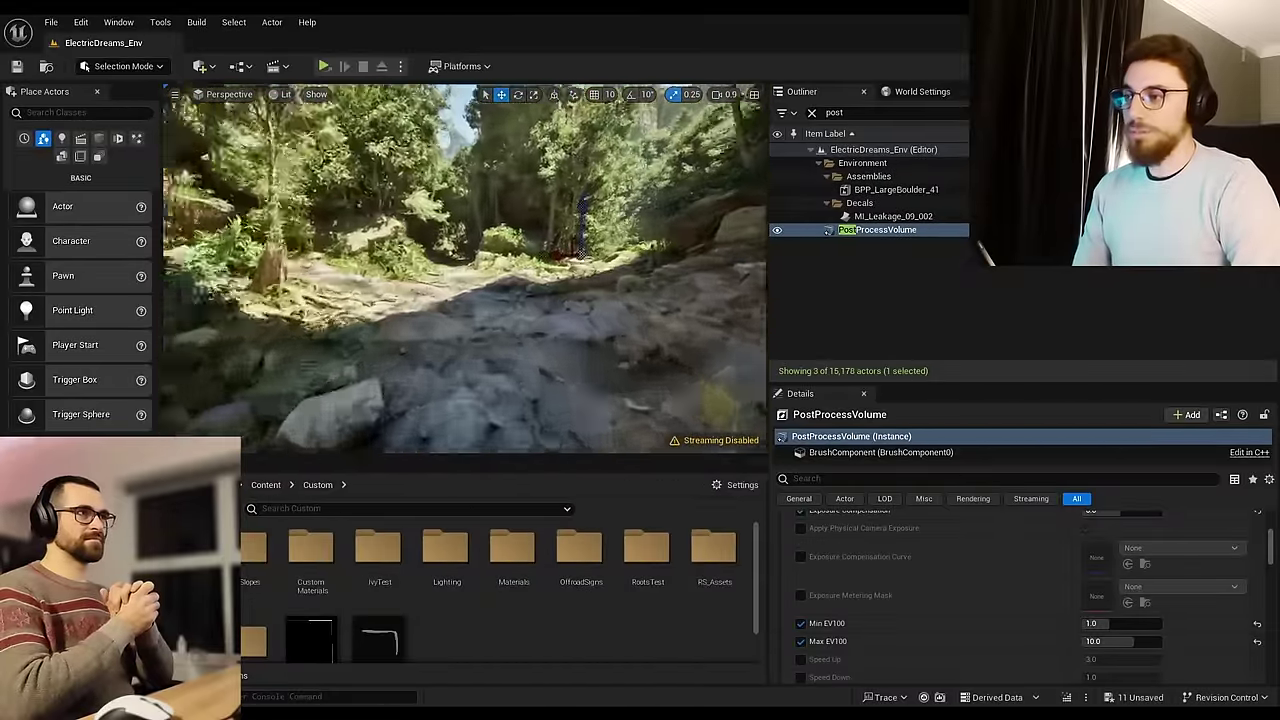
key(w)
scroll(465, 268, down, 2)
right_drag(465, 268, 390, 240)
scroll(395, 268, up, 2)
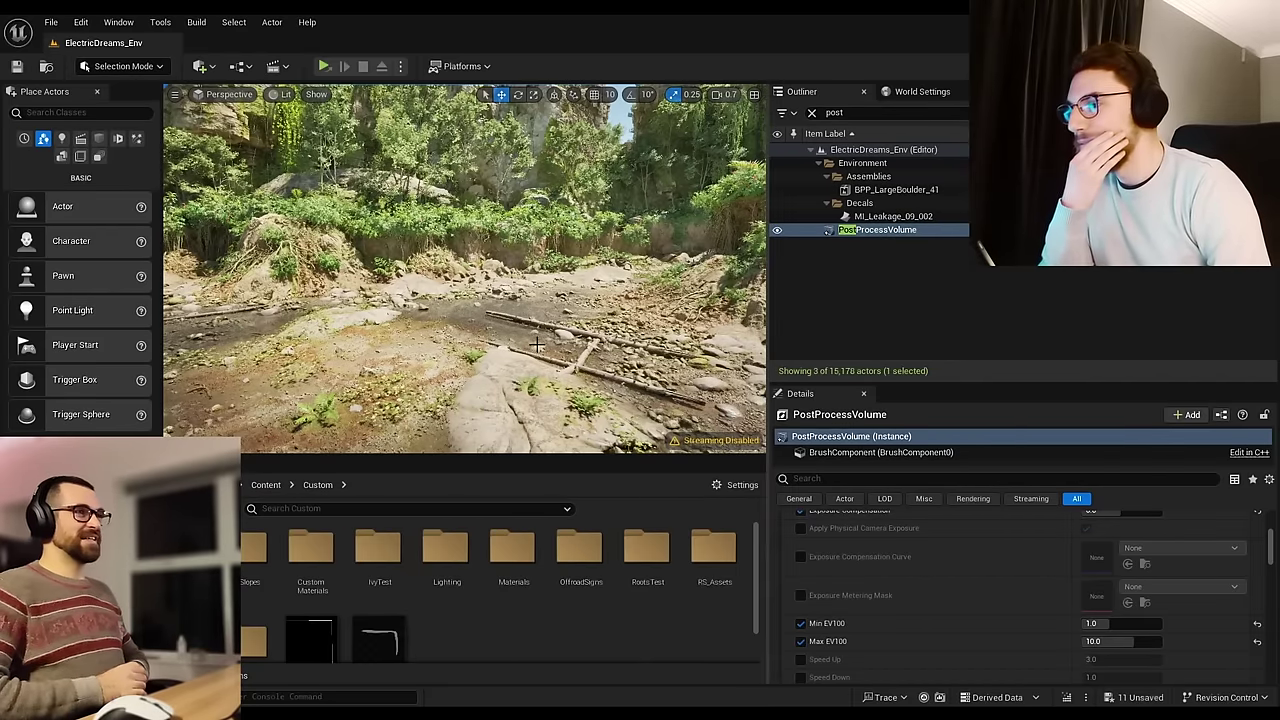
right_drag(609, 341, 720, 340)
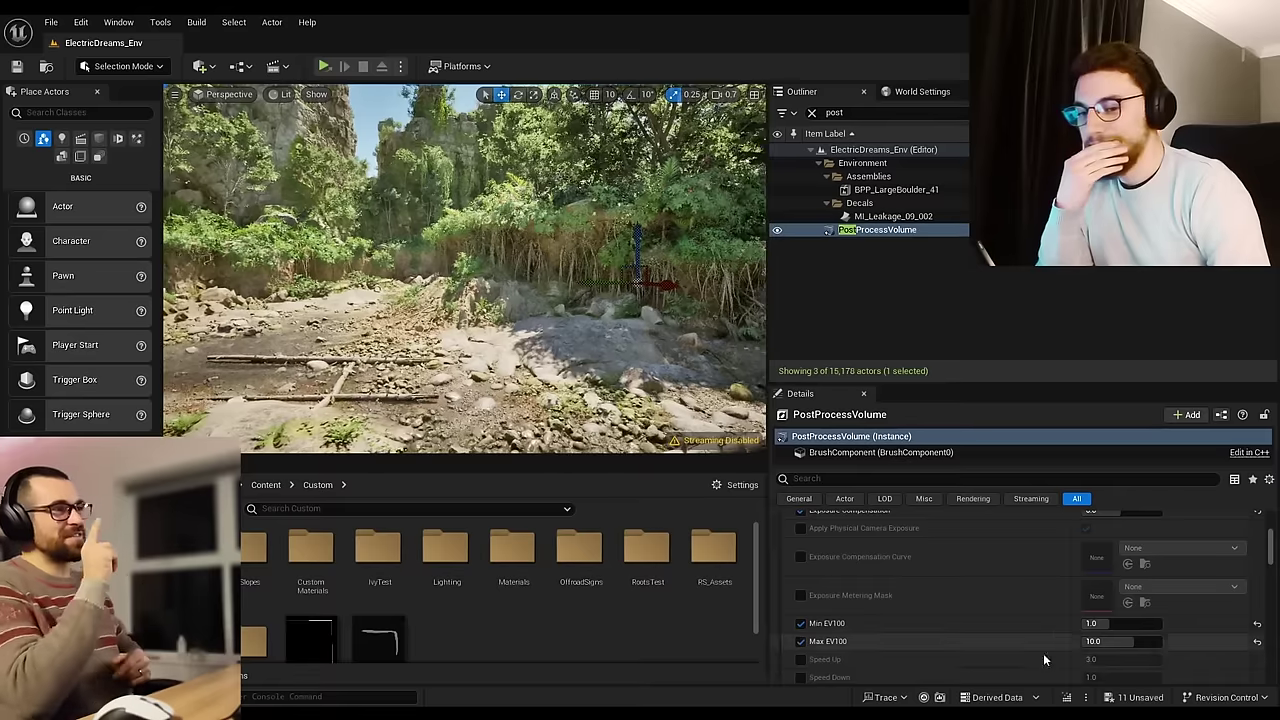
Step: Lock the exposure by setting the post process volume's Min EV100 to 10
click(1110, 623)
text(10)
key(Return)
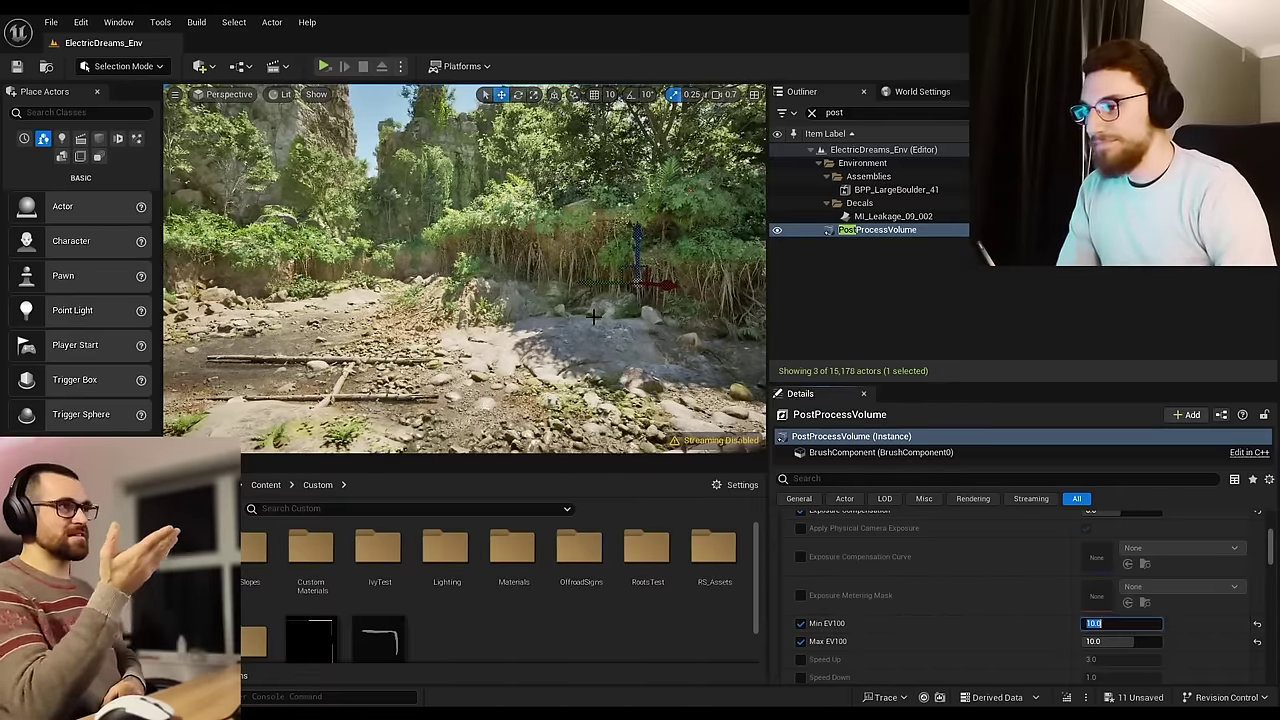
Step: Check the locked exposure at the dark cave tunnel and enable the Film Toe override at 0.3
key(w)
right_drag(465, 268, 540, 268)
scroll(495, 270, up, 2)
right_drag(720, 340, 720, 340)
key(w)
key(w)
key(w)
scroll(931, 603, down, 5)
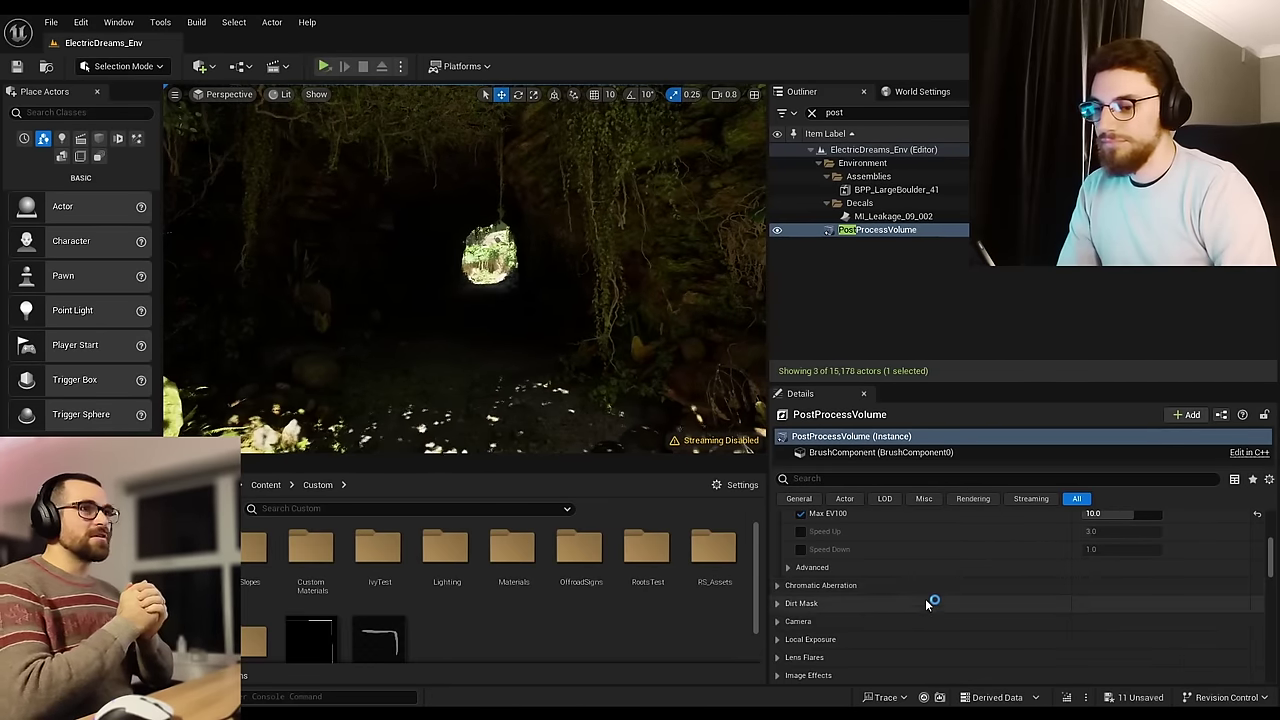
scroll(870, 585, down, 2)
scroll(825, 578, down, 1)
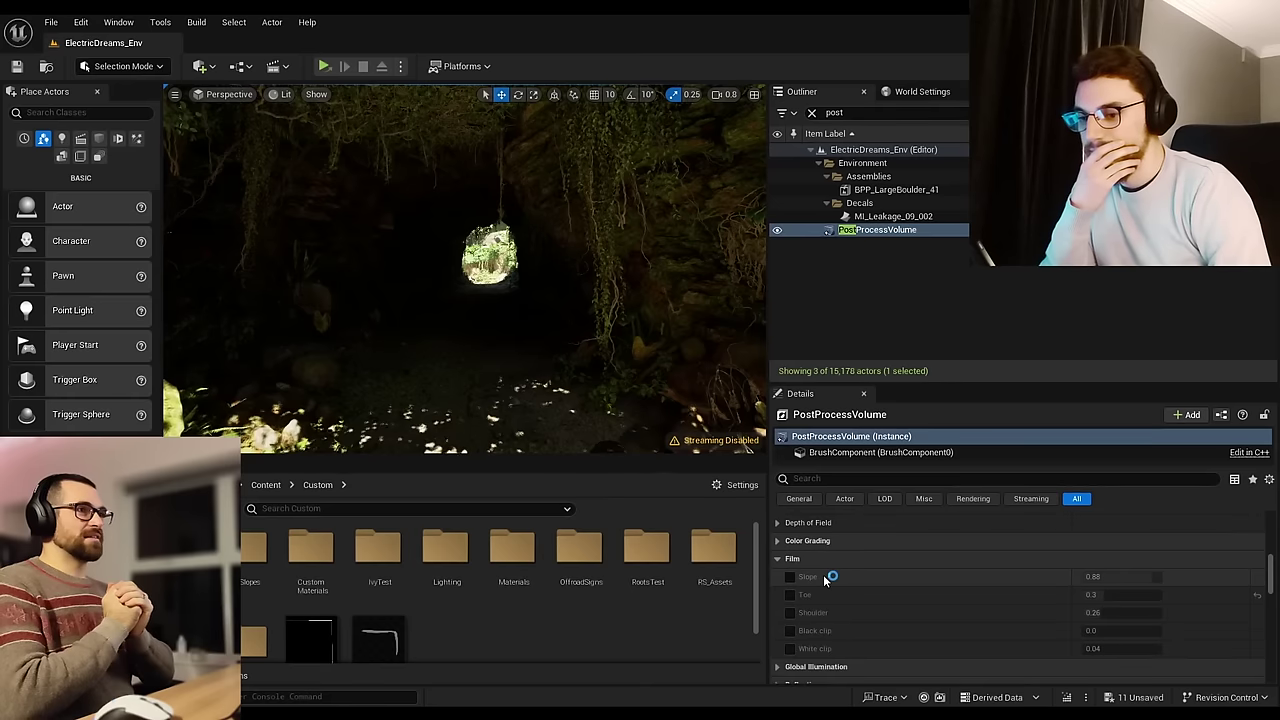
click(790, 594)
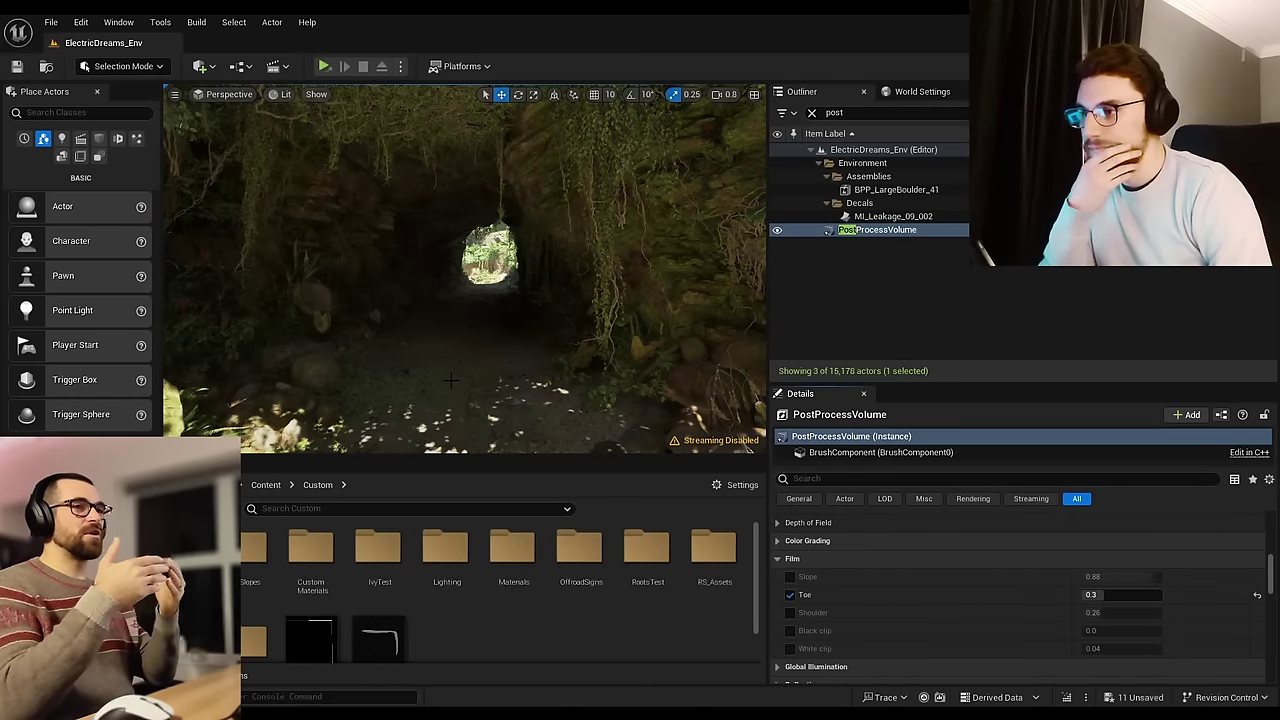
Step: Place a point light on the rocky path outside the cave and lower it towards the ground
mouse_move(481, 371)
right_down()
mouse_move(445, 383)
mouse_move(480, 369)
right_up()
key(w)
scroll(450, 382, down, 1)
scroll(480, 371, down, 1)
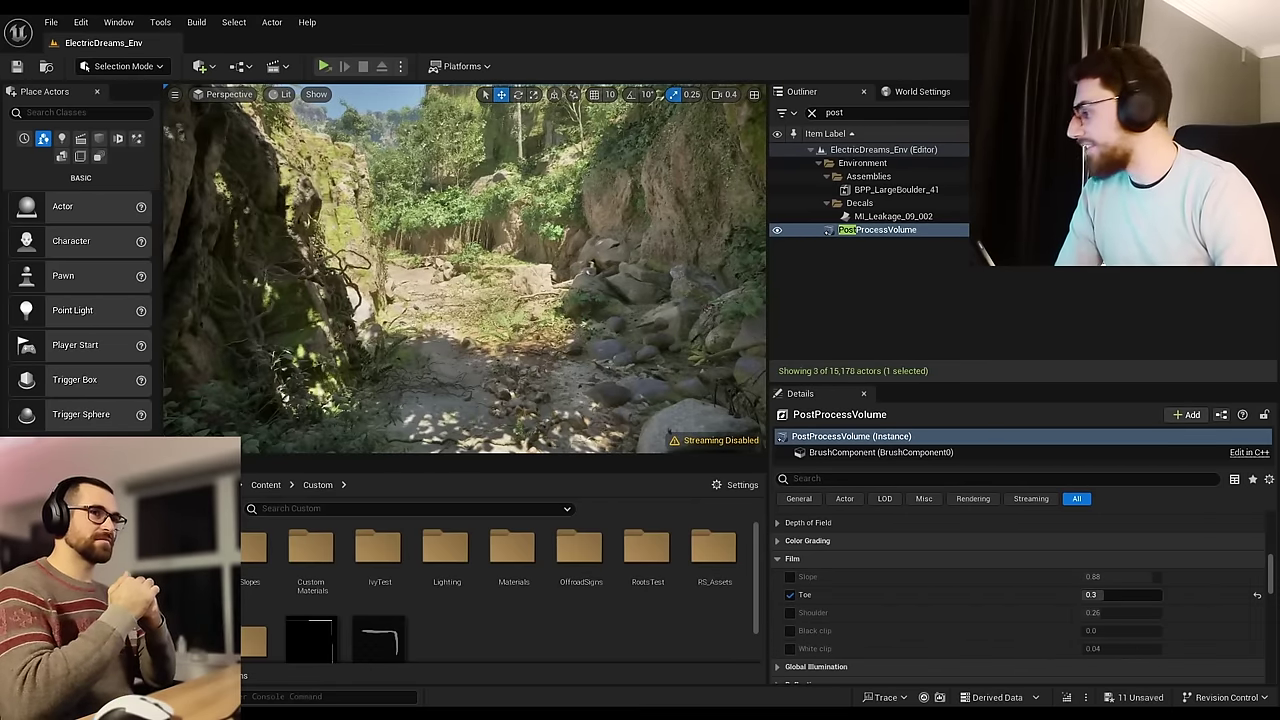
right_drag(443, 248, 443, 248)
drag(75, 312, 410, 200)
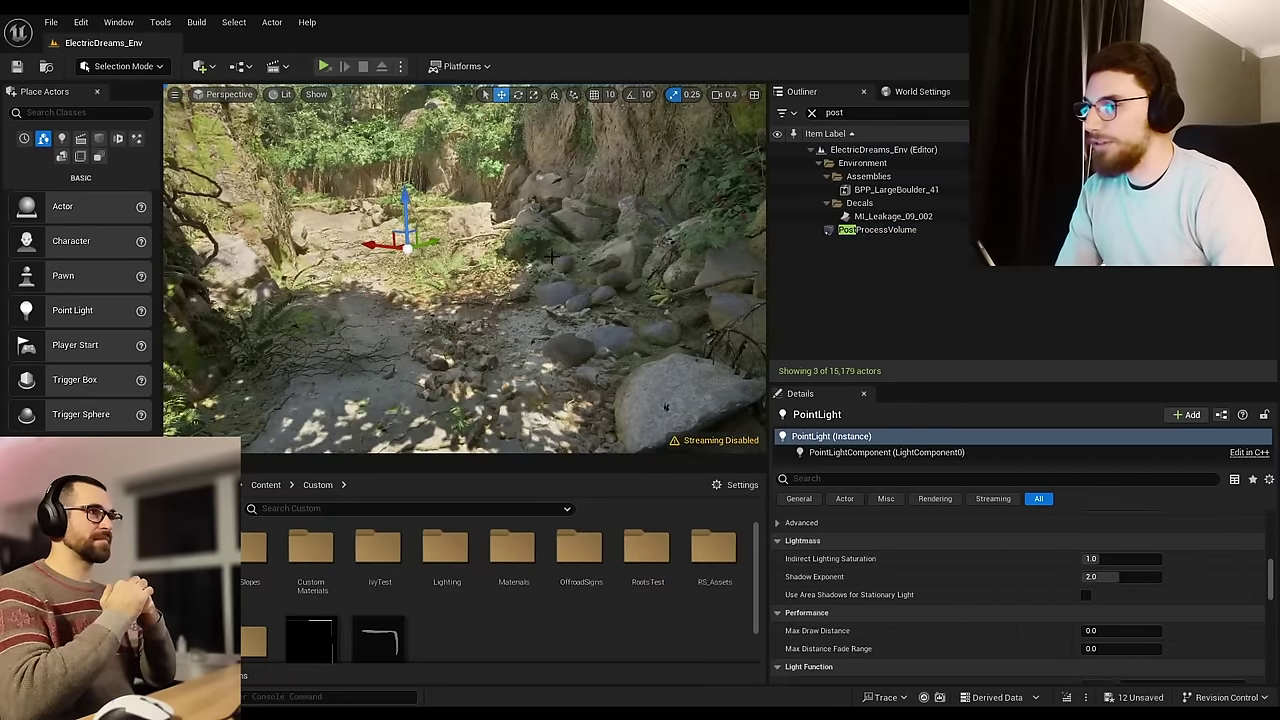
right_drag(410, 200, 410, 200)
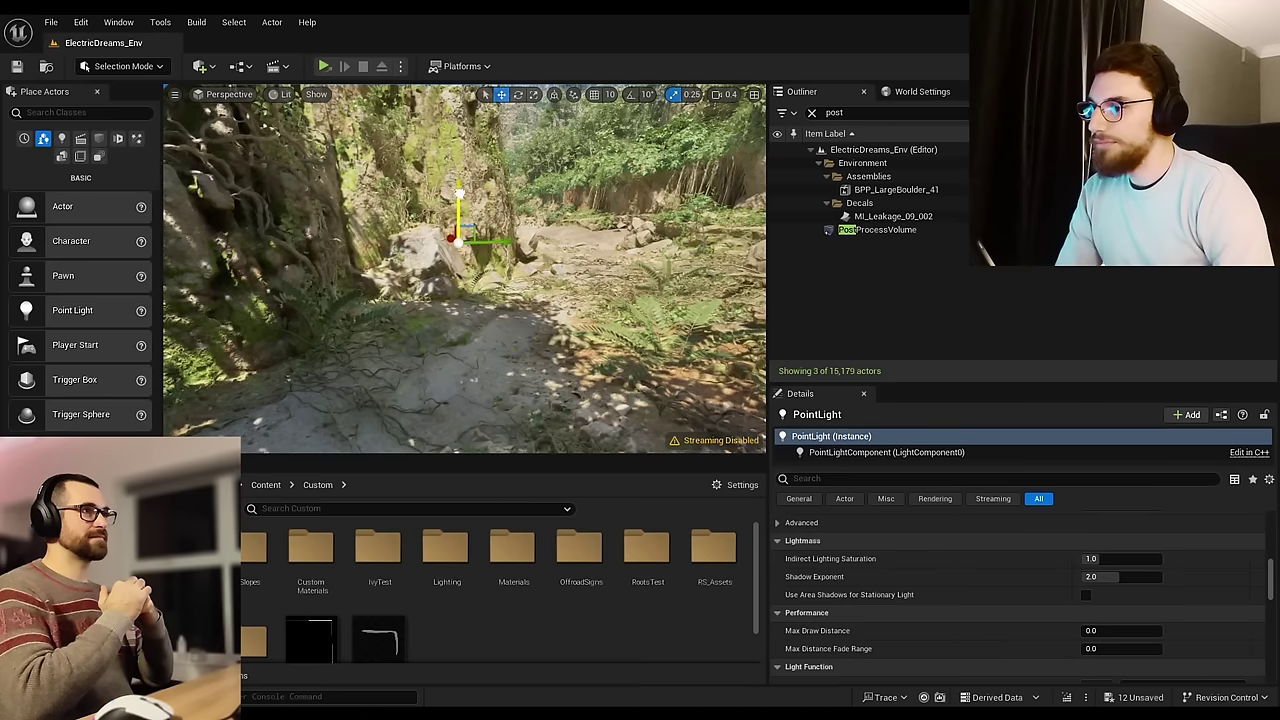
drag(462, 194, 463, 311)
Step: Make the point light movable and switch its intensity units to Lumens
scroll(986, 611, up, 10)
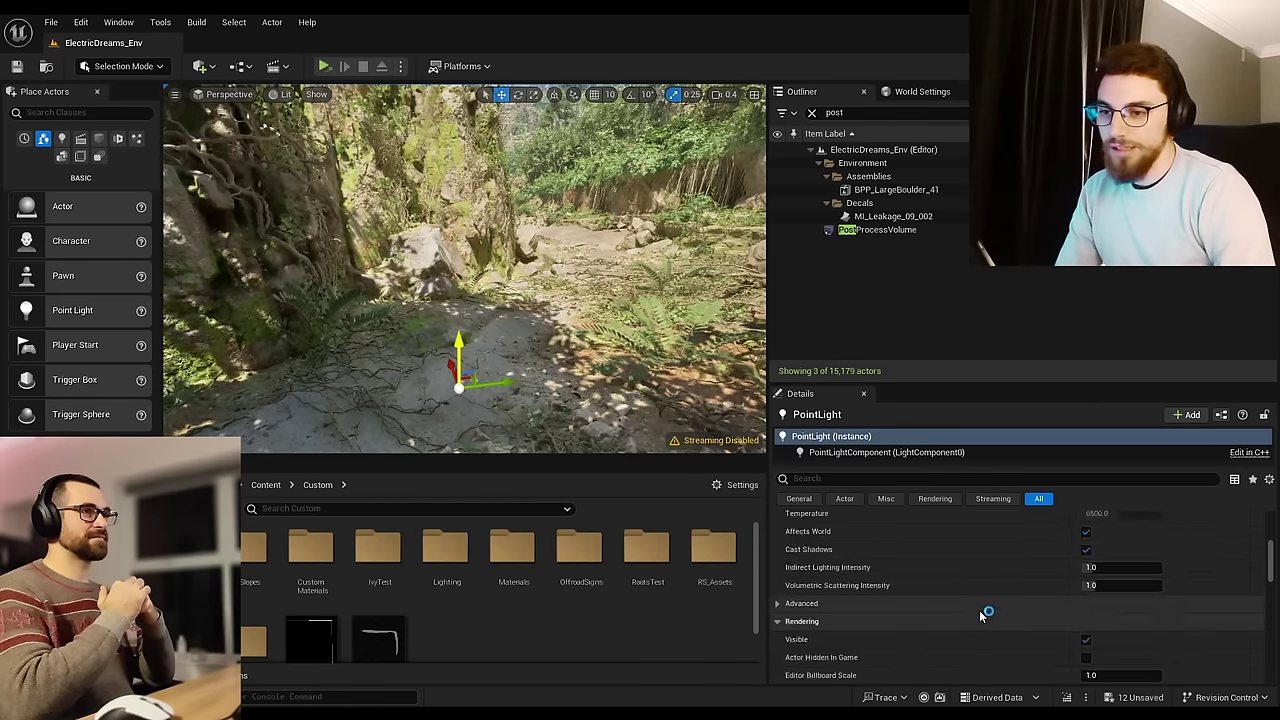
scroll(1000, 615, down, 1)
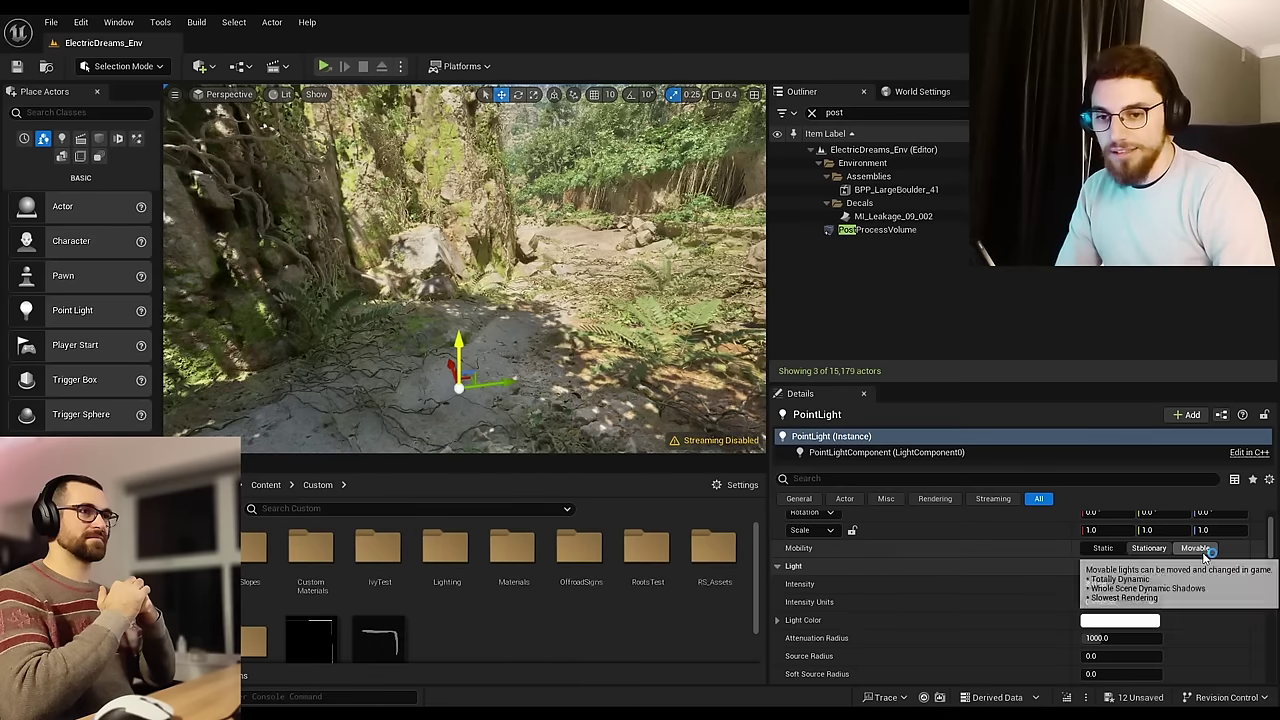
click(1195, 548)
click(1147, 605)
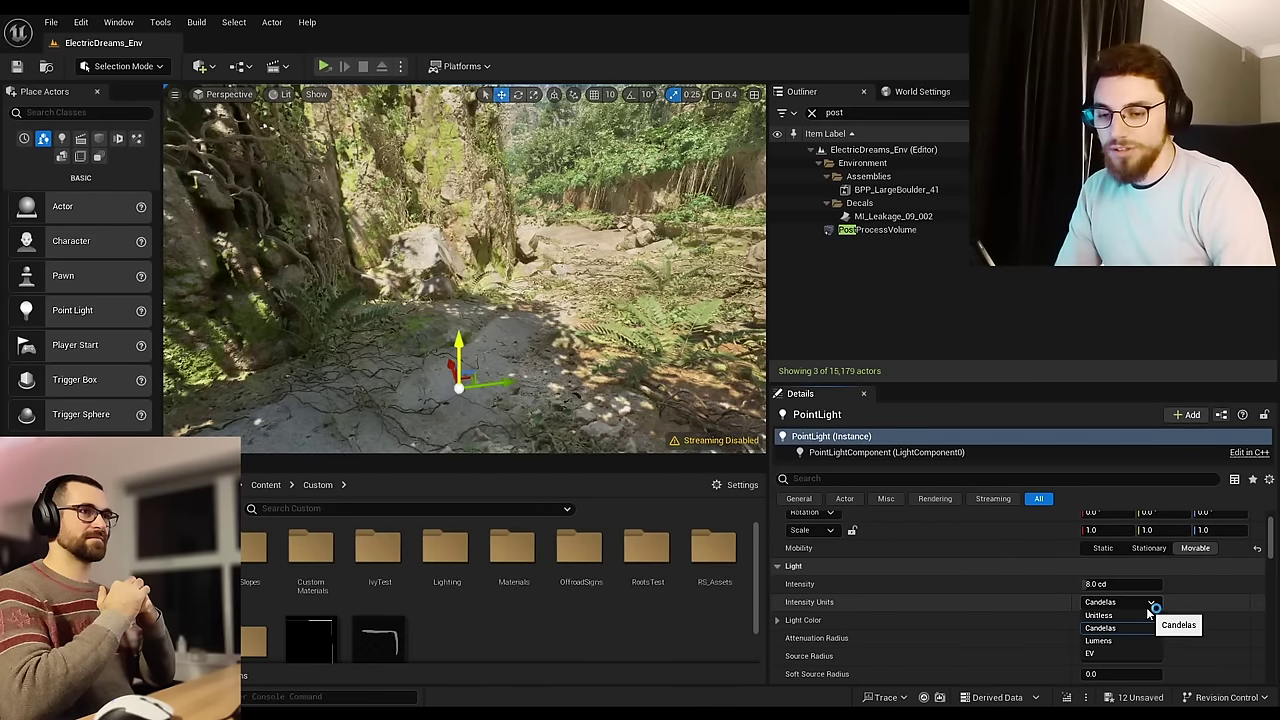
click(1105, 640)
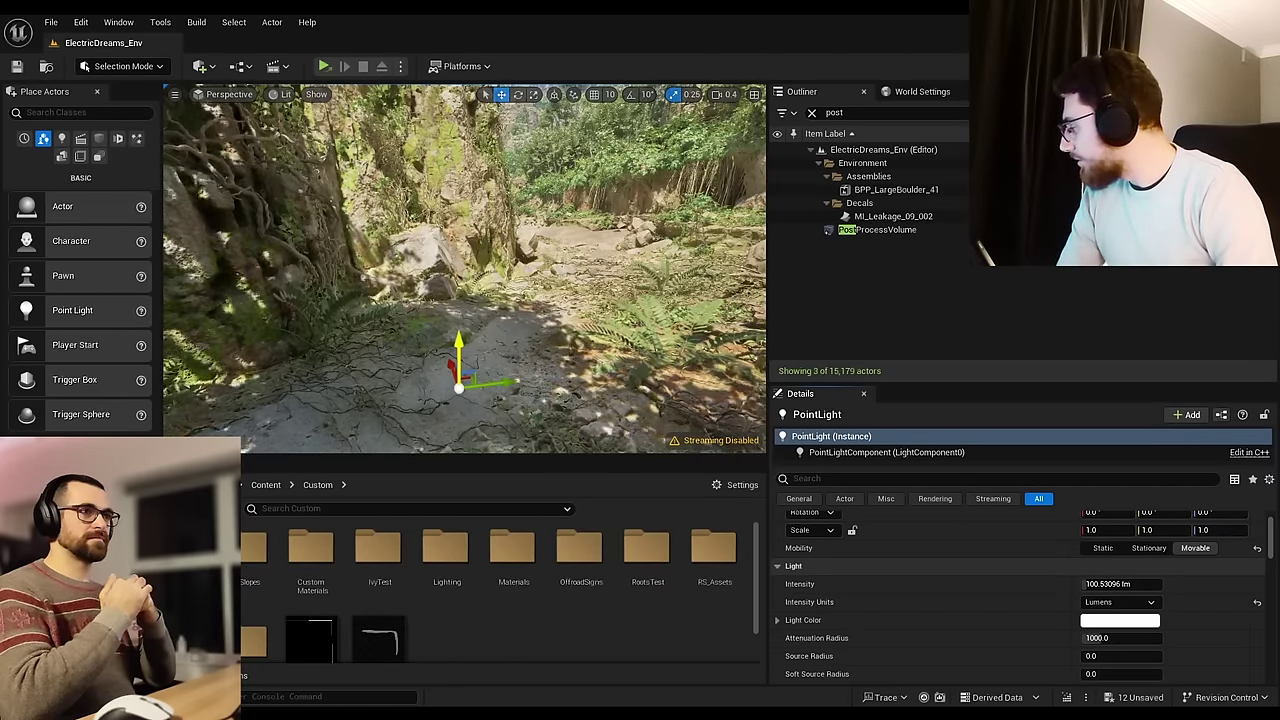
Step: Consult the local light intensities on the light cheat sheet in the browser and set the point light's intensity to the candlelight value, 12 lm
key(alt+Tab)
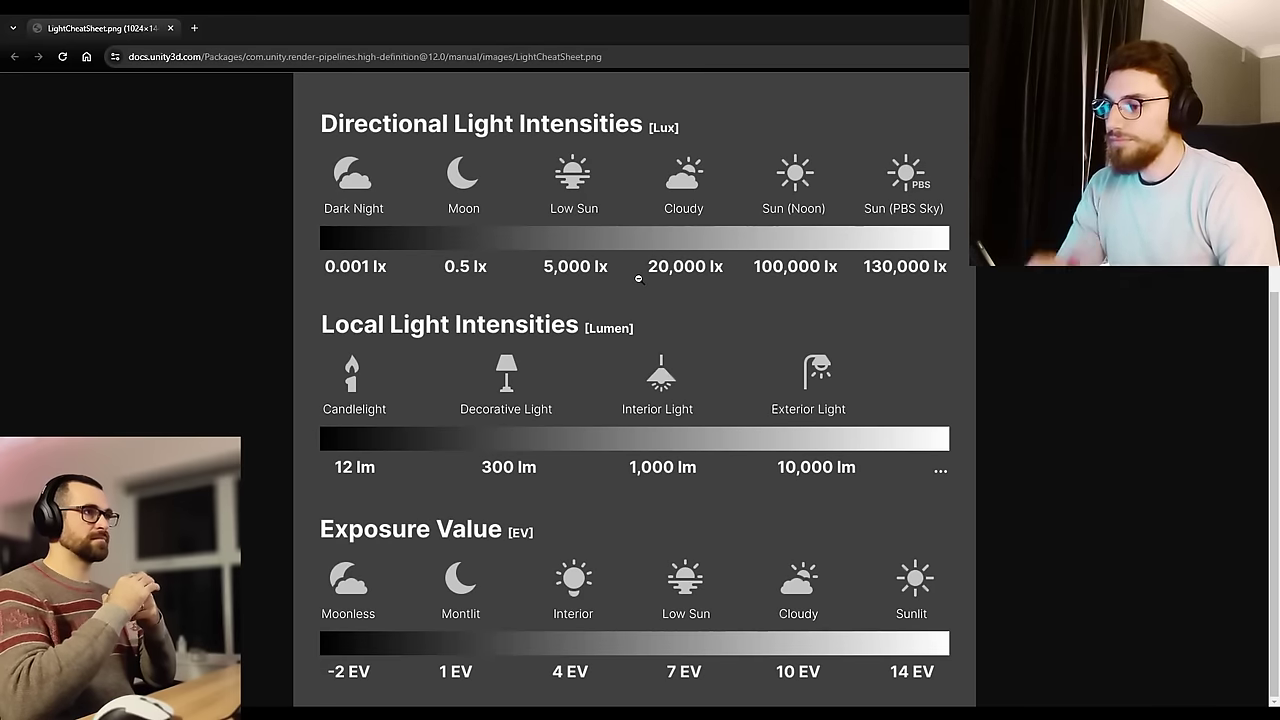
scroll(487, 541, up, 2)
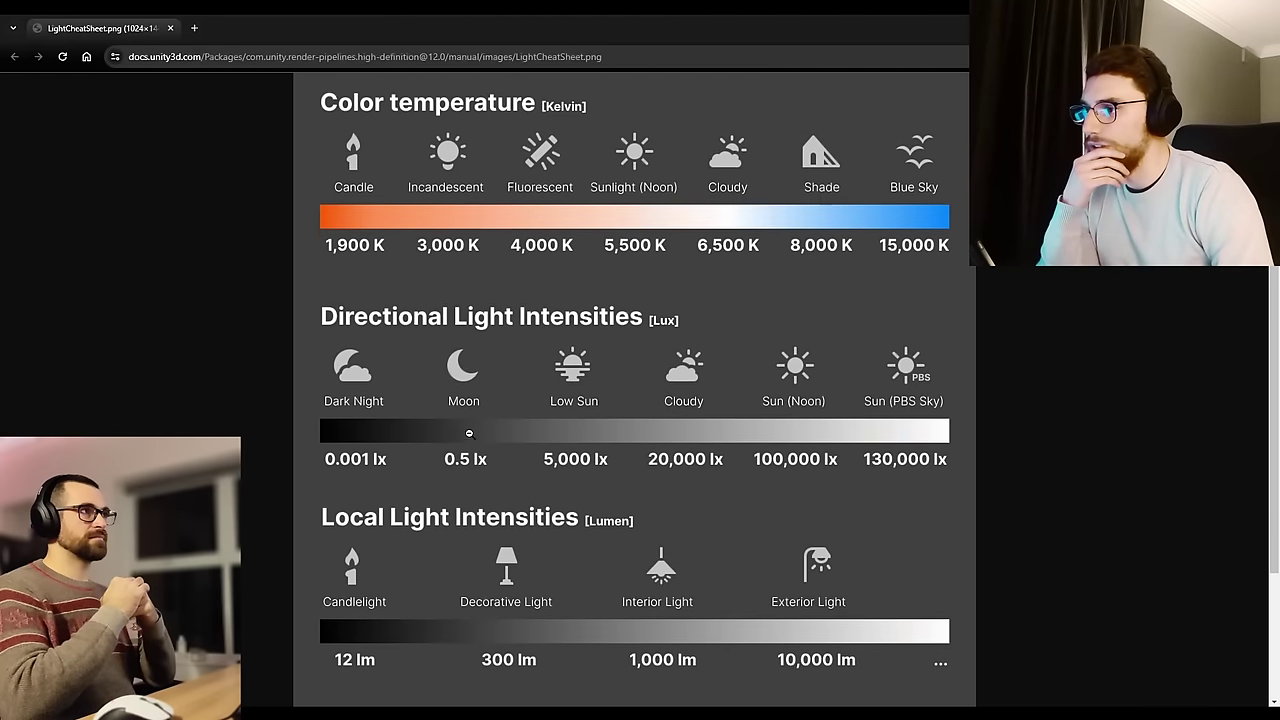
scroll(362, 461, down, 1)
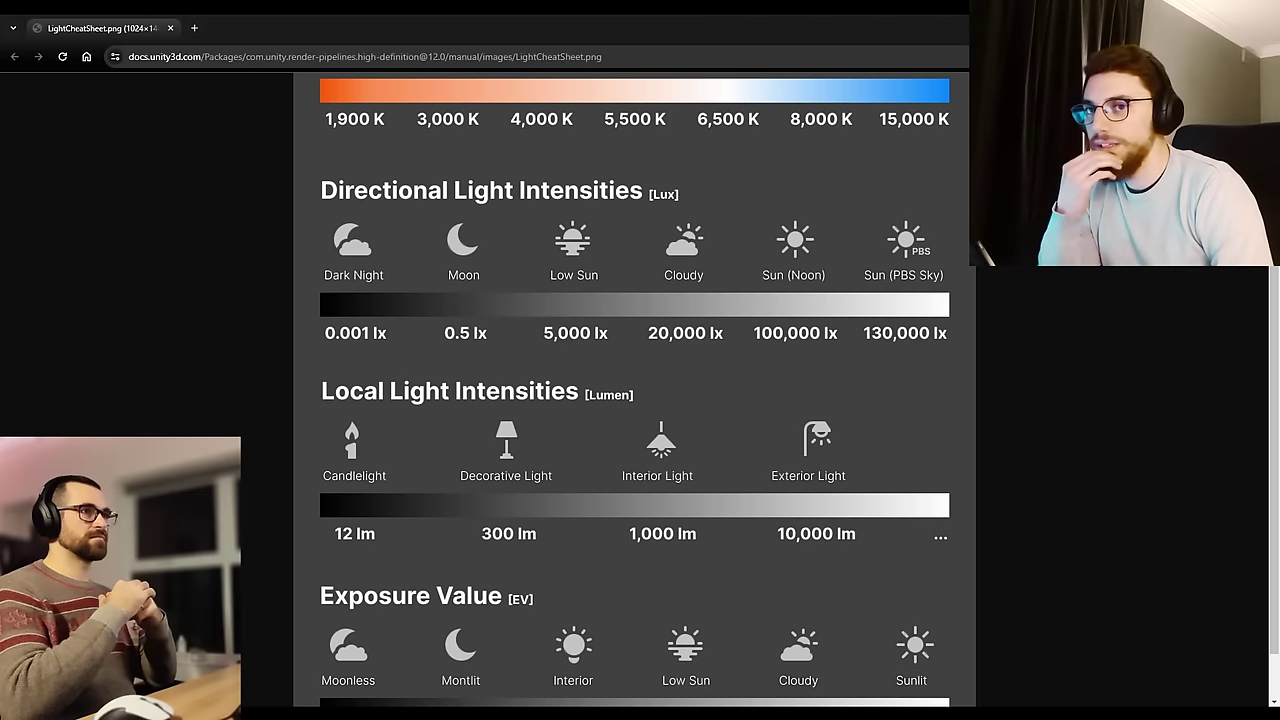
key(alt+Tab)
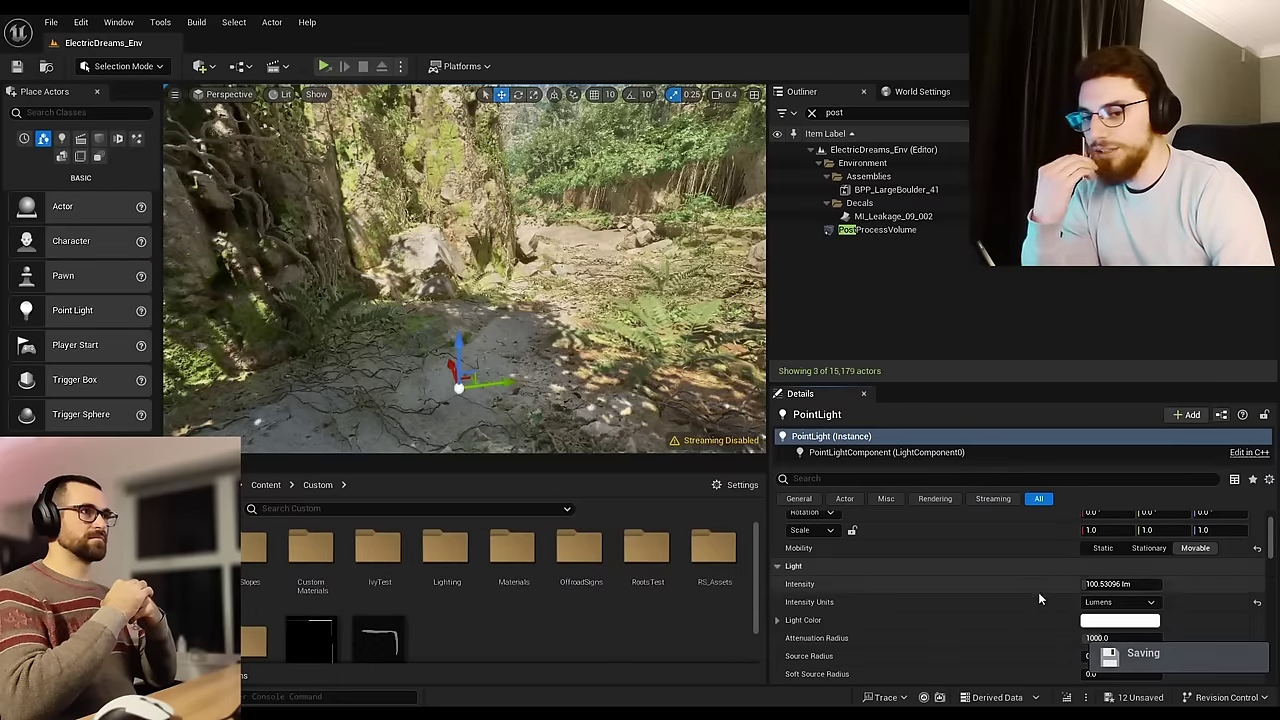
click(1120, 584)
click(1127, 583)
text(12)
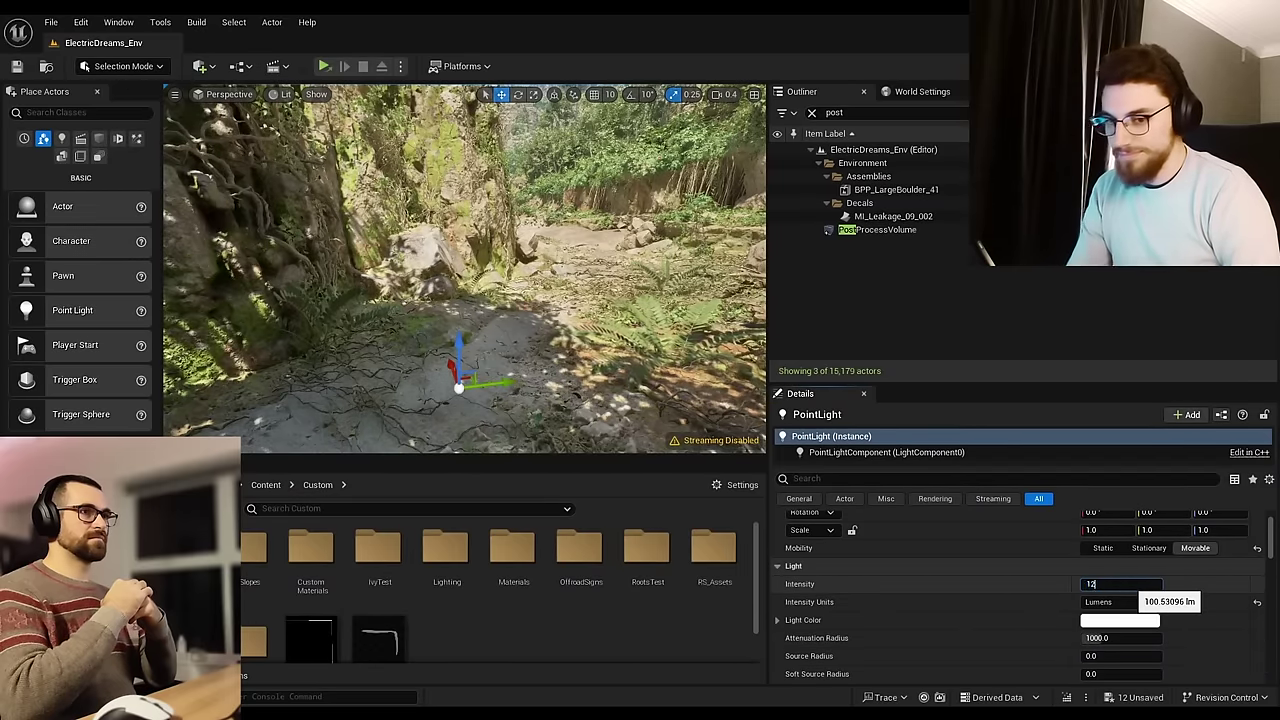
key(Return)
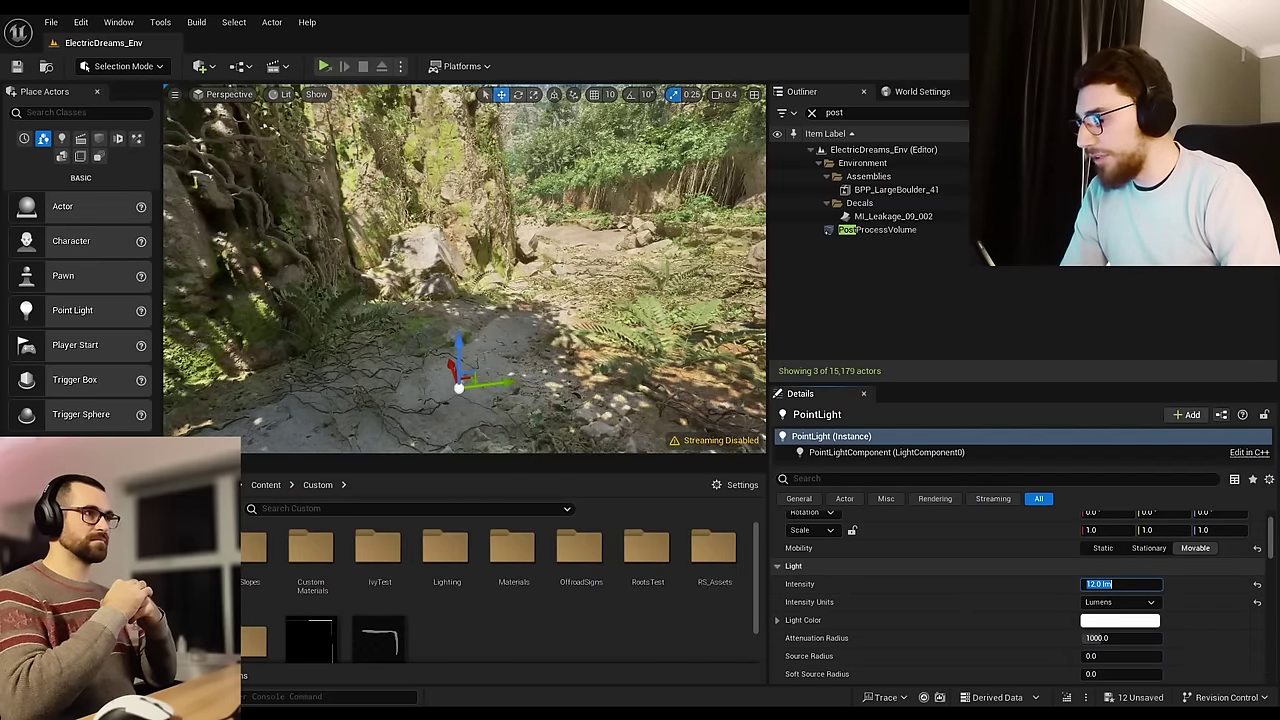
Step: Consult the color temperature and light intensity charts on the light cheat sheet in the browser, and return to Unreal Editor
key(alt+Tab)
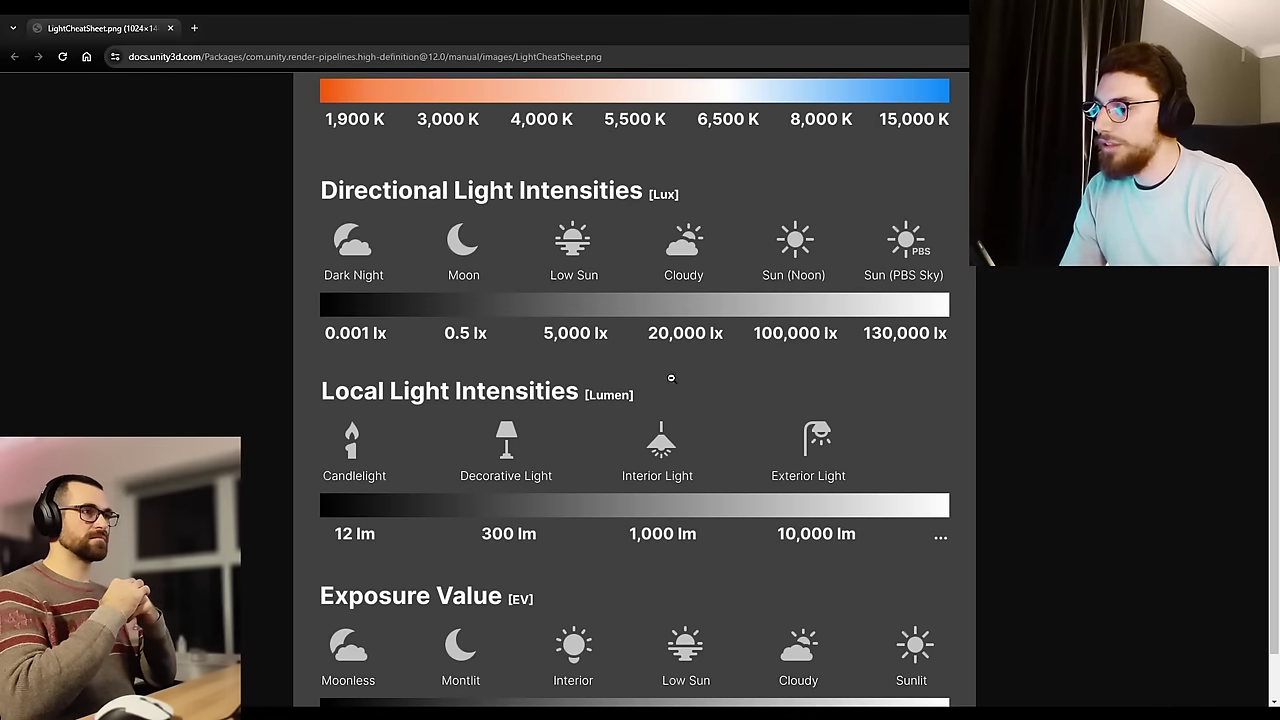
scroll(555, 393, up, 1)
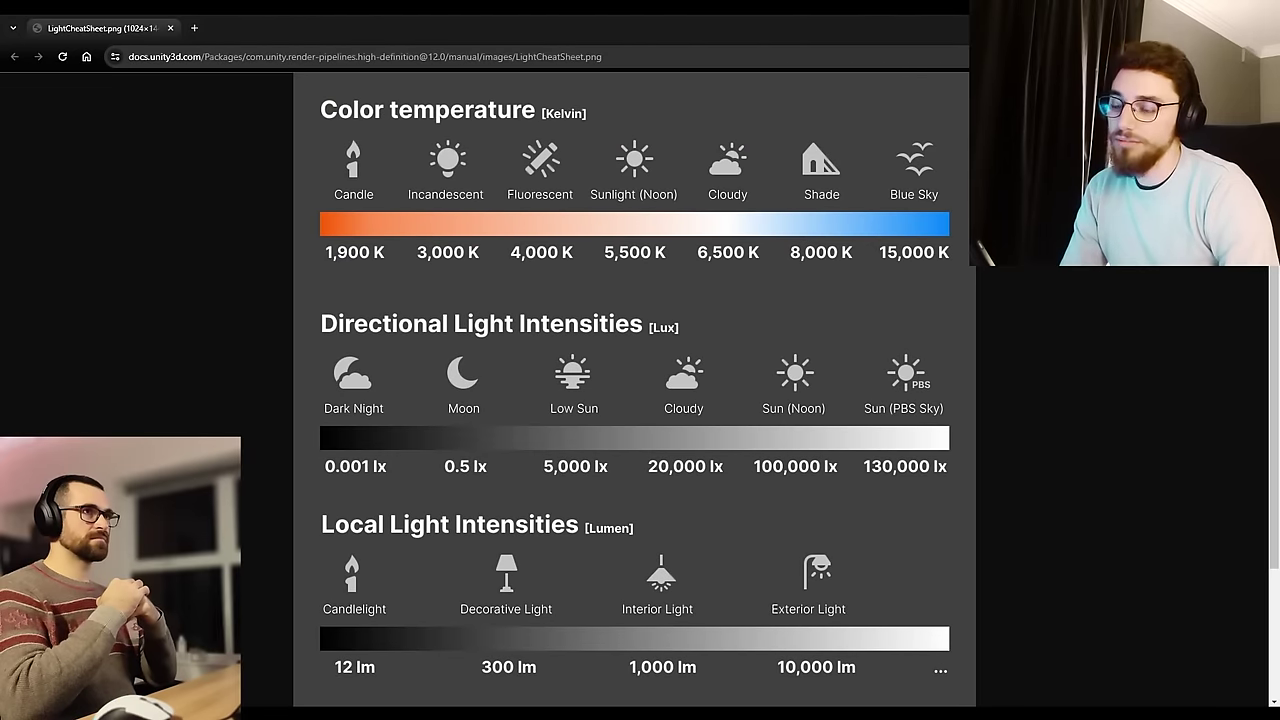
key(alt+Tab)
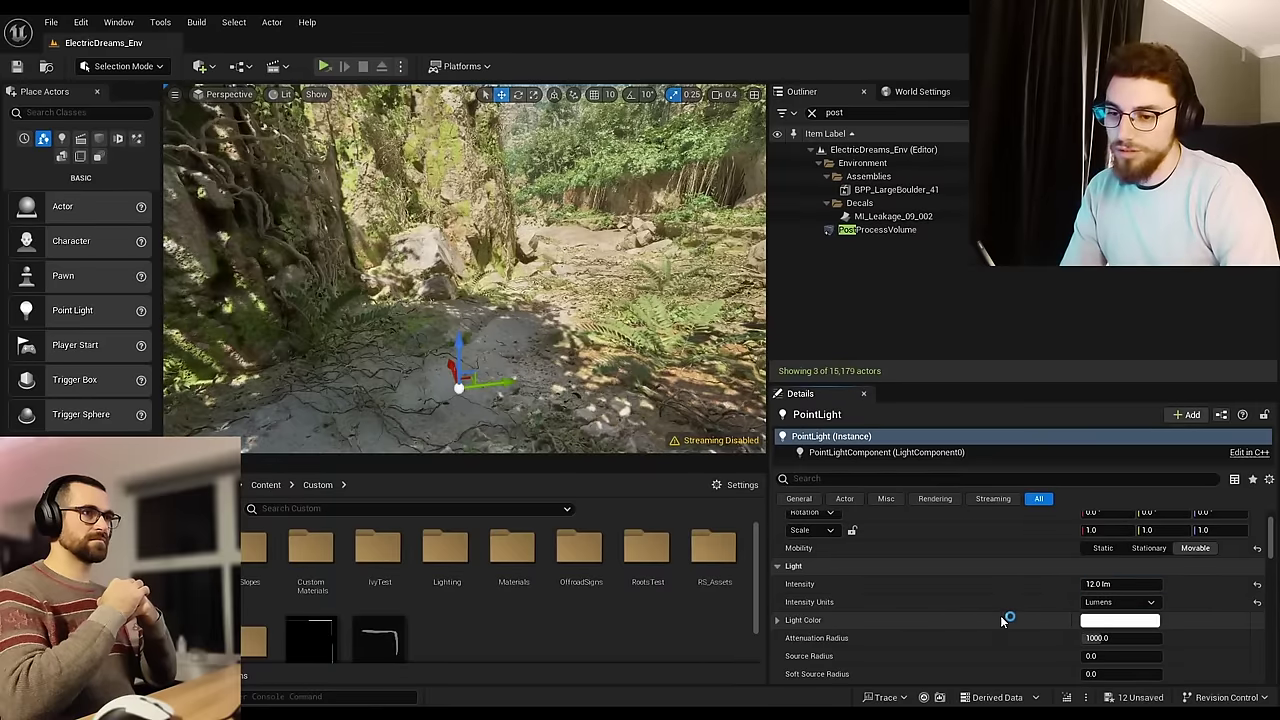
Step: Enable Use Temperature on the point light and set its temperature to 1900
scroll(1003, 618, down, 3)
click(1086, 604)
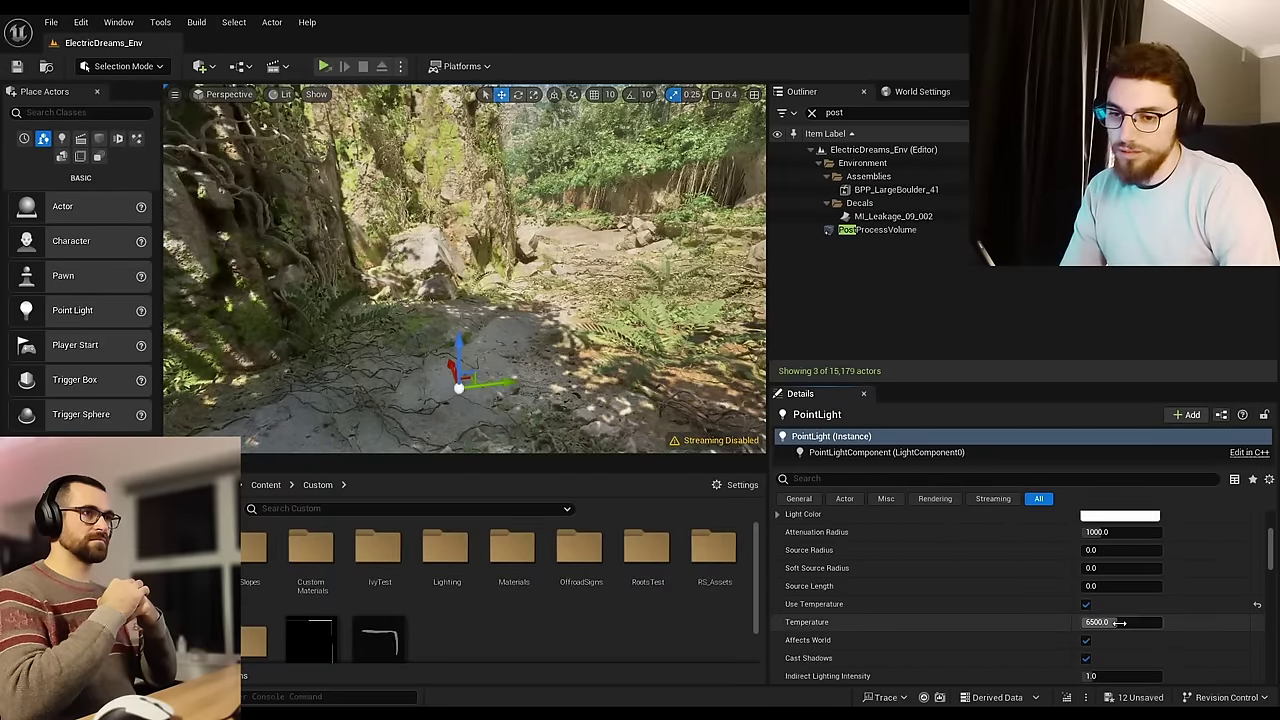
click(1119, 622)
text(1900)
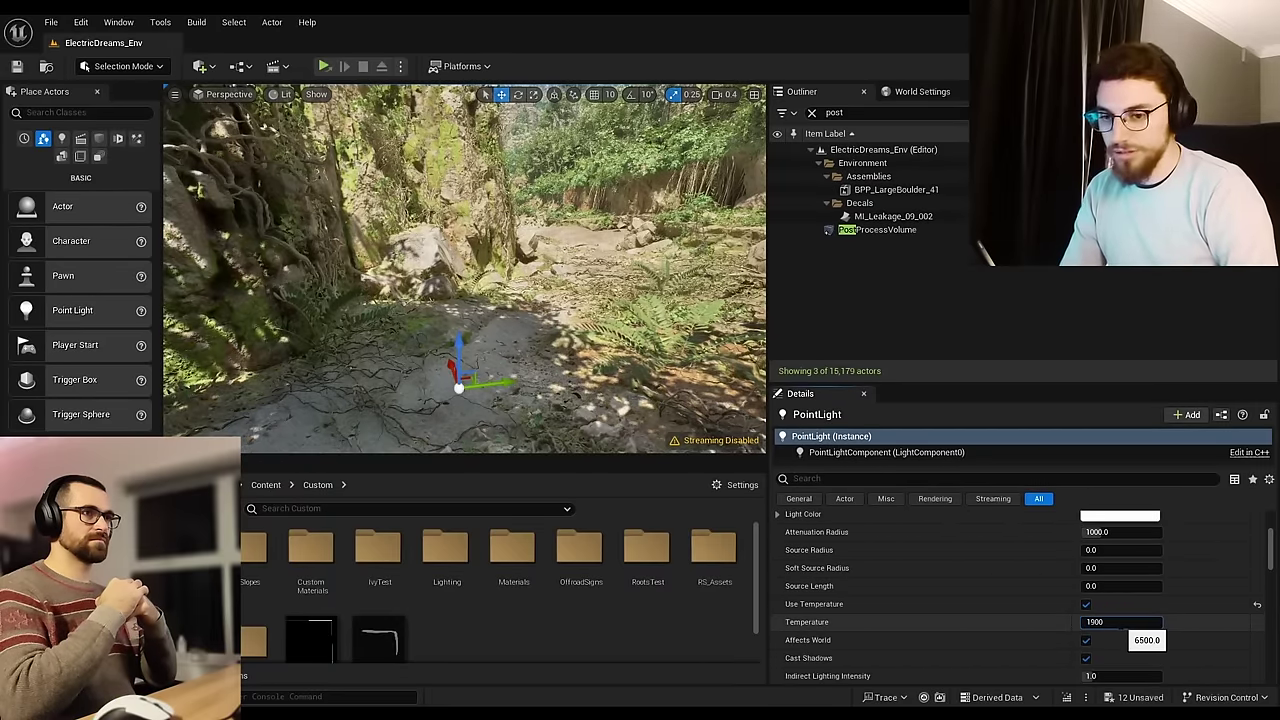
key(Return)
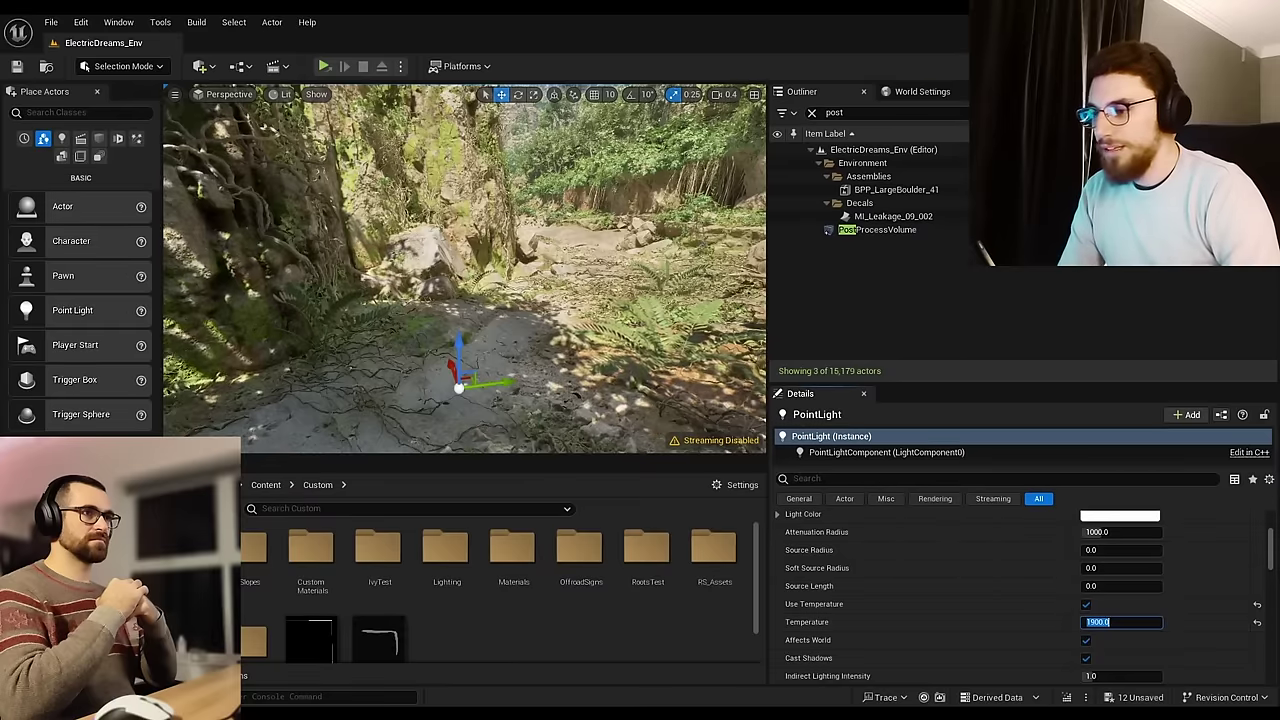
Step: Move the point light from the open ground into the dark cave, away from direct daylight
right_drag(600, 330, 470, 330)
key(d)
right_drag(700, 400, 519, 414)
drag(577, 378, 436, 228)
key(f)
right_drag(463, 274, 585, 264)
scroll(509, 274, up, 2)
key(a)
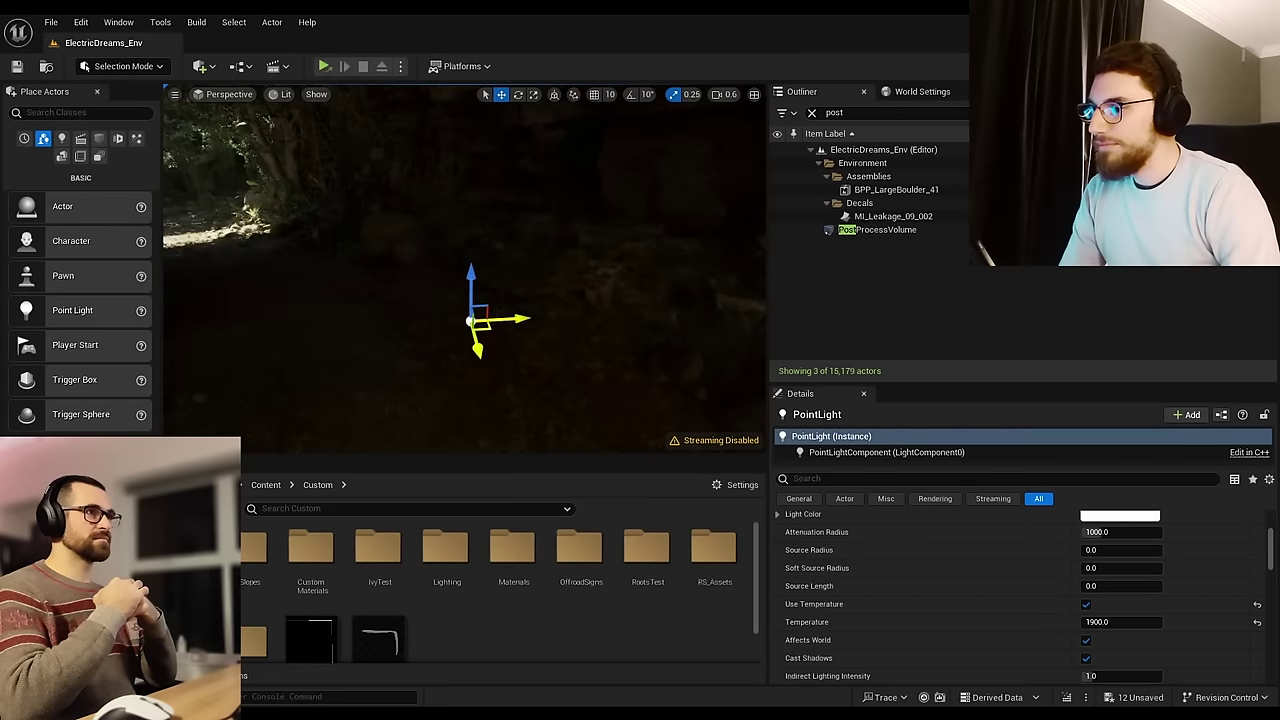
drag(481, 329, 470, 147)
Step: Examine the point light's glow on the cave wall and compare it with the daylight at the cave entrance
right_drag(470, 147, 495, 136)
key(e)
scroll(511, 140, down, 3)
key(w)
key(a)
scroll(560, 190, down, 2)
key(d)
scroll(610, 178, up, 3)
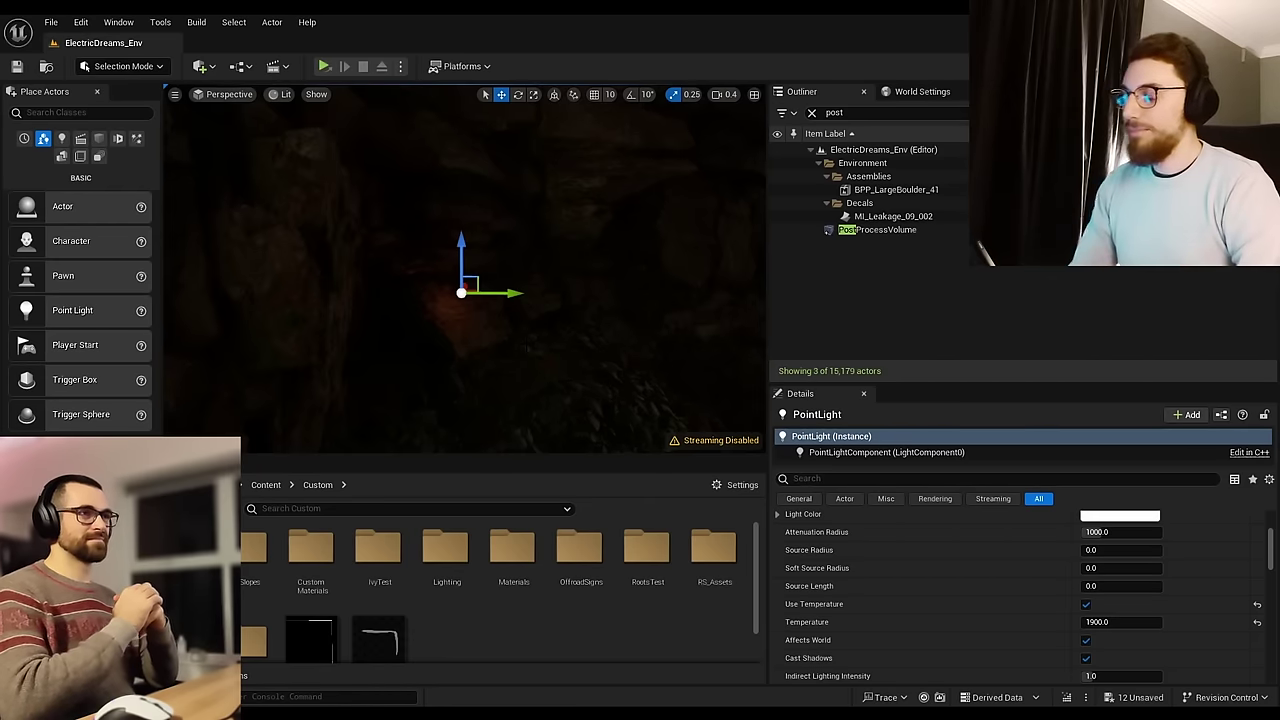
right_drag(464, 268, 590, 268)
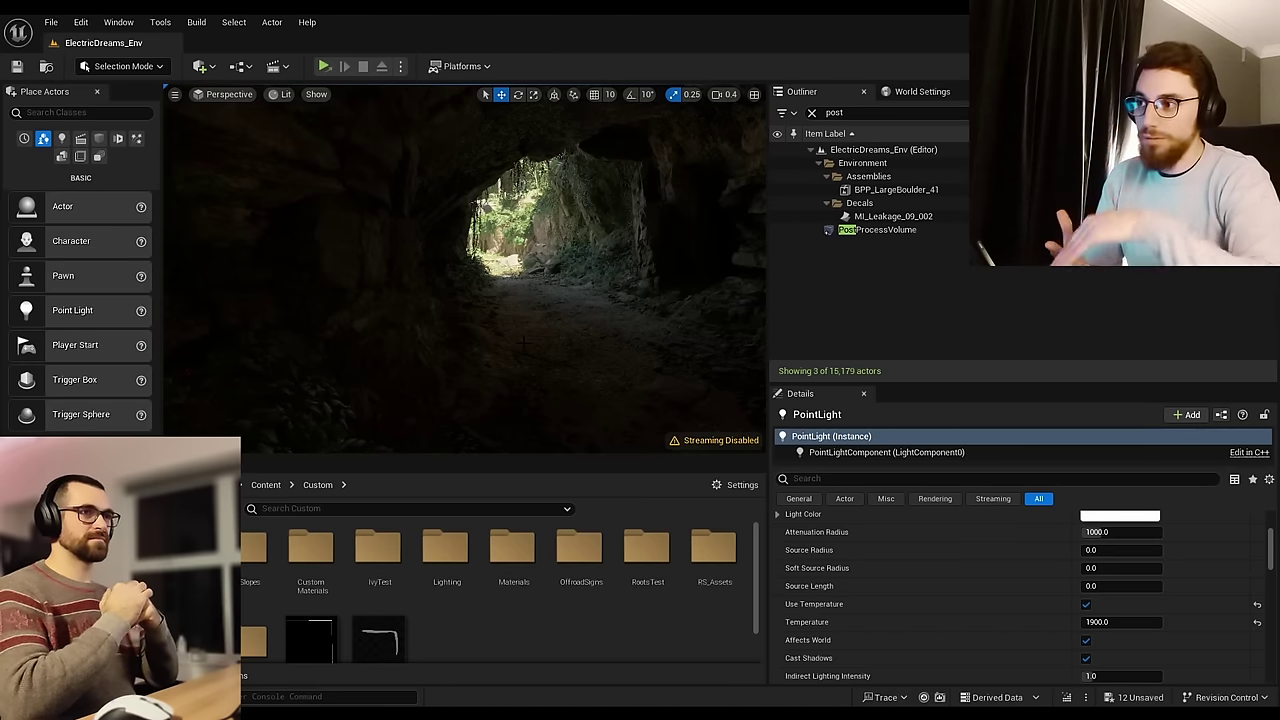
key(f)
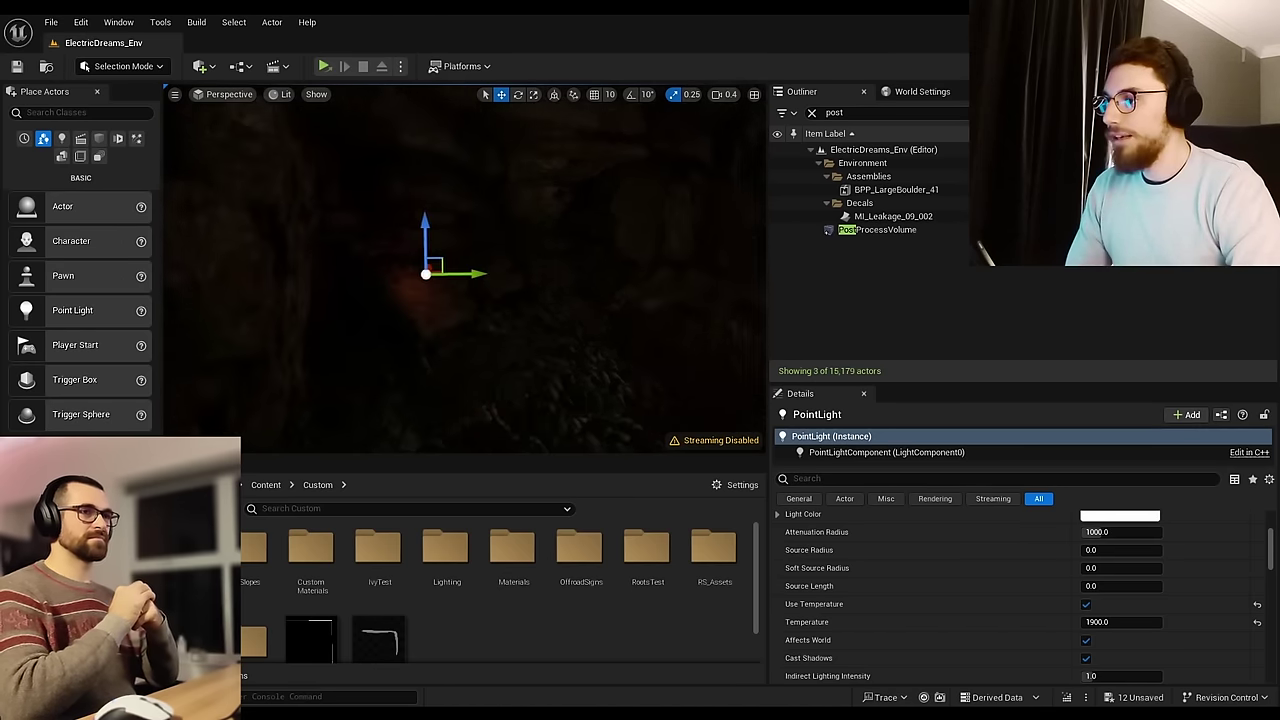
Step: Reposition the point light close to the rock face beside the plants so that it lights the cave wall
right_drag(465, 268, 431, 338)
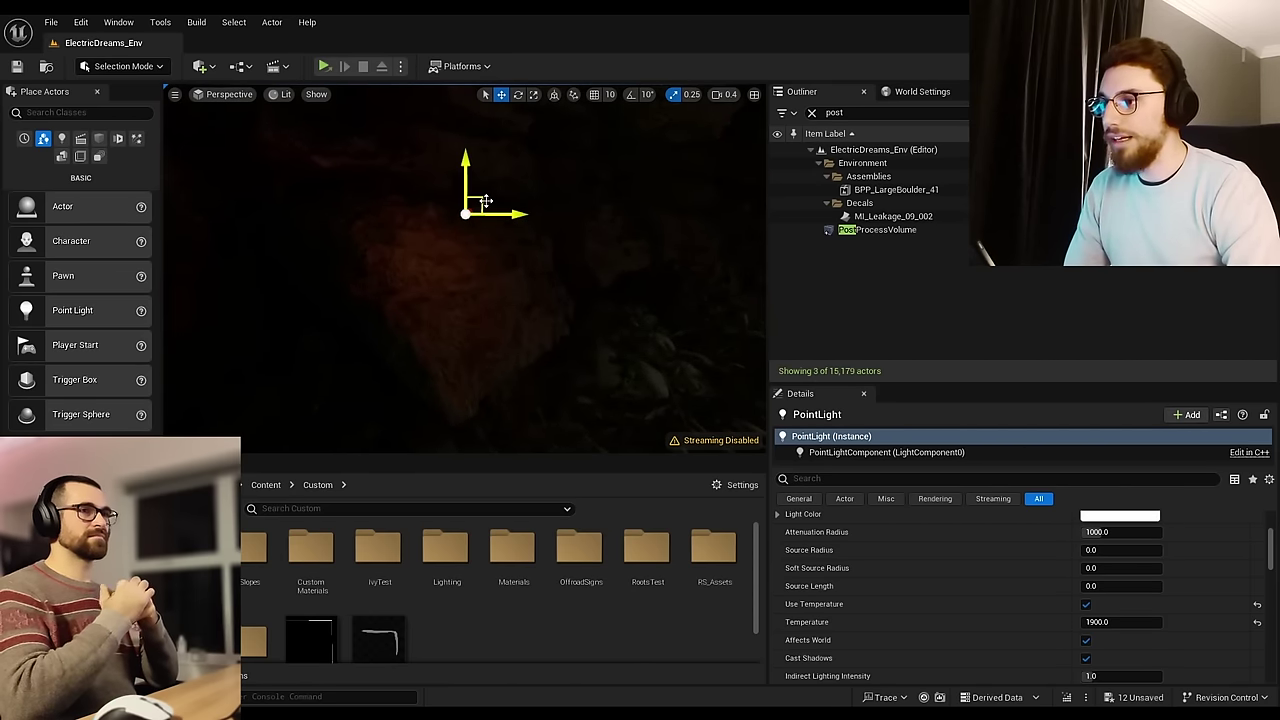
drag(483, 203, 437, 280)
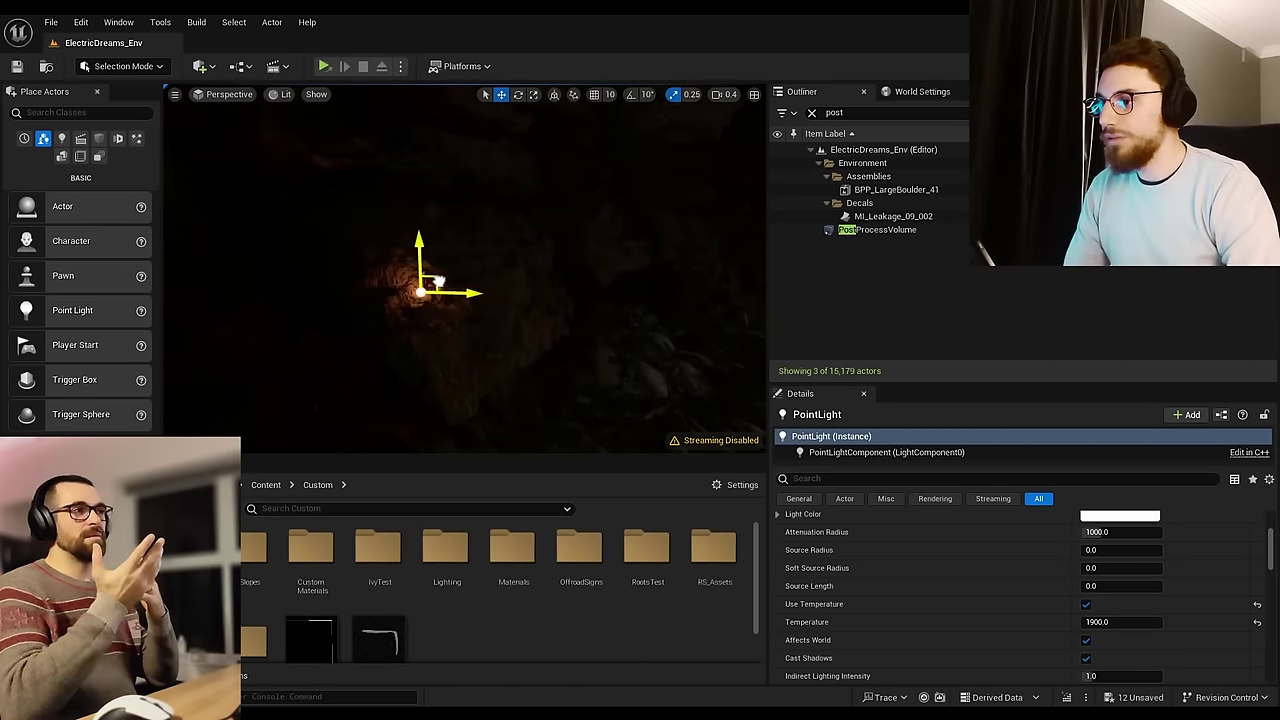
right_drag(437, 280, 420, 300)
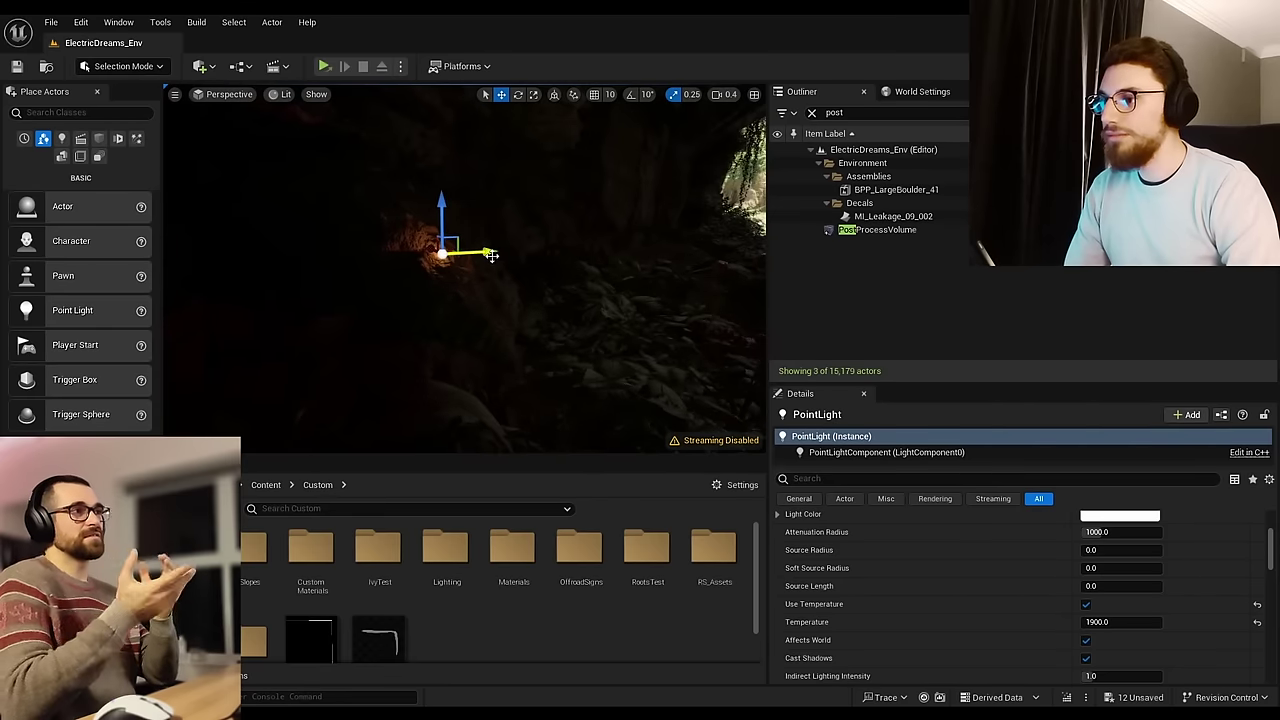
drag(489, 252, 526, 250)
mouse_move(483, 208)
mouse_down()
mouse_move(483, 154)
mouse_move(485, 194)
mouse_up()
right_drag(485, 194, 514, 318)
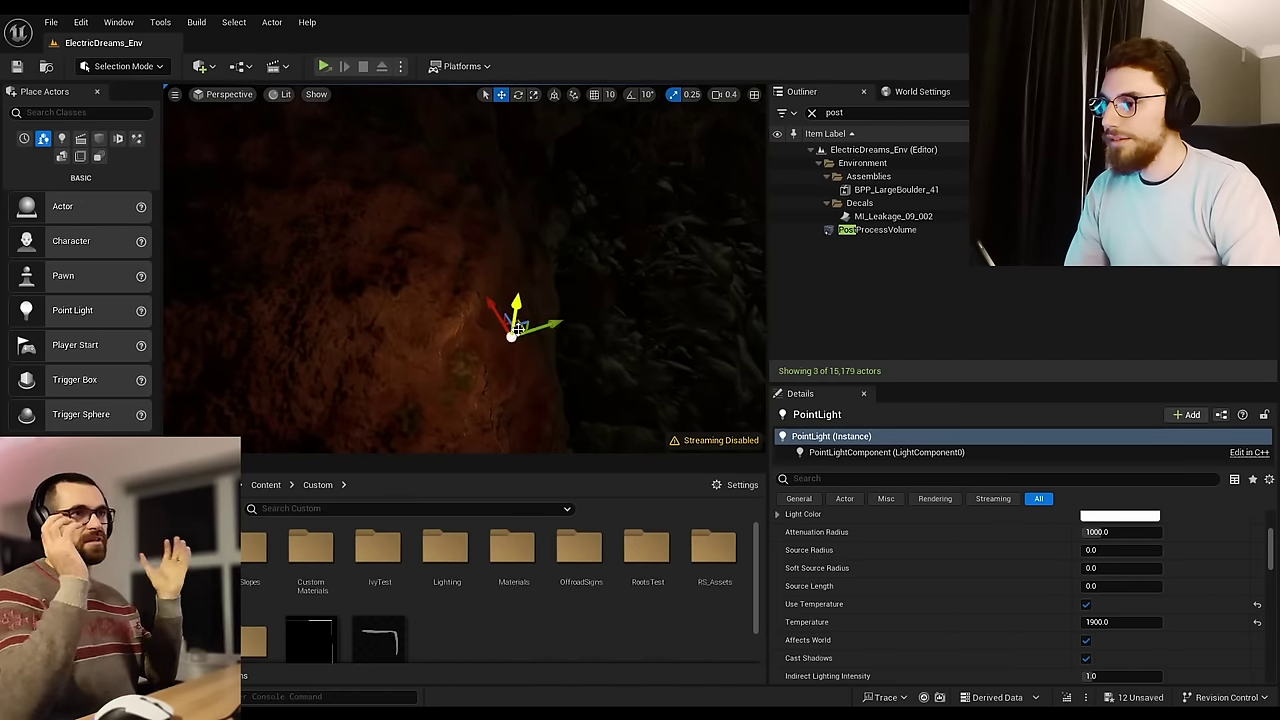
drag(517, 316, 404, 250)
right_drag(404, 250, 470, 184)
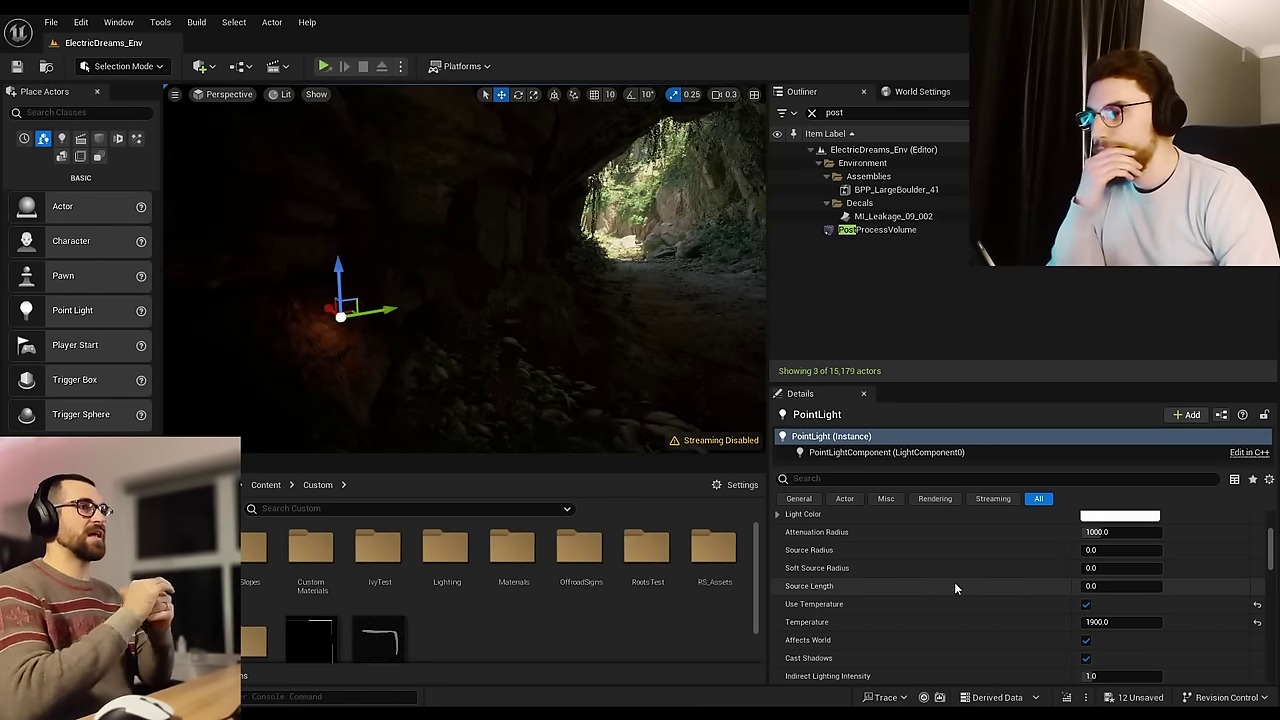
Step: Review the point light's effect and its Light settings in the cave, and delete the point light
right_drag(620, 370, 696, 343)
right_drag(532, 300, 505, 300)
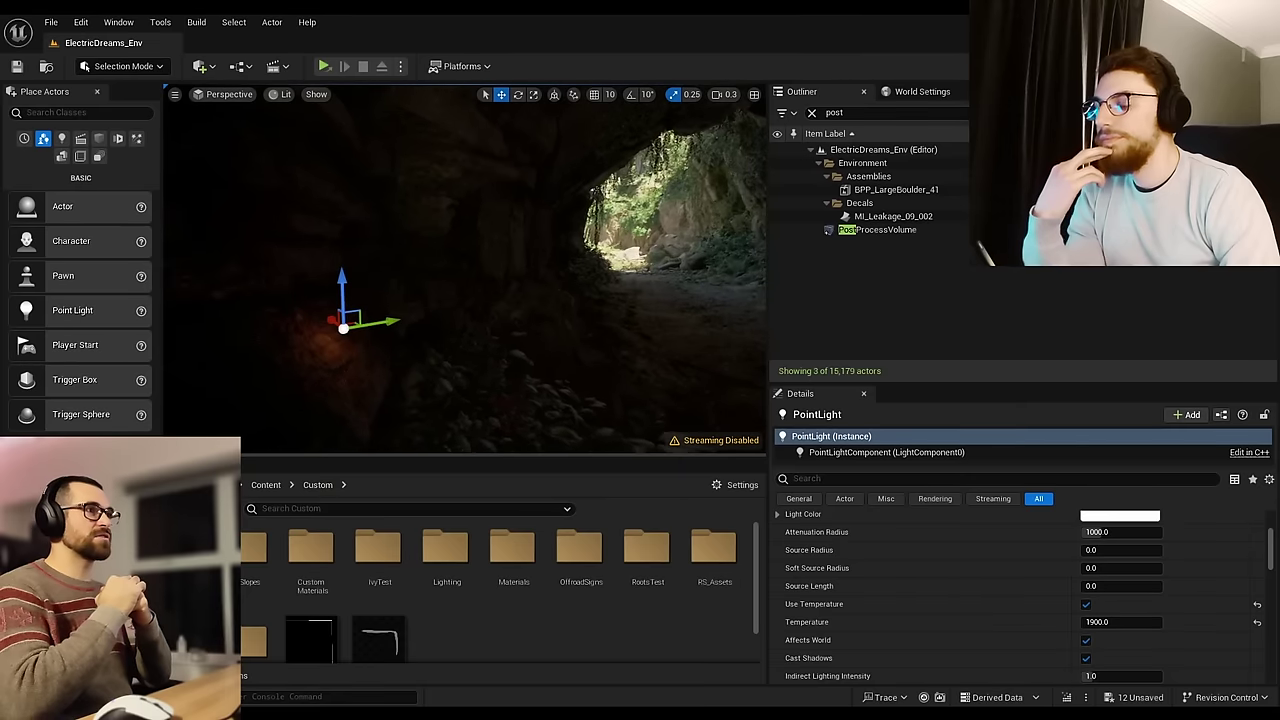
scroll(890, 585, up, 2)
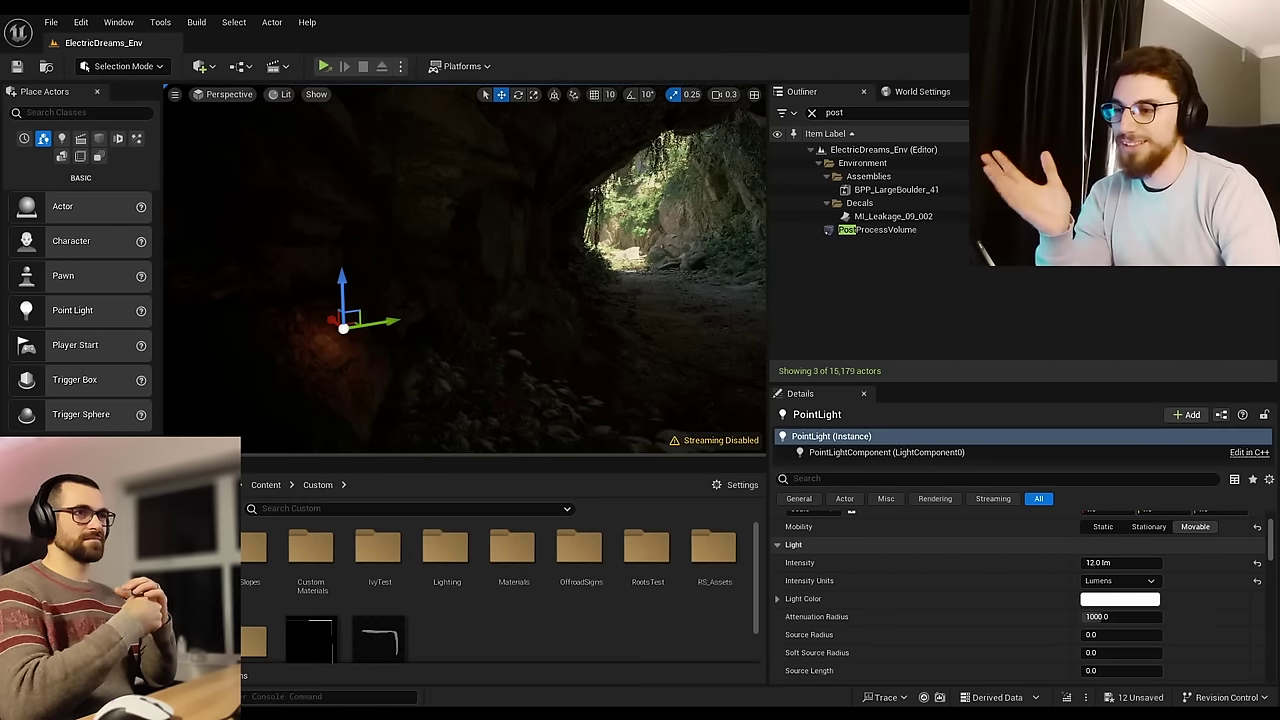
scroll(926, 588, up, 1)
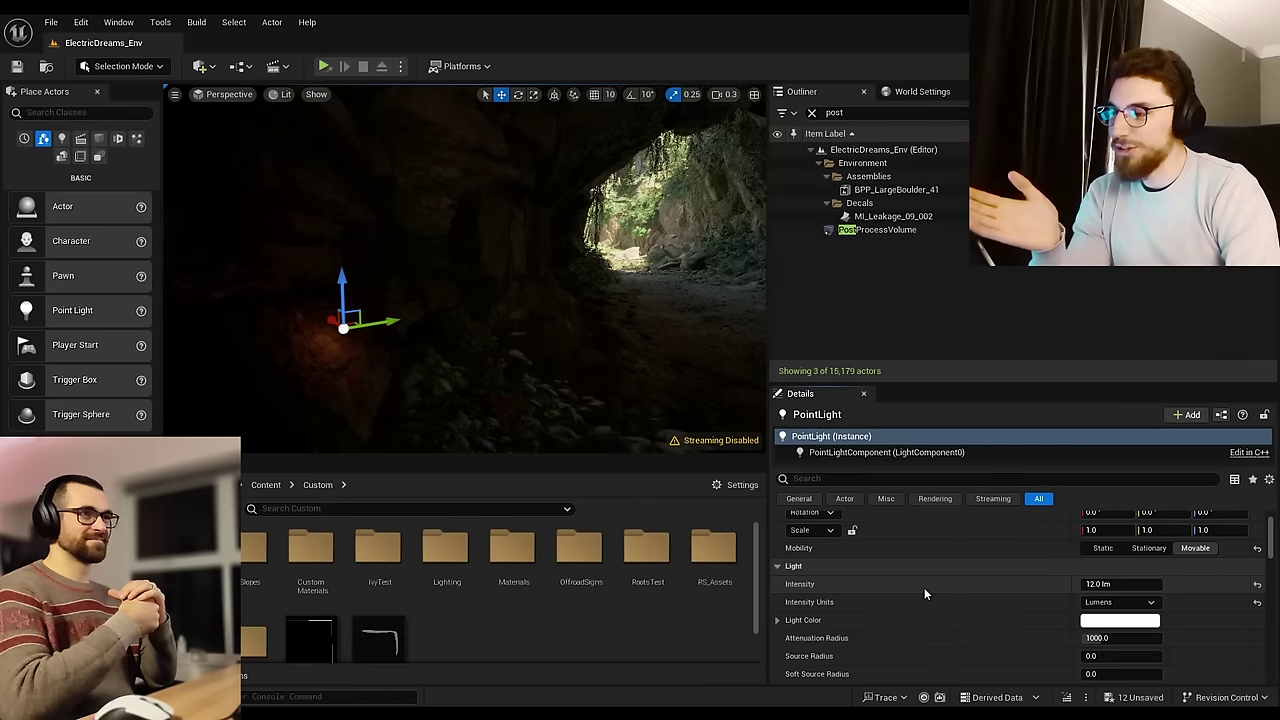
scroll(926, 590, down, 3)
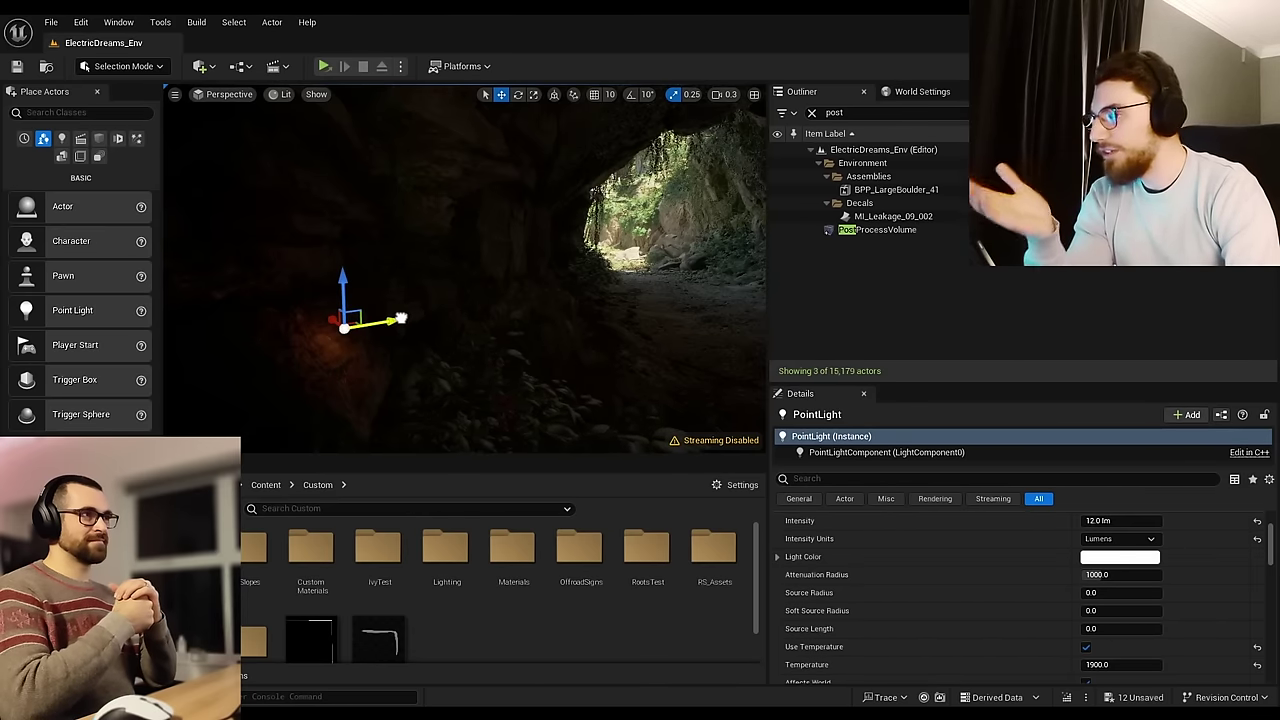
key(Delete)
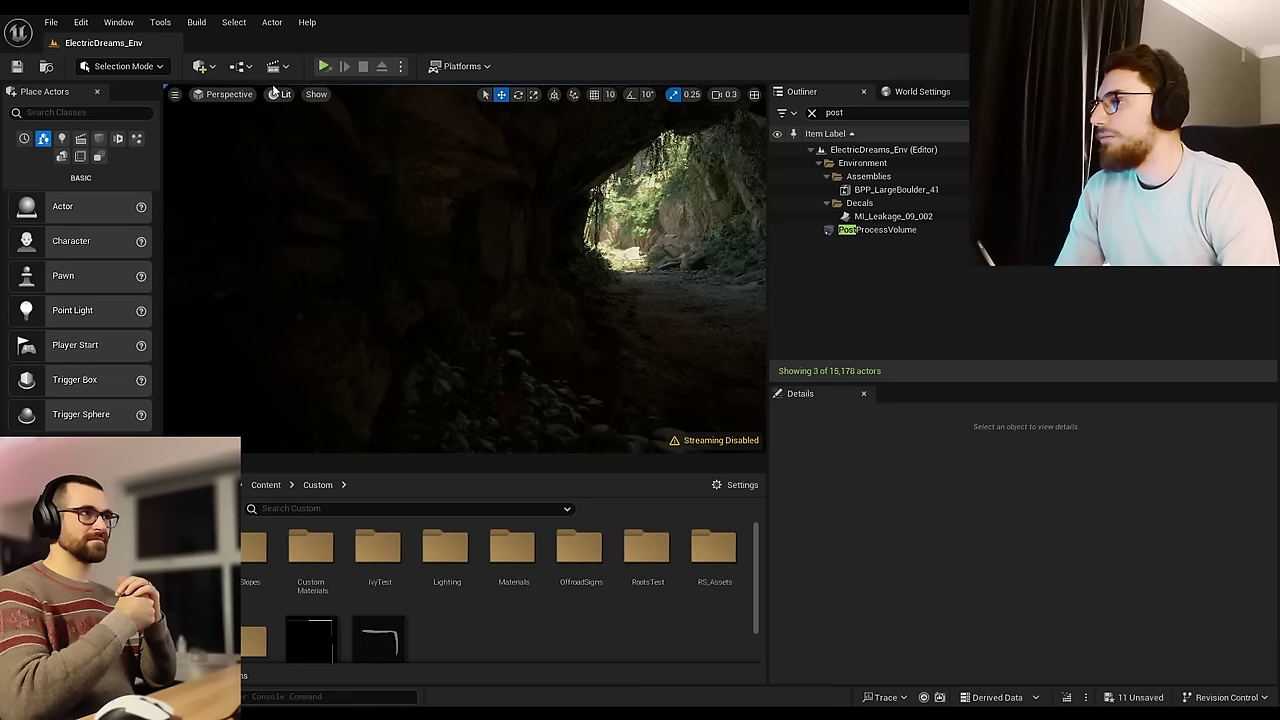
Step: Place a spot light in the cave and raise it above the plants
click(203, 66)
mouse_move(281, 189)
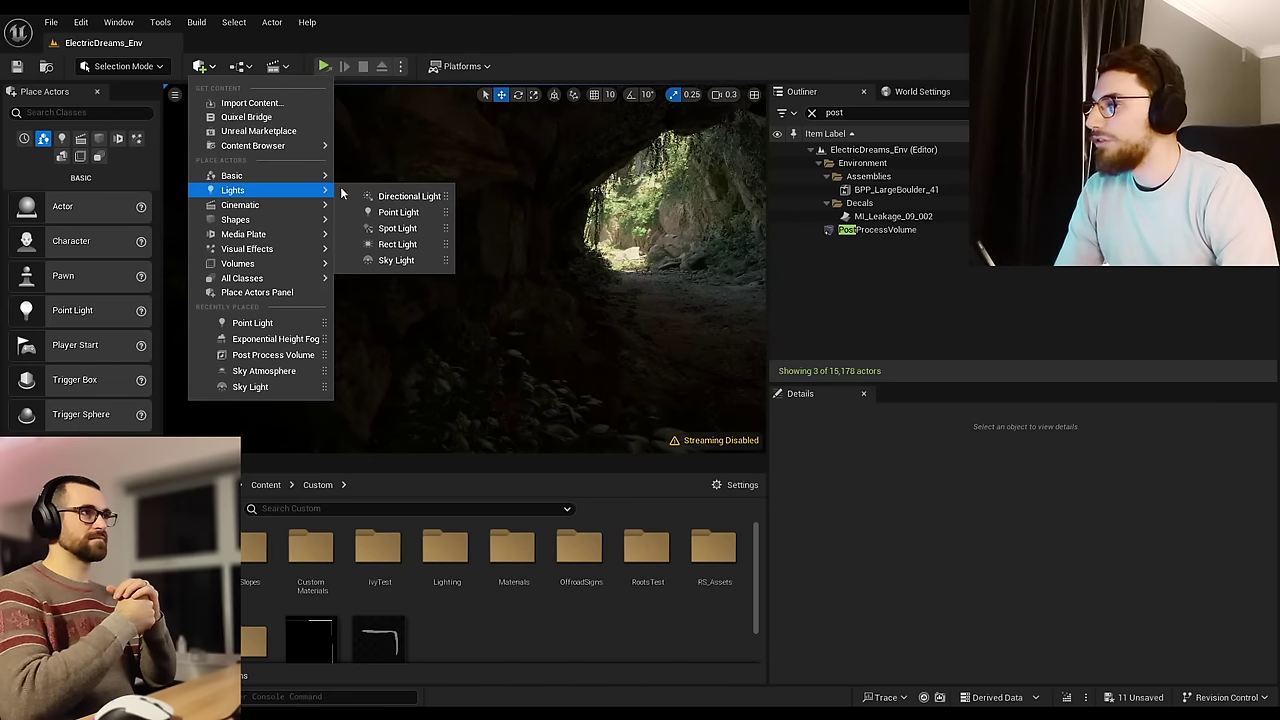
drag(397, 229, 651, 446)
key(f)
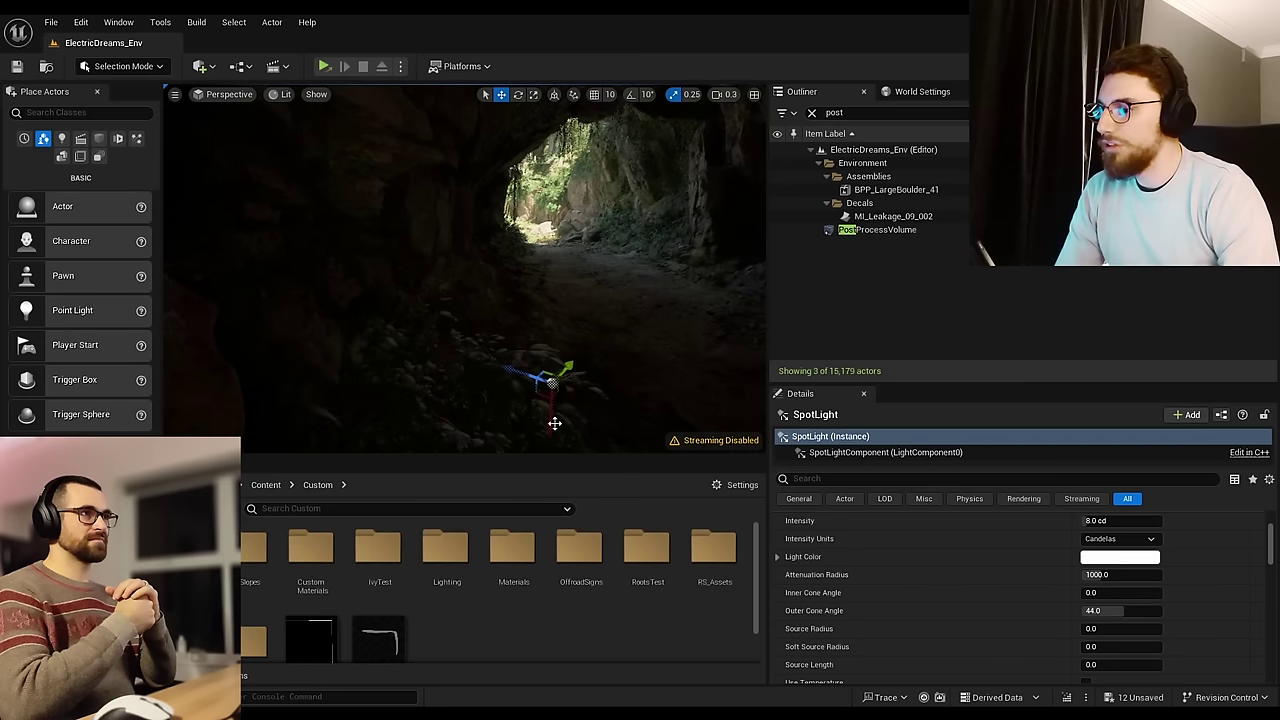
drag(534, 355, 560, 205)
Step: Set the spot light's intensity units to Lumens, its mobility to Movable and its intensity to 2000 lm
scroll(1032, 567, up, 1)
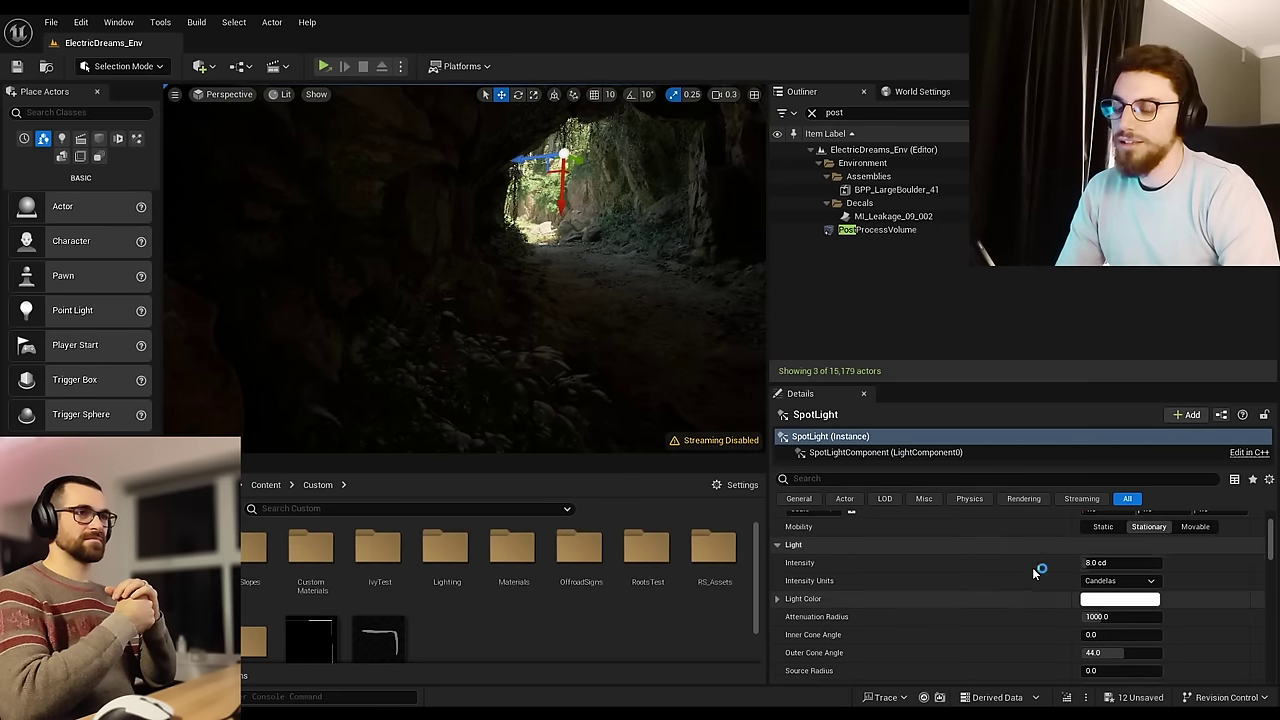
click(1120, 581)
click(1100, 619)
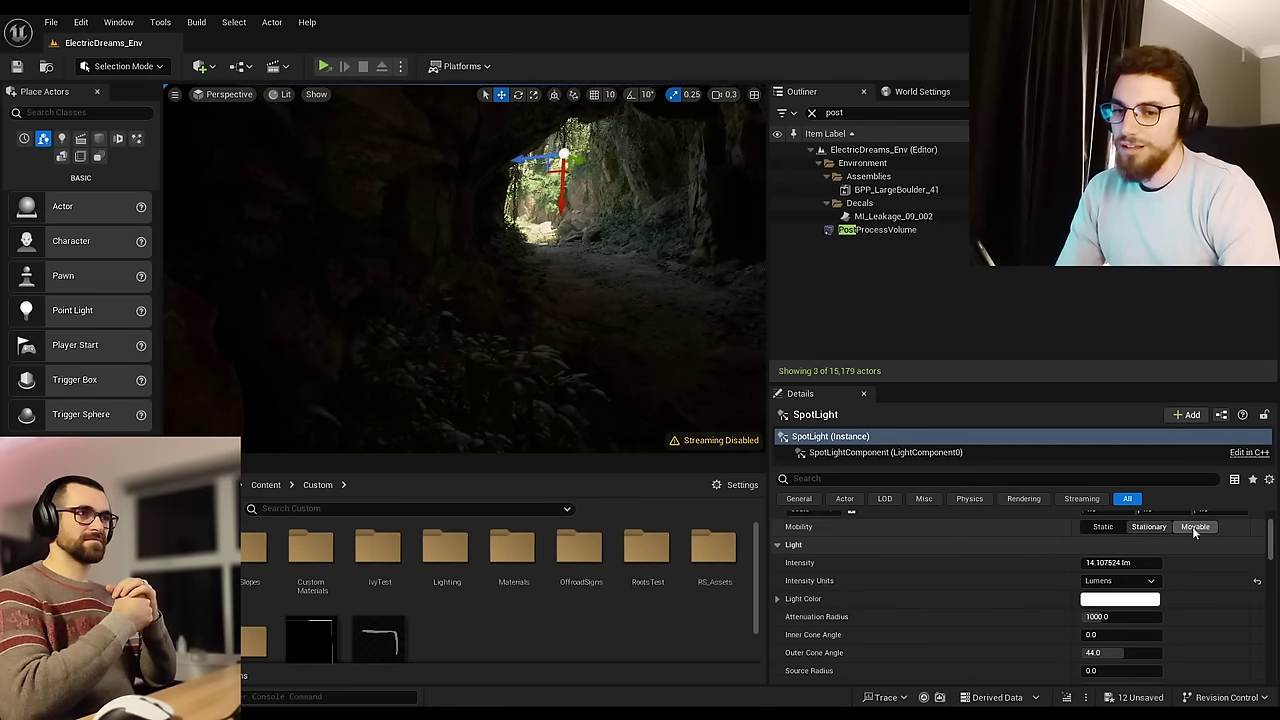
click(1195, 526)
text(2000)
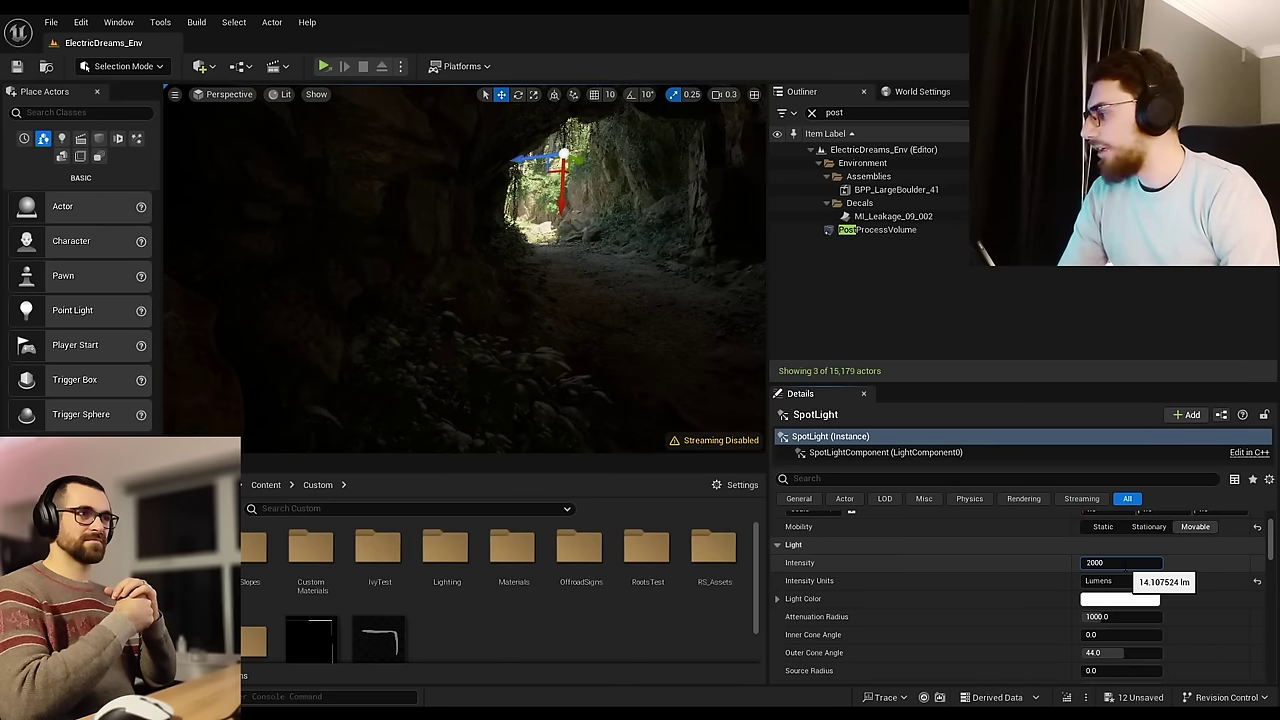
key(Return)
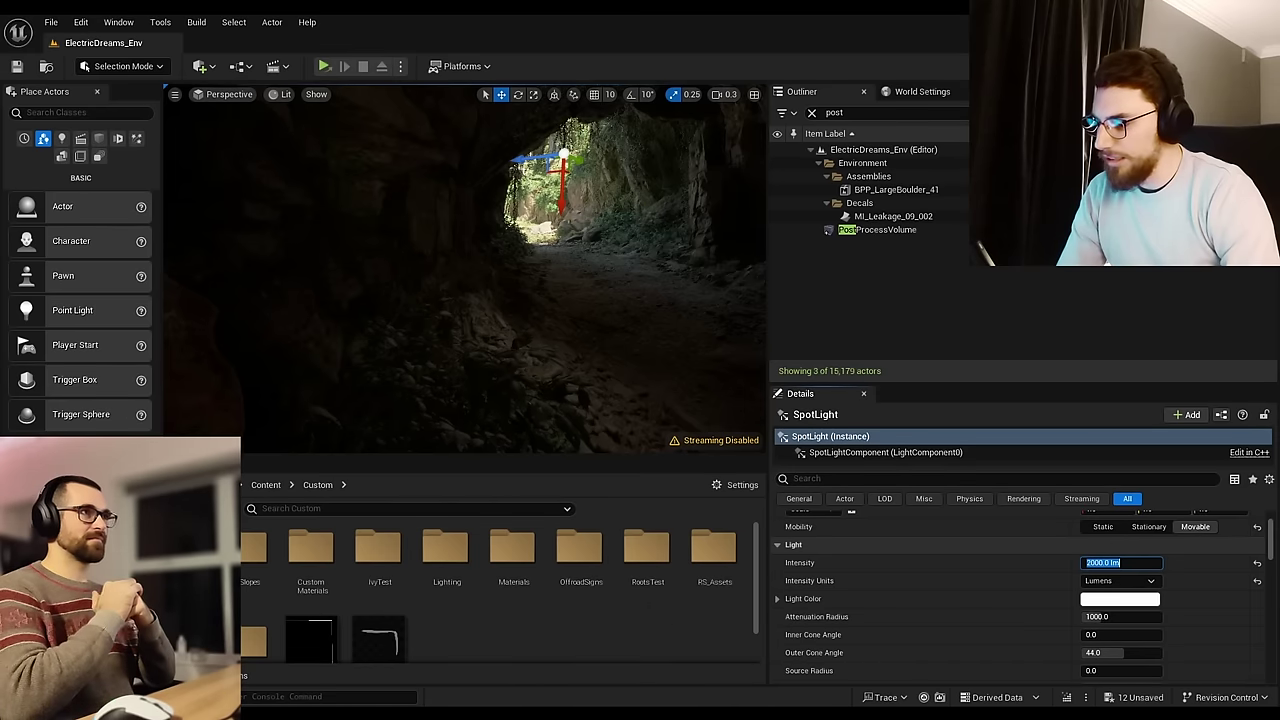
Step: Check the light intensities on the cheat sheet in the browser, and back in Unreal Editor raise the spot light toward the cave ceiling
click(430, 660)
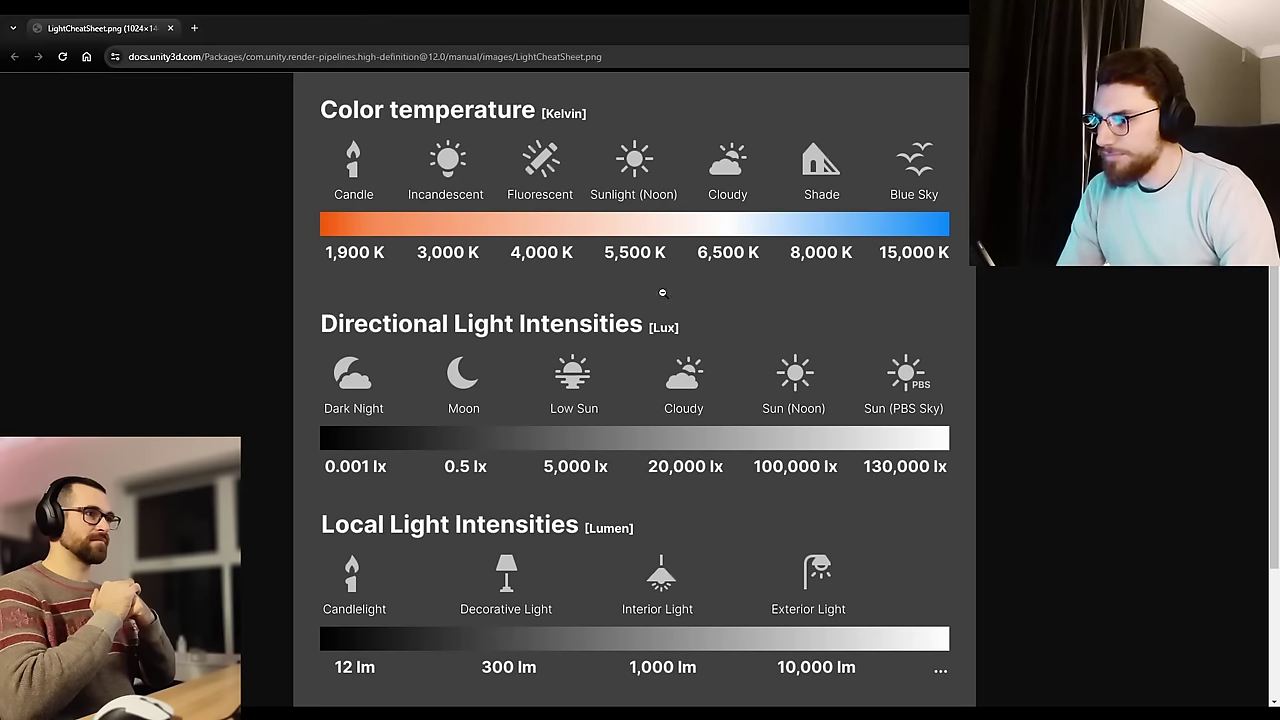
scroll(656, 527, down, 2)
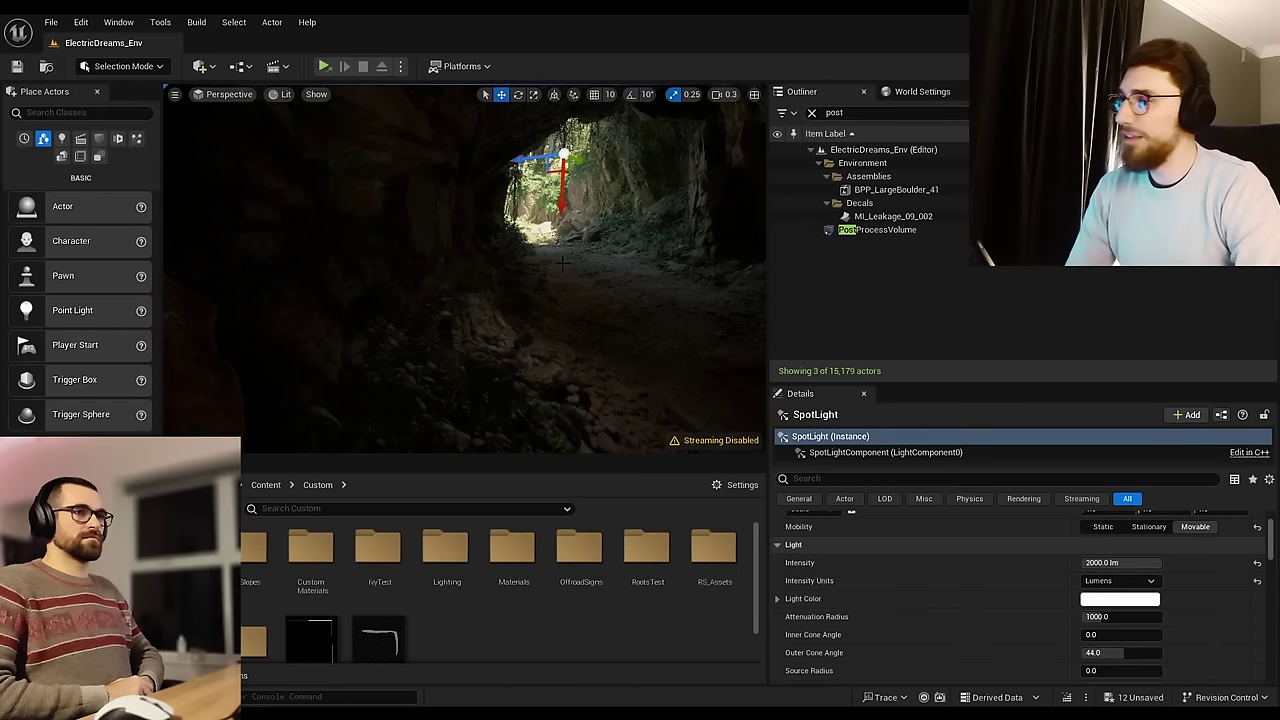
drag(561, 201, 563, 112)
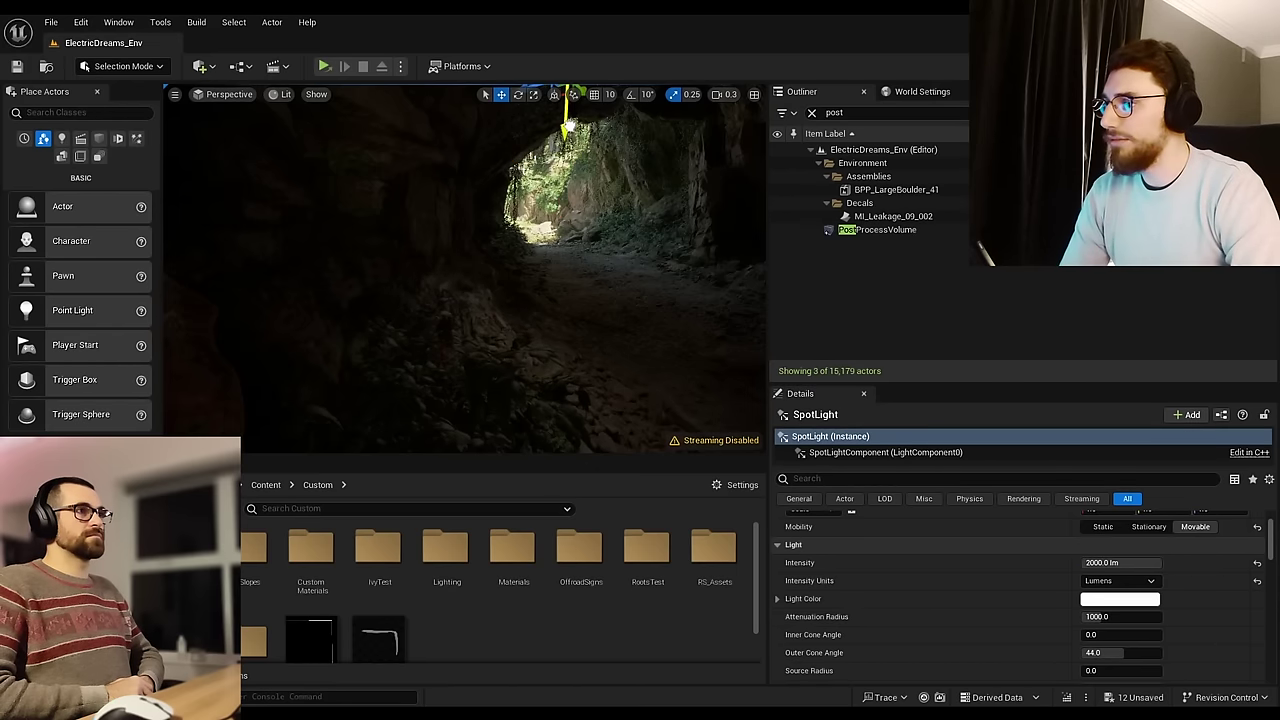
Step: Rotate the spot light to a Y rotation of about -72° so that it shines down on the rocks along the cave wall
right_drag(549, 193, 568, 157)
key(e)
drag(549, 190, 473, 211)
right_drag(473, 211, 432, 228)
scroll(485, 225, up, 2)
mouse_move(432, 228)
mouse_down()
mouse_move(495, 162)
mouse_move(486, 206)
mouse_move(462, 228)
mouse_move(420, 236)
mouse_move(372, 222)
mouse_move(502, 200)
mouse_move(418, 232)
mouse_move(367, 209)
mouse_move(392, 232)
mouse_move(435, 232)
mouse_move(488, 200)
mouse_move(444, 232)
mouse_move(387, 224)
mouse_move(433, 232)
mouse_move(474, 219)
mouse_move(443, 229)
mouse_up()
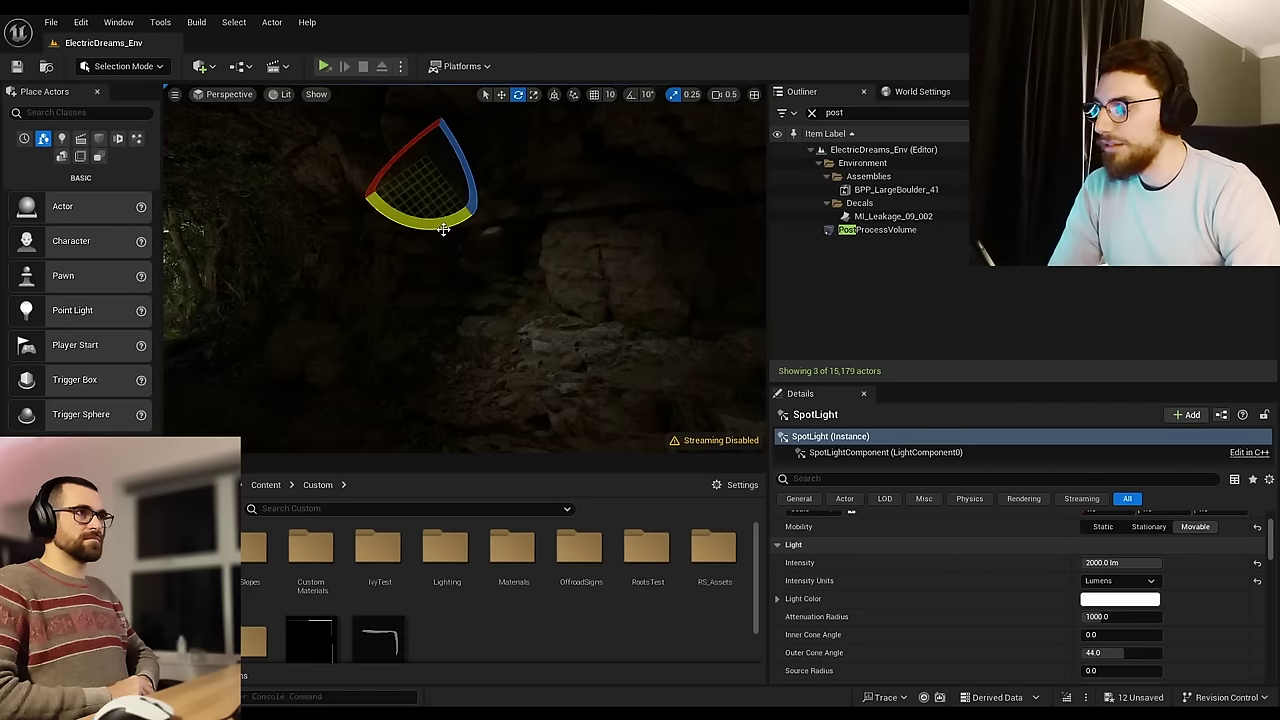
scroll(917, 578, up, 1)
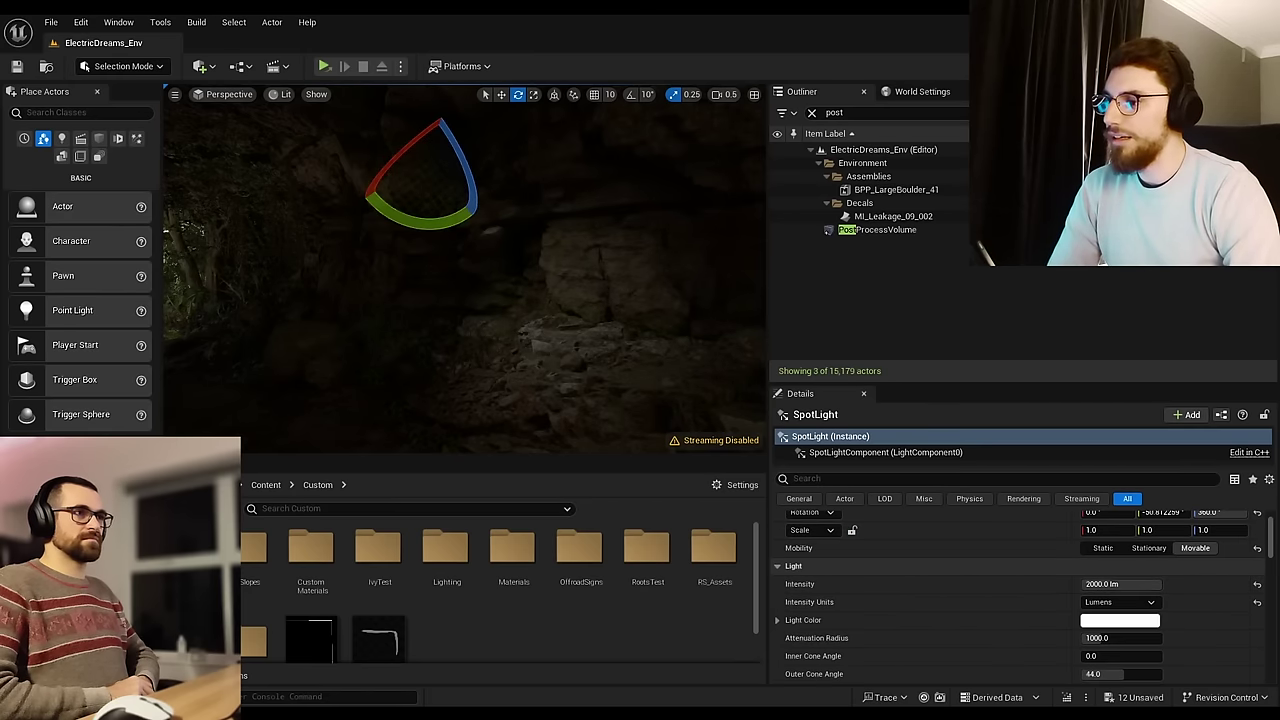
mouse_move(424, 226)
mouse_down()
mouse_move(485, 198)
mouse_move(486, 180)
mouse_move(450, 231)
mouse_move(432, 226)
mouse_up()
right_drag(432, 226, 293, 280)
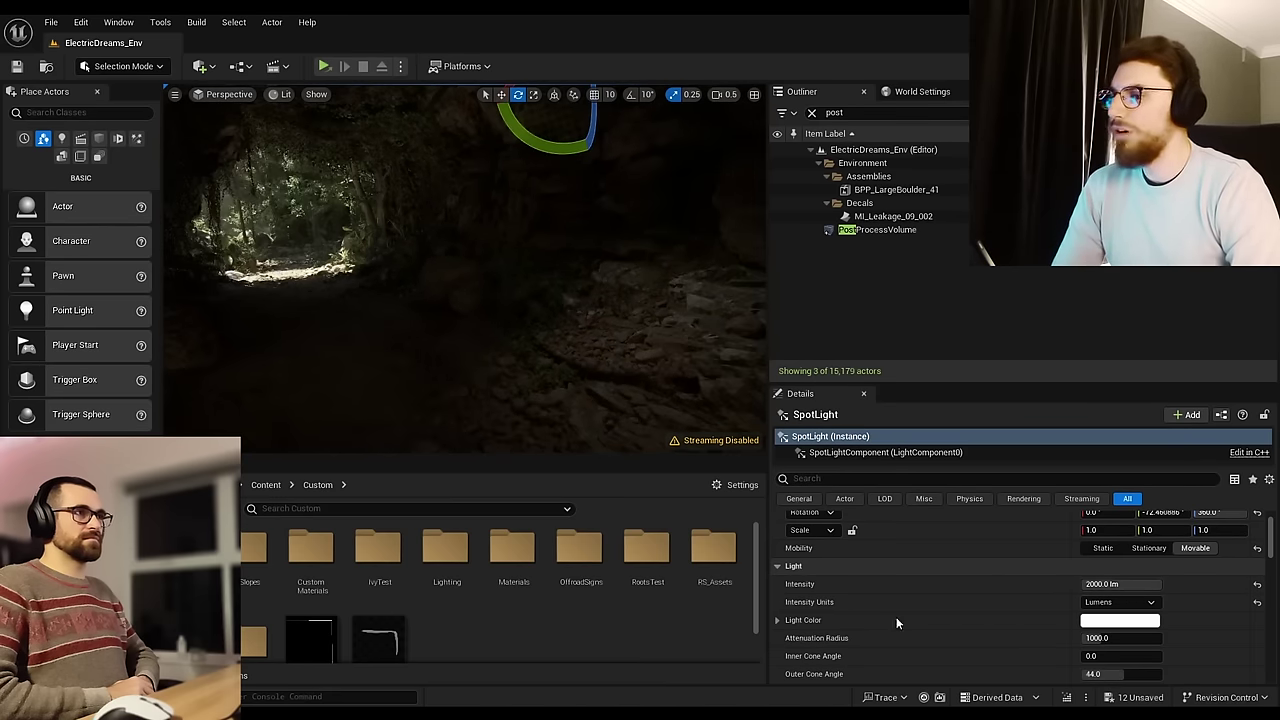
Step: Set the spot light's intensity to 4000 lm
click(1112, 584)
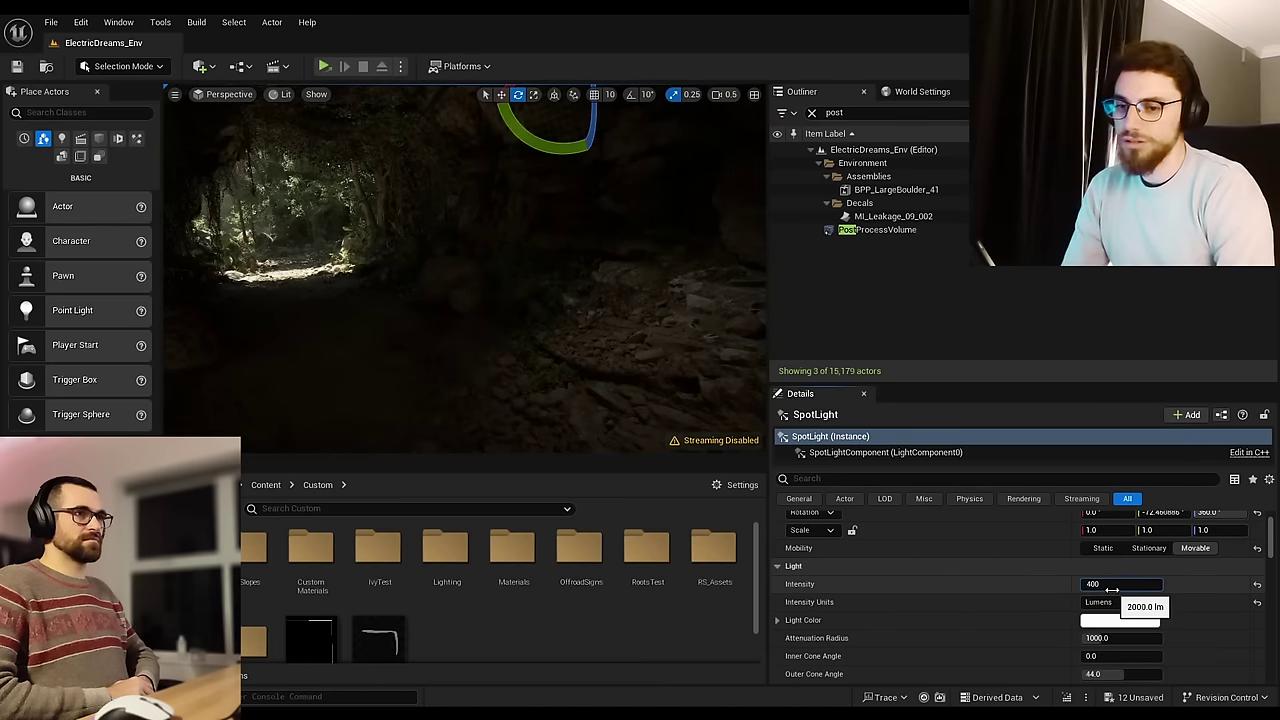
text(4000.0 lm)
key(Return)
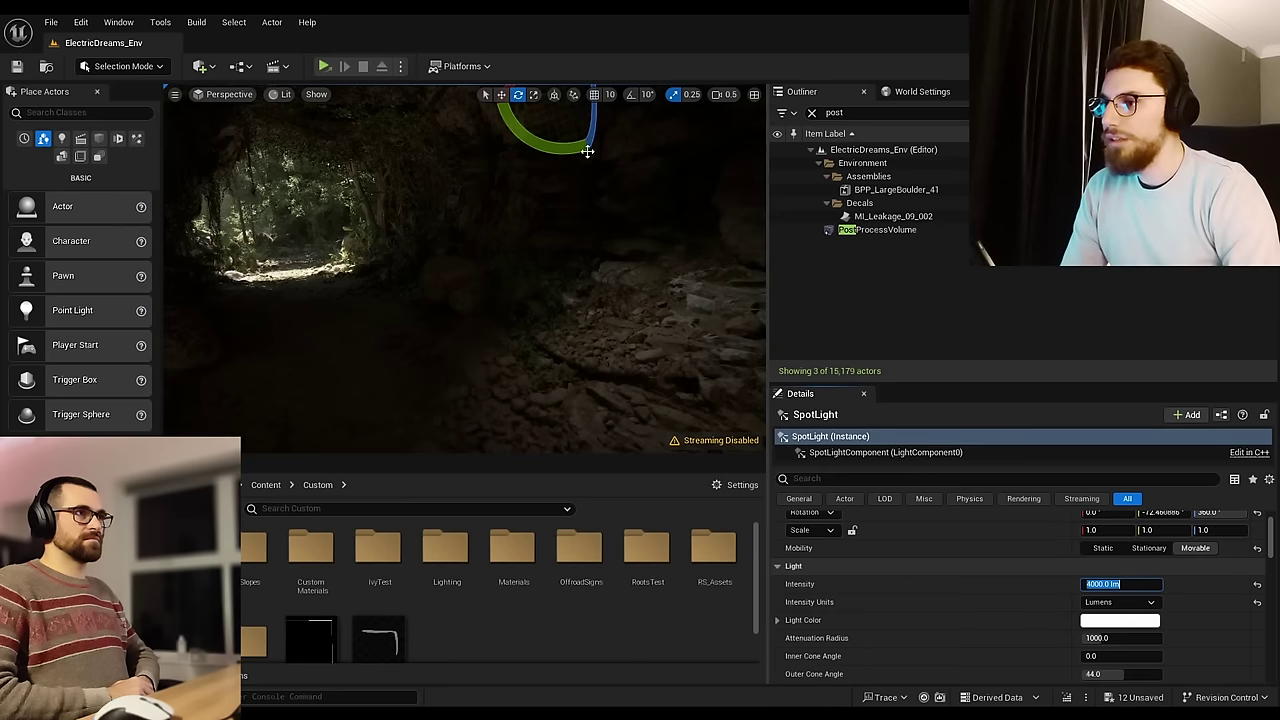
Step: Tilt the spot light to a Y rotation of about -30° and move it across the cave toward the boulders by the opposite wall
drag(568, 157, 618, 162)
right_drag(634, 180, 590, 160)
key(s)
key(w)
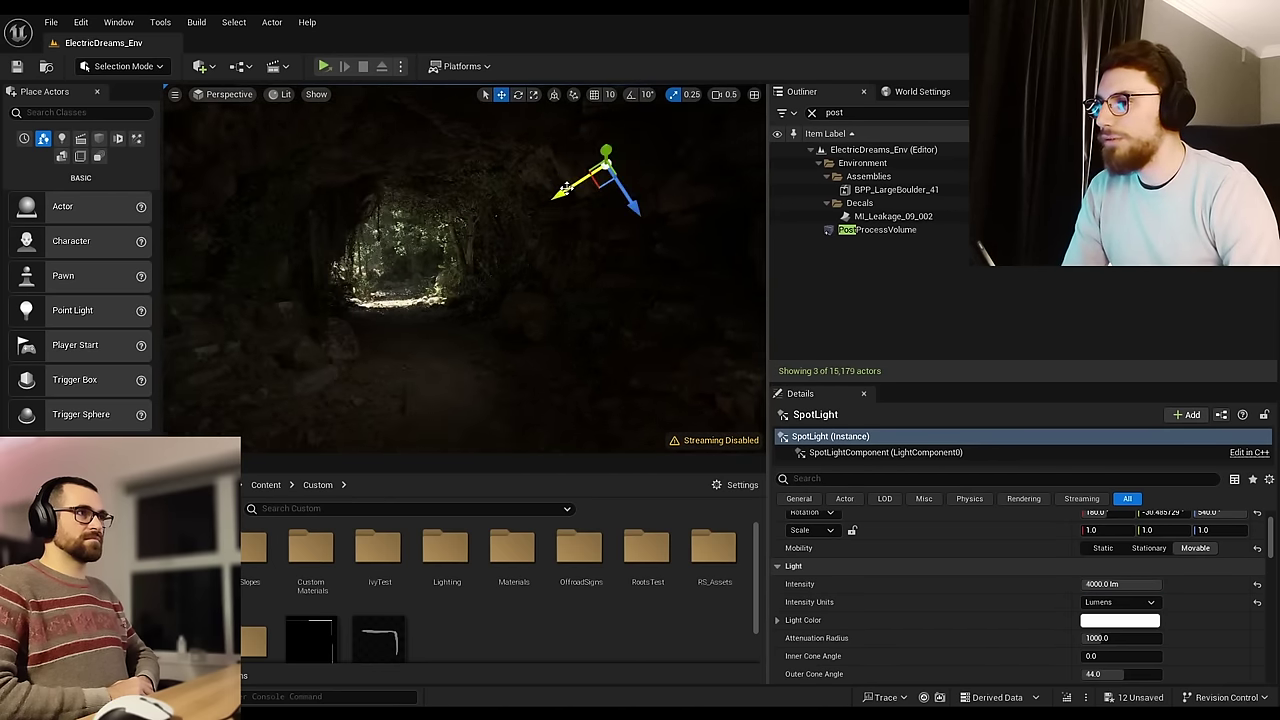
drag(566, 187, 384, 245)
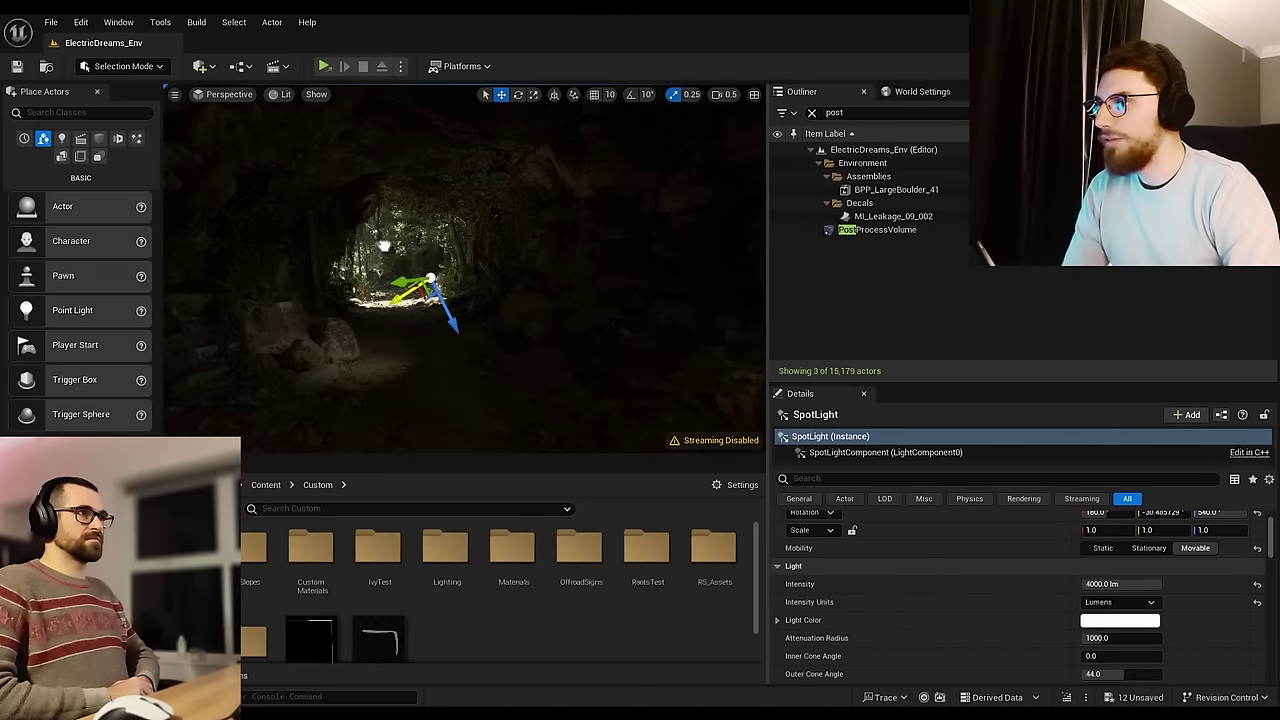
Step: Rotate the spot light to a Y rotation of about -3° and Z of about 484° so it shines sideways at the rock wall
right_drag(567, 347, 430, 340)
key(d)
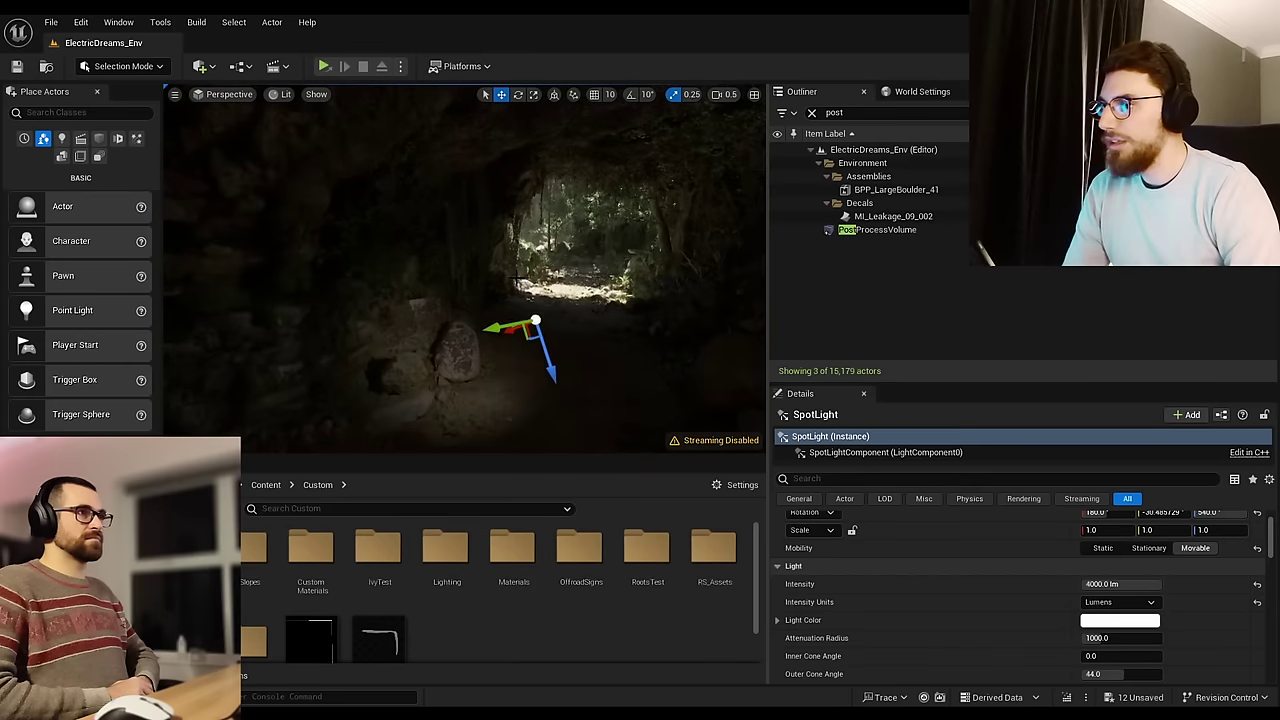
key(e)
drag(590, 345, 491, 308)
drag(543, 343, 445, 319)
key(w)
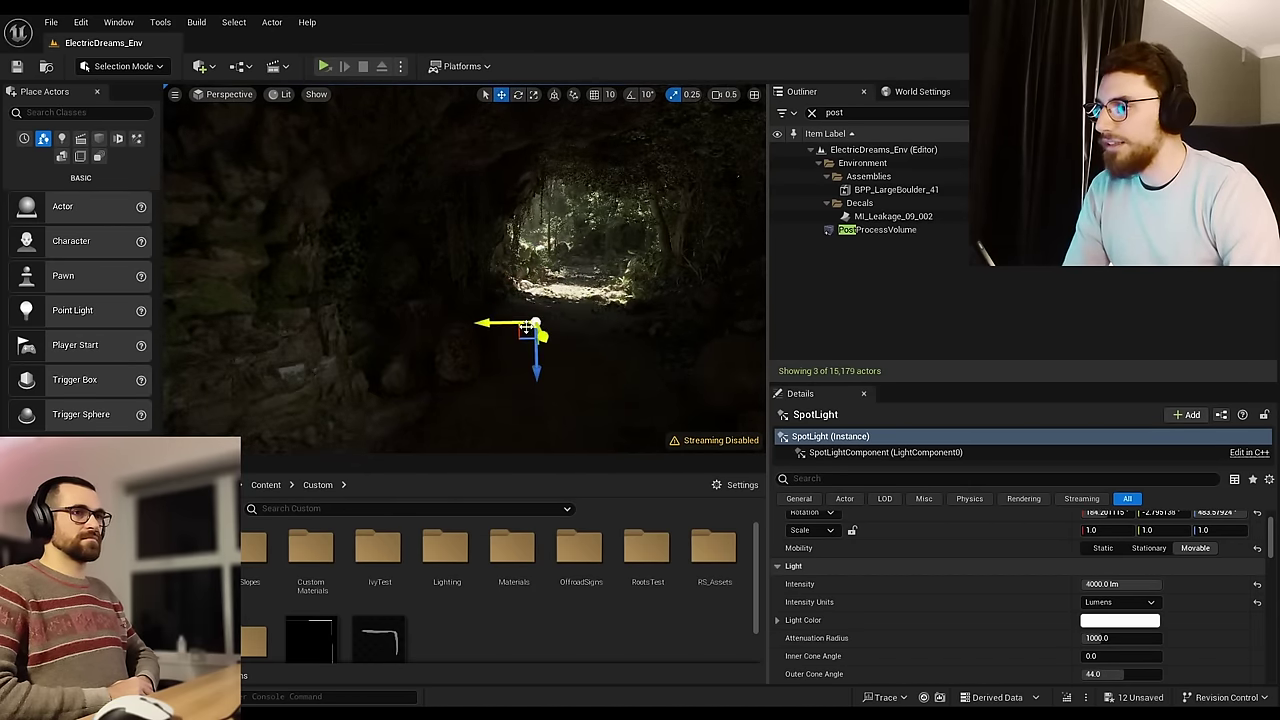
Step: Pull the spot light back across the cave from the boulders and turn it to a Z rotation of about 516°
drag(525, 330, 714, 300)
key(e)
key(w)
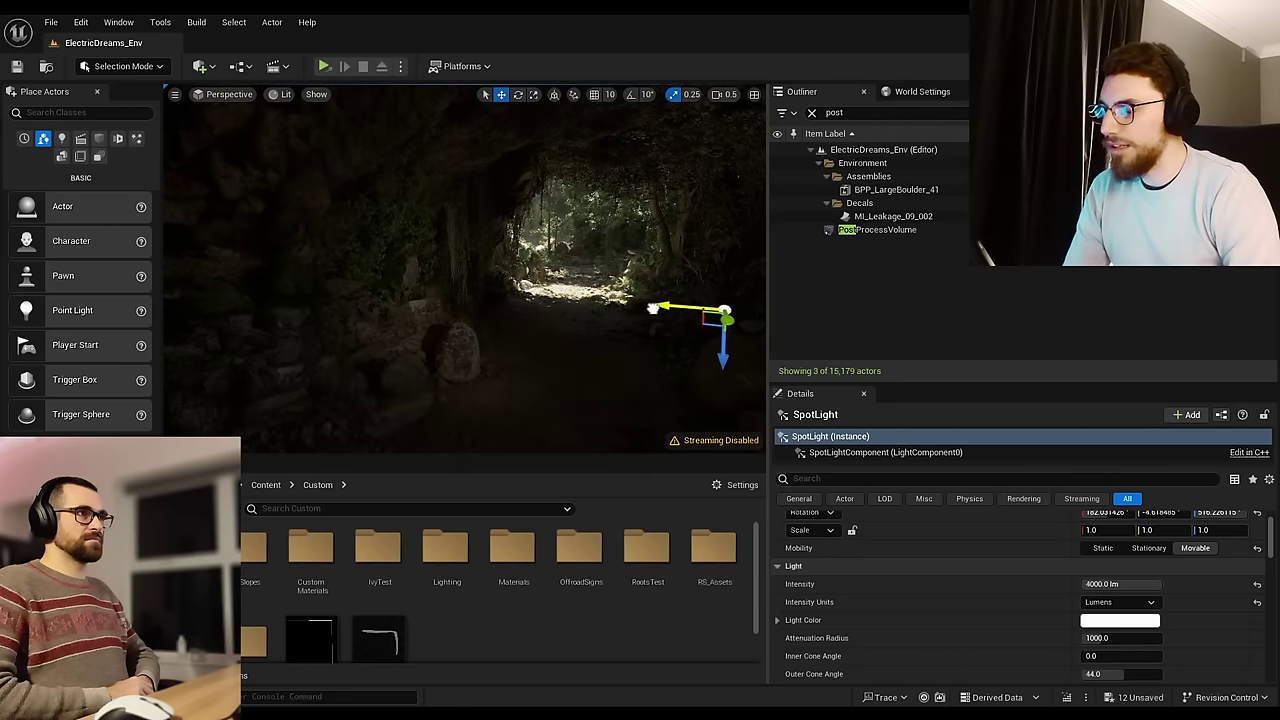
Step: Reposition the spot light along the cave and closer to the rock wall, and check its lighting without the editor overlays
right_drag(464, 268, 484, 276)
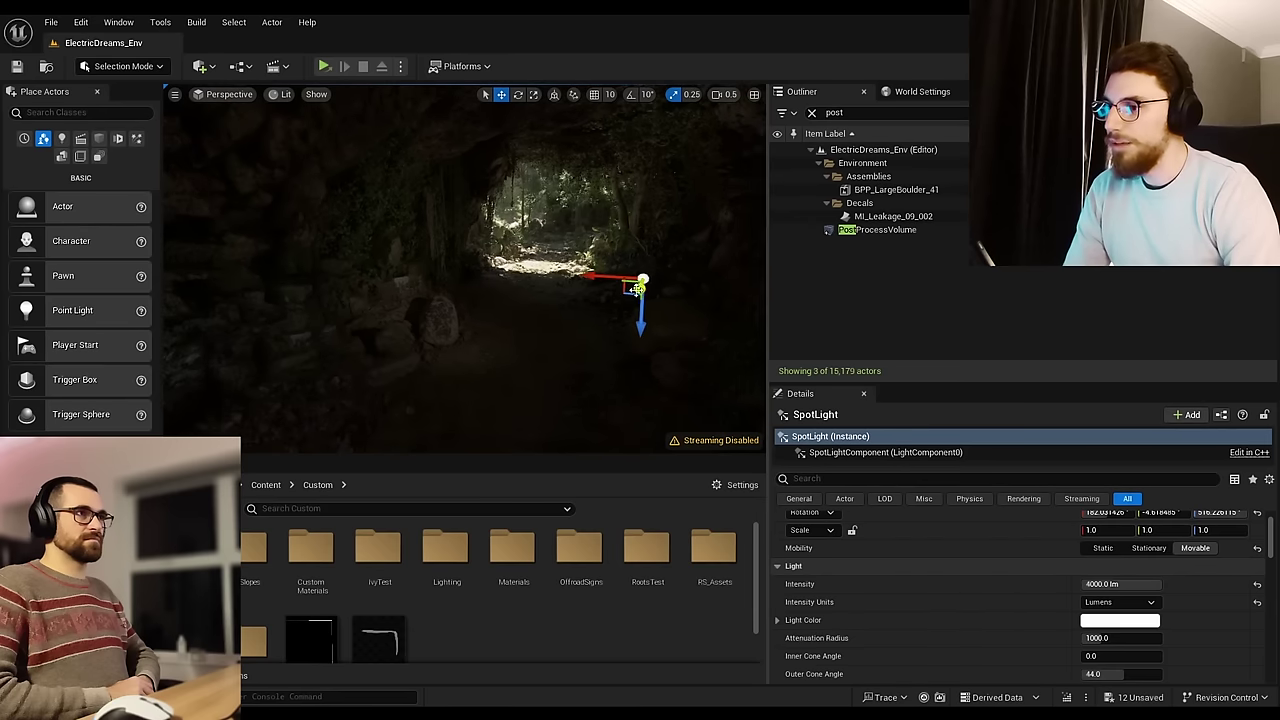
drag(633, 288, 618, 311)
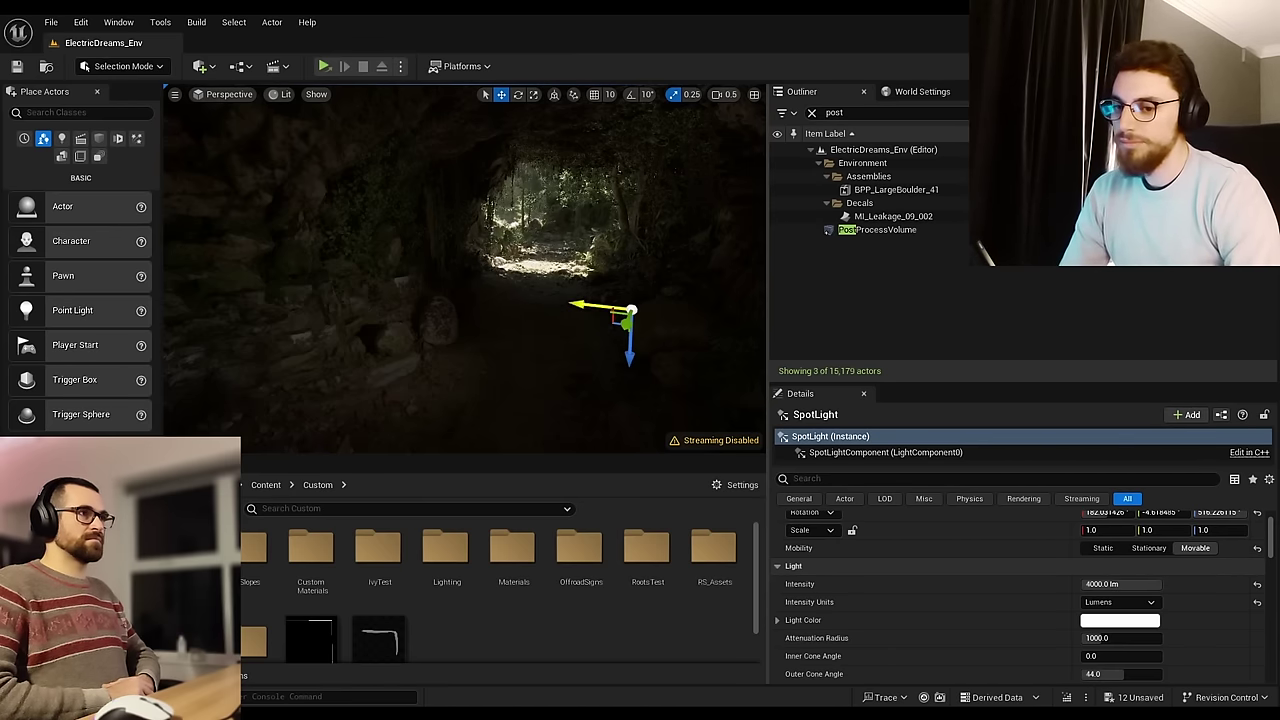
drag(566, 298, 512, 296)
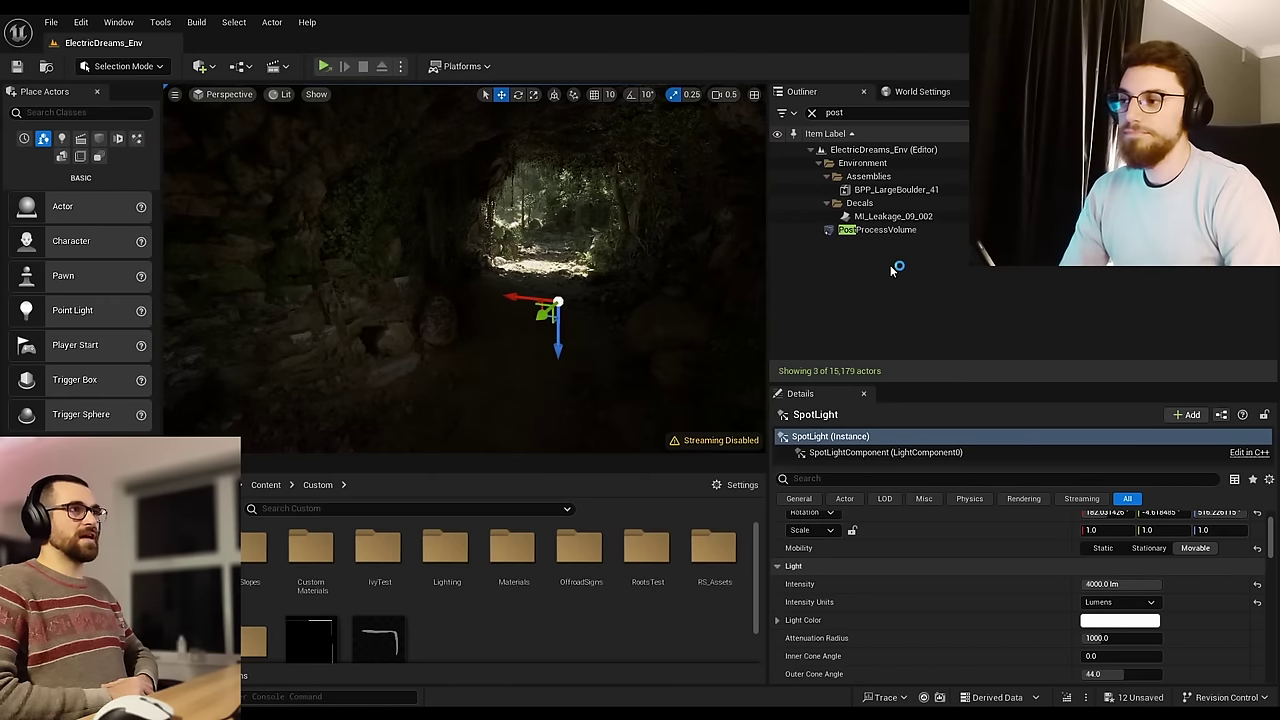
right_drag(568, 293, 410, 240)
key(g)
key(g)
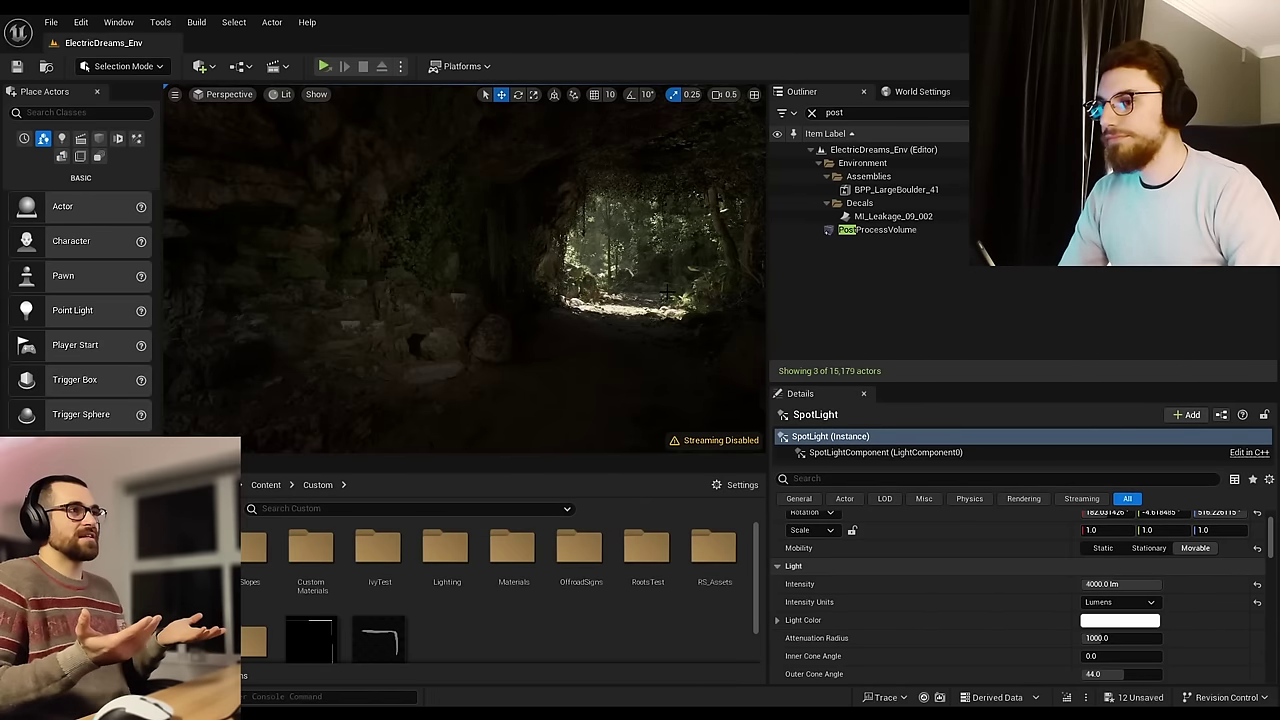
Step: Set the PostProcessVolume's Min EV100 to 8.0
right_drag(410, 240, 618, 296)
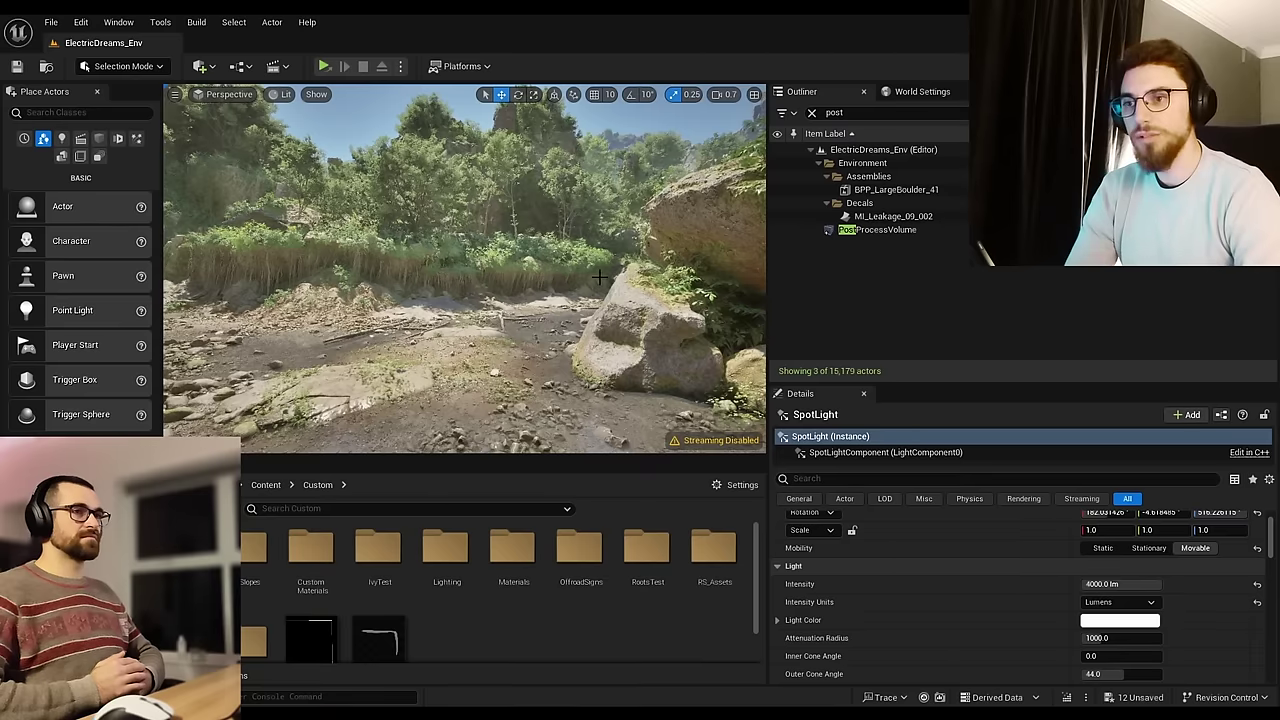
click(919, 229)
scroll(980, 574, down, 5)
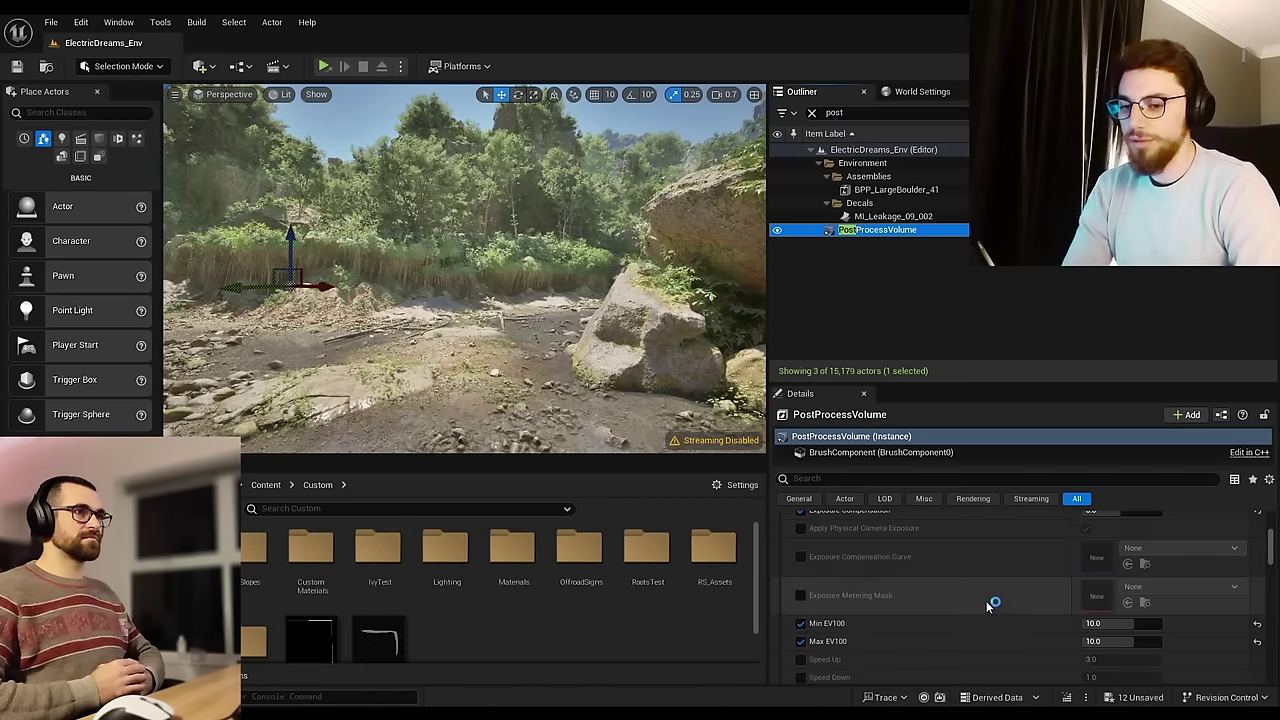
scroll(987, 605, down, 2)
click(1110, 560)
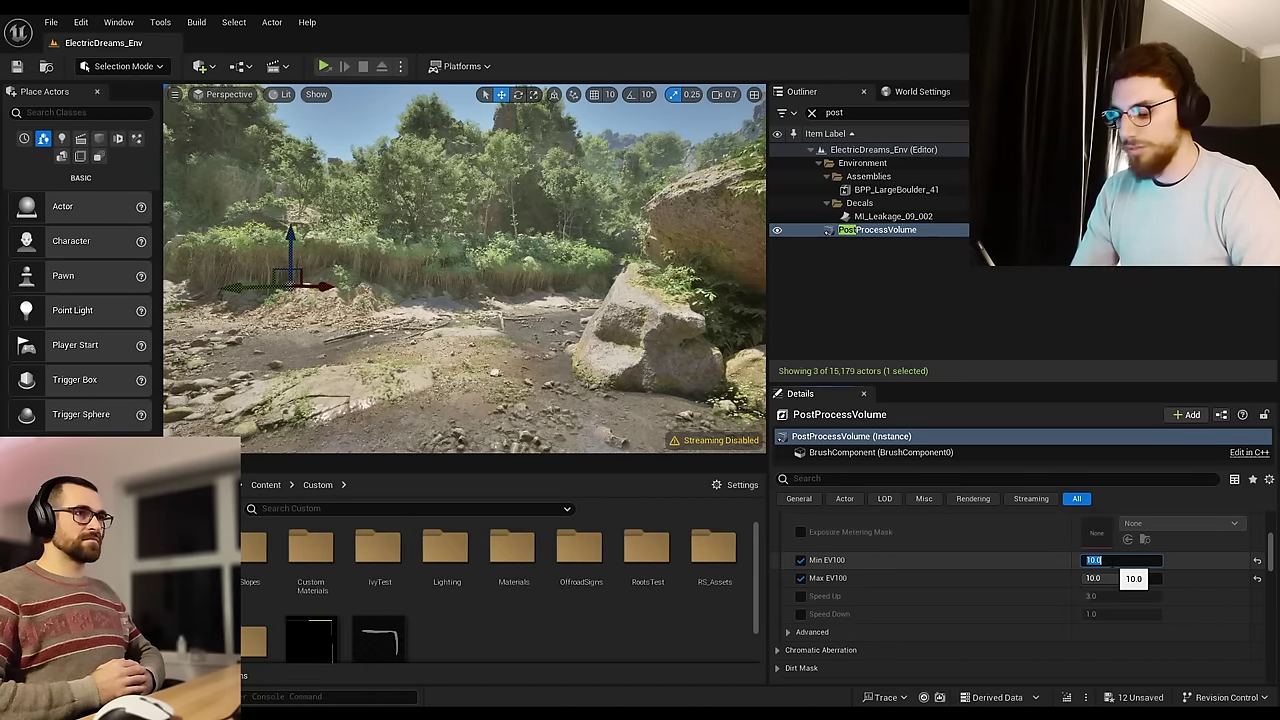
Step: Fly through the canyon, shaded forest path and riverbed to examine the exposure in bright and dark areas of the level
right_drag(247, 245, 510, 265)
key(w)
scroll(247, 245, up, 2)
key(w)
scroll(285, 245, down, 1)
key(w)
scroll(415, 245, down, 1)
key(g)
key(w)
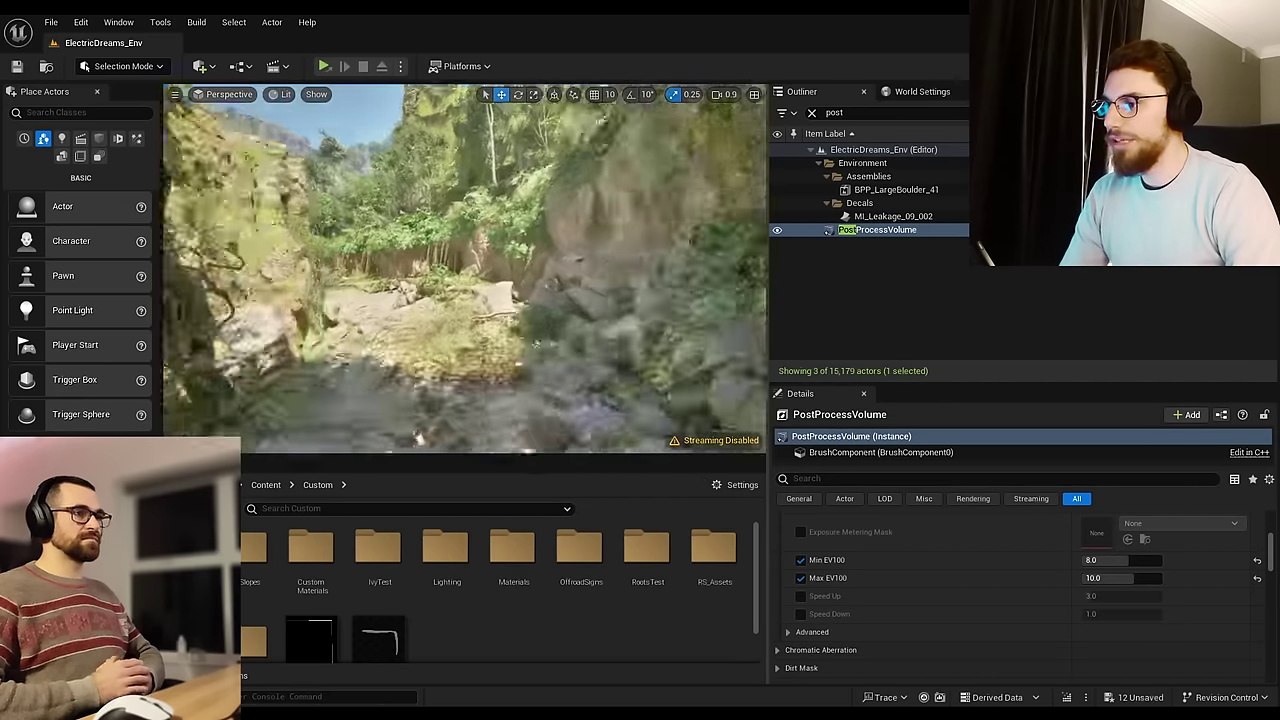
right_drag(405, 271, 405, 271)
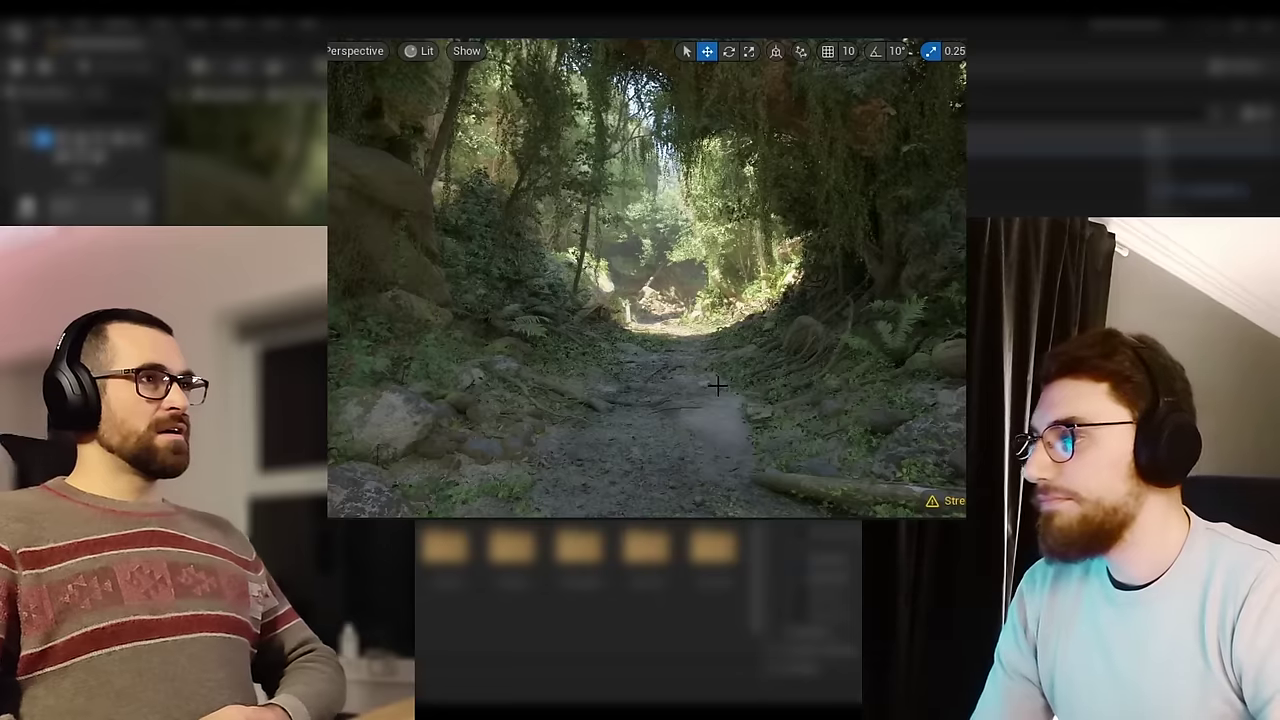
right_drag(509, 349, 618, 352)
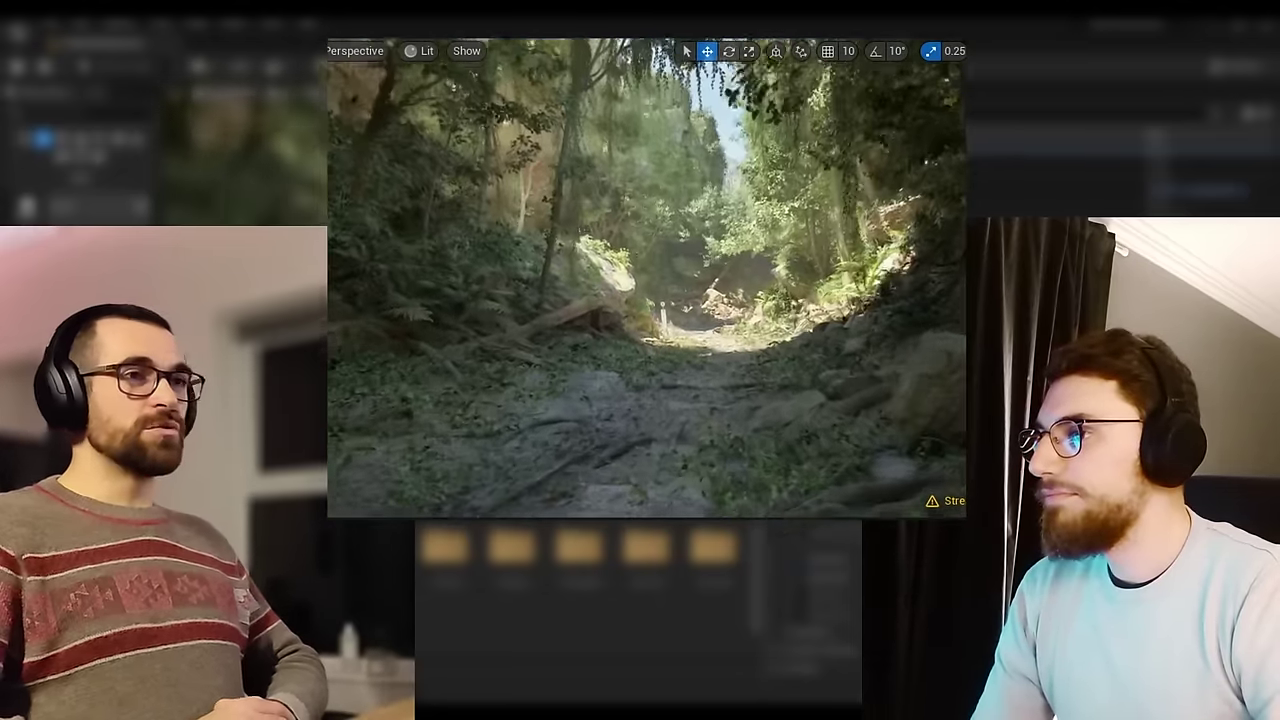
mouse_move(721, 376)
right_down()
mouse_move(721, 388)
mouse_move(721, 376)
mouse_move(770, 398)
mouse_move(724, 375)
mouse_move(490, 375)
mouse_move(515, 375)
right_up()
key(w)
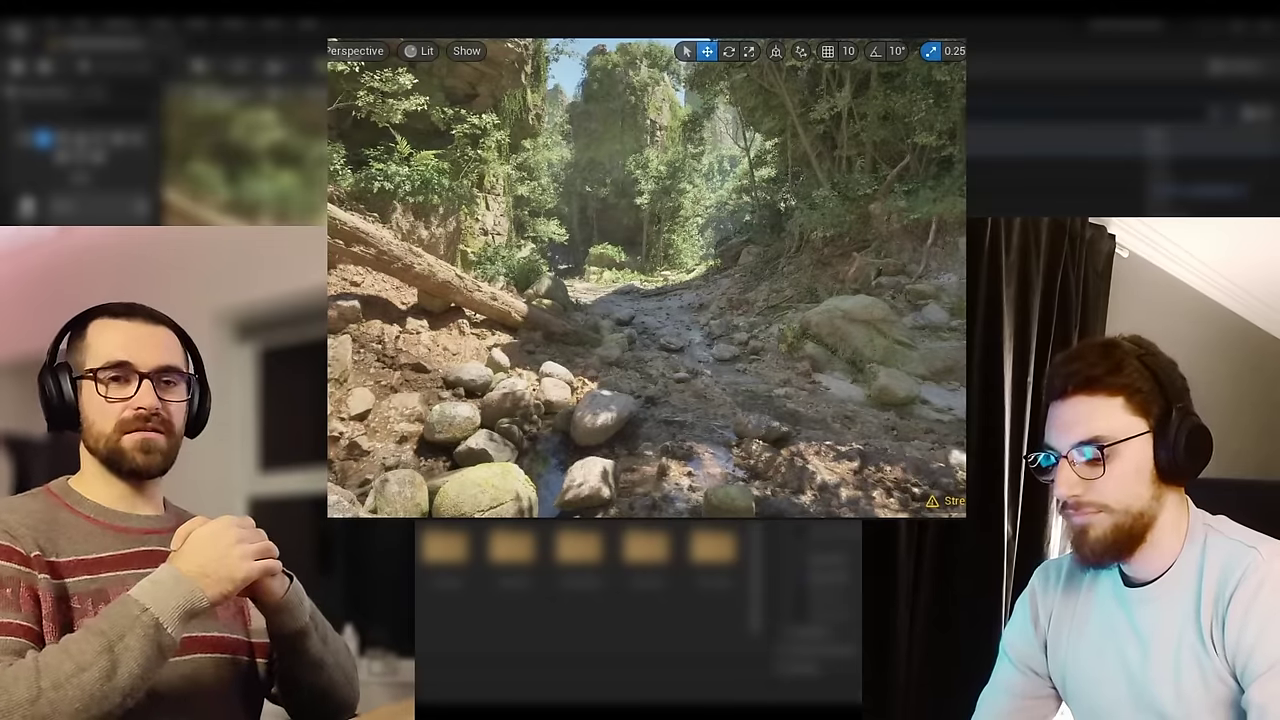
Step: Select the directional light and rotate it by about -98° to lower the sun and put the riverbed in shade
click(766, 310)
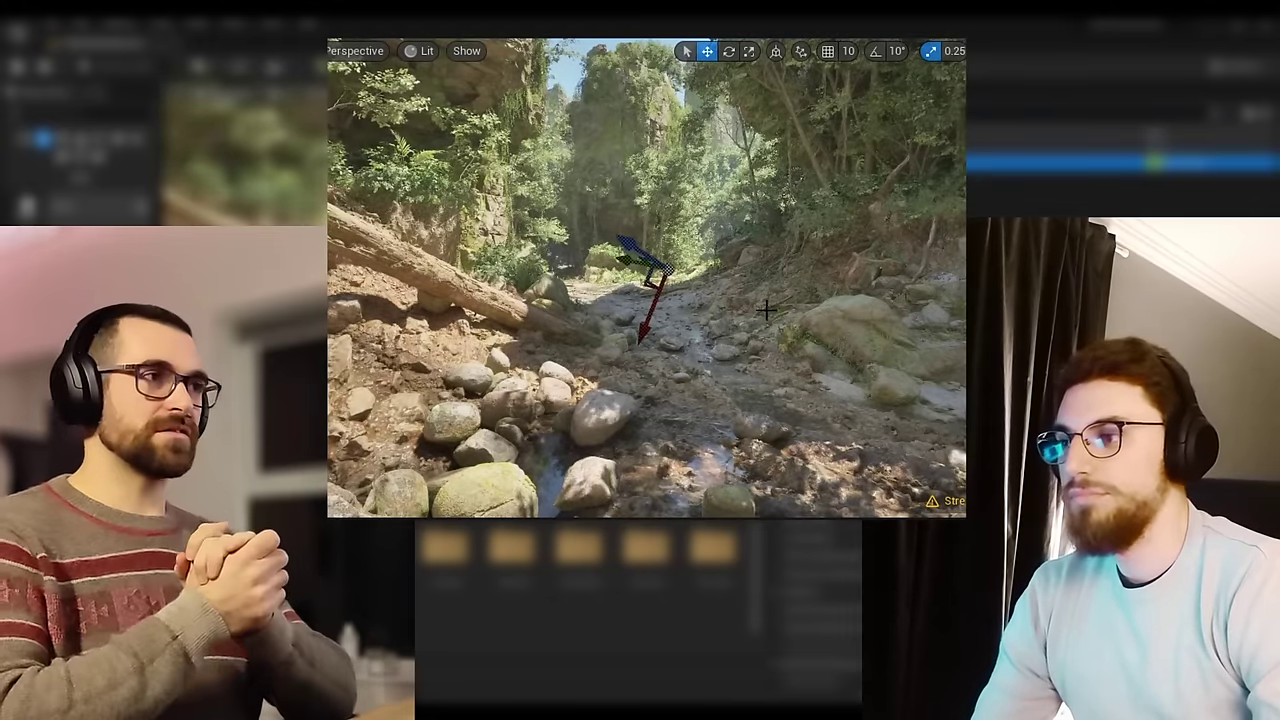
mouse_move(754, 299)
right_down()
mouse_move(774, 299)
mouse_move(760, 300)
right_up()
key(e)
drag(635, 339, 640, 350)
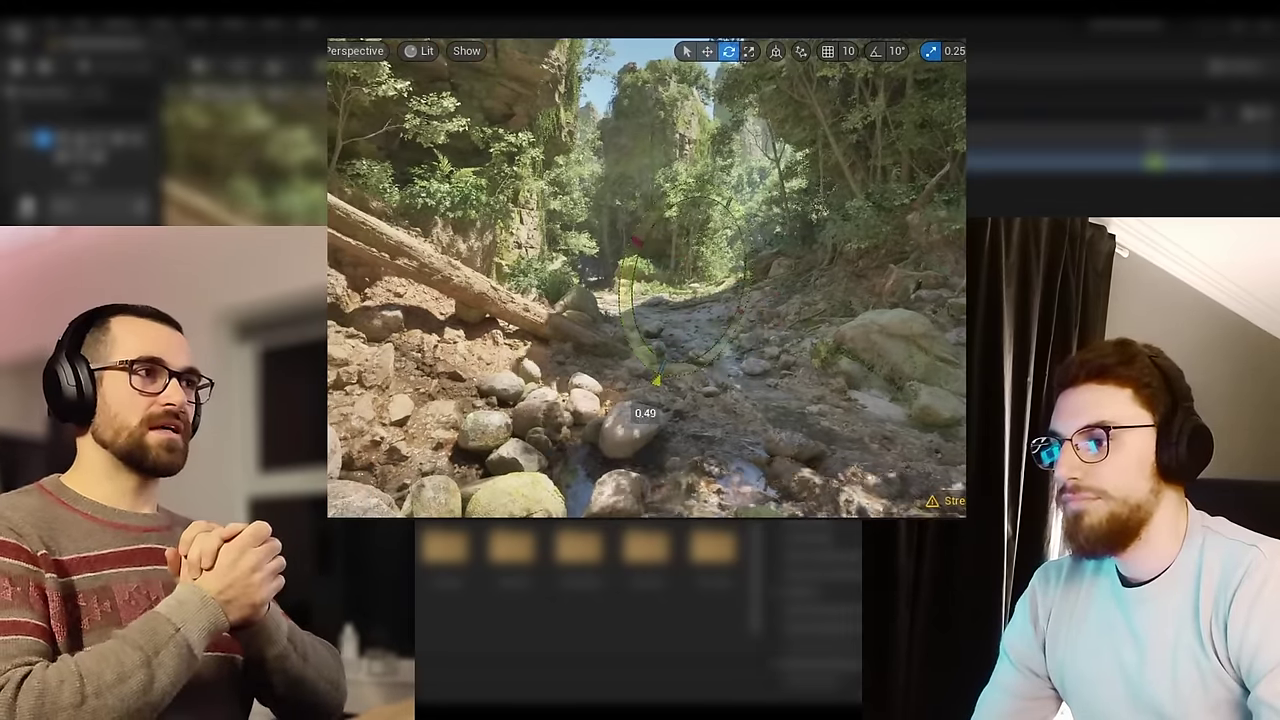
drag(645, 412, 596, 362)
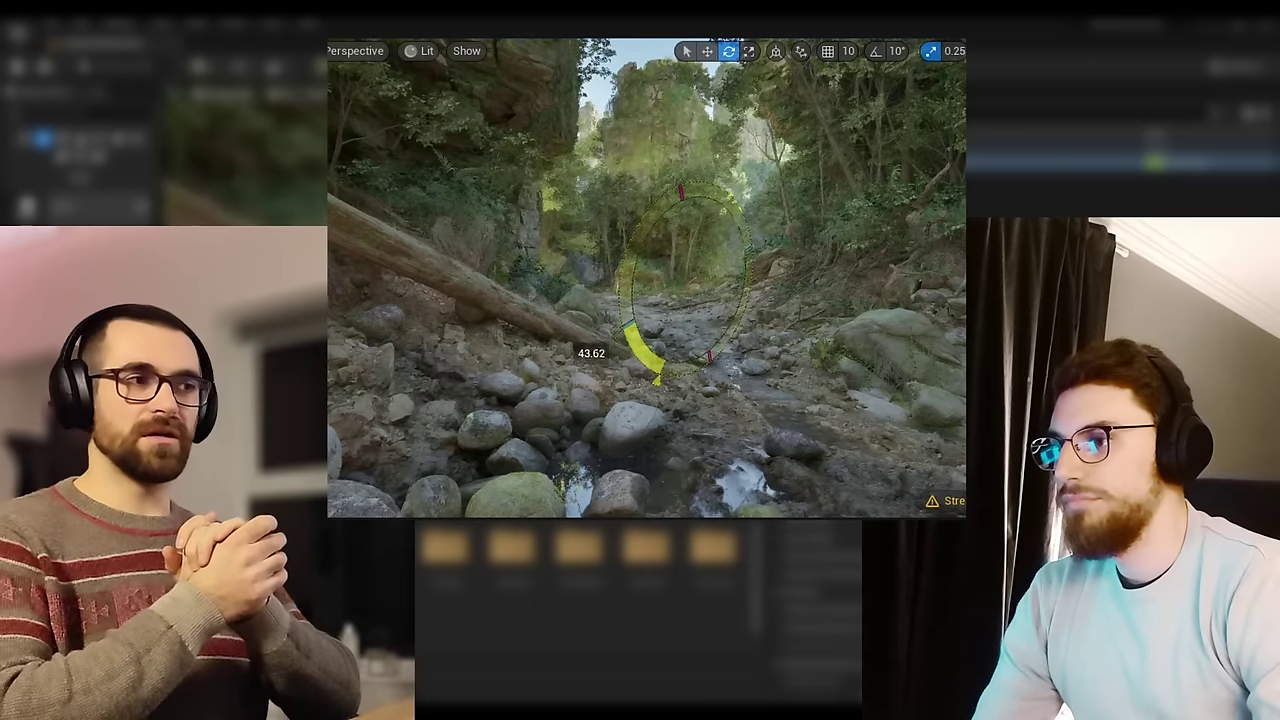
drag(596, 362, 740, 318)
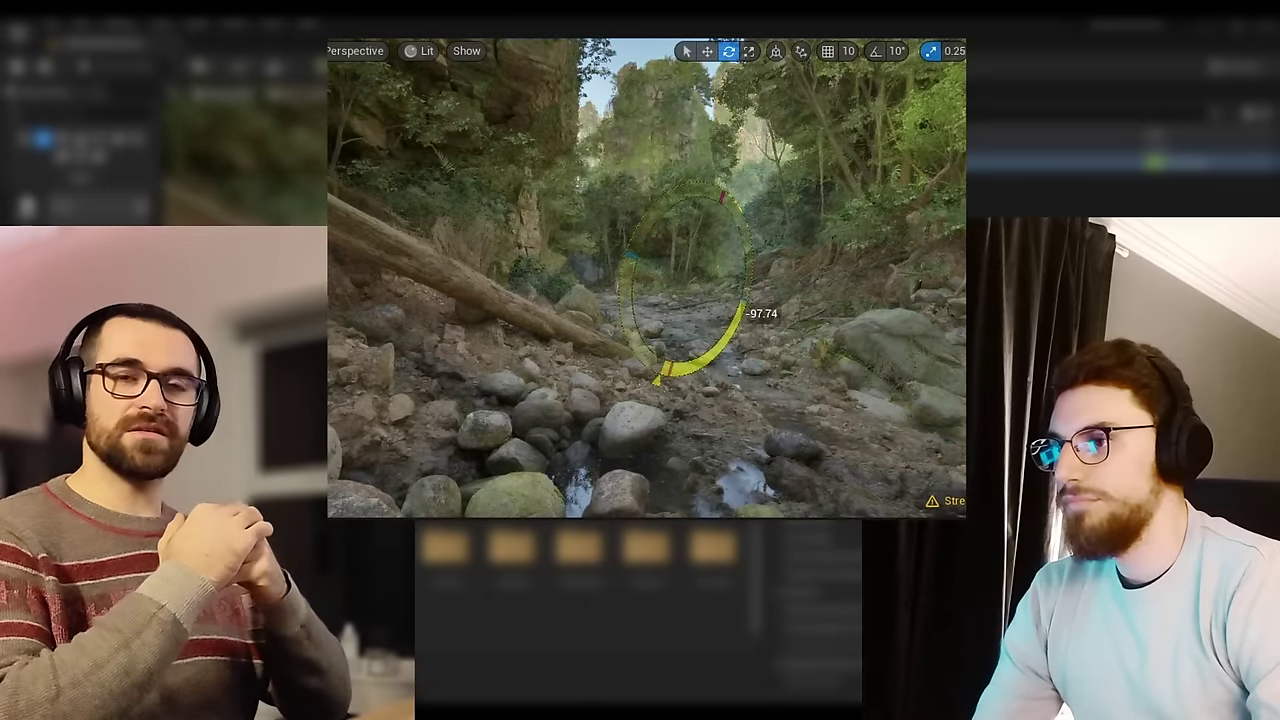
drag(740, 318, 740, 316)
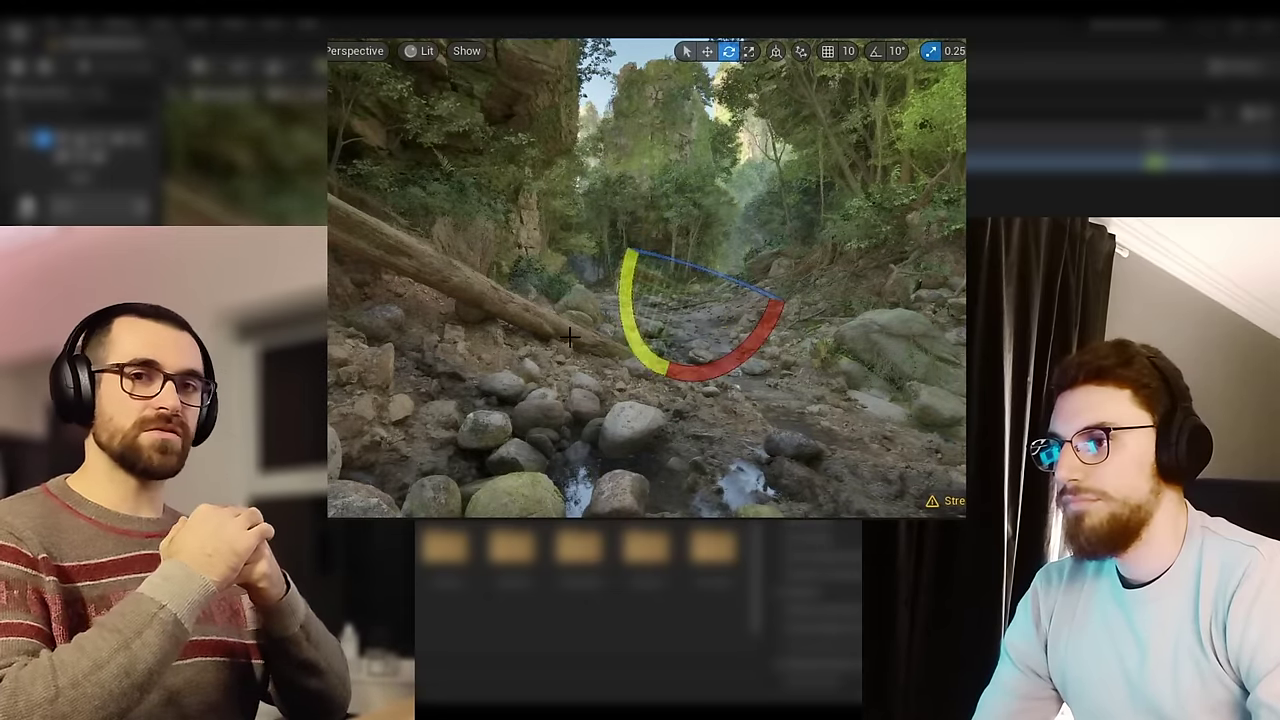
Step: Jump between the level's saved camera views to examine the new sun direction in the riverbed, forest and cliff areas
right_drag(662, 310, 564, 346)
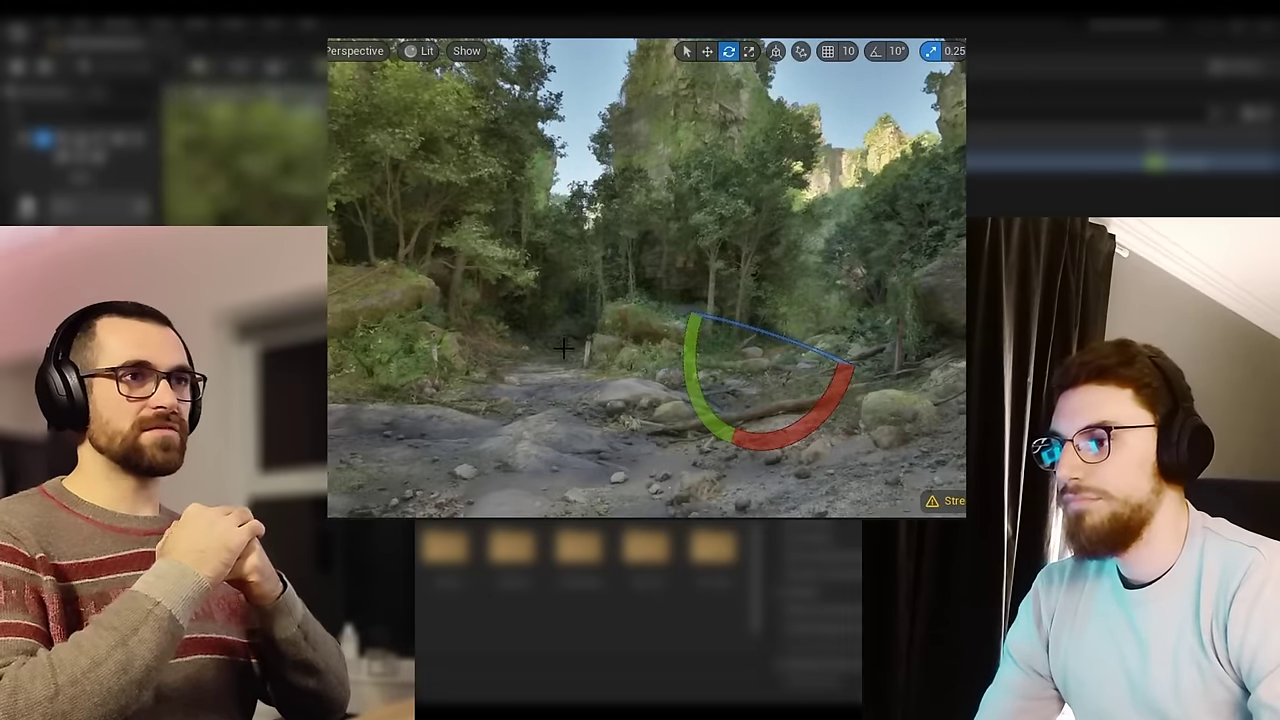
key(1)
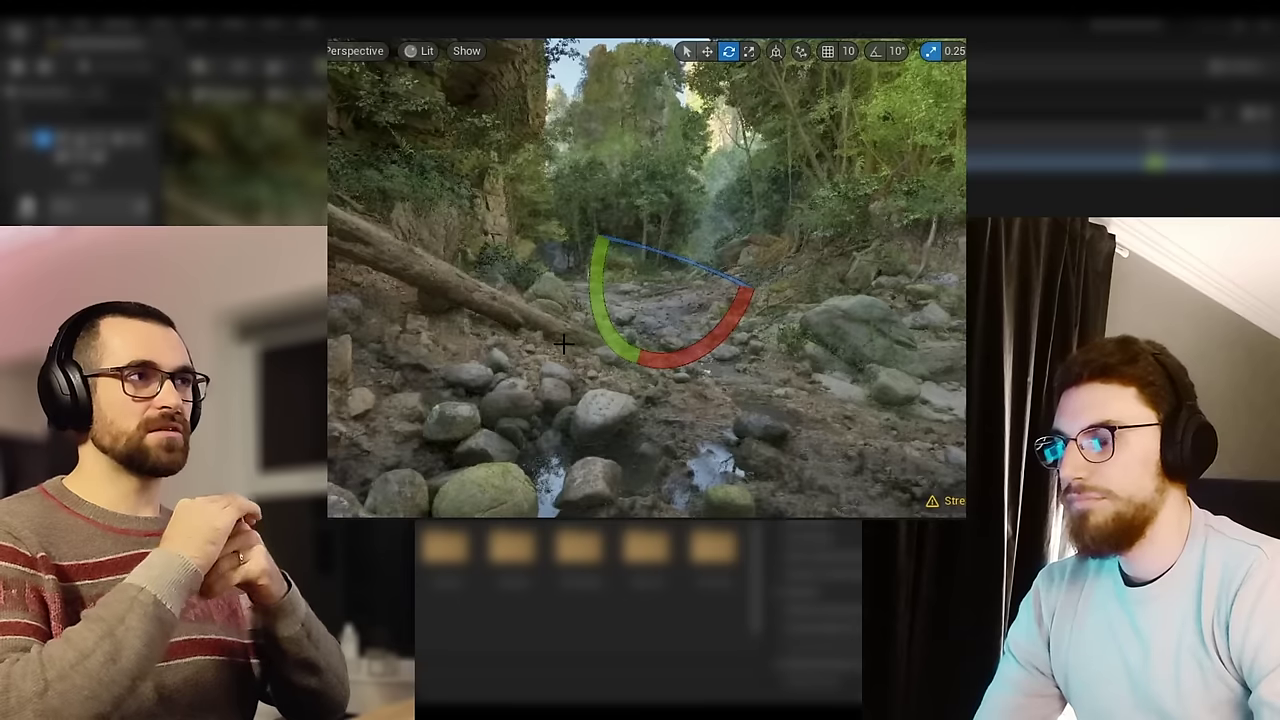
key(2)
key(3)
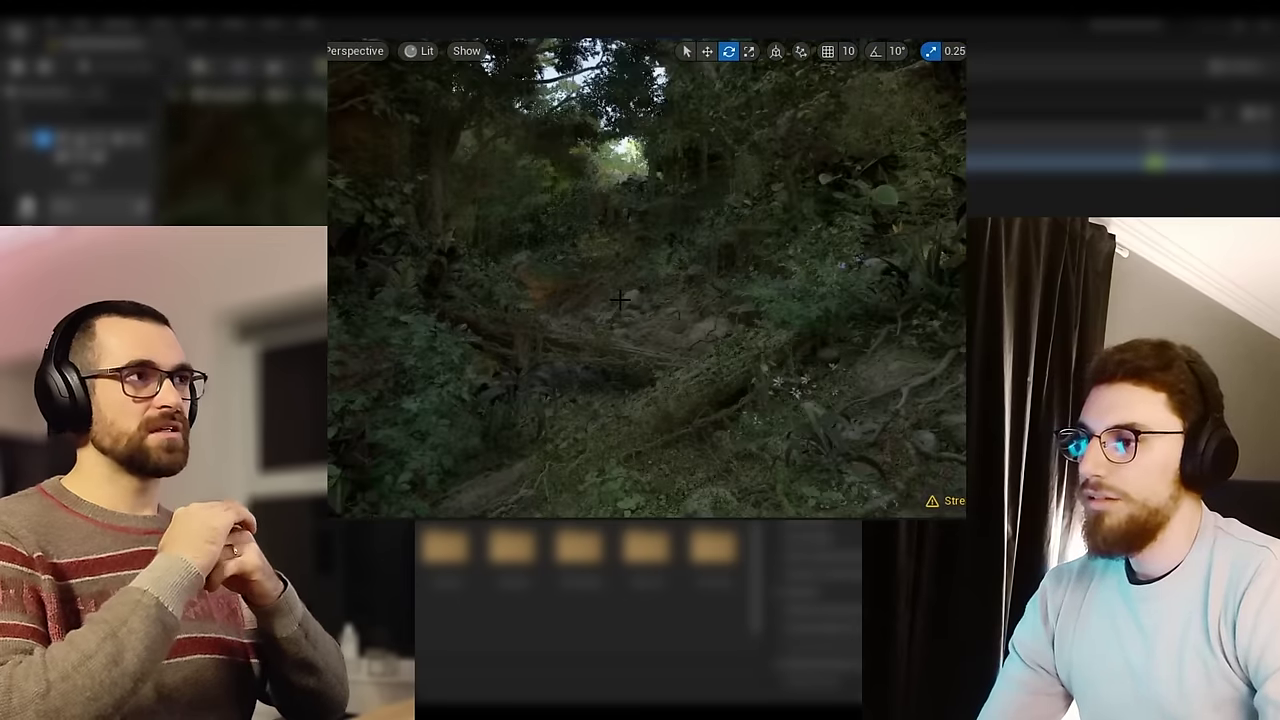
key(4)
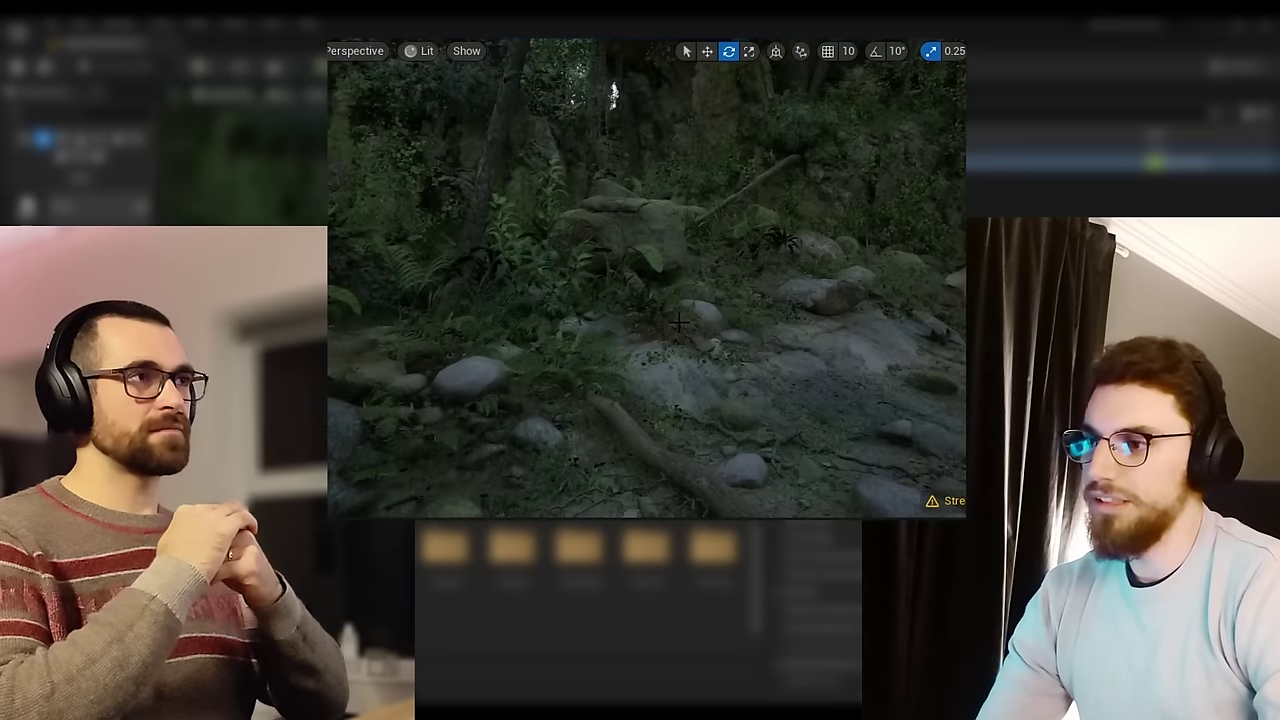
key(5)
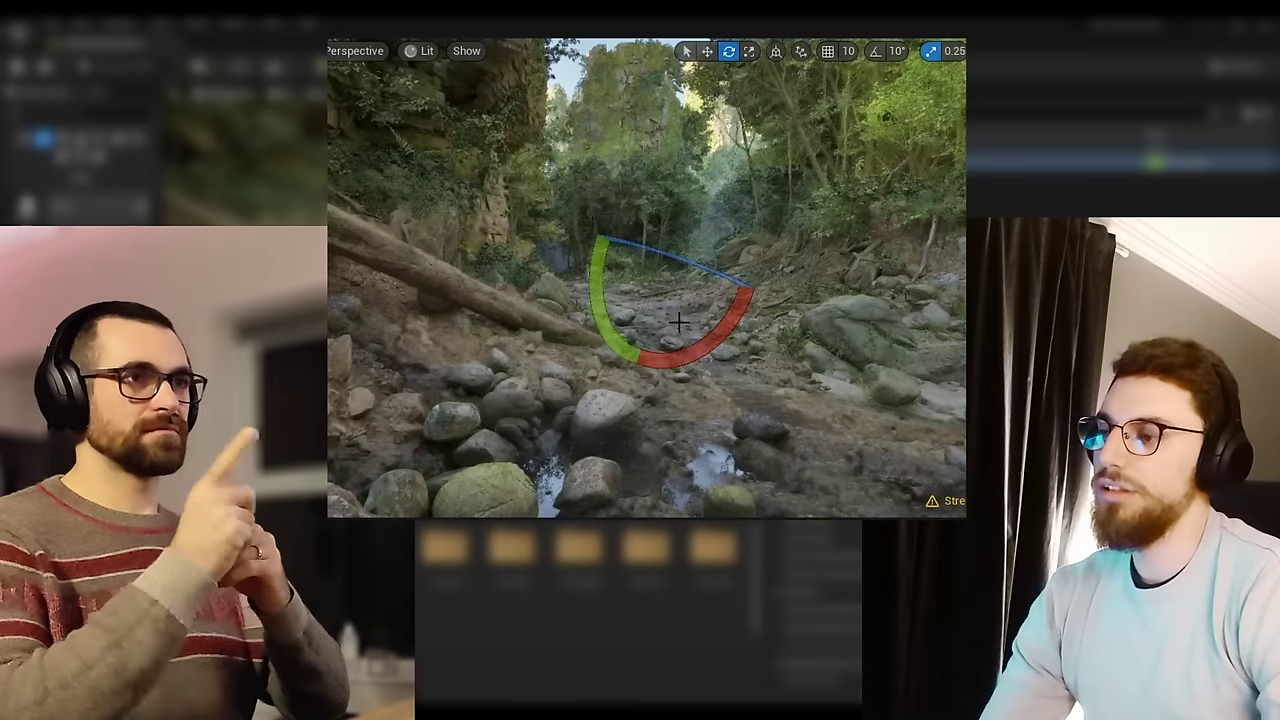
key(6)
key(7)
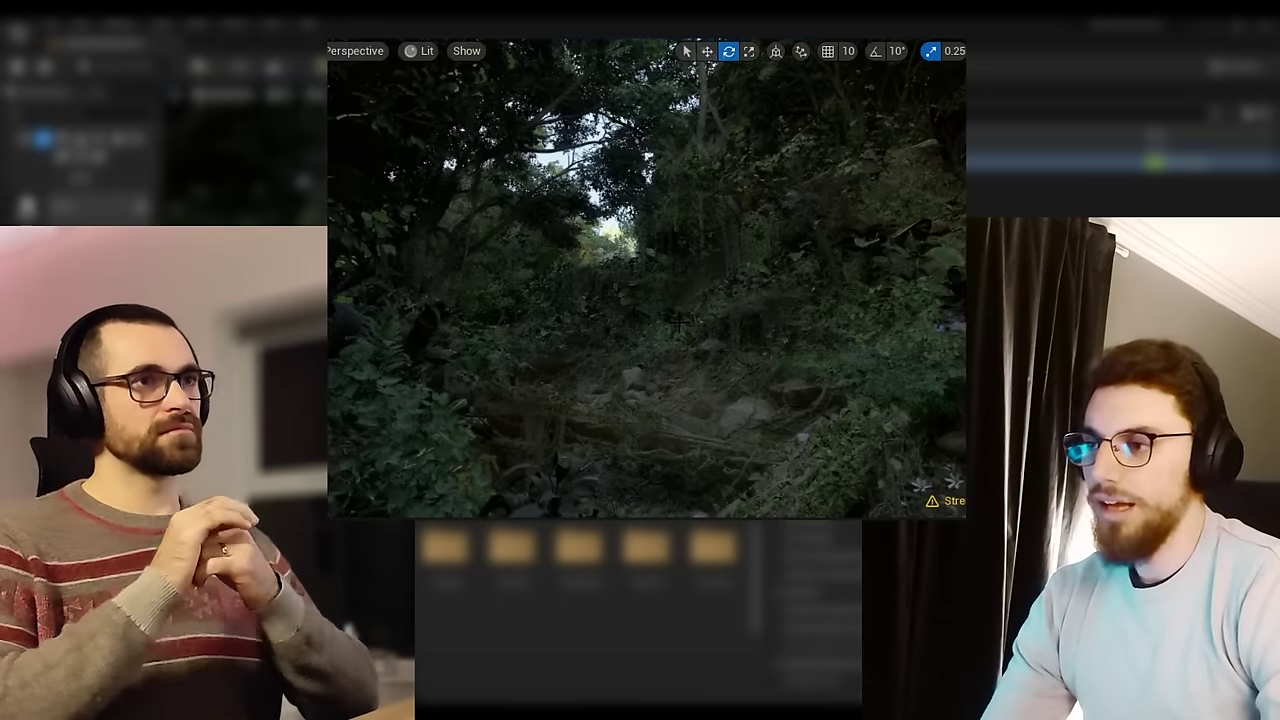
key(8)
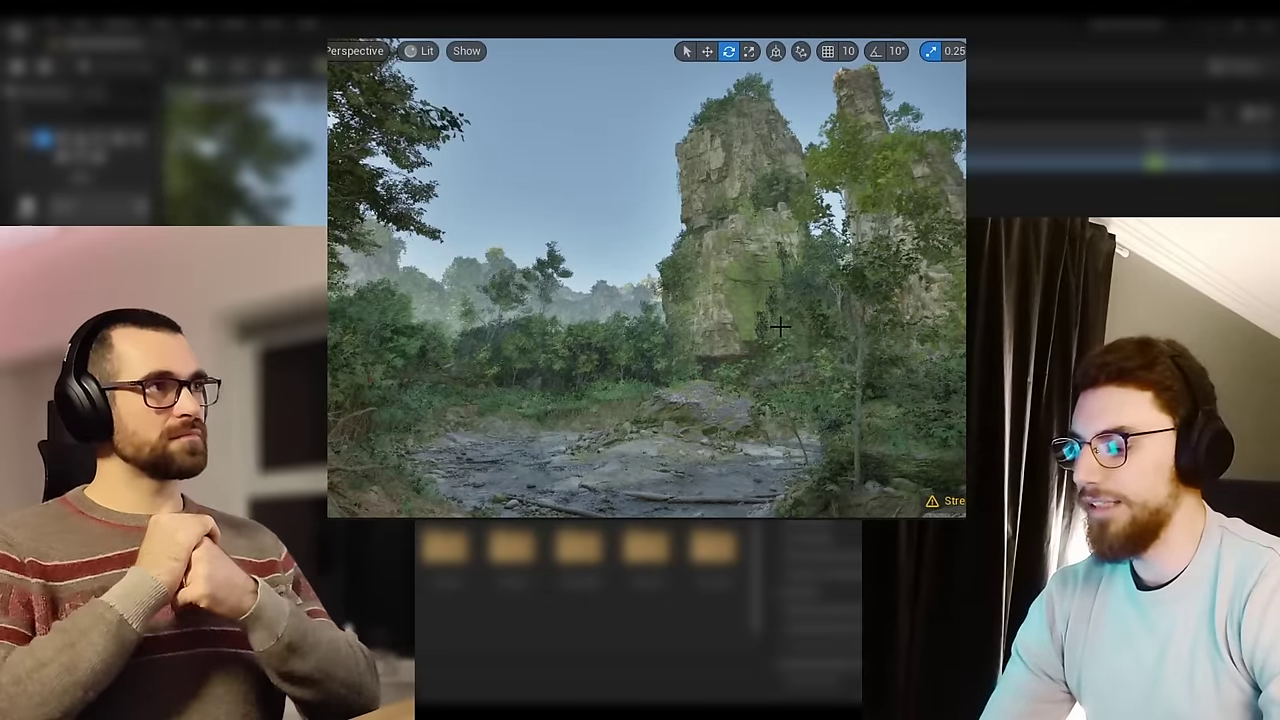
key(7)
key(6)
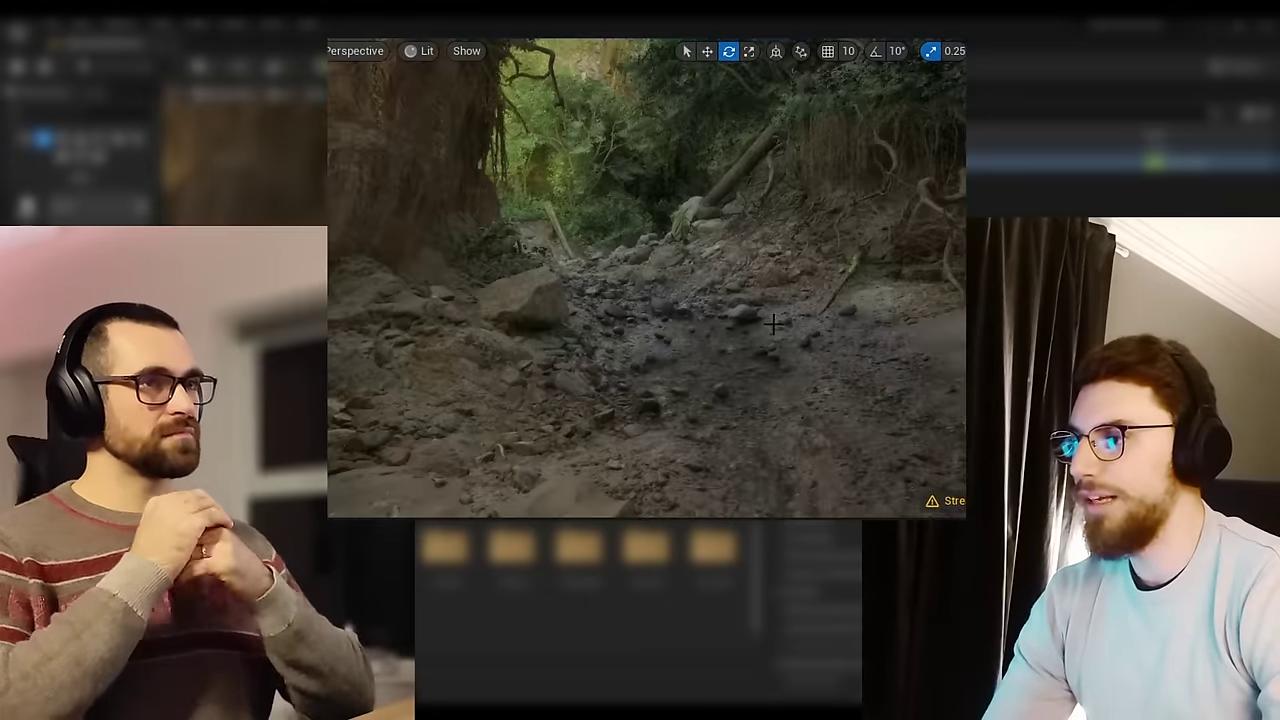
Step: Rotate the directional light so that direct sunlight falls on the boulders and rock wall beside the rocky stream bed
right_drag(773, 324, 640, 320)
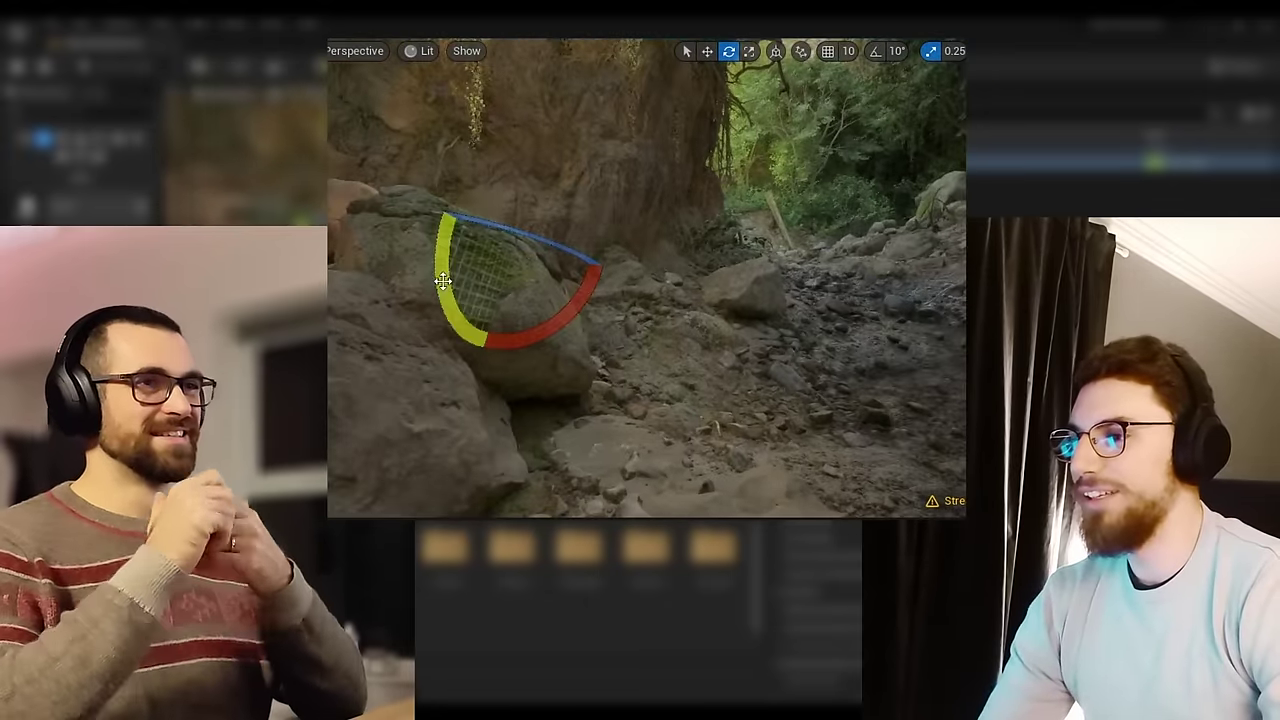
drag(556, 266, 537, 342)
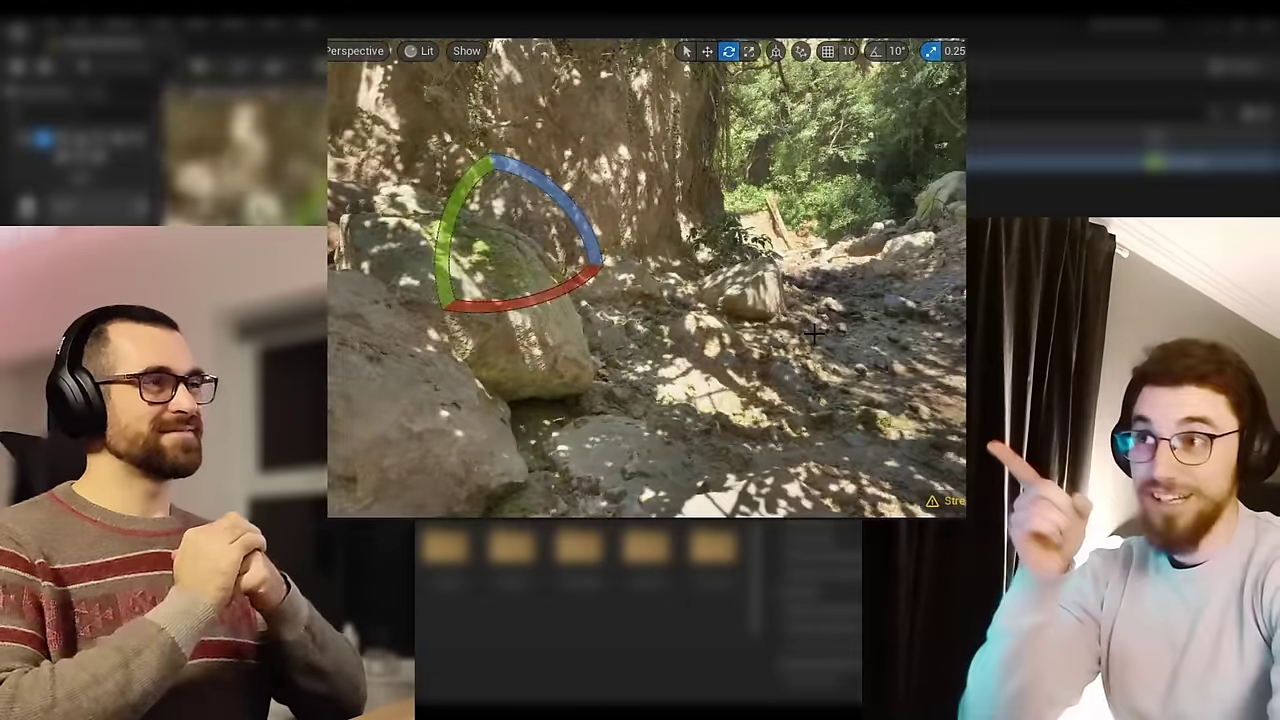
key(w)
right_drag(814, 334, 817, 366)
drag(704, 246, 766, 366)
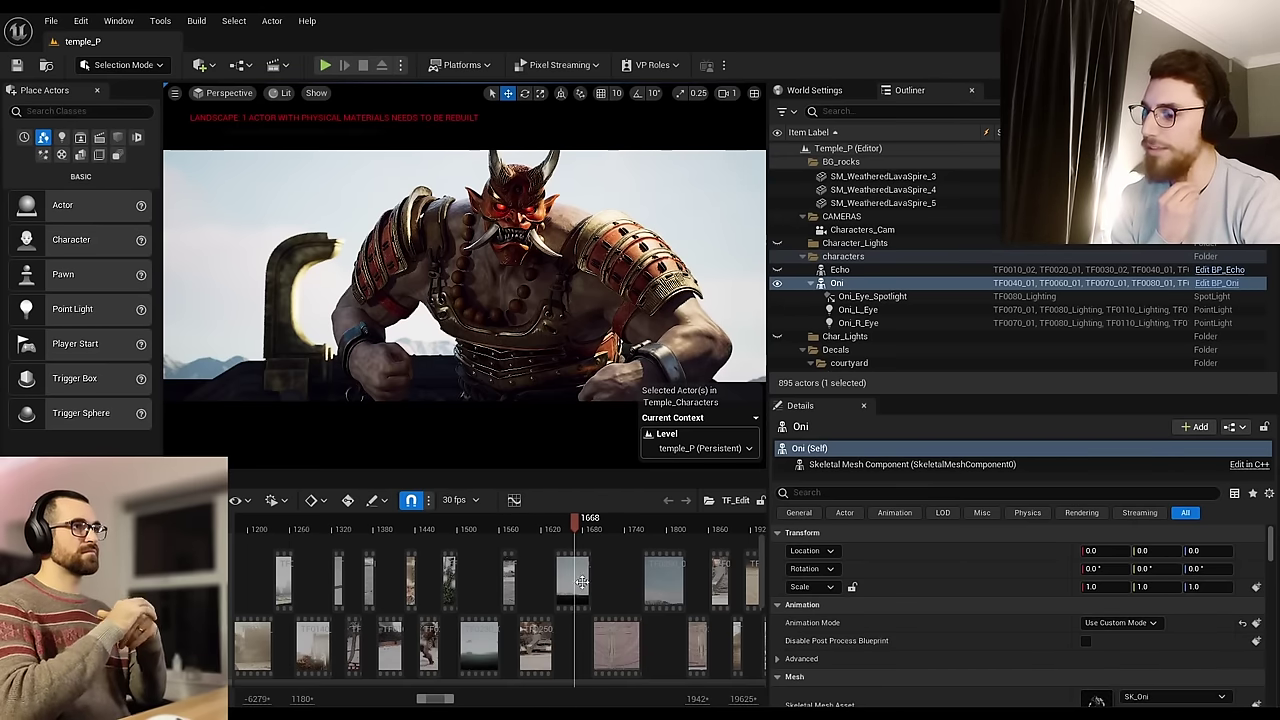
Step: Switch to the other SlayAnimationSample editor, with the warm sunset lighting, and show the FPS in its viewport
mouse_move(508, 686)
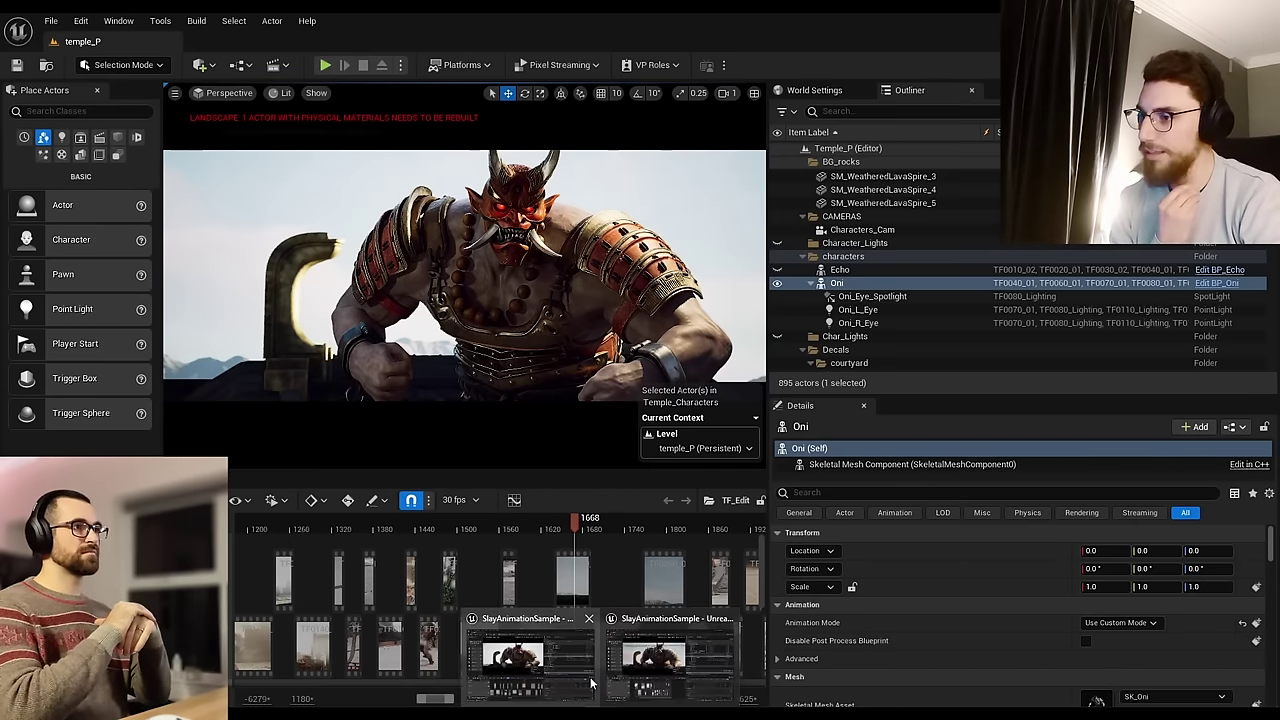
click(650, 685)
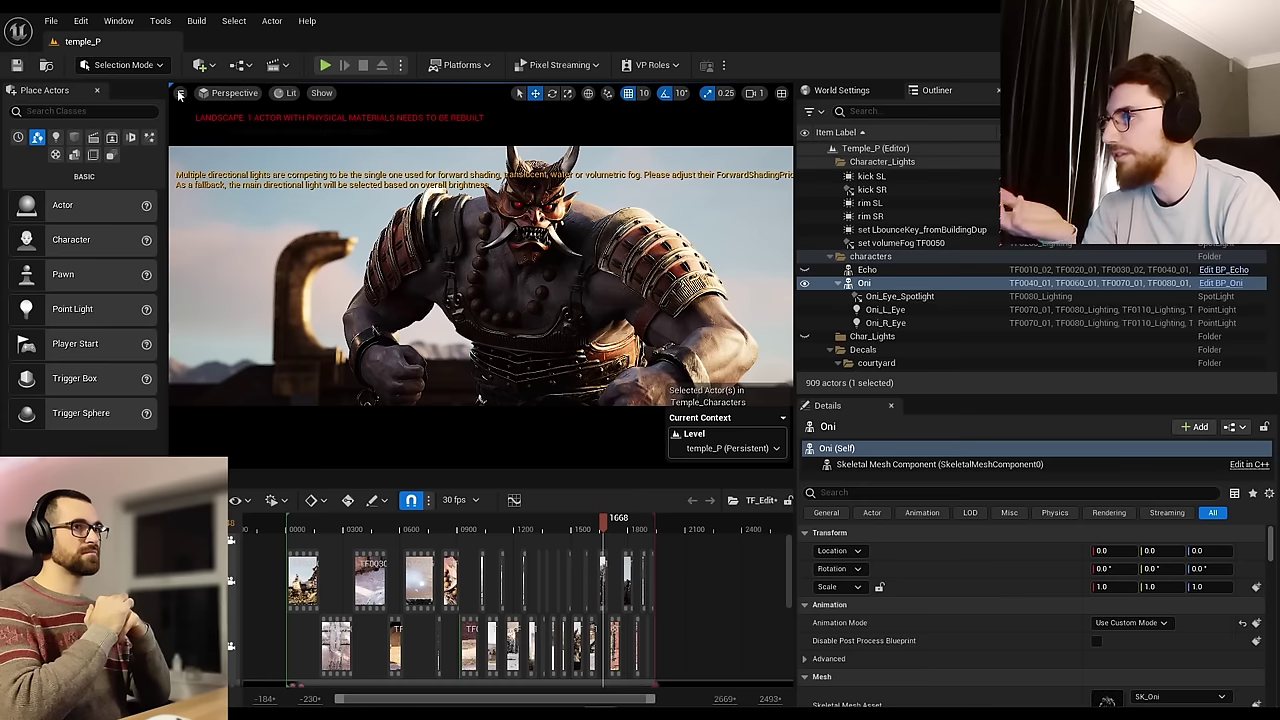
click(180, 93)
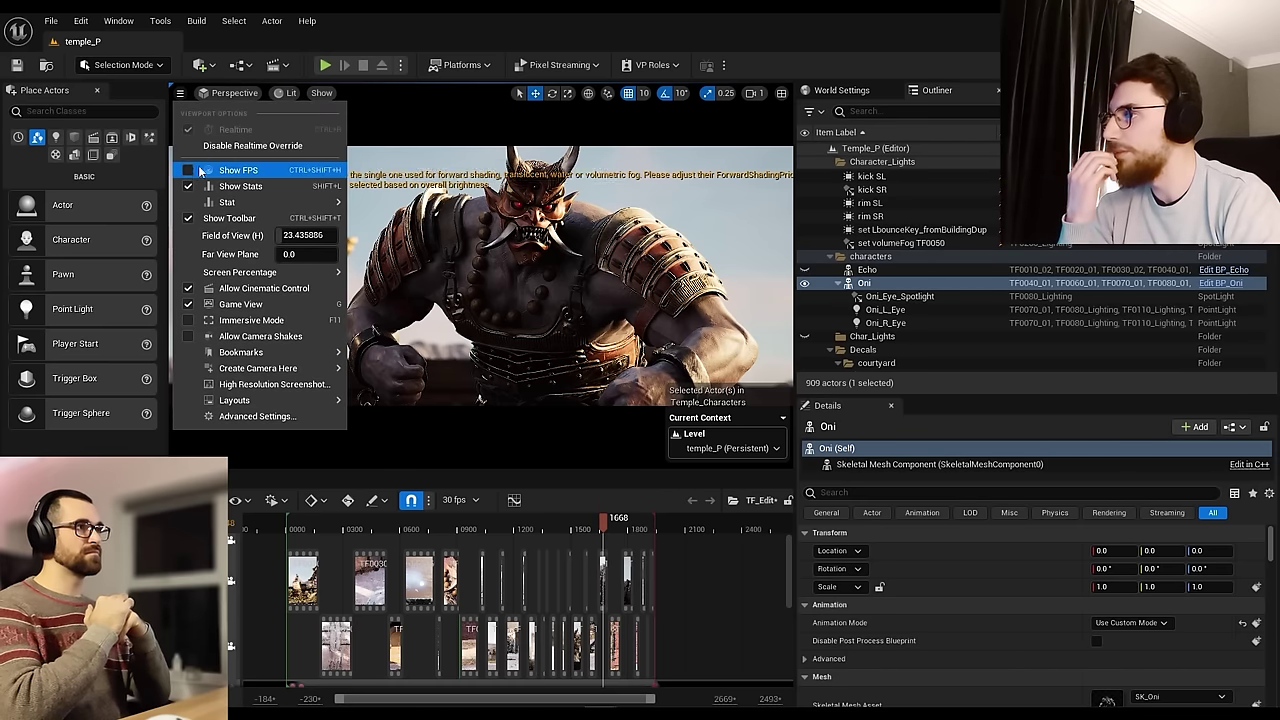
click(183, 95)
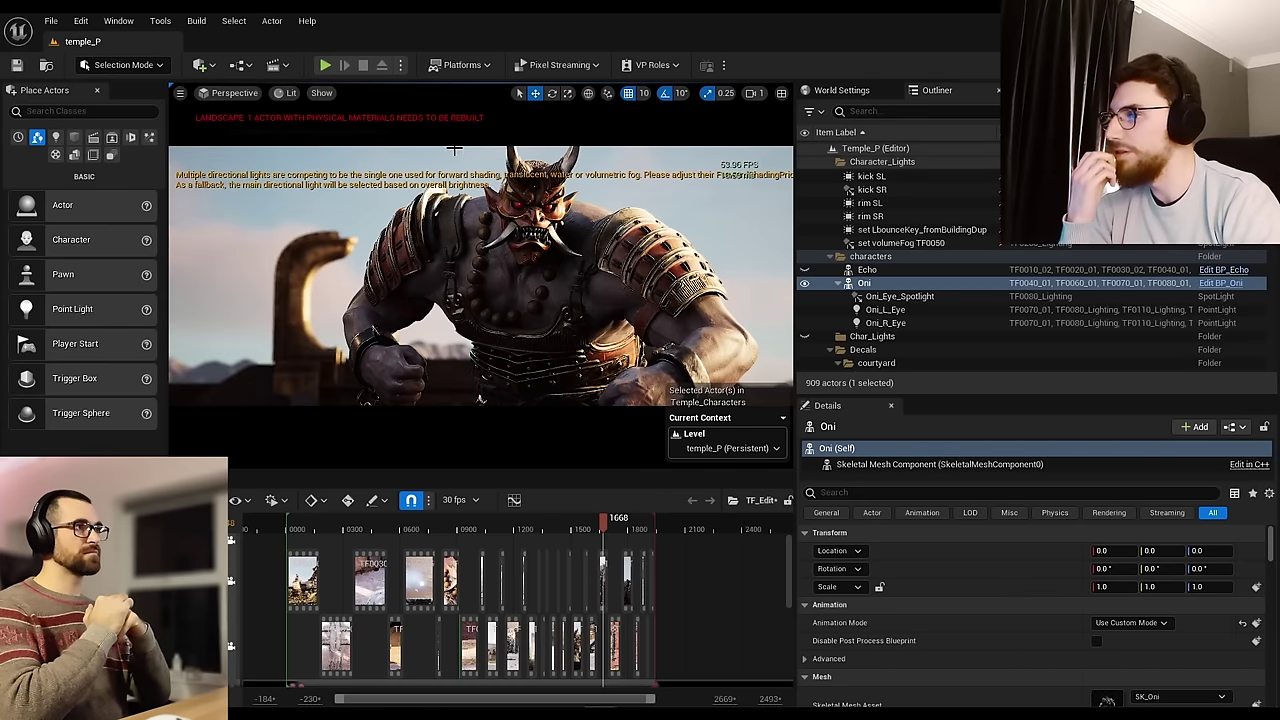
Step: View the sunset-lit Oni shot full screen in game view, without editor icons, to examine its lighting and frame rate
click(683, 197)
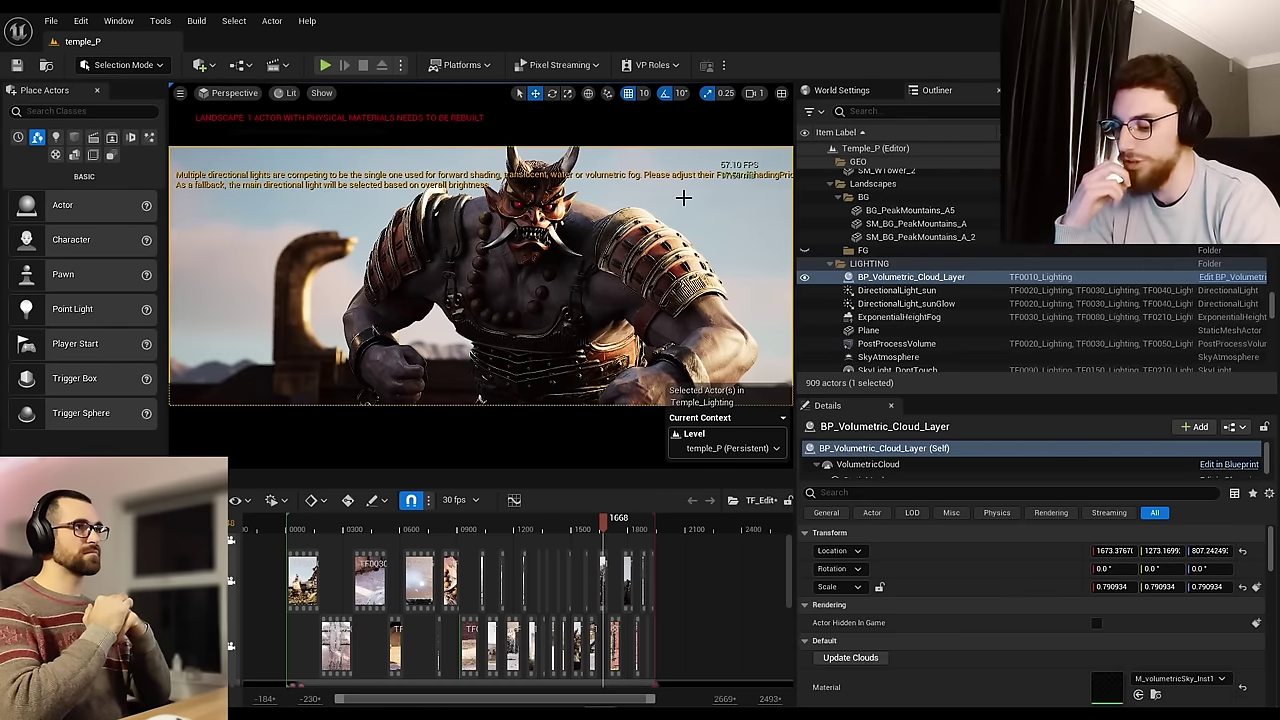
key(F11)
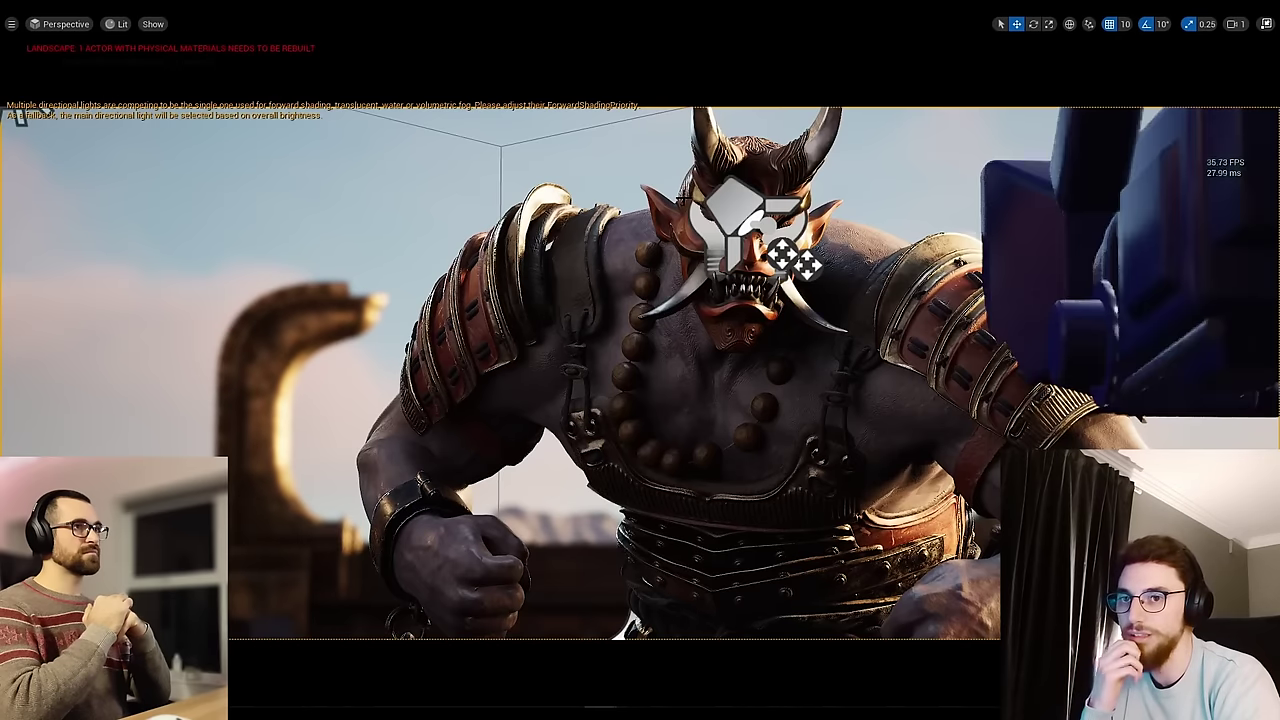
key(g)
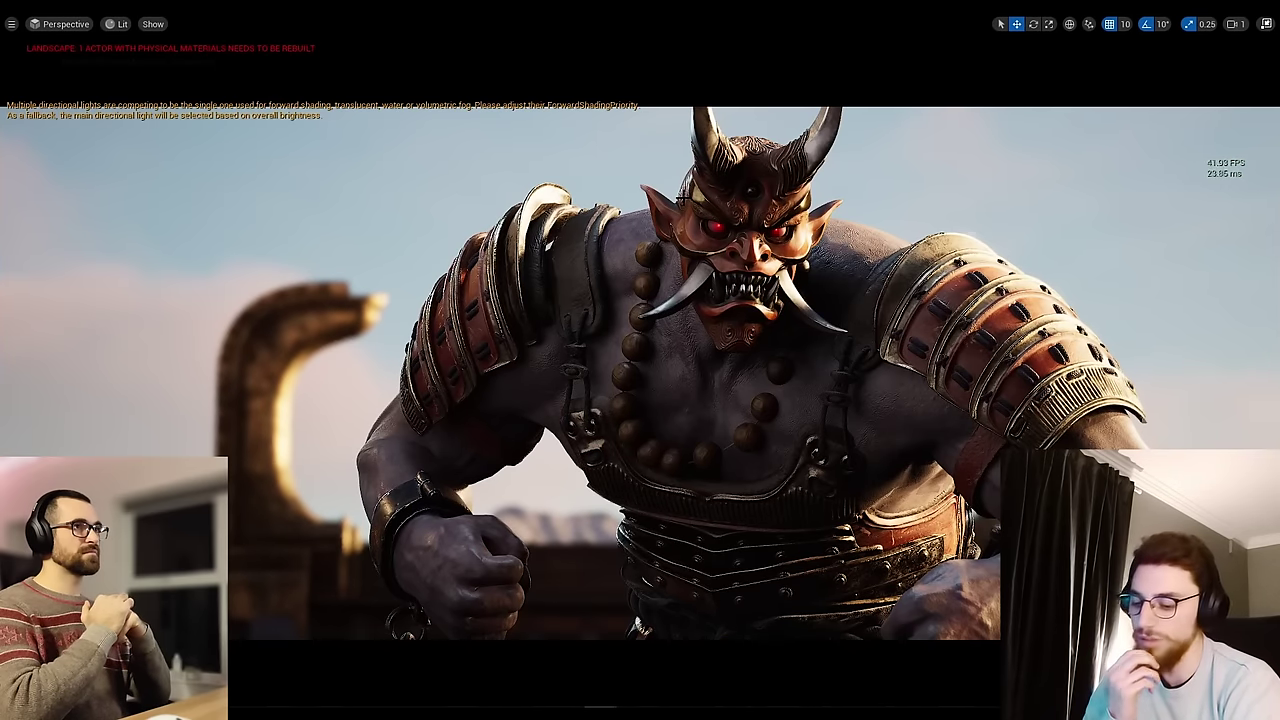
key(F11)
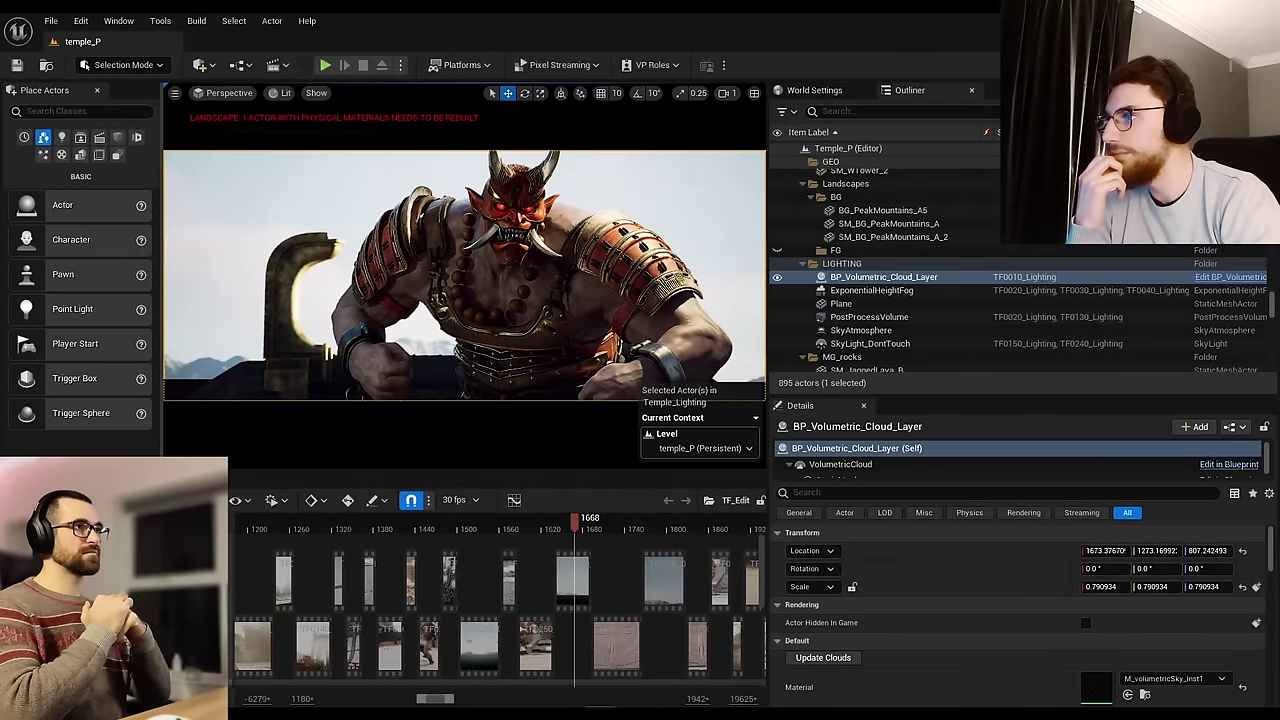
Step: Show the FPS in the viewport of the brighter daylight version and examine its Oni shot full screen
click(175, 93)
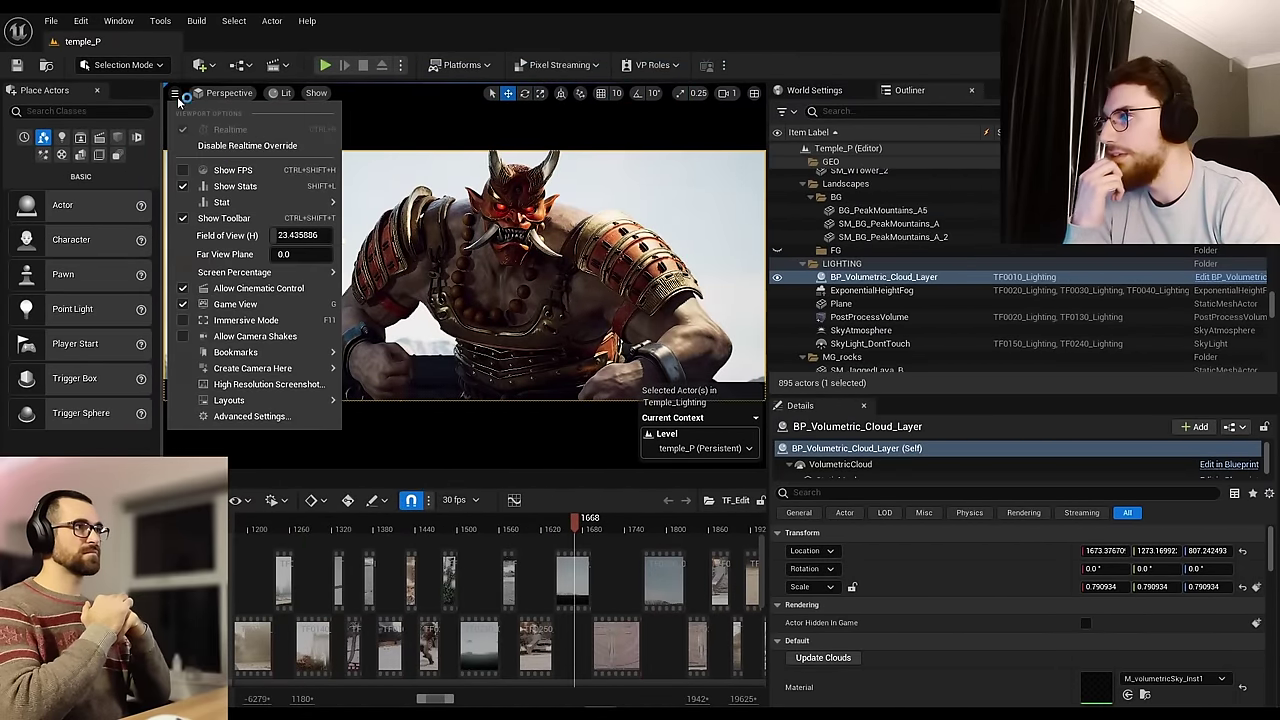
click(230, 170)
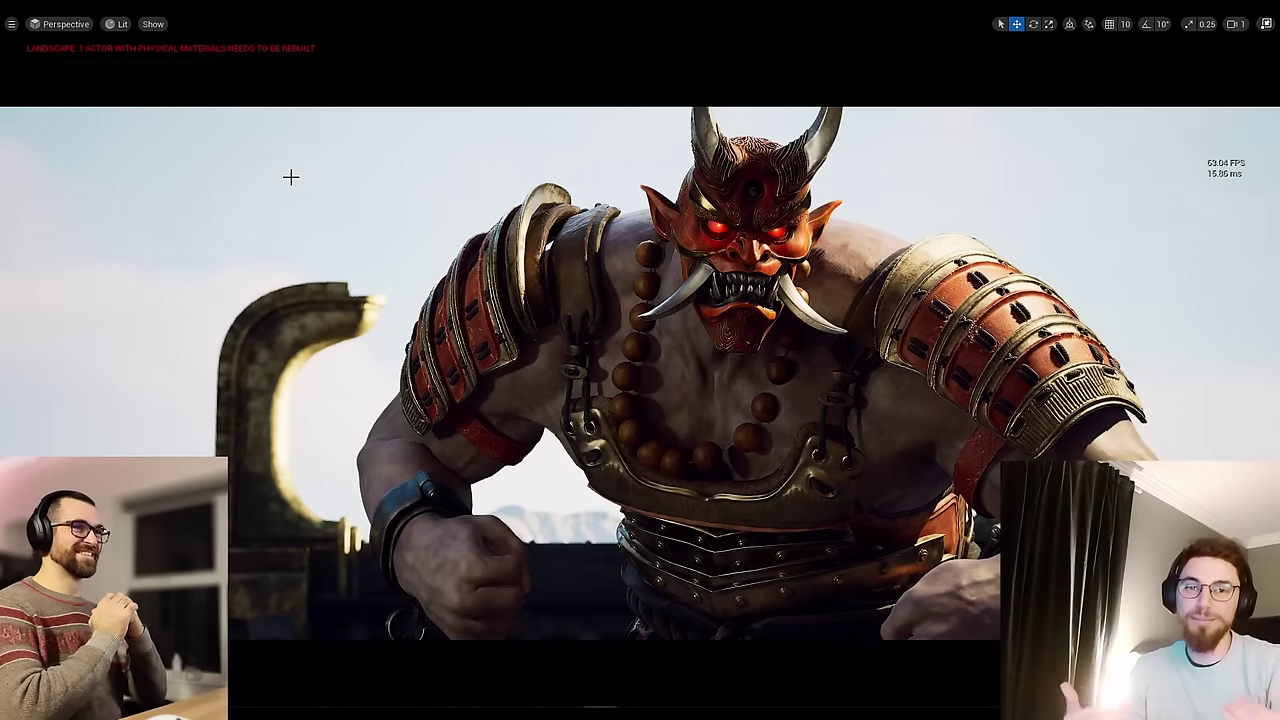
click(232, 188)
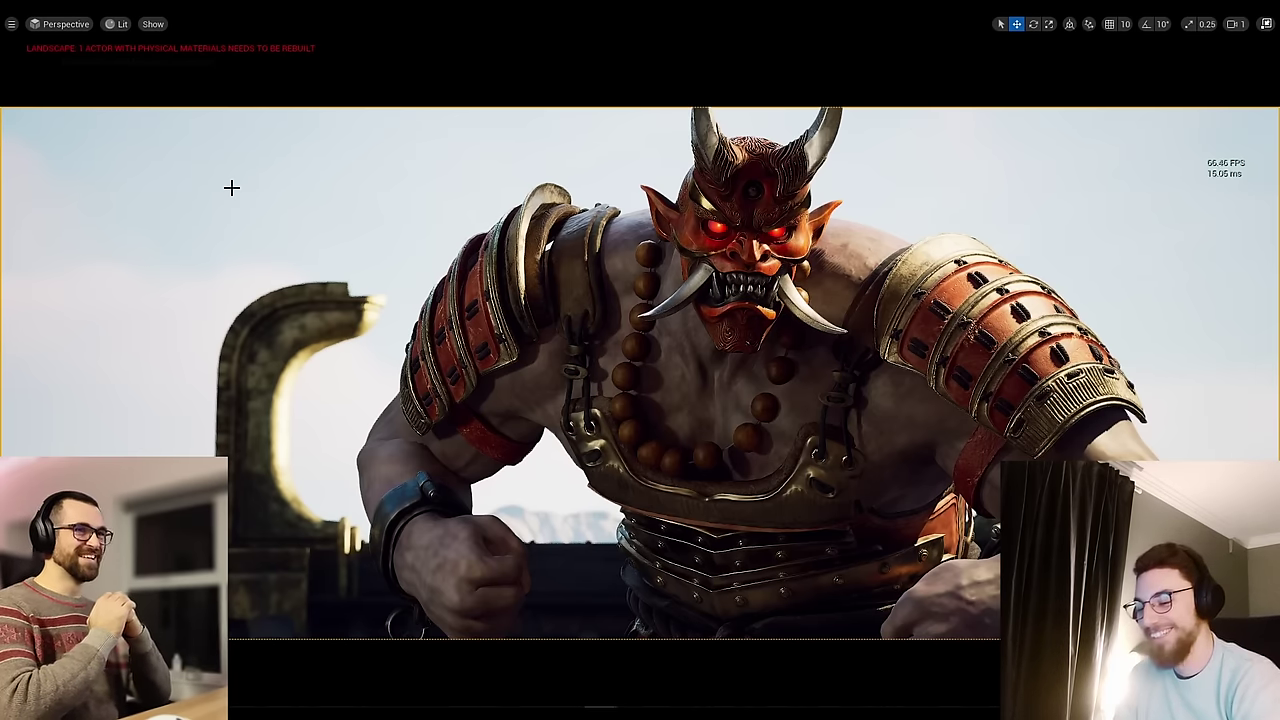
key(F11)
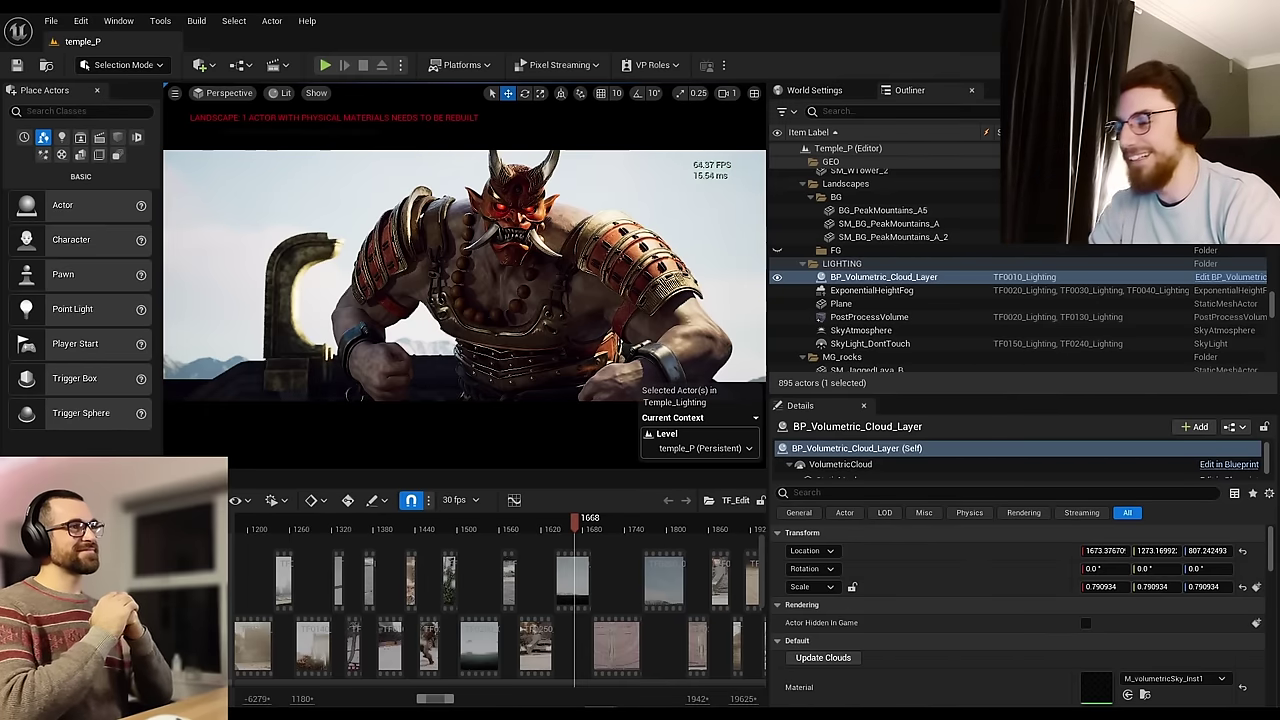
Step: In the sunset-lit editor, open shot TF0260_01 in Sequencer and its TF0260_Lighting subsequence
mouse_move(600, 714)
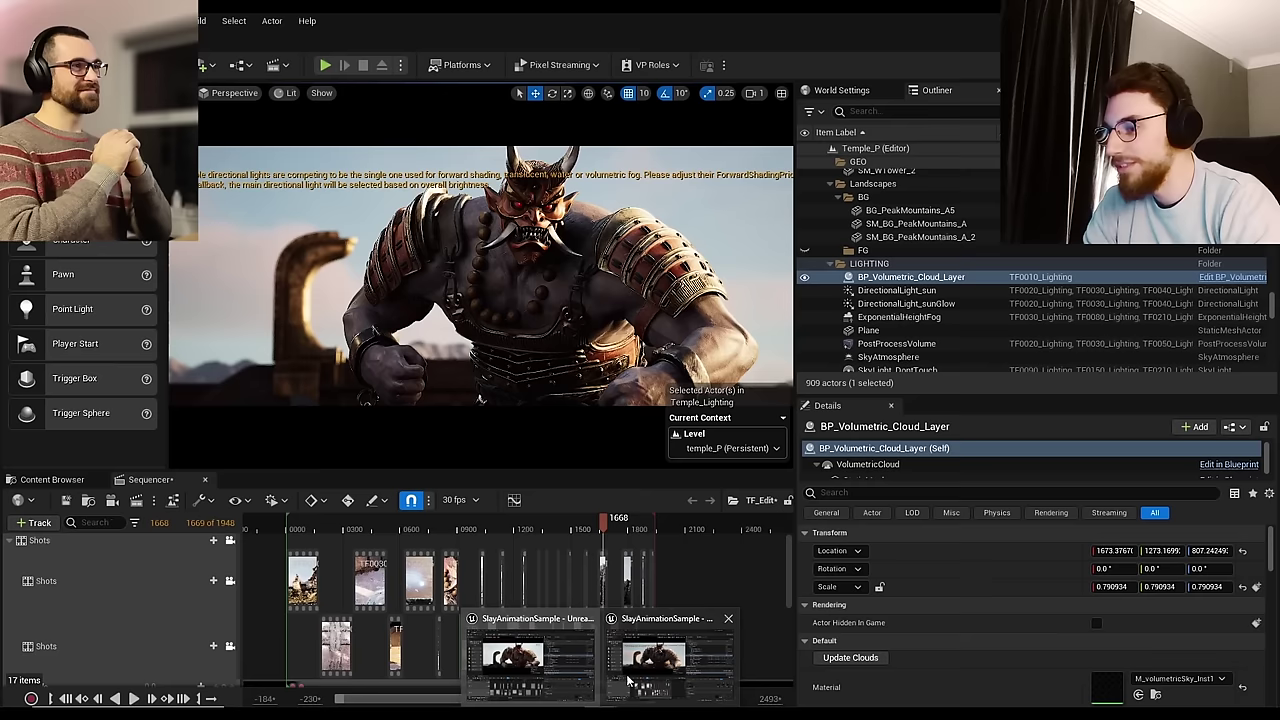
click(530, 657)
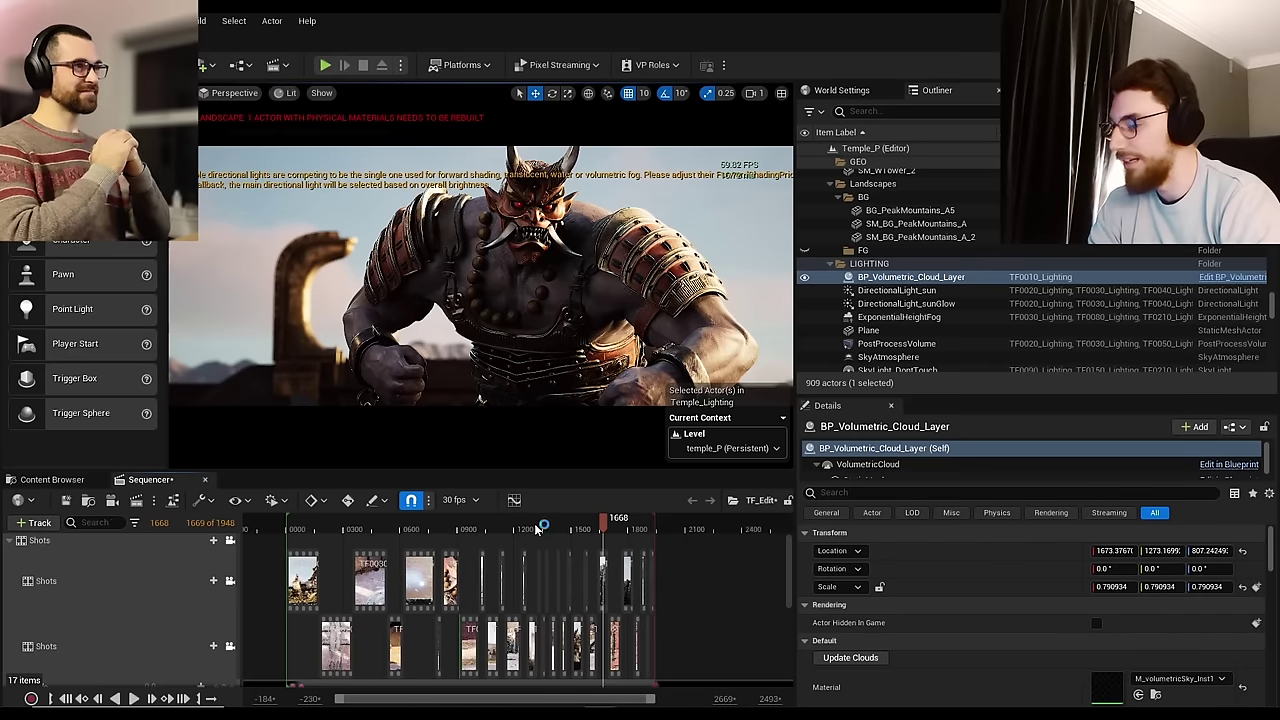
double_click(610, 578)
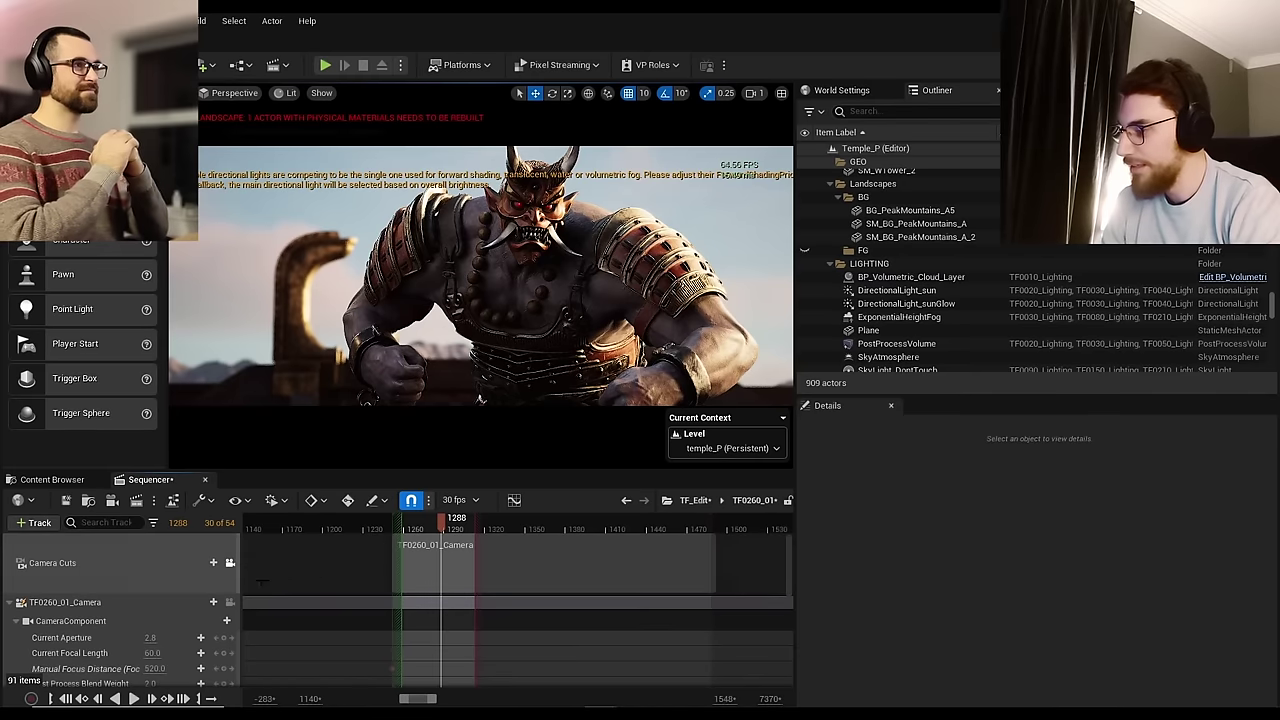
scroll(156, 595, down, 10)
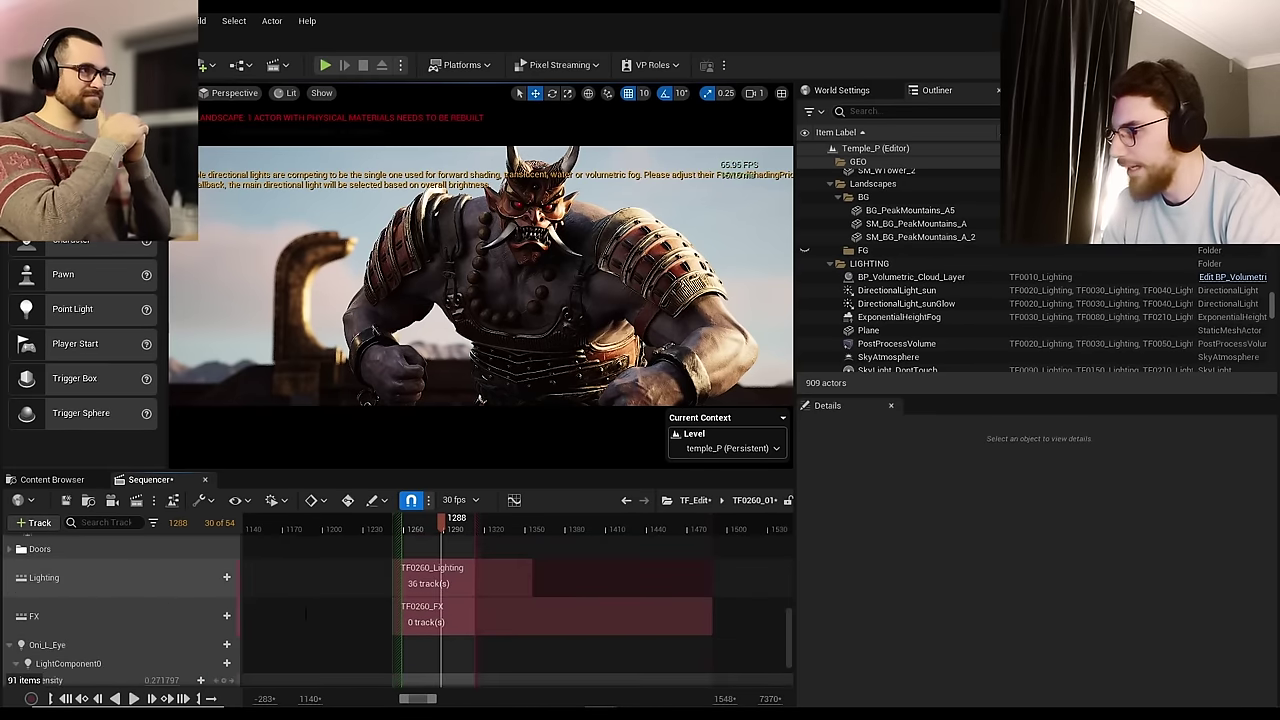
double_click(432, 577)
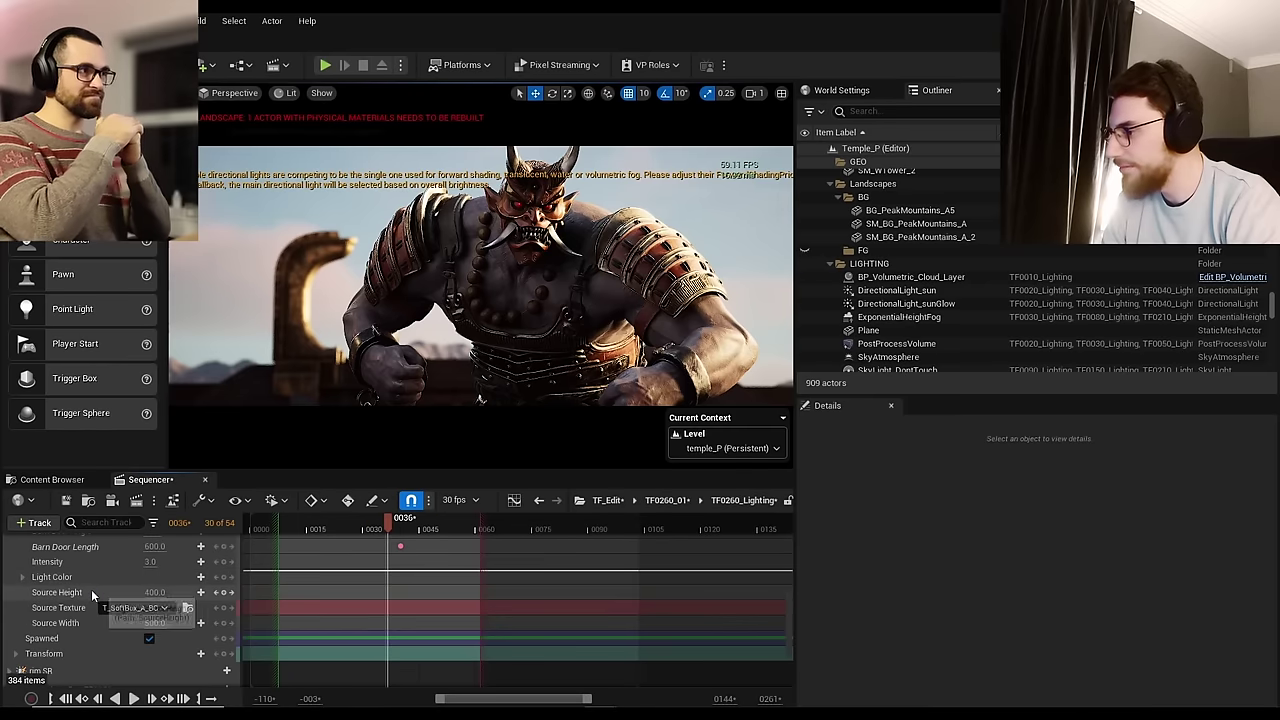
Step: Collapse the expanded light tracks in TF0260_Lighting, such as fill SL2, to a compact list of lights
scroll(92, 594, up, 4)
scroll(91, 589, up, 4)
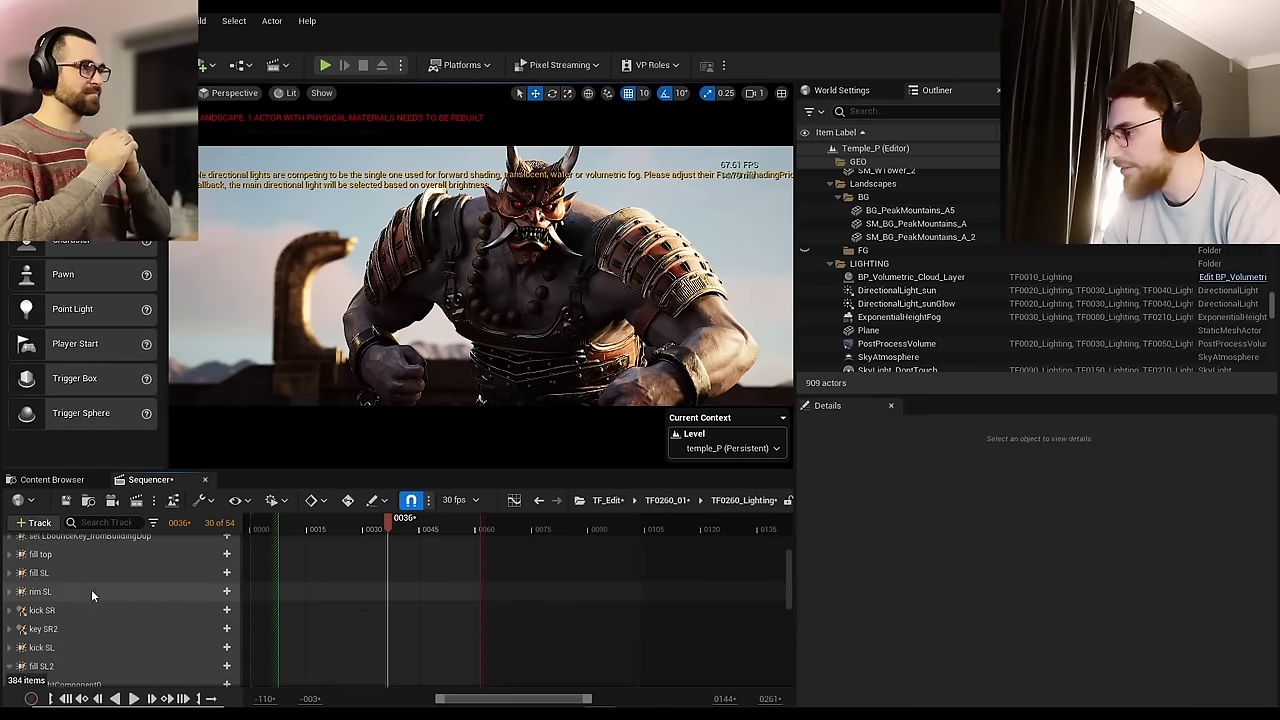
scroll(91, 589, down, 3)
click(13, 628)
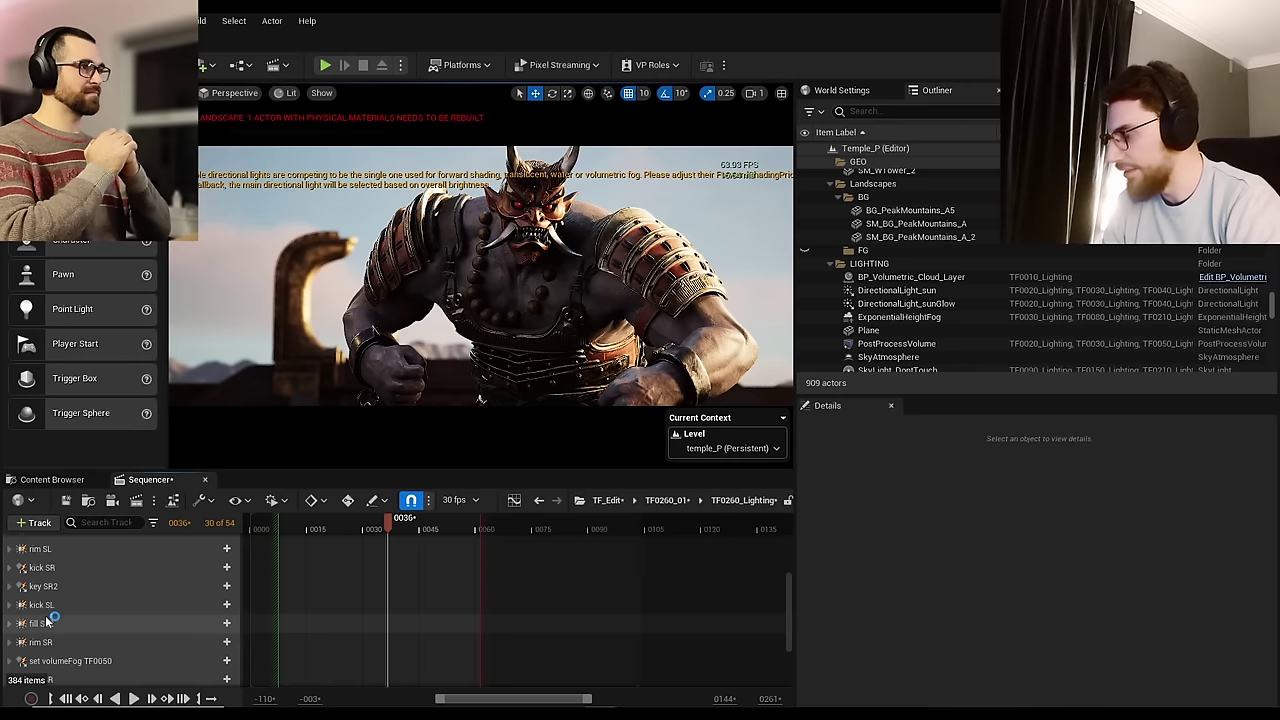
Step: Examine the key, fill, rim and kick lights used in the TF0260_Lighting subsequence of the sunset-lit version
scroll(14, 622, down, 2)
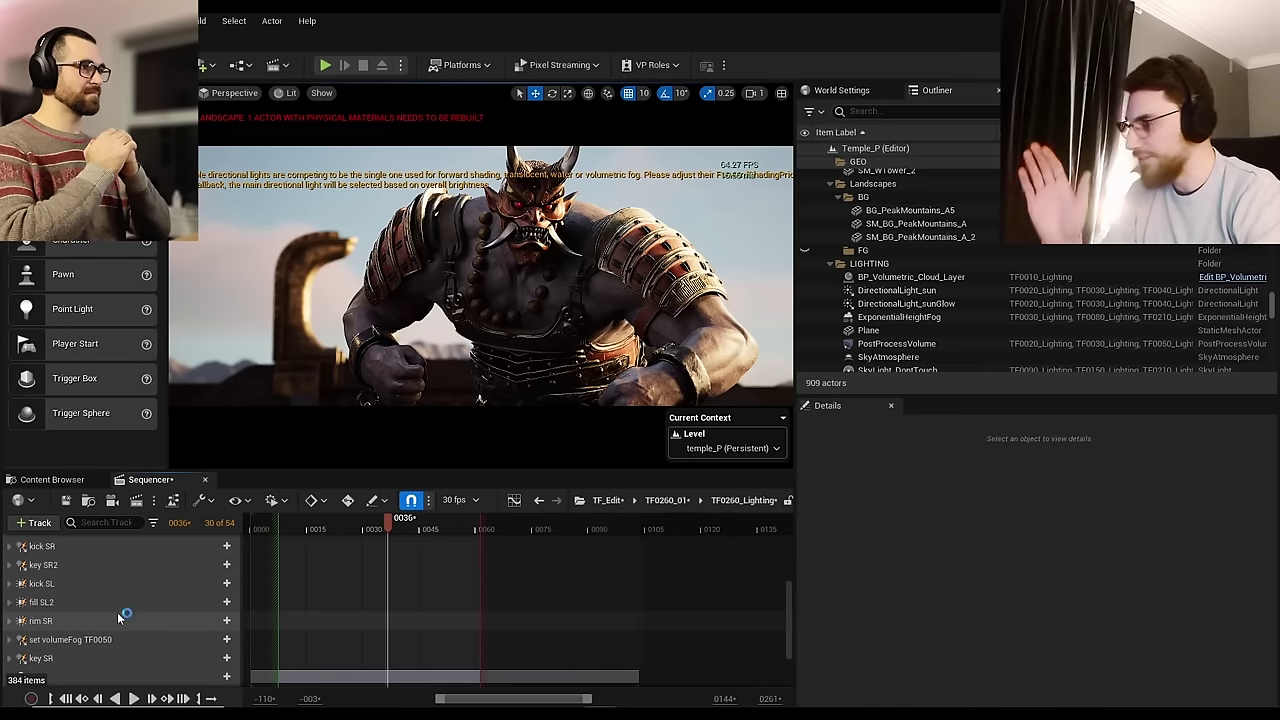
scroll(106, 631, up, 6)
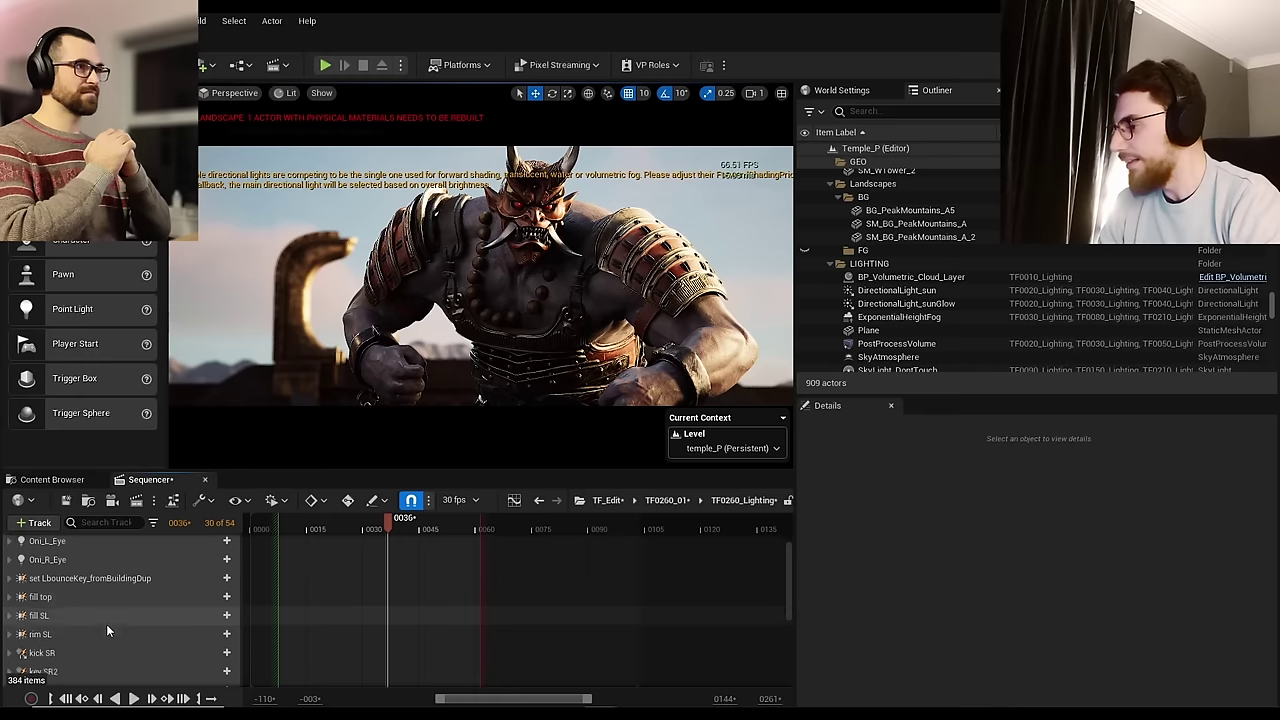
scroll(107, 622, up, 2)
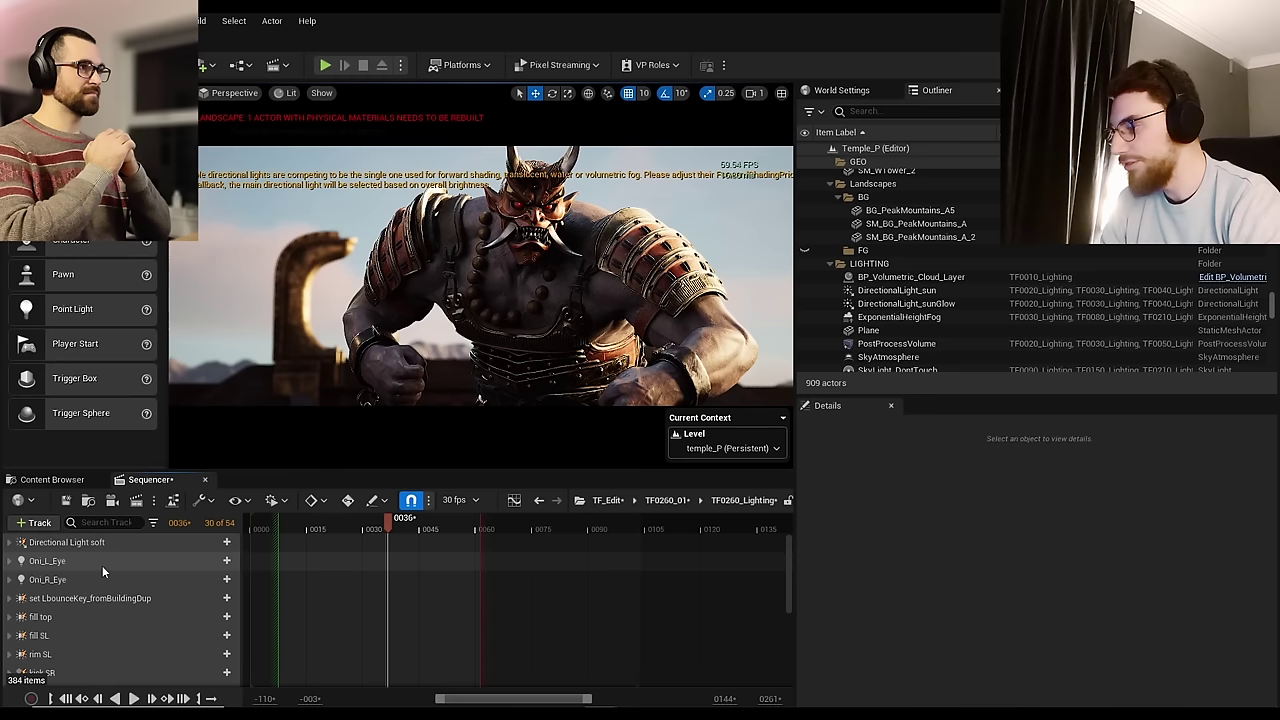
scroll(88, 600, down, 2)
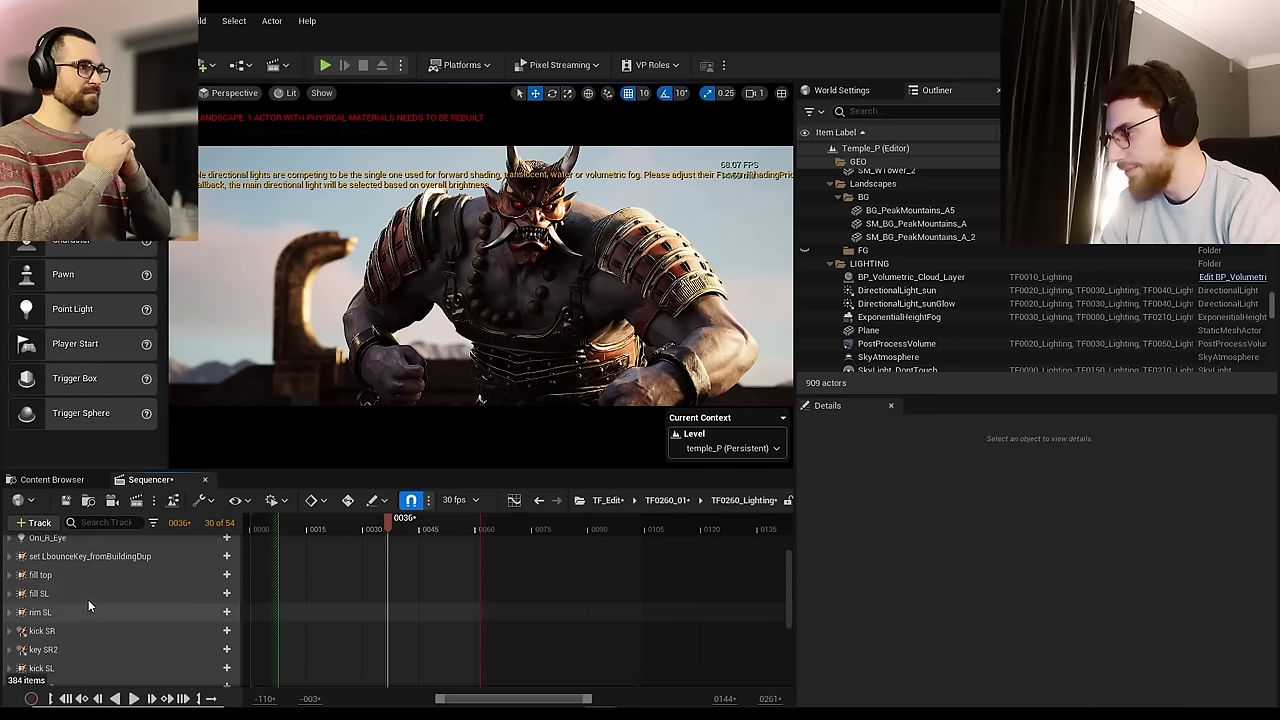
scroll(88, 629, down, 1)
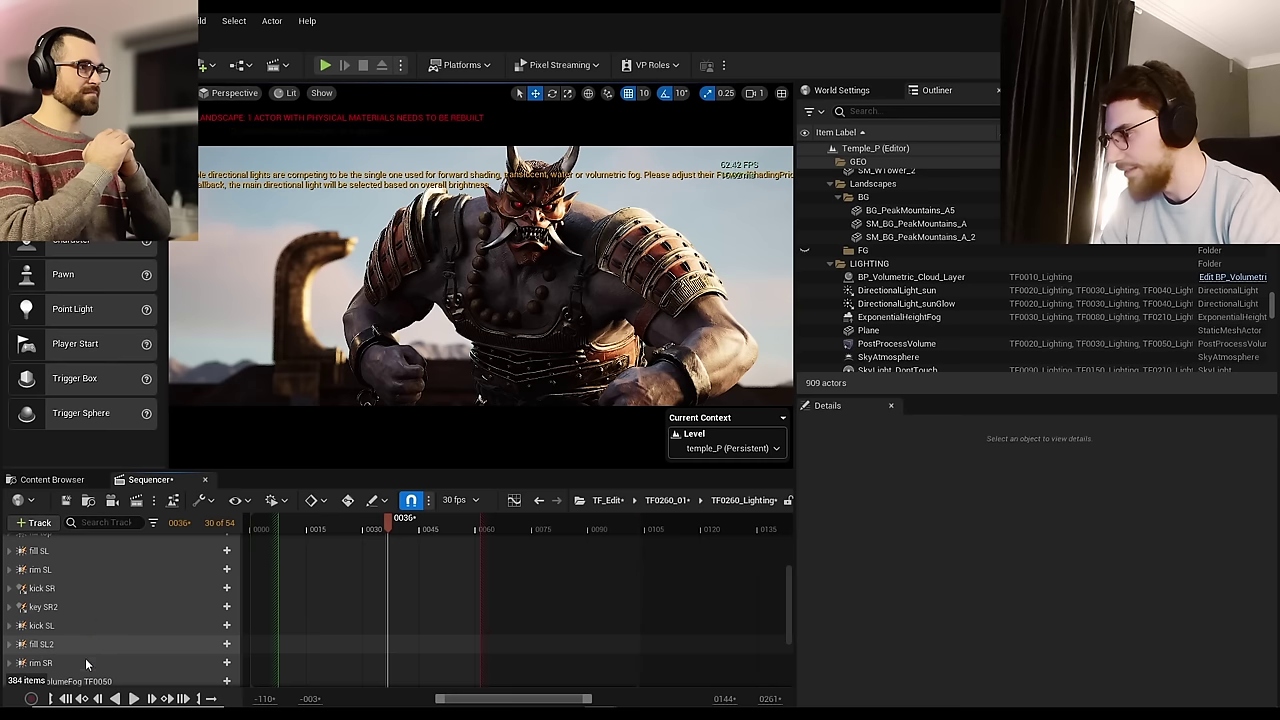
scroll(85, 658, down, 2)
scroll(100, 656, down, 3)
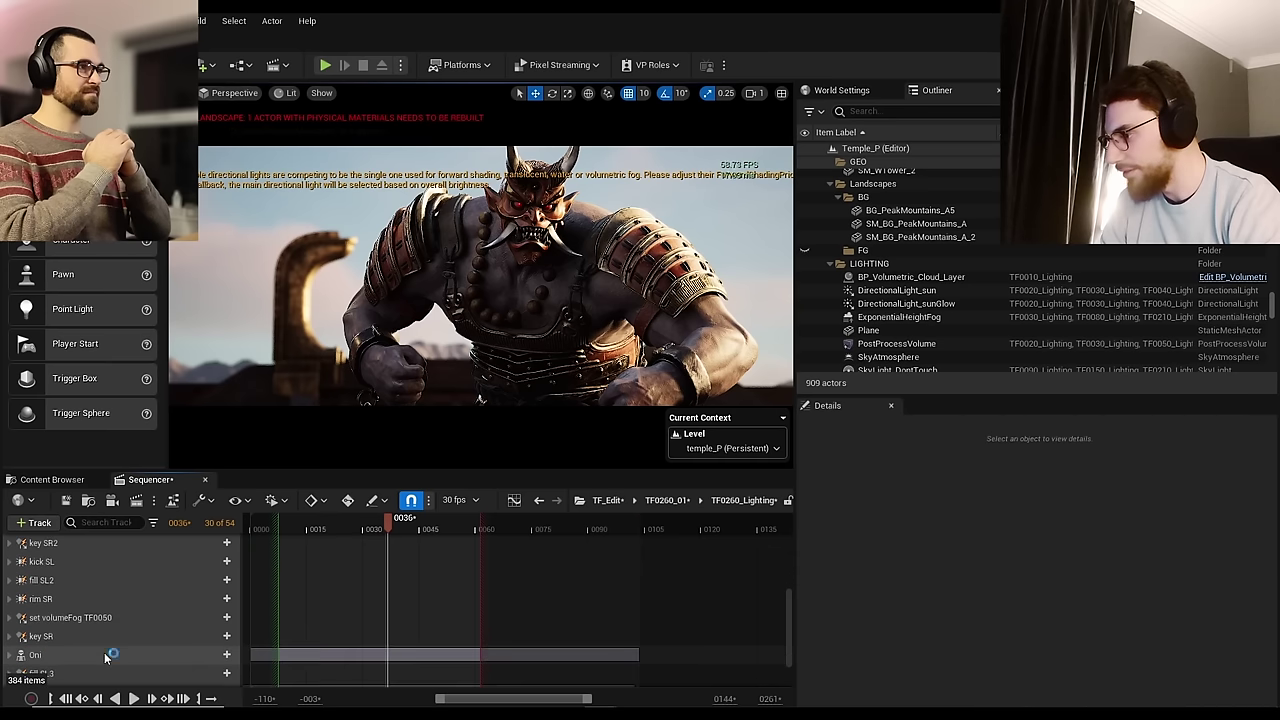
scroll(108, 655, down, 2)
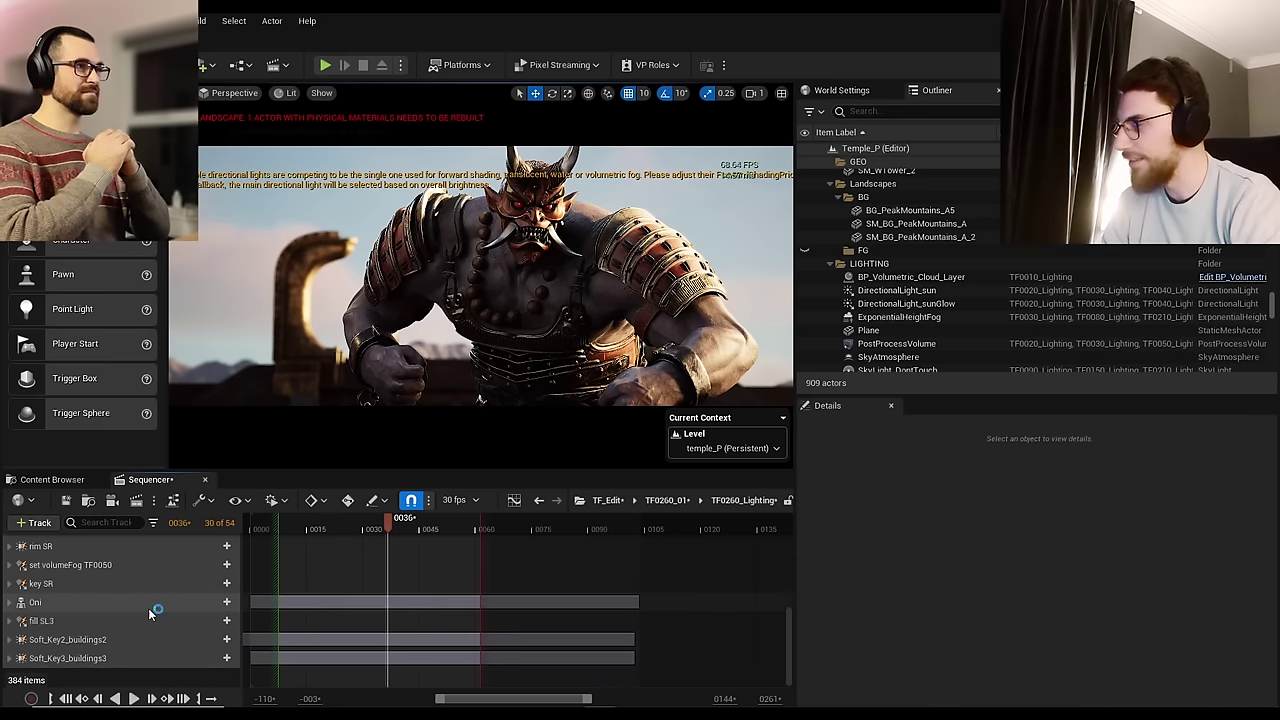
scroll(193, 587, up, 1)
scroll(190, 587, up, 7)
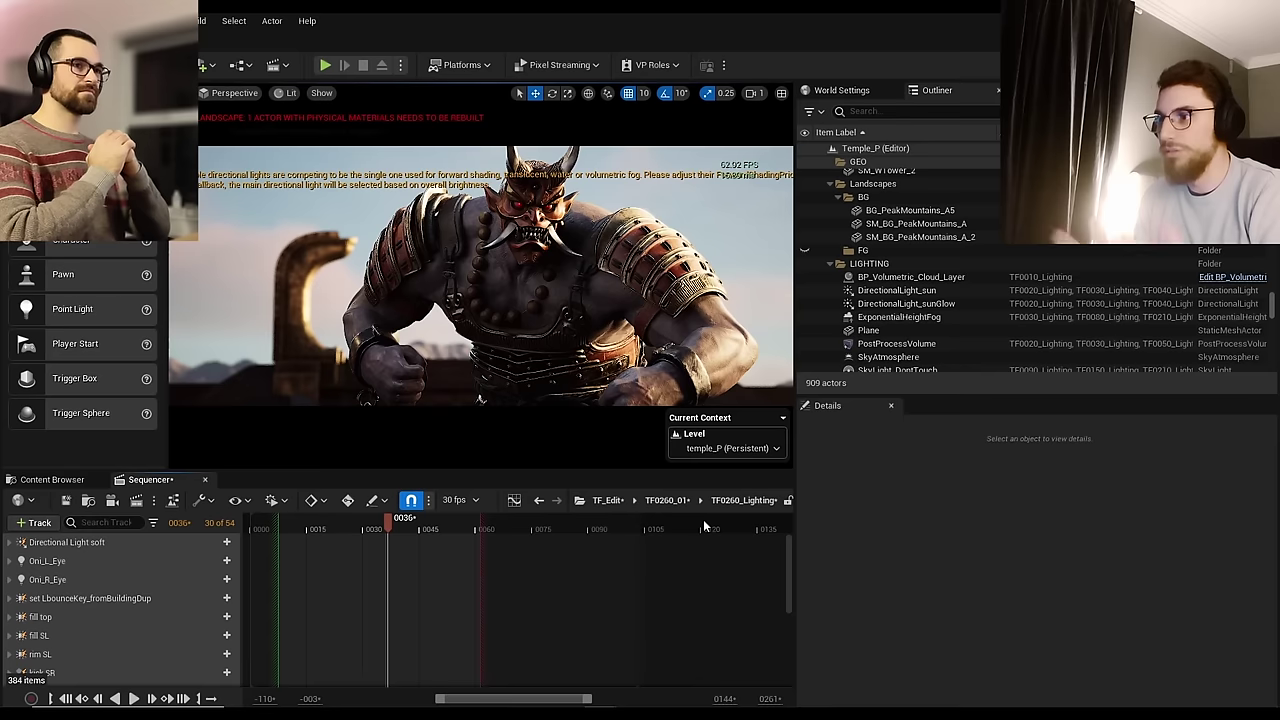
click(726, 200)
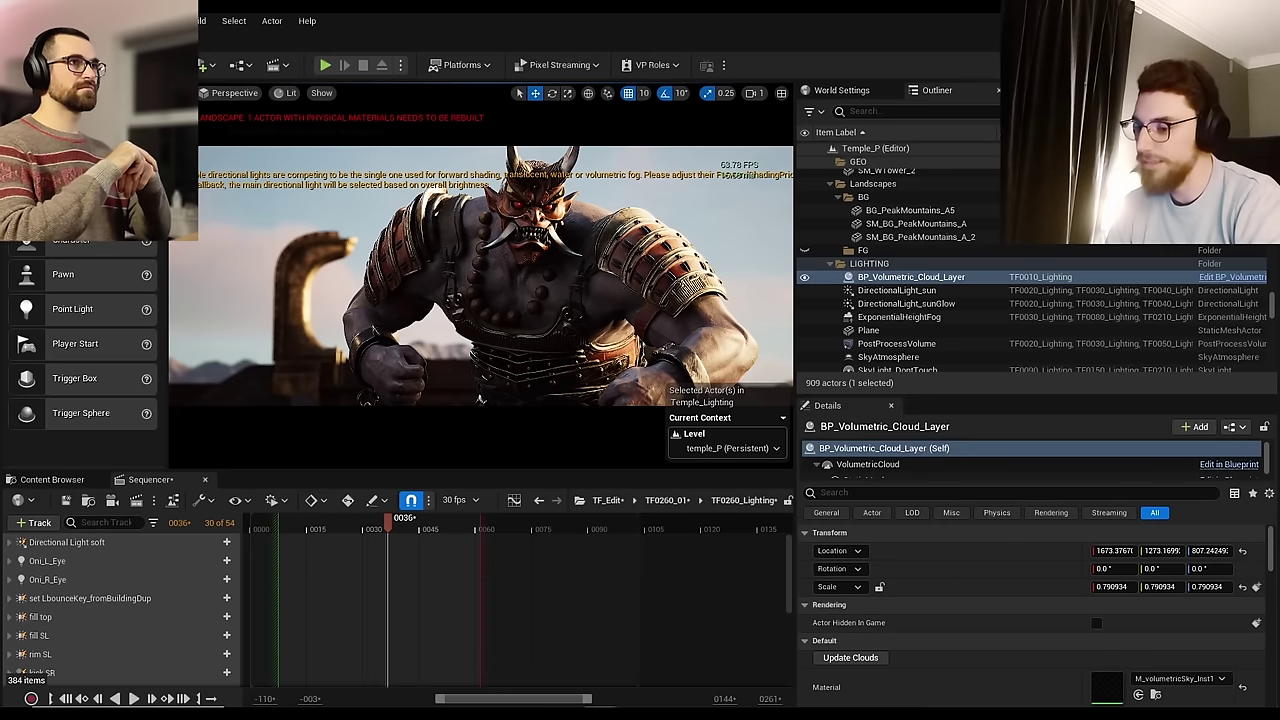
Step: Switch to the daylight version's editor and open shot TF0260_01 and its TF0260_Lighting subsequence in Sequencer
mouse_move(655, 712)
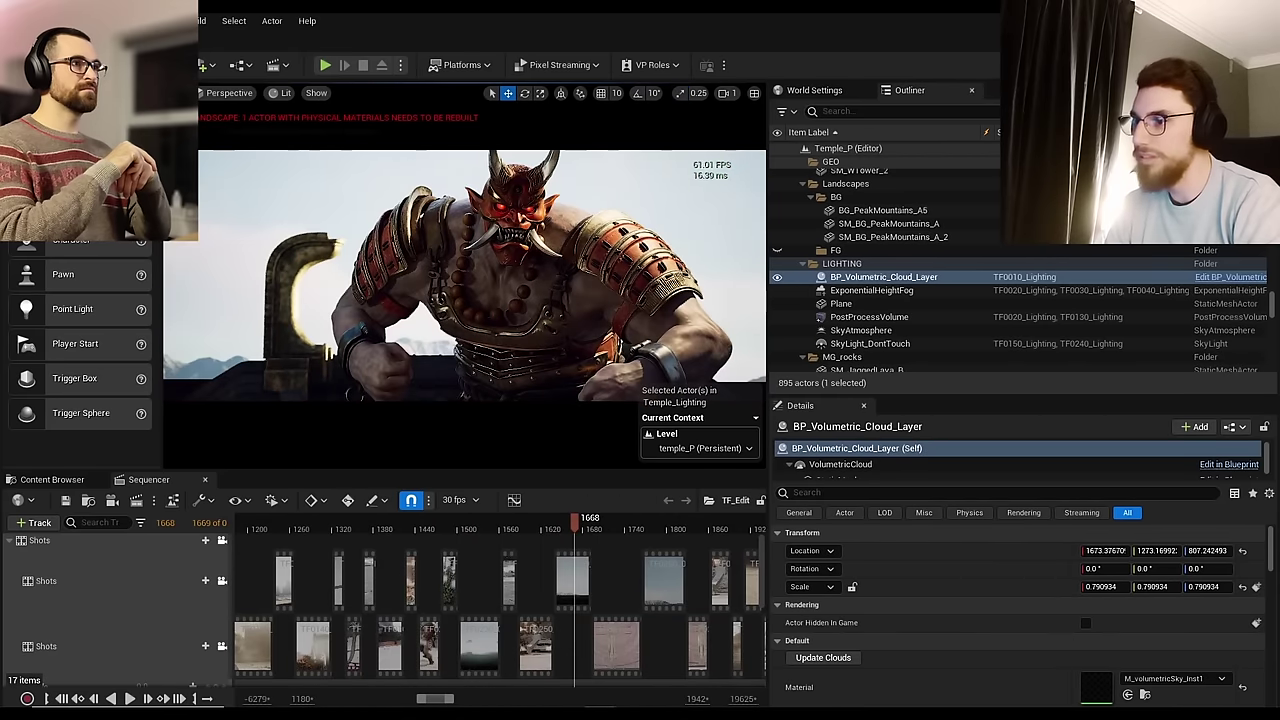
double_click(570, 580)
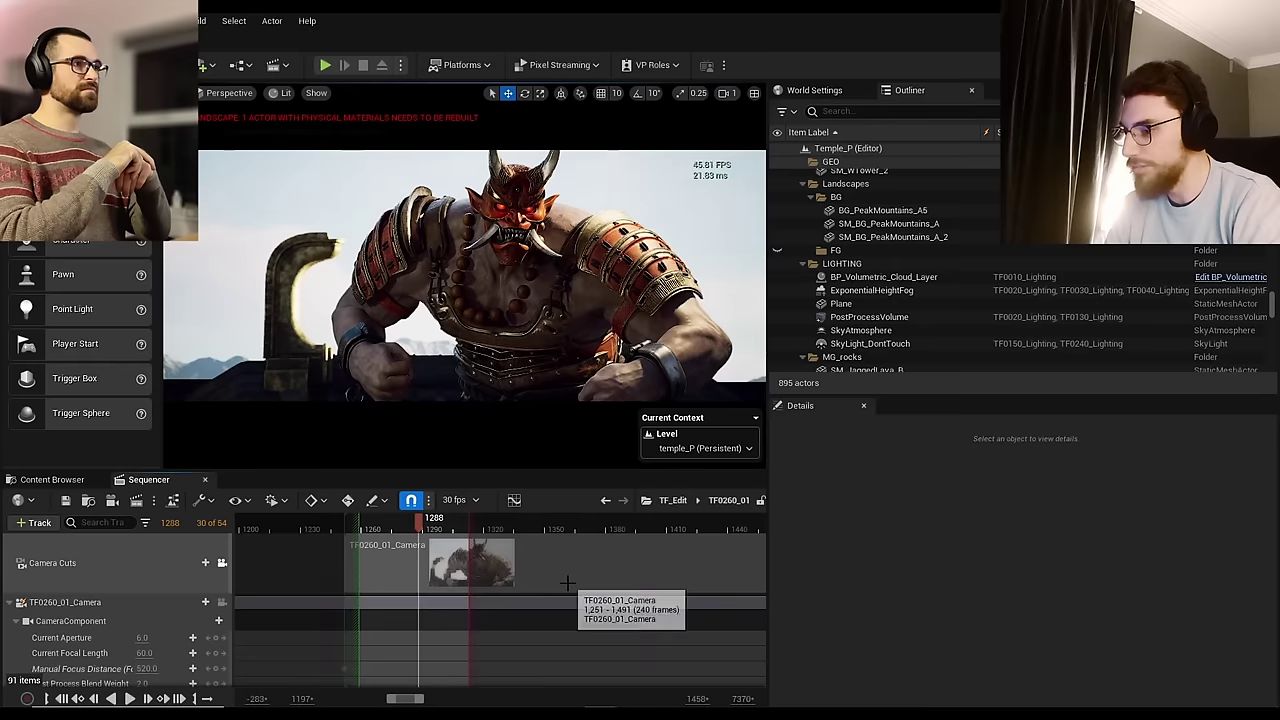
scroll(151, 597, down, 10)
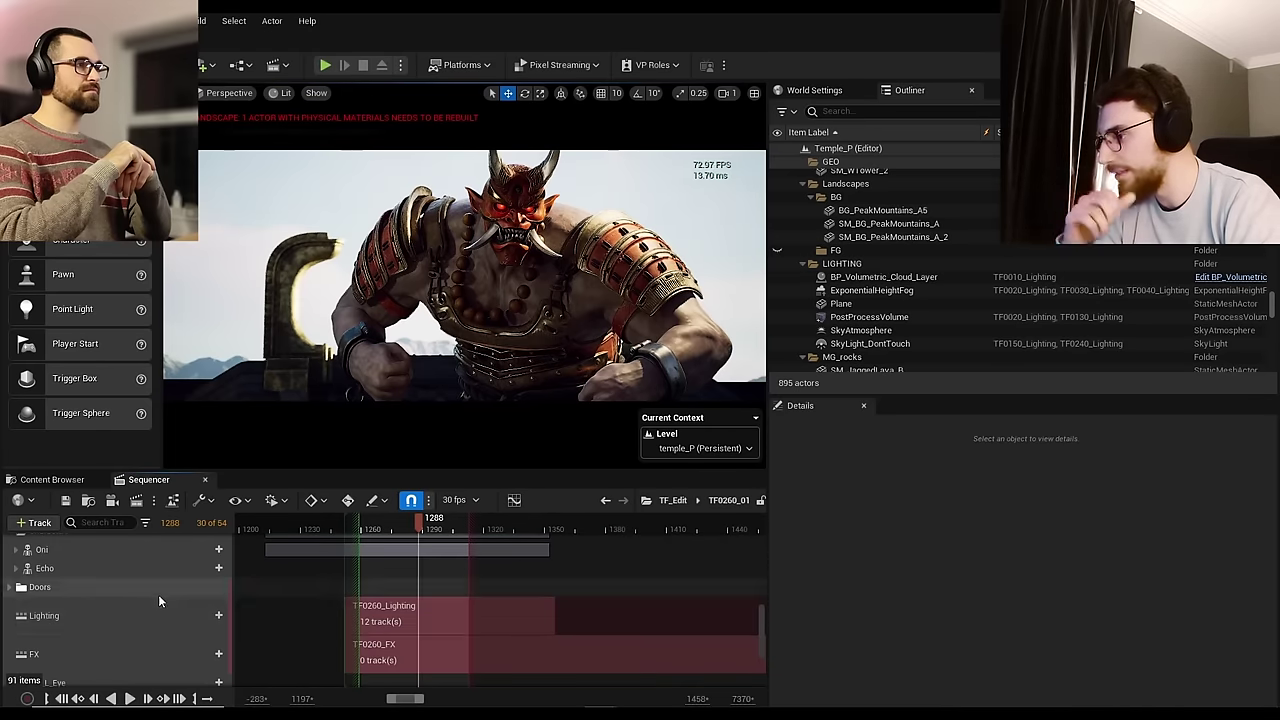
double_click(380, 615)
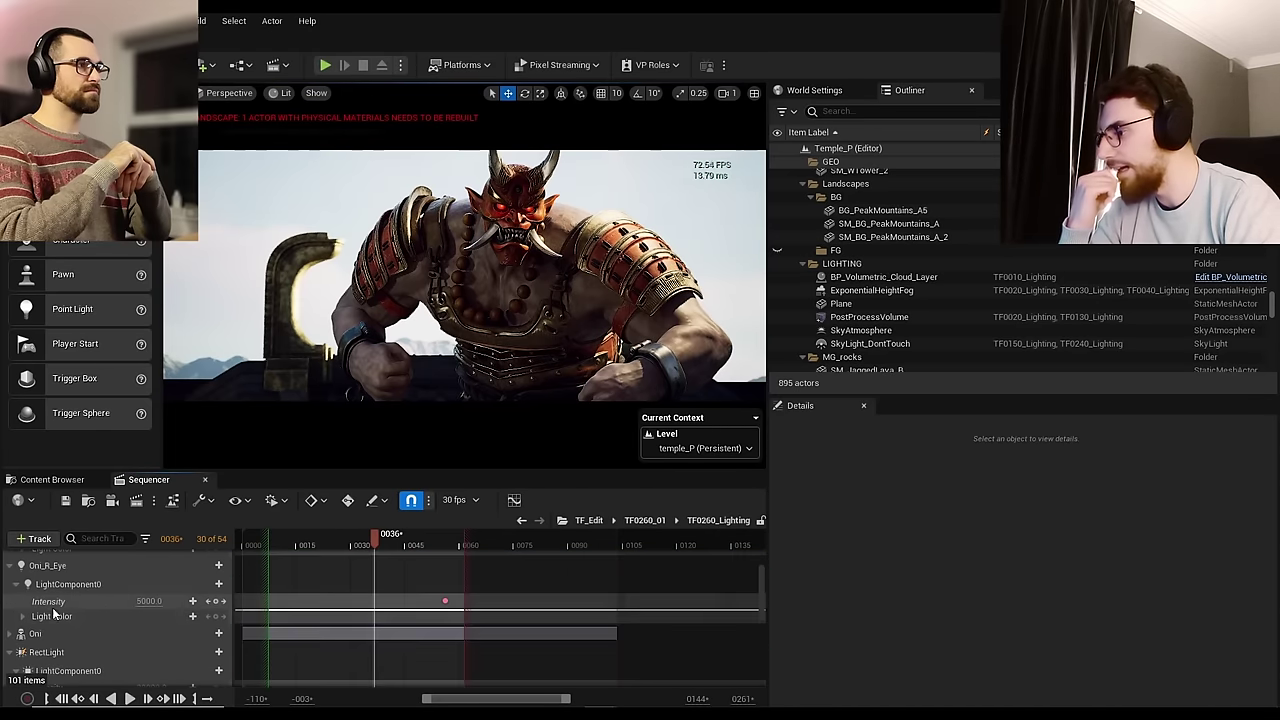
Step: Collapse the RectLight, SpotLight, Oni_R_Eye and Oni_L_Eye tracks in the daylight version's TF0260_Lighting subsequence to list its lights
click(13, 652)
click(13, 671)
scroll(13, 671, down, 1)
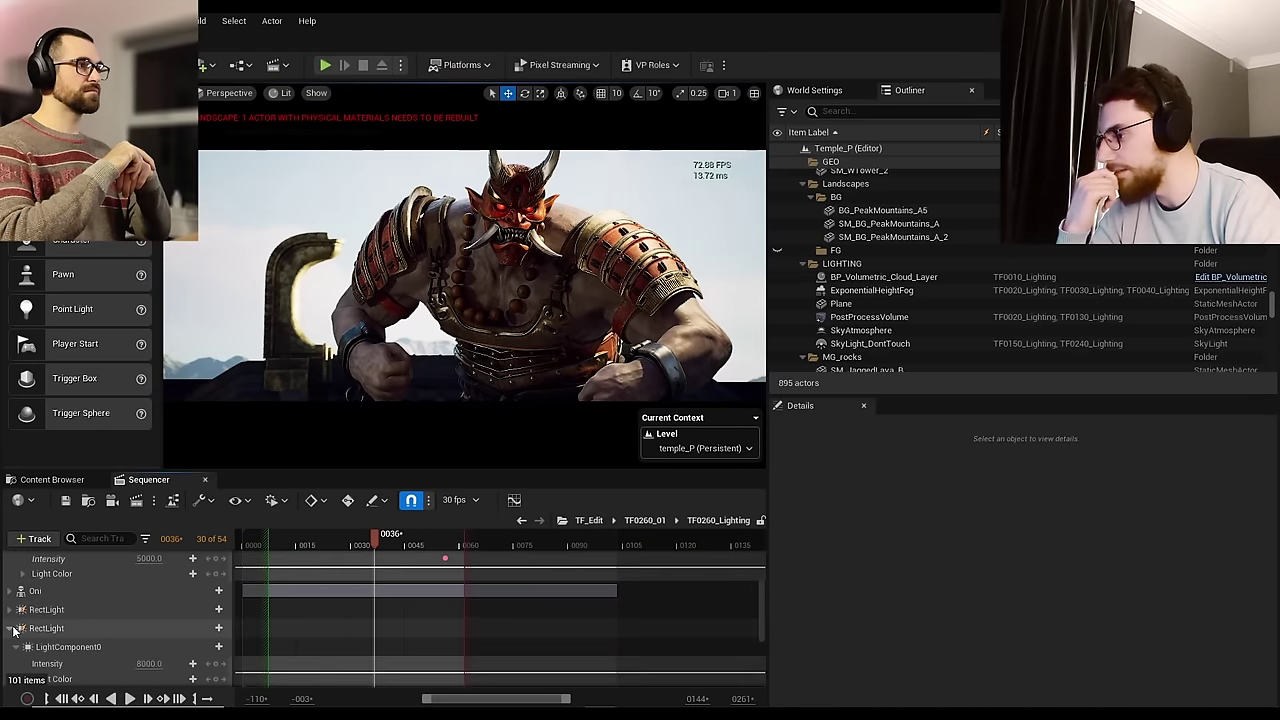
click(12, 628)
scroll(14, 628, down, 1)
click(12, 625)
scroll(82, 622, up, 2)
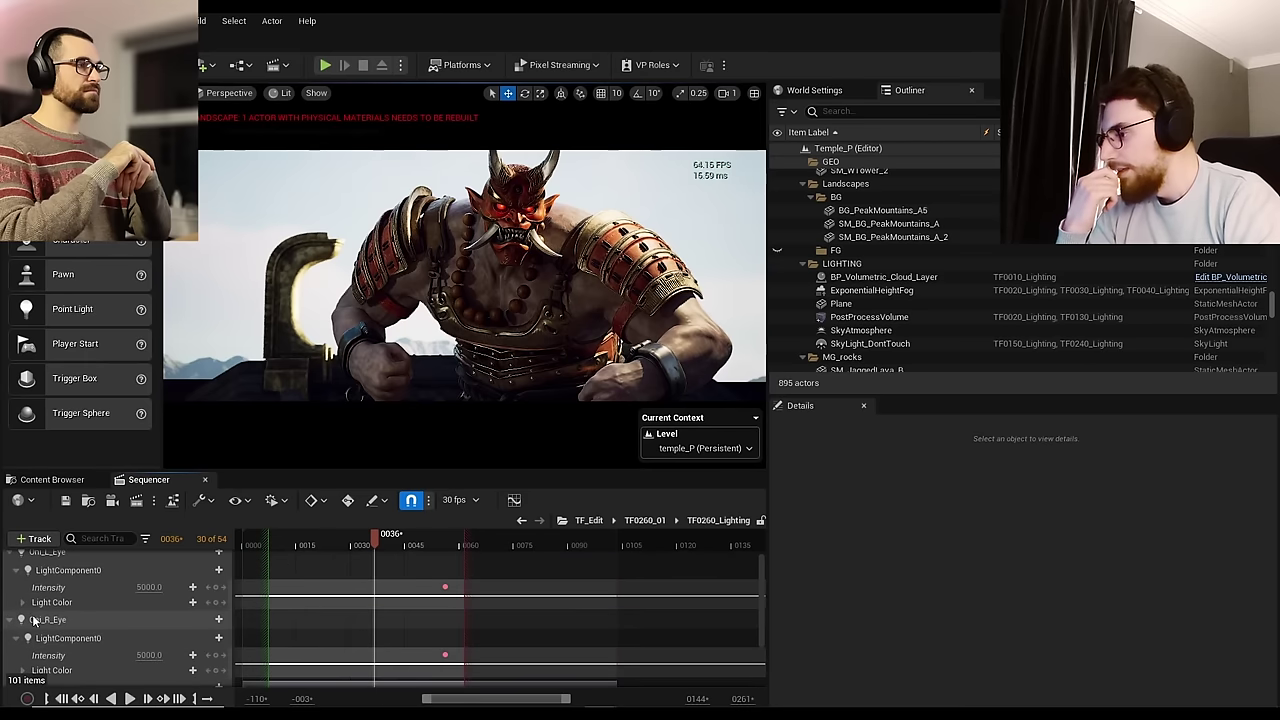
click(10, 619)
click(11, 552)
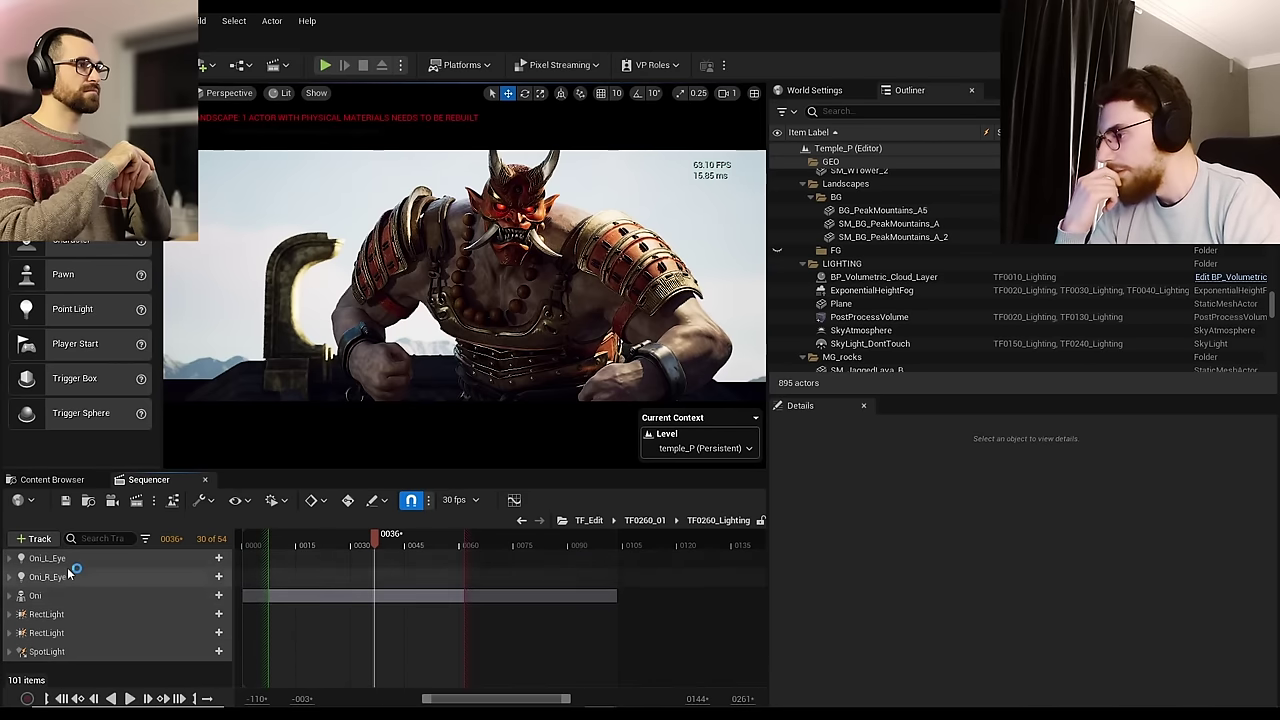
Step: Delete the two RectLights and the SpotLight from the TF0260_Lighting subsequence, keeping the Oni and its eye lights
click(74, 577)
click(84, 614)
click(85, 633)
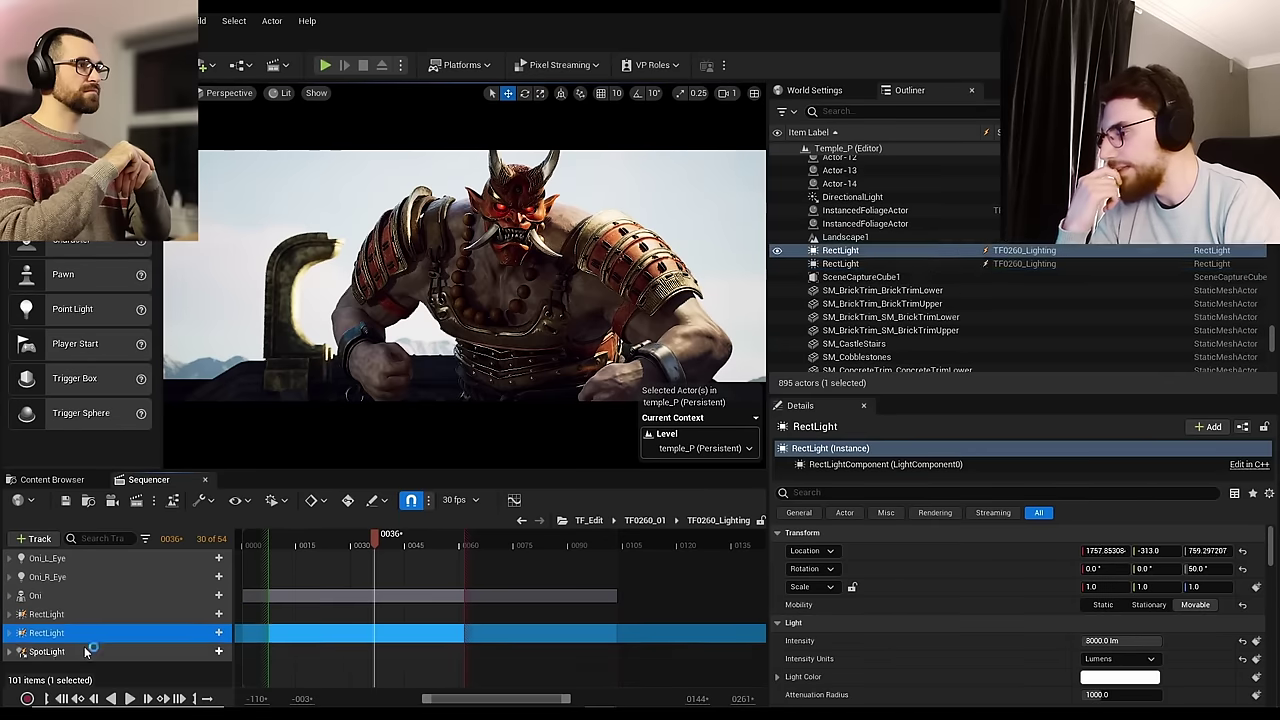
click(86, 651)
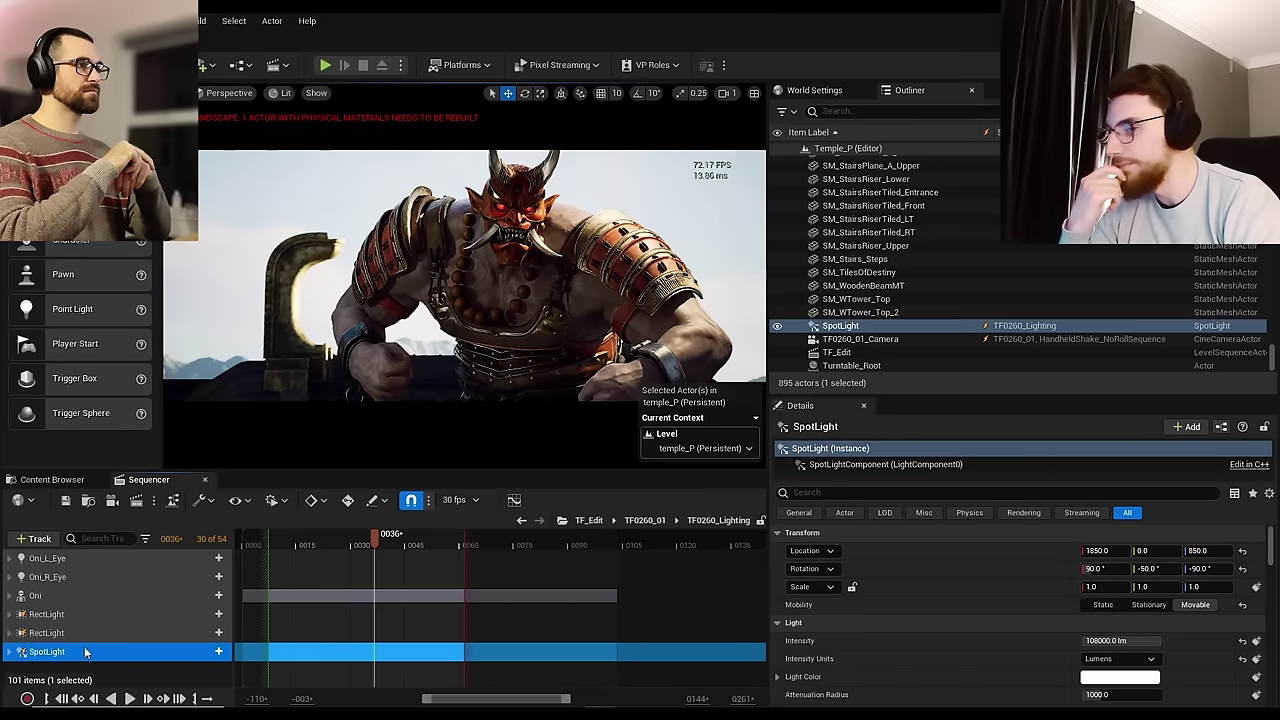
shift+click(160, 614)
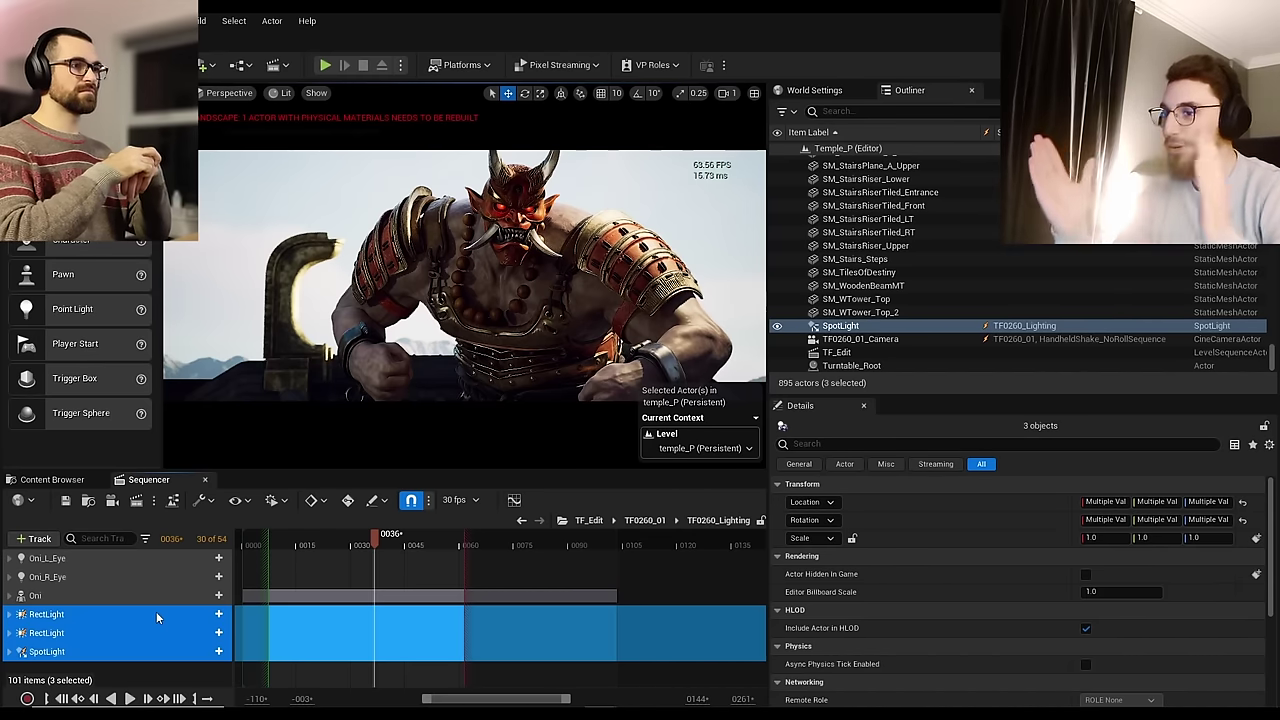
key(Delete)
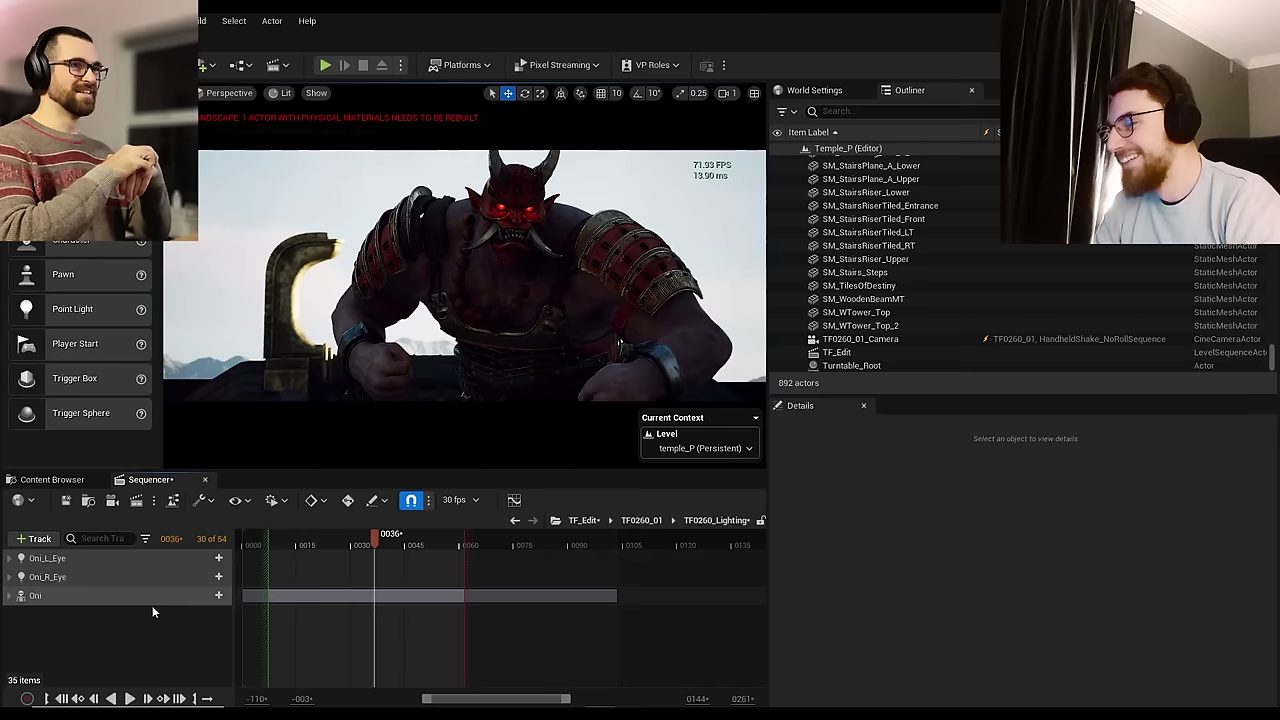
click(648, 520)
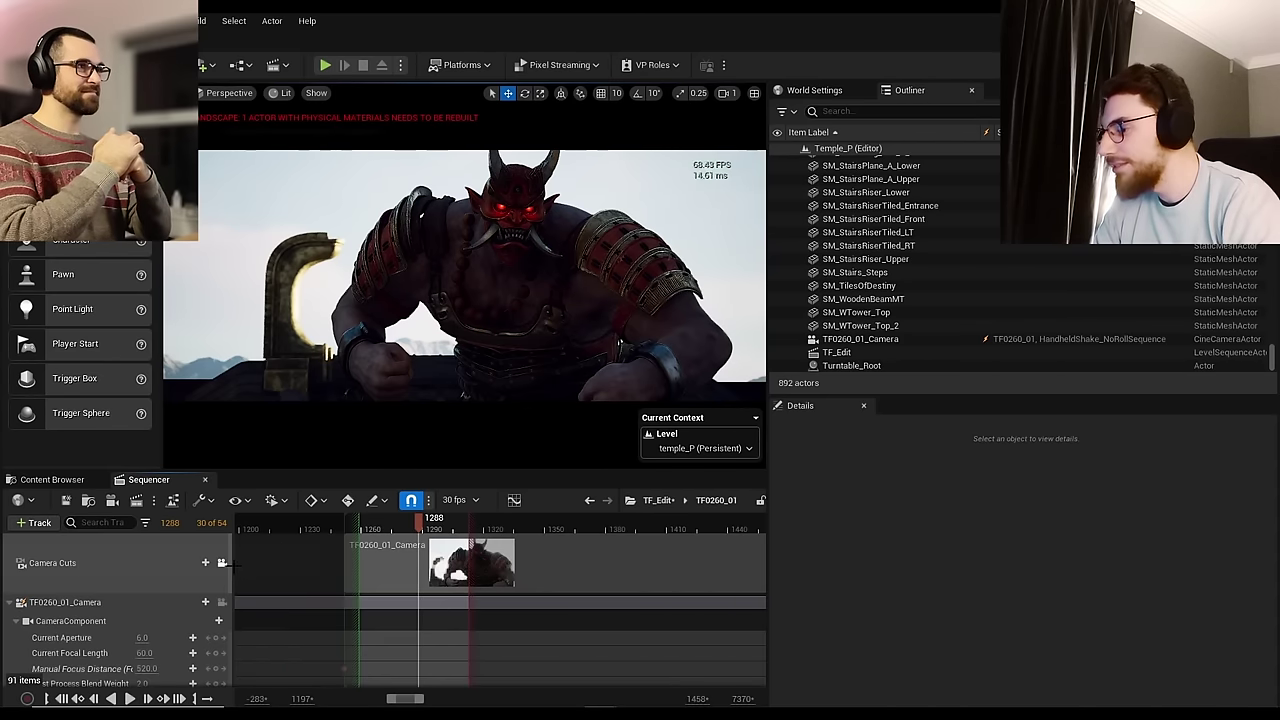
scroll(455, 637, down, 3)
scroll(455, 637, down, 3)
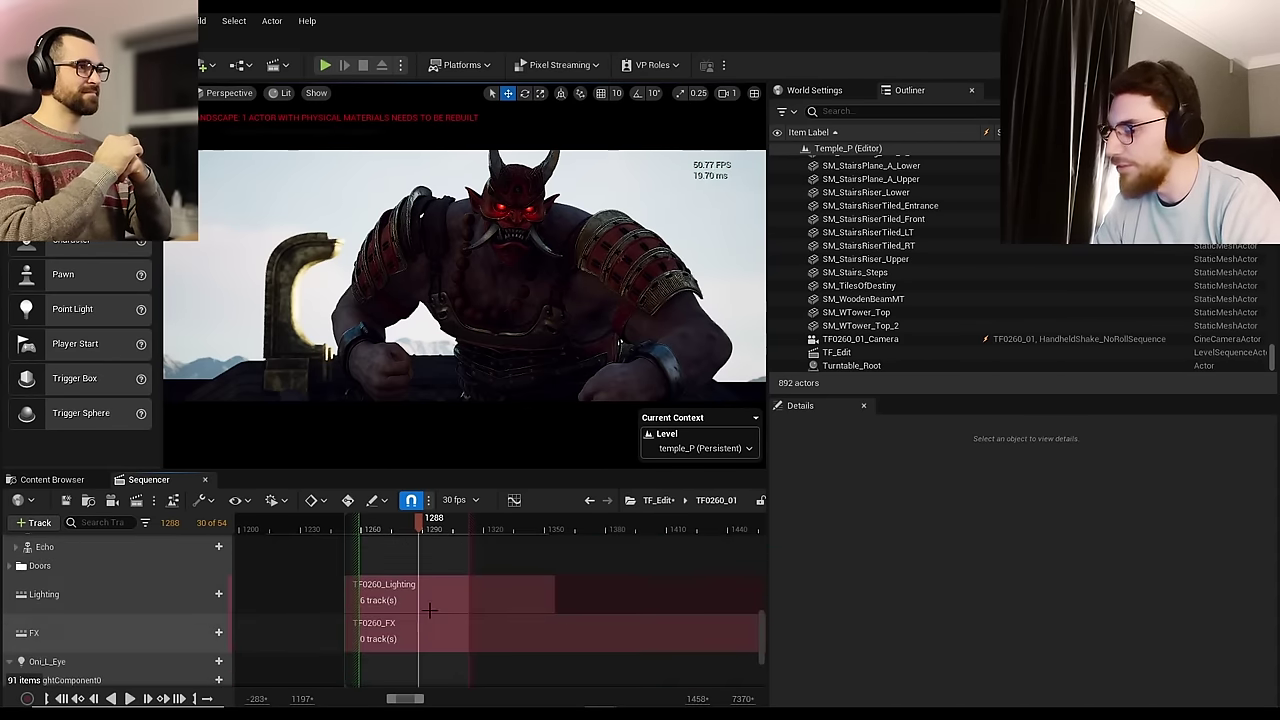
double_click(430, 595)
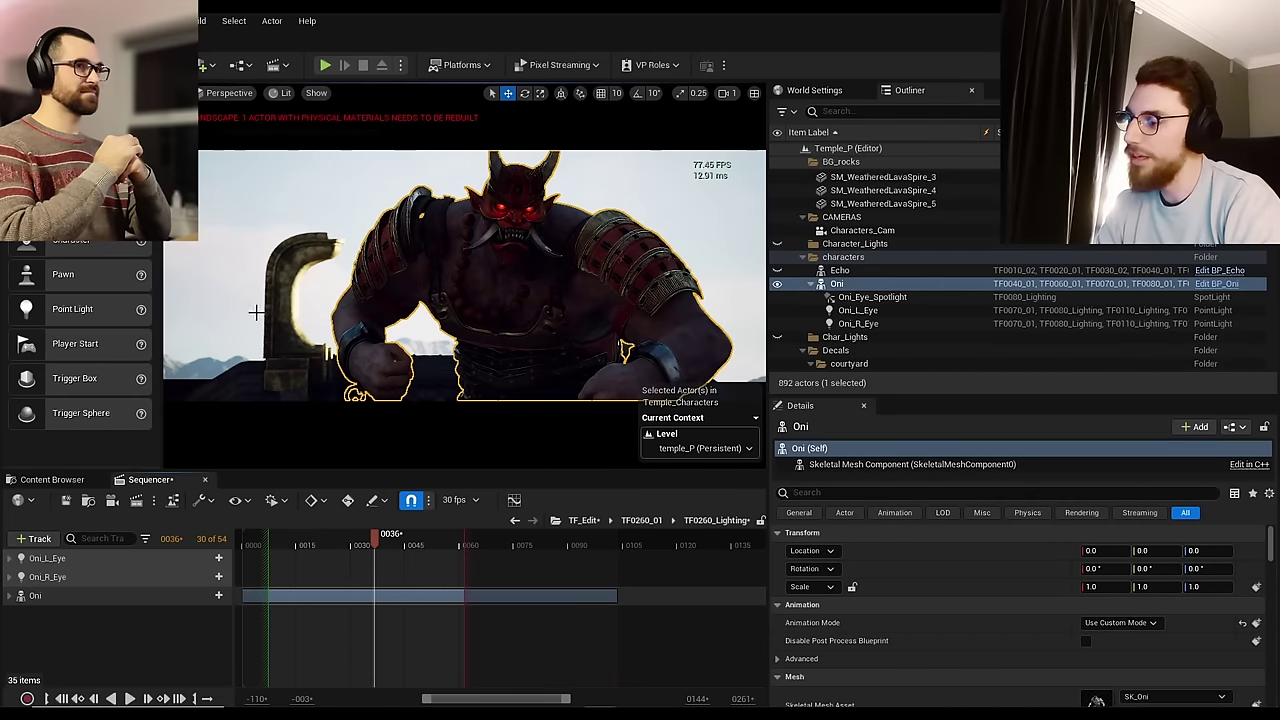
click(232, 95)
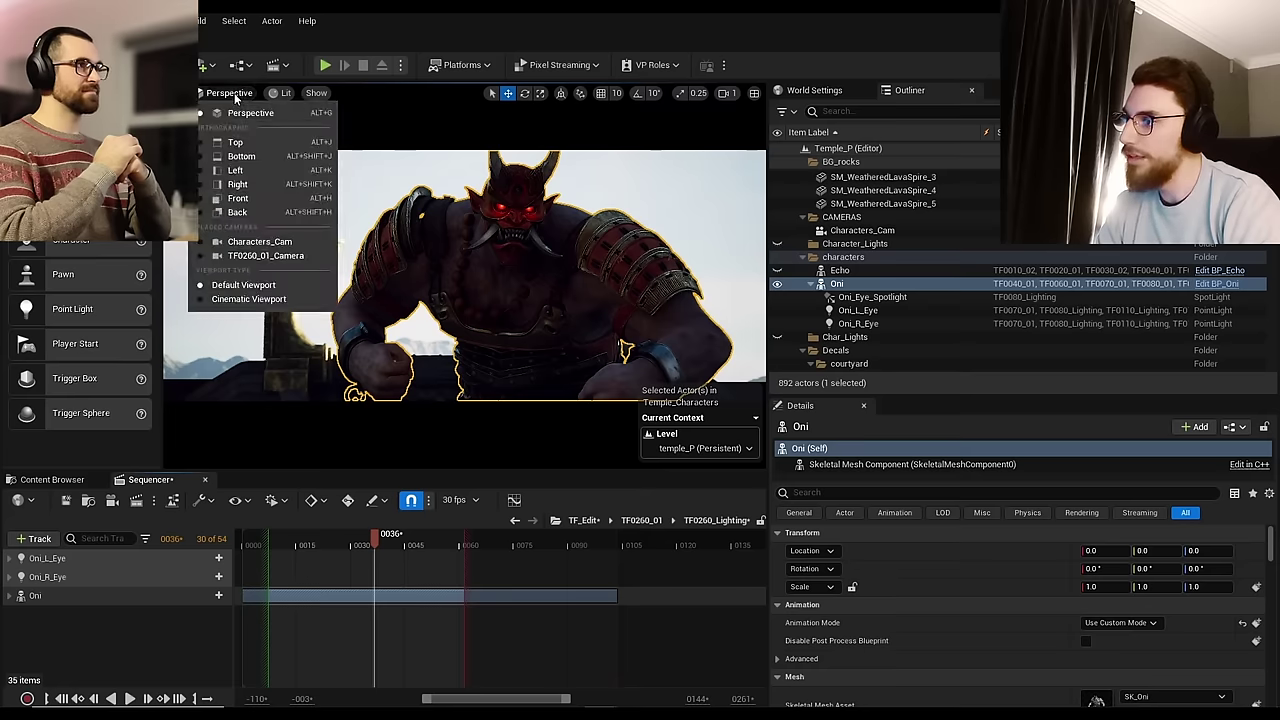
click(236, 95)
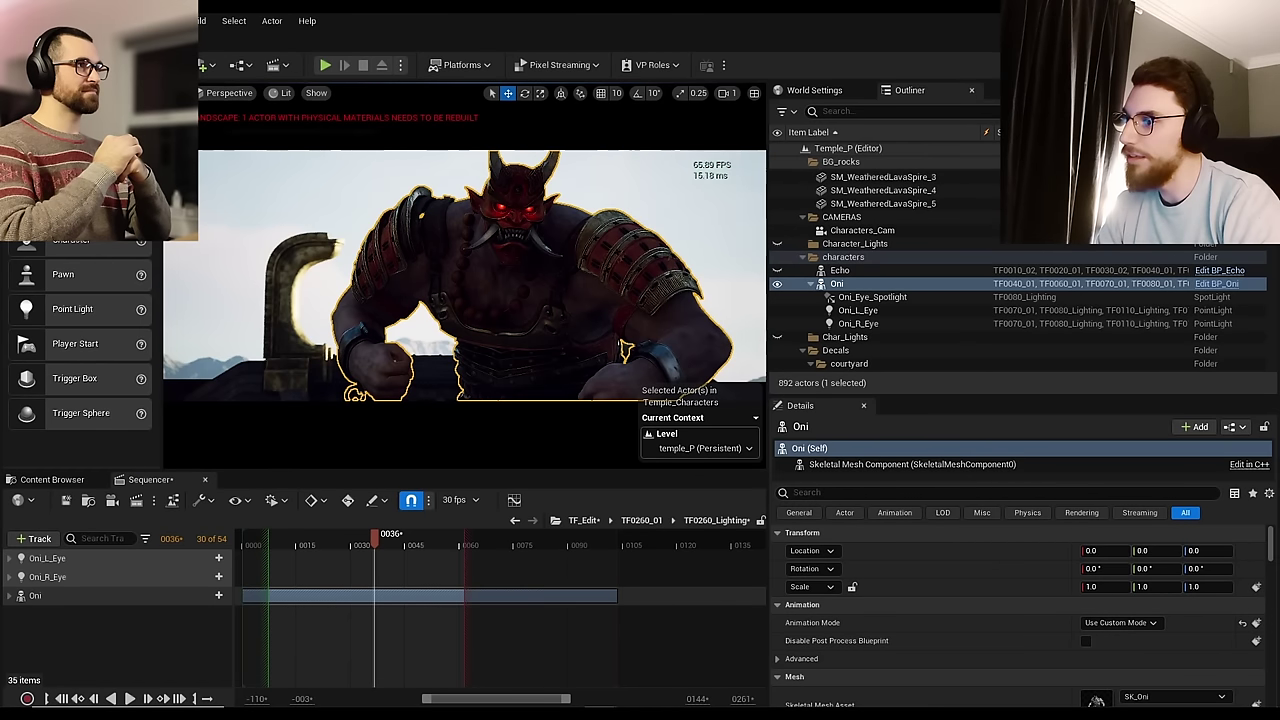
Step: Release the viewport from the camera cuts of shot TF0260_01 and reopen its TF0260_Lighting subsequence
click(641, 520)
click(222, 563)
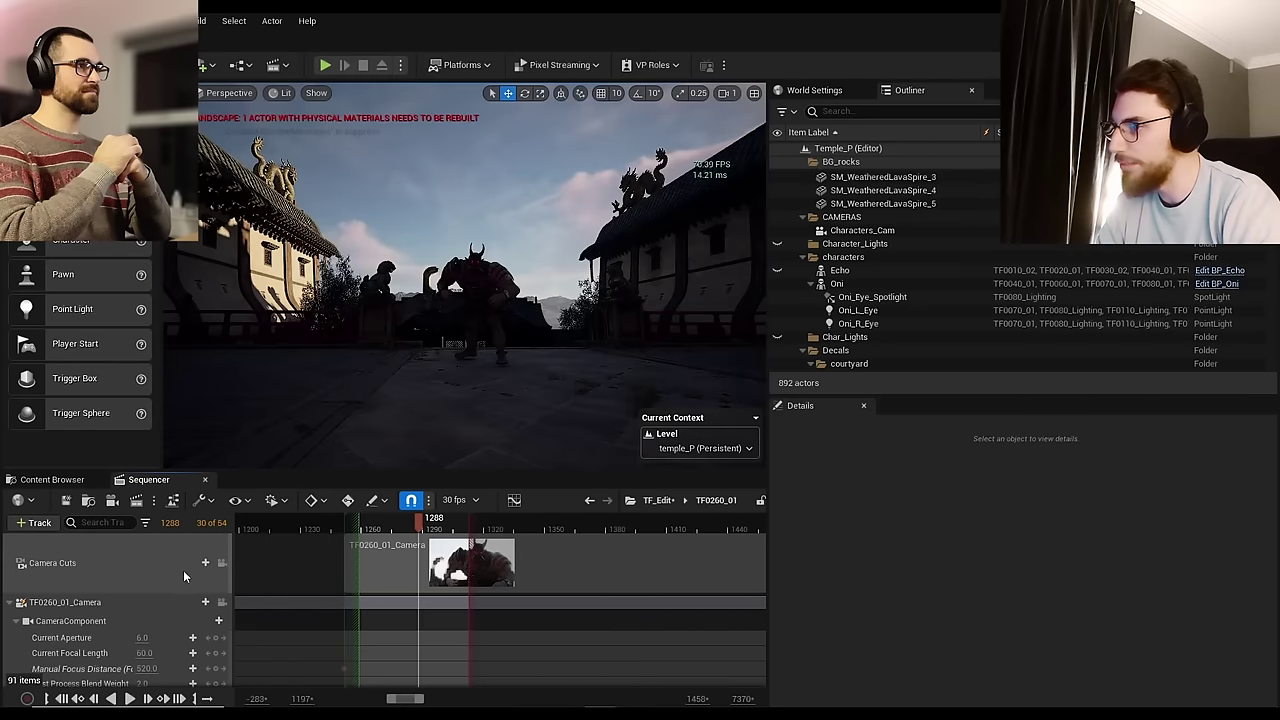
scroll(440, 648, down, 1)
scroll(440, 648, down, 5)
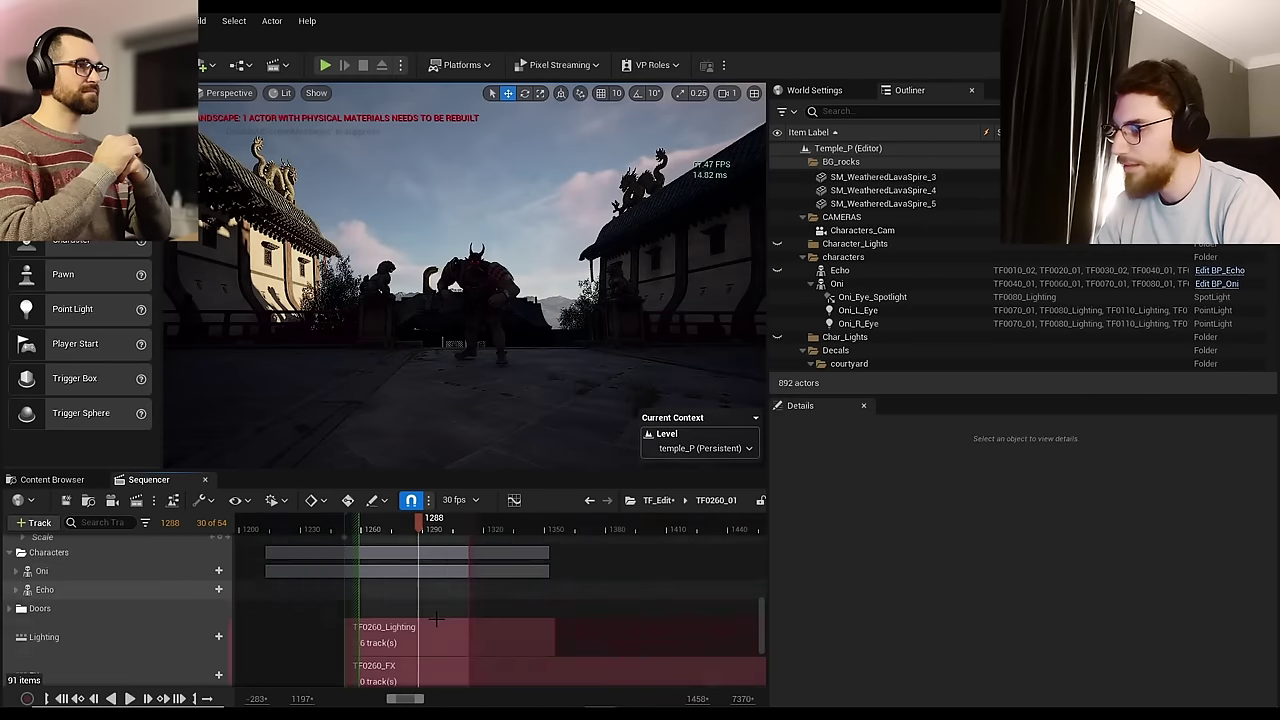
double_click(377, 615)
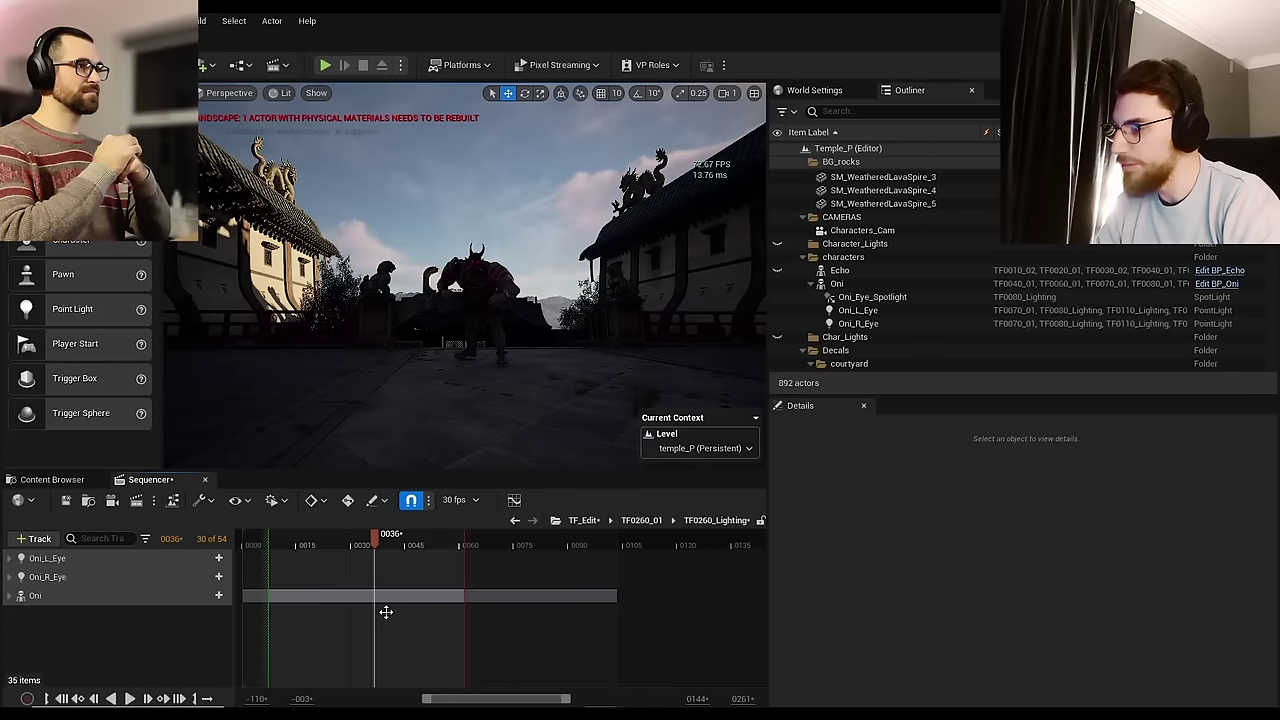
Step: Pilot TF0260_01_Camera in the viewport and compare the Oni with the exact camera view on and off, leaving it off
key(w)
right_drag(464, 275, 600, 270)
scroll(464, 275, down, 3)
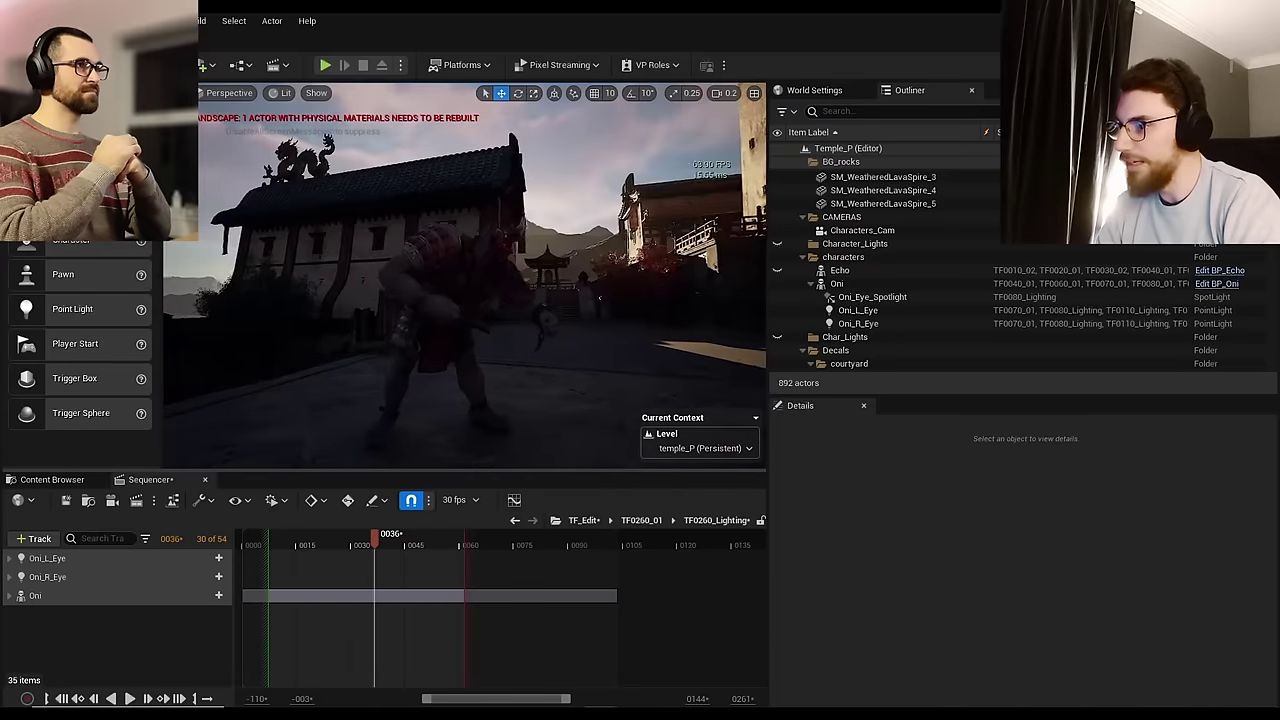
click(228, 93)
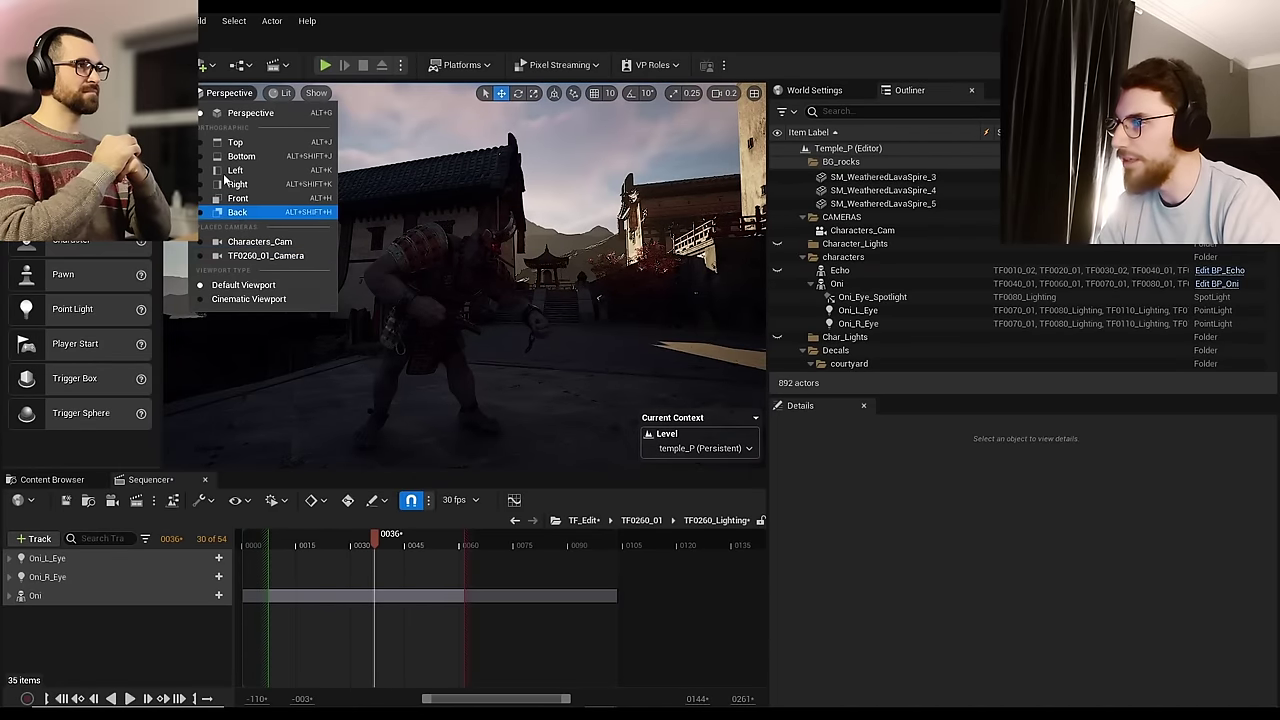
click(258, 255)
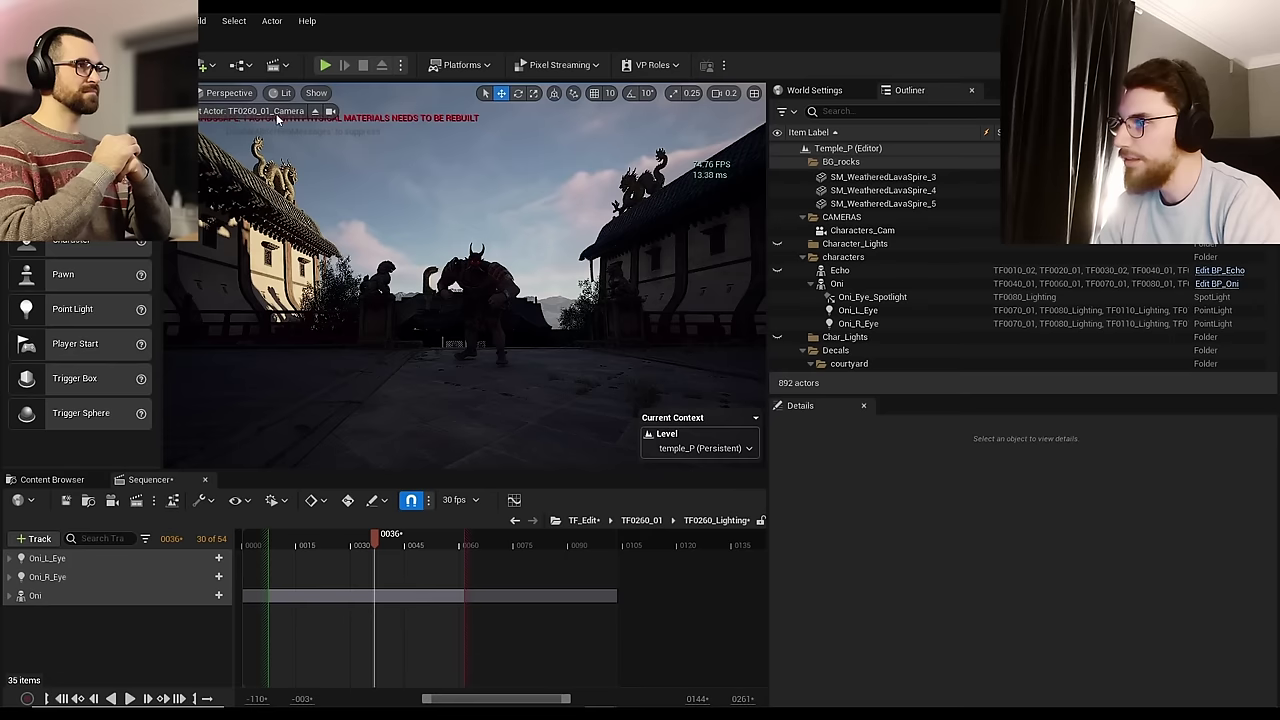
click(333, 113)
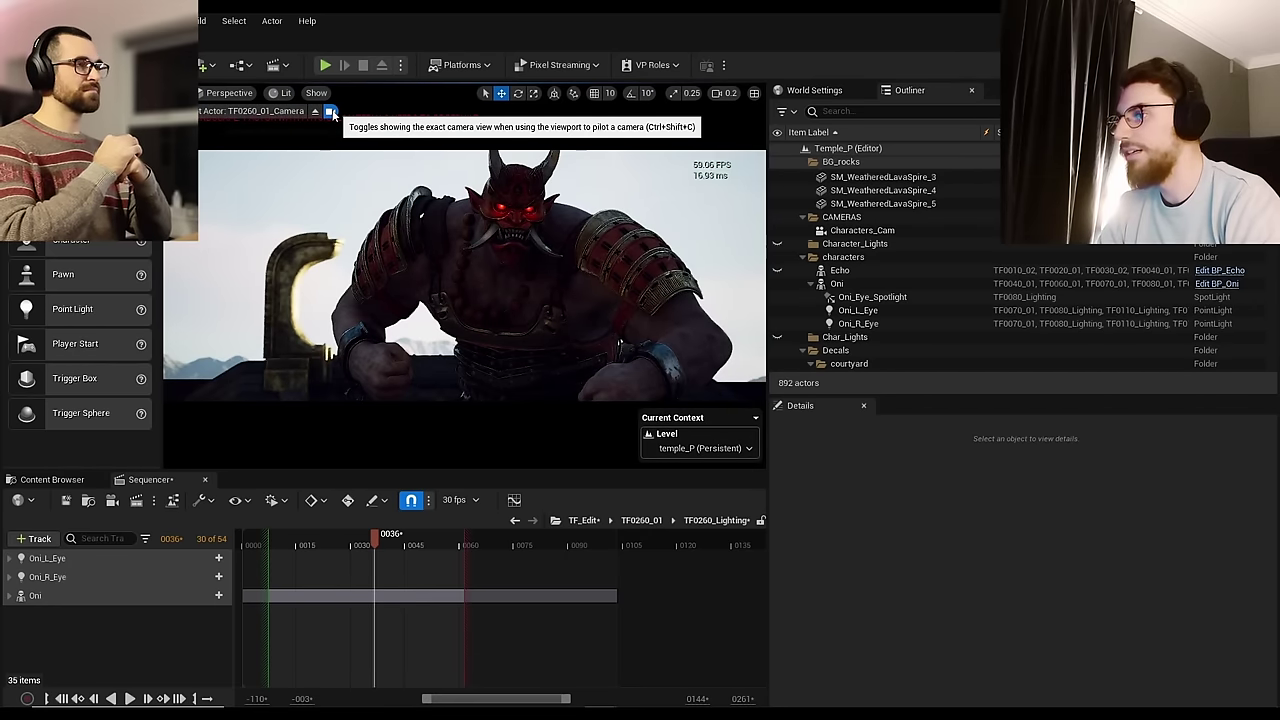
click(333, 113)
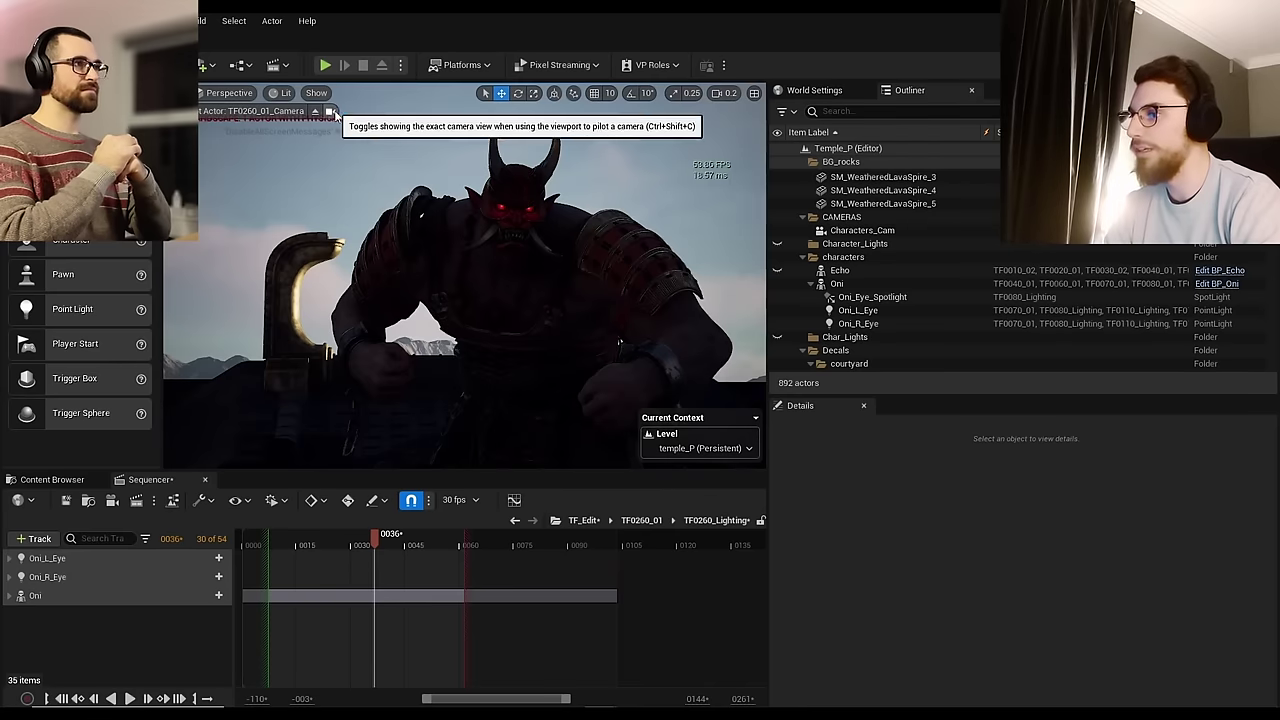
click(332, 111)
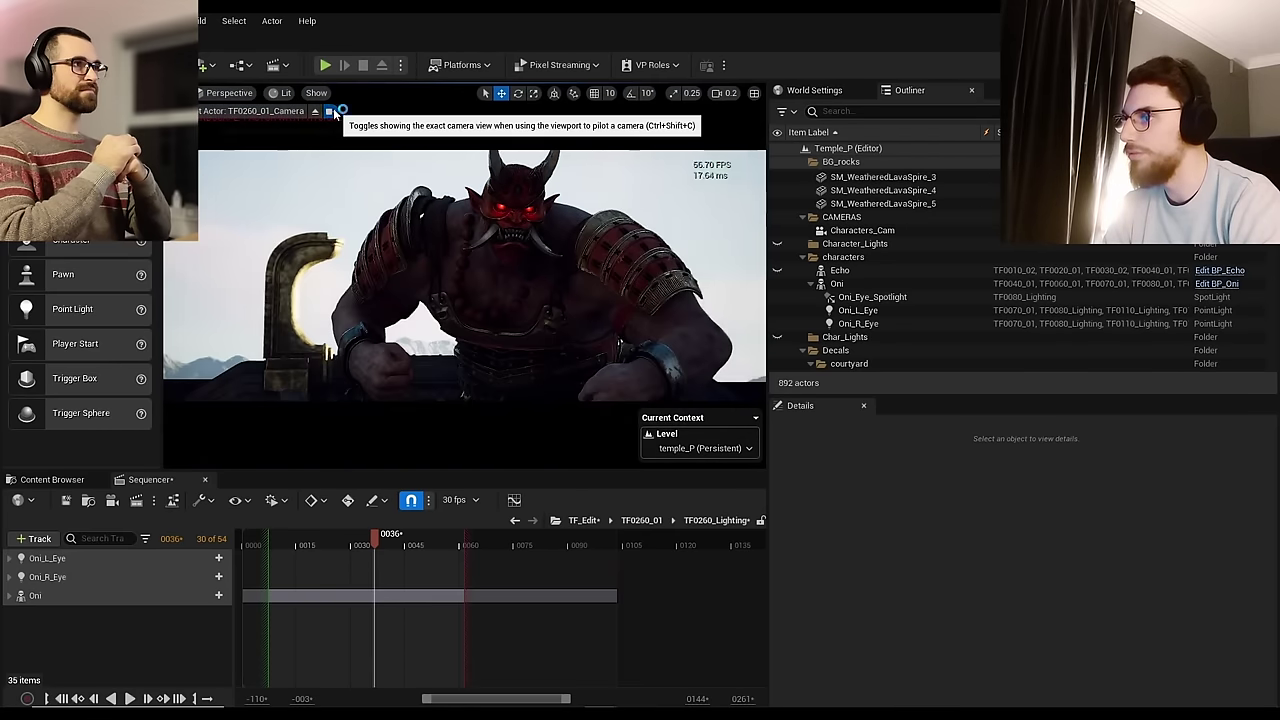
click(332, 111)
Step: Widen the viewport and look at the Oni from several angles without its shot lights
scroll(400, 200, up, 2)
right_drag(320, 131, 410, 230)
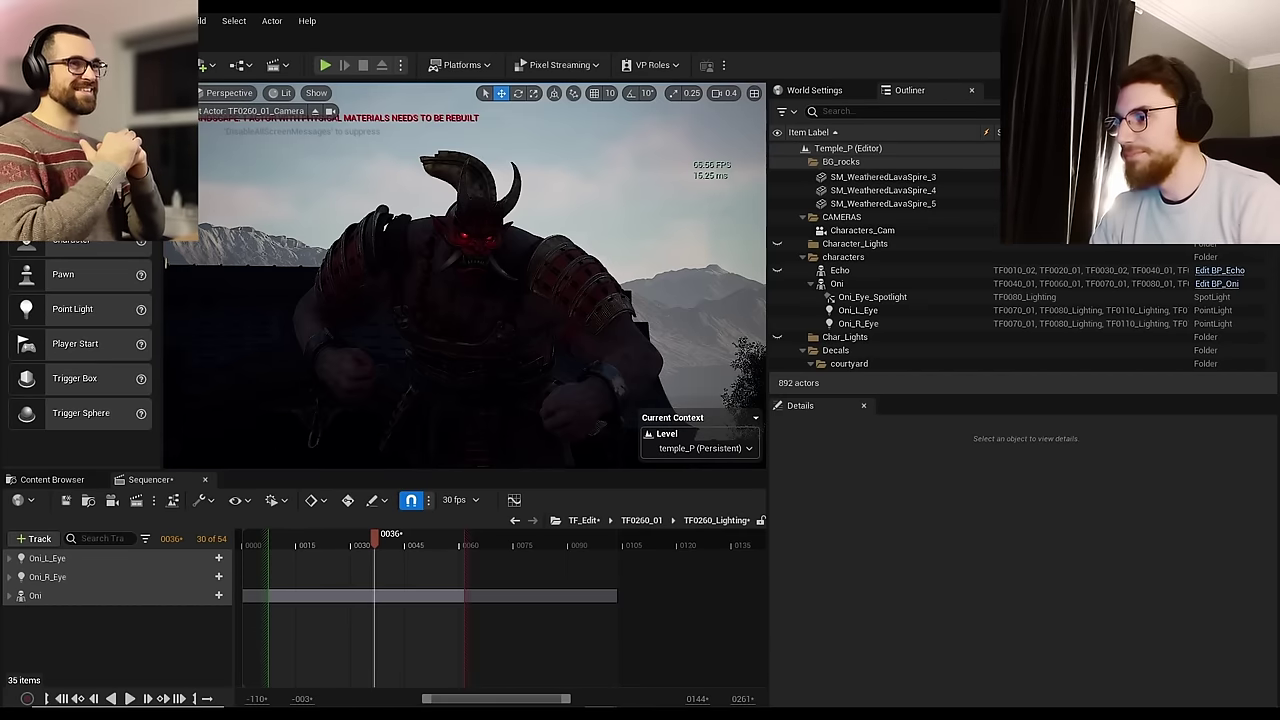
right_drag(465, 275, 540, 280)
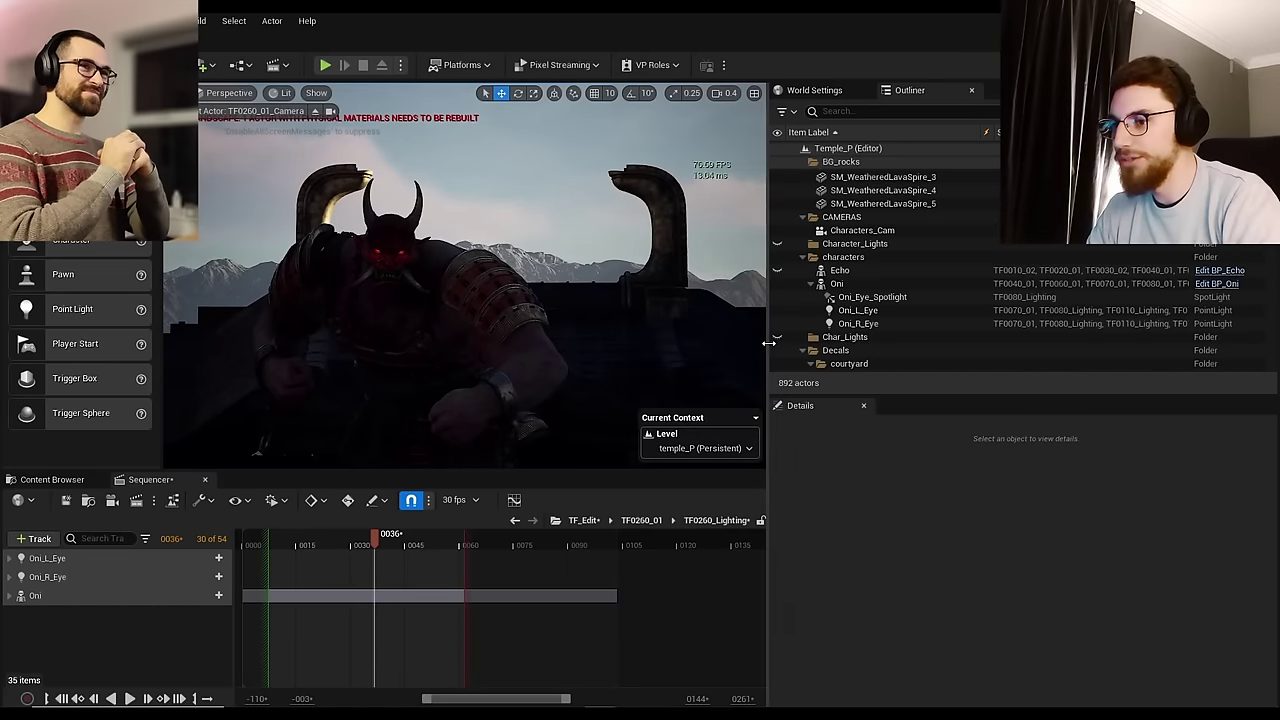
drag(769, 344, 920, 346)
right_drag(557, 275, 557, 315)
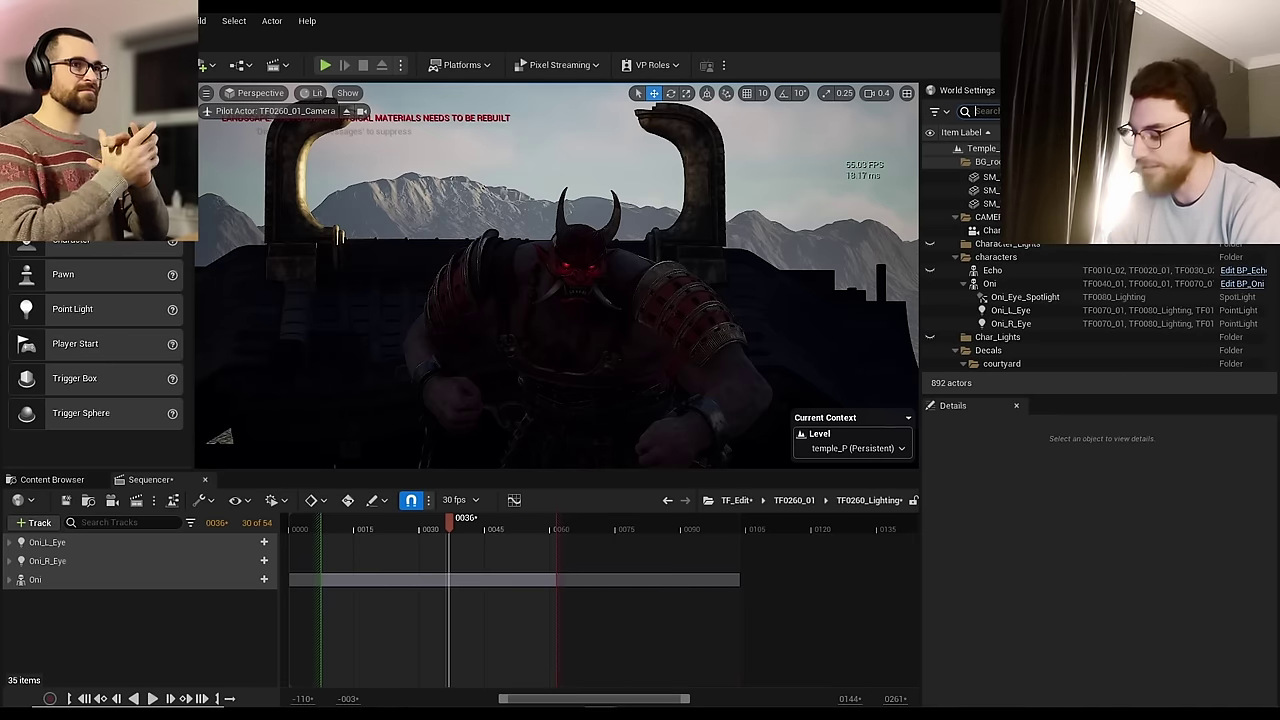
Step: Search the level's actors for "dire" and select the DirectionalLight to check its intensity
text(dire)
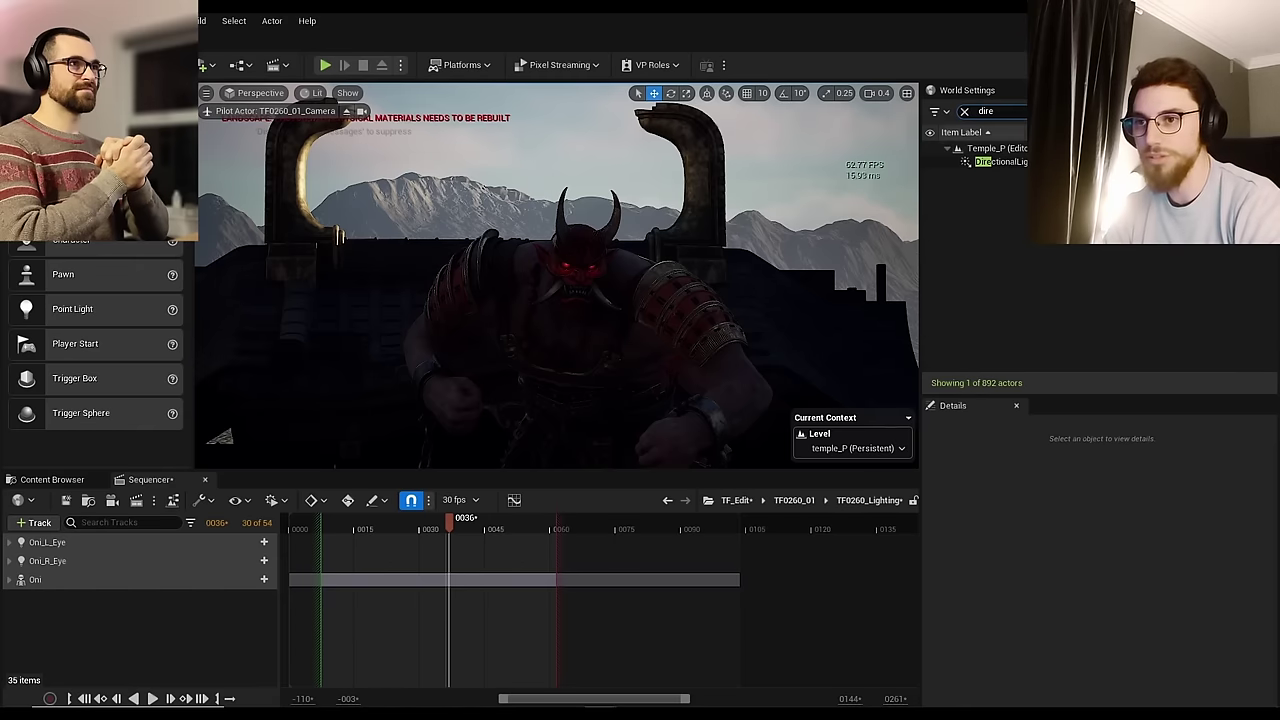
key(Return)
scroll(1060, 588, down, 3)
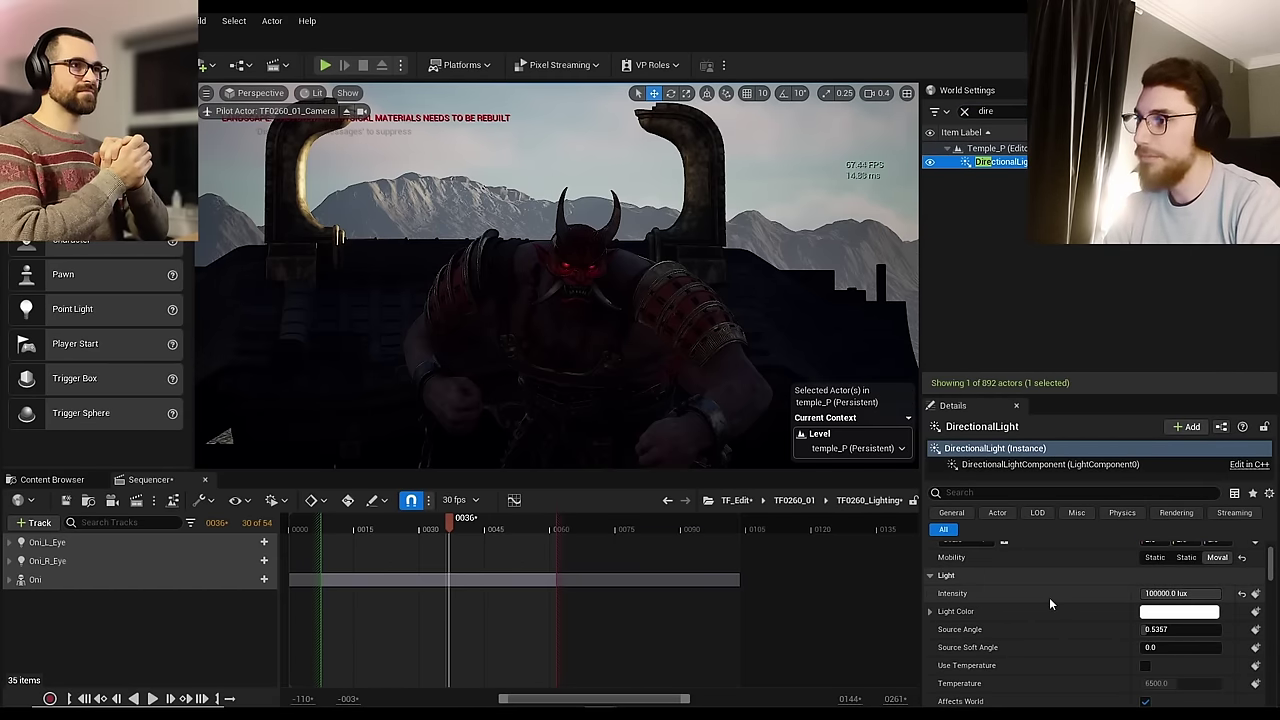
Step: Inspect how the directional light affects the sky, temple roofs and Oni, postponing the pending autosave
right_drag(573, 144, 760, 100)
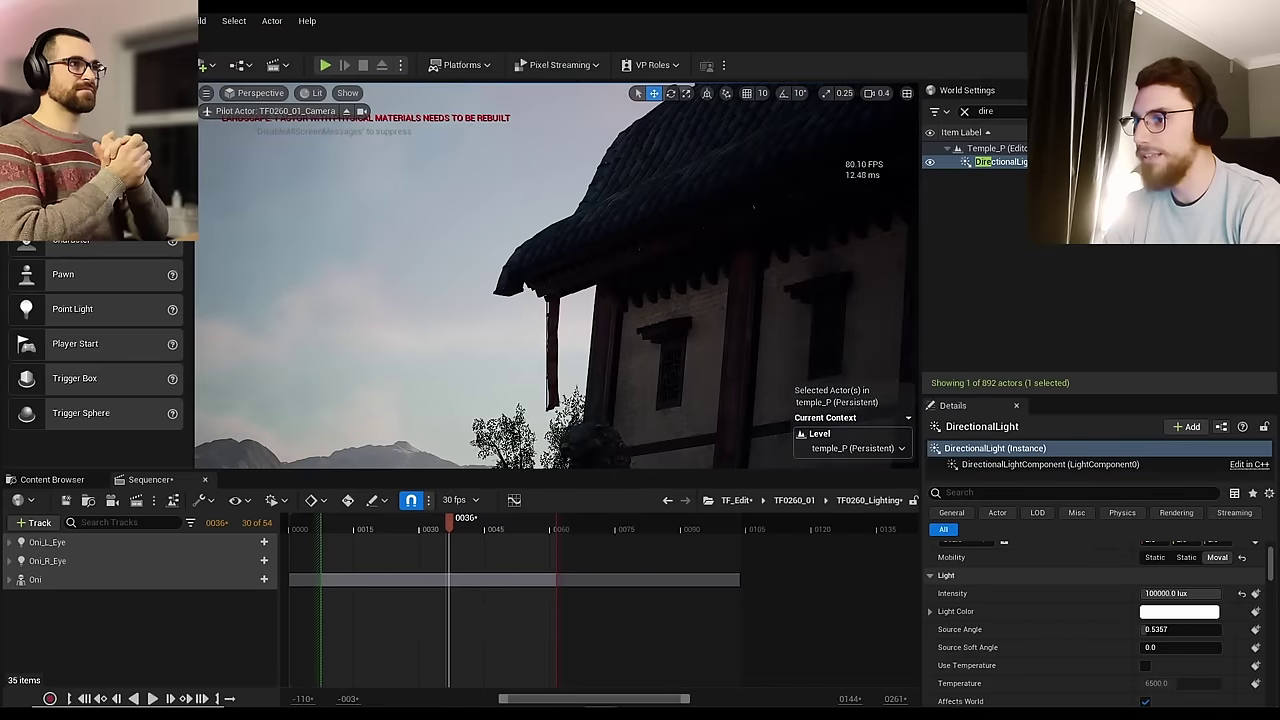
right_drag(584, 160, 390, 205)
right_drag(690, 235, 588, 169)
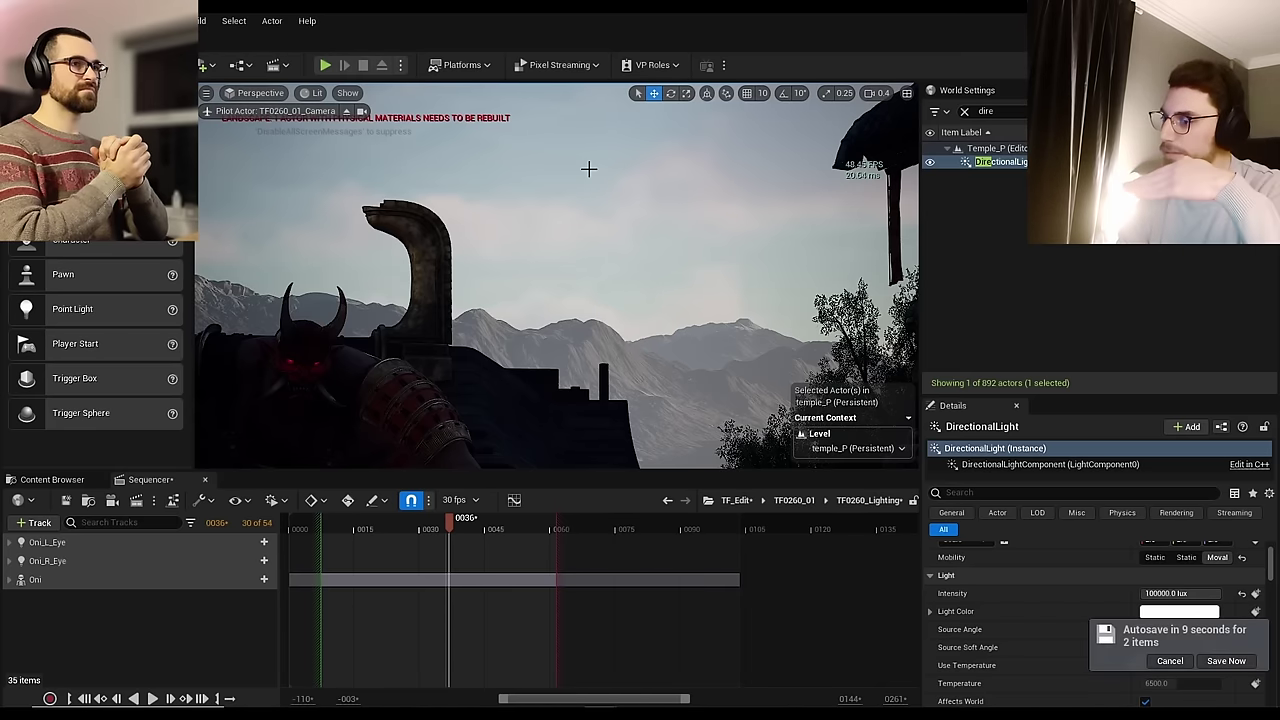
click(1186, 665)
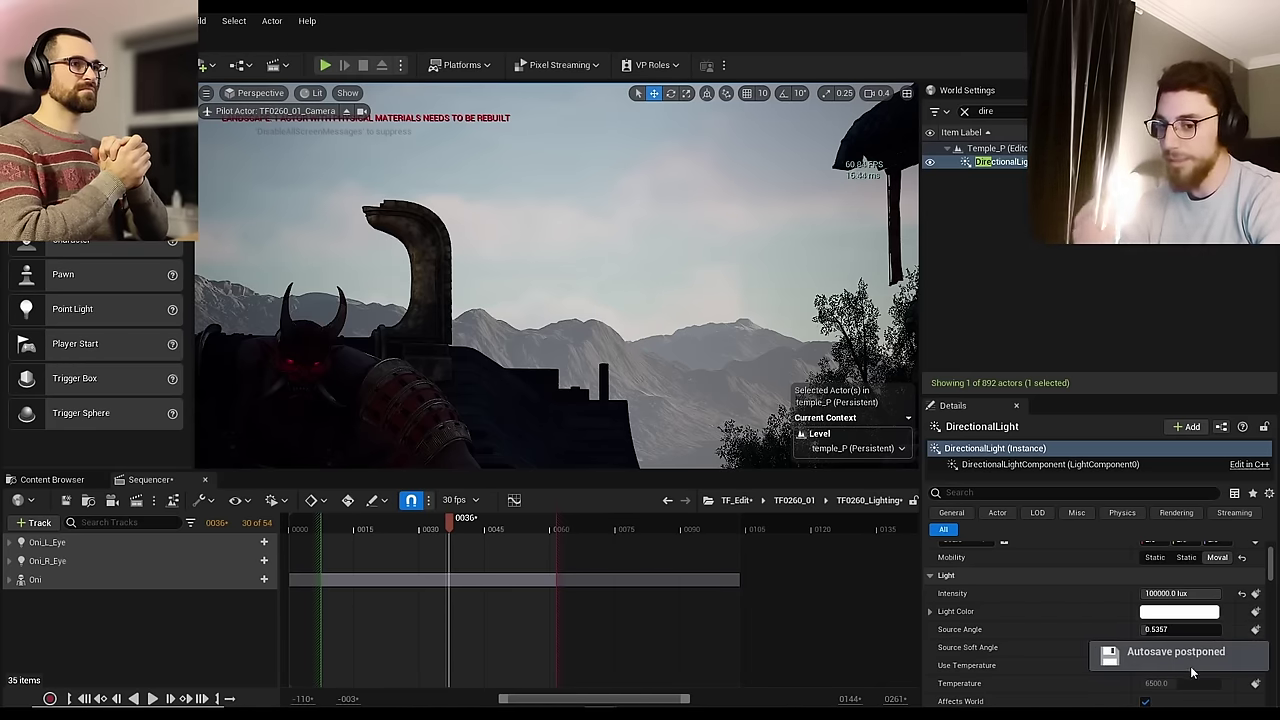
right_drag(761, 400, 719, 436)
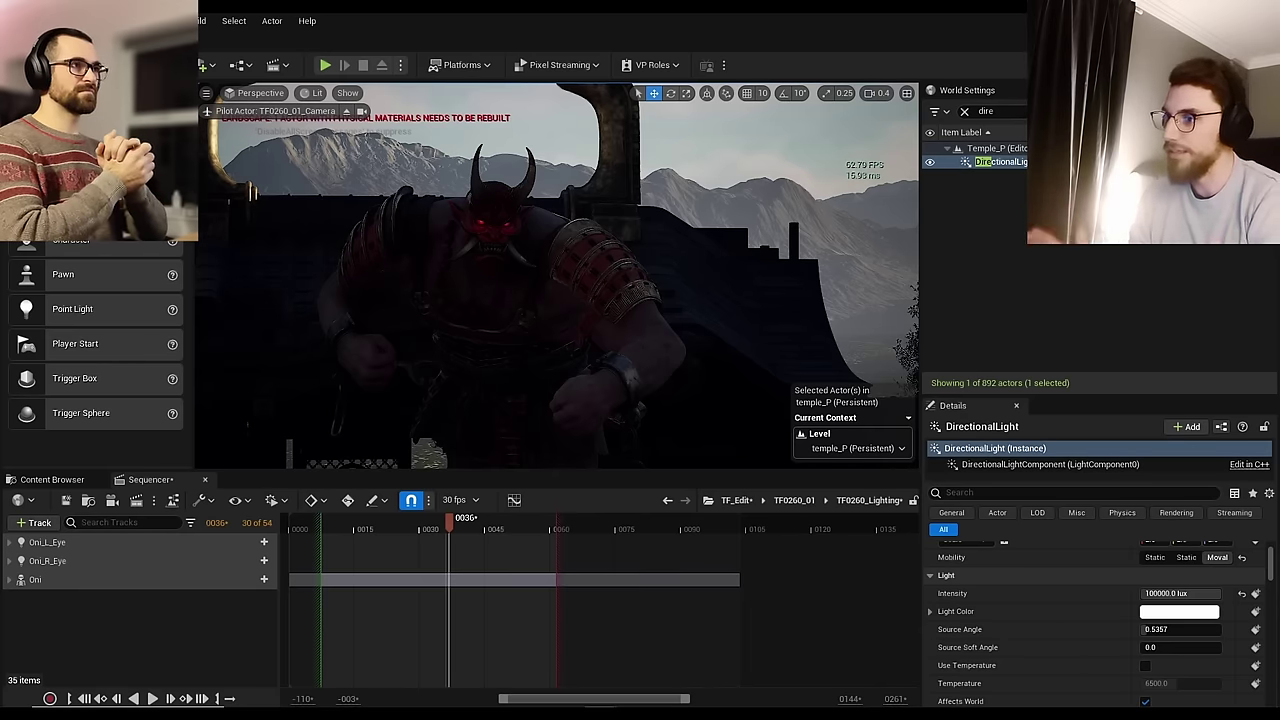
right_drag(557, 275, 600, 400)
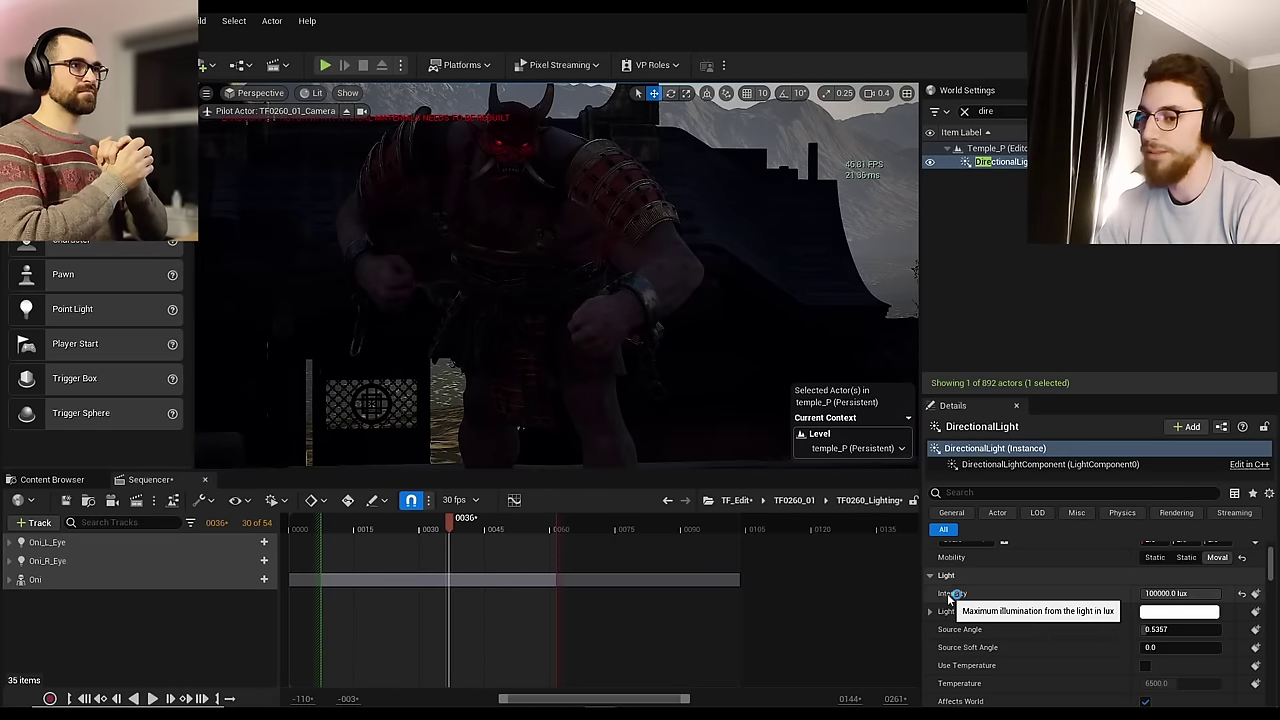
Step: Search the level's actors for "post", select the PostProcessVolume and examine its Exposure settings, including Min and Max EV100, against the scene
click(986, 111)
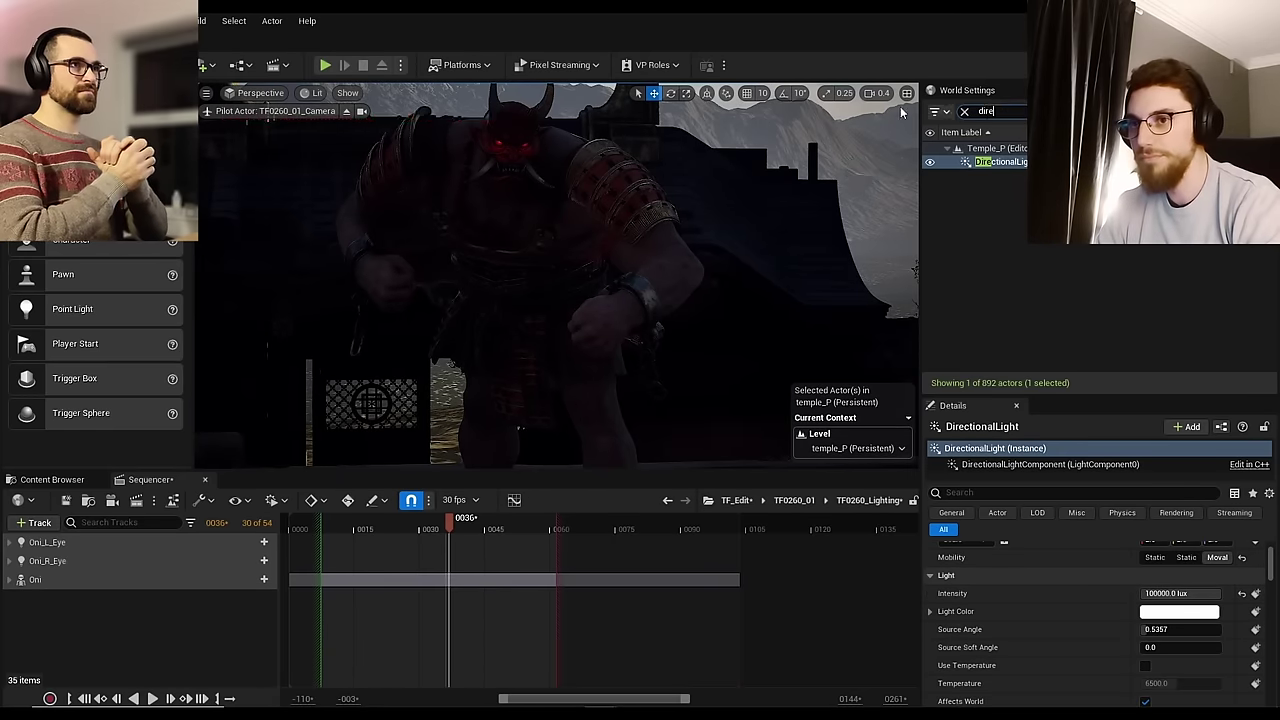
text(post)
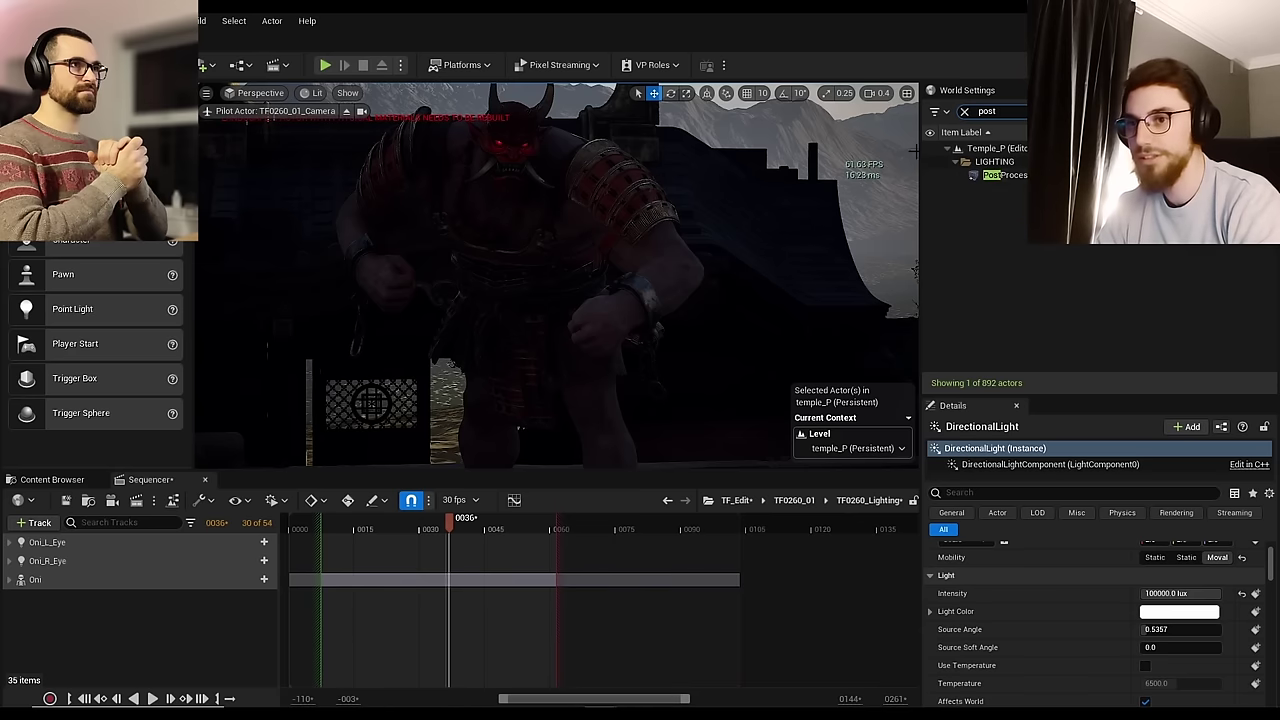
click(1003, 175)
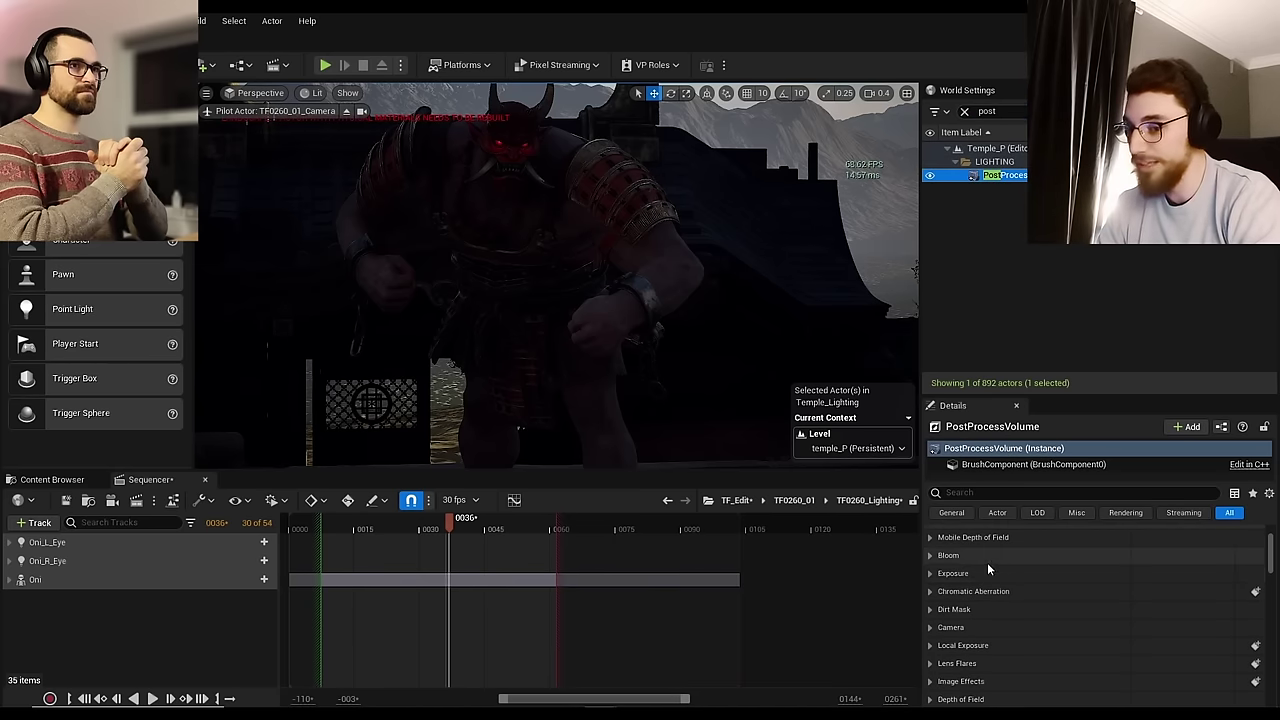
scroll(955, 576, down, 1)
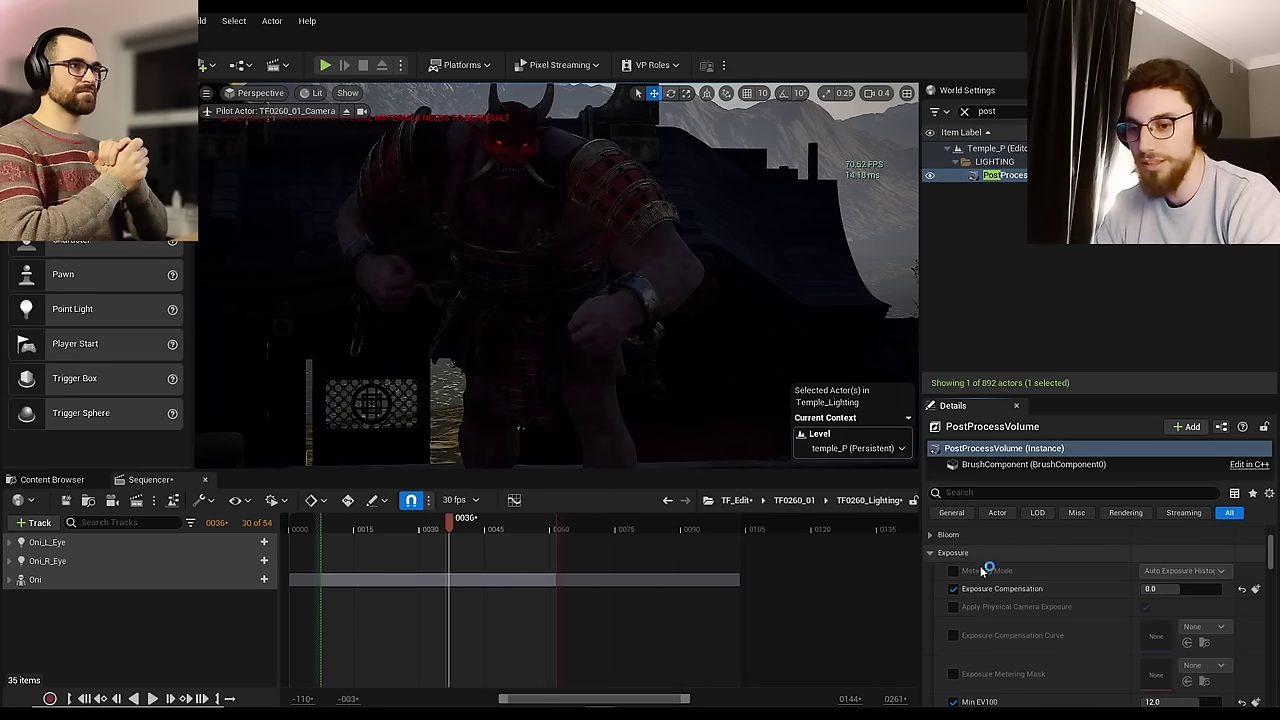
click(955, 553)
scroll(1160, 550, down, 2)
scroll(1046, 600, down, 2)
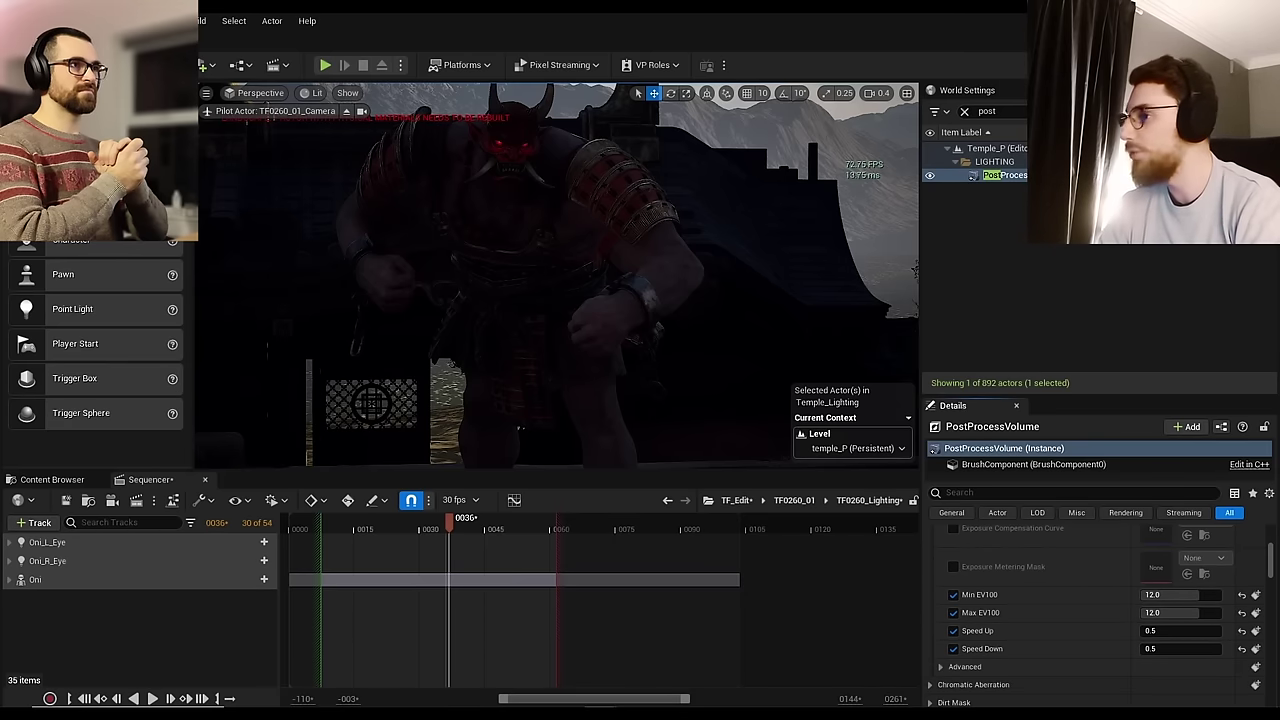
right_drag(556, 275, 430, 200)
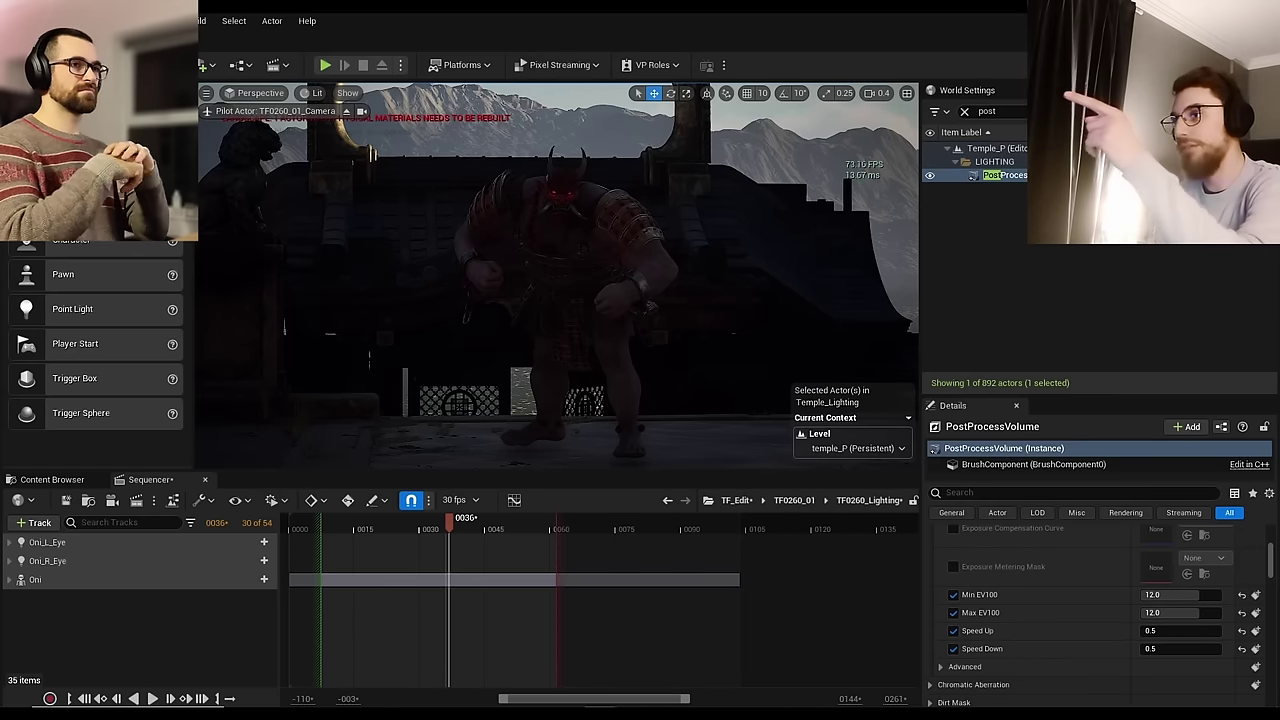
right_drag(557, 275, 452, 165)
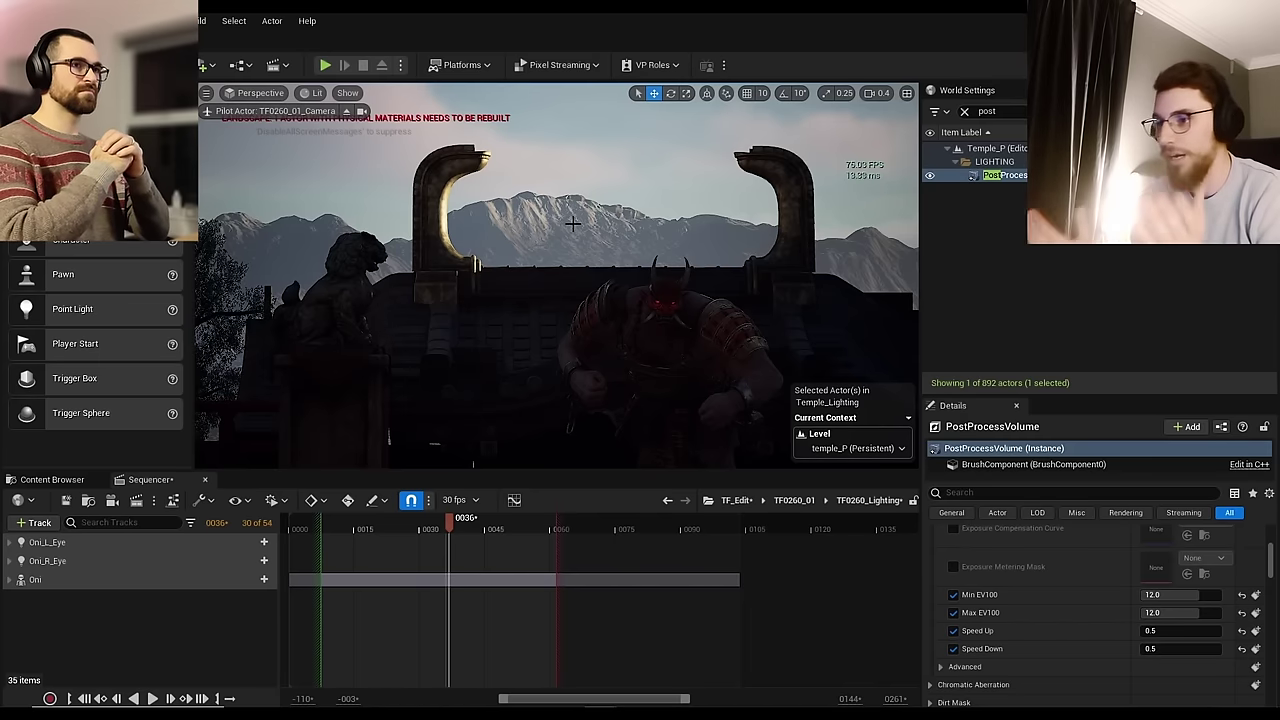
Step: Move closer to the Oni and look through the PostProcessVolume's settings from Exposure down to the Film section
right_drag(611, 207, 675, 220)
scroll(611, 207, up, 2)
key(w)
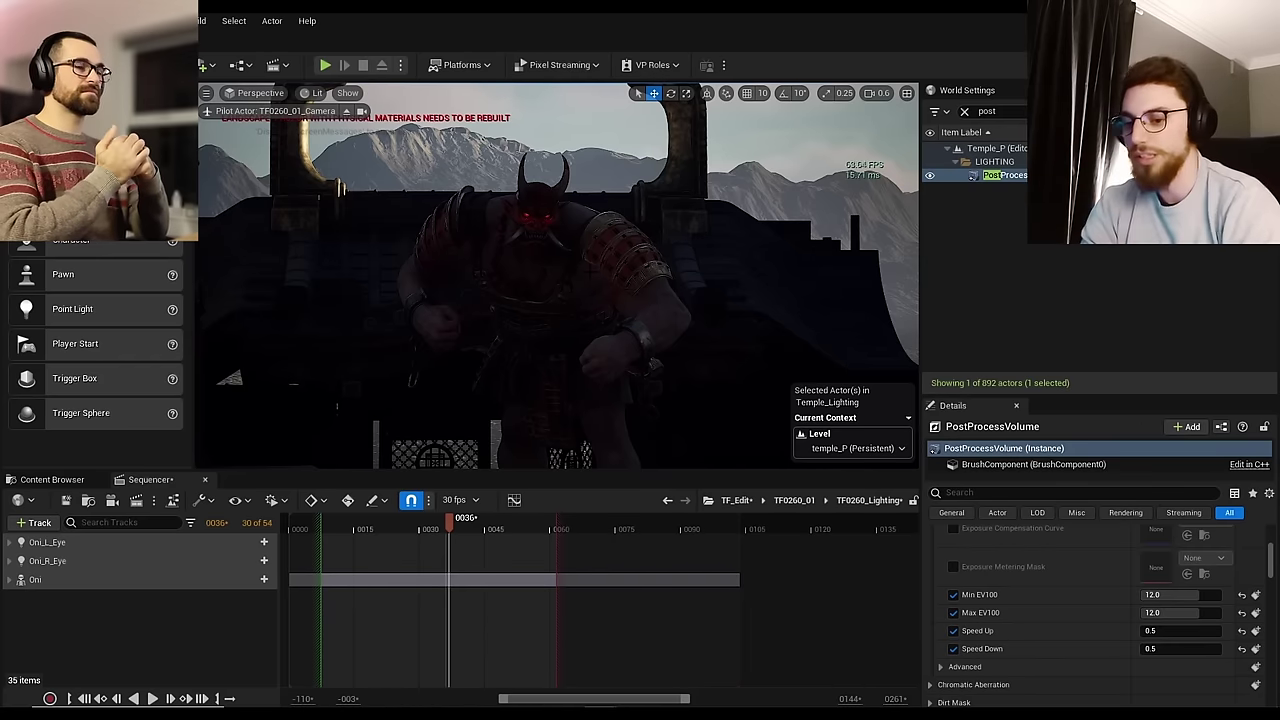
scroll(1063, 600, down, 3)
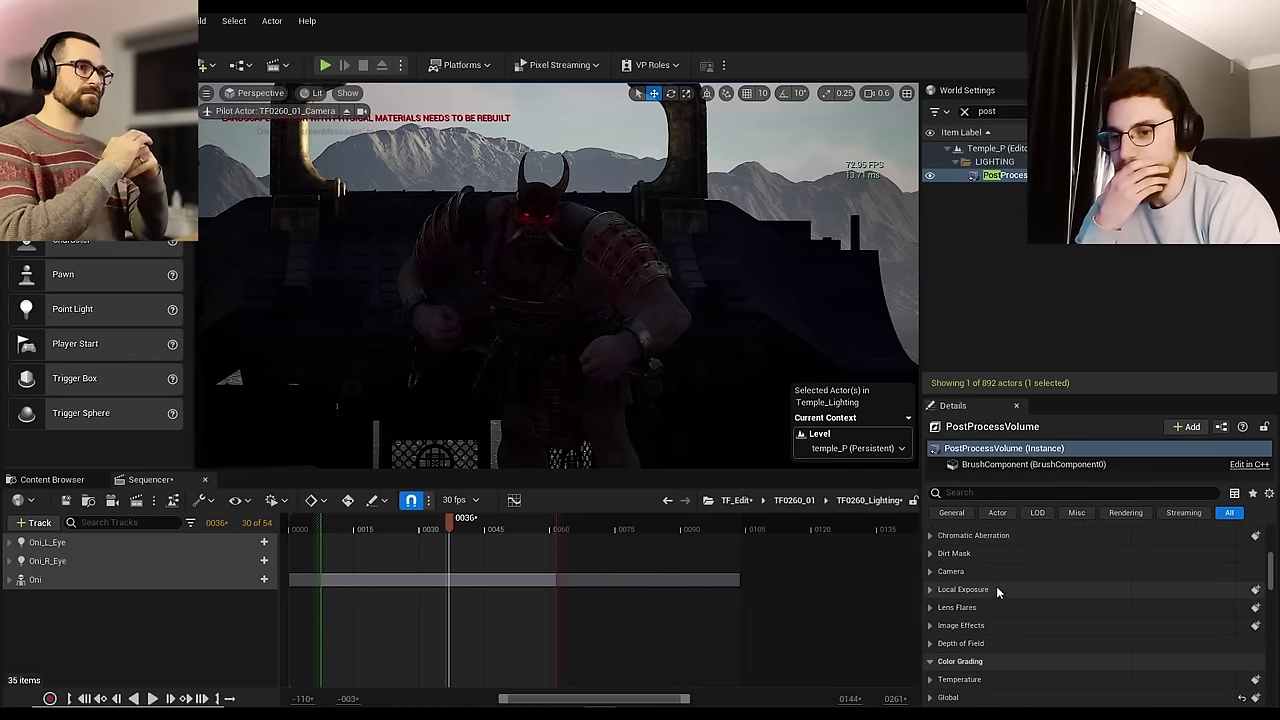
scroll(983, 585, up, 1)
scroll(983, 581, down, 2)
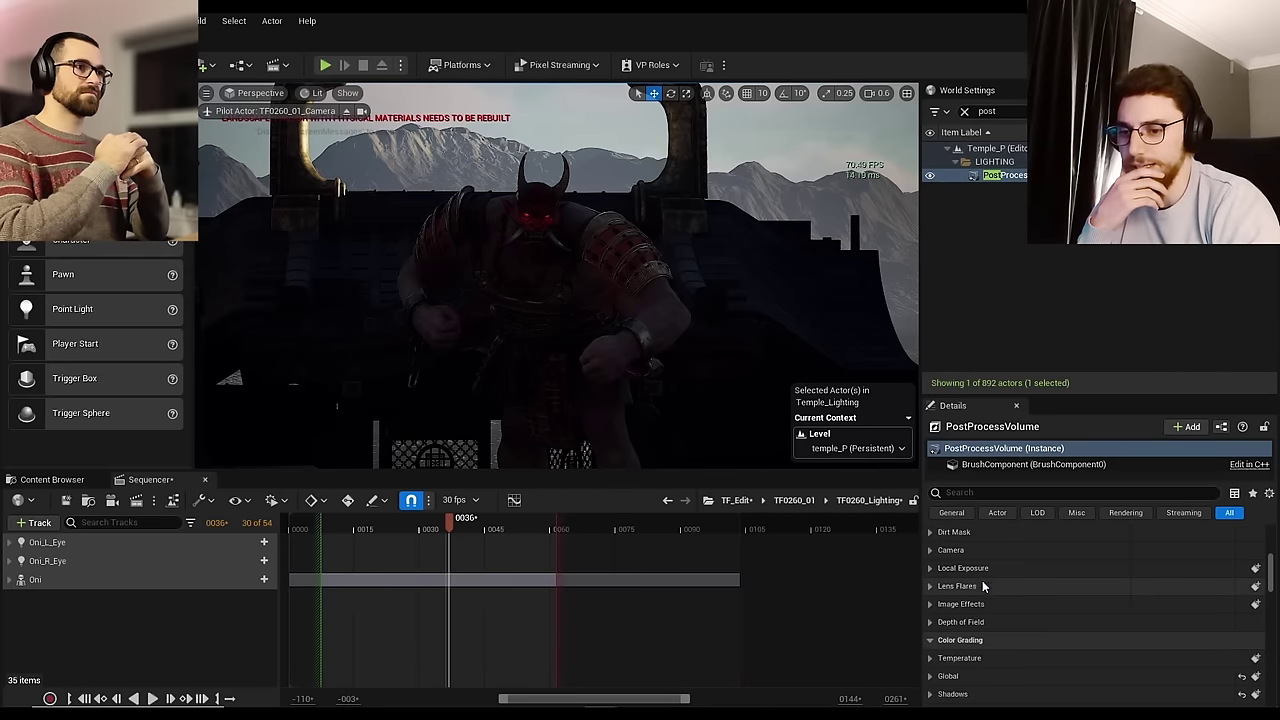
scroll(983, 587, down, 4)
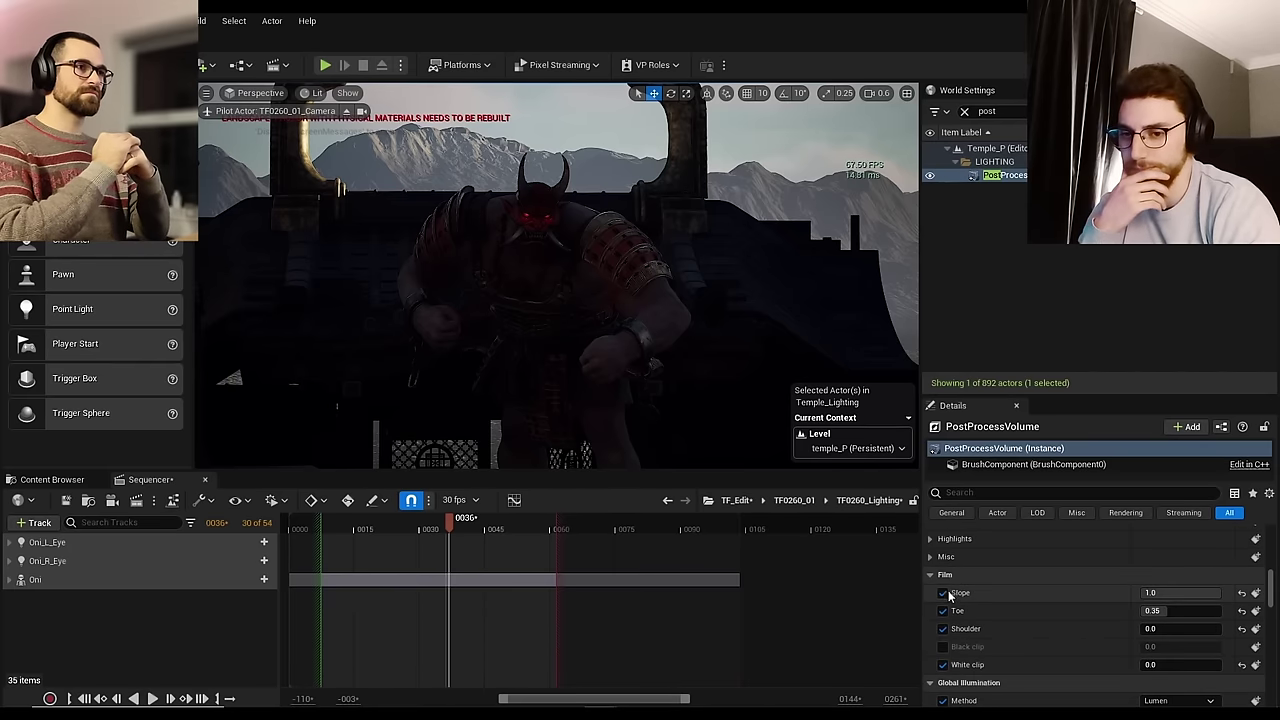
Step: Try a Film Toe value of 0.3 on the PostProcessVolume, then restore it to 0.35
click(1166, 611)
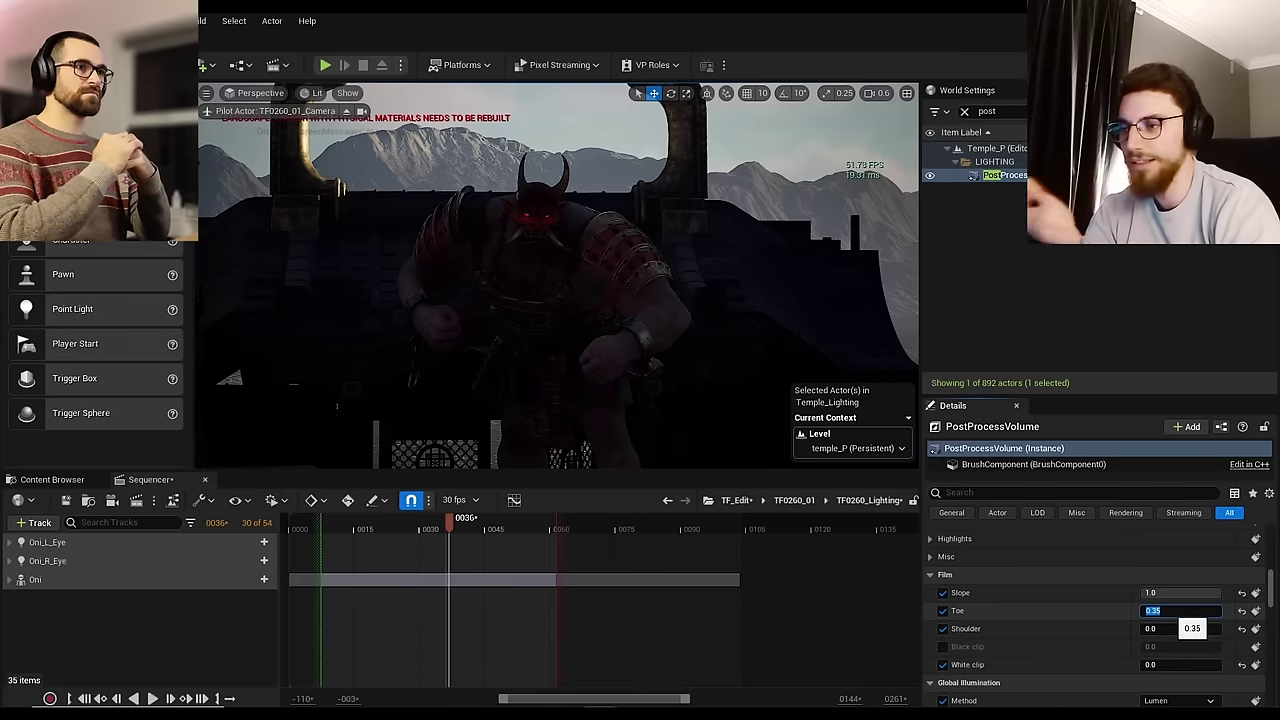
text(0.3)
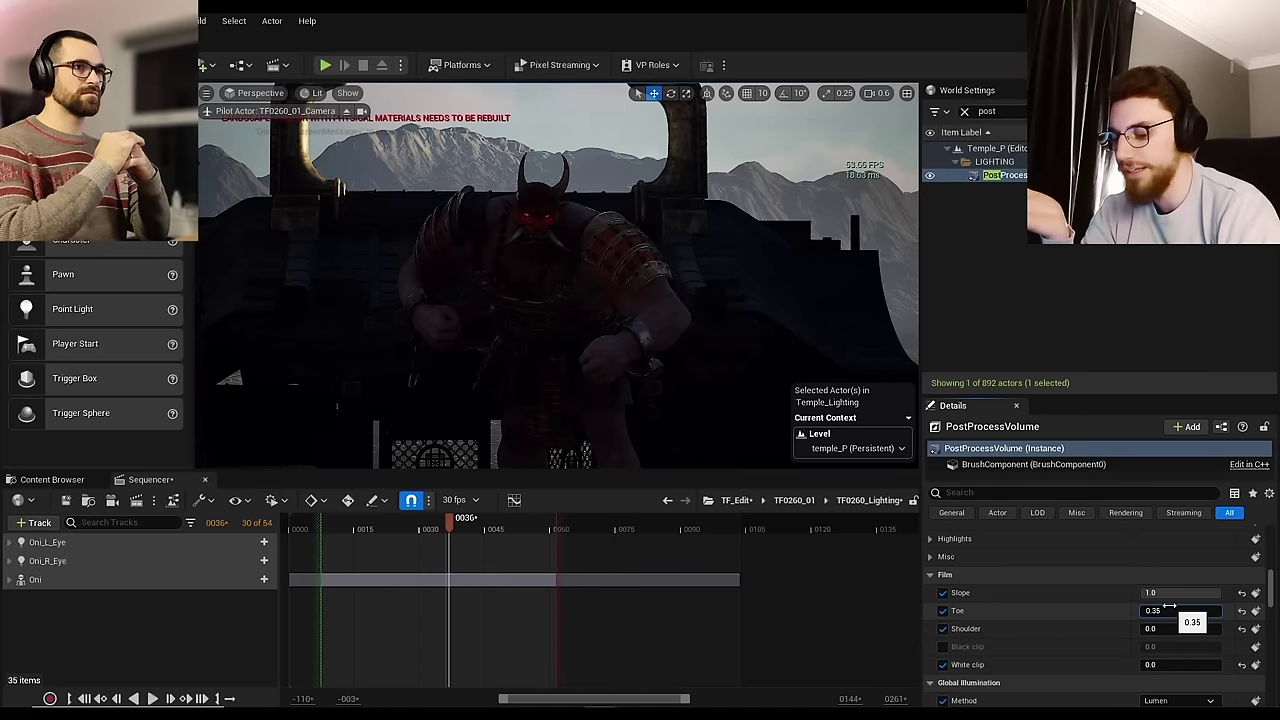
key(Return)
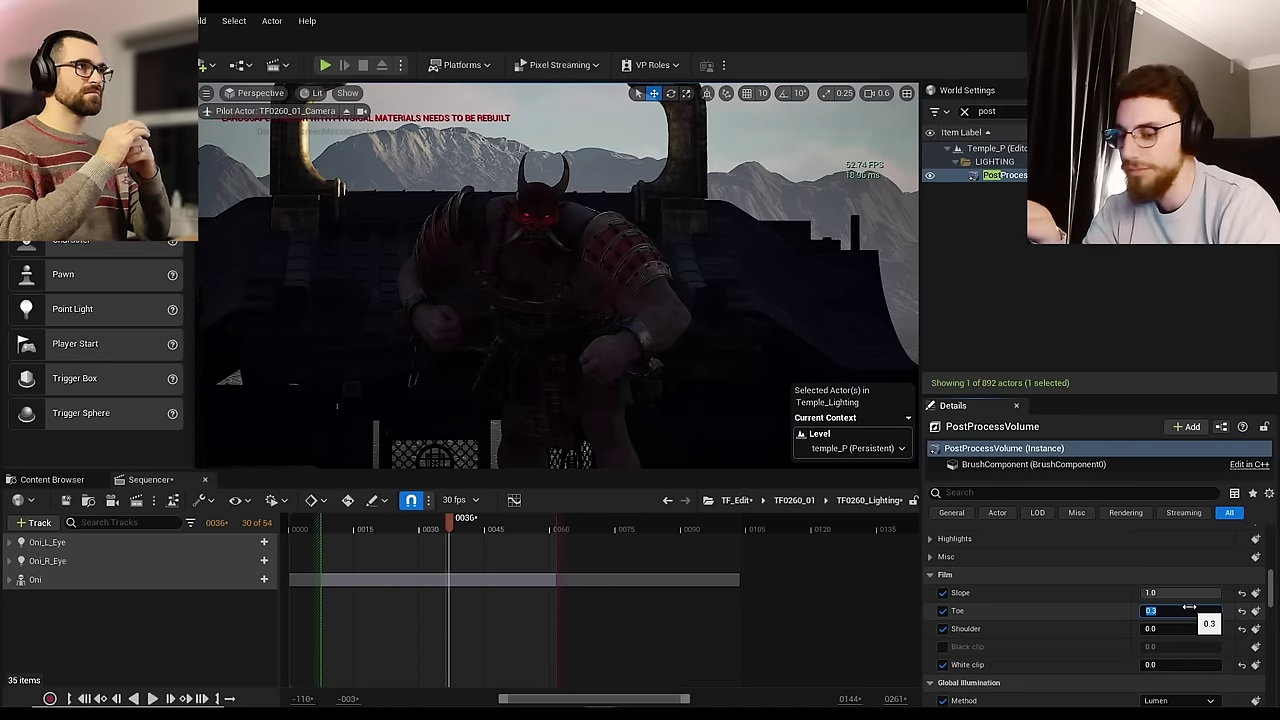
text(0.35)
key(Return)
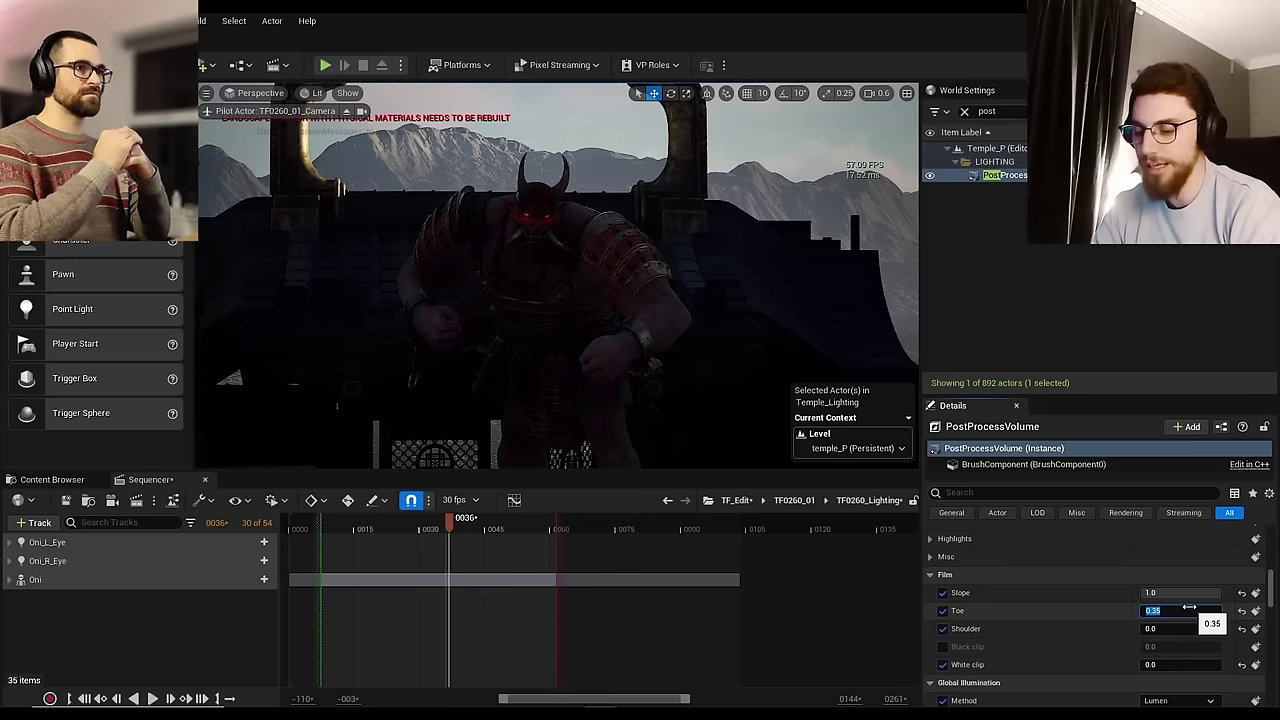
click(1059, 606)
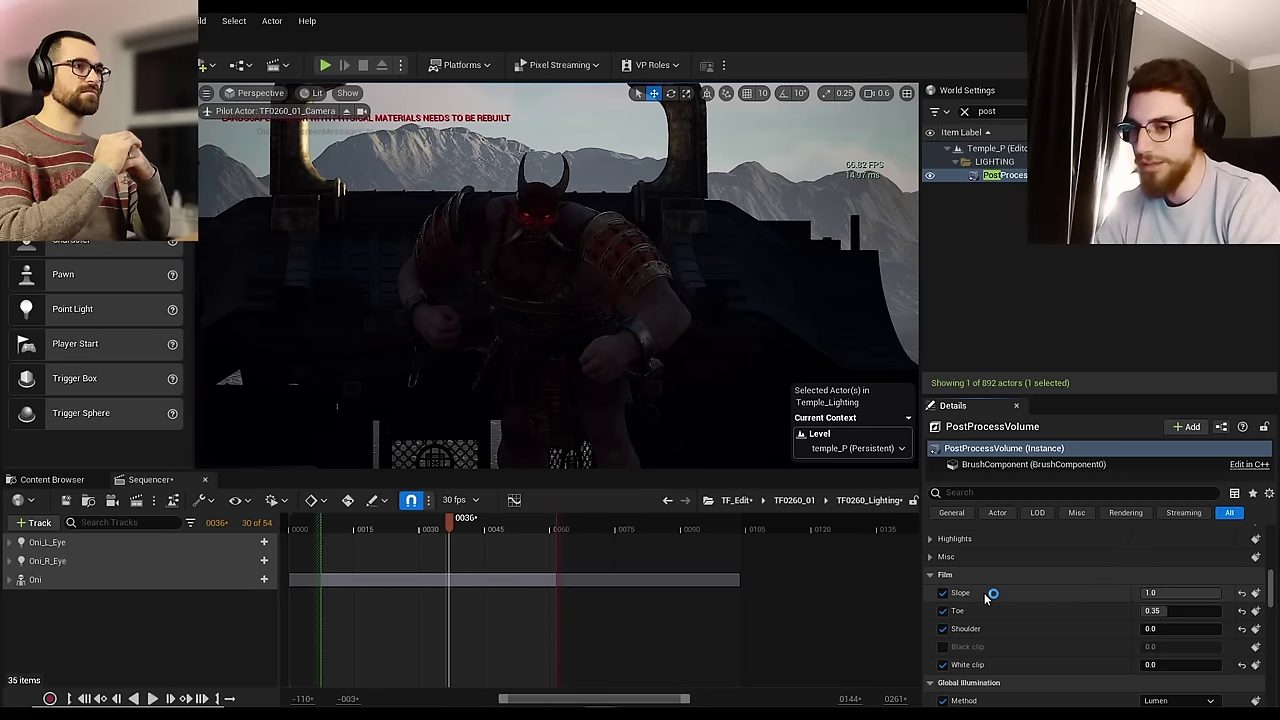
Step: Compare the image with the Film Slope override off and on, leave it enabled and re-enter a Slope of 1
click(945, 594)
click(945, 594)
click(945, 594)
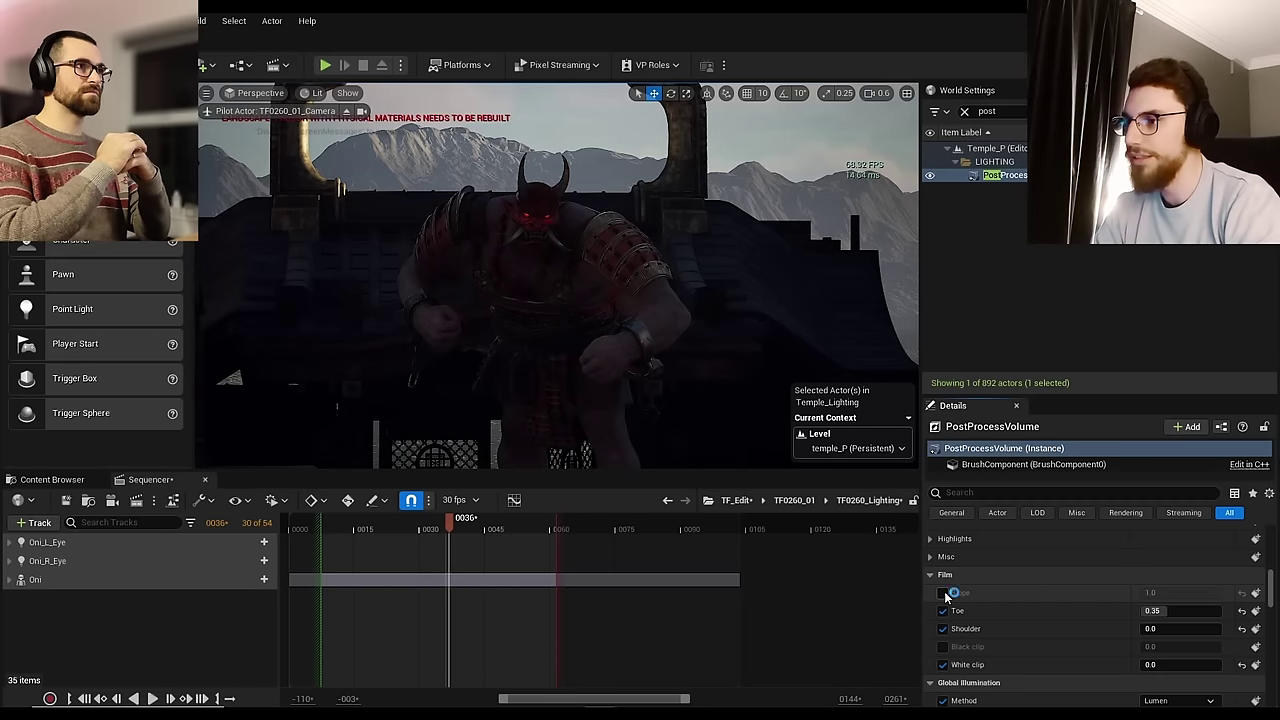
click(945, 594)
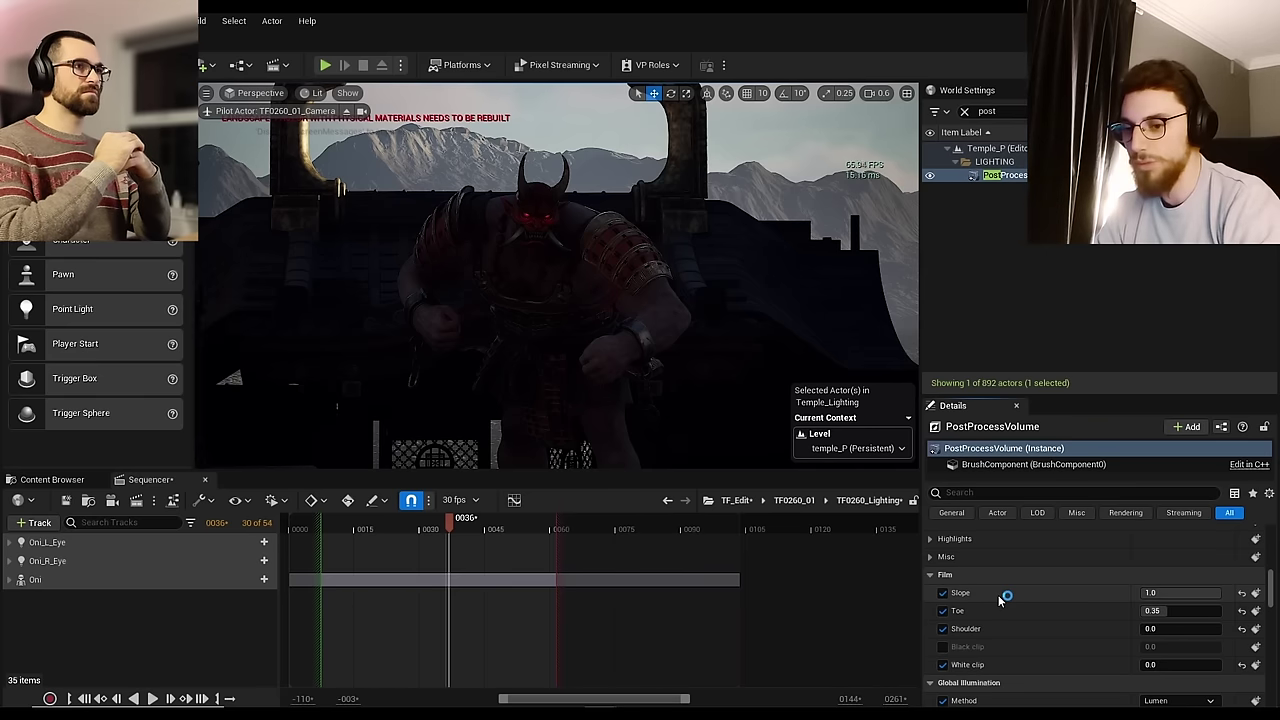
drag(1198, 593, 1181, 593)
click(1181, 593)
text(1)
key(Return)
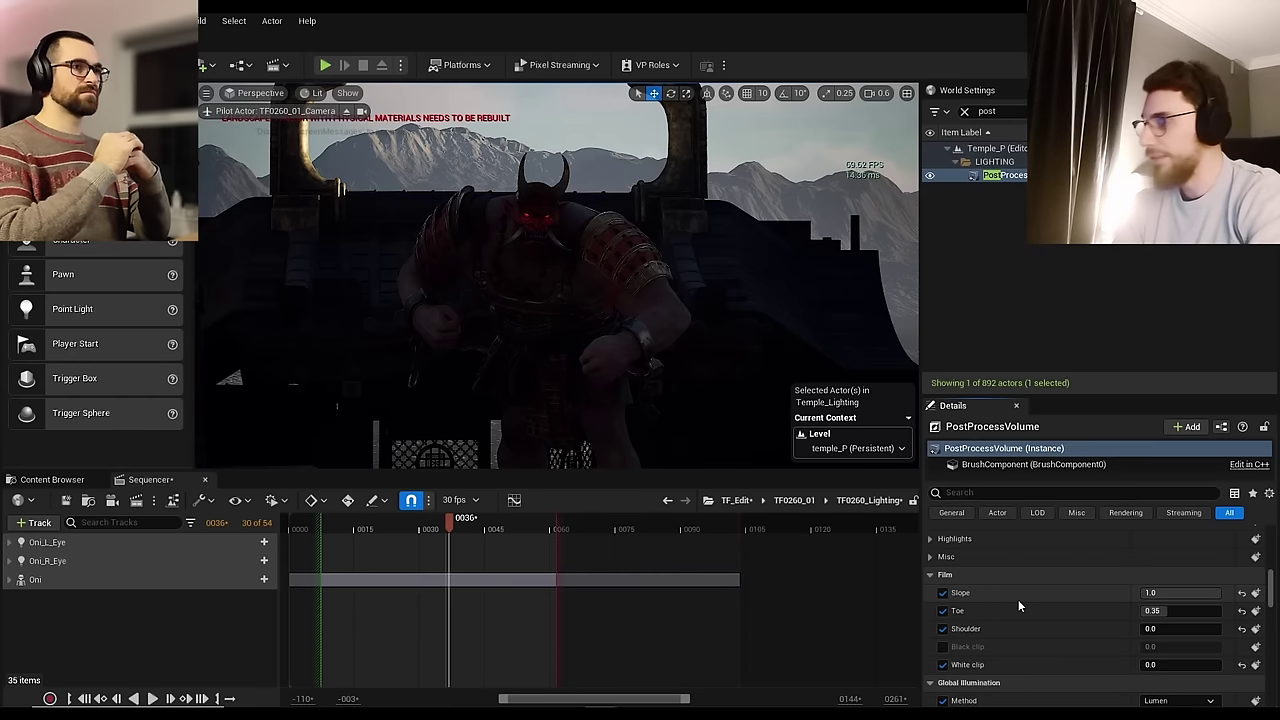
Step: Set the PostProcessVolume's Film Toe to 0.3 and turn off the Slope override
click(1190, 611)
text(0.3)
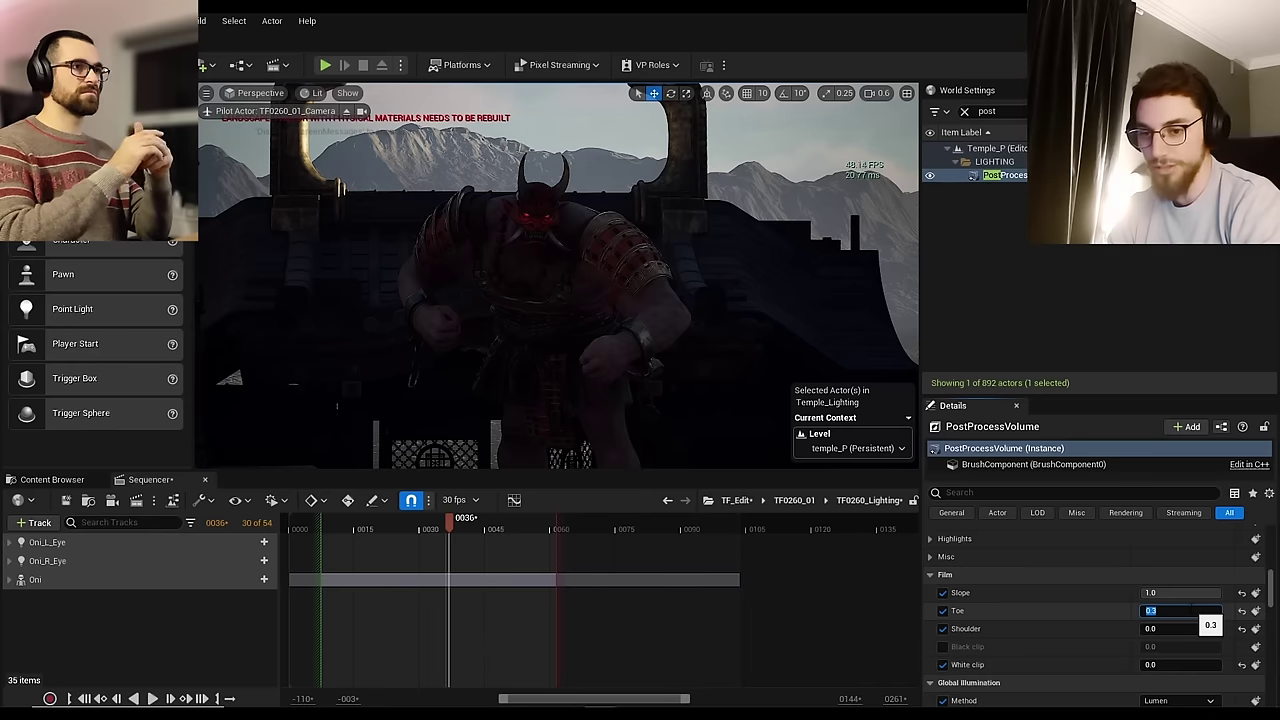
click(942, 593)
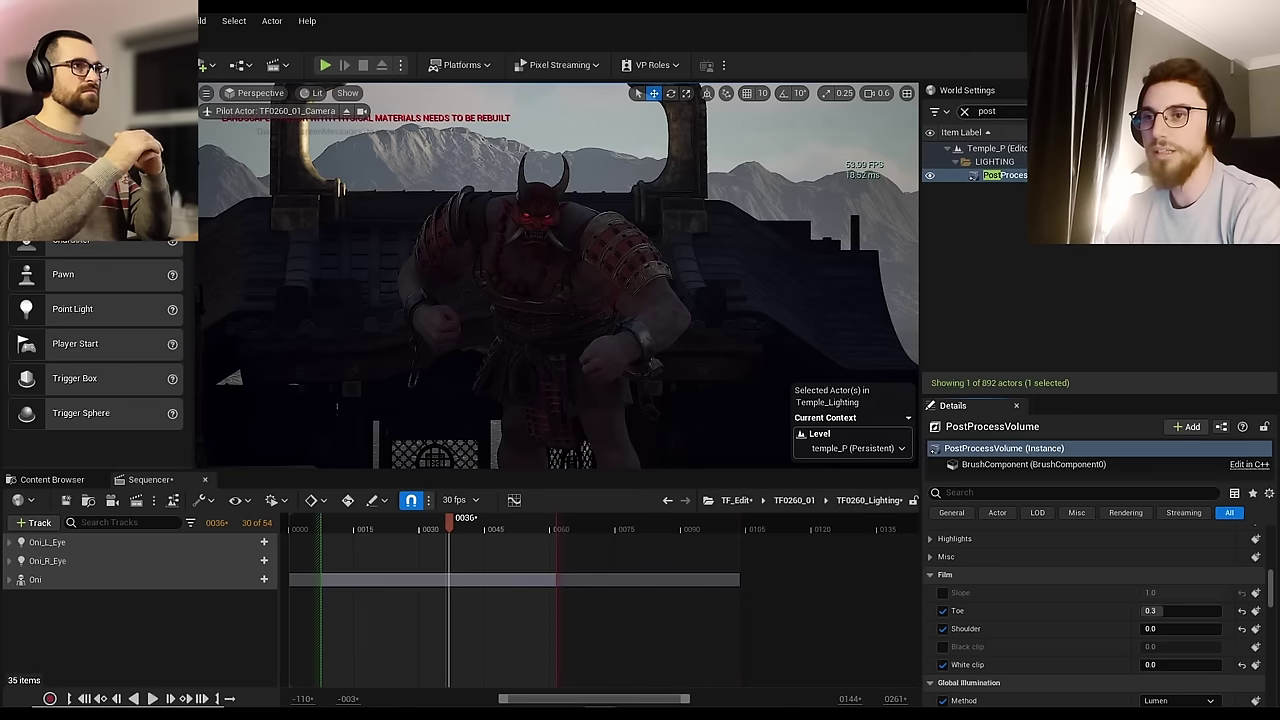
Step: Turn off the Film Shoulder override and compare the image with White clip off and on, leaving White clip enabled
scroll(1055, 585, down, 1)
click(942, 607)
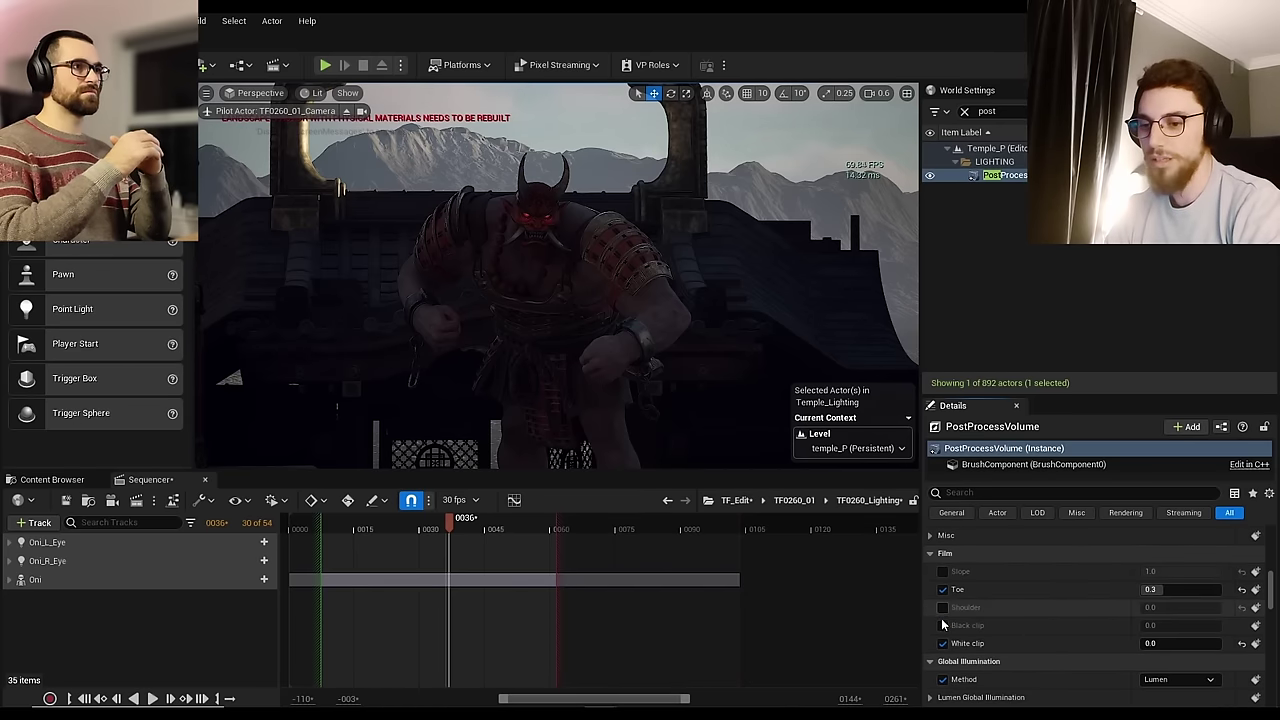
click(942, 643)
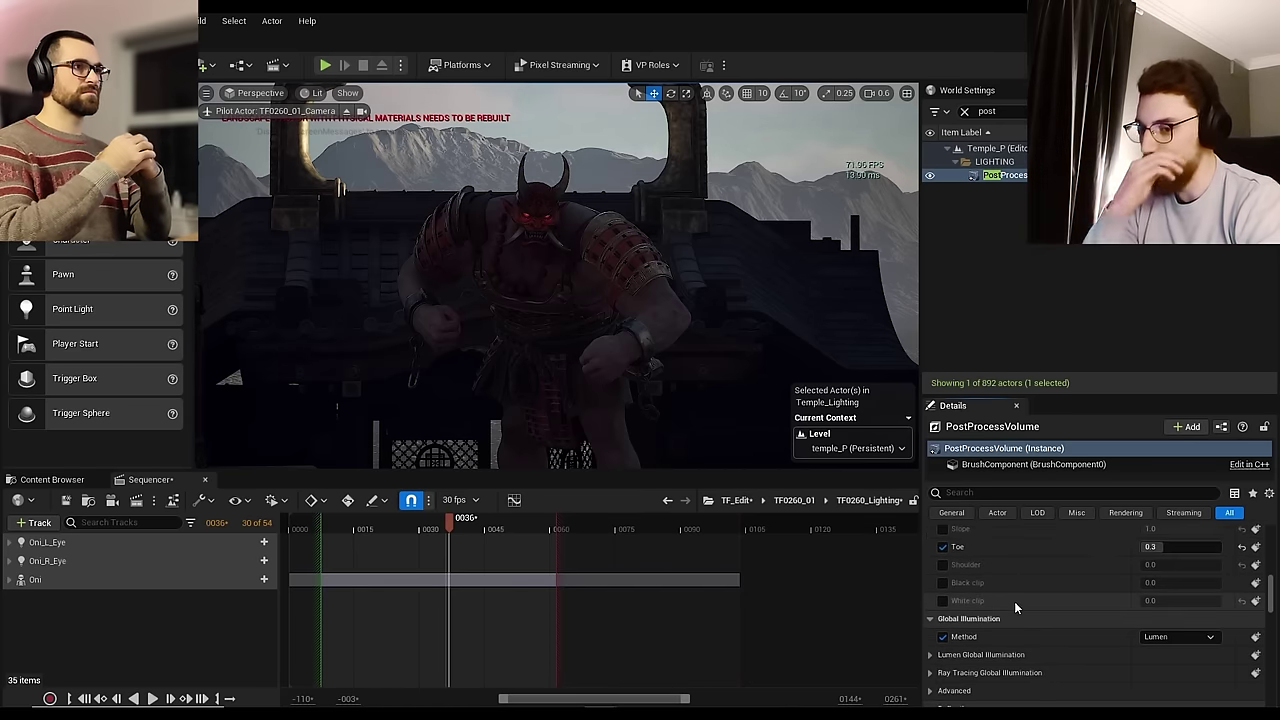
scroll(966, 610, down, 1)
click(943, 622)
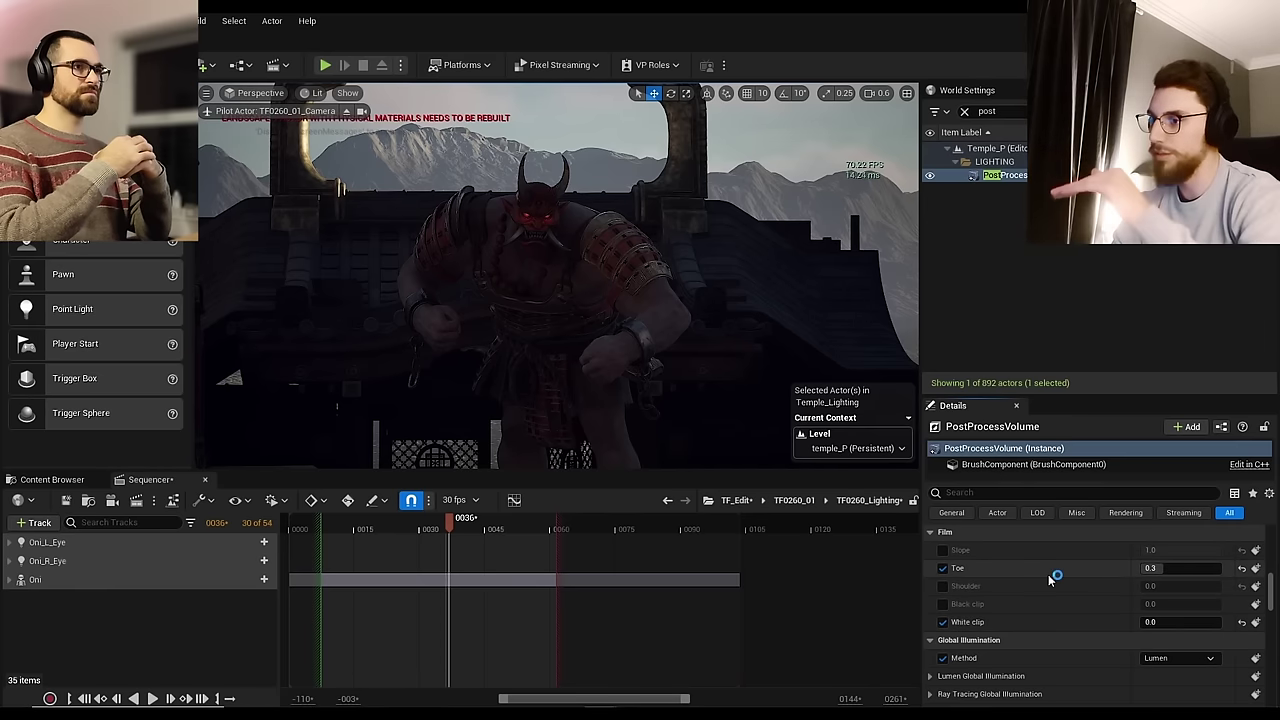
Step: Show the HDR (Eye Adaptation) visualization in the viewport to read the exposure histogram and tone curve
click(347, 93)
mouse_move(453, 529)
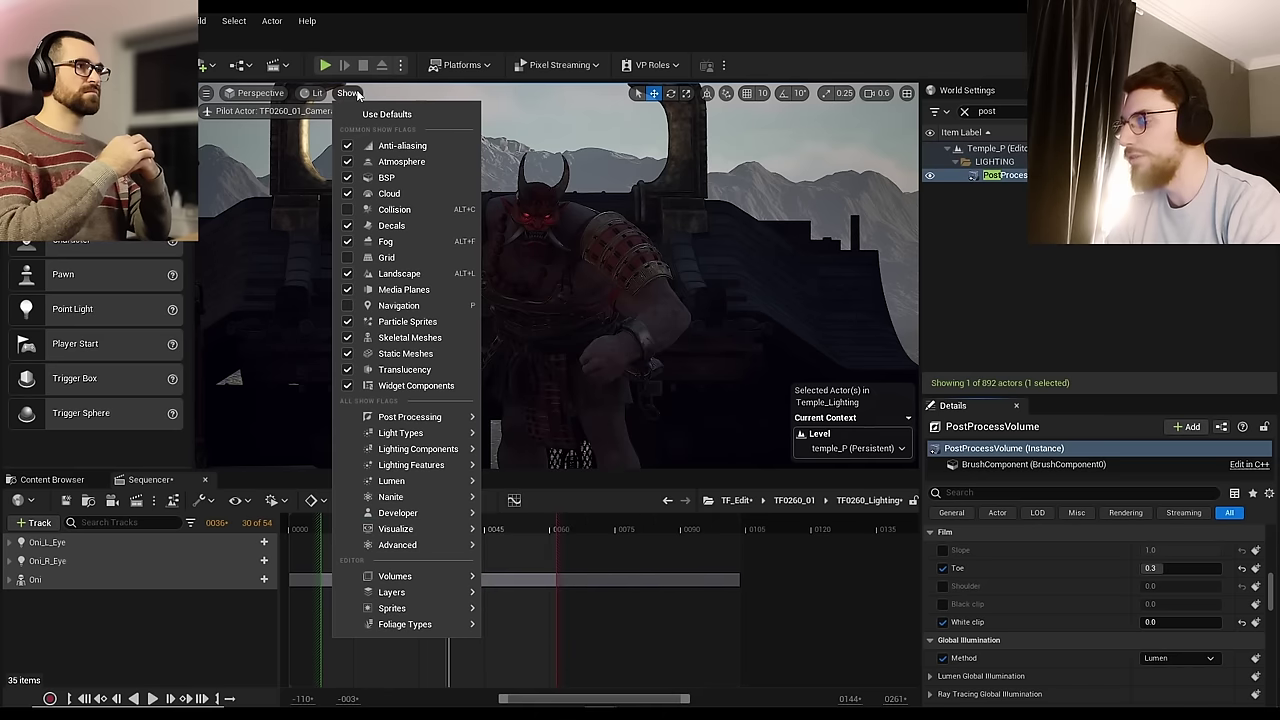
click(545, 357)
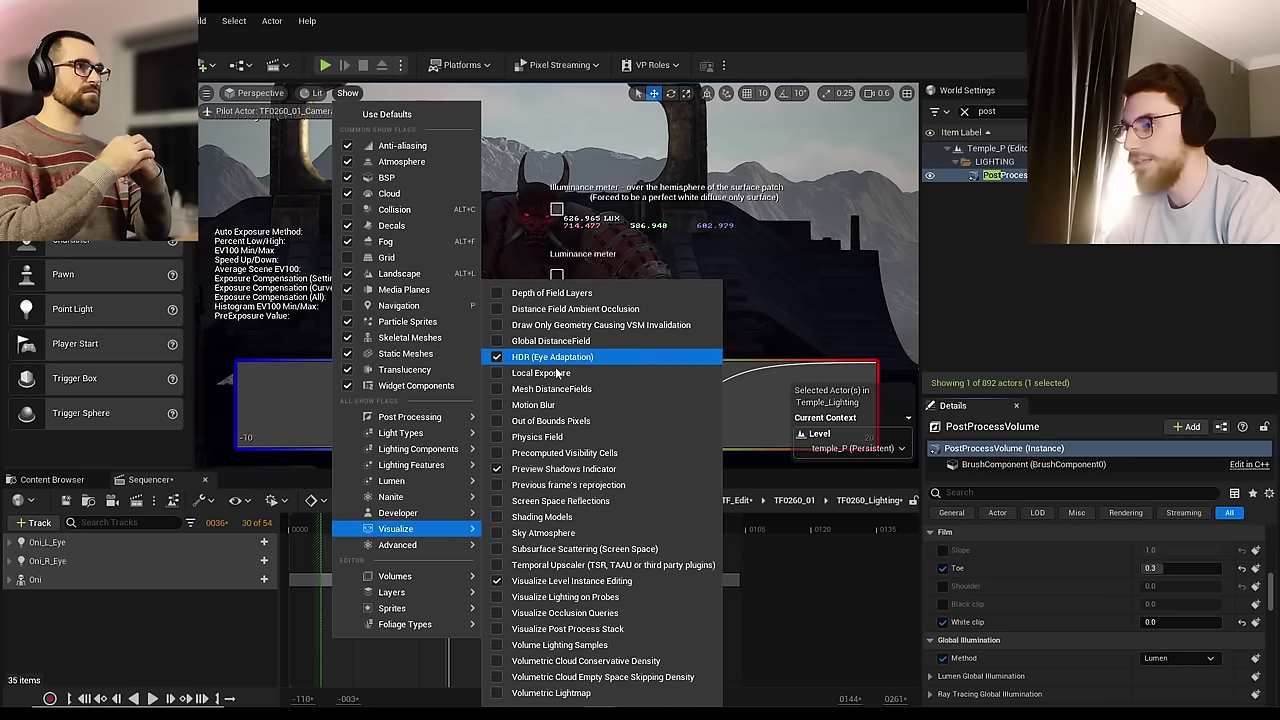
click(977, 626)
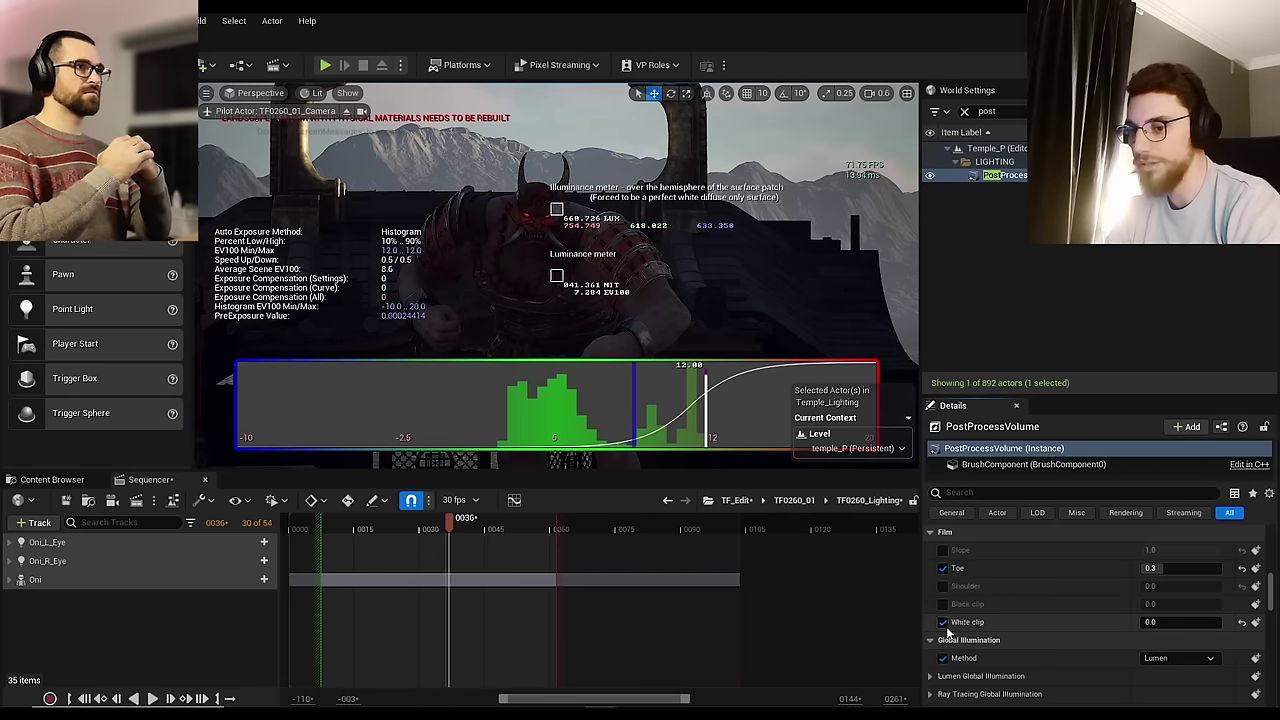
Step: Toggle the Film Slope and Toe overrides to compare their effect on the tone curve, ending with Slope off and Toe on
click(943, 568)
click(943, 550)
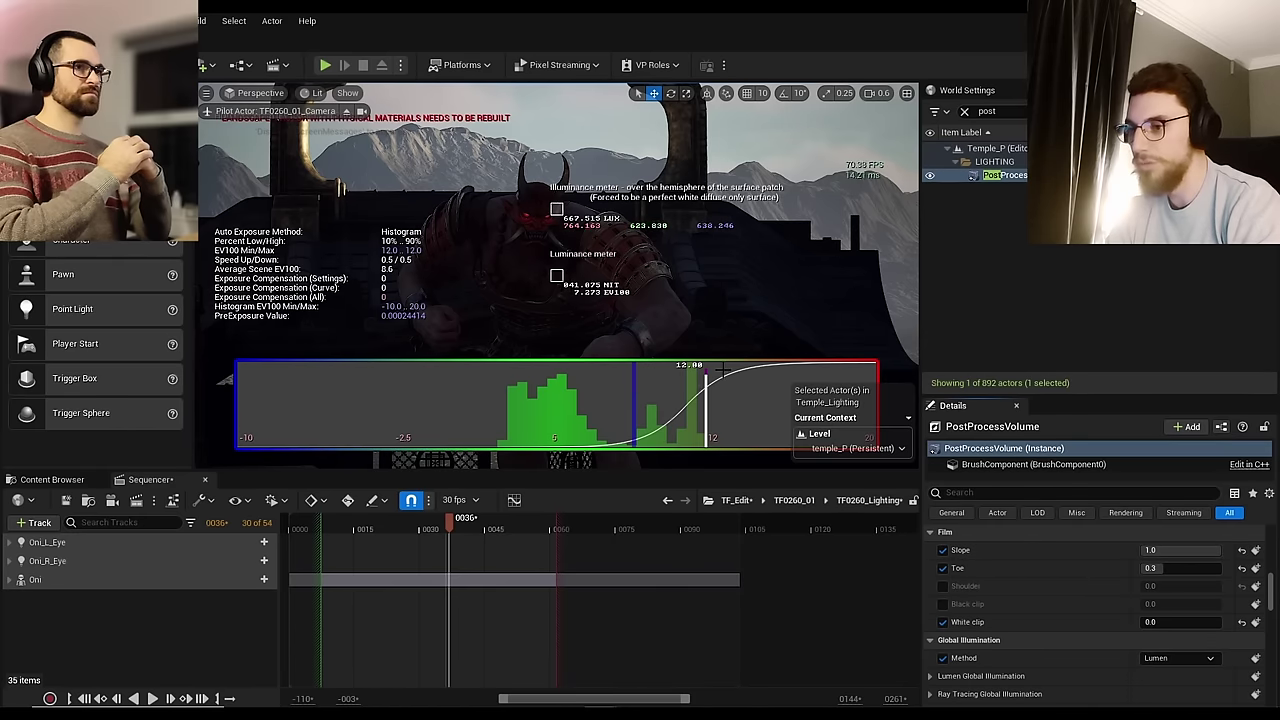
click(943, 568)
click(944, 568)
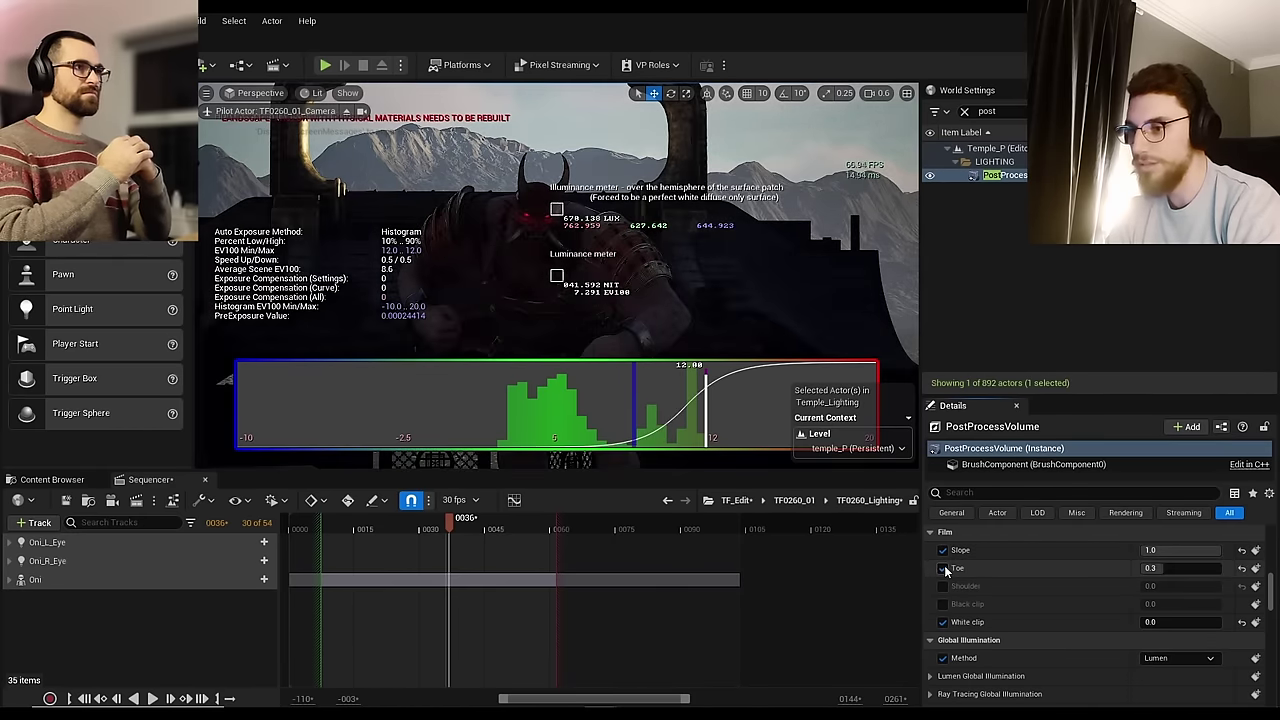
click(944, 568)
click(944, 568)
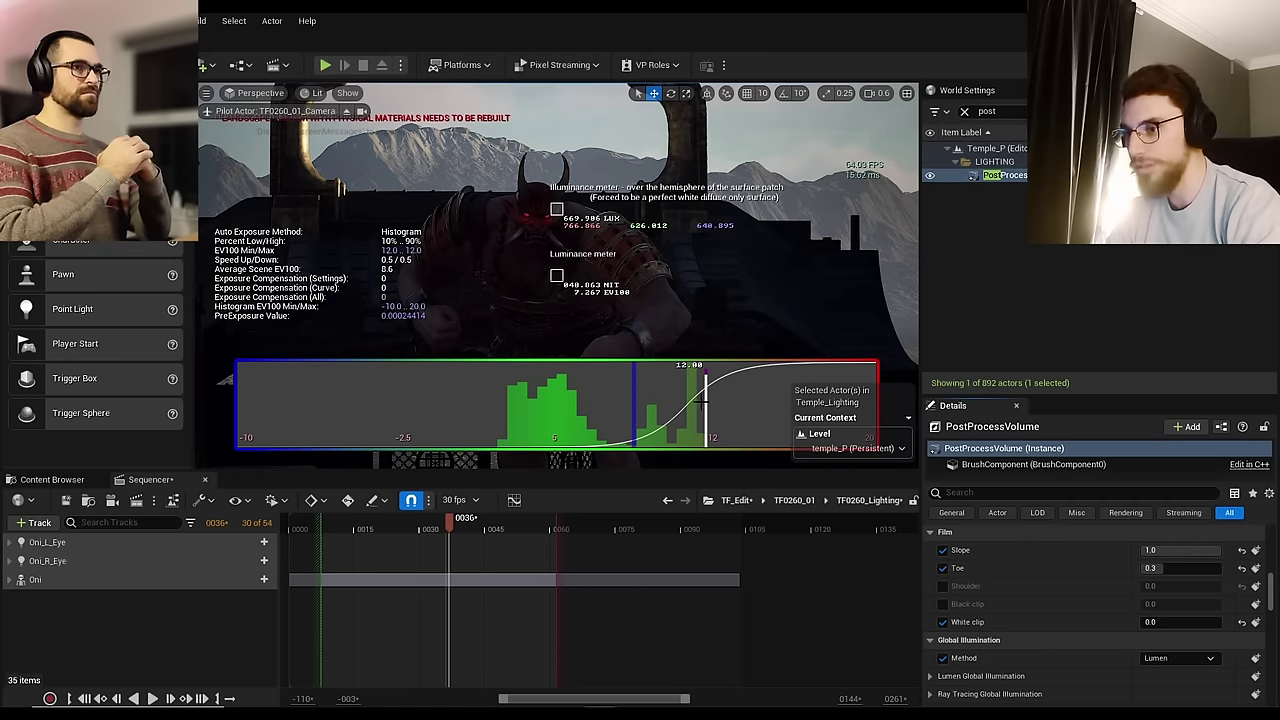
click(944, 551)
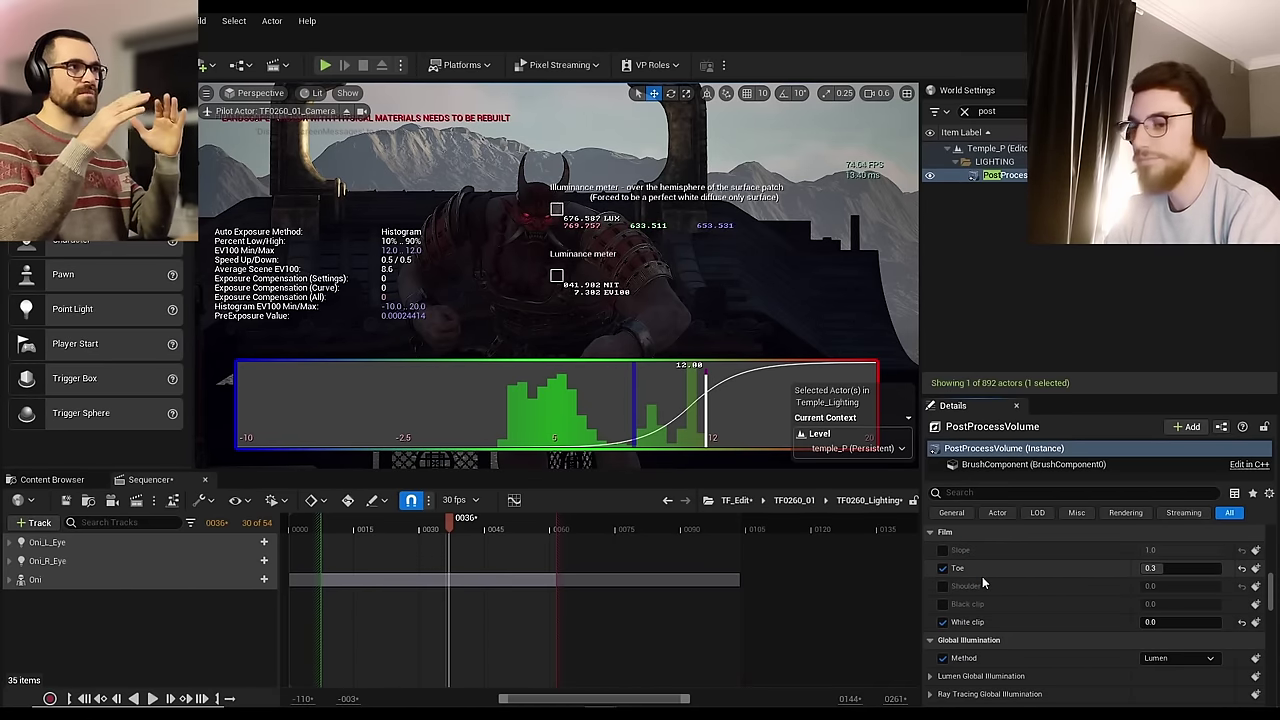
Step: Reset all of the viewport's show flags to their defaults
click(347, 93)
click(357, 94)
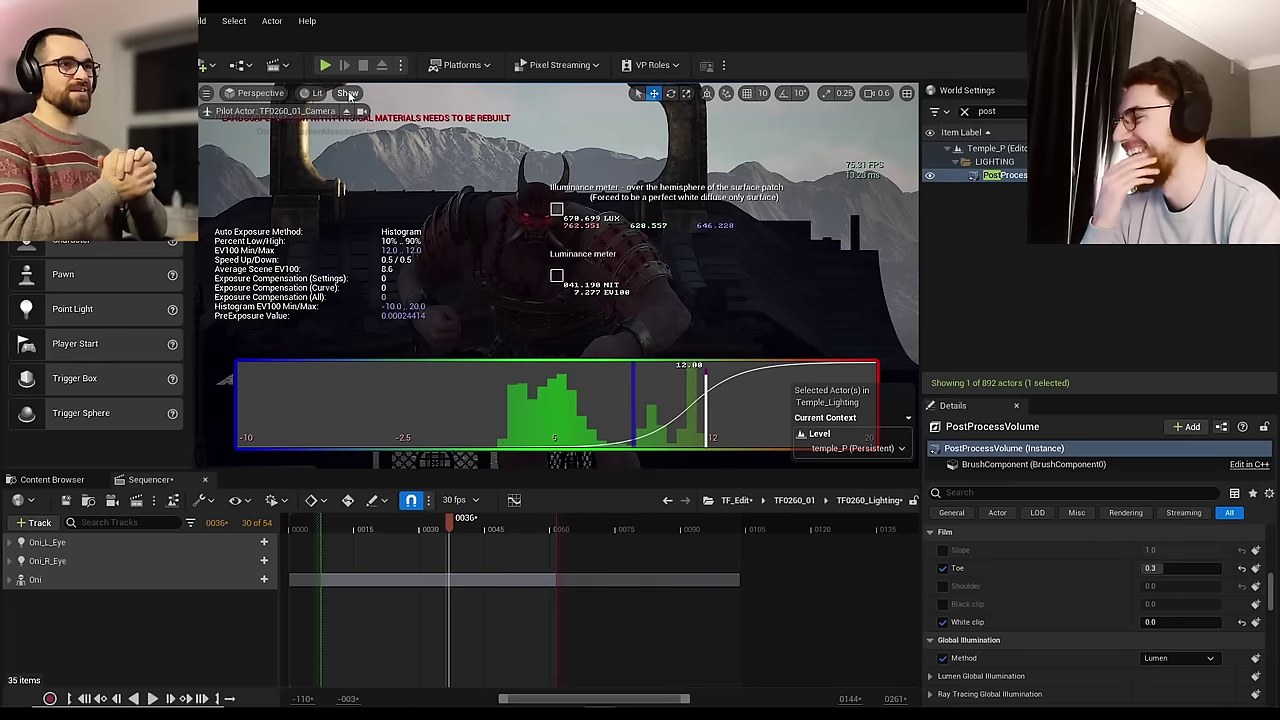
click(348, 93)
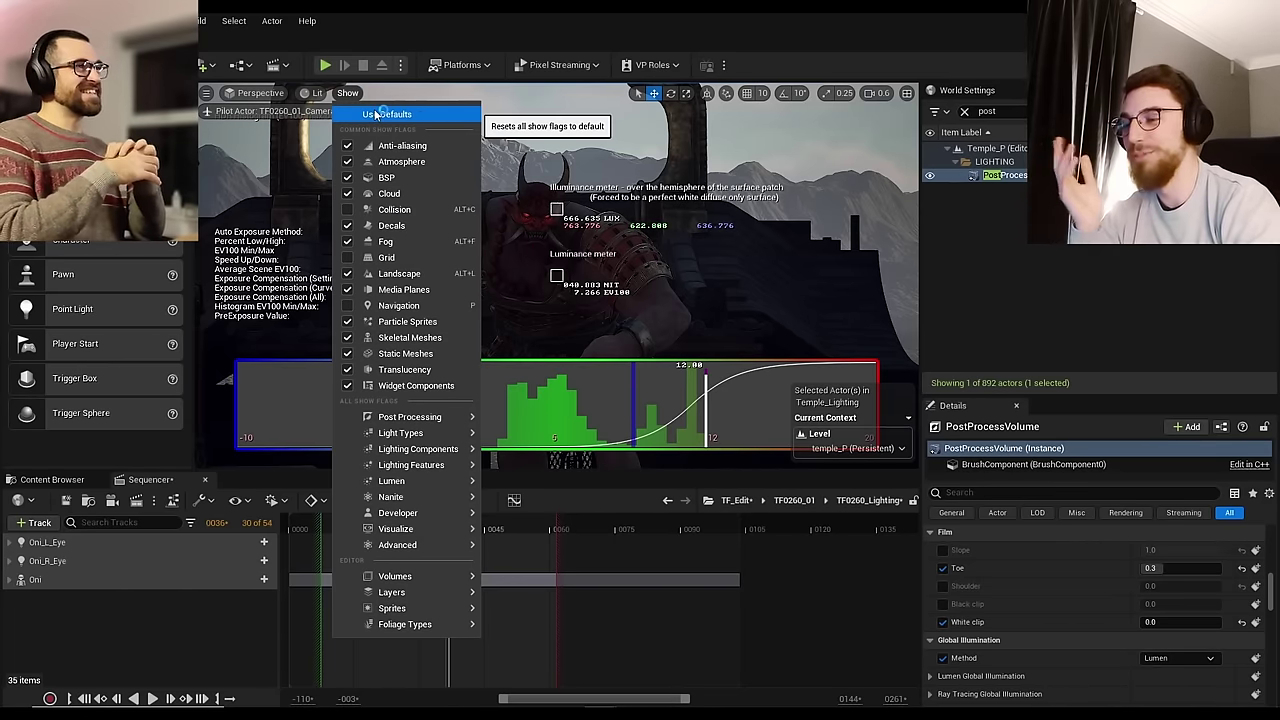
click(376, 114)
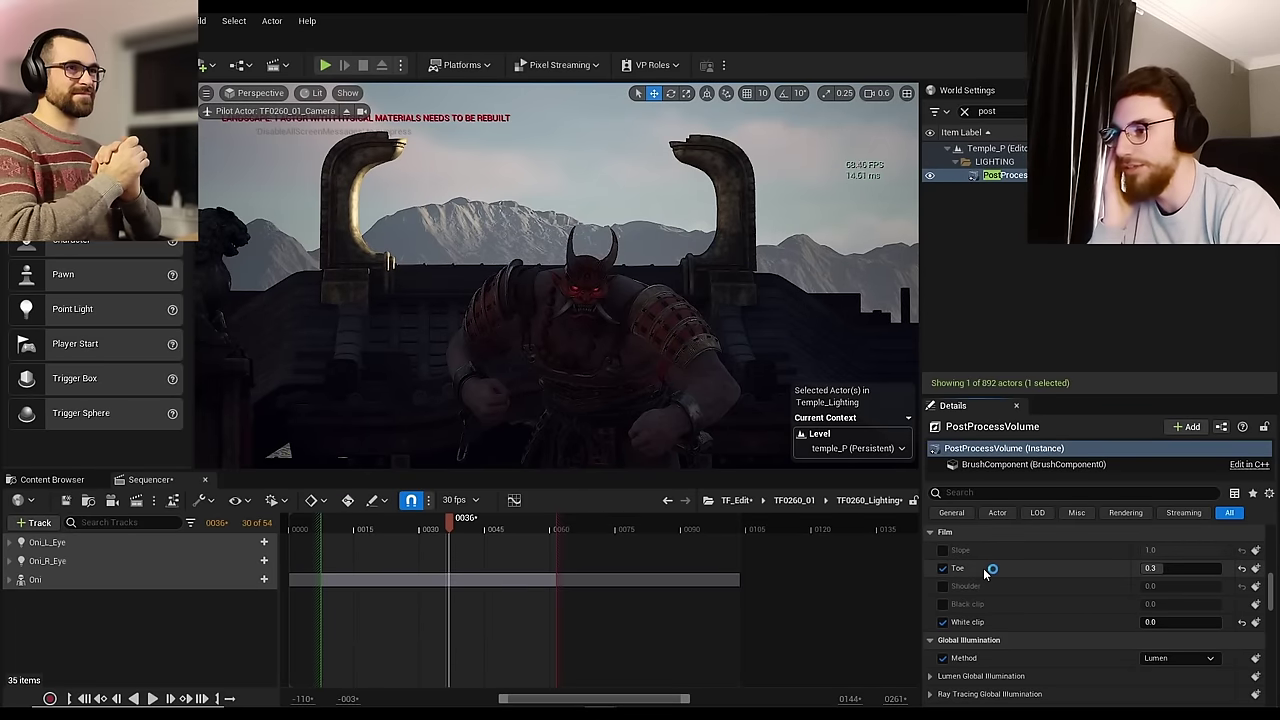
Step: Reframe the Oni and check the PostProcessVolume's Min and Max EV100 exposure settings again
scroll(948, 589, up, 1)
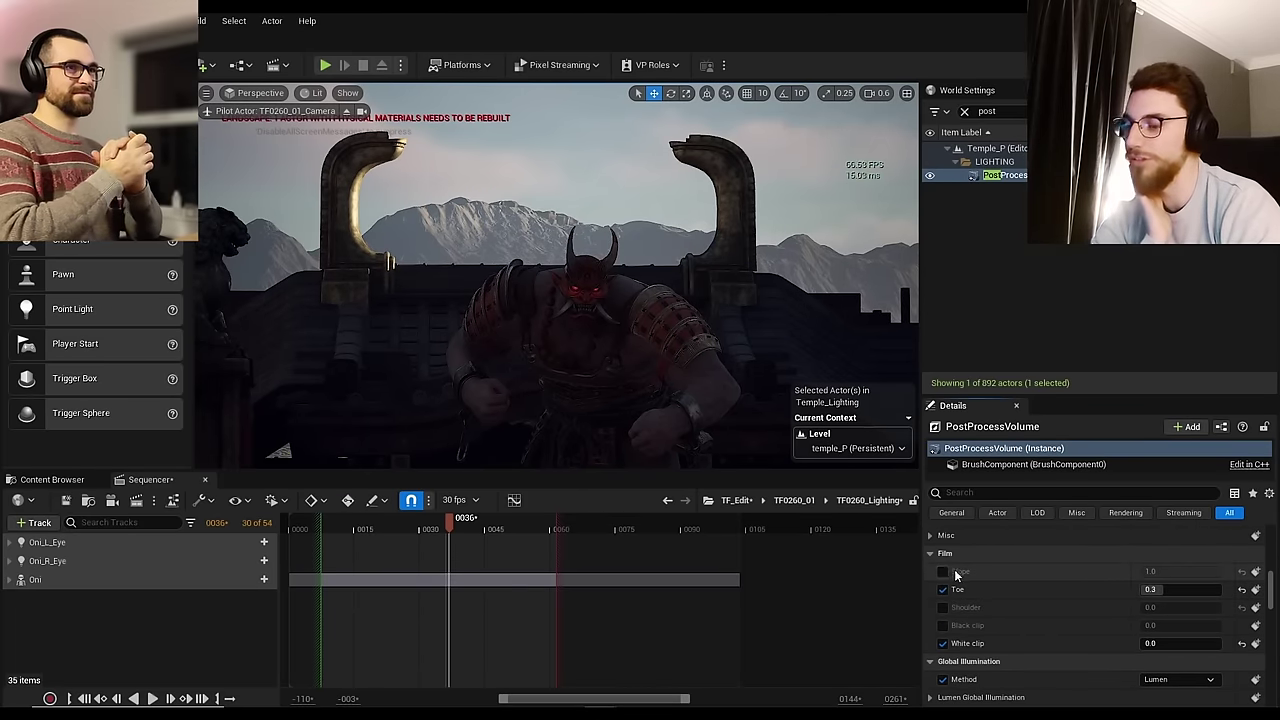
scroll(955, 580, up, 3)
scroll(960, 582, up, 7)
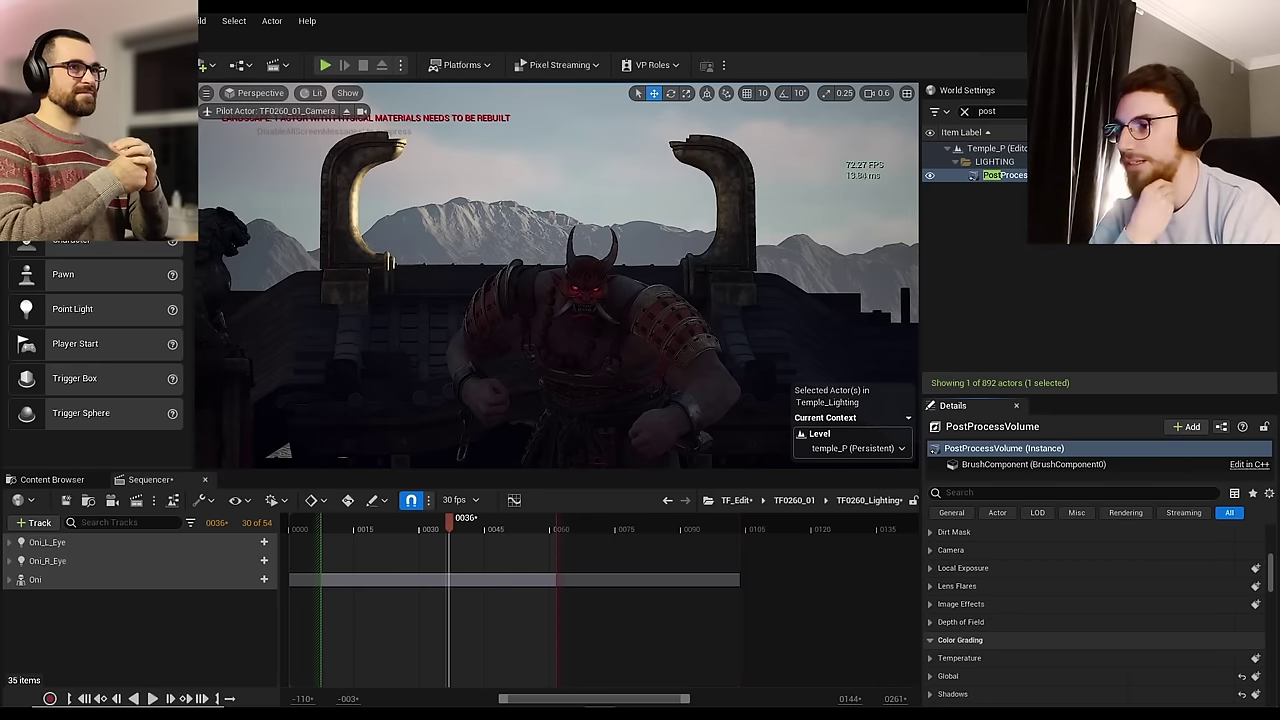
right_drag(558, 275, 539, 343)
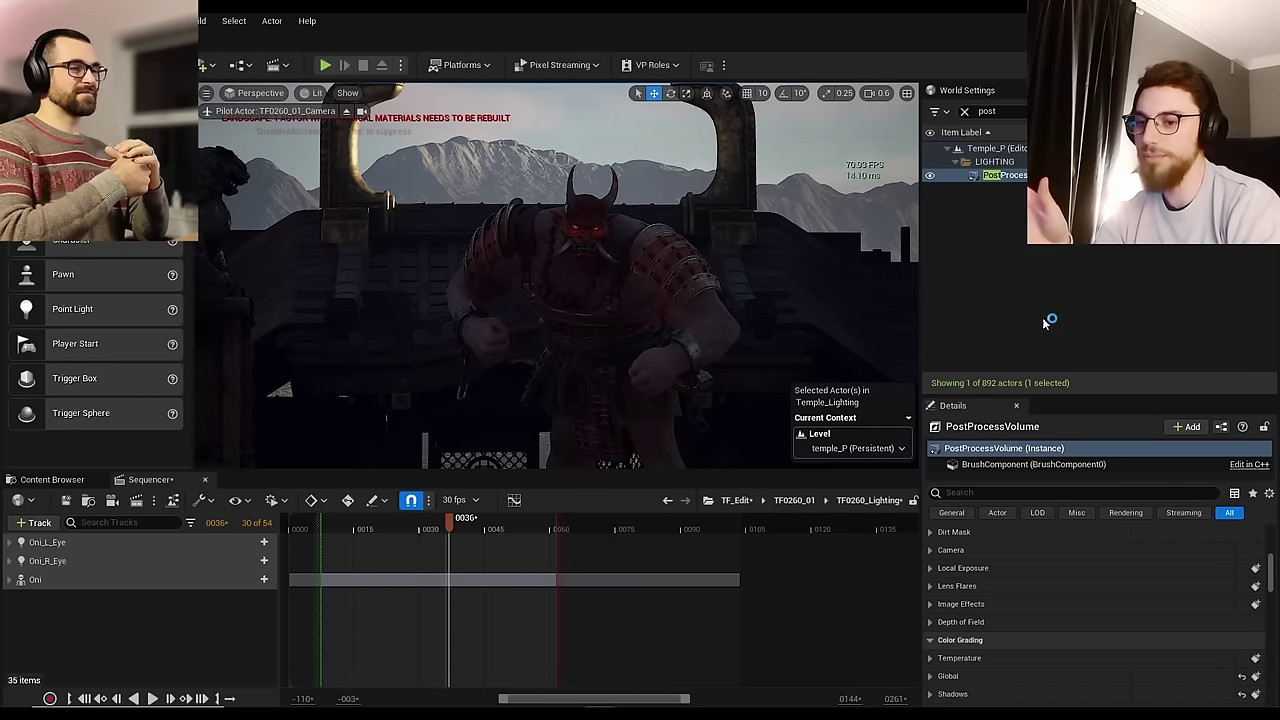
scroll(984, 576, up, 3)
scroll(985, 580, up, 5)
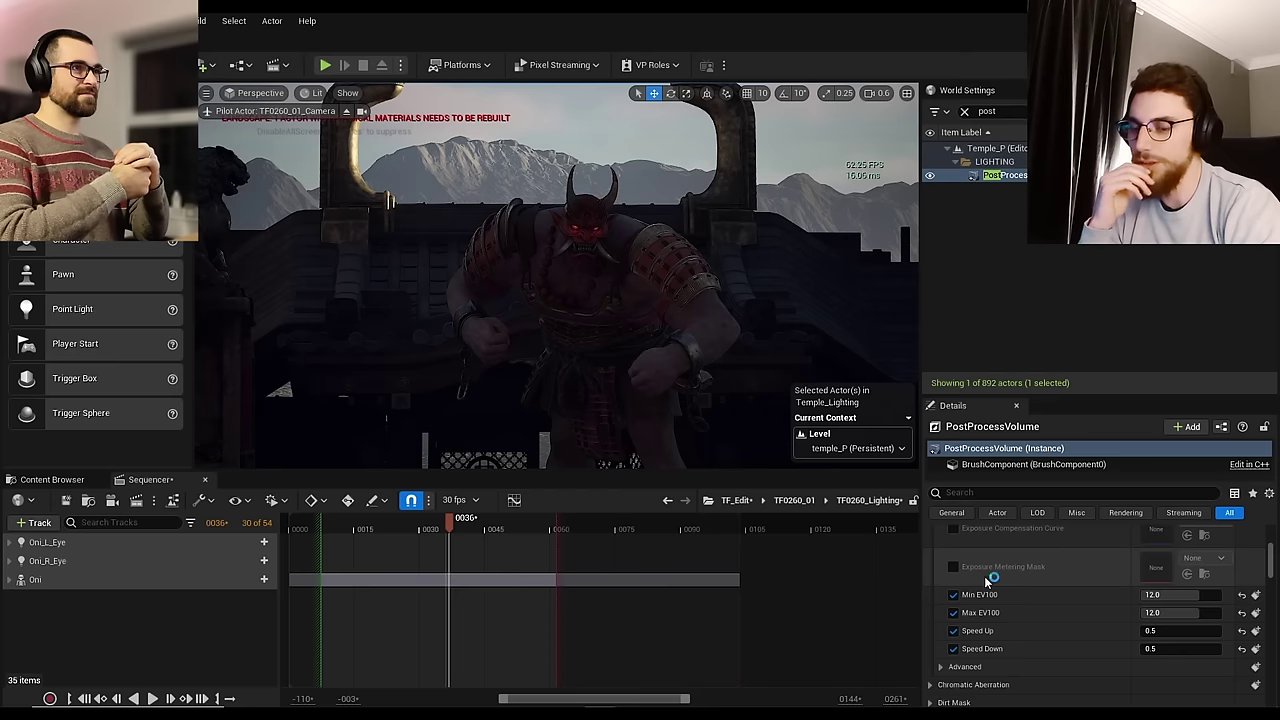
Step: Examine the PostProcessVolume's Local Exposure section and look over its Color Grading categories
scroll(985, 580, down, 4)
scroll(984, 576, down, 4)
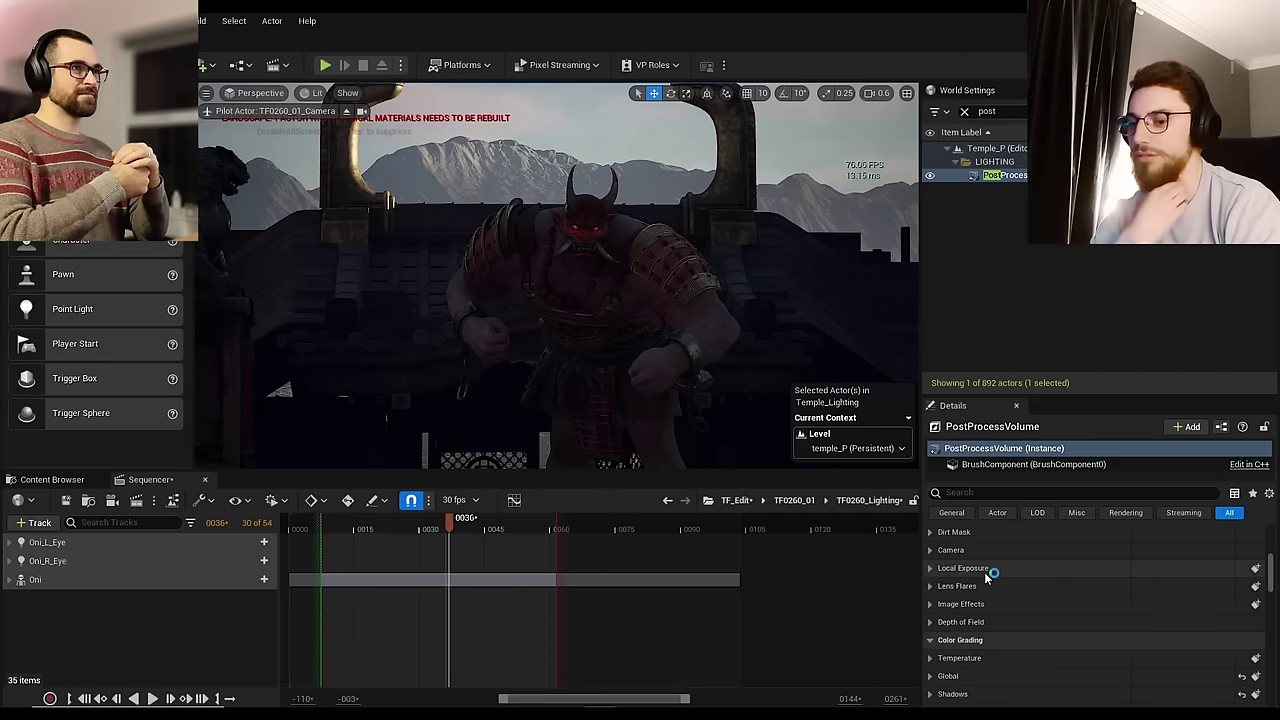
click(976, 569)
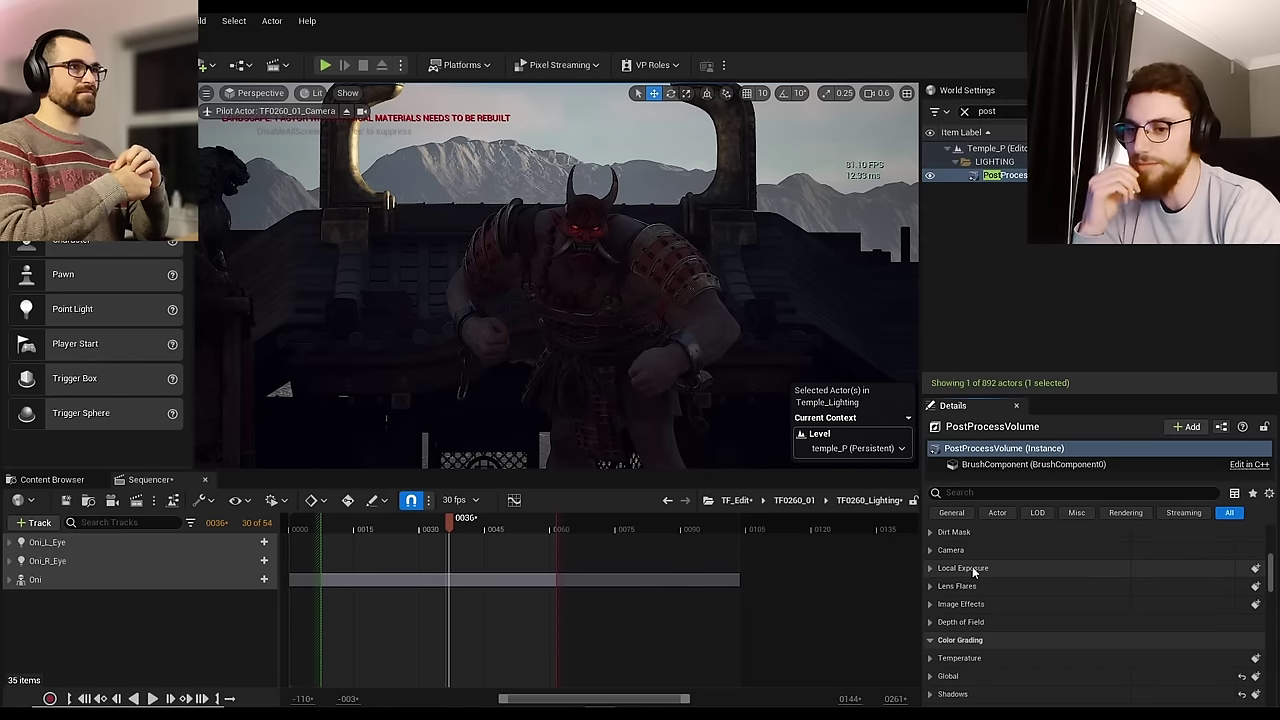
click(973, 567)
scroll(968, 555, down, 2)
scroll(968, 553, down, 1)
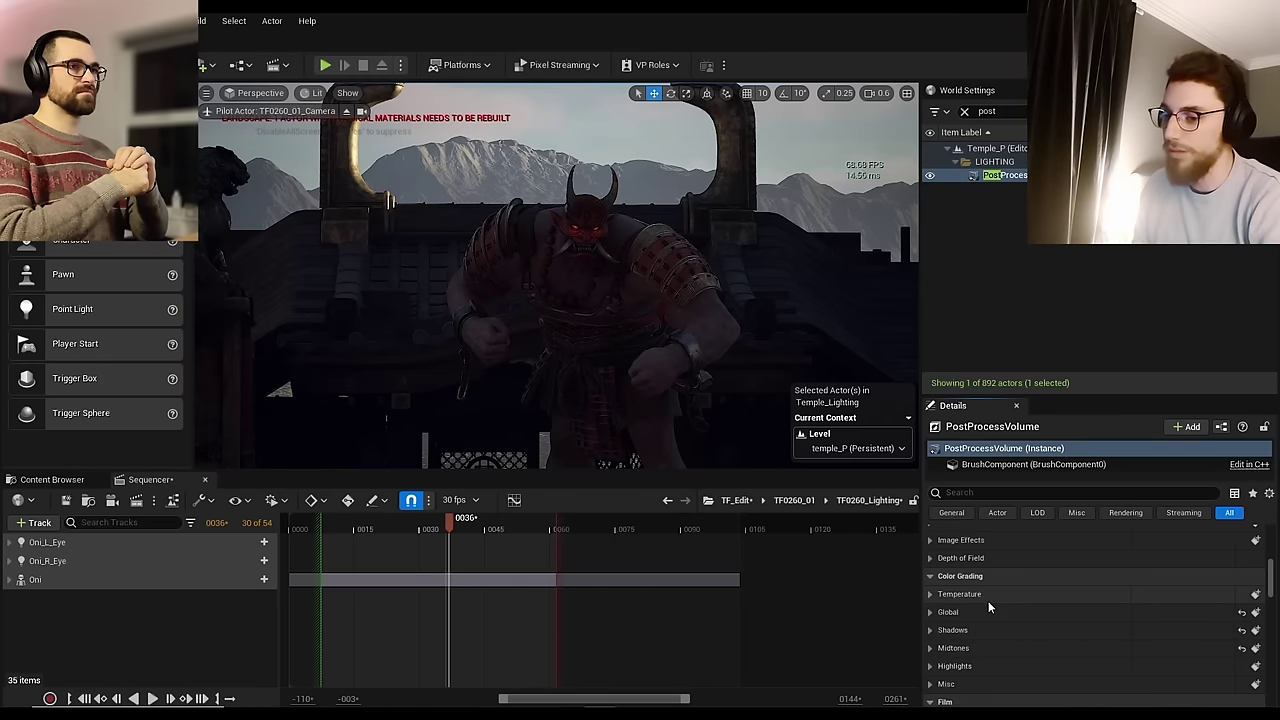
scroll(990, 600, up, 1)
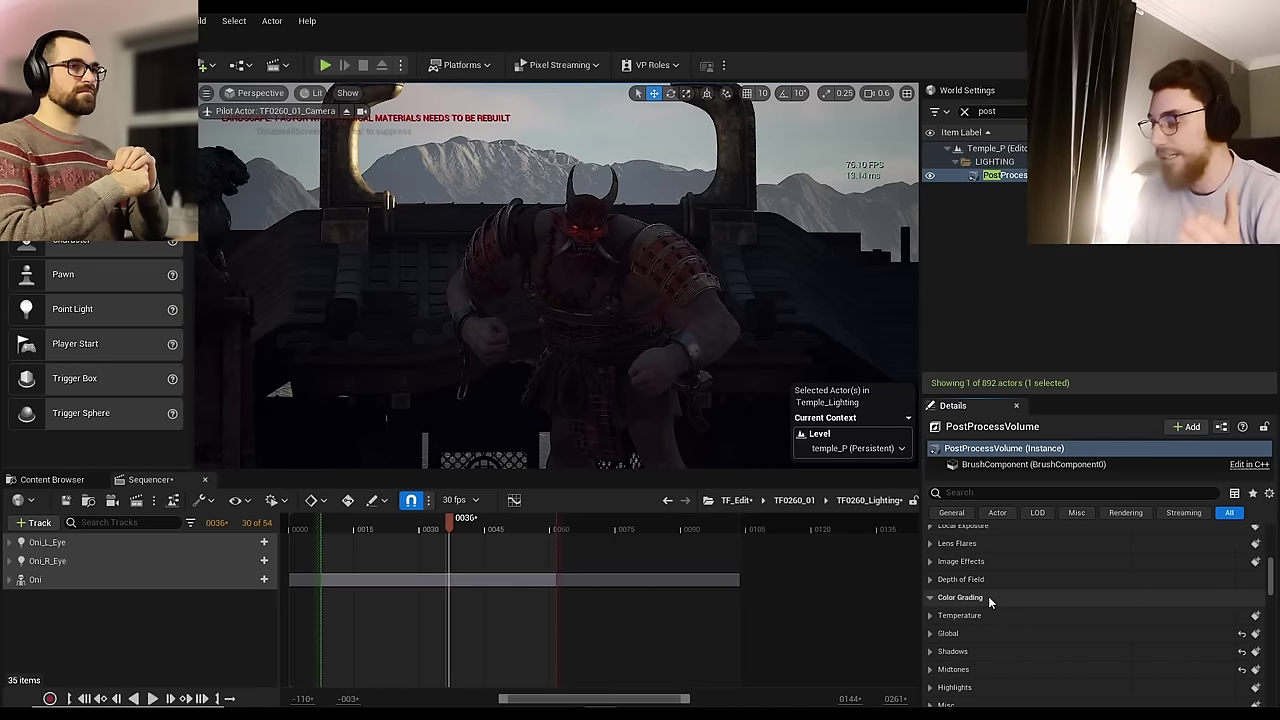
Step: Look back over the PostProcessVolume's Lens settings up to Transform and collapse its Exposure section
scroll(1020, 570, up, 2)
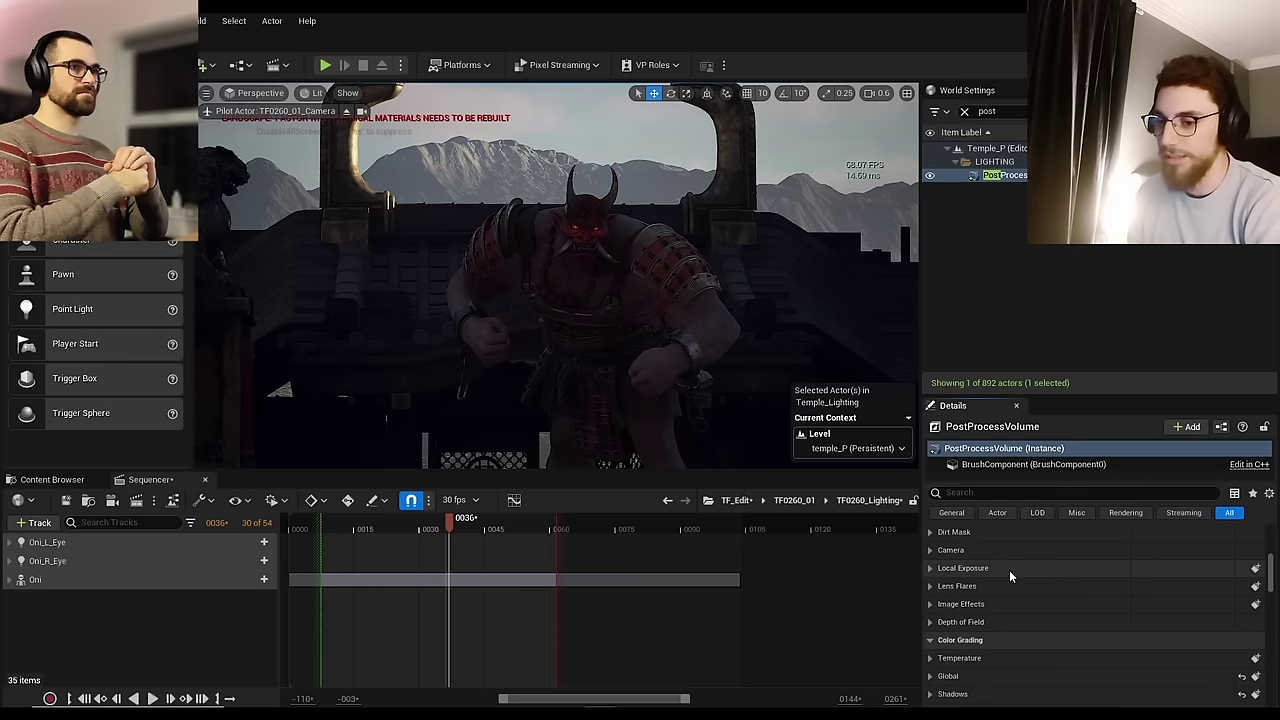
scroll(1004, 570, up, 2)
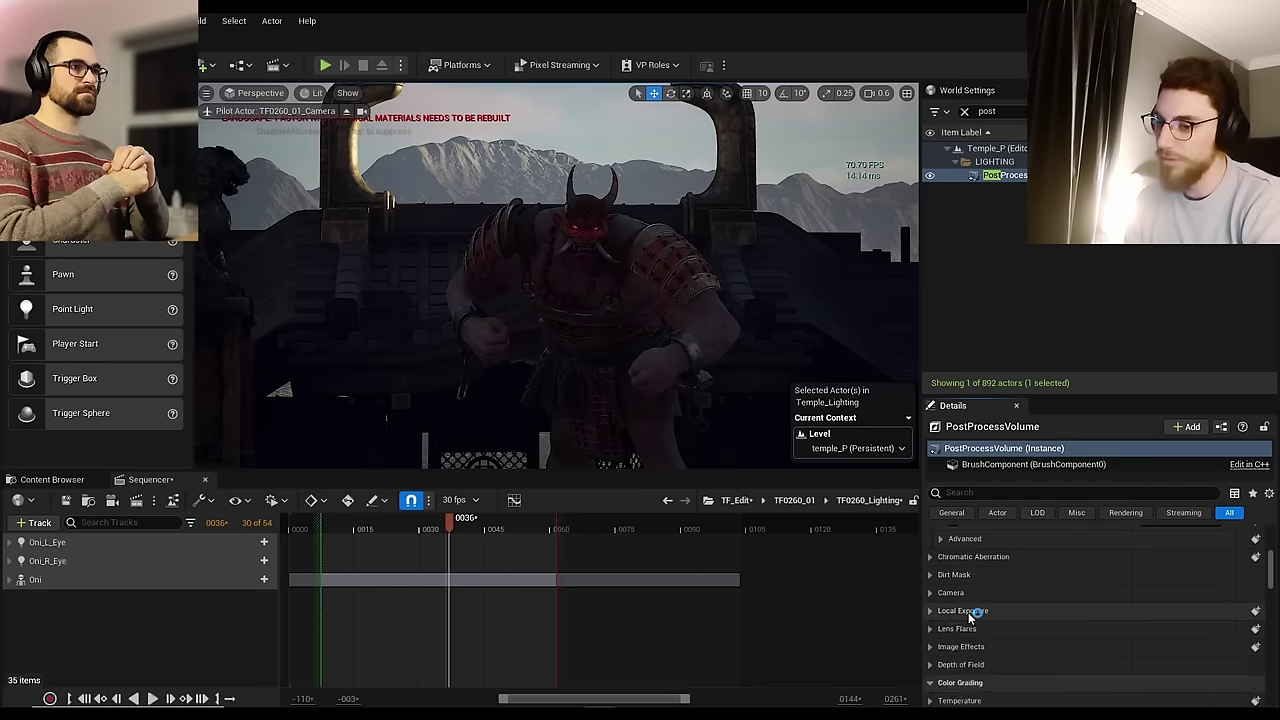
scroll(990, 600, up, 4)
scroll(988, 588, up, 2)
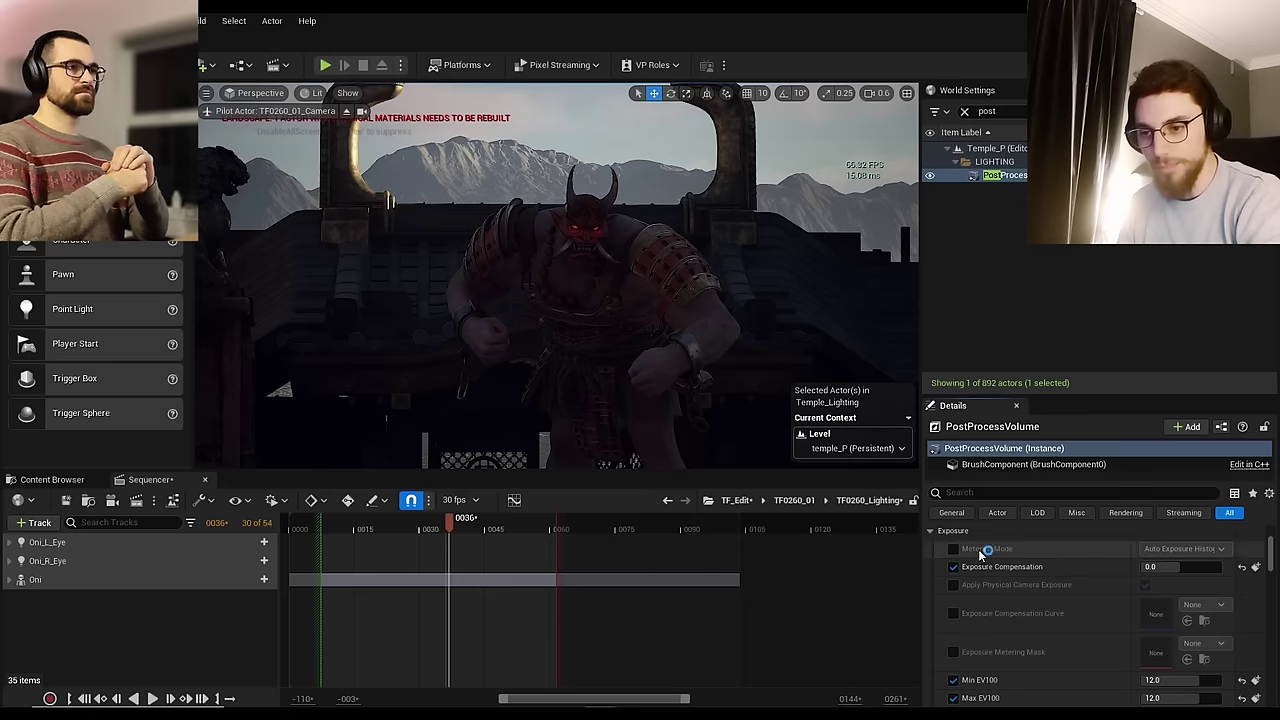
click(964, 536)
scroll(1005, 589, up, 1)
scroll(1006, 590, up, 3)
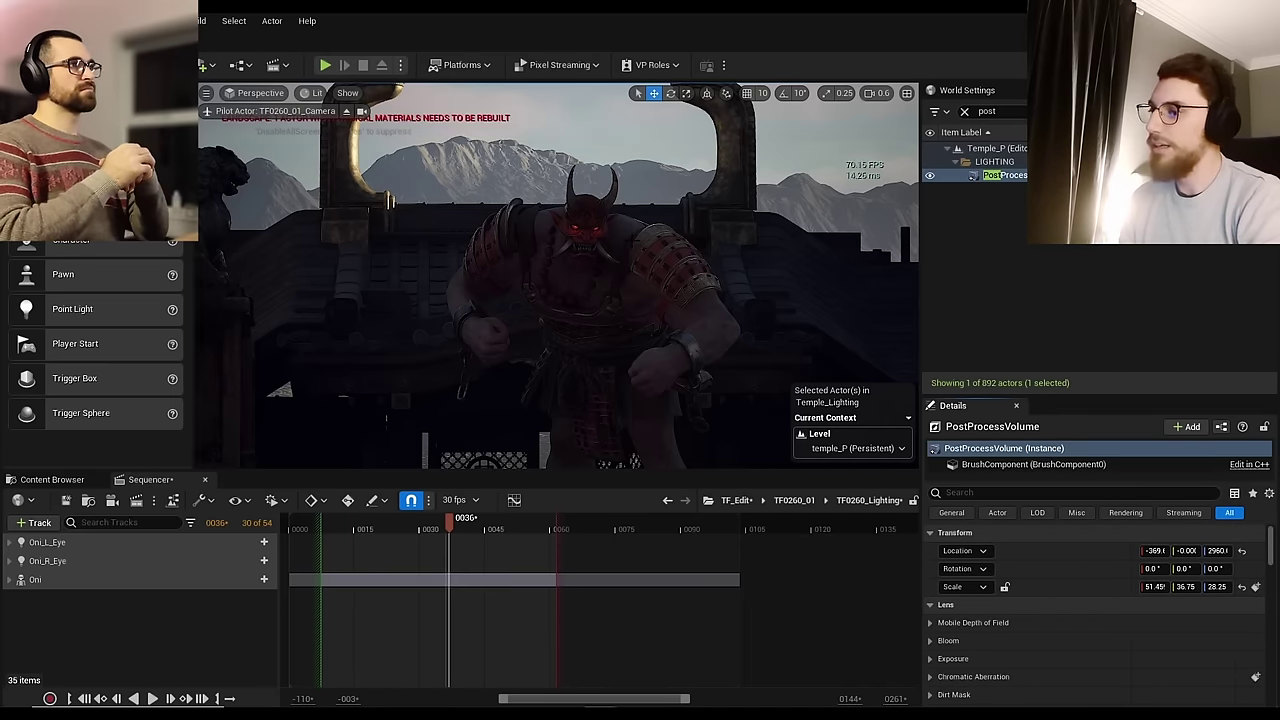
Step: Search the placeable actors for a Rect Light and add one to the level beside the Oni
right_drag(636, 236, 588, 378)
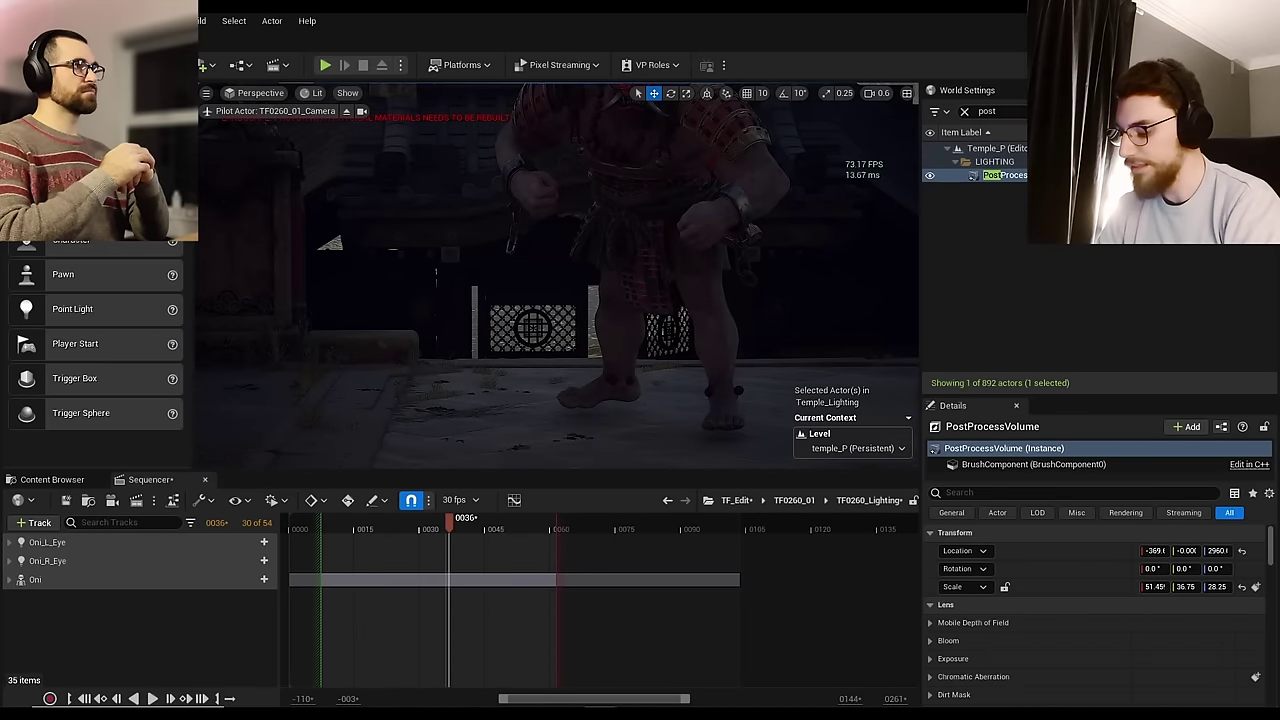
text(rec)
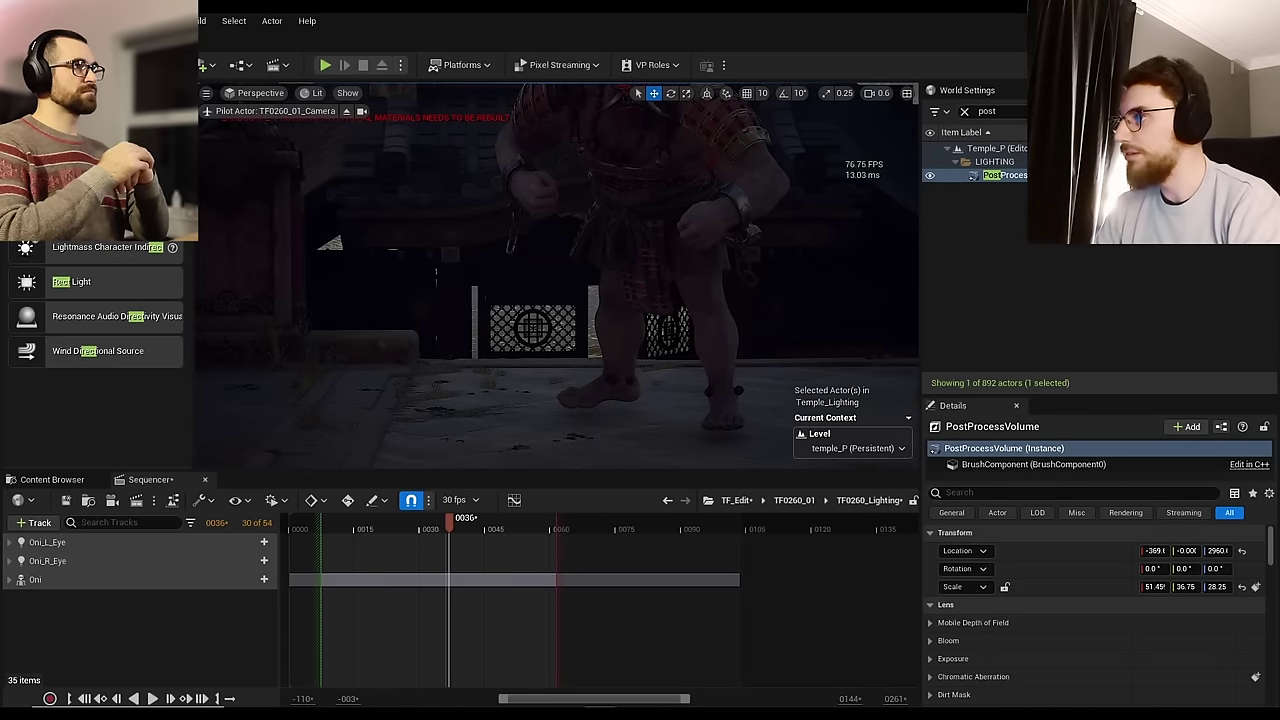
drag(115, 286, 760, 423)
right_drag(760, 423, 629, 375)
key(g)
drag(631, 374, 371, 93)
scroll(560, 250, up, 1)
right_drag(640, 370, 600, 262)
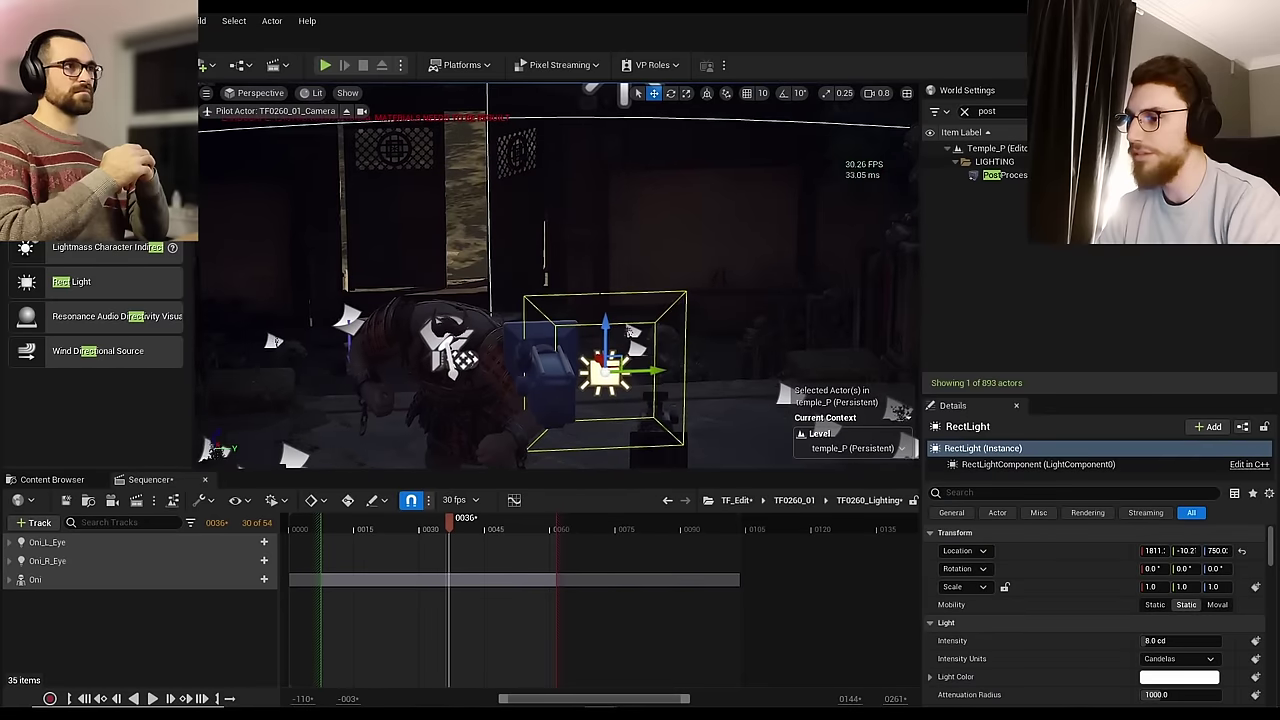
Step: Turn the RectLight towards the Oni to about -106° yaw, raise it to about 793 units, and tilt it to about -9.67° pitch
drag(657, 370, 579, 379)
key(e)
key(w)
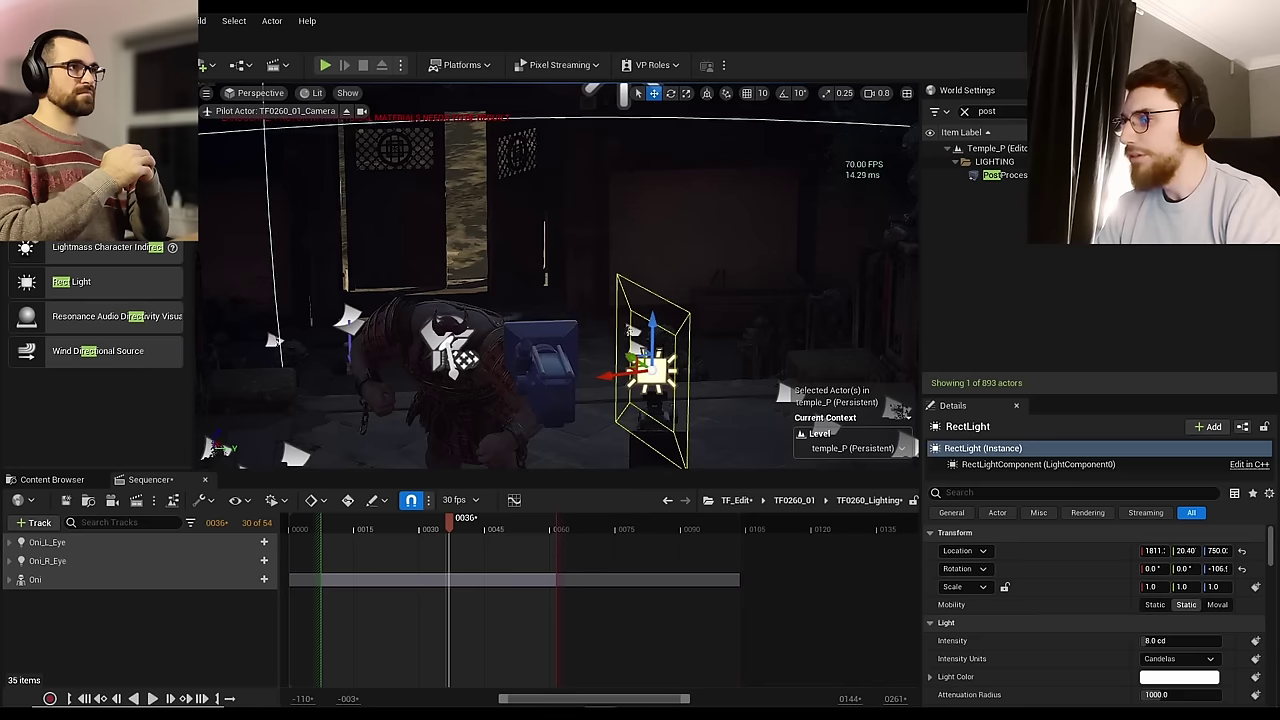
drag(637, 331, 619, 263)
key(e)
right_drag(619, 263, 500, 300)
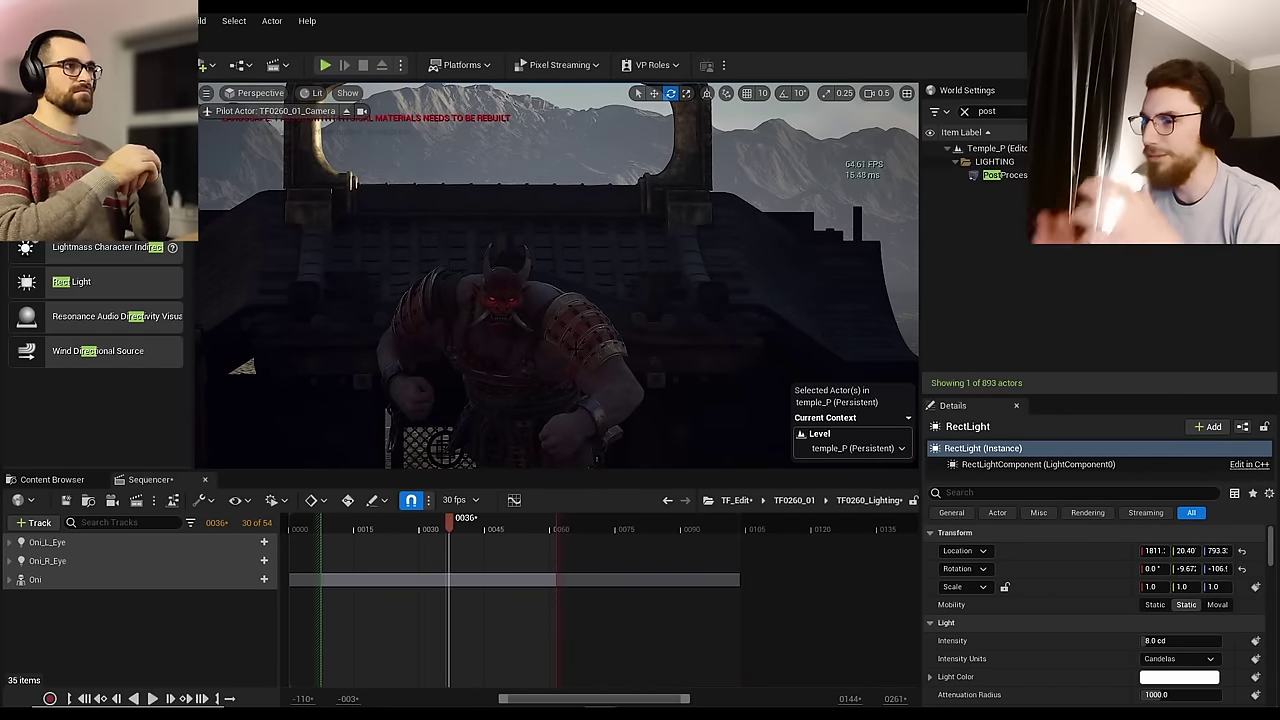
Step: Set the RectLight's mobility to Movable
right_drag(558, 275, 688, 269)
key(g)
scroll(1080, 636, down, 1)
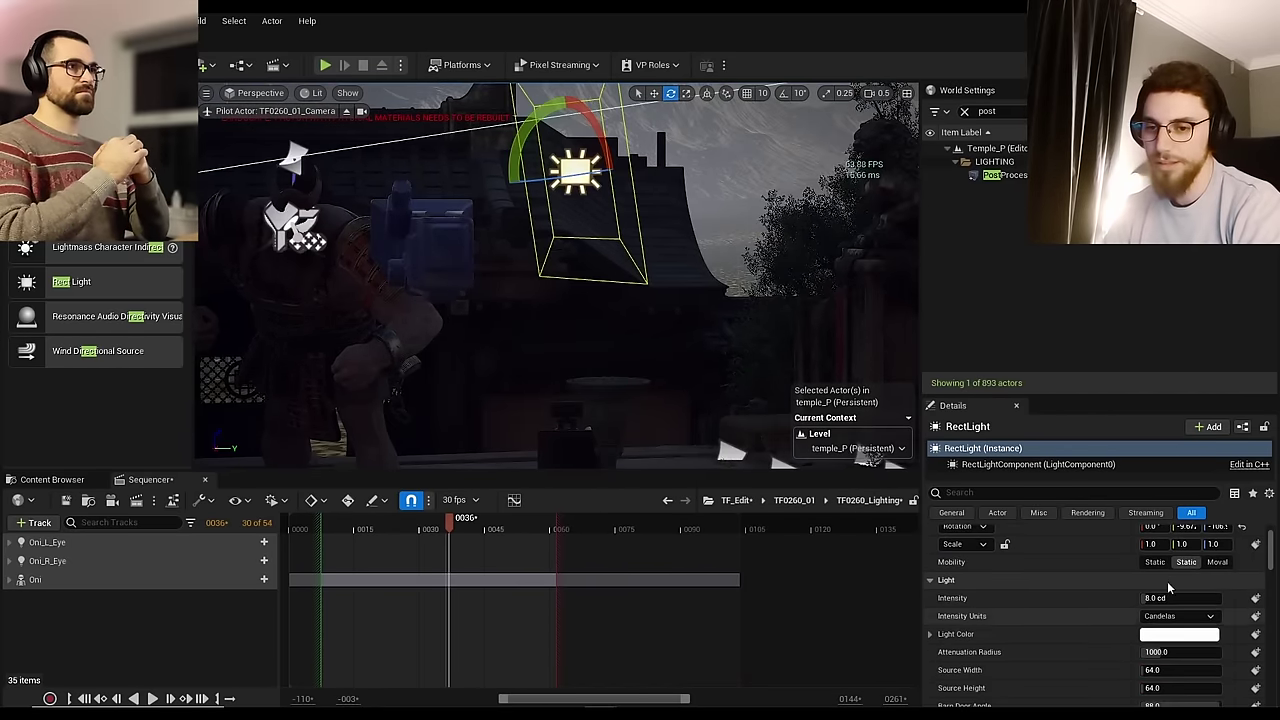
click(1217, 562)
Step: Set the RectLight's Source Width and Source Height to 100
scroll(1089, 612, down, 2)
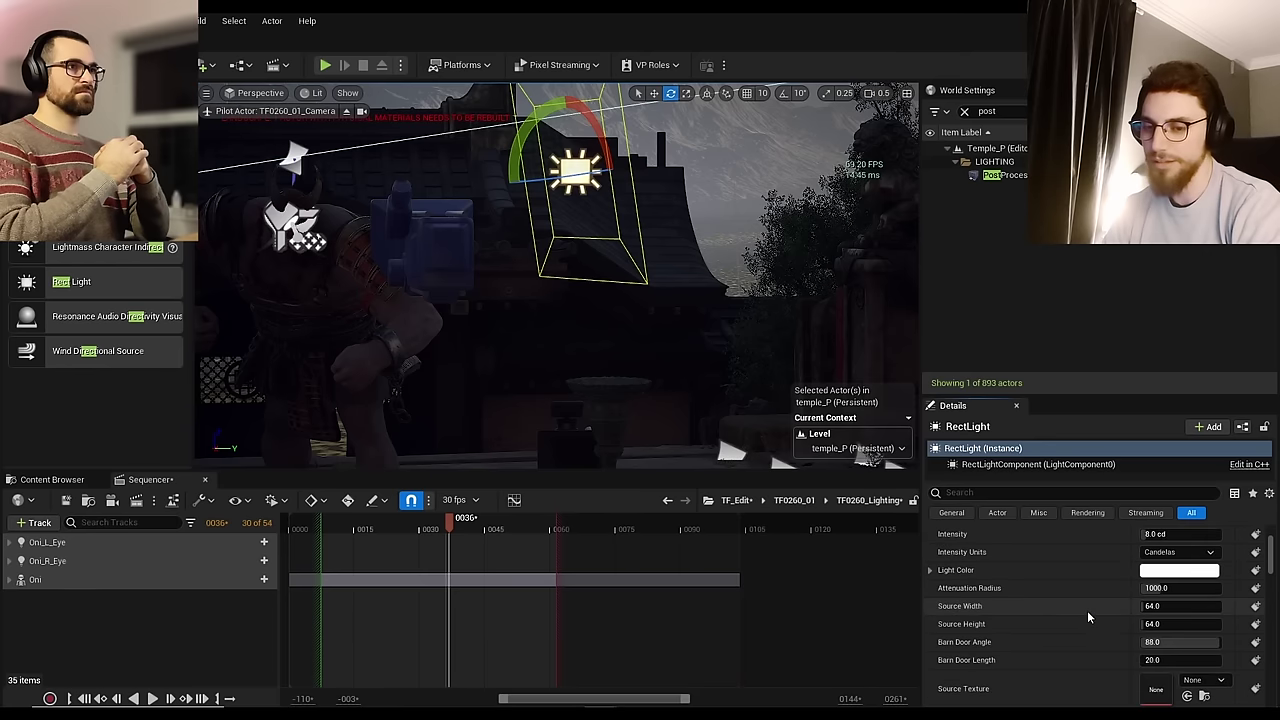
click(1175, 606)
text(100)
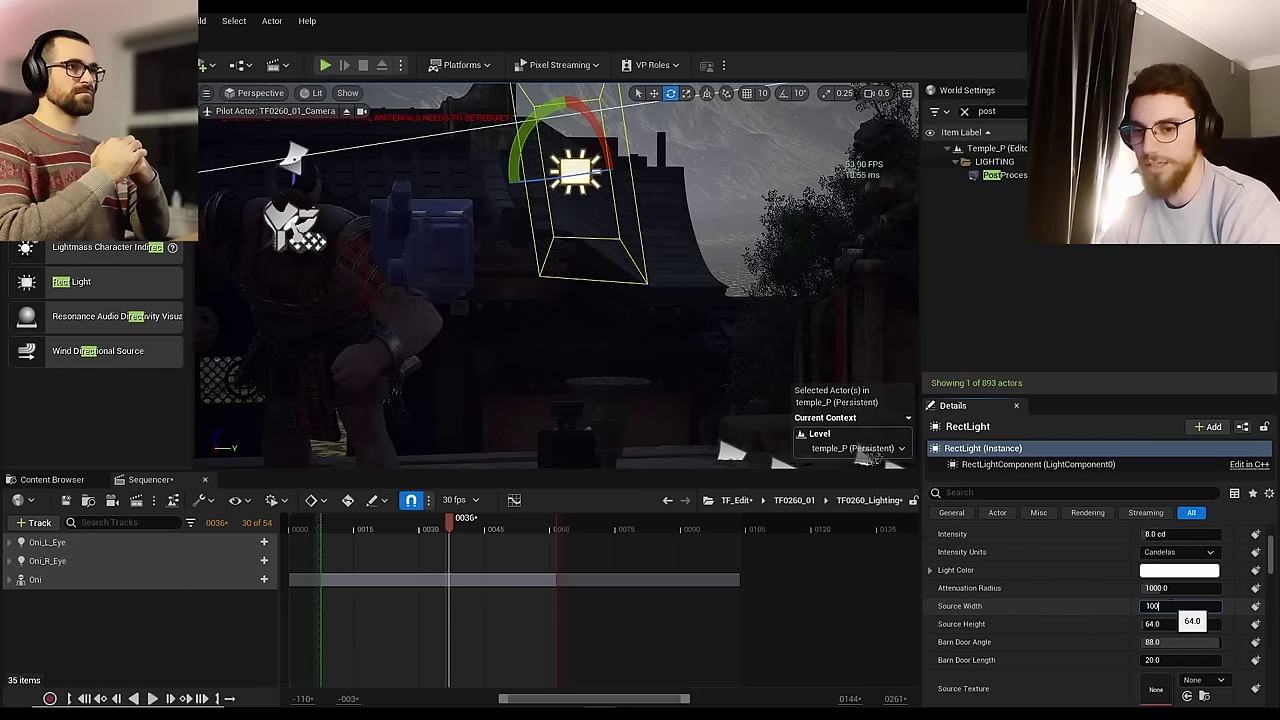
key(Return)
click(1175, 624)
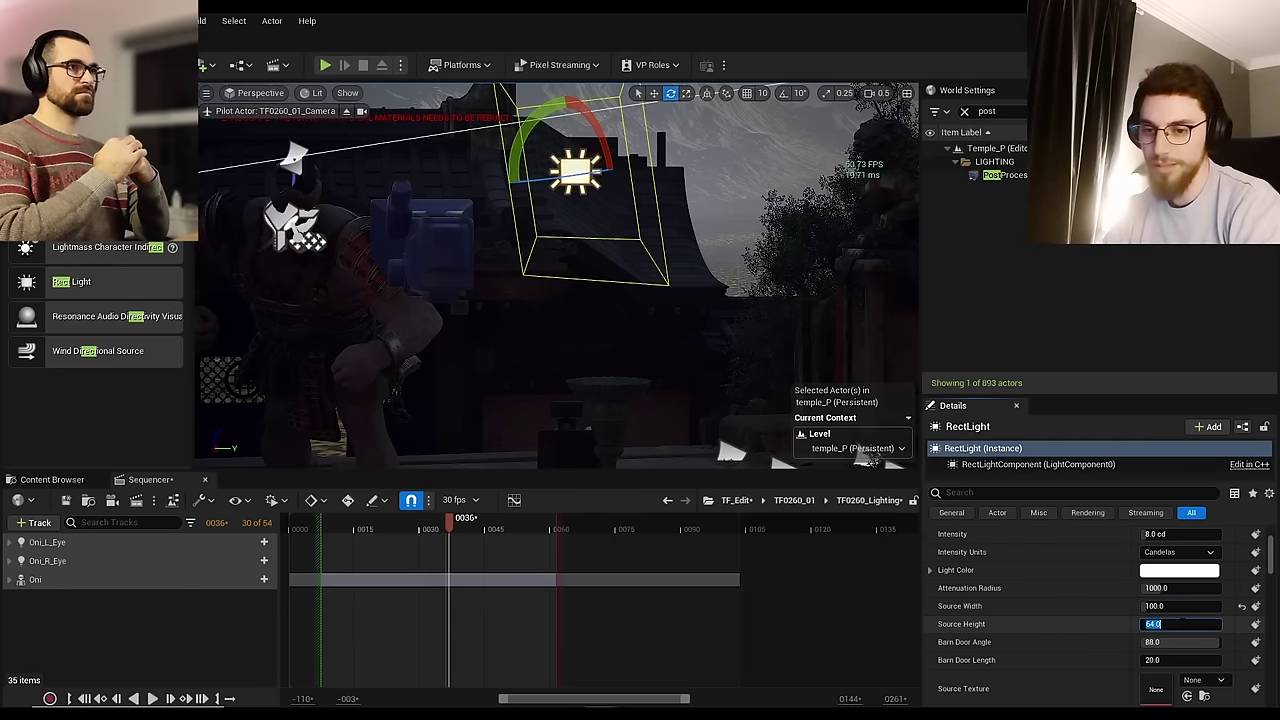
text(100)
key(Return)
Step: Reframe the Oni without editor icons and set the RectLight's Intensity Units to Lumens
right_drag(700, 300, 615, 280)
key(s)
scroll(635, 300, up, 1)
key(g)
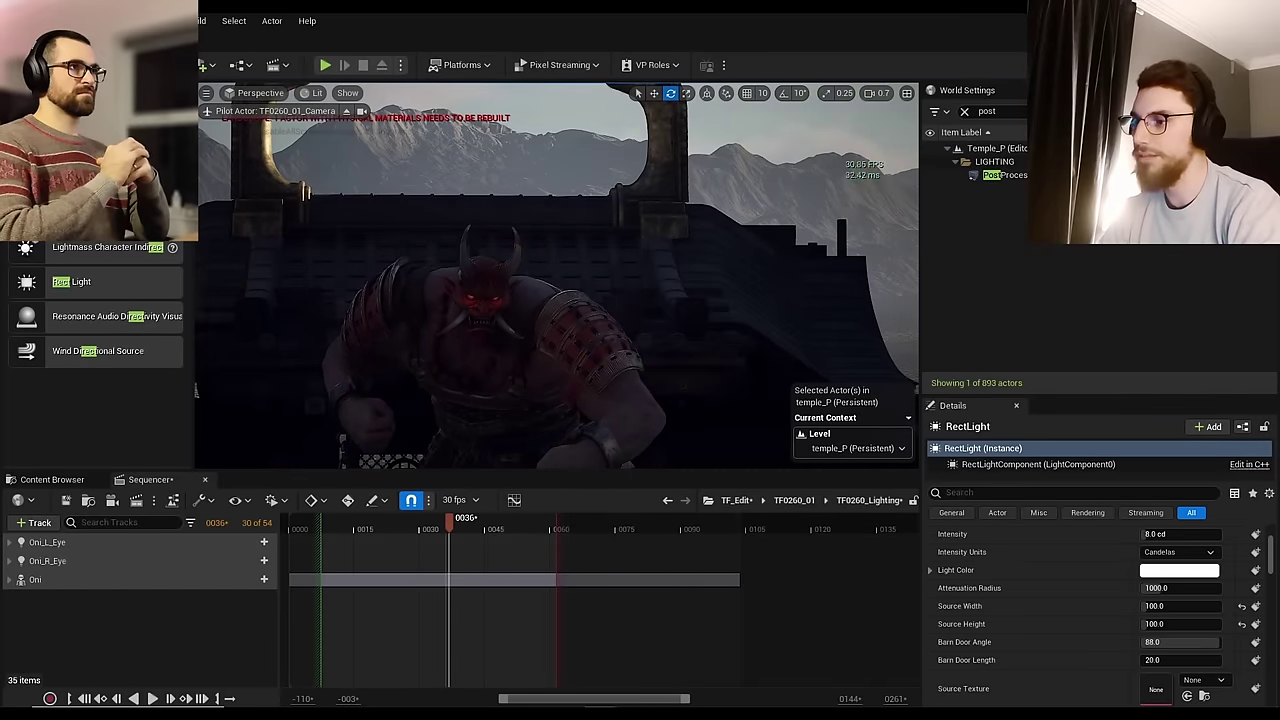
scroll(1130, 567, up, 1)
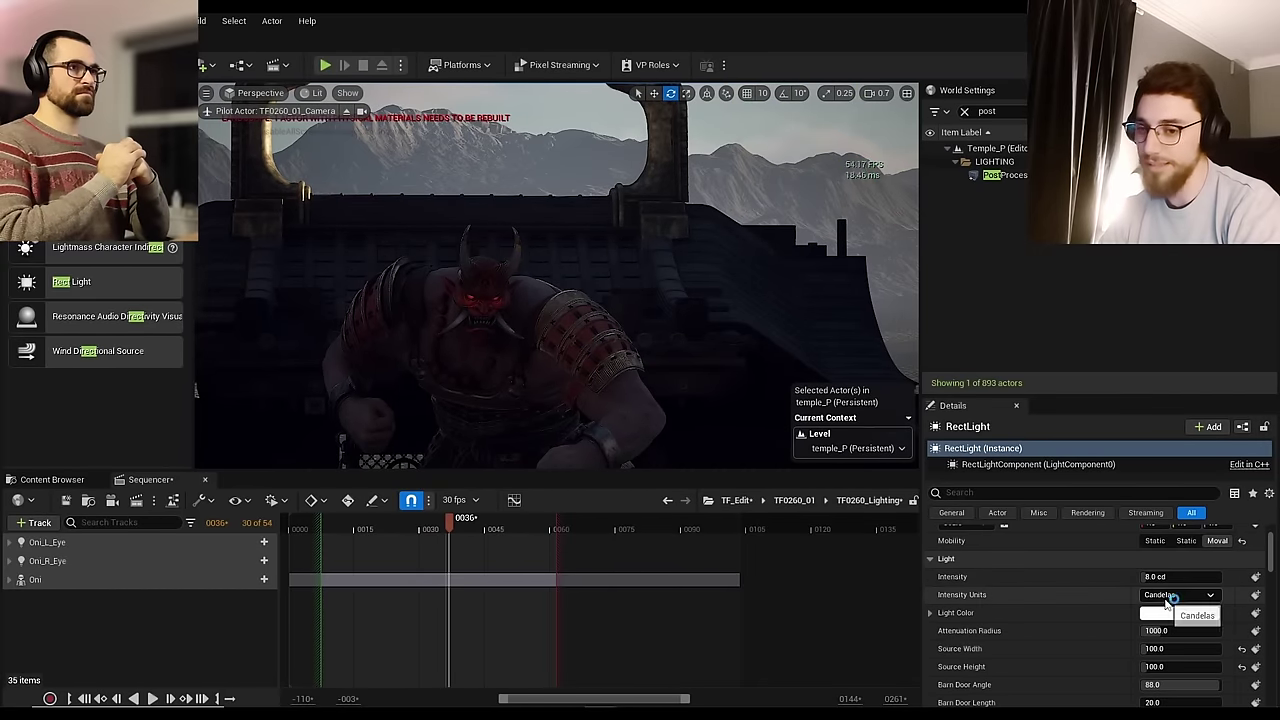
click(1178, 594)
click(1165, 640)
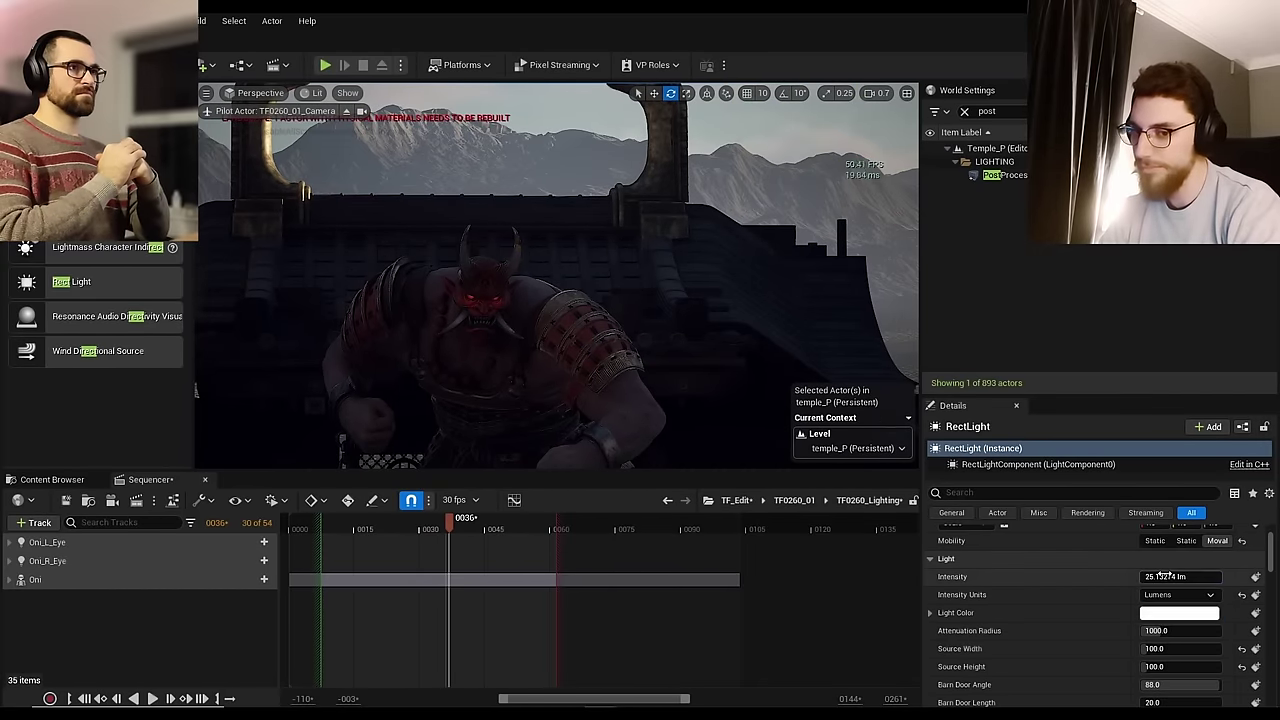
Step: Switch to LightCheatSheet.png in the browser and check the Local Light Intensities reference in lumens
click(1180, 577)
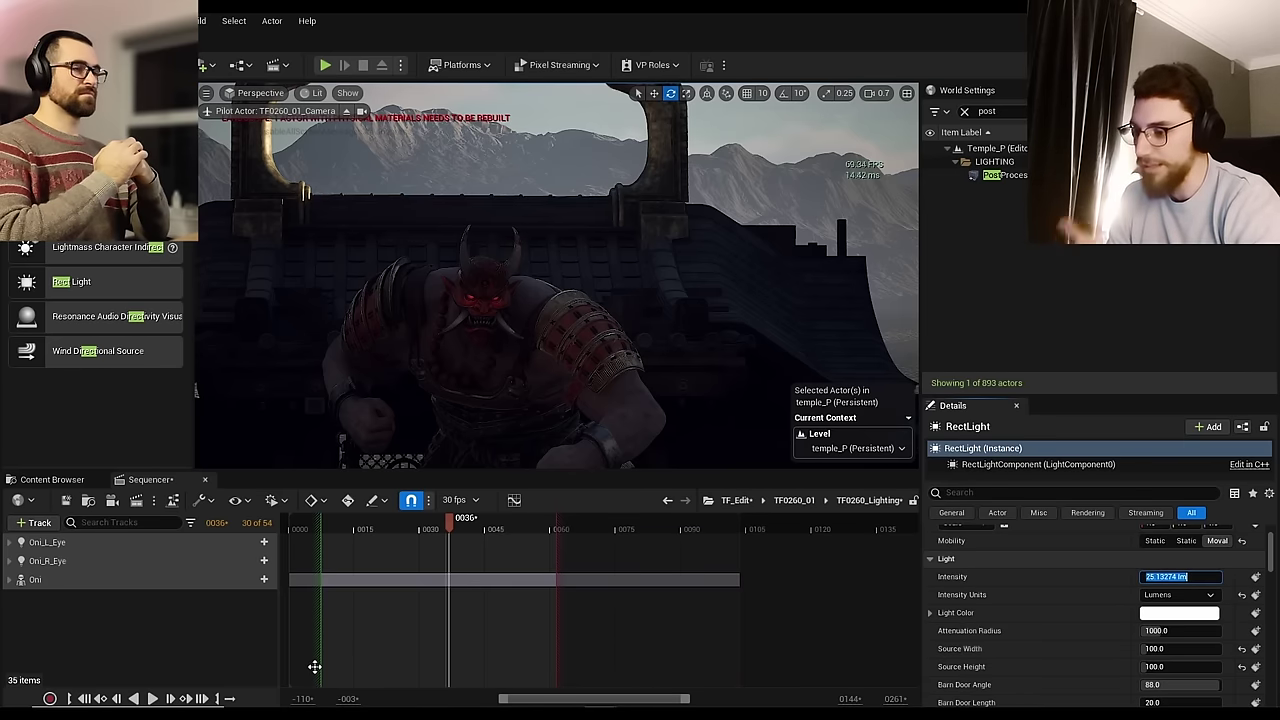
mouse_move(273, 714)
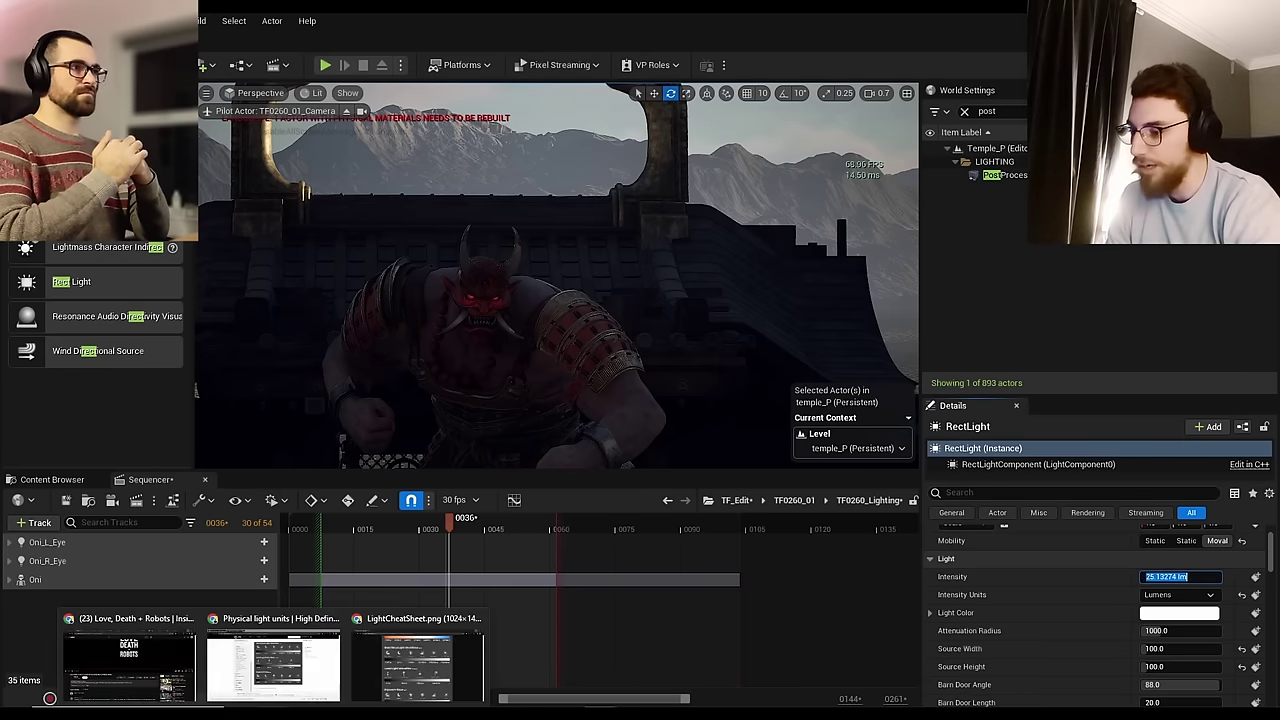
click(386, 694)
scroll(858, 474, down, 1)
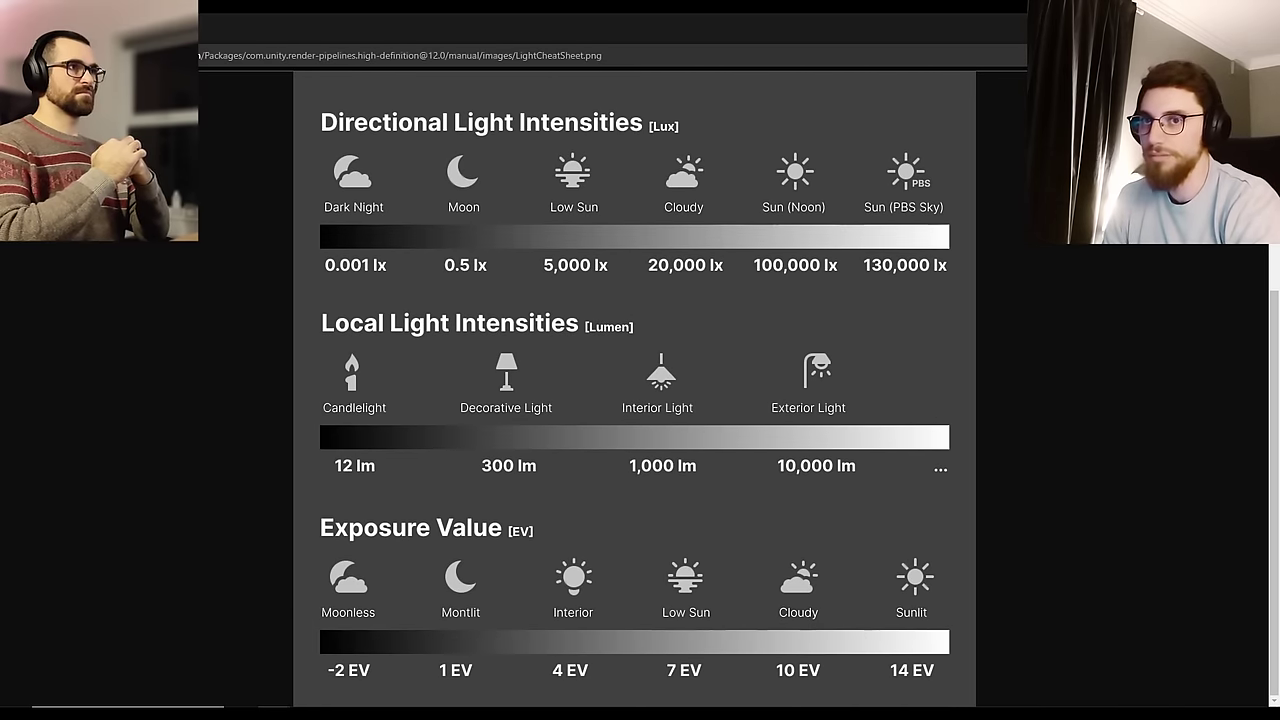
Step: Return to Unreal Editor, set the RectLight's intensity to 10000 lm, and inspect the light's effect on the Oni
key(alt+Tab)
click(1175, 577)
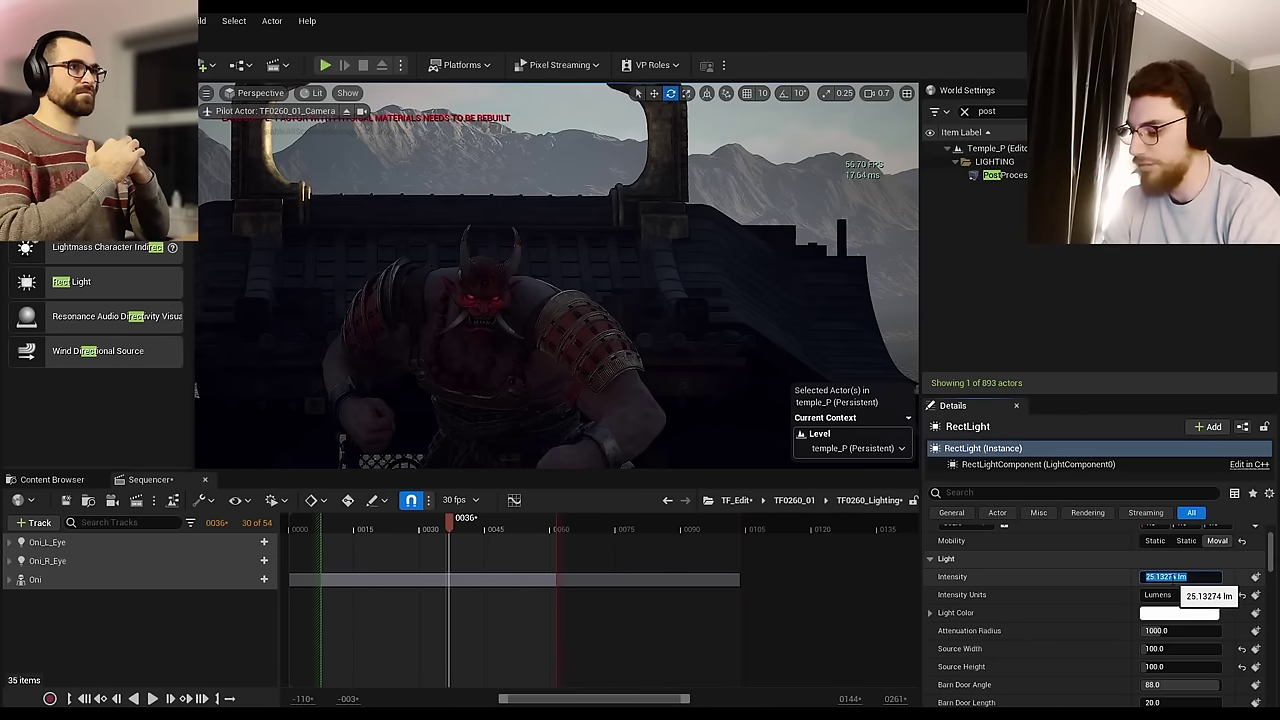
text(10)
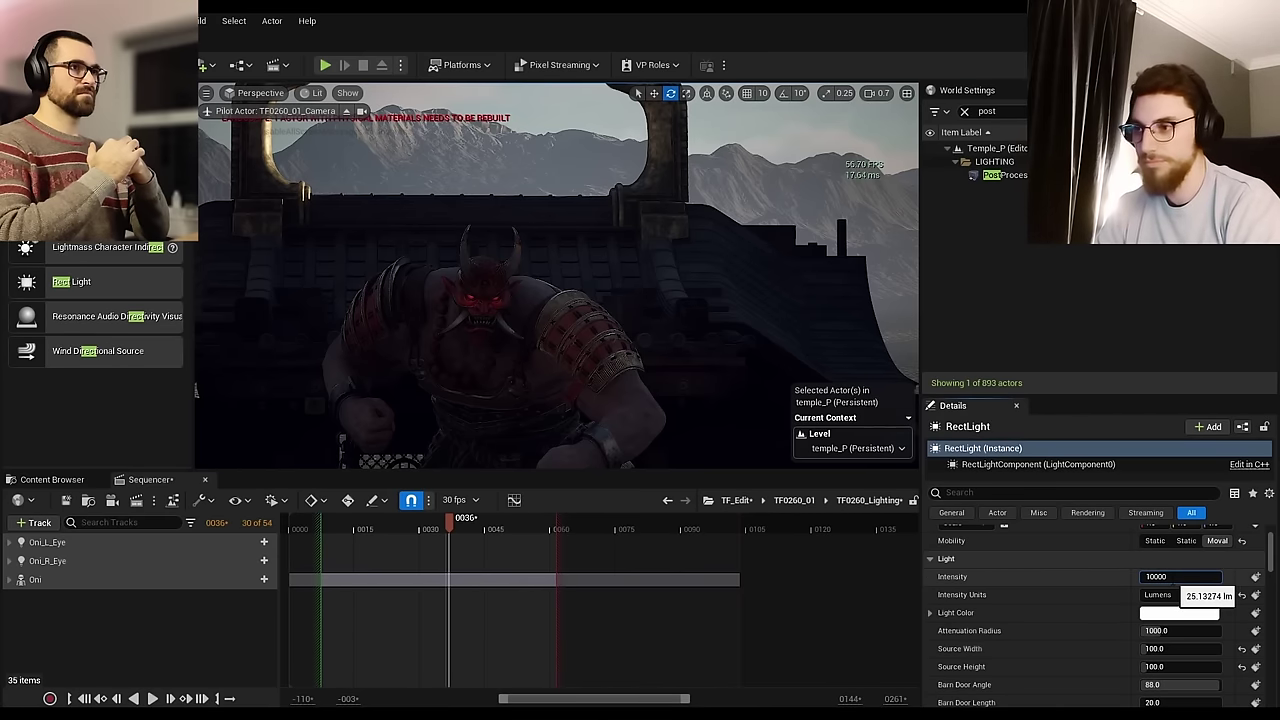
text(000)
key(Return)
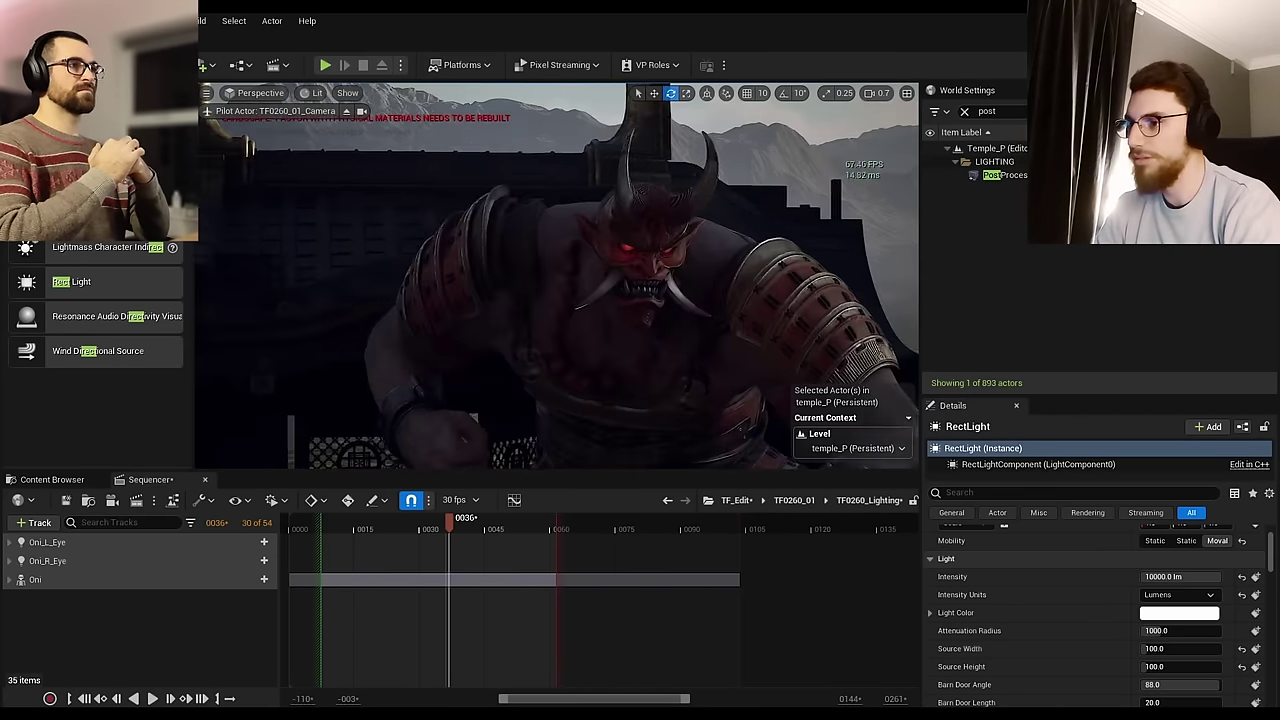
mouse_move(696, 359)
right_down()
mouse_move(790, 430)
mouse_move(780, 350)
mouse_move(696, 359)
right_up()
scroll(696, 359, down, 2)
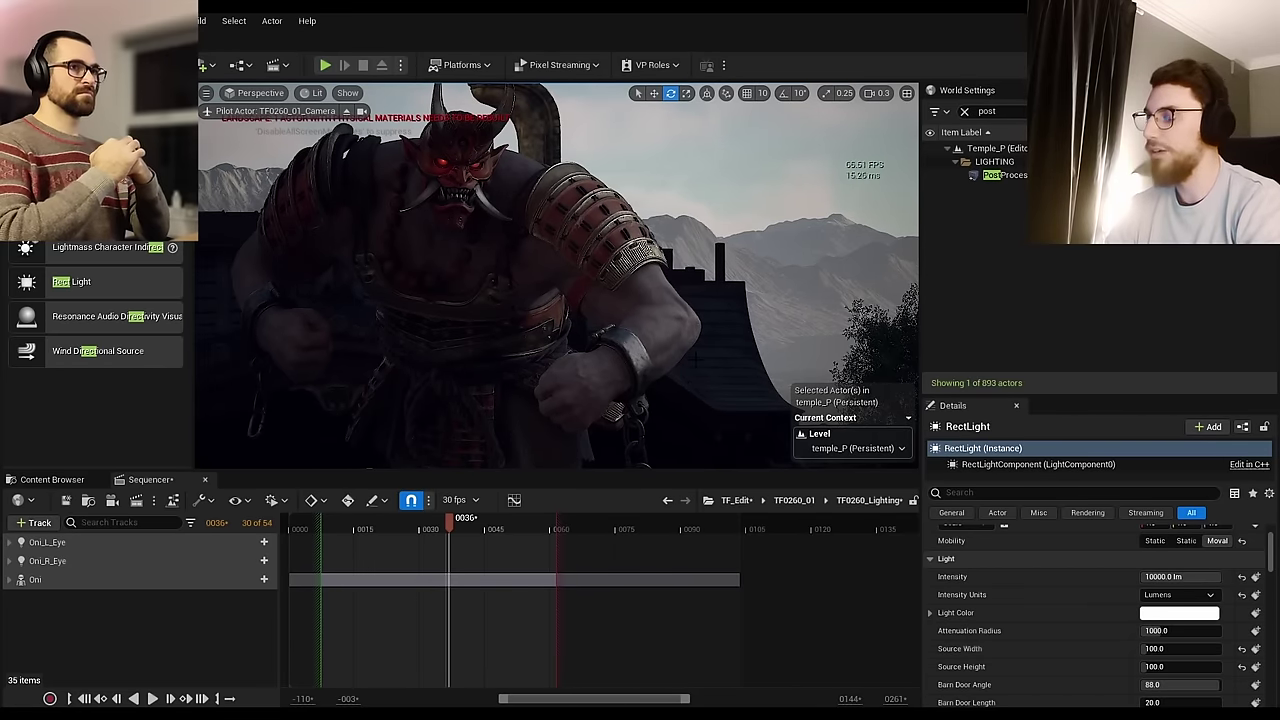
mouse_move(682, 330)
right_down()
mouse_move(790, 330)
mouse_move(682, 330)
right_up()
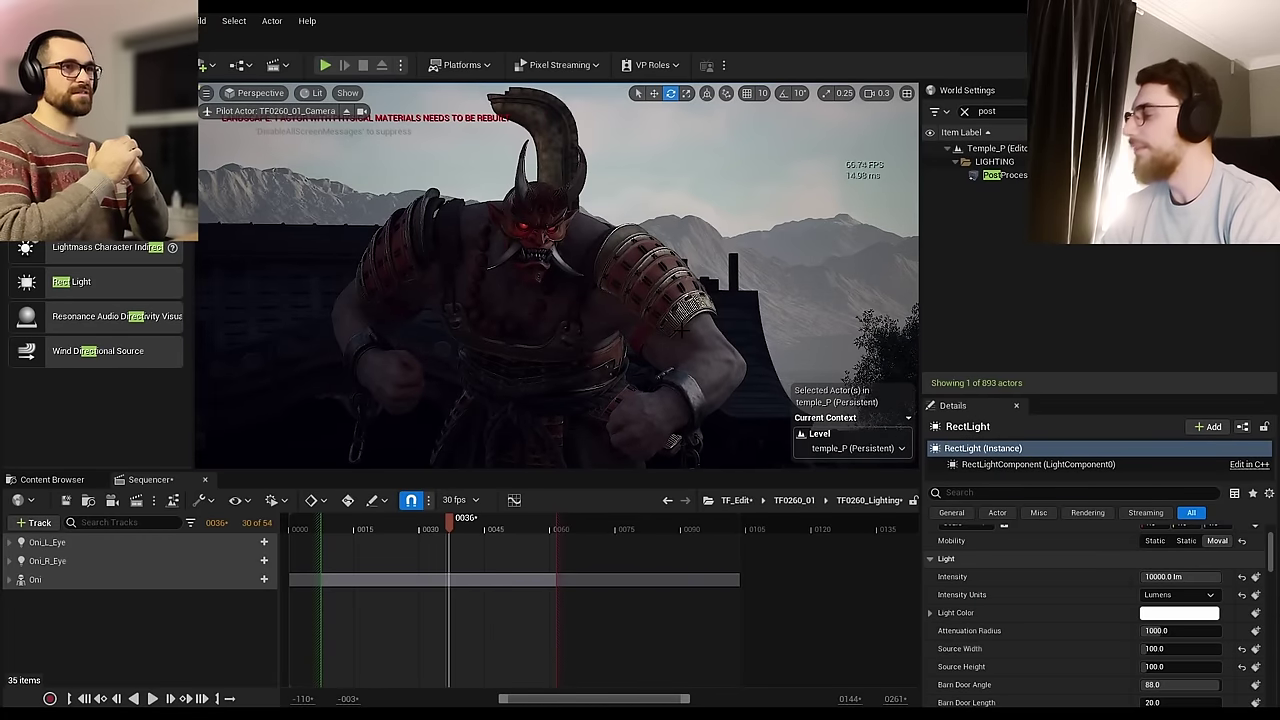
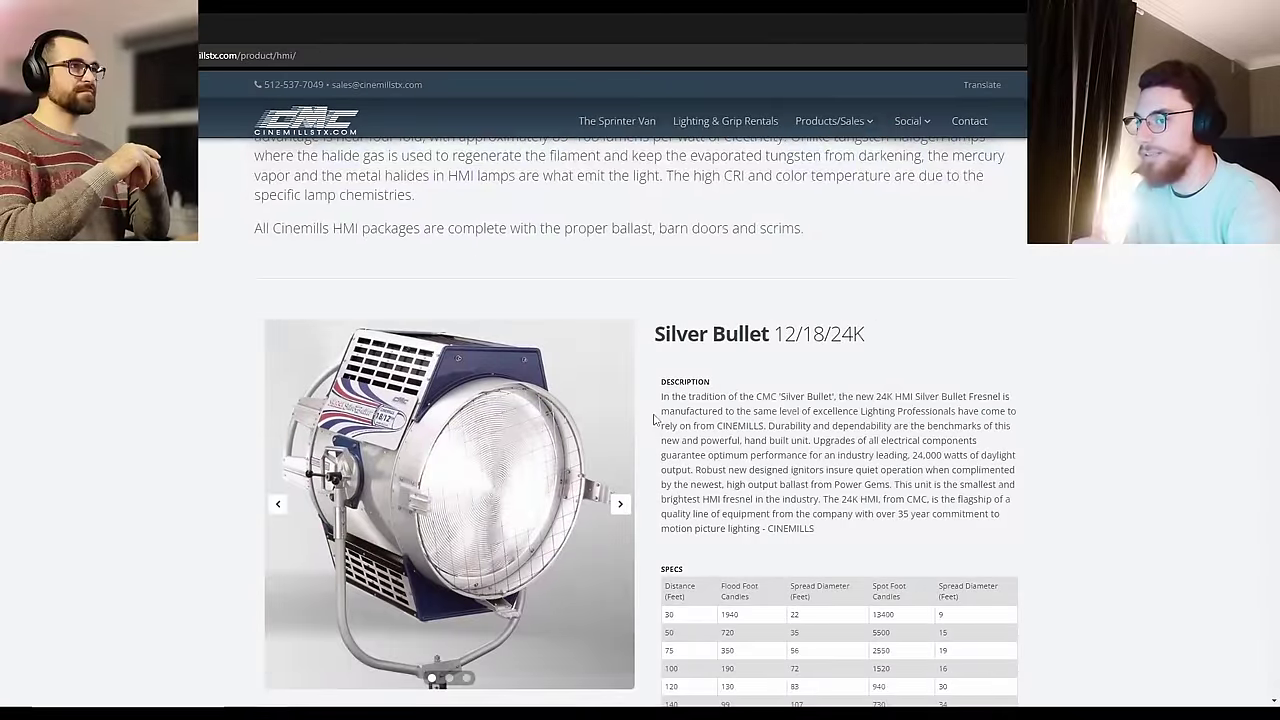
Step: Examine the Silver Bullet 12/18/24K description and specs on the Cinemills page, and highlight the HMI lamp's mercury vapor and metal halide description
scroll(800, 384, down, 1)
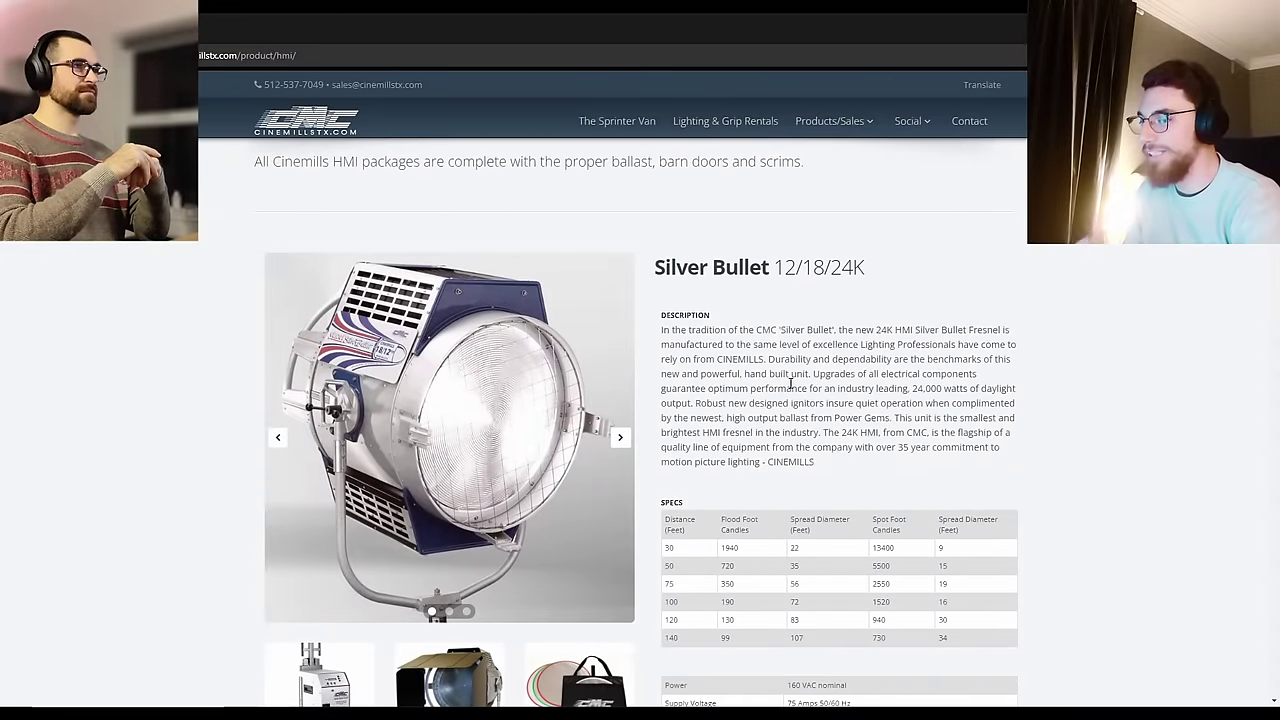
scroll(790, 383, down, 2)
scroll(800, 388, up, 2)
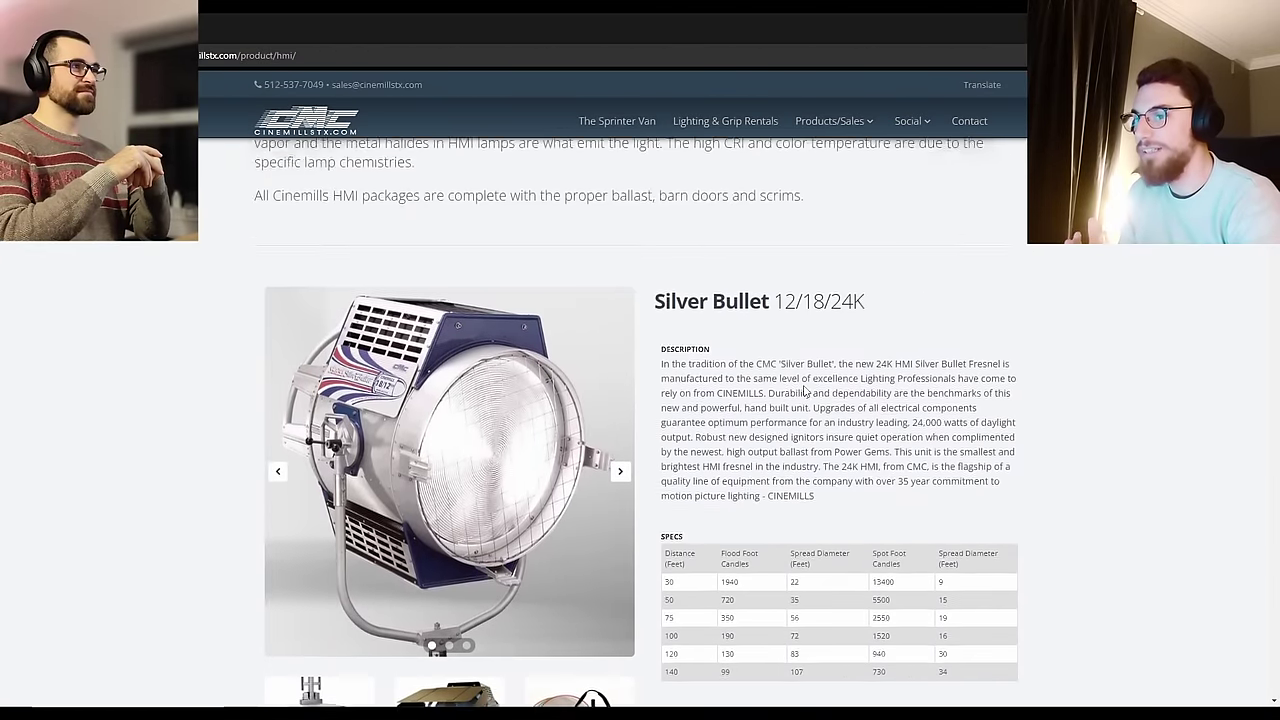
scroll(795, 388, up, 4)
scroll(785, 383, down, 1)
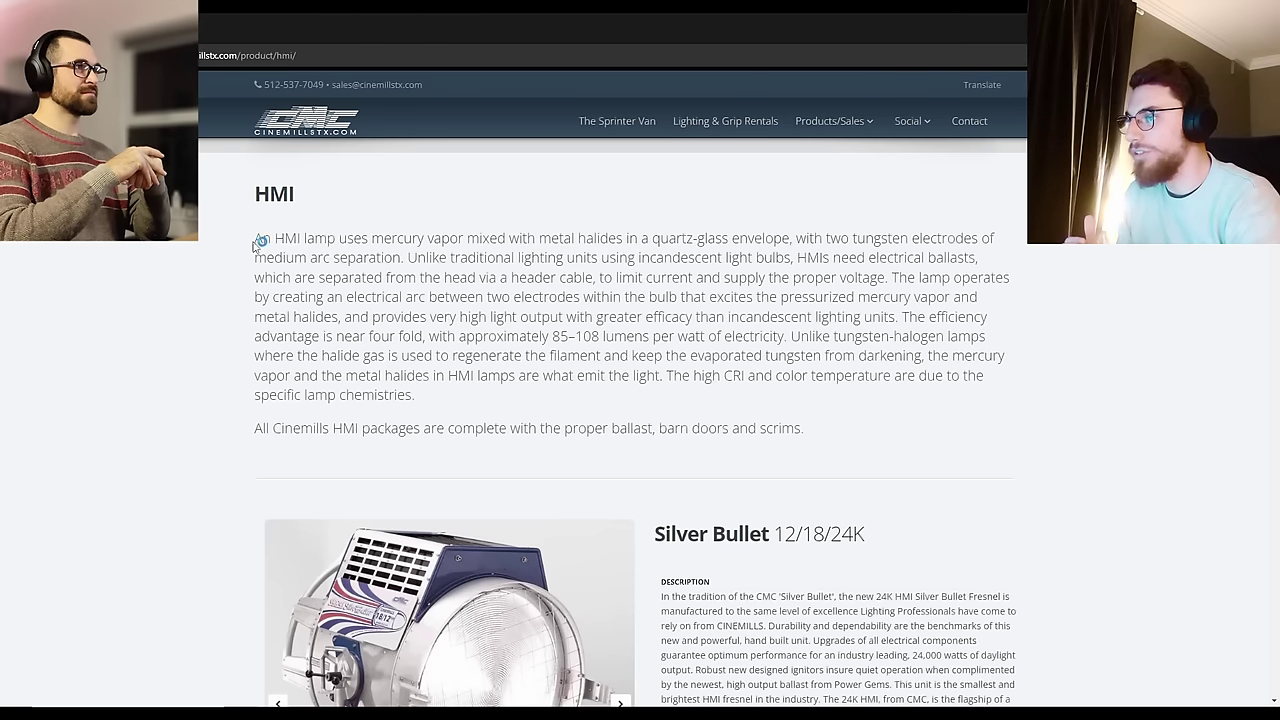
drag(371, 238, 778, 239)
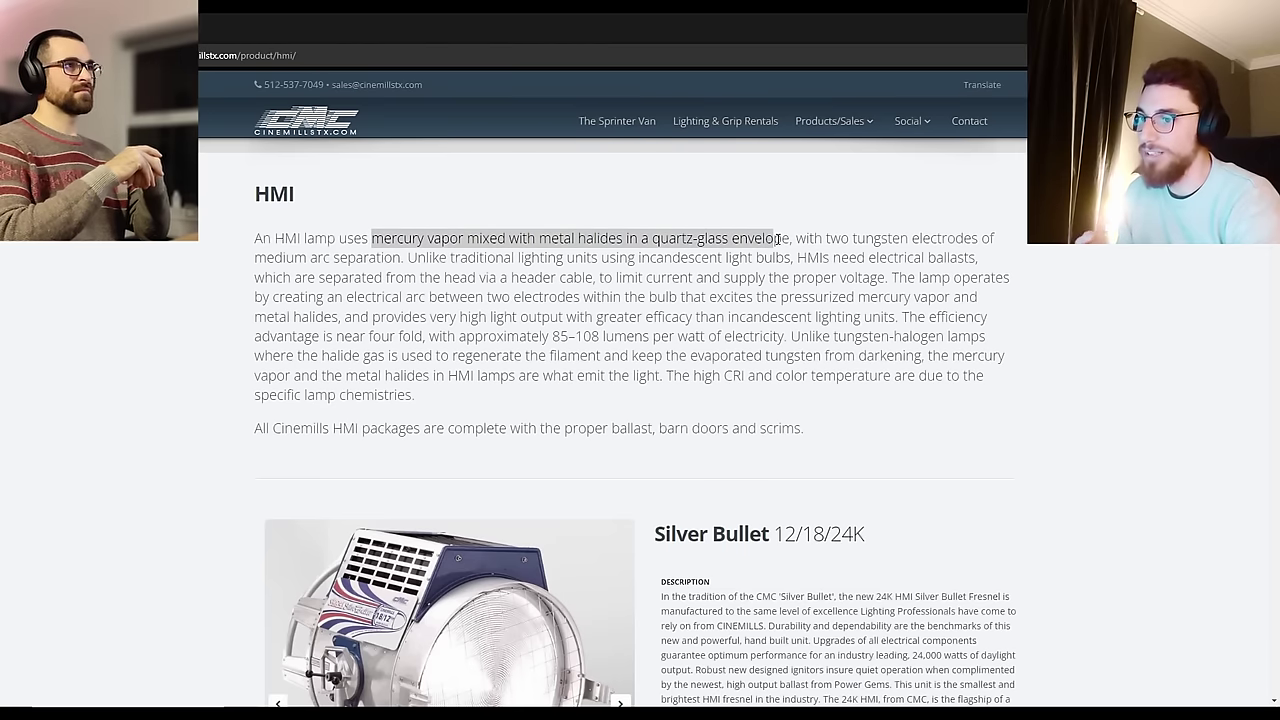
click(858, 257)
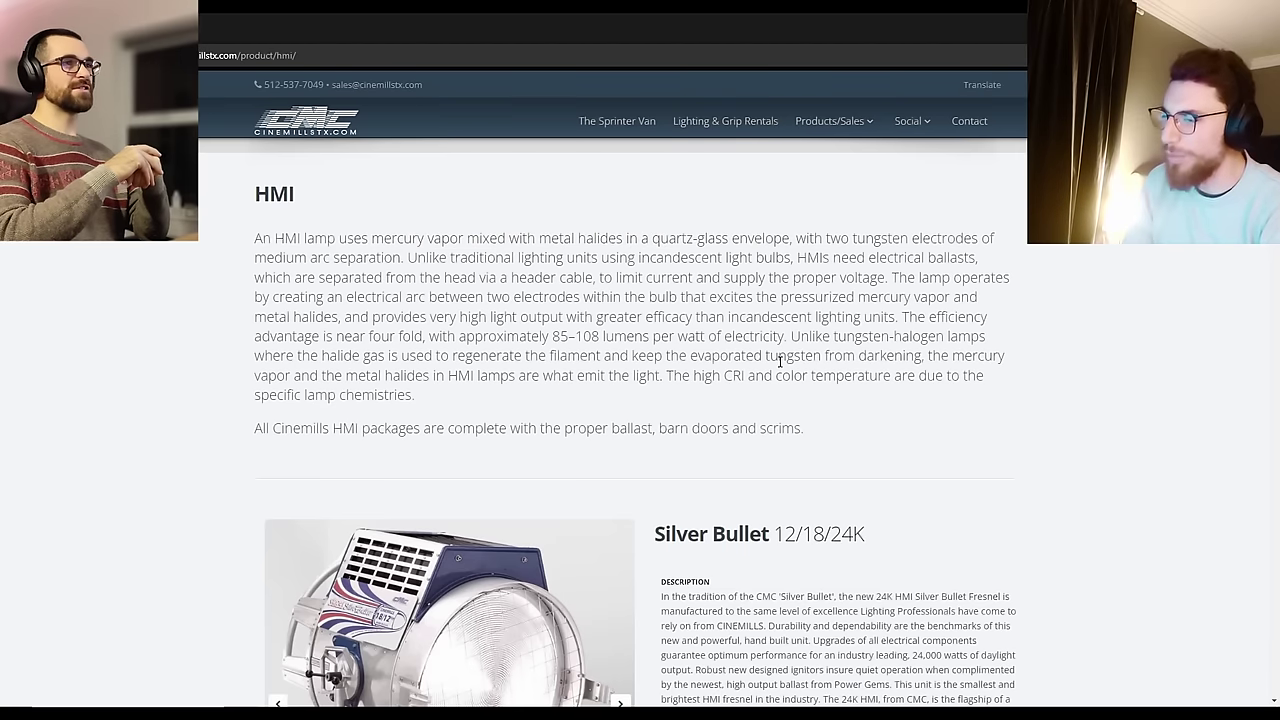
Step: Review the Silver Bullet specs again and highlight the lumens-per-watt range in the HMI lamp description
scroll(799, 372, down, 2)
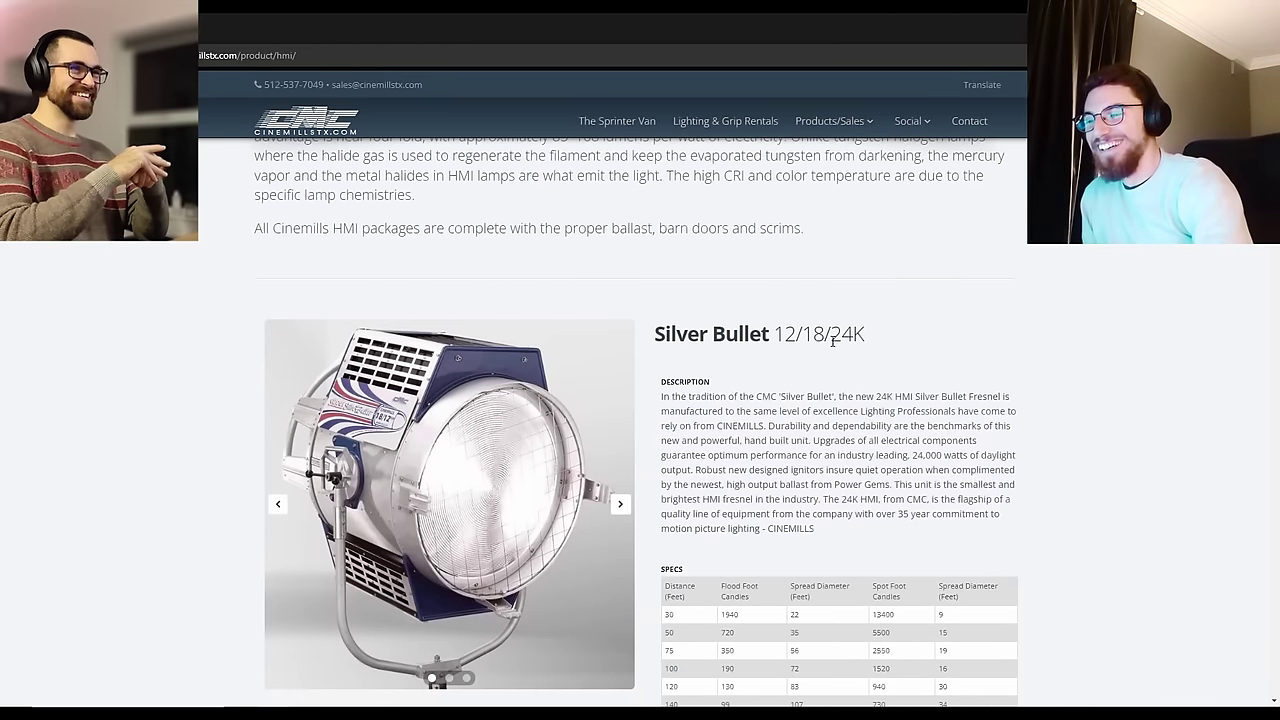
scroll(834, 339, down, 2)
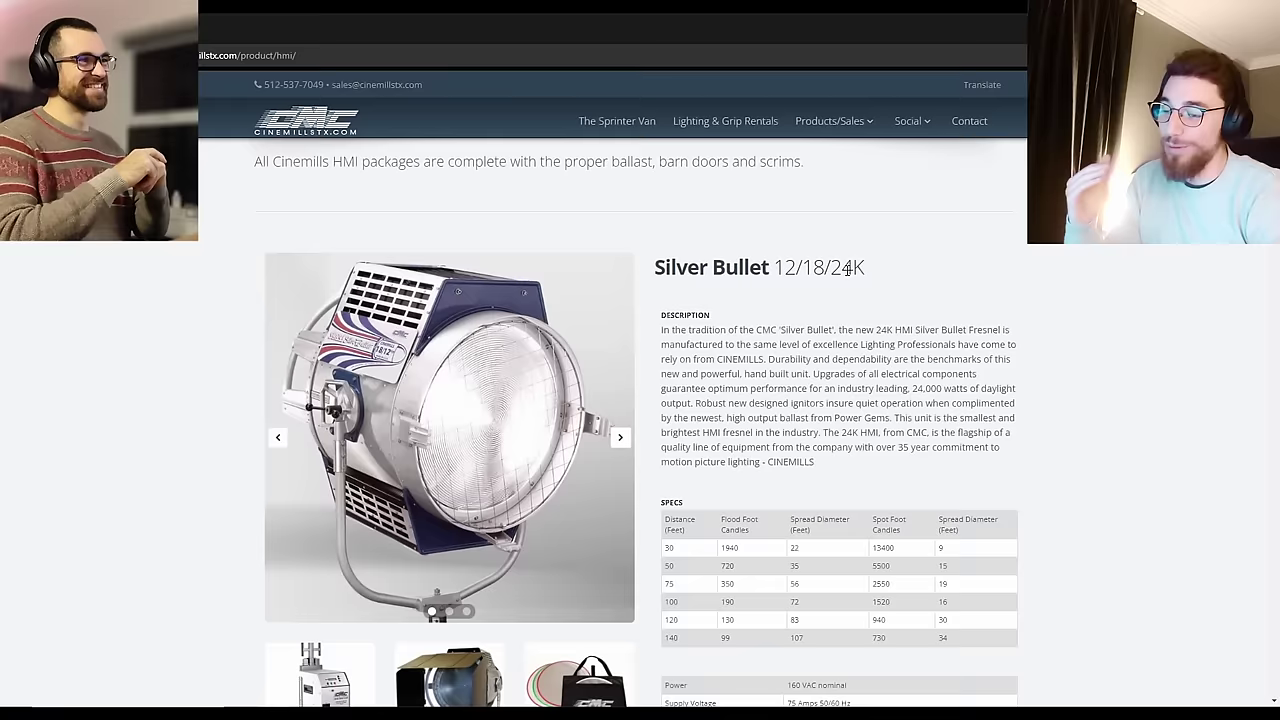
scroll(848, 302, down, 1)
scroll(851, 311, up, 5)
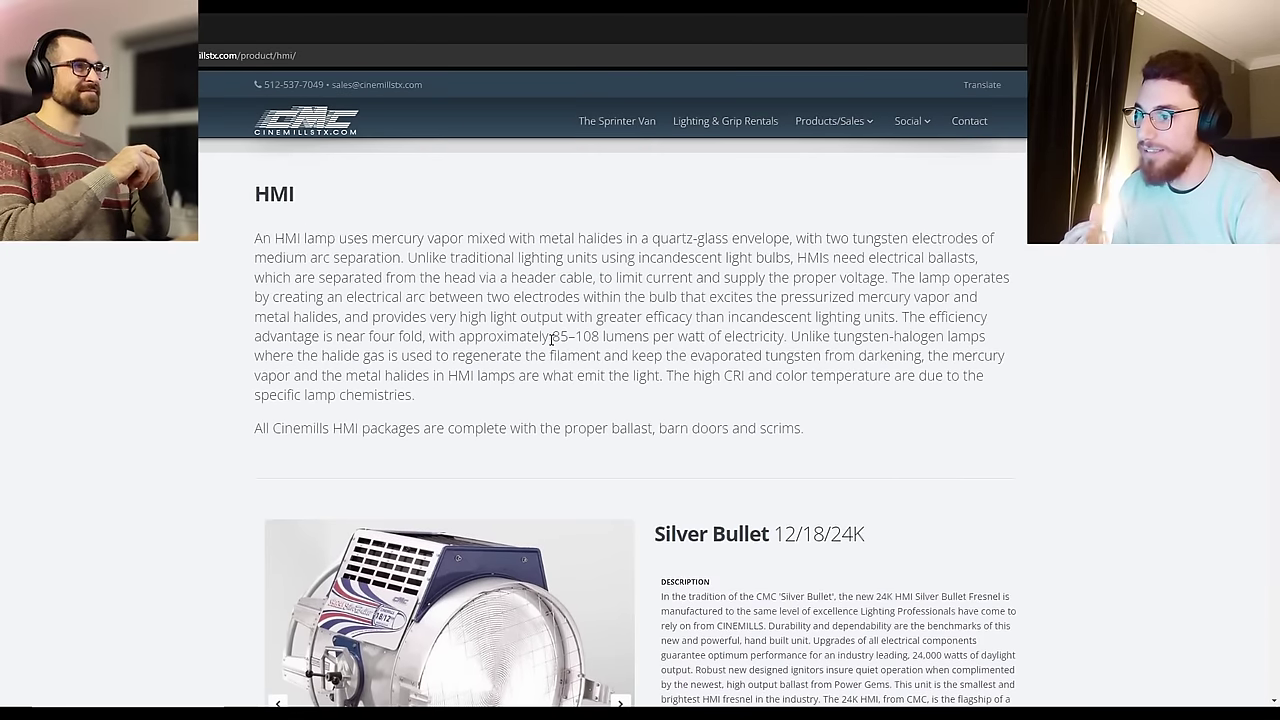
drag(552, 336, 599, 336)
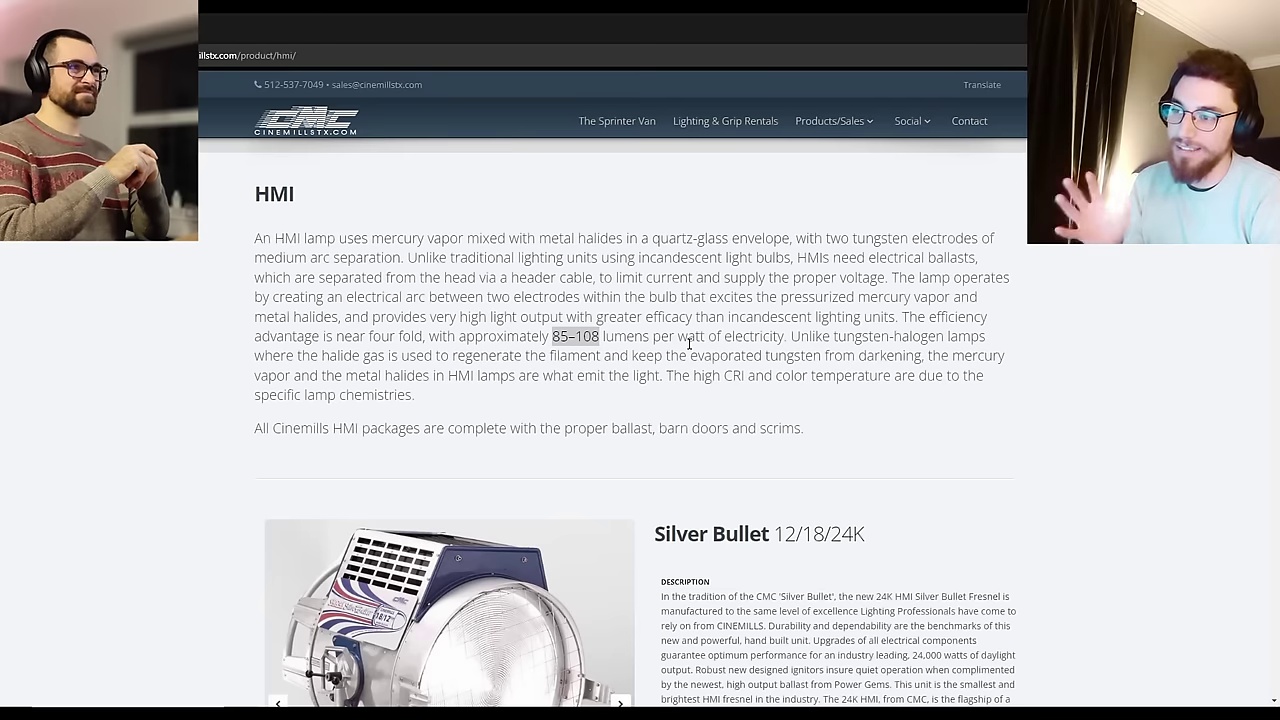
click(788, 412)
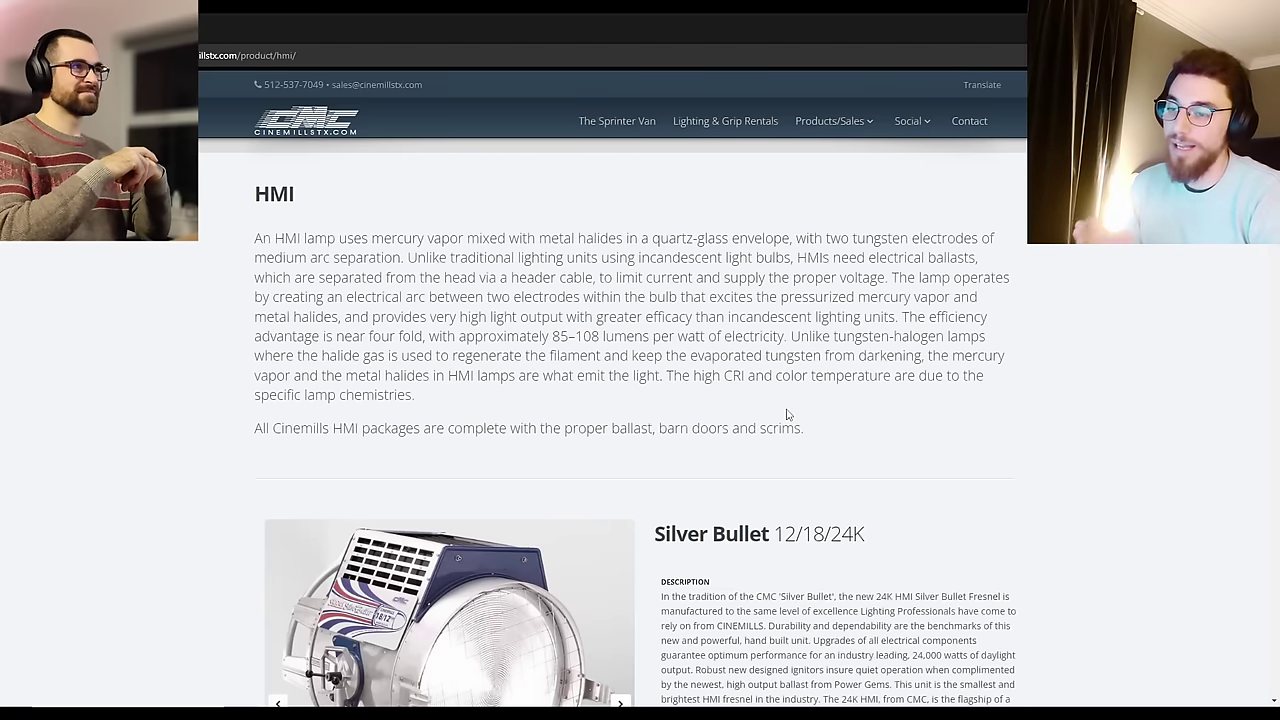
Step: Review the Cinemills HMI page, examining the lamp efficacy description and the Silver Bullet 12/18/24K and 12/18K specs
scroll(787, 414, down, 1)
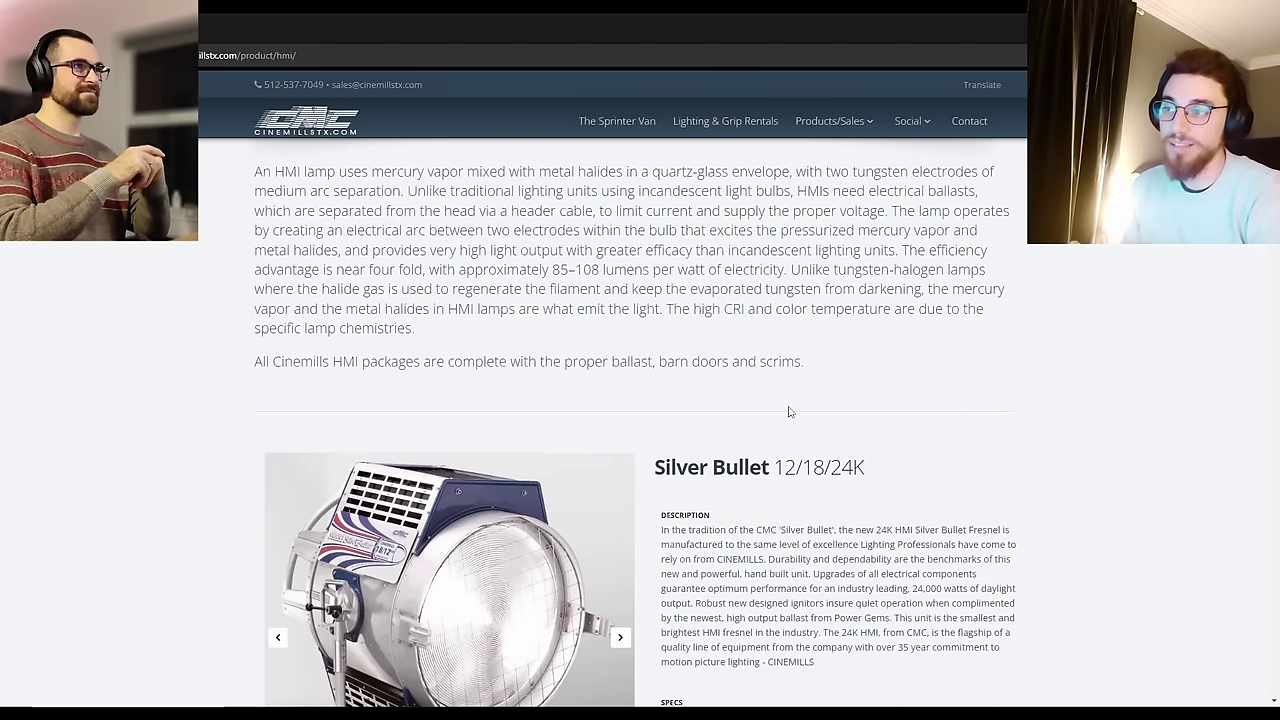
scroll(790, 400, up, 1)
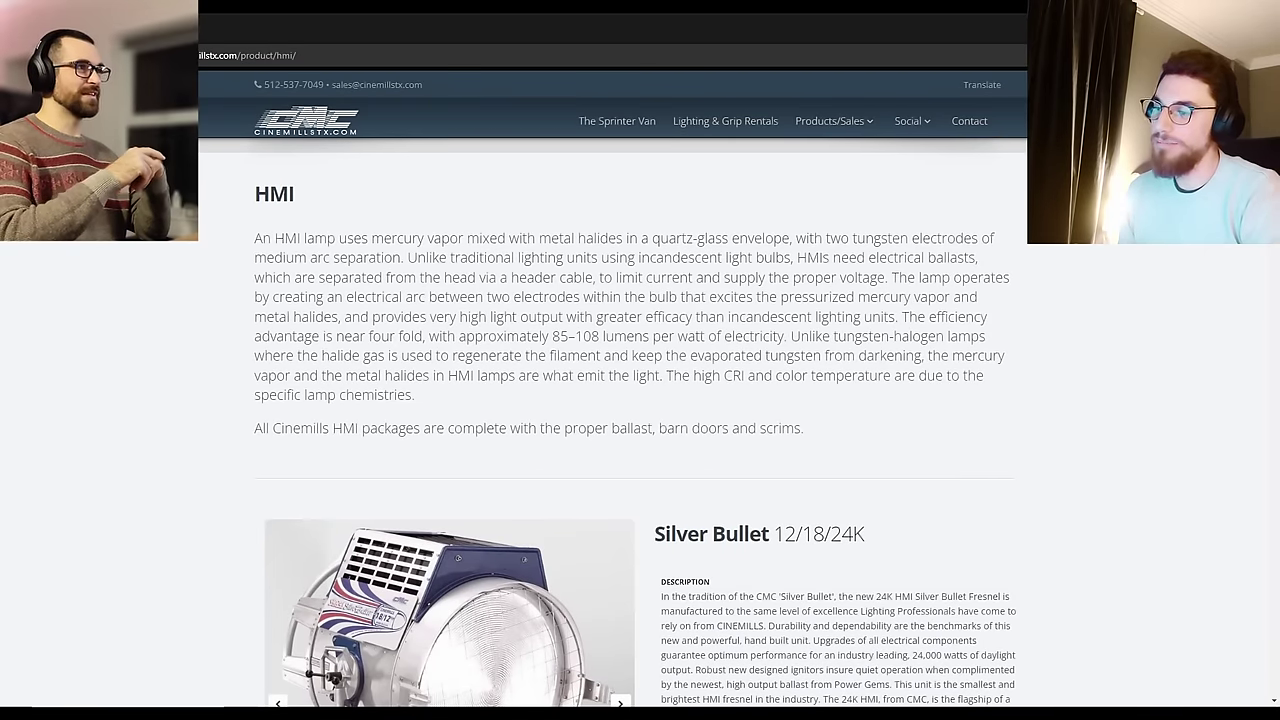
scroll(905, 374, up, 1)
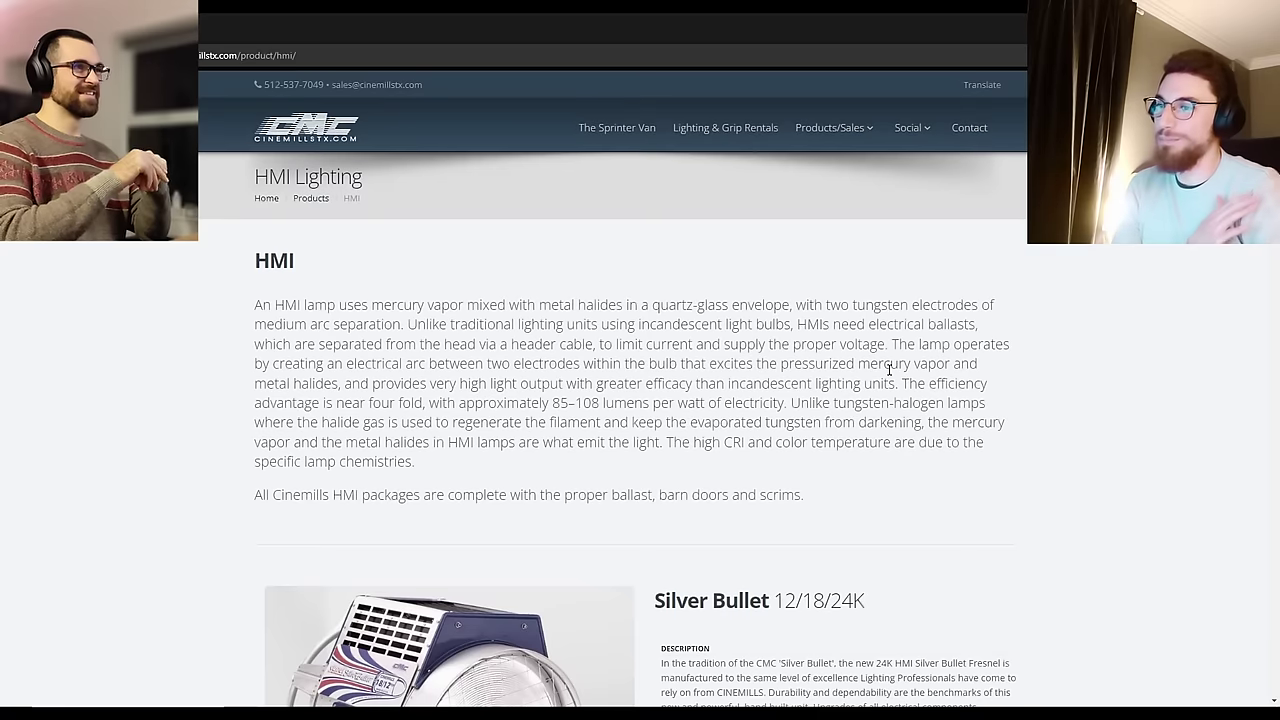
scroll(889, 370, down, 15)
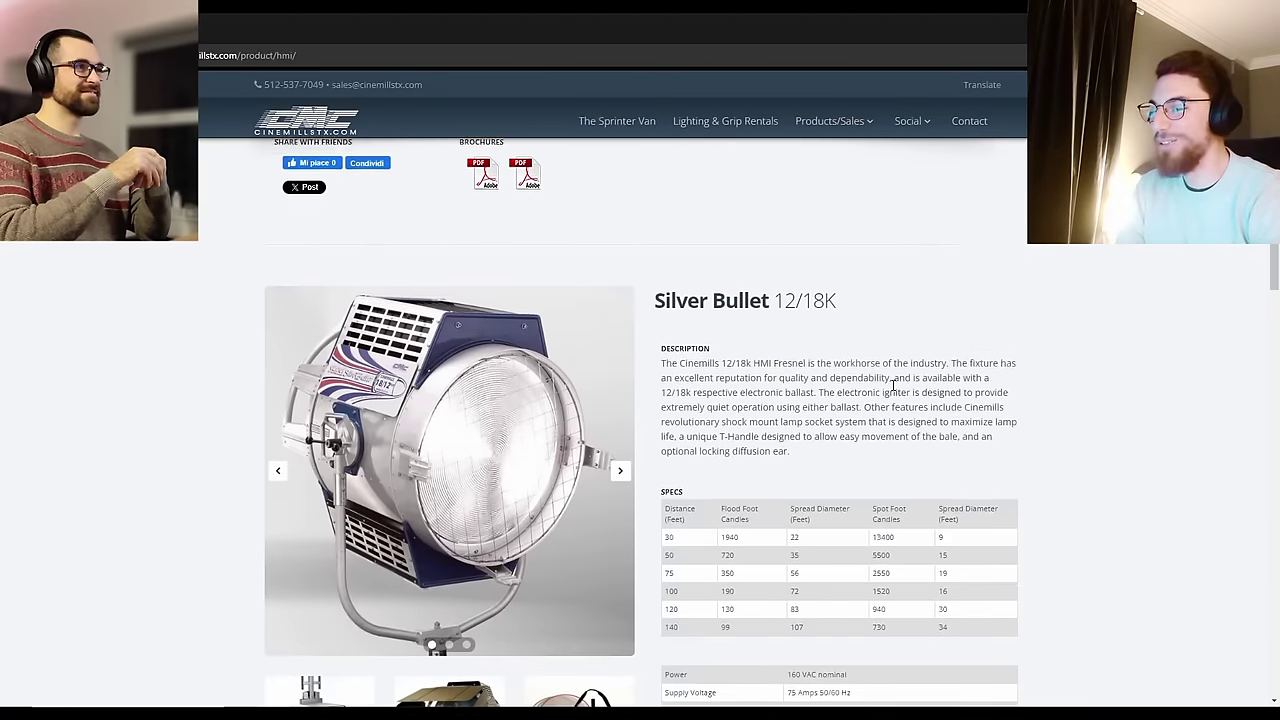
scroll(1000, 290, down, 5)
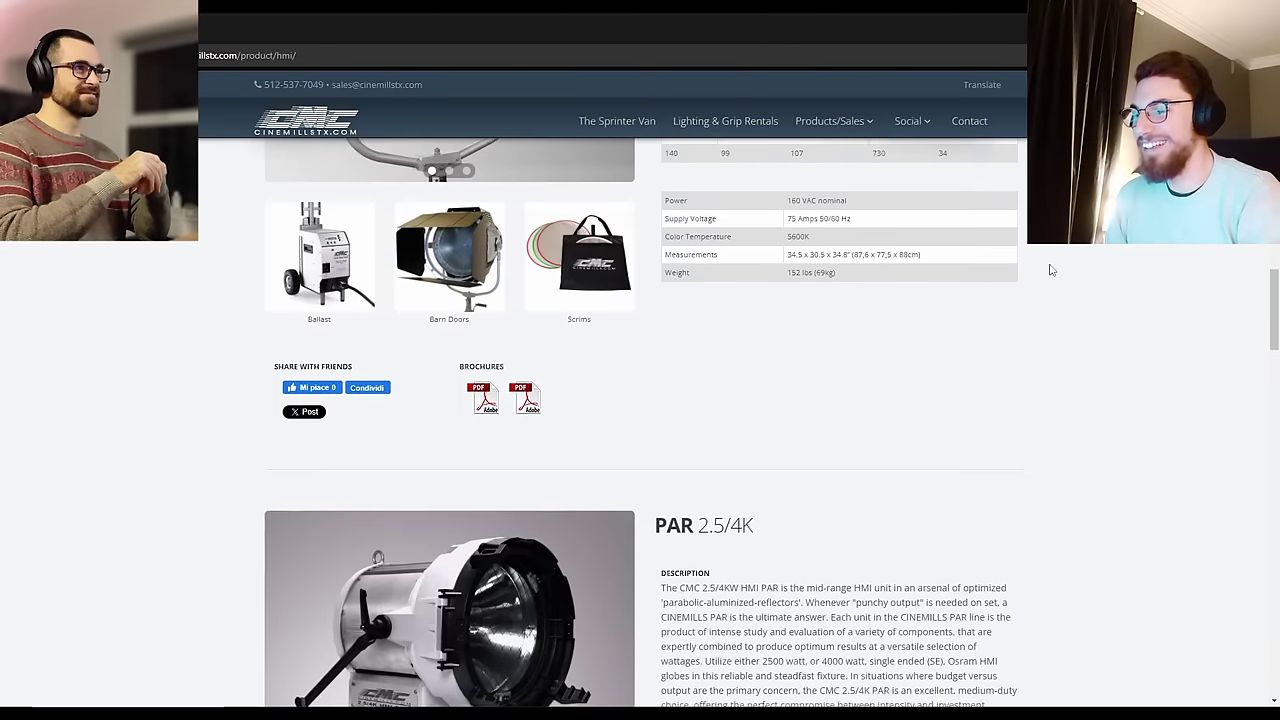
scroll(1058, 303, up, 8)
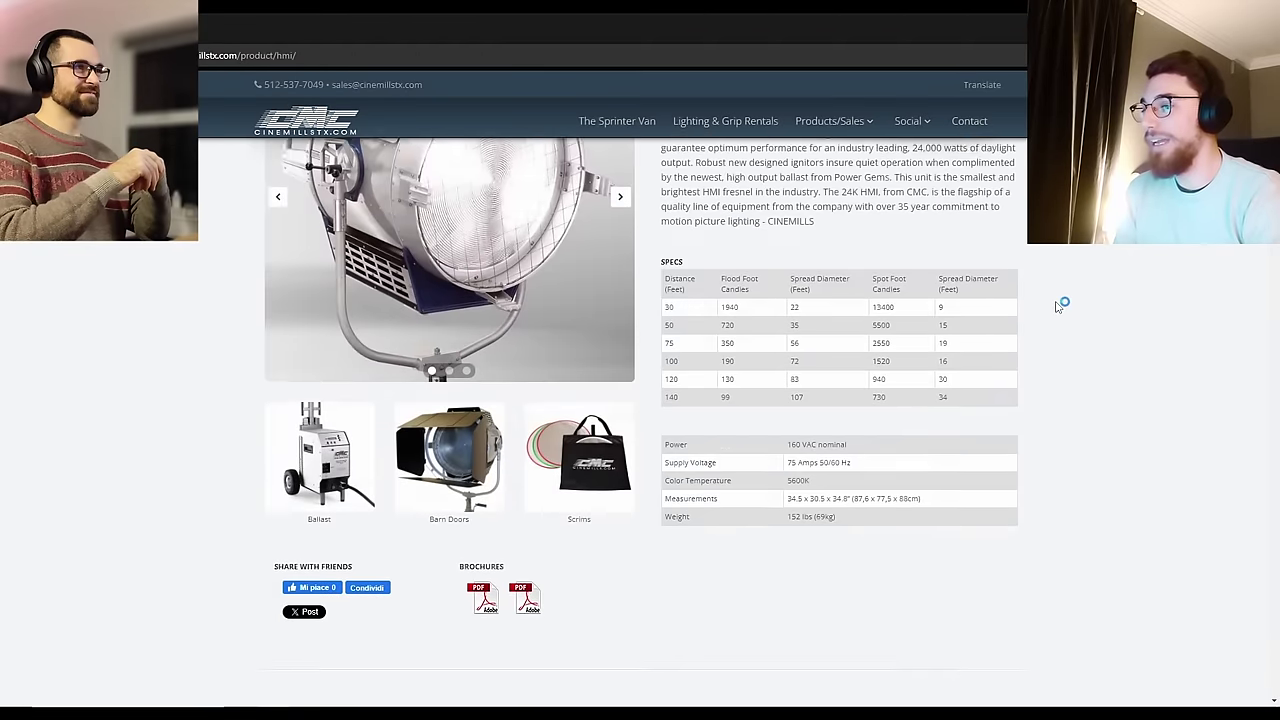
scroll(1058, 307, up, 4)
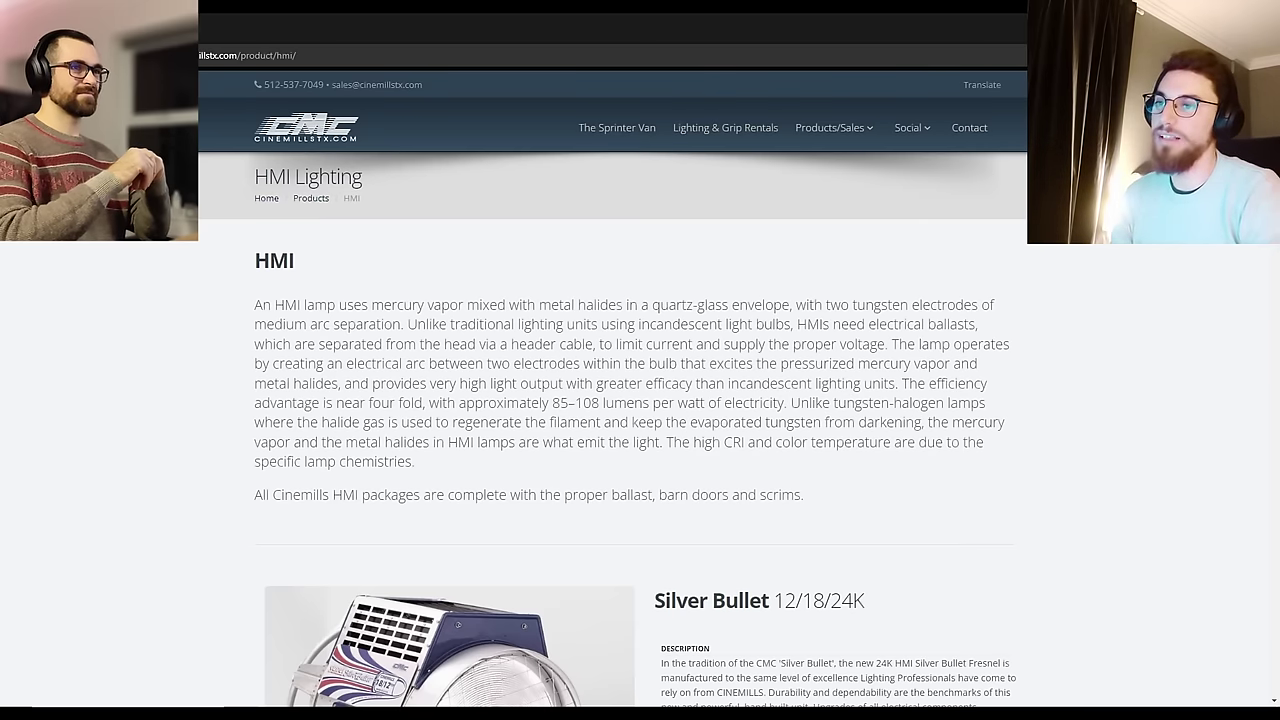
Step: Return to Unreal Editor and set the RectLight's intensity to 32000 lm
key(alt+Tab)
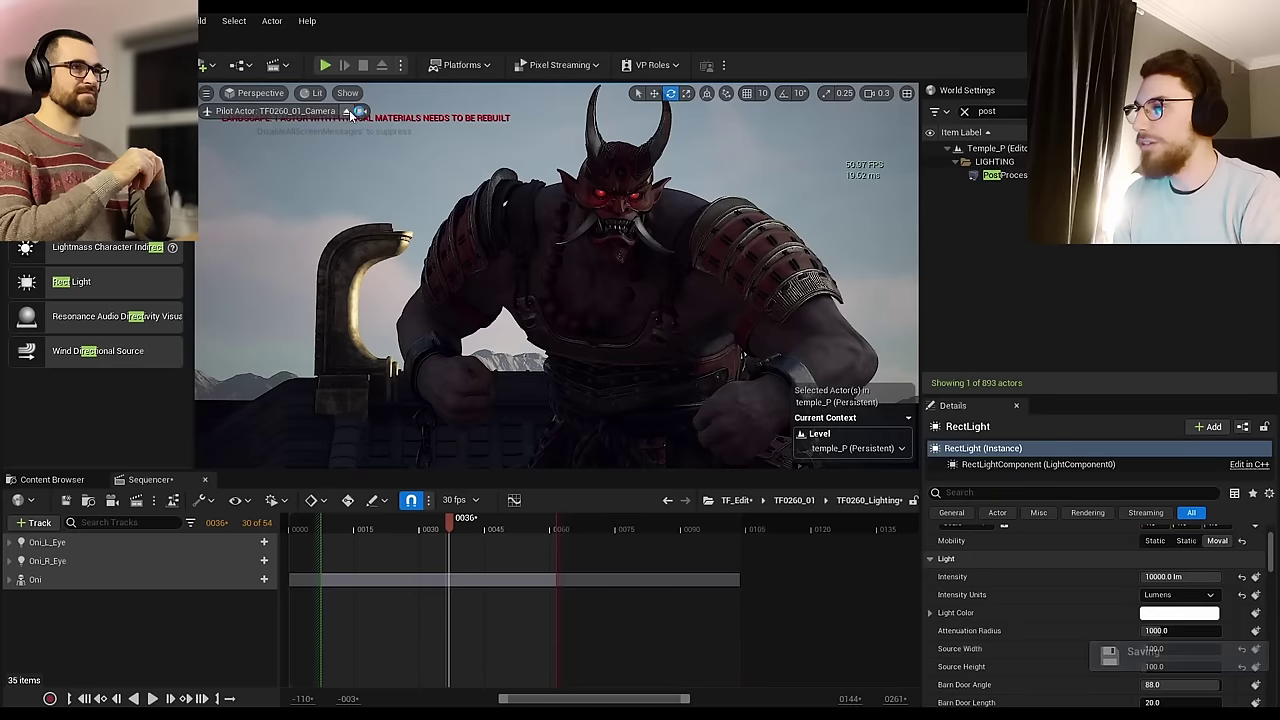
click(1168, 577)
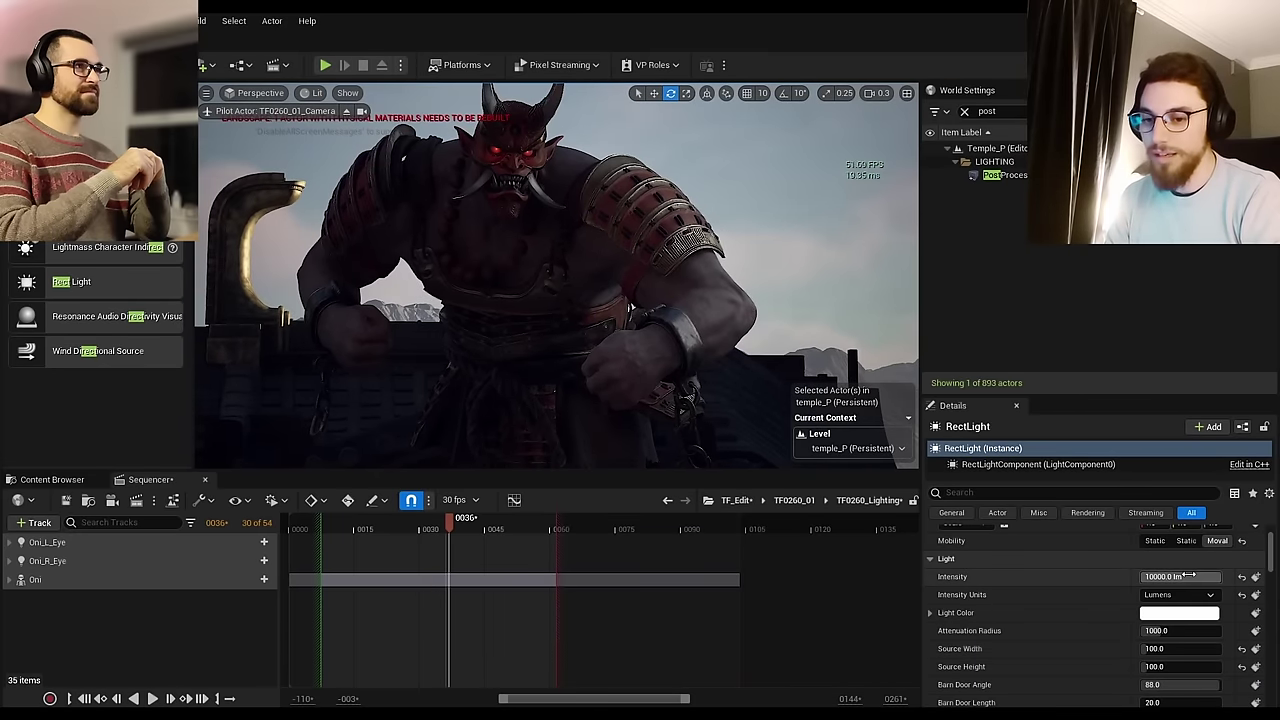
click(1190, 579)
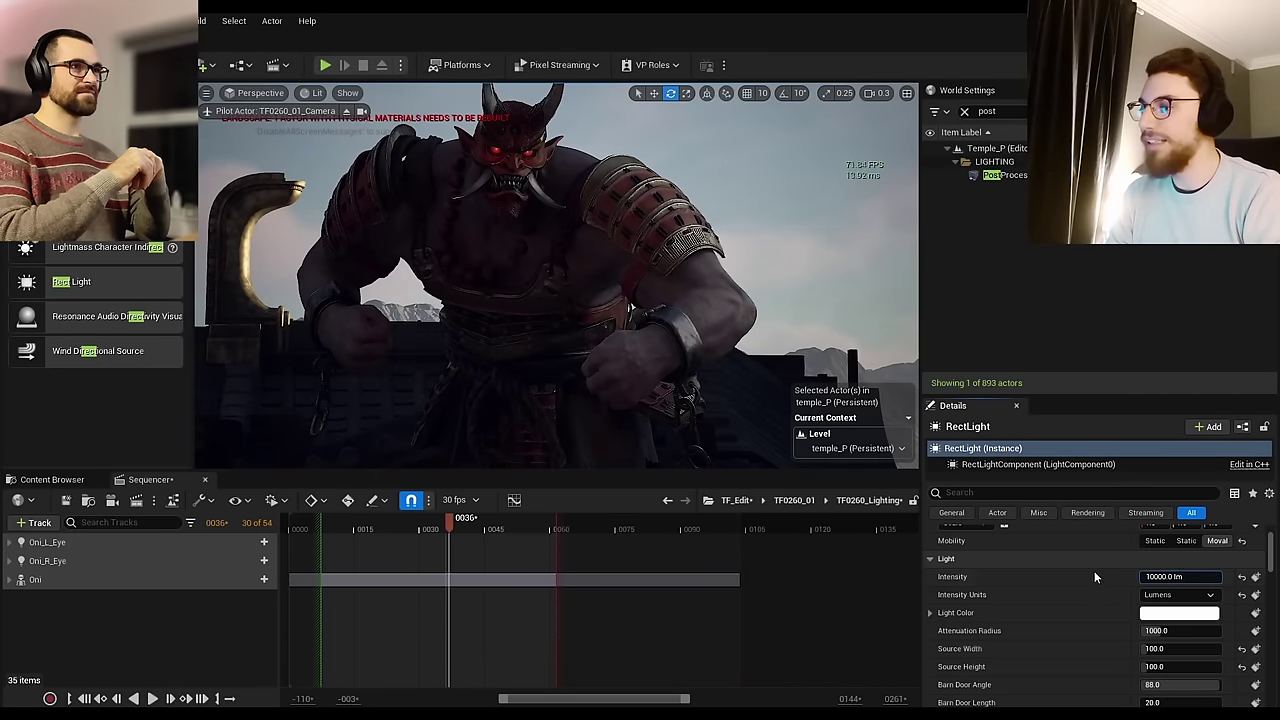
drag(1188, 577, 1085, 576)
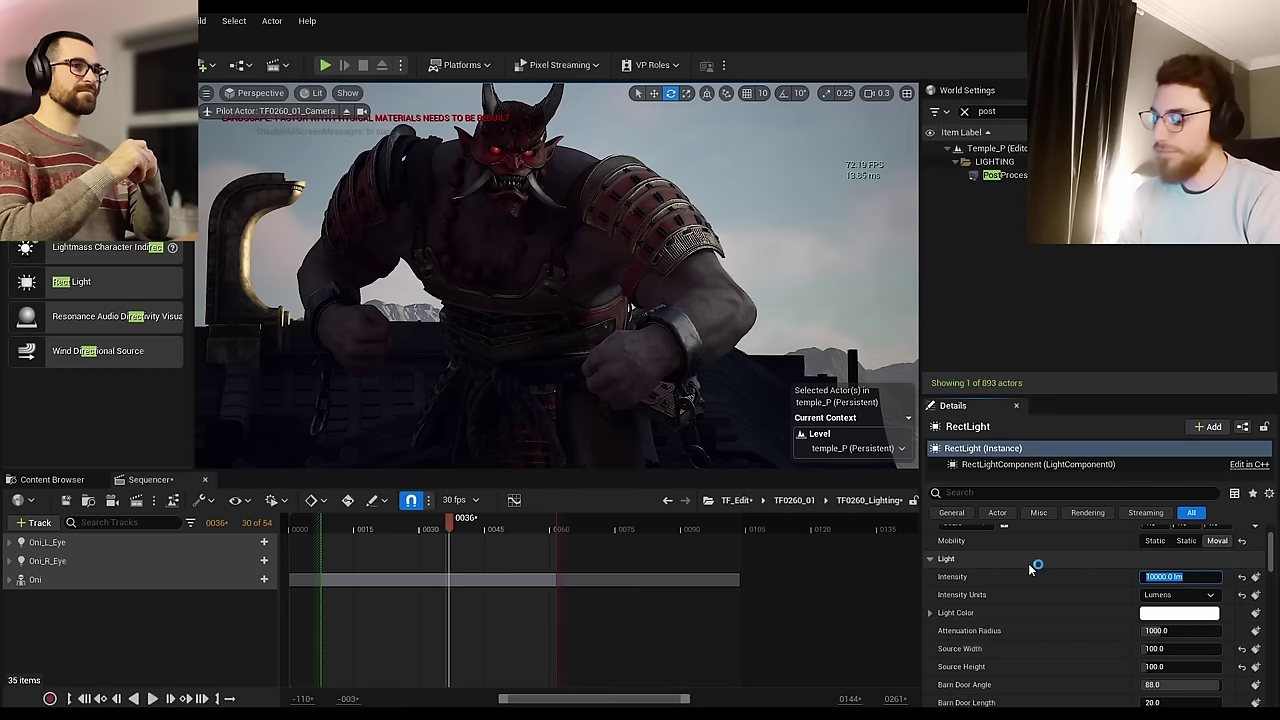
text(3200)
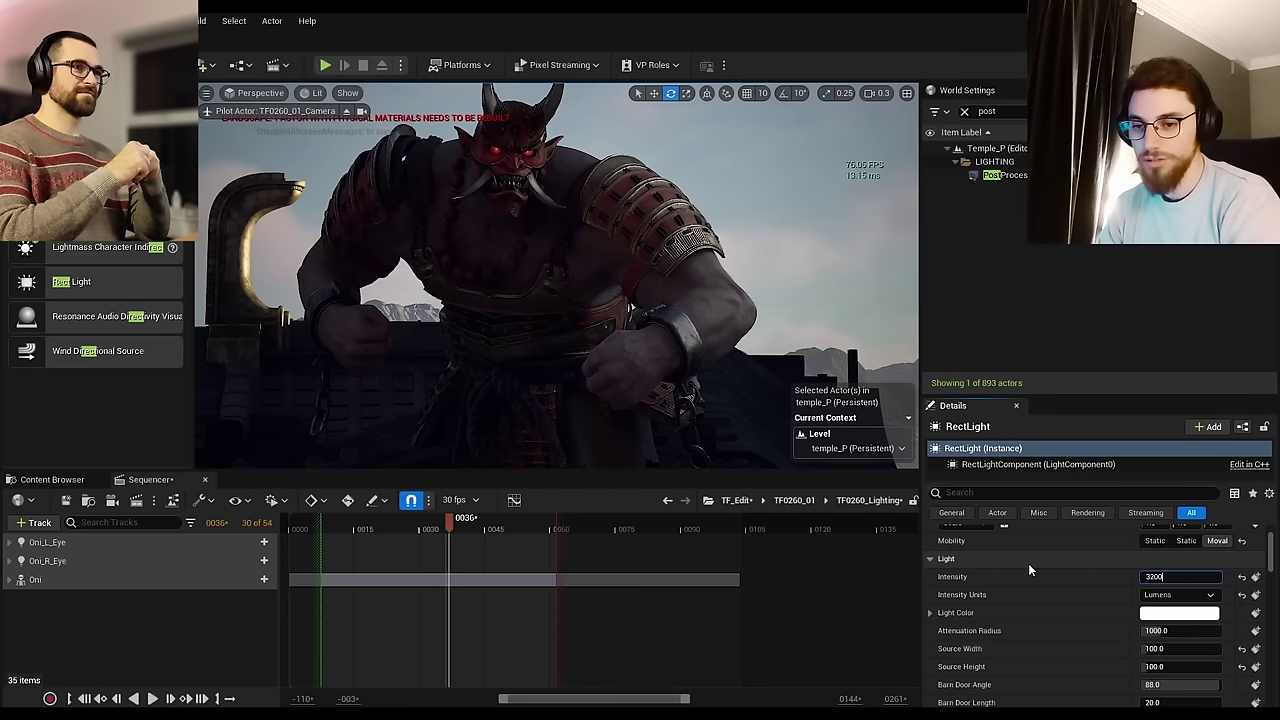
text(0)
key(Return)
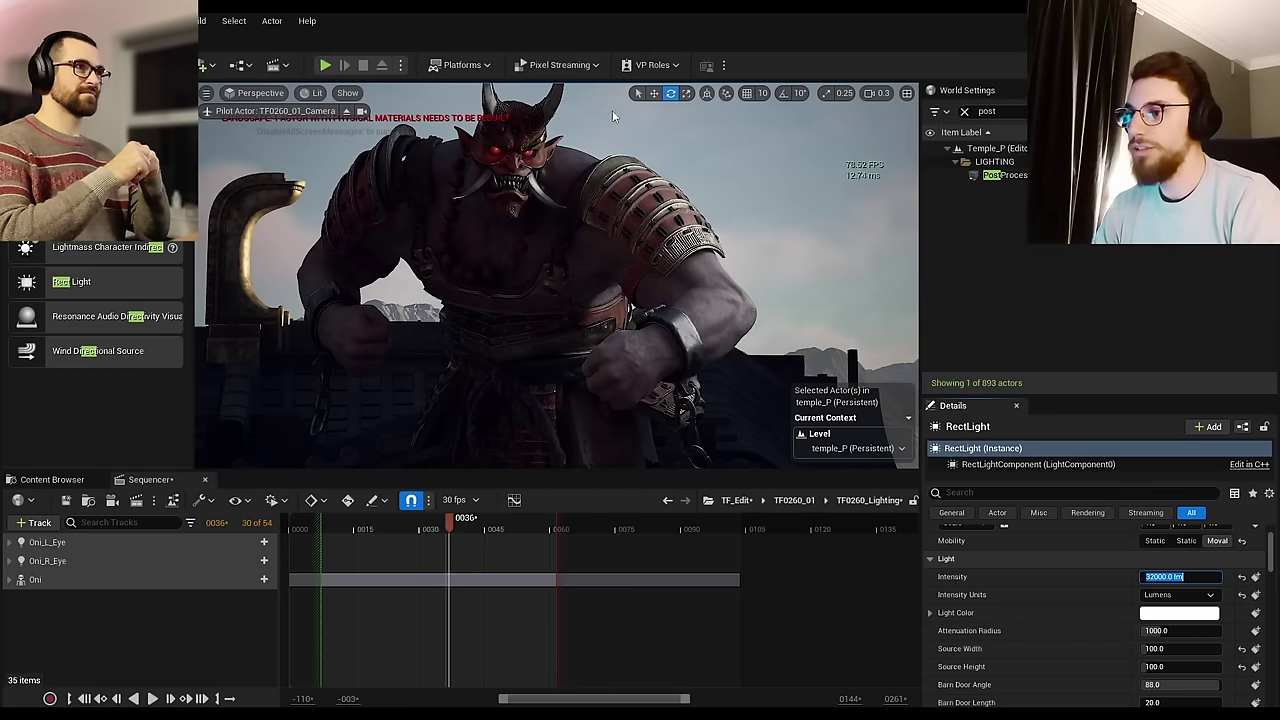
Step: Show the editor gizmos and move the RectLight along its red axis to just beside the camera near the Oni
mouse_move(678, 395)
right_down()
mouse_move(760, 440)
mouse_move(678, 395)
right_up()
key(s)
scroll(678, 395, up, 1)
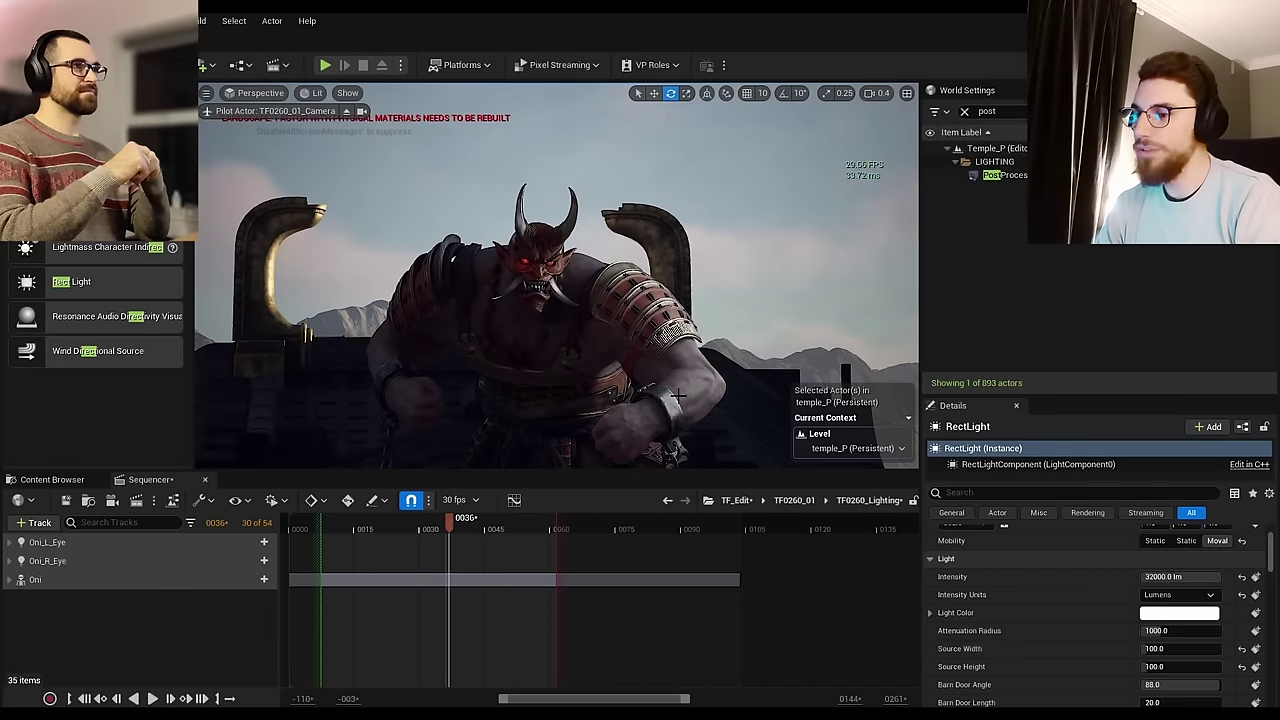
right_drag(711, 324, 723, 266)
key(w)
key(g)
key(s)
key(w)
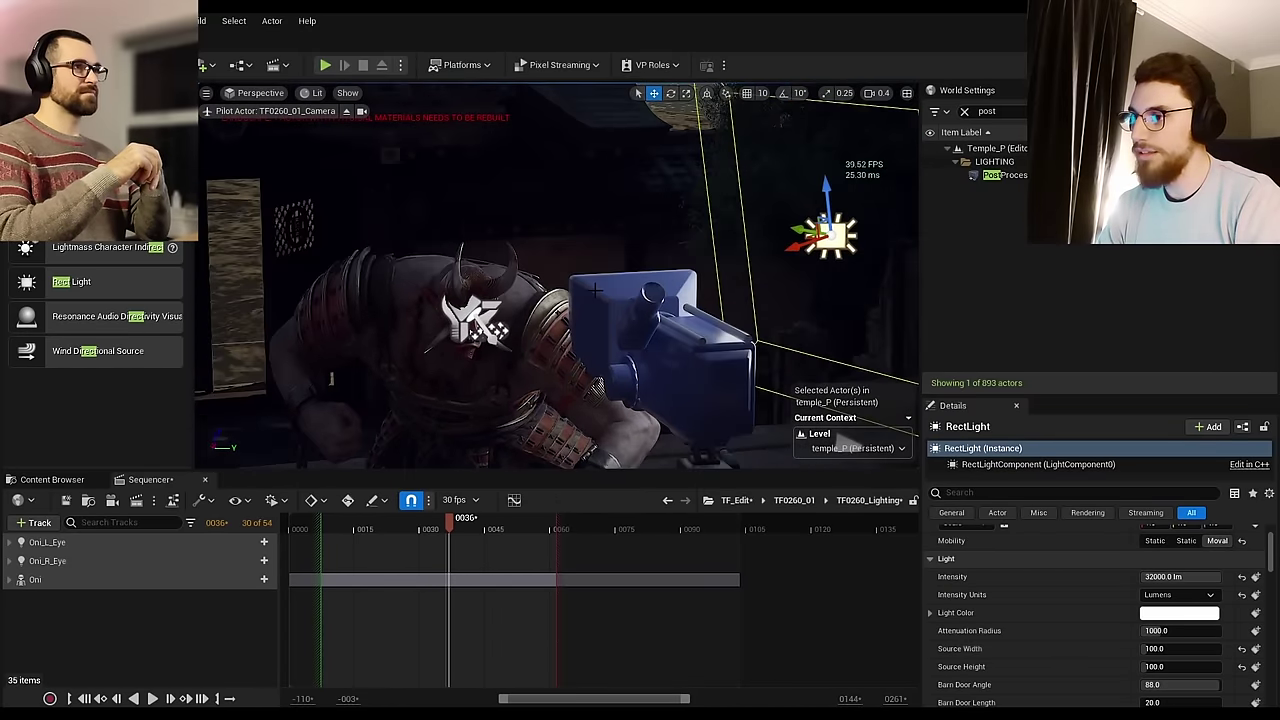
drag(797, 255, 720, 292)
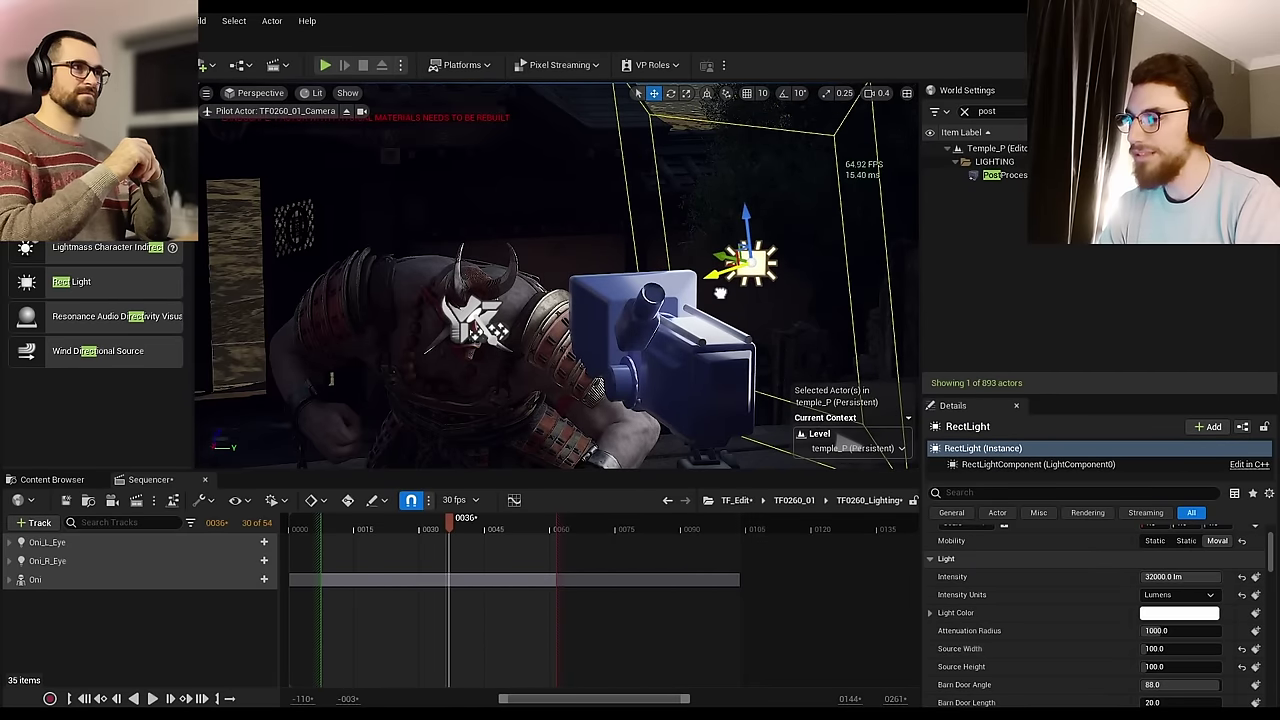
Step: Adjust the RectLight's position slightly beside the camera and check its effect on the Oni from the front
right_drag(720, 293, 683, 255)
key(w)
key(s)
scroll(640, 276, up, 2)
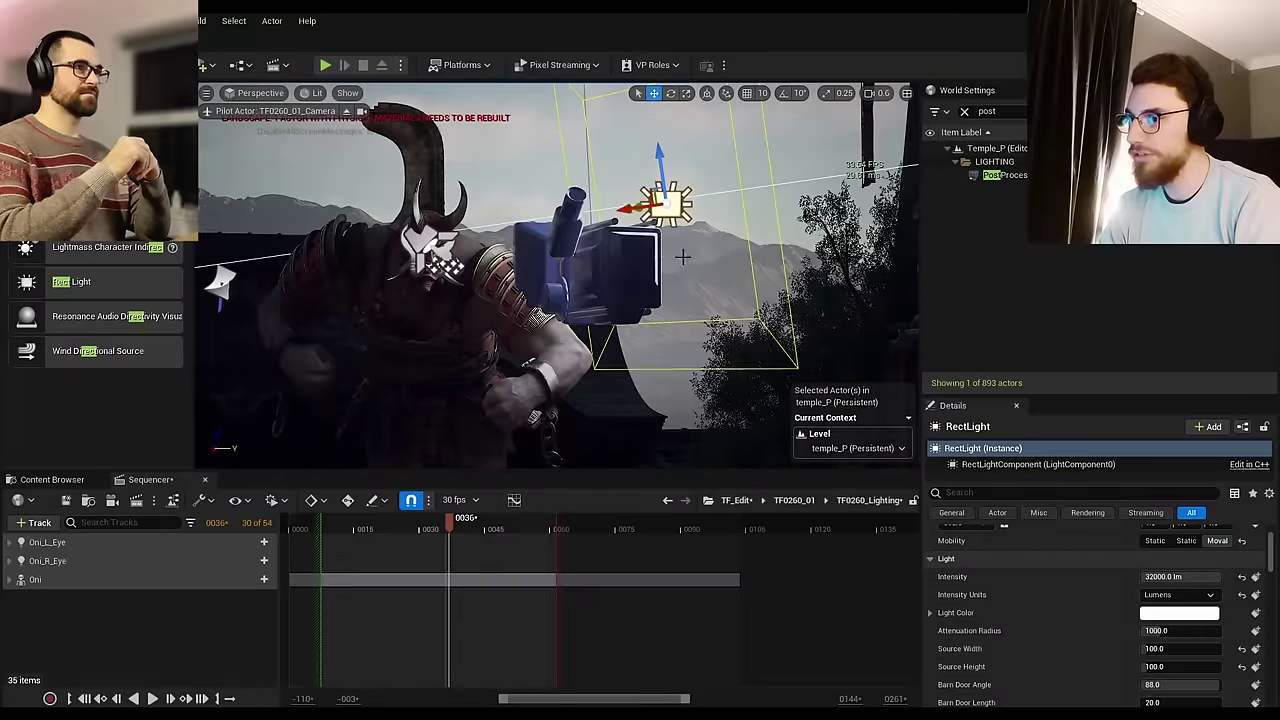
drag(657, 210, 680, 238)
key(w)
right_drag(680, 238, 577, 343)
key(w)
key(s)
scroll(610, 270, up, 1)
key(s)
key(s)
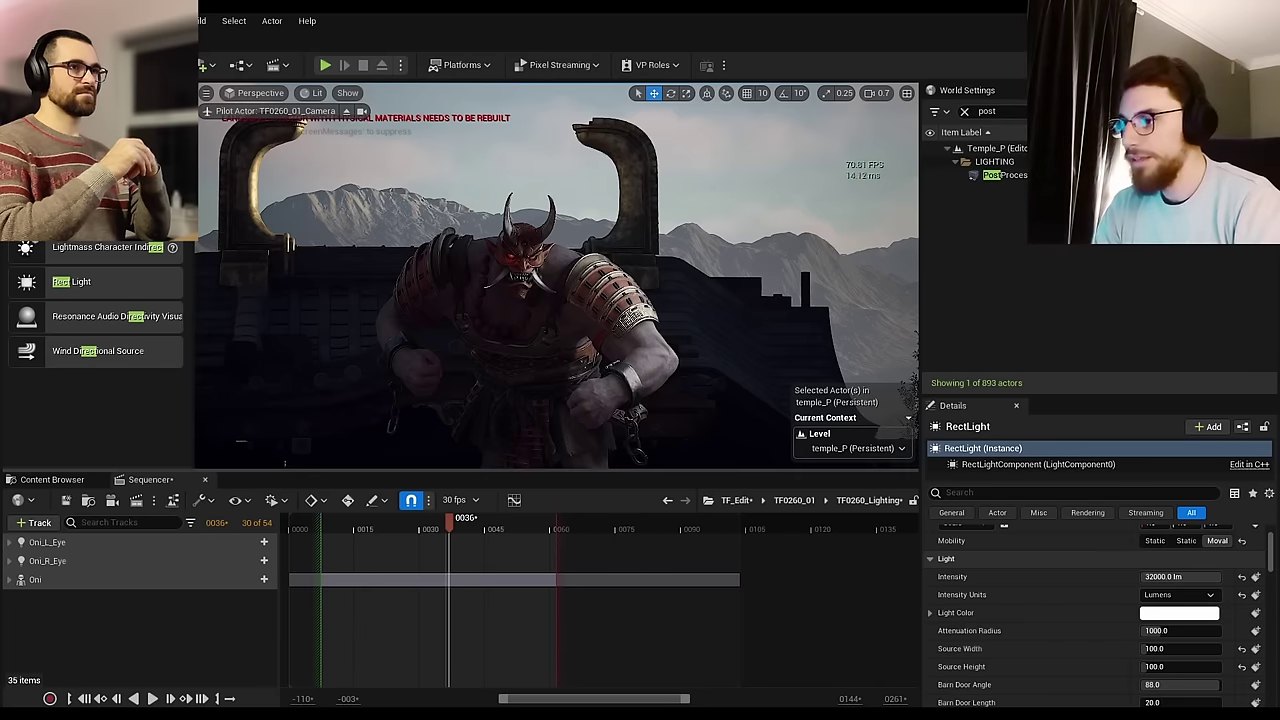
mouse_move(556, 276)
right_down()
mouse_move(600, 276)
mouse_move(540, 276)
mouse_move(580, 280)
right_up()
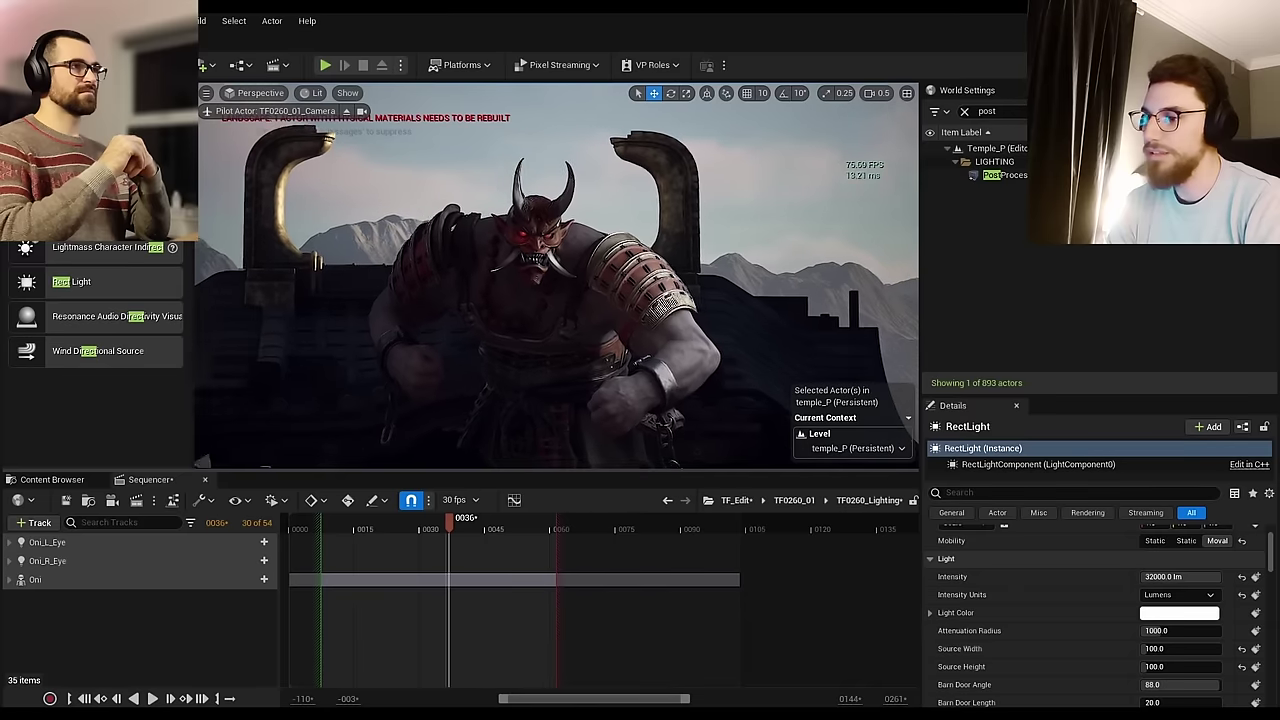
Step: Show the exact camera view with its exposure, return the shot to frame 0036, and hide the editor icons over the Oni
click(1180, 577)
right_drag(557, 275, 672, 275)
key(g)
key(g)
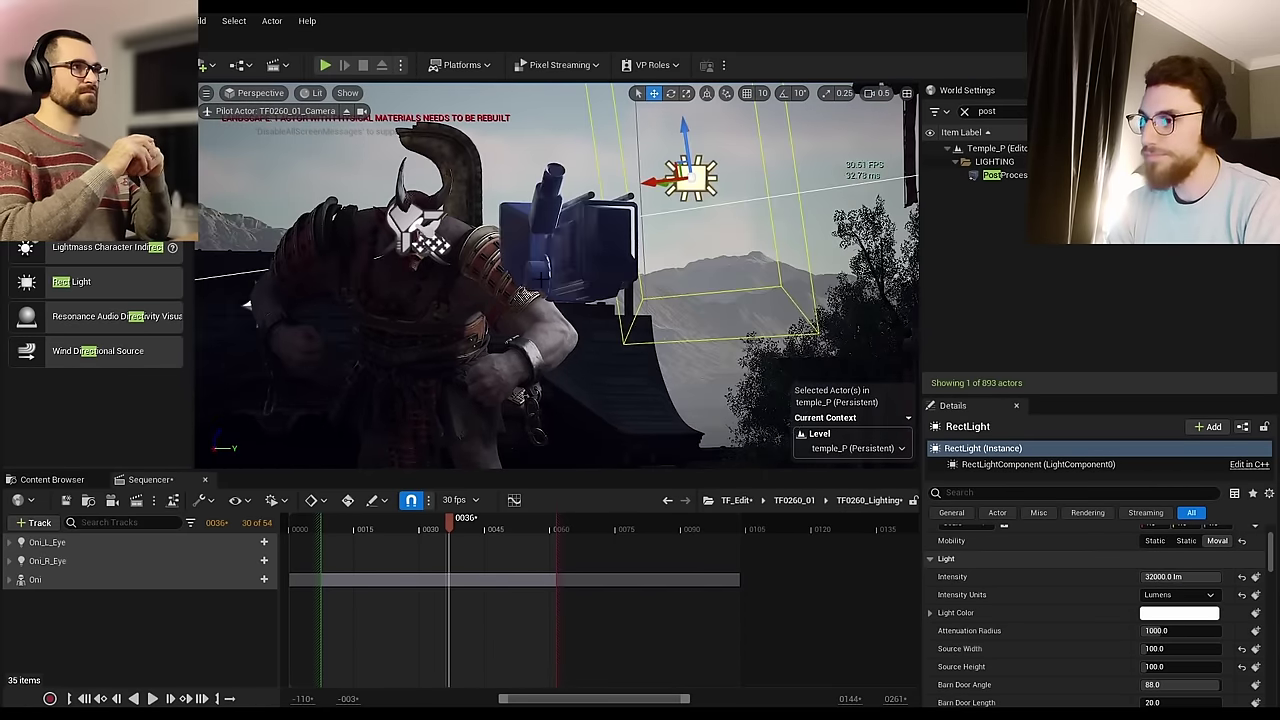
key(g)
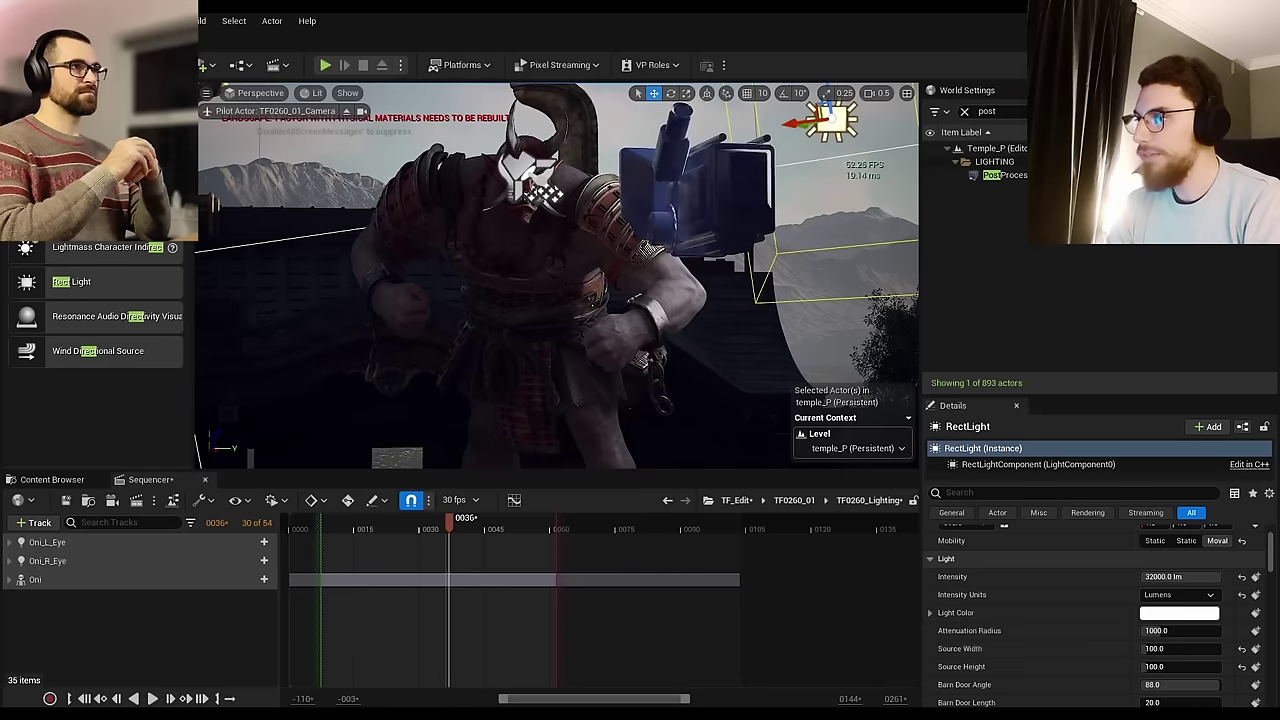
click(363, 113)
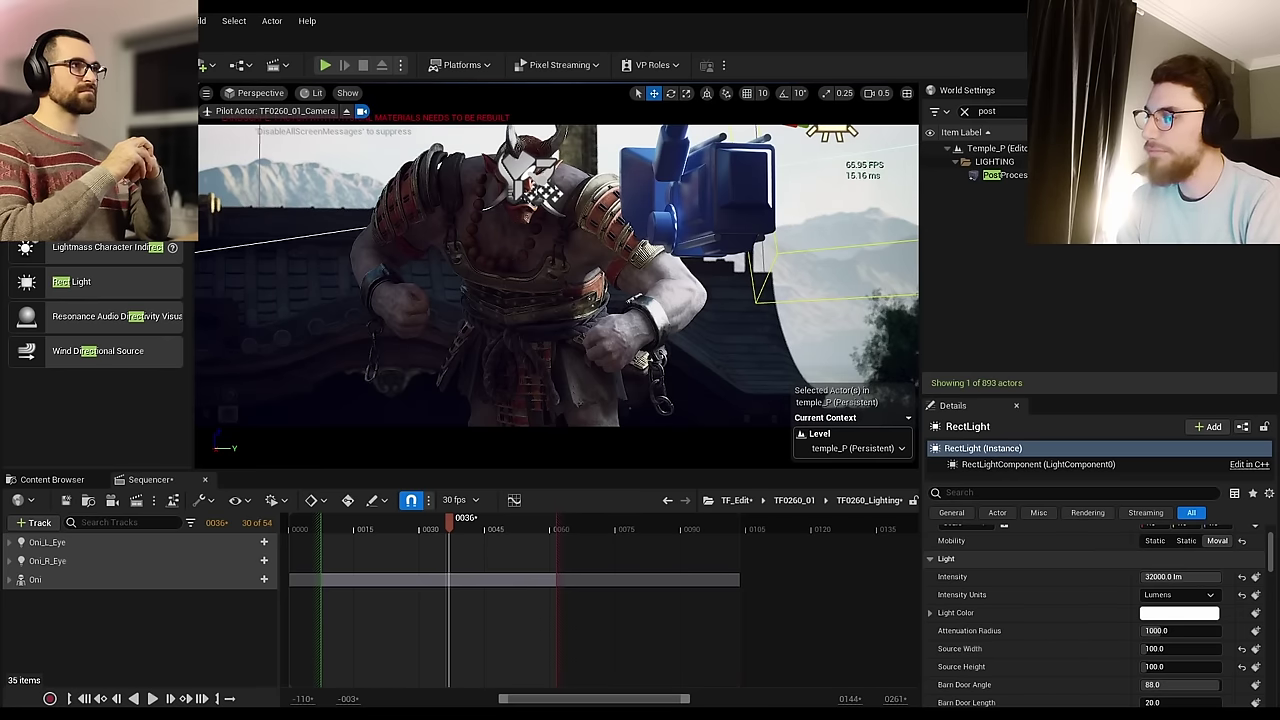
drag(449, 520, 436, 528)
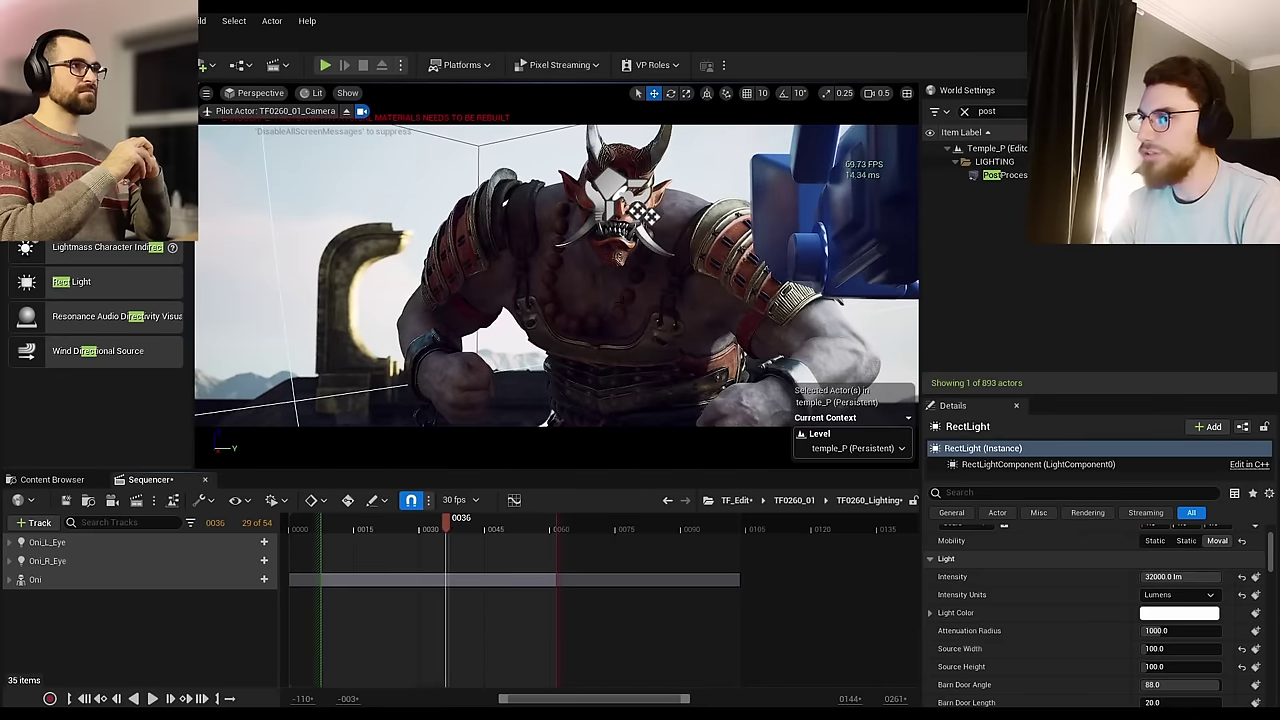
click(550, 400)
key(g)
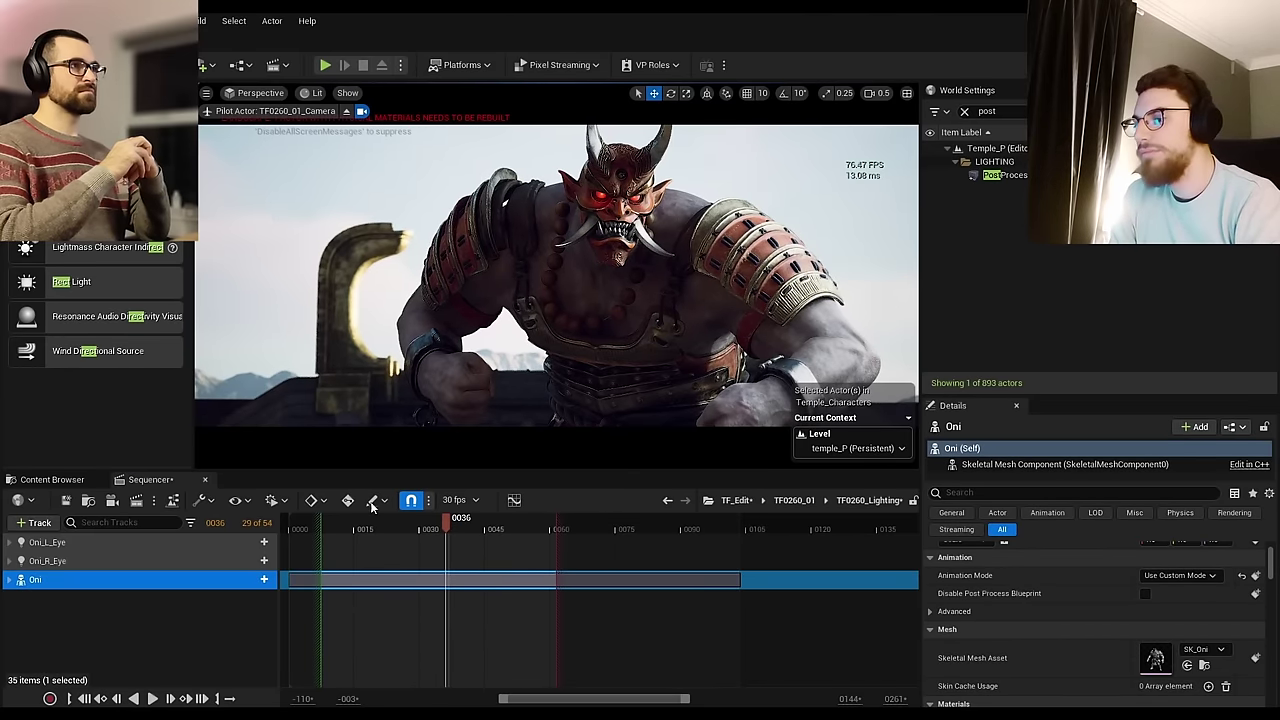
Step: Go up to the TF0260_01 sequence and lock the viewport to TF0260_01_Camera
click(795, 500)
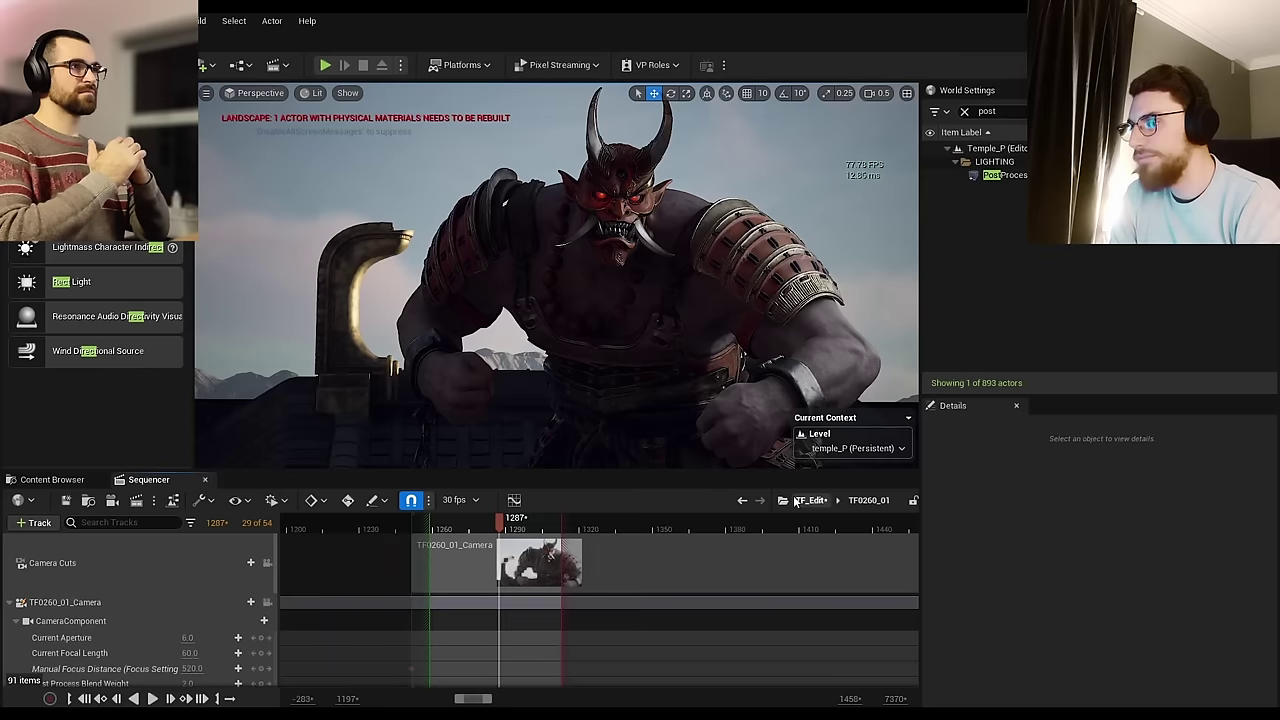
click(278, 603)
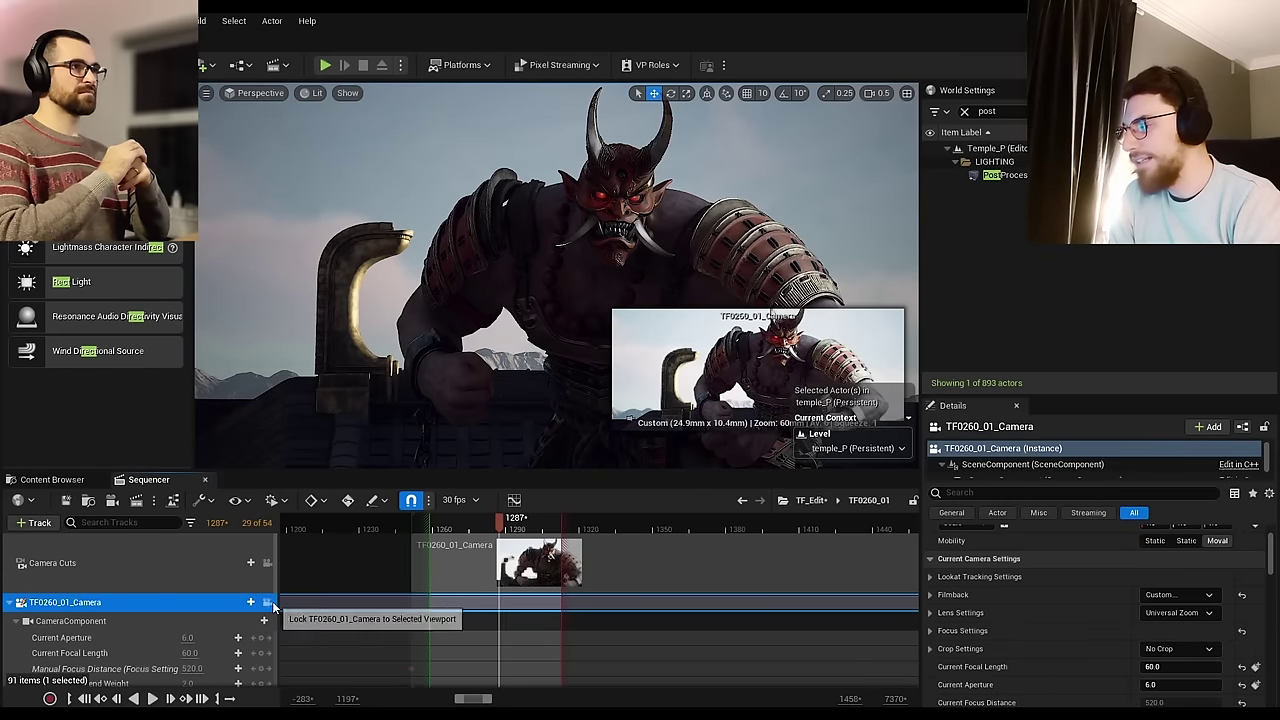
click(268, 602)
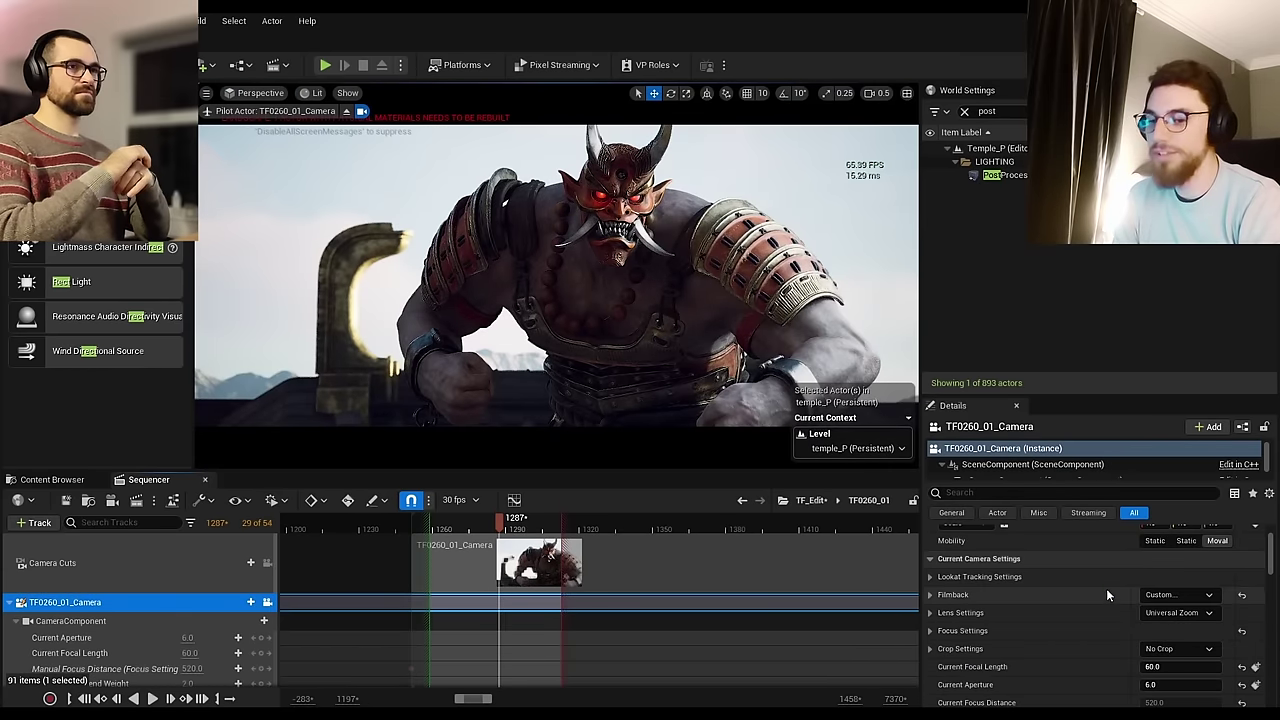
Step: Expand the Lens and Exposure post process settings of TF0260_01_Camera and check its metering mode and exposure compensation
scroll(1076, 594, down, 3)
scroll(1078, 590, down, 5)
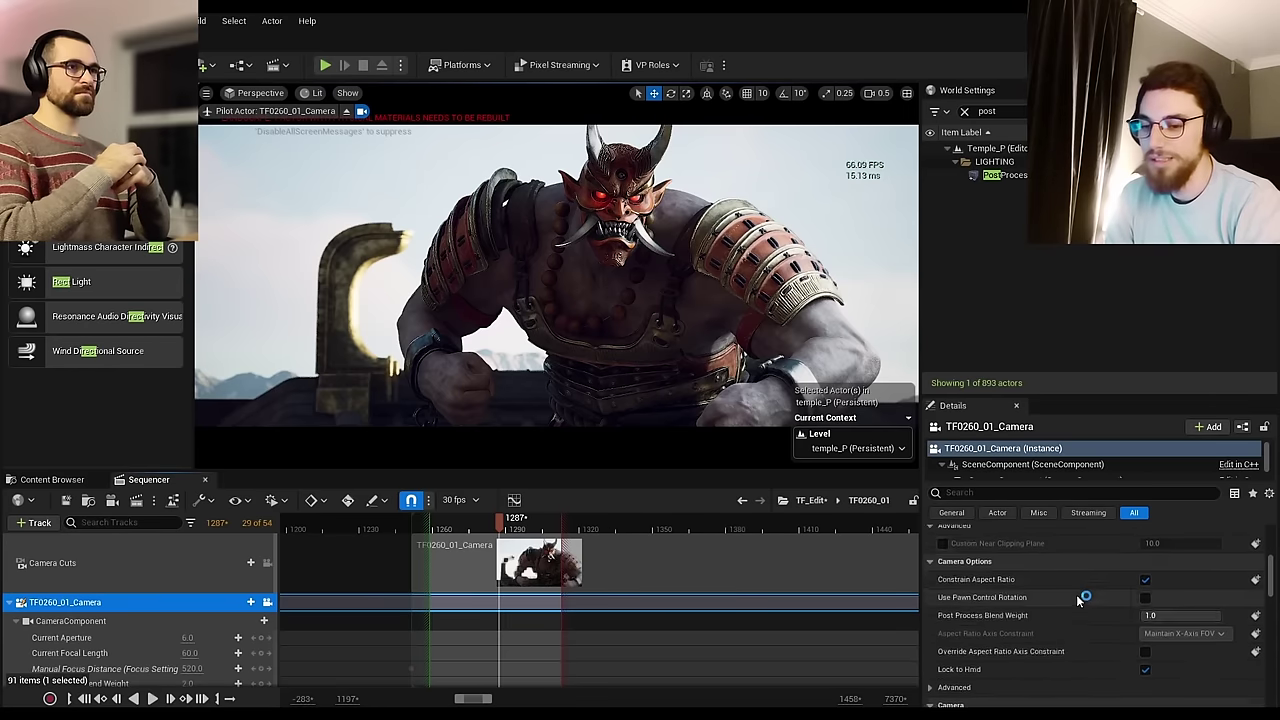
scroll(1080, 576, down, 3)
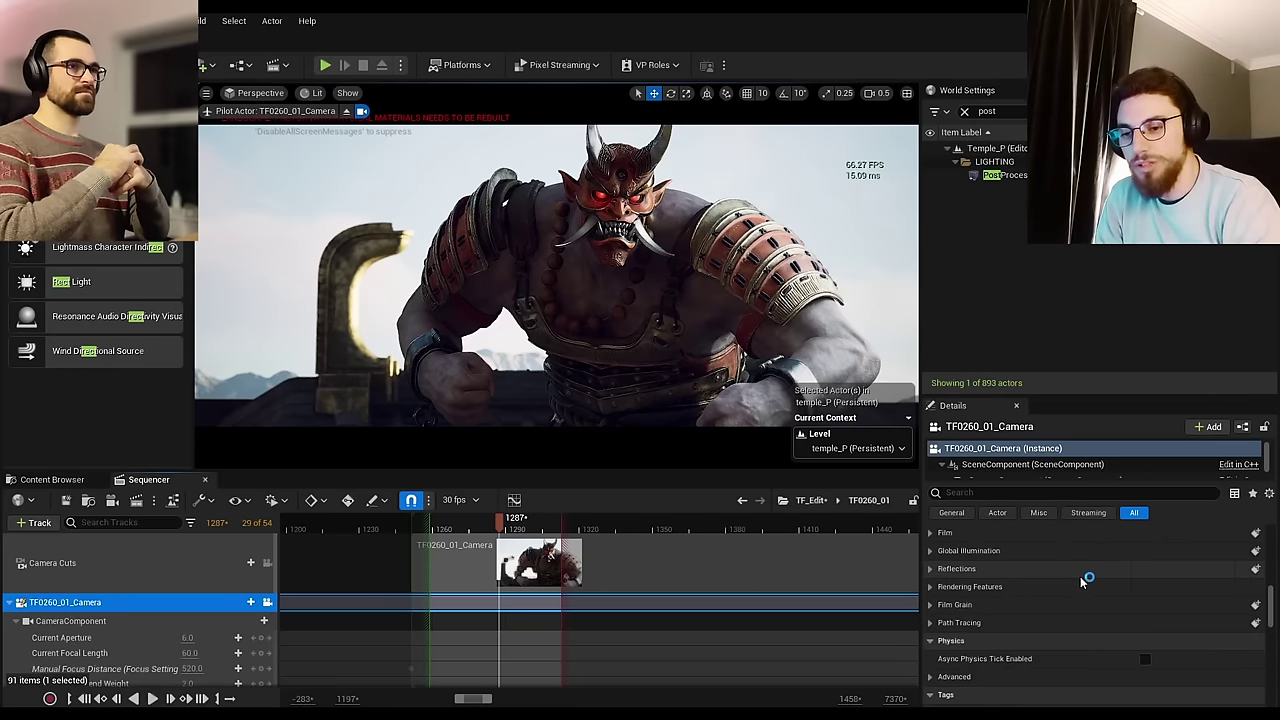
scroll(1080, 576, up, 3)
scroll(1030, 594, up, 5)
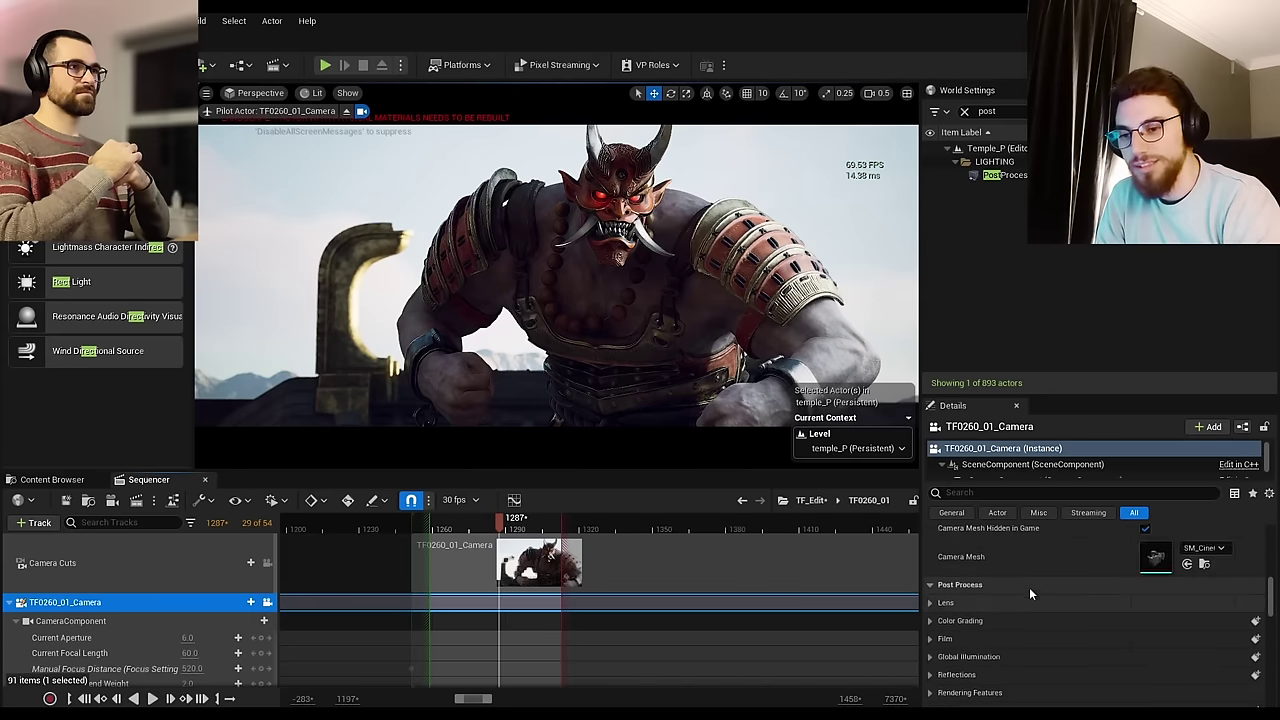
scroll(1036, 600, down, 5)
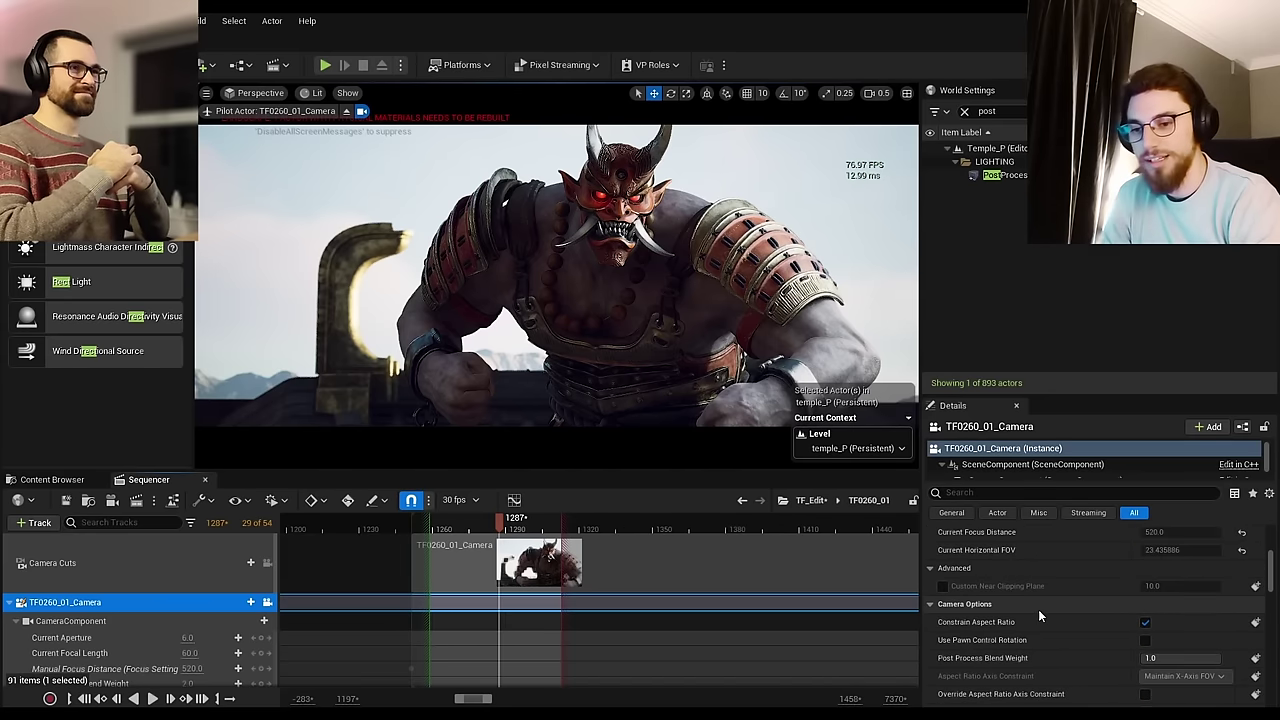
scroll(1038, 610, up, 3)
scroll(1038, 610, down, 5)
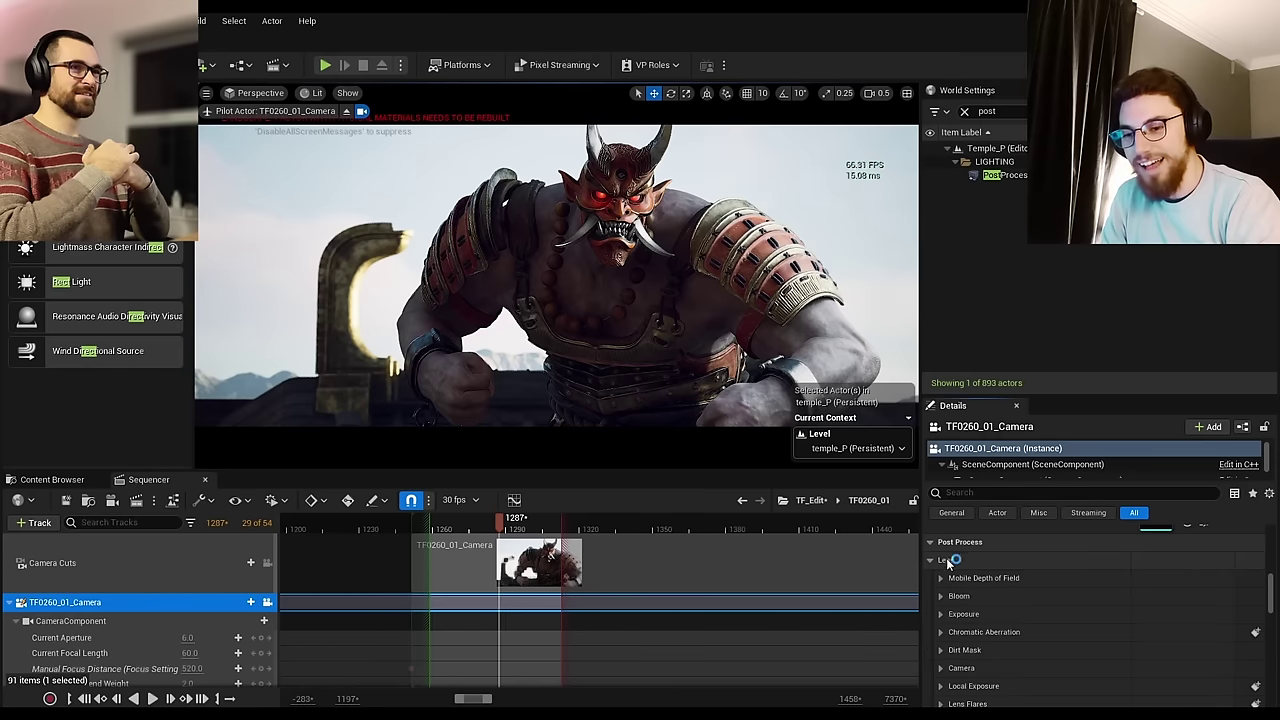
click(940, 614)
scroll(1077, 591, down, 1)
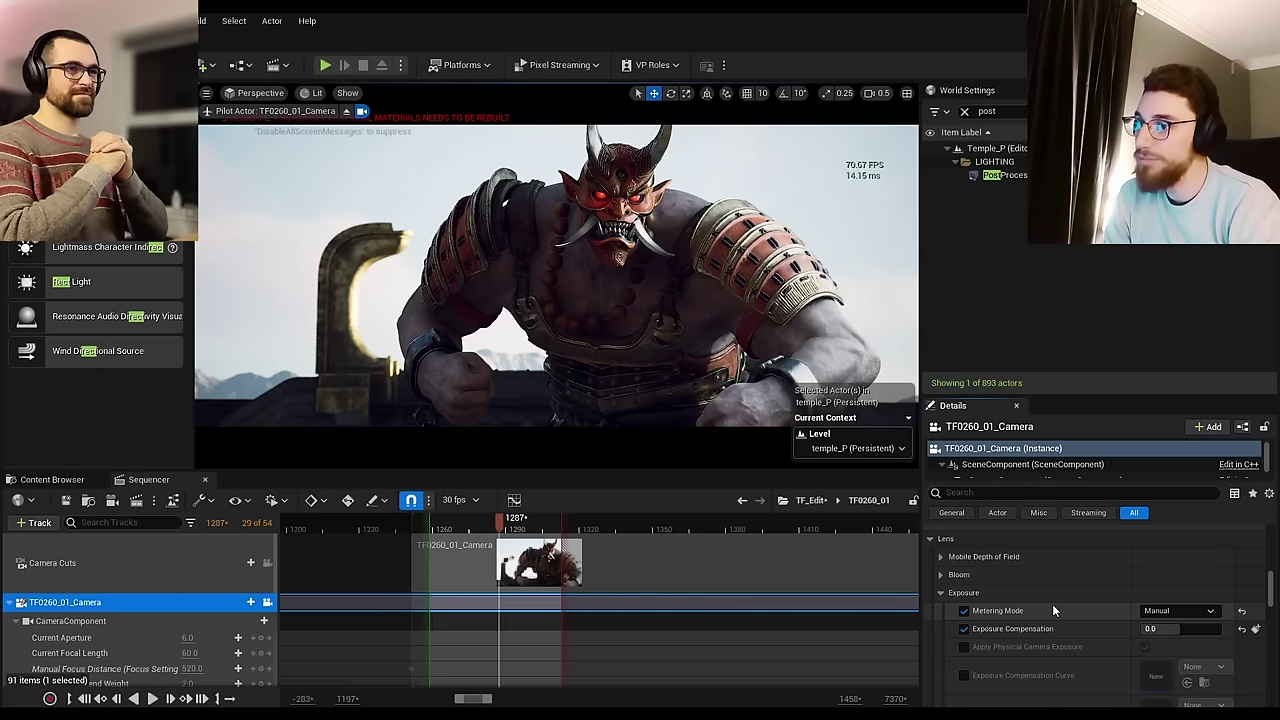
Step: Override the Shutter Speed of TF0260_01_Camera in its post process Camera settings and set it to 30
scroll(1053, 610, down, 5)
scroll(1057, 610, down, 2)
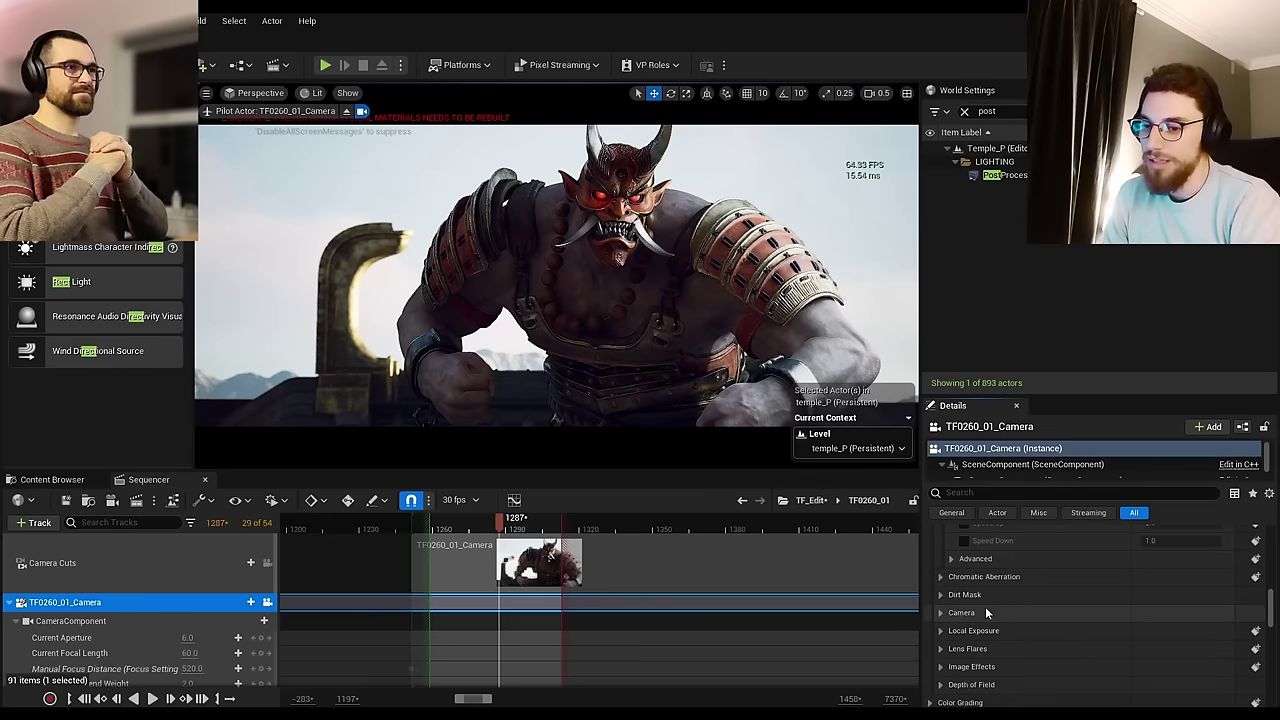
click(975, 612)
click(964, 631)
click(1170, 631)
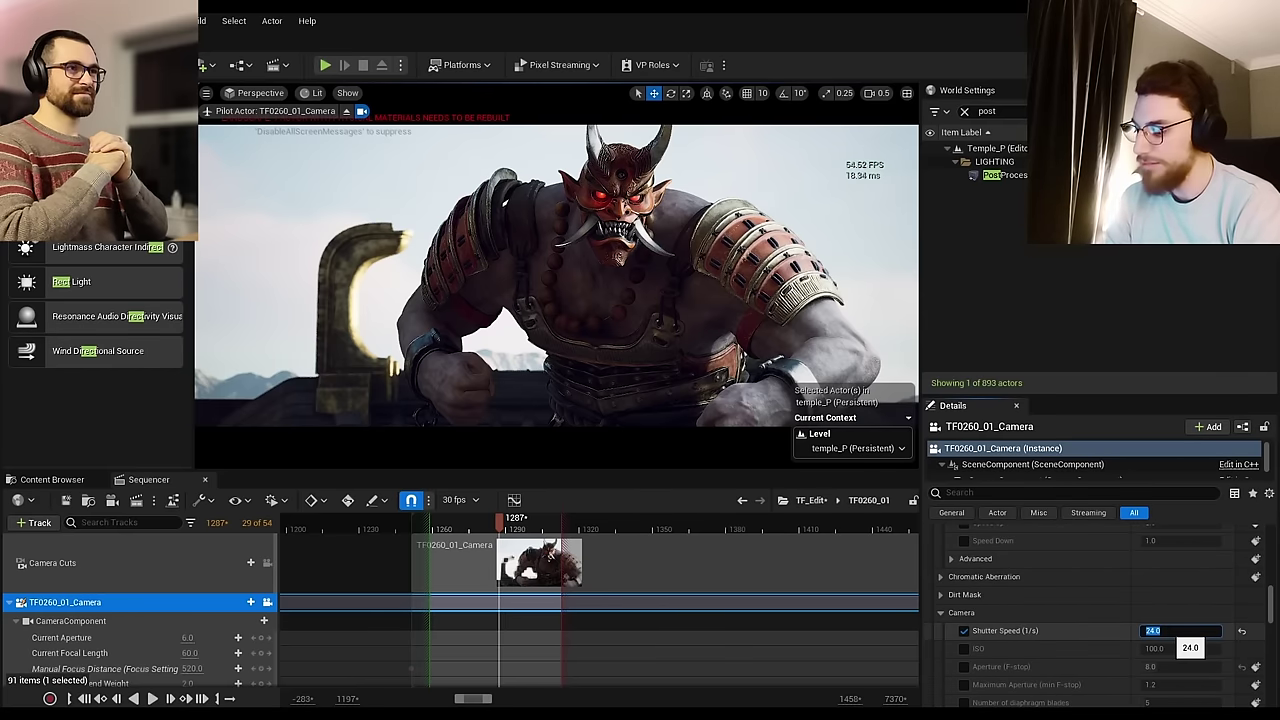
text(30)
key(Return)
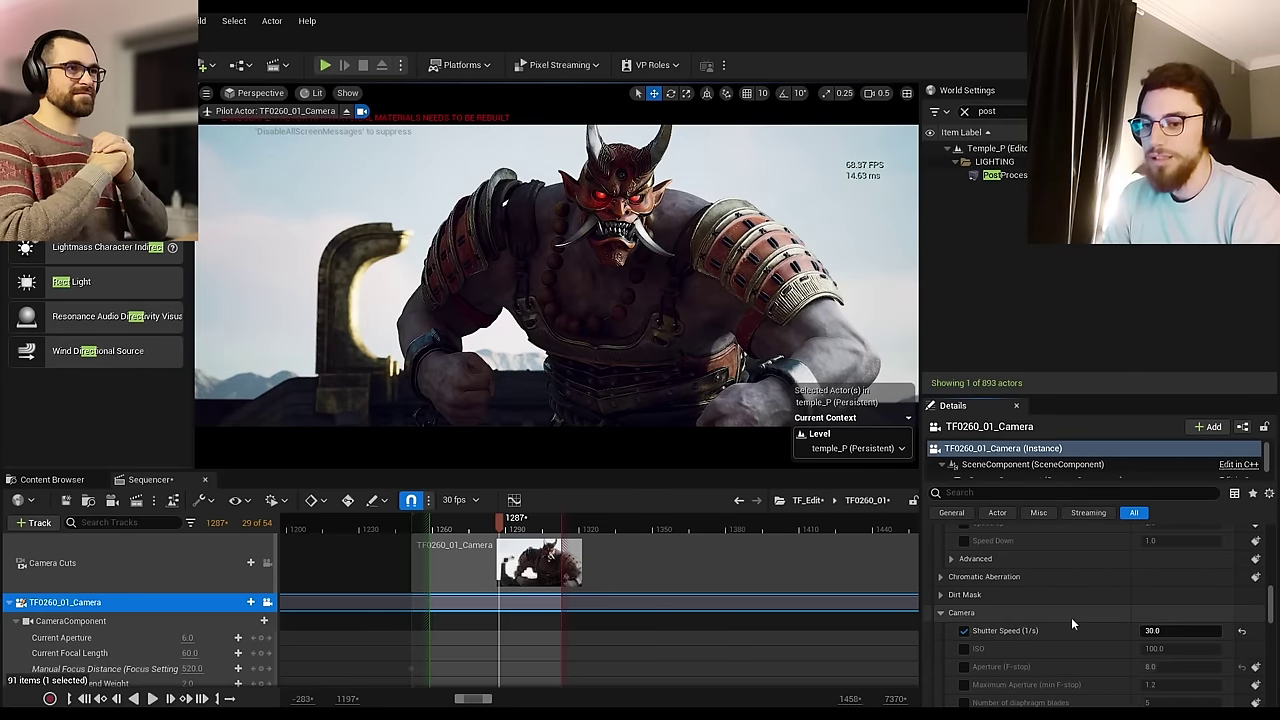
click(1071, 617)
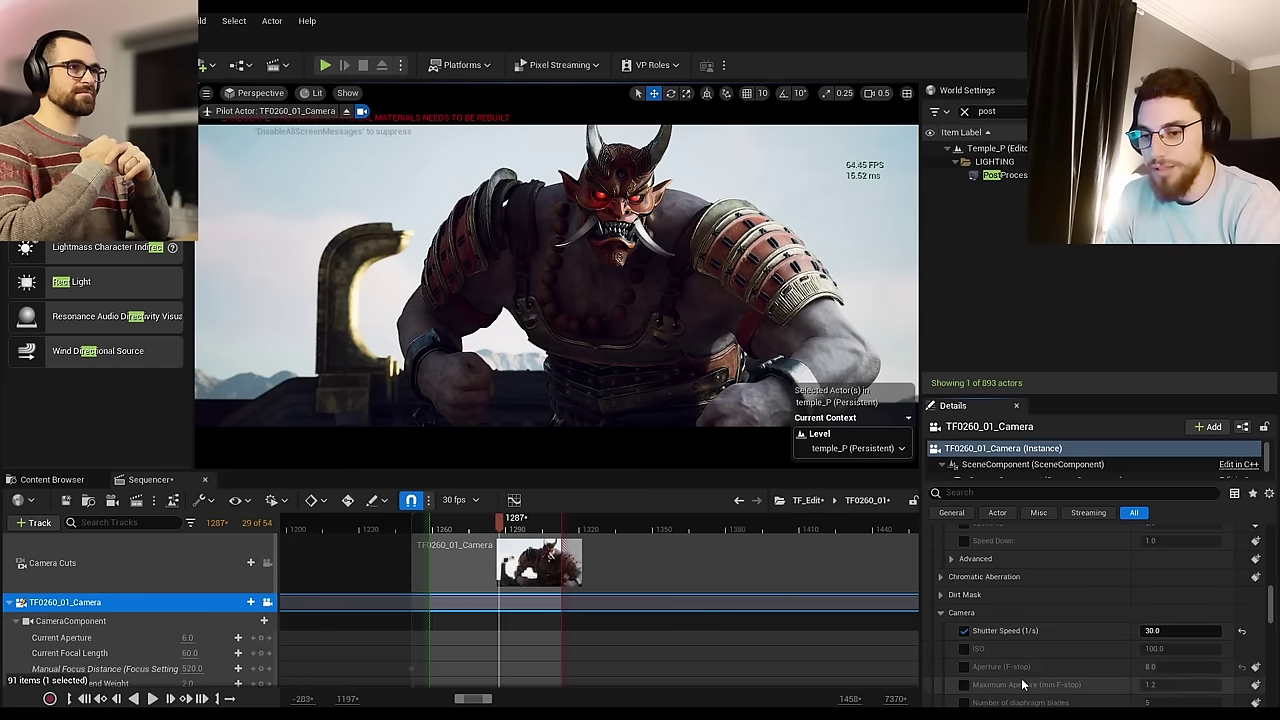
Step: Test a Current Aperture of 10 on TF0260_01_Camera, then restore it to 6
scroll(1025, 644, up, 5)
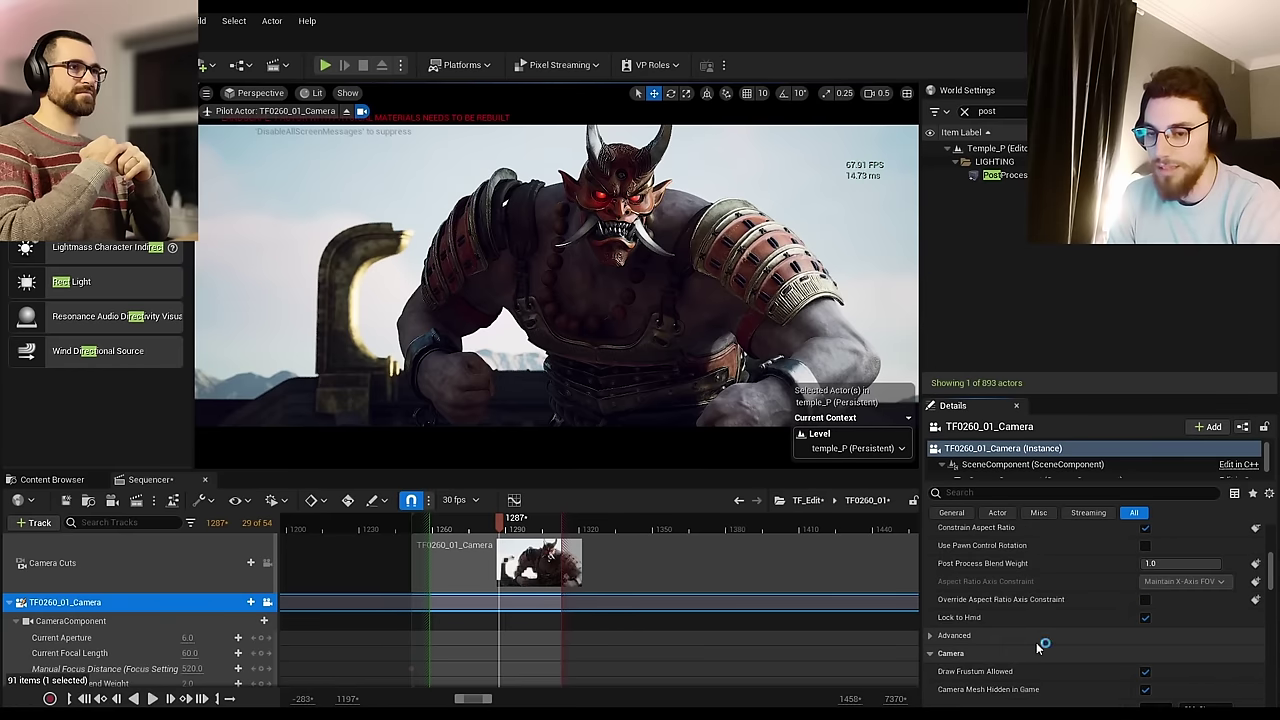
scroll(1046, 637, up, 5)
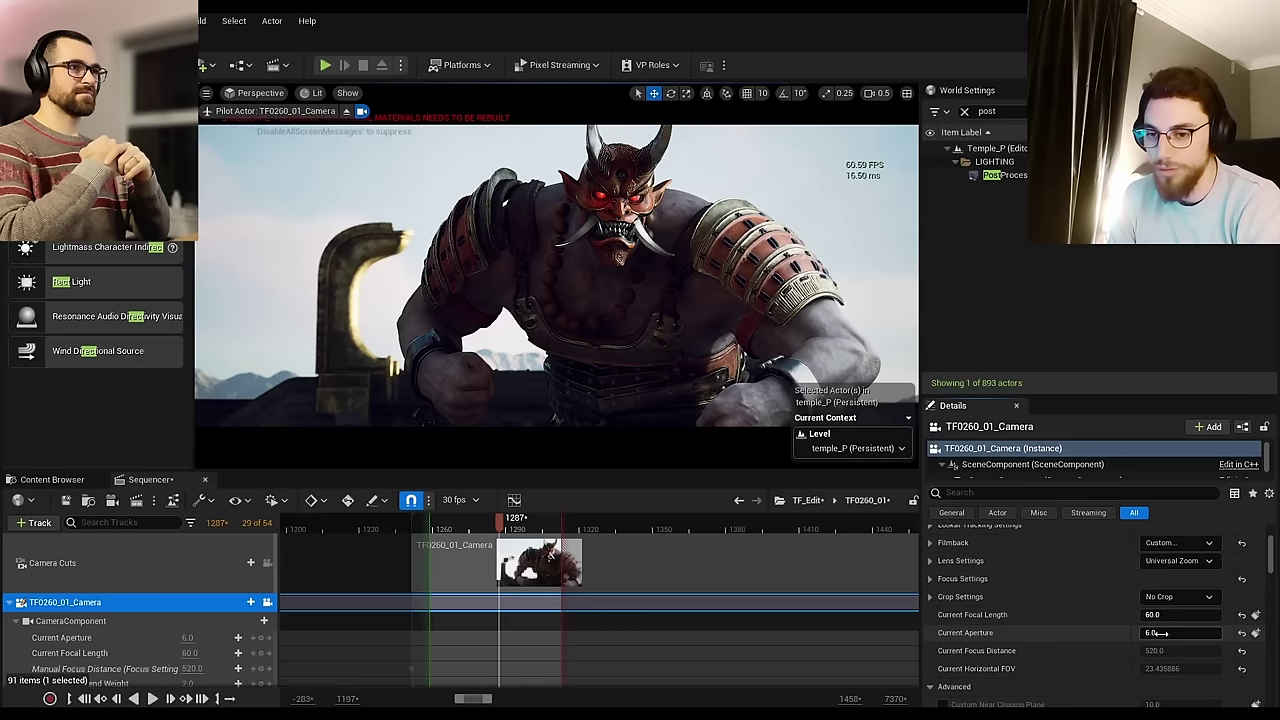
click(1160, 633)
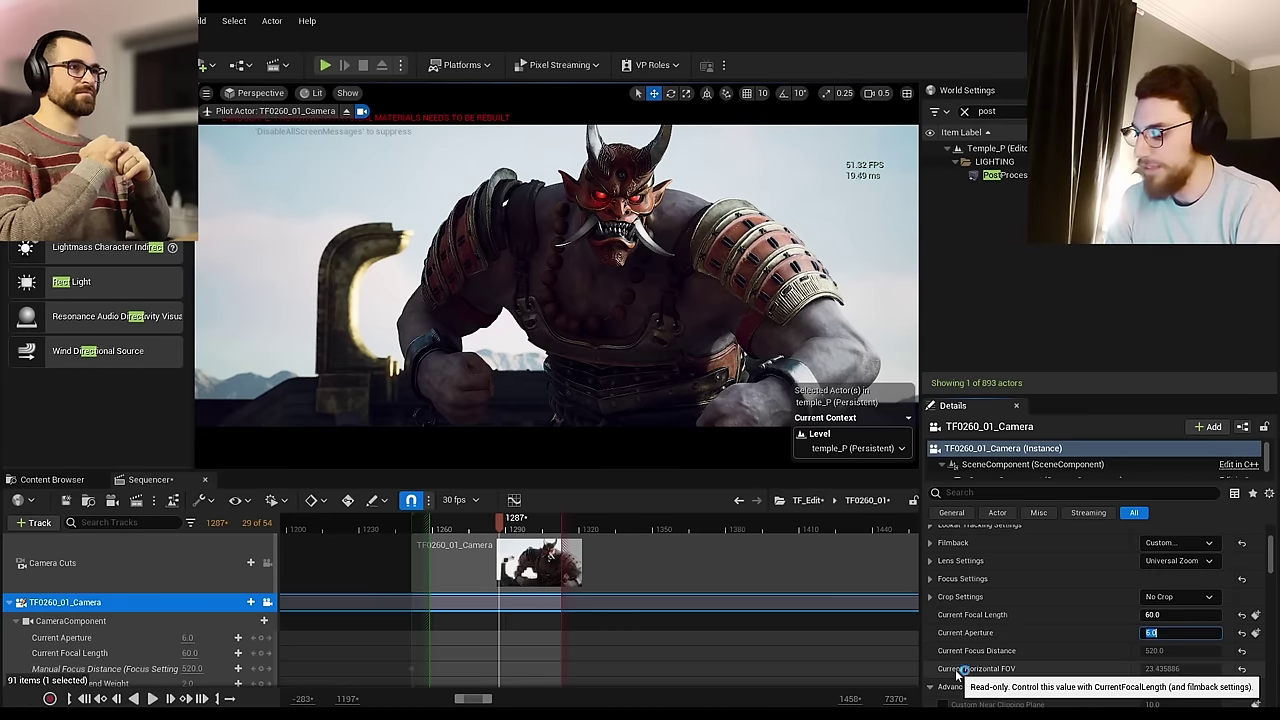
text(10)
key(Return)
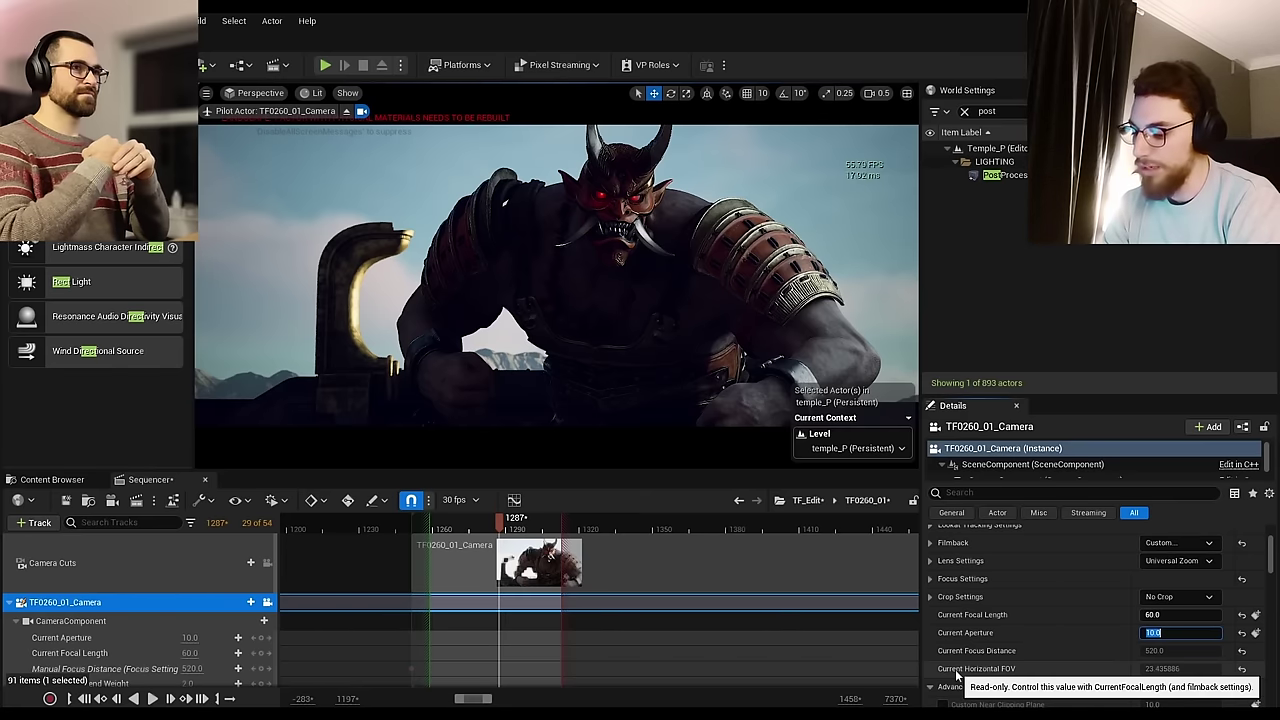
text(6)
key(Return)
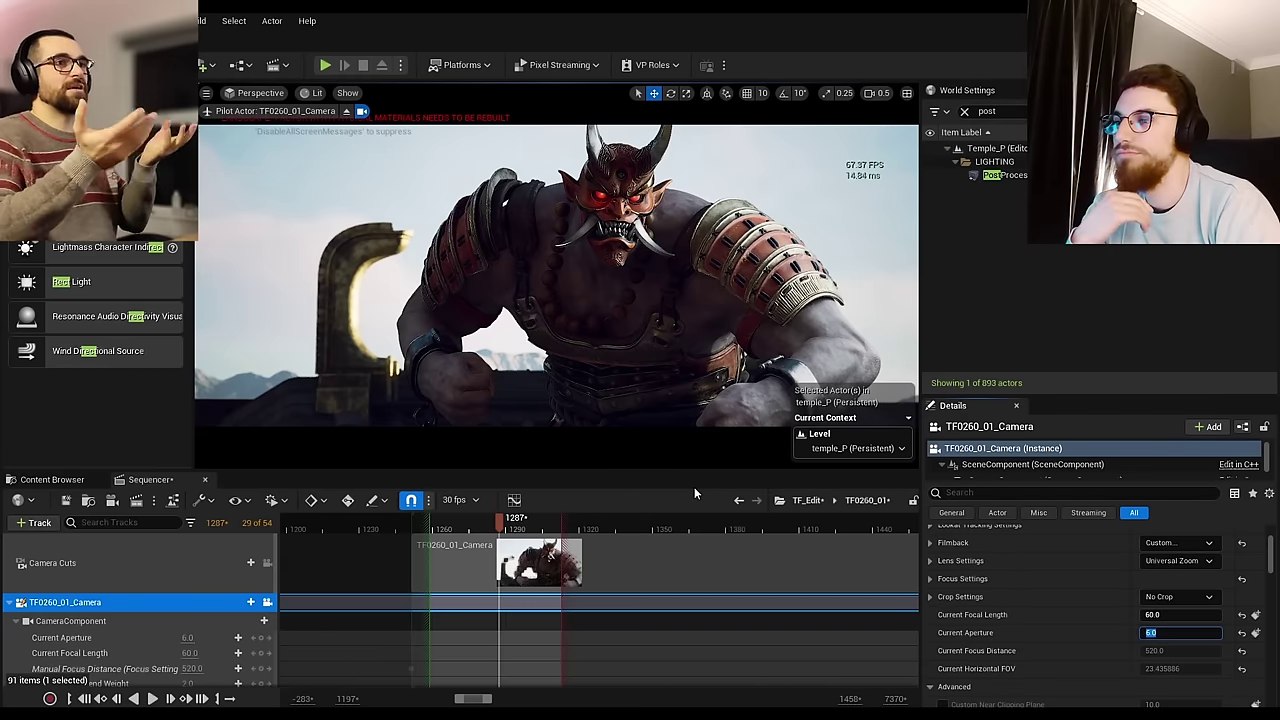
Step: Look through the camera's lens presets and filmback presets without changing either selection
scroll(986, 615, up, 1)
scroll(1128, 613, down, 1)
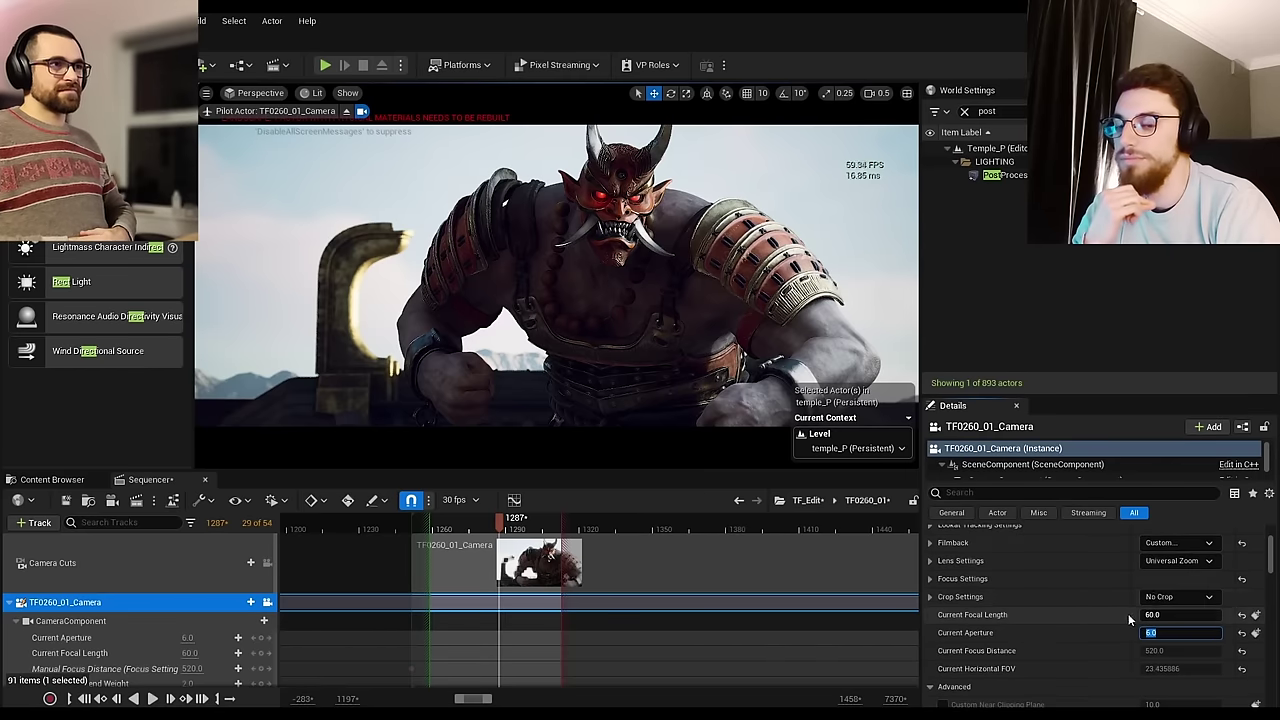
click(1186, 566)
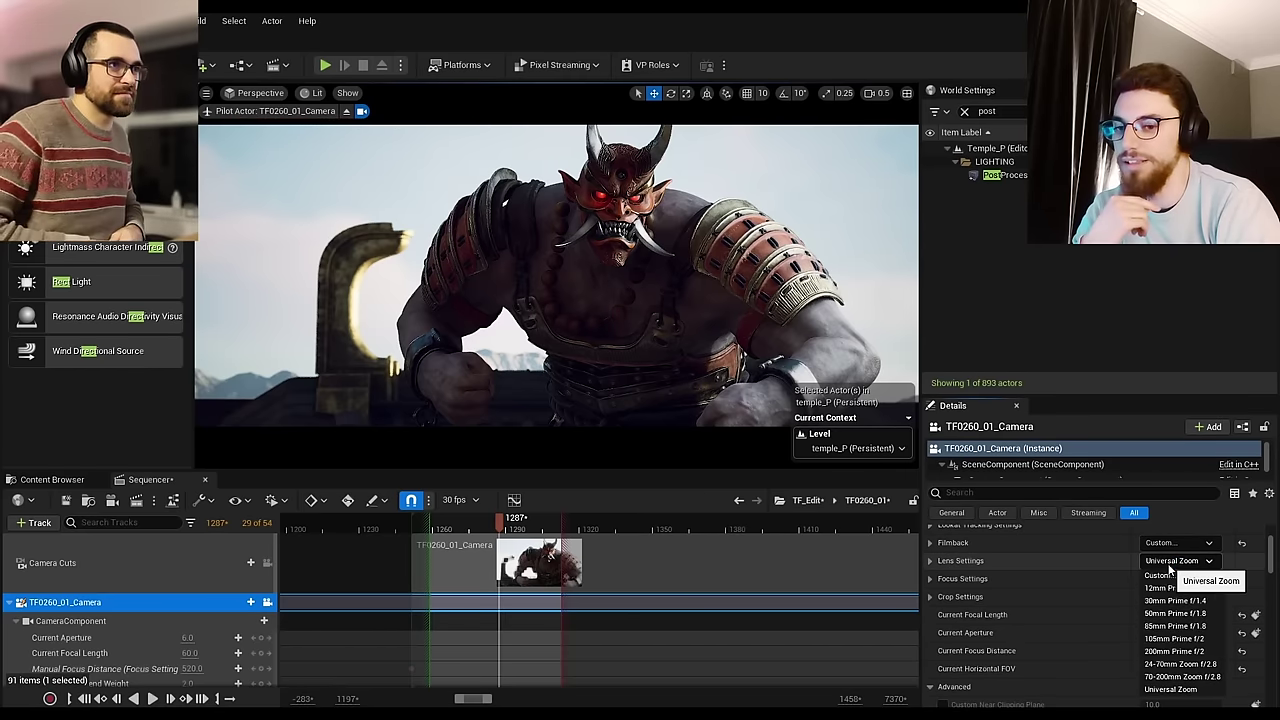
click(1162, 566)
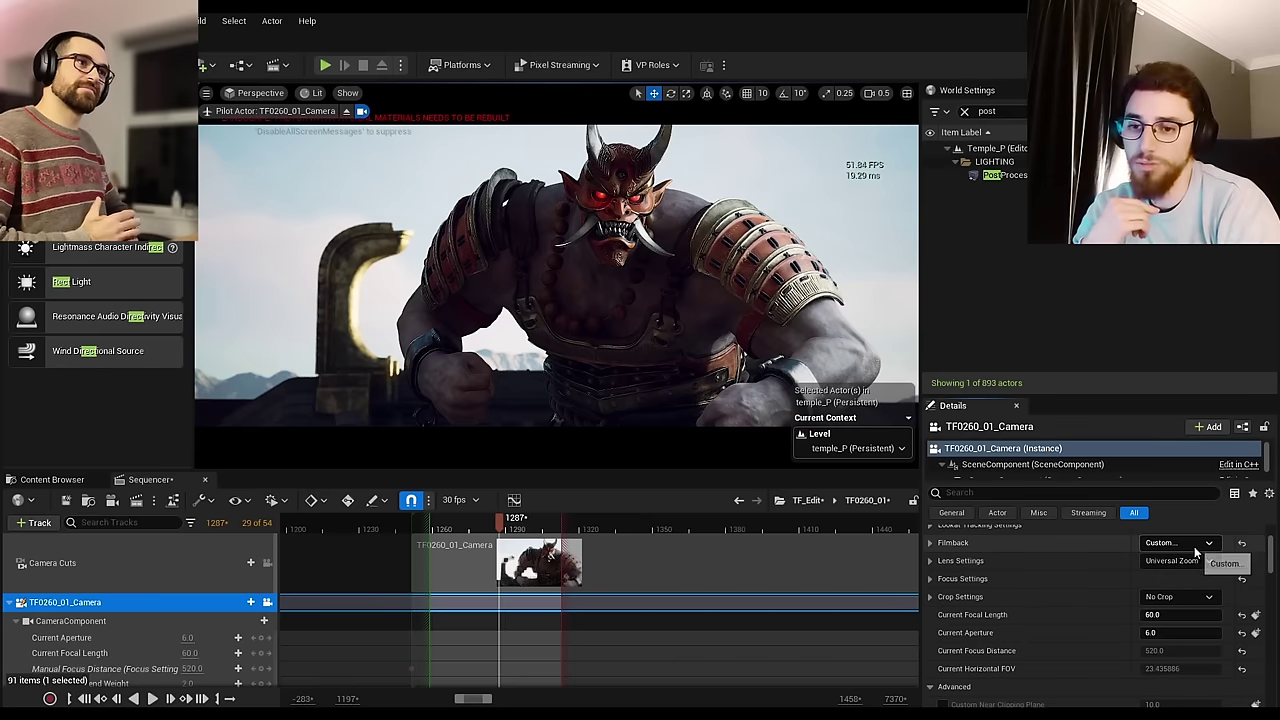
click(1196, 545)
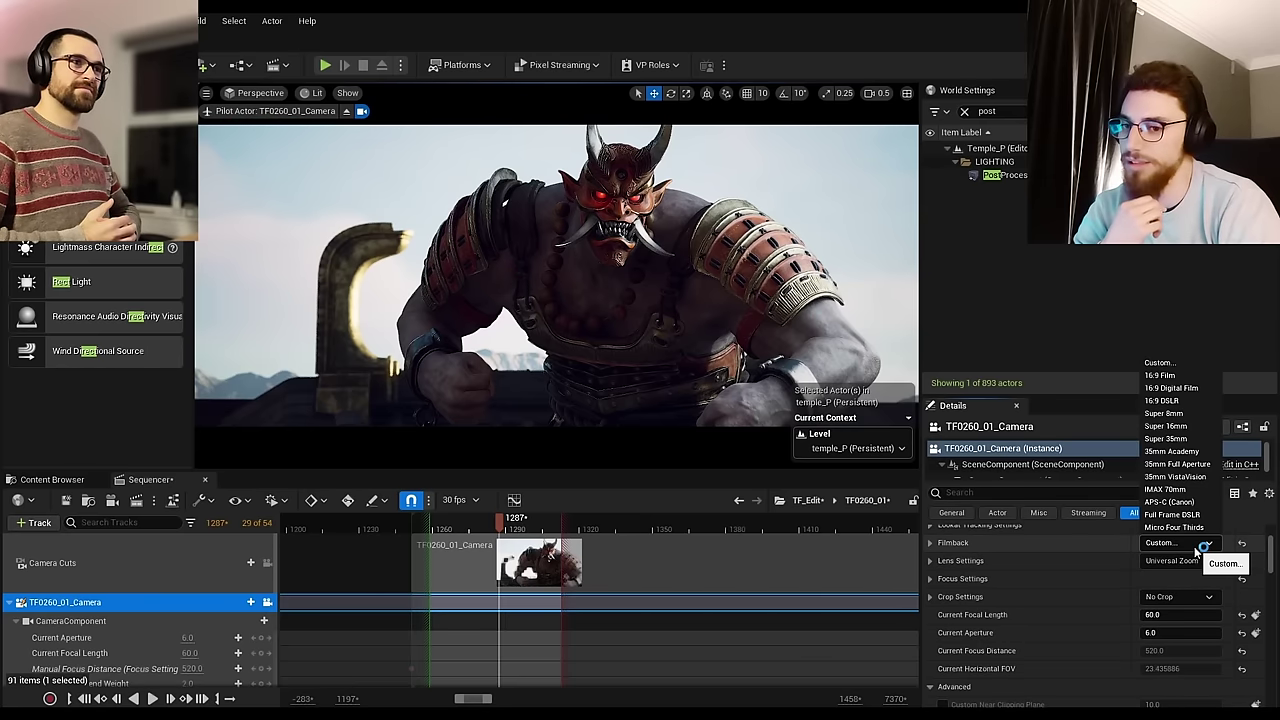
click(1200, 546)
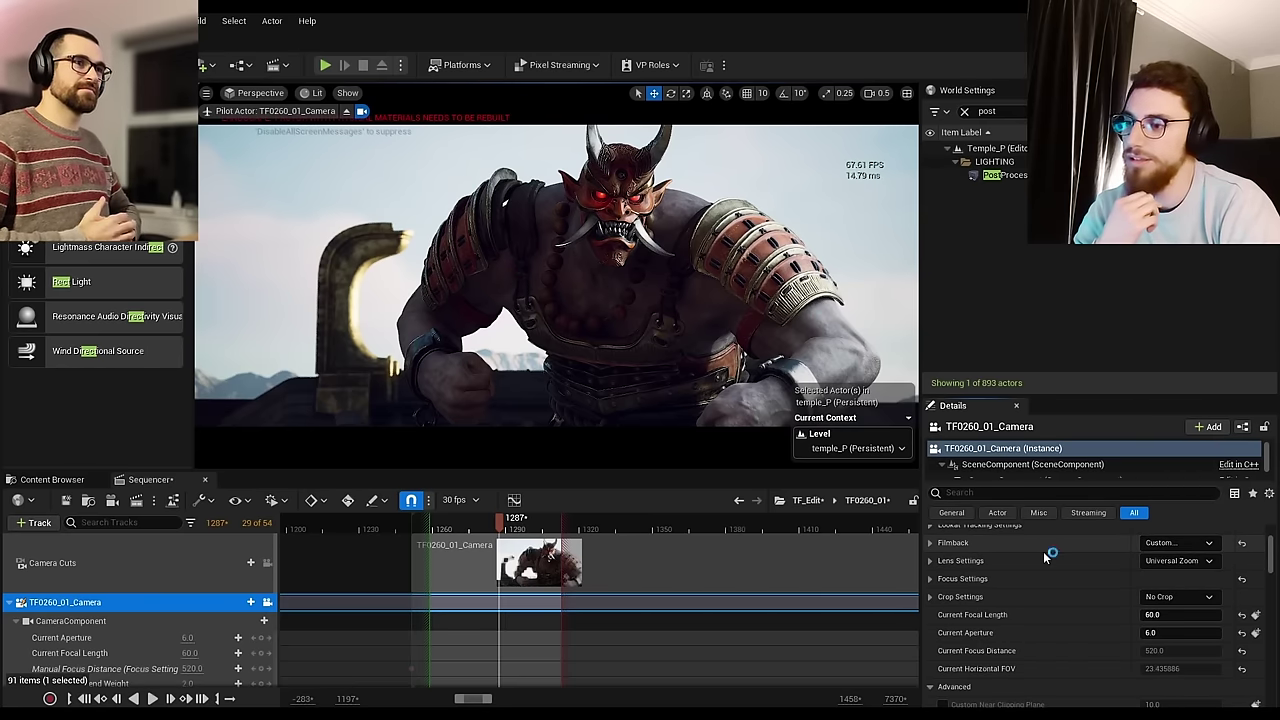
Step: Open the camera's Current Aperture to about 4.18 to compare the exposure, then set it back to 6
scroll(993, 566, down, 2)
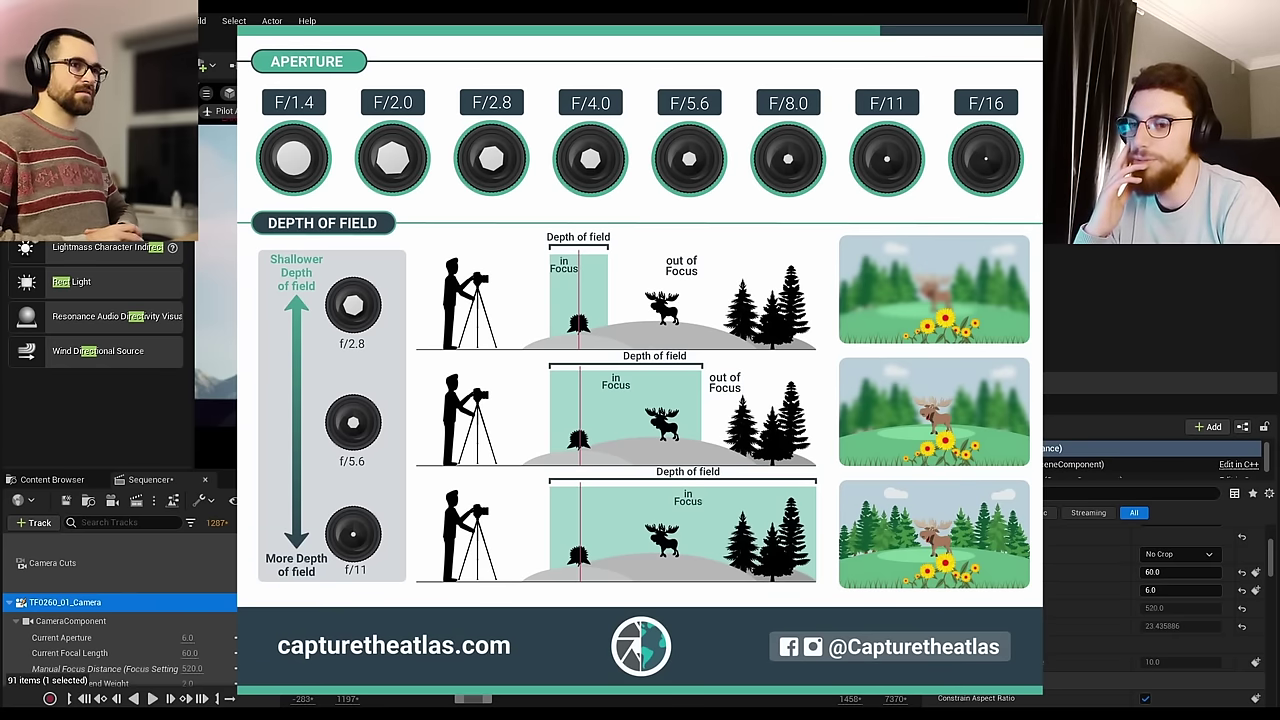
click(1183, 590)
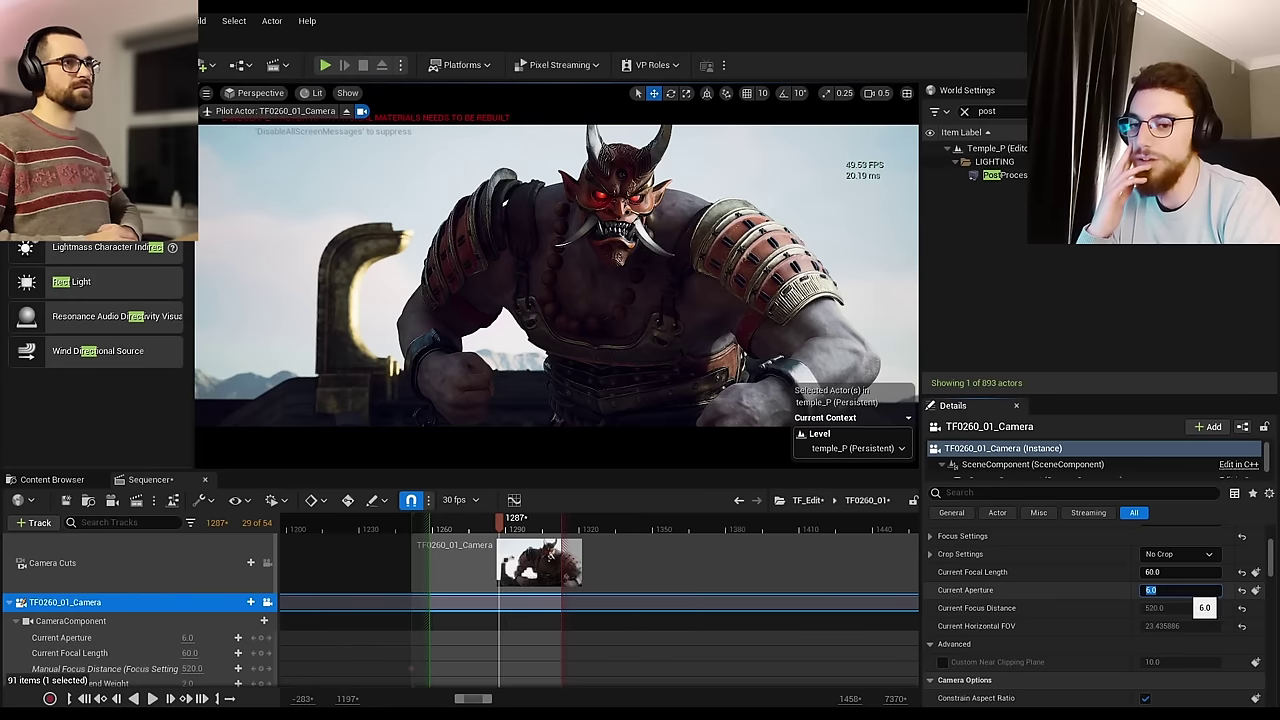
click(1121, 591)
drag(1172, 590, 1136, 590)
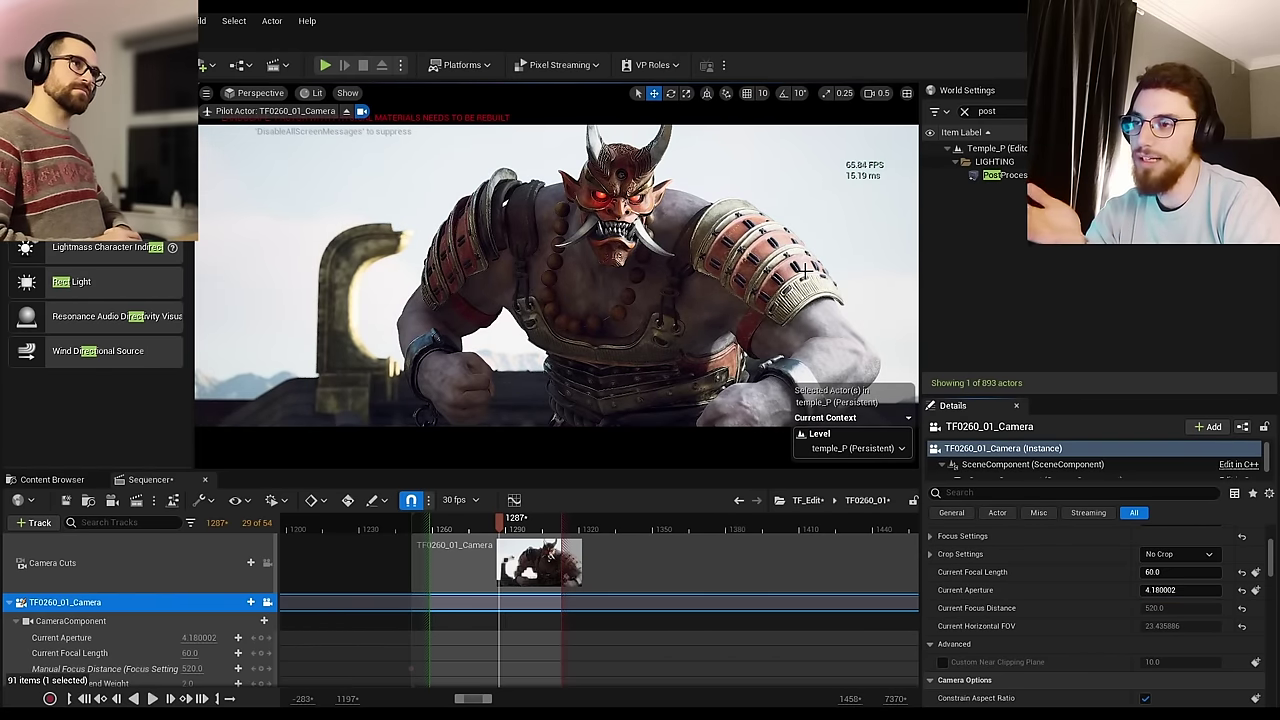
click(1160, 590)
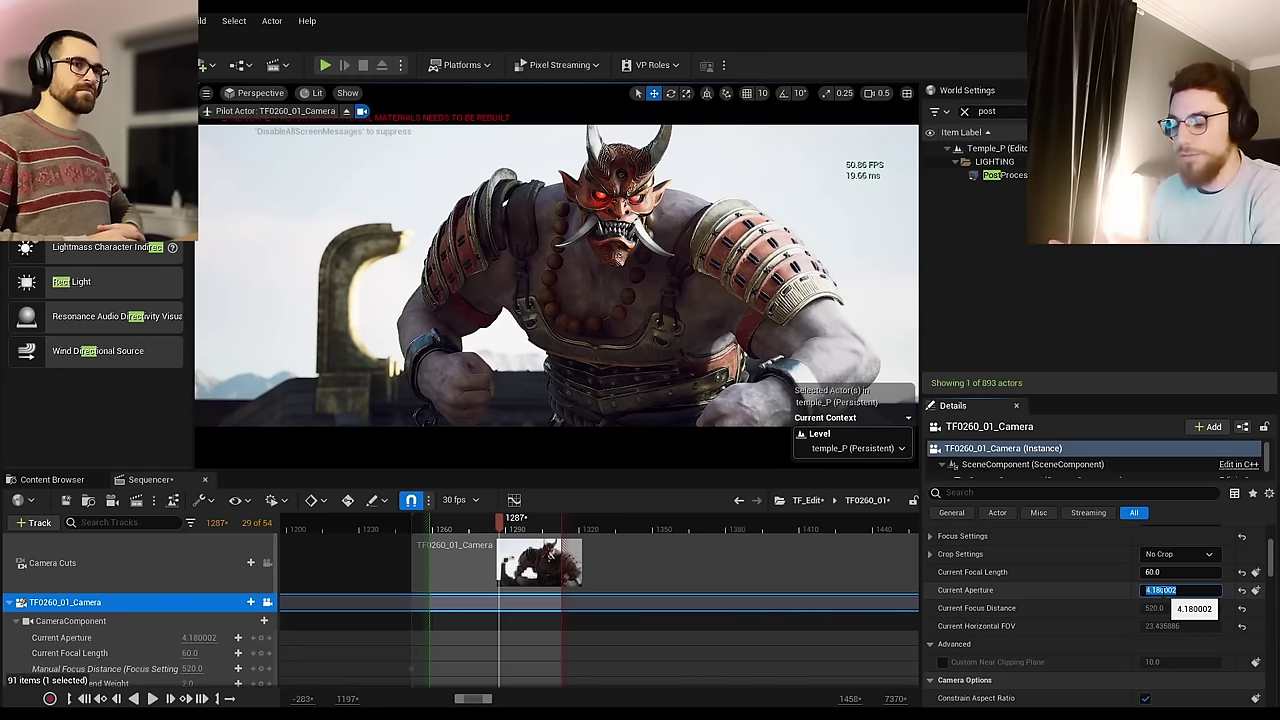
text(6)
key(Return)
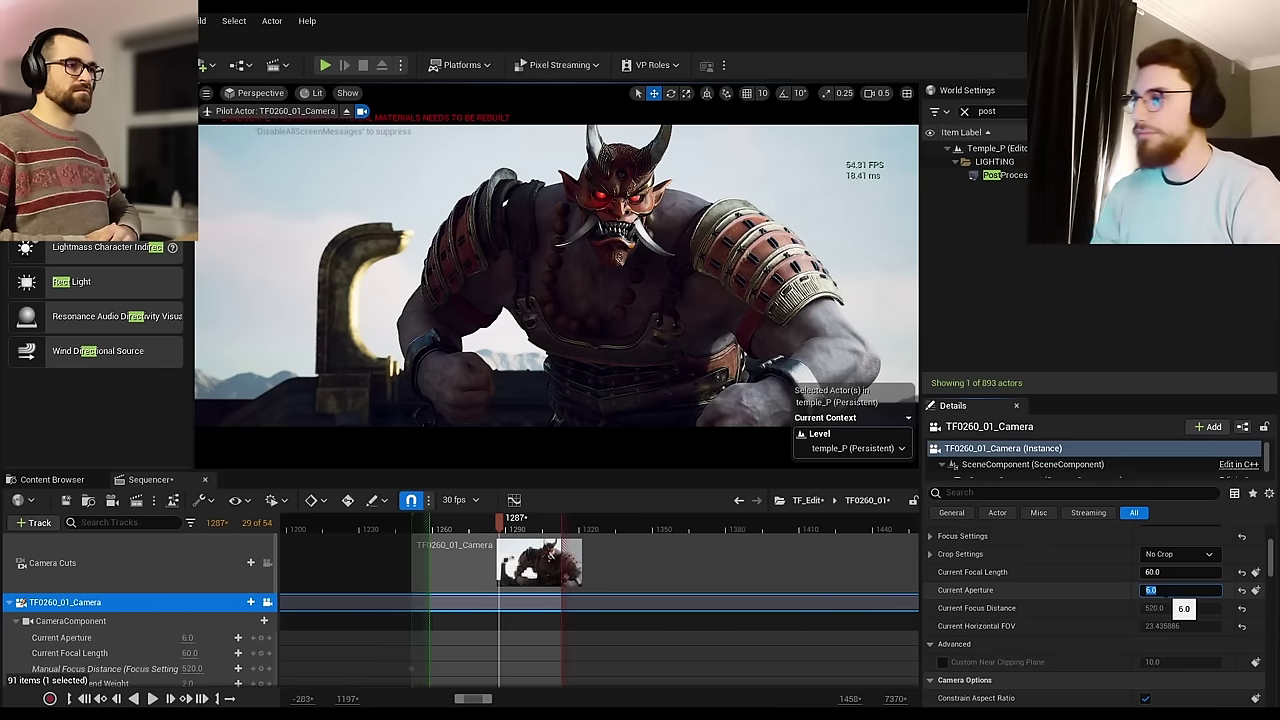
click(1054, 593)
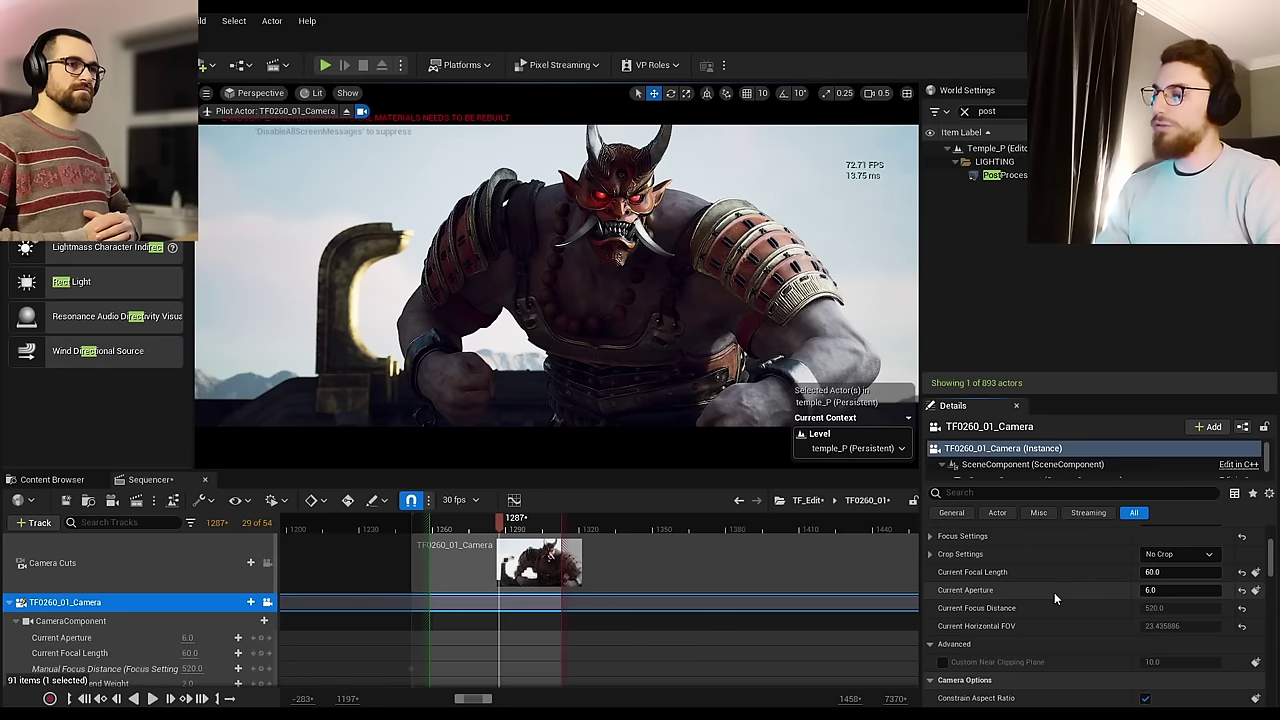
Step: Turn off the exact camera view, open Viewport 2, and dock it as a narrower pane beside the camera viewport
click(362, 111)
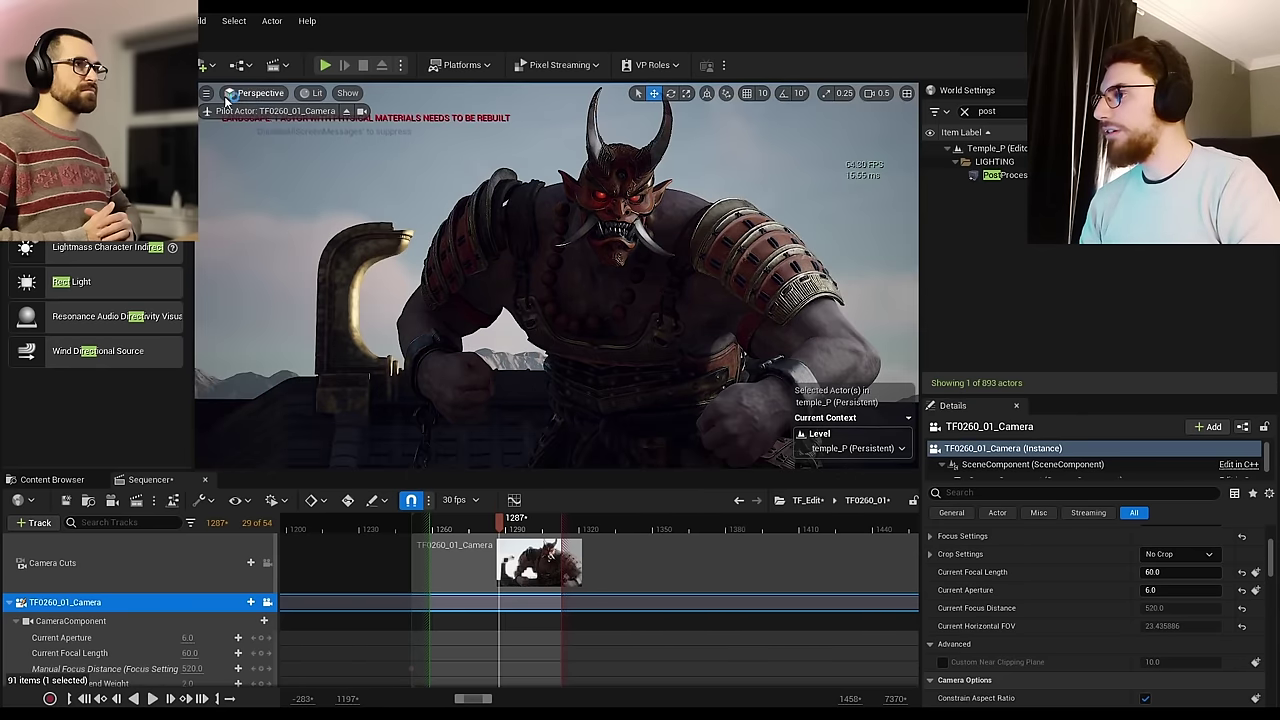
click(206, 93)
mouse_move(556, 276)
right_down()
mouse_move(557, 300)
mouse_move(570, 283)
mouse_move(557, 276)
right_up()
scroll(570, 283, up, 3)
click(112, 20)
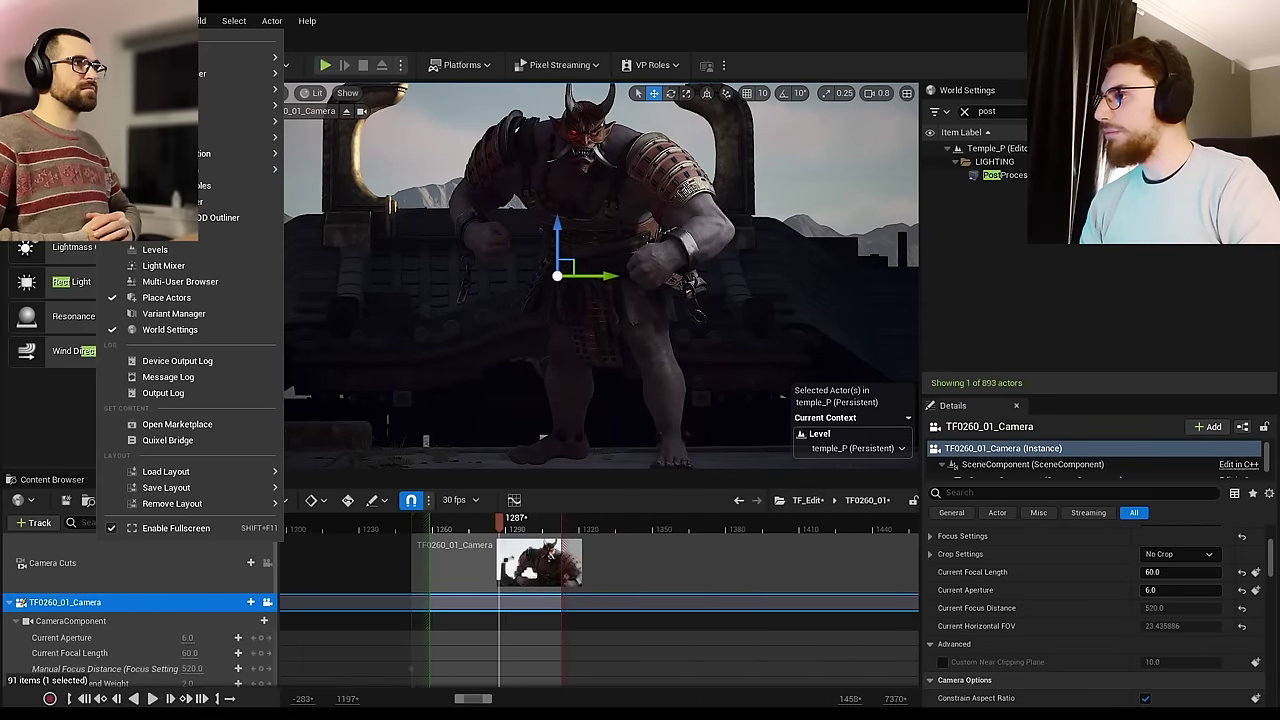
mouse_move(221, 113)
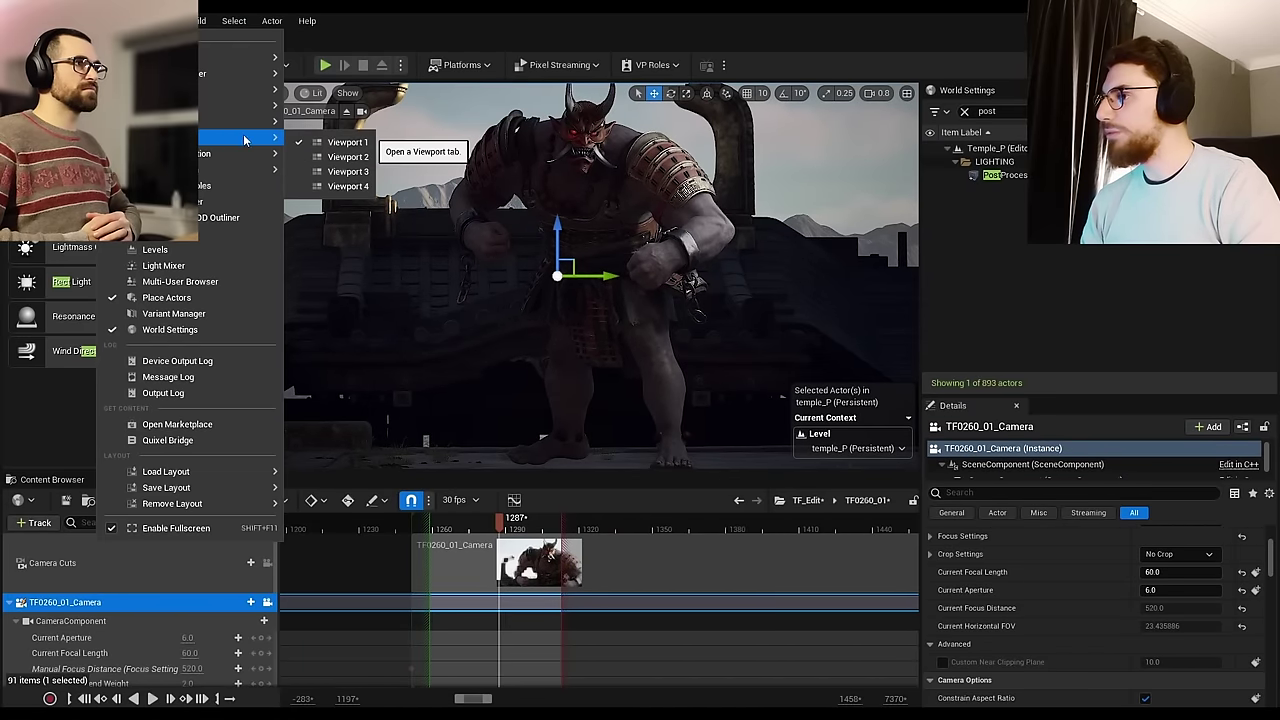
click(338, 153)
drag(366, 176, 220, 147)
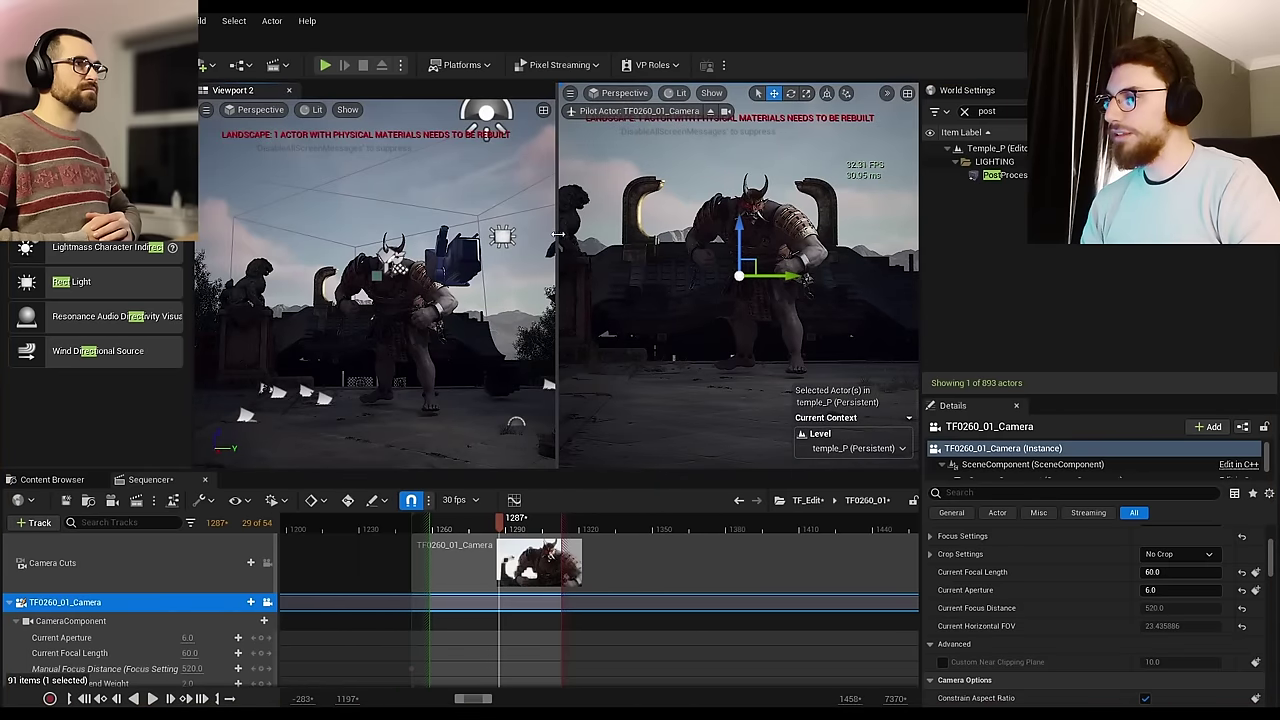
drag(557, 233, 477, 233)
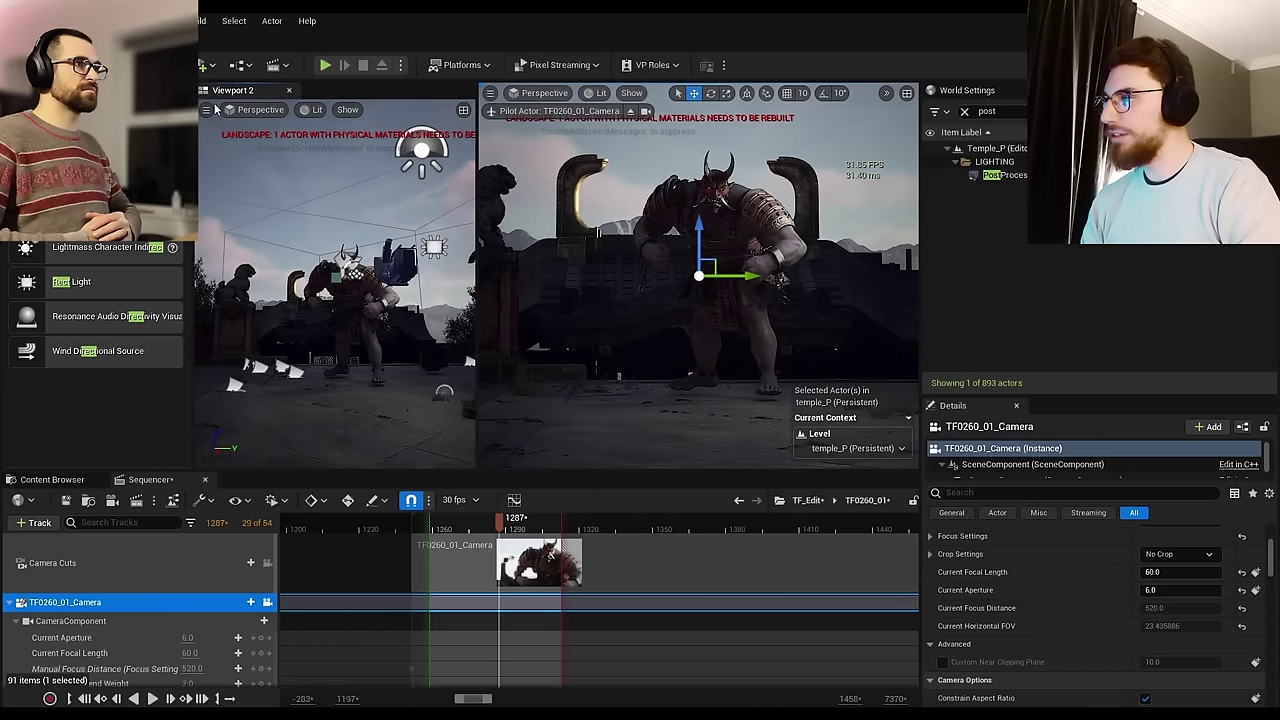
Step: Frame the Oni in Viewport 2 and restore the exact TF0260_01_Camera view in the main viewport at frame 1286
click(207, 109)
drag(330, 236, 334, 236)
right_drag(335, 280, 345, 215)
right_drag(246, 200, 242, 218)
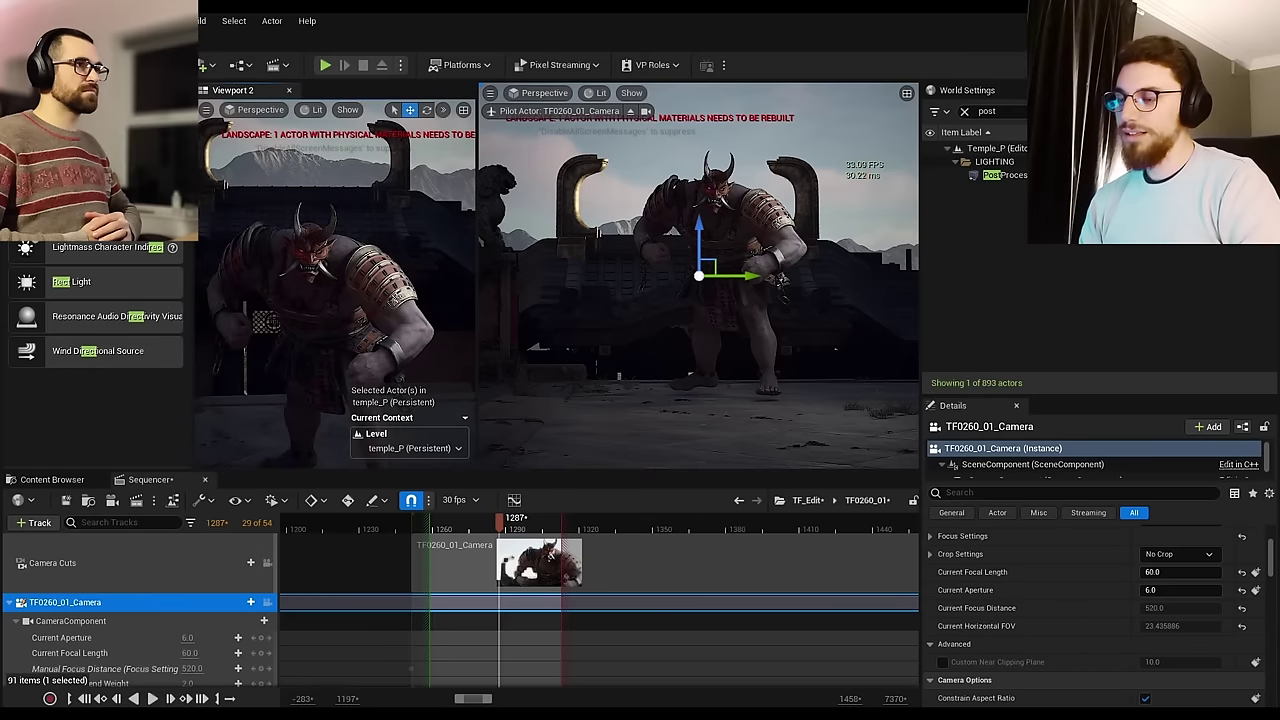
click(646, 111)
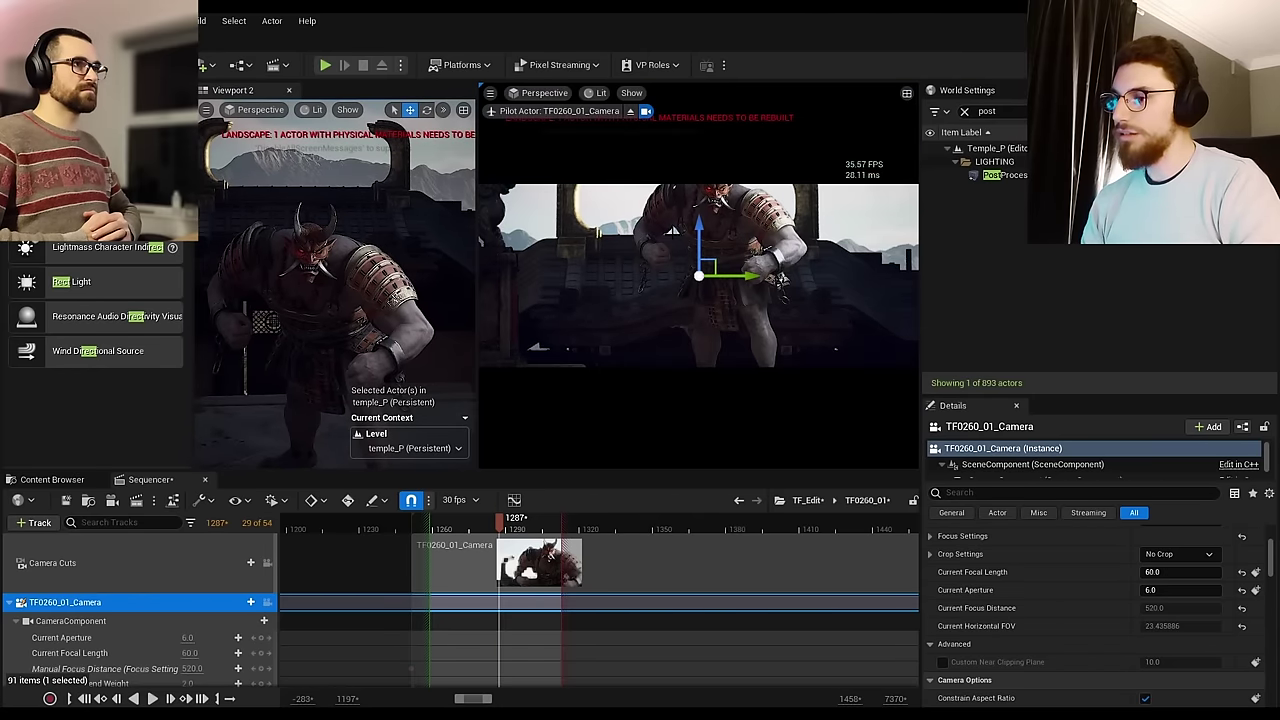
click(497, 522)
click(499, 523)
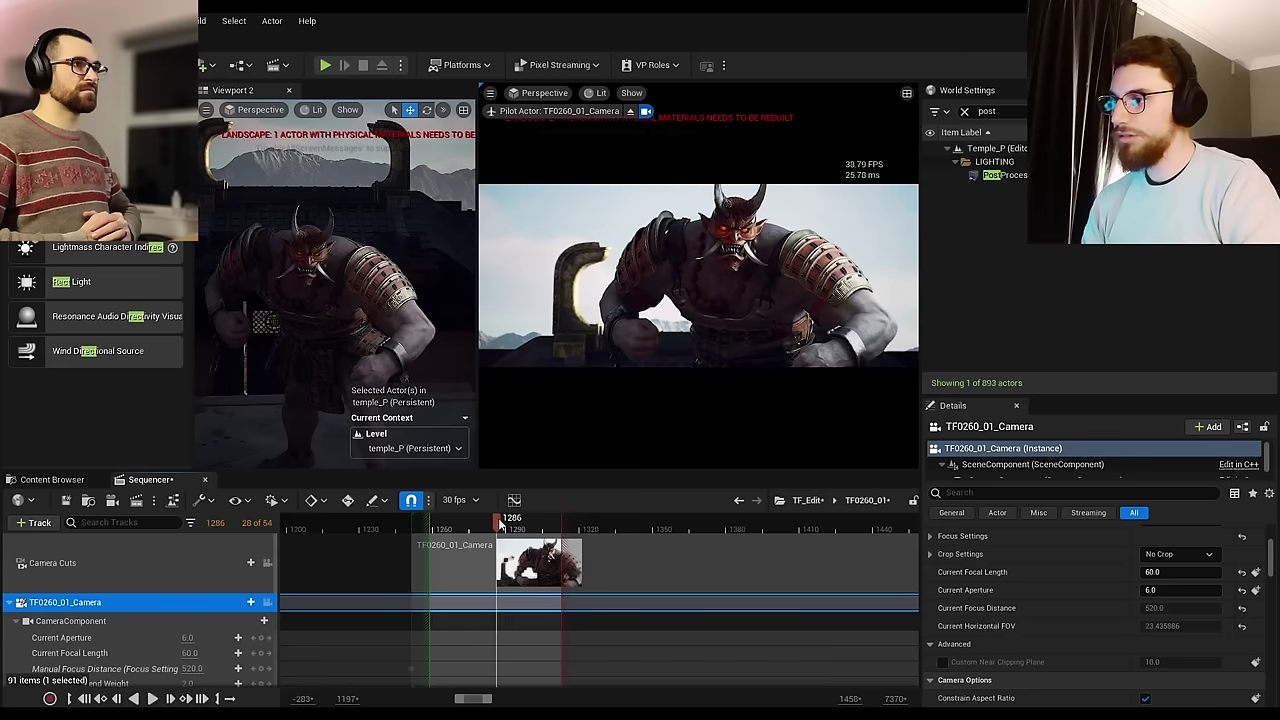
Step: Select the RectLight next to the camera in Viewport 2 and reposition it horizontally while watching the camera view
right_drag(336, 280, 308, 308)
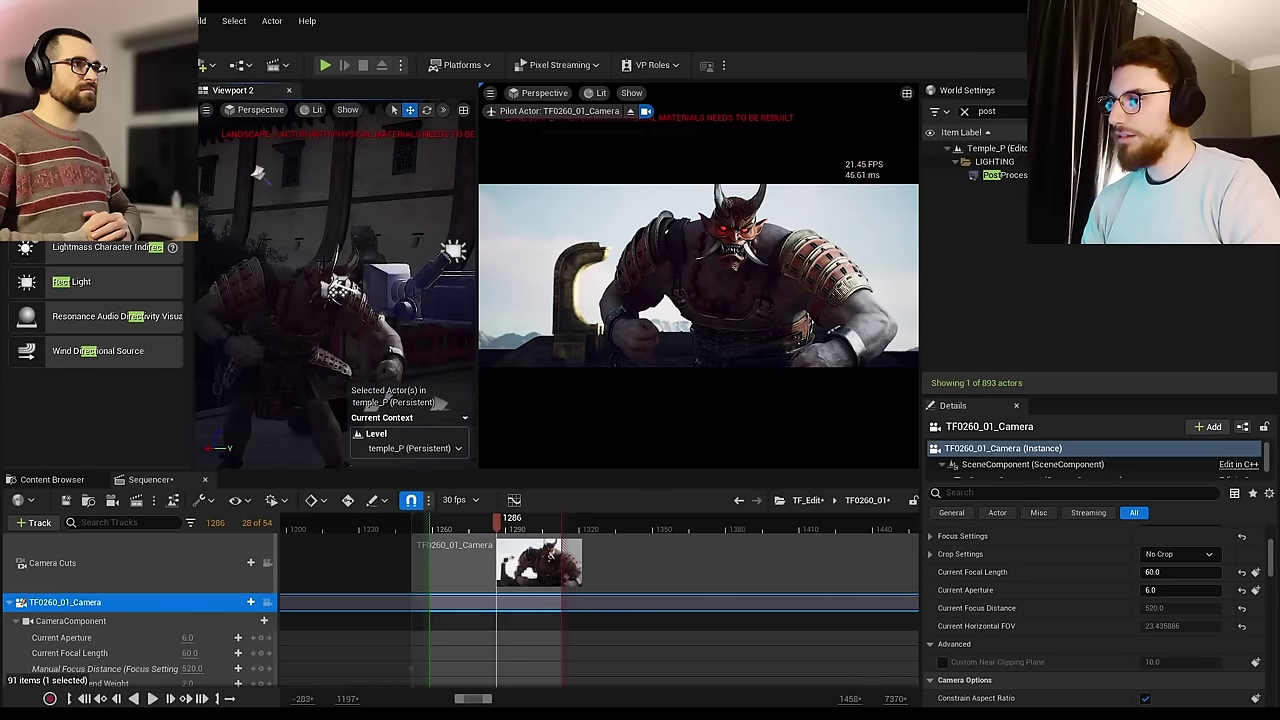
right_drag(394, 250, 400, 220)
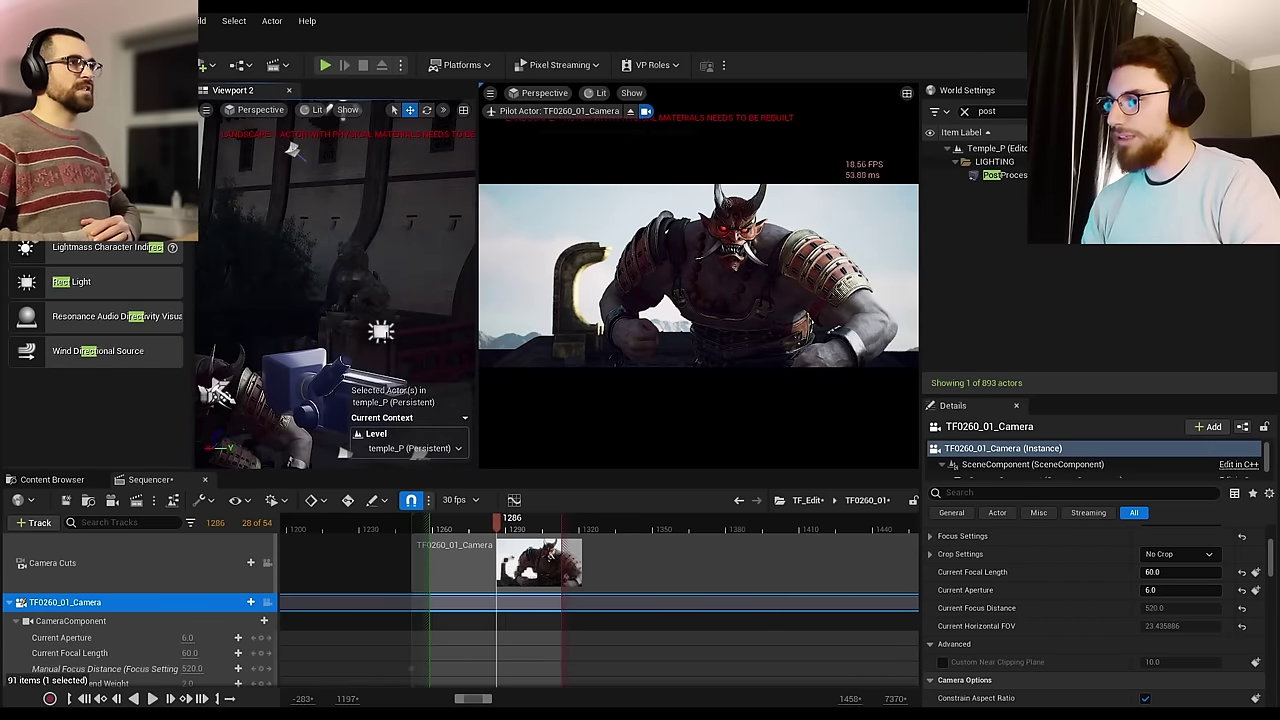
click(381, 330)
right_drag(380, 330, 342, 352)
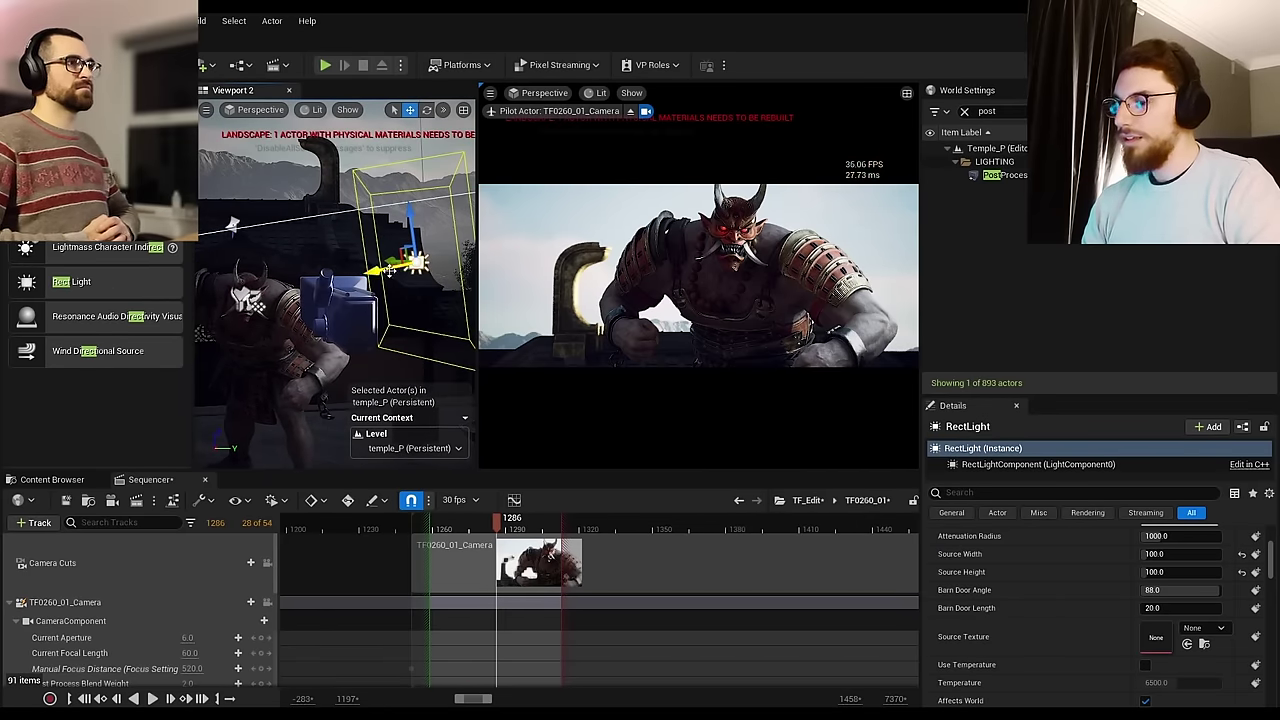
mouse_move(389, 270)
mouse_down()
mouse_move(349, 278)
mouse_move(400, 266)
mouse_up()
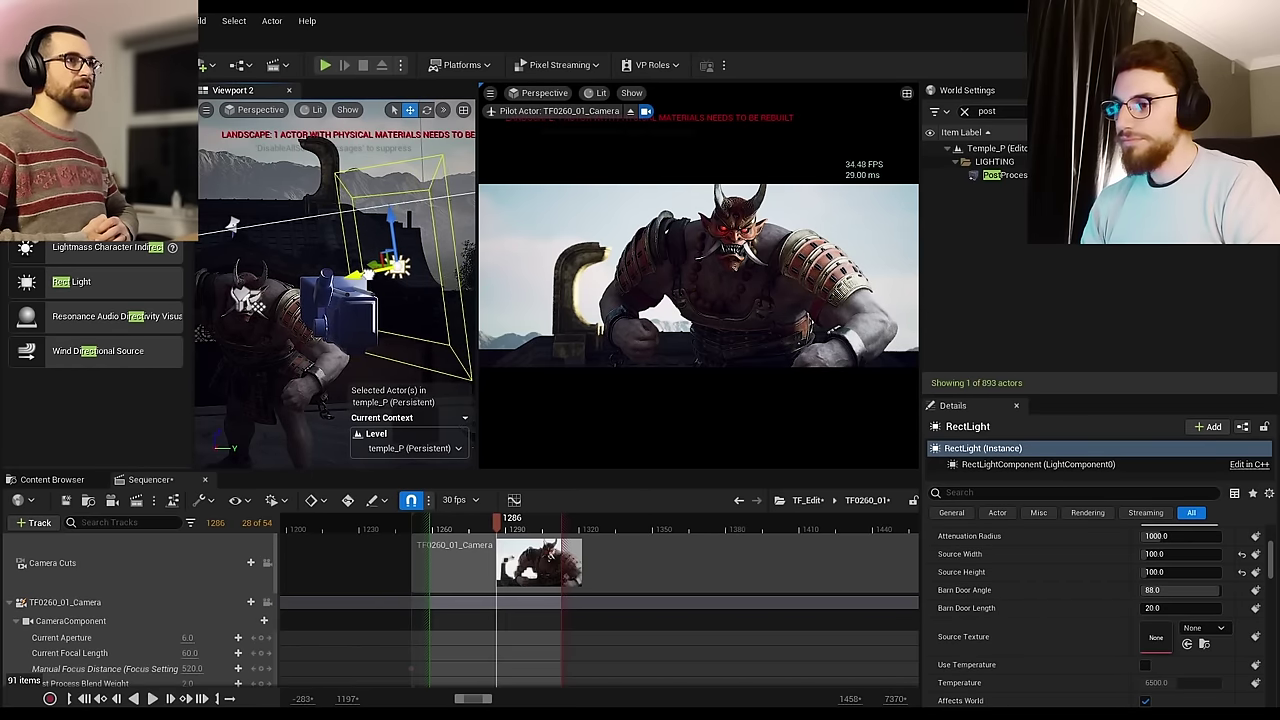
mouse_move(372, 273)
right_down()
mouse_move(470, 290)
mouse_move(385, 275)
right_up()
drag(398, 279, 434, 280)
Step: Rotate the RectLight around its vertical axis to aim at the Oni and shift it slightly beside the camera
right_drag(434, 280, 450, 225)
key(e)
drag(425, 372, 385, 379)
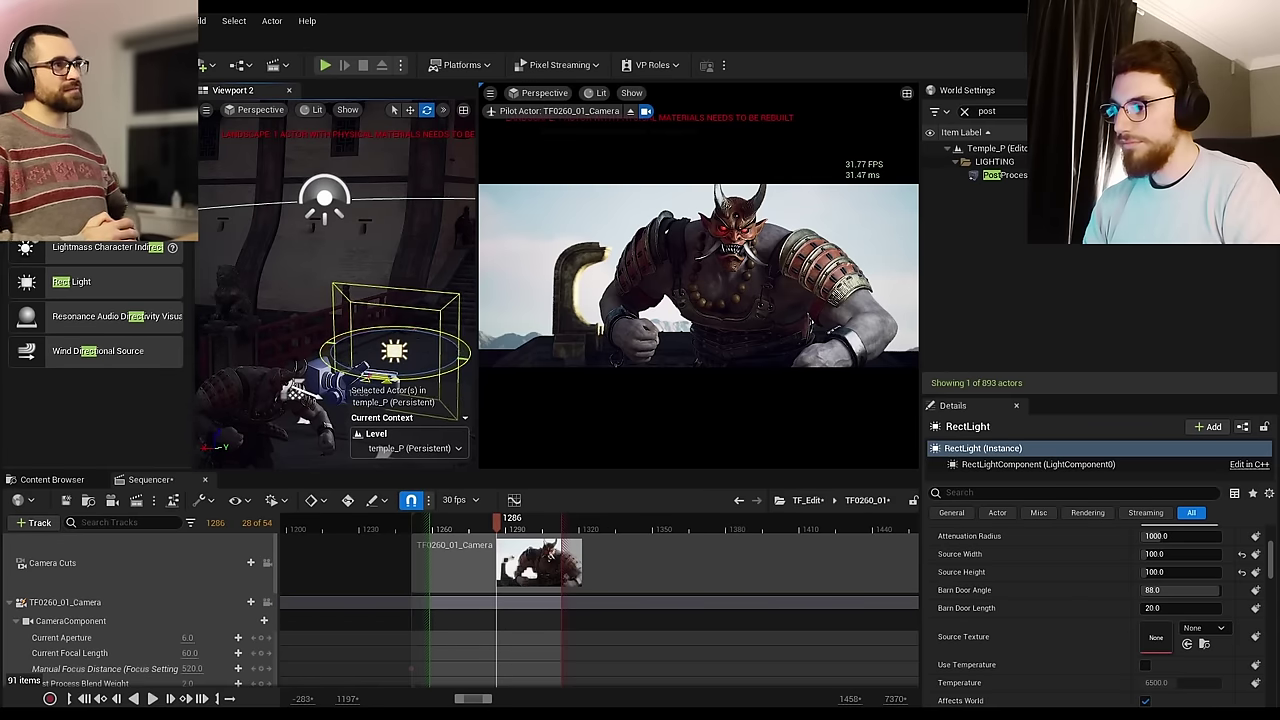
right_drag(385, 379, 398, 420)
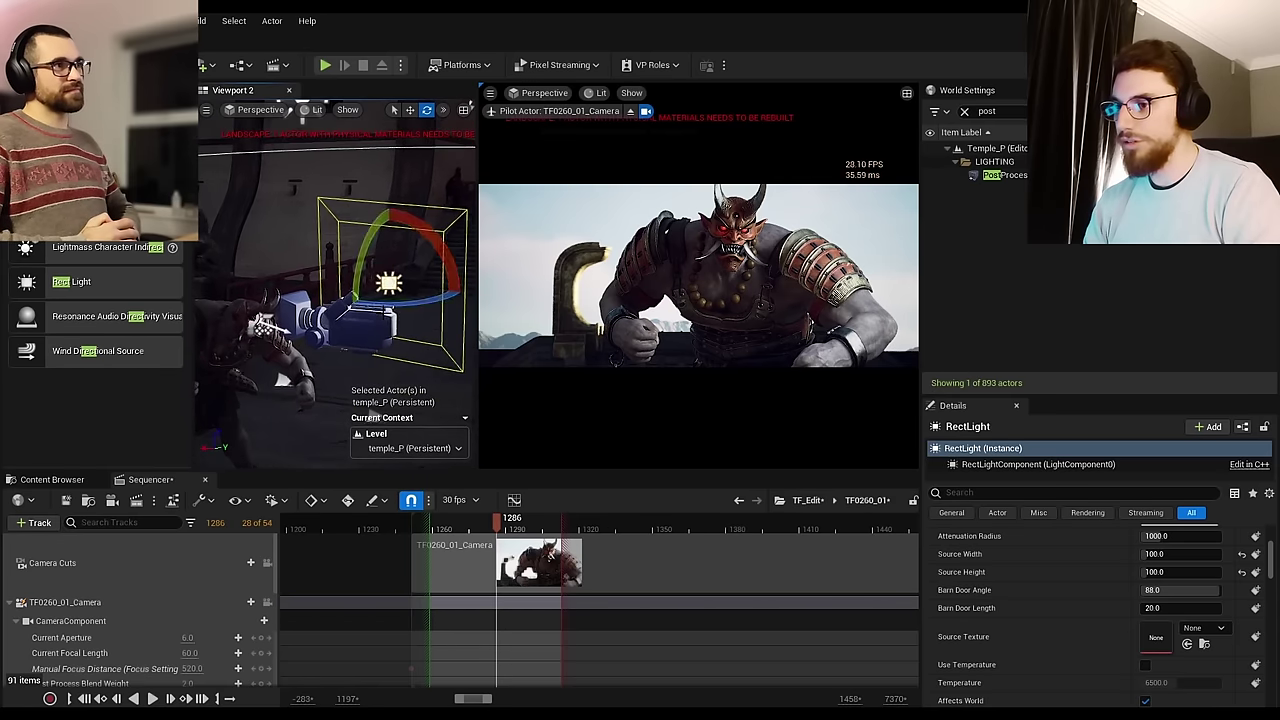
key(w)
drag(367, 299, 349, 307)
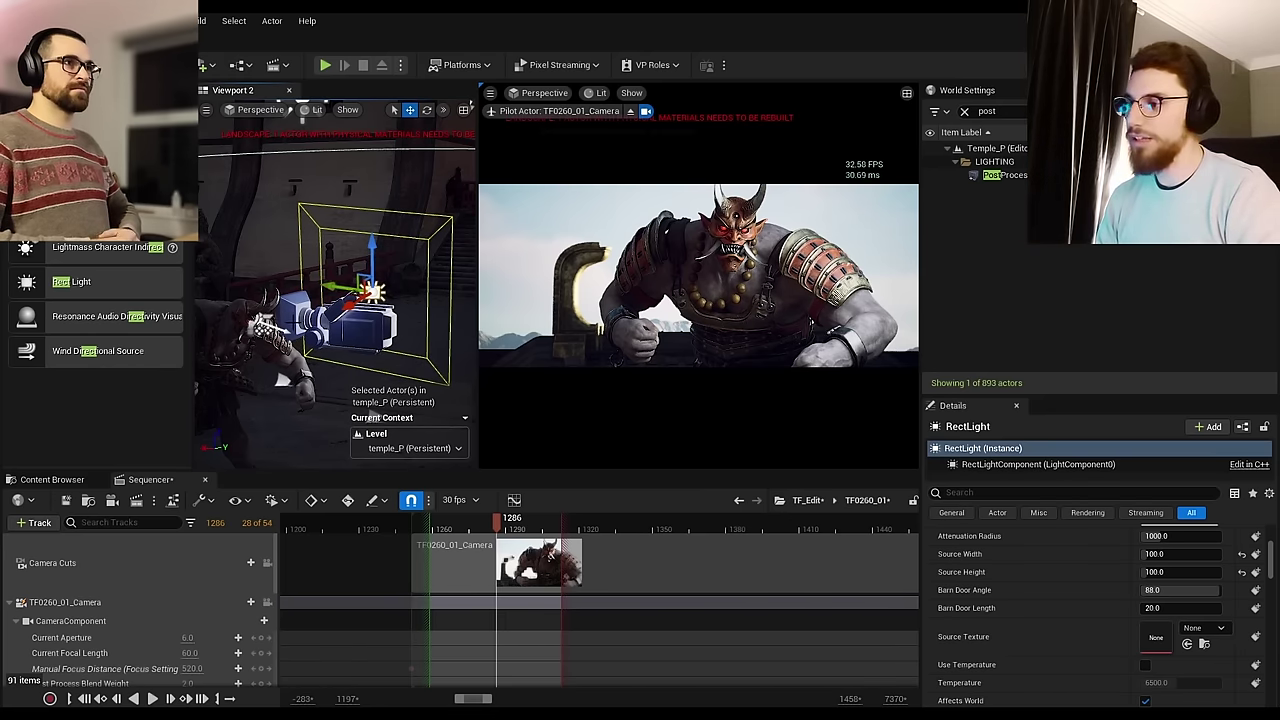
Step: Enable Use Temperature on the RectLight and lower its Temperature to about 4028
right_drag(294, 322, 232, 330)
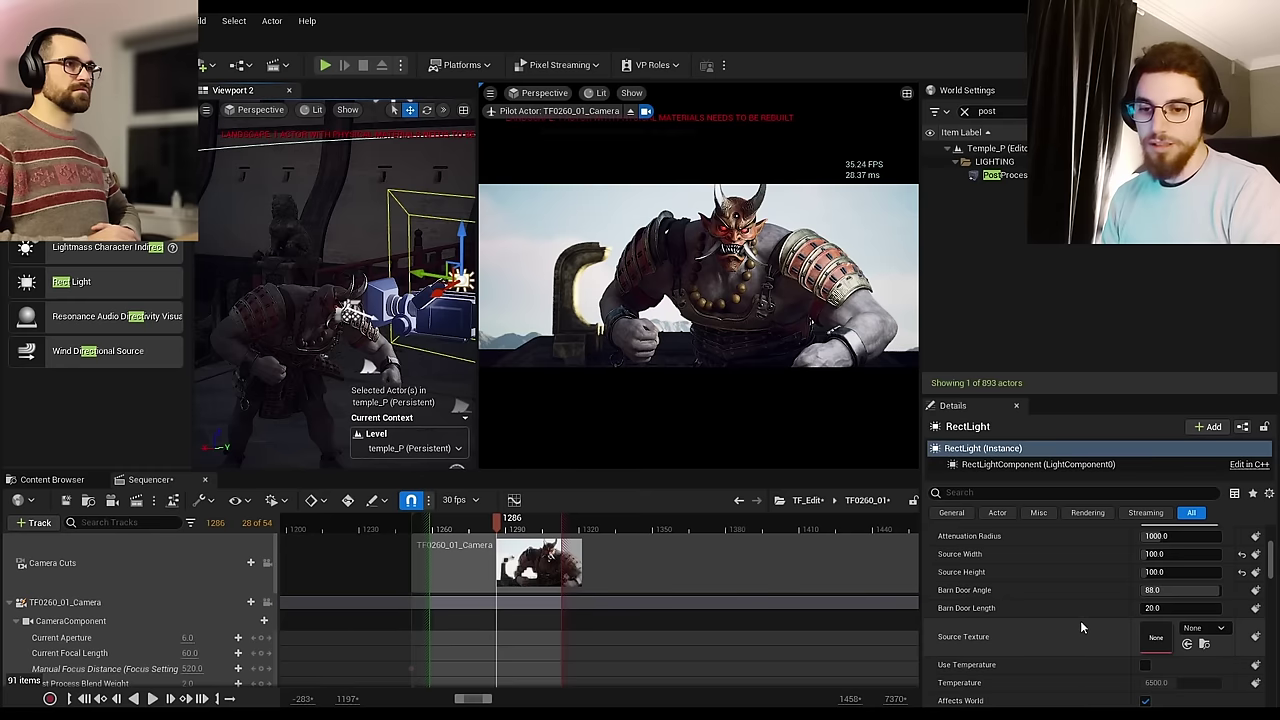
scroll(1145, 630, down, 1)
click(1144, 622)
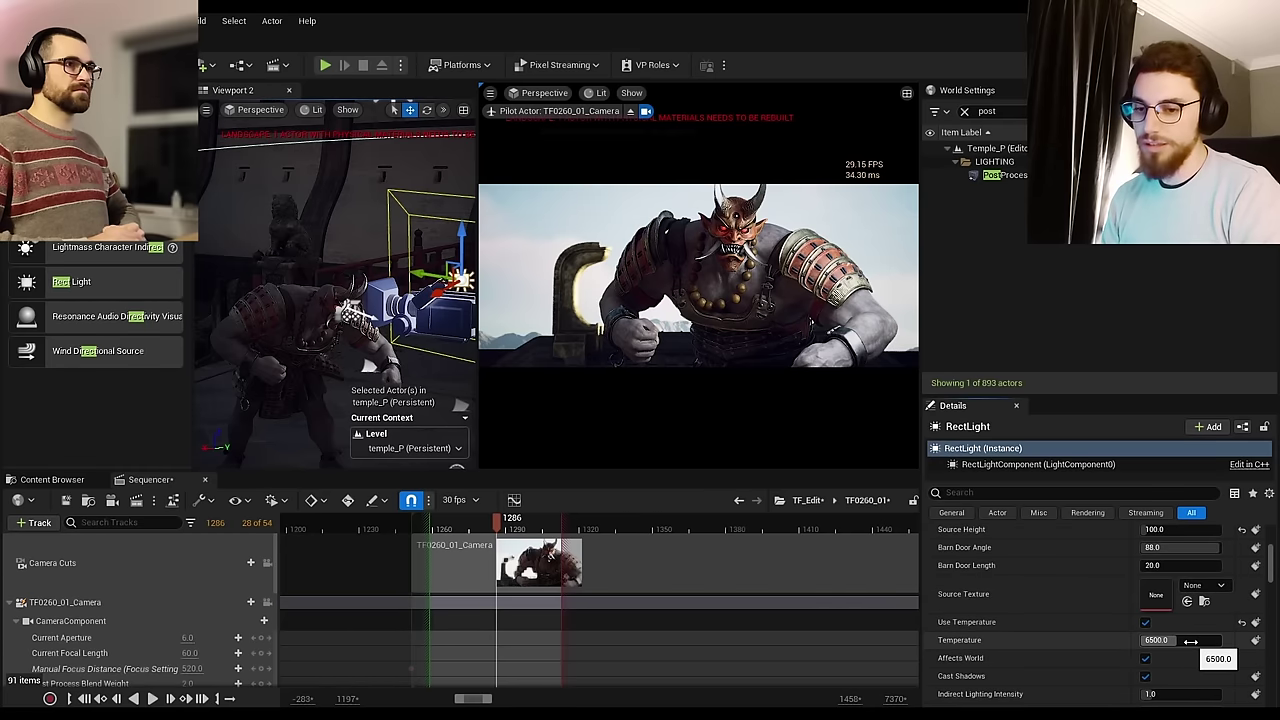
drag(1183, 640, 1156, 640)
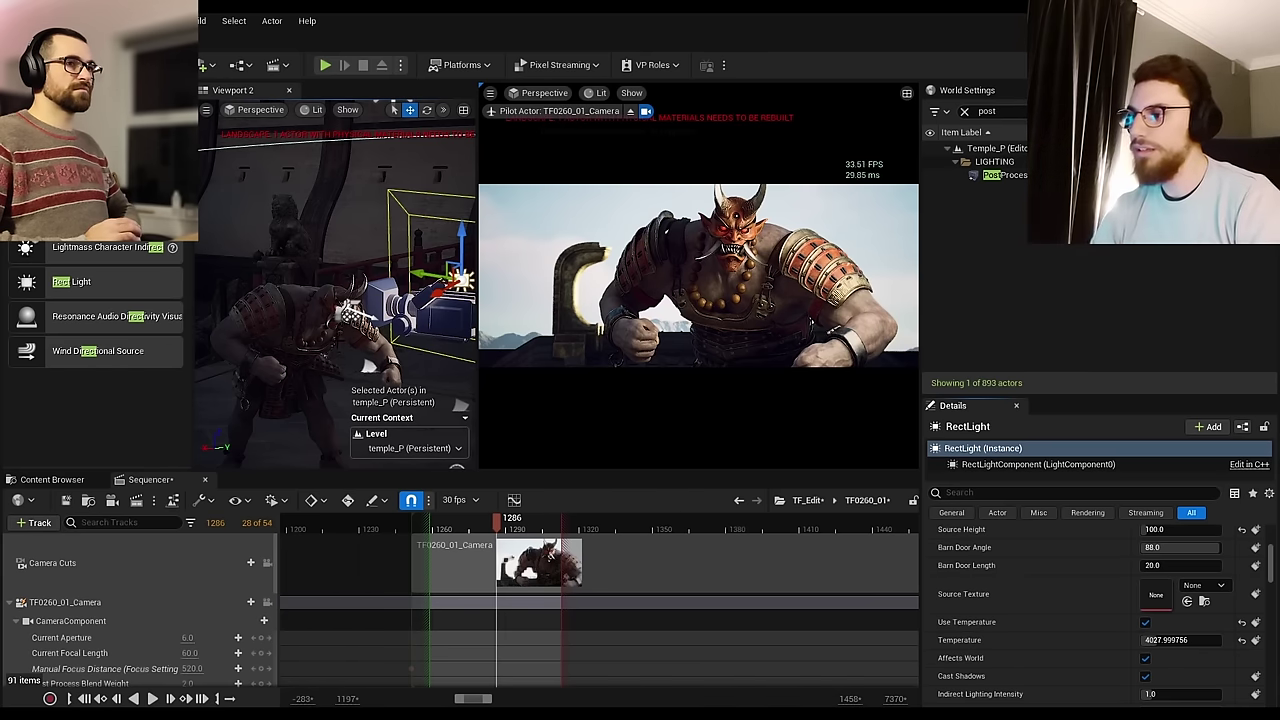
Step: Examine how the warm RectLight falls on the Oni from several angles in Viewport 2 with editor icons hidden
right_drag(332, 384, 412, 388)
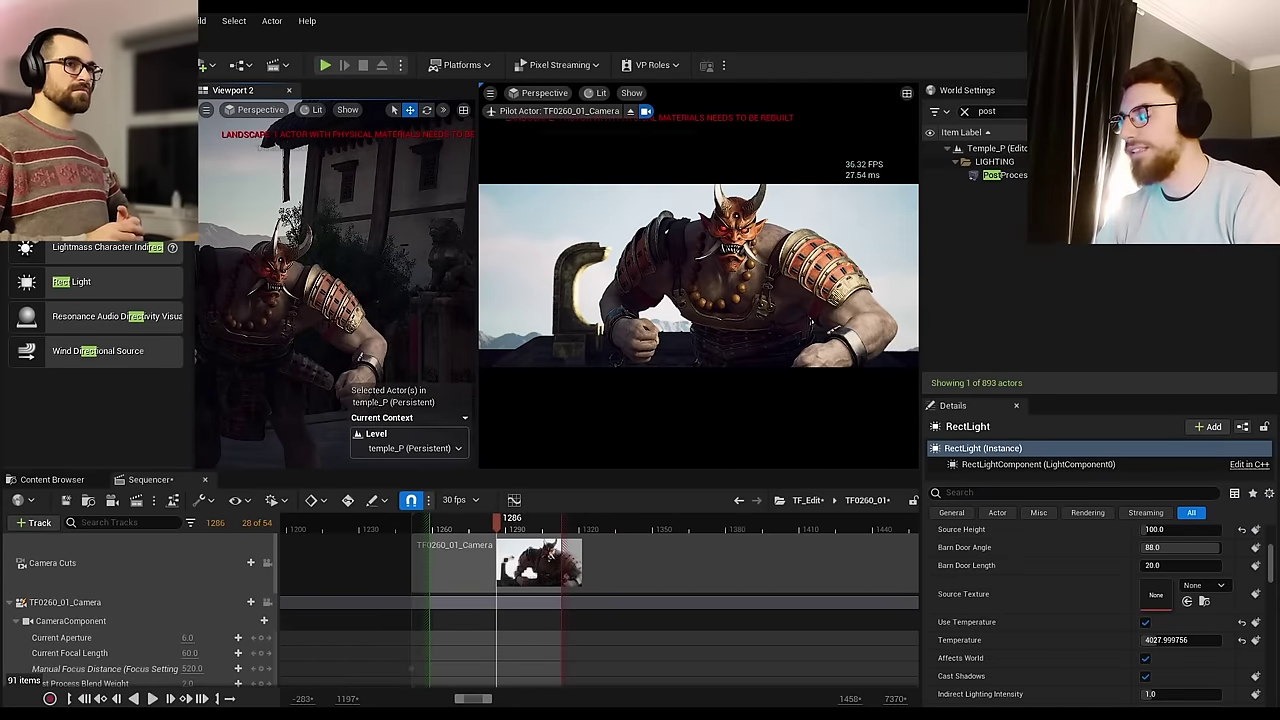
right_drag(335, 280, 388, 302)
key(g)
key(g)
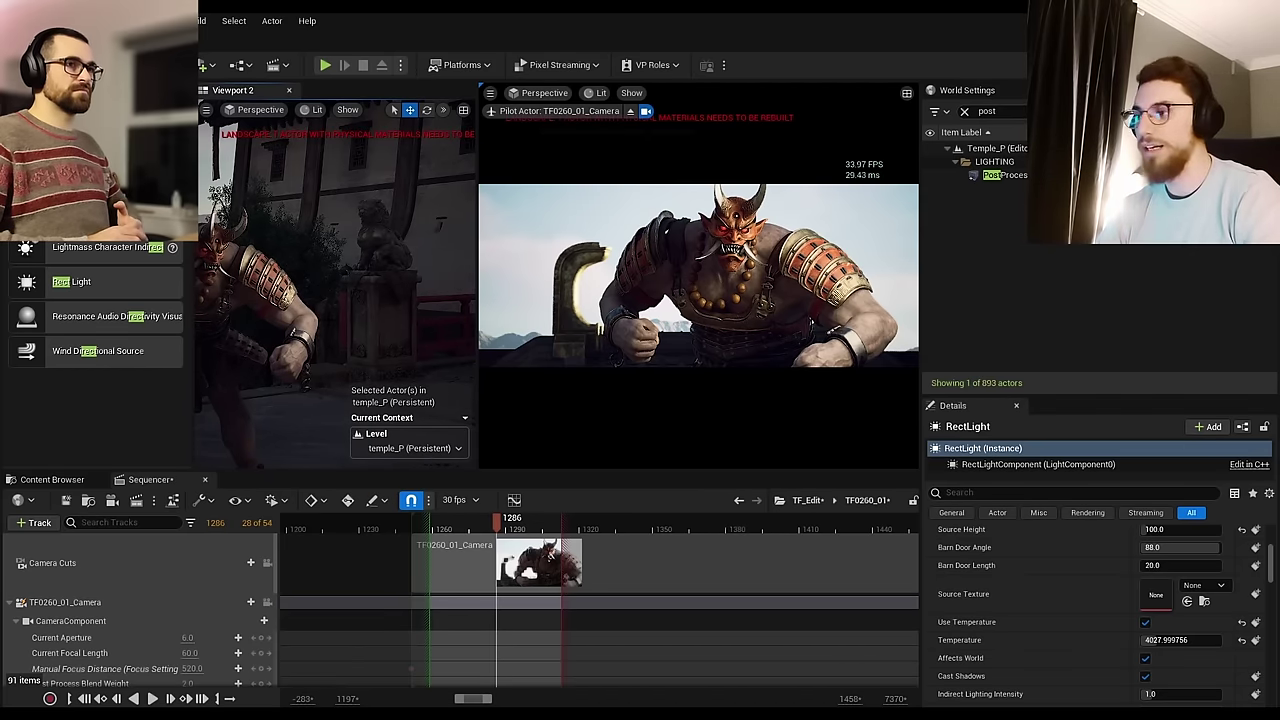
right_drag(372, 290, 302, 288)
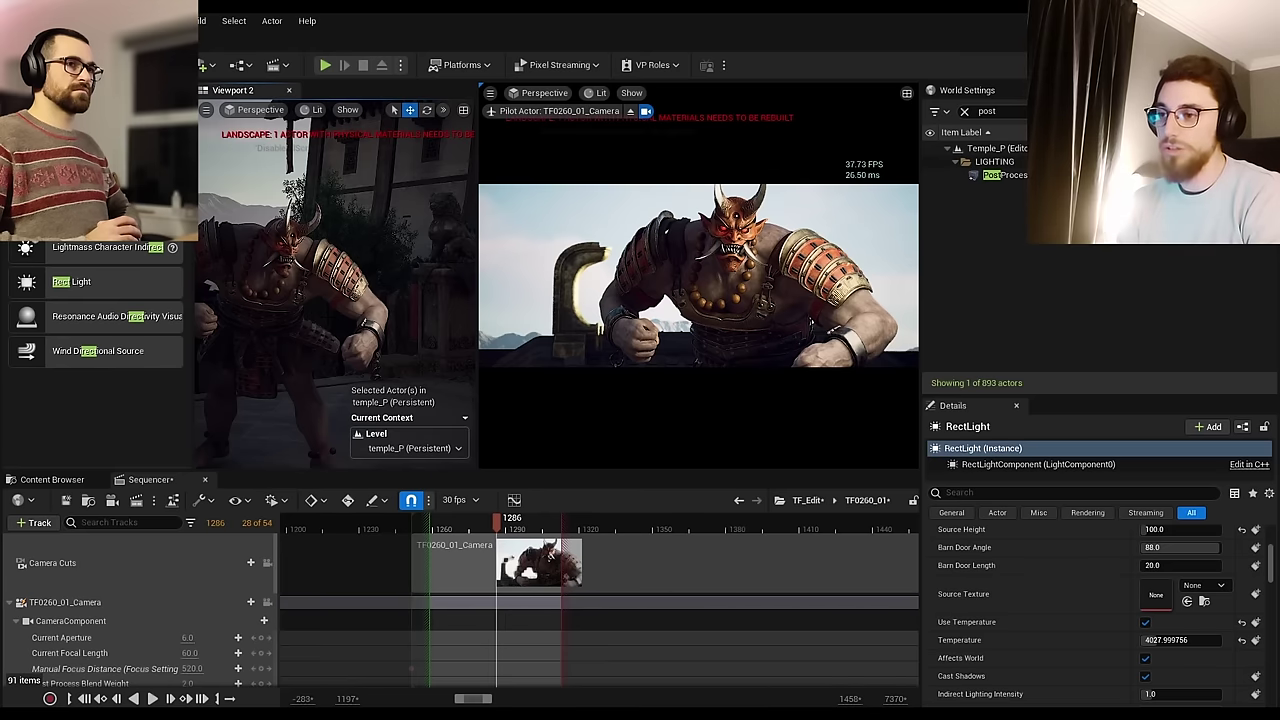
right_drag(335, 280, 410, 275)
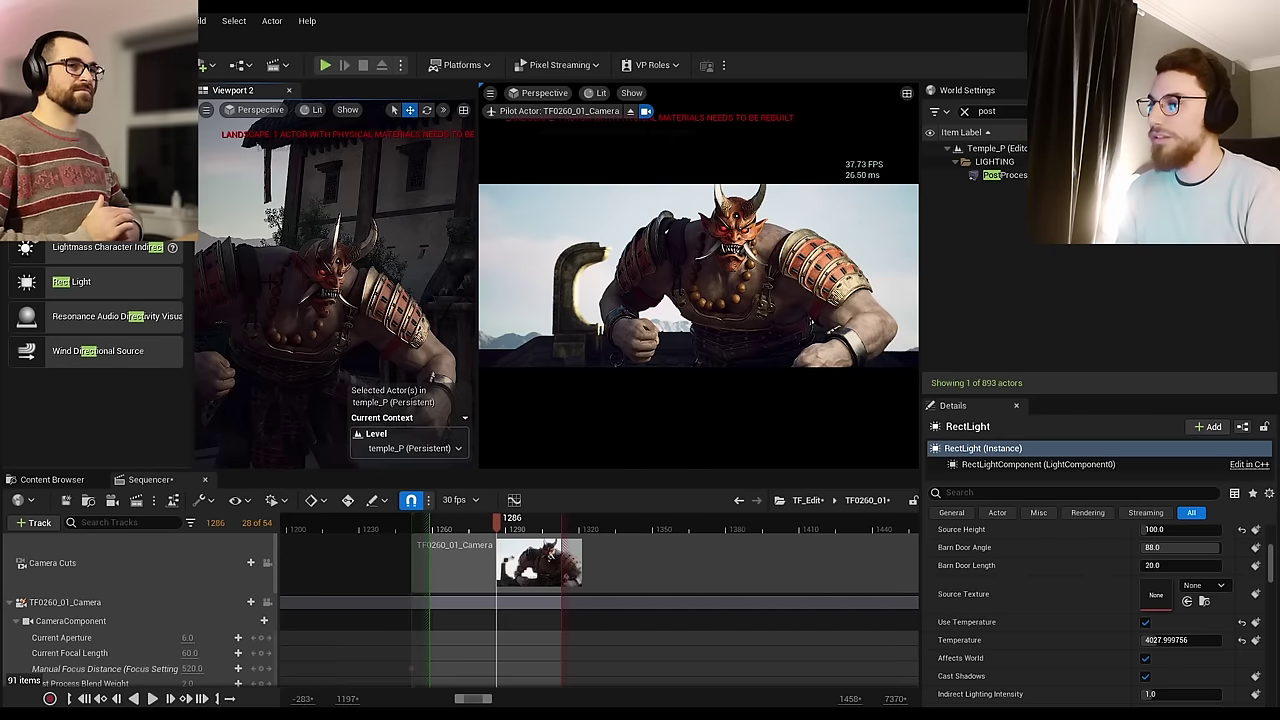
right_drag(279, 215, 338, 222)
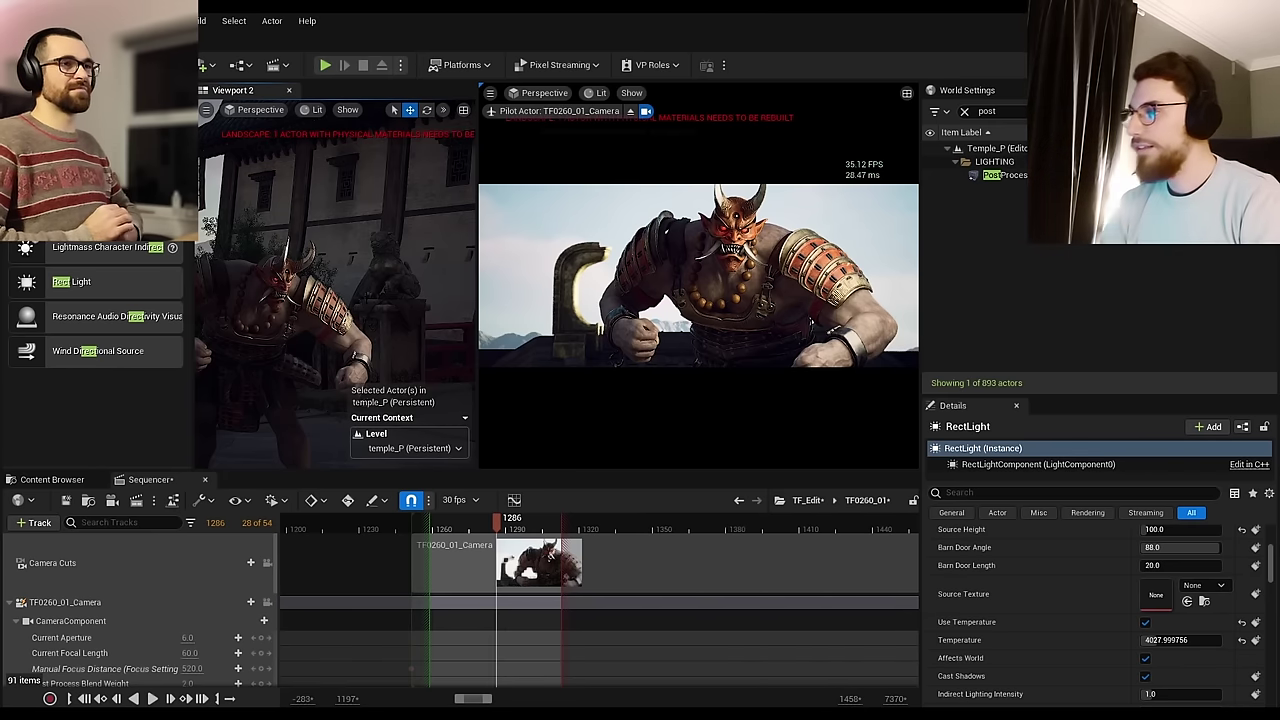
right_drag(369, 265, 430, 300)
Step: Show the editor icons in Viewport 2, raise the RectLight above the camera, and shift it slightly toward the Oni
key(g)
drag(394, 214, 391, 180)
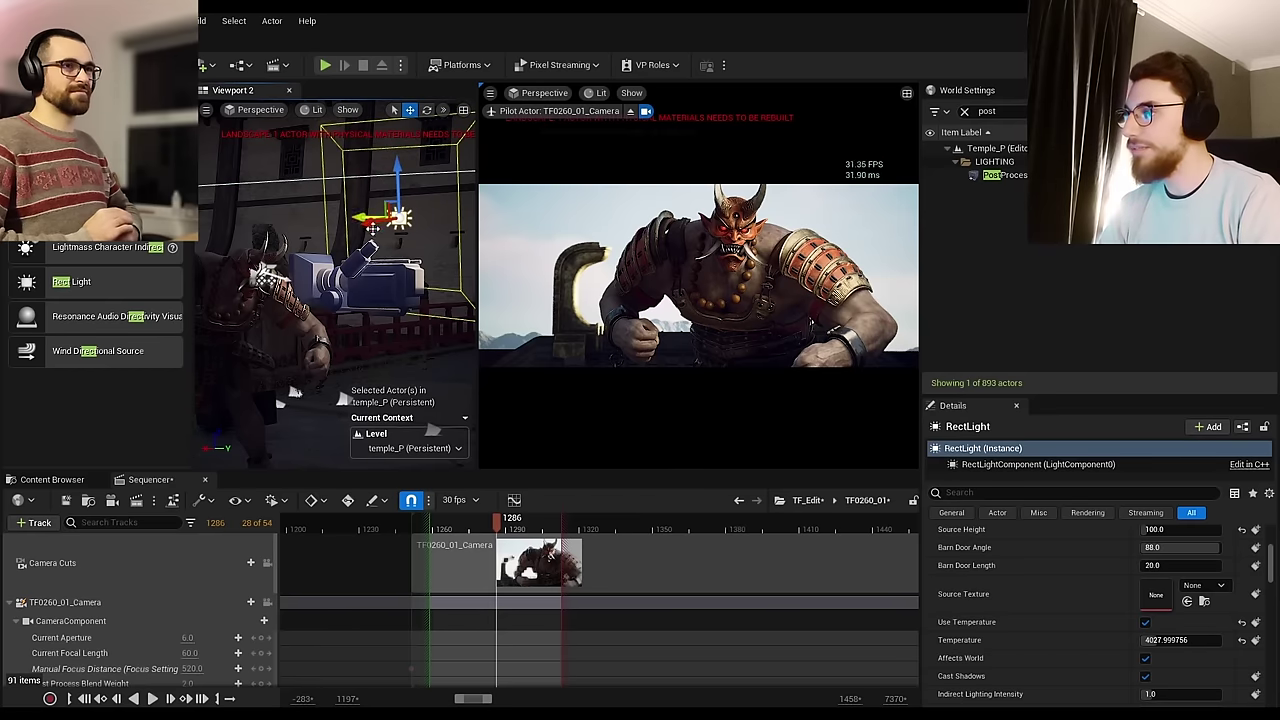
drag(372, 228, 350, 226)
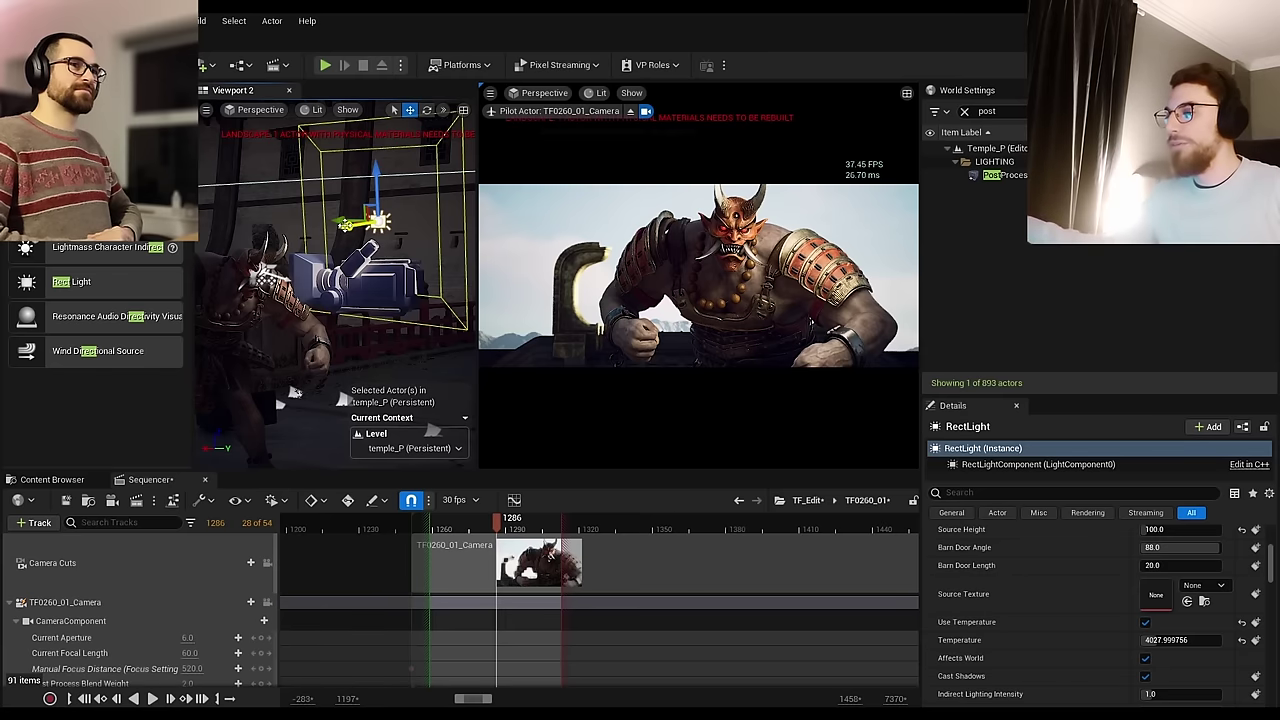
Step: Compare RectLight placements by bringing it low in front of the camera, pulling it back up, and sliding it toward the Oni
drag(345, 224, 273, 235)
drag(307, 187, 257, 276)
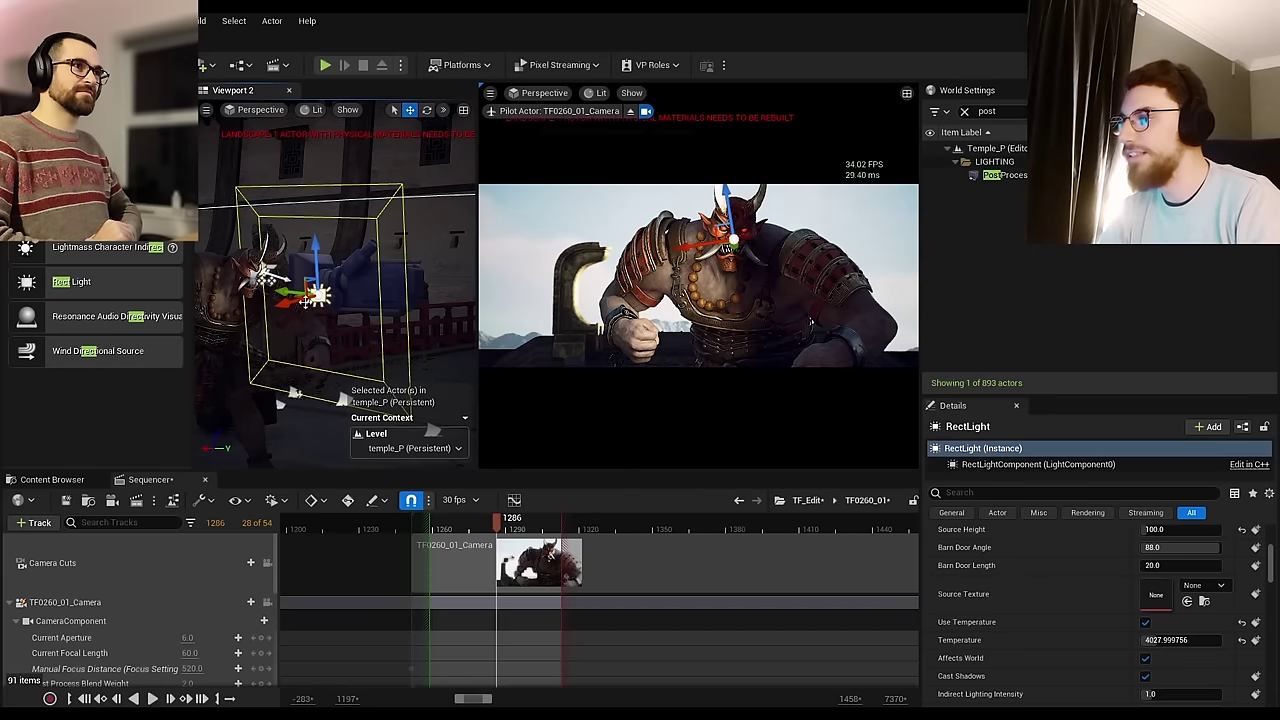
drag(295, 304, 379, 280)
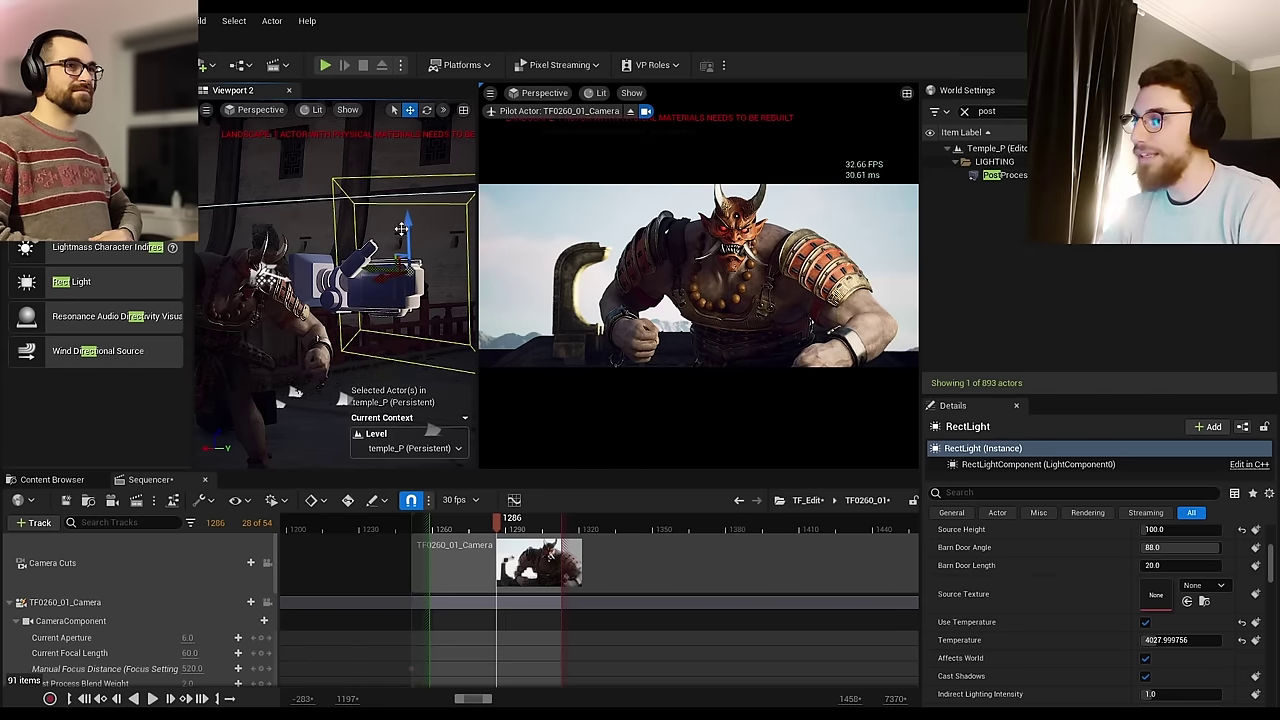
drag(406, 222, 400, 190)
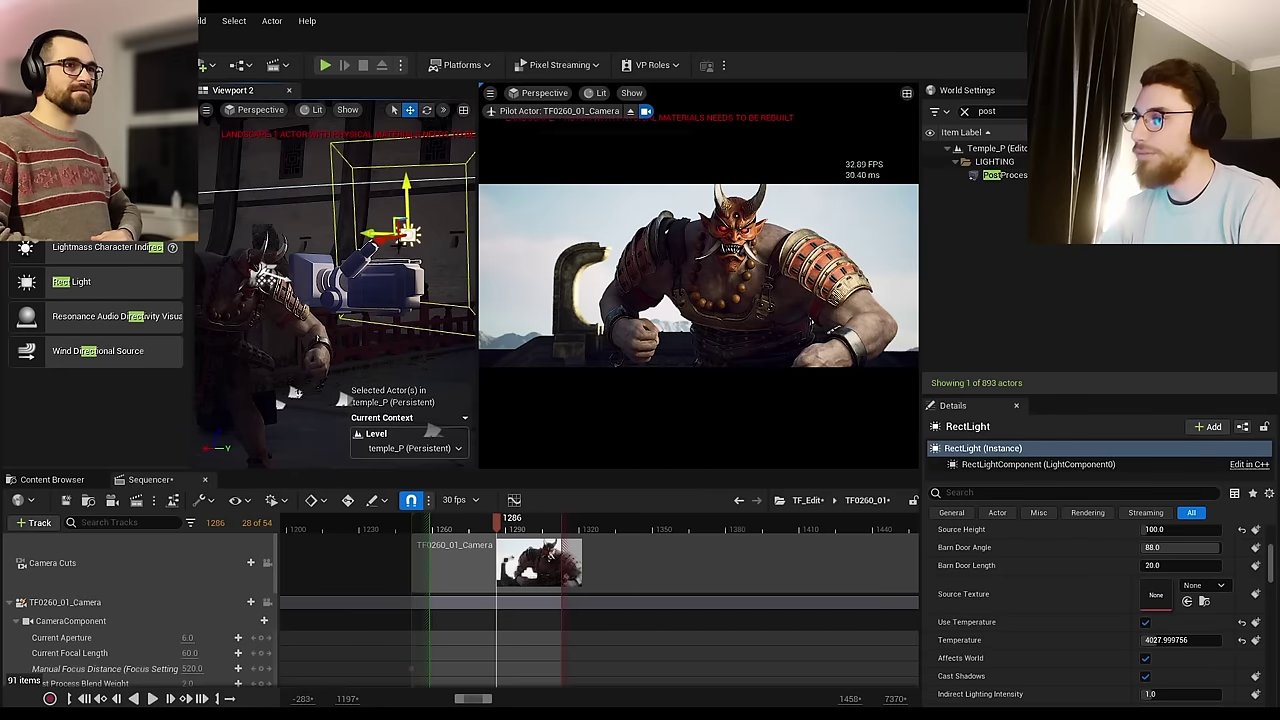
drag(383, 240, 324, 256)
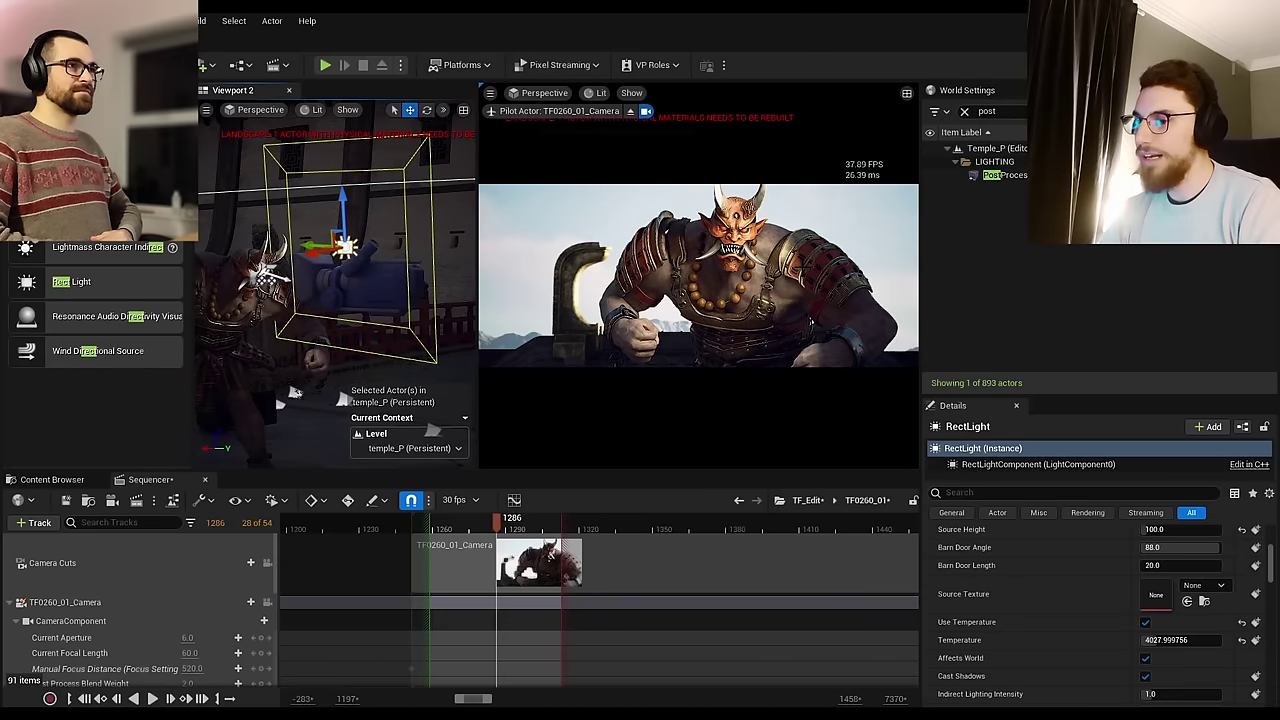
Step: Show the editor icons in the camera viewport, hide the camera model beside the Oni, and reselect the RectLight
click(800, 278)
key(g)
click(344, 247)
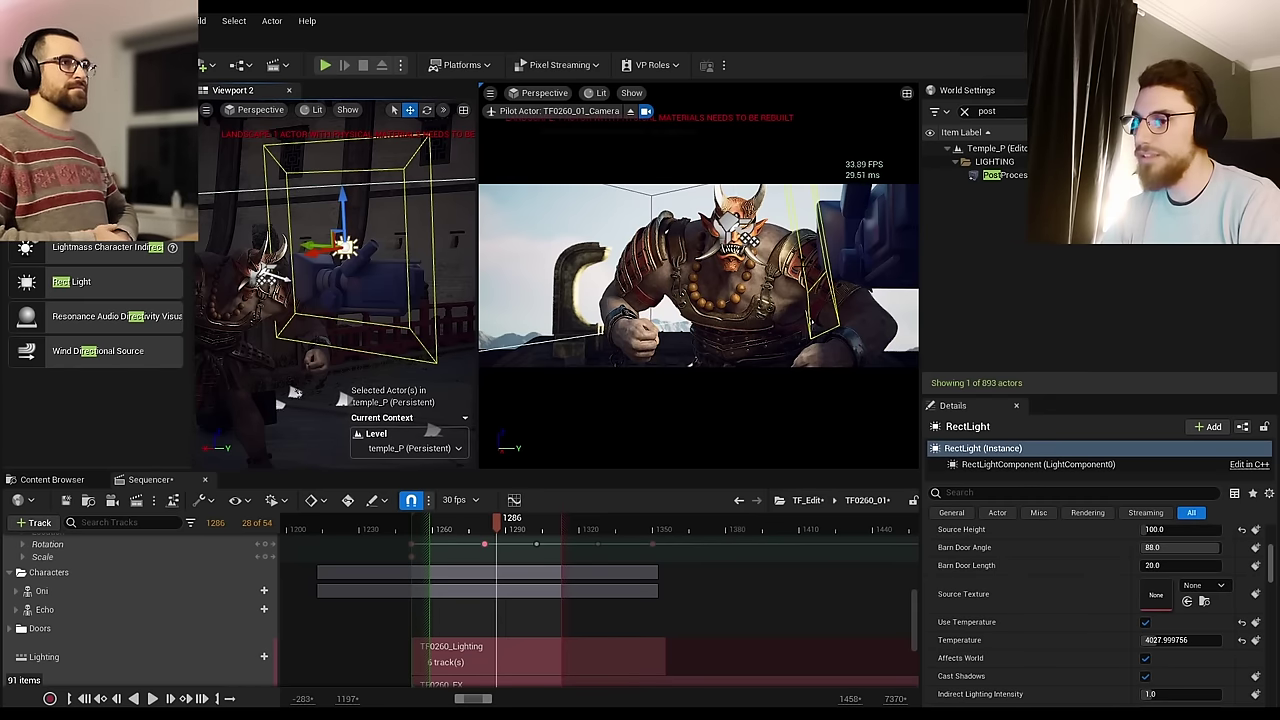
click(868, 246)
key(h)
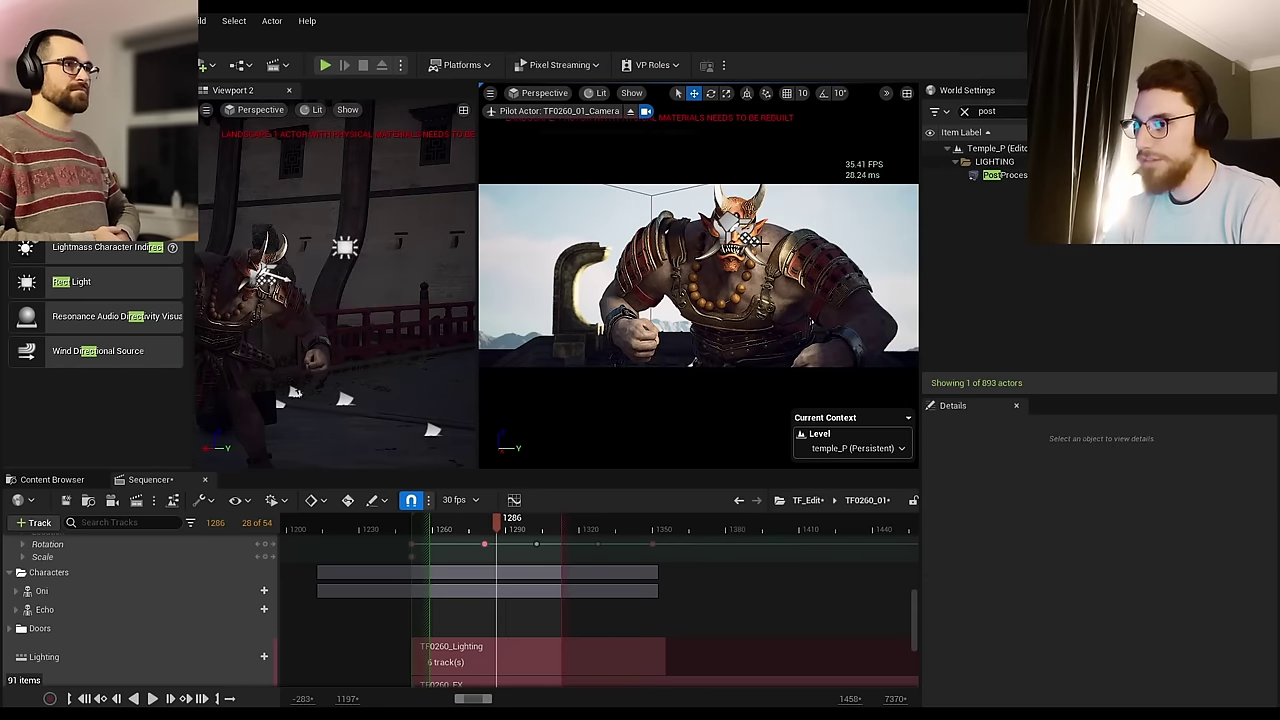
click(345, 248)
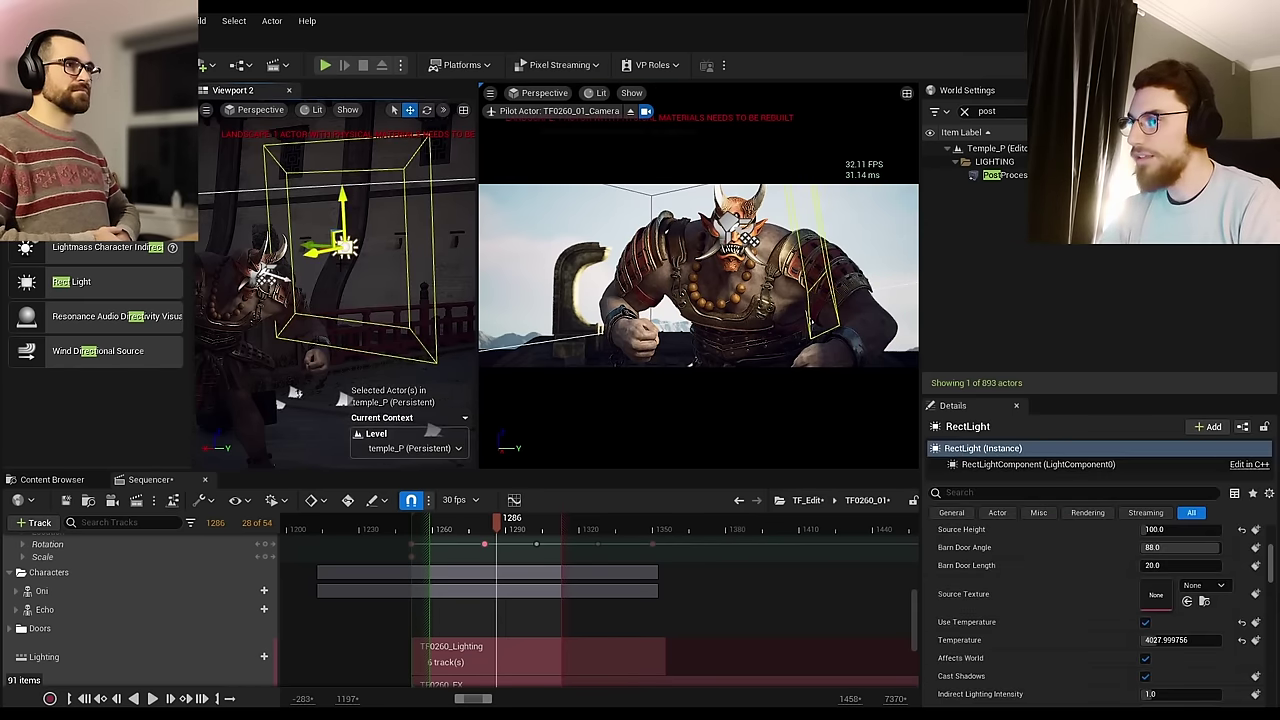
Step: Slide the RectLight back away from the Oni, hide the editor icons in the camera viewport, and keep the light selected
drag(313, 253, 345, 263)
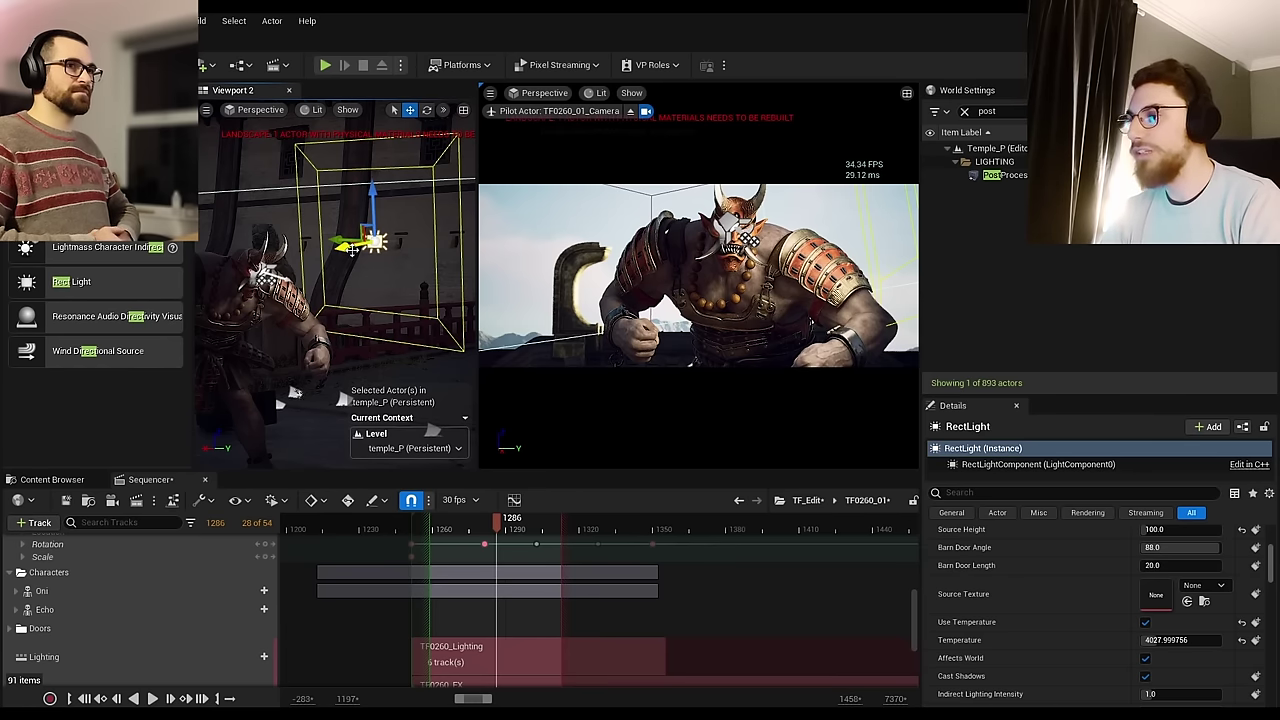
drag(352, 249, 376, 234)
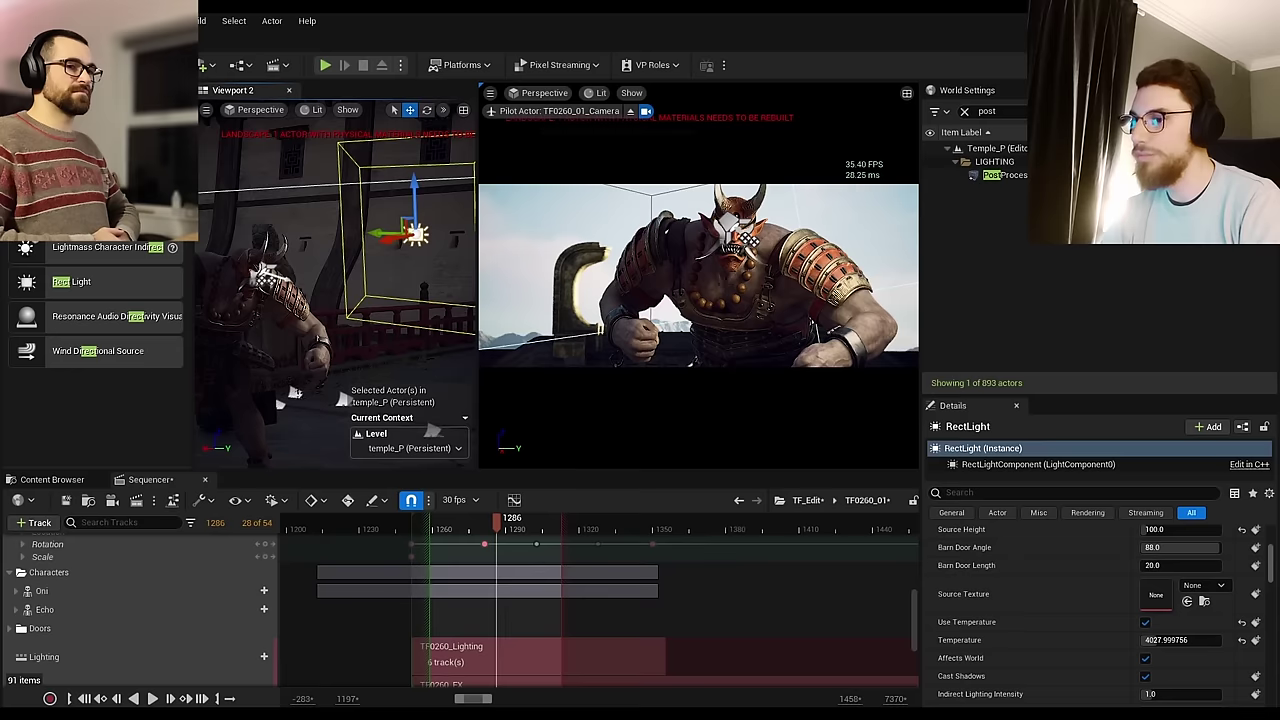
click(726, 287)
key(g)
click(417, 235)
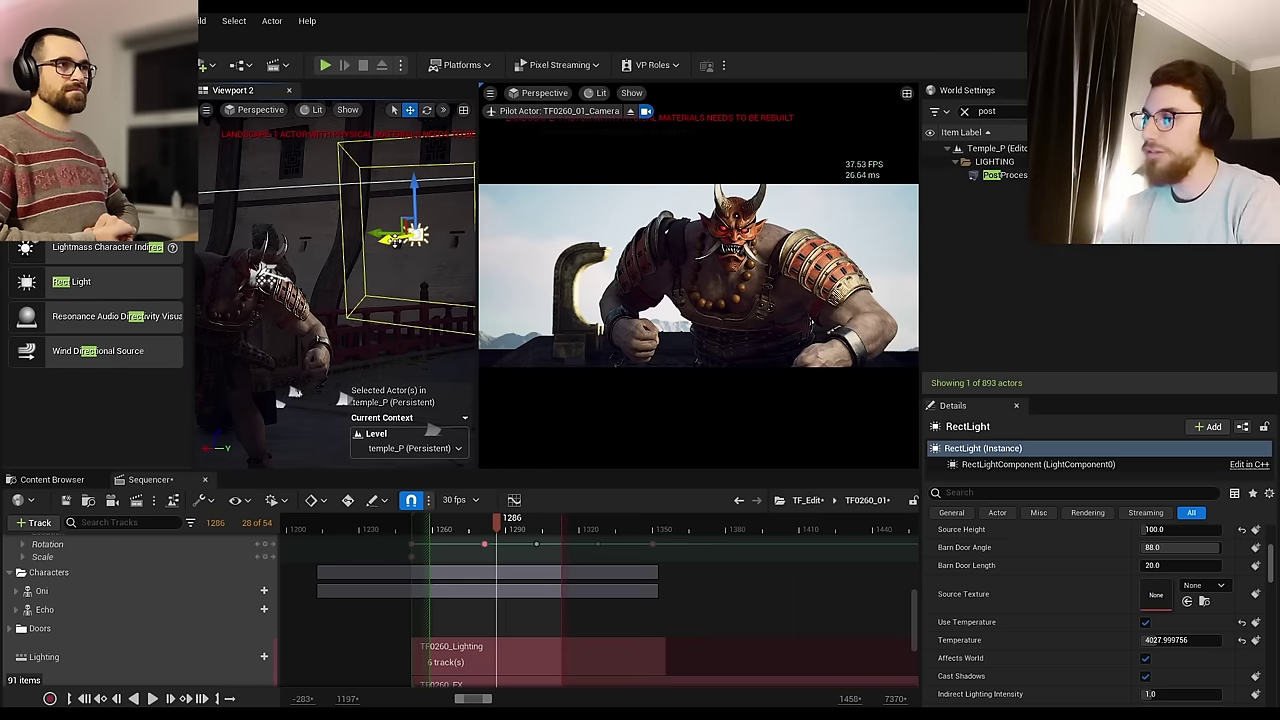
Step: Open the TF0260_Lighting subsequence from the shot's Lighting track
mouse_move(360, 284)
right_down()
mouse_move(430, 298)
mouse_move(330, 290)
mouse_move(360, 284)
right_up()
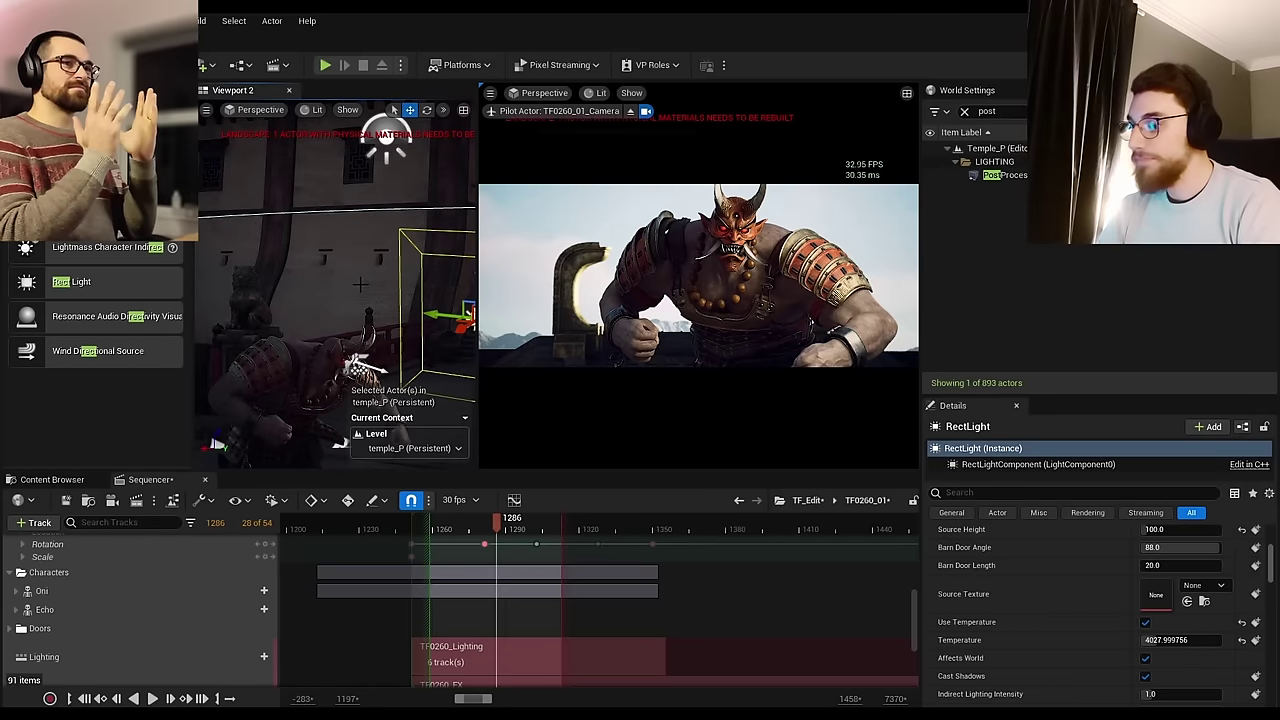
scroll(176, 652, up, 1)
scroll(176, 651, down, 2)
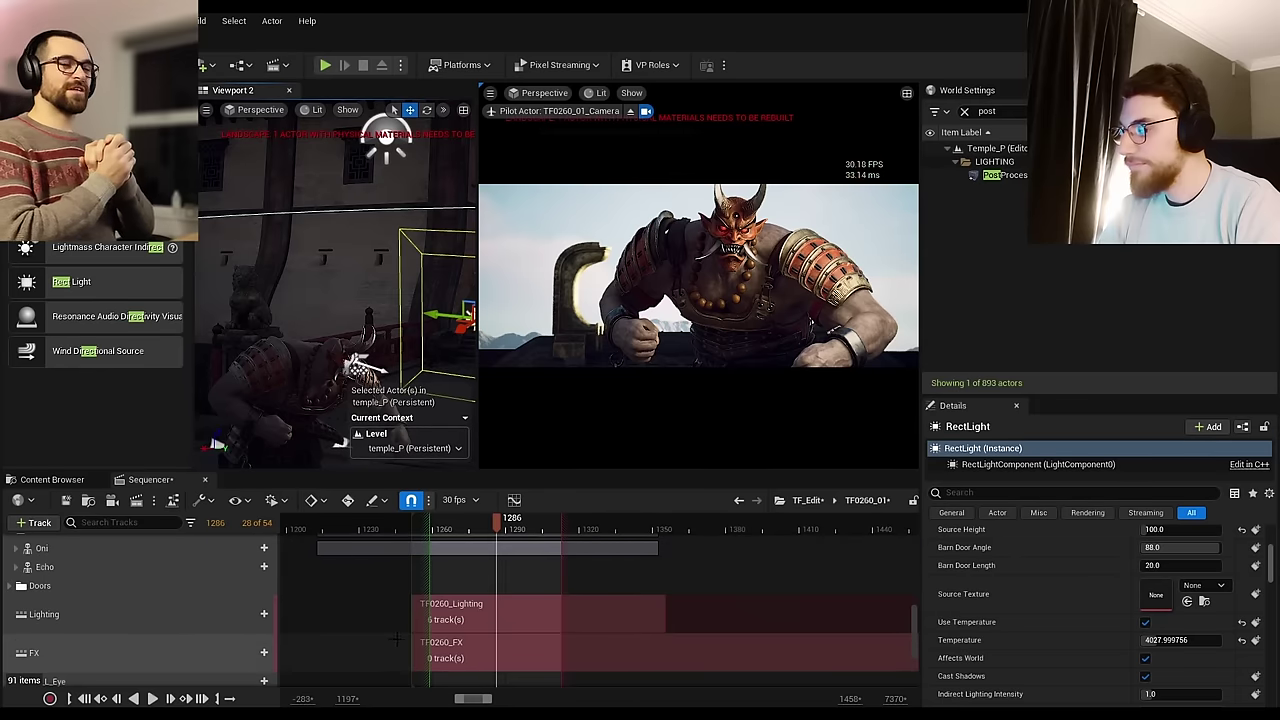
double_click(428, 612)
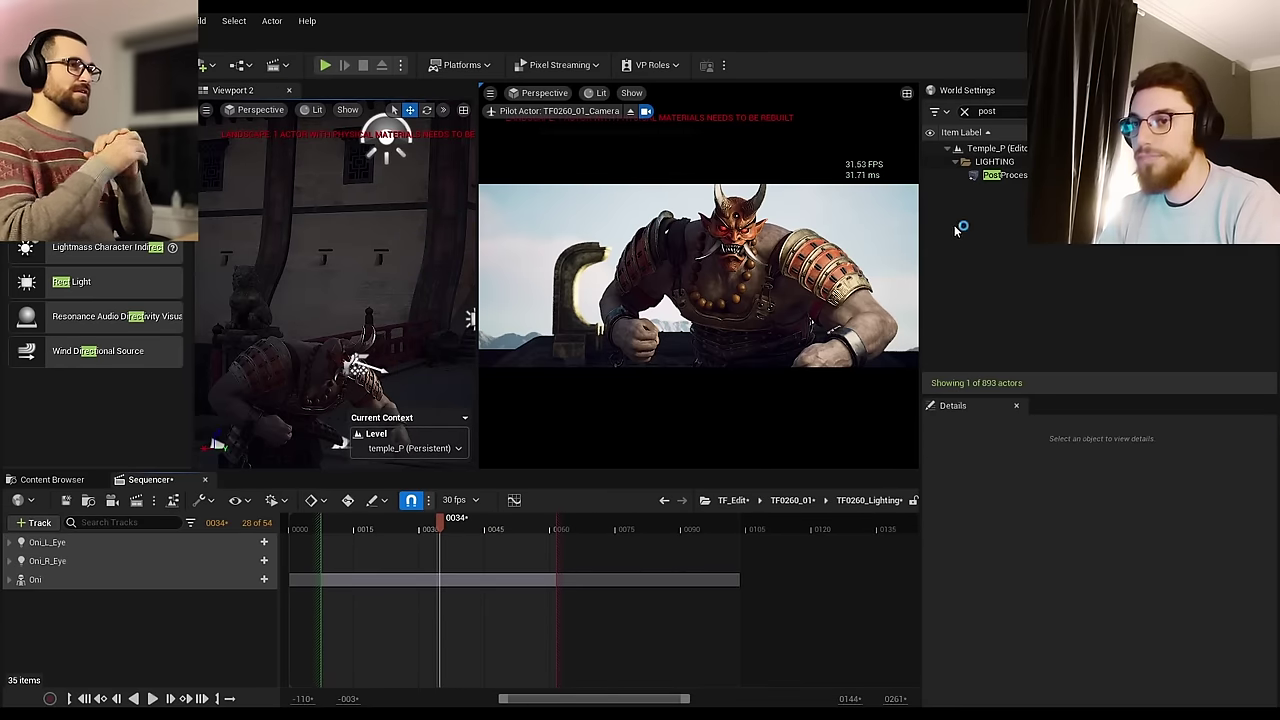
Step: Clear the Outliner search and add the selected RectLight as a track in the TF0260_Lighting sequence
click(964, 111)
right_drag(380, 286, 470, 314)
click(357, 285)
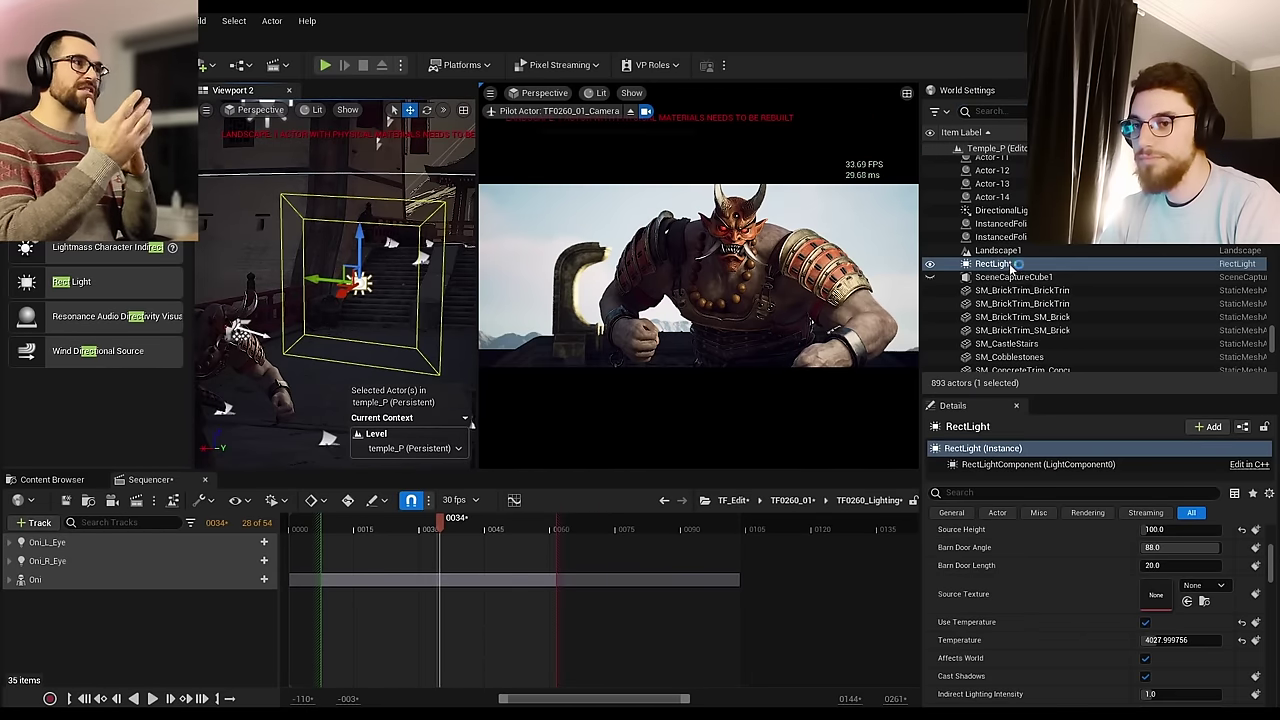
drag(993, 263, 128, 622)
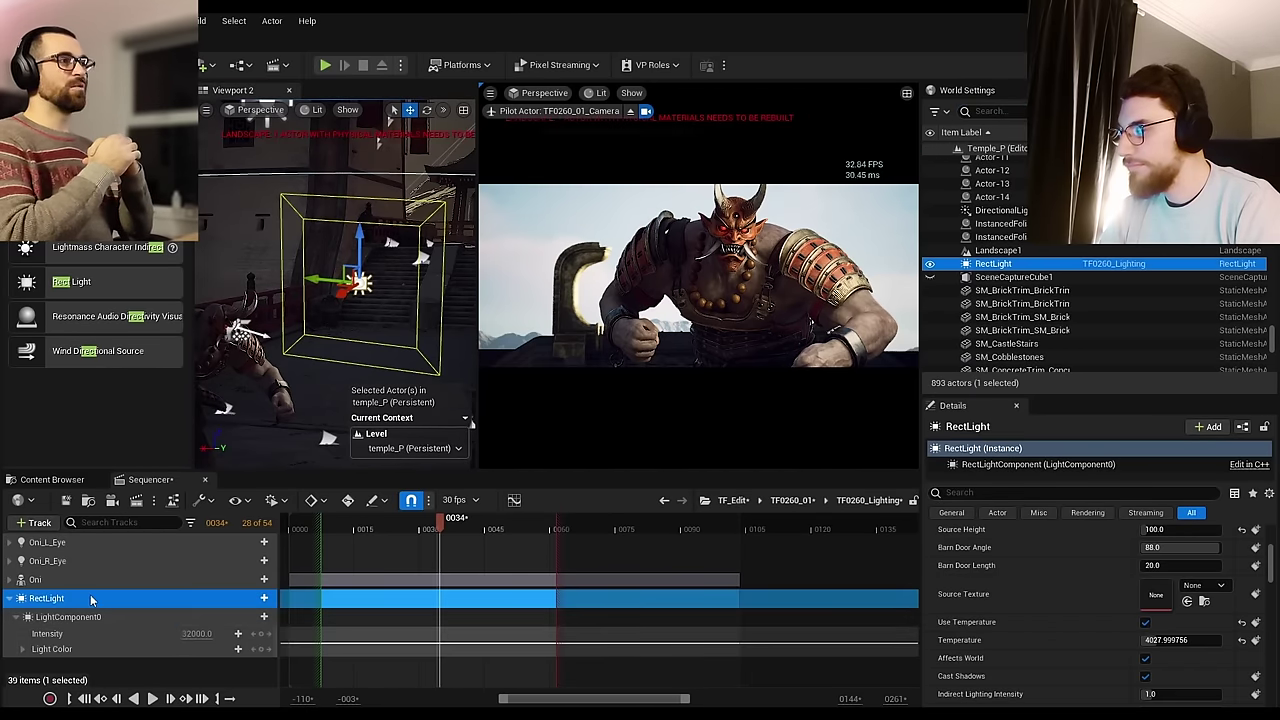
Step: Convert the RectLight track to a spawnable and restore the TF0260_01_Camera view in the main viewport
right_click(90, 598)
click(192, 247)
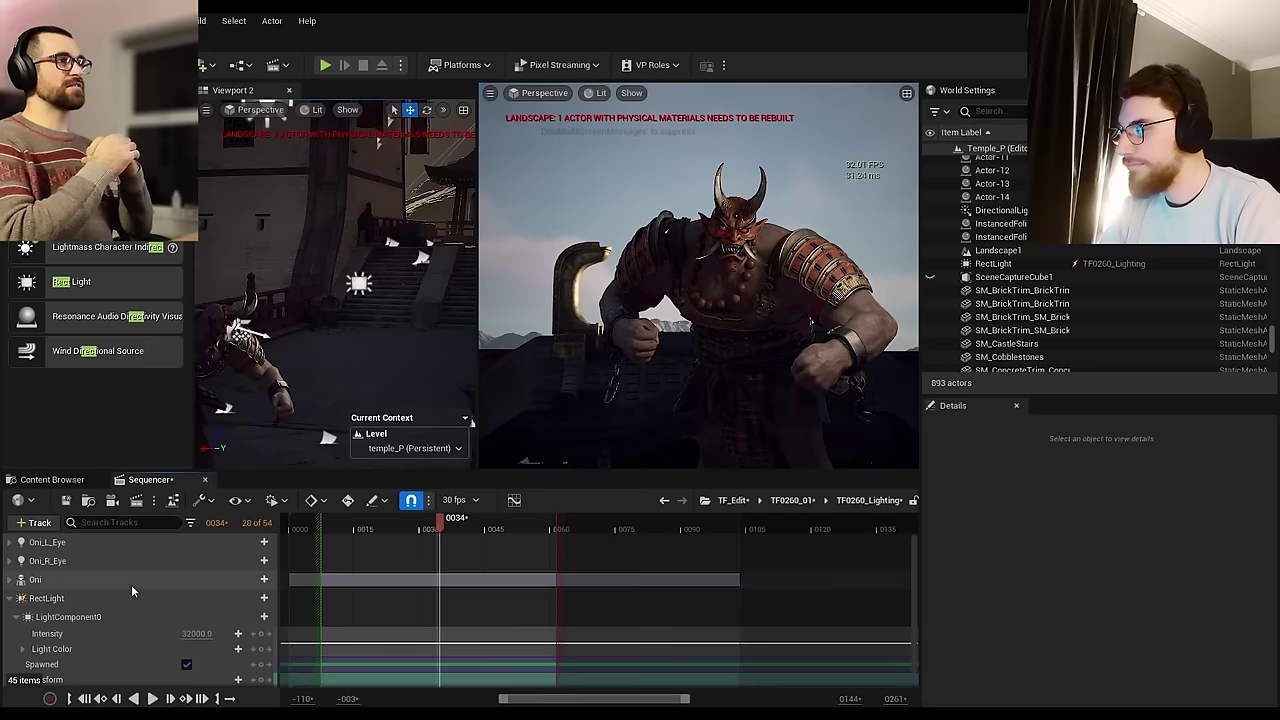
click(100, 605)
click(544, 93)
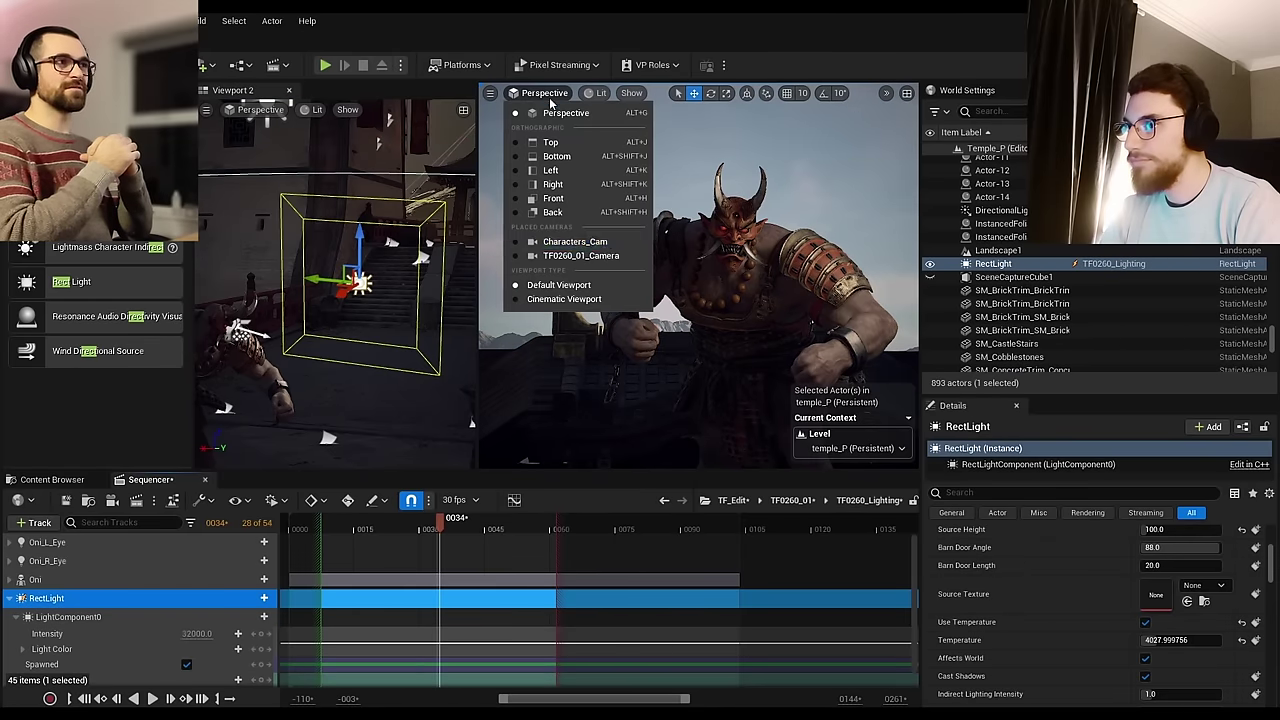
click(575, 256)
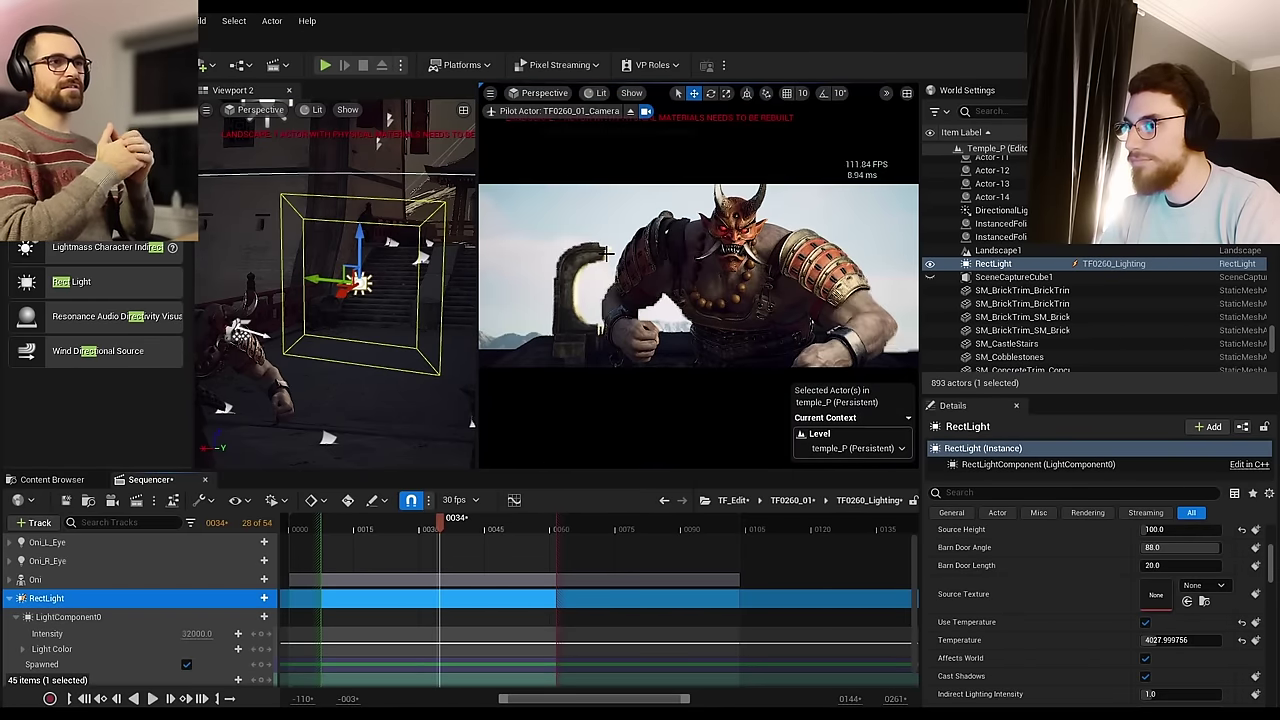
Step: View the Oni and RectLight from the front in Viewport 2 and cancel the pending autosave
right_drag(309, 345, 250, 360)
right_drag(207, 229, 290, 222)
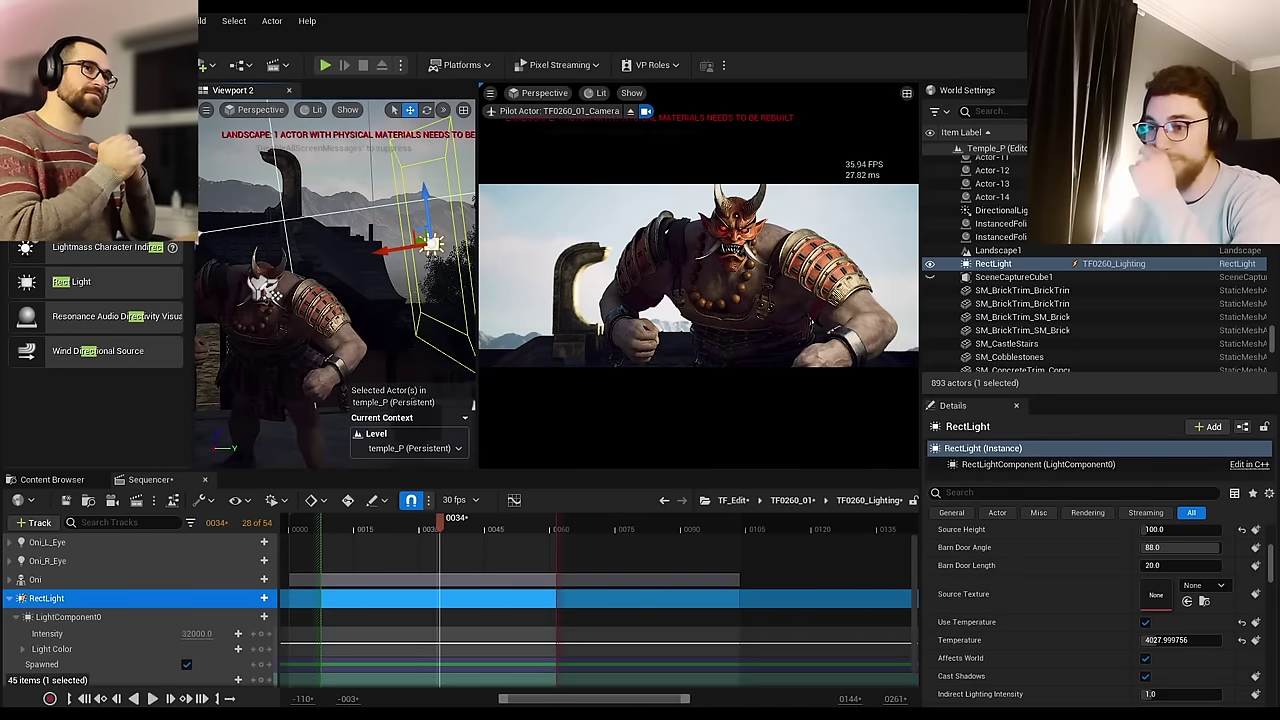
mouse_move(348, 328)
right_down()
mouse_move(385, 345)
mouse_move(370, 330)
mouse_move(345, 360)
mouse_move(385, 375)
mouse_move(350, 340)
right_up()
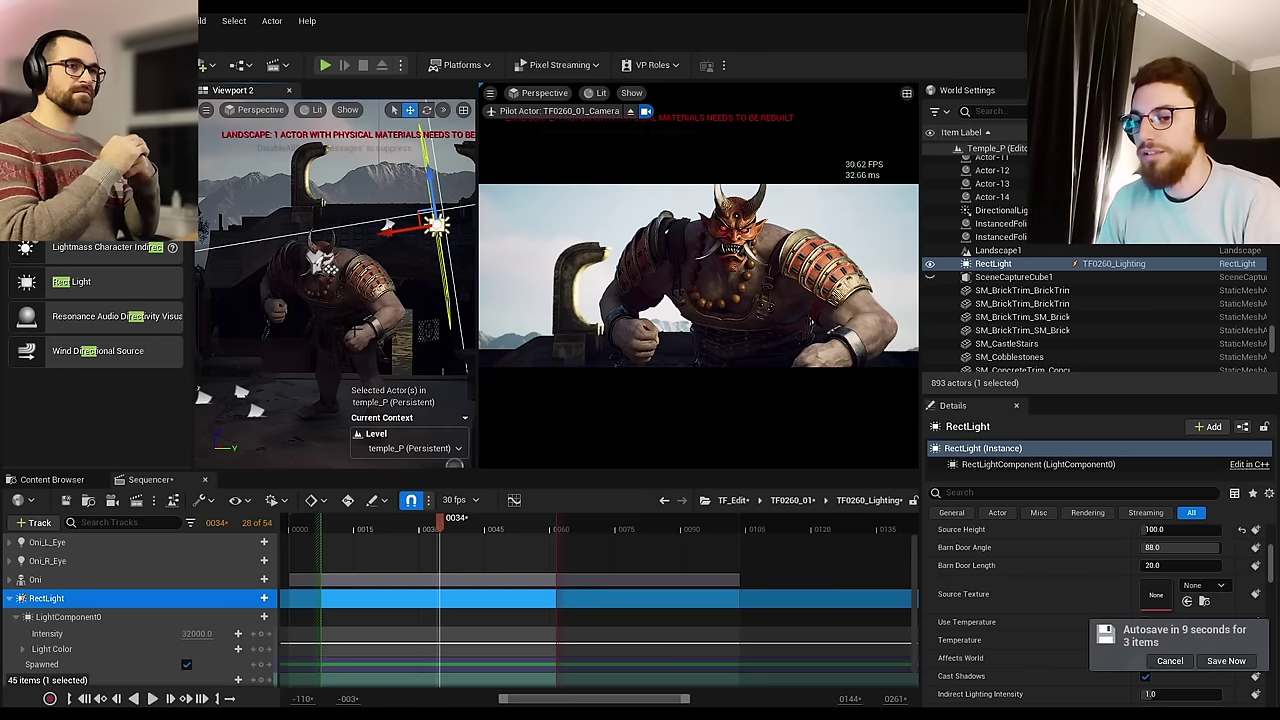
click(1170, 661)
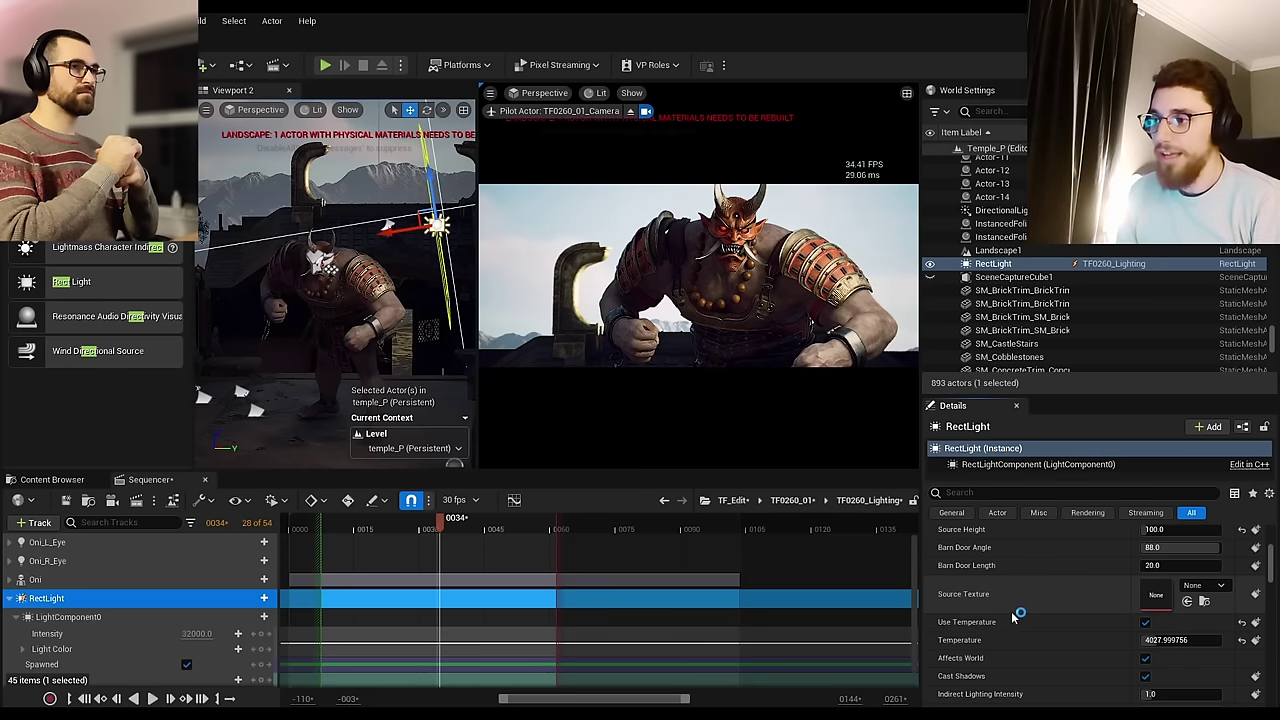
Step: Select the SM_SWDorm_TopWall mesh behind the Oni in Viewport 2 and hide it
right_drag(387, 303, 306, 400)
click(386, 281)
key(h)
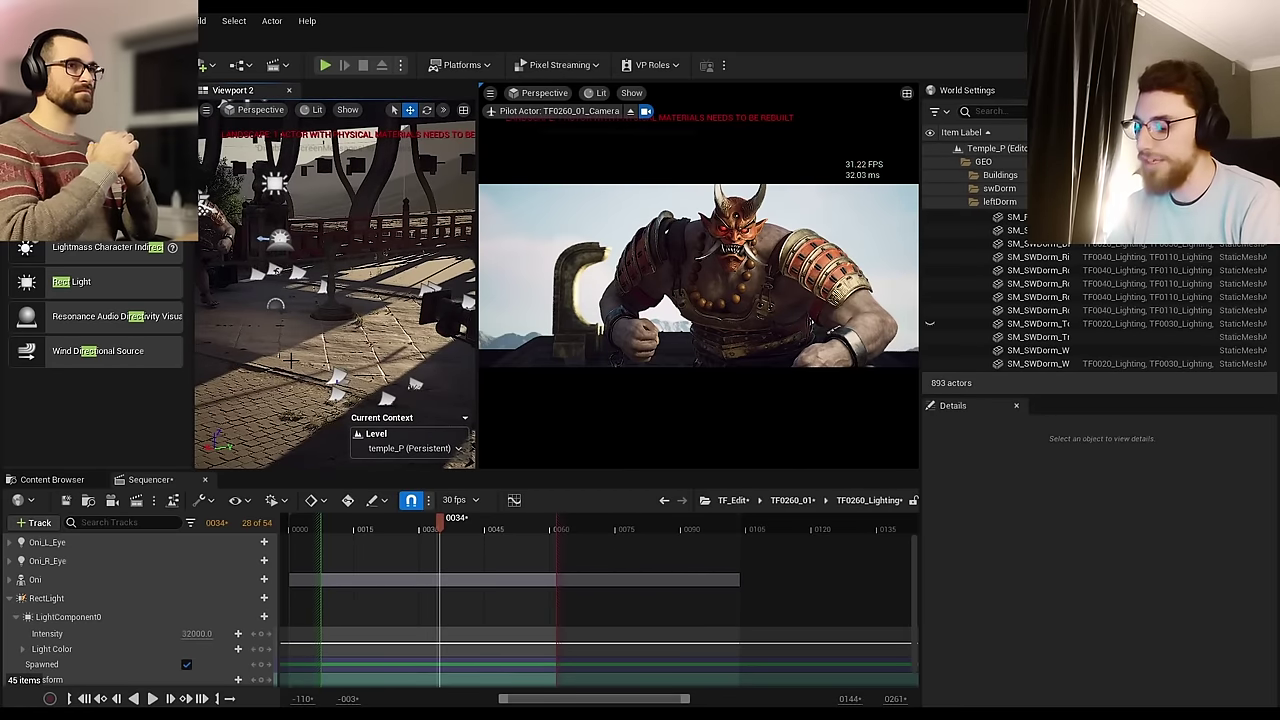
Step: Frame the dorm facade in Viewport 2, select SM_SWDorm_TopWall again, and hide it to compare the lighting
right_drag(291, 361, 210, 292)
right_drag(196, 458, 250, 450)
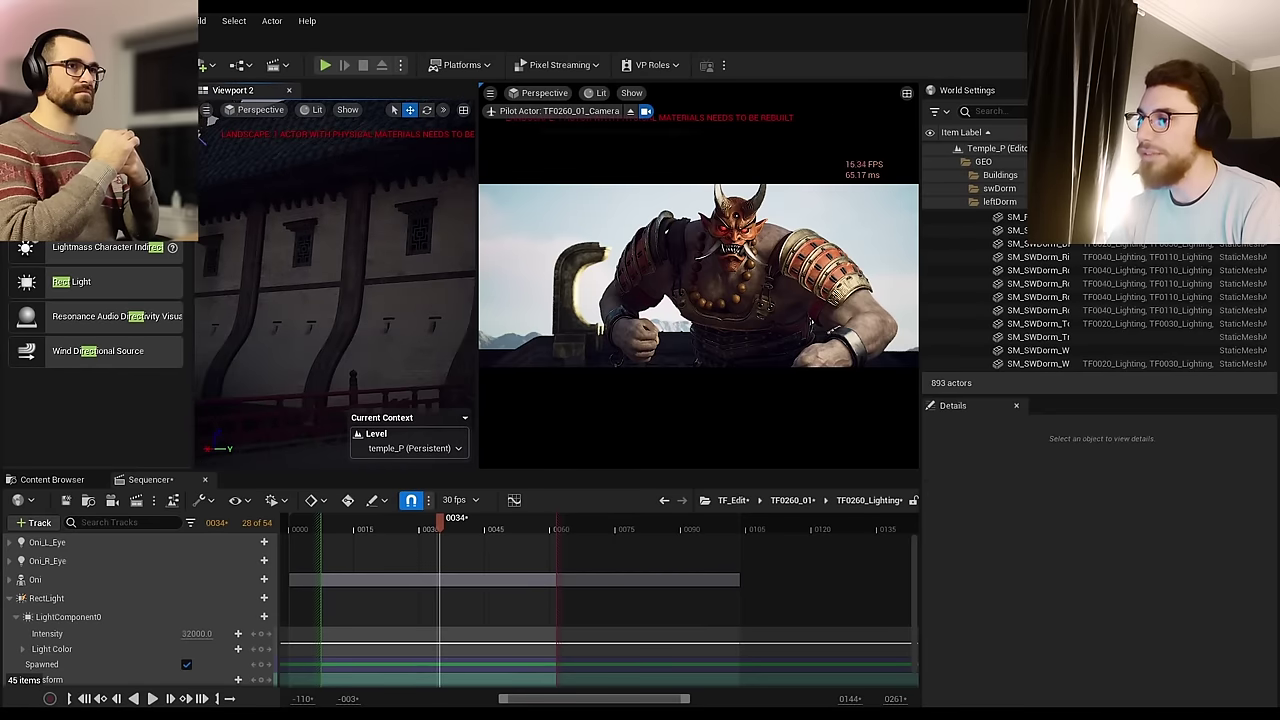
click(300, 300)
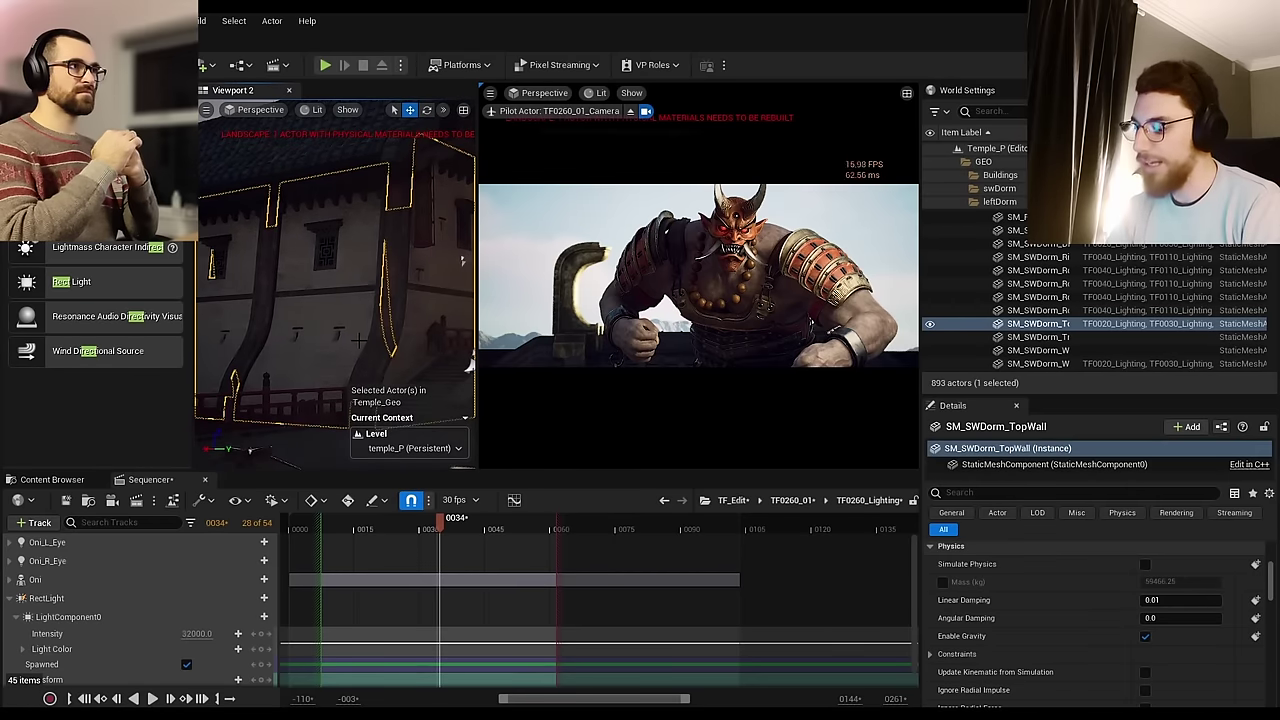
key(h)
right_drag(469, 365, 437, 370)
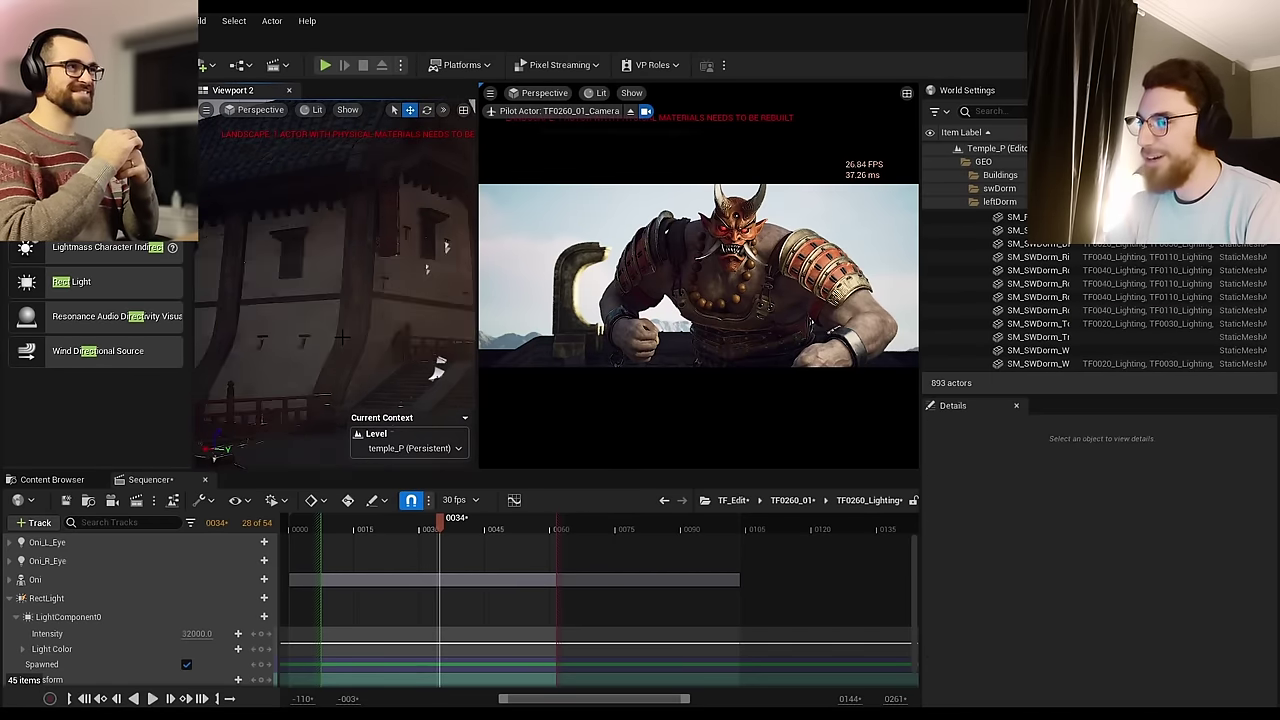
Step: Frame the Oni from the front in Viewport 2 and move the sequence playhead to frame 41
right_drag(354, 332, 405, 360)
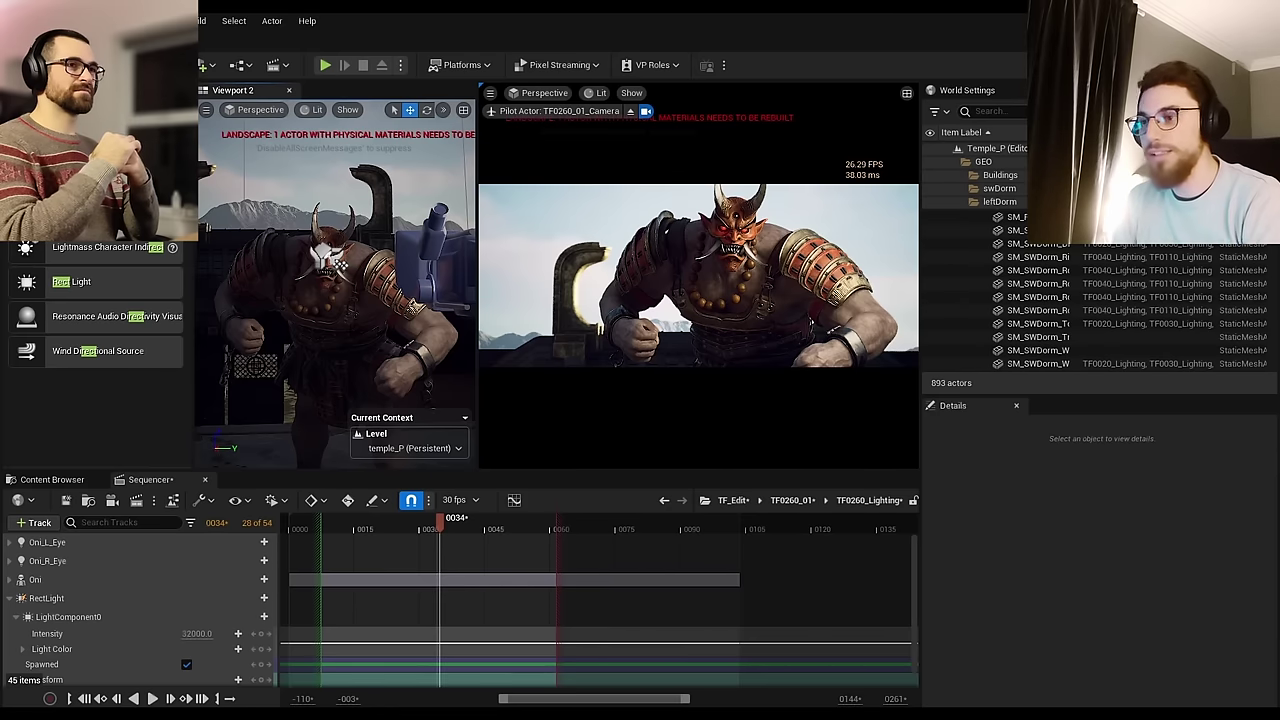
right_drag(336, 283, 452, 266)
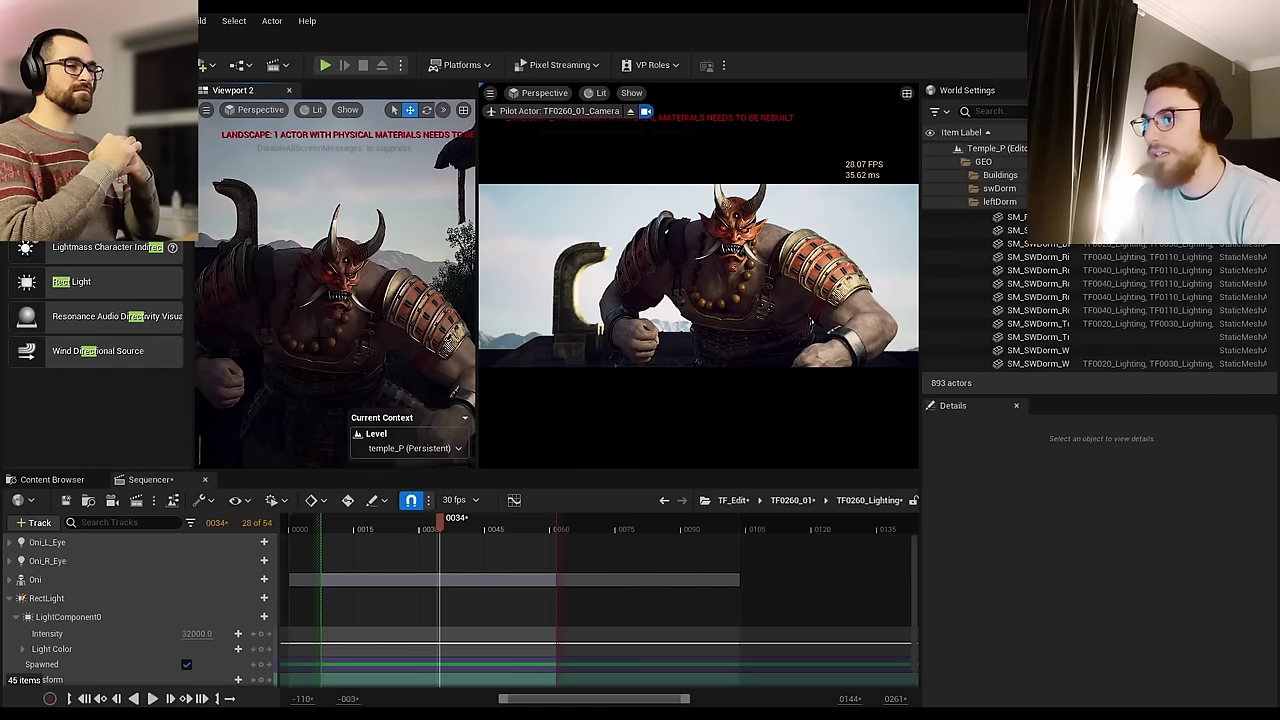
drag(437, 530, 467, 560)
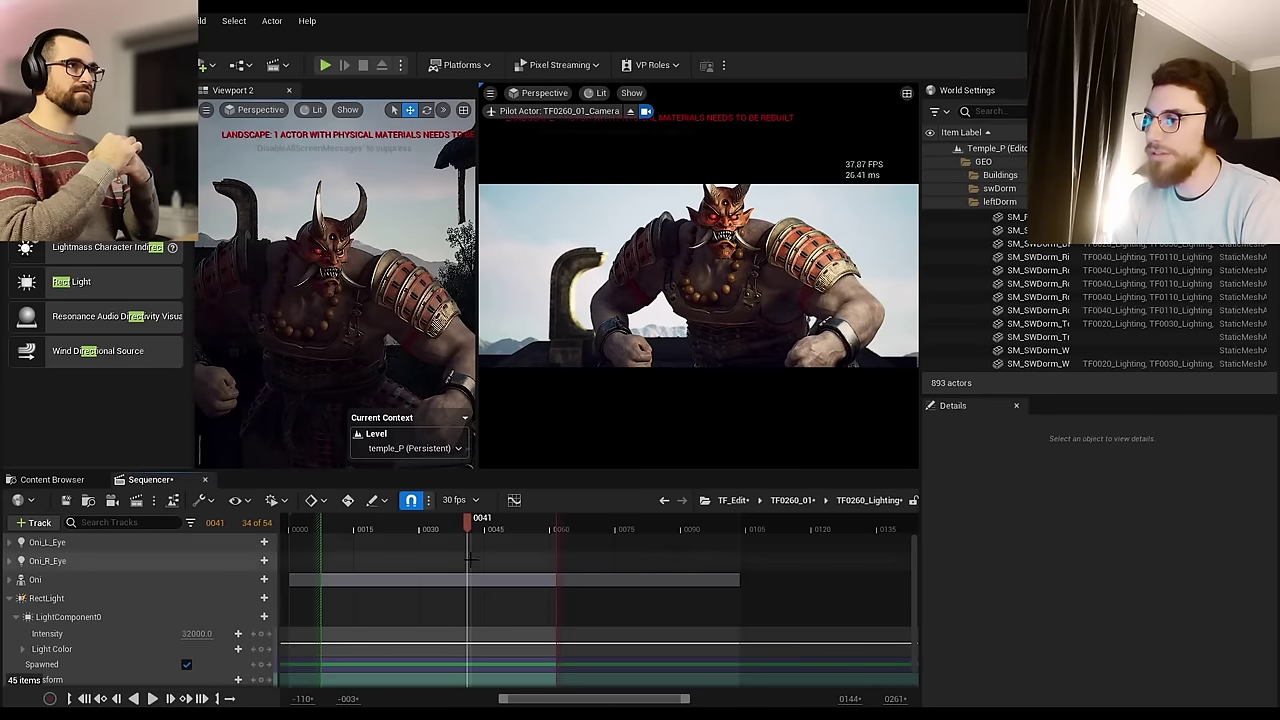
Step: Select the existing RectLight in Viewport 2 and duplicate it, moving the copy across toward the Oni
right_drag(372, 330, 452, 365)
right_drag(343, 283, 400, 280)
click(403, 221)
right_drag(403, 221, 385, 160)
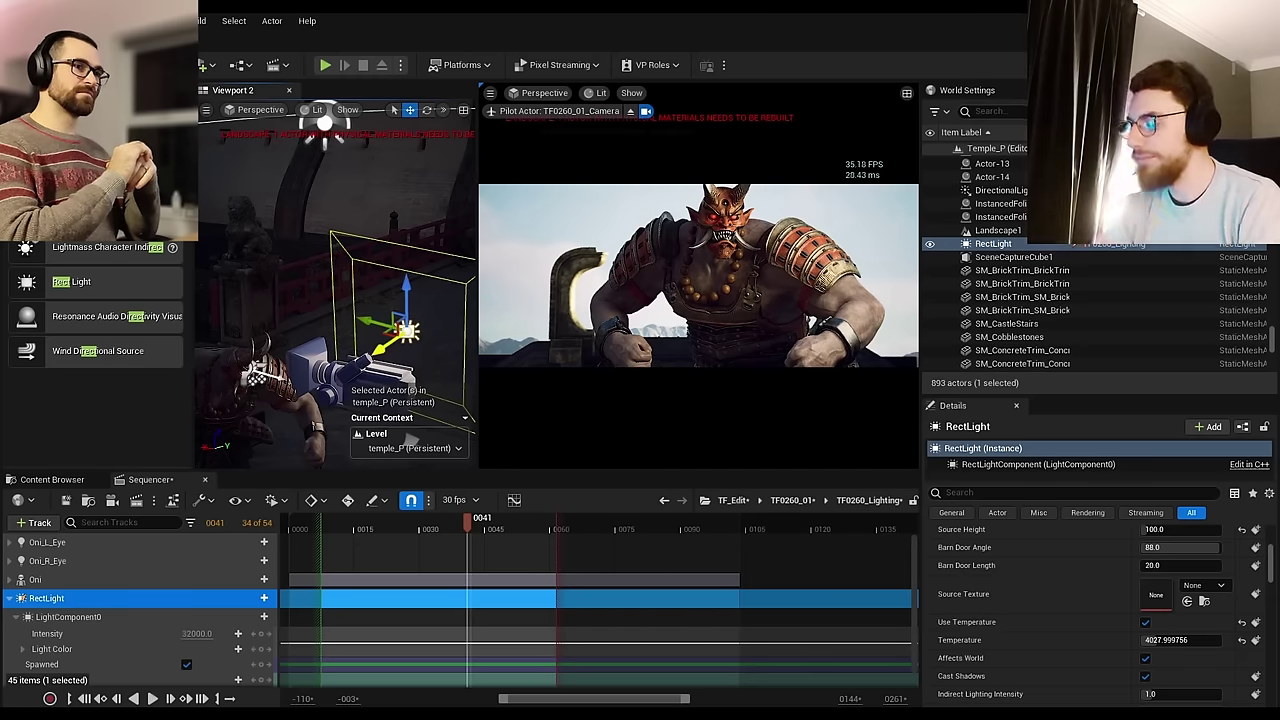
right_drag(398, 329, 419, 332)
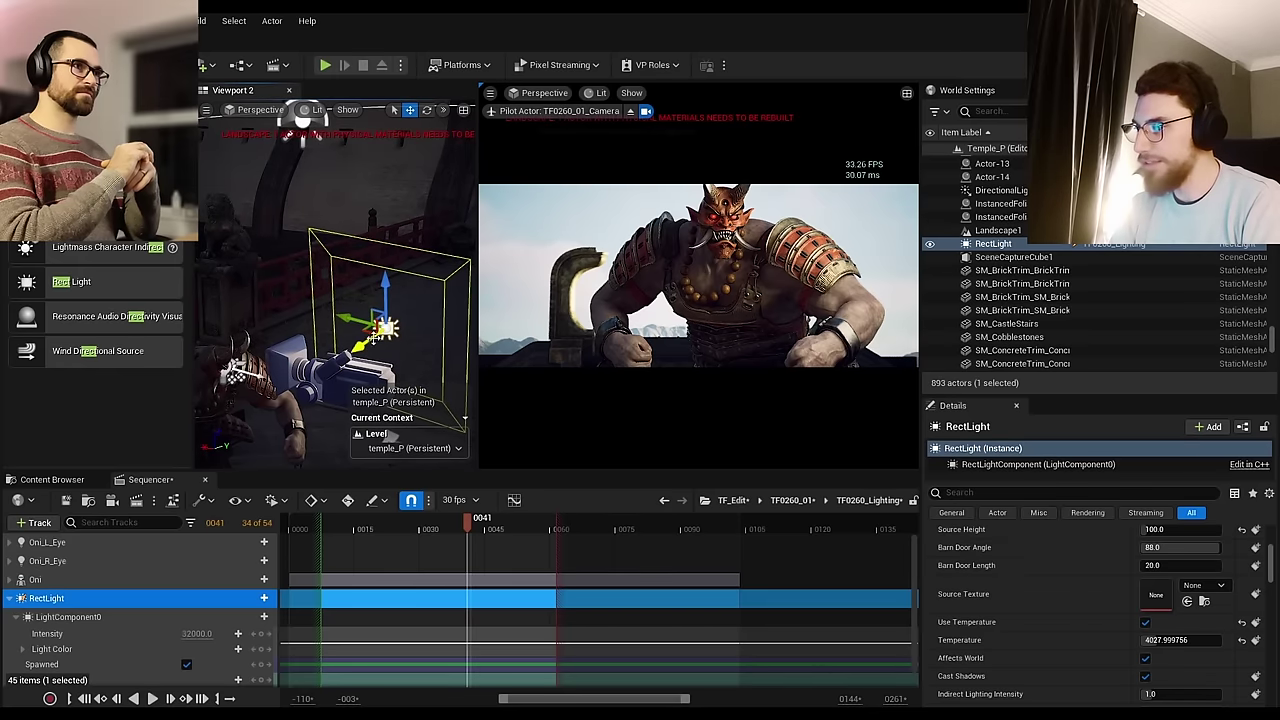
alt+drag(370, 331, 204, 356)
right_drag(204, 356, 135, 395)
Step: Reposition the duplicated RectLight by the Oni and rotate it to light the character from behind
drag(336, 276, 328, 344)
key(e)
right_drag(328, 346, 290, 274)
drag(364, 346, 330, 352)
right_drag(340, 350, 430, 326)
Step: Raise the duplicated RectLight and centre it above the Oni's head in Viewport 2
click(410, 110)
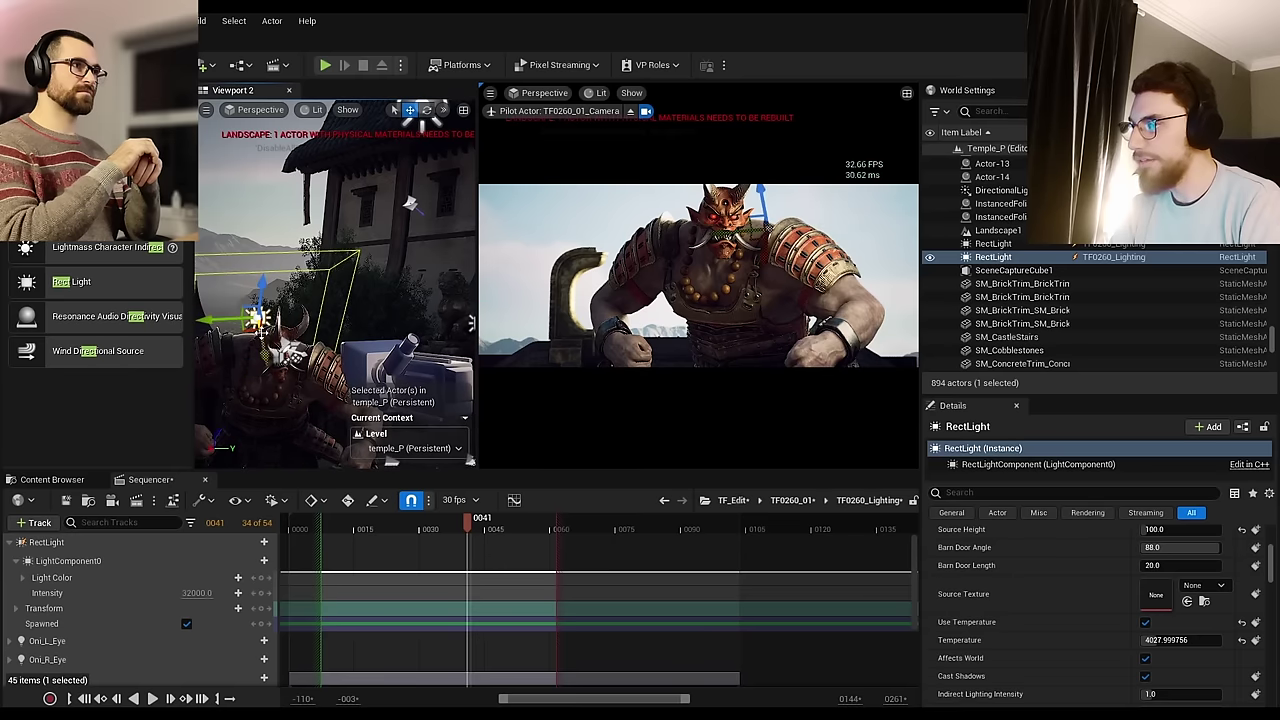
drag(262, 332, 262, 187)
key(e)
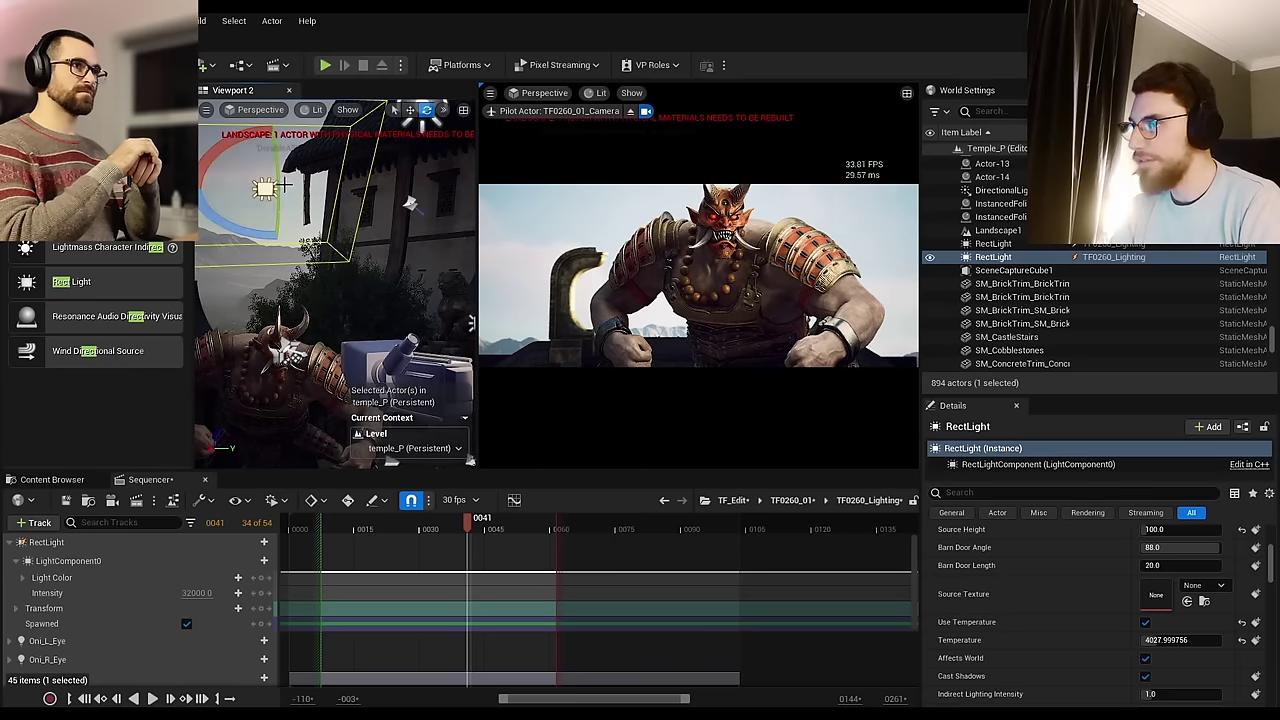
key(w)
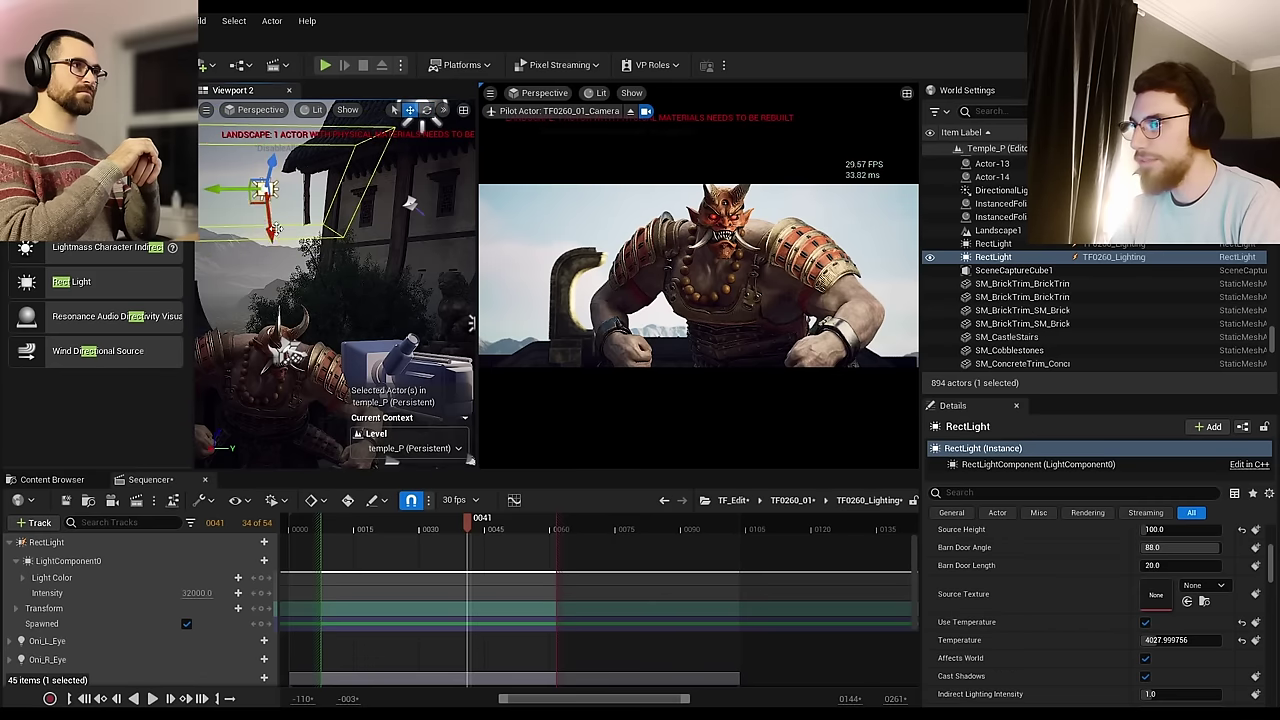
drag(263, 166, 252, 213)
right_drag(252, 213, 313, 263)
drag(298, 188, 318, 204)
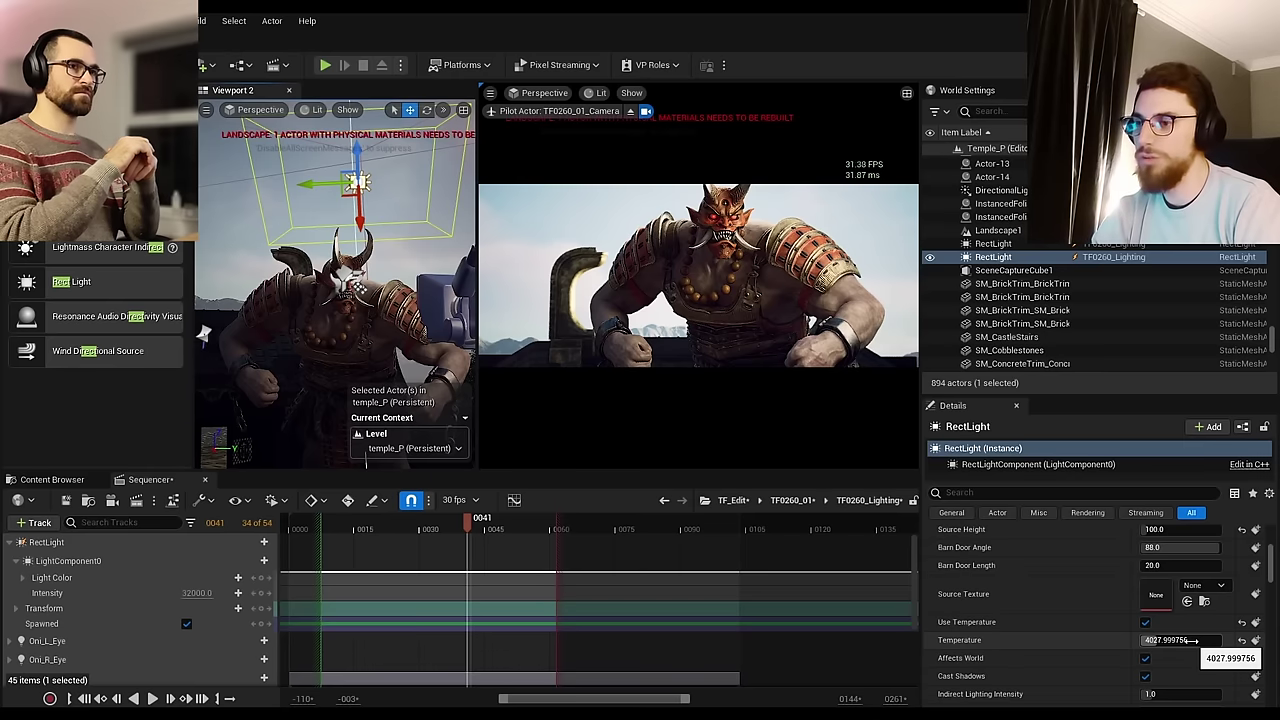
Step: Set the duplicated RectLight's temperature to about 8478 and move the light slightly higher above the Oni
drag(1192, 640, 1274, 640)
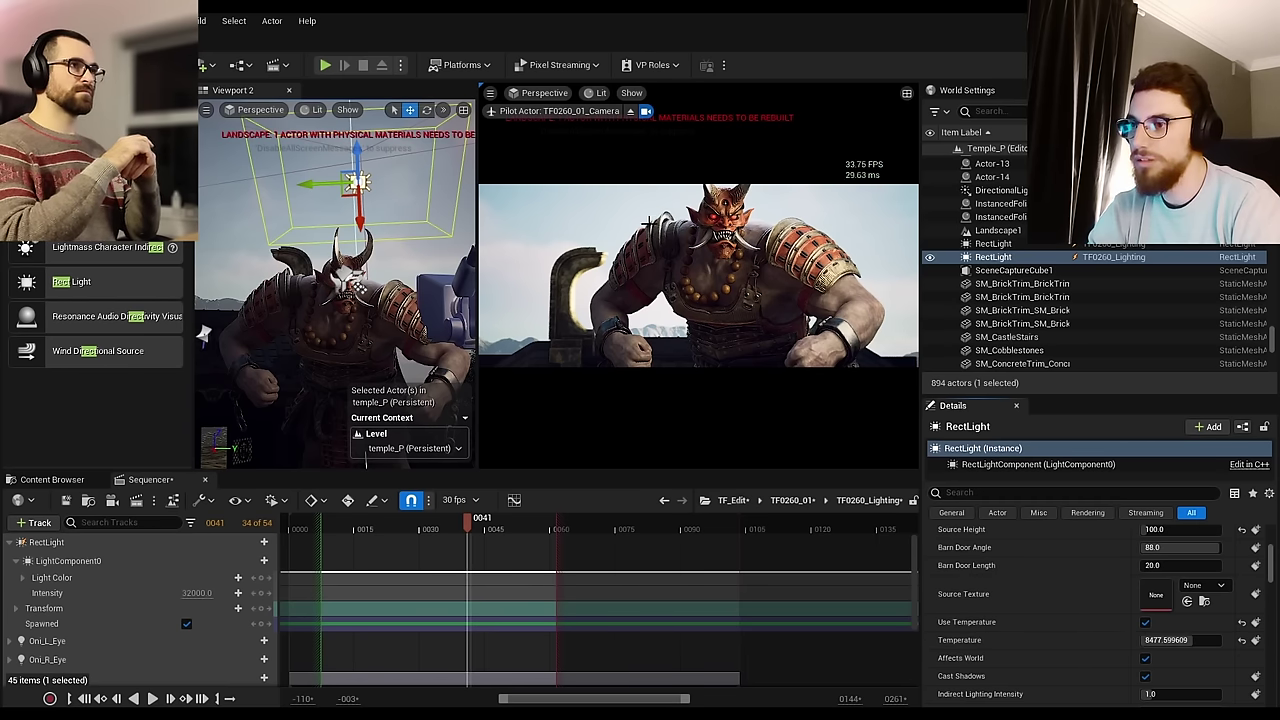
scroll(1070, 600, up, 2)
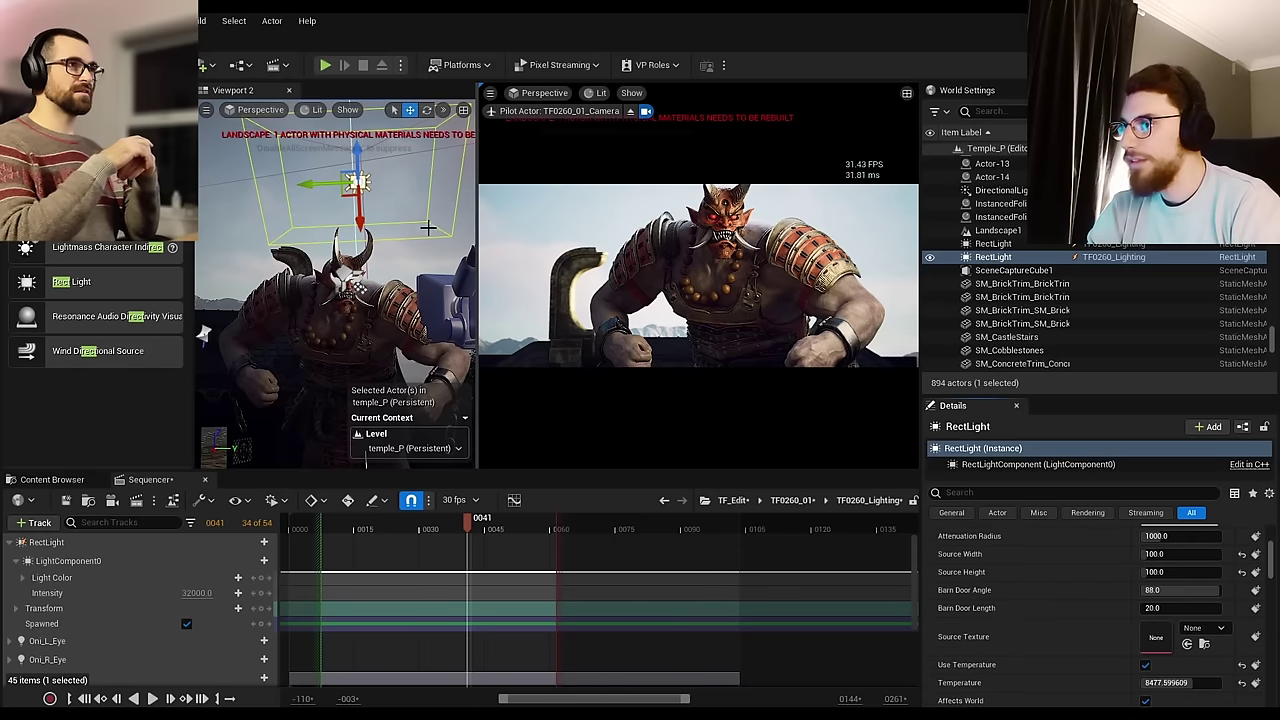
drag(362, 218, 362, 193)
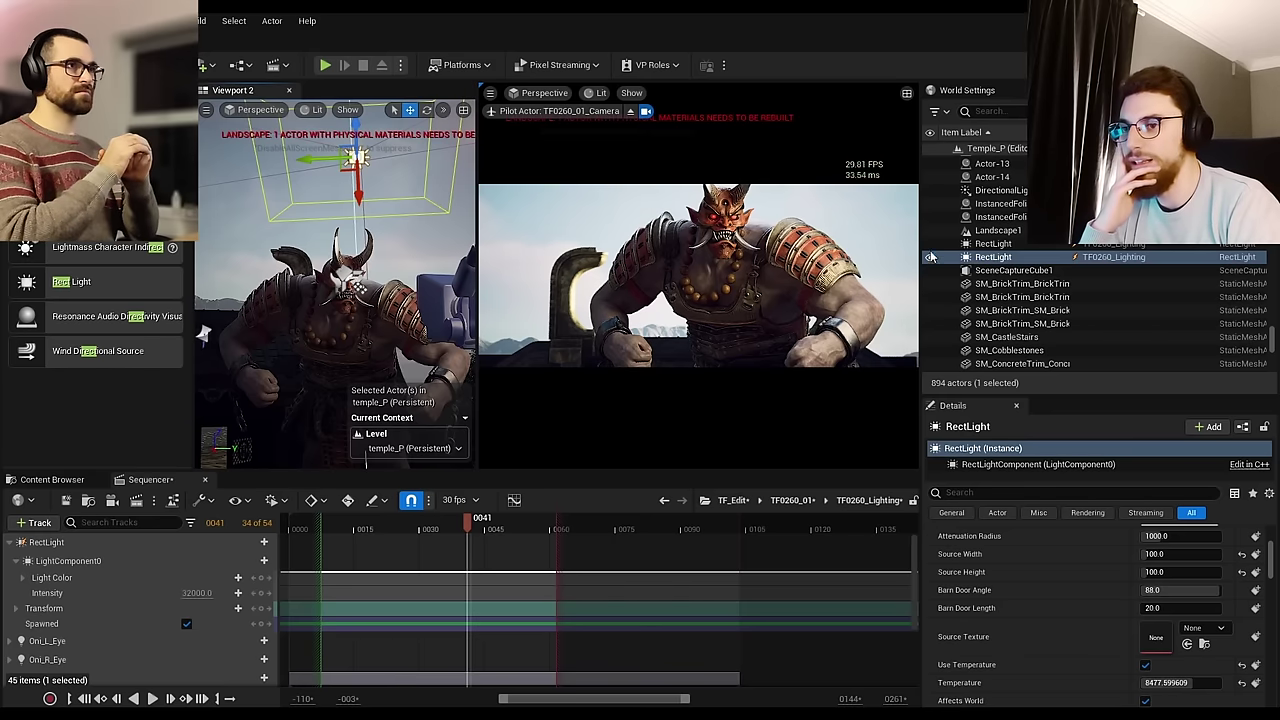
Step: Reposition the overhead rect light above the demon's head, keeping the other rect light hidden only while judging the main adjustment
click(930, 250)
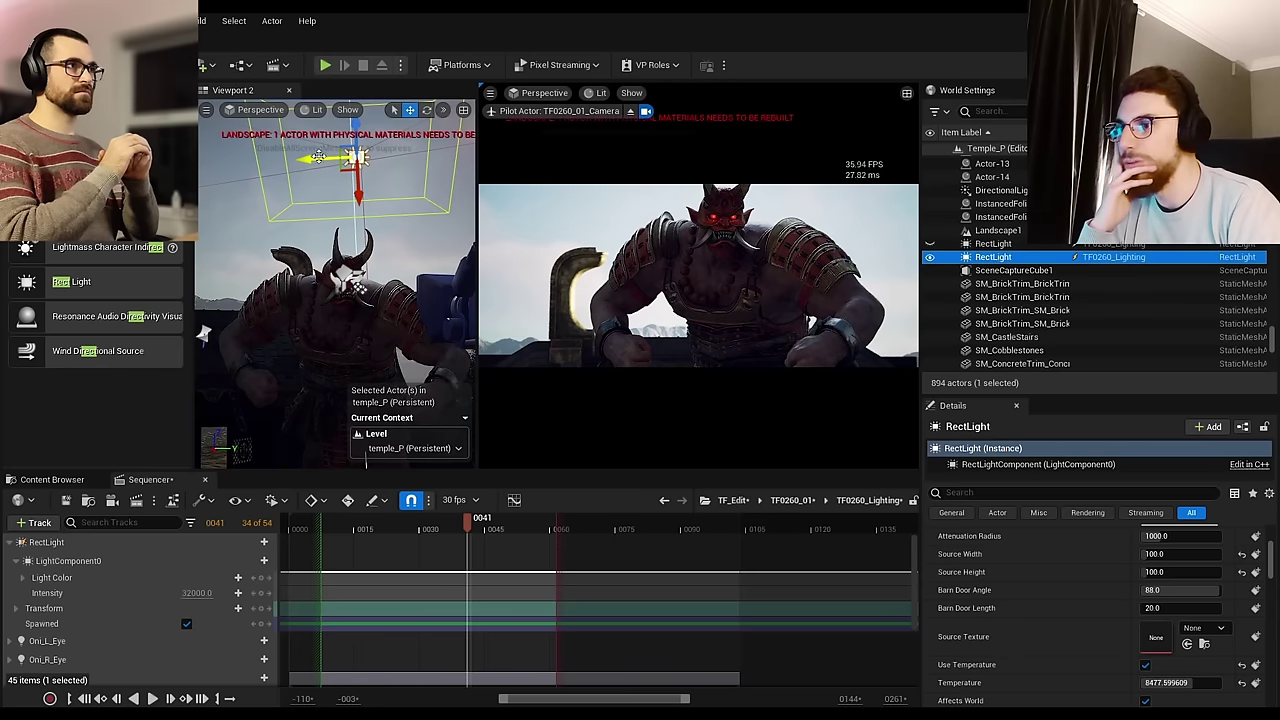
drag(318, 158, 380, 196)
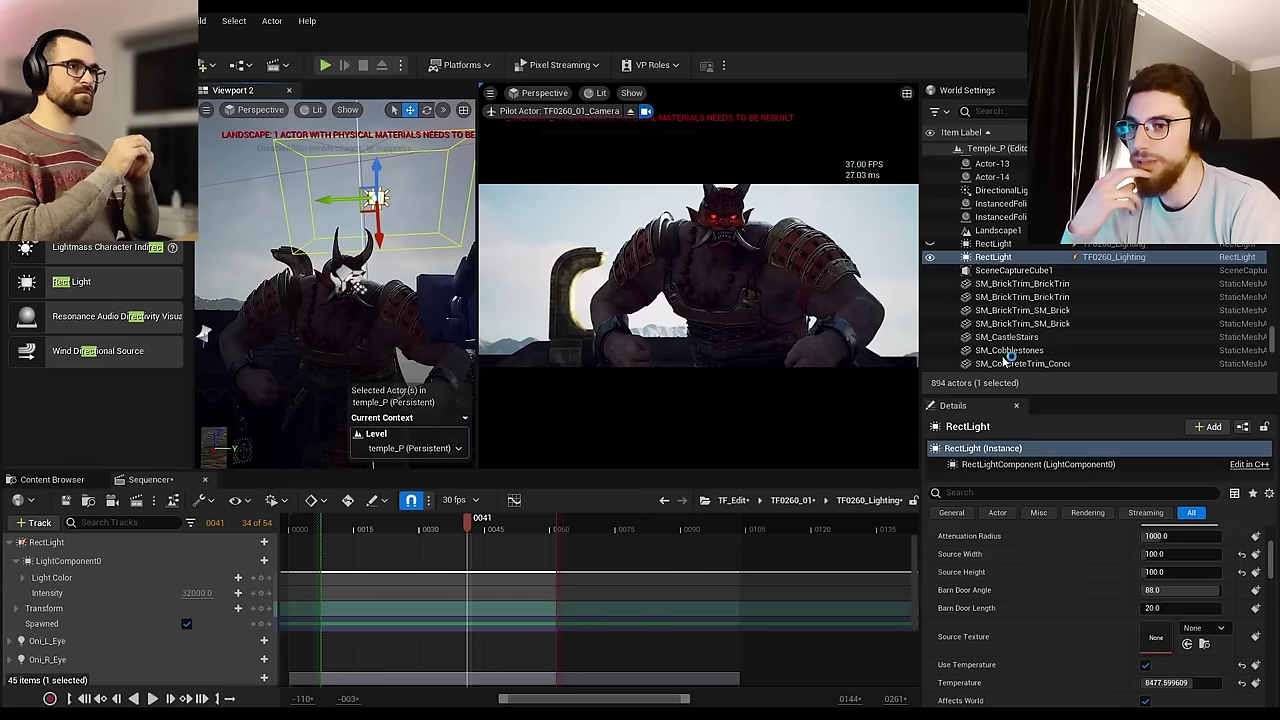
click(929, 245)
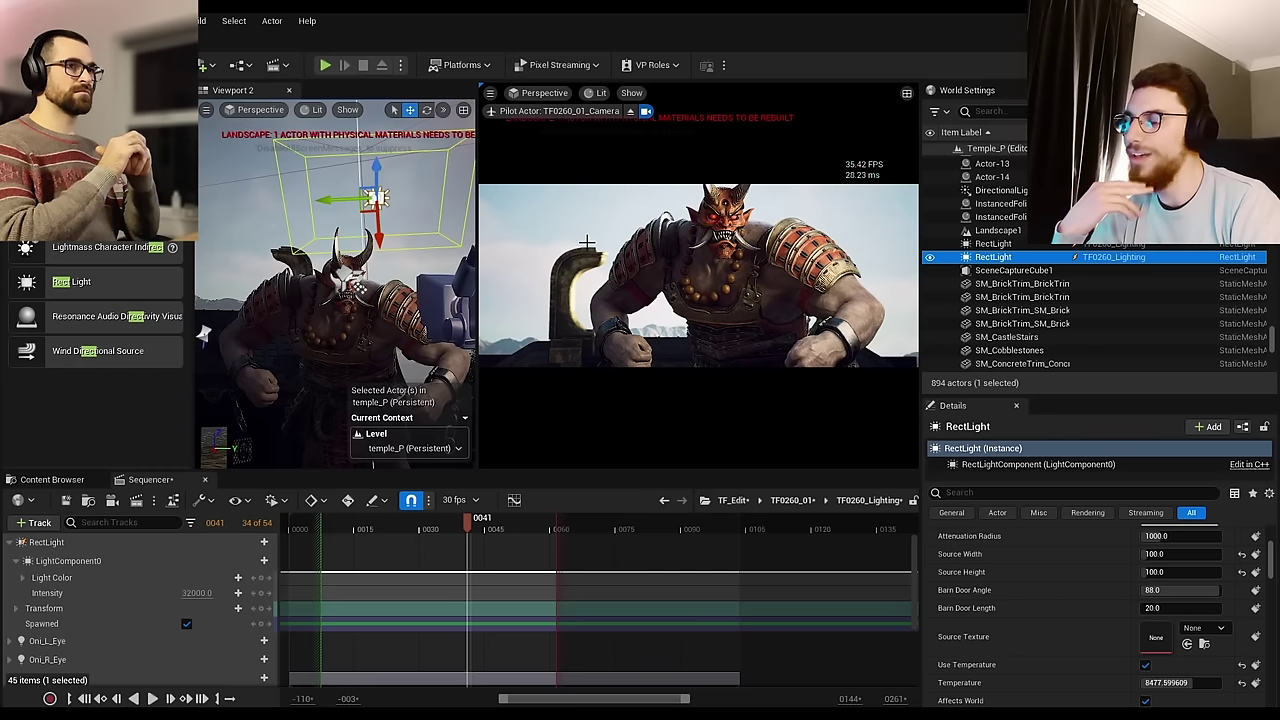
mouse_move(329, 195)
mouse_down()
mouse_move(302, 199)
mouse_move(318, 200)
mouse_up()
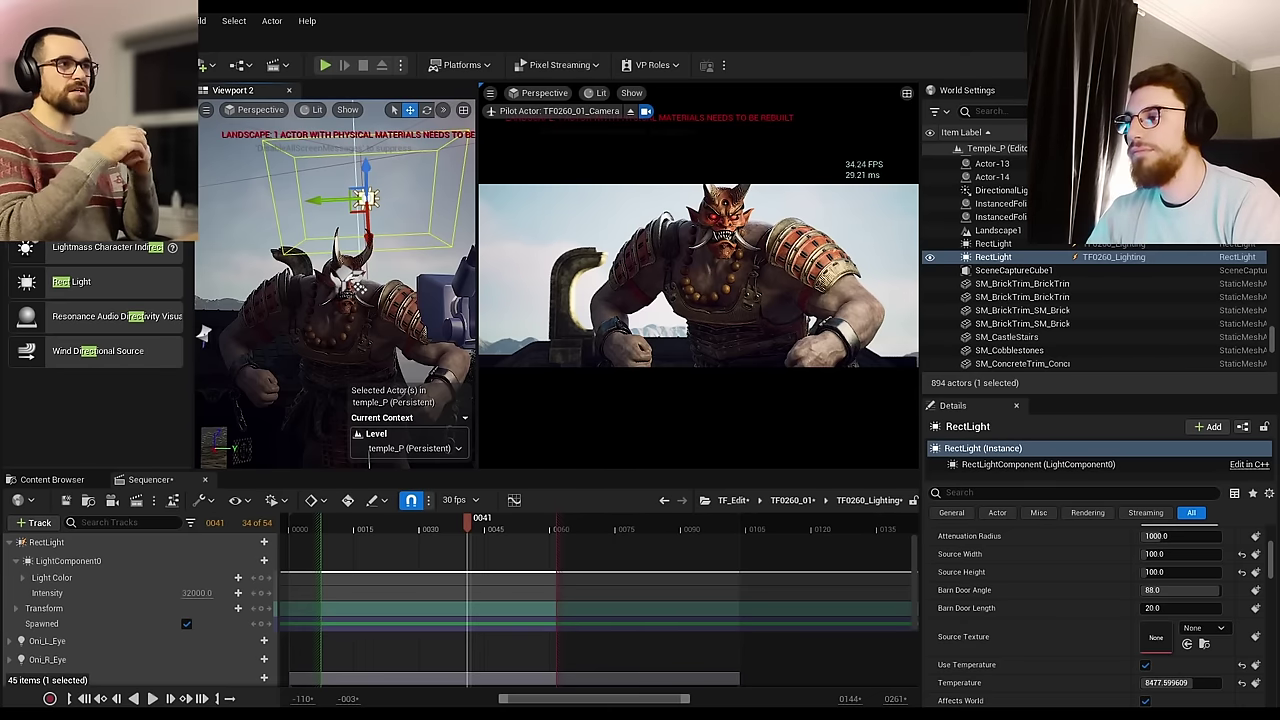
Step: Examine from several angles how the overhead and side rect lights are placed around the demon
mouse_move(336, 283)
right_down()
mouse_move(336, 330)
mouse_move(336, 285)
right_up()
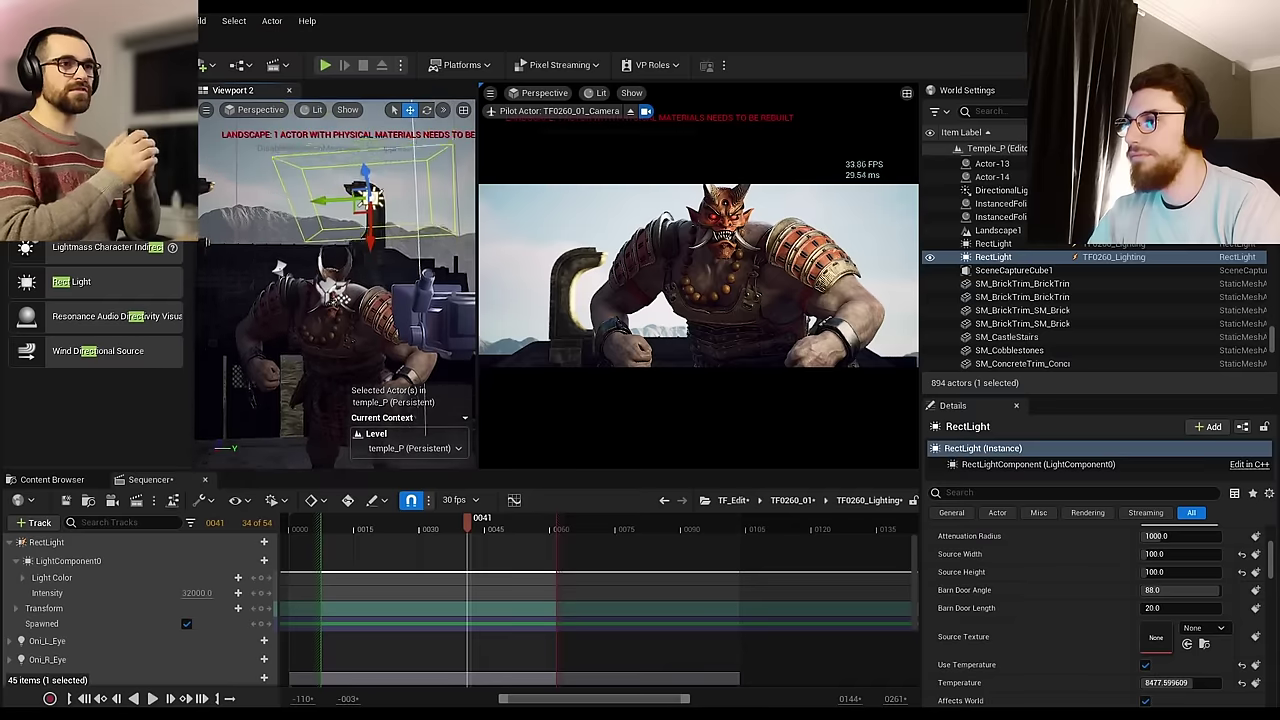
alt+drag(280, 268, 460, 225)
click(360, 219)
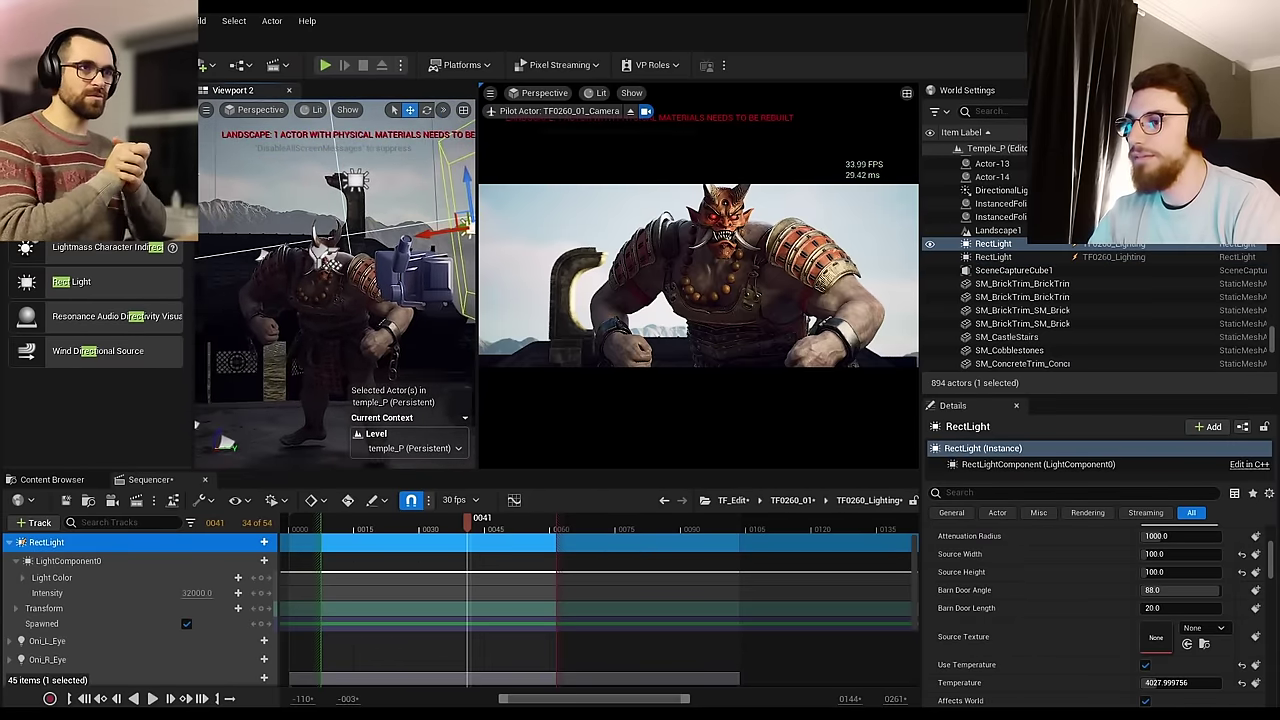
alt+drag(196, 425, 202, 168)
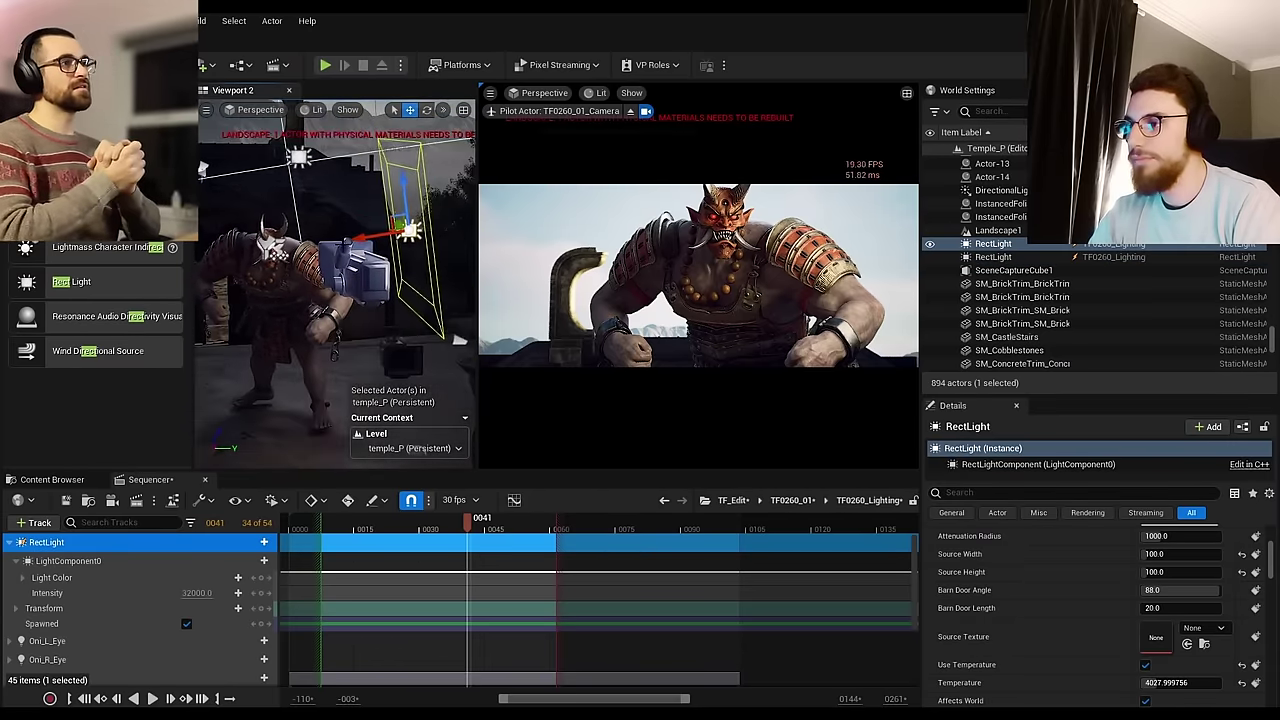
right_drag(381, 265, 325, 300)
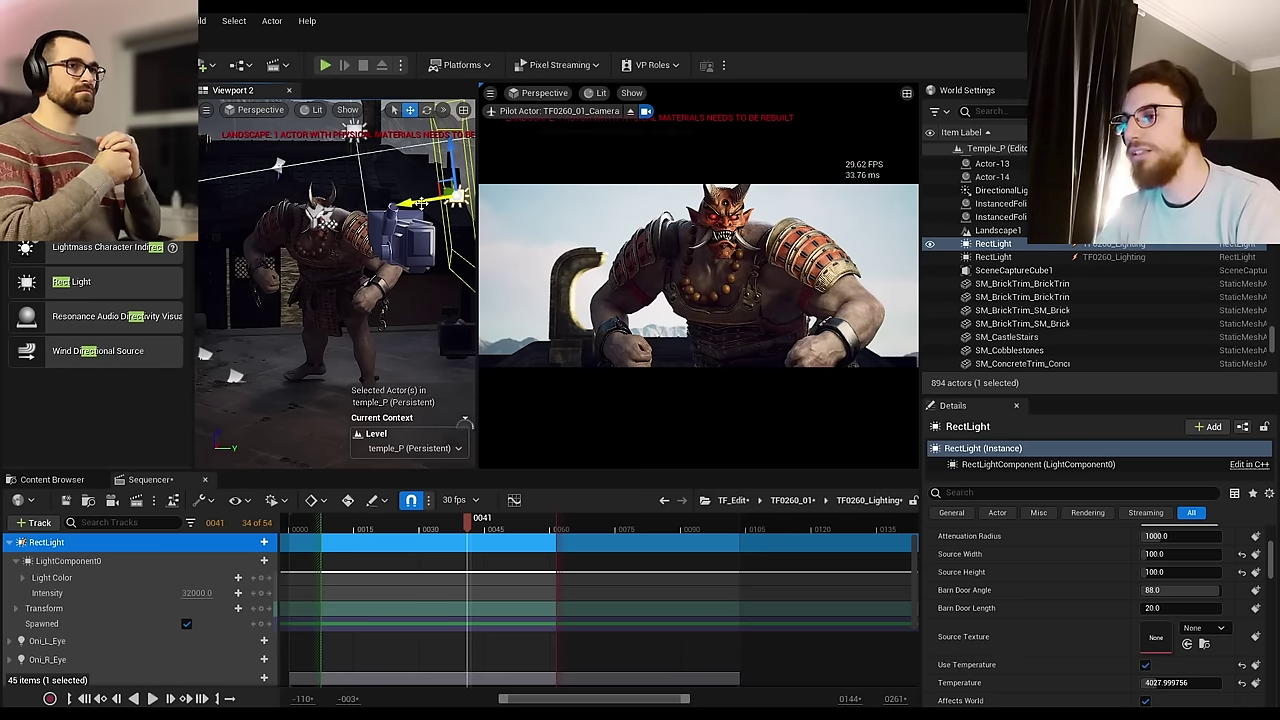
scroll(410, 212, down, 3)
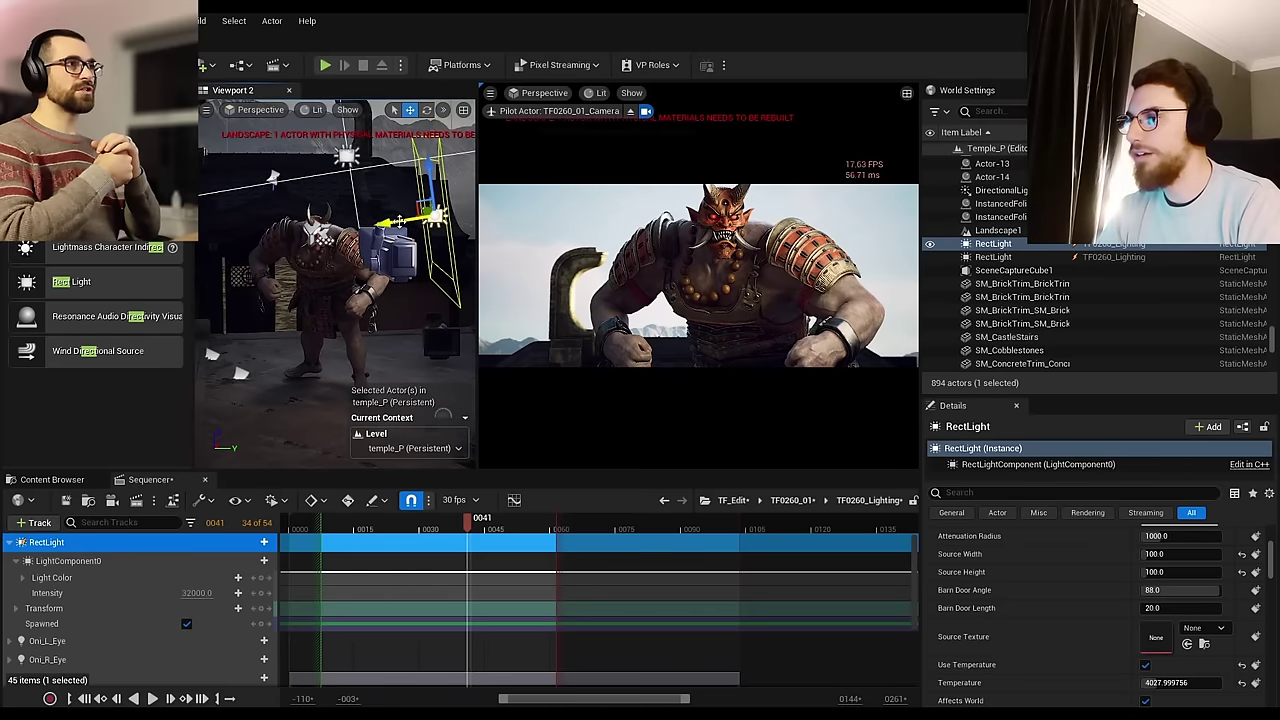
right_drag(382, 243, 400, 241)
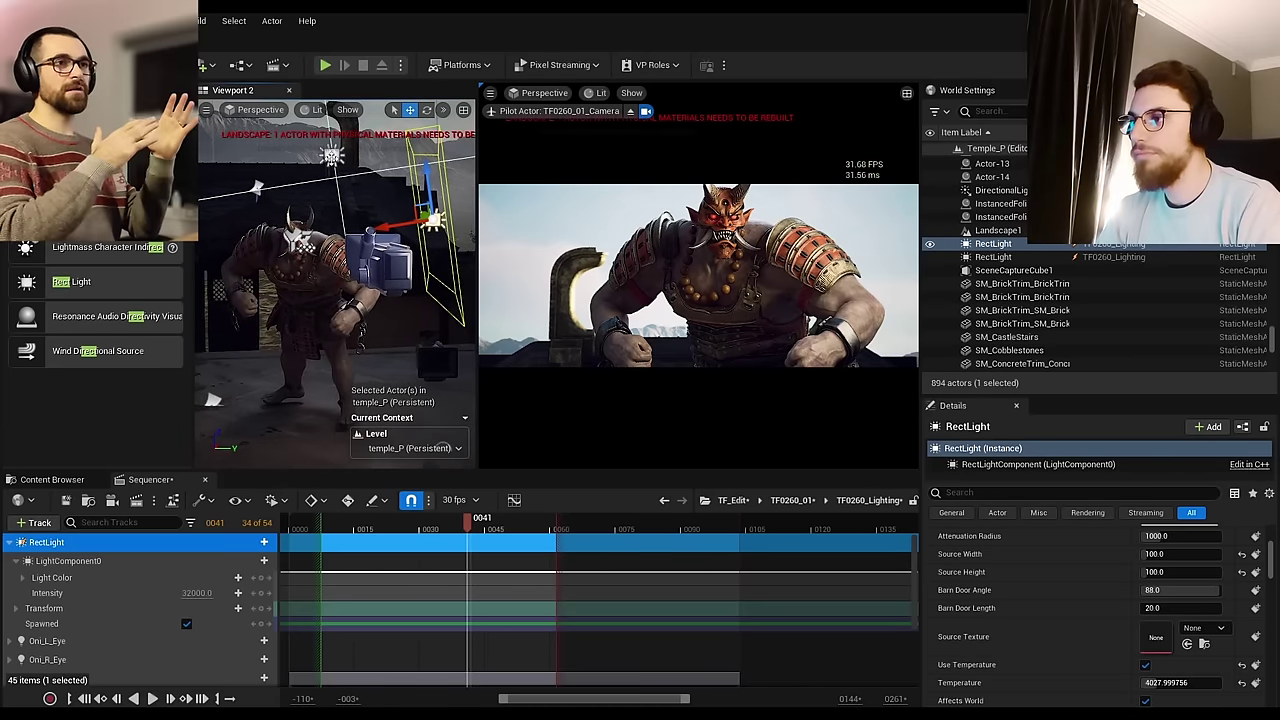
click(332, 157)
mouse_move(332, 167)
right_down()
mouse_move(350, 167)
mouse_move(340, 170)
right_up()
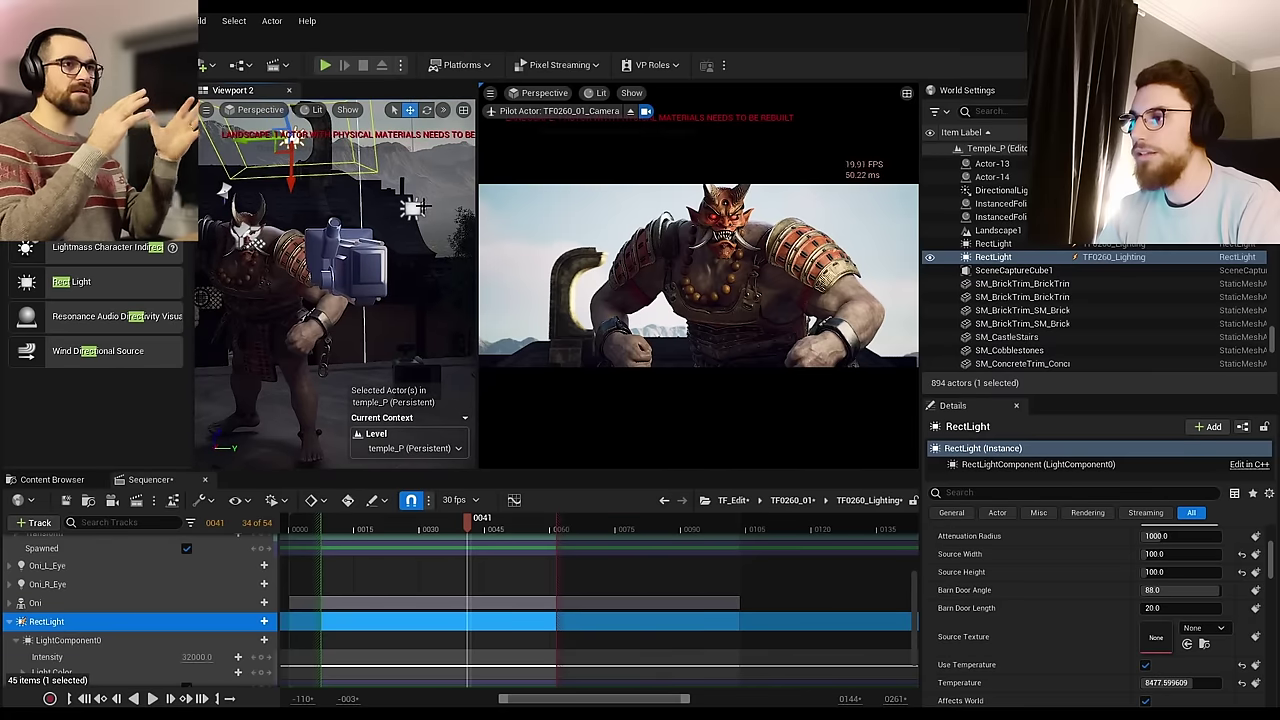
click(413, 208)
right_drag(413, 208, 376, 206)
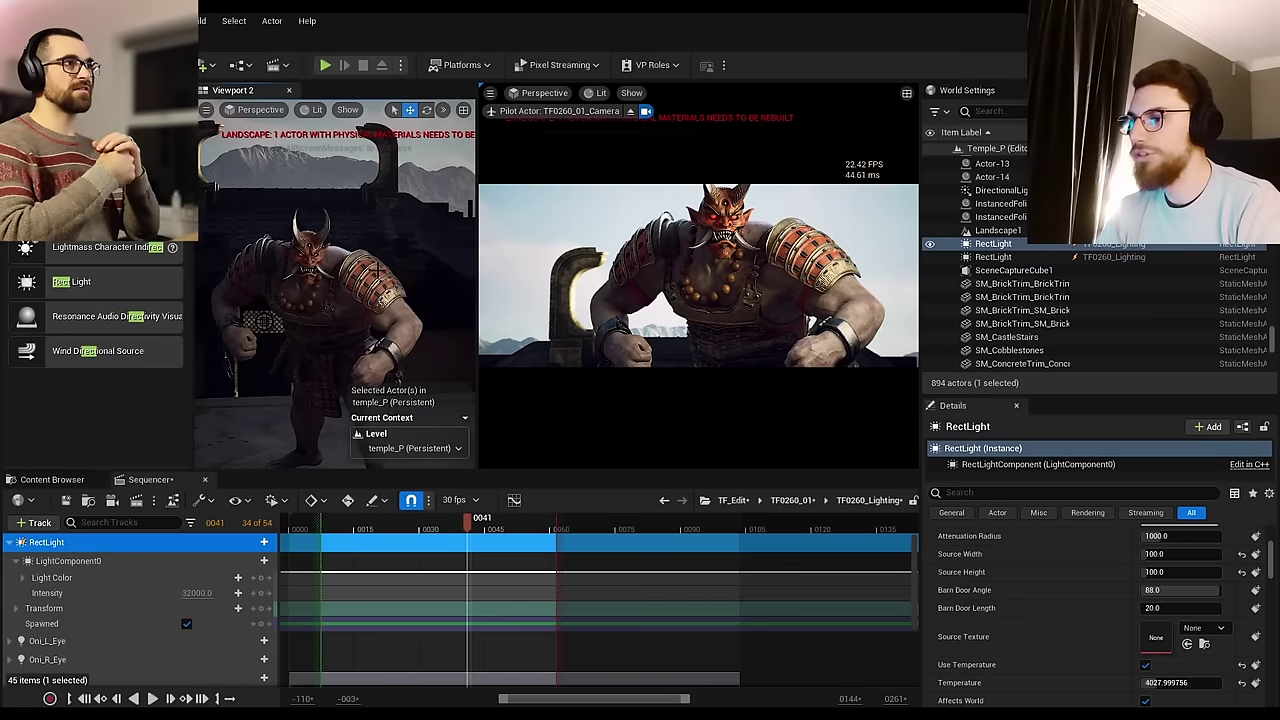
right_drag(377, 271, 376, 242)
Step: Compare the camera shot with the overhead rect light hidden and shown
click(367, 229)
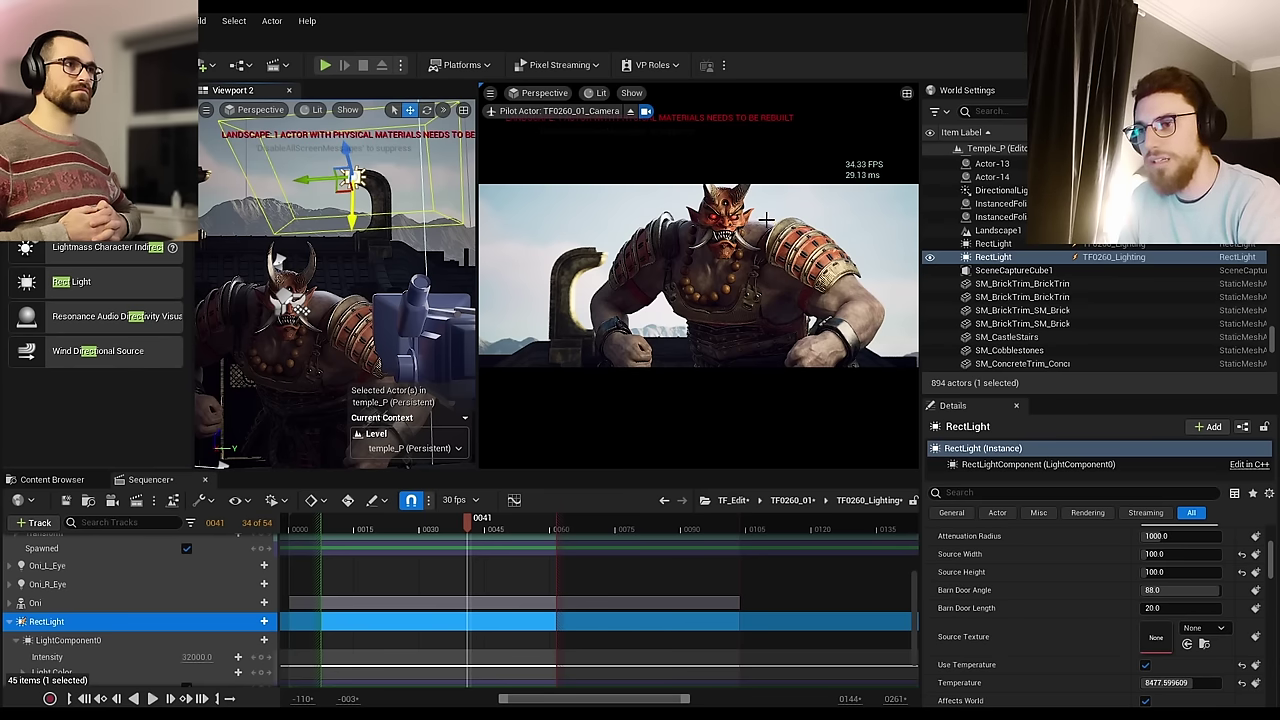
click(930, 257)
click(930, 257)
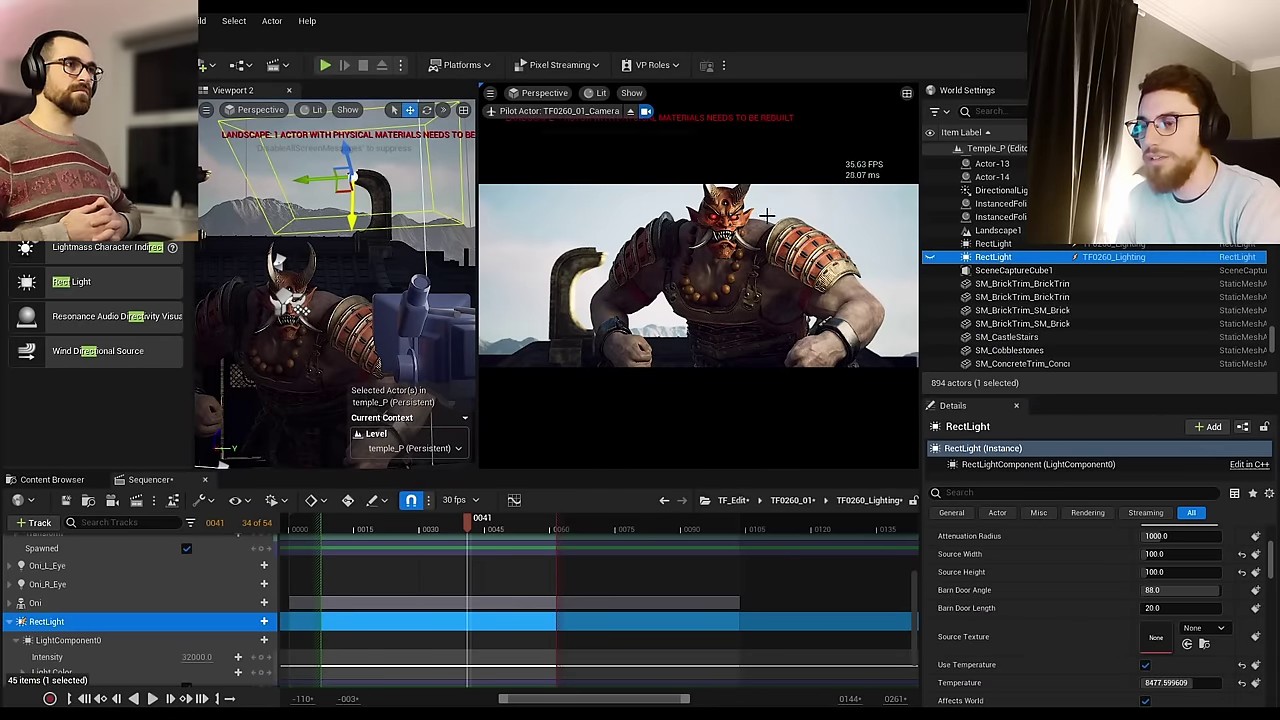
click(936, 258)
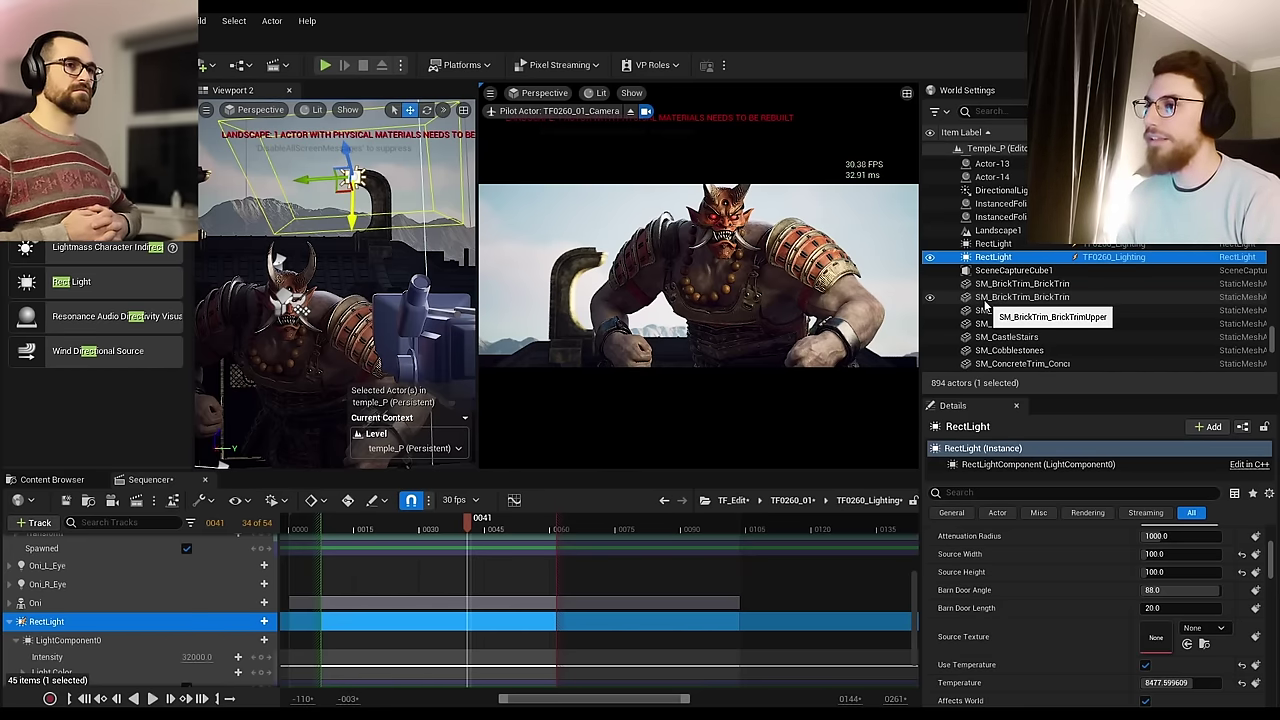
Step: Locate the Show FPS option for Viewport 2
click(206, 110)
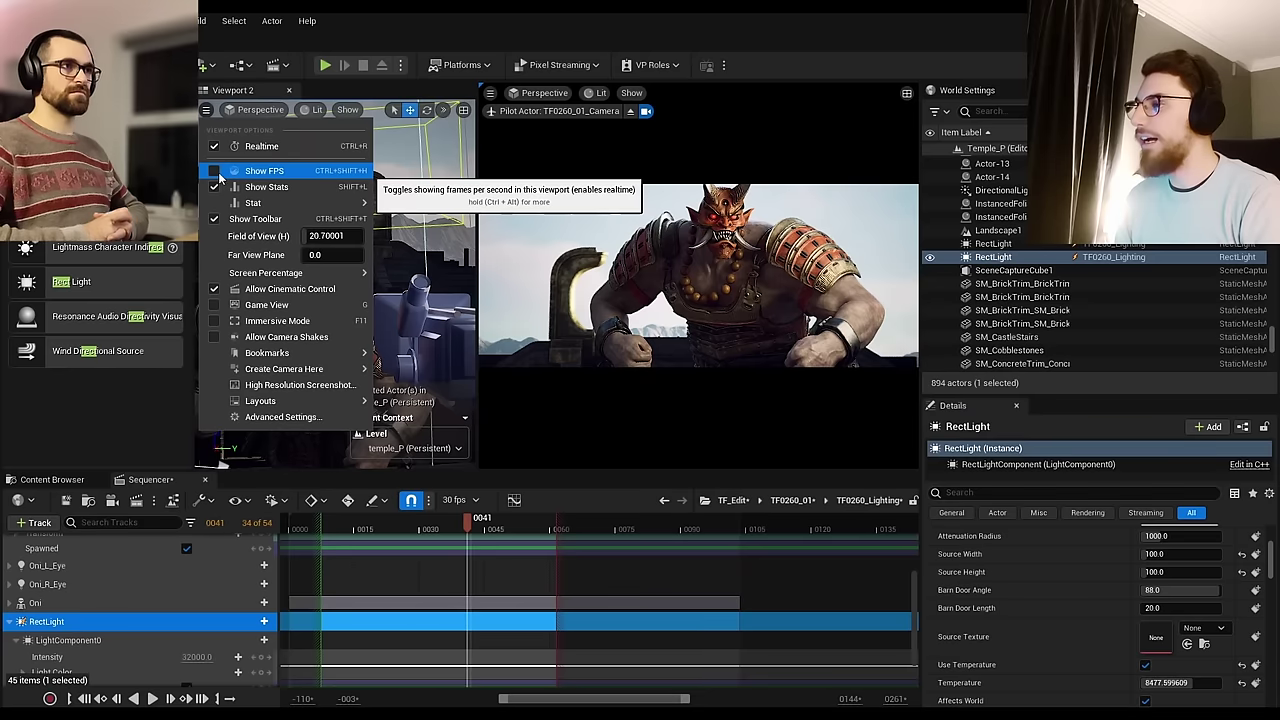
click(220, 172)
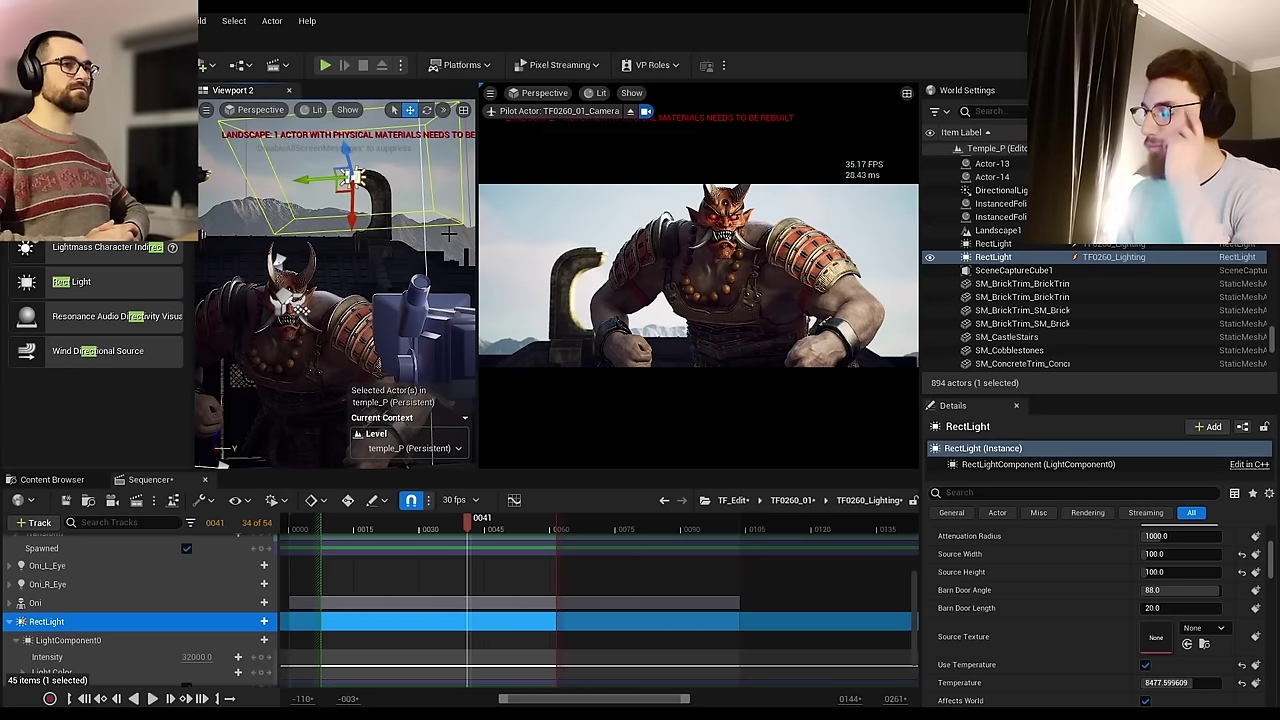
Step: Duplicate the side rect light near the camera and move the copy to the demon's opposite side
right_drag(449, 234, 335, 312)
right_drag(395, 277, 382, 283)
click(430, 256)
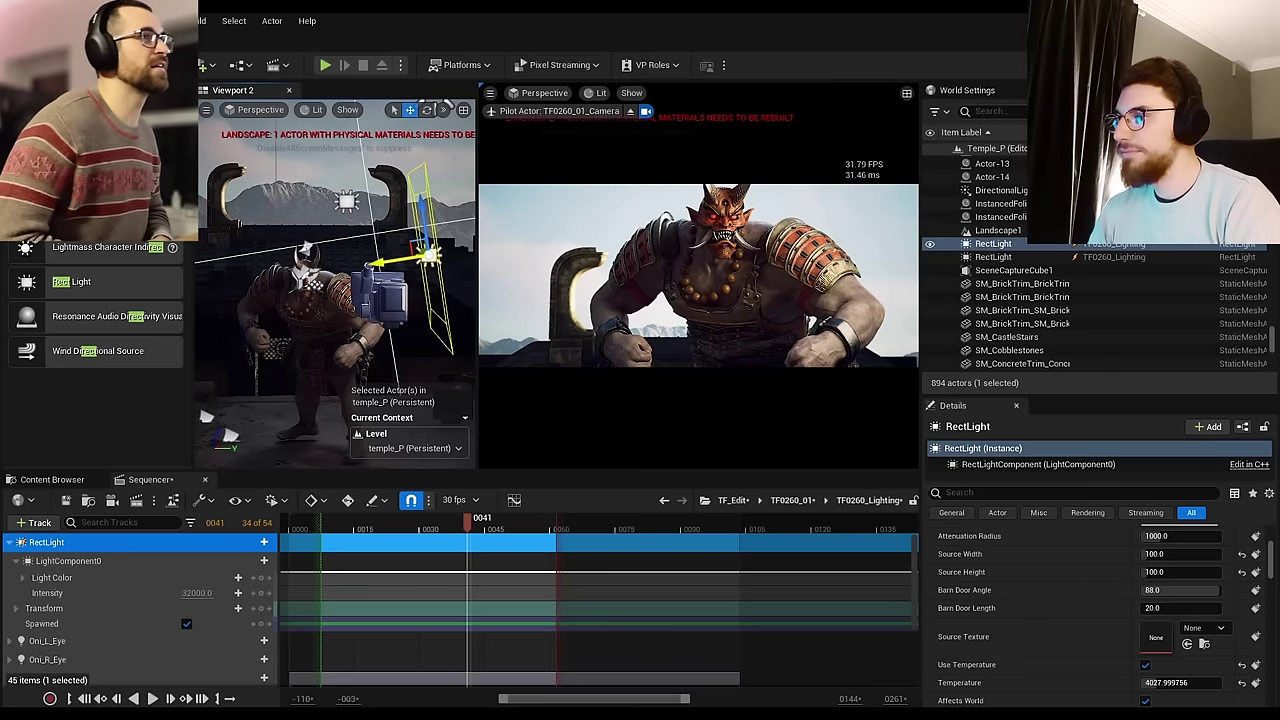
alt+drag(428, 256, 398, 262)
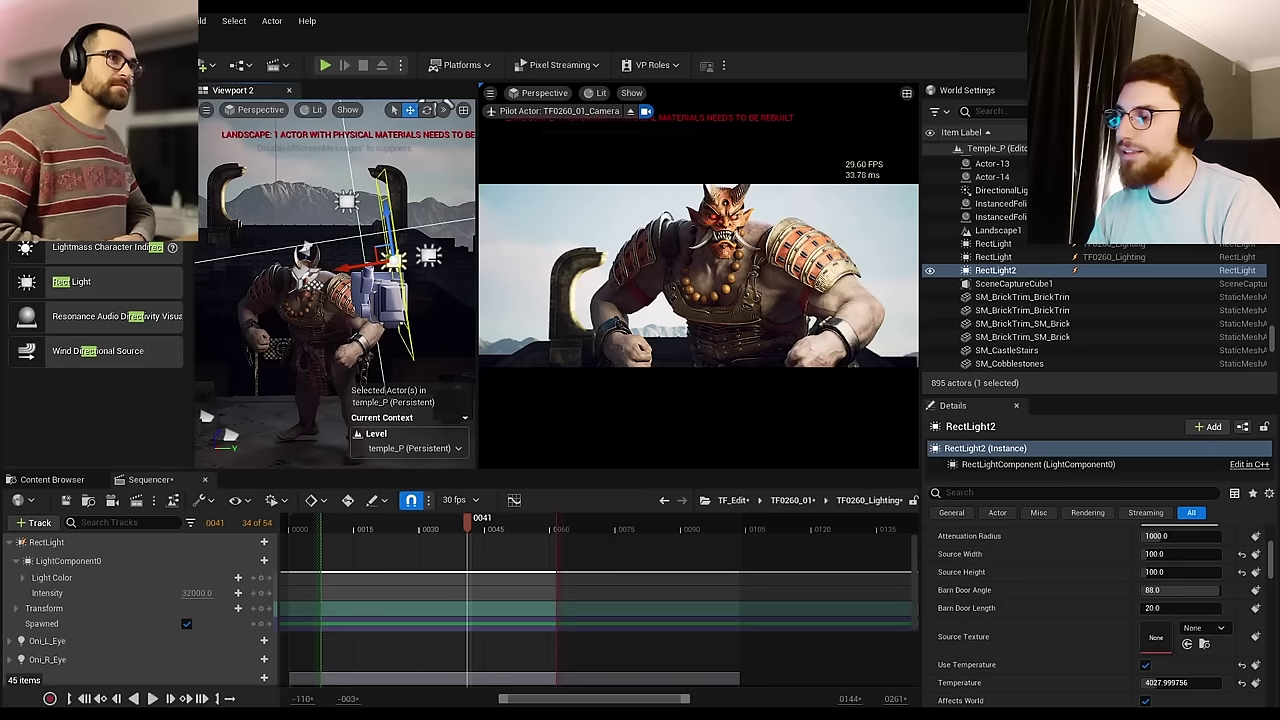
drag(360, 268, 202, 289)
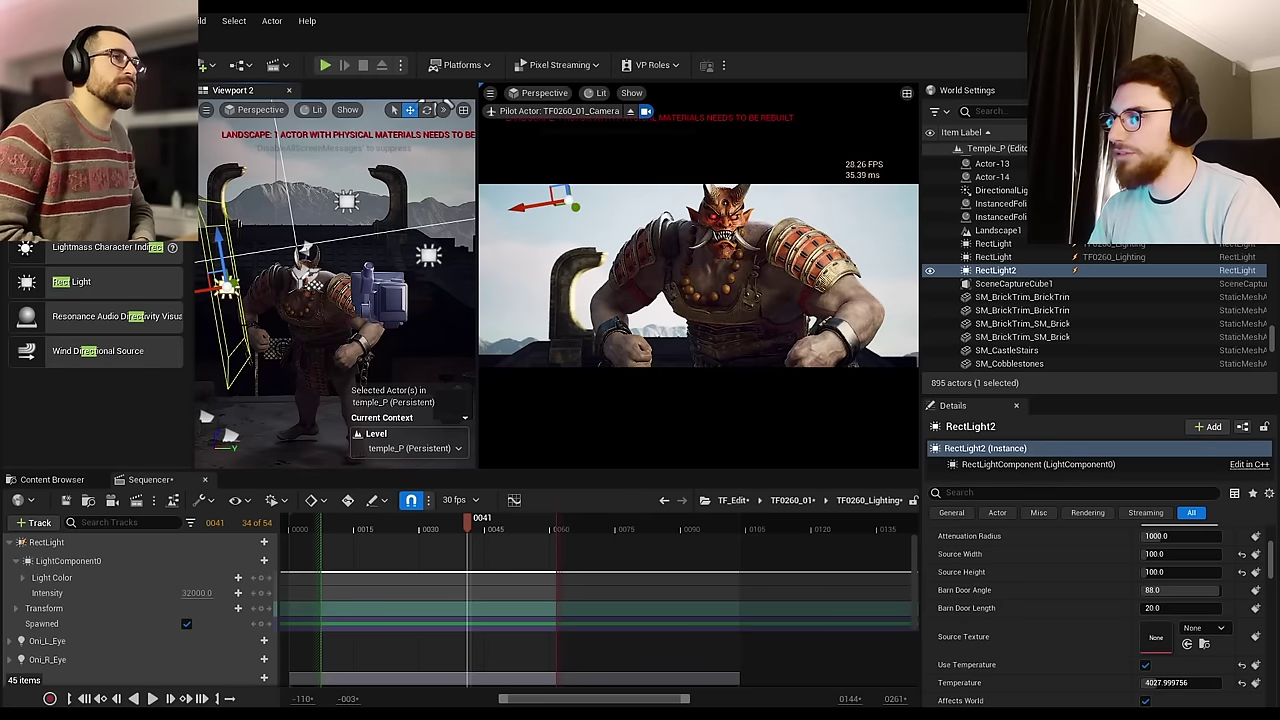
Step: Rotate the duplicated rect light so it faces the demon from its new side
right_drag(208, 290, 200, 385)
right_drag(455, 262, 465, 262)
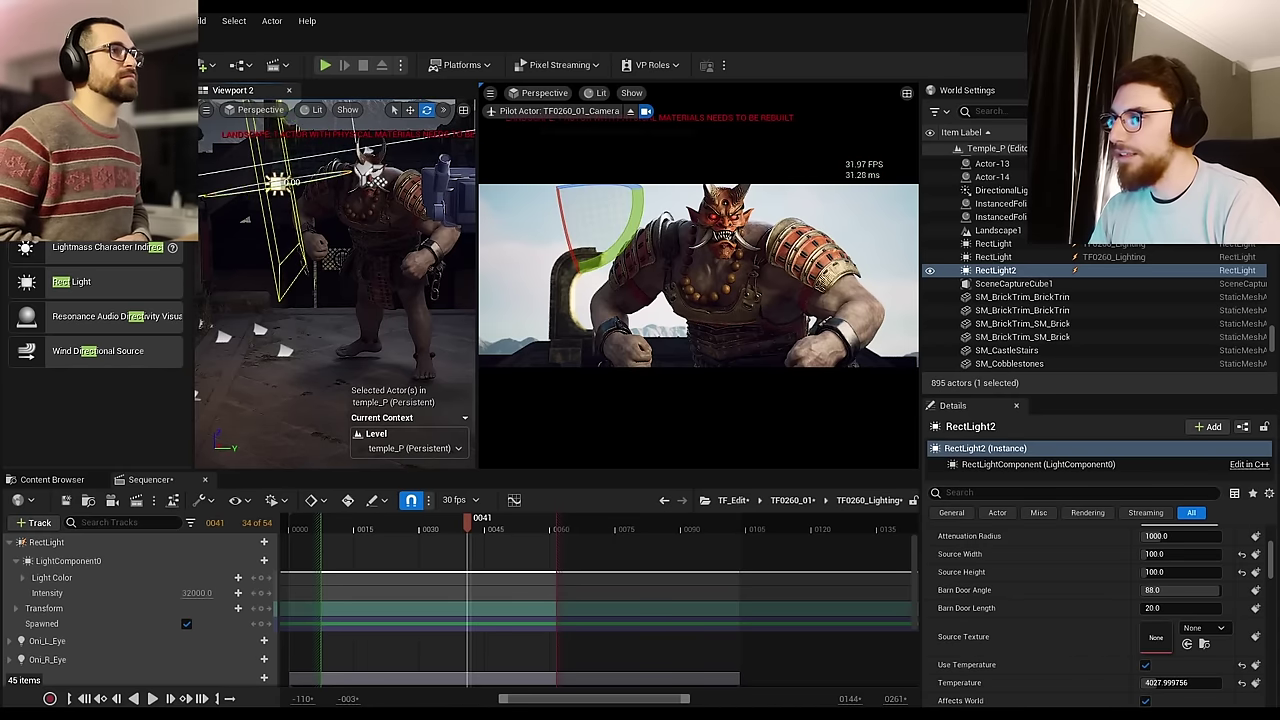
key(e)
drag(215, 197, 355, 173)
key(w)
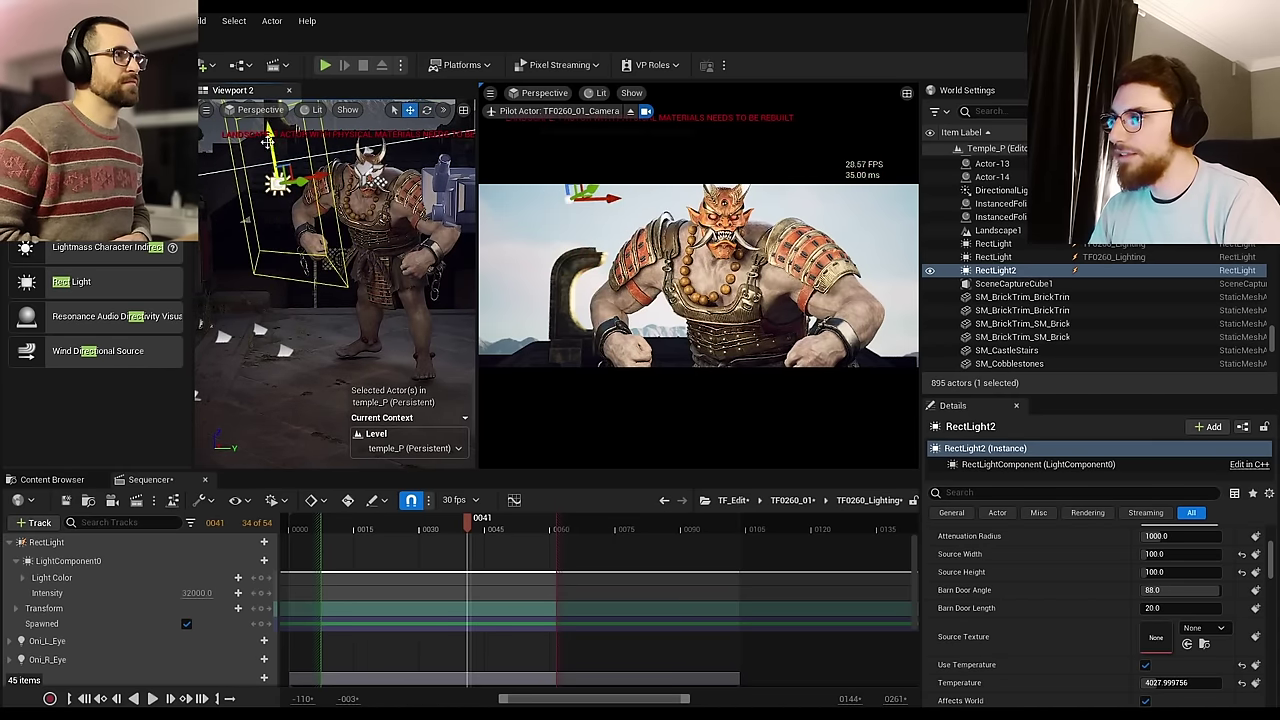
Step: Lower the duplicated rect light and pull it farther away from the demon
drag(269, 147, 274, 224)
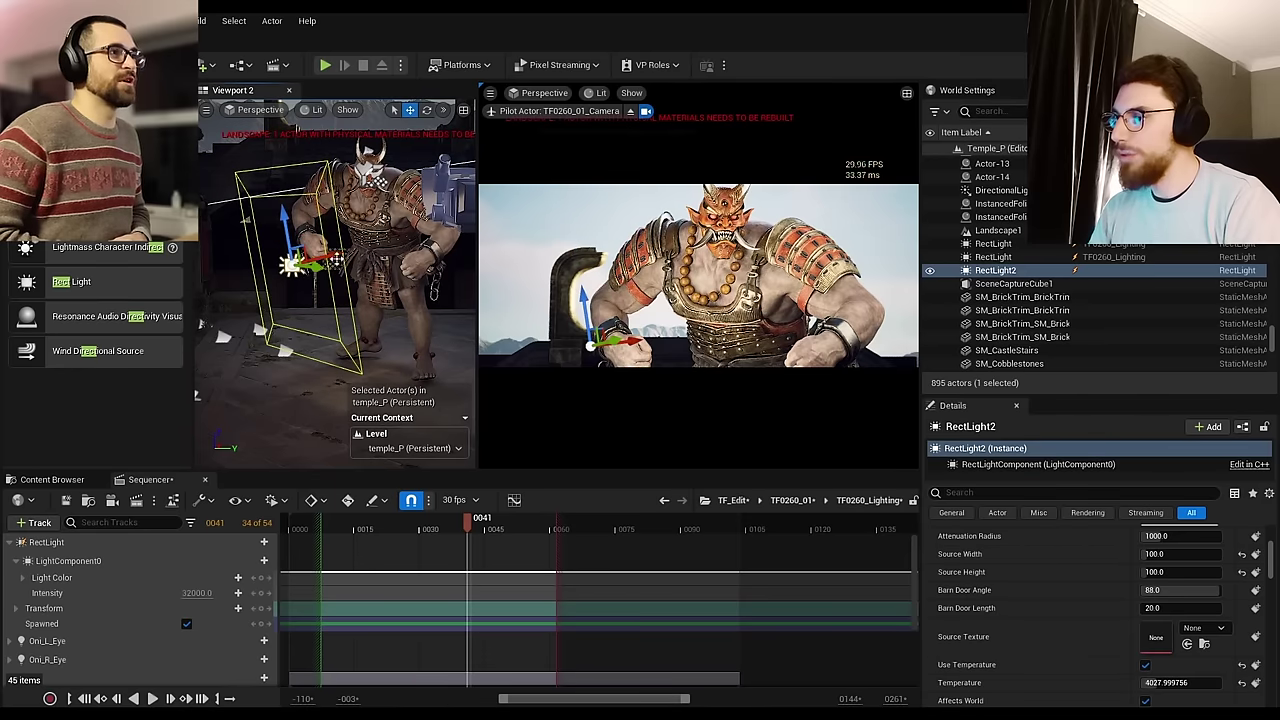
drag(328, 259, 228, 280)
right_drag(340, 279, 296, 274)
drag(348, 279, 244, 257)
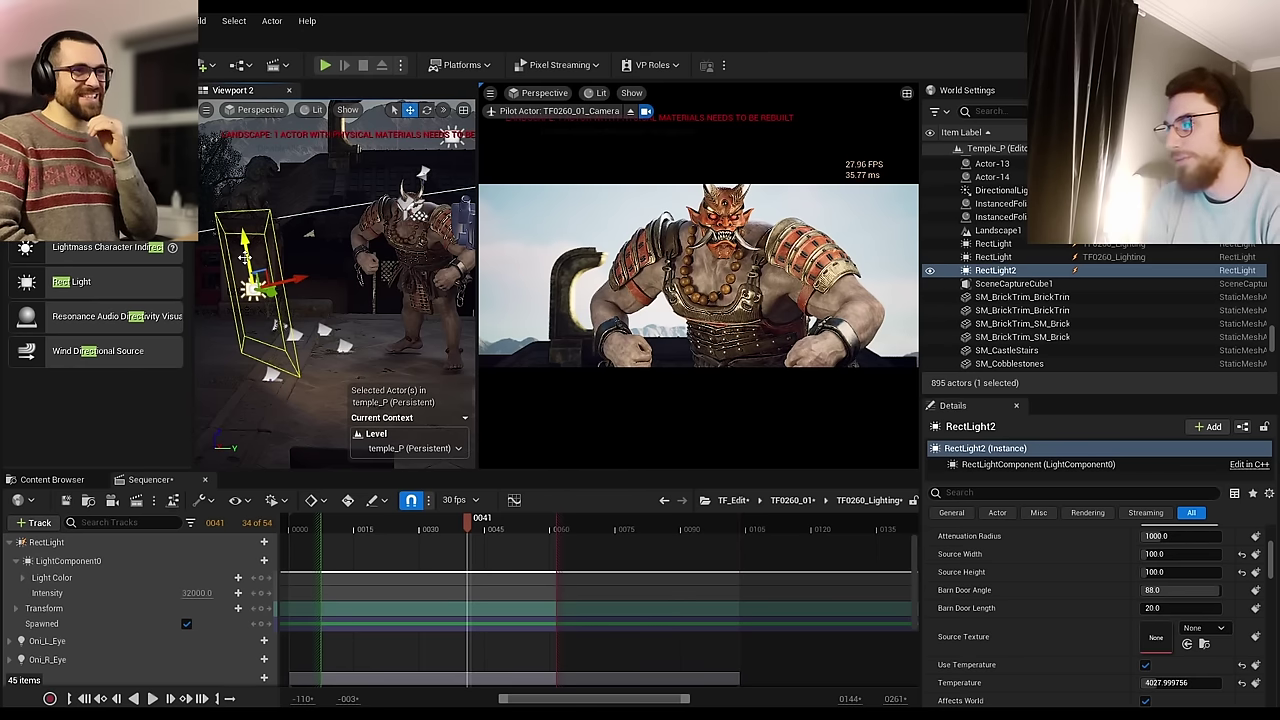
Step: Set the duplicated rect light's source width and source height to 200
scroll(1078, 598, up, 1)
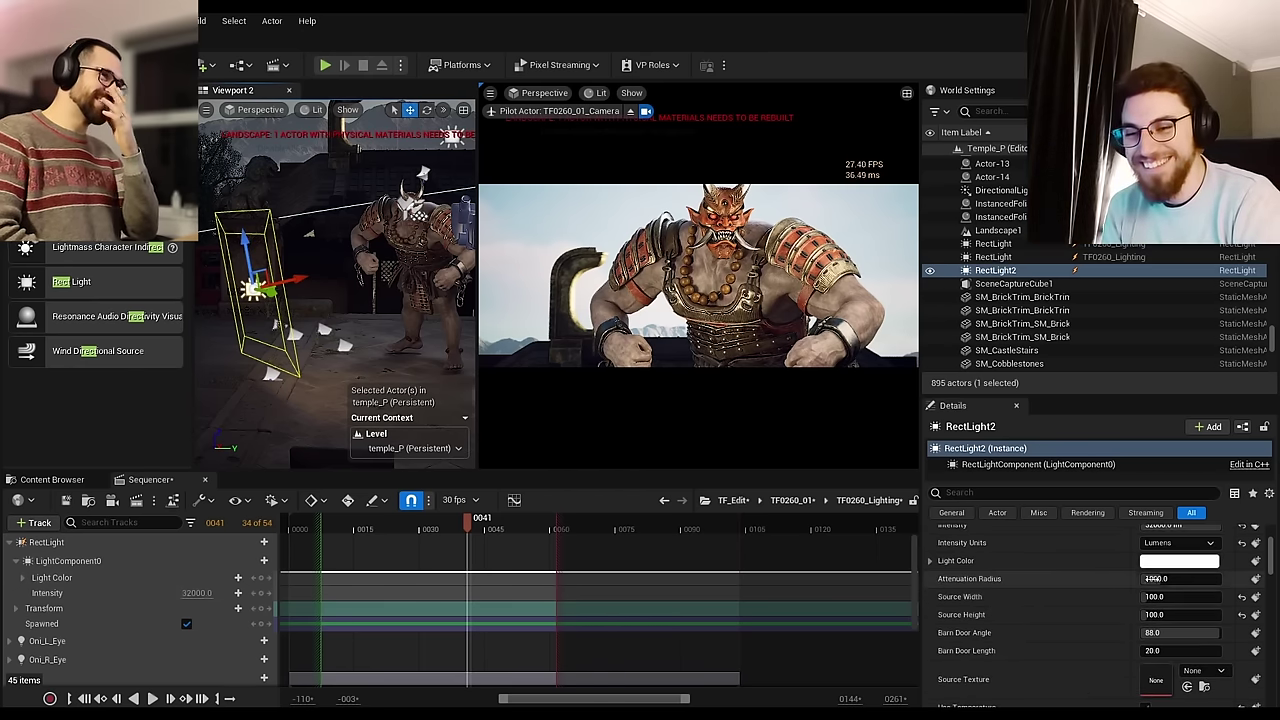
scroll(1123, 583, up, 2)
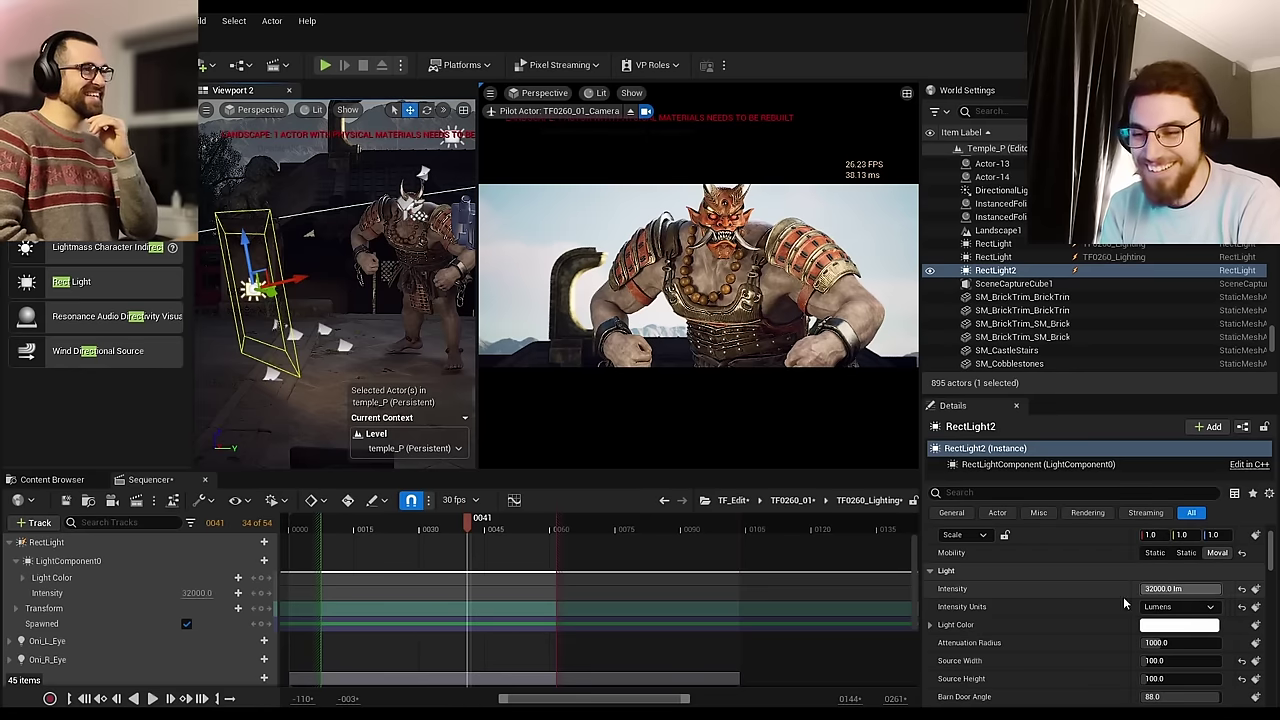
scroll(1123, 603, down, 2)
click(1165, 575)
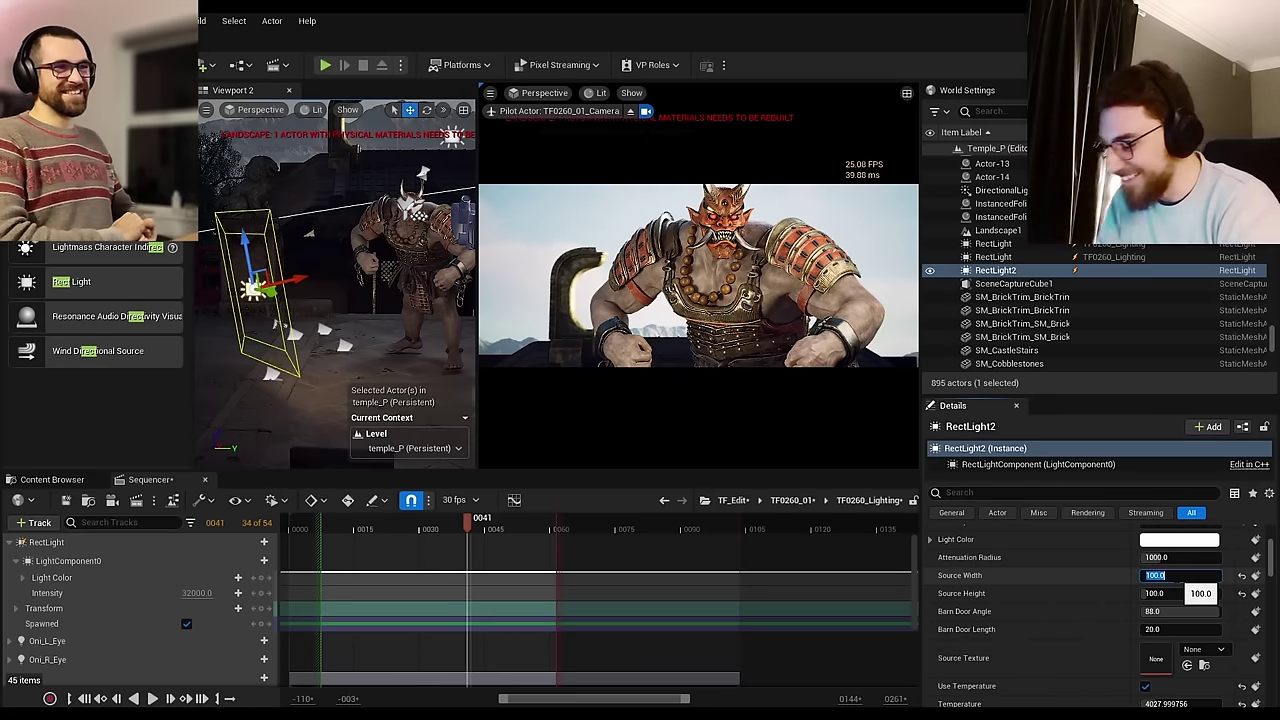
text(200)
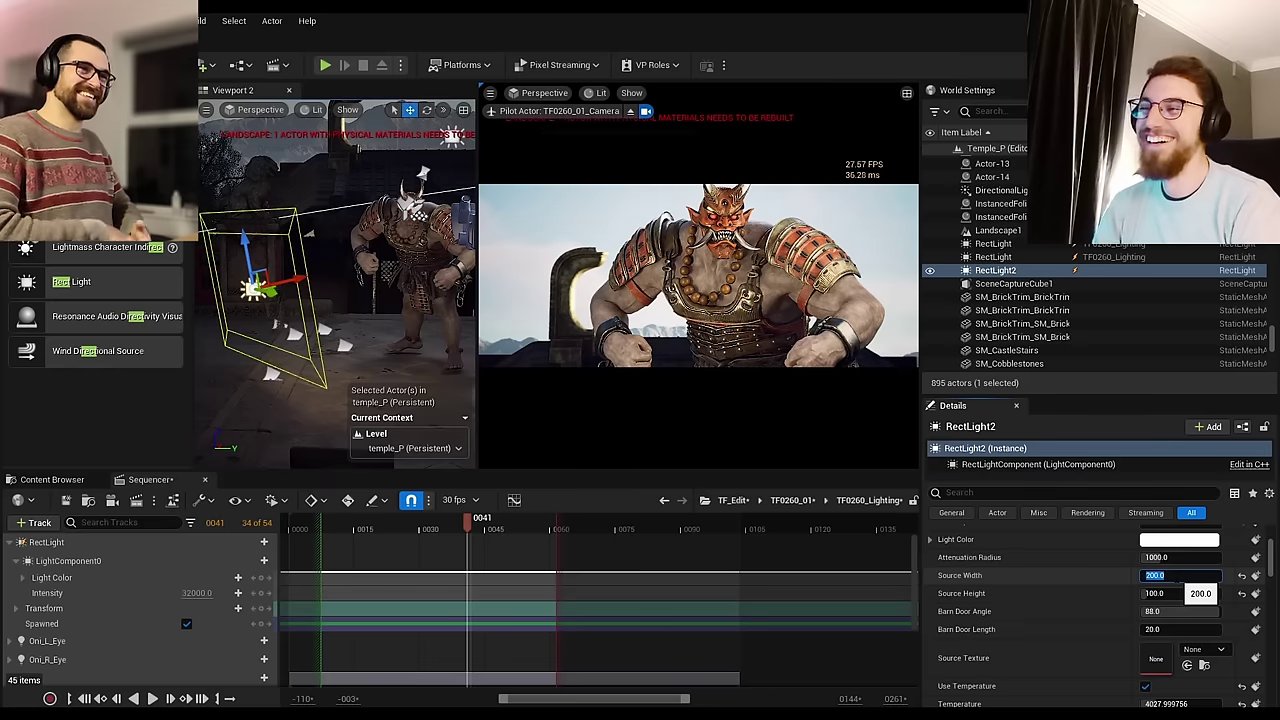
click(1183, 593)
text(200)
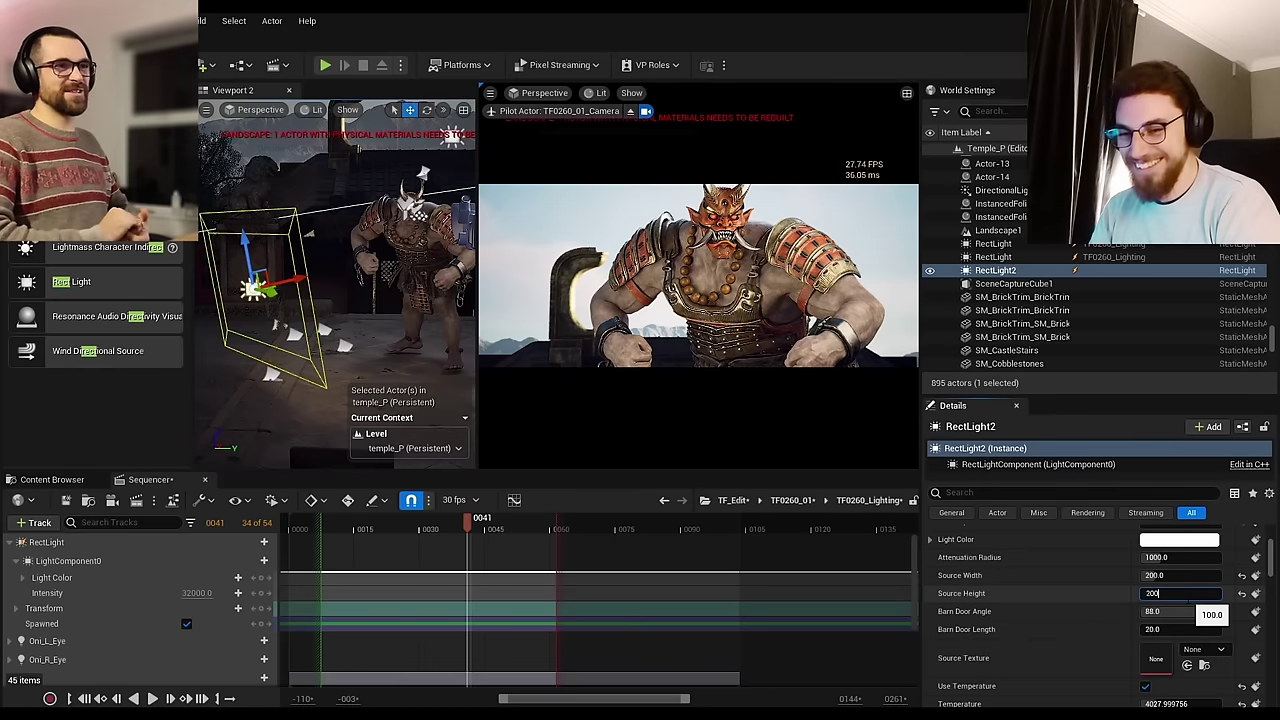
key(Return)
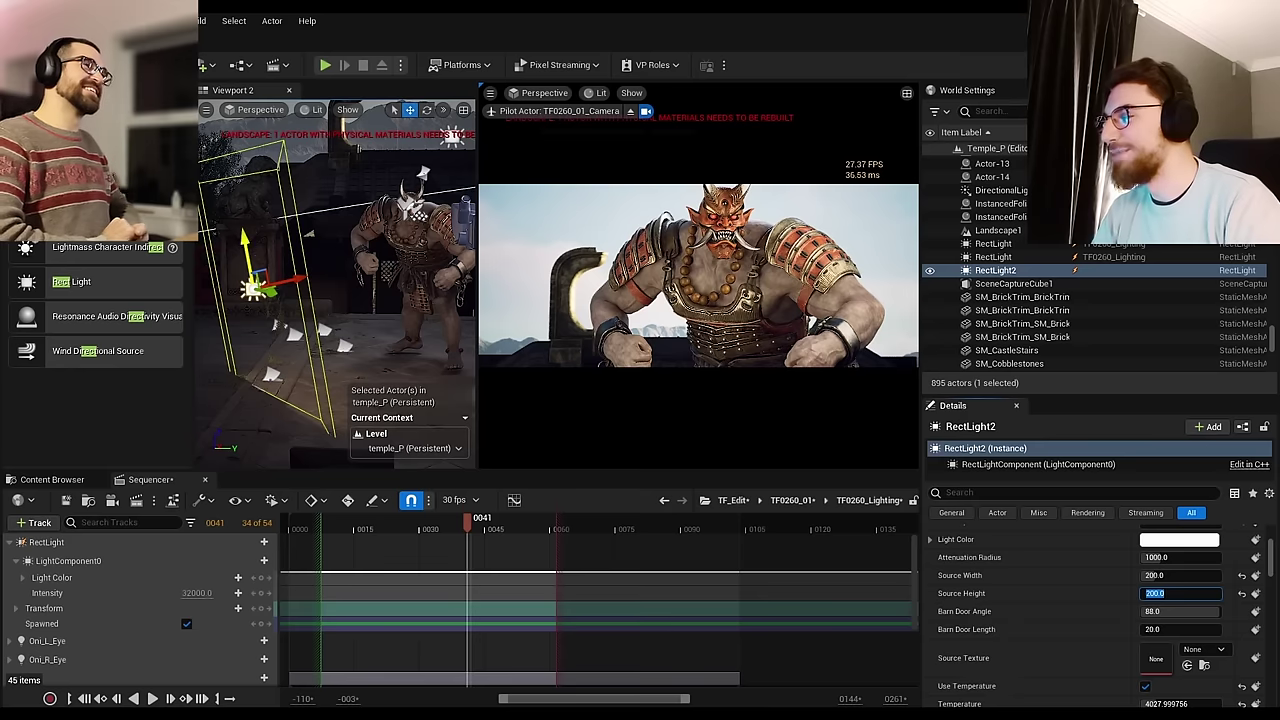
Step: Raise the enlarged rect light slightly and adjust its tilt toward the demon
drag(246, 254, 240, 220)
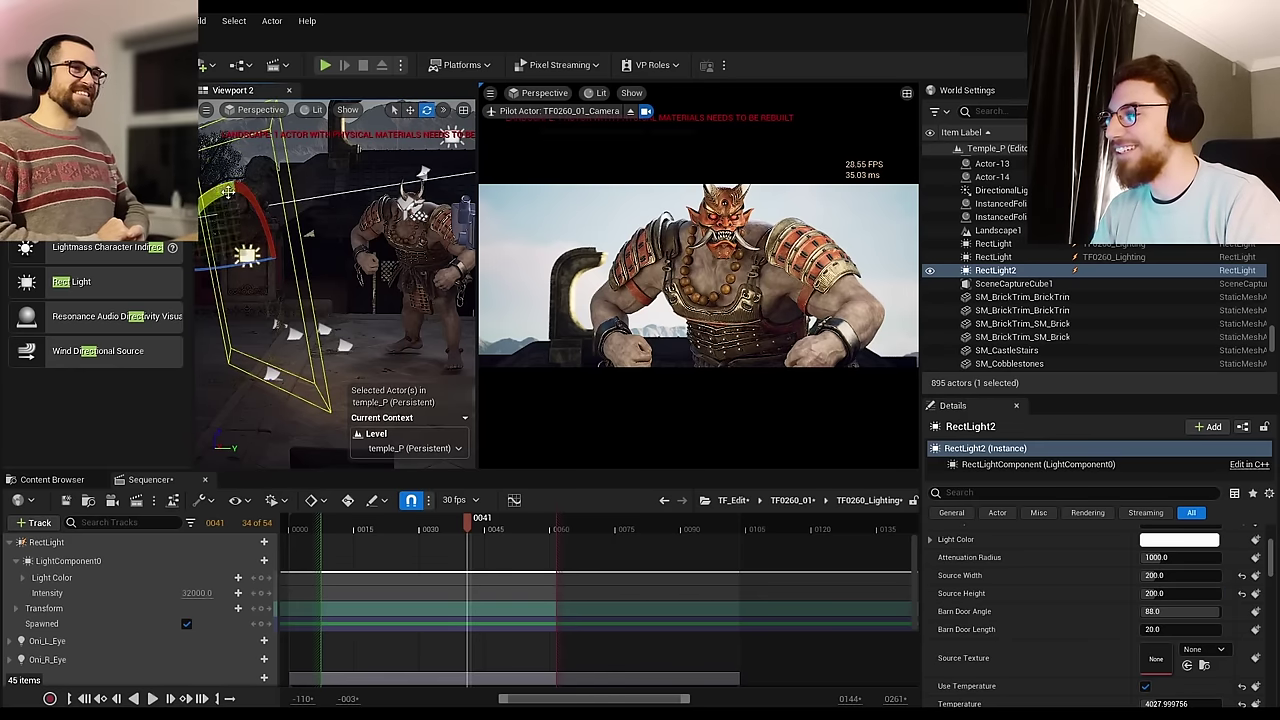
drag(224, 190, 274, 250)
right_drag(274, 250, 302, 258)
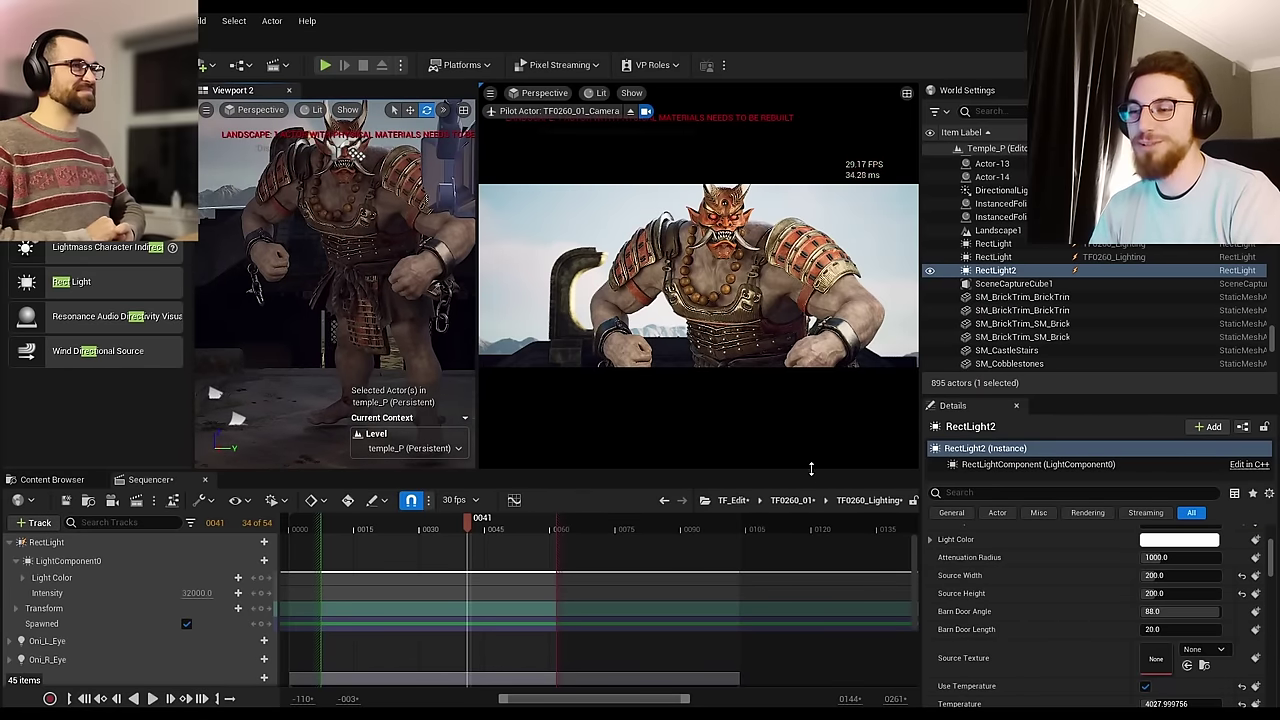
Step: Review the duplicated rect light's temperature, shadow and intensity settings
scroll(1106, 592, down, 1)
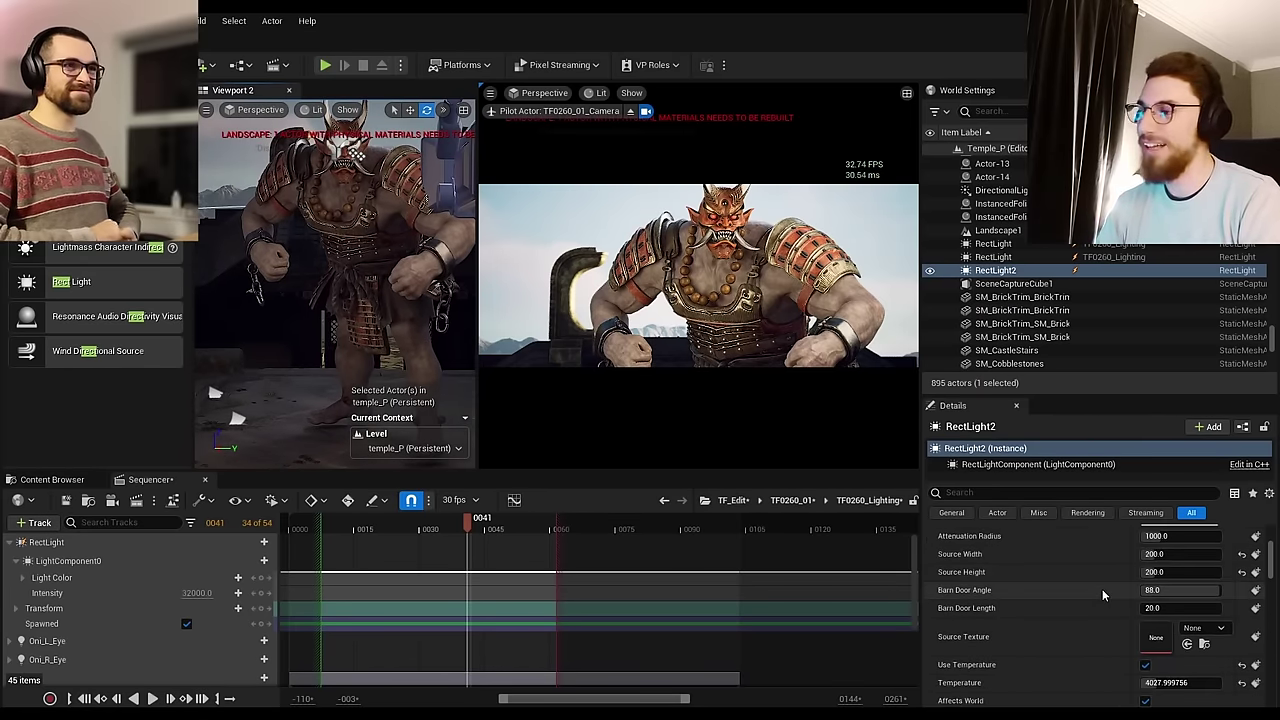
scroll(1106, 590, down, 4)
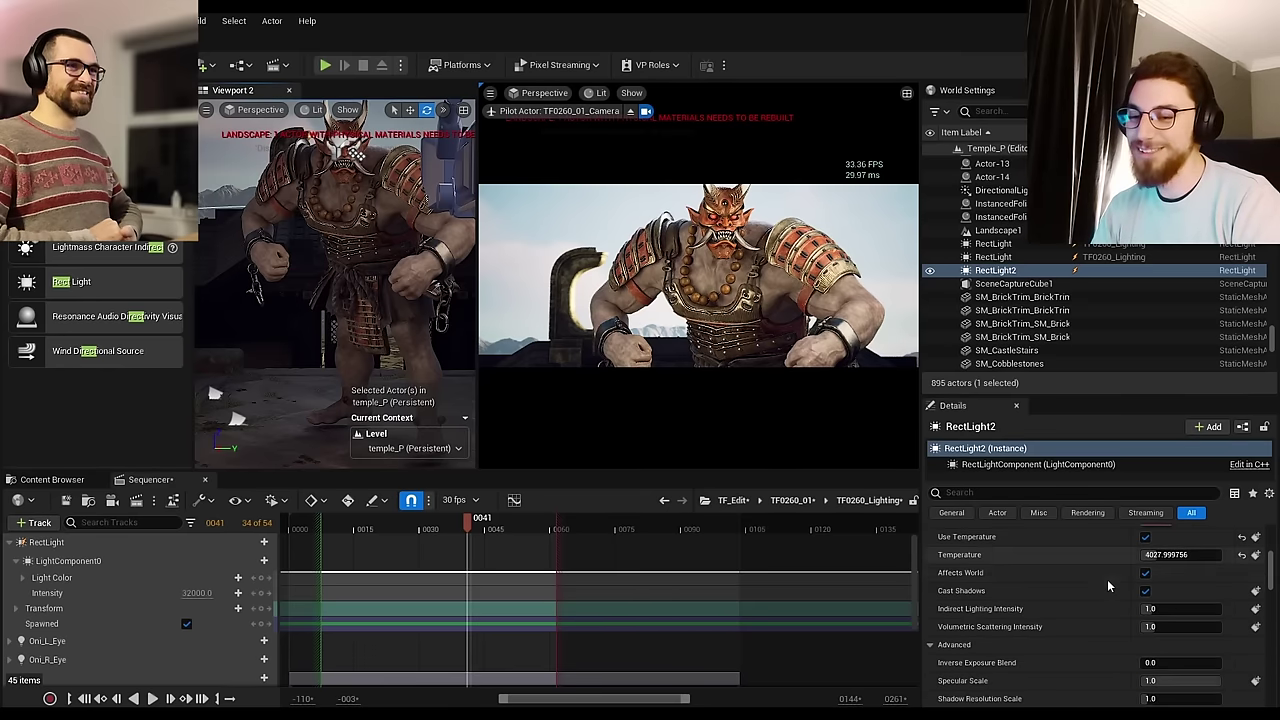
scroll(1108, 586, up, 6)
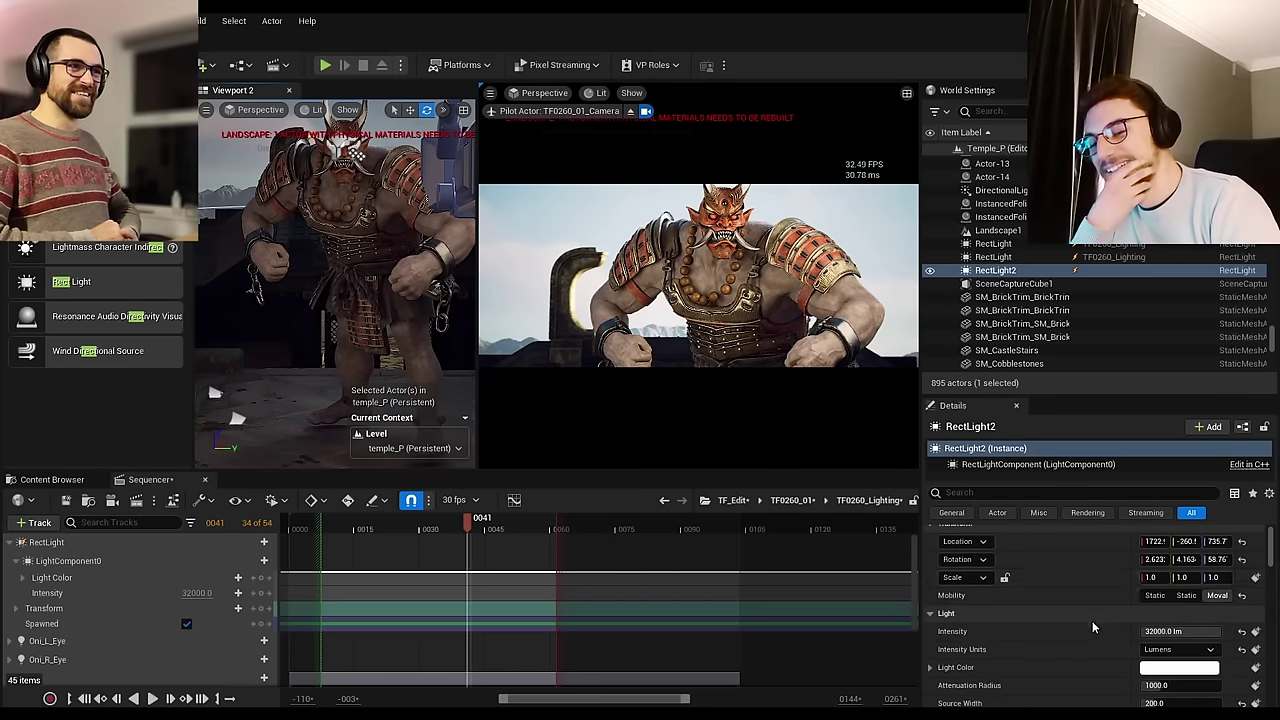
Step: Examine the duplicated rect light's settings and its placement relative to the demon and the other rect lights
scroll(1095, 626, down, 3)
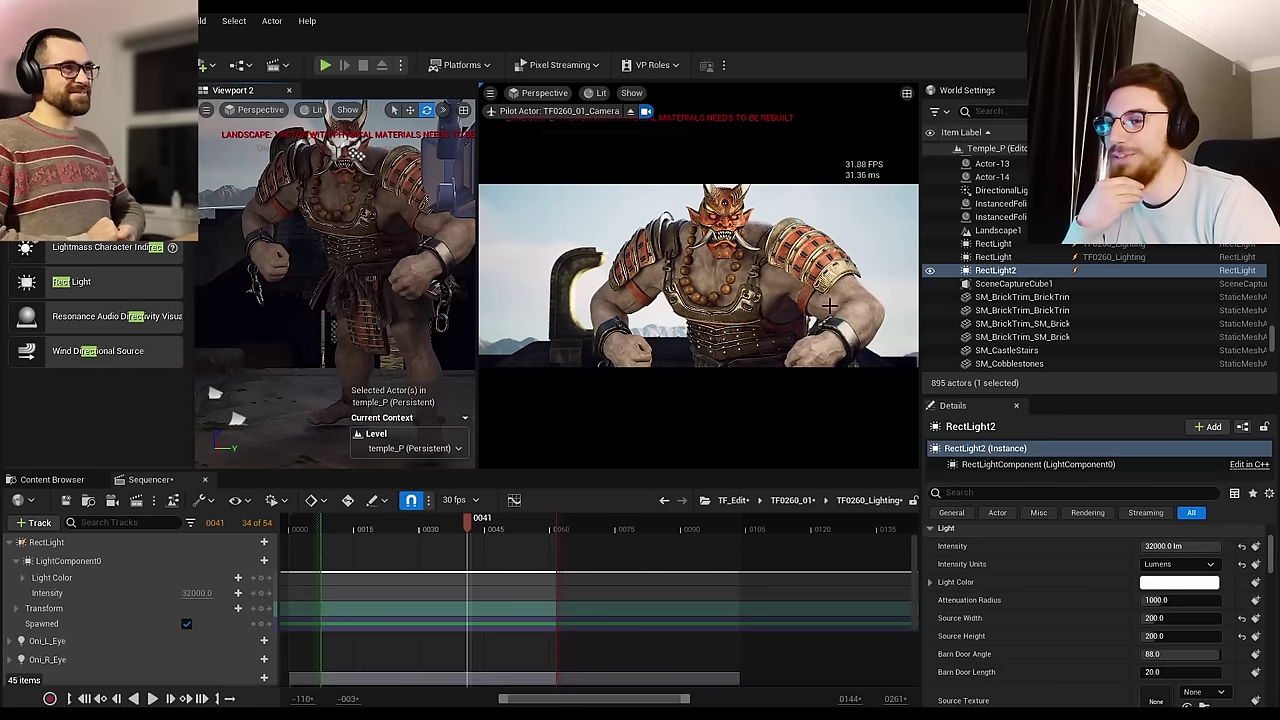
scroll(1117, 572, up, 1)
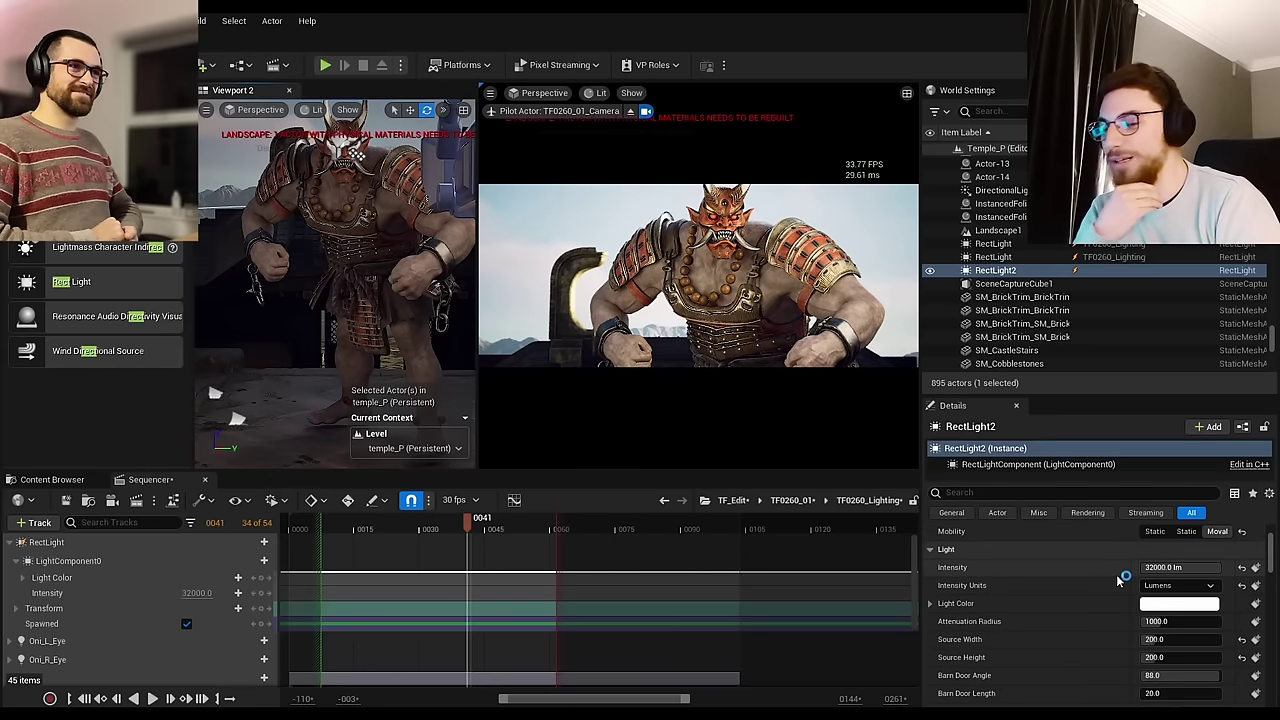
scroll(1118, 580, down, 2)
scroll(1120, 582, up, 3)
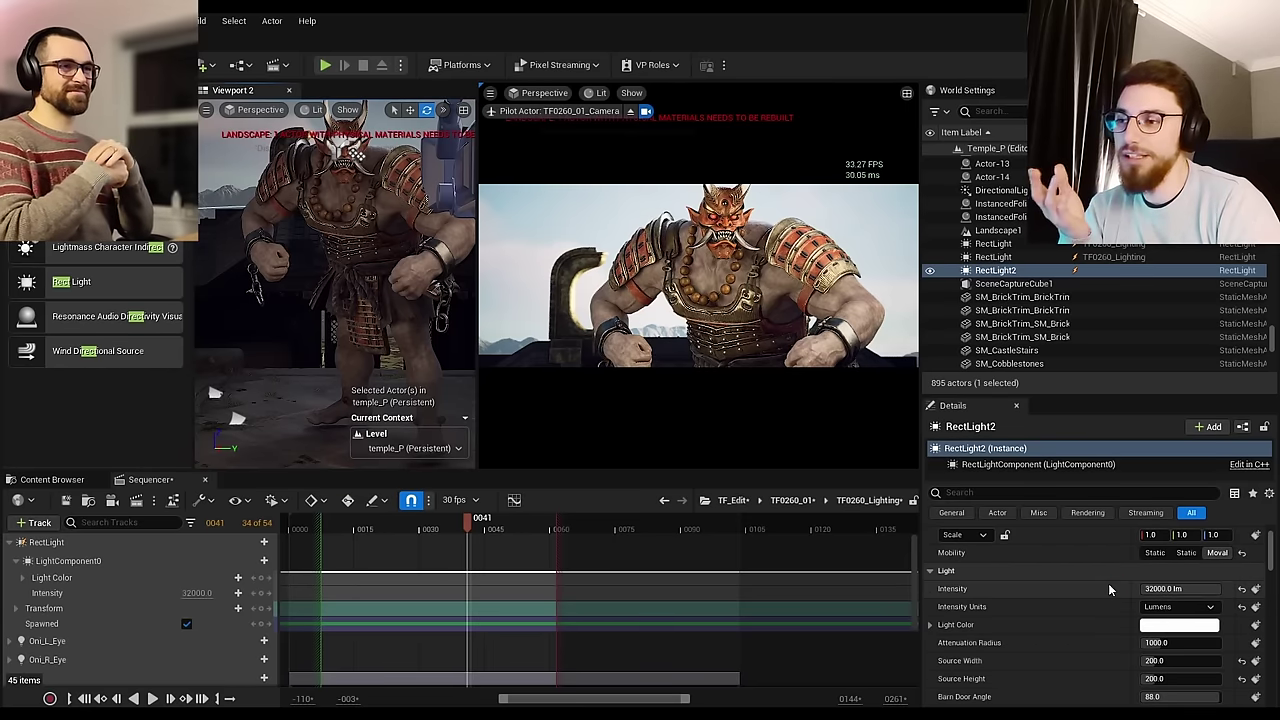
scroll(1107, 588, down, 2)
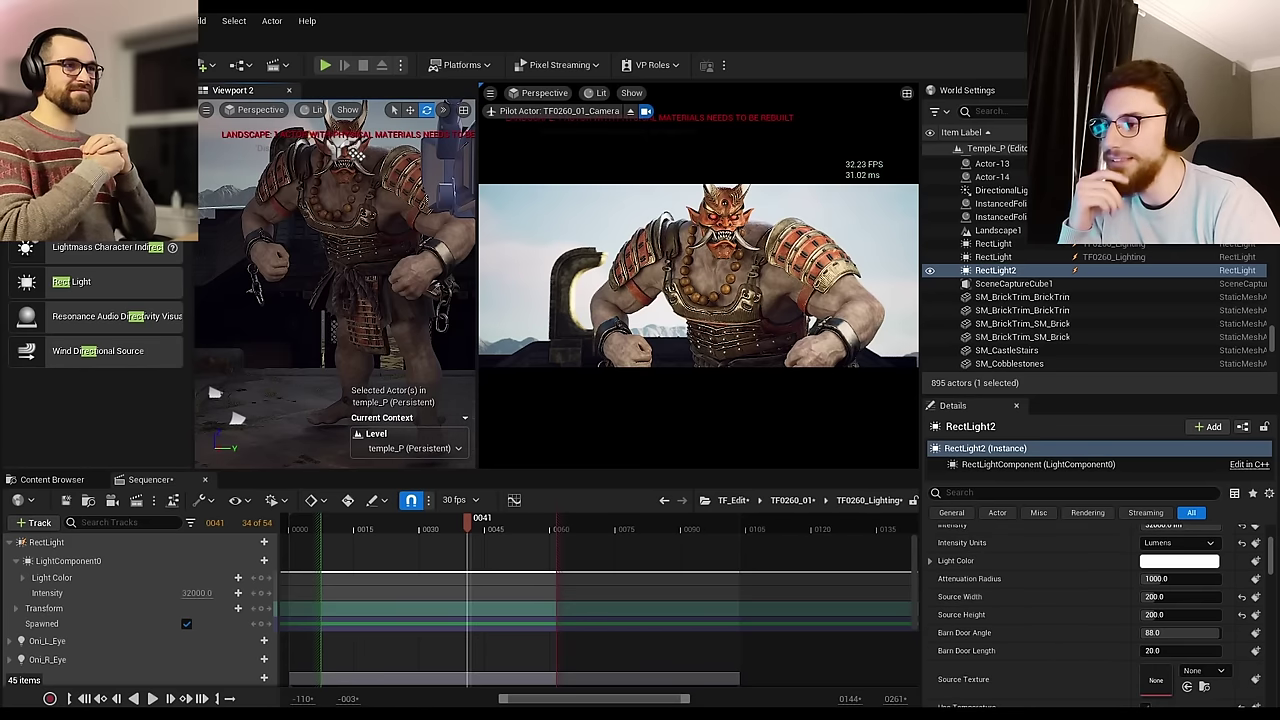
key(f)
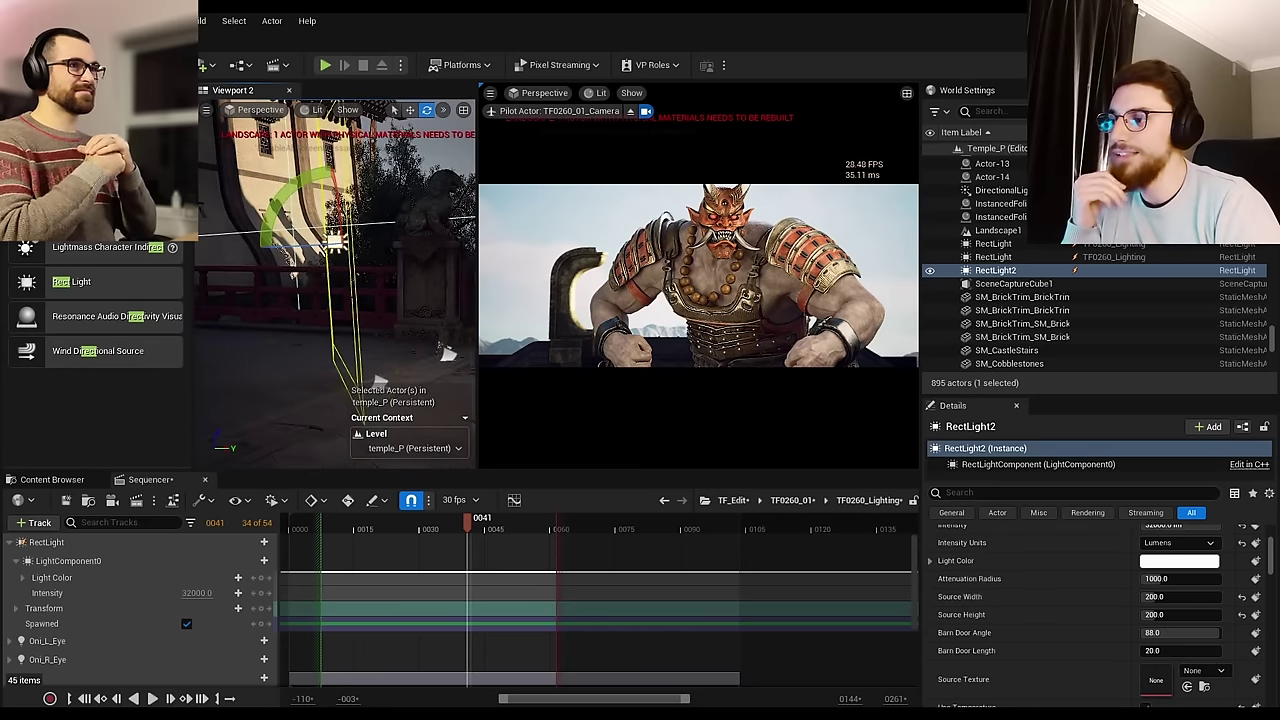
right_drag(360, 313, 468, 304)
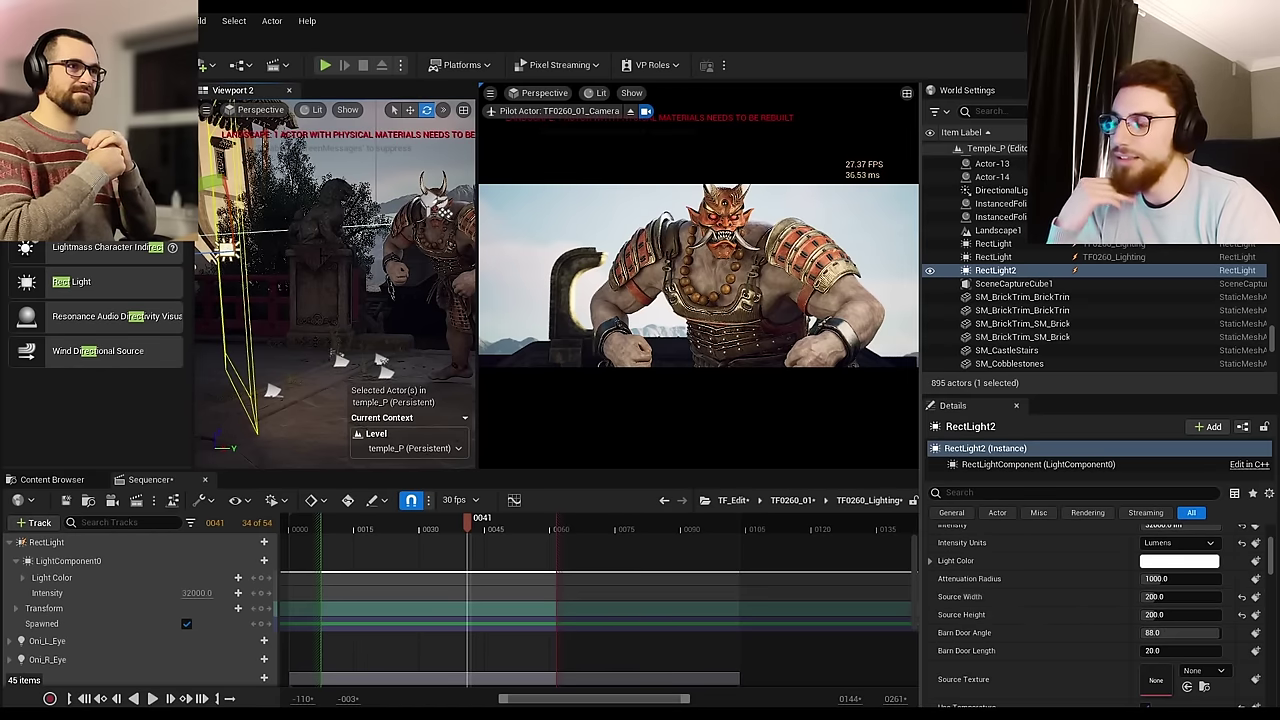
right_drag(367, 236, 298, 183)
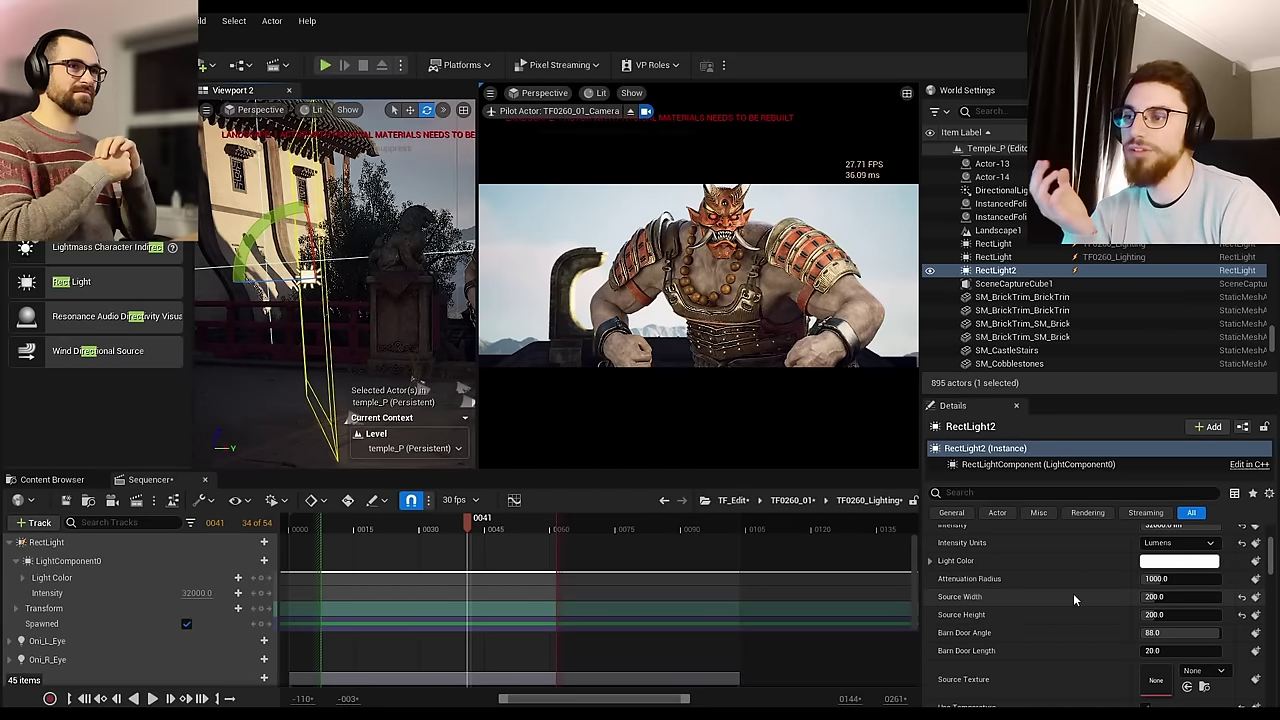
key(f)
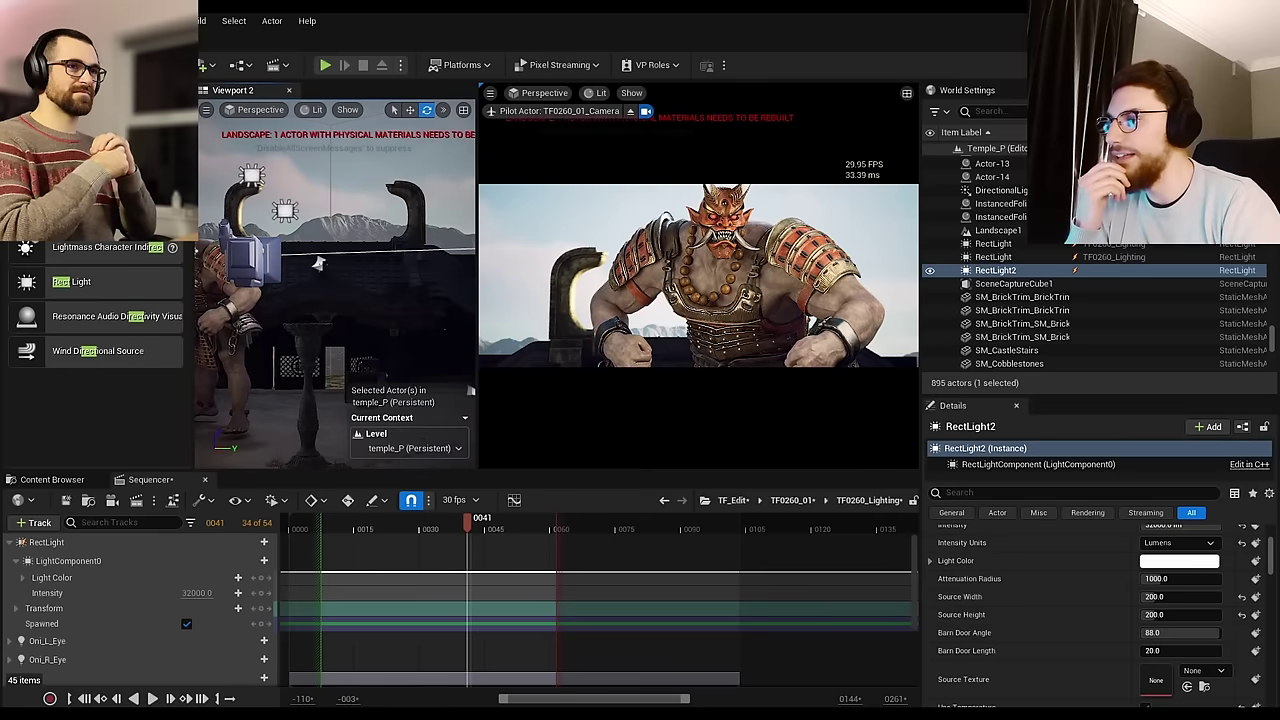
right_drag(350, 236, 205, 216)
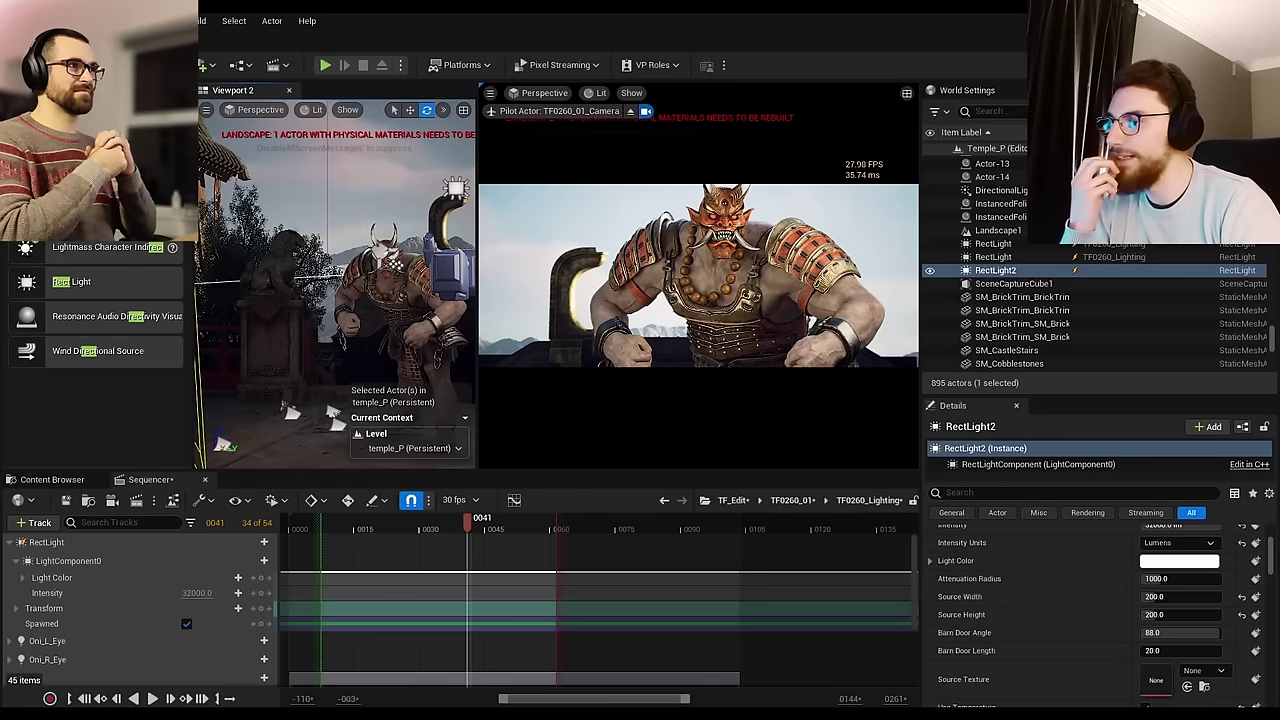
right_drag(336, 280, 414, 304)
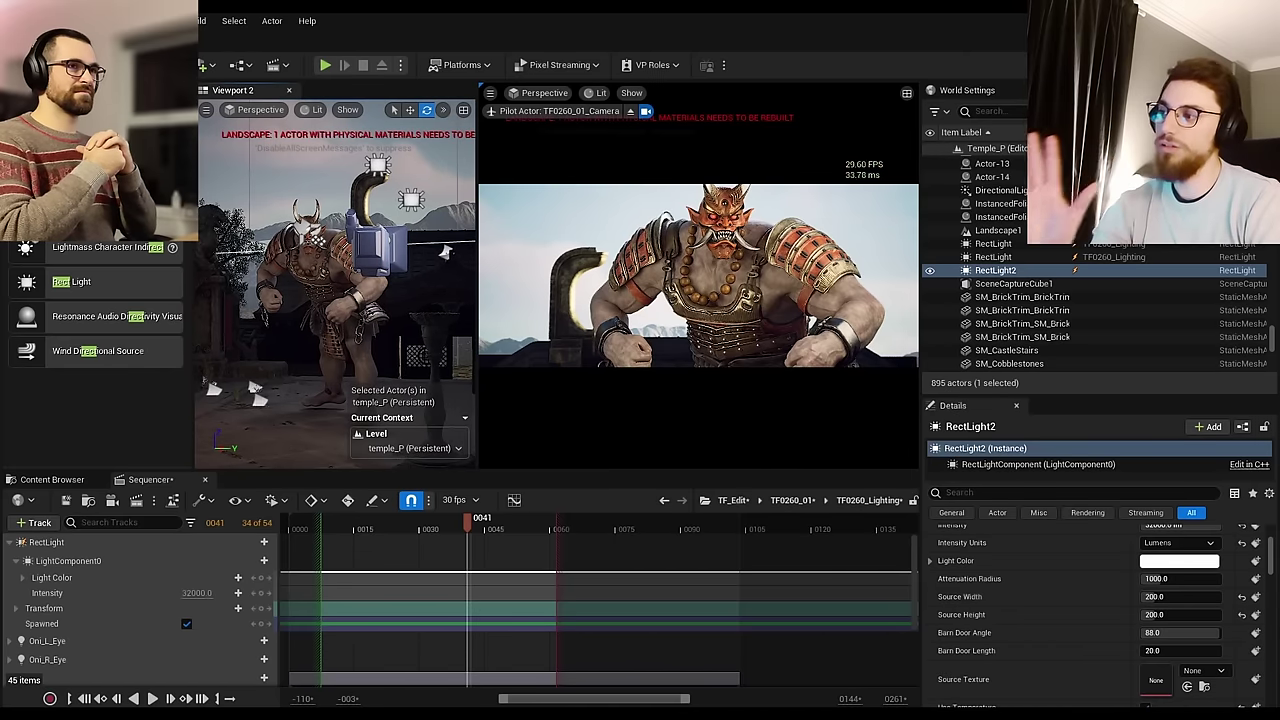
right_drag(336, 280, 214, 298)
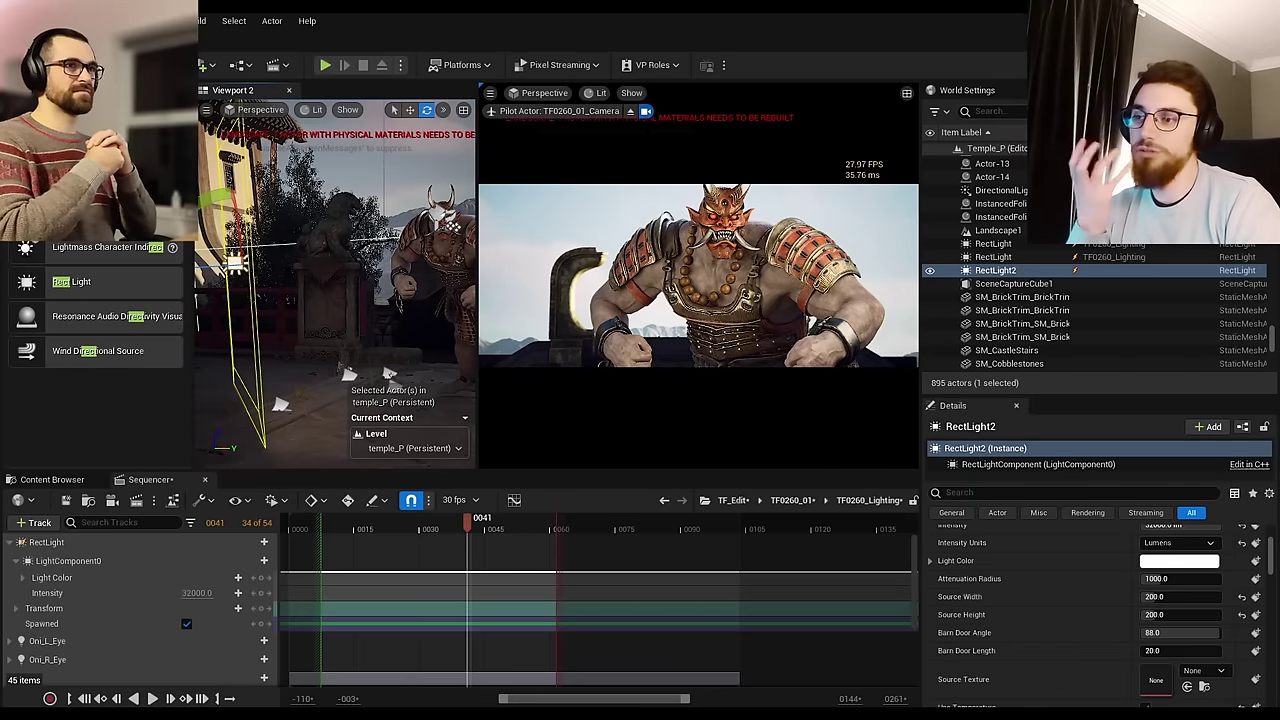
right_drag(336, 280, 426, 285)
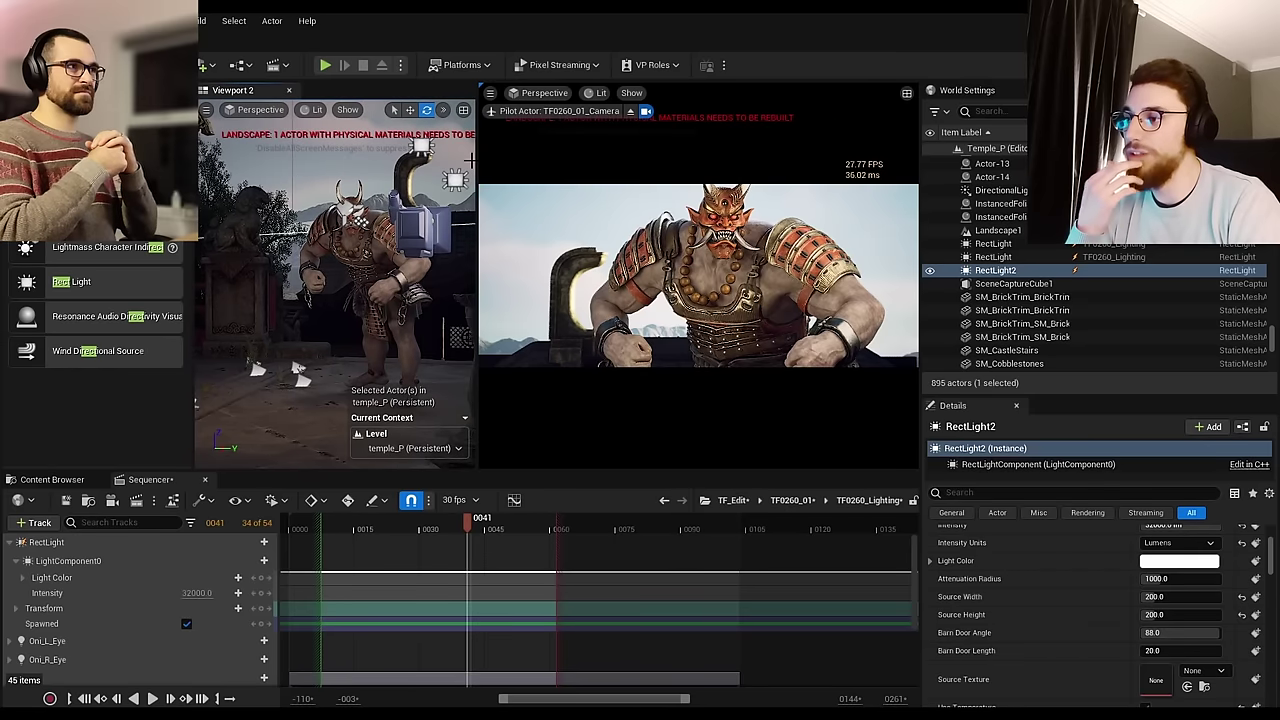
right_drag(459, 178, 376, 205)
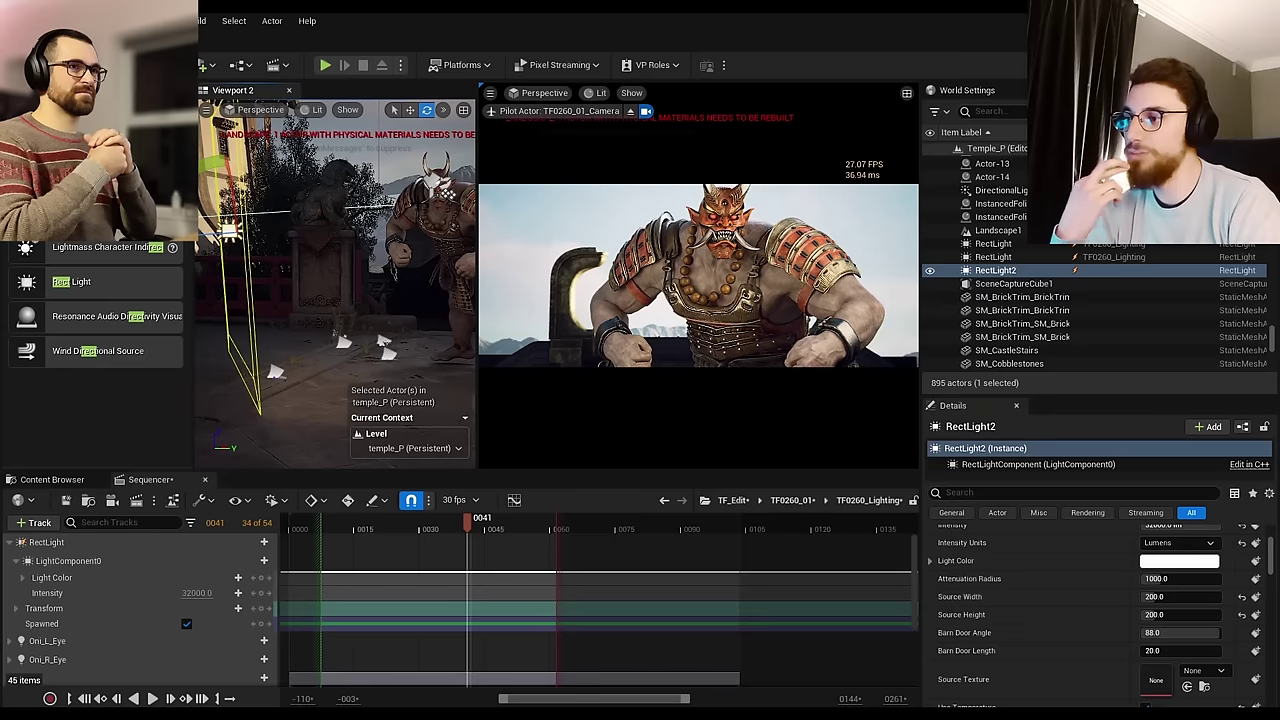
right_drag(440, 179, 498, 157)
right_drag(418, 200, 473, 180)
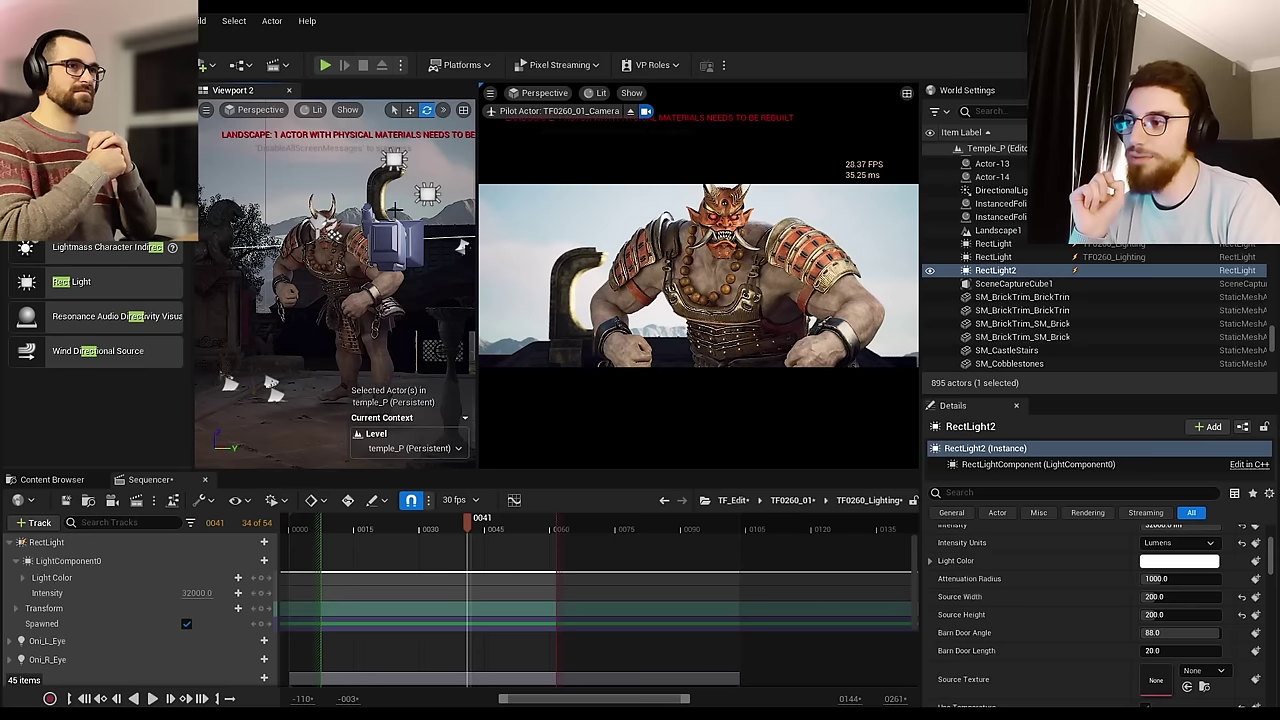
Step: Select the smaller rect light on the demon's opposite side for comparison and cancel the pending autosave
click(430, 192)
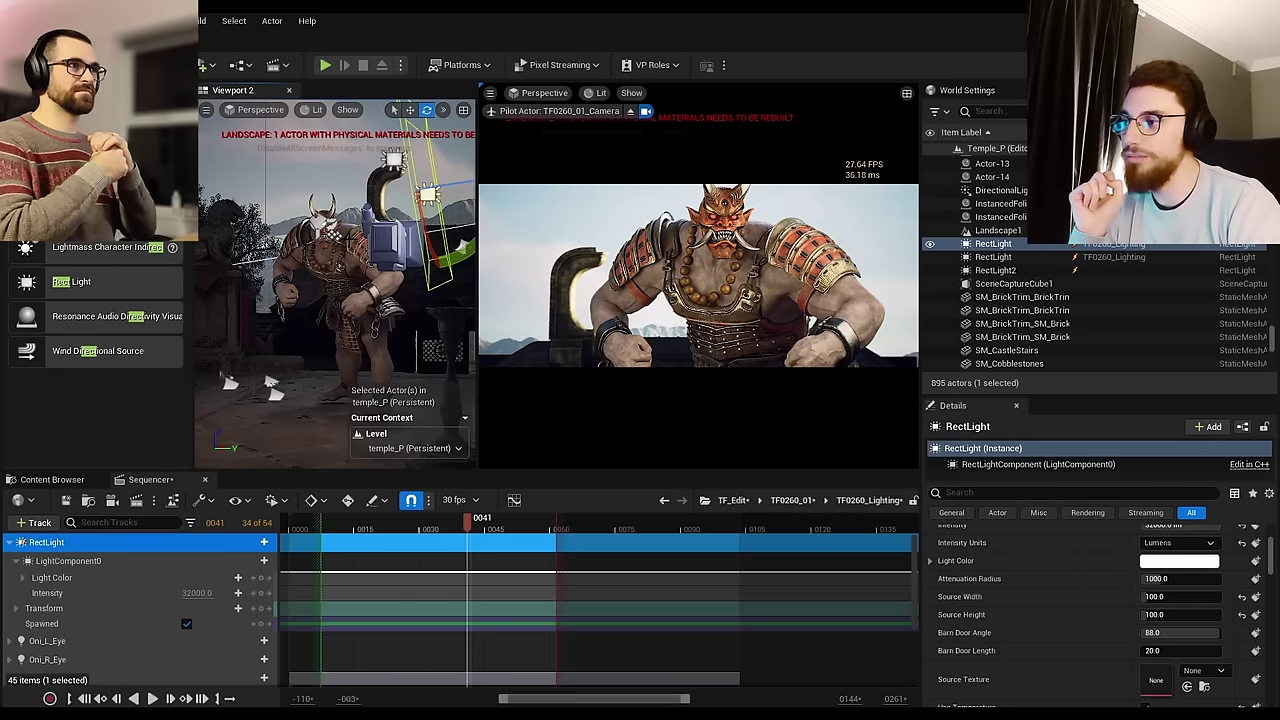
right_drag(370, 270, 295, 280)
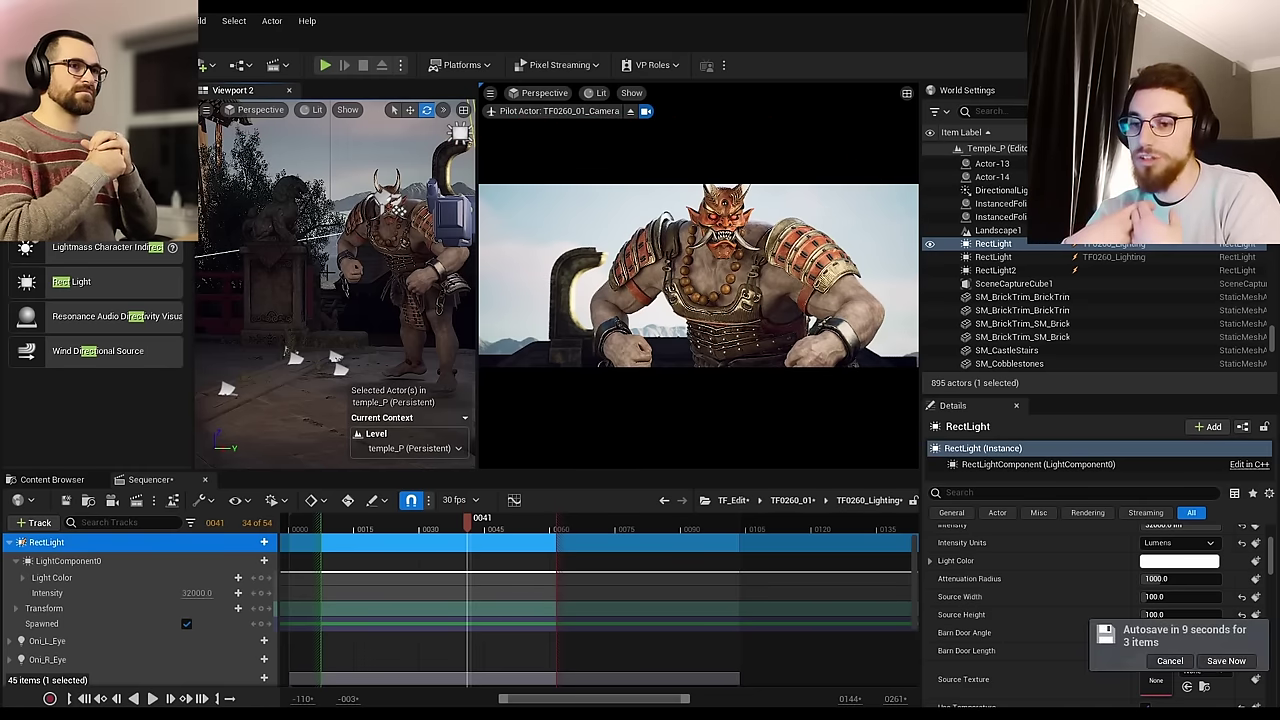
click(1168, 661)
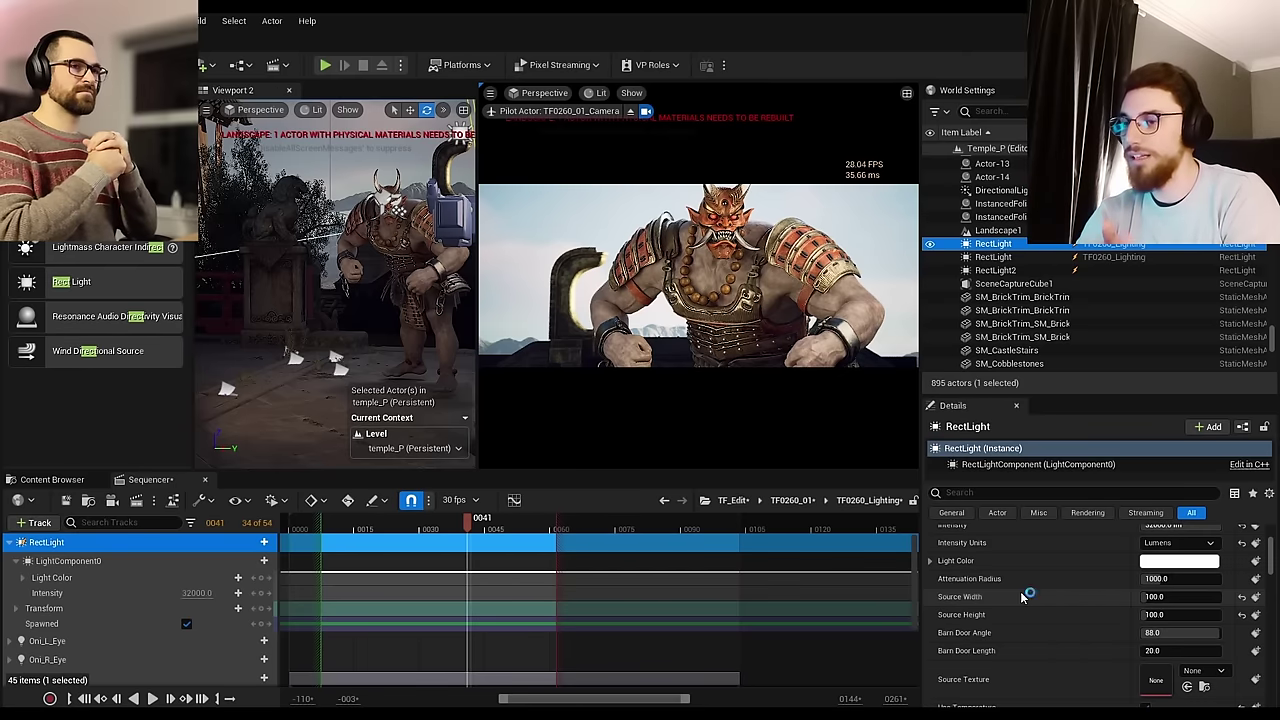
Step: Halve the duplicated rect light's intensity twice, to 16000 lm and 8000 lm
right_drag(288, 349, 196, 329)
click(322, 281)
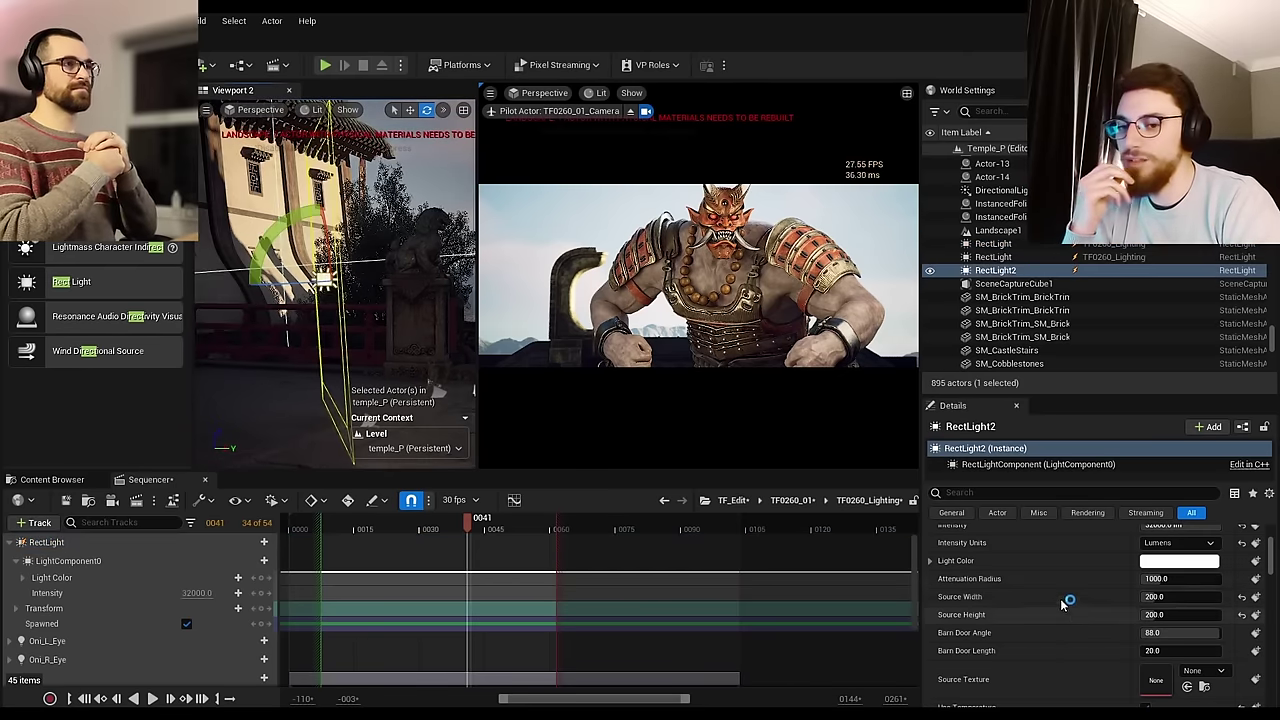
scroll(1066, 600, up, 2)
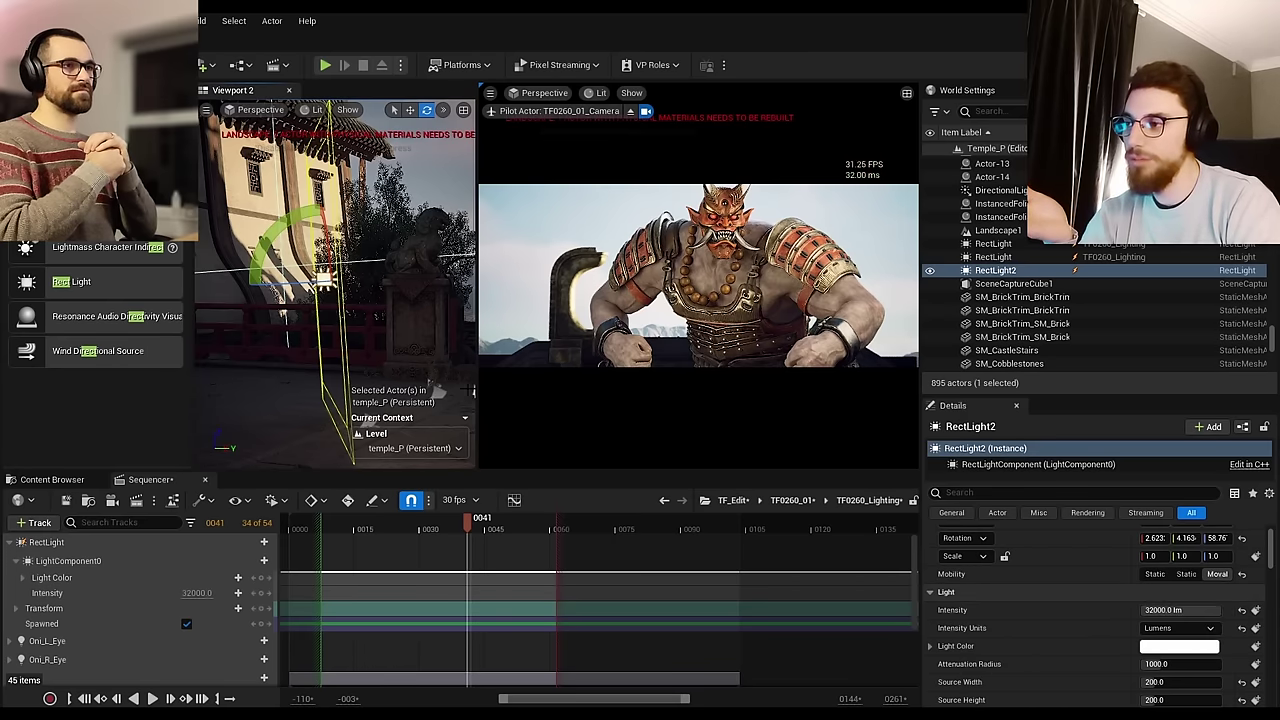
right_drag(276, 242, 228, 222)
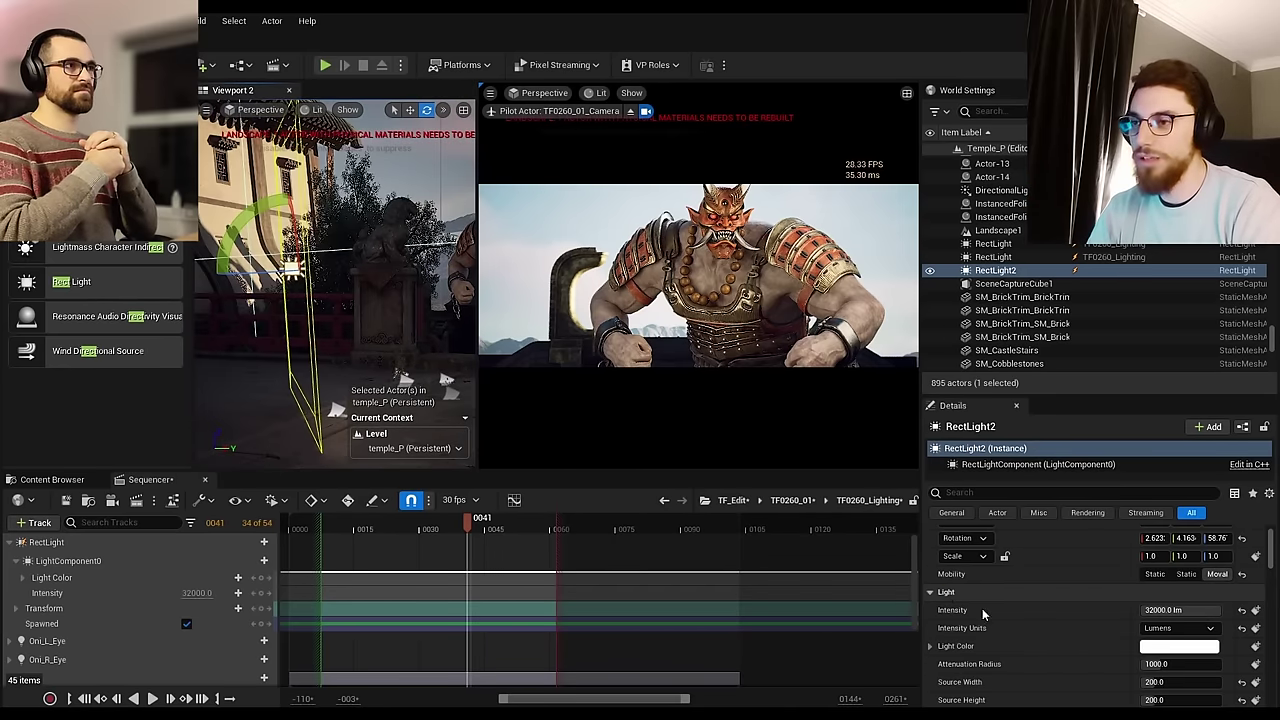
click(1180, 610)
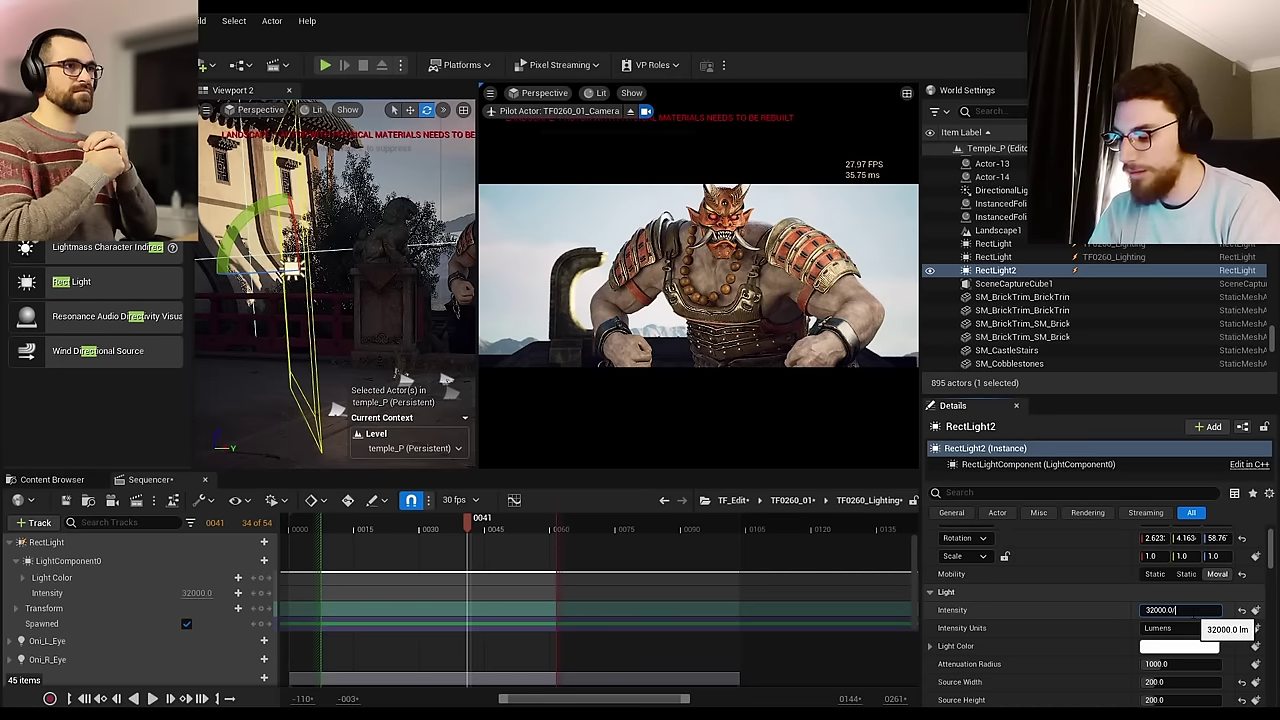
key(Return)
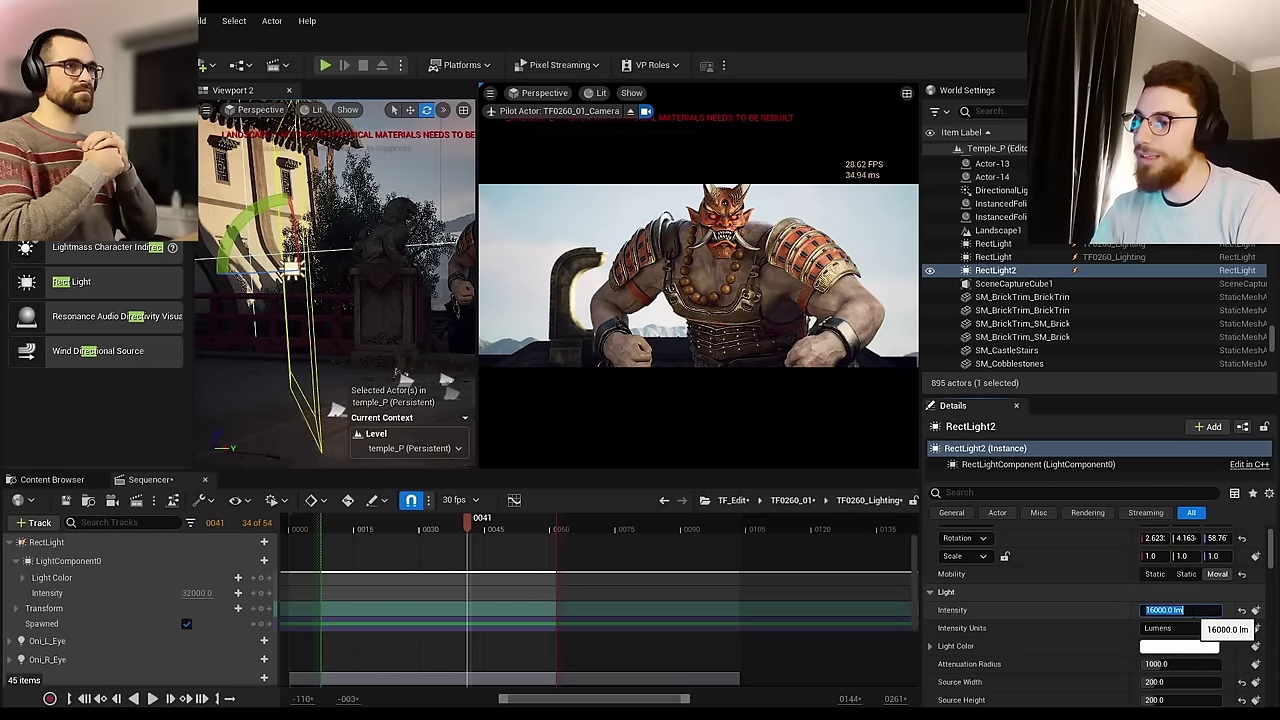
click(1193, 613)
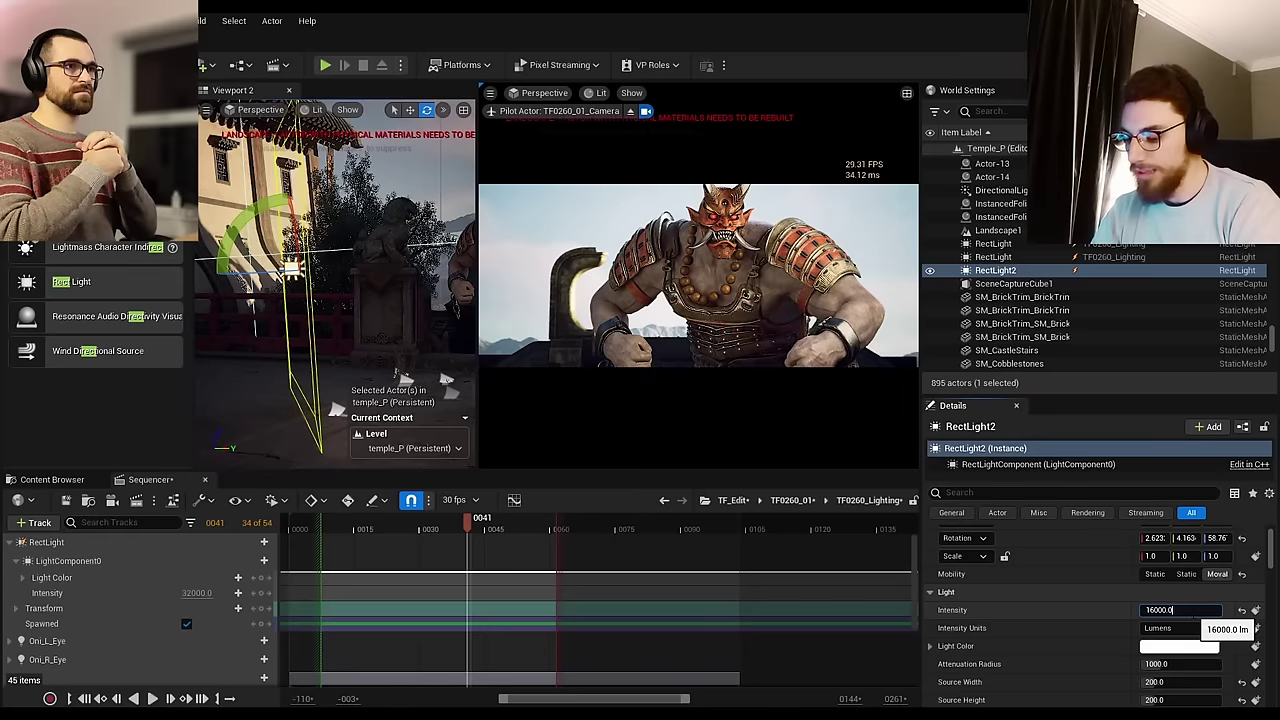
key(Return)
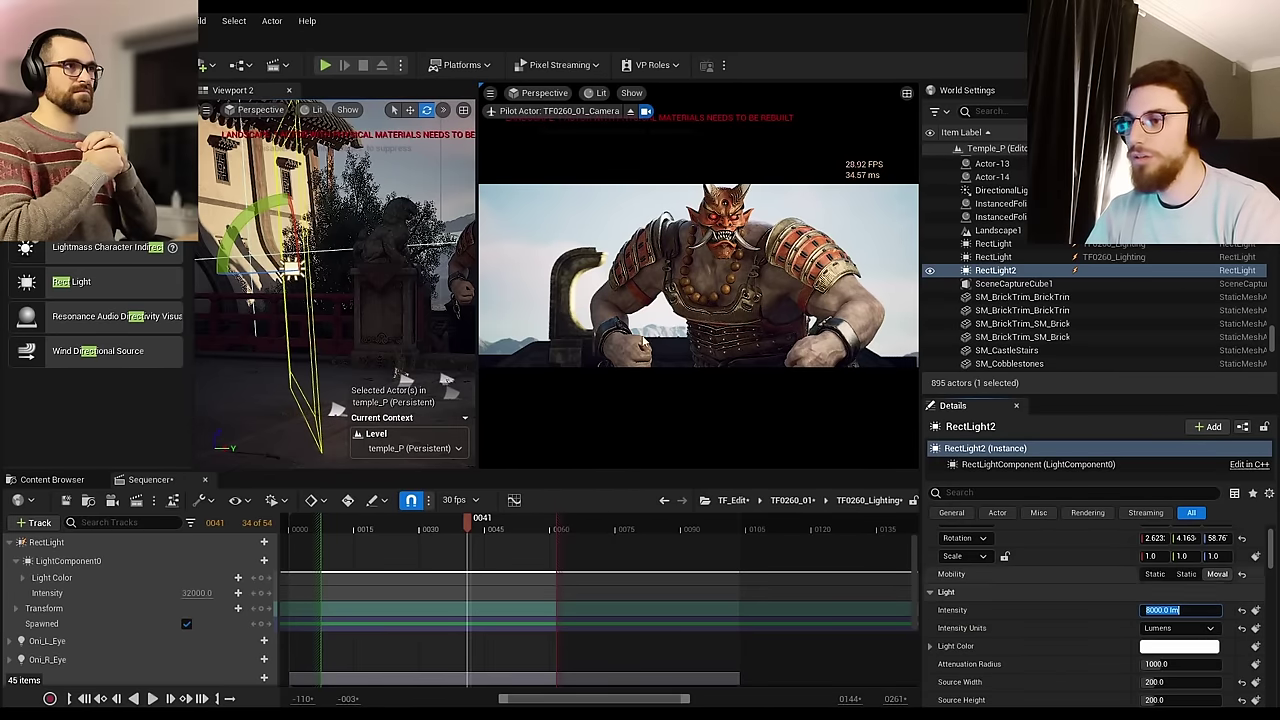
Step: Toggle the duplicated rect light's Affects World option off and on twice to compare the shot with and without it
scroll(1065, 692, down, 4)
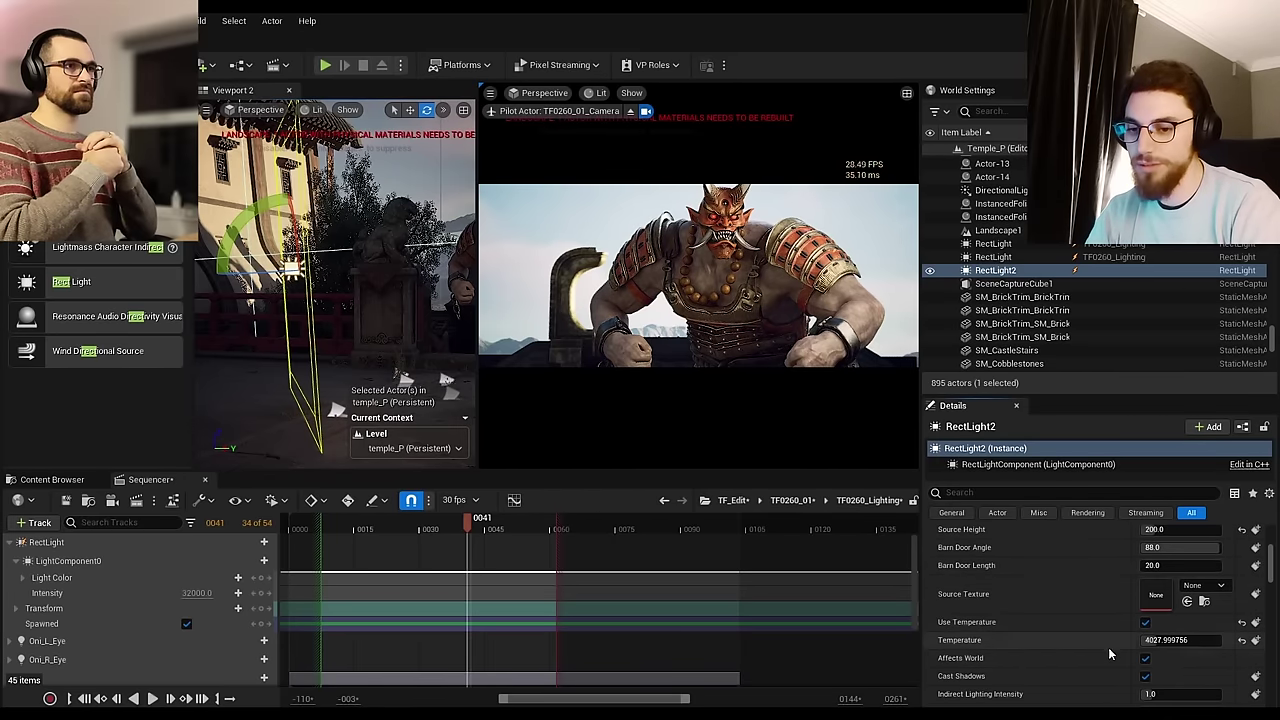
click(1148, 660)
click(1148, 660)
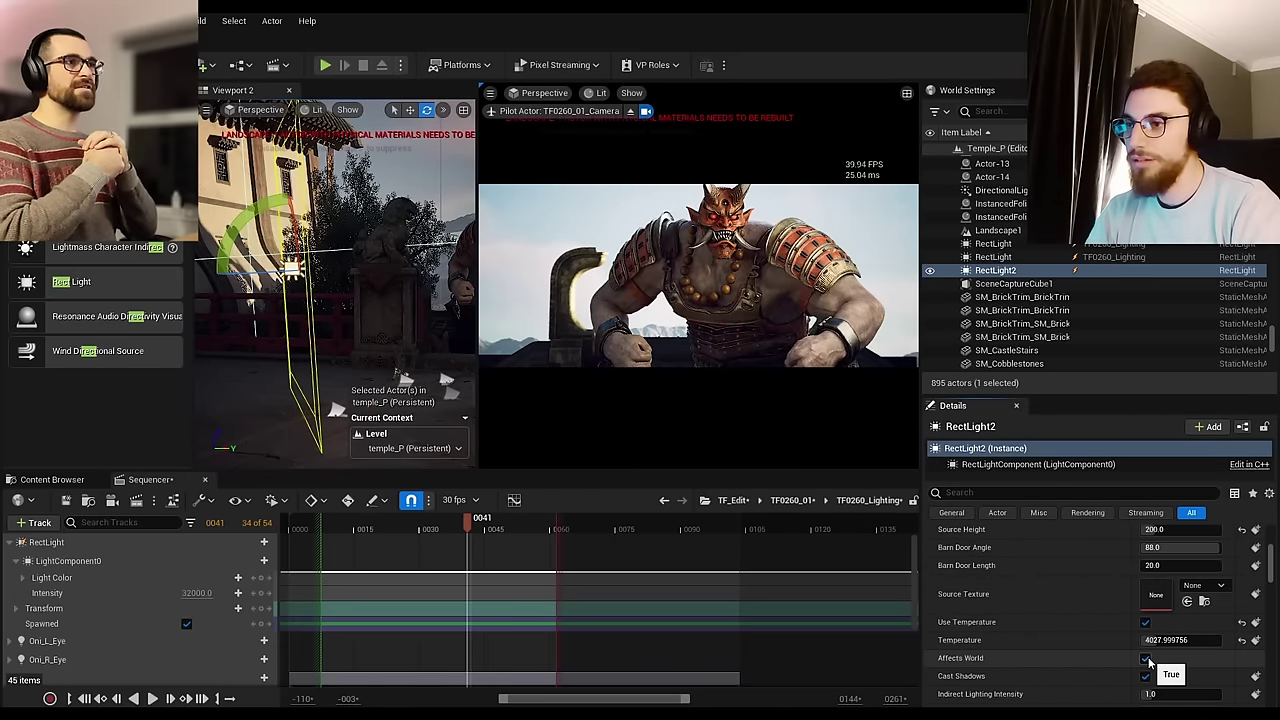
click(1146, 659)
click(1146, 659)
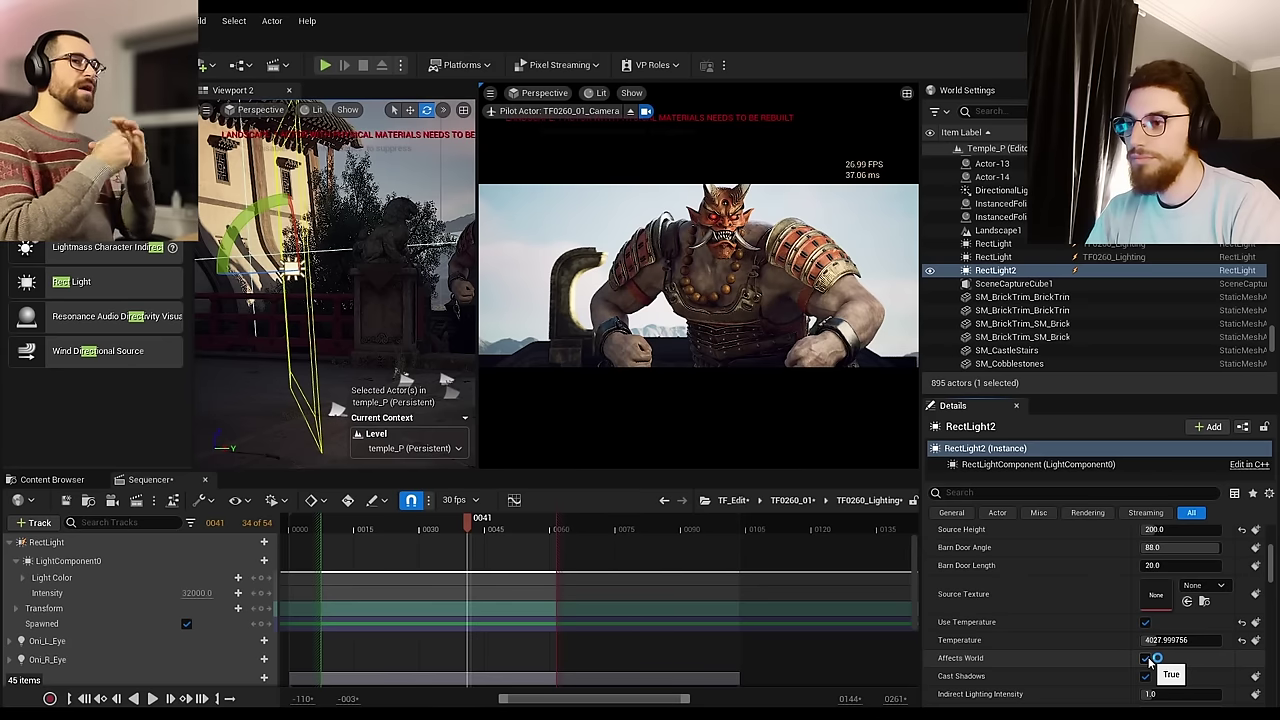
scroll(1077, 626, up, 5)
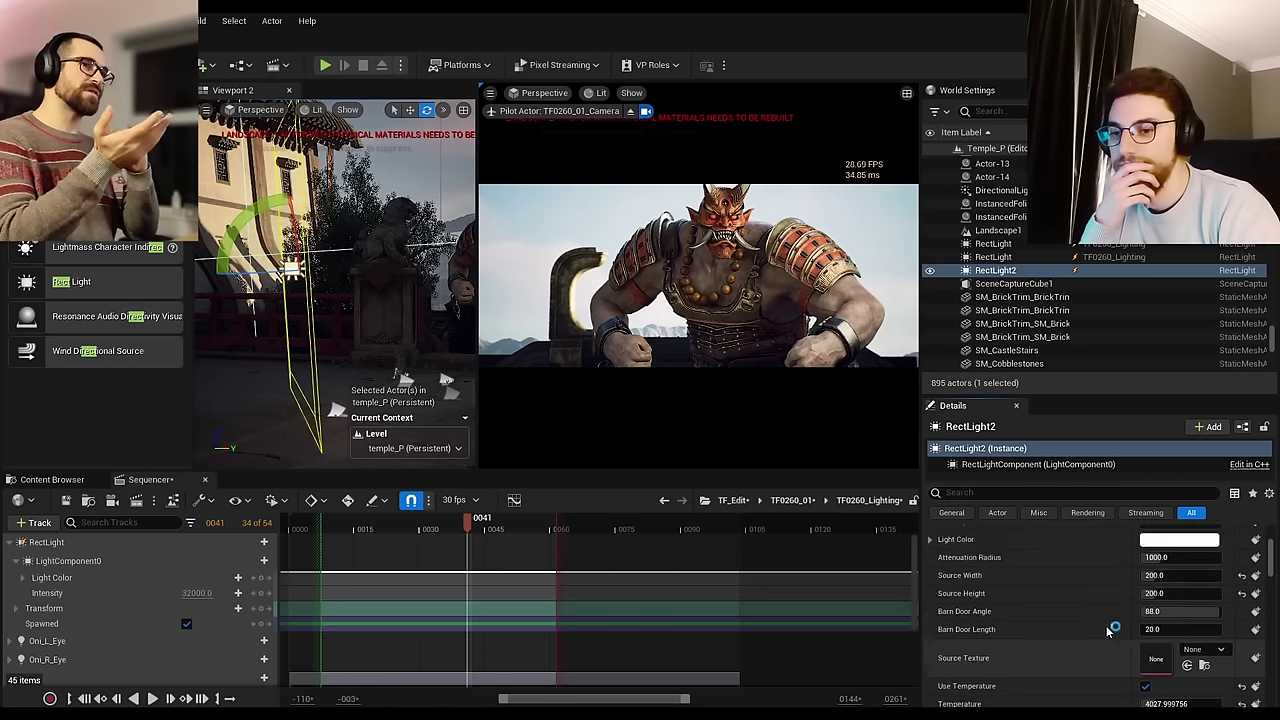
Step: Return to the TF0260_01 sequence, select TF0260_01_Camera and view the shot through that camera
click(801, 503)
click(65, 602)
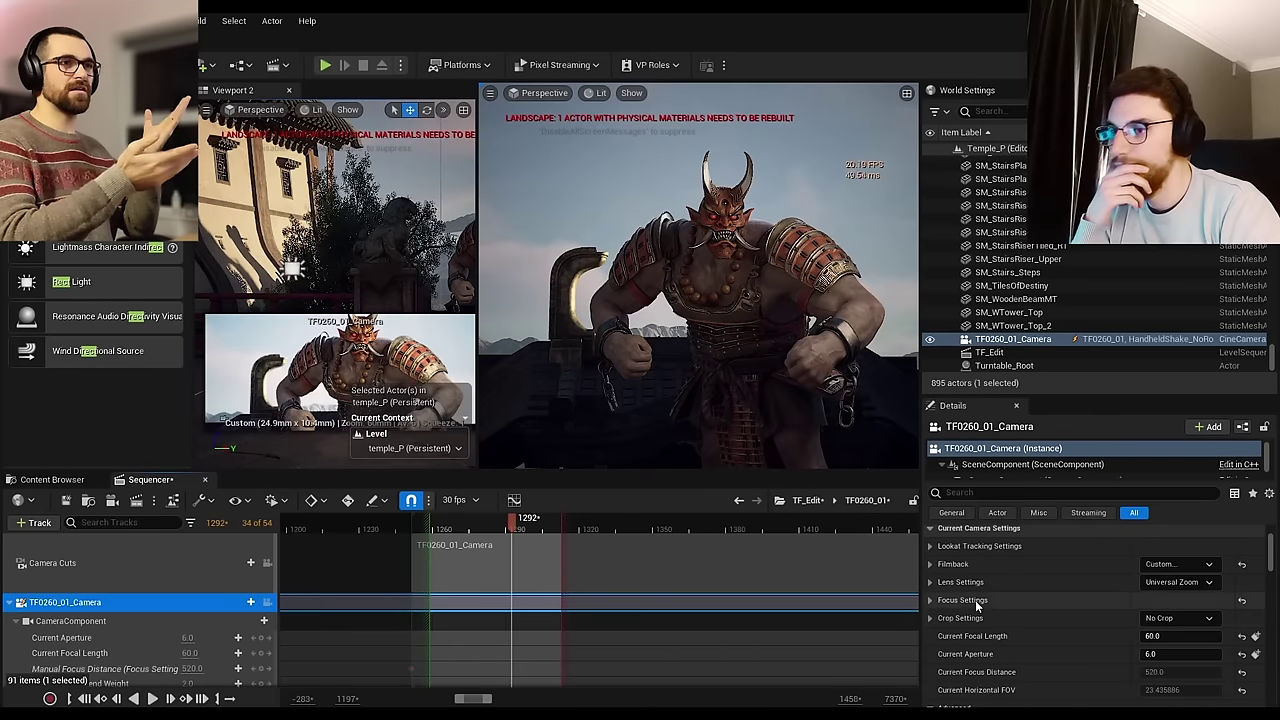
scroll(1111, 626, down, 2)
click(532, 93)
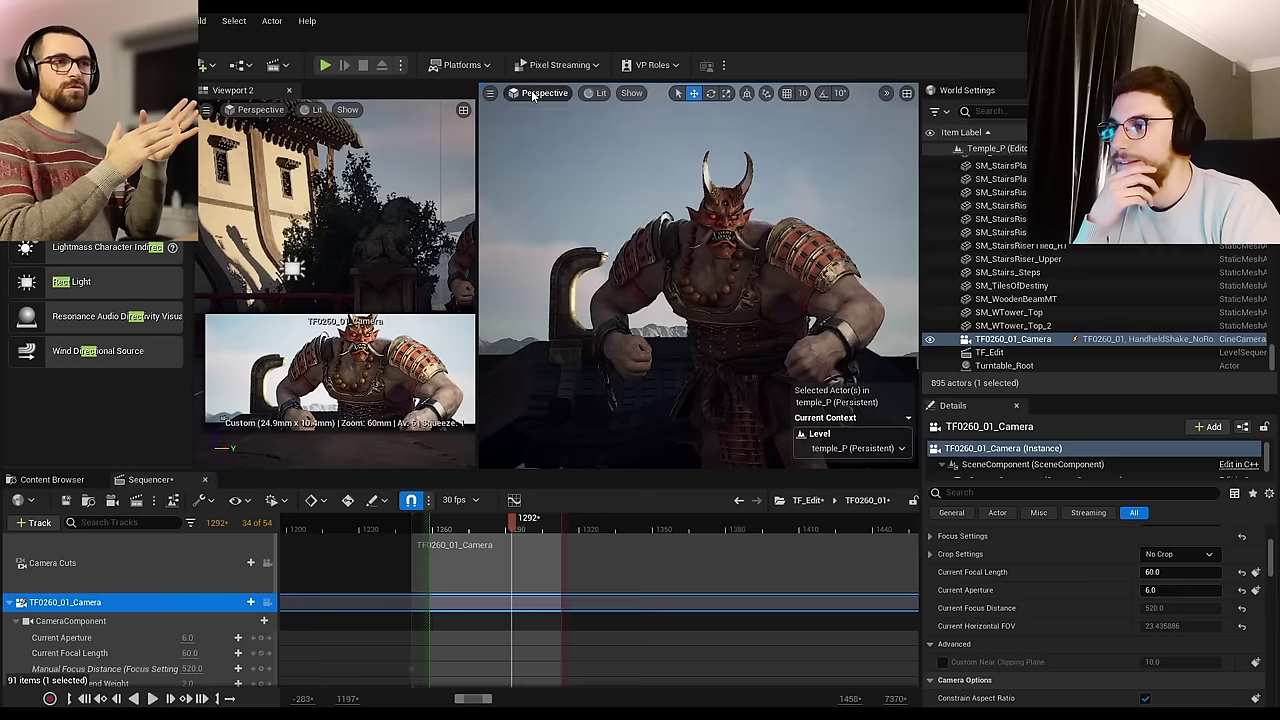
click(533, 95)
click(580, 255)
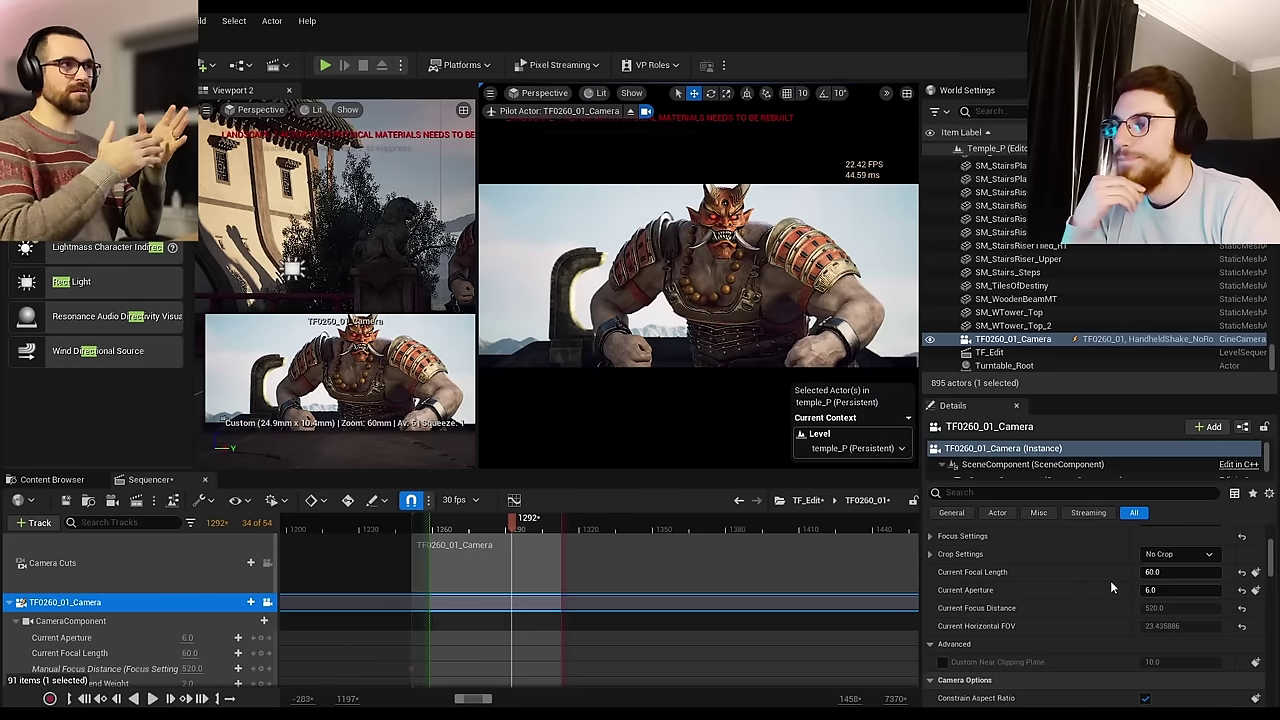
Step: Review TF0260_01_Camera's camera options and the lens exposure and shutter settings in its post-process section
scroll(1076, 605, down, 8)
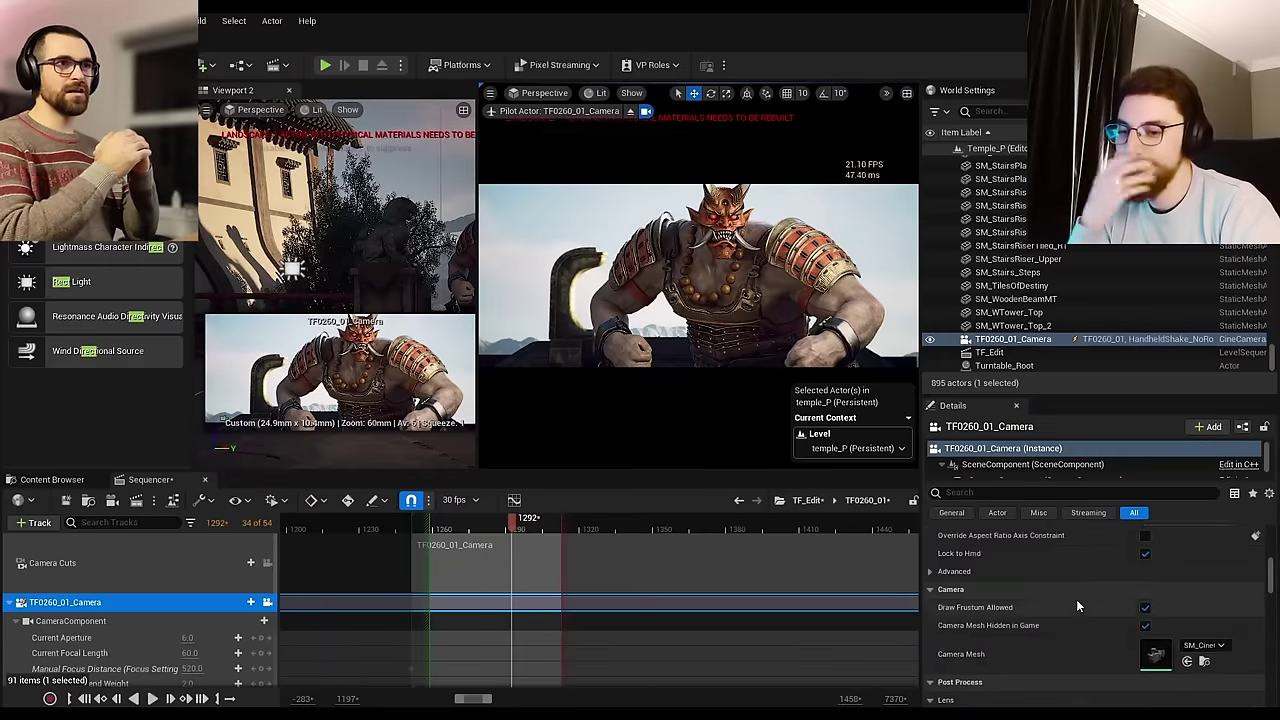
scroll(1062, 596, down, 3)
click(964, 562)
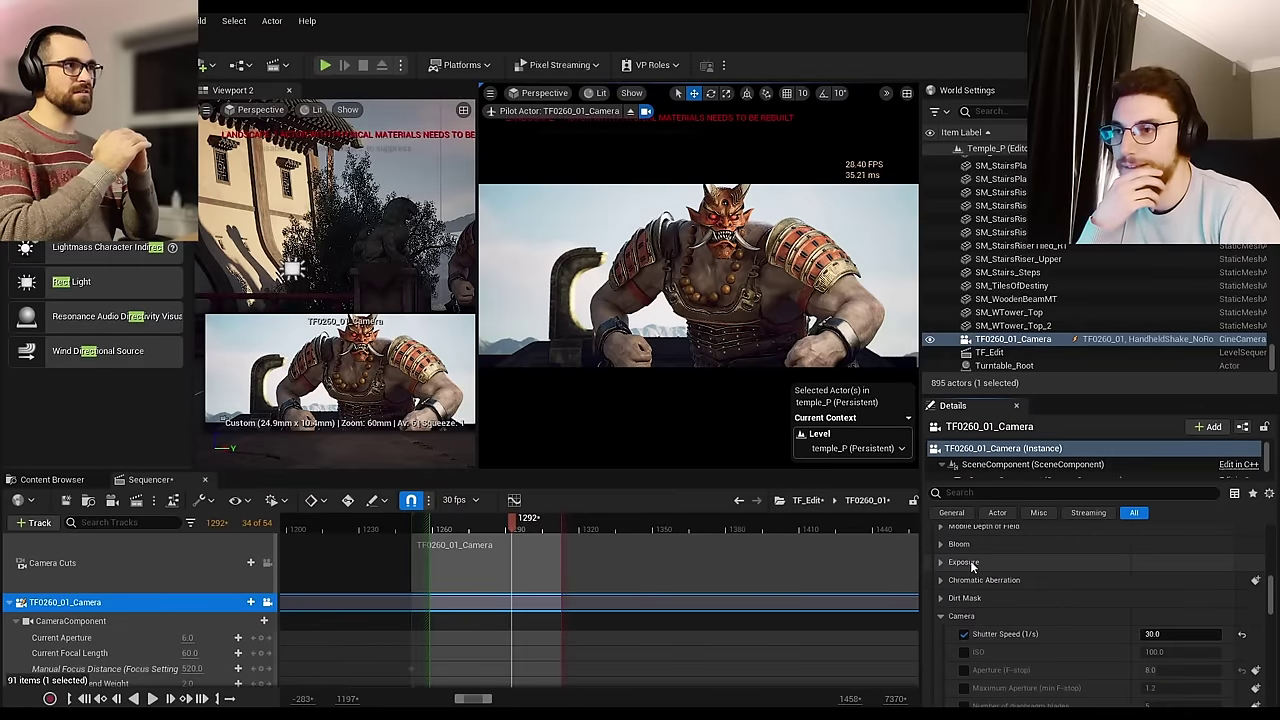
click(970, 616)
scroll(979, 600, up, 4)
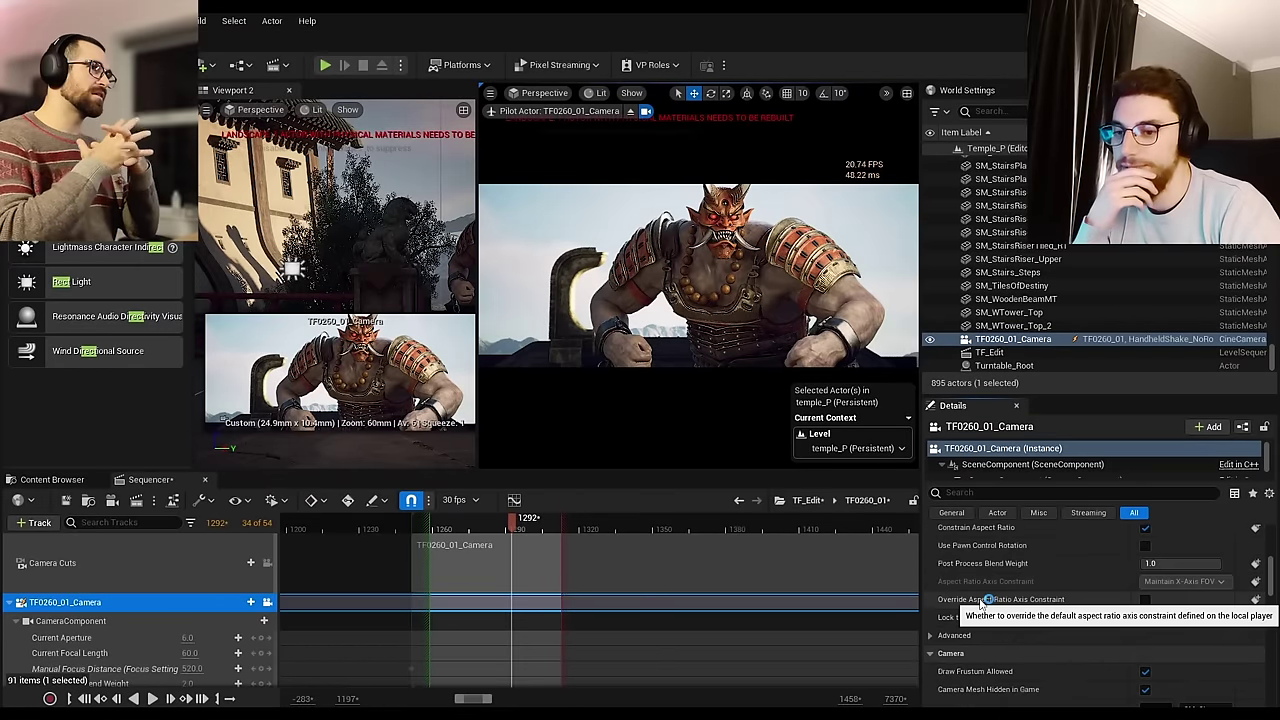
scroll(985, 606, down, 3)
scroll(982, 604, down, 4)
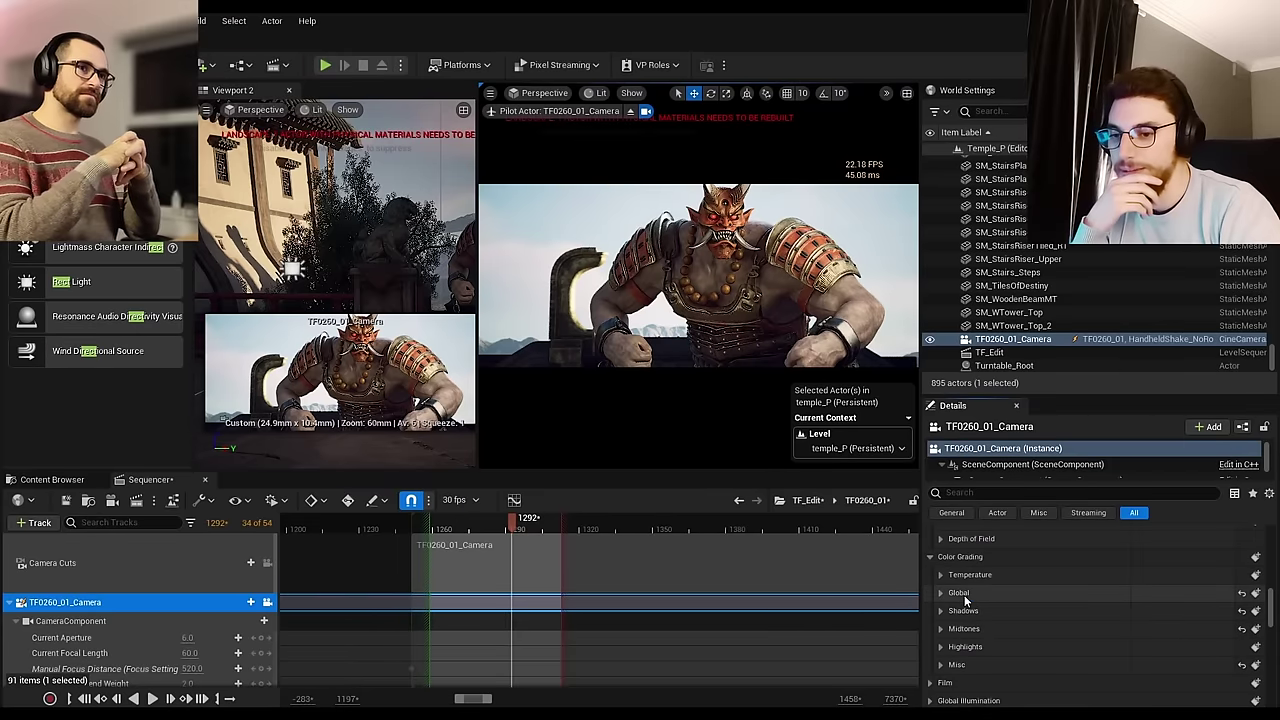
Step: Inspect the camera's Color Grading overrides in the Shadows, Midtones and Misc groups
scroll(965, 610, down, 1)
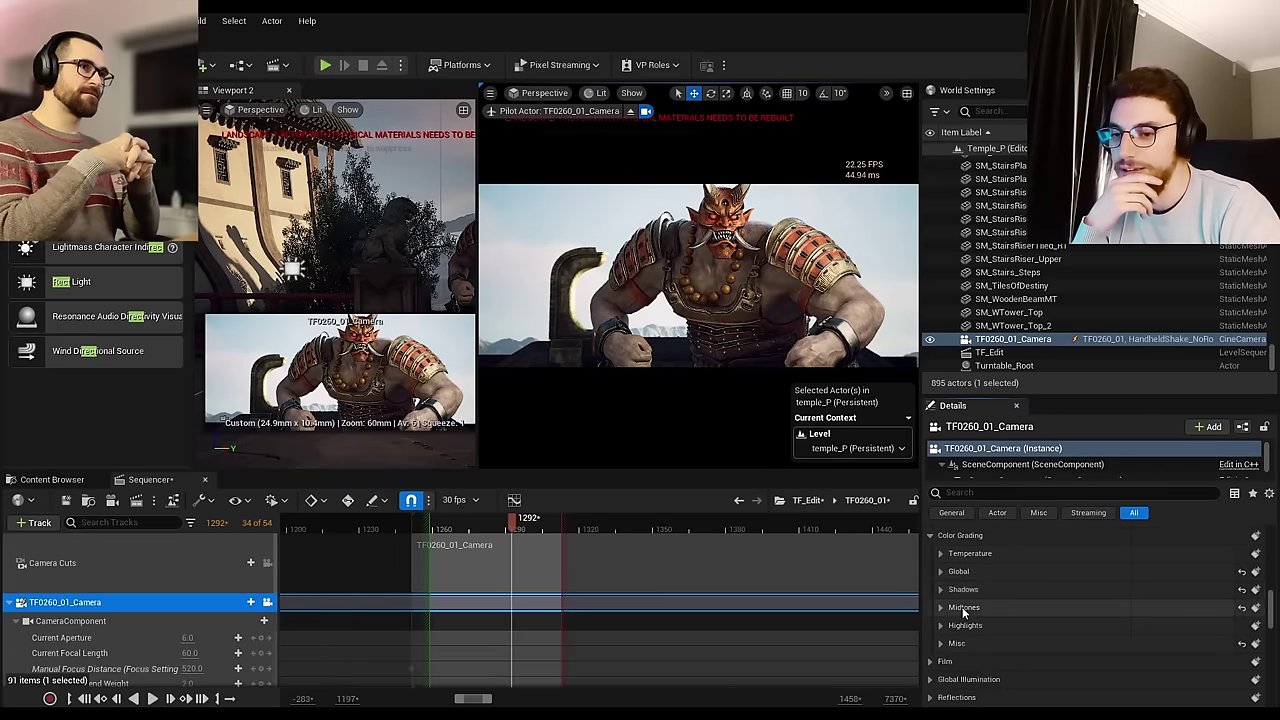
click(963, 590)
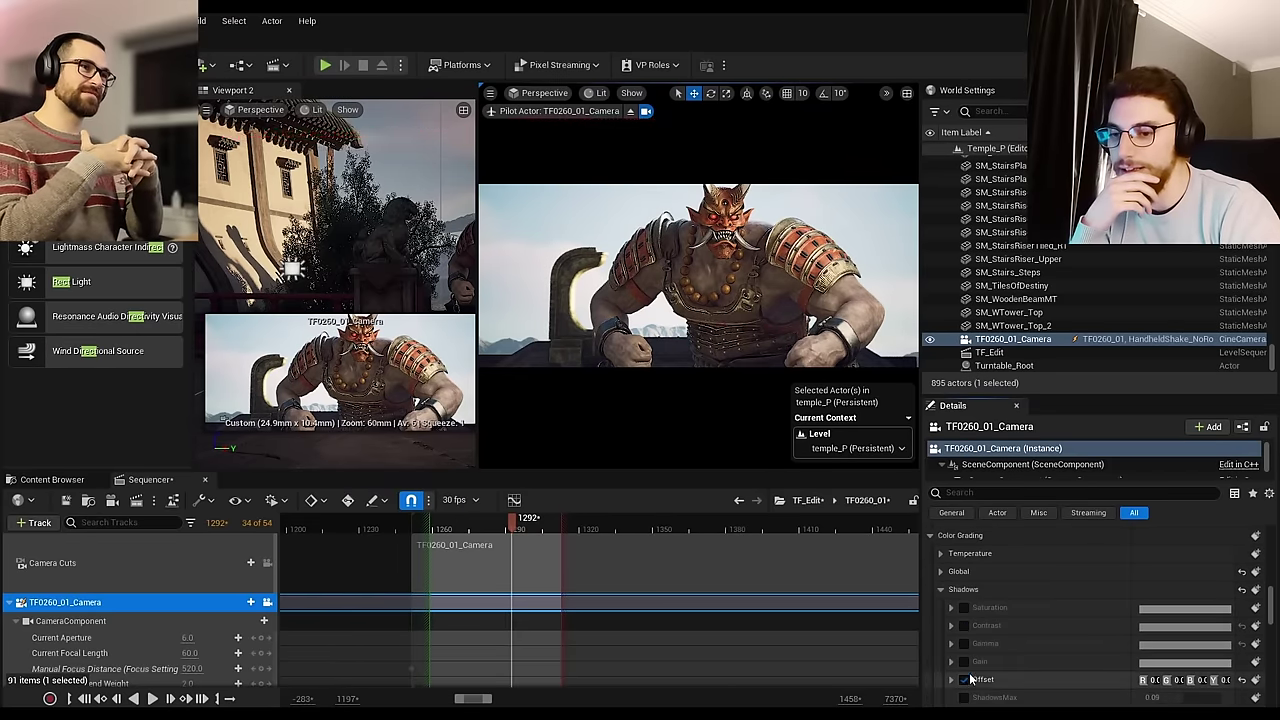
click(966, 589)
click(966, 607)
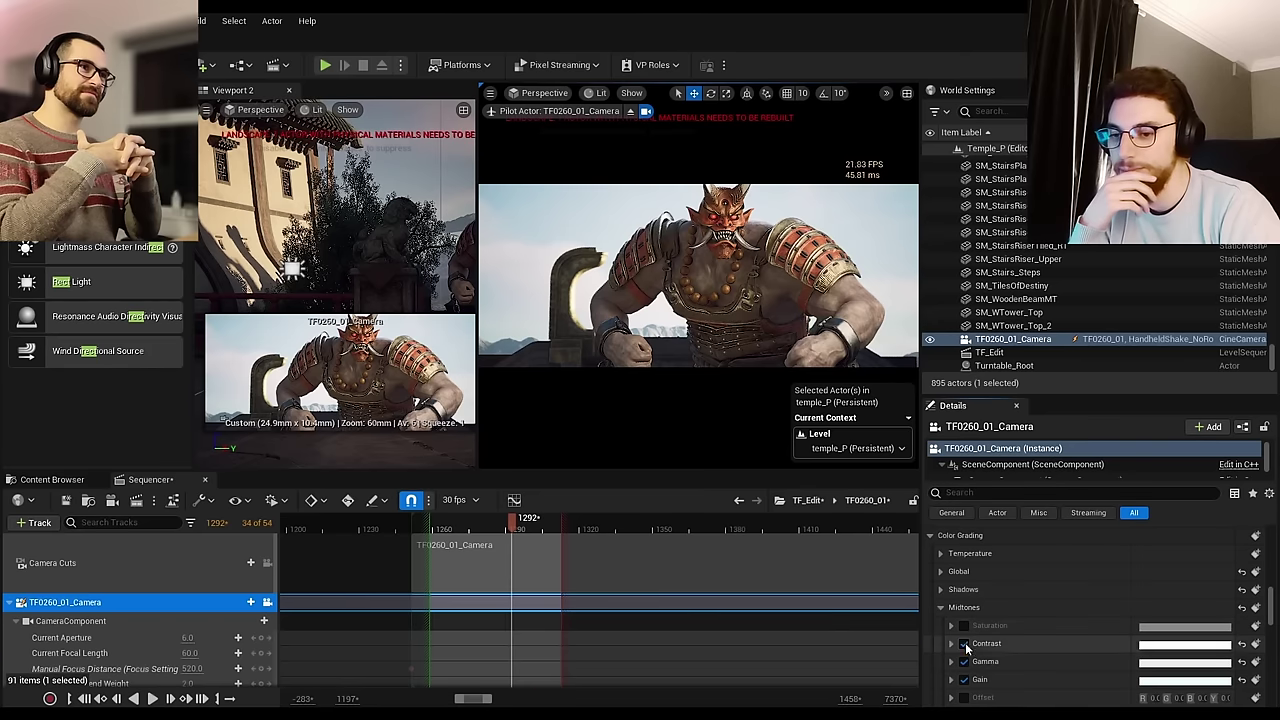
click(964, 607)
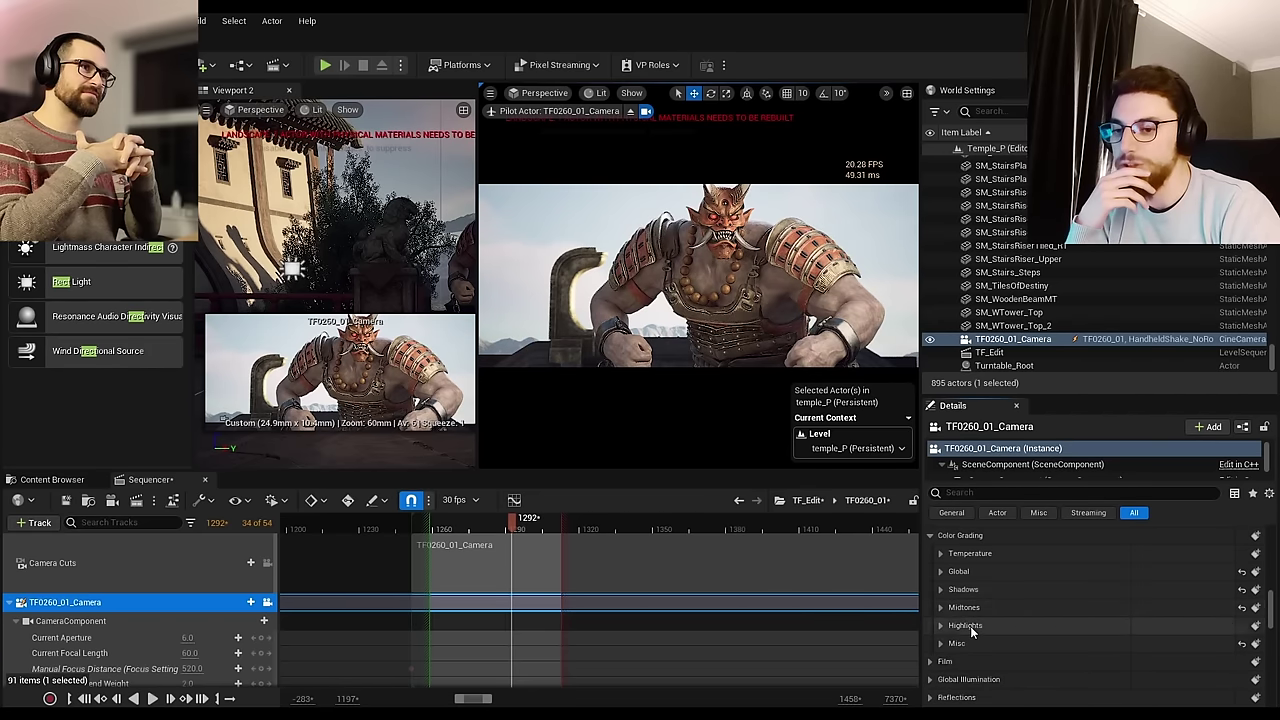
click(964, 643)
scroll(964, 643, down, 2)
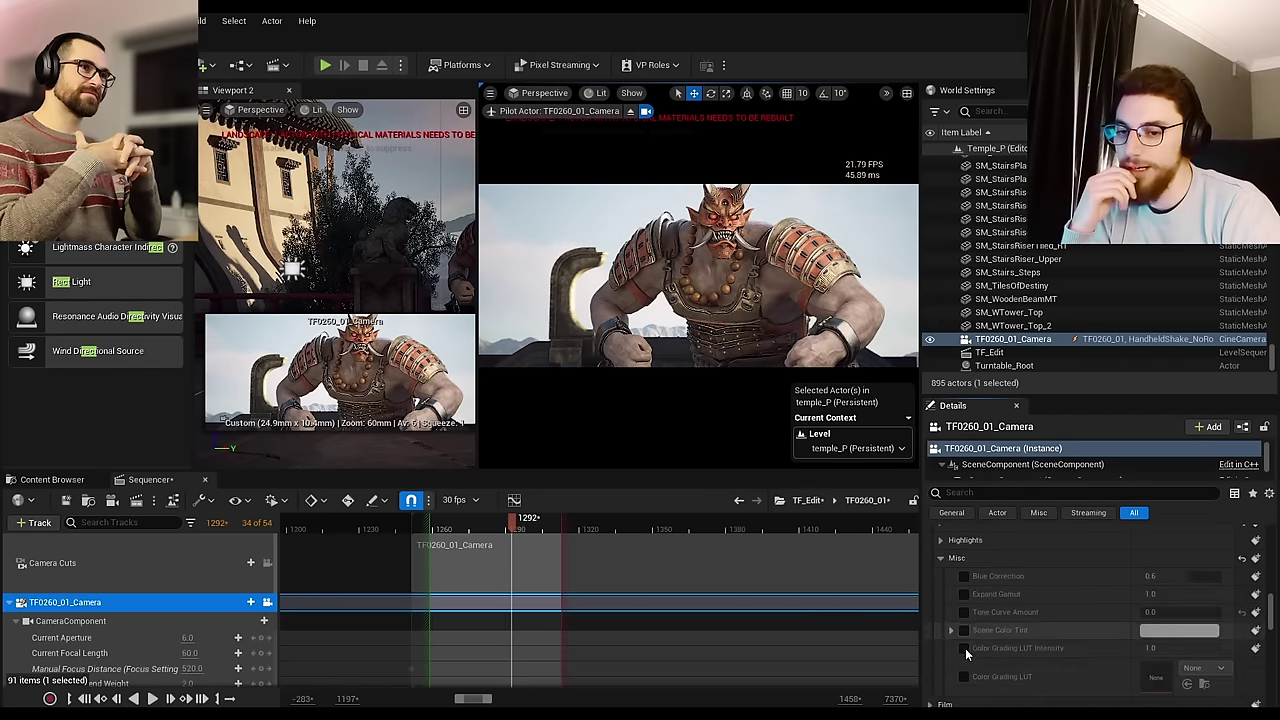
scroll(965, 648, up, 3)
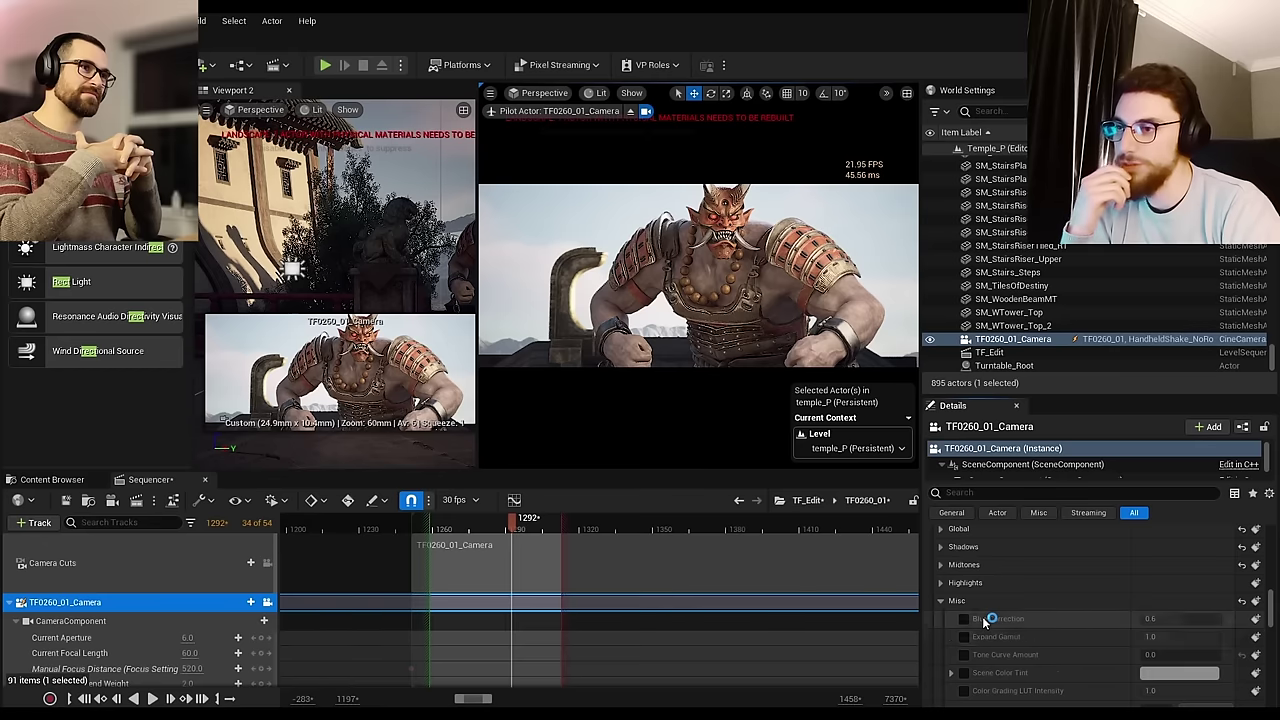
Step: View the demon's camera shot full screen, then return to the normal editor layout
click(828, 222)
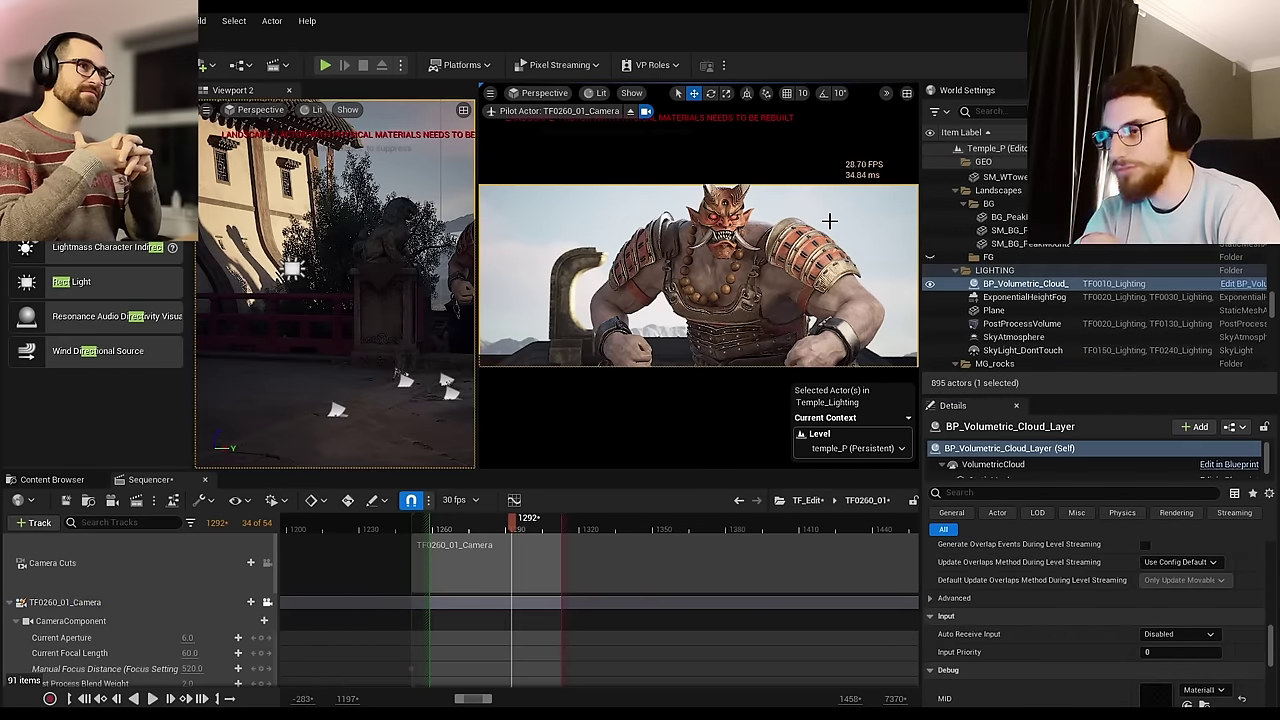
key(F11)
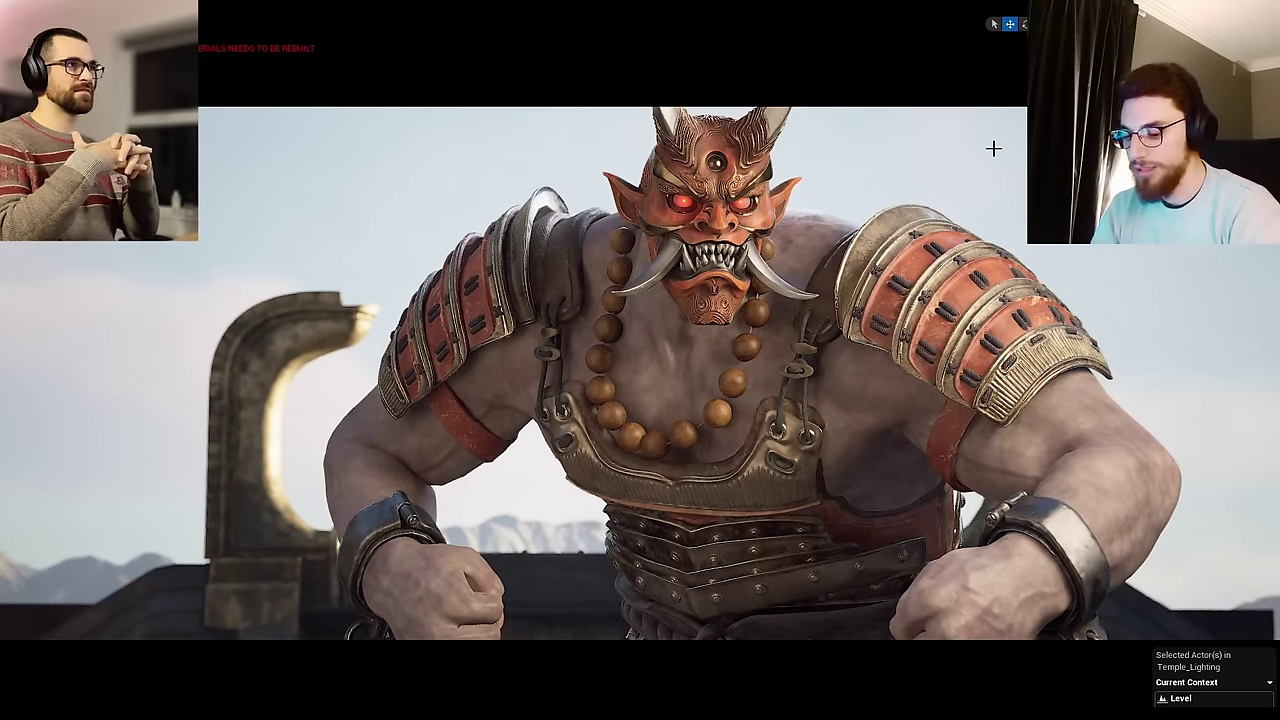
key(F11)
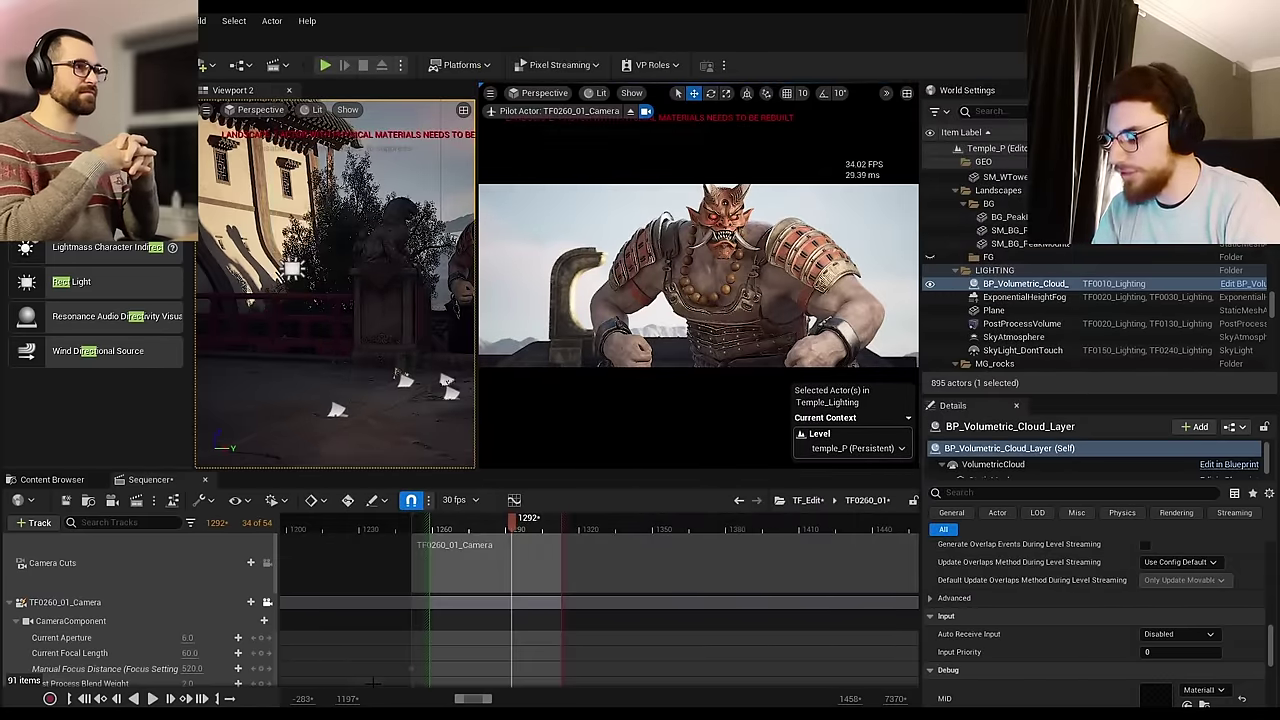
Step: Find and run the r.TextureStreaming console command
text(r.)
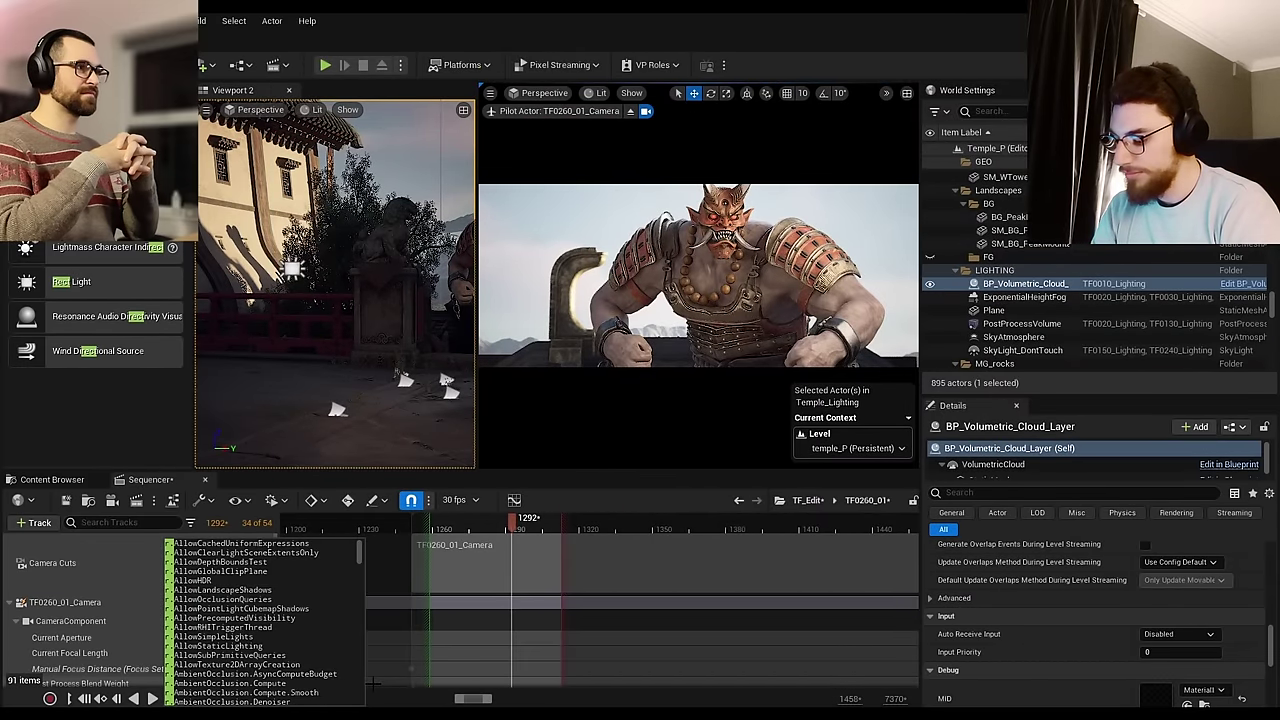
text(r.texture)
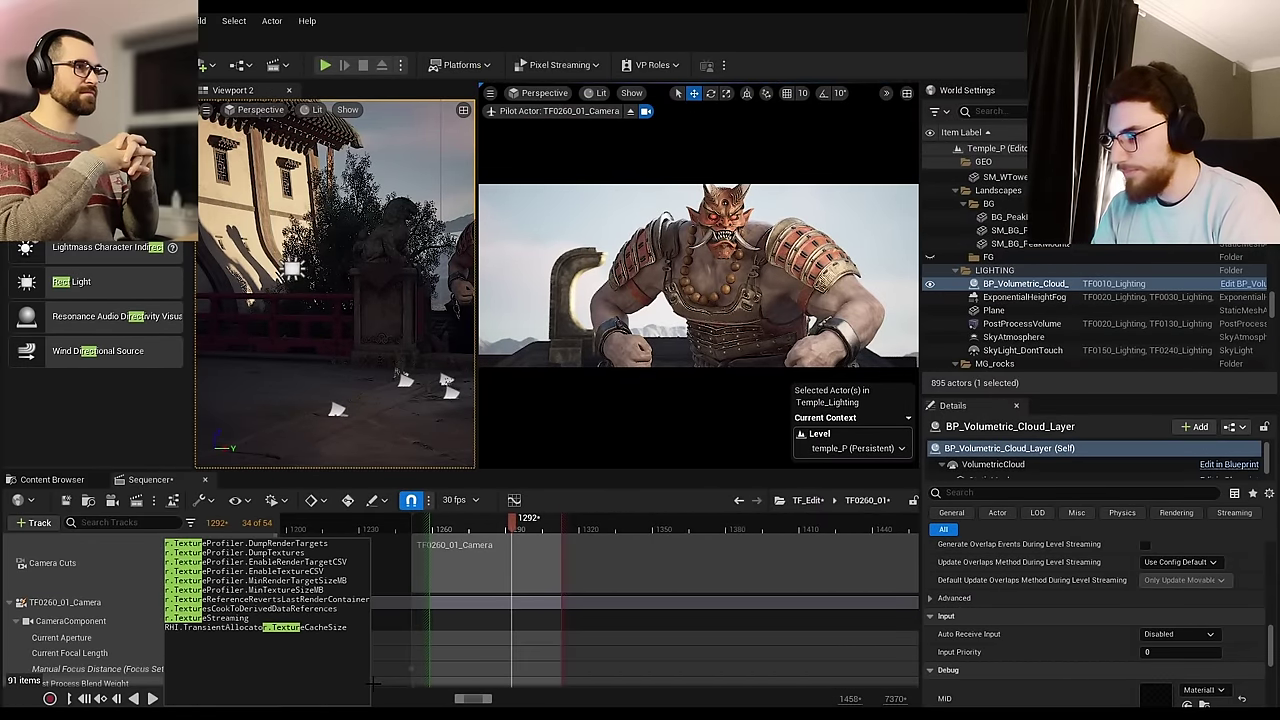
key(Down)
key(Up)
key(Up)
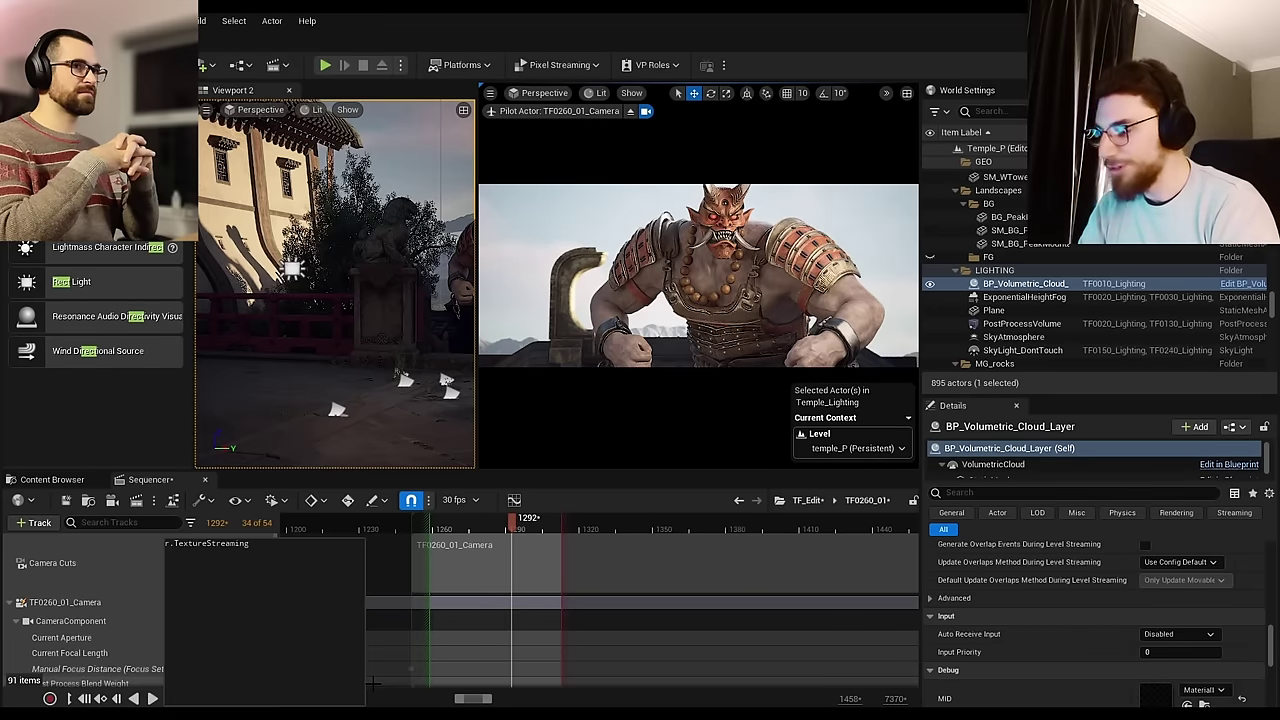
key(Return)
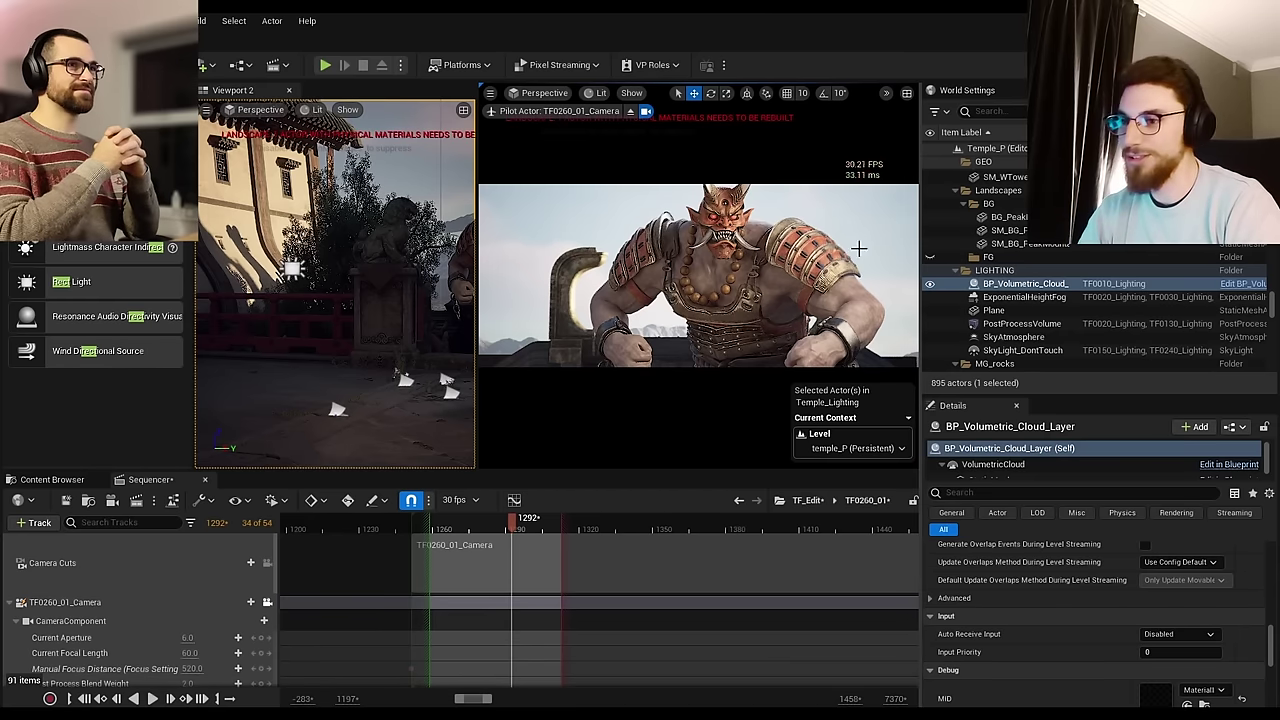
Step: Reselect TF0260_01_Camera, release its viewport lock and pilot it again in the main viewport using the exact camera view
click(159, 605)
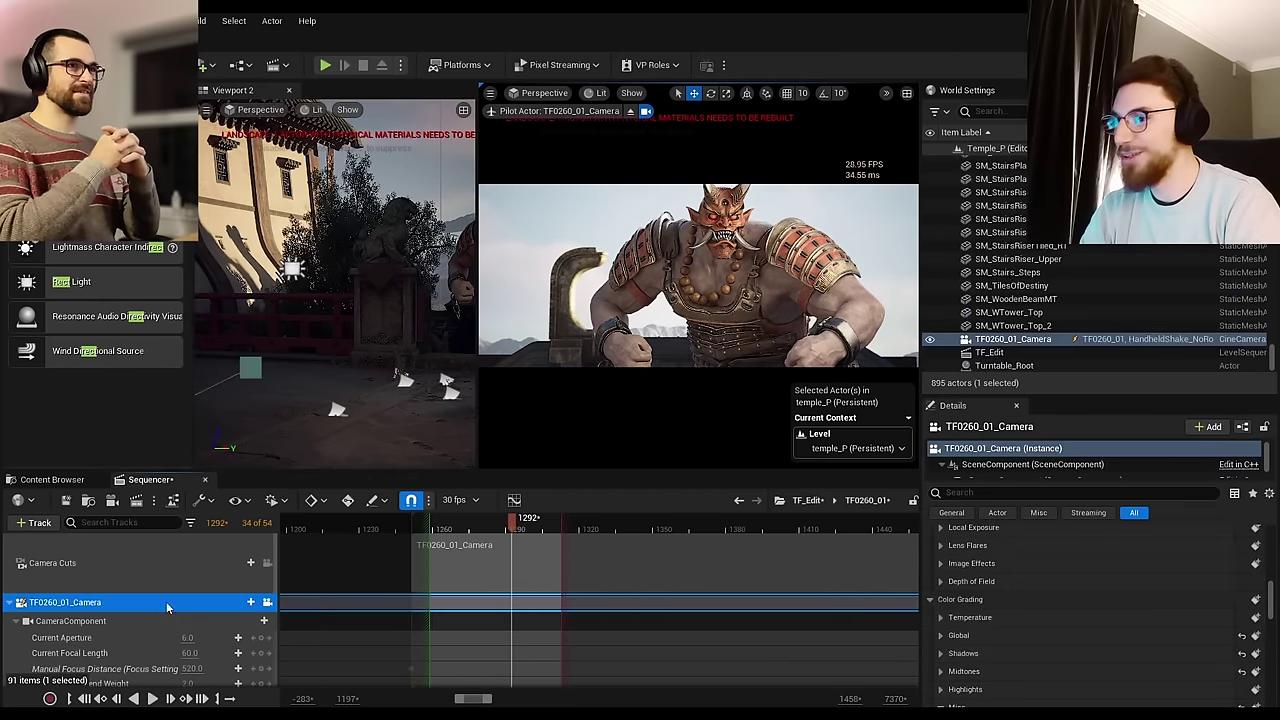
click(267, 603)
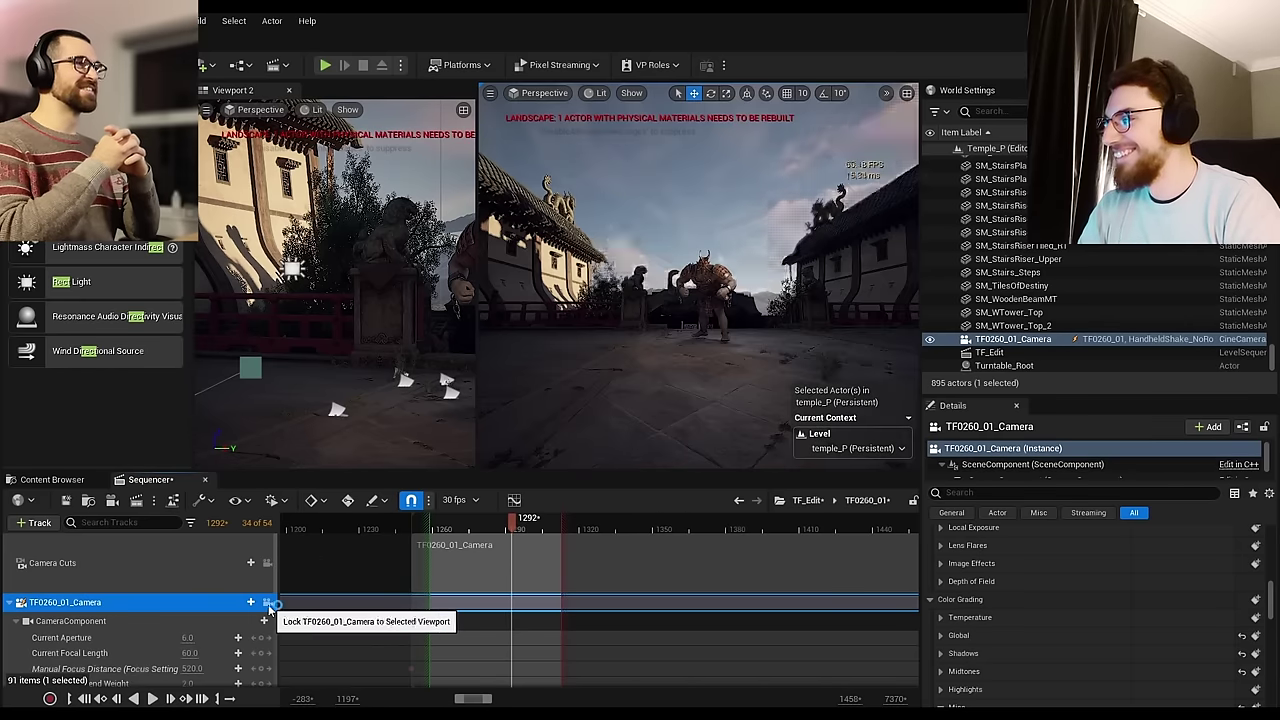
click(546, 95)
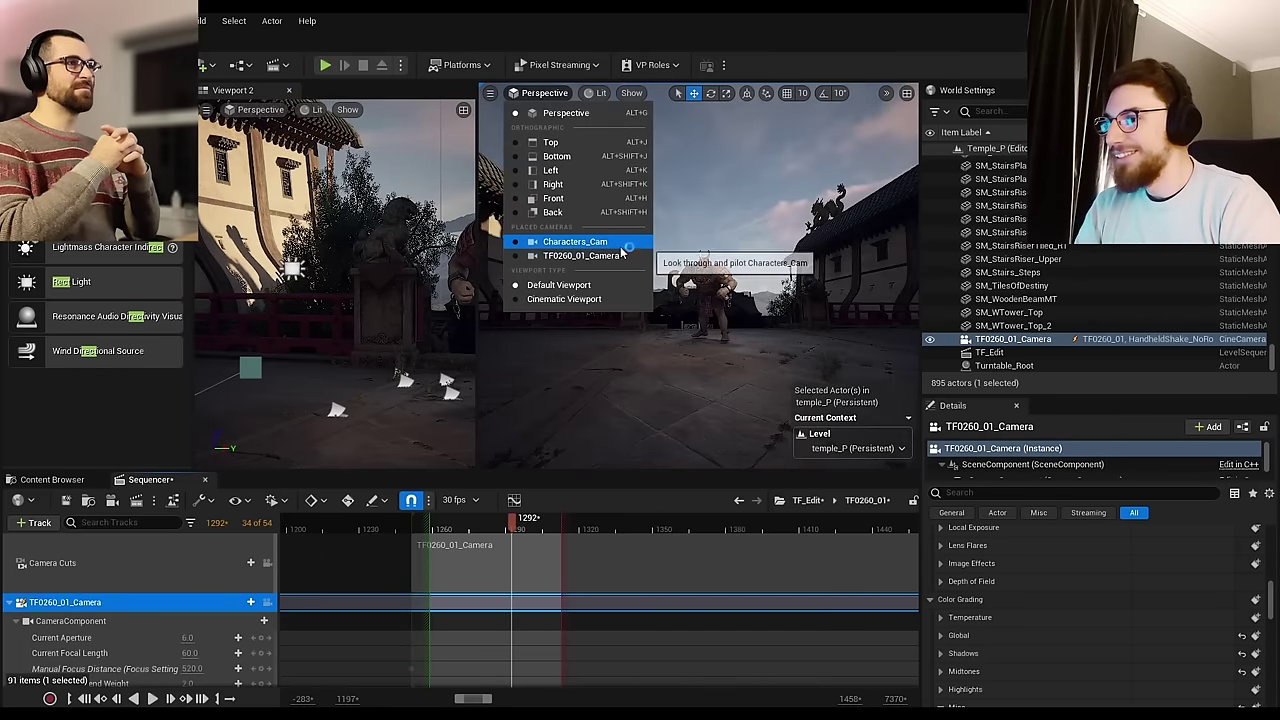
click(581, 255)
click(646, 111)
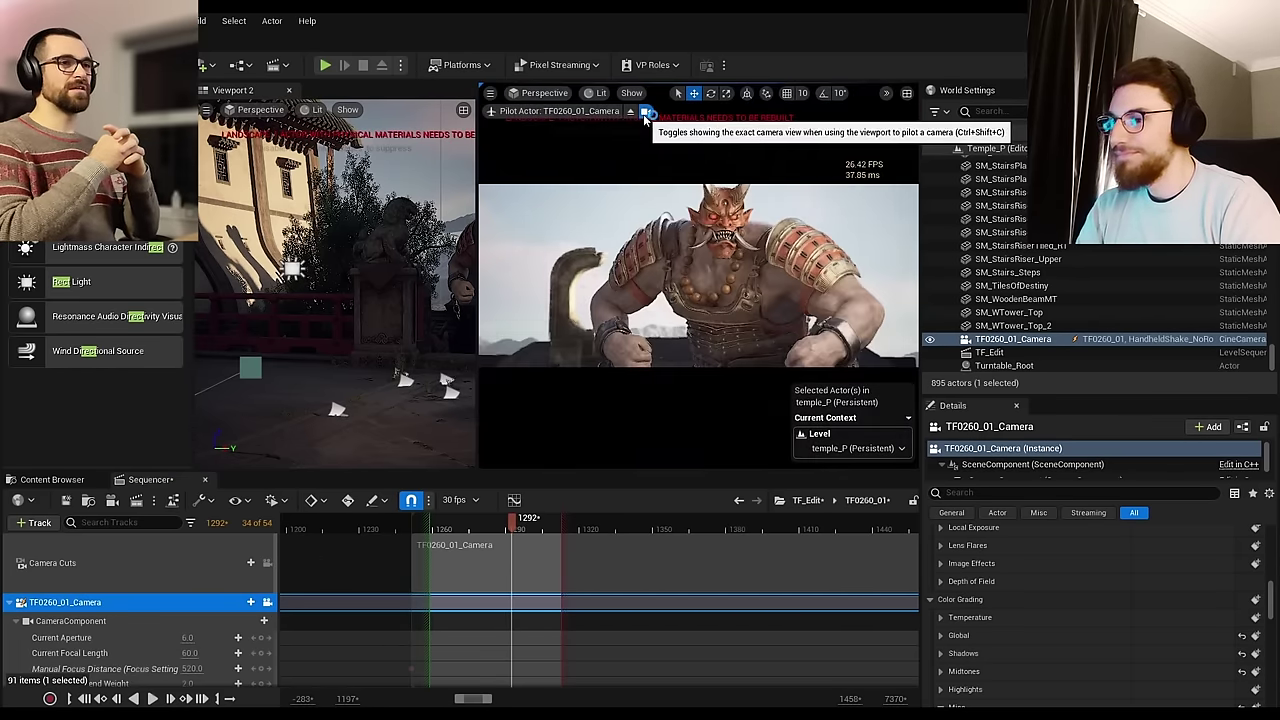
scroll(128, 613, down, 3)
scroll(130, 613, down, 2)
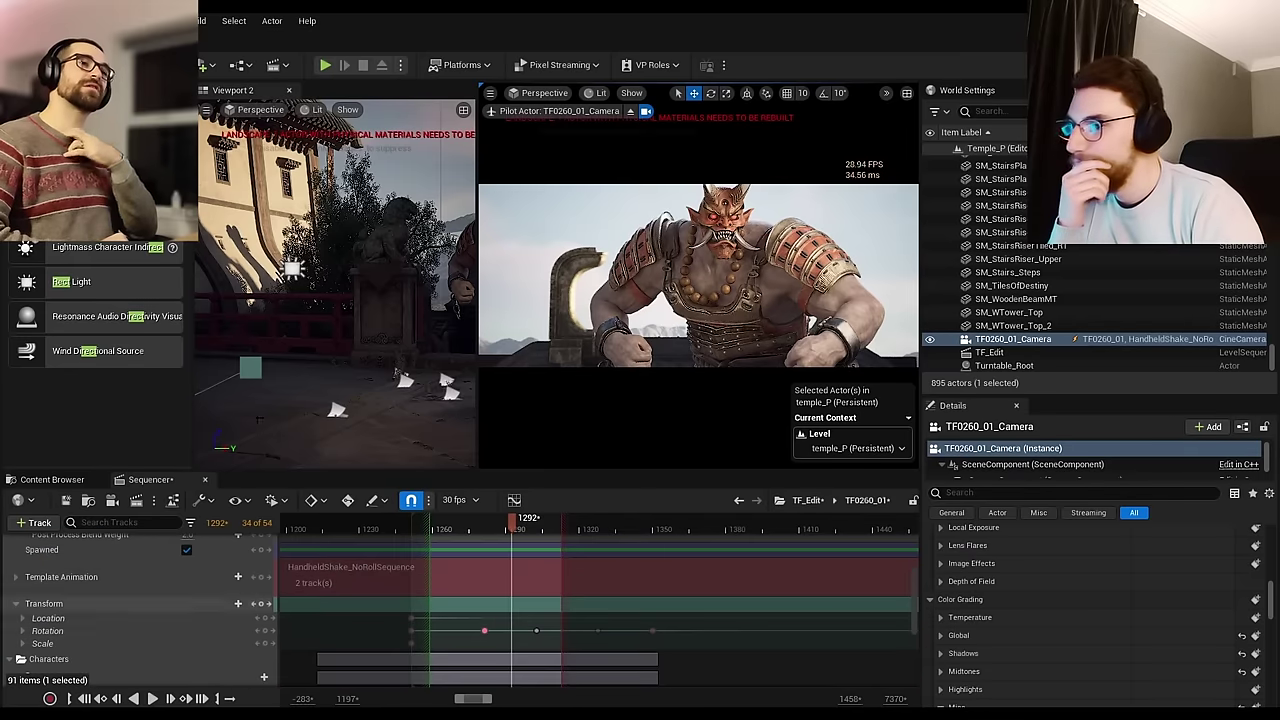
Step: Select RectLight2 beside the demon, review its shadow and light settings, and open its intensity value for editing
click(292, 269)
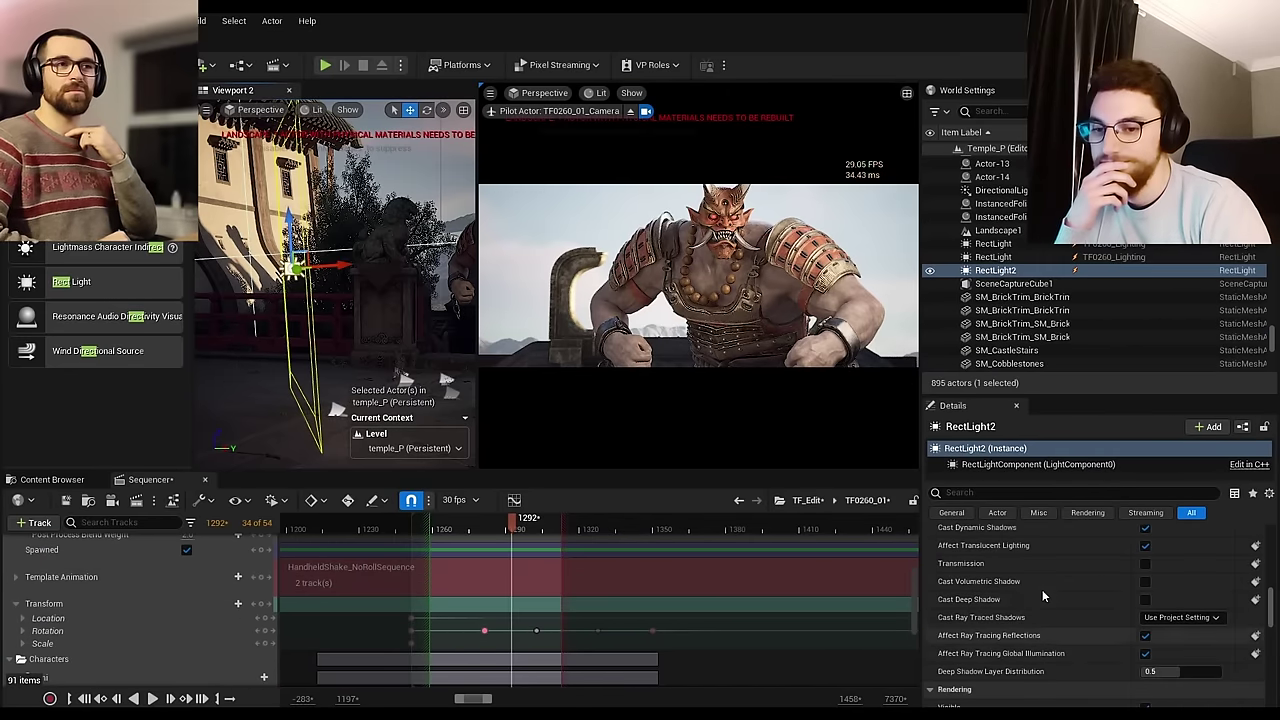
scroll(1058, 600, up, 3)
scroll(1060, 610, up, 10)
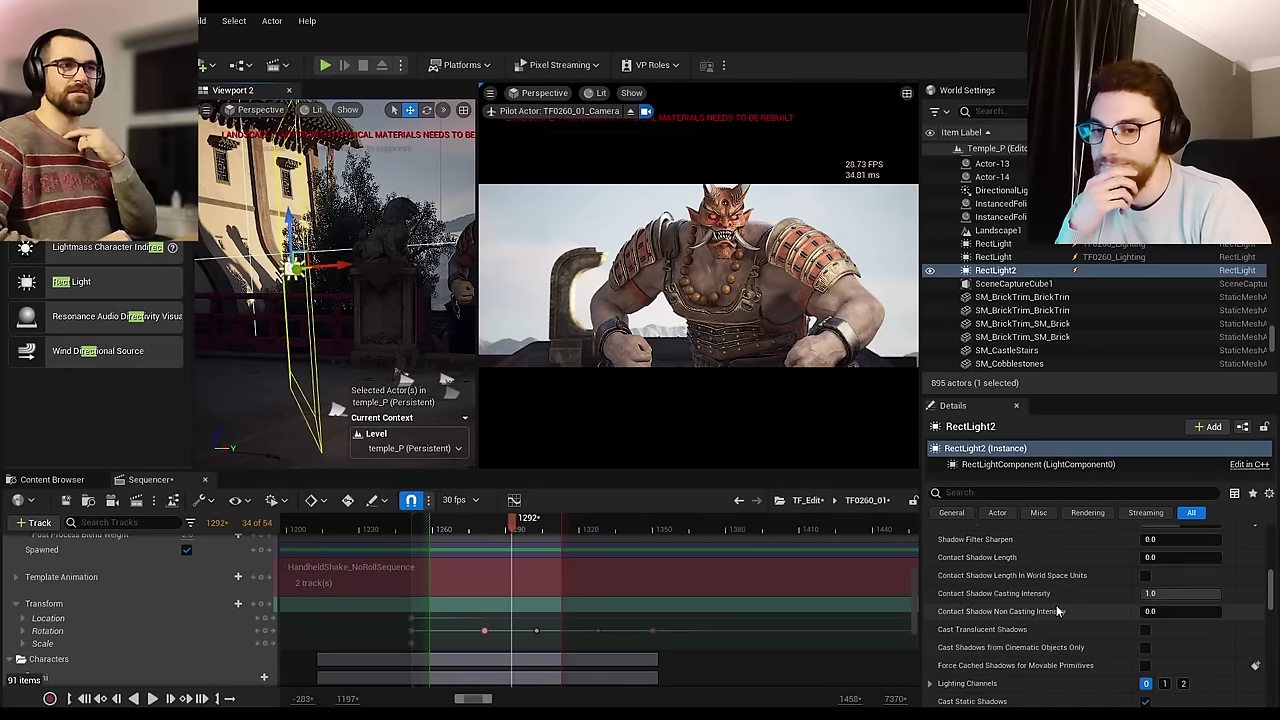
scroll(1058, 610, up, 3)
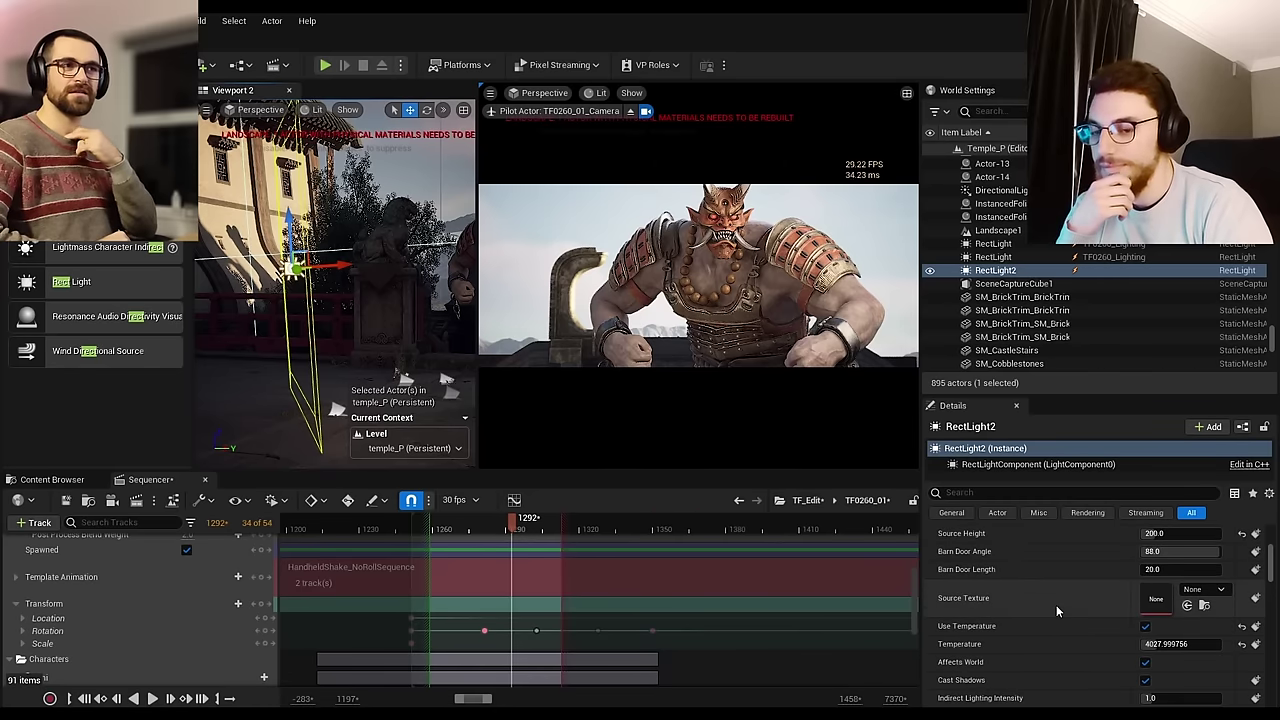
scroll(1058, 610, up, 2)
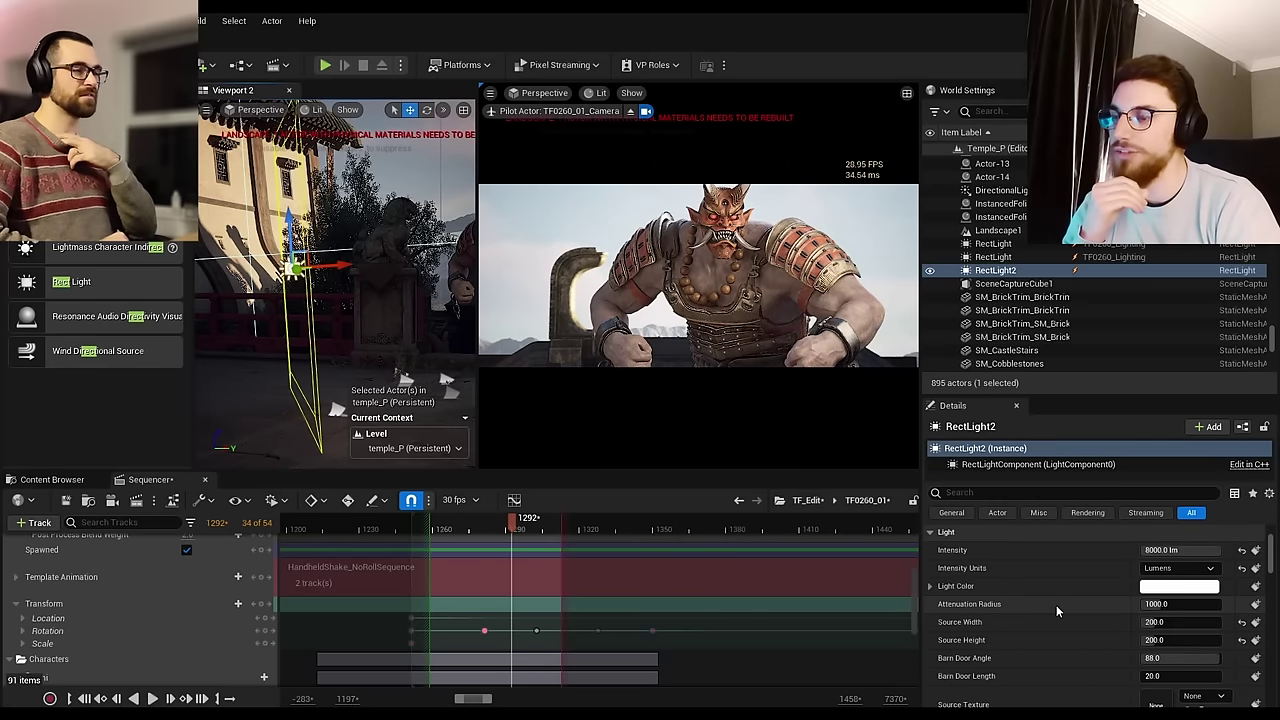
scroll(1062, 609, up, 1)
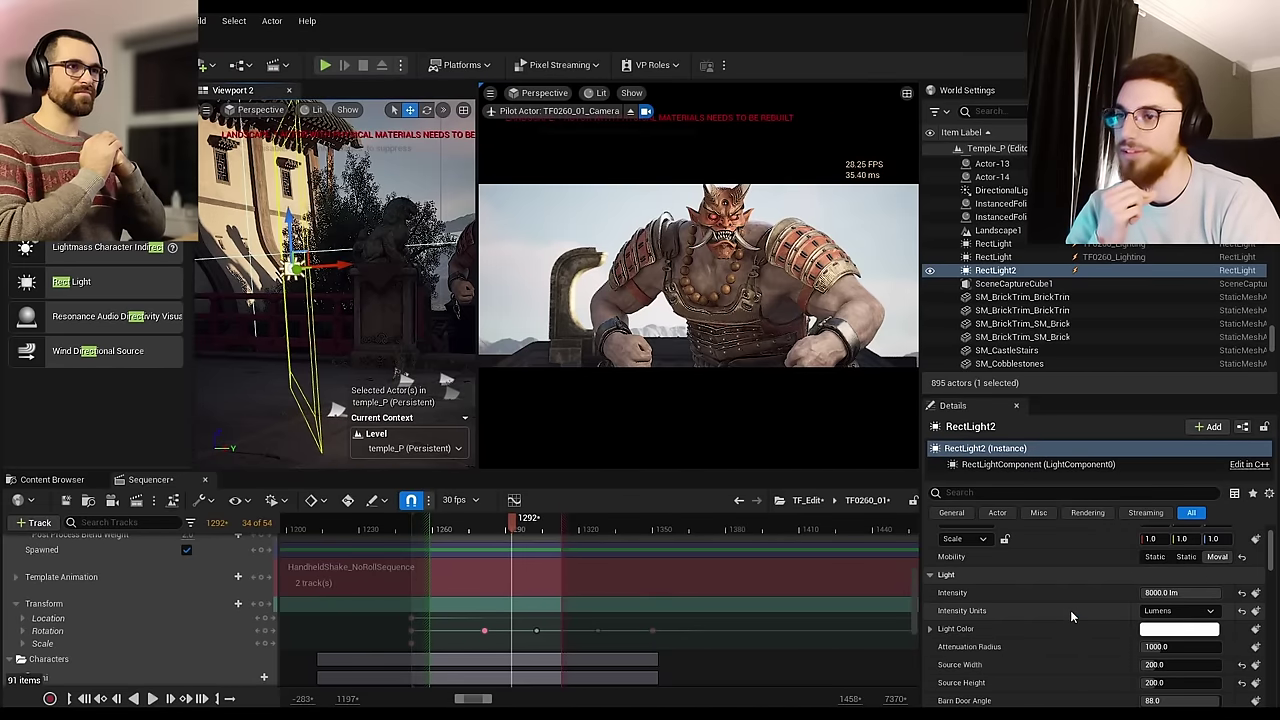
click(1175, 593)
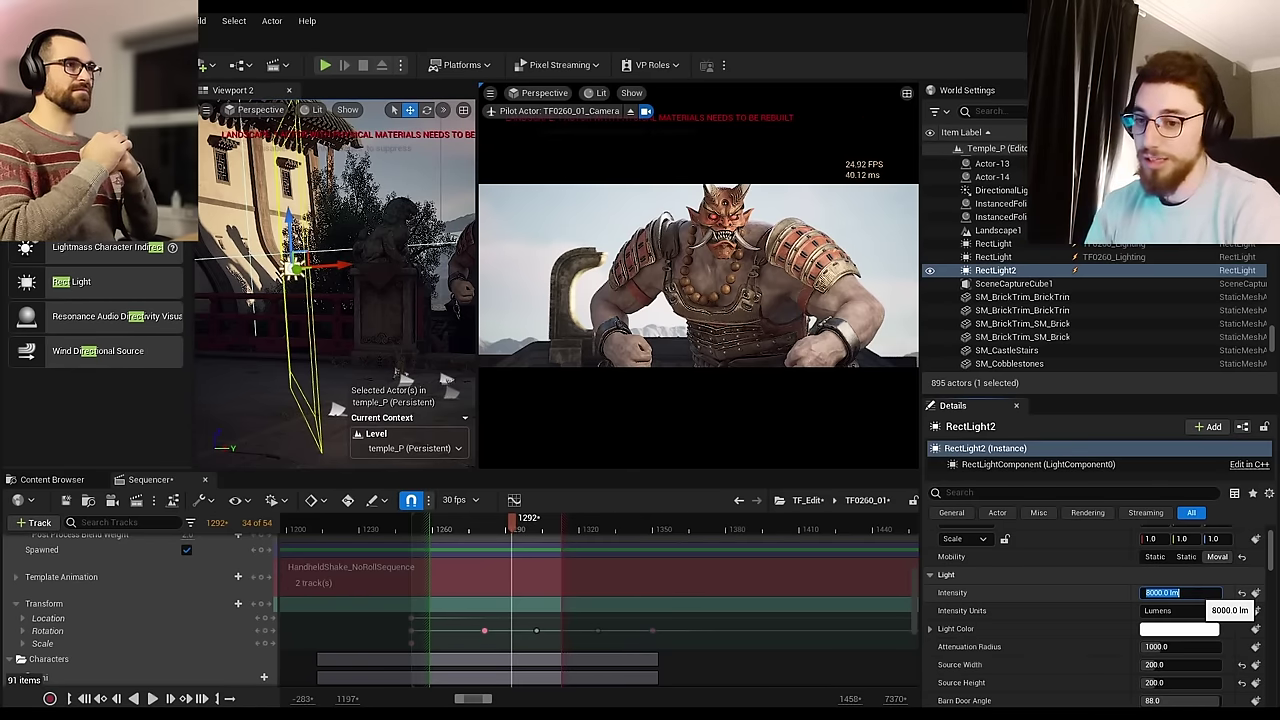
Step: Toggle RectLight2's visibility repeatedly to compare the demon shot with and without it, leaving the light hidden
click(929, 271)
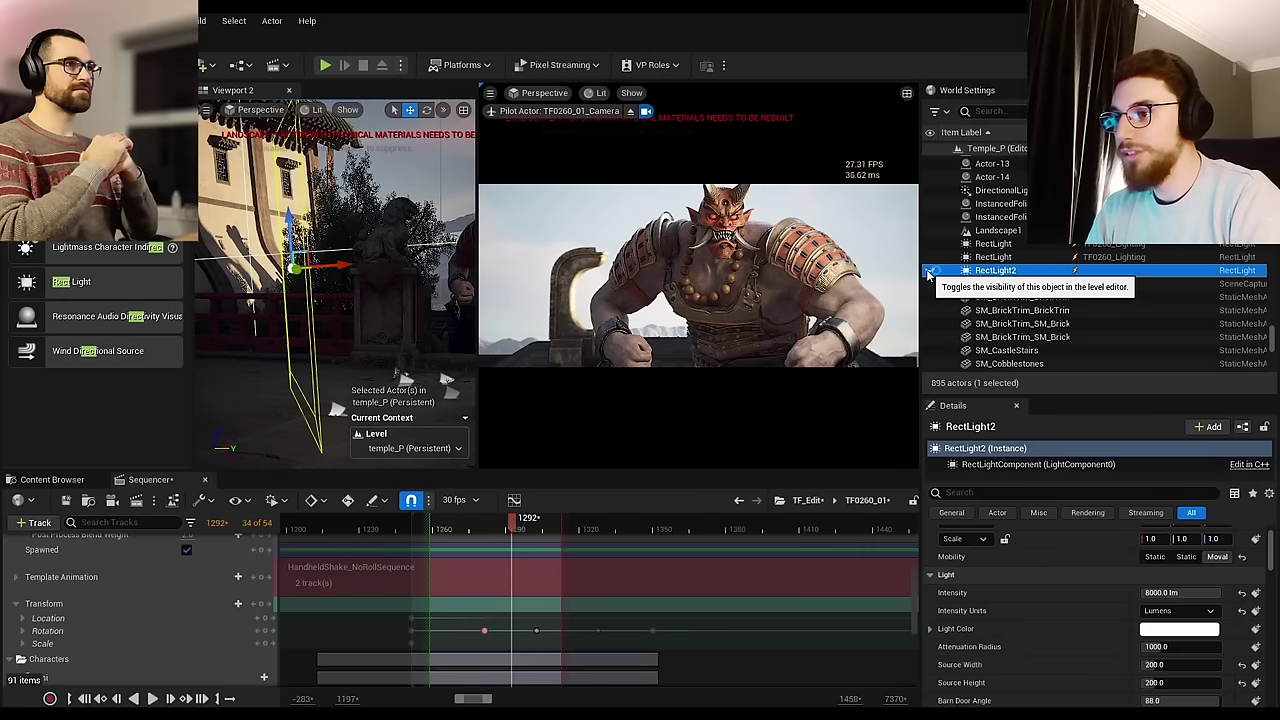
click(928, 273)
click(928, 273)
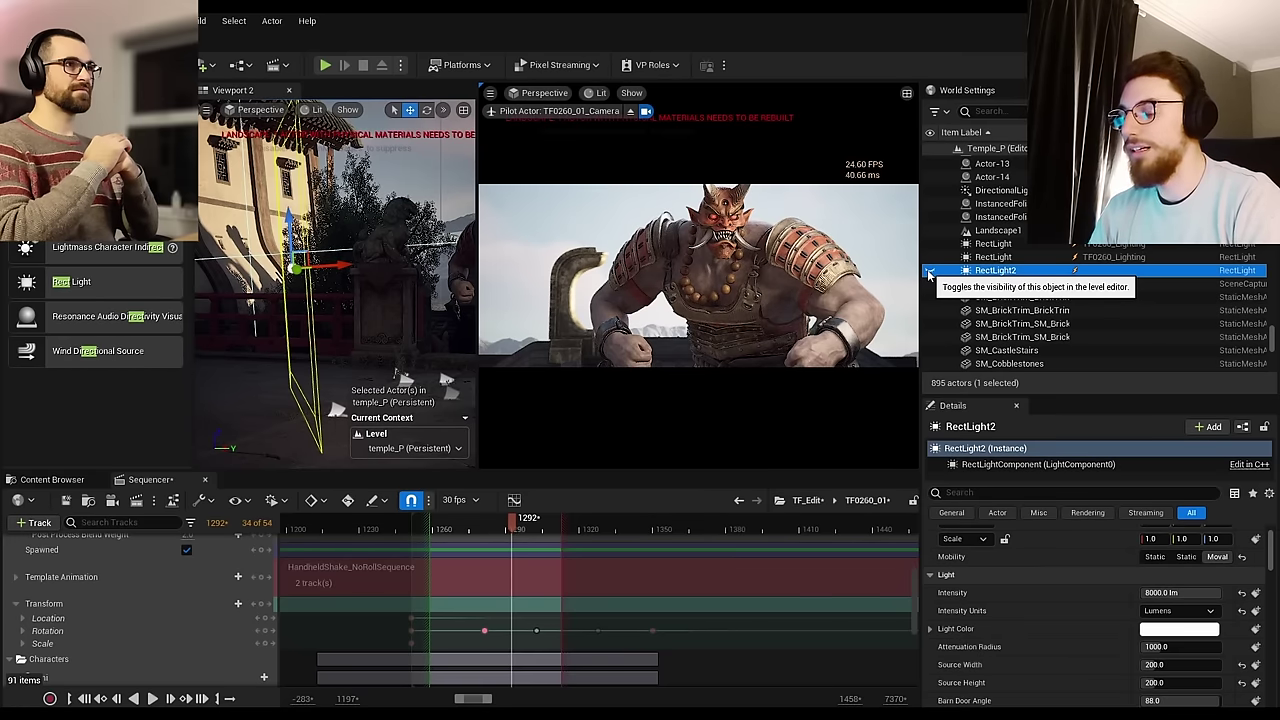
click(929, 273)
click(929, 273)
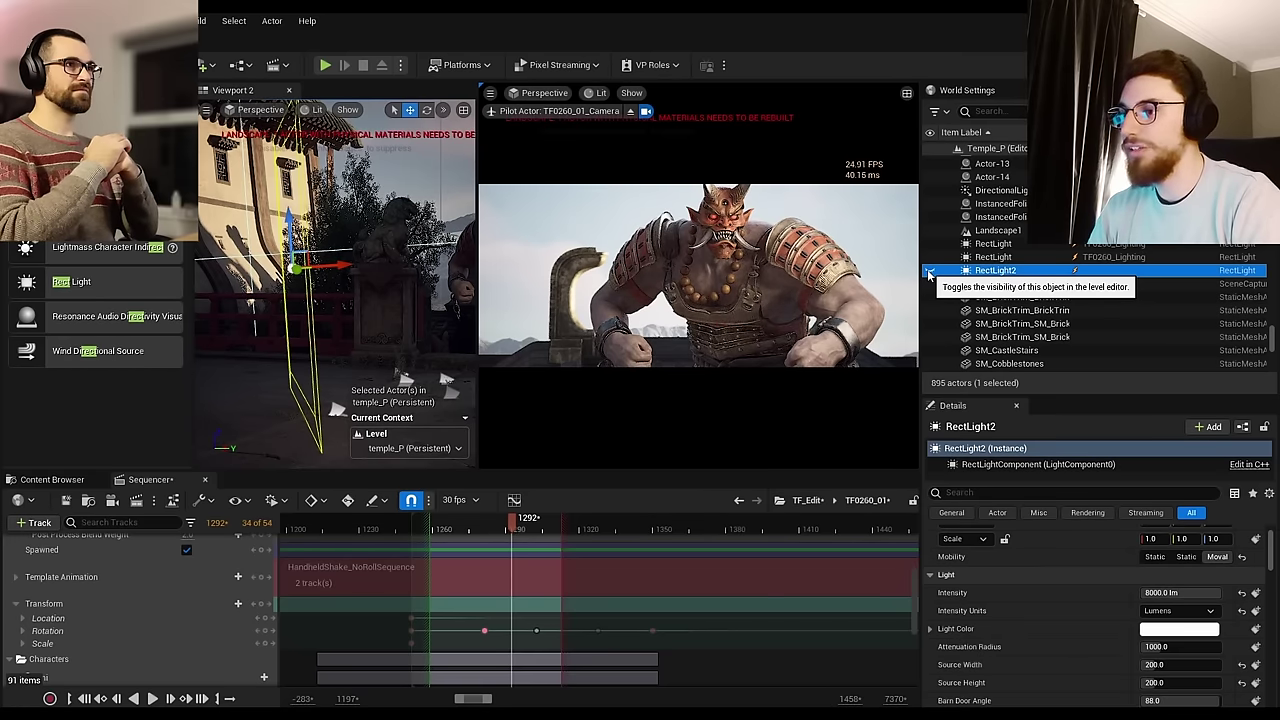
click(929, 271)
click(929, 271)
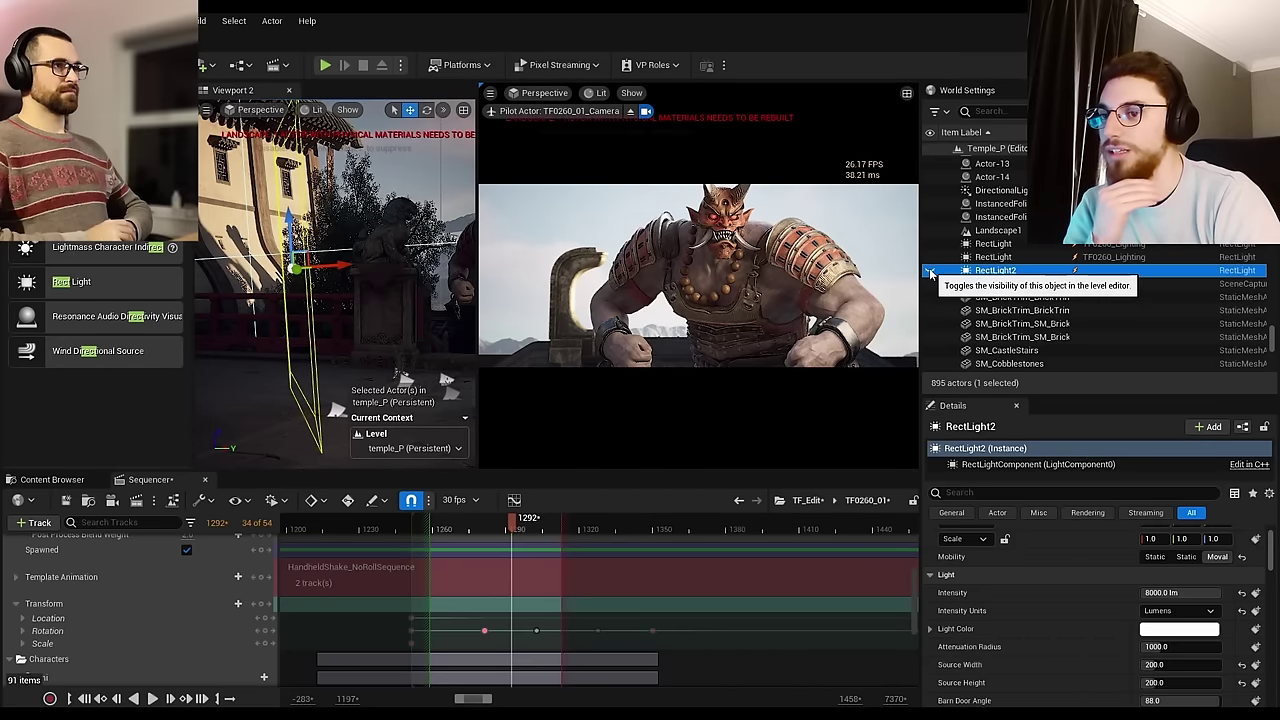
click(930, 271)
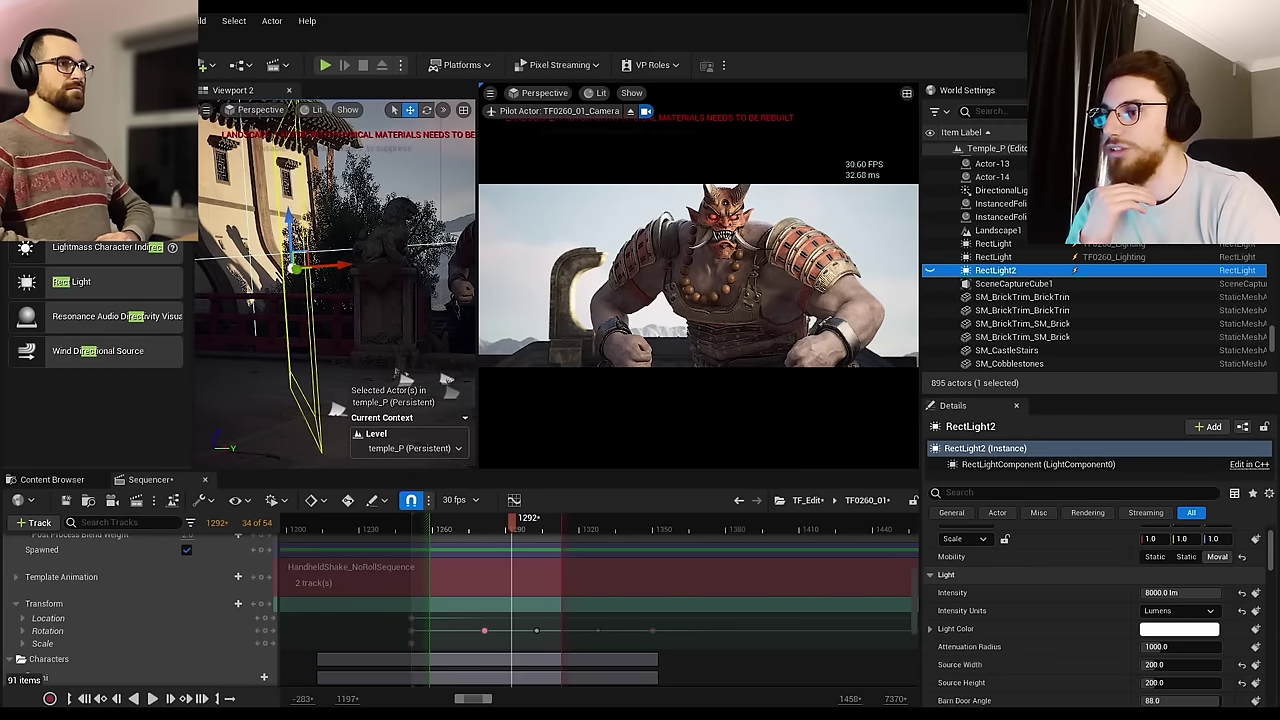
click(931, 271)
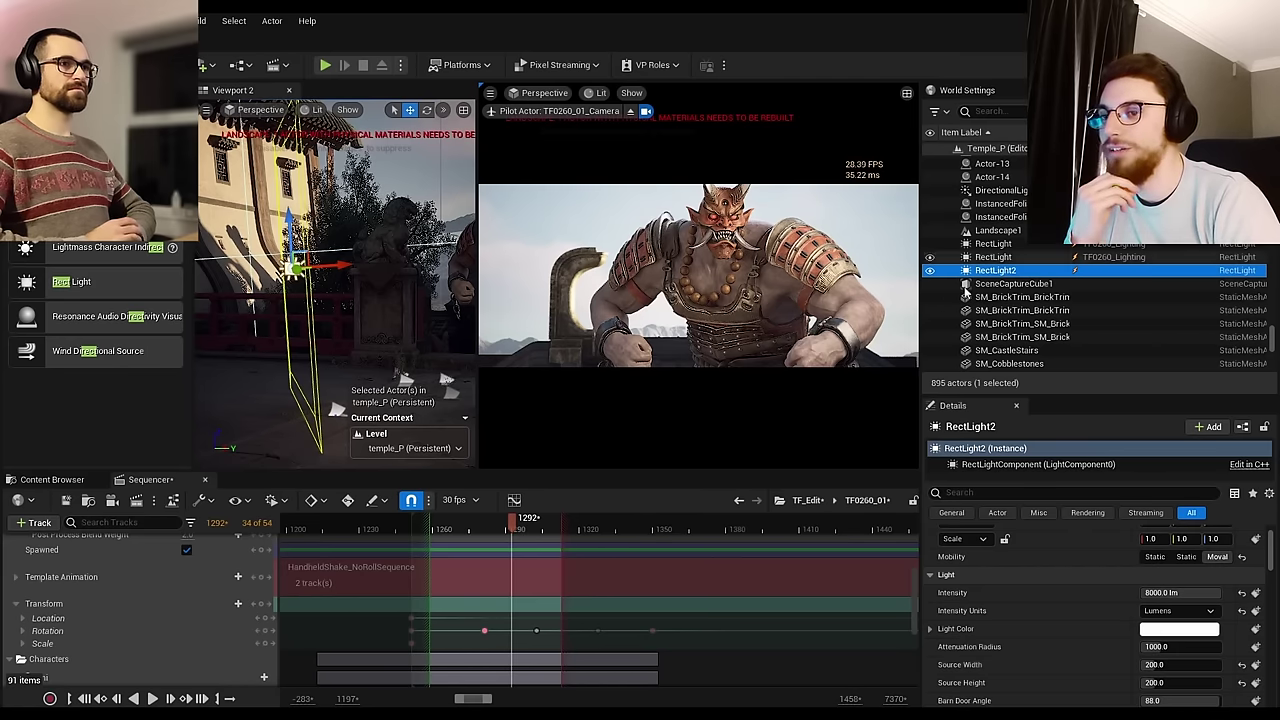
click(930, 270)
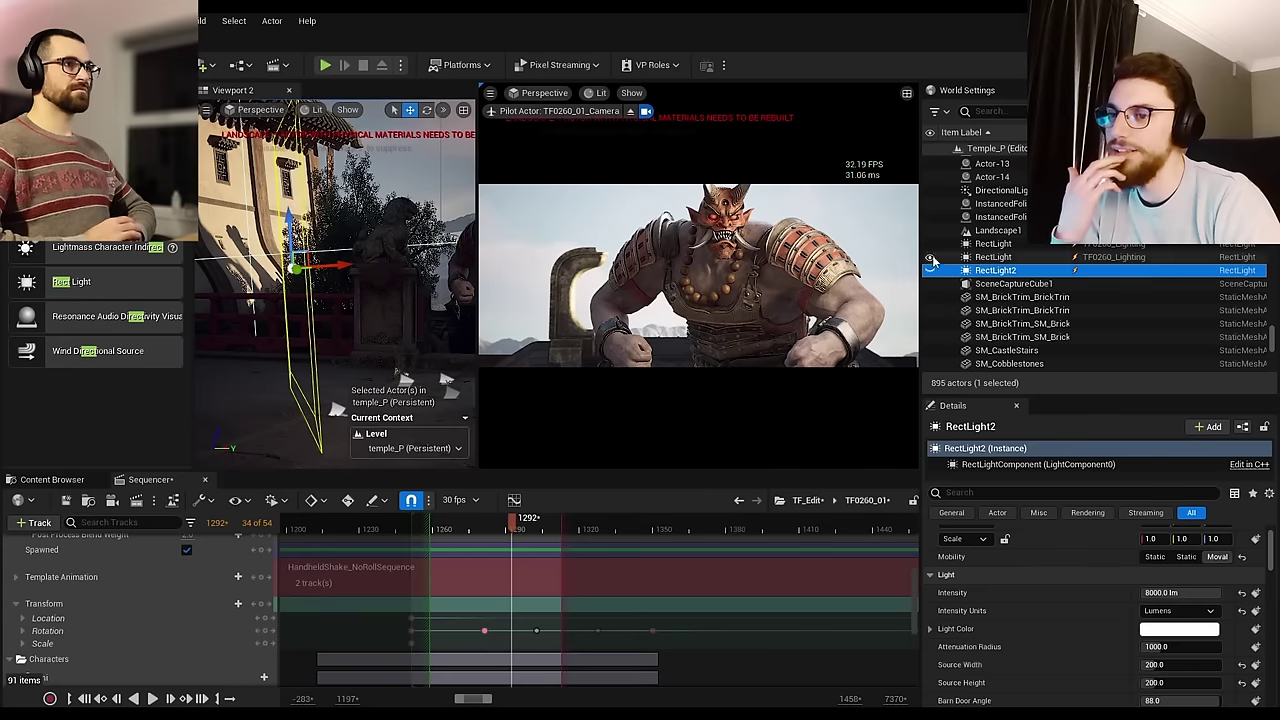
Step: Make RectLight2 visible again and halve its intensity to 4000 lm
click(932, 271)
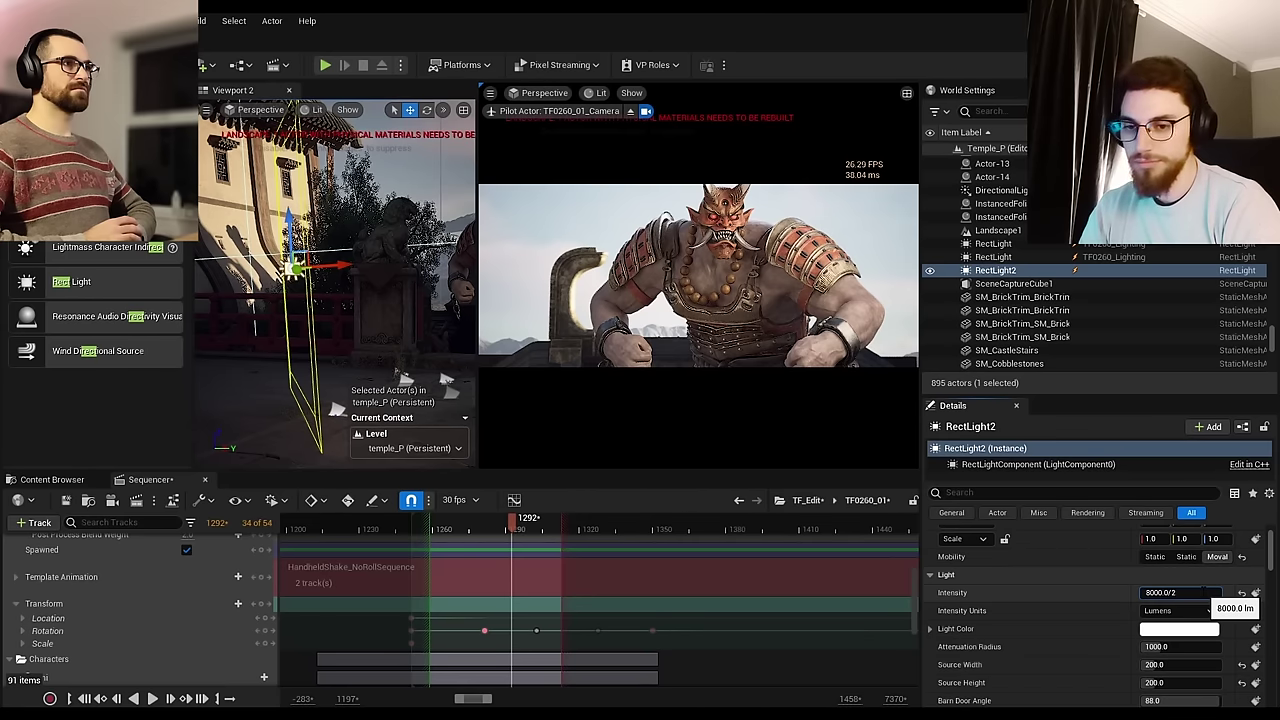
key(Return)
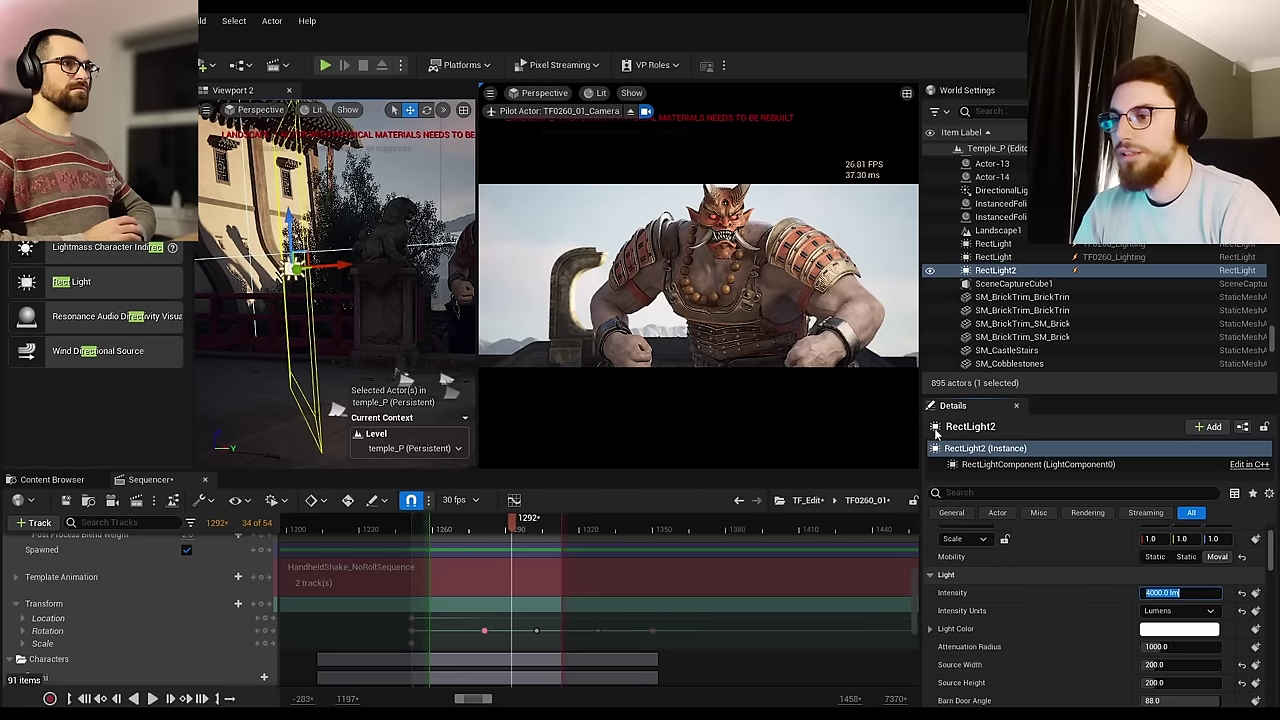
Step: Toggle RectLight2's visibility repeatedly to compare its effect on the demon at 4000 lm, leaving the light visible
click(930, 271)
click(930, 271)
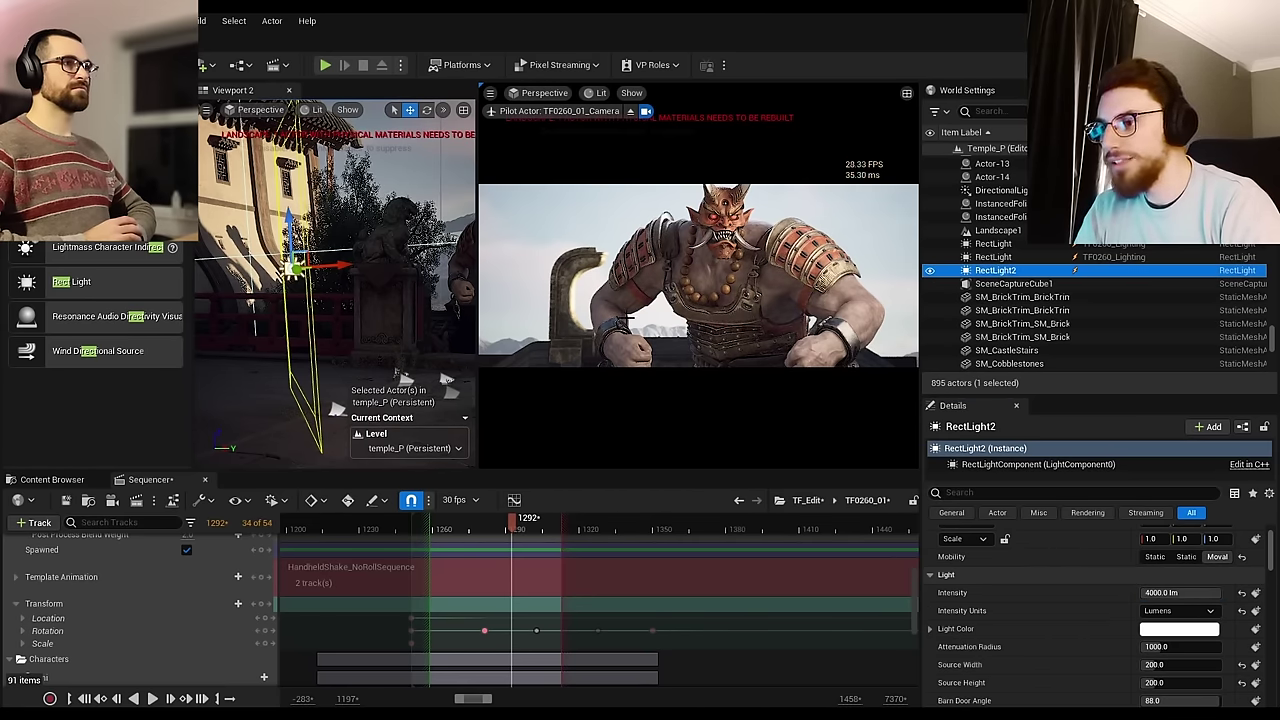
click(932, 271)
click(932, 271)
click(932, 271)
click(932, 271)
click(931, 271)
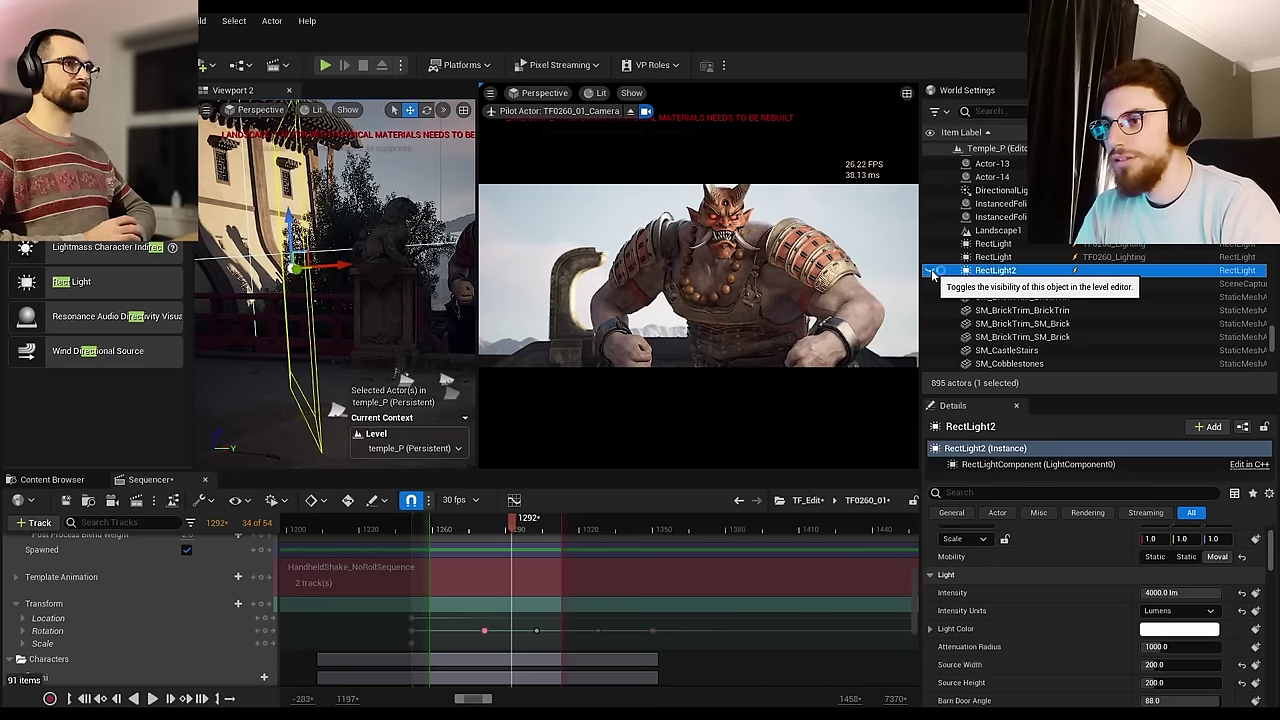
click(931, 271)
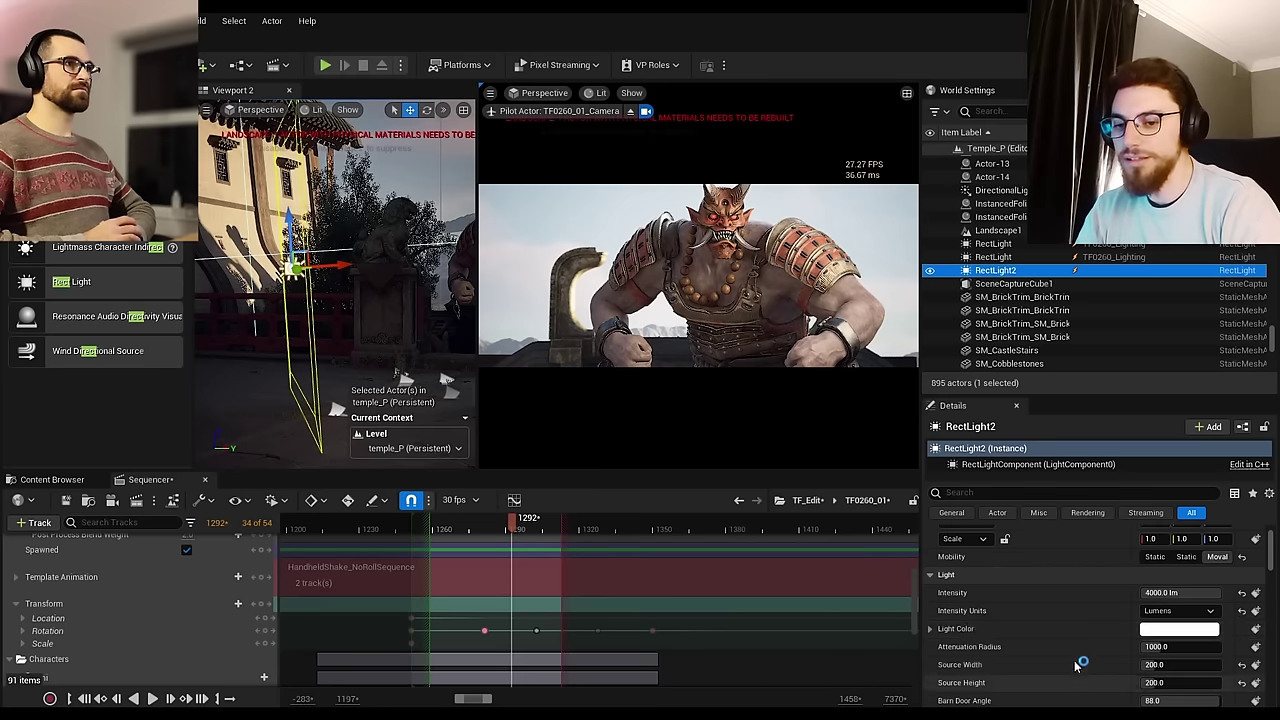
Step: Try narrower source widths on RectLight2, including 16 and 56, ending at 32
scroll(1077, 664, down, 1)
mouse_move(262, 372)
right_down()
mouse_move(390, 372)
mouse_move(274, 373)
right_up()
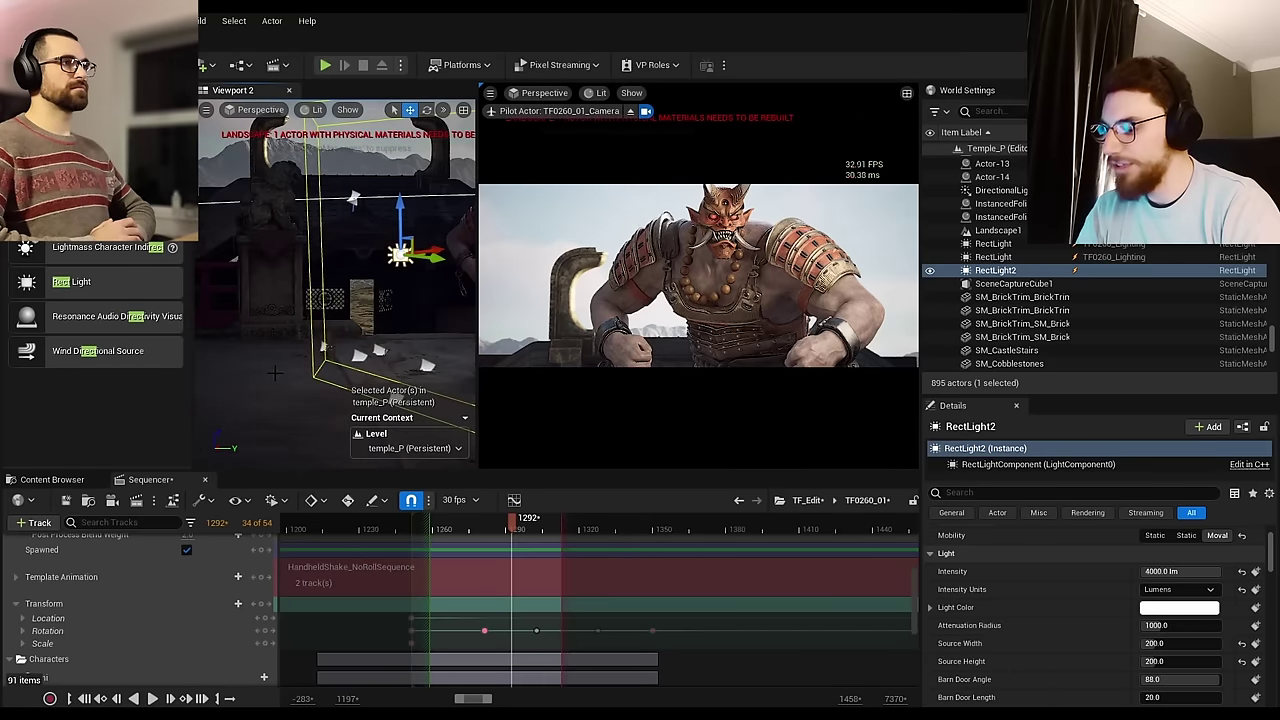
key(r)
click(1180, 643)
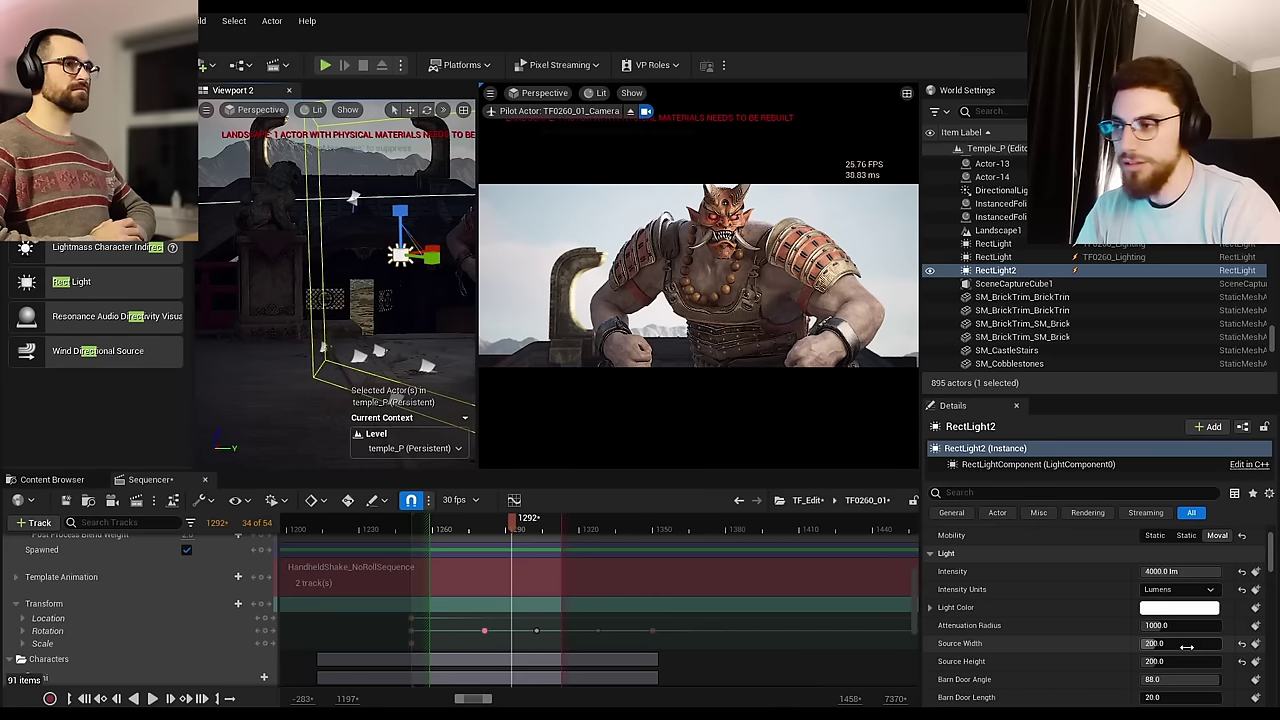
text(16)
key(Return)
drag(1145, 643, 1153, 643)
text(56)
key(Return)
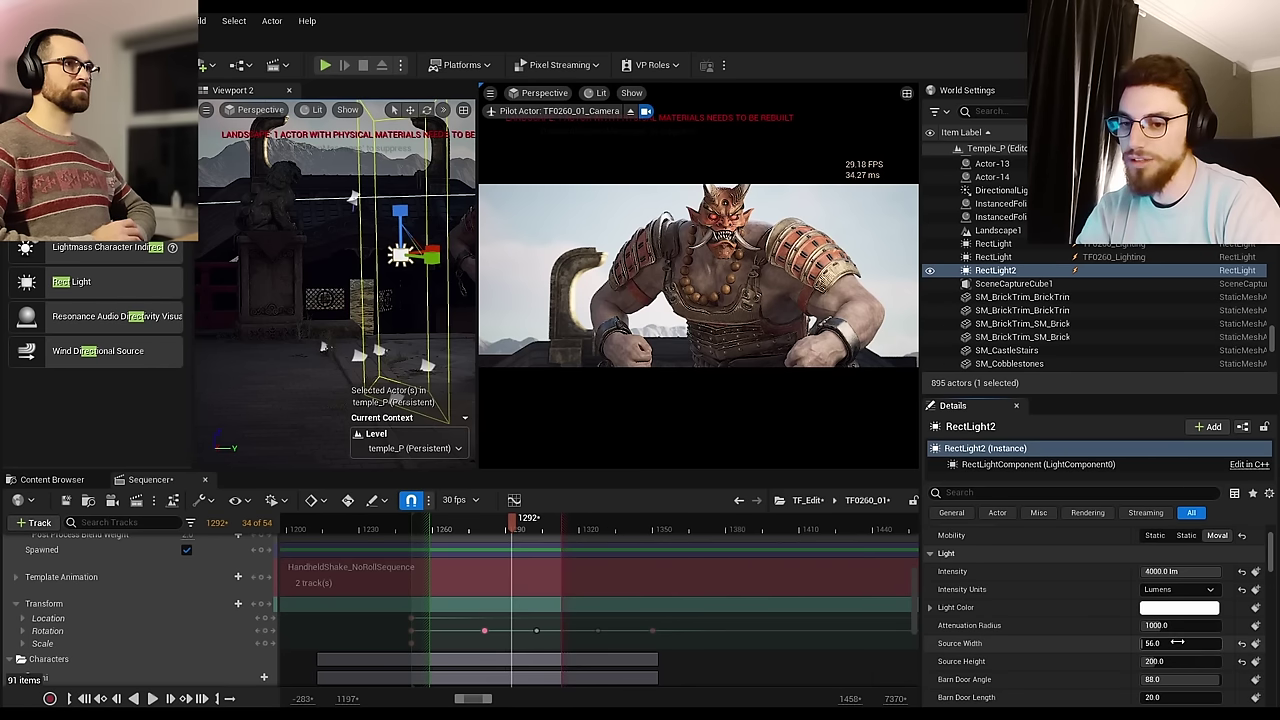
drag(1142, 643, 1149, 643)
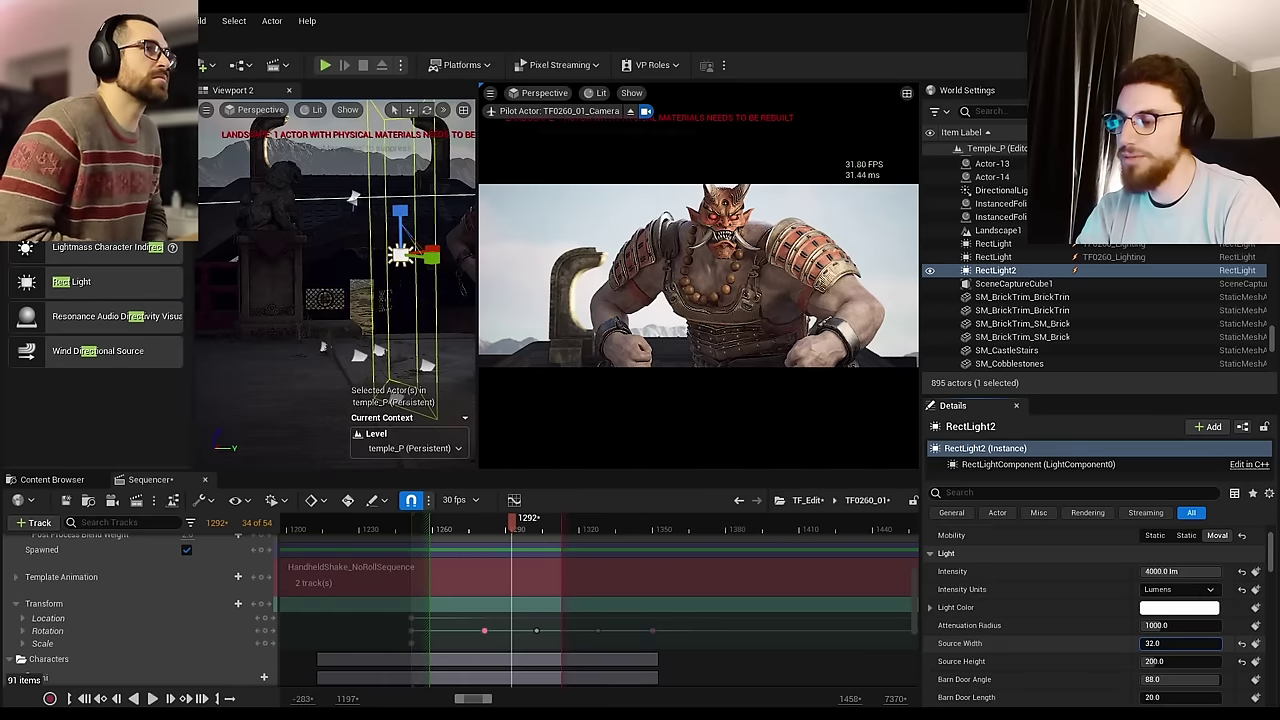
right_click(1149, 641)
Step: Inspect RectLight2's shape beside the demon and reduce its source width to 8
right_drag(277, 369, 416, 326)
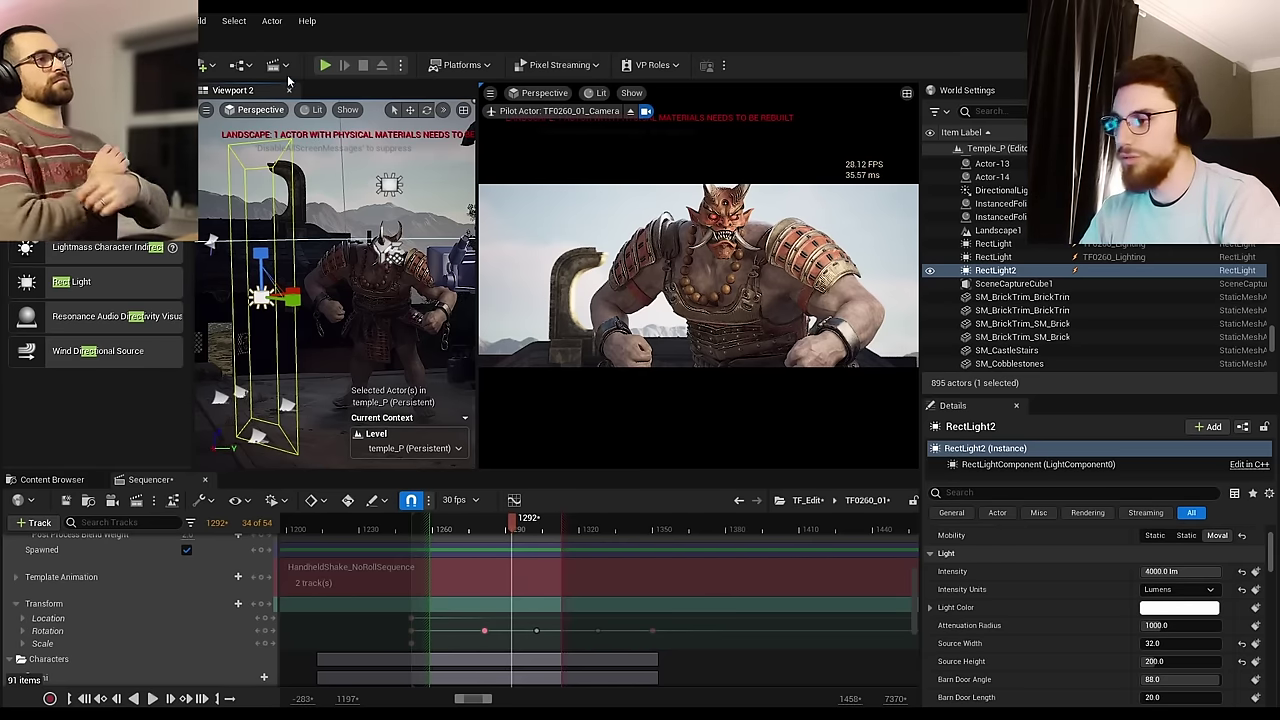
right_drag(330, 250, 320, 285)
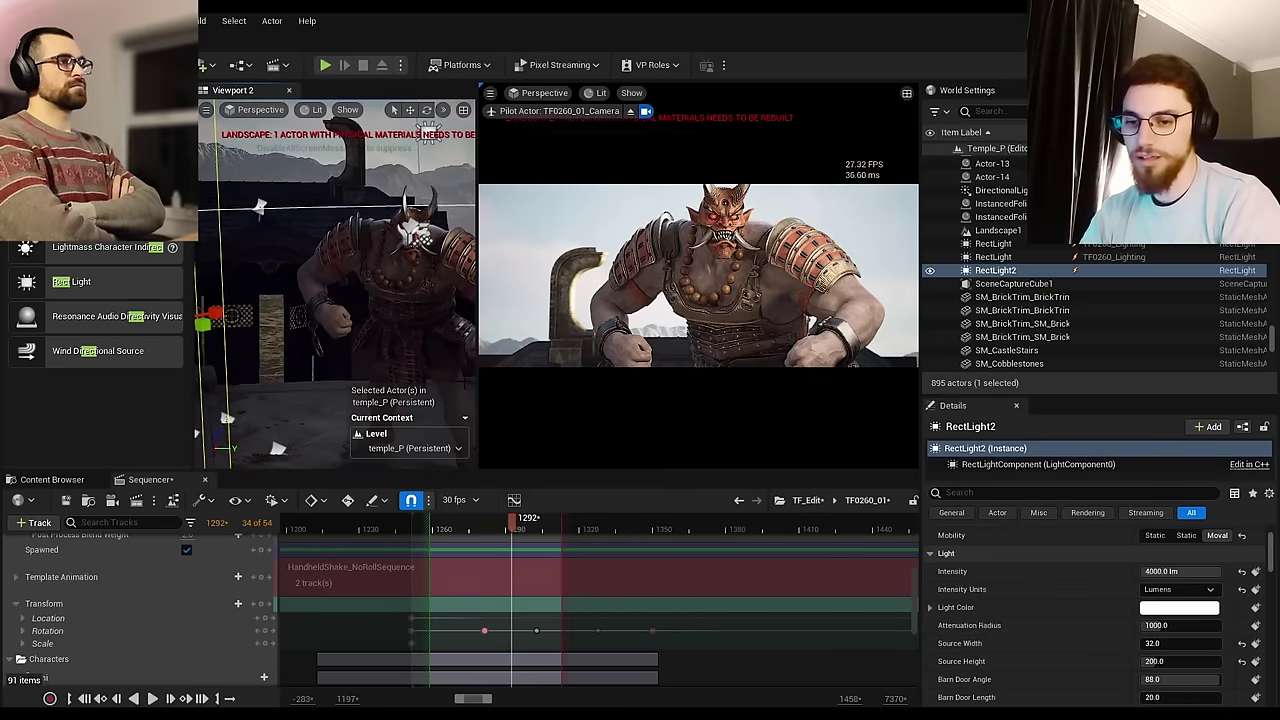
scroll(1079, 597, down, 2)
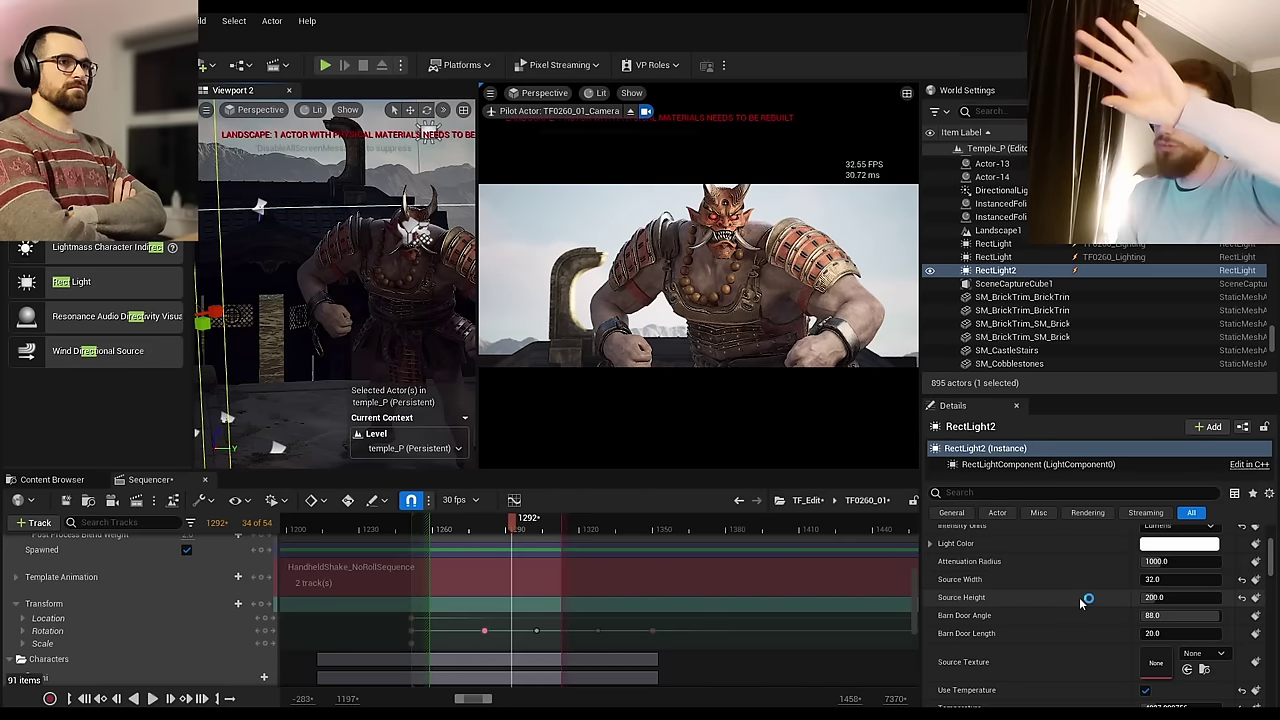
key(f)
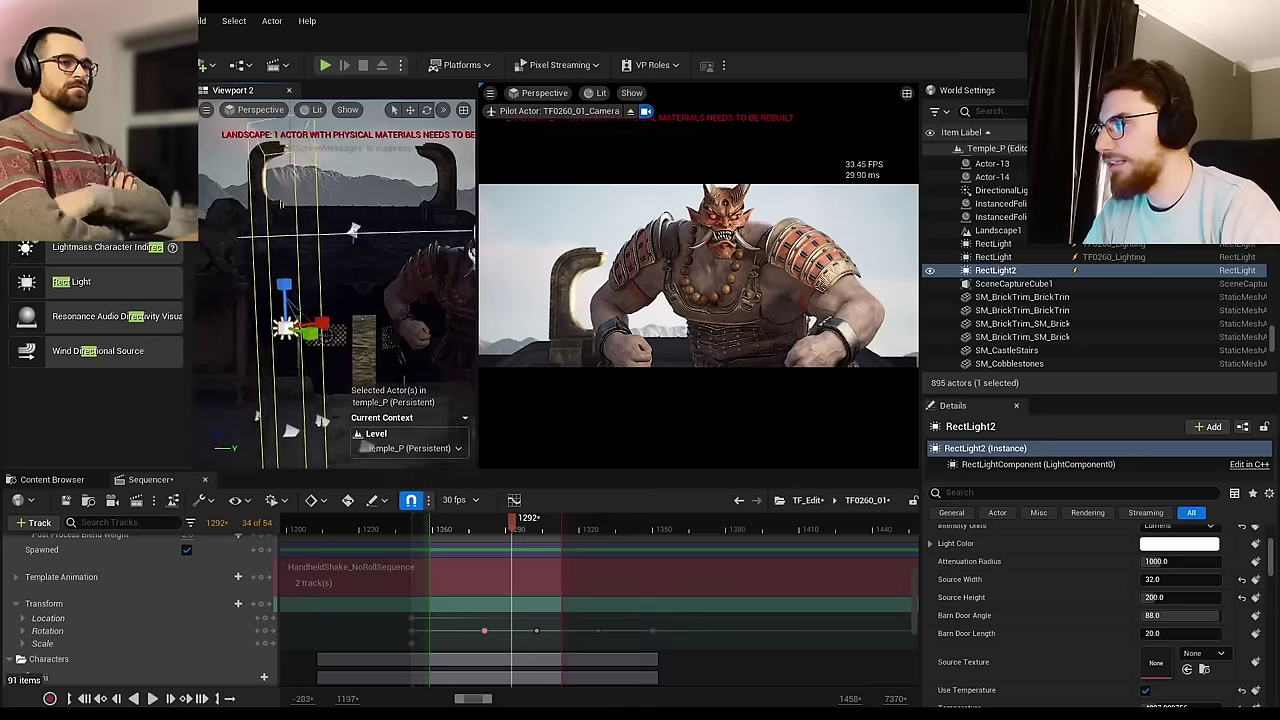
mouse_move(330, 188)
right_down()
mouse_move(405, 255)
mouse_move(295, 245)
mouse_move(370, 245)
mouse_move(335, 240)
mouse_move(335, 295)
mouse_move(330, 186)
right_up()
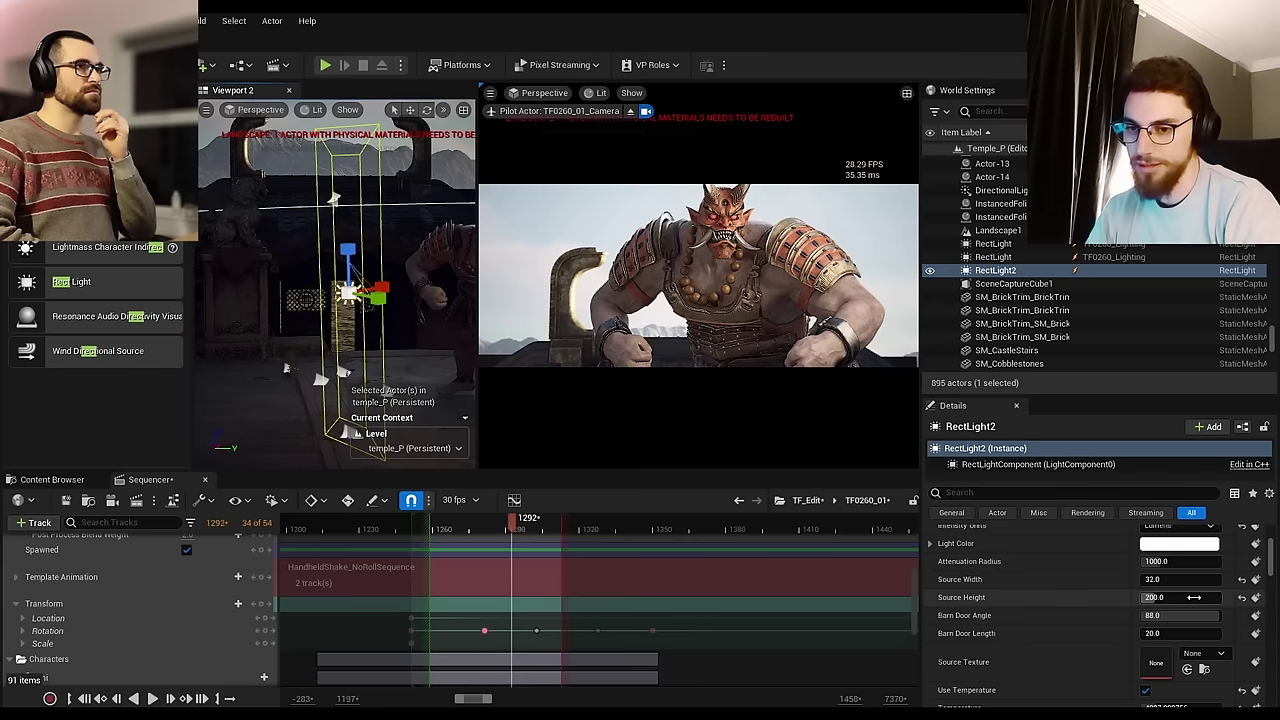
drag(1194, 579, 1178, 579)
text(8)
key(Return)
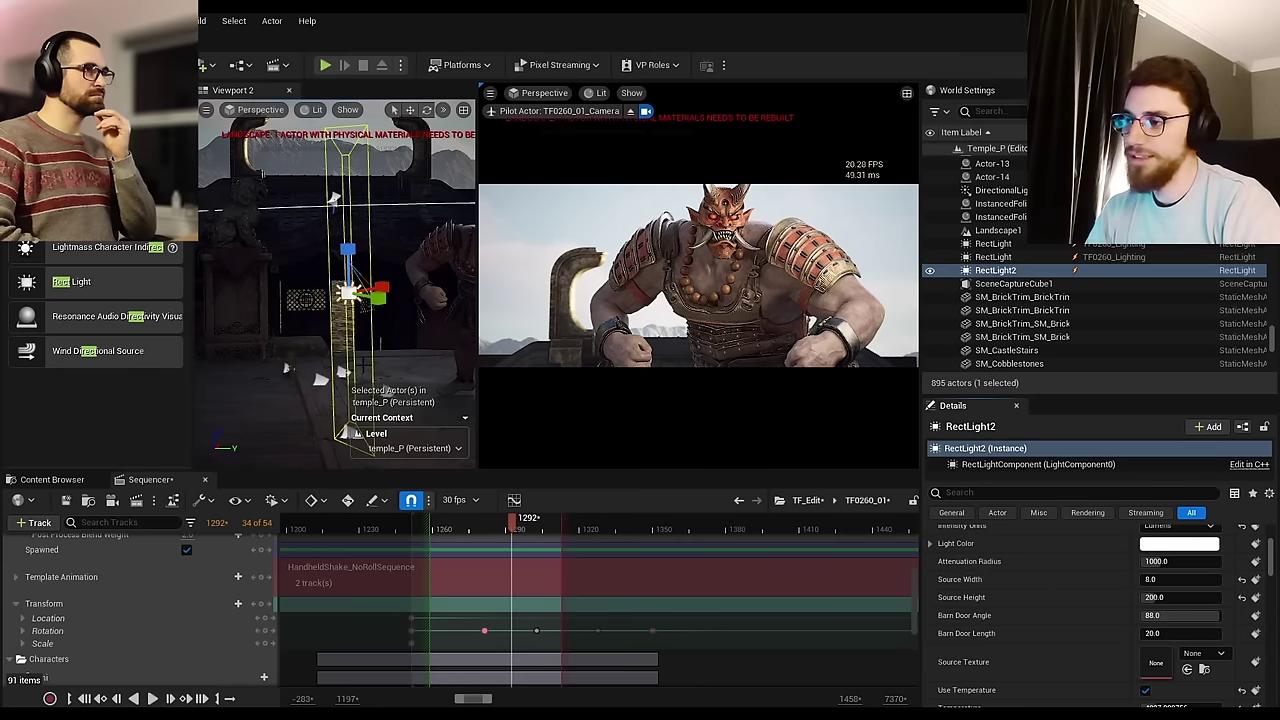
Step: Toggle RectLight2's Affects World option repeatedly to compare the demon with and without its light, leaving the option enabled
right_drag(360, 362, 360, 362)
right_drag(330, 186, 330, 186)
scroll(1098, 594, up, 1)
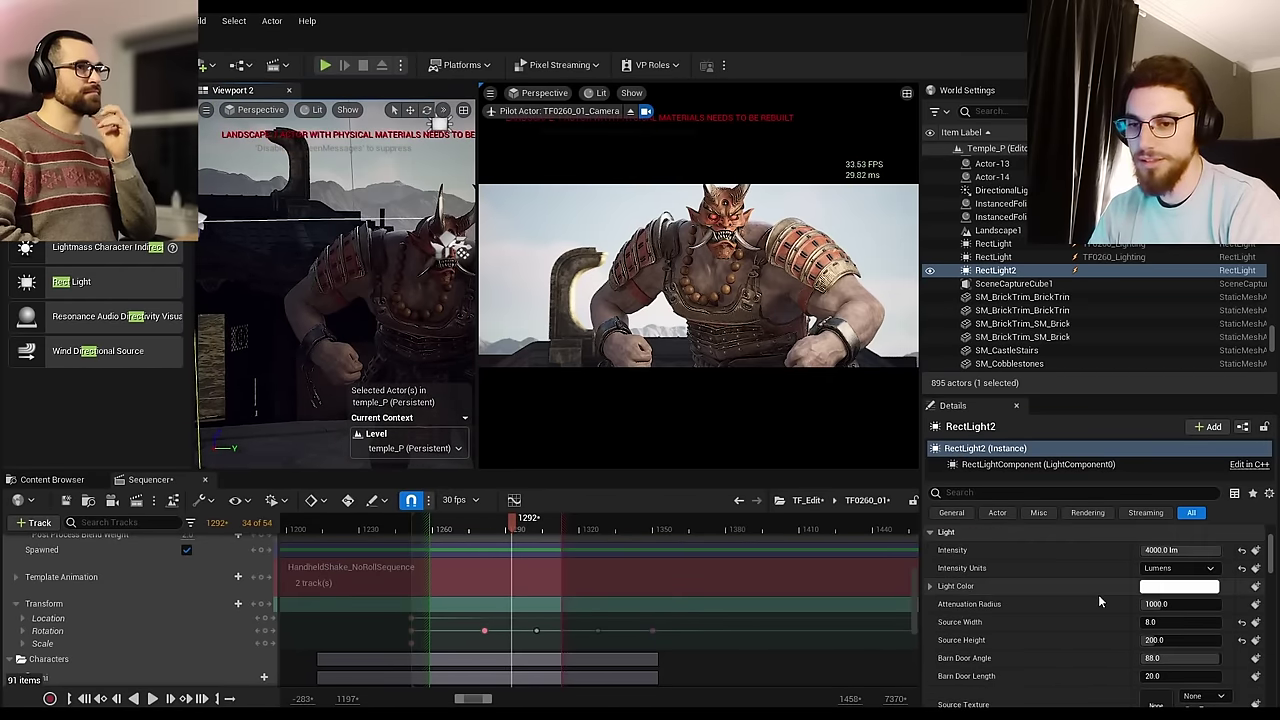
scroll(1100, 597, down, 3)
click(1146, 663)
click(1146, 663)
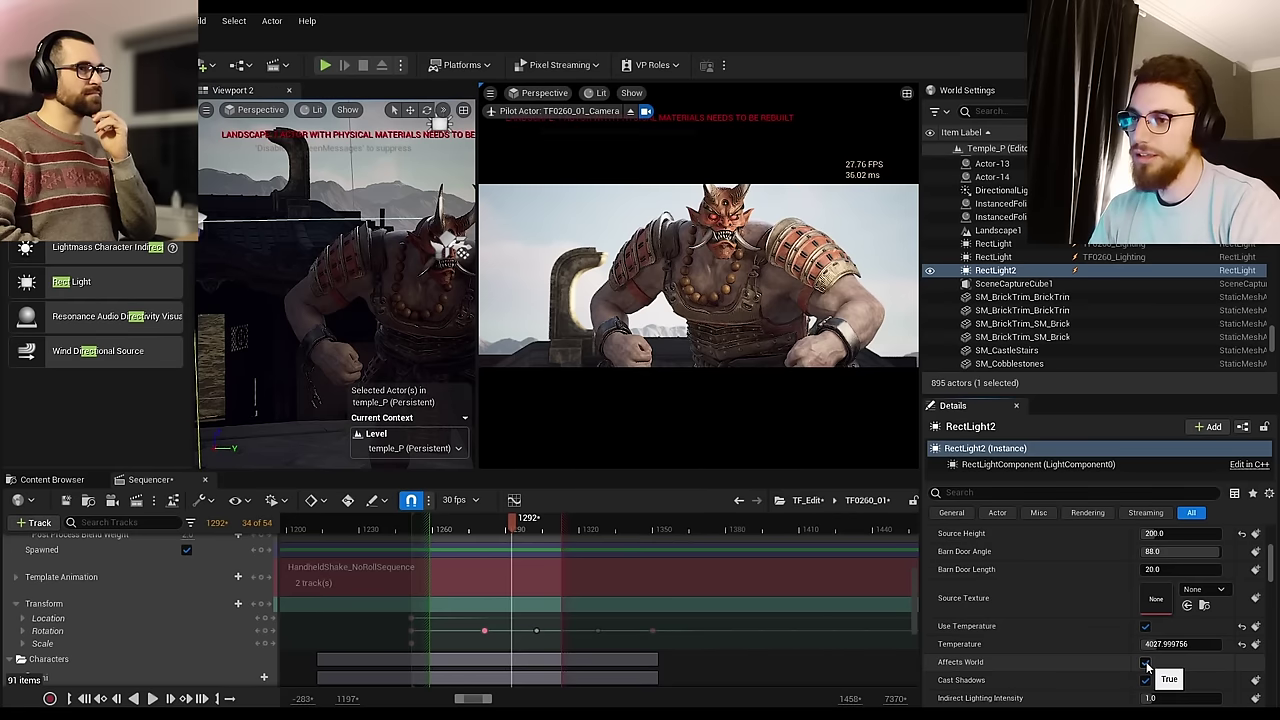
click(1146, 663)
click(1146, 663)
click(1146, 663)
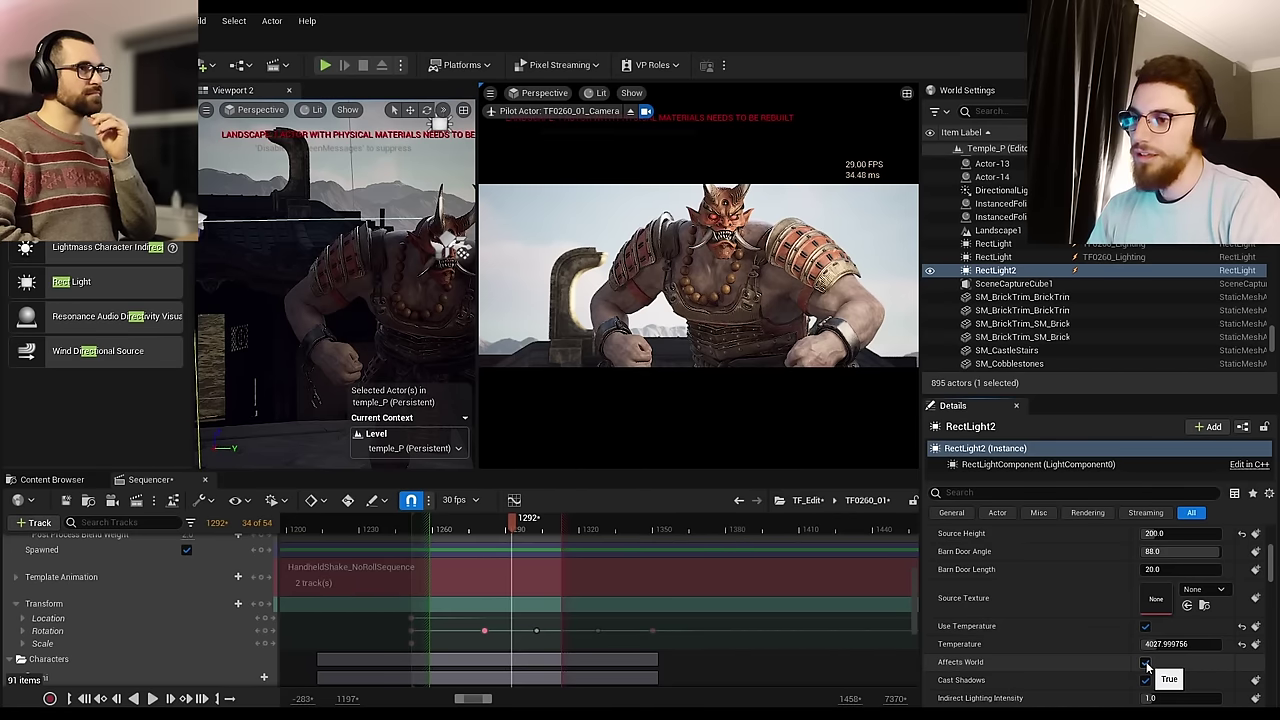
click(1146, 663)
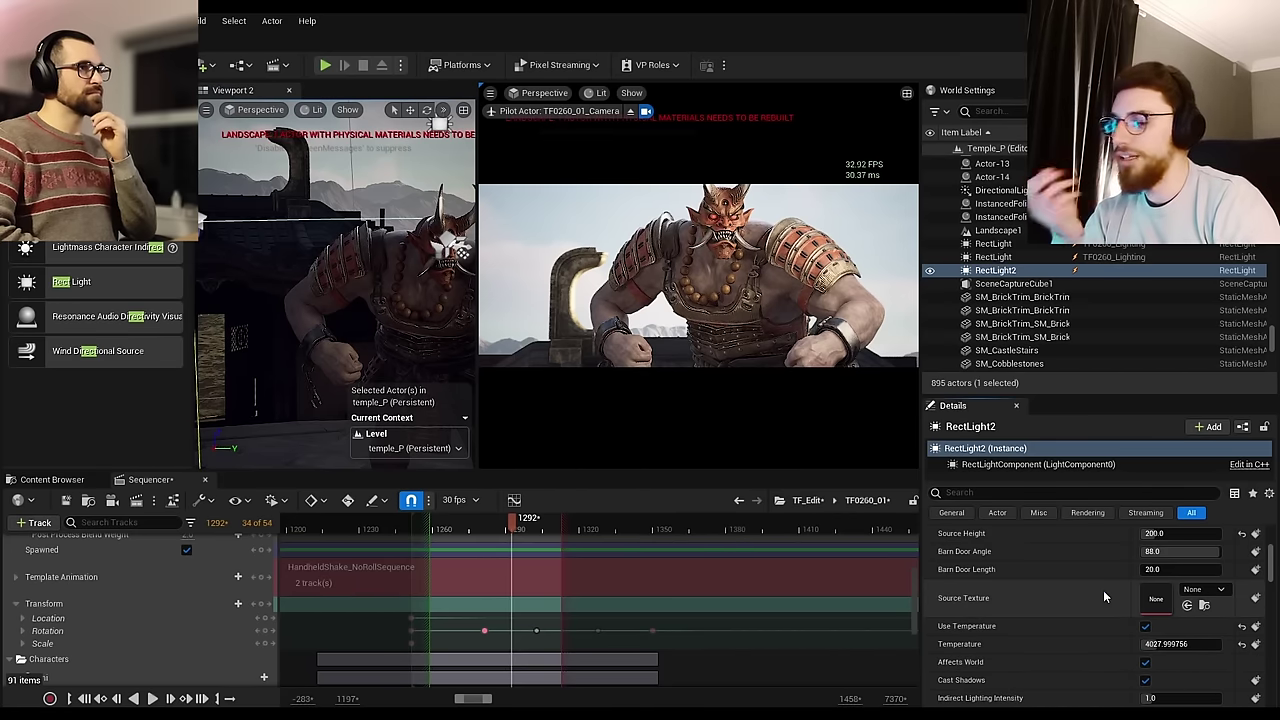
Step: Raise RectLight2's color temperature to about 4358 and examine the lights around the demon and the shot camera
drag(1178, 644, 1210, 644)
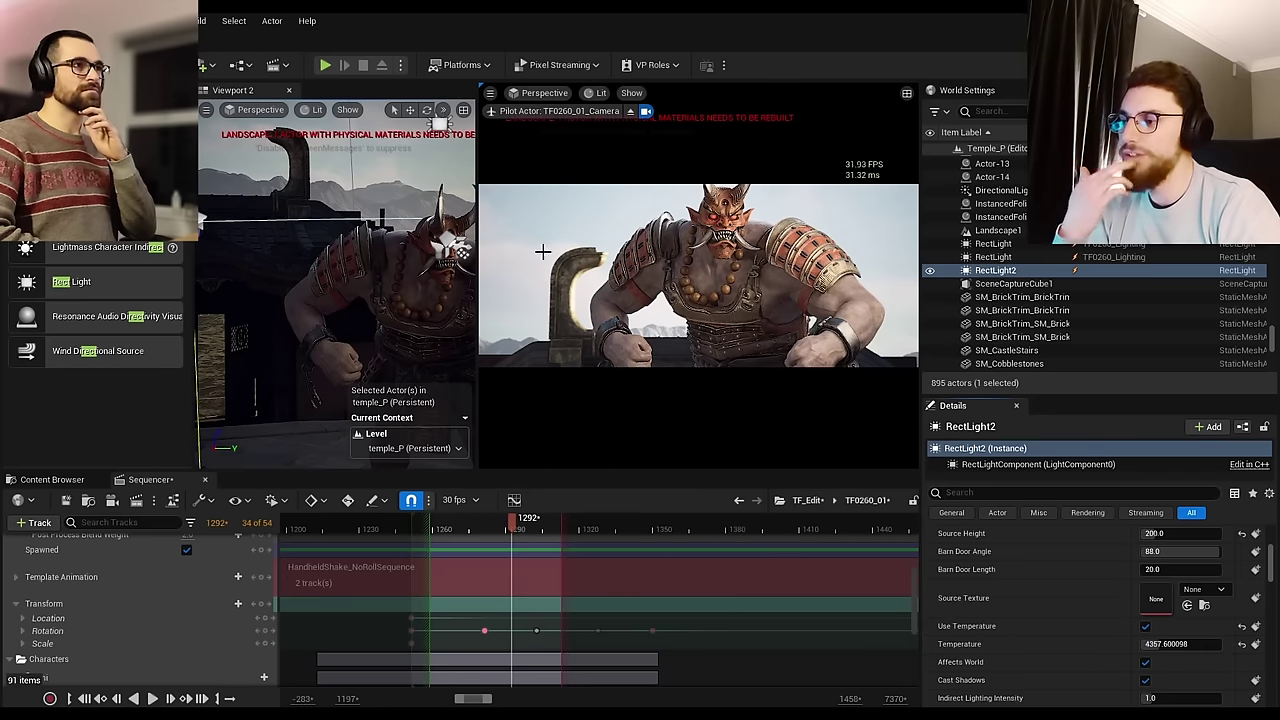
right_drag(421, 180, 460, 145)
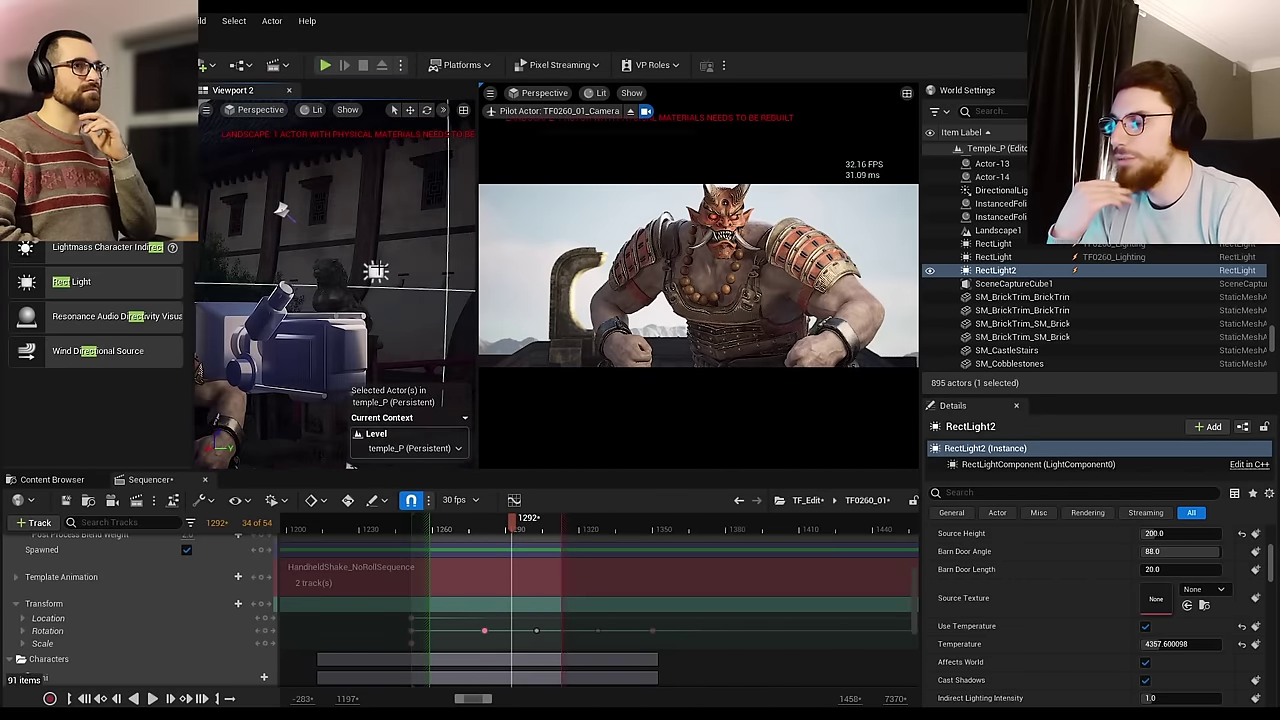
right_drag(273, 410, 273, 410)
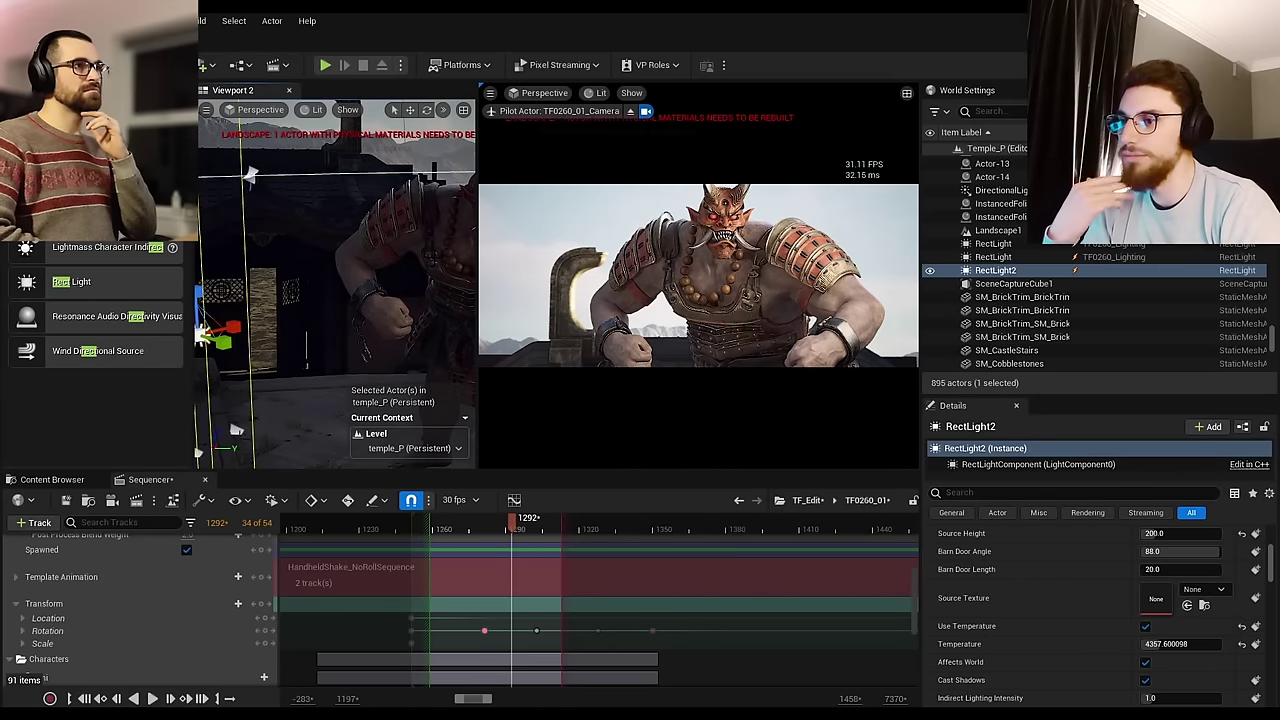
right_drag(336, 280, 408, 280)
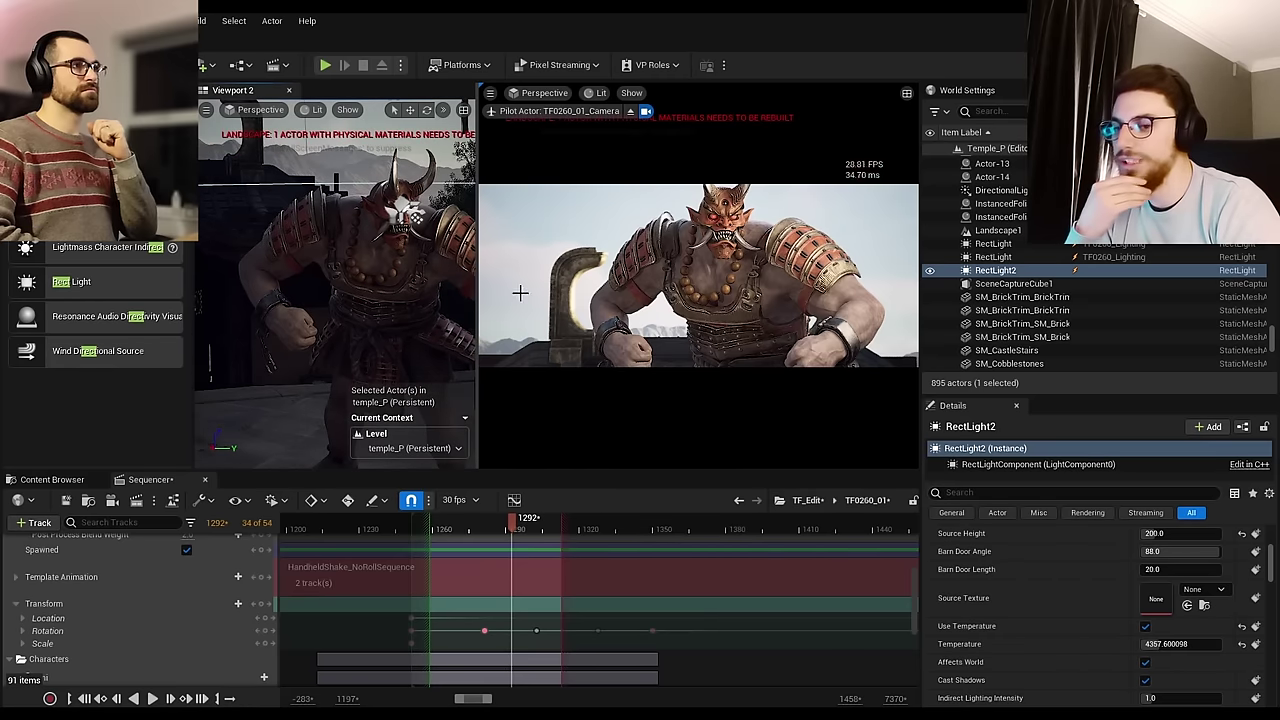
key(f)
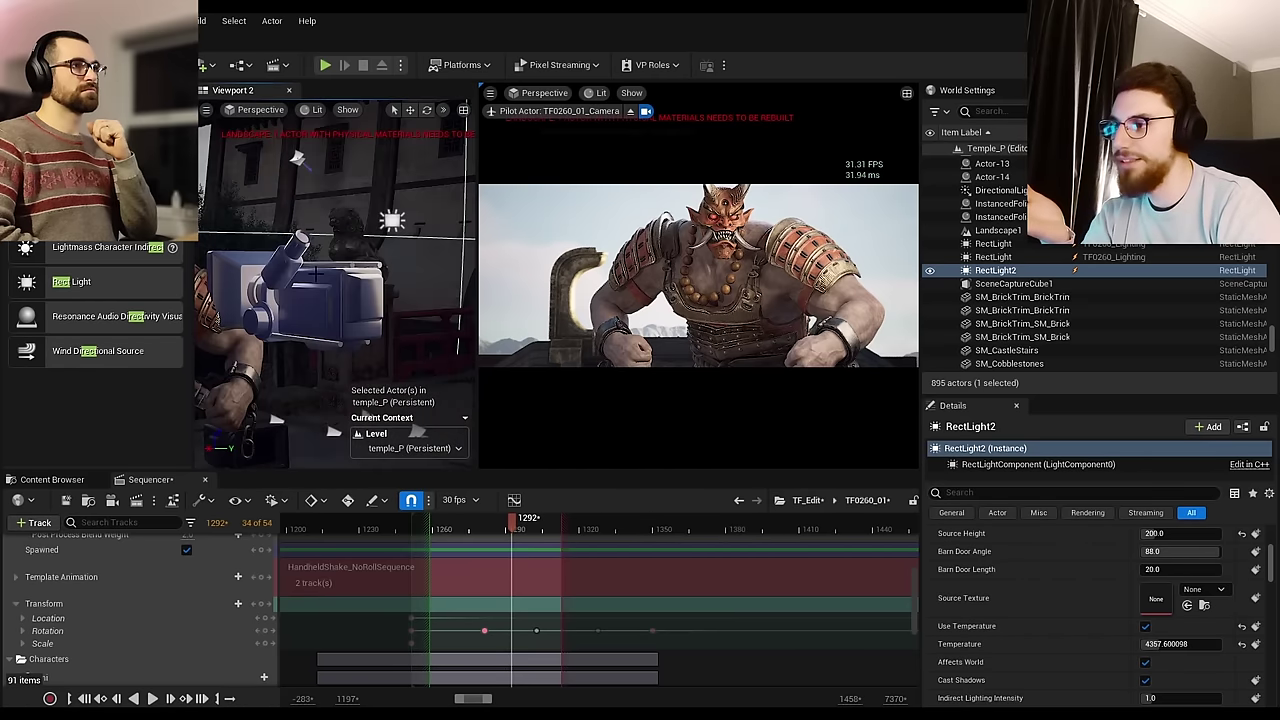
Step: Check which rect light is which in the viewport, reselect RectLight2 and set its color temperature to 5000
click(392, 219)
right_drag(392, 219, 320, 219)
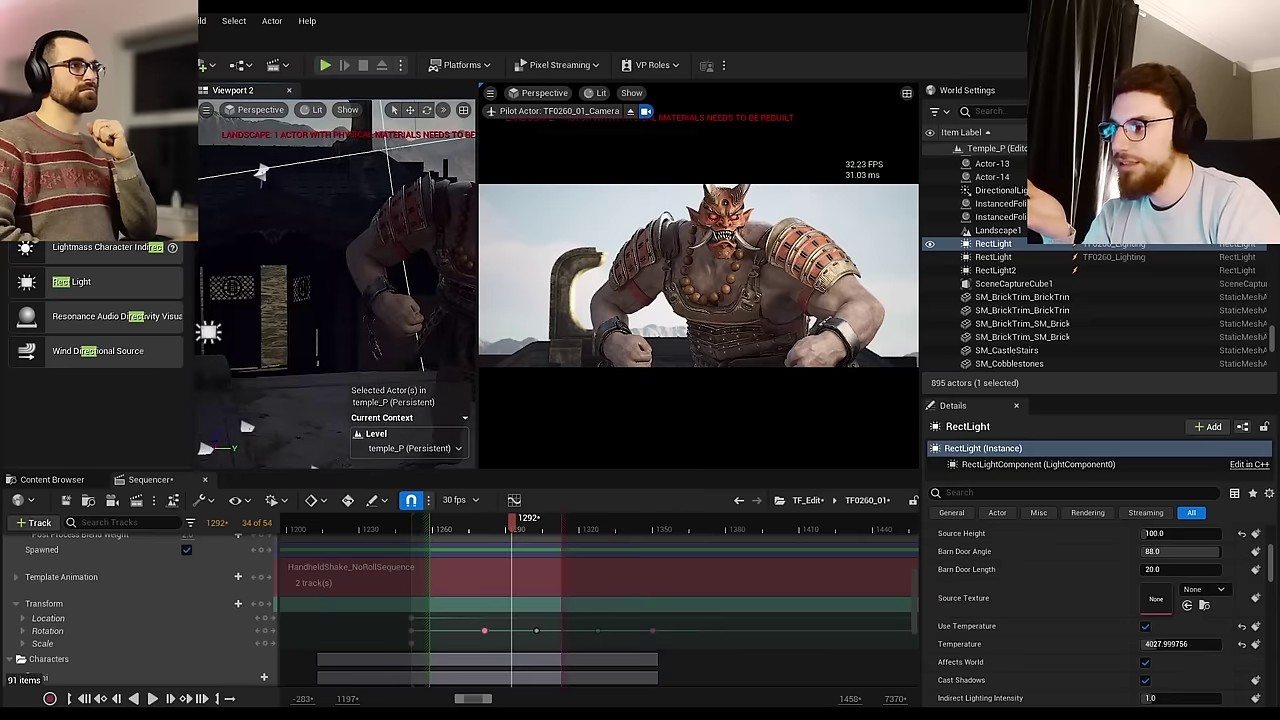
click(210, 333)
key(f)
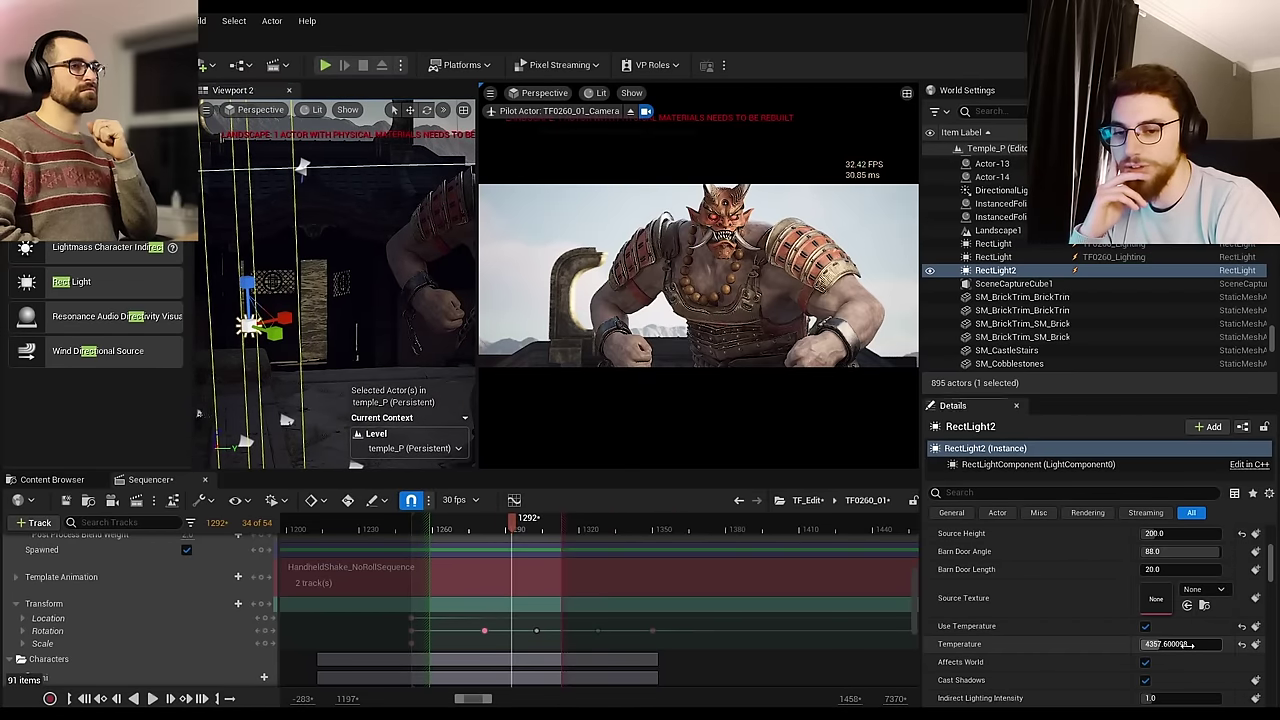
drag(1191, 645, 1230, 645)
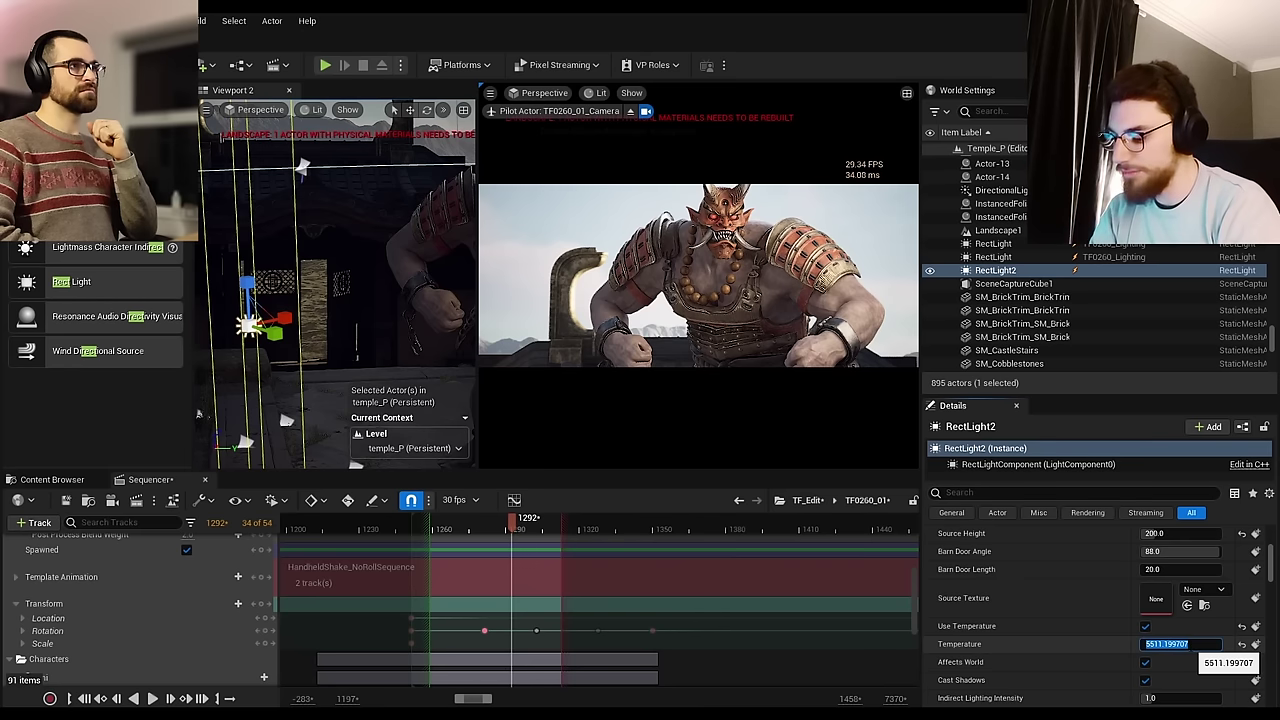
text(5000.0)
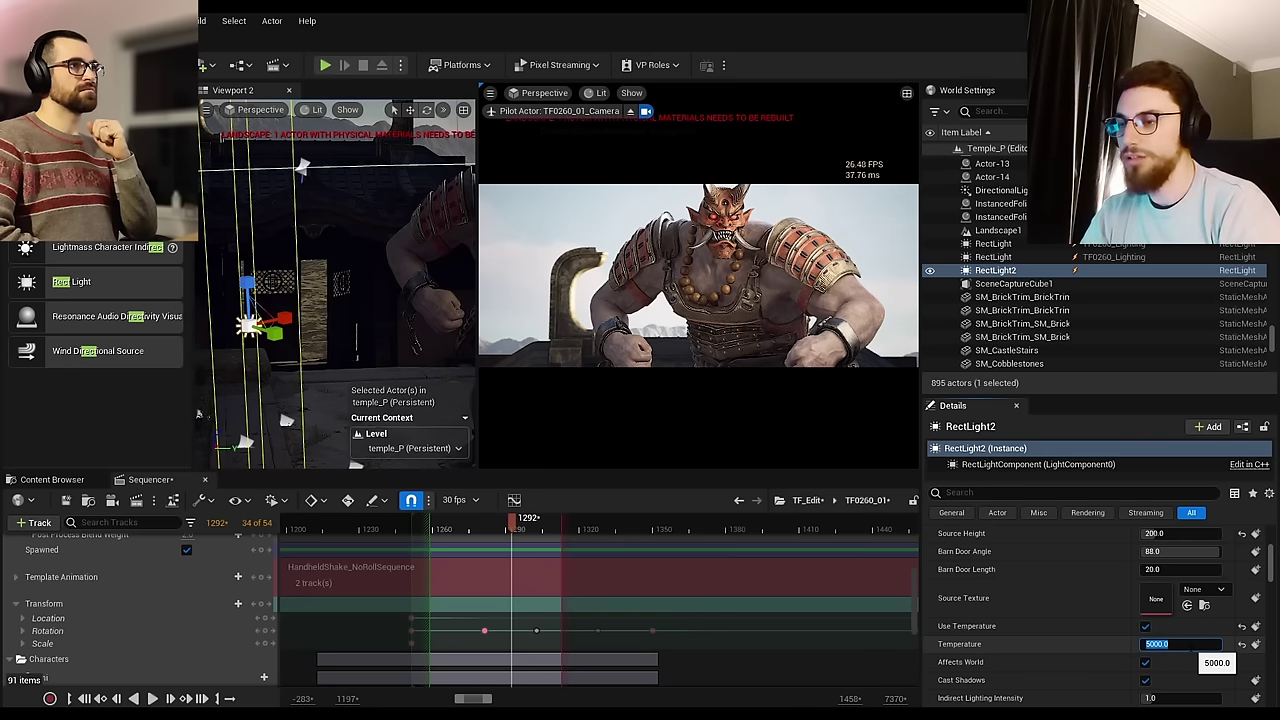
key(Return)
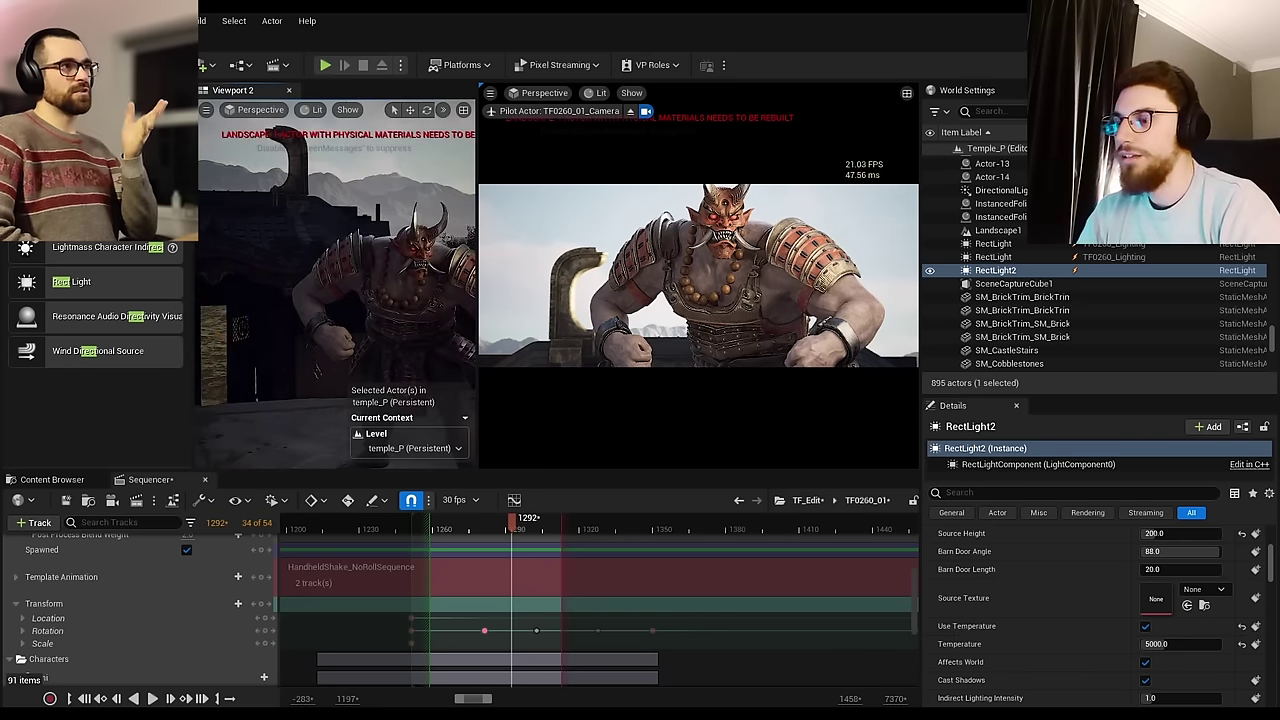
Step: Select the rect light beside the shot camera and move it horizontally away from the demon
right_drag(336, 280, 355, 255)
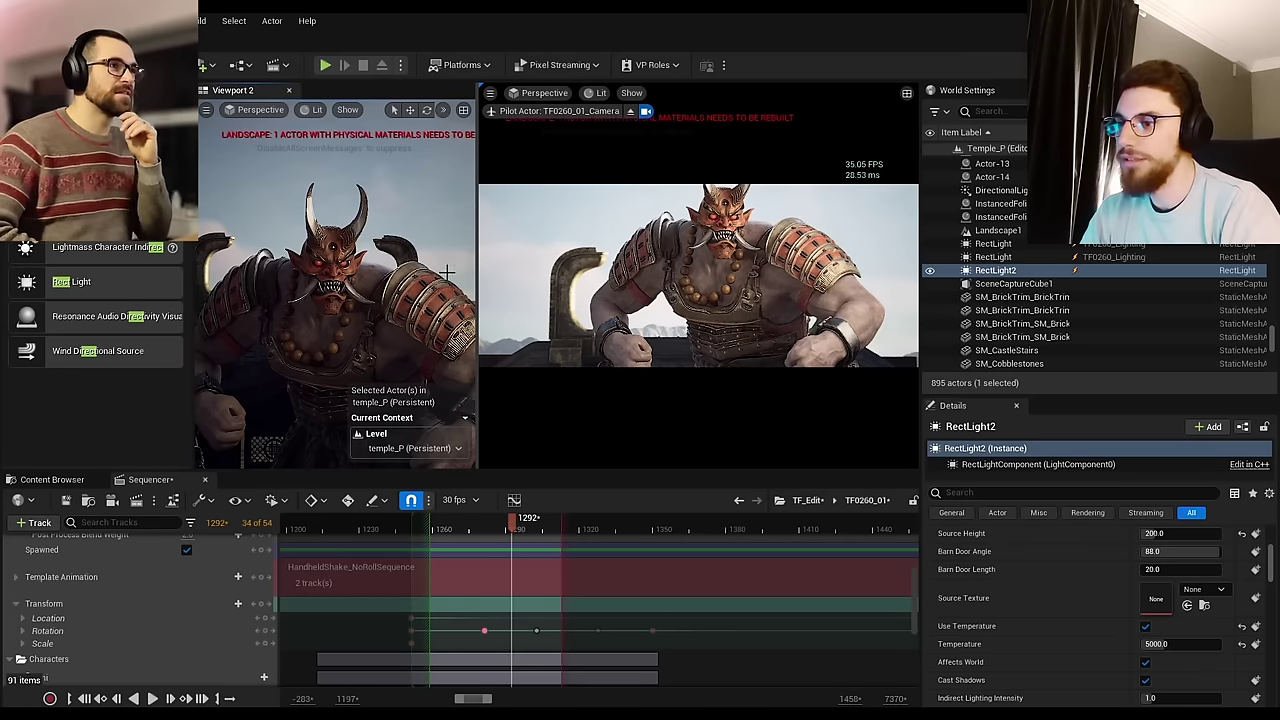
right_drag(447, 272, 512, 272)
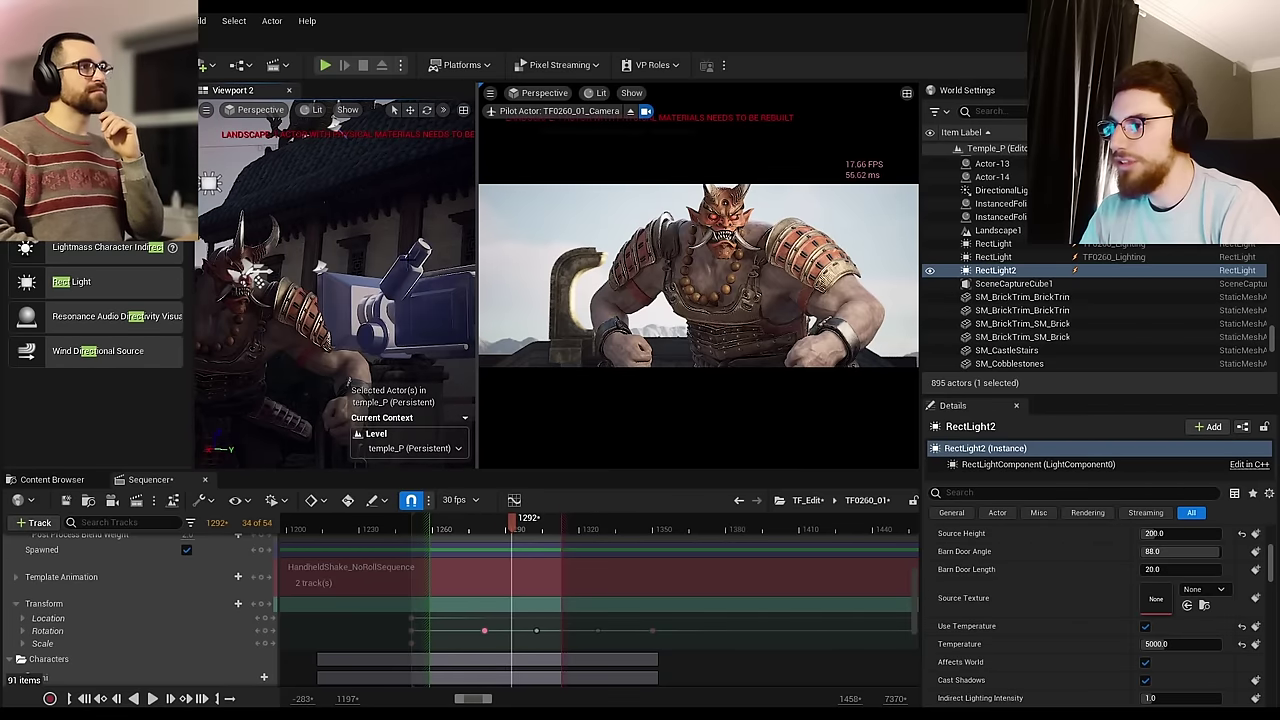
right_drag(380, 300, 430, 215)
click(403, 377)
right_drag(403, 377, 350, 425)
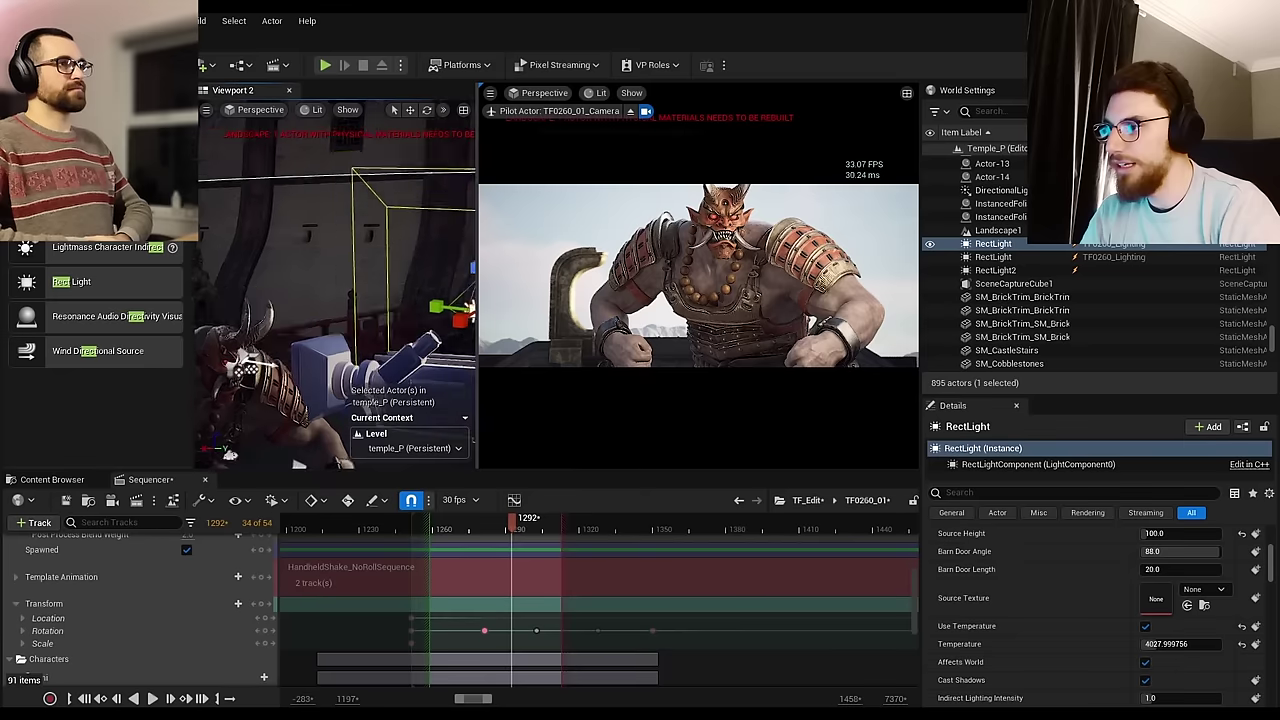
right_drag(350, 300, 372, 333)
key(w)
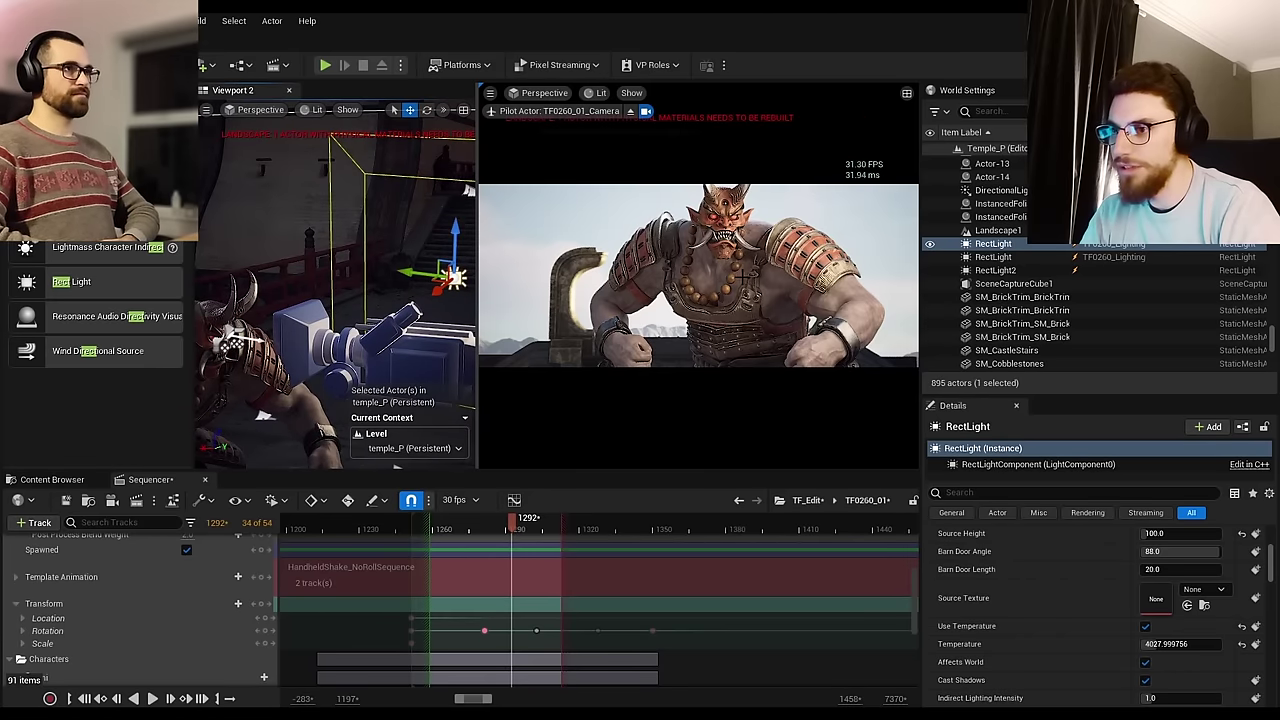
right_drag(420, 236, 448, 290)
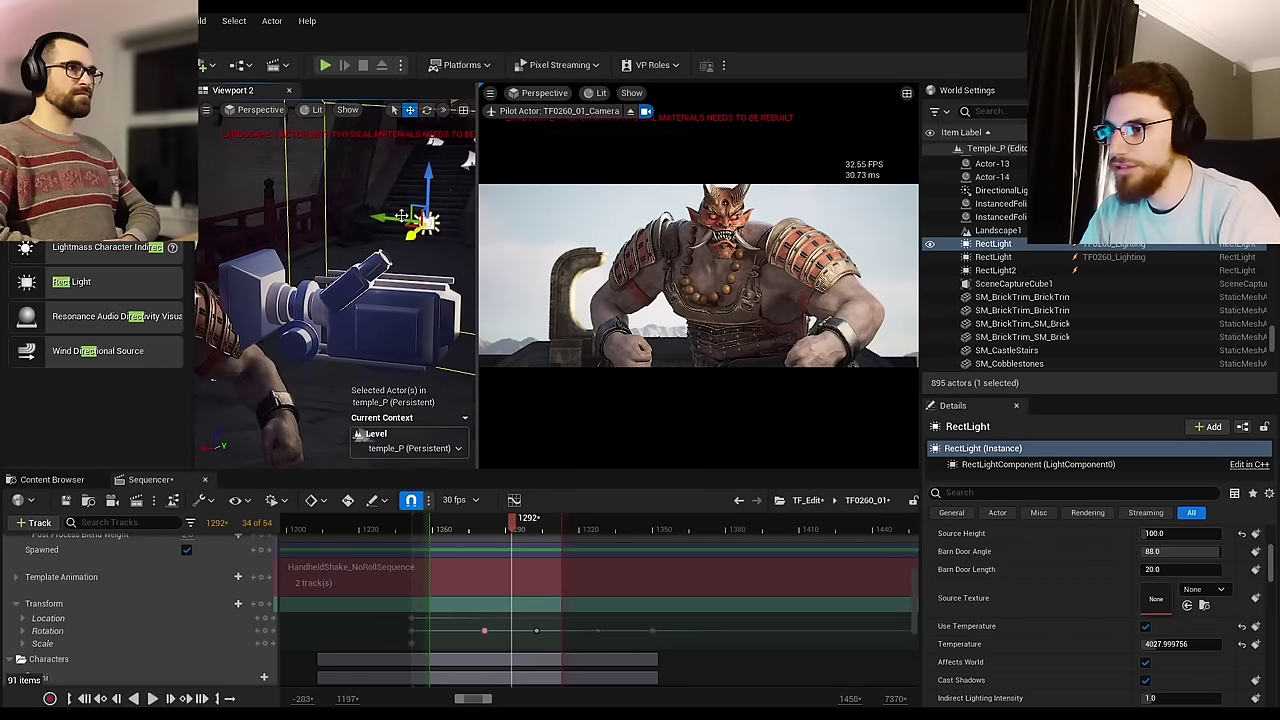
right_drag(401, 216, 448, 216)
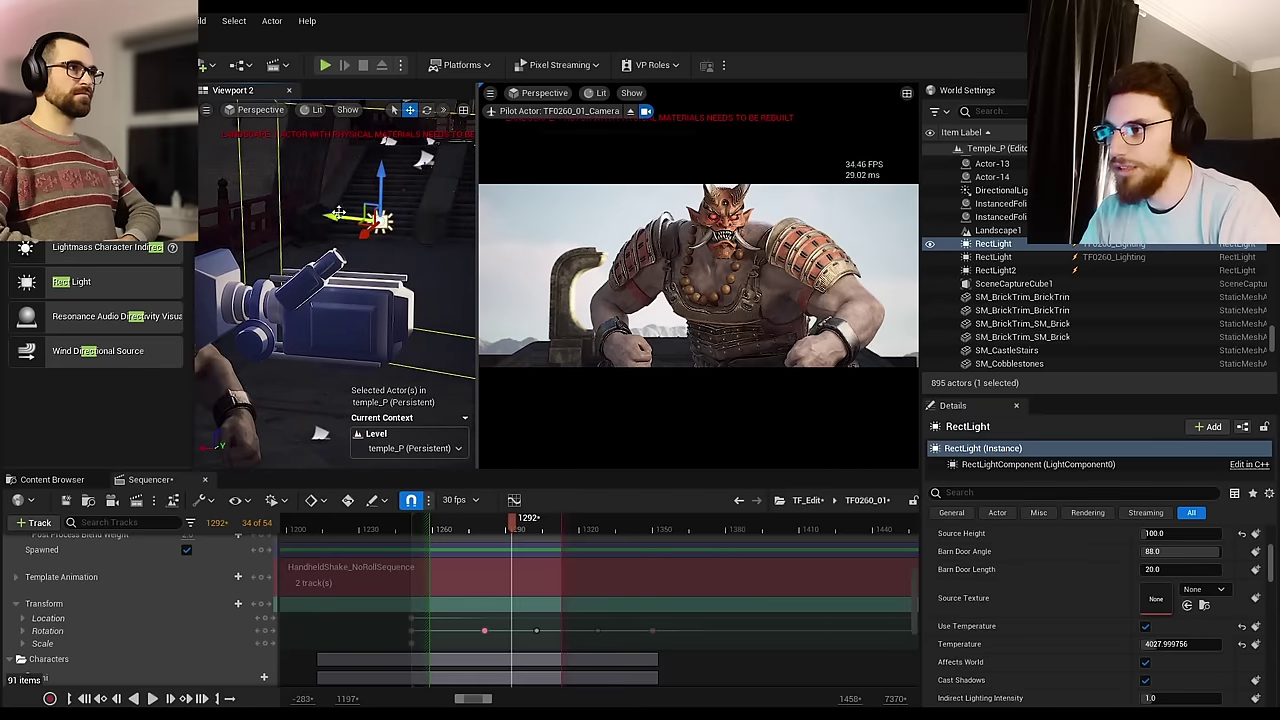
drag(339, 213, 388, 253)
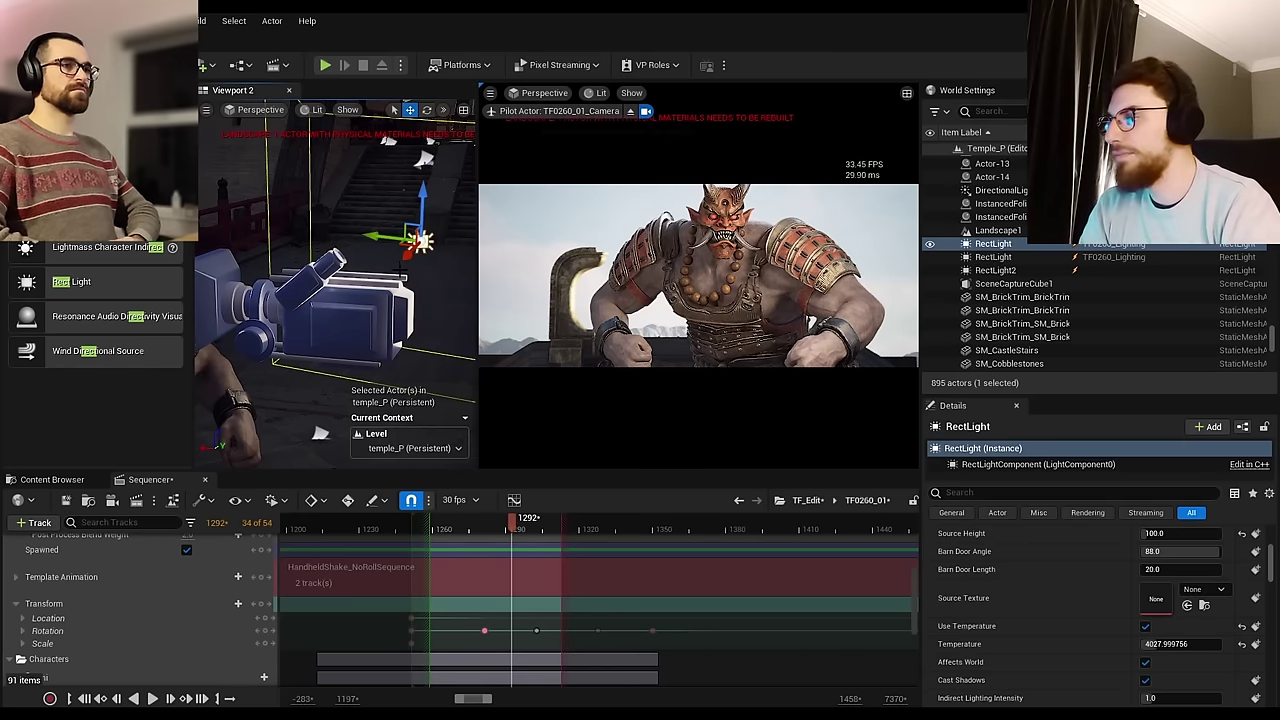
Step: Check the demon up close and shift the rect light near the shot camera back toward it
key(f)
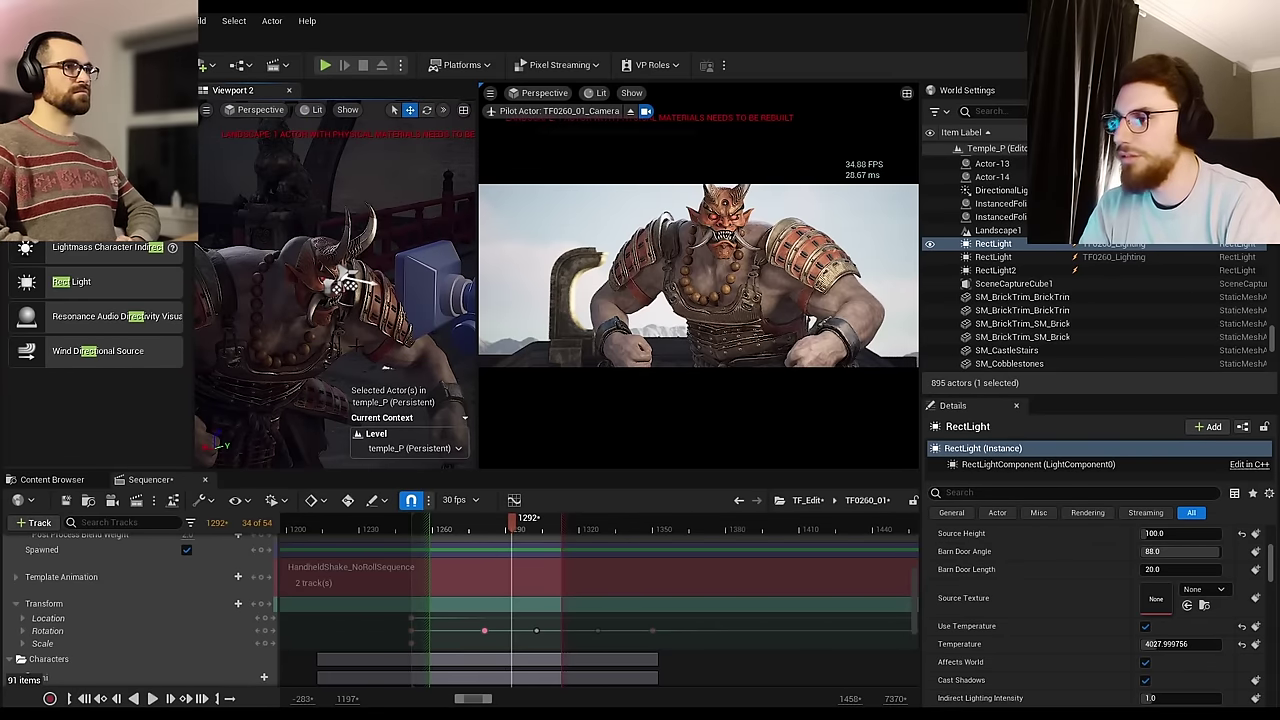
right_drag(331, 278, 397, 275)
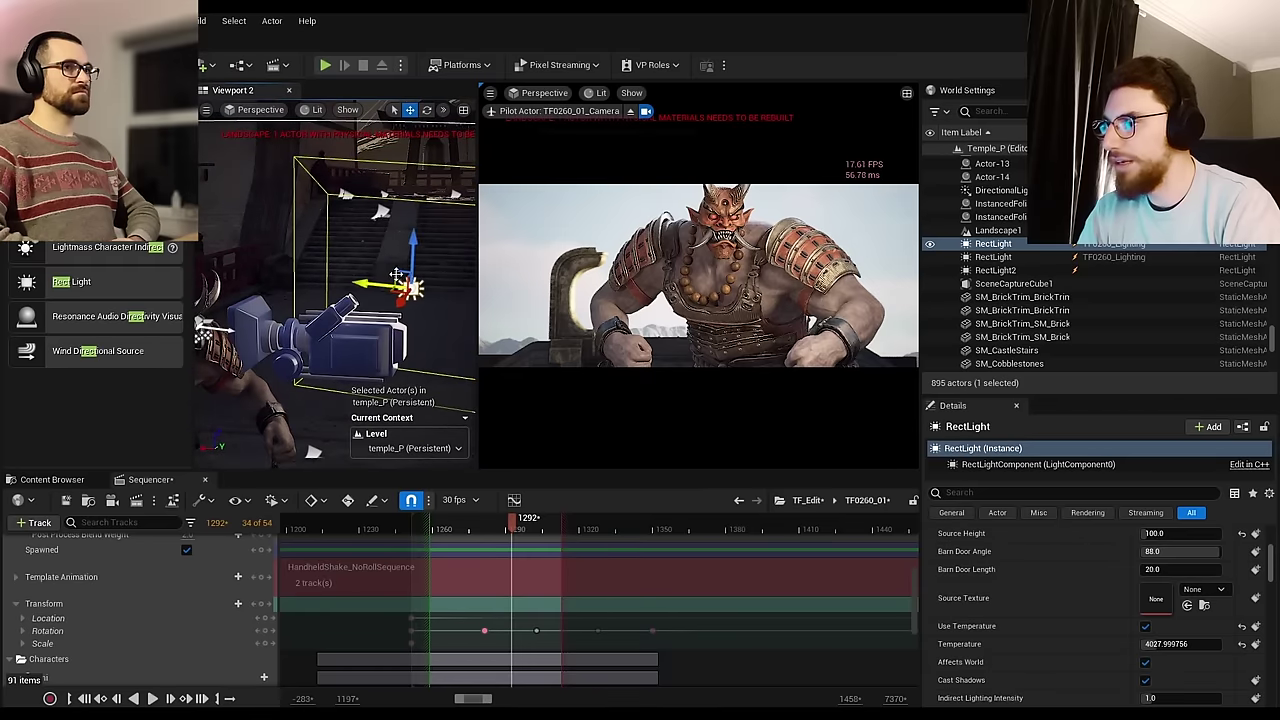
alt+drag(397, 275, 359, 265)
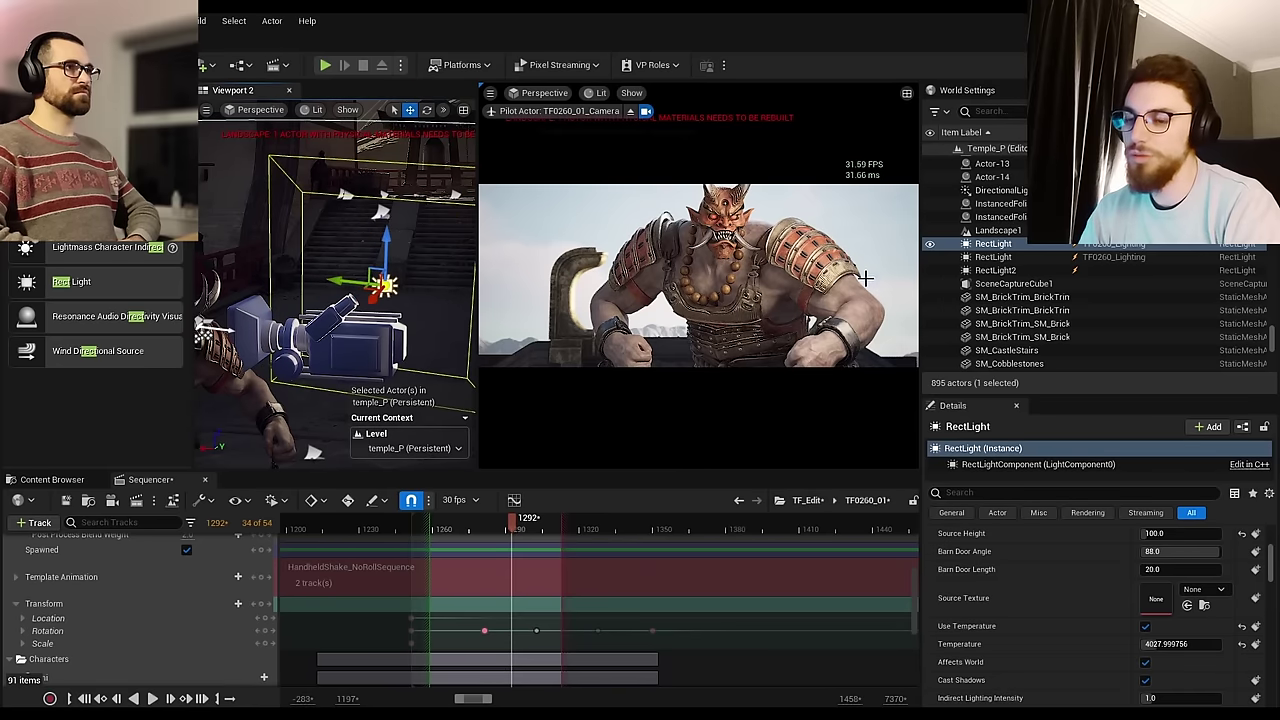
Step: Set the selected rect light's intensity to 64000 lm and nudge the light slightly closer to the demon
scroll(1096, 620, up, 5)
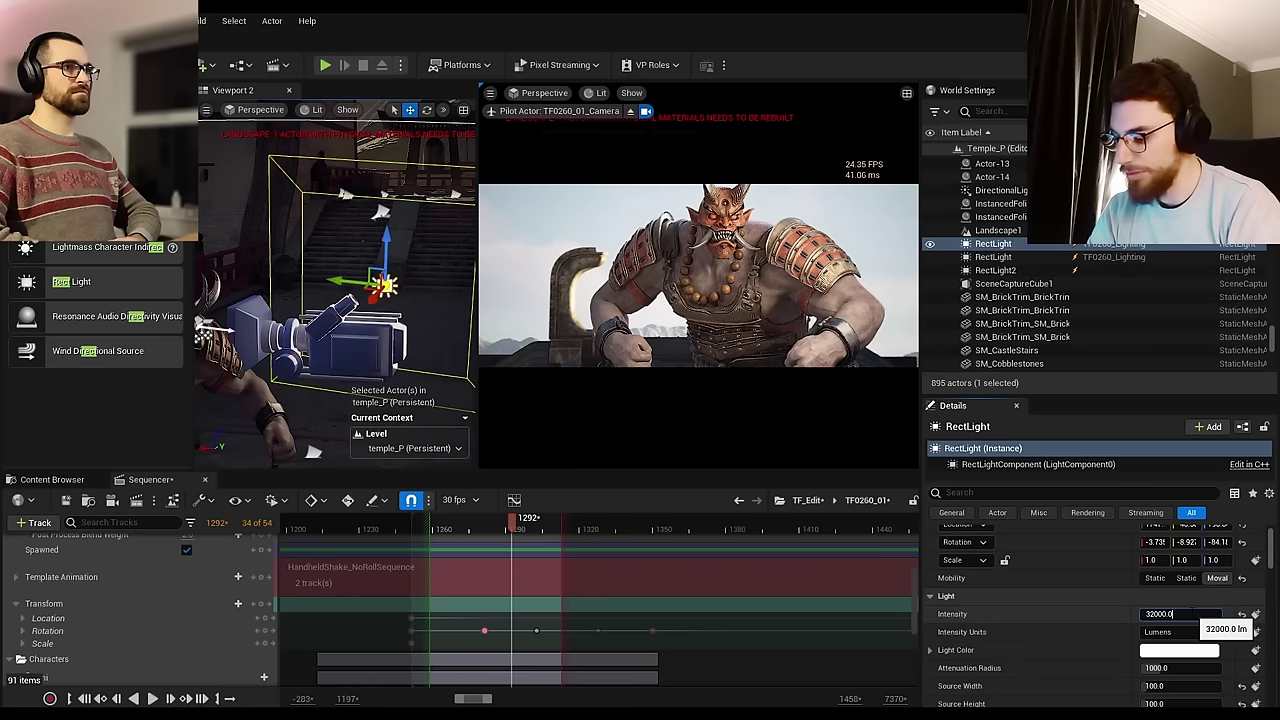
key(Return)
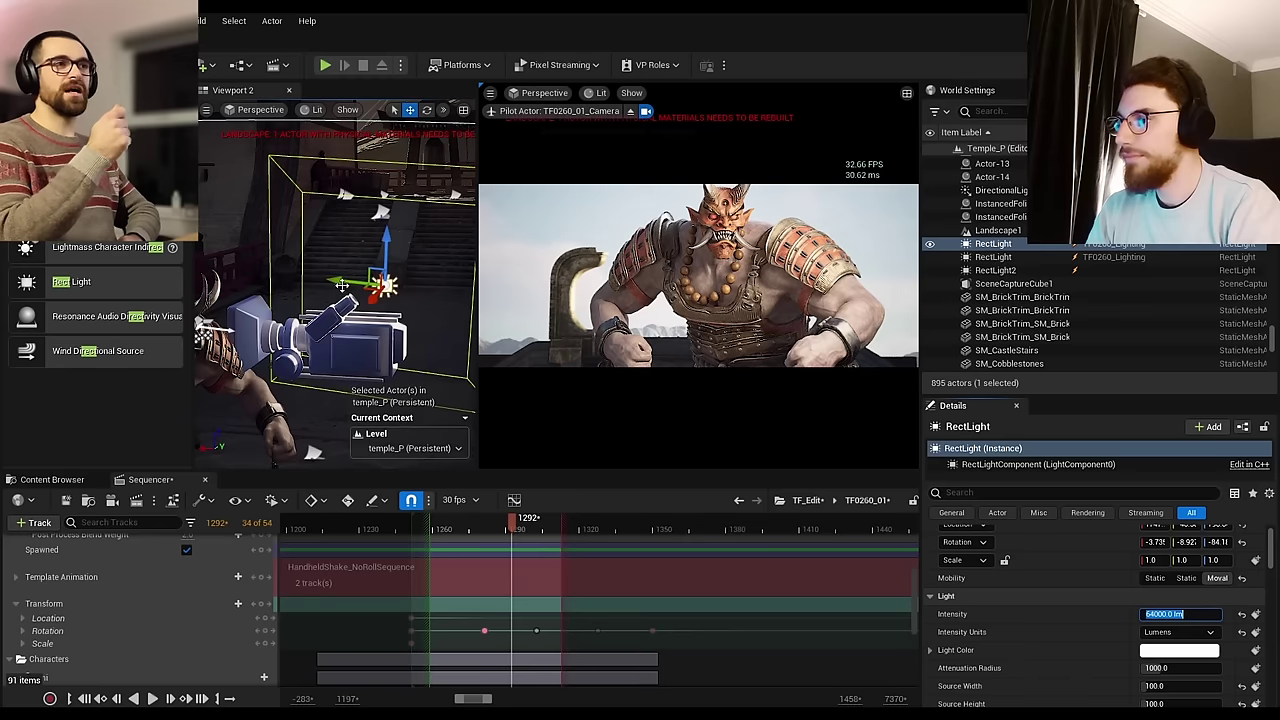
drag(340, 281, 327, 279)
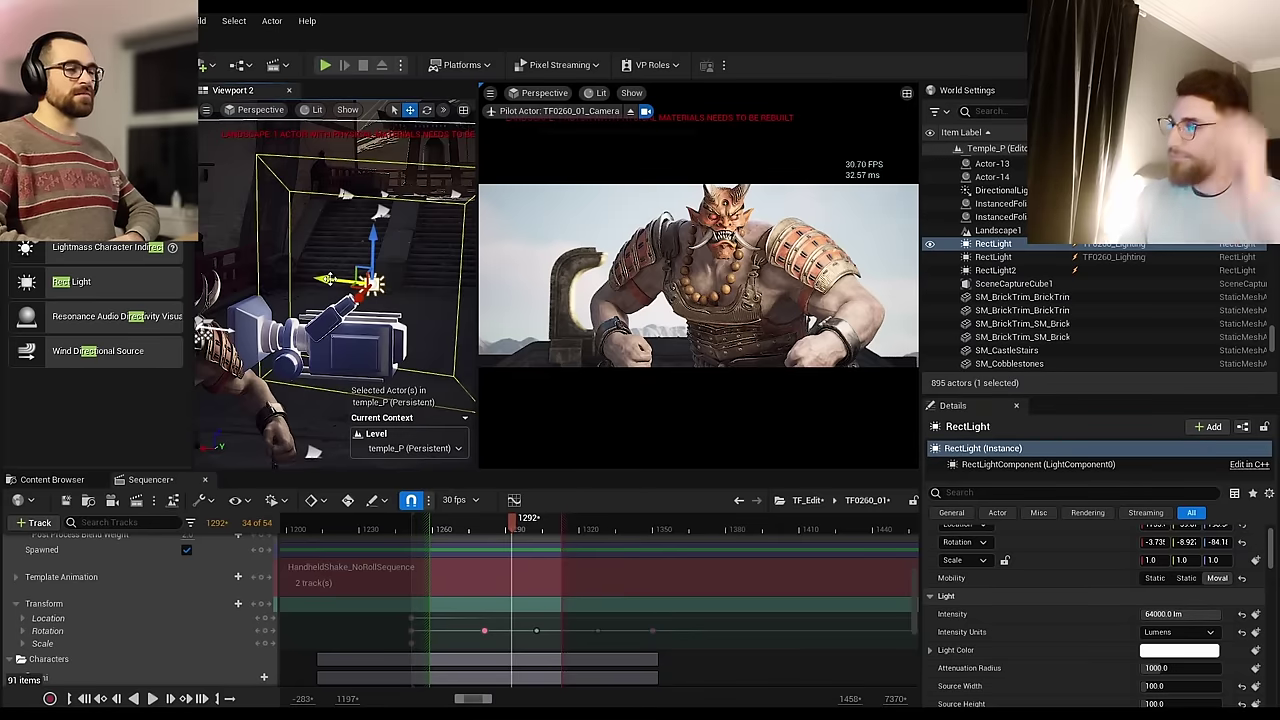
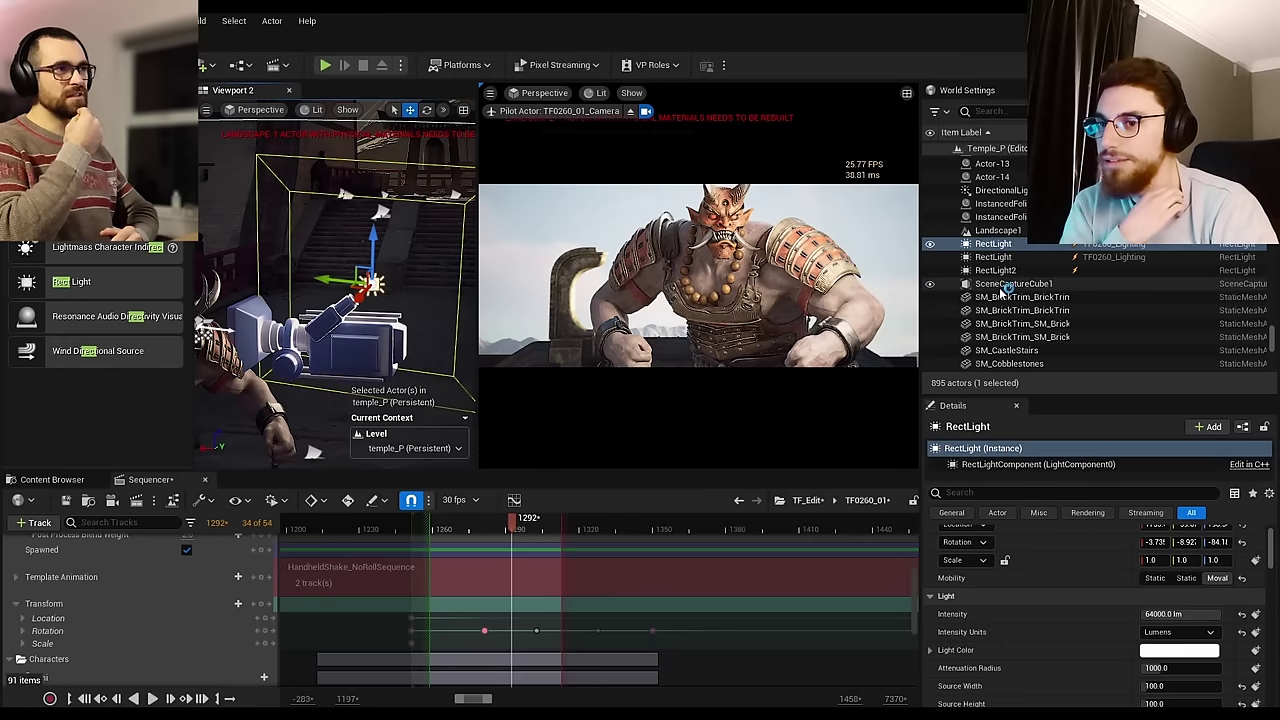
Step: Look through the level's actors and folders around the rect lights and collapse the zenRock folder
scroll(1001, 290, down, 1)
scroll(1001, 295, up, 5)
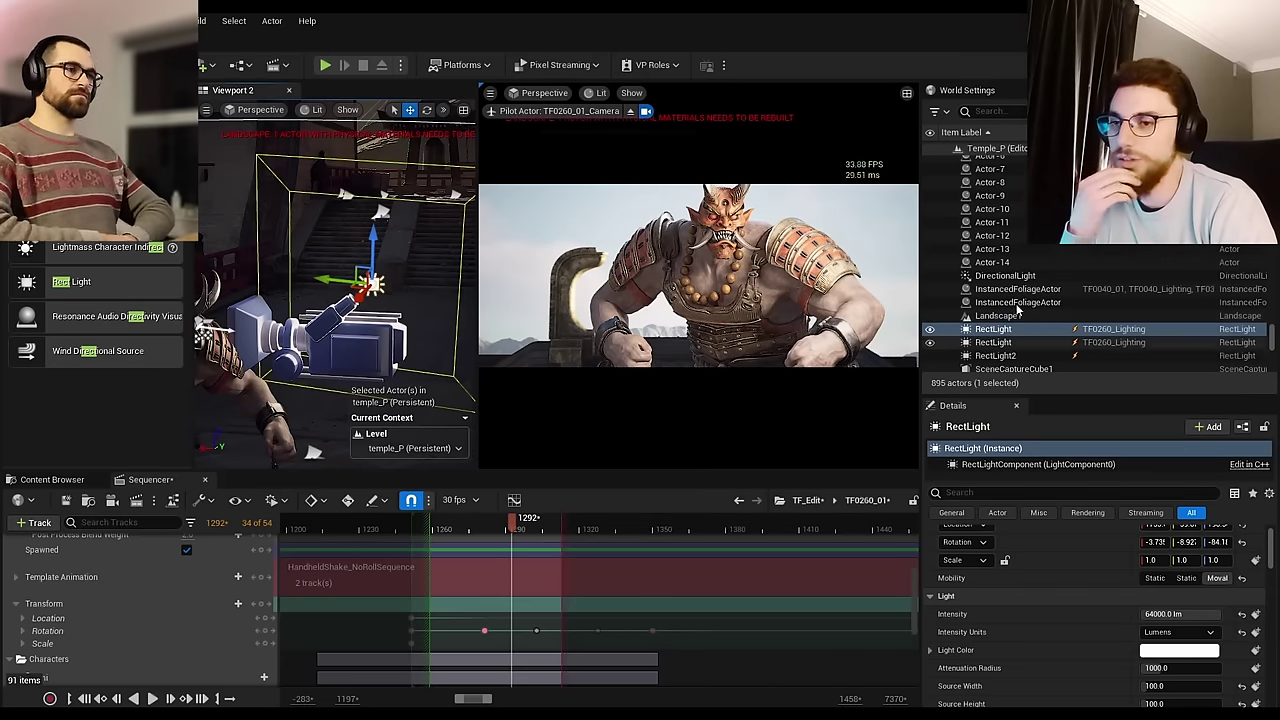
scroll(1010, 300, up, 5)
scroll(1030, 275, down, 6)
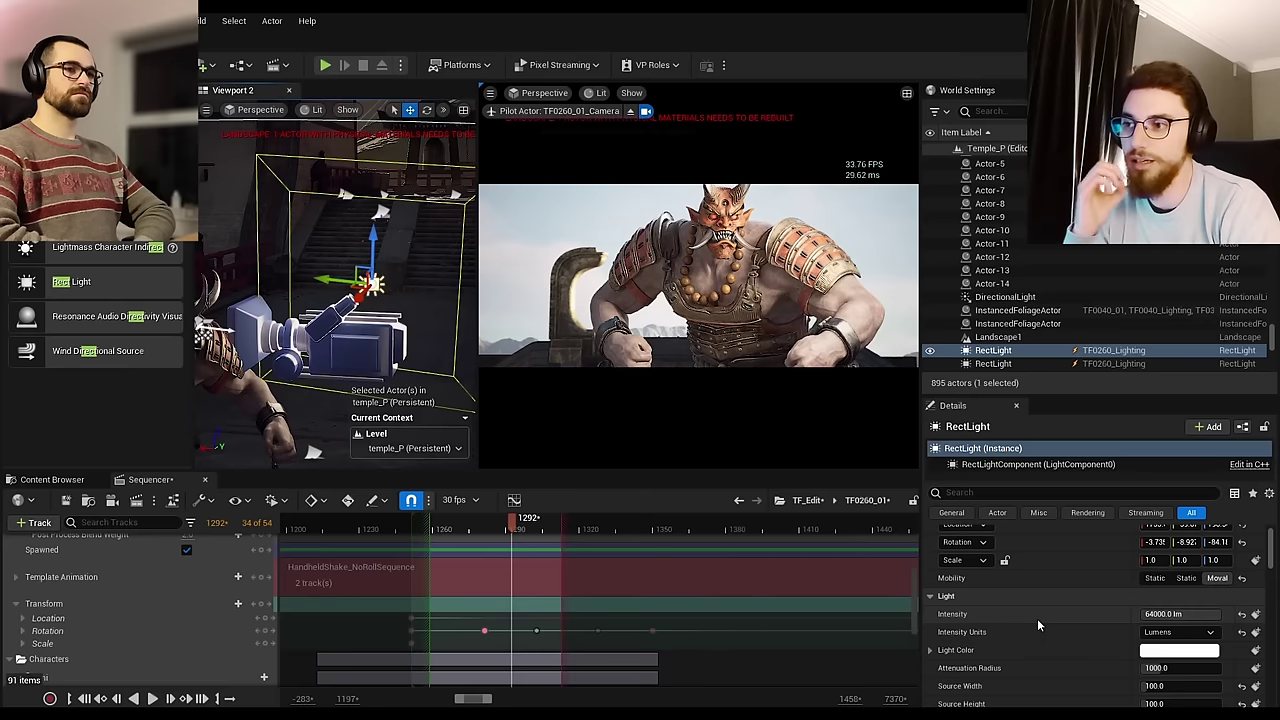
scroll(1043, 293, up, 3)
scroll(1043, 293, up, 5)
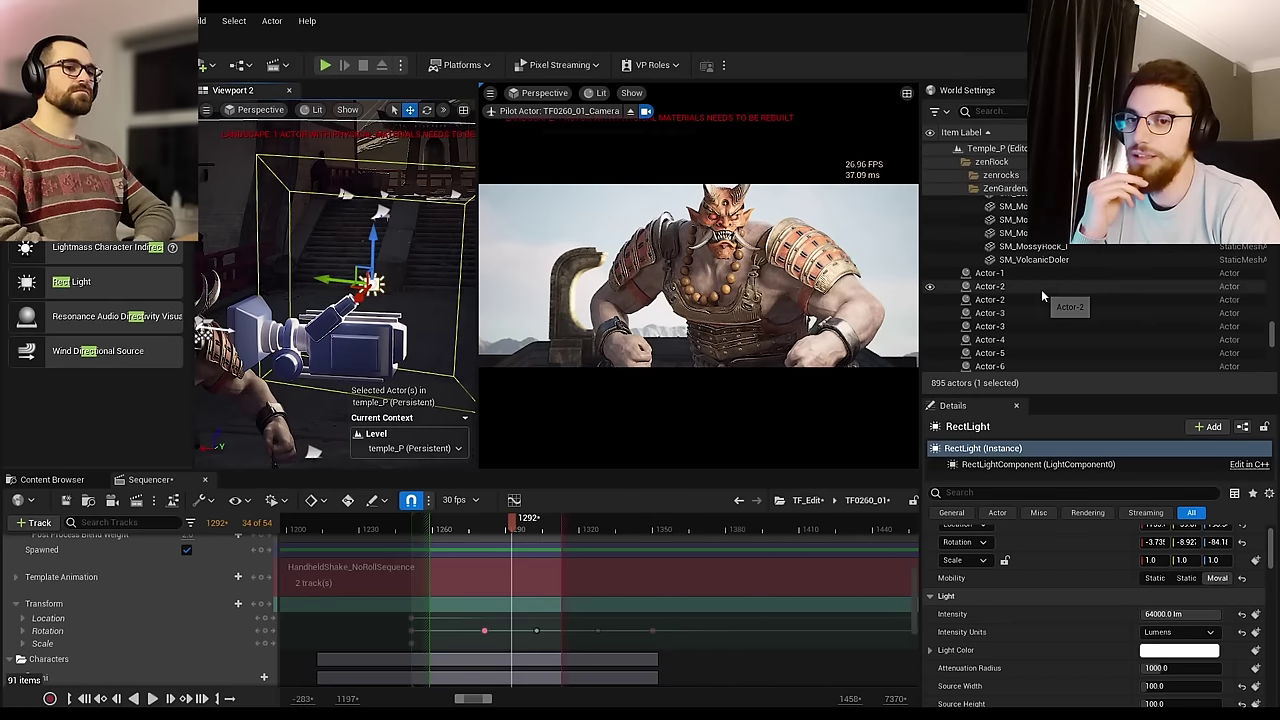
scroll(1043, 293, up, 6)
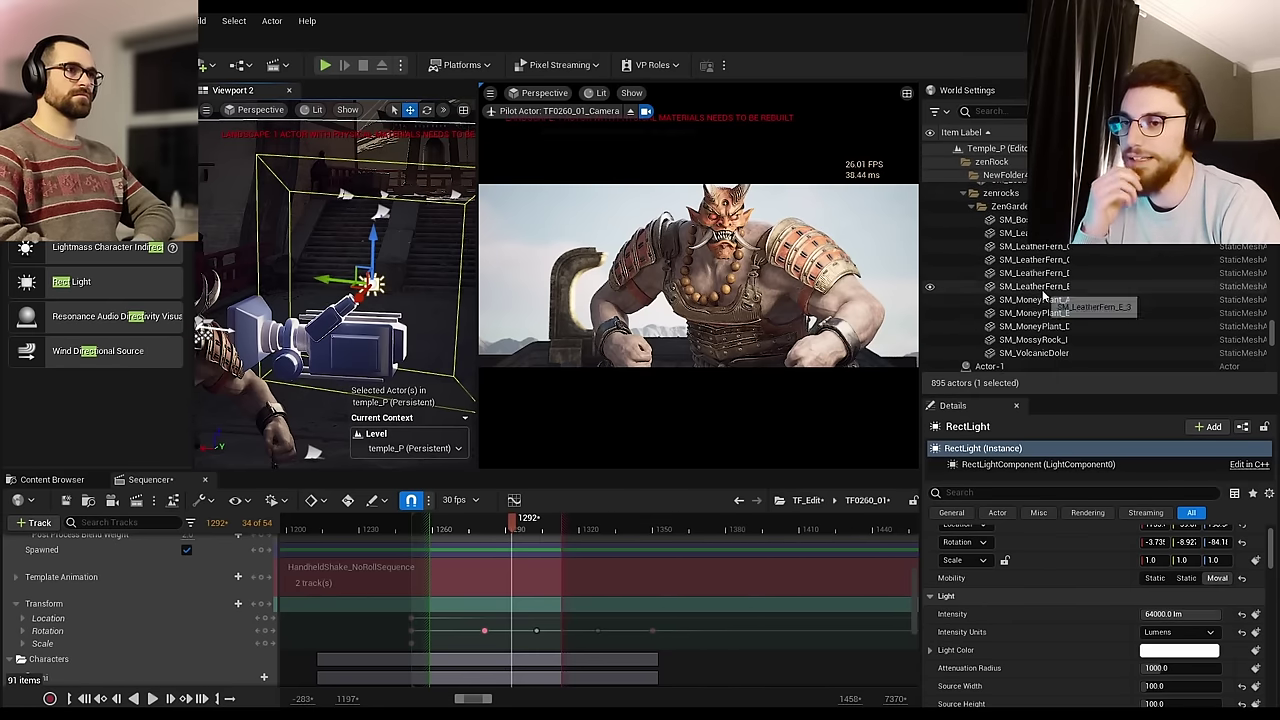
scroll(1043, 293, up, 2)
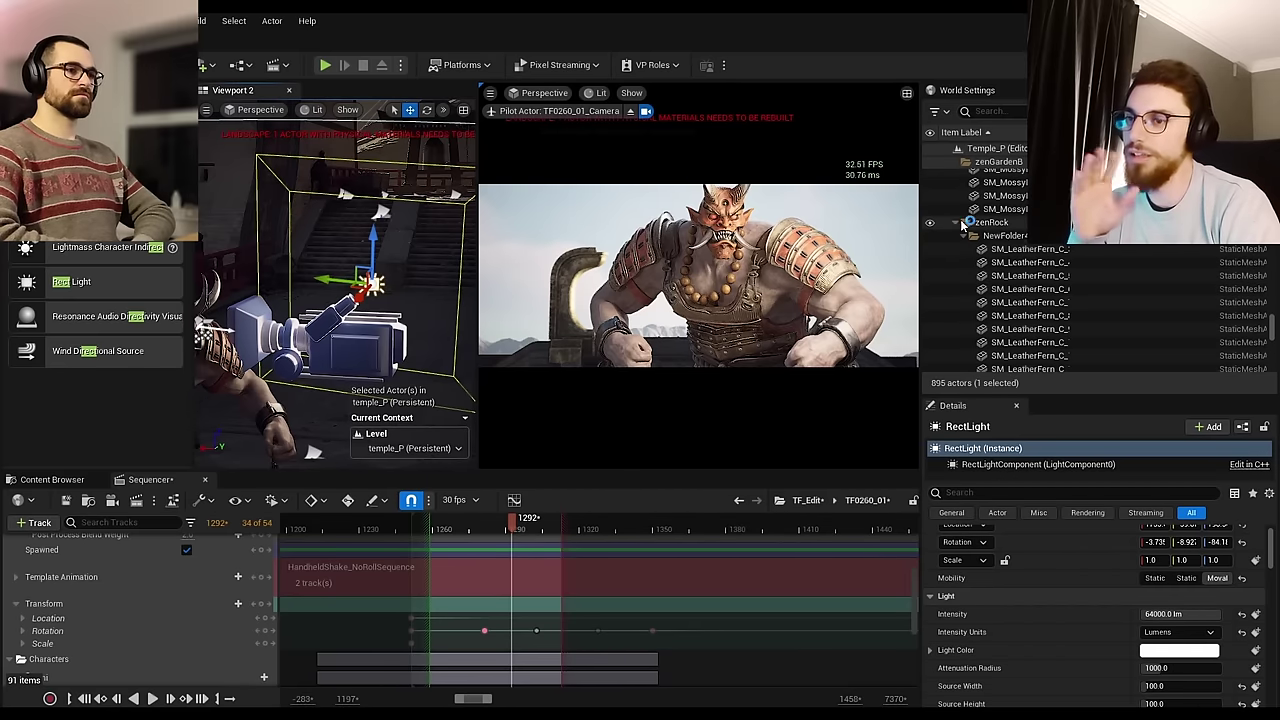
click(958, 222)
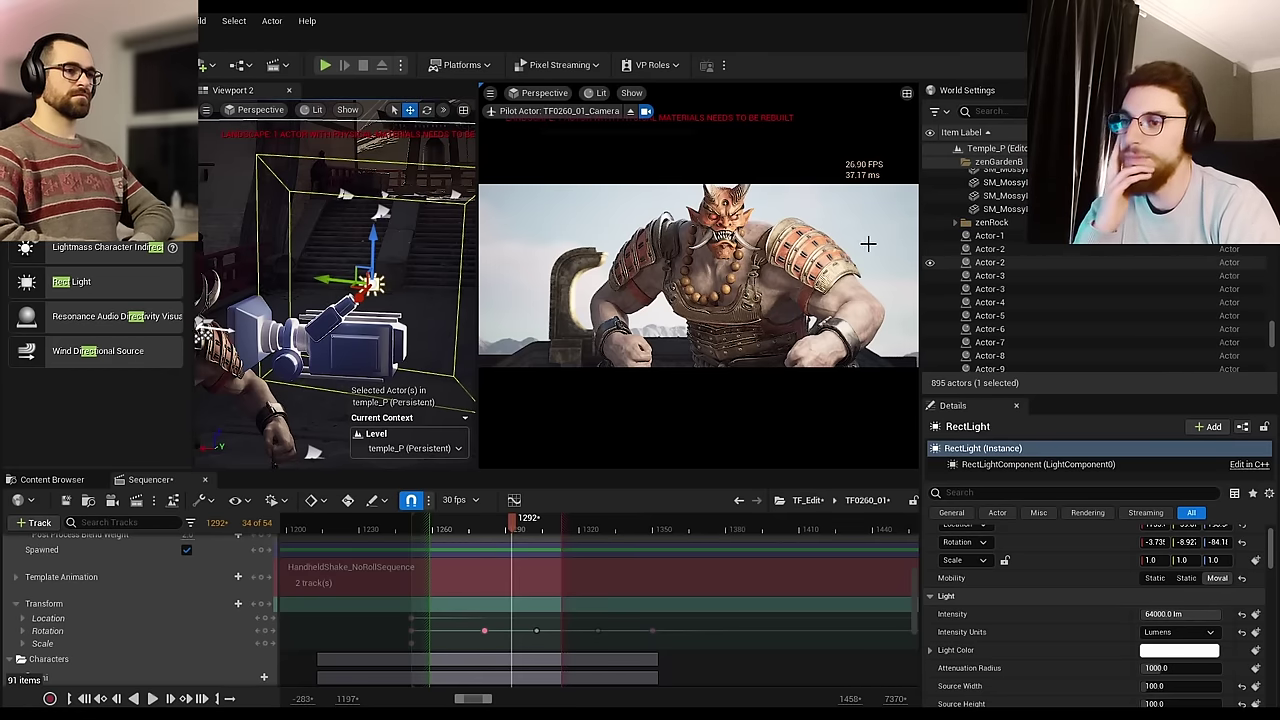
scroll(1052, 245, up, 3)
scroll(1052, 245, up, 1)
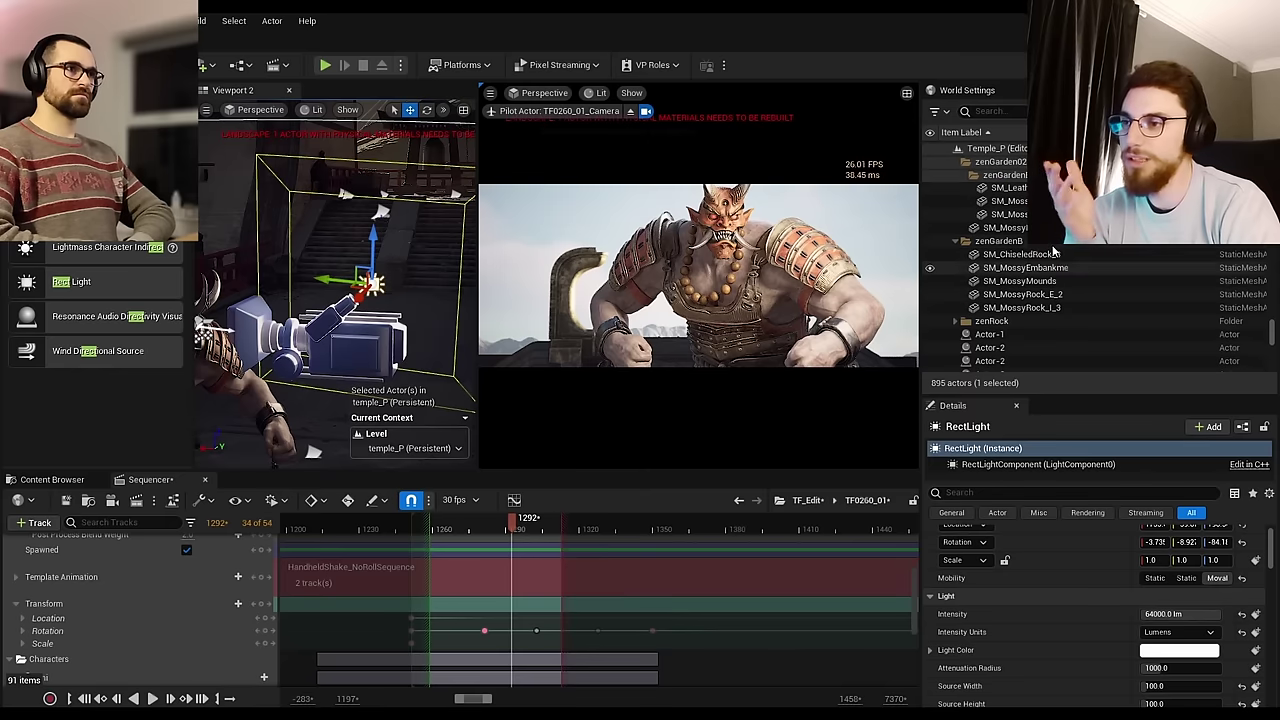
scroll(1052, 245, down, 7)
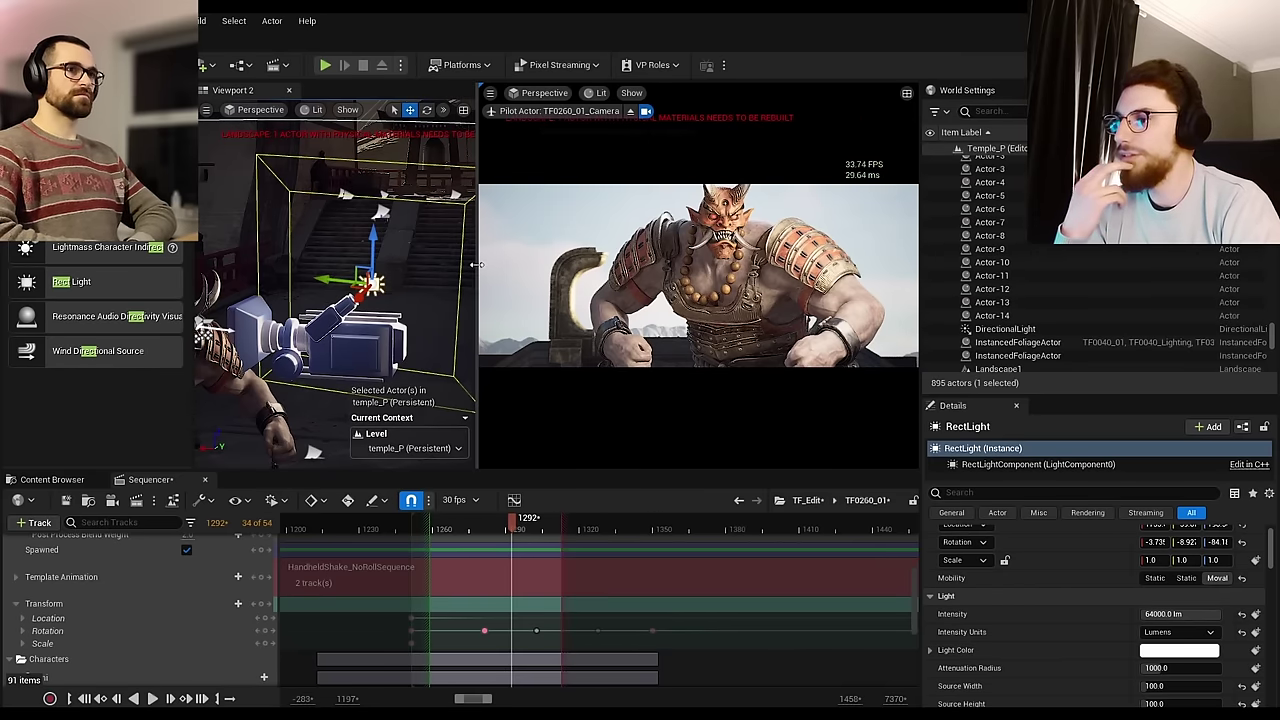
drag(478, 262, 474, 260)
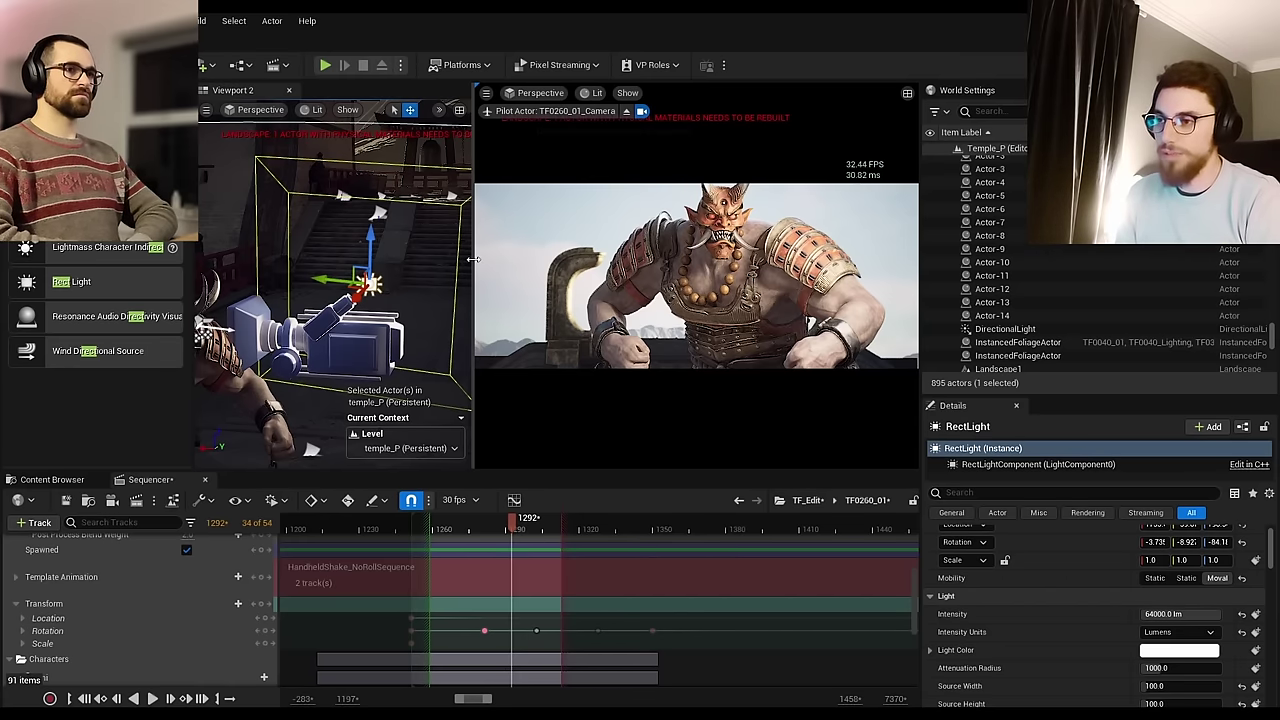
Step: Open the TF0260_Lighting subsequence and collapse its two RectLight tracks
scroll(146, 627, down, 5)
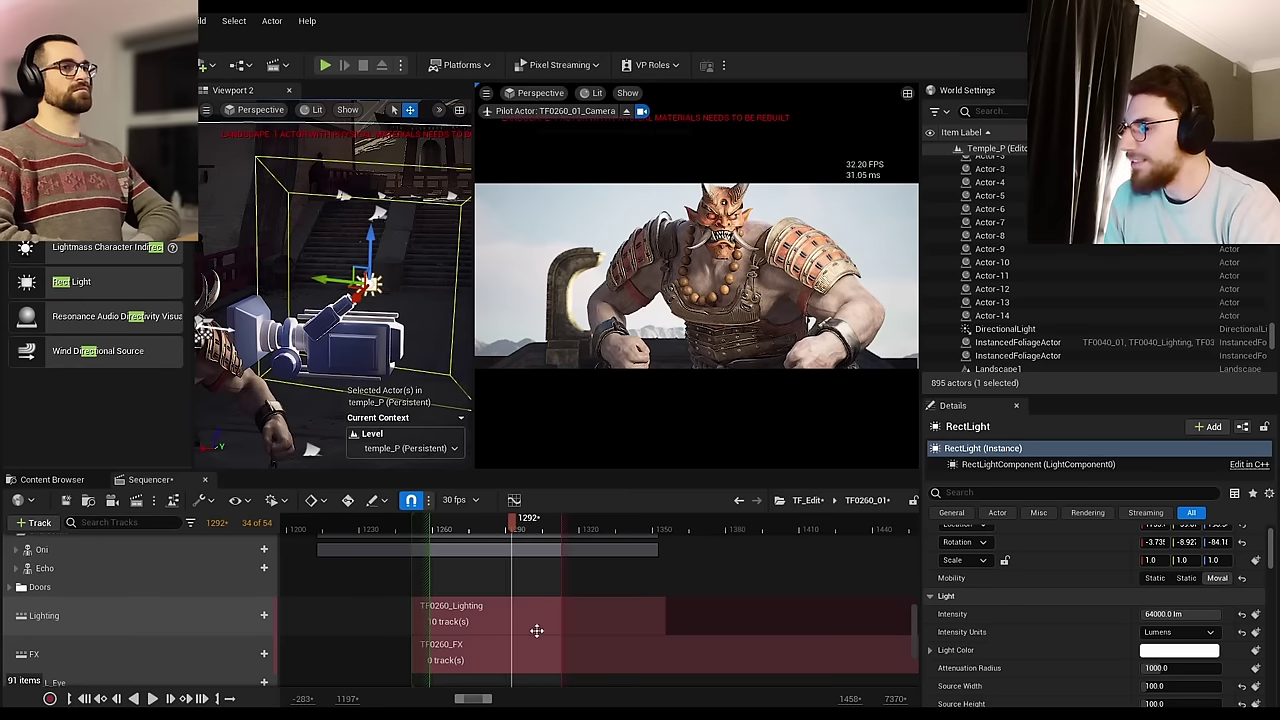
double_click(491, 619)
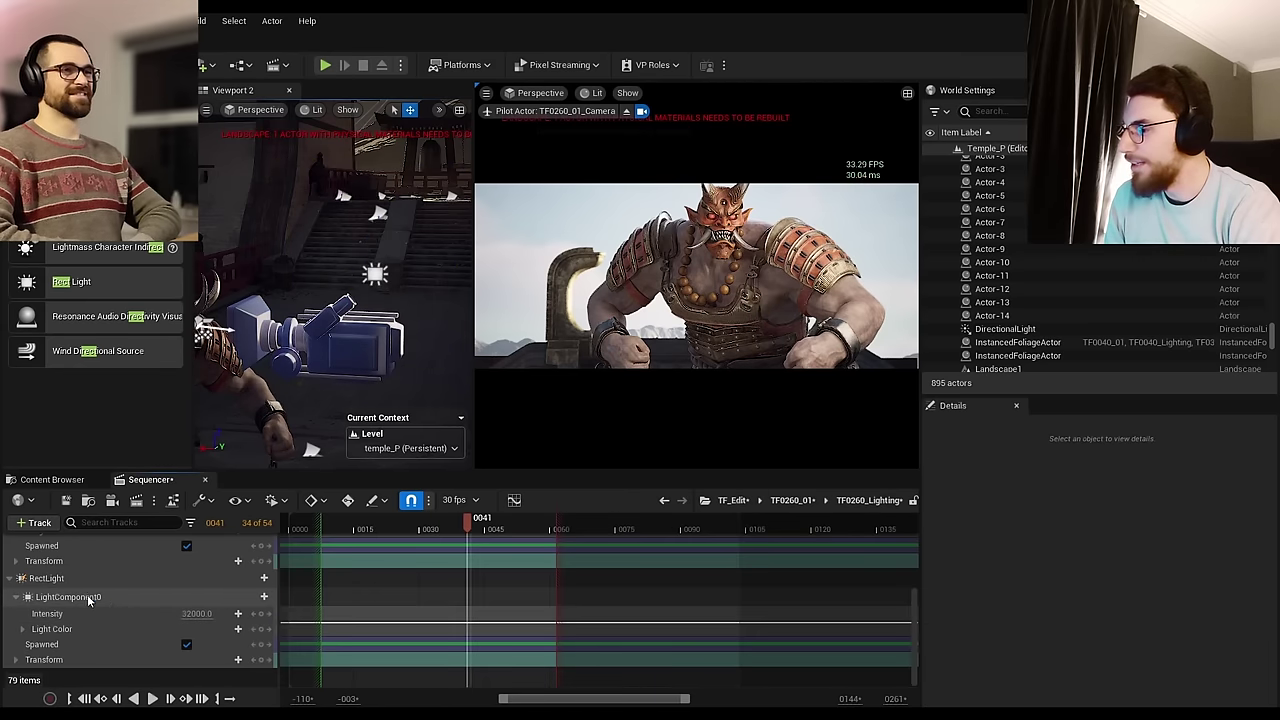
scroll(88, 600, up, 1)
click(10, 623)
scroll(22, 612, up, 1)
click(9, 598)
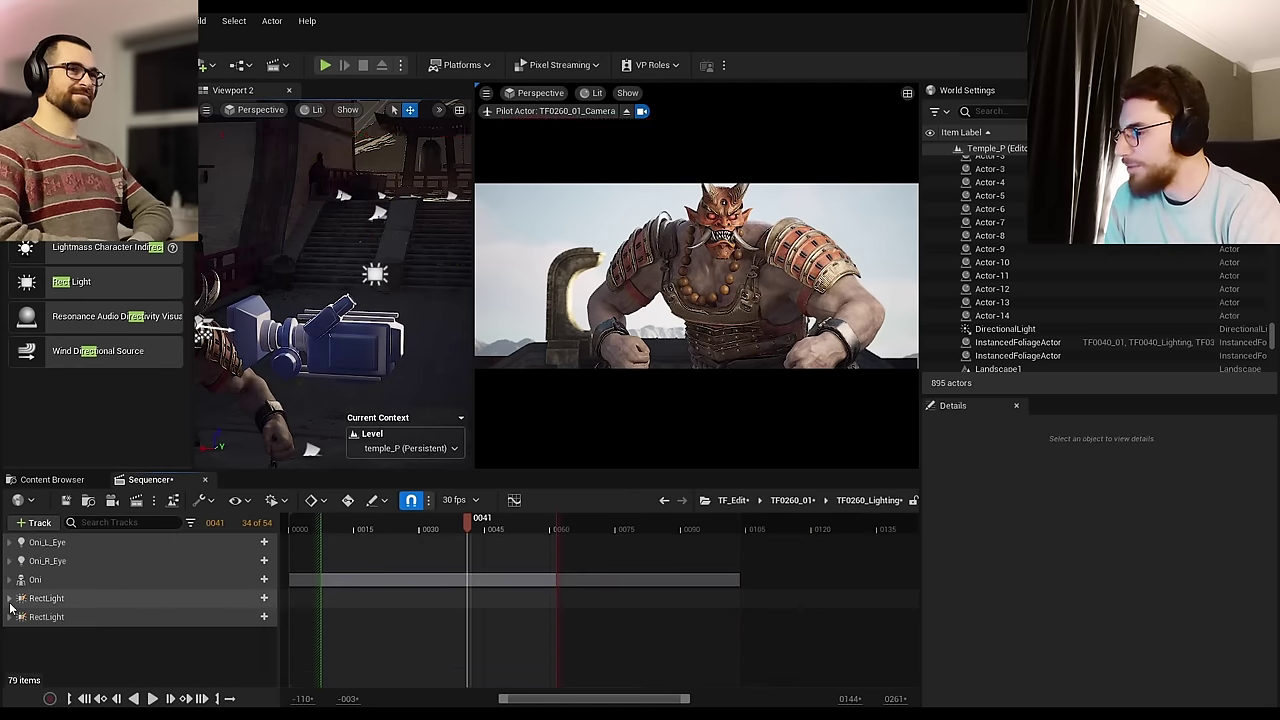
Step: Add RectLight2 to the TF0260_Lighting subsequence and convert it to a spawnable
click(72, 620)
click(1036, 298)
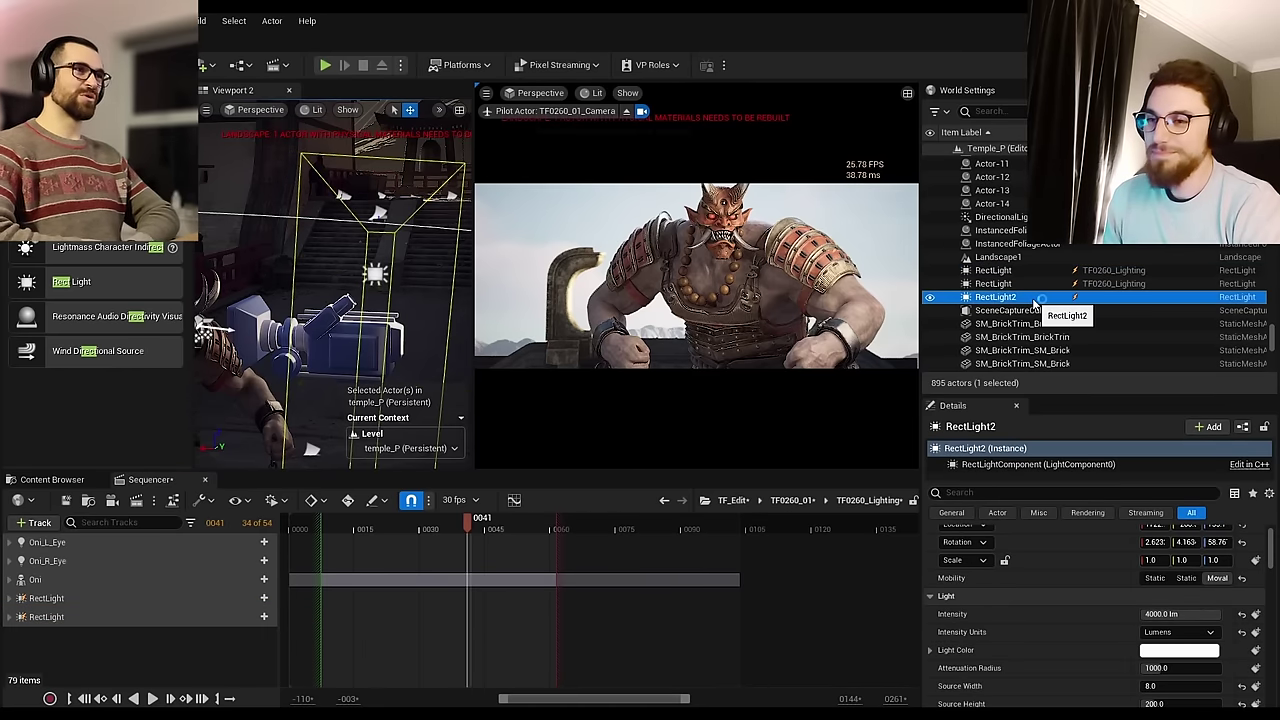
drag(1036, 298, 116, 666)
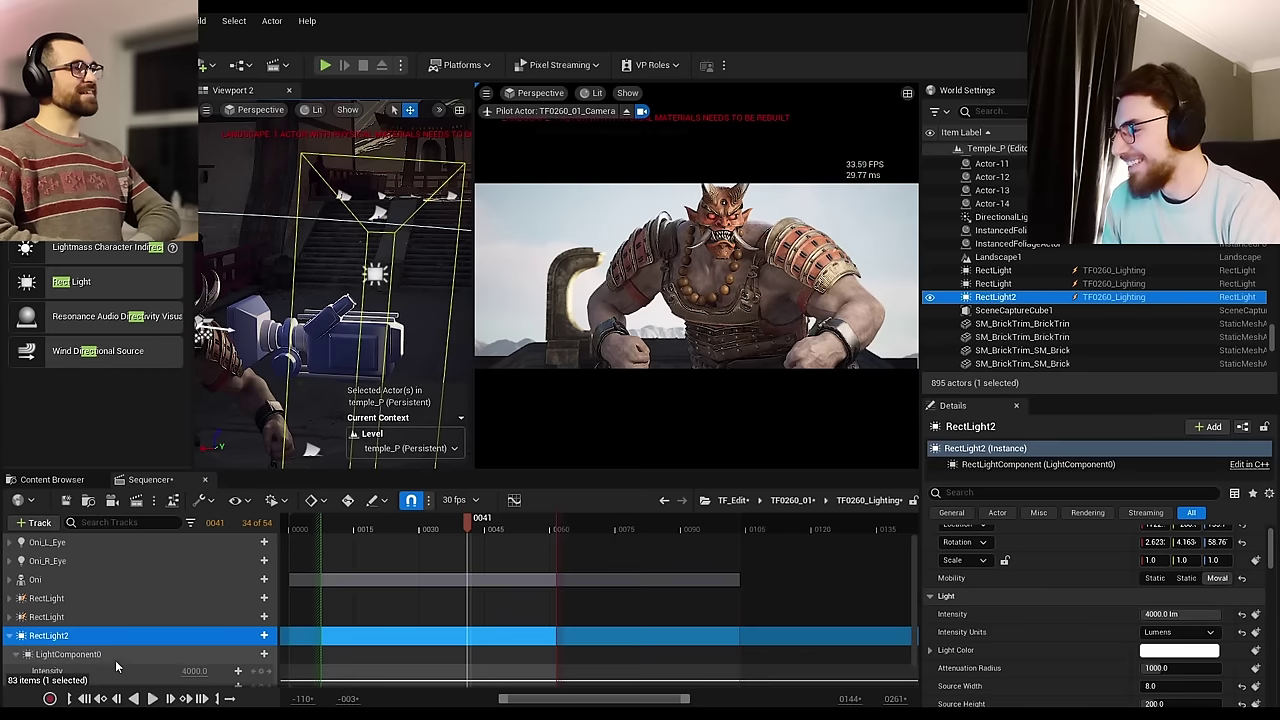
right_click(97, 636)
mouse_move(196, 307)
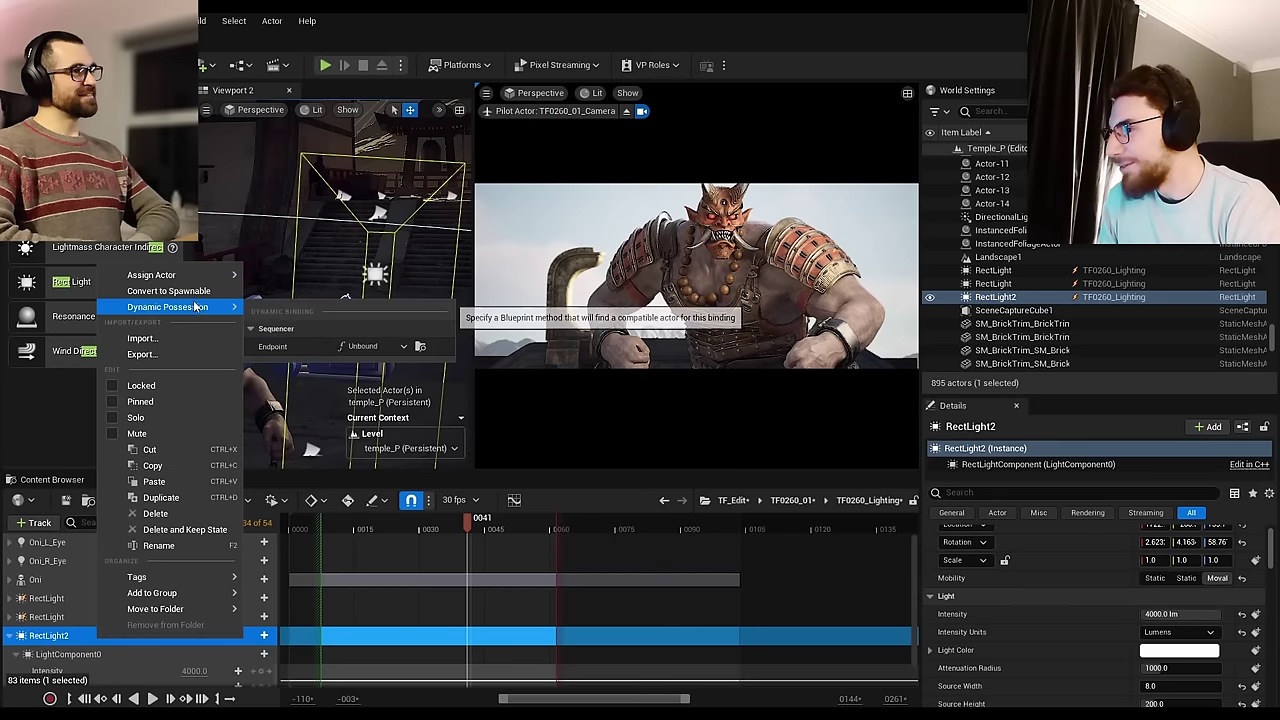
click(165, 290)
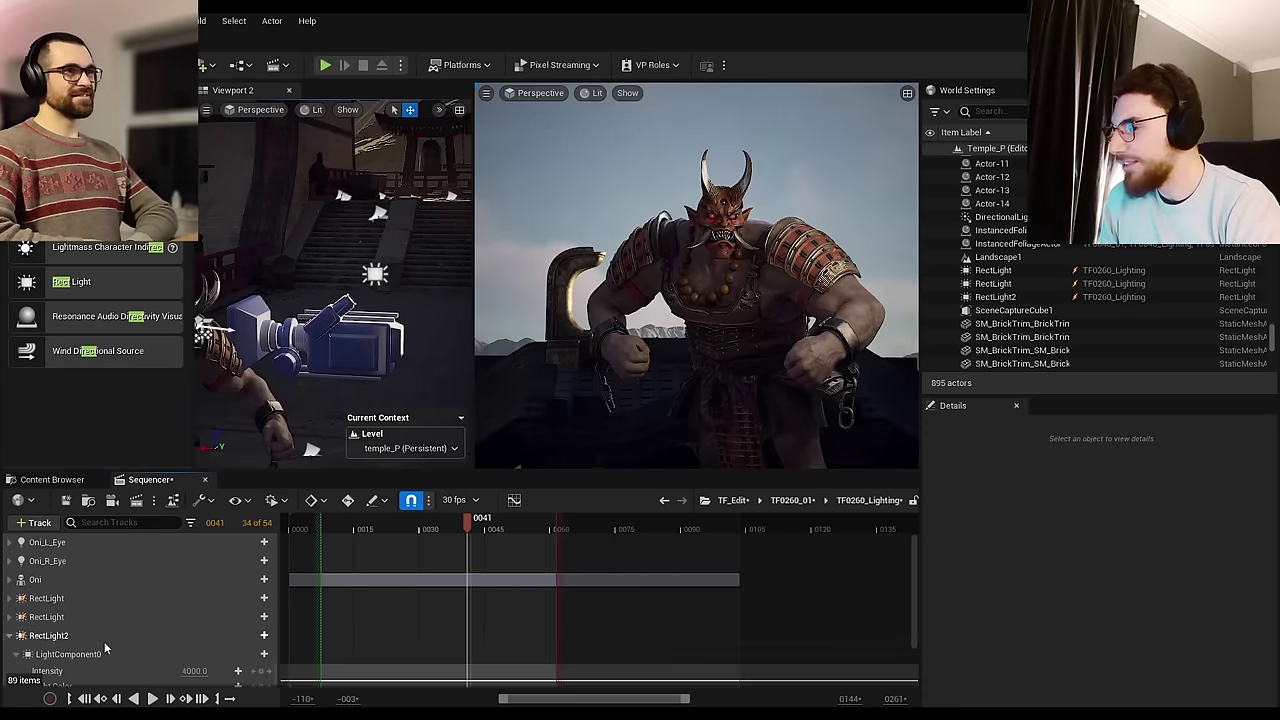
Step: Select the RectLight2 track and return the main view to TF0260_01_Camera
click(60, 636)
click(535, 93)
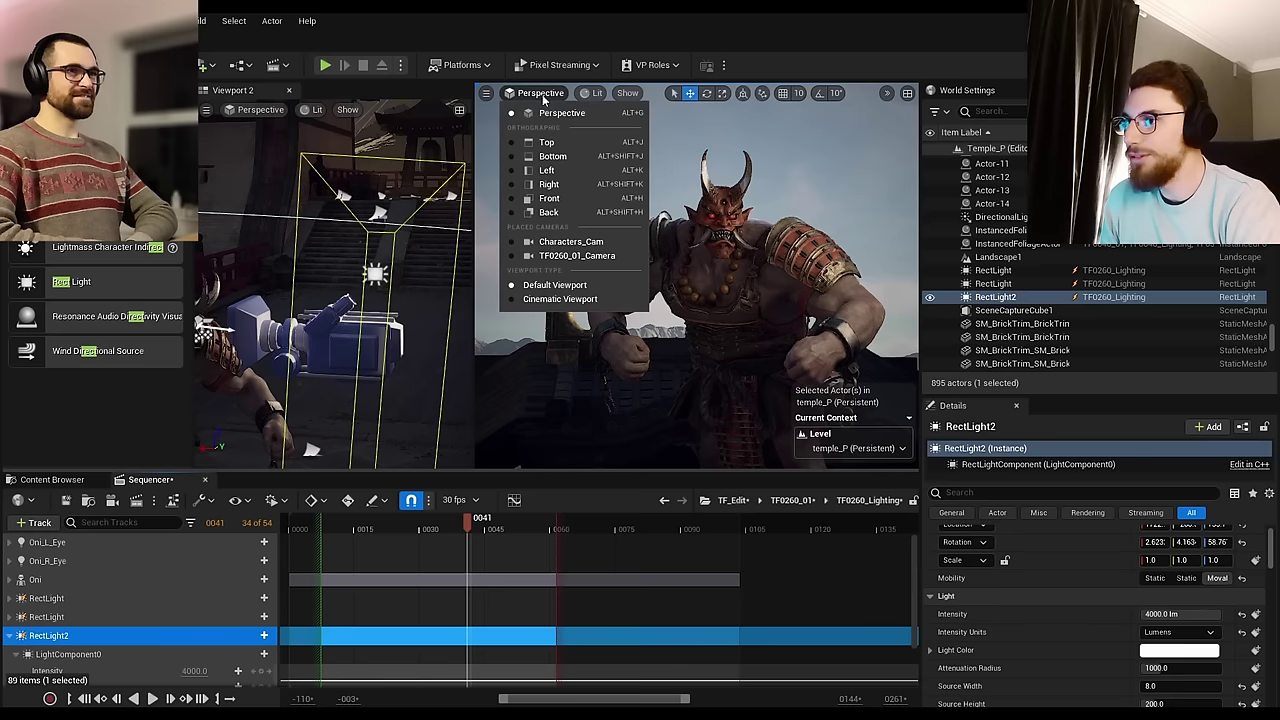
click(570, 256)
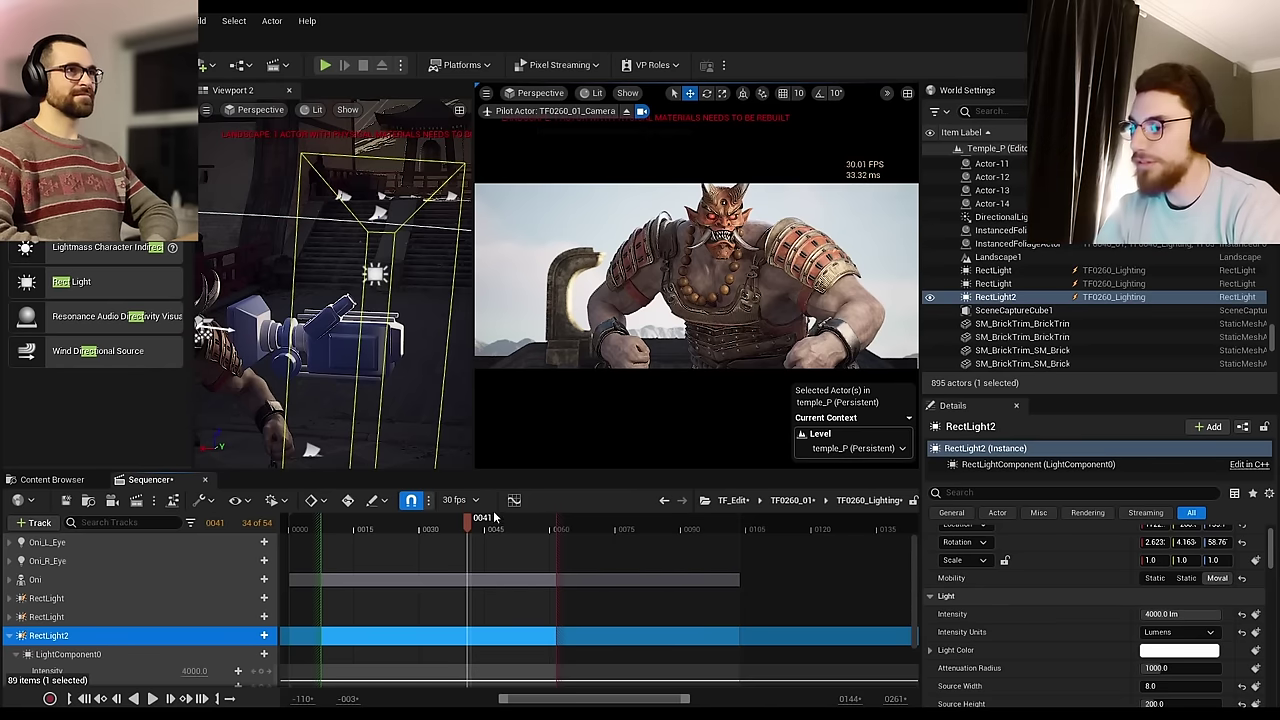
Step: Play the shot from near its start and replay it to review the lighting on the moving demon
drag(467, 522, 343, 522)
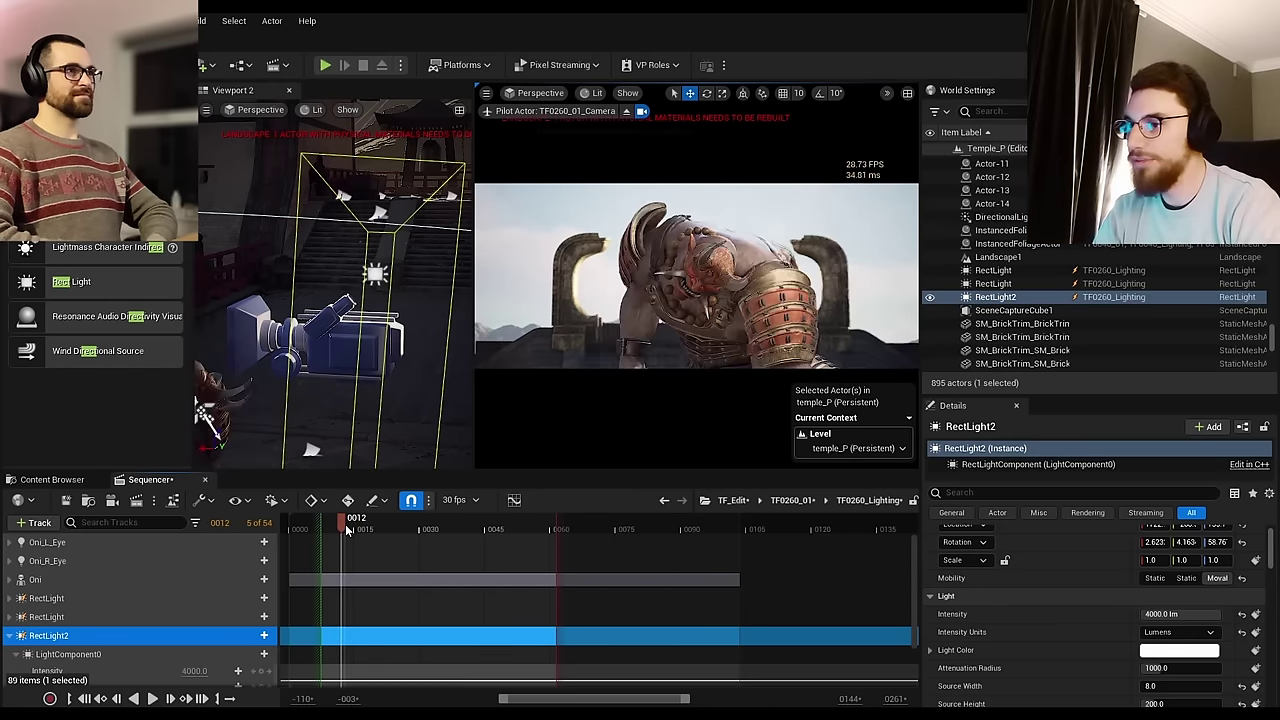
key(space)
key(space)
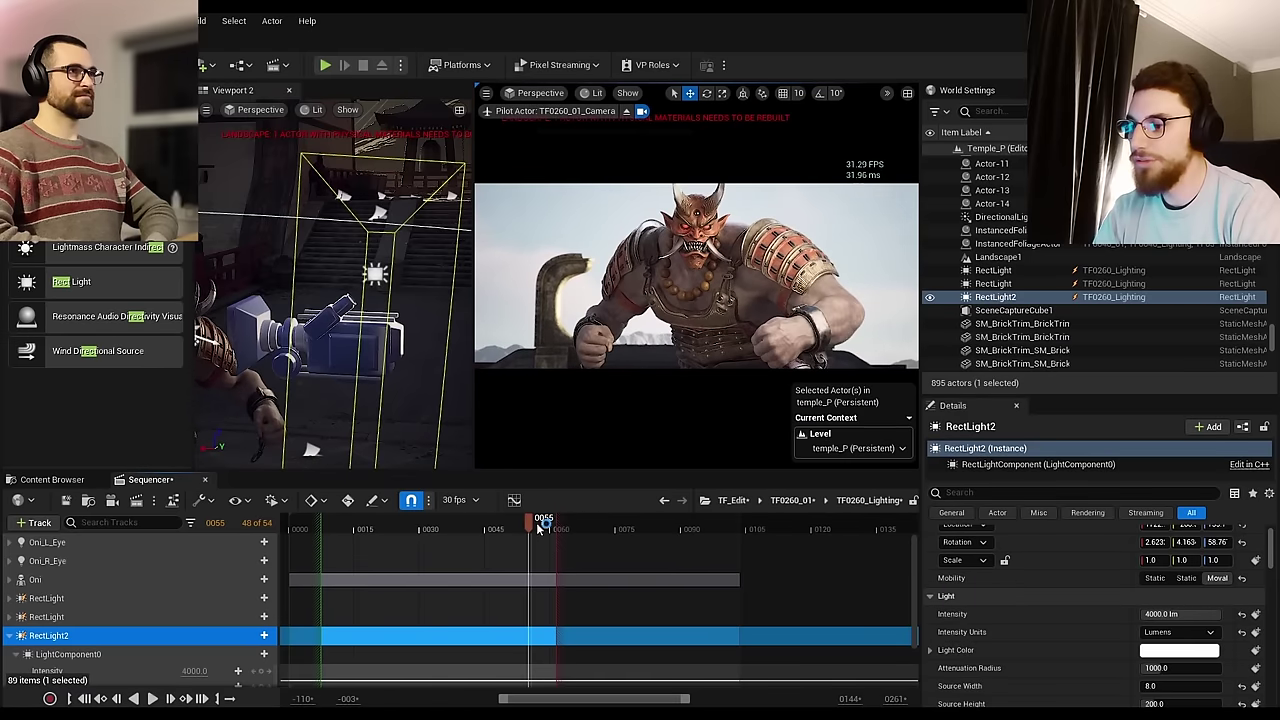
drag(466, 530, 334, 522)
key(space)
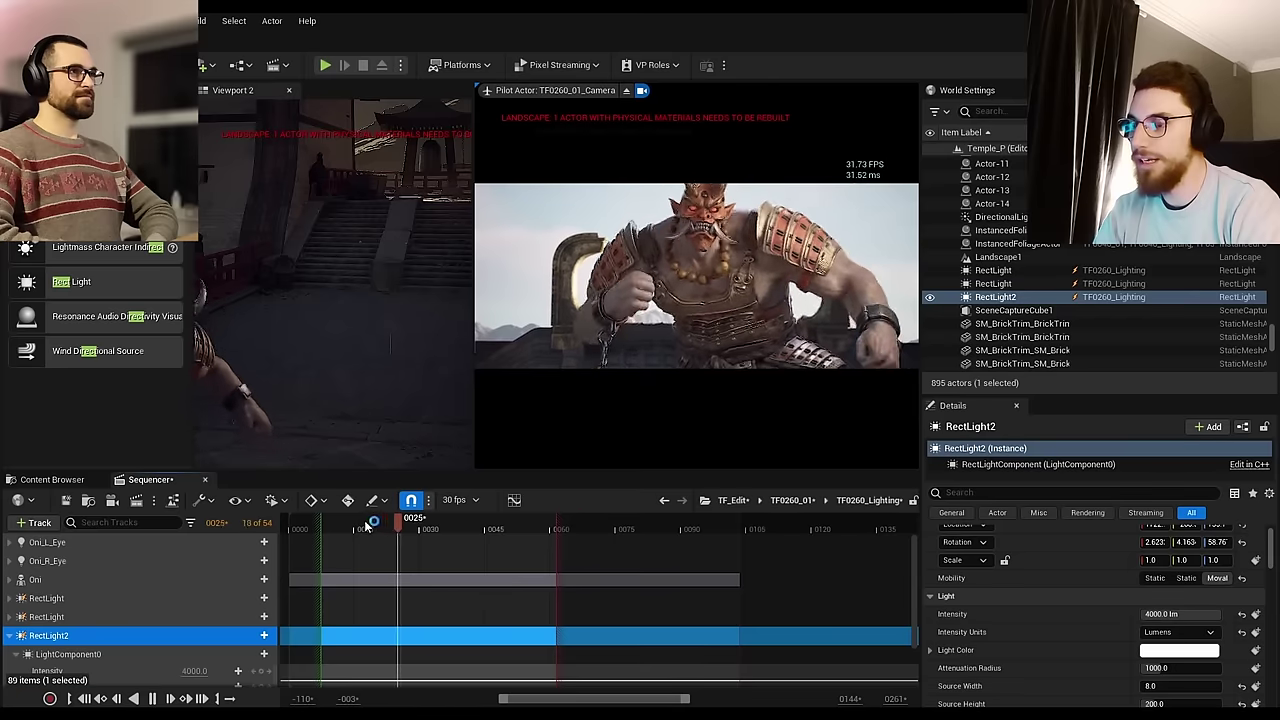
Step: Stop playback, move to frame 53 and inspect the demon in a full-screen viewport without editor overlays
key(space)
drag(413, 521, 520, 515)
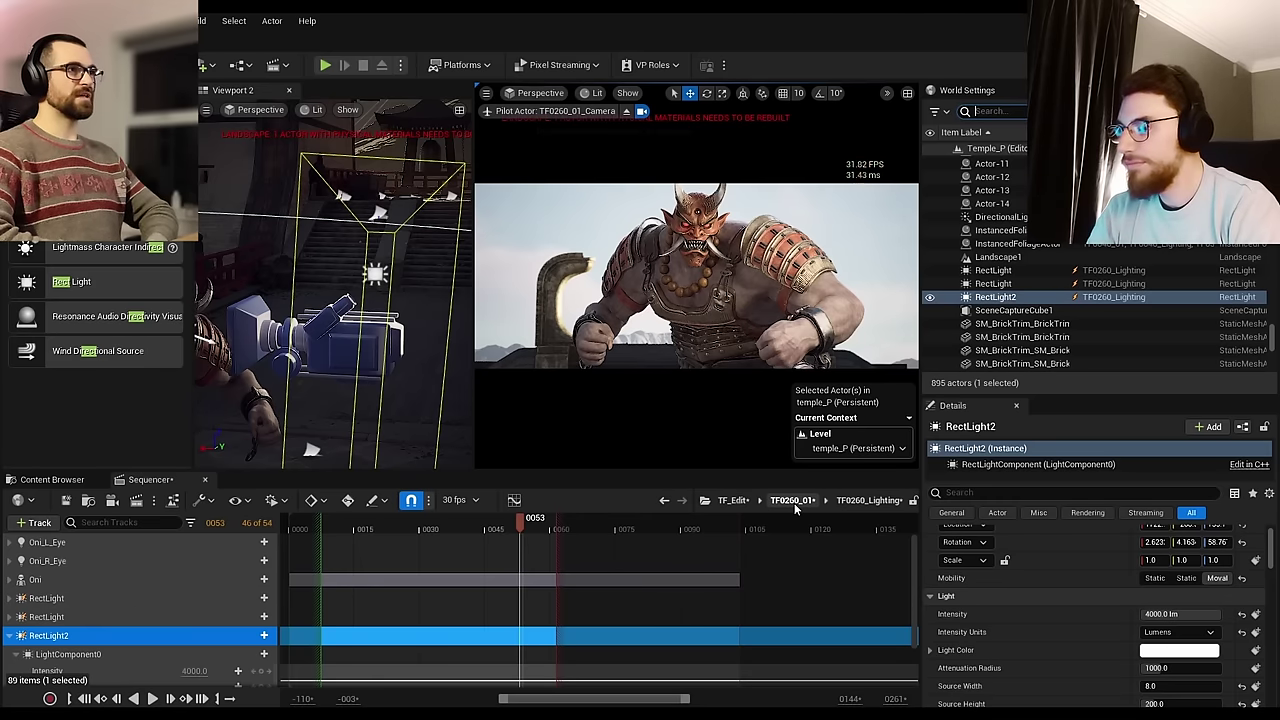
click(638, 283)
key(F11)
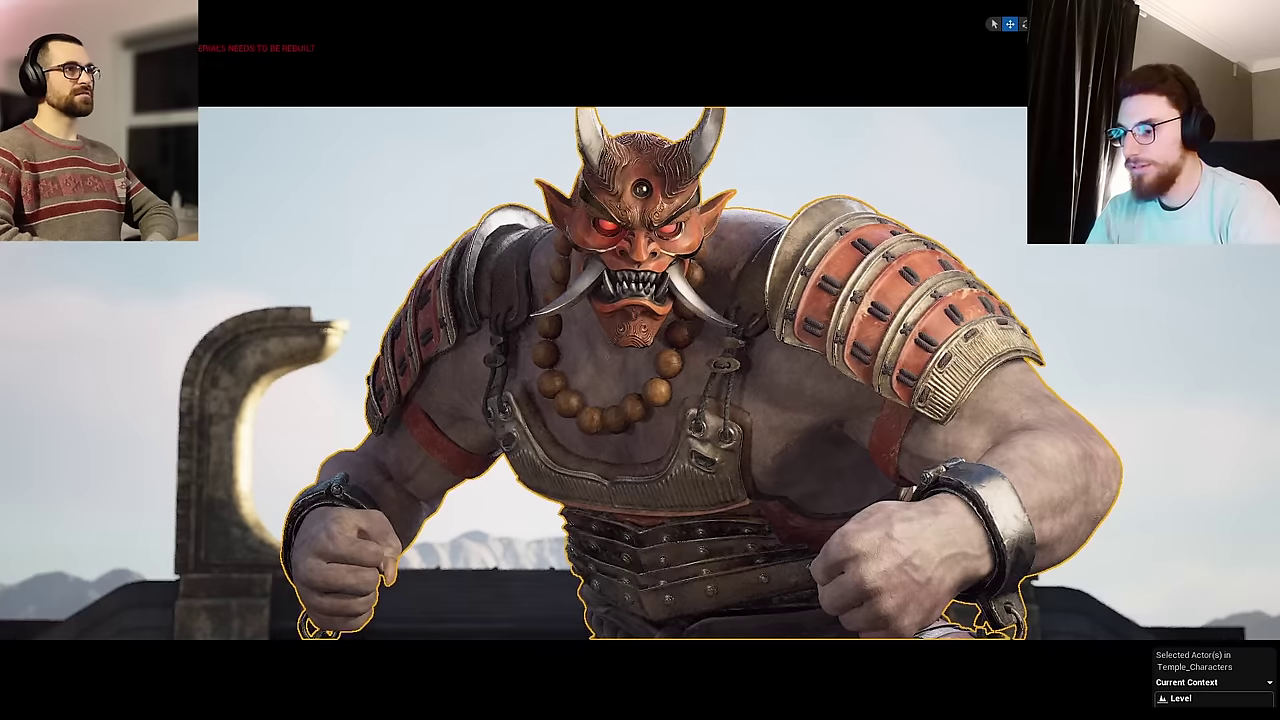
key(g)
key(g)
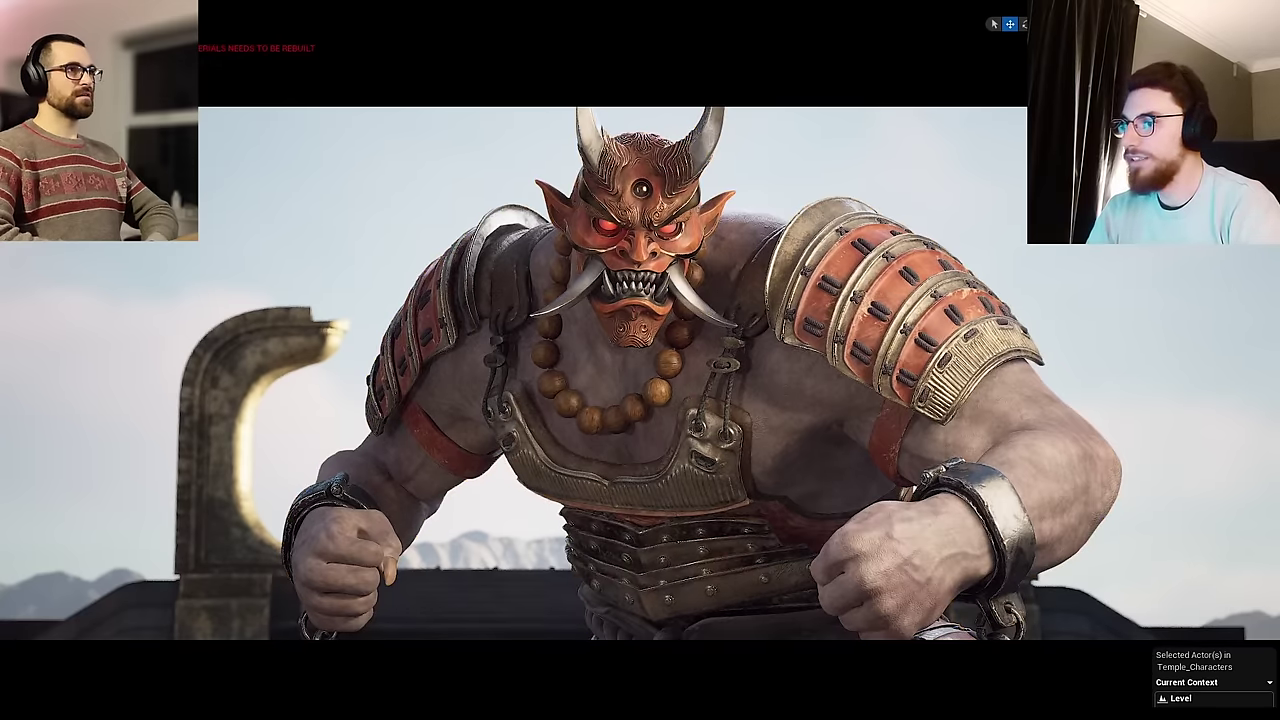
key(F11)
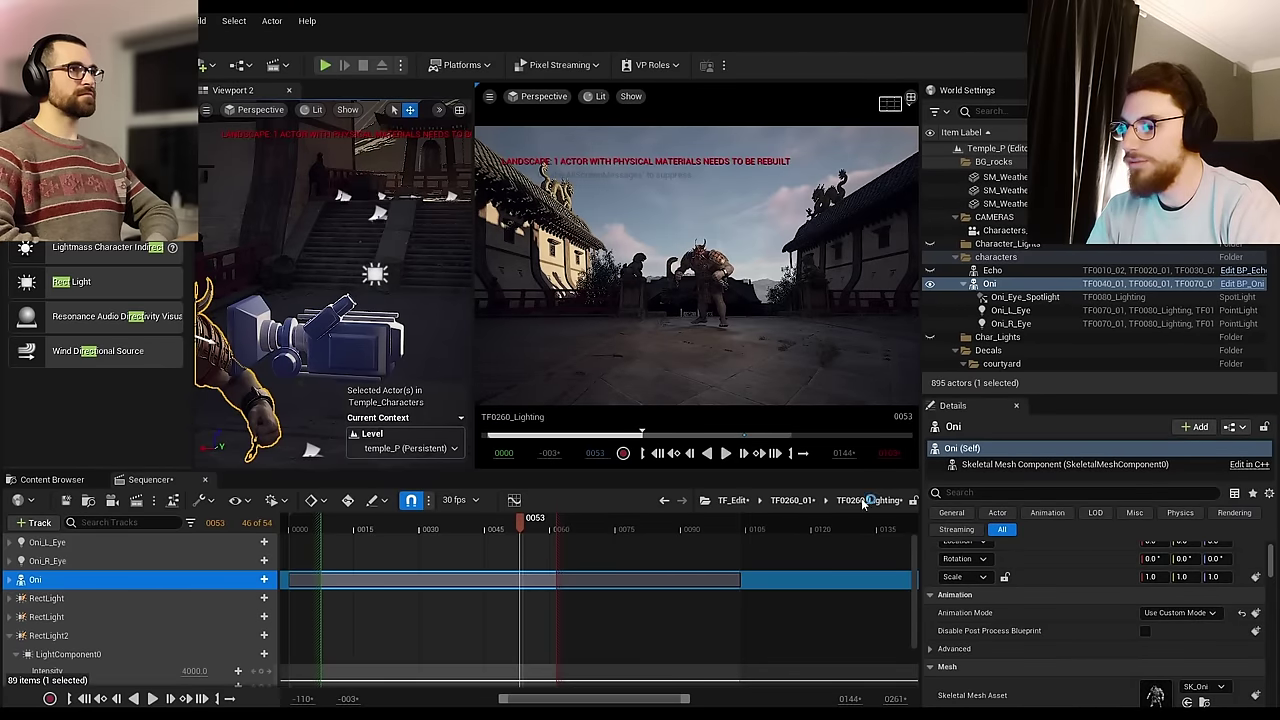
Step: Return to the parent TF0260_01 sequence through its camera cuts and show the shot full screen
click(806, 500)
click(267, 563)
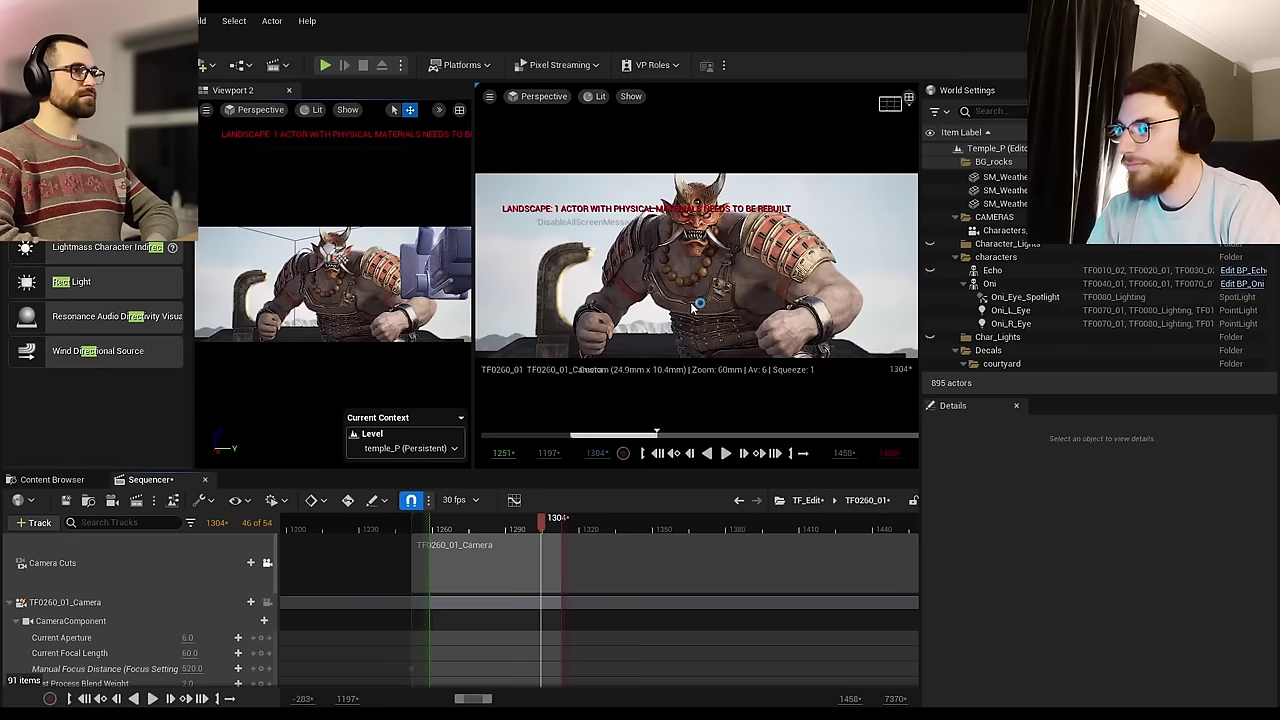
click(727, 287)
key(F11)
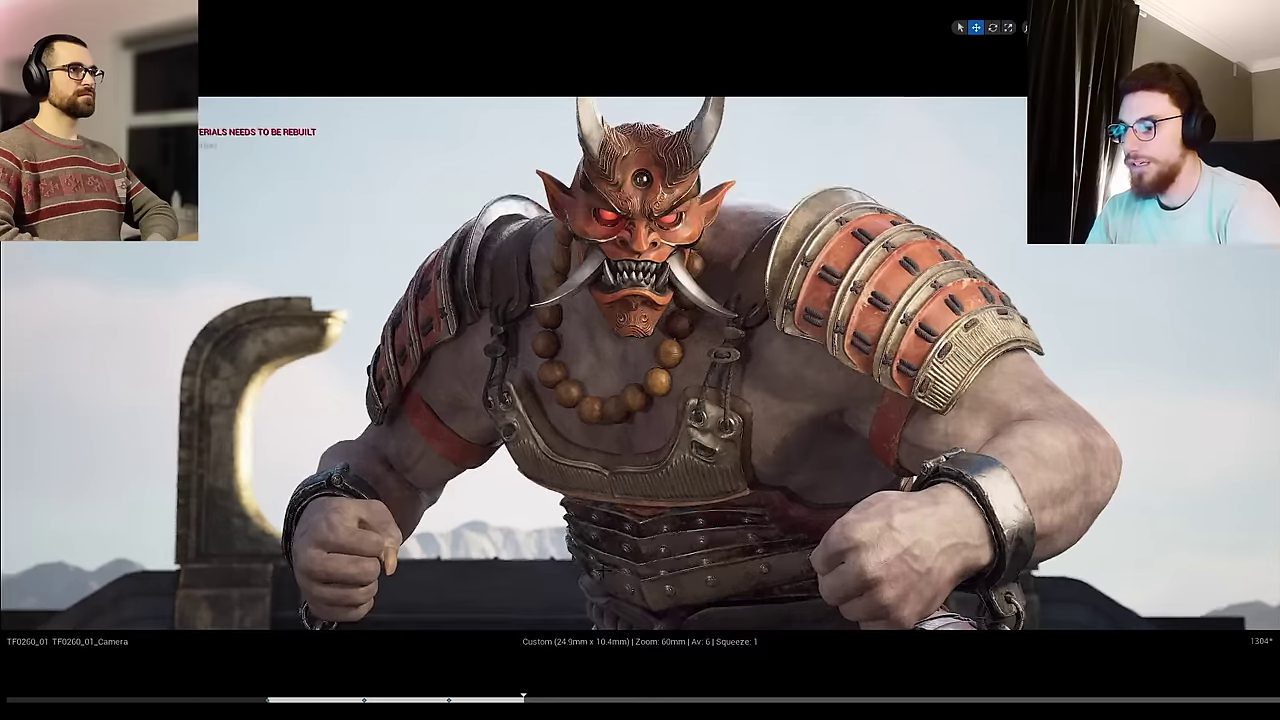
Step: Scrub between frames 1297 and 1308 to check the demon's lighting, cancelling the pending autosave, and leave full screen
mouse_move(524, 699)
mouse_down()
mouse_move(339, 699)
mouse_move(539, 697)
mouse_up()
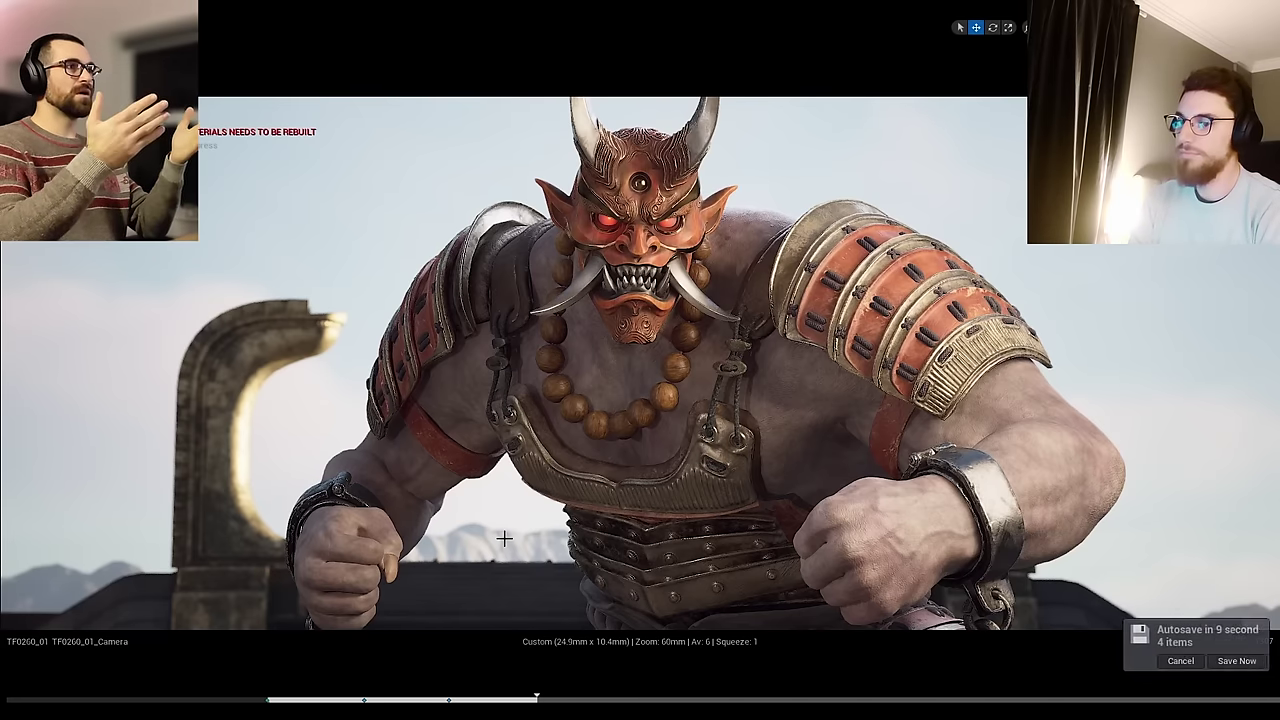
click(1178, 662)
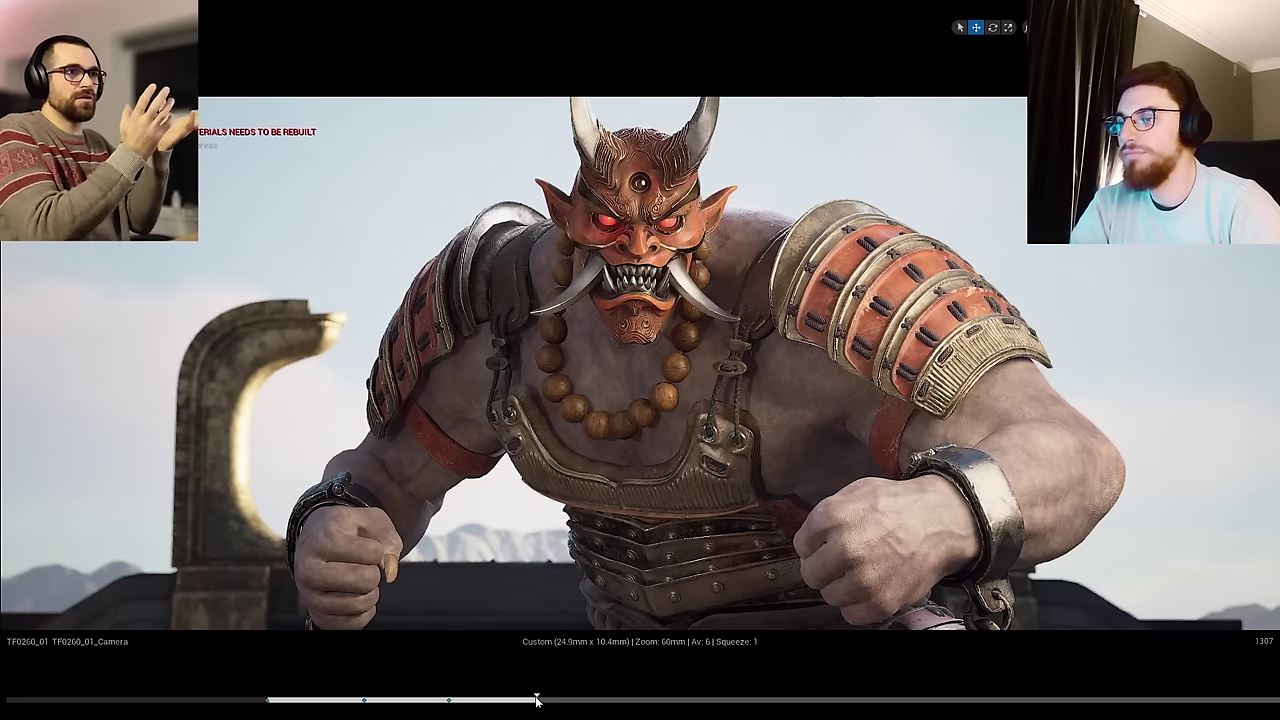
drag(537, 700, 490, 700)
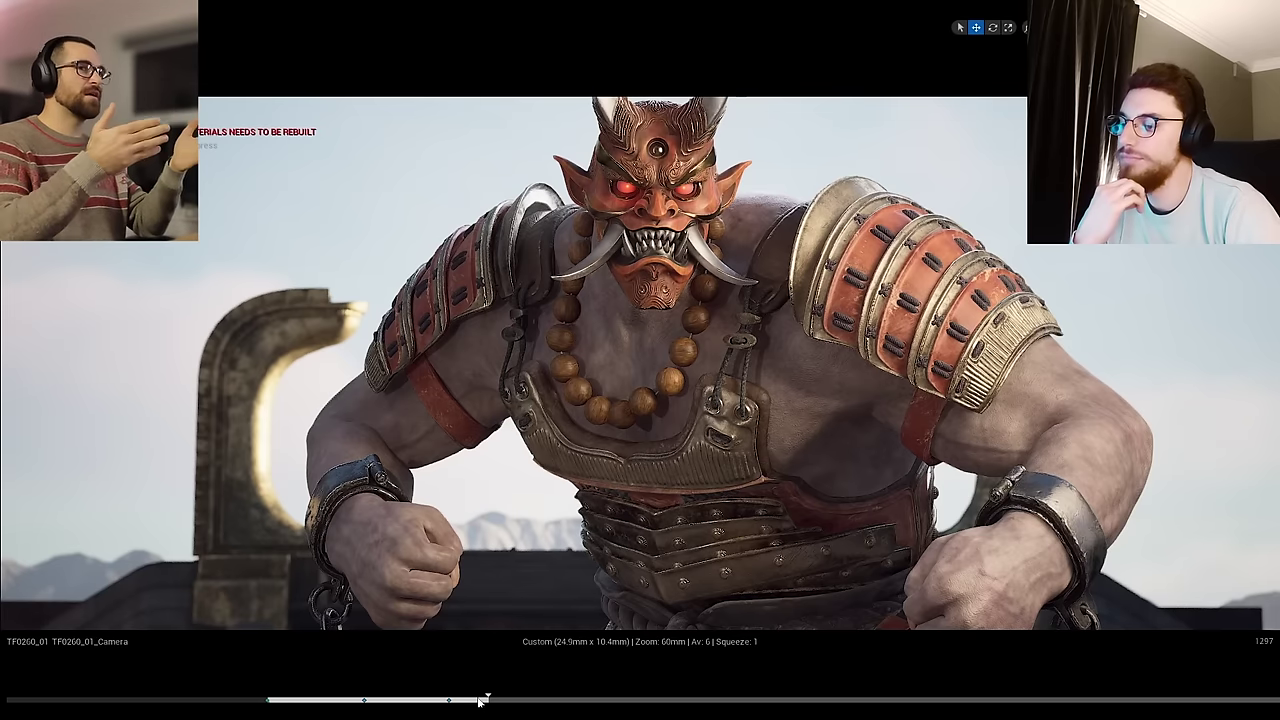
drag(484, 701, 541, 701)
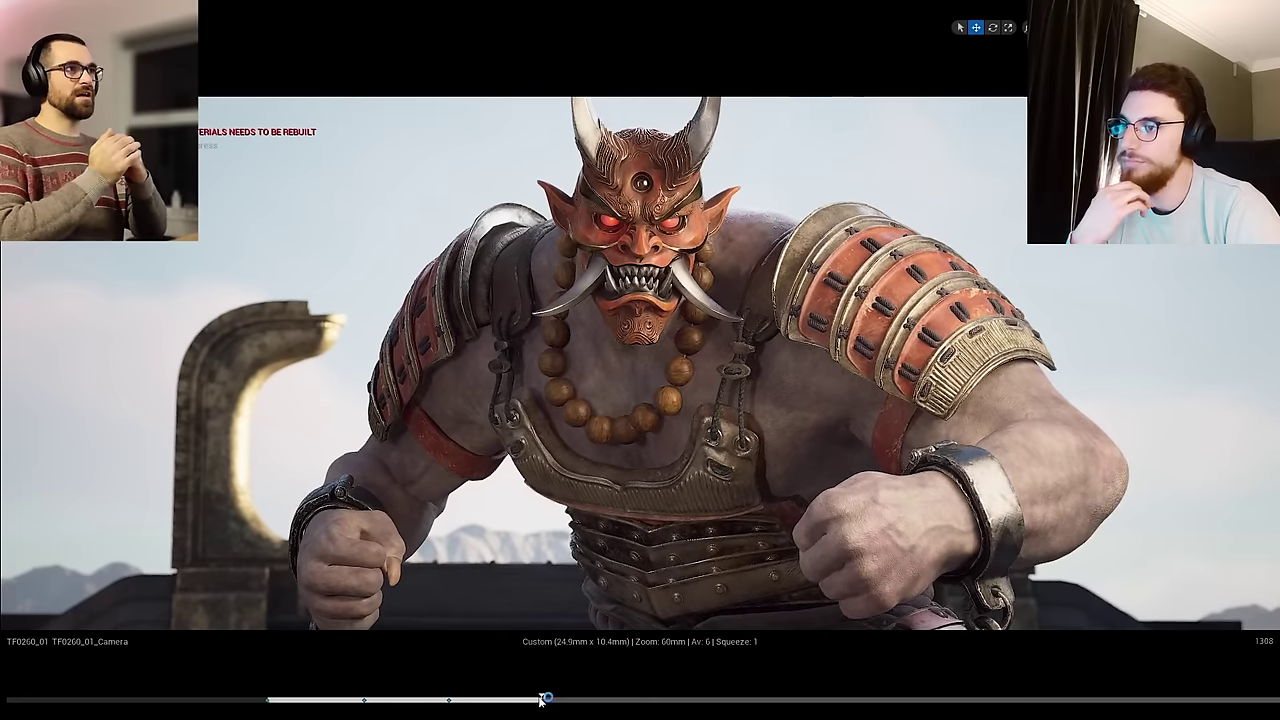
click(497, 521)
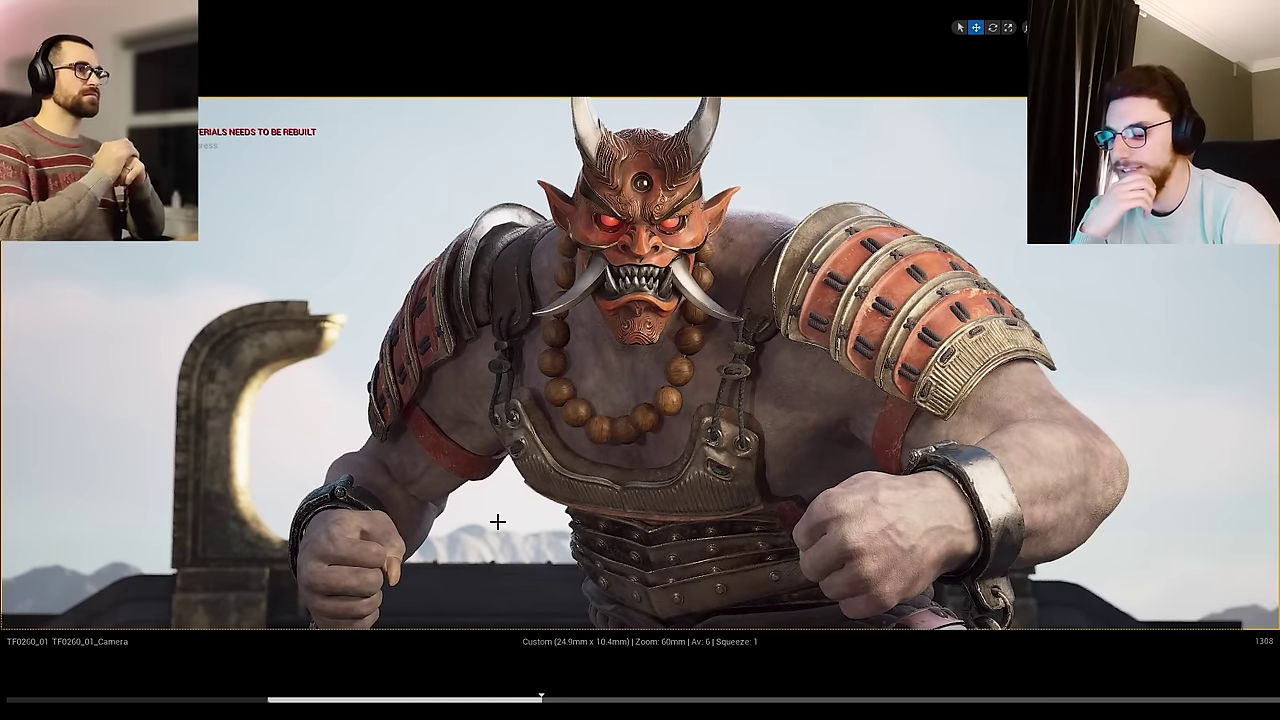
key(F11)
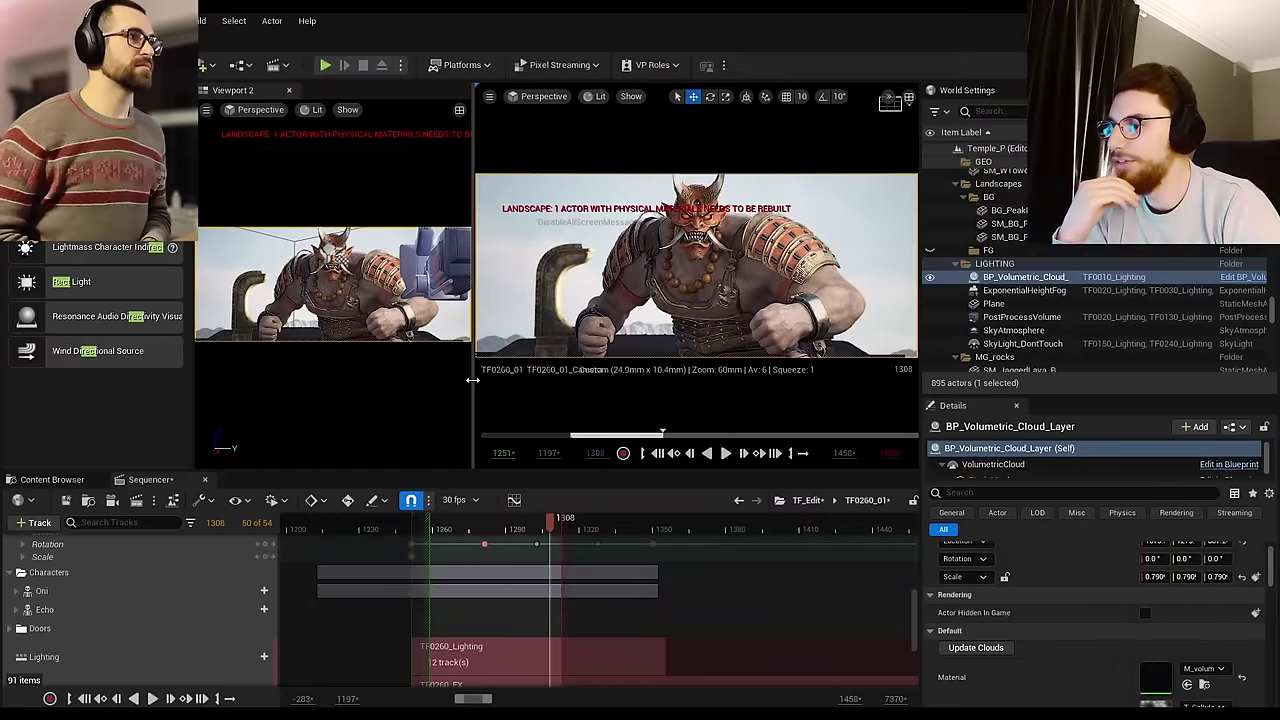
Step: Close Viewport 2 and enlarge the remaining camera viewport
drag(473, 380, 424, 380)
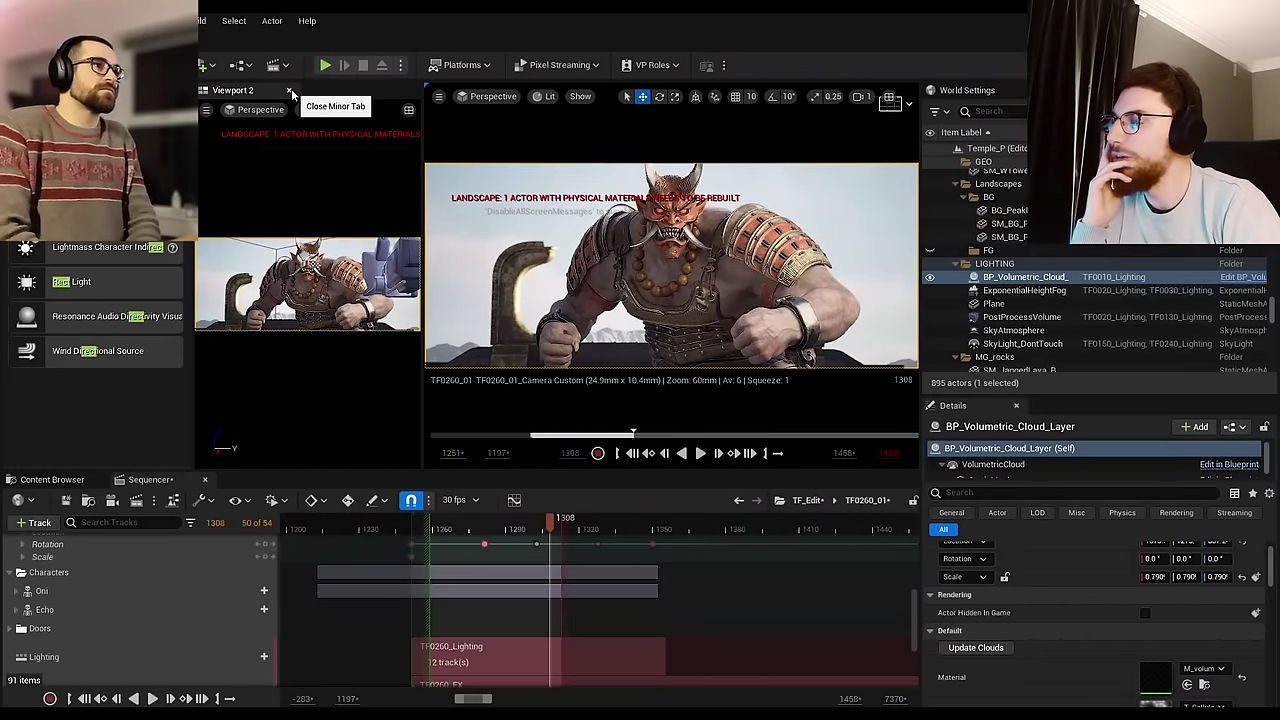
click(291, 89)
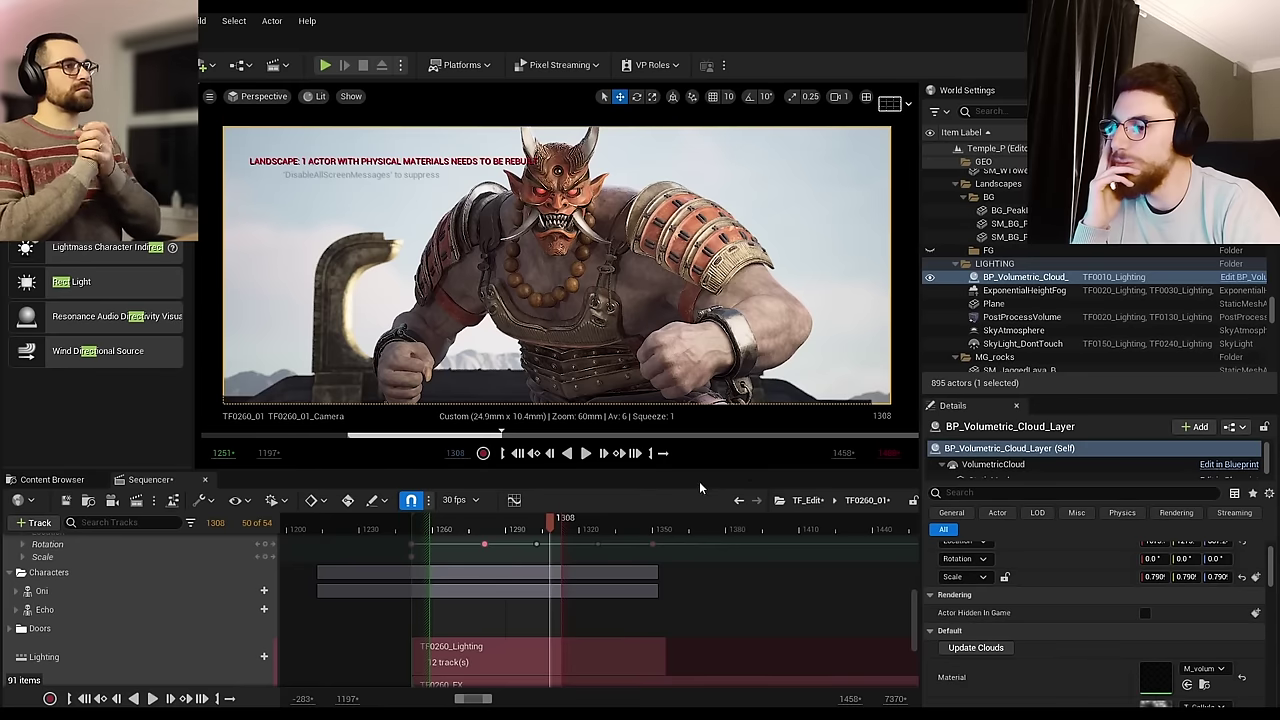
drag(704, 468, 713, 591)
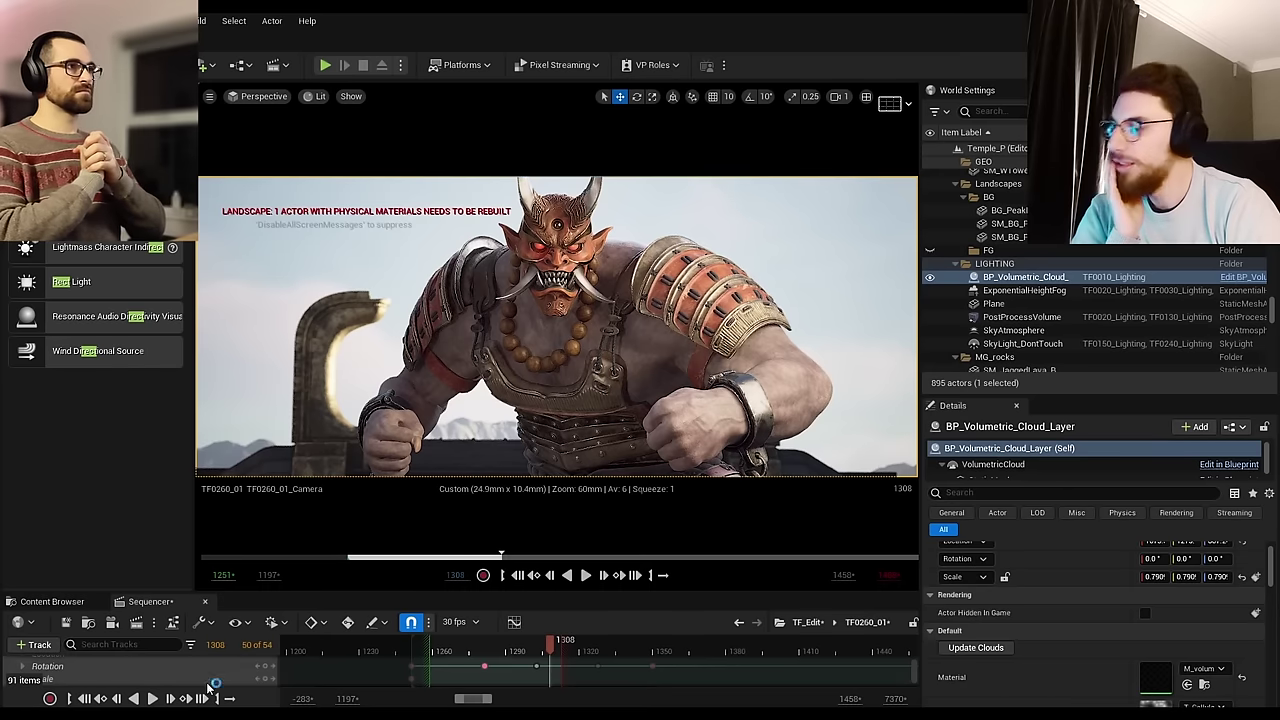
scroll(137, 688, up, 3)
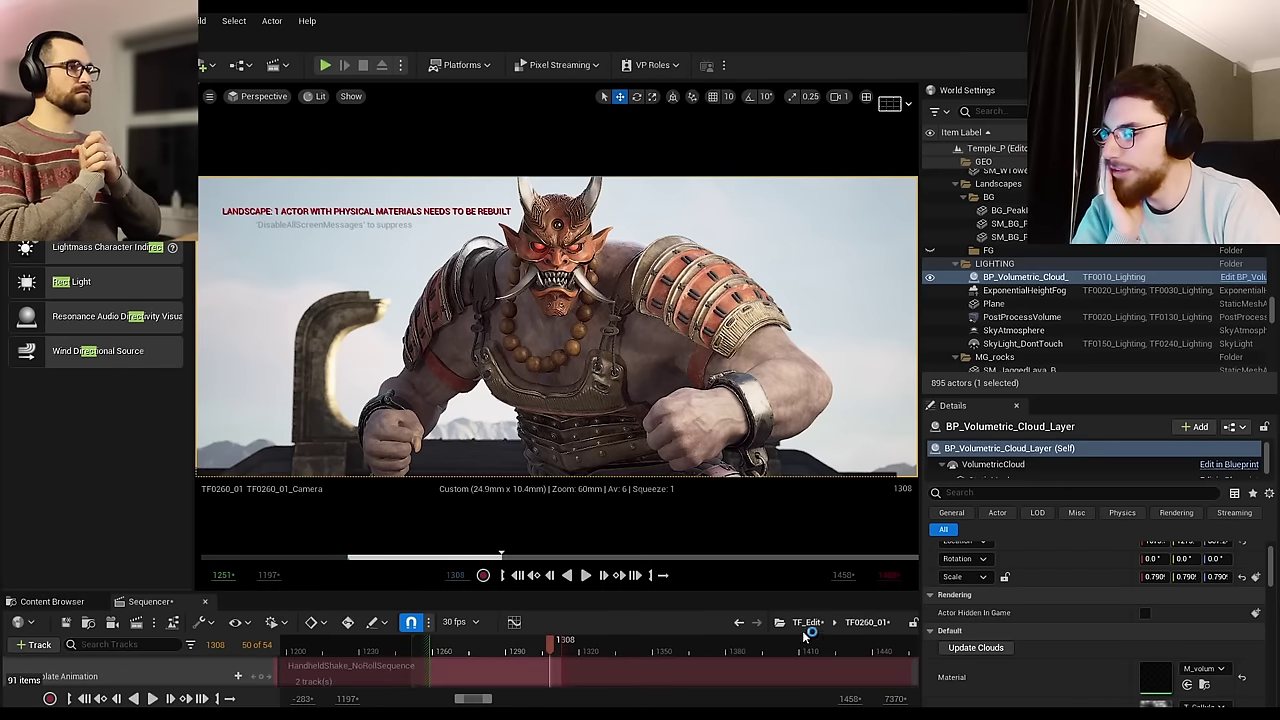
Step: Go up to the TF_Edit master sequence and reopen the TF0260_01 shot from its shots track
drag(785, 591, 785, 456)
click(807, 486)
scroll(168, 590, up, 2)
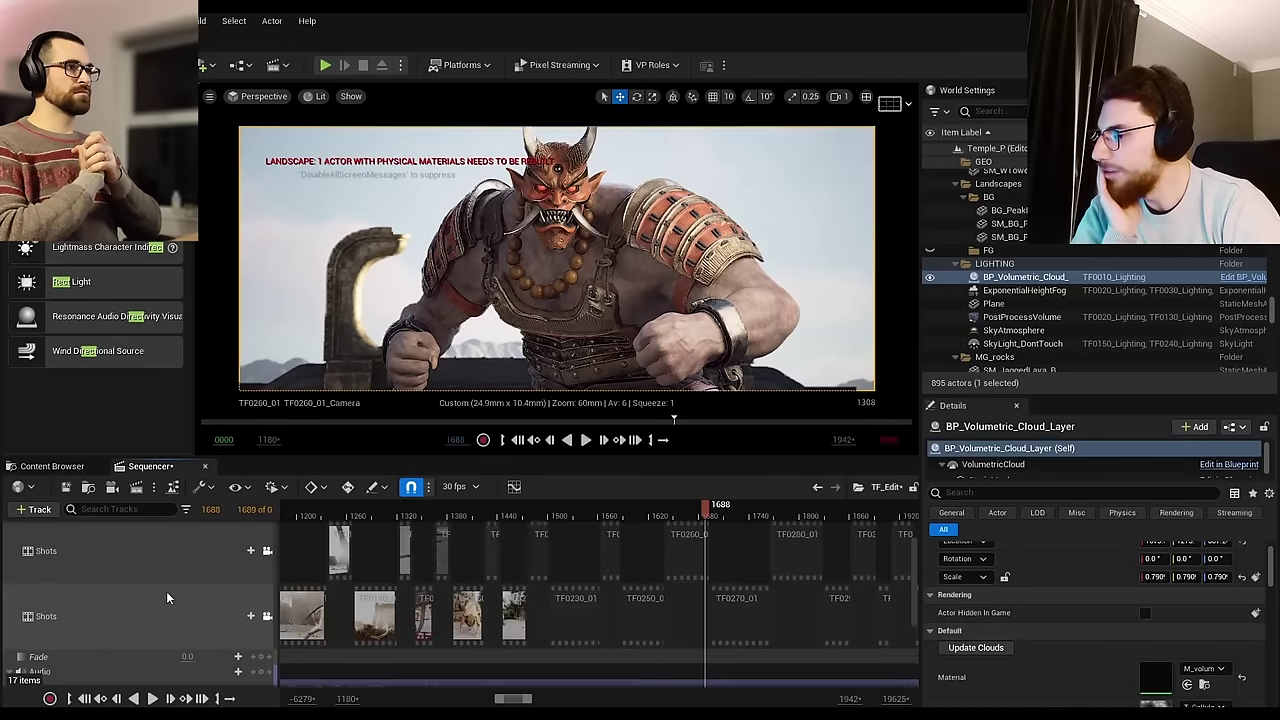
double_click(686, 550)
scroll(55, 610, up, 2)
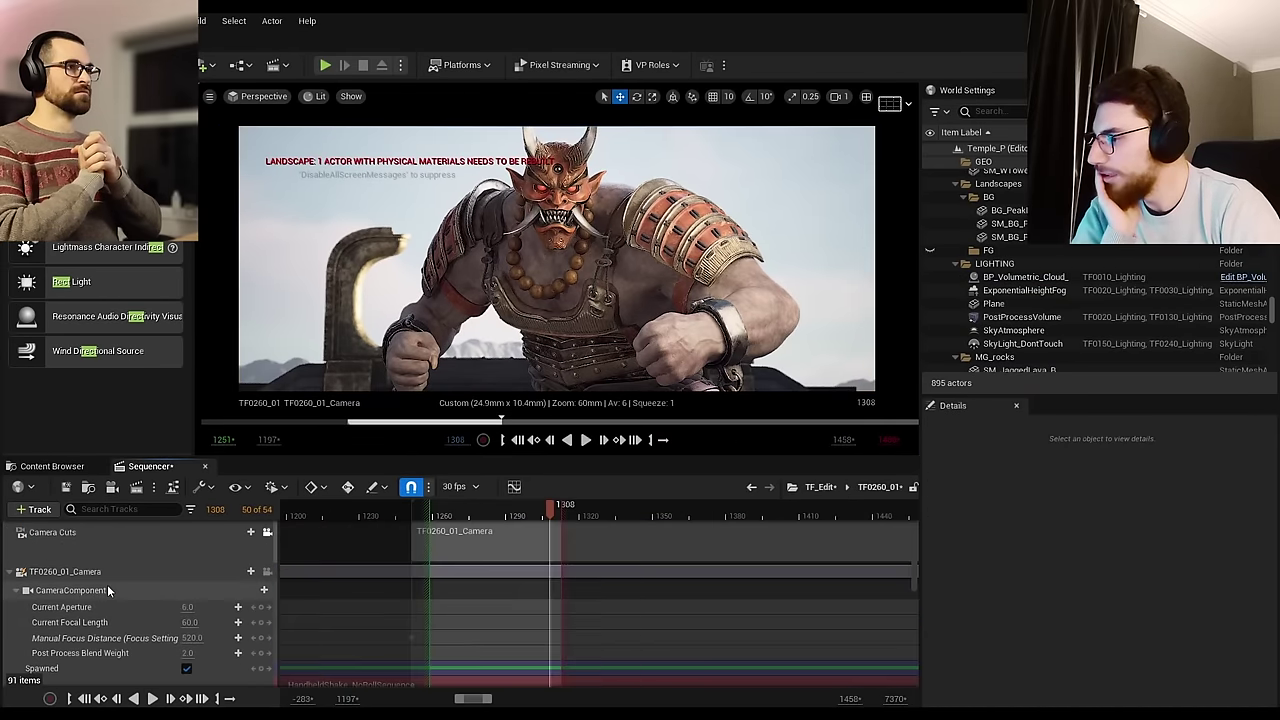
Step: Select TF0260_01_Camera, enlarge the viewport and expand the Saturation wheel in its global color grading settings
click(65, 571)
drag(705, 456, 714, 634)
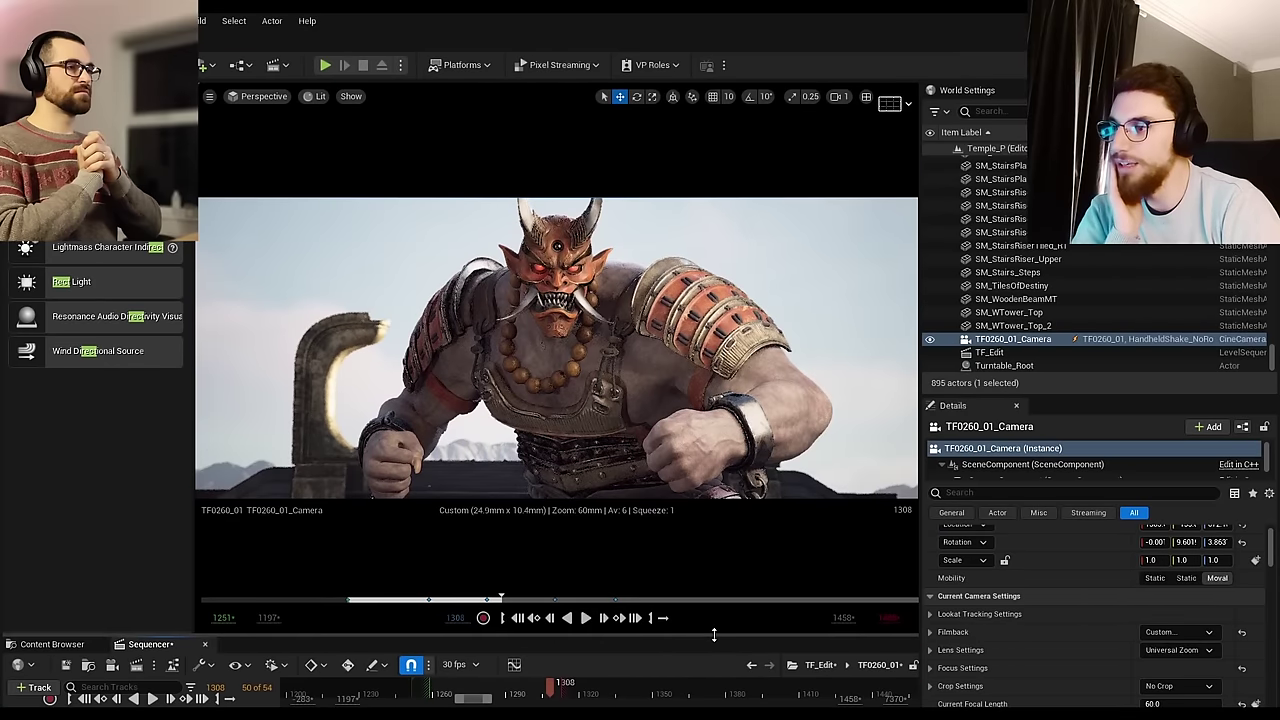
scroll(1031, 606, down, 2)
scroll(1031, 606, down, 10)
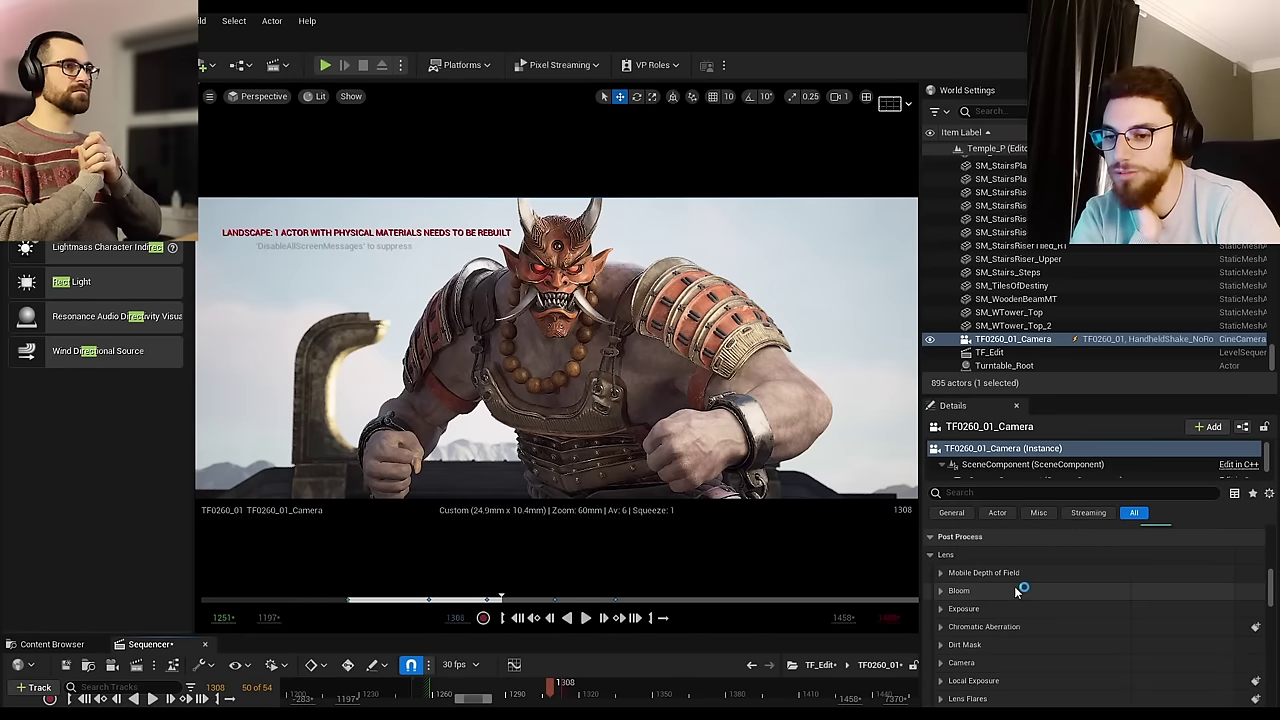
scroll(1014, 586, down, 1)
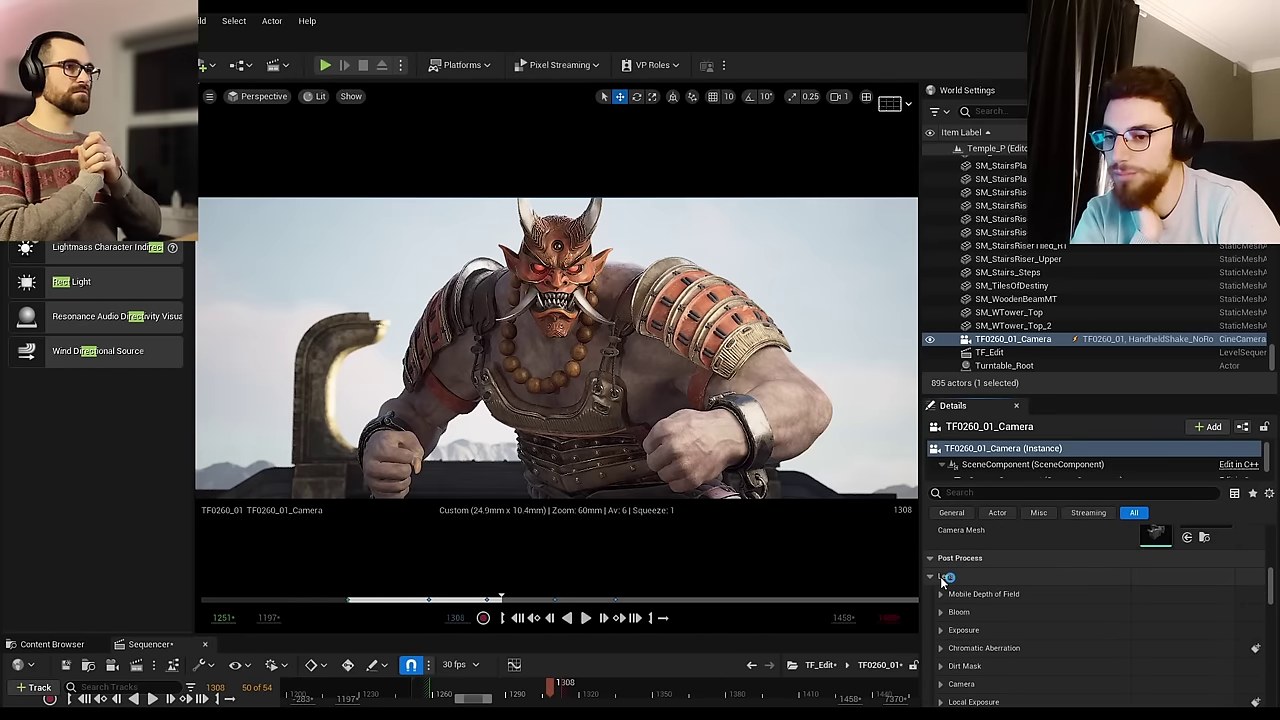
click(940, 577)
scroll(976, 613, down, 2)
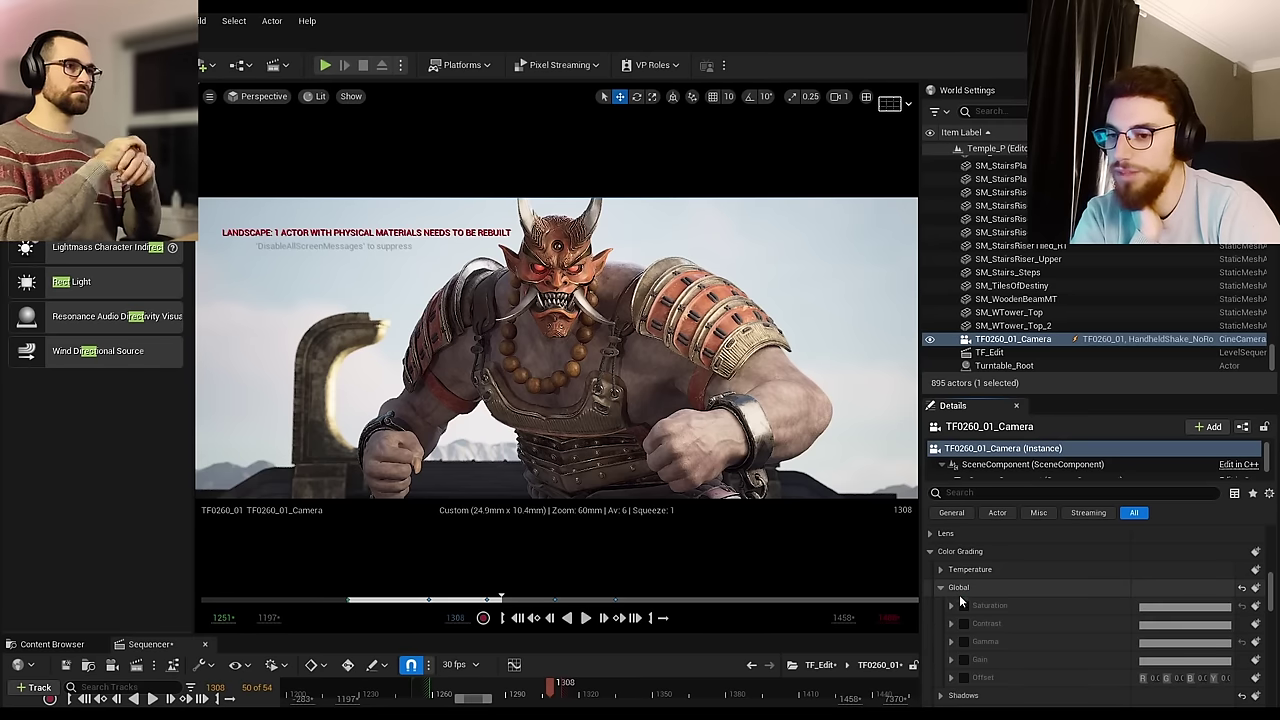
click(960, 589)
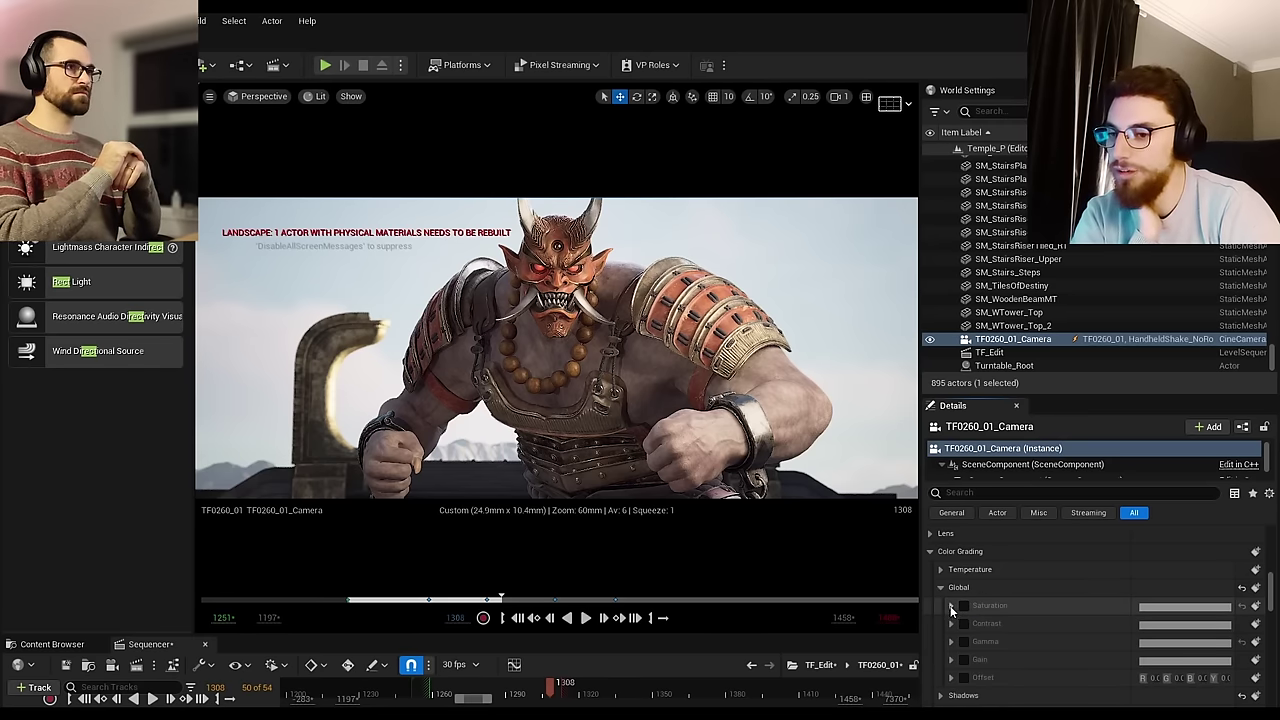
click(951, 606)
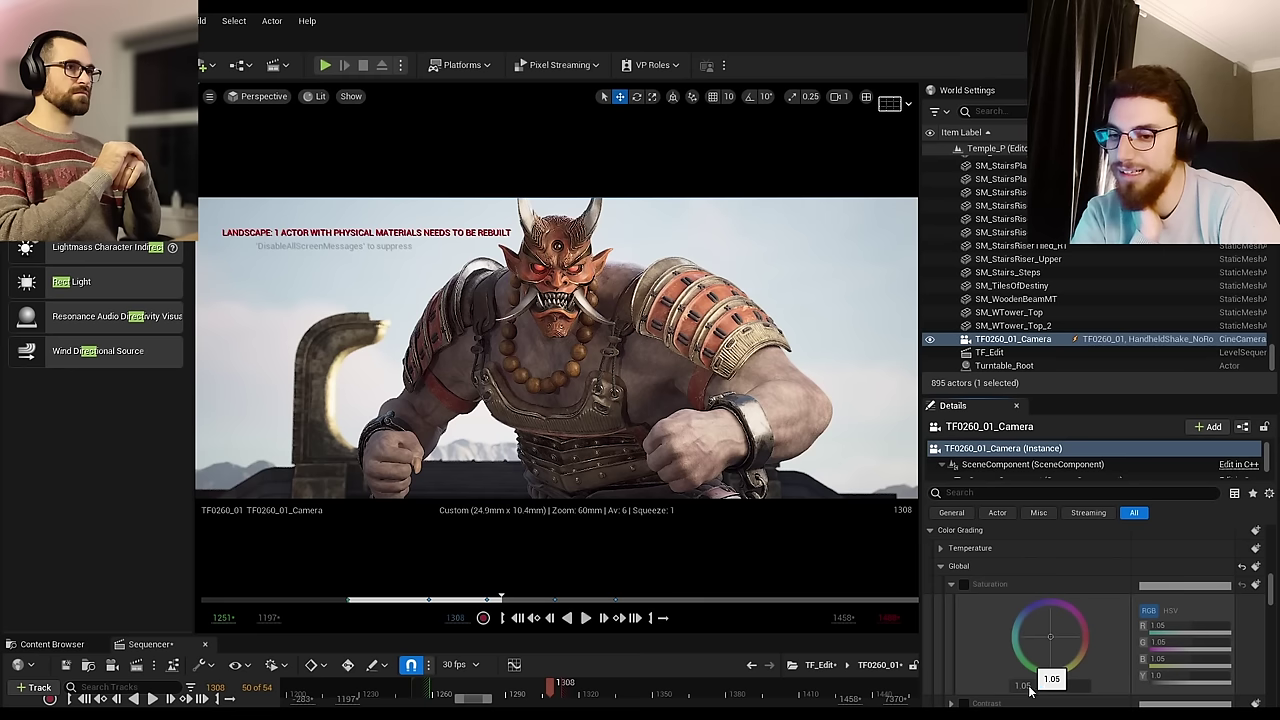
Step: Enable the camera's global Saturation override of 1.05, toggling it repeatedly to compare the demon with and without it
click(967, 587)
click(967, 587)
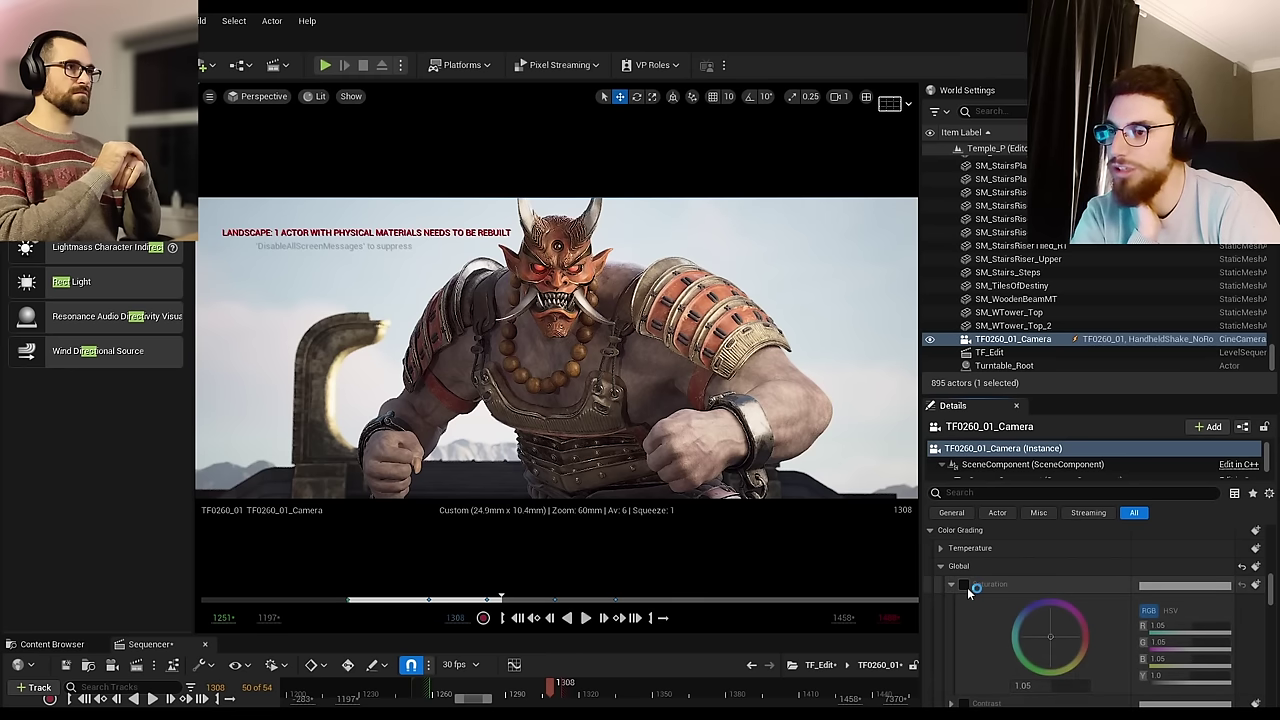
click(967, 587)
click(967, 587)
click(967, 587)
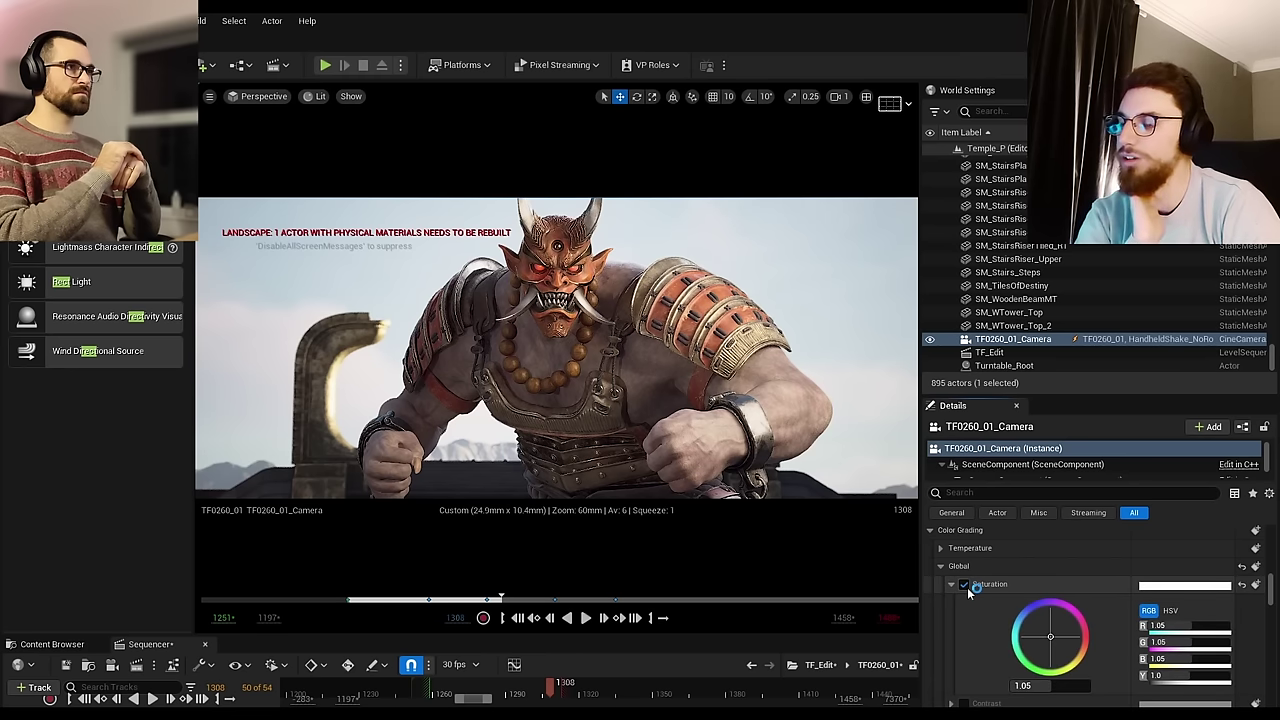
click(966, 587)
click(966, 587)
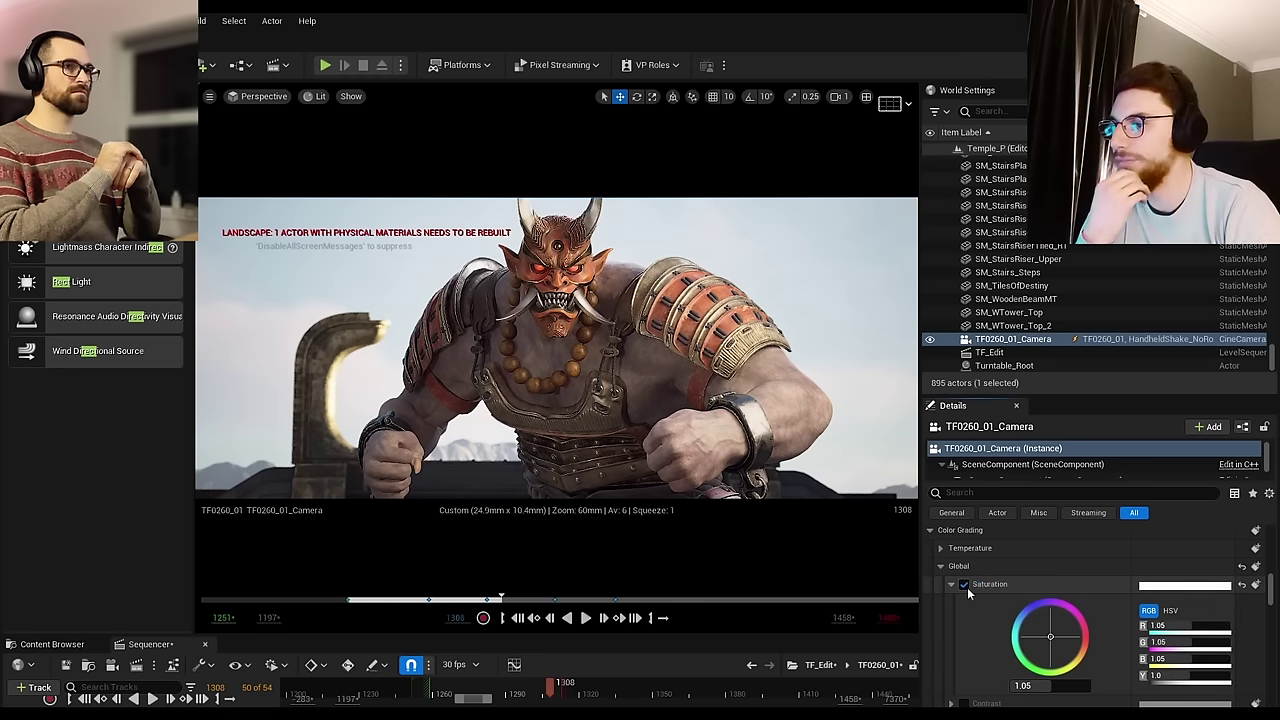
click(966, 587)
click(966, 587)
click(966, 587)
click(966, 587)
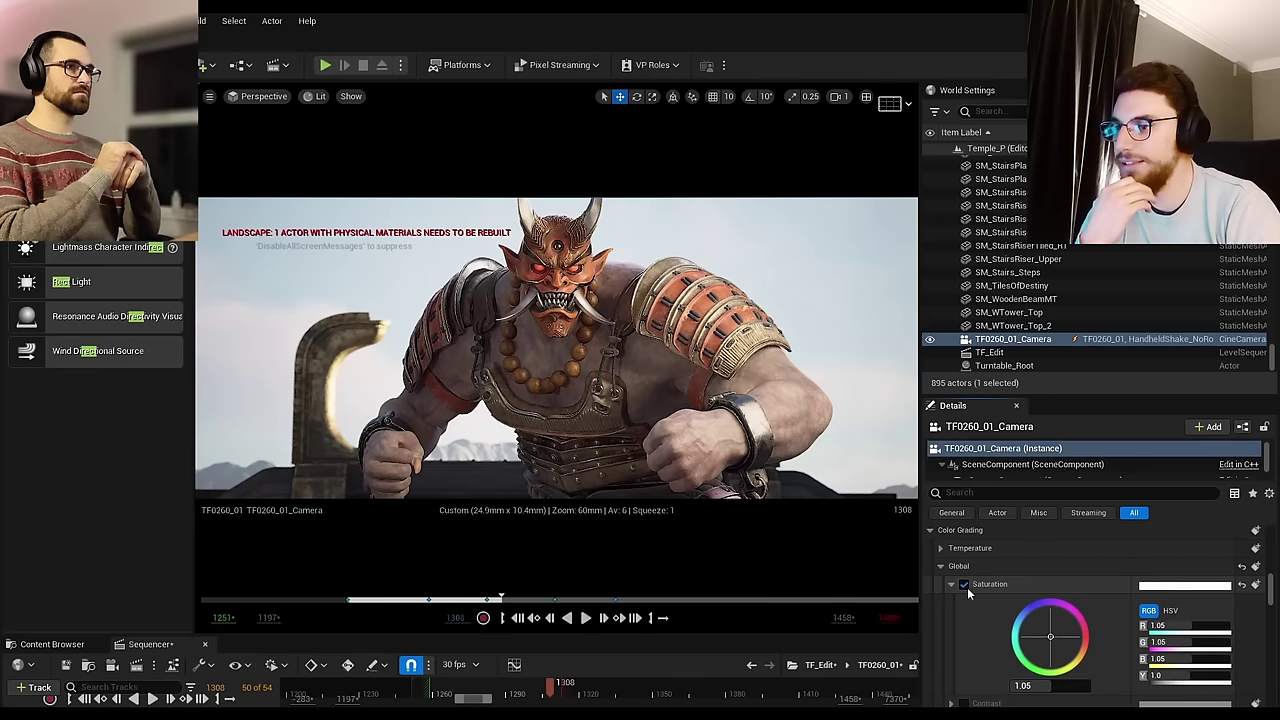
click(966, 587)
click(966, 587)
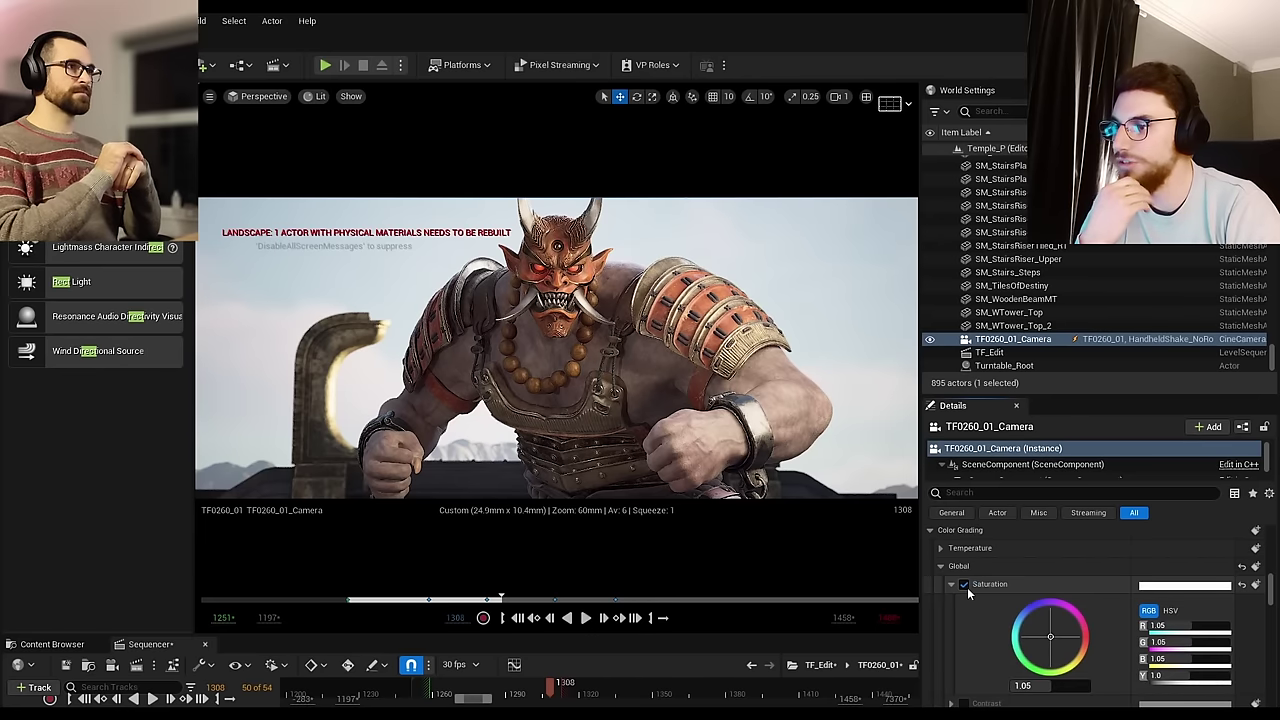
click(966, 587)
click(966, 587)
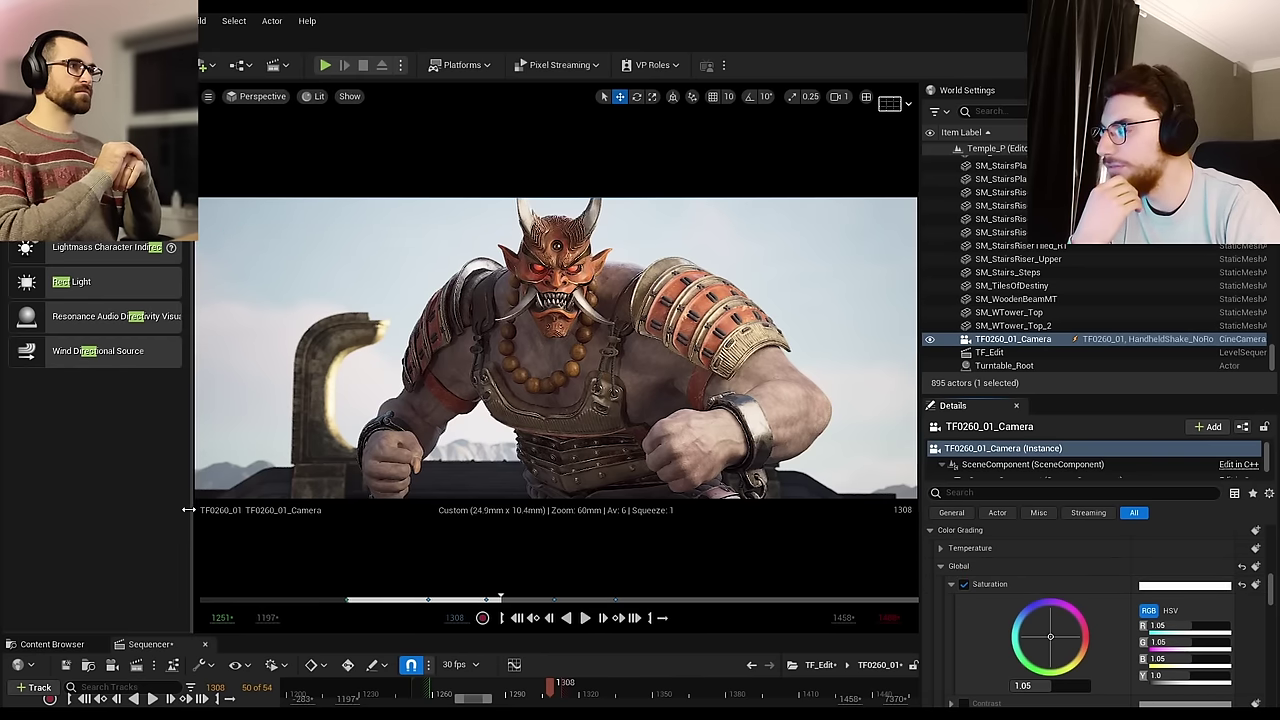
Step: Widen the camera viewport and toggle the global Saturation override again to compare the image
drag(195, 508, 110, 508)
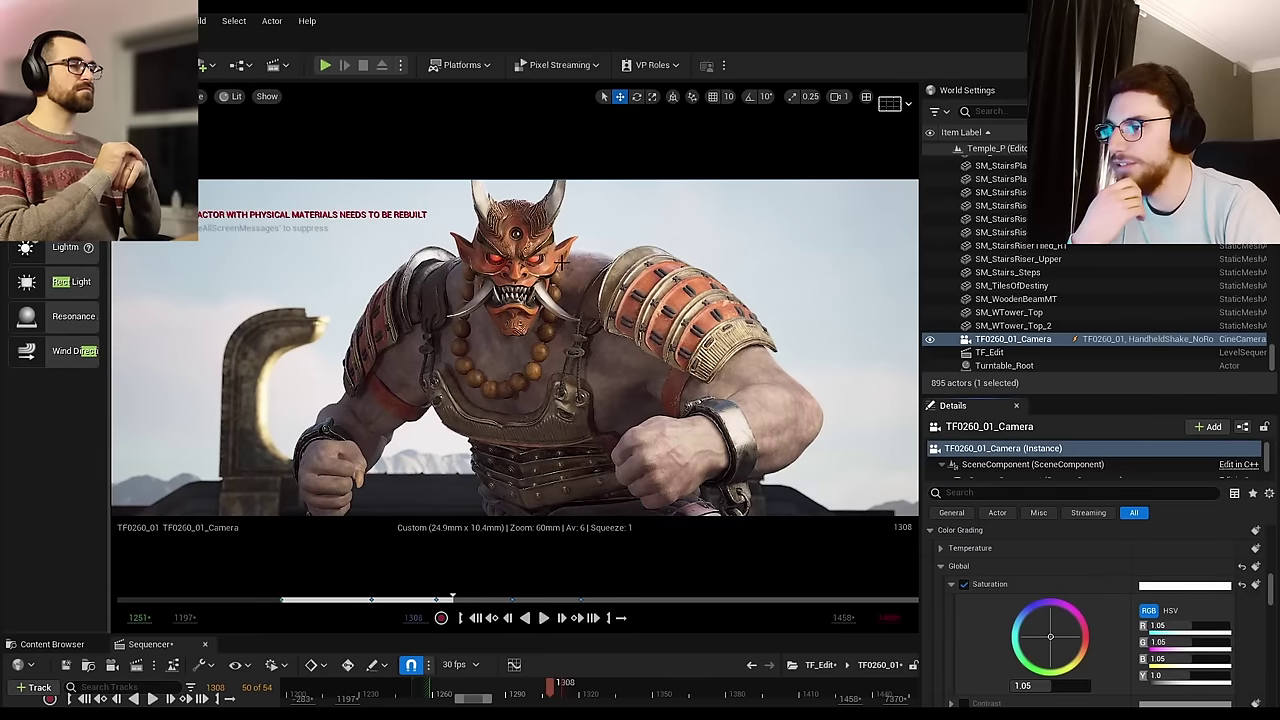
click(966, 586)
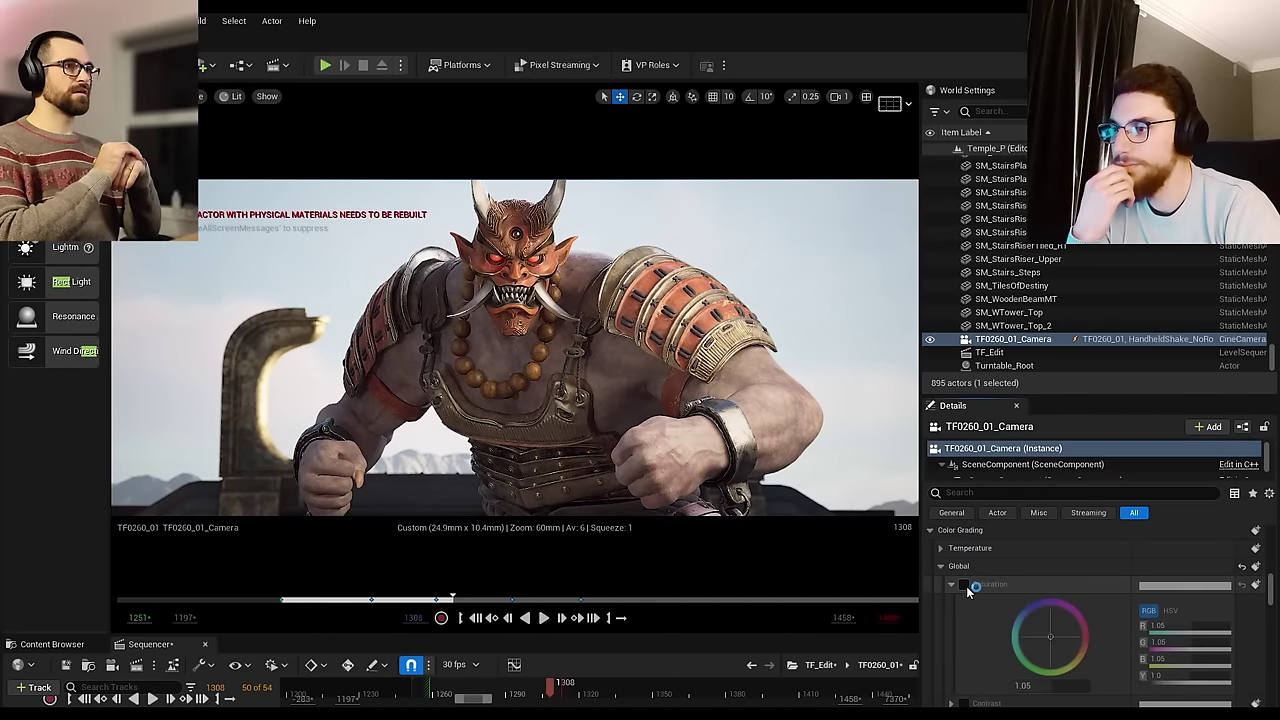
click(966, 586)
click(966, 586)
Step: Expand the camera's Shadows color grading and enable the Gamma override of 0.81, toggling it repeatedly to compare the image
click(960, 567)
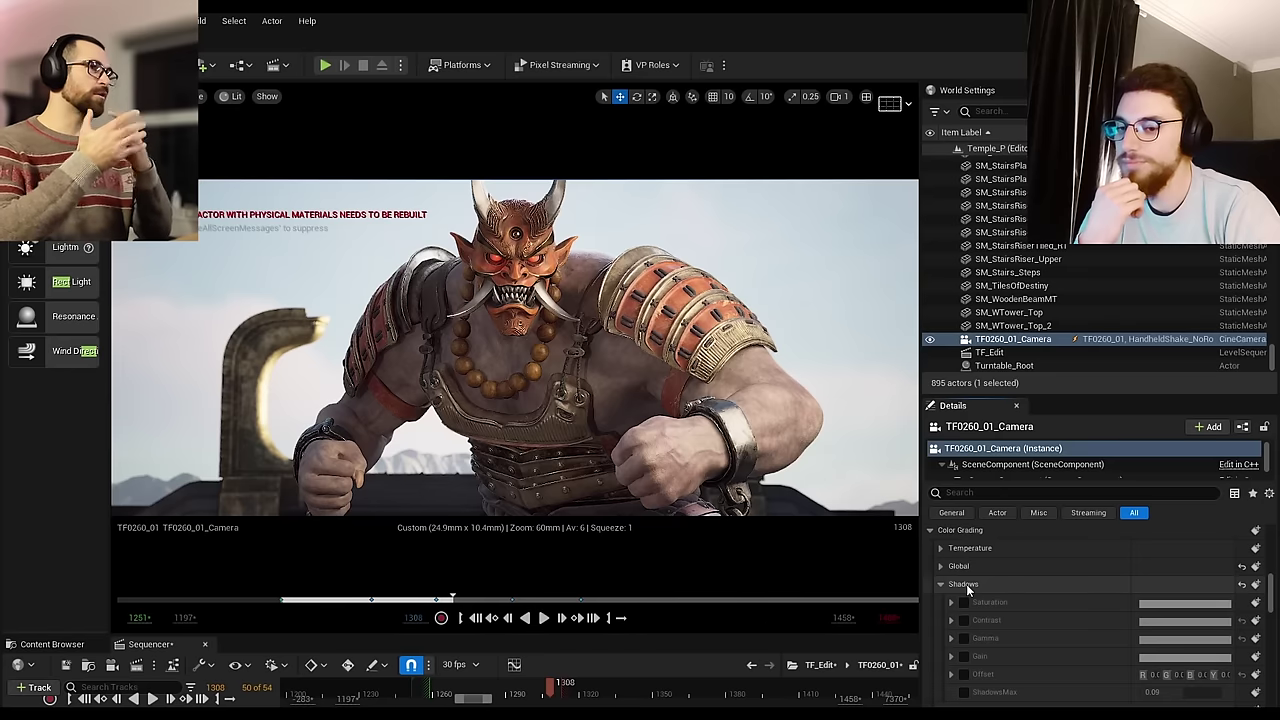
click(965, 585)
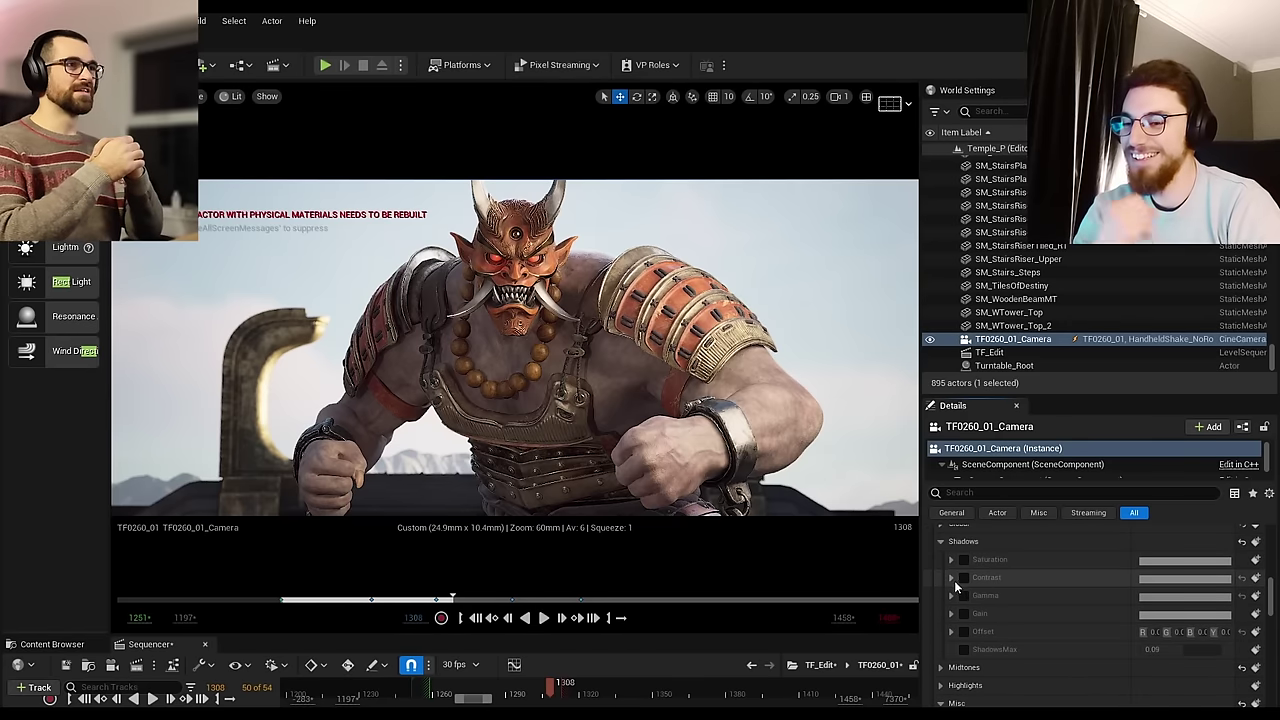
click(951, 596)
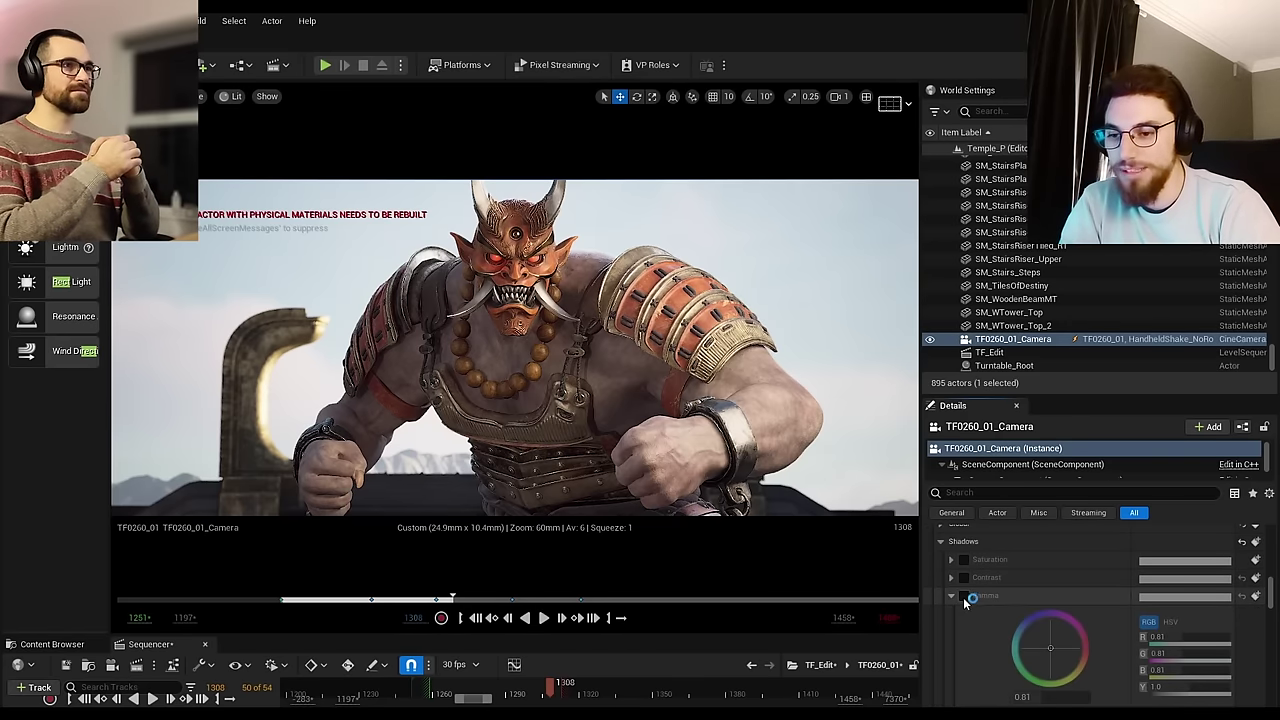
click(963, 597)
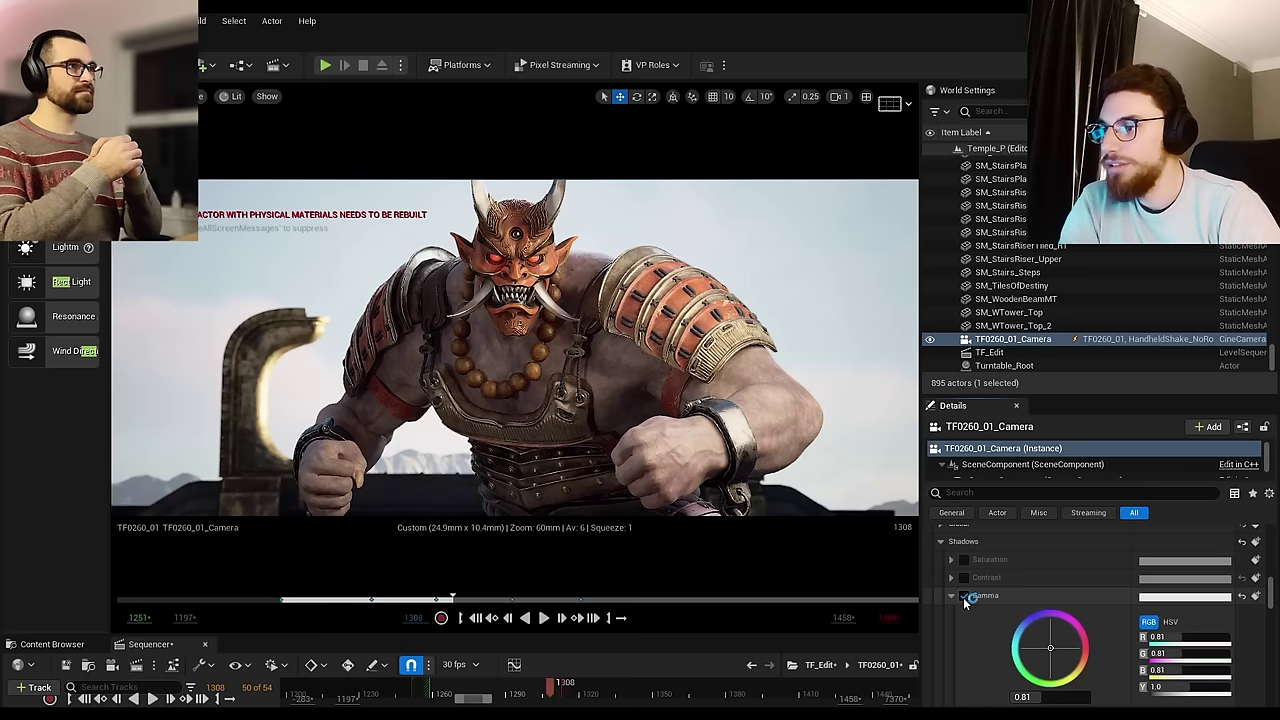
click(964, 597)
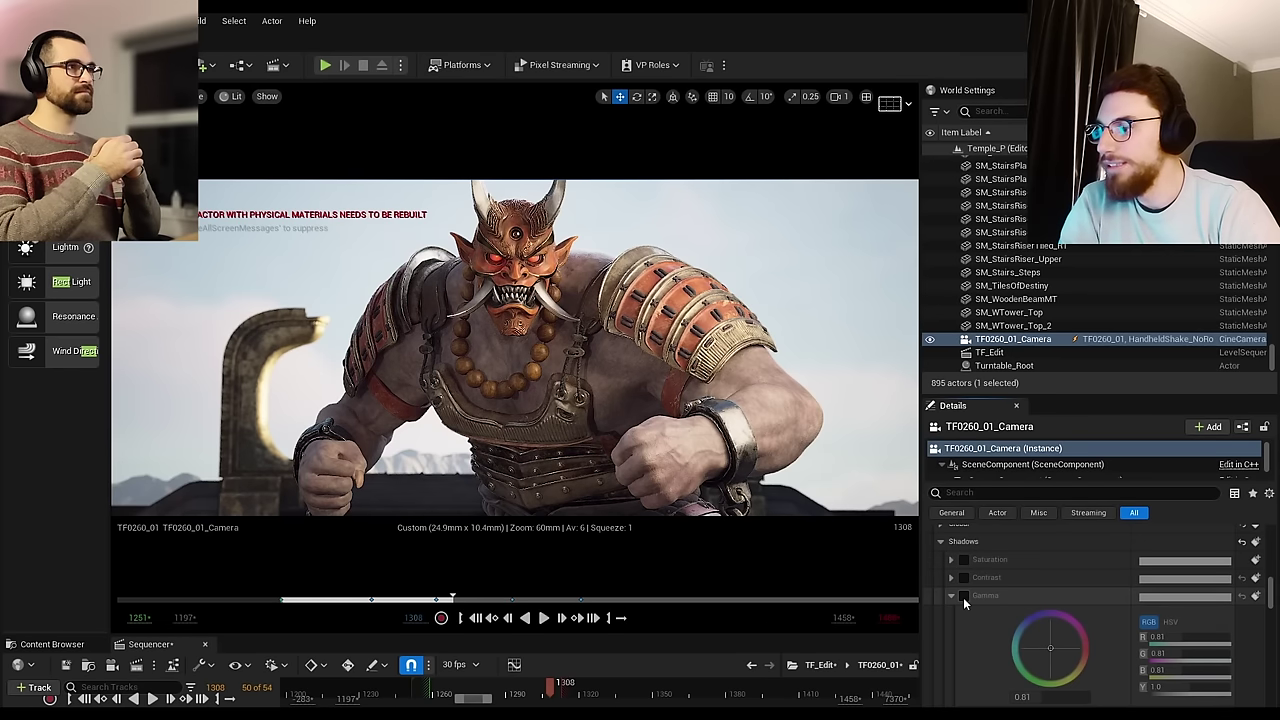
click(964, 597)
click(964, 597)
click(964, 597)
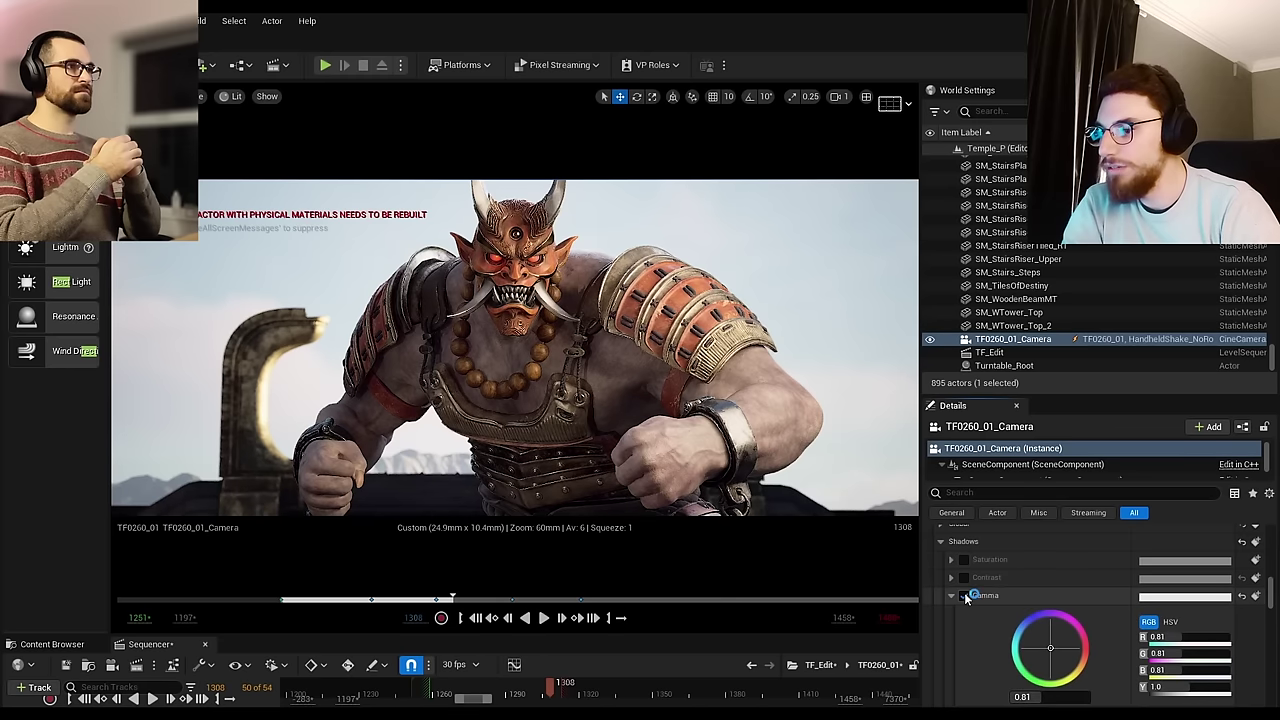
click(964, 596)
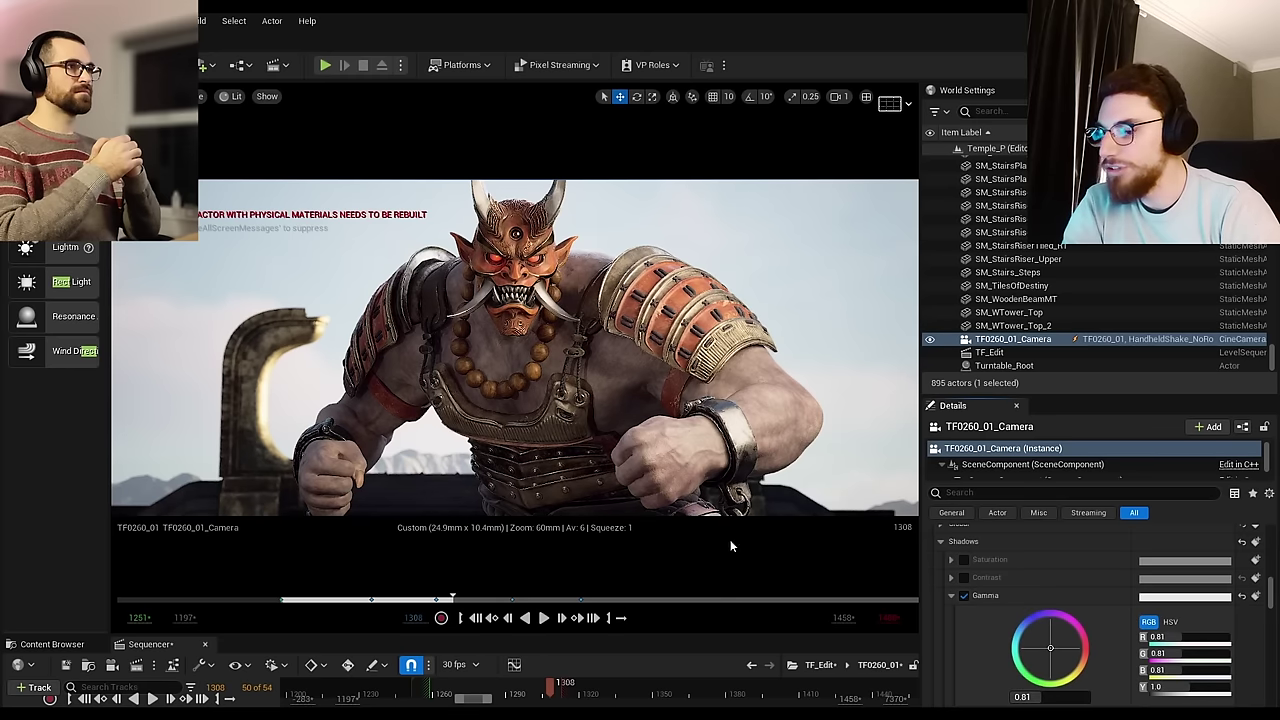
Step: Collapse the Shadows Gamma wheel and enable the Shadows Offset override, toggling it repeatedly to judge its effect
scroll(953, 581, down, 1)
click(952, 577)
scroll(953, 588, down, 1)
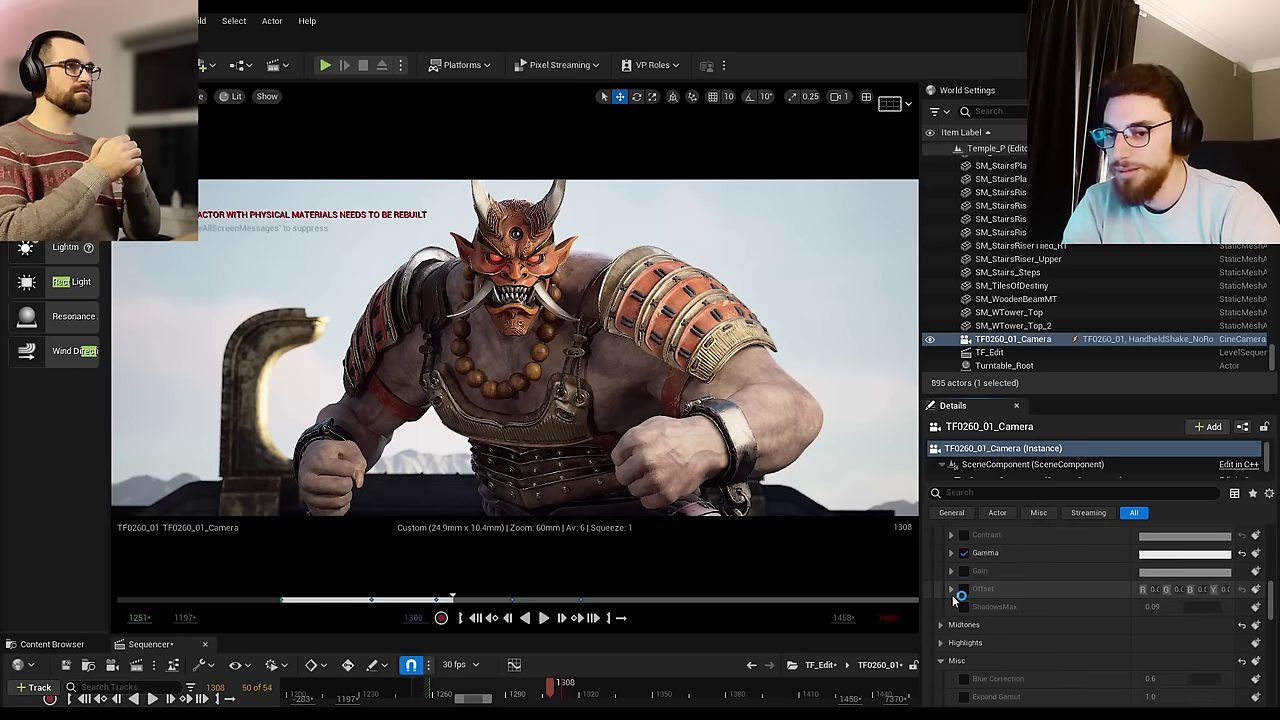
click(964, 589)
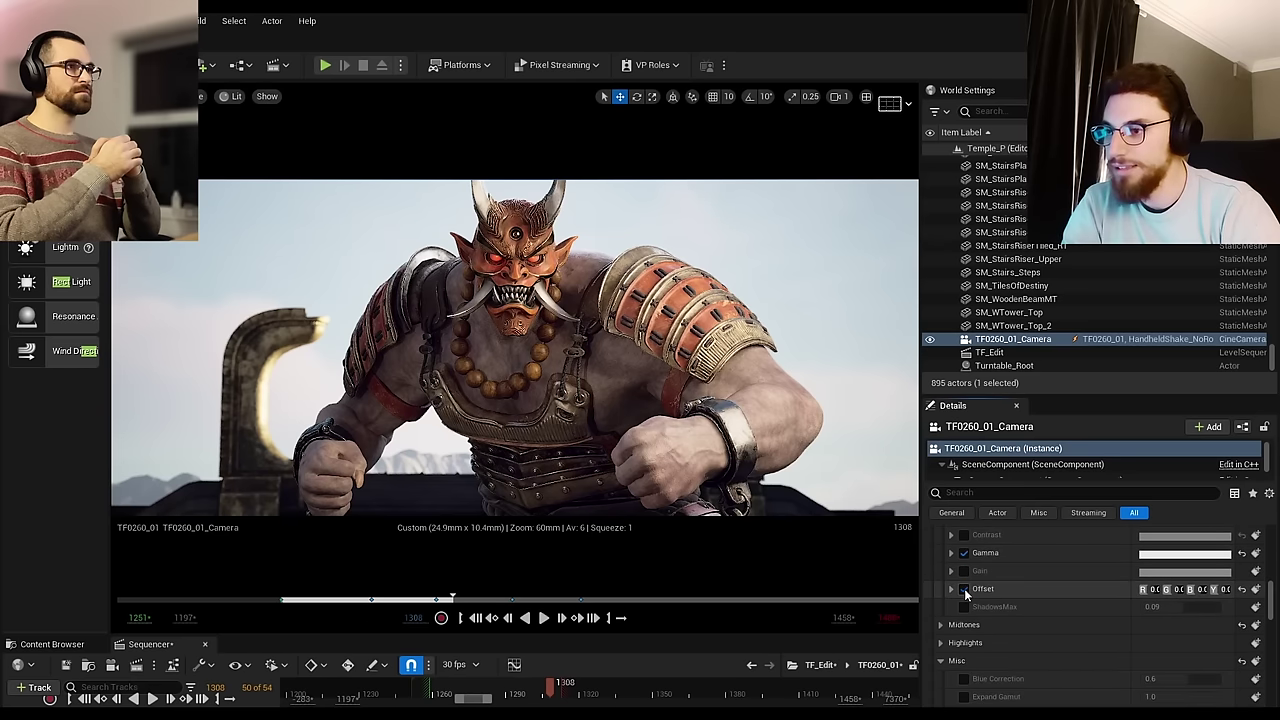
click(964, 589)
click(964, 589)
click(964, 589)
click(964, 589)
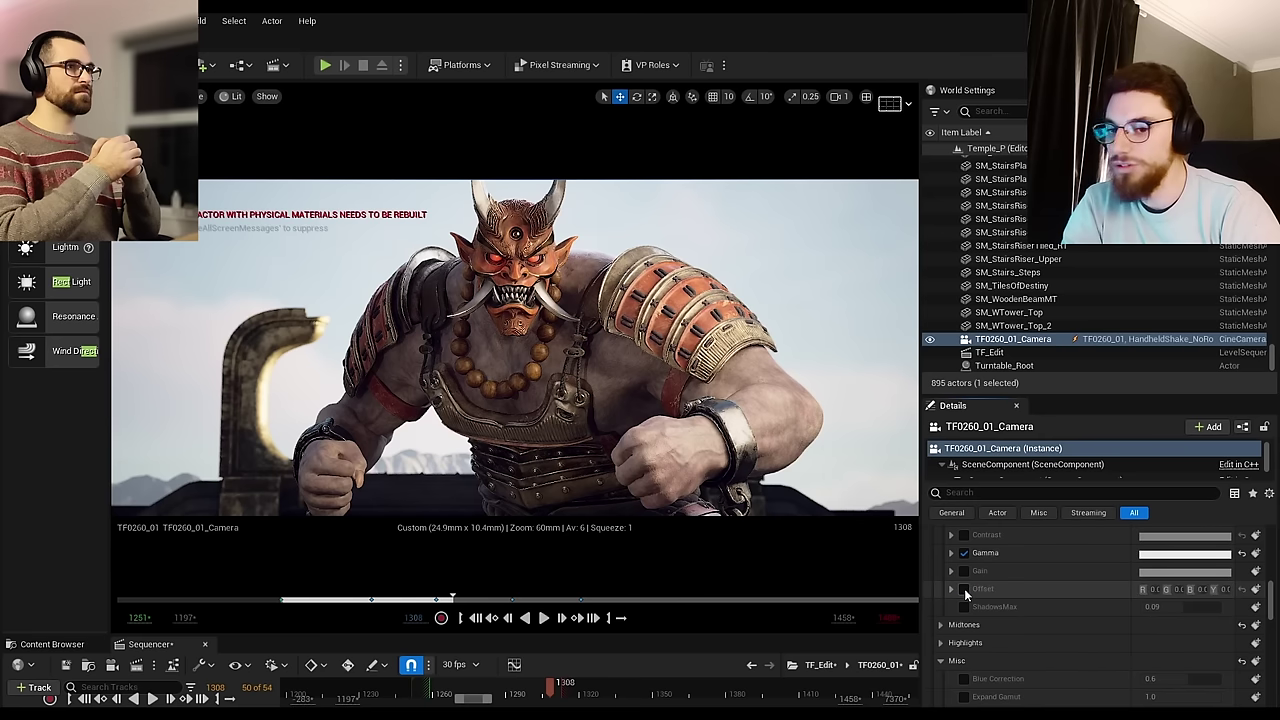
click(964, 588)
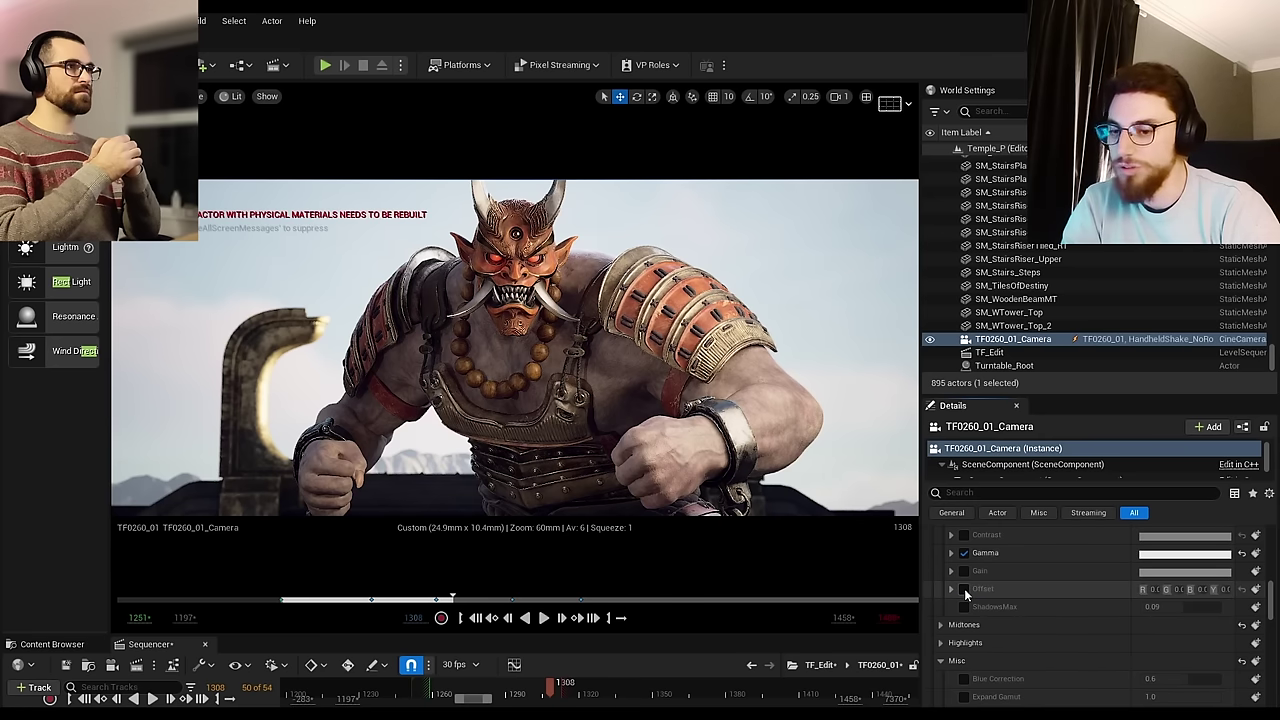
click(964, 589)
Step: Expand the Midtones color grading with its Contrast wheel and enable the Contrast override of 1.07
scroll(969, 600, down, 1)
click(968, 587)
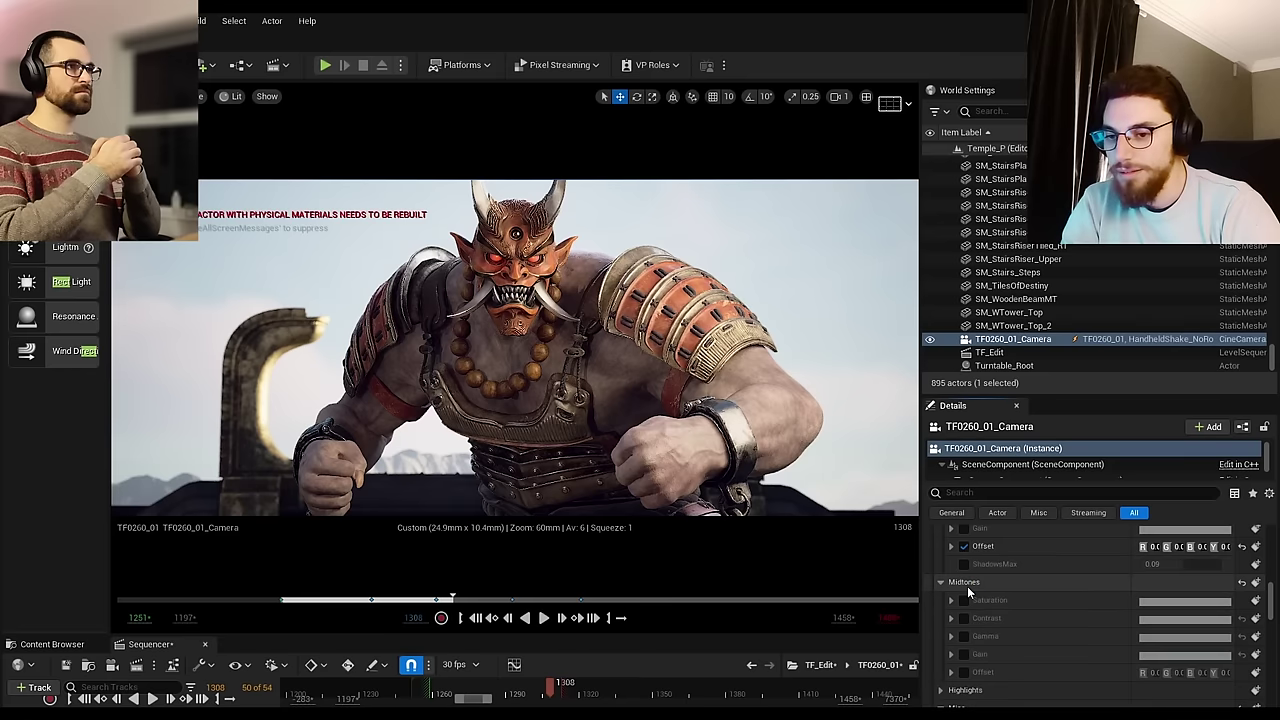
click(951, 600)
scroll(952, 592, down, 1)
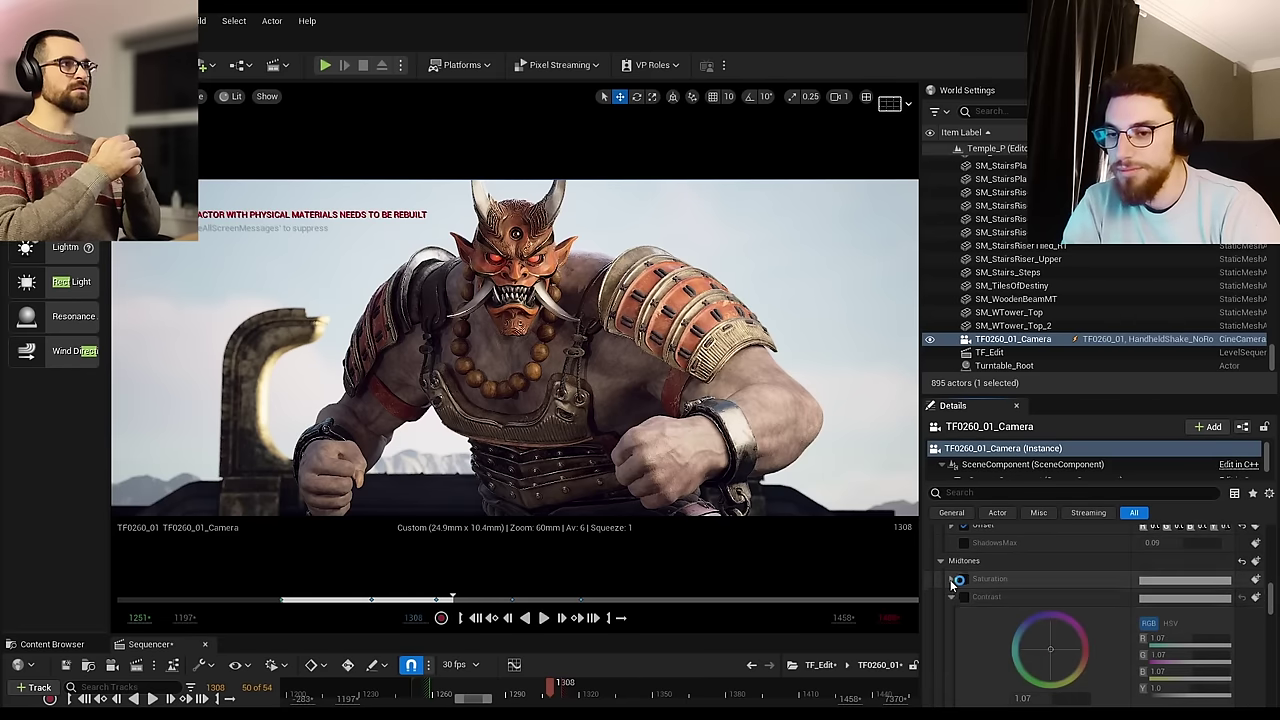
scroll(952, 586, up, 2)
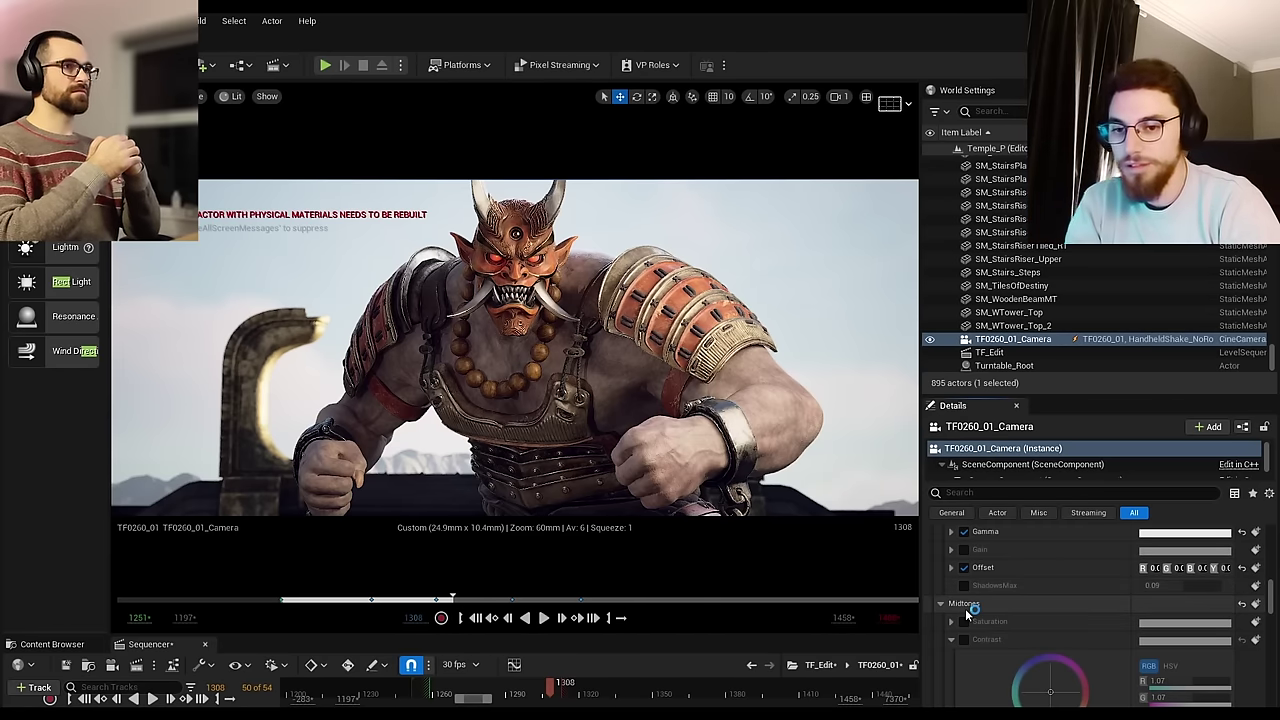
scroll(967, 610, down, 1)
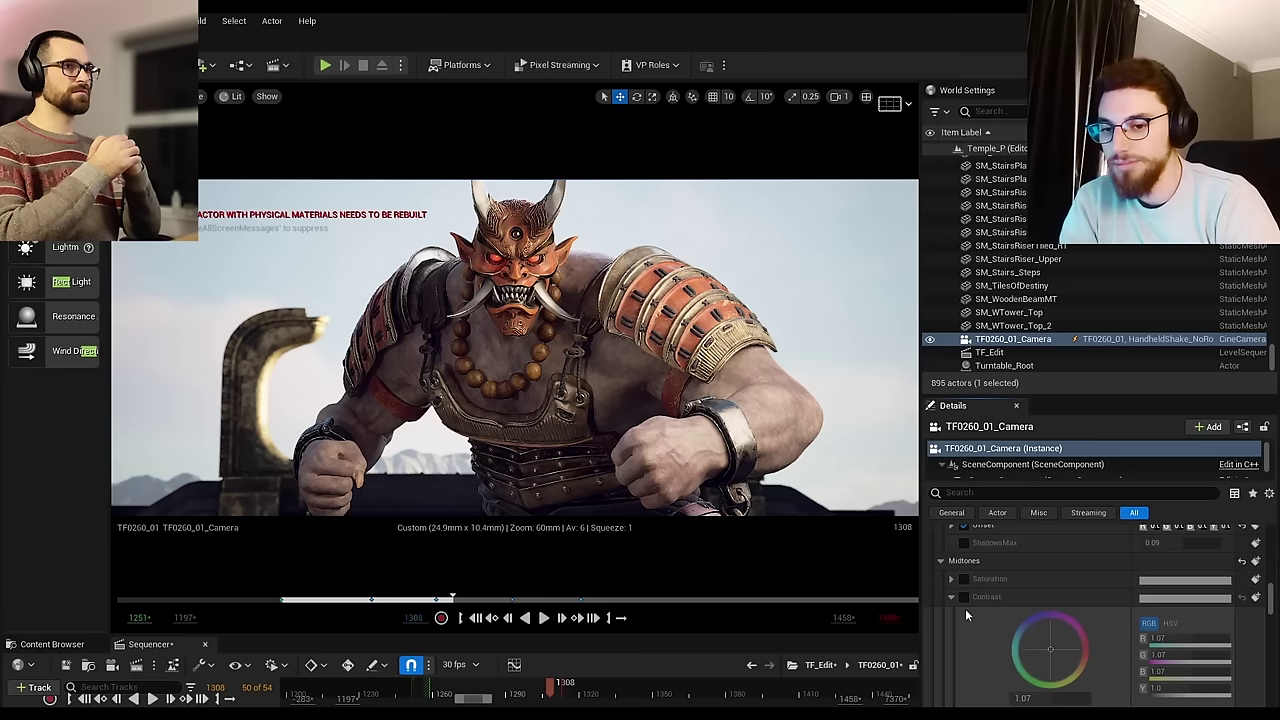
scroll(965, 608, down, 1)
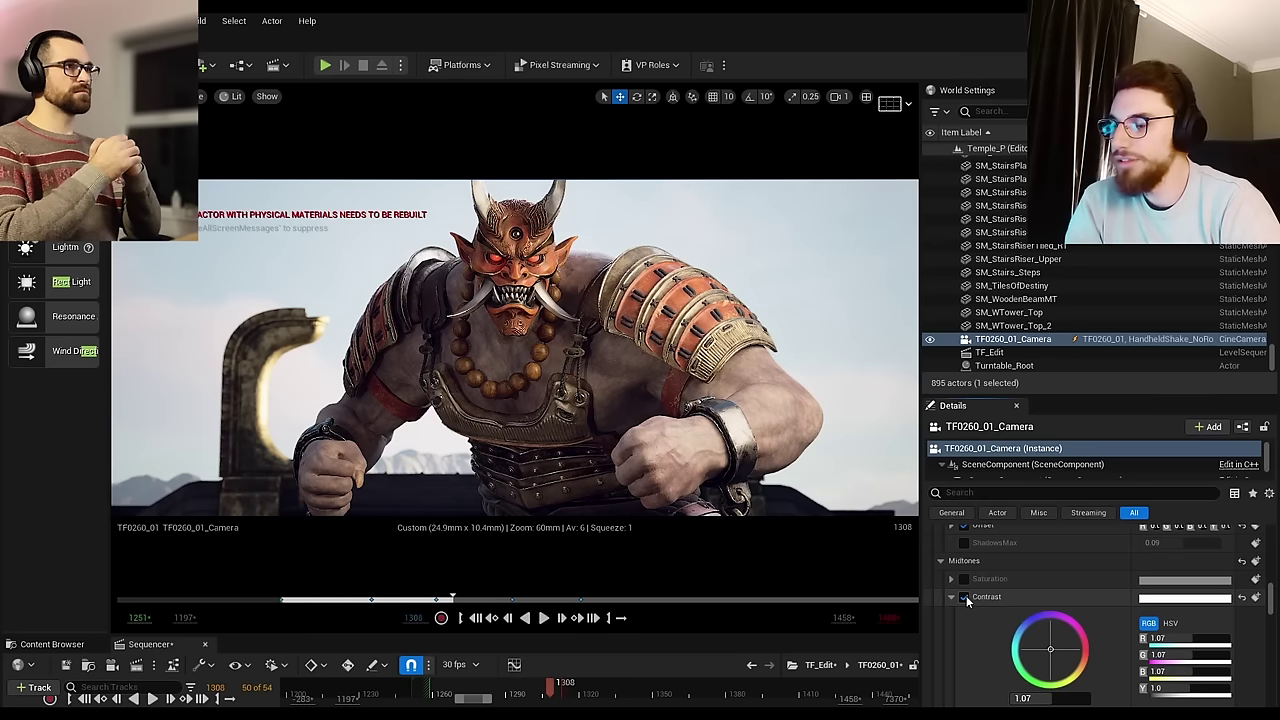
Step: Enable the Midtones Gamma and Gain overrides, toggling Gain to compare the image
scroll(968, 597, down, 5)
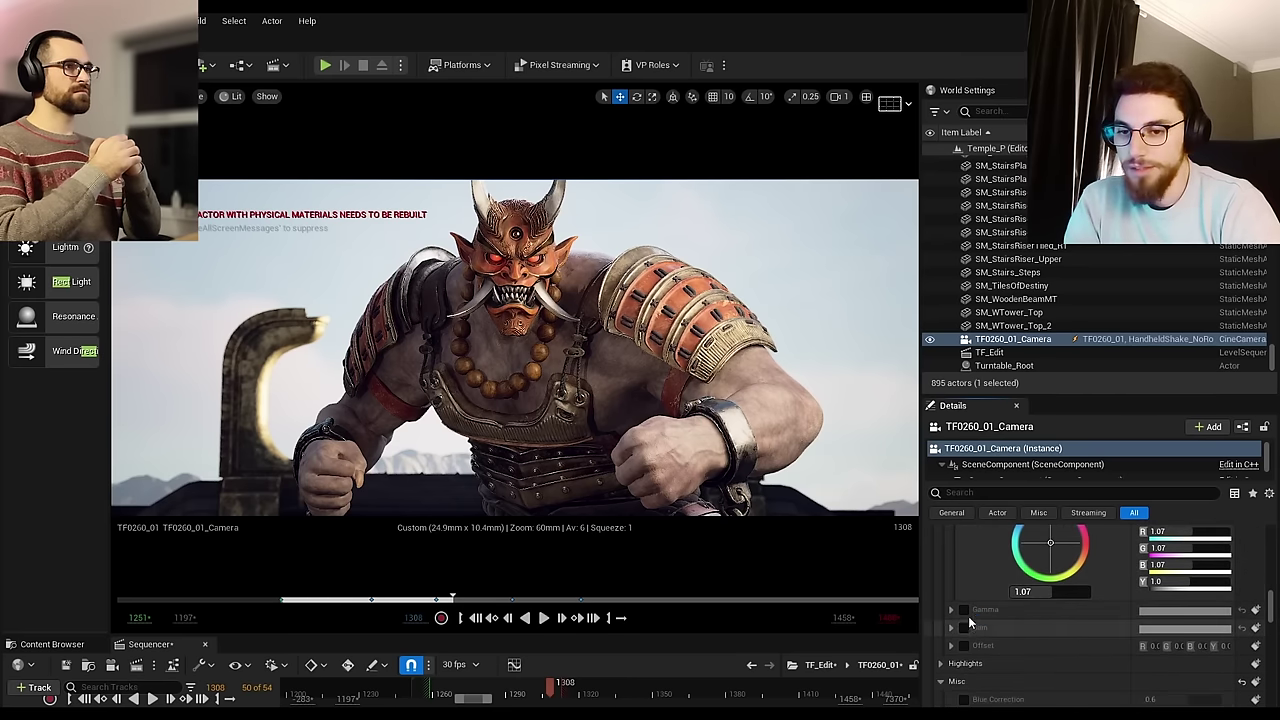
click(964, 610)
click(966, 628)
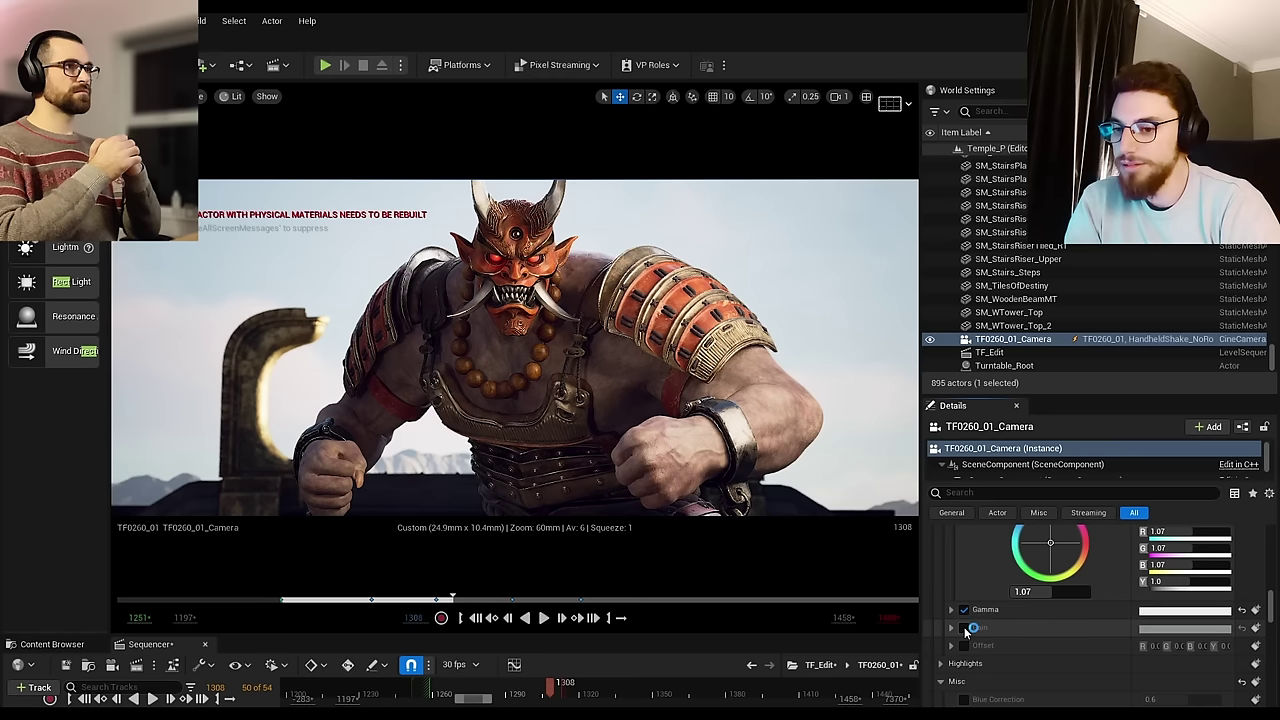
click(965, 629)
click(965, 630)
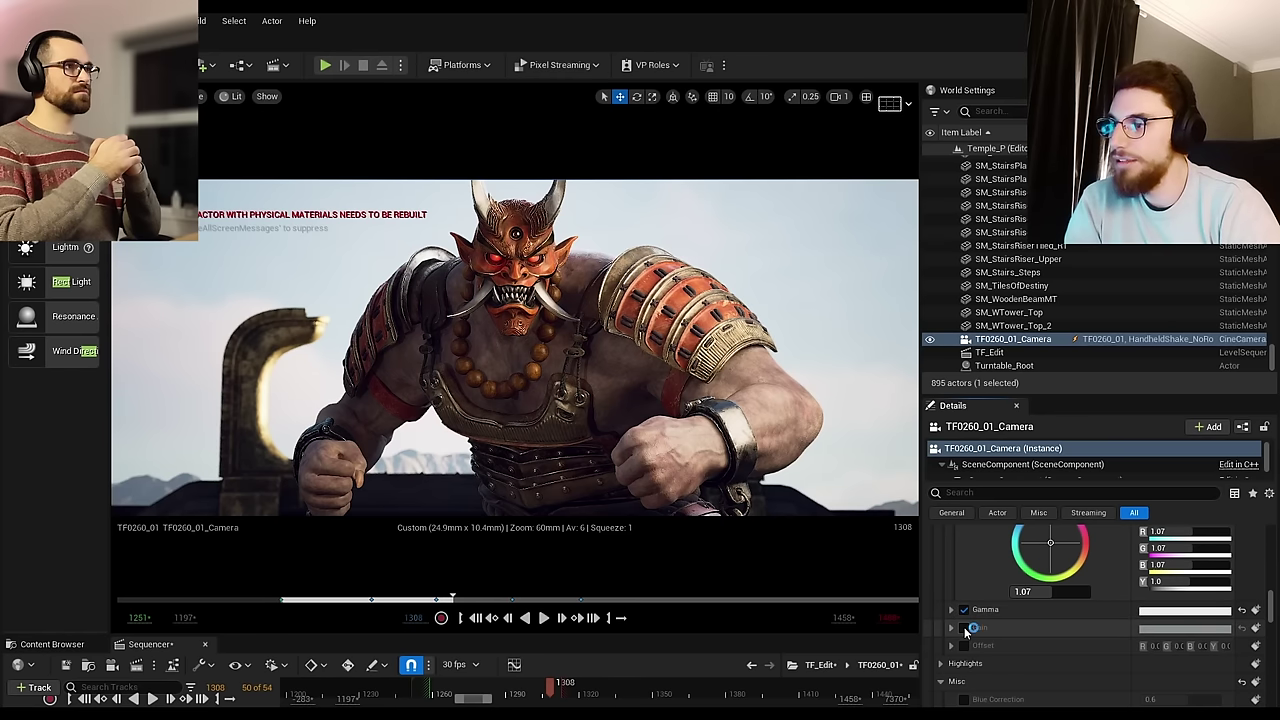
click(965, 630)
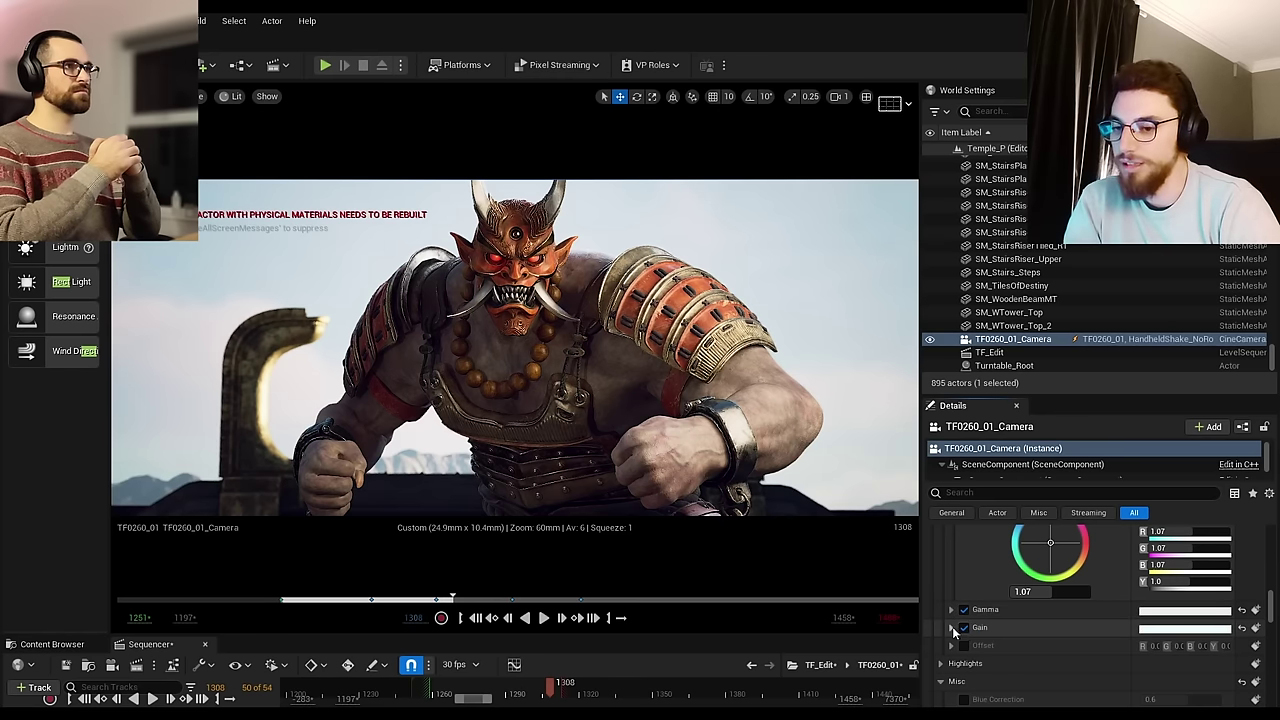
Step: Expand the Midtones Gain wheel and toggle its override repeatedly to compare the demon with and without the tint
click(952, 626)
scroll(966, 635, down, 1)
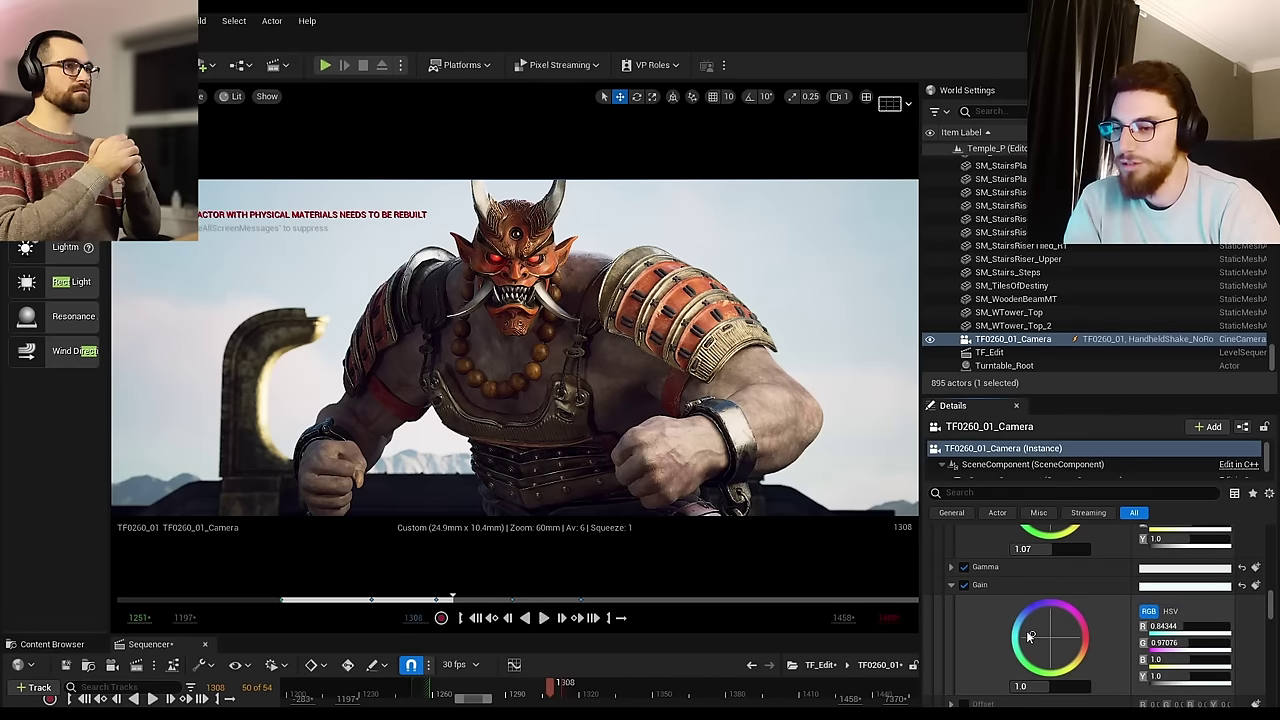
click(964, 585)
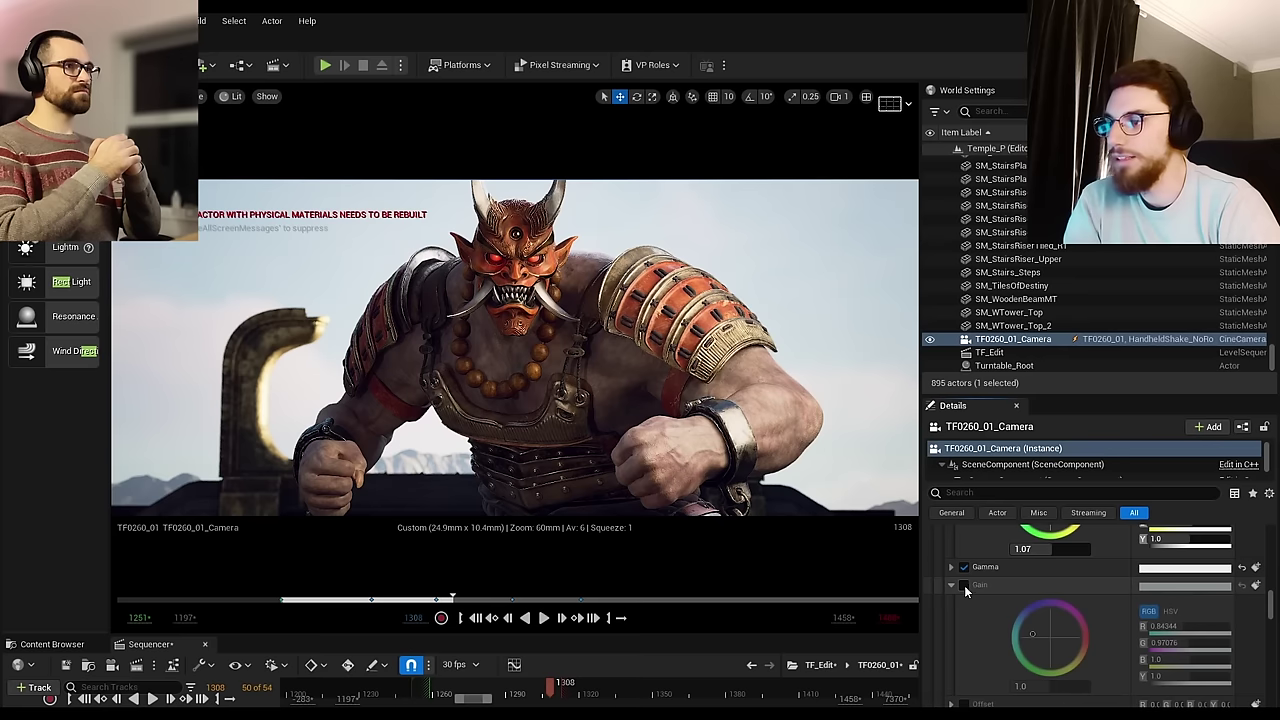
click(964, 585)
click(964, 585)
click(964, 585)
click(964, 585)
click(964, 585)
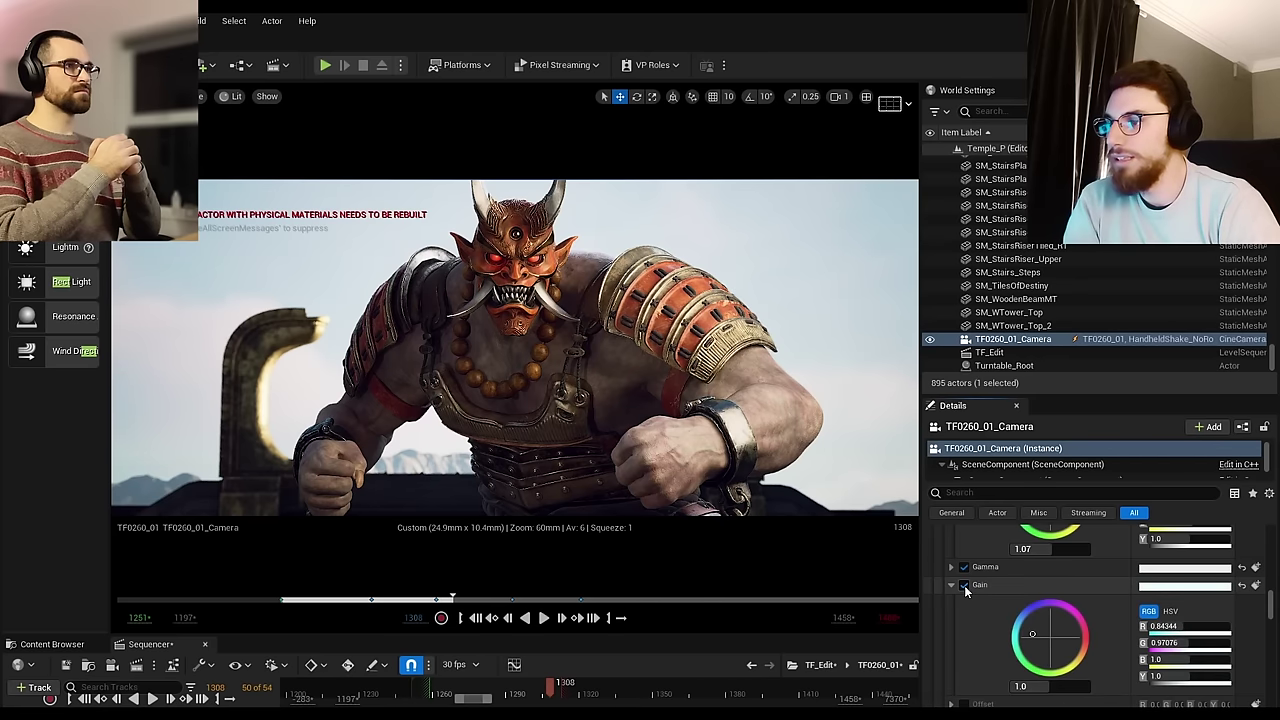
click(964, 585)
click(964, 585)
Step: Expand the Highlights color grading and examine its overrides, the Misc settings and the Midtones Gain wheel
scroll(962, 589, down, 3)
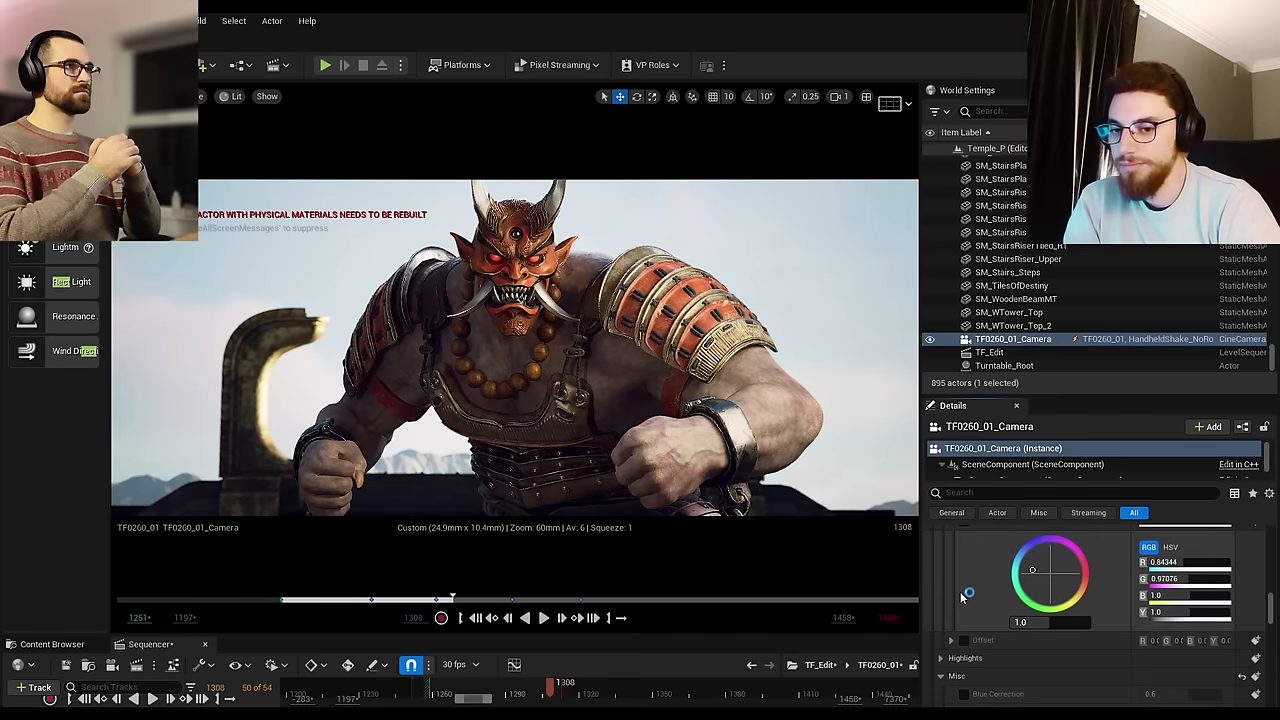
click(966, 615)
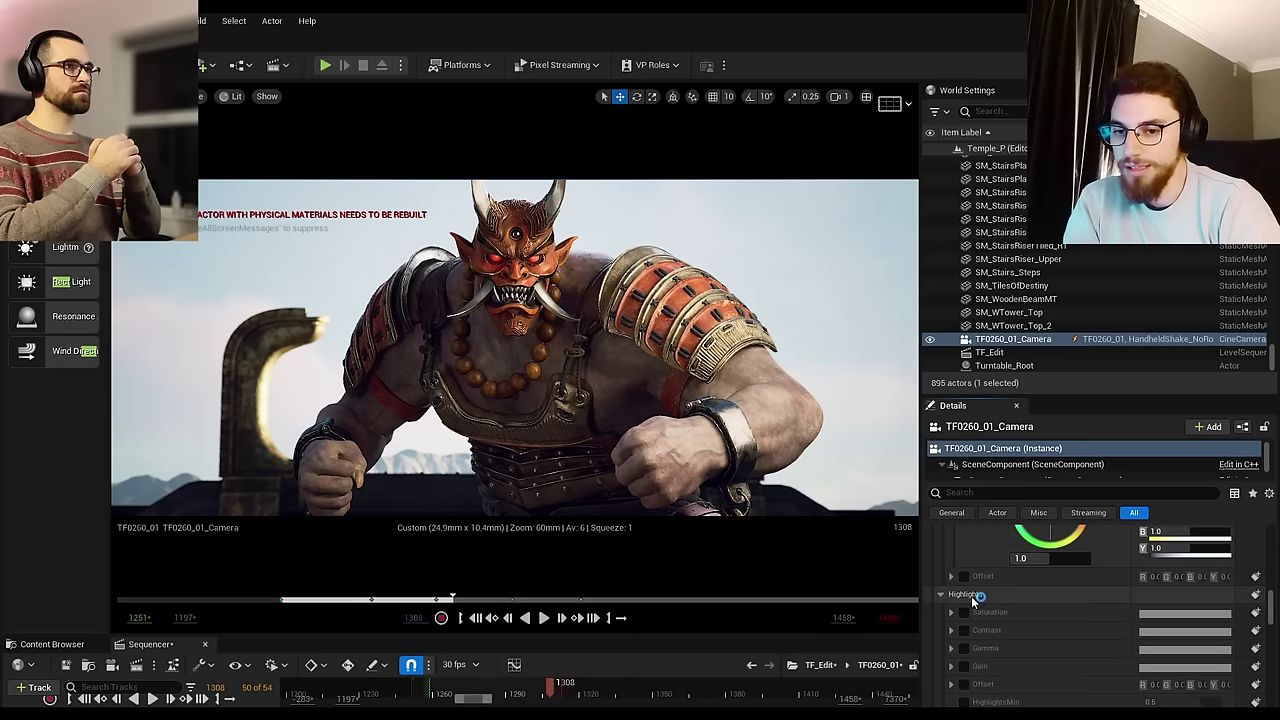
scroll(946, 600, down, 2)
scroll(993, 609, down, 2)
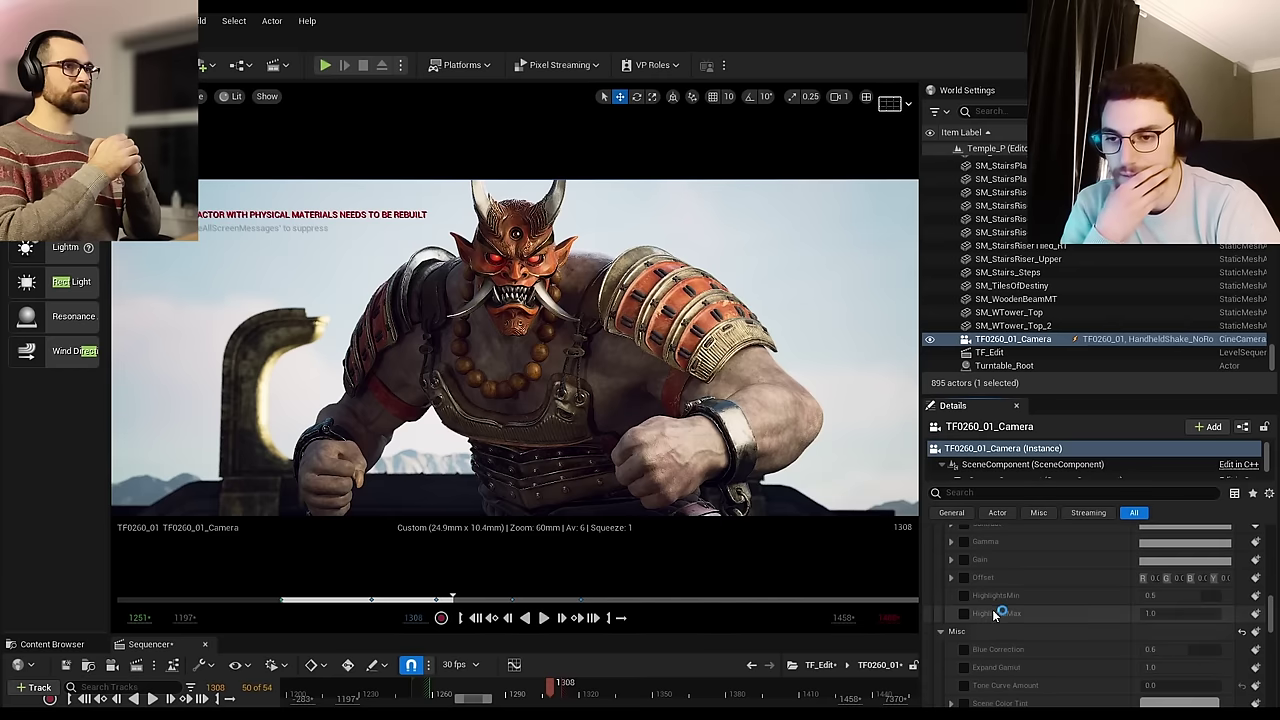
scroll(991, 611, up, 5)
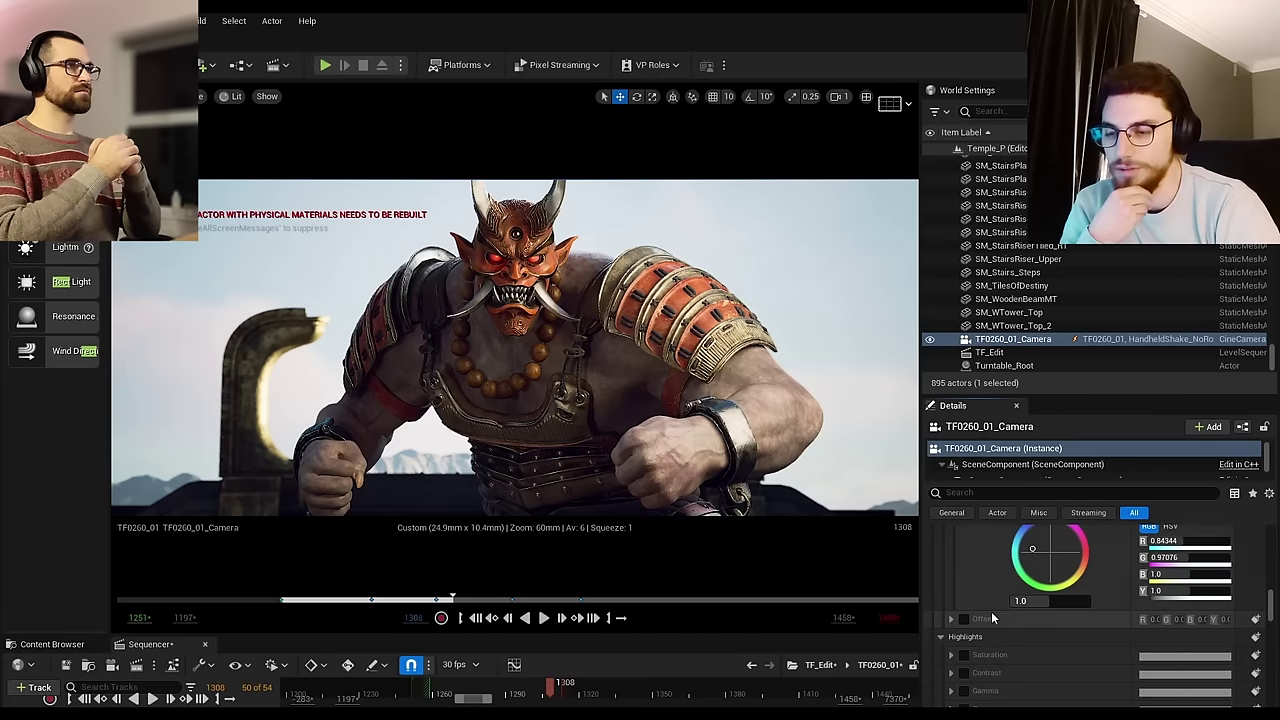
scroll(992, 613, up, 2)
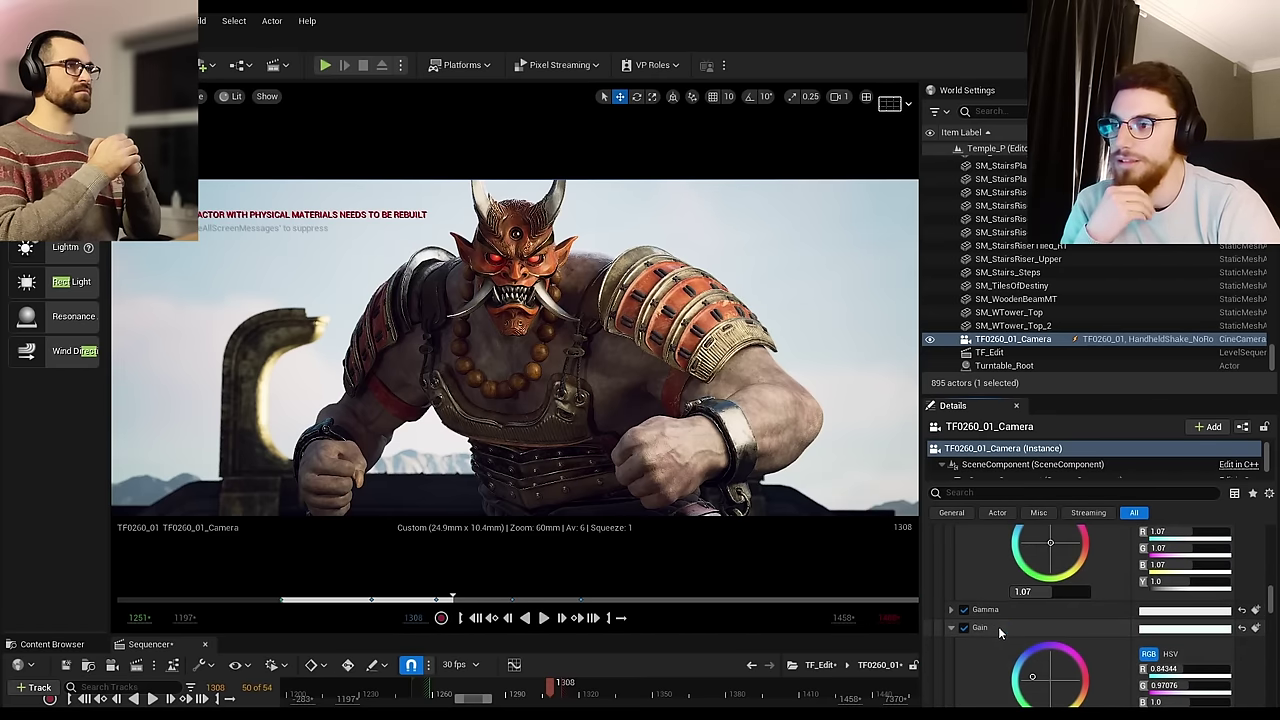
scroll(998, 630, down, 2)
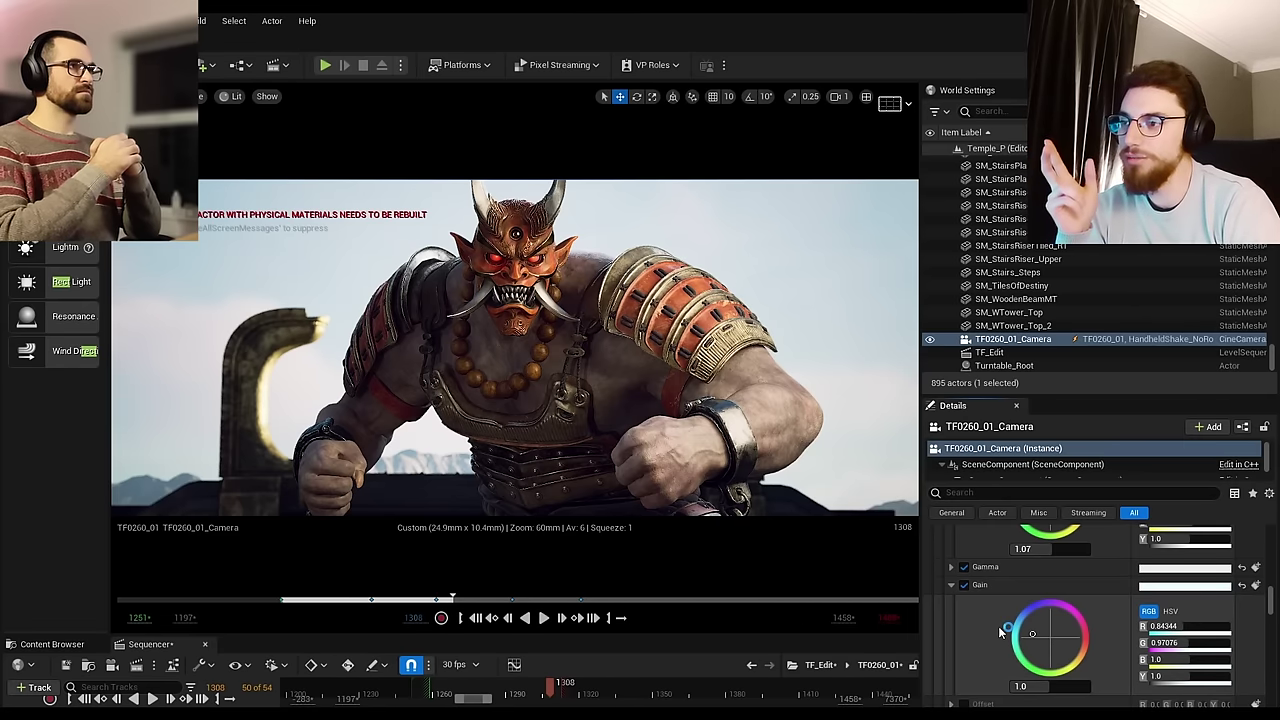
Step: Raise the Midtones Contrast to 1.2
scroll(975, 625, up, 3)
scroll(980, 612, up, 1)
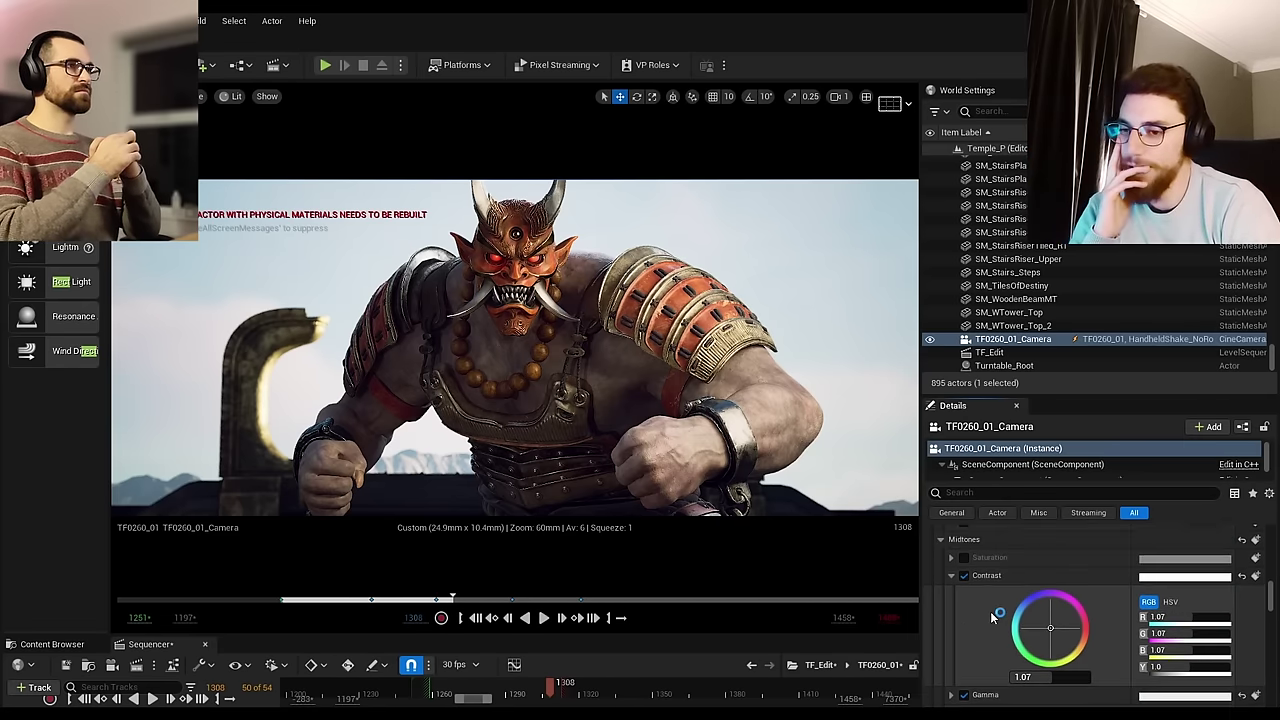
mouse_move(1030, 677)
mouse_down()
mouse_move(1070, 677)
mouse_move(1055, 677)
mouse_up()
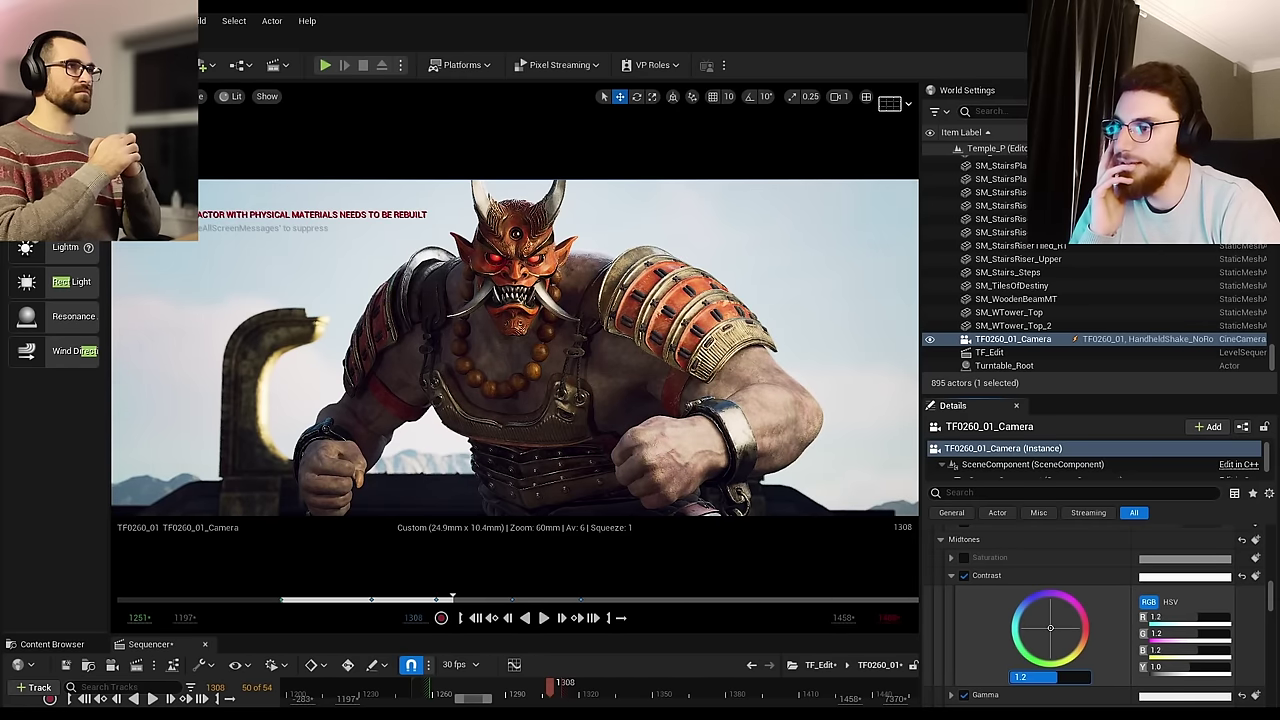
Step: Toggle the Midtones Contrast override on and off repeatedly to compare the demon with and without it
click(964, 576)
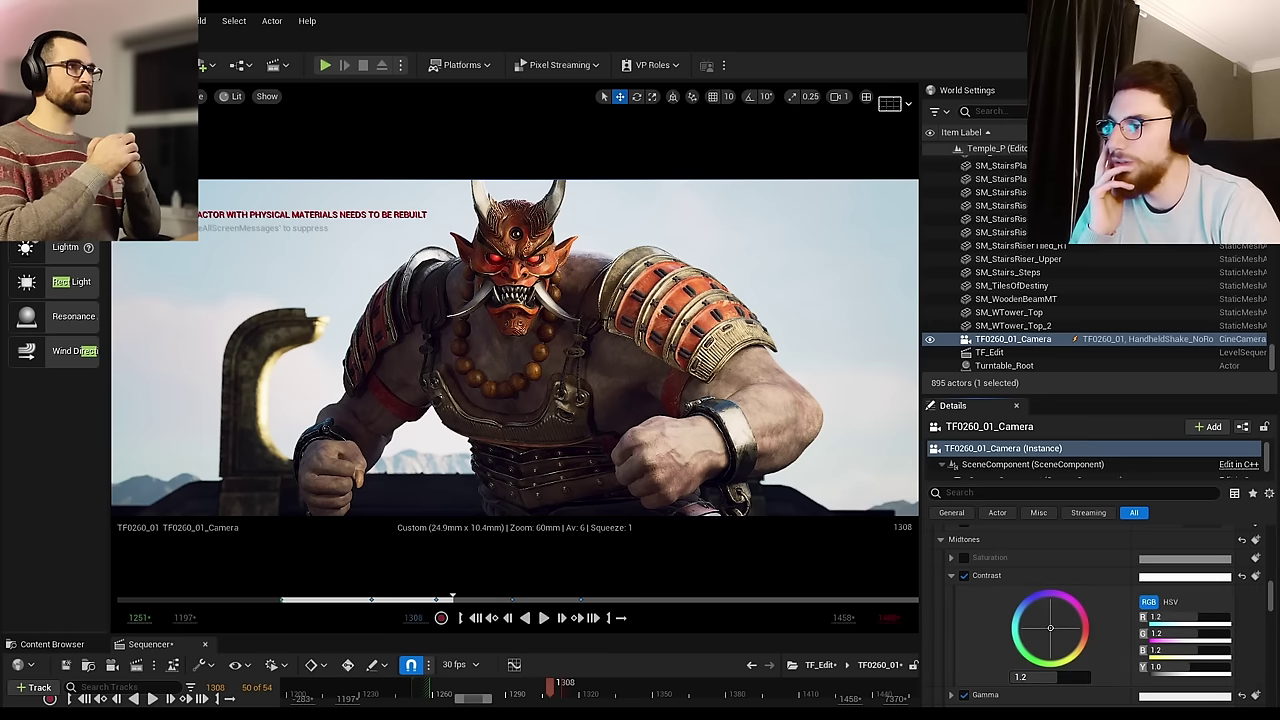
click(964, 576)
click(965, 577)
click(964, 576)
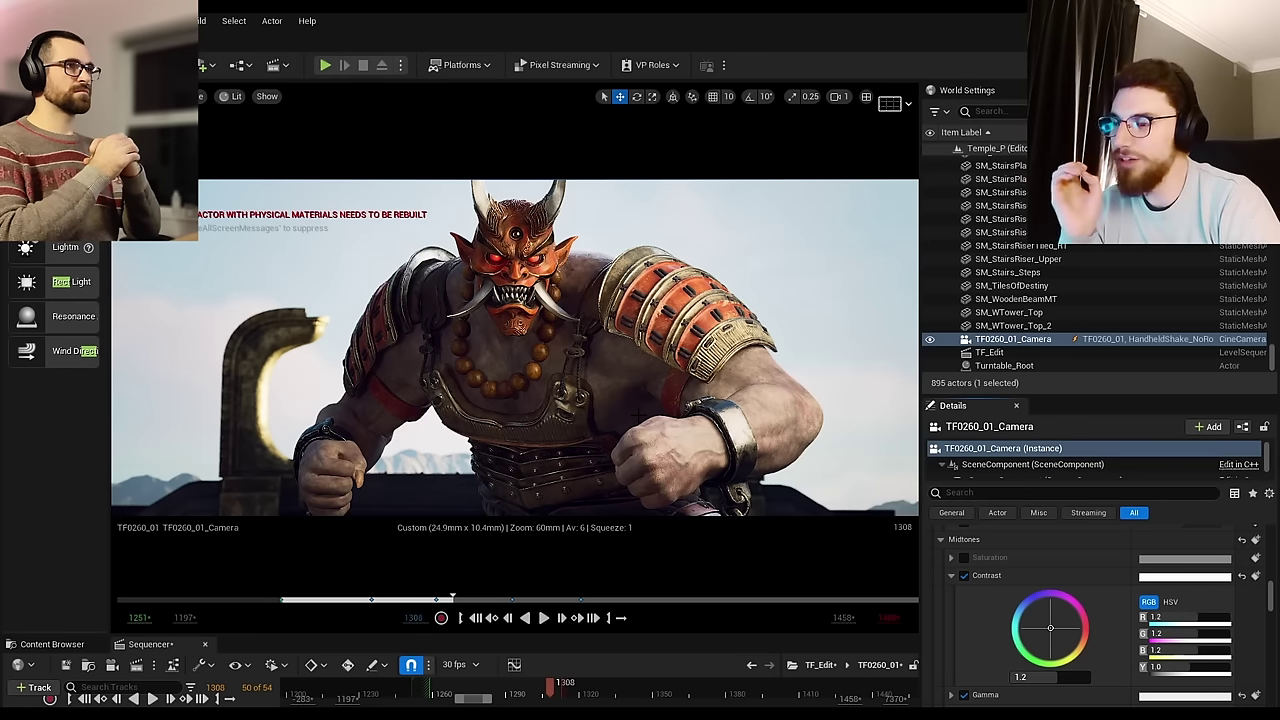
click(964, 576)
click(964, 576)
click(964, 576)
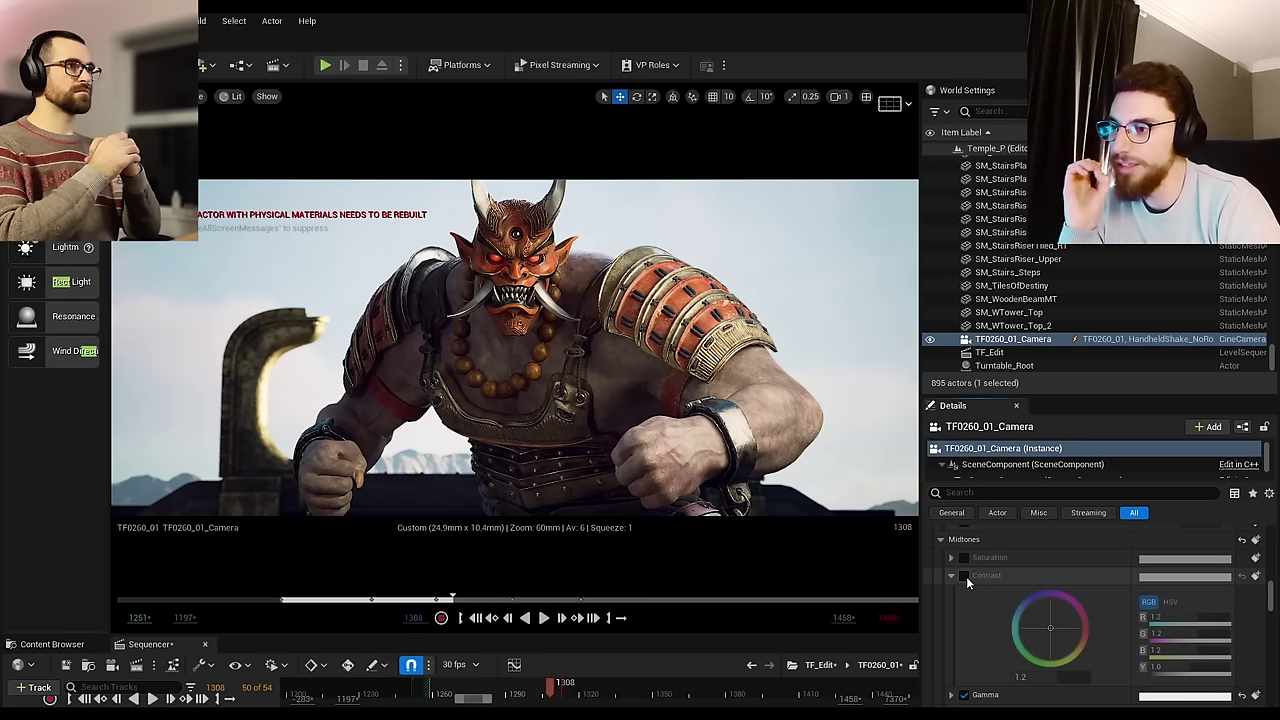
click(964, 576)
click(964, 576)
click(964, 576)
click(965, 577)
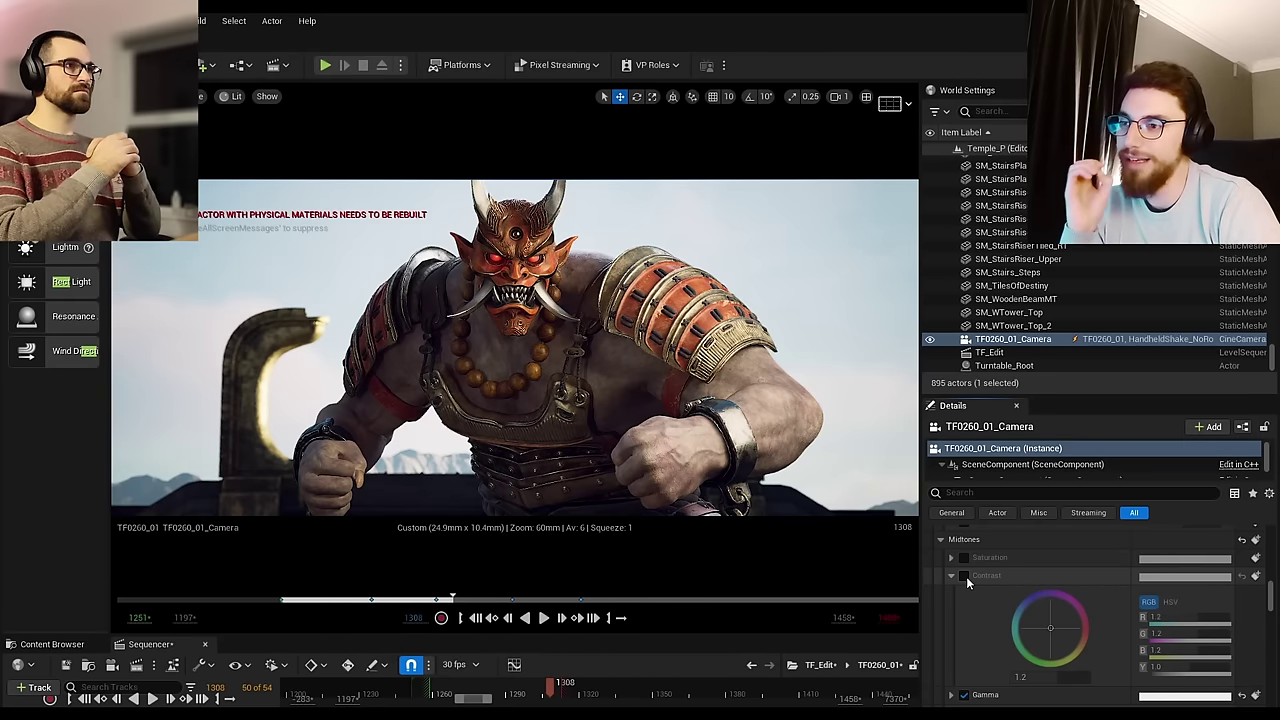
Step: Keep switching the Midtones Contrast override off and on to judge its effect on the demon, leaving it enabled
click(965, 577)
click(965, 577)
click(965, 577)
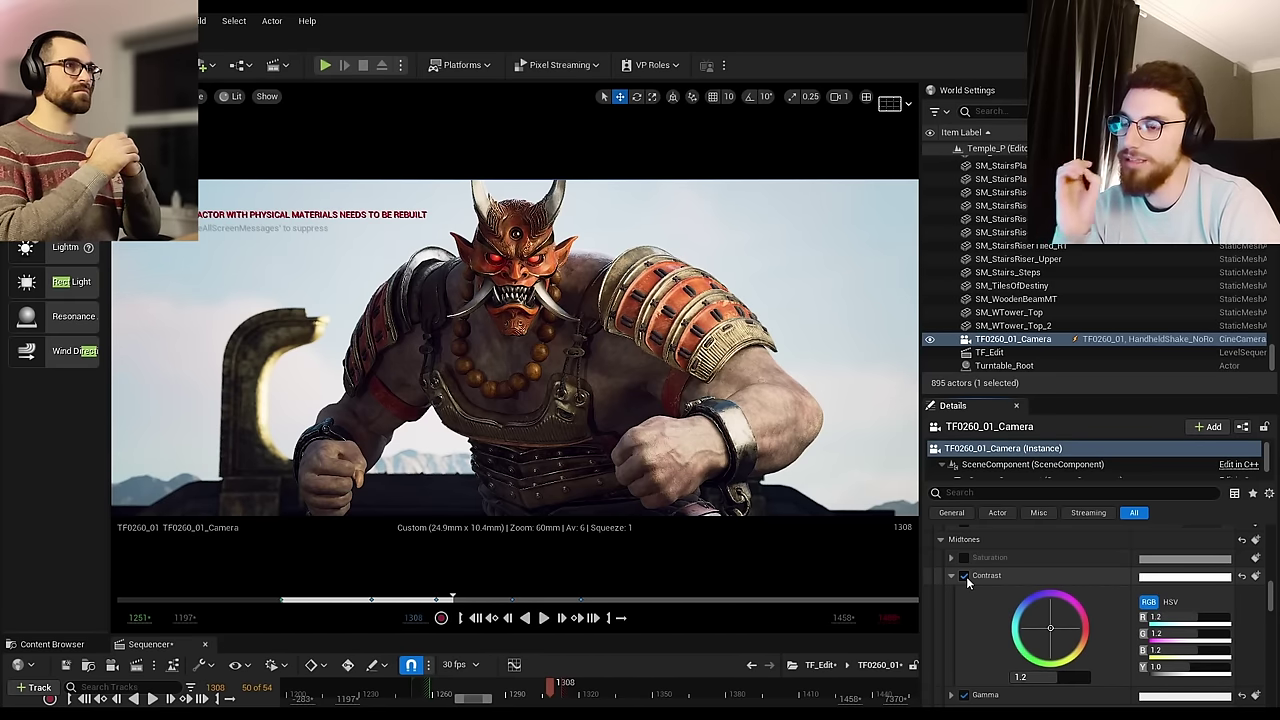
click(965, 577)
click(965, 577)
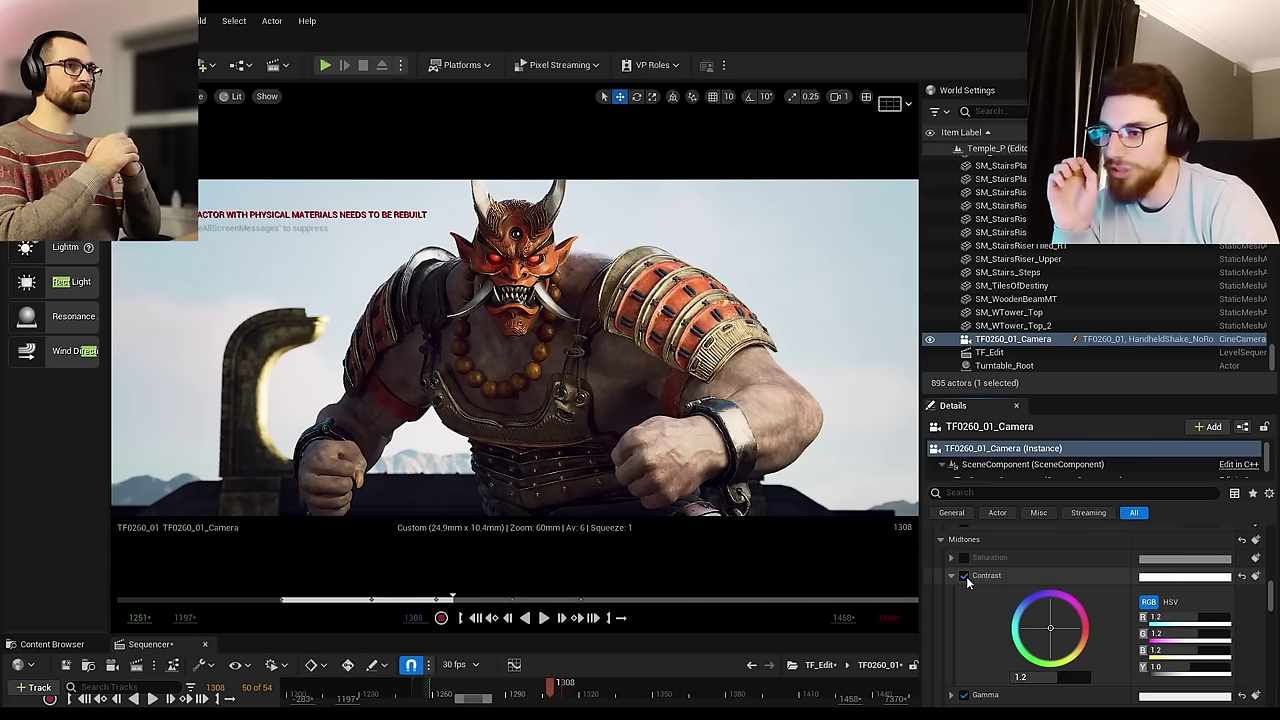
click(965, 577)
click(965, 577)
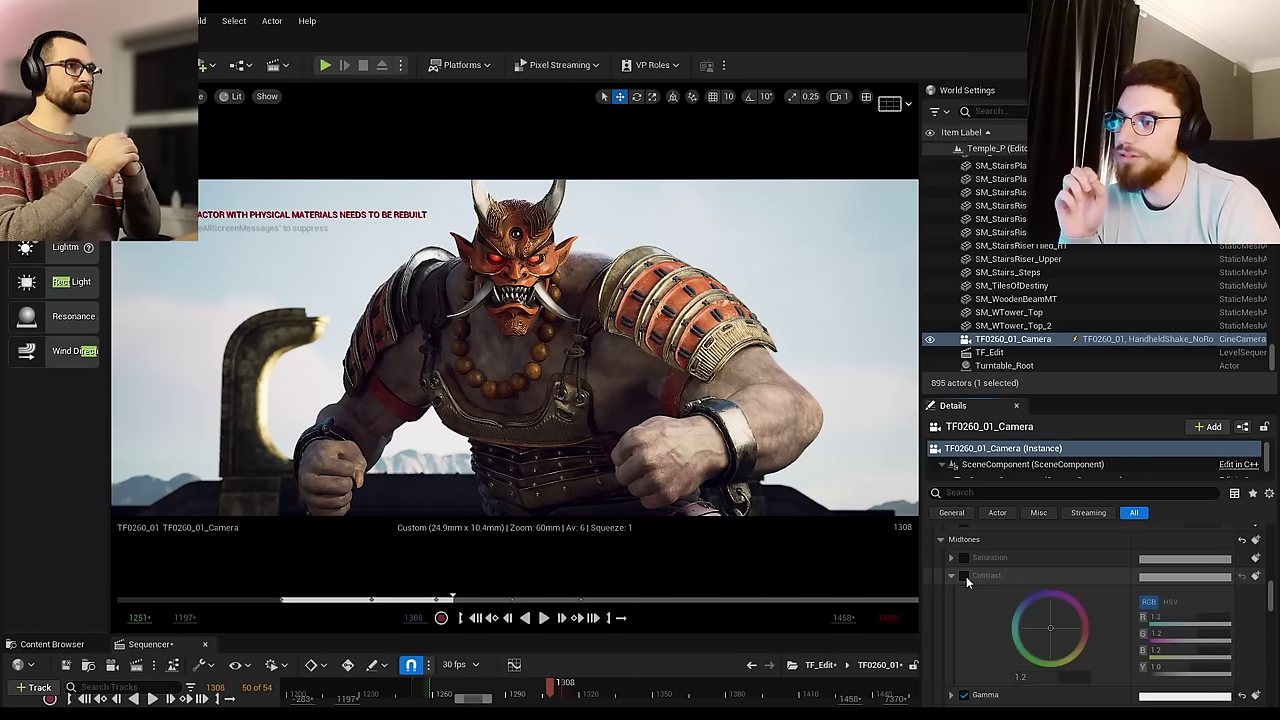
click(965, 577)
click(965, 577)
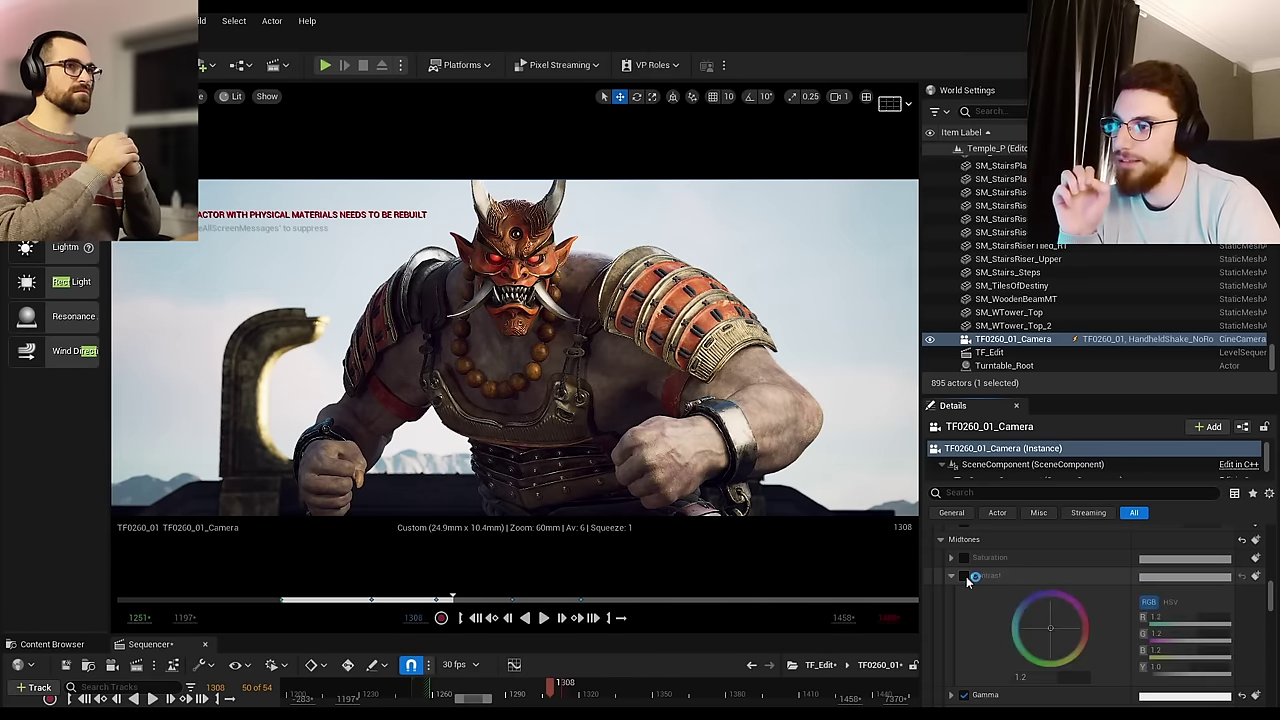
click(965, 577)
click(965, 577)
click(965, 577)
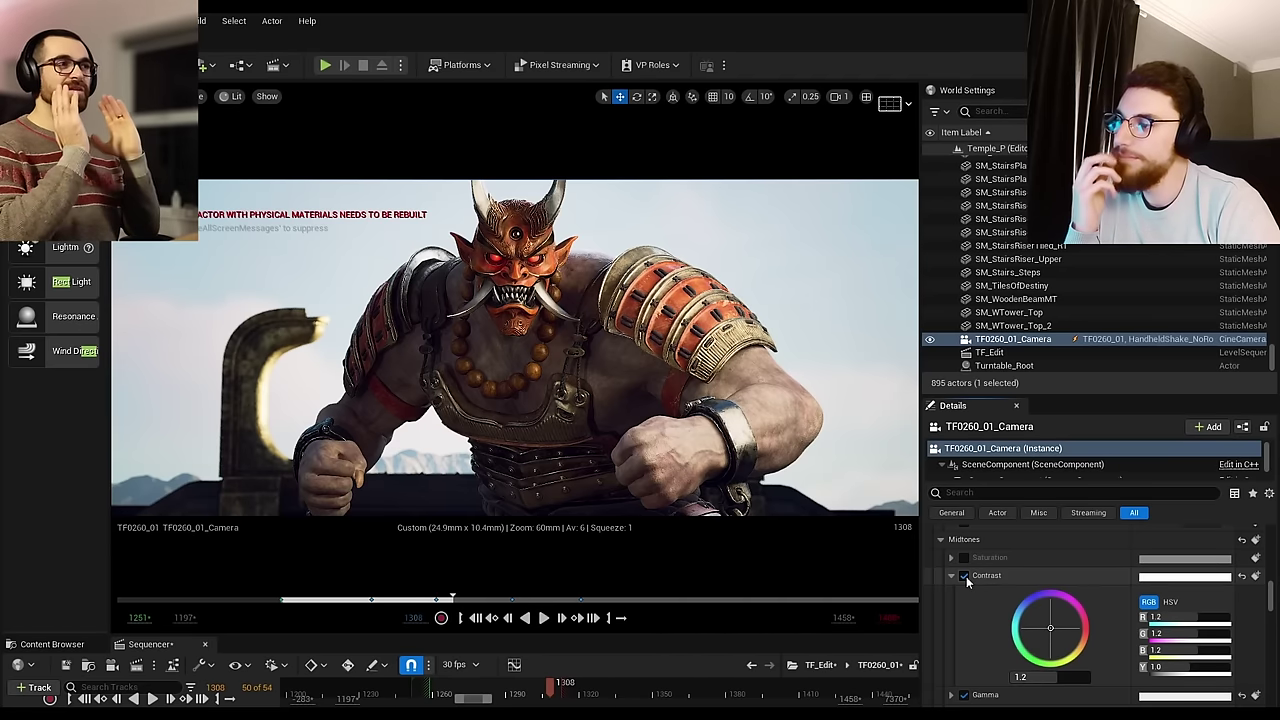
Step: Lower the Midtones Contrast to 1.1 and collapse its color wheel
scroll(966, 578, up, 1)
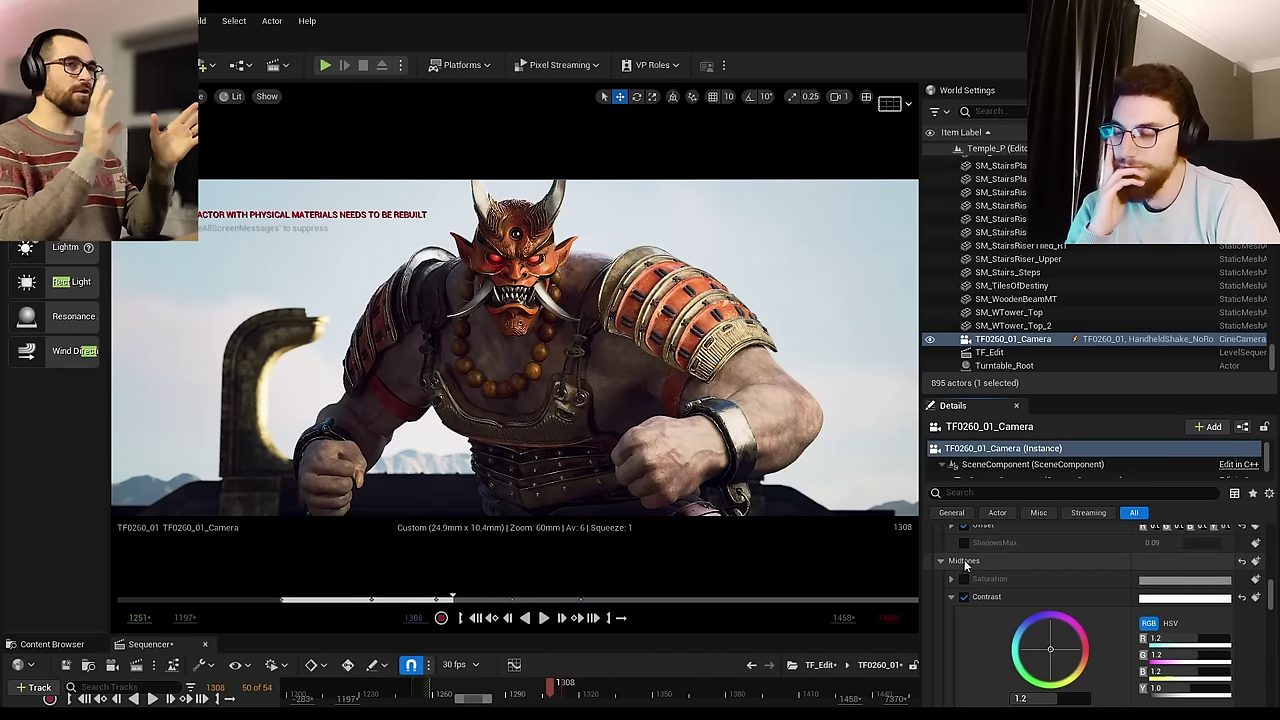
click(966, 562)
scroll(1020, 675, down, 1)
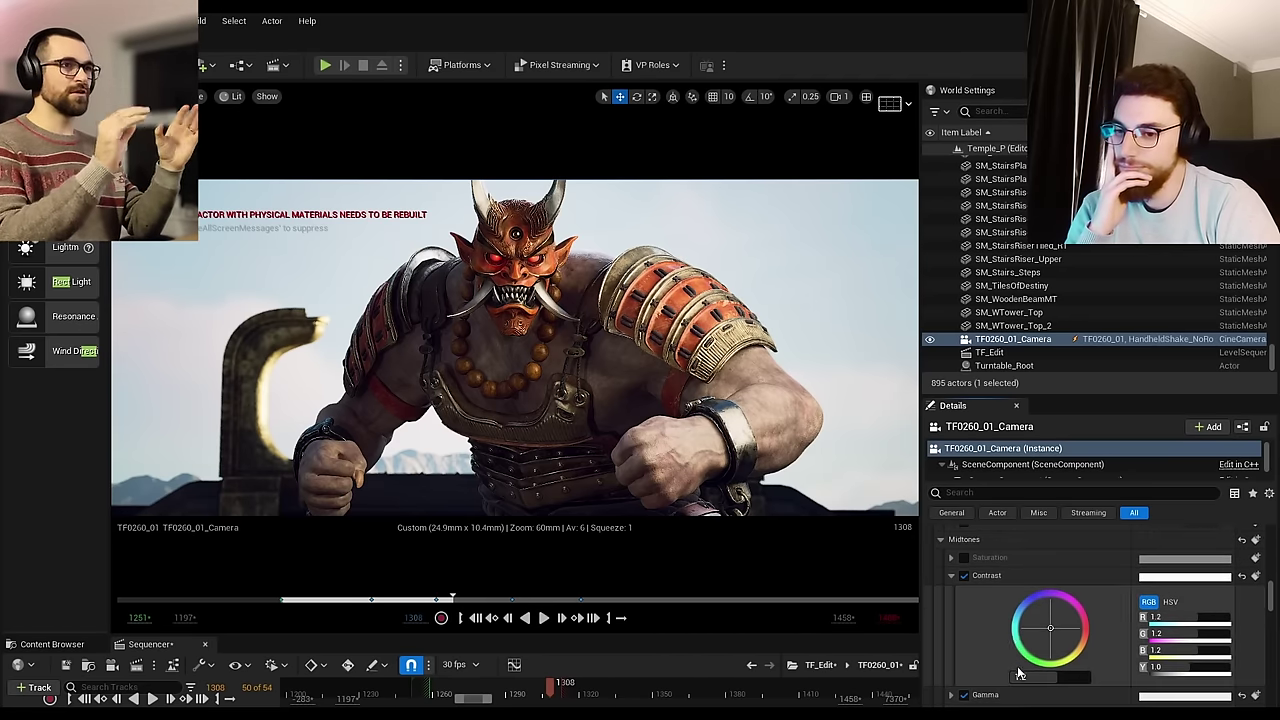
click(1022, 677)
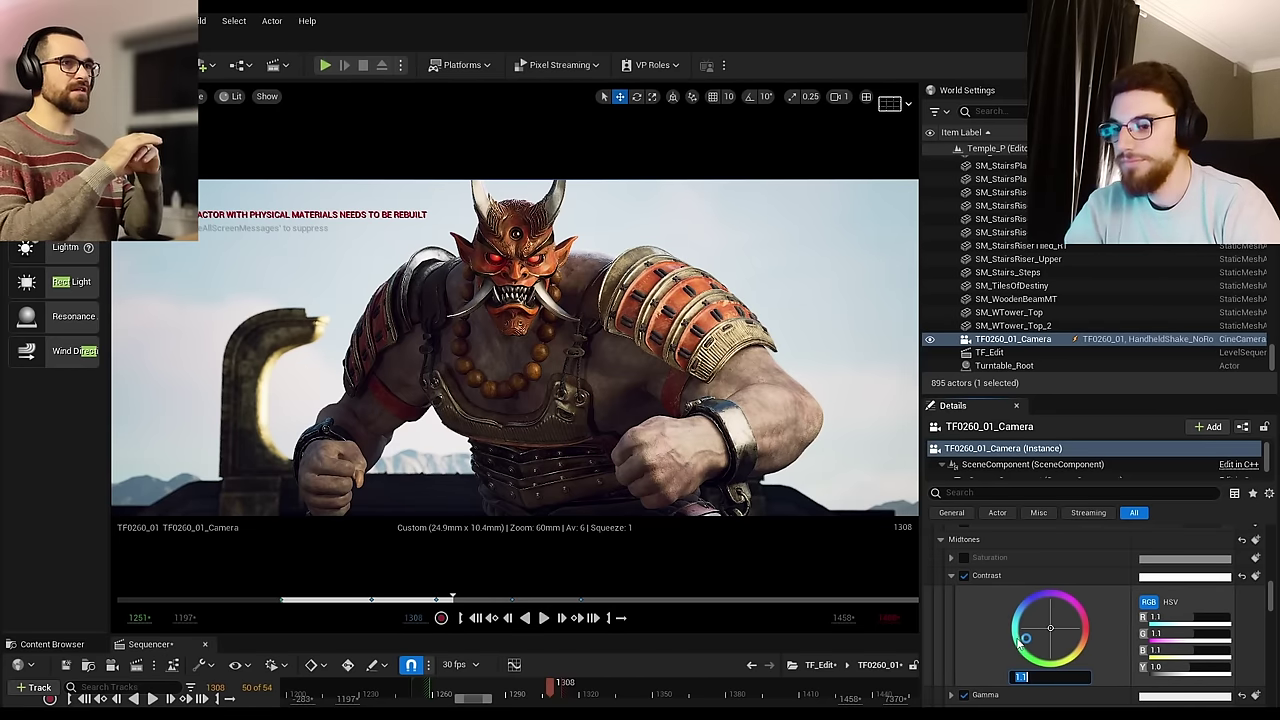
click(960, 573)
Step: Toggle the Shadows Contrast override repeatedly to compare the demon with and without it, leaving it disabled
scroll(953, 576, up, 5)
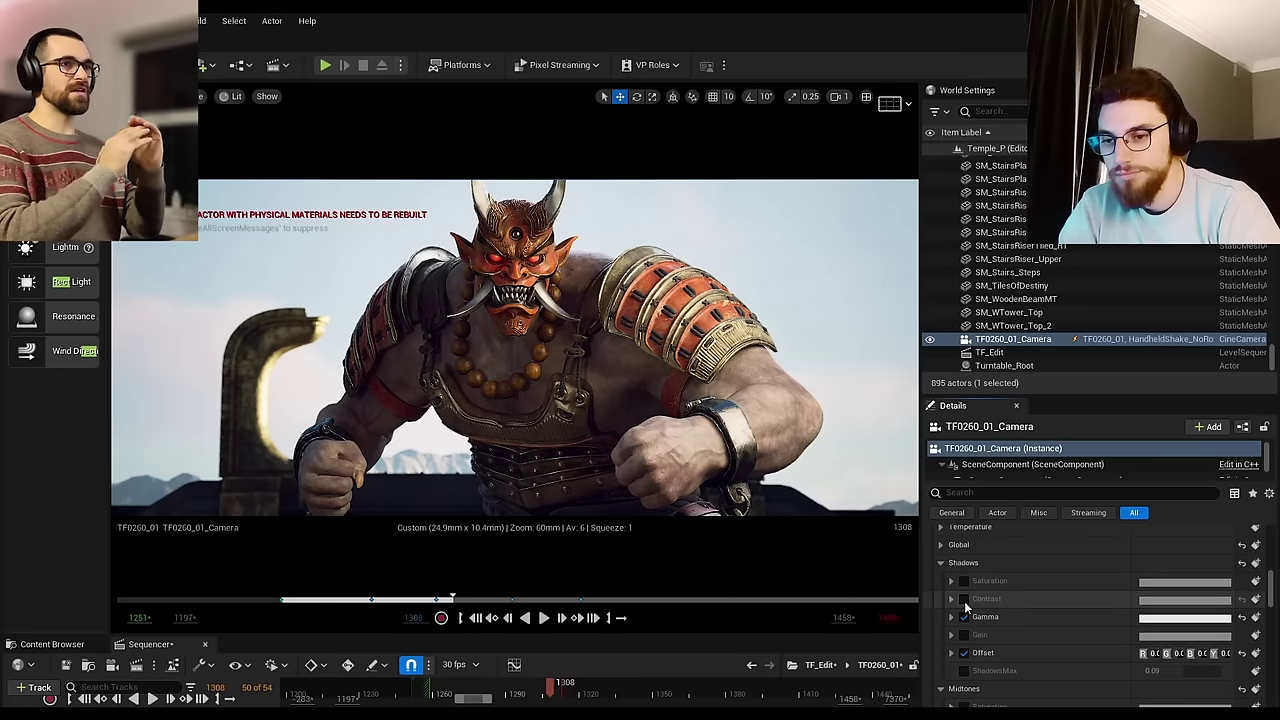
click(964, 599)
click(964, 599)
click(964, 599)
click(964, 599)
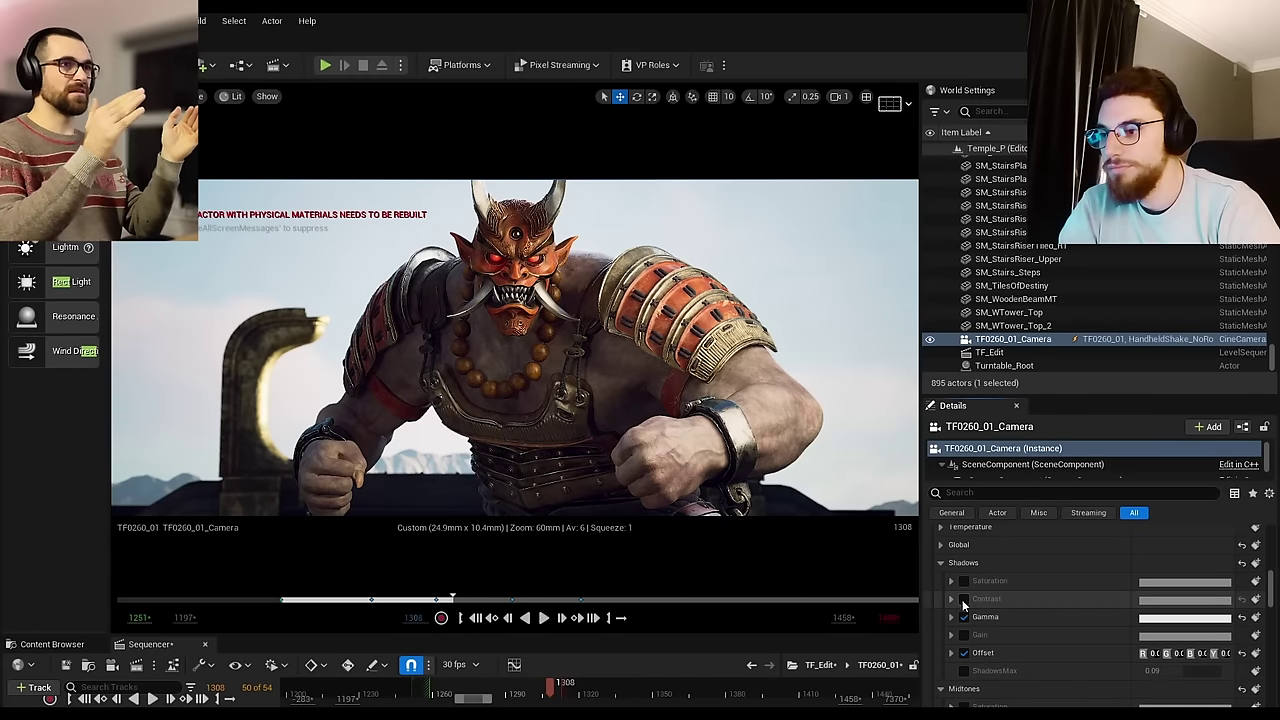
click(949, 599)
click(949, 599)
Step: Toggle the Shadows Gamma override off and on to compare the demon's dark areas, leaving it enabled
click(964, 617)
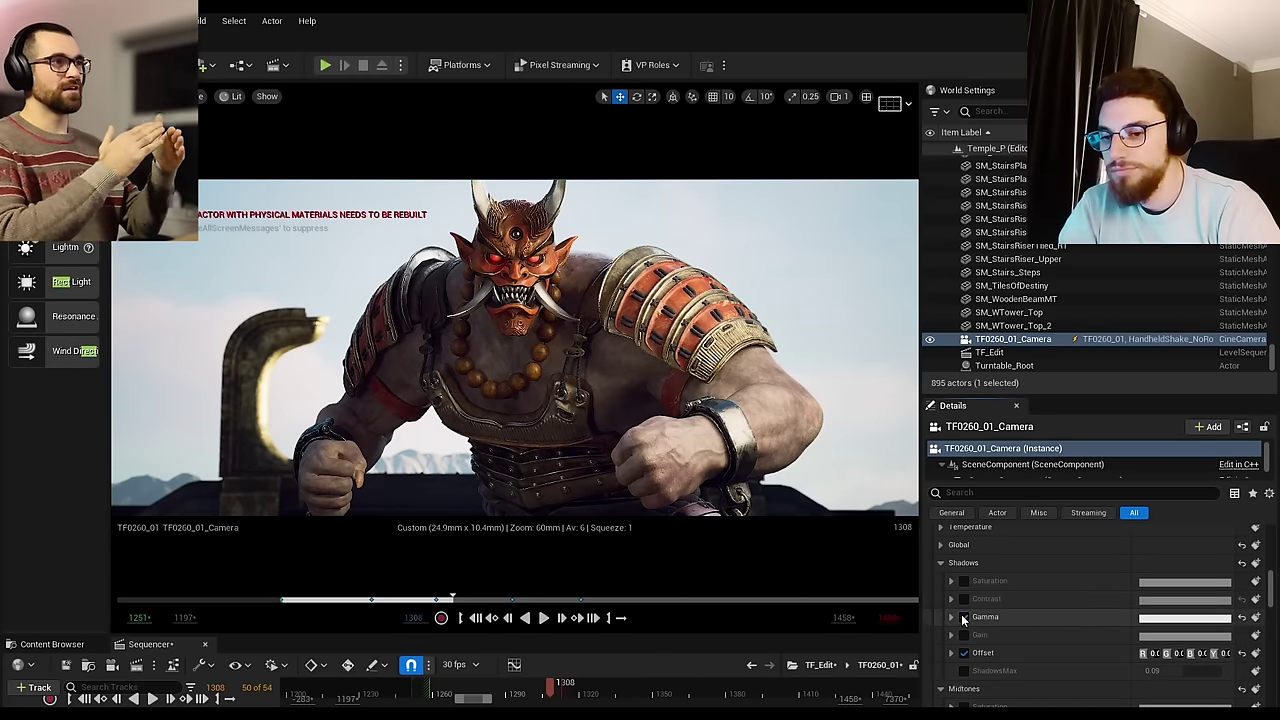
click(964, 617)
click(964, 617)
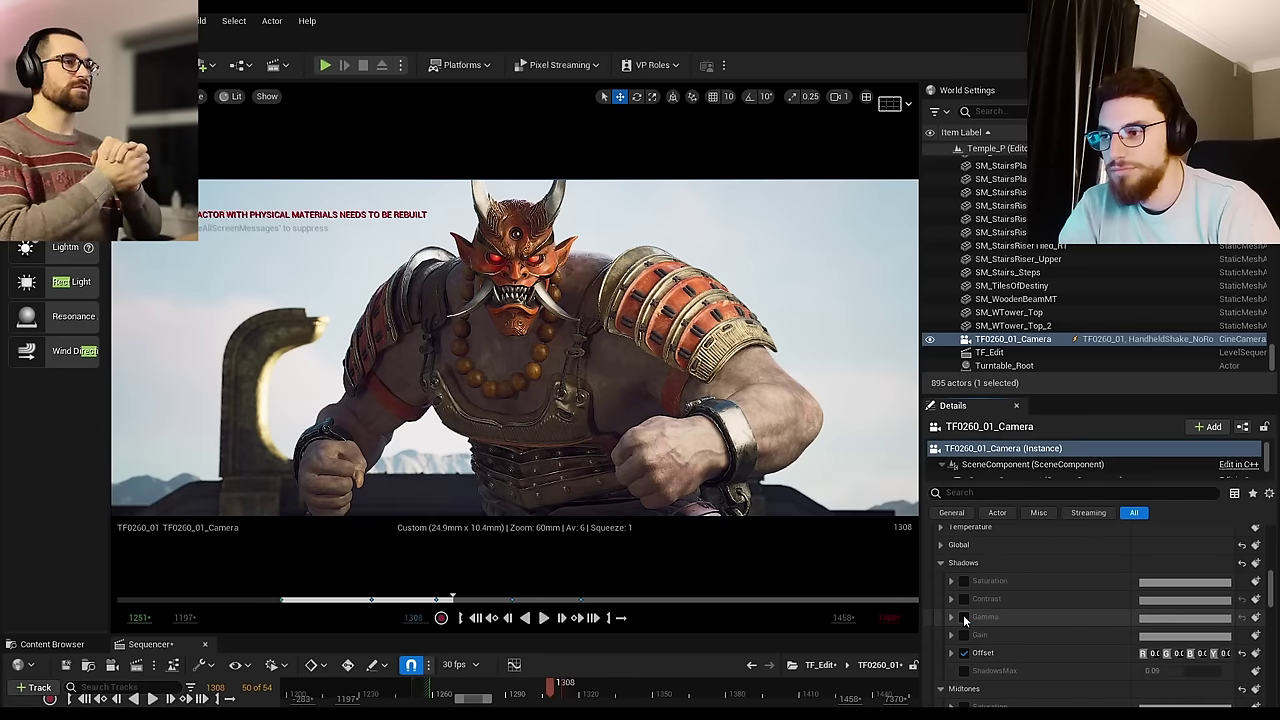
click(963, 616)
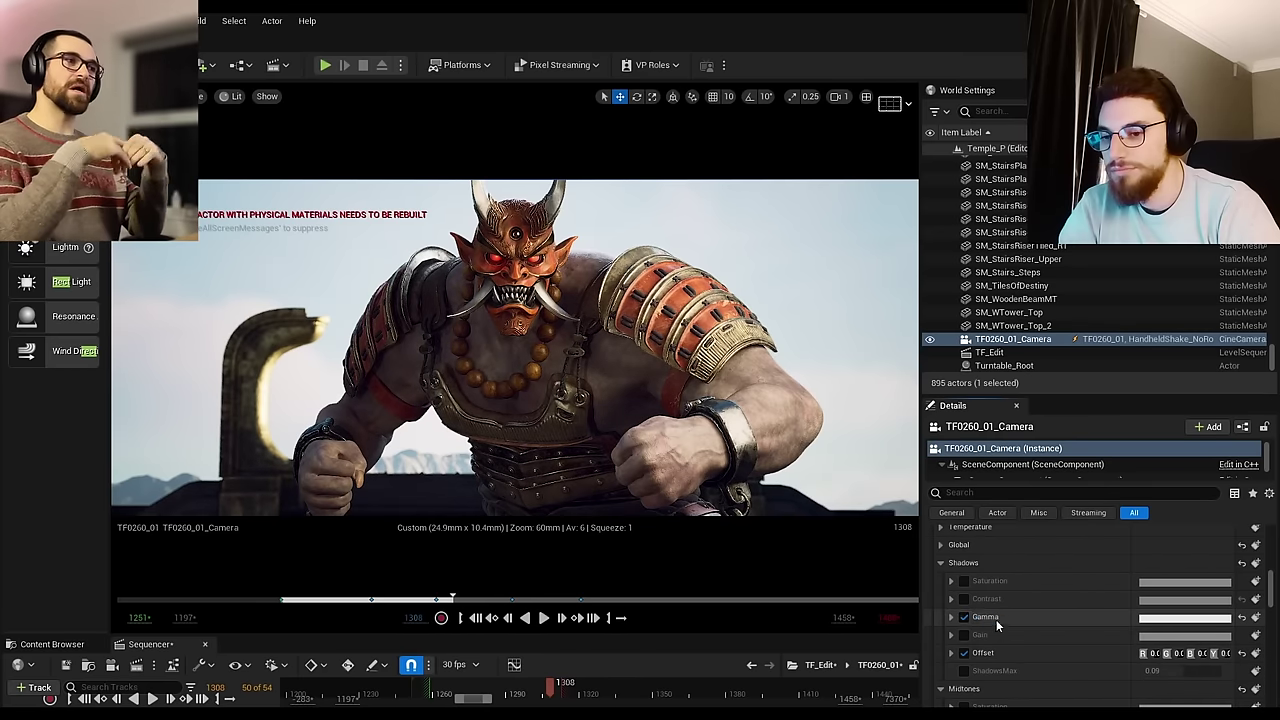
Step: Disable the Midtones Contrast override
scroll(996, 619, down, 2)
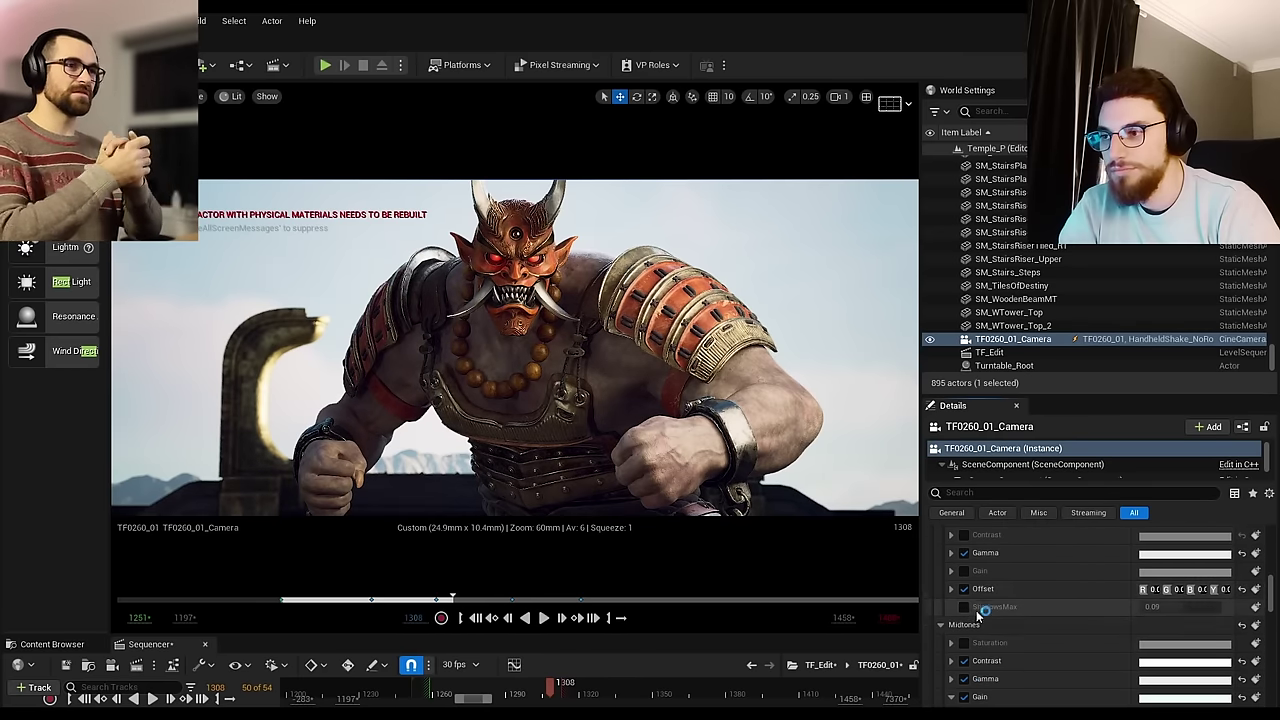
scroll(965, 595, down, 2)
click(964, 598)
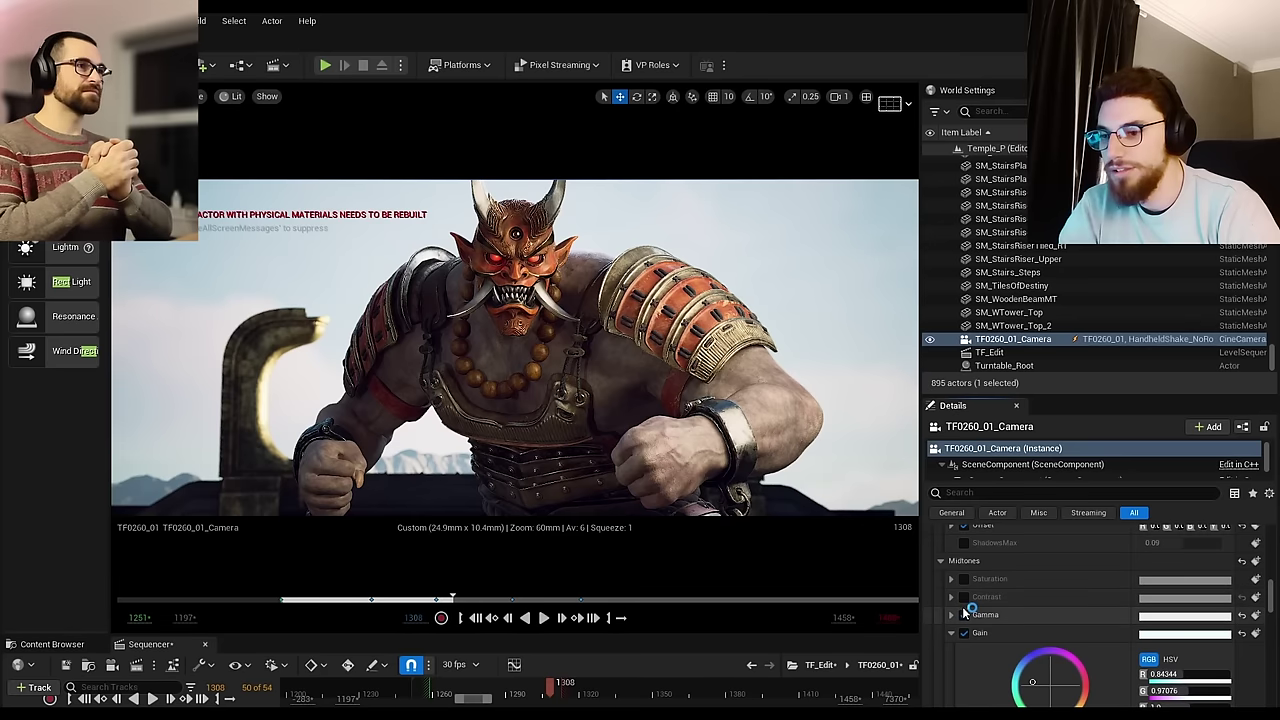
Step: Toggle the Midtones Gamma override repeatedly to compare the demon with and without it, leaving it disabled
click(965, 615)
click(965, 615)
click(966, 616)
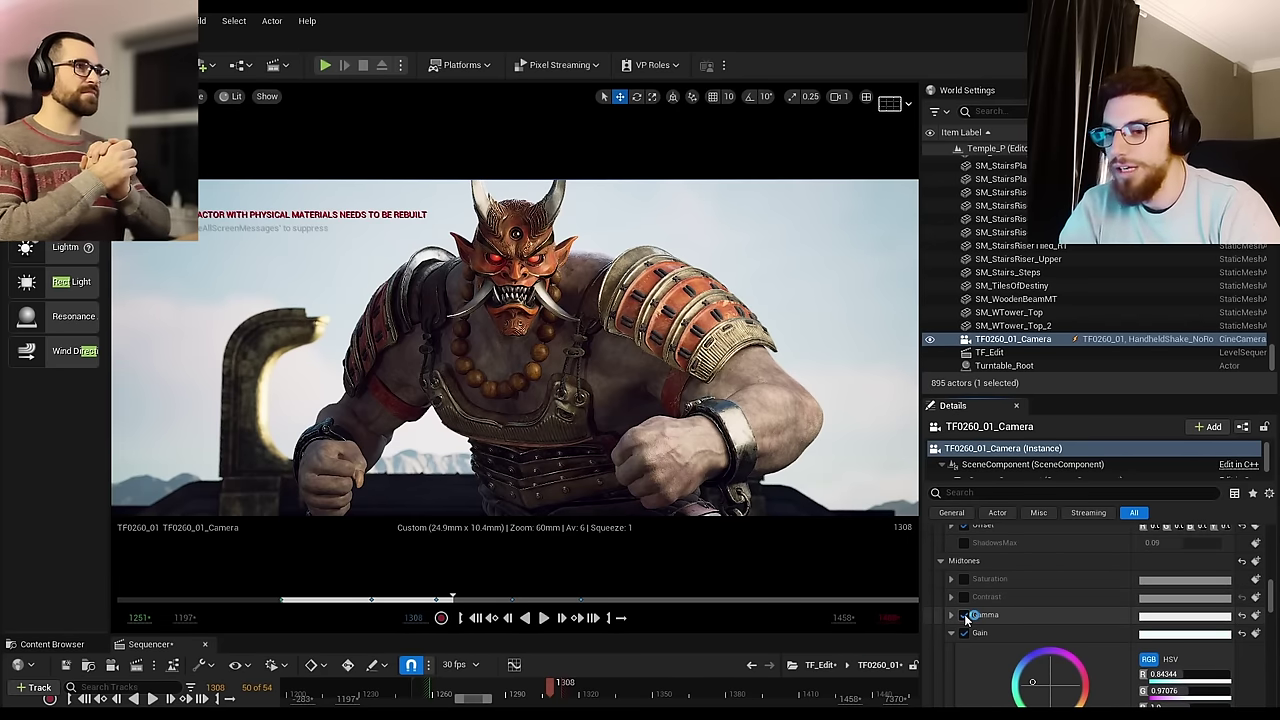
click(966, 616)
click(966, 616)
scroll(980, 600, up, 2)
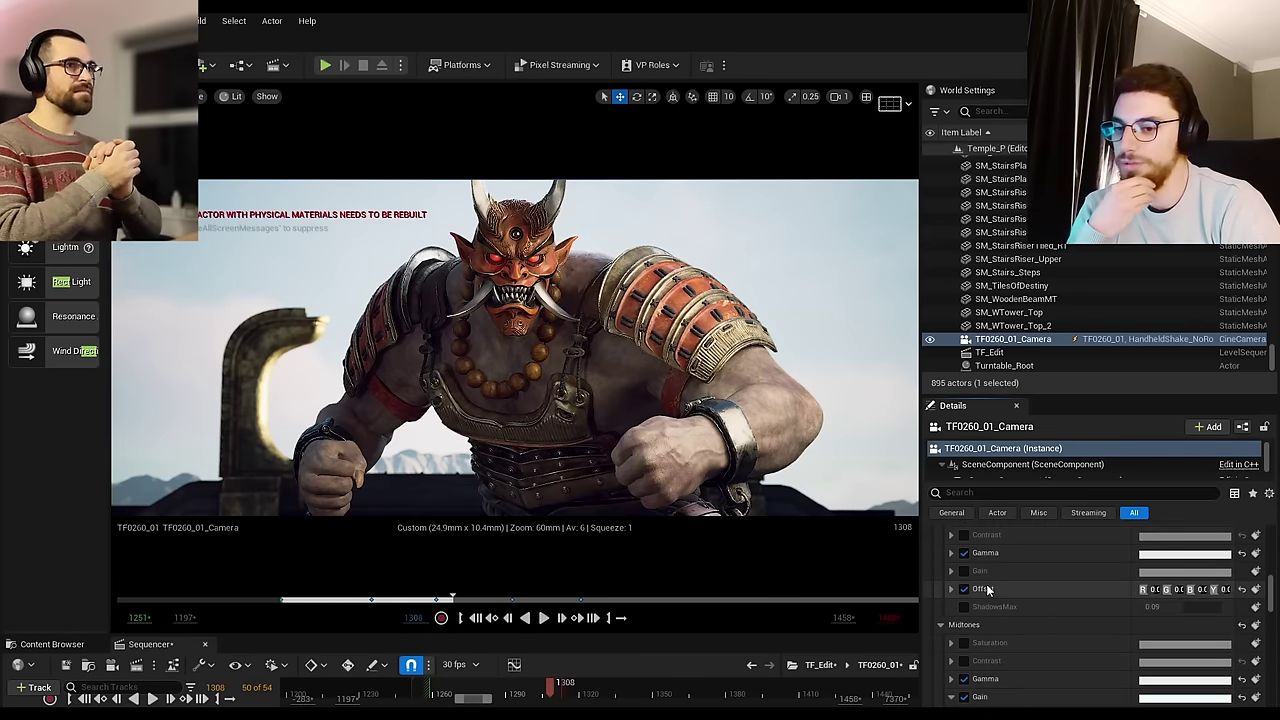
scroll(987, 590, down, 1)
click(966, 633)
Step: Try the Shadows Contrast override on the demon while Midtones Gamma is disabled
scroll(978, 618, up, 1)
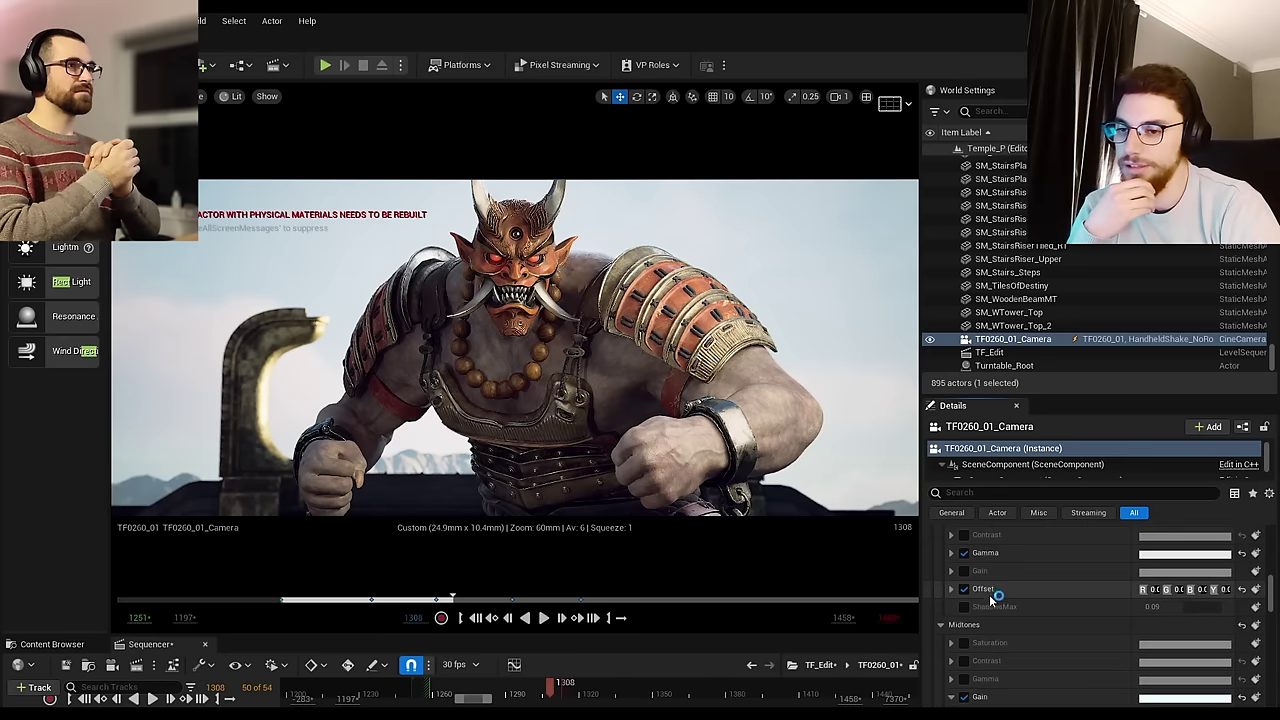
click(965, 537)
click(965, 538)
click(965, 538)
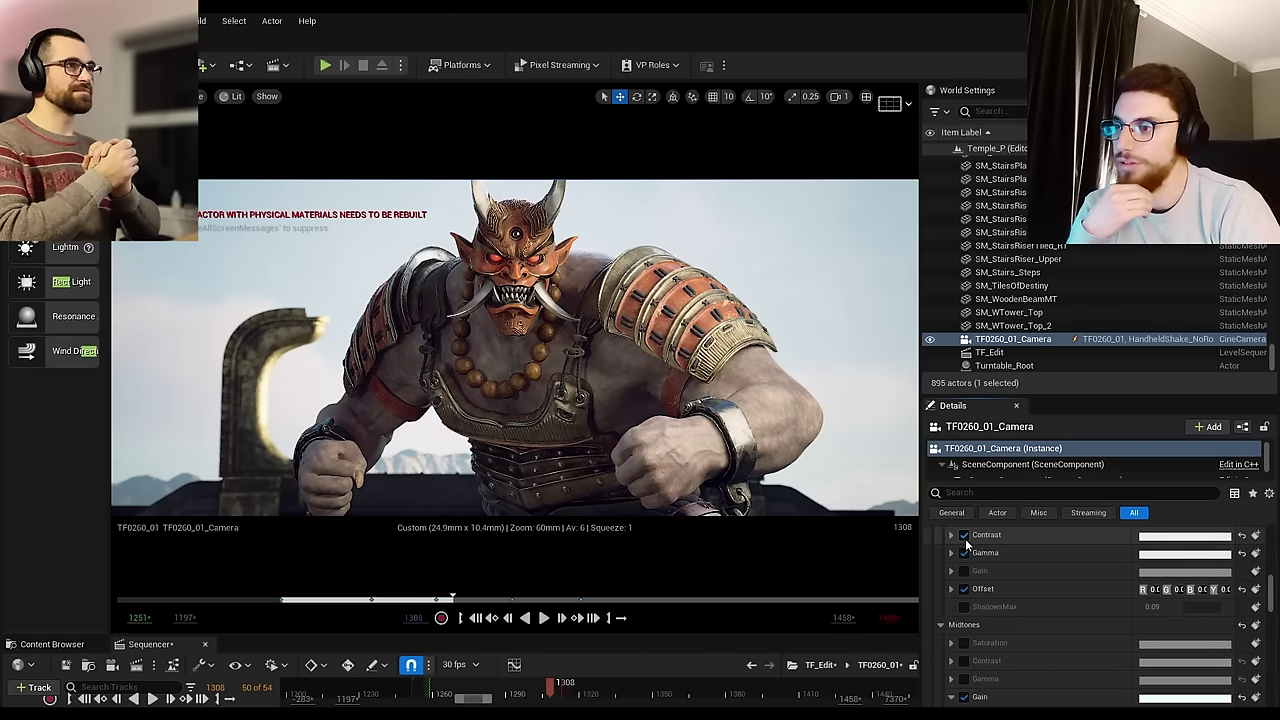
Step: Re-enable the Midtones Gamma override and compare the demon with and without Shadows Contrast, leaving Shadows Contrast disabled
scroll(980, 582, down, 2)
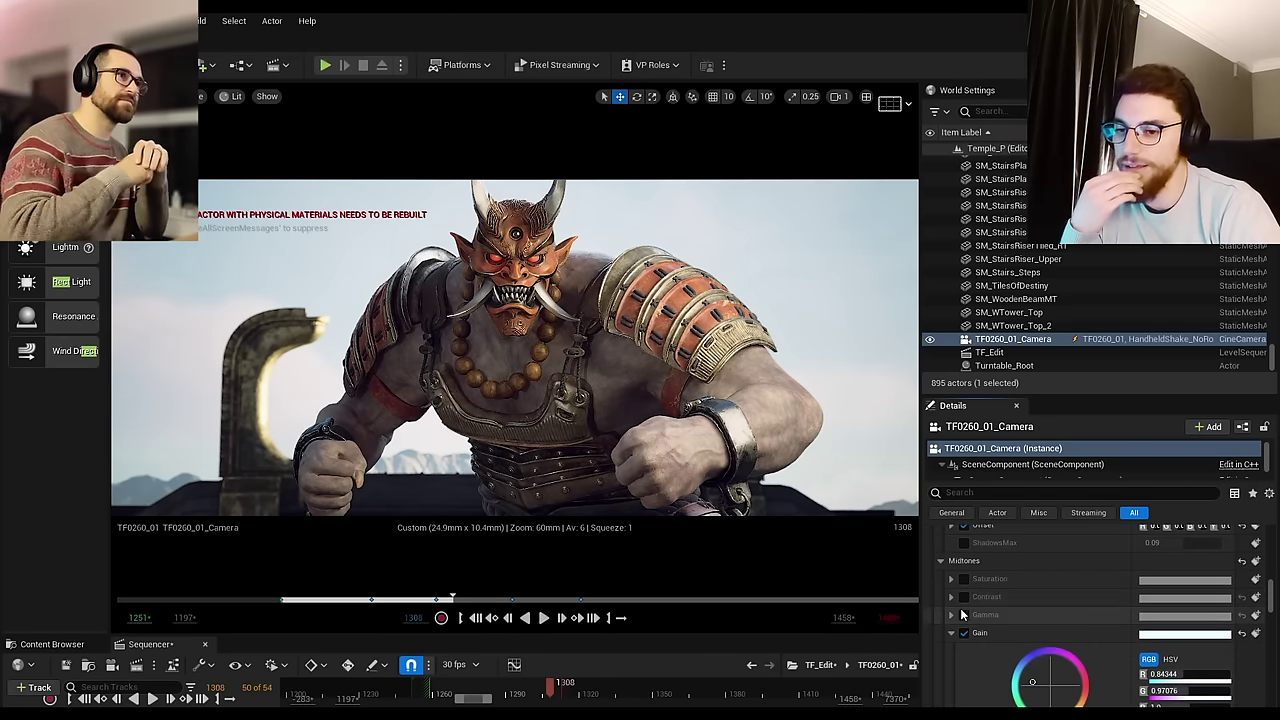
click(964, 615)
scroll(975, 601, up, 1)
scroll(967, 560, up, 2)
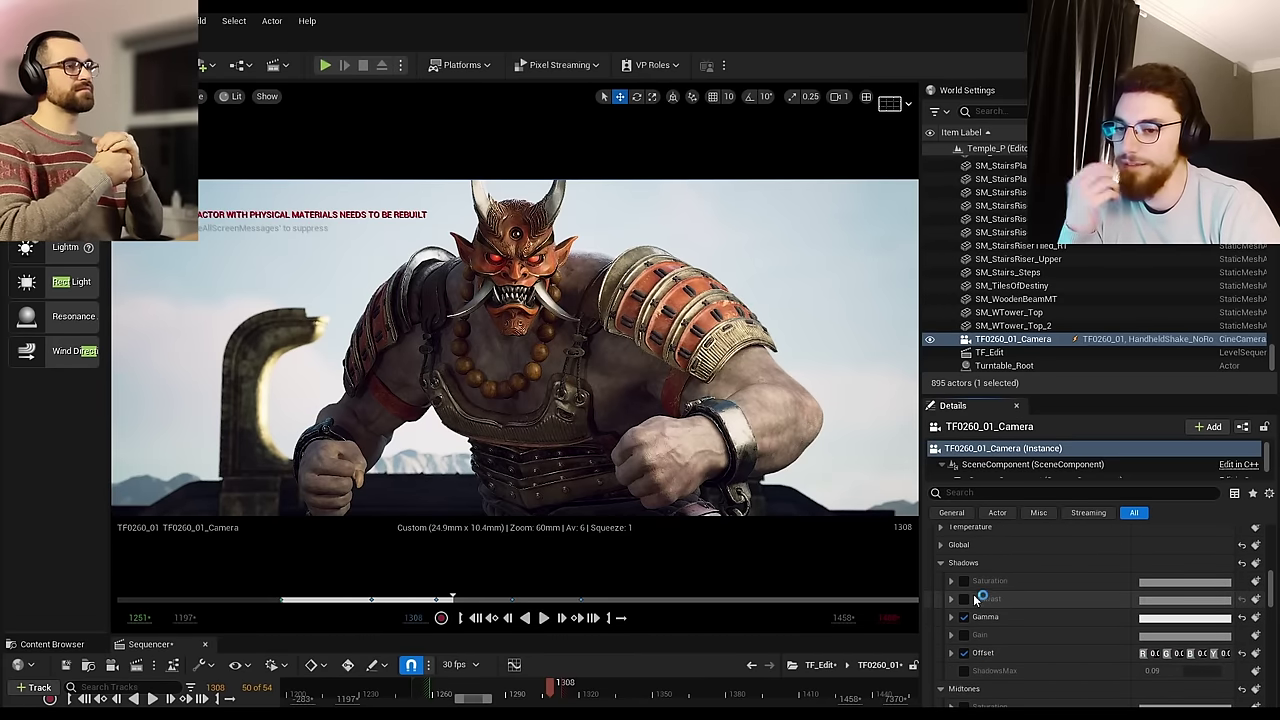
click(966, 598)
click(966, 598)
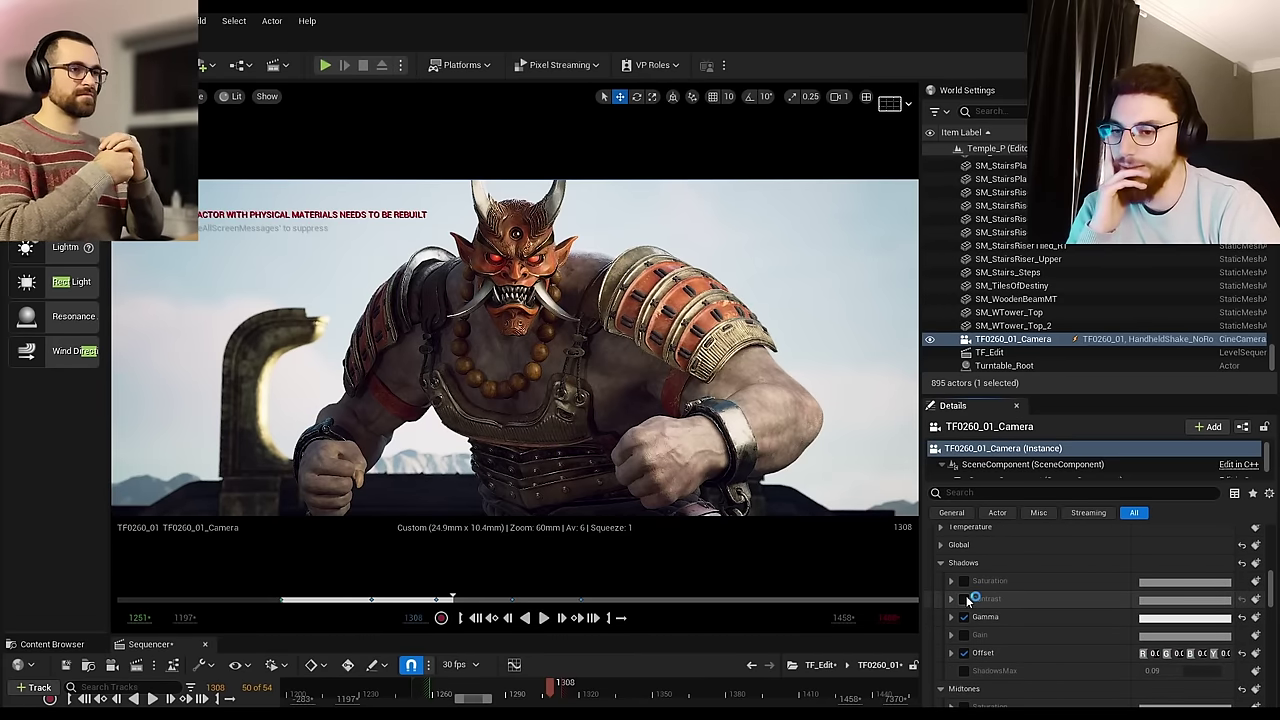
Step: Examine the remaining Midtones and Highlights overrides, and expand the camera's Film settings
scroll(976, 570, up, 3)
scroll(976, 570, down, 4)
scroll(980, 580, down, 8)
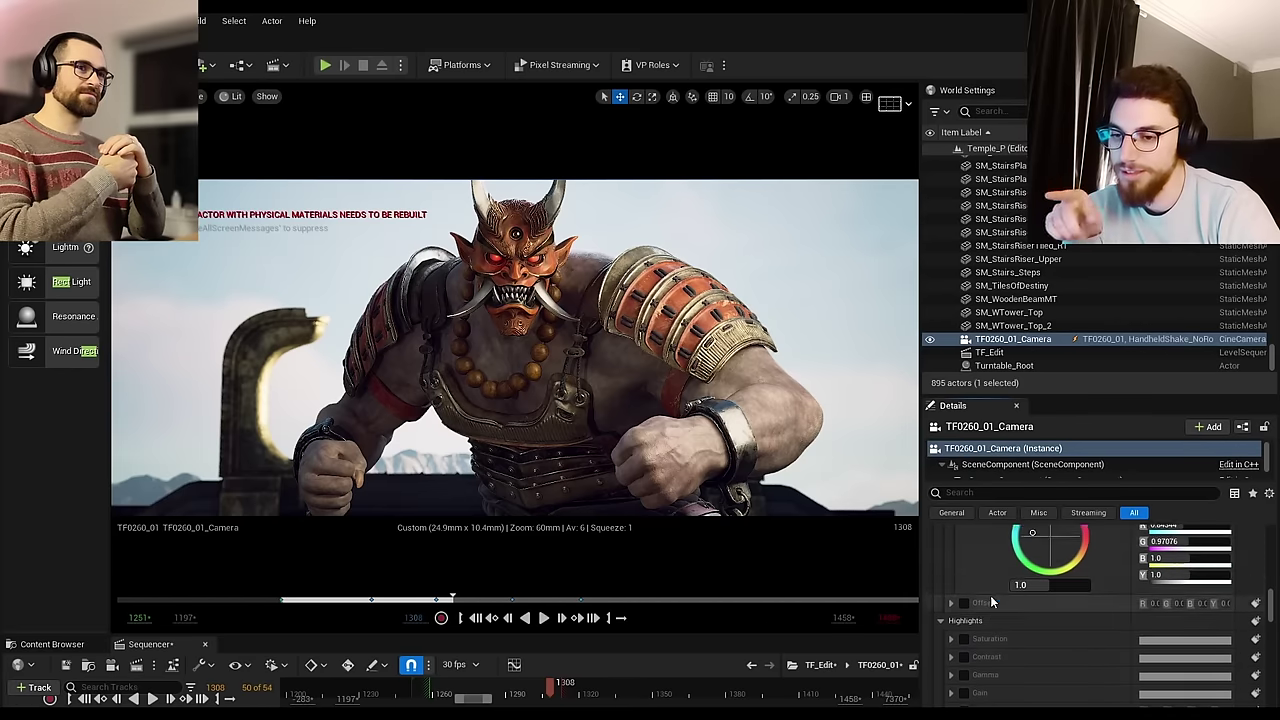
click(962, 577)
scroll(969, 590, up, 2)
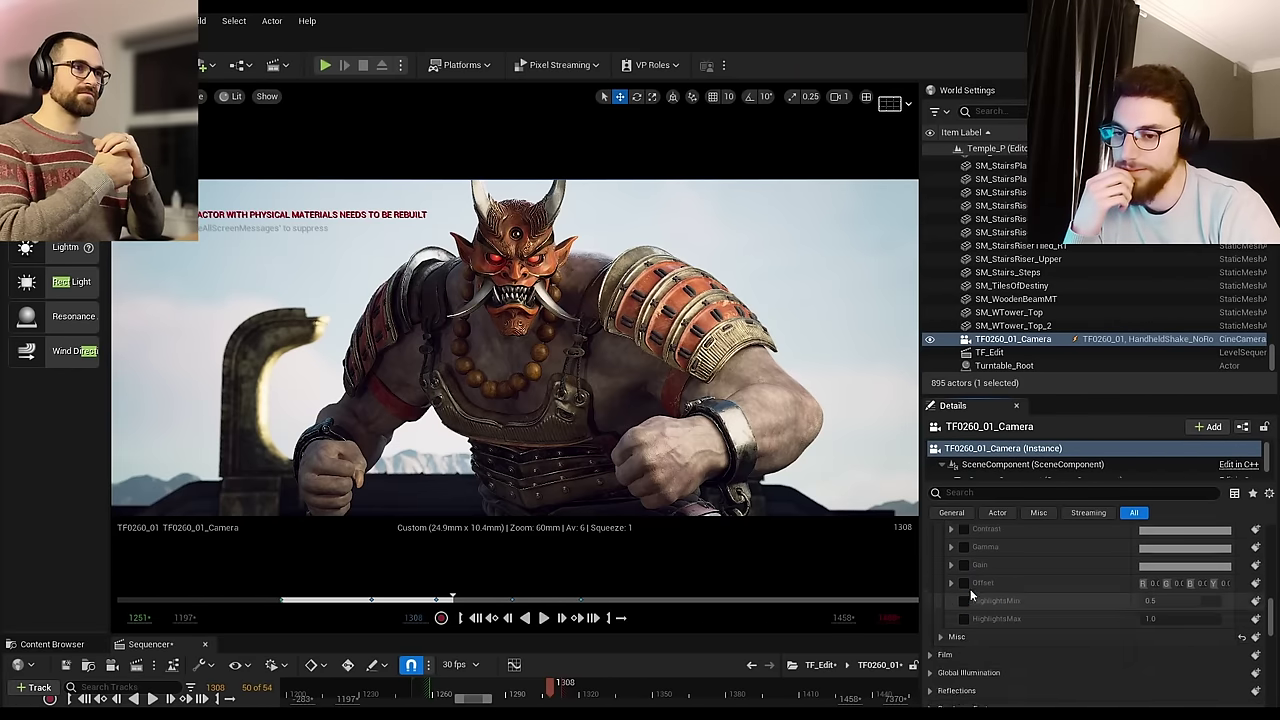
click(961, 560)
scroll(972, 592, down, 1)
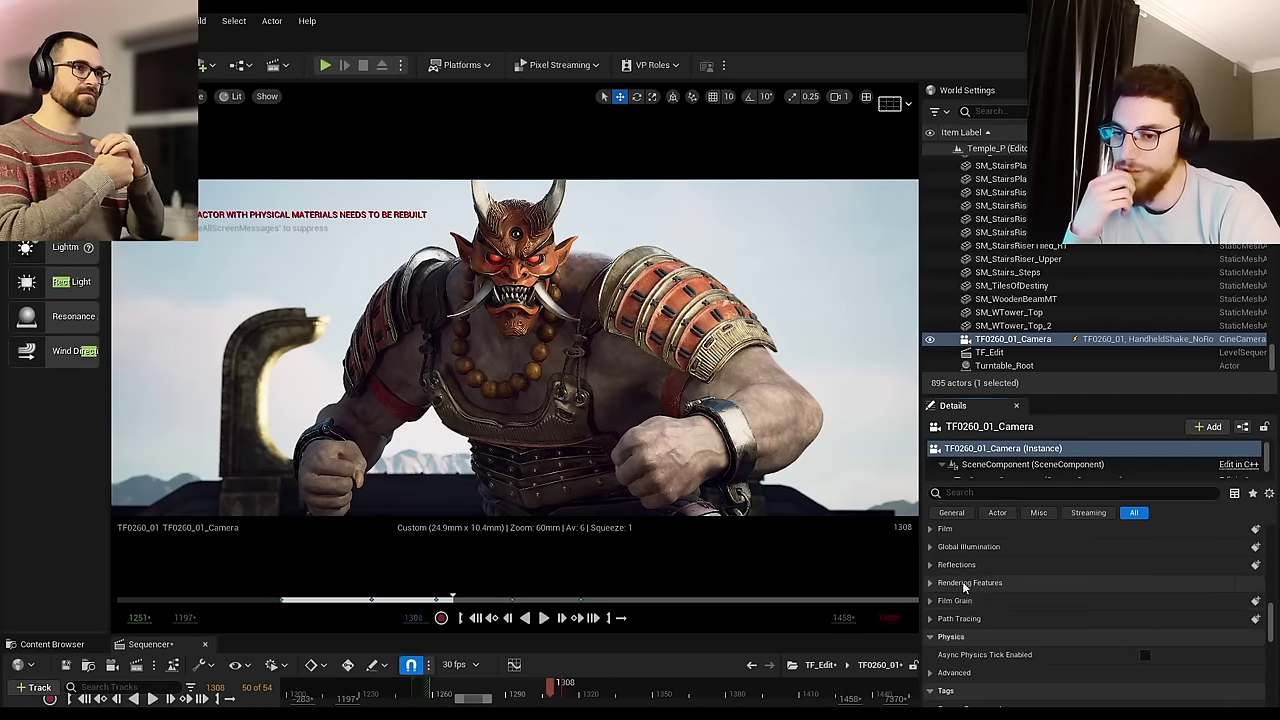
scroll(975, 600, up, 1)
click(941, 550)
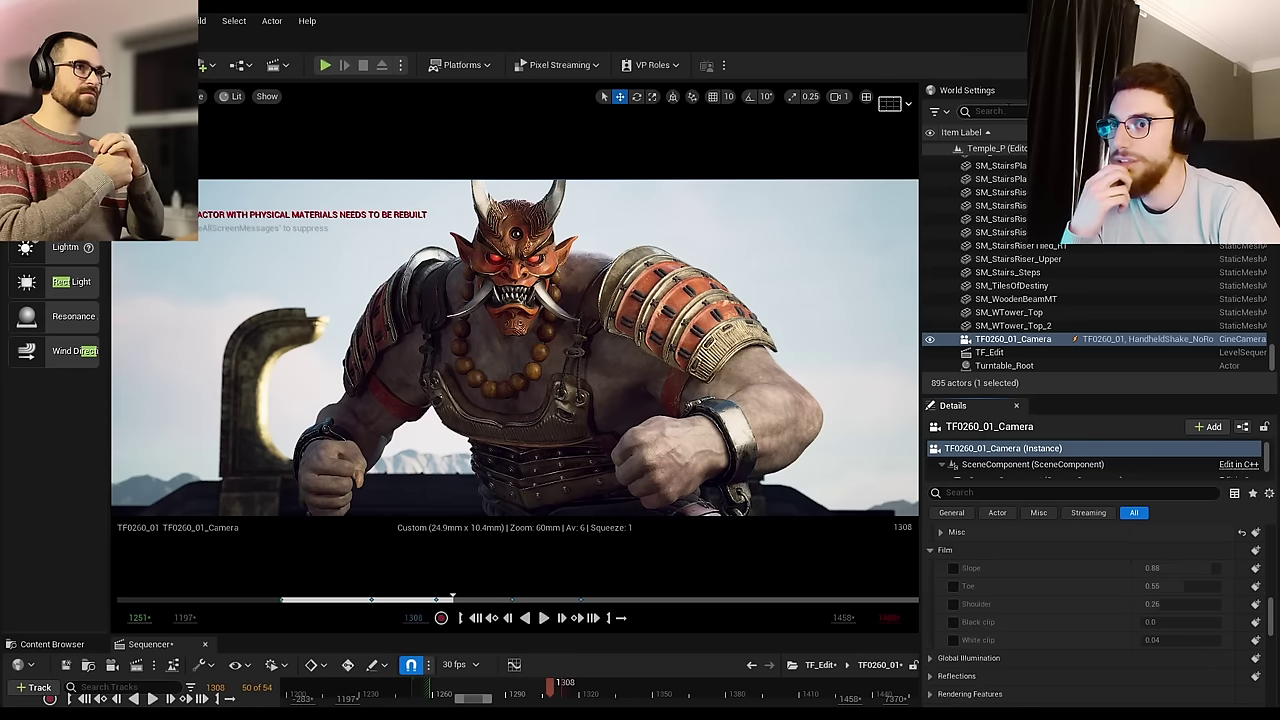
Step: Enable the Film Toe override at 0.55, switching it off and on to compare the demon's contrast
click(953, 586)
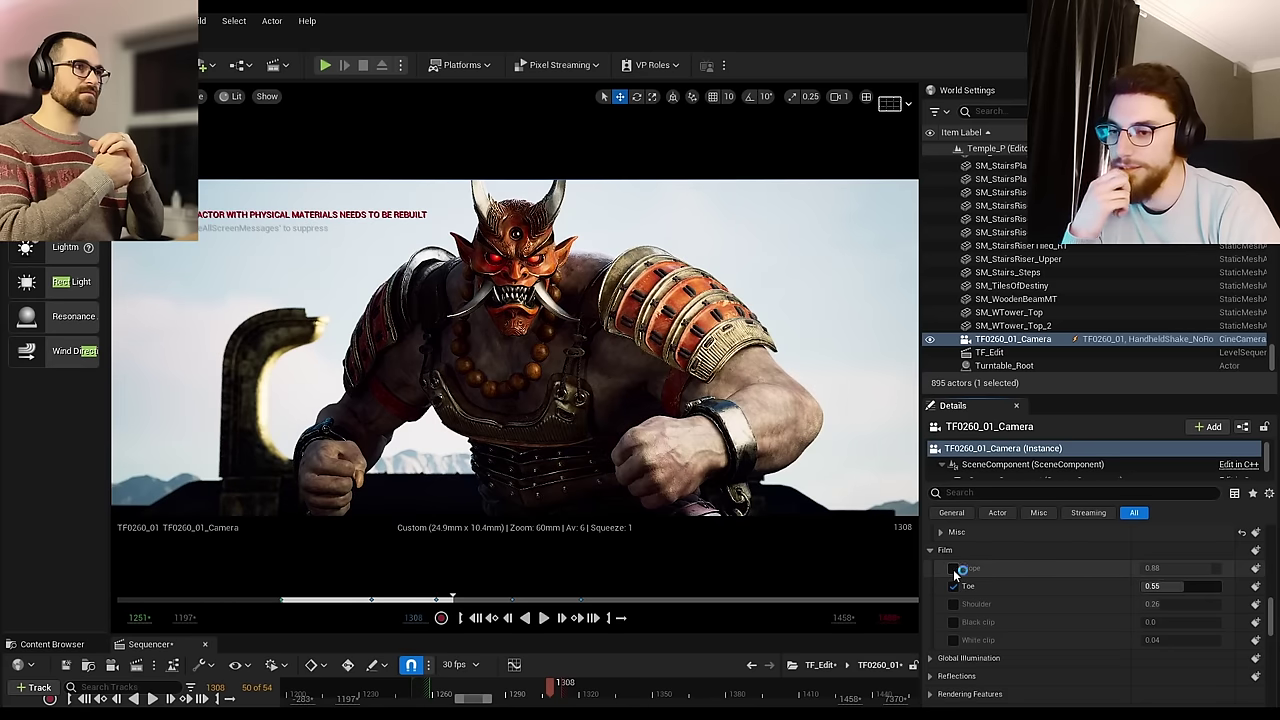
click(955, 587)
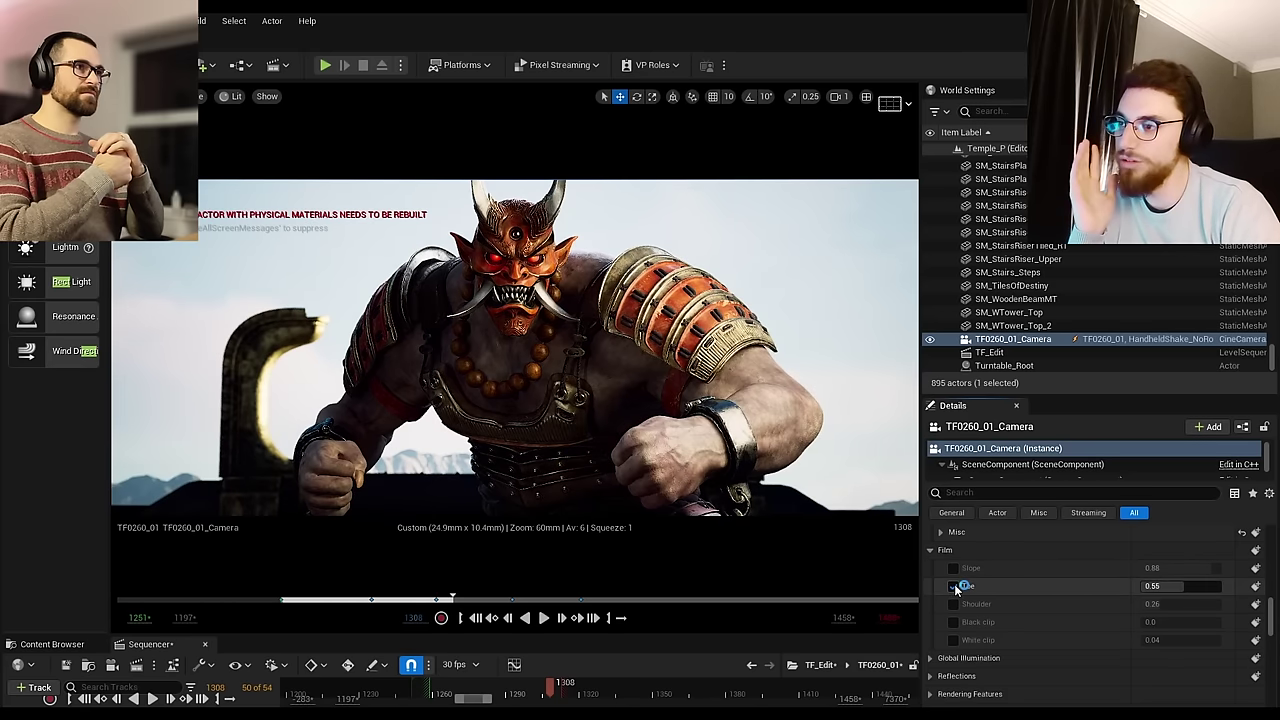
click(955, 587)
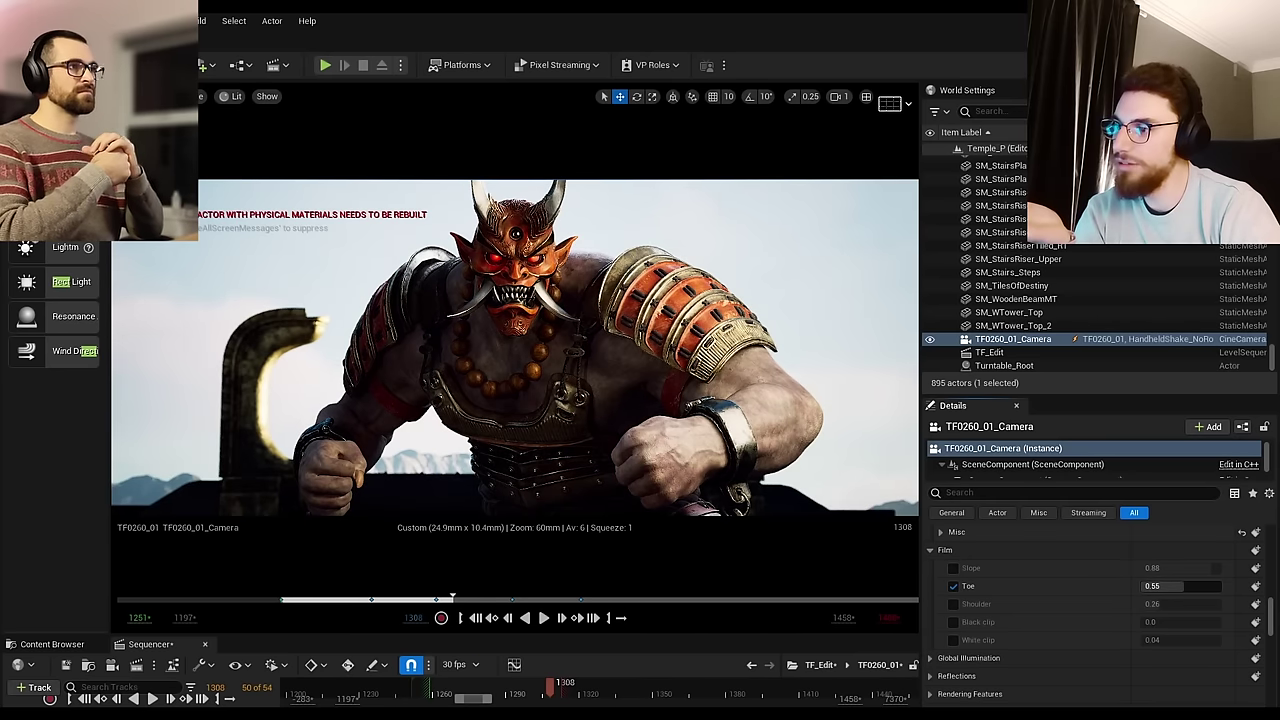
click(954, 589)
click(954, 589)
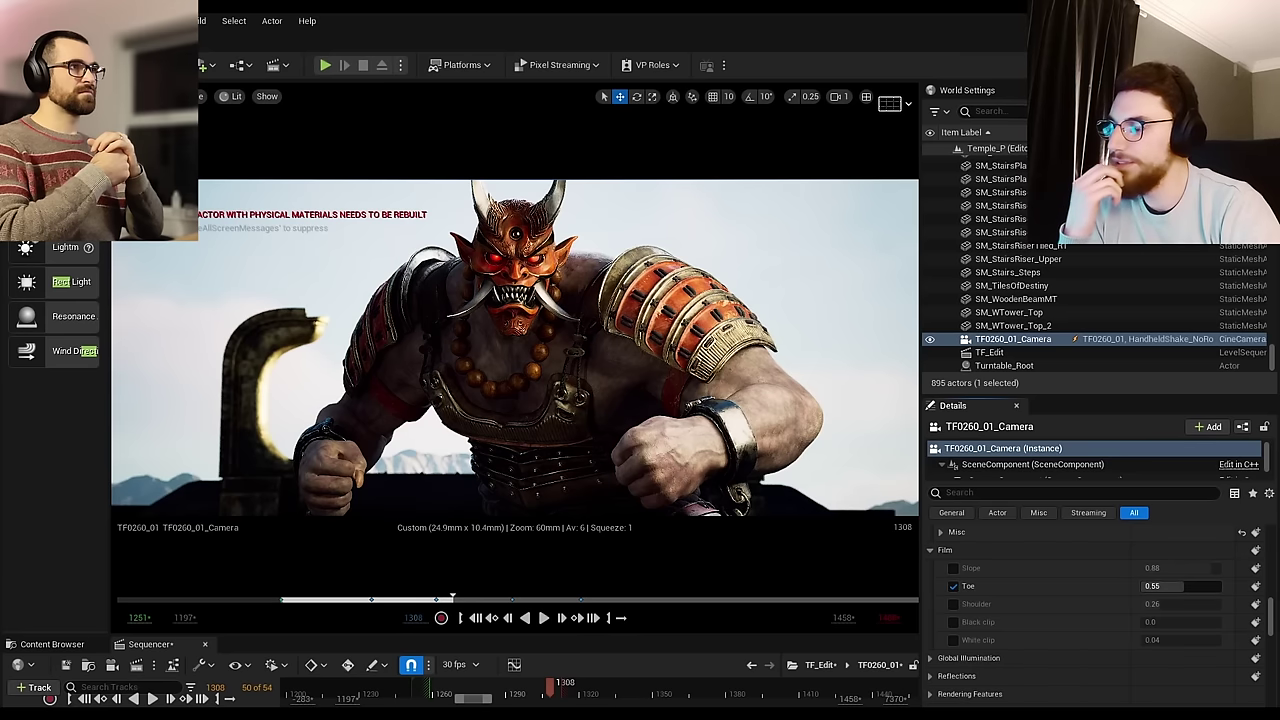
Step: With the Film Toe override enabled, compare the demon with Shadows Gamma off and on, leaving it enabled
scroll(1006, 607, up, 10)
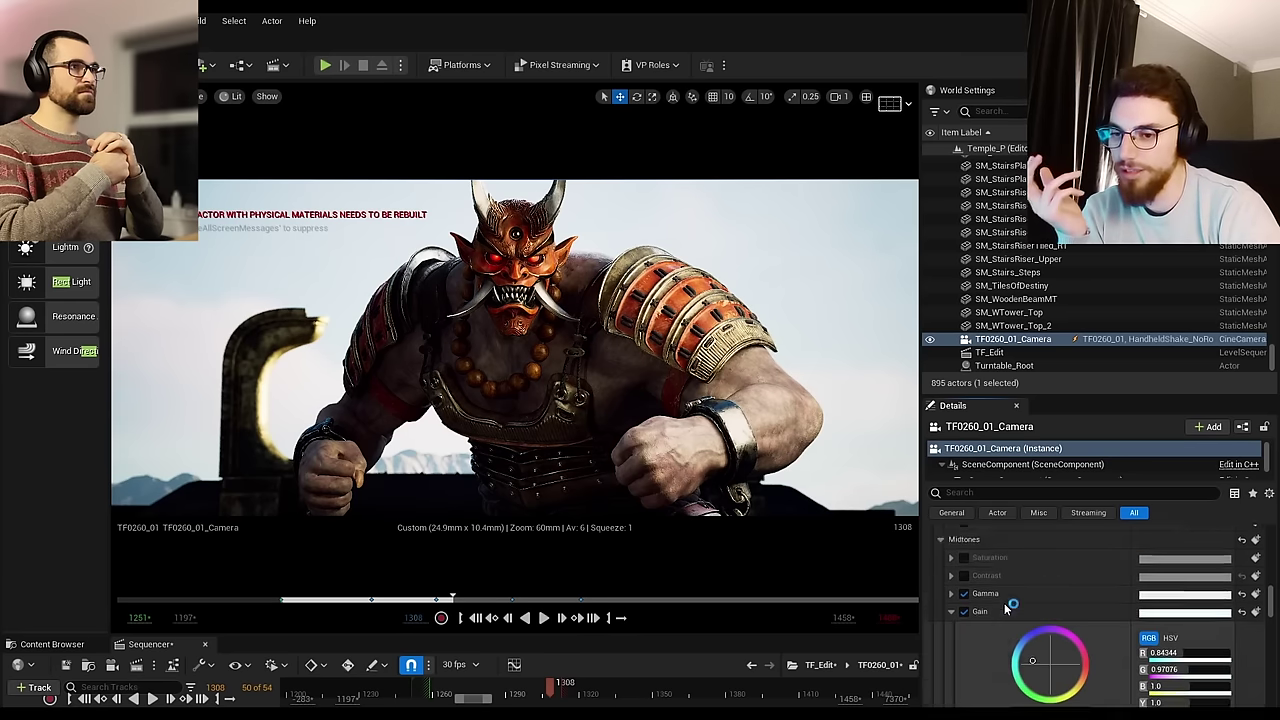
scroll(1006, 607, up, 2)
click(964, 596)
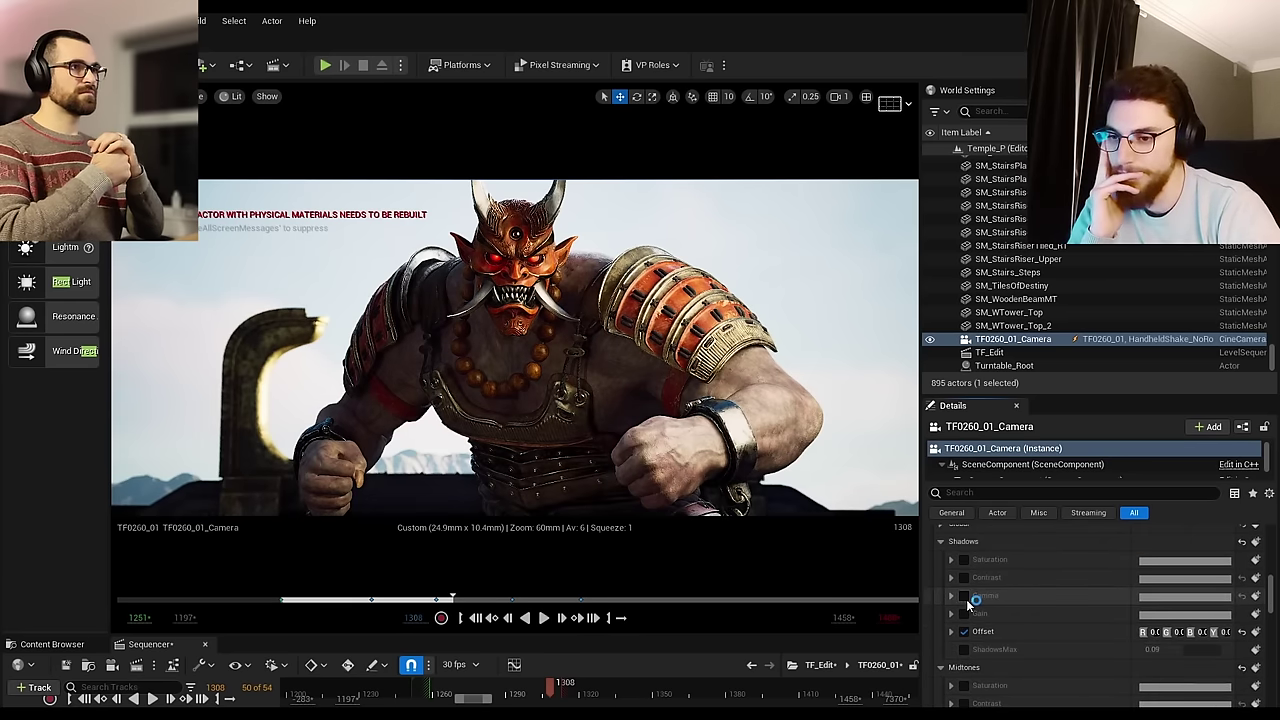
click(964, 596)
Step: Toggle the Shadows Contrast override repeatedly to compare it alongside the Film Toe override, leaving Shadows Contrast disabled
scroll(975, 610, up, 2)
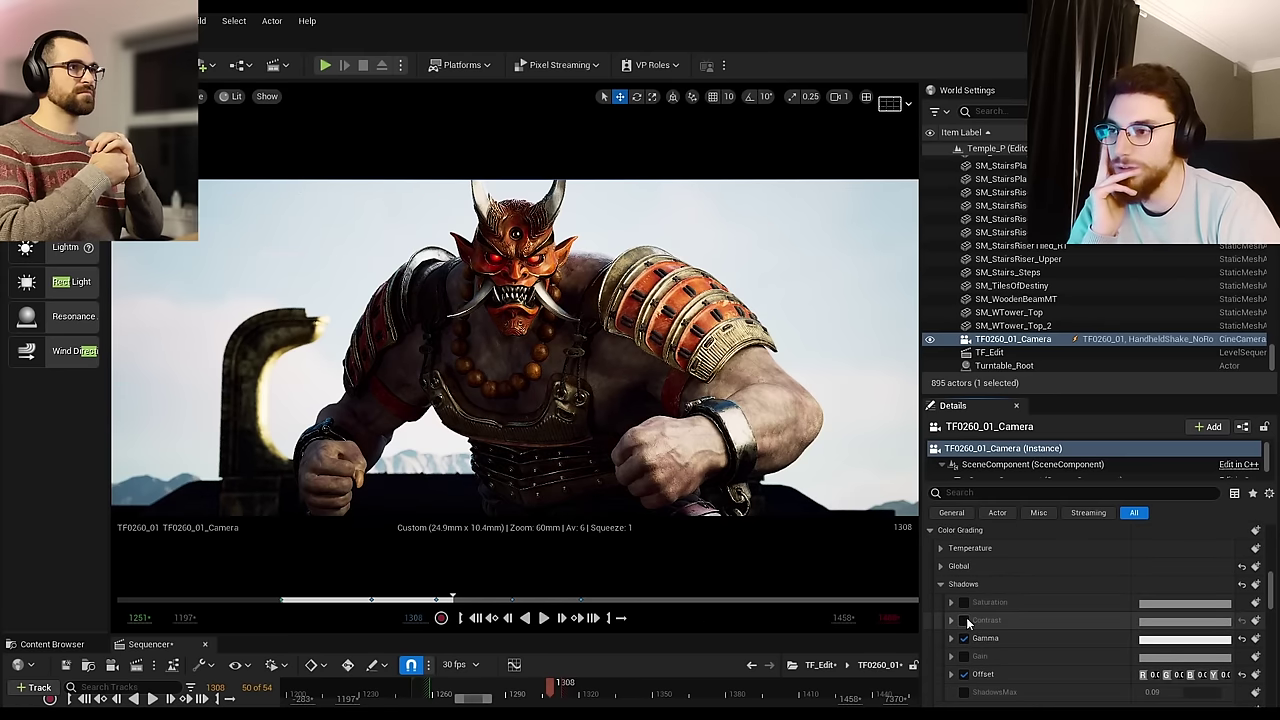
click(964, 620)
click(964, 620)
click(964, 620)
click(964, 620)
click(964, 620)
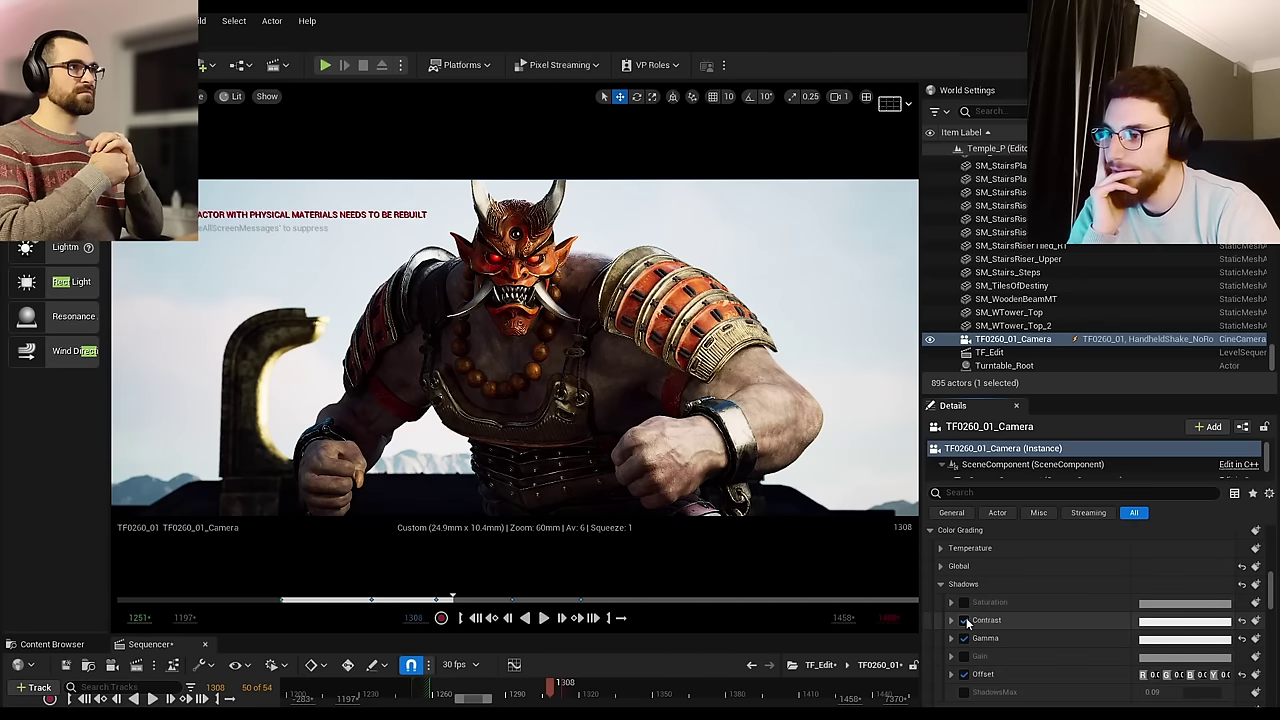
click(964, 620)
scroll(980, 622, down, 2)
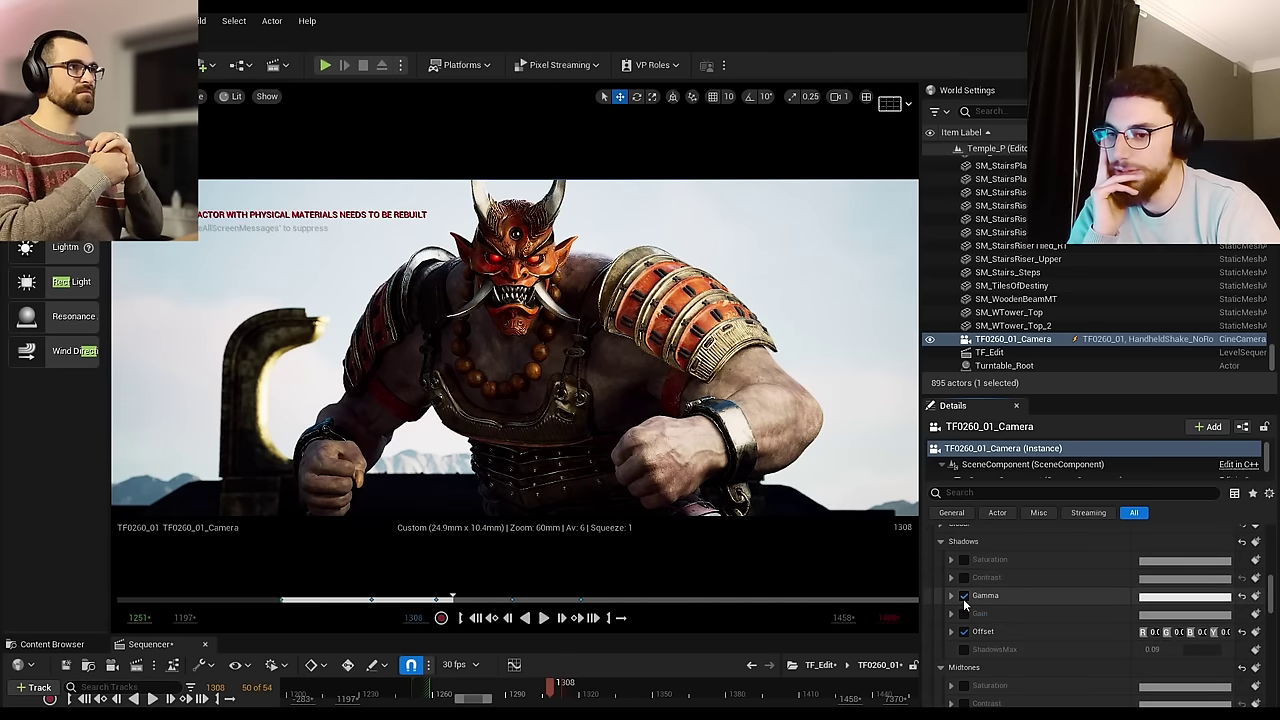
Step: Disable the Gamma and Offset overrides in the Shadows grading
click(964, 596)
click(964, 632)
scroll(980, 625, down, 3)
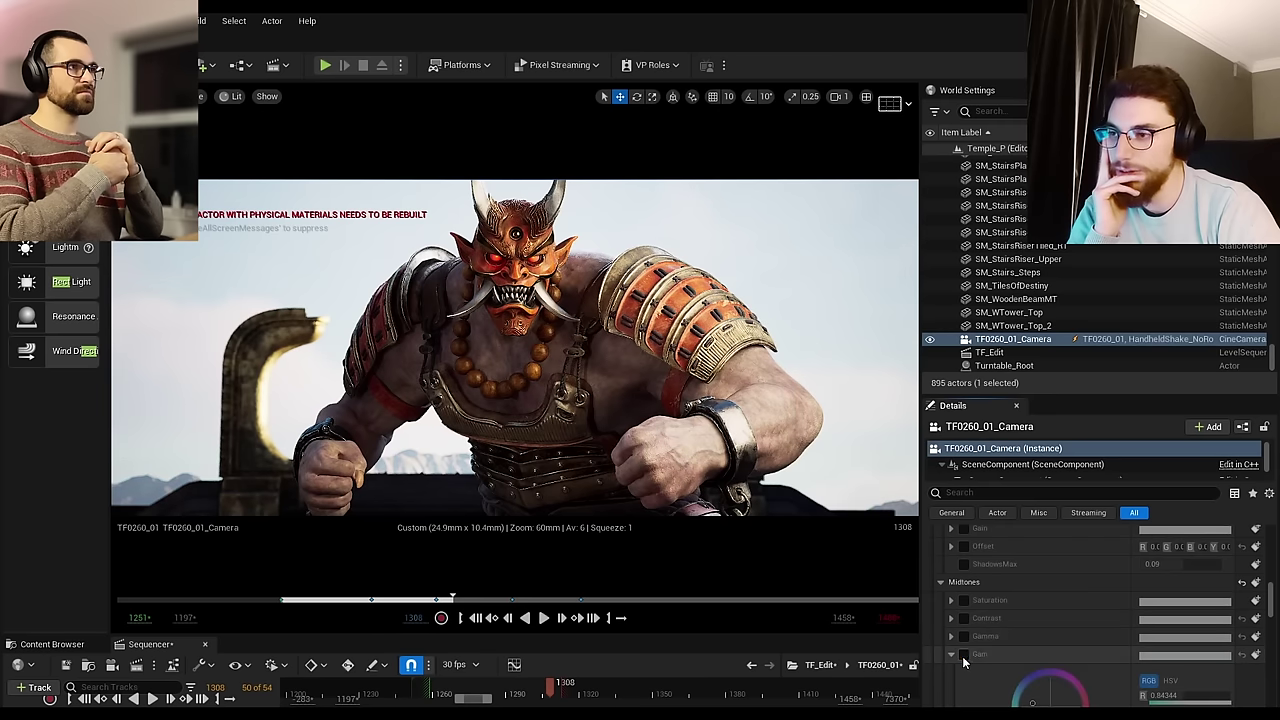
Step: Compare the demon with the Film Toe override off and on, and set Toe to 0.3
scroll(976, 632, down, 6)
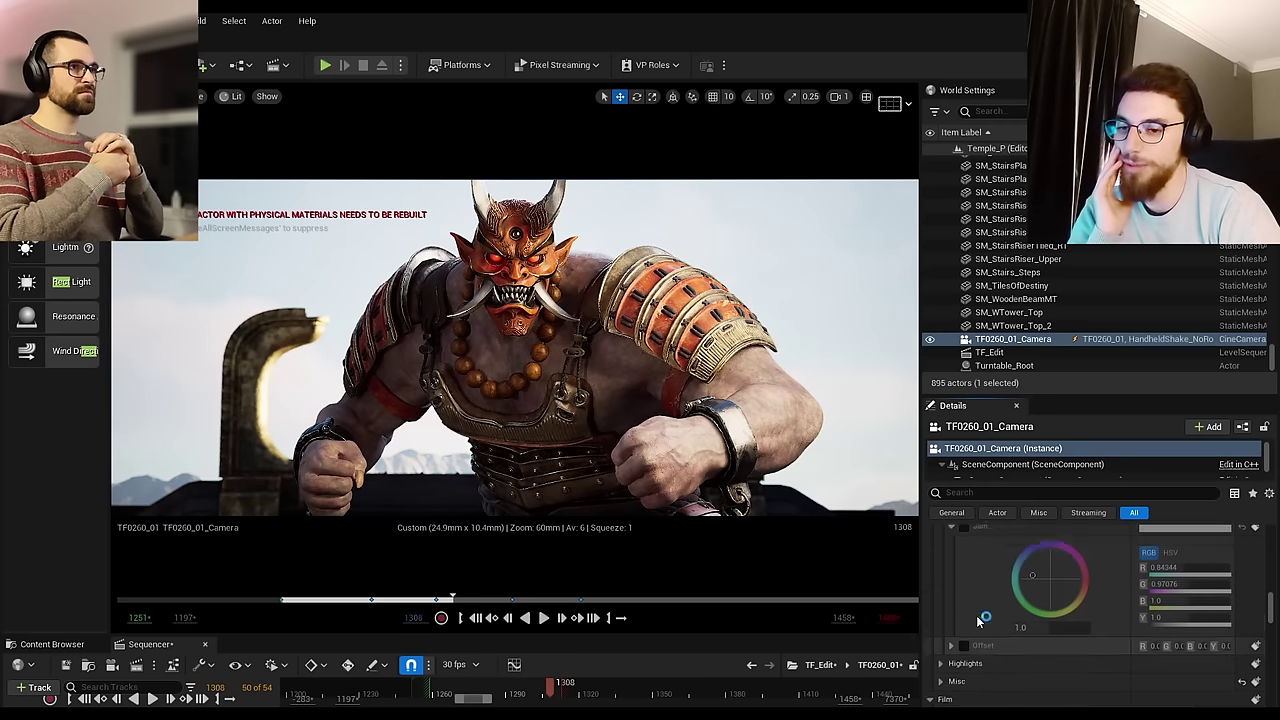
scroll(977, 620, down, 4)
click(953, 629)
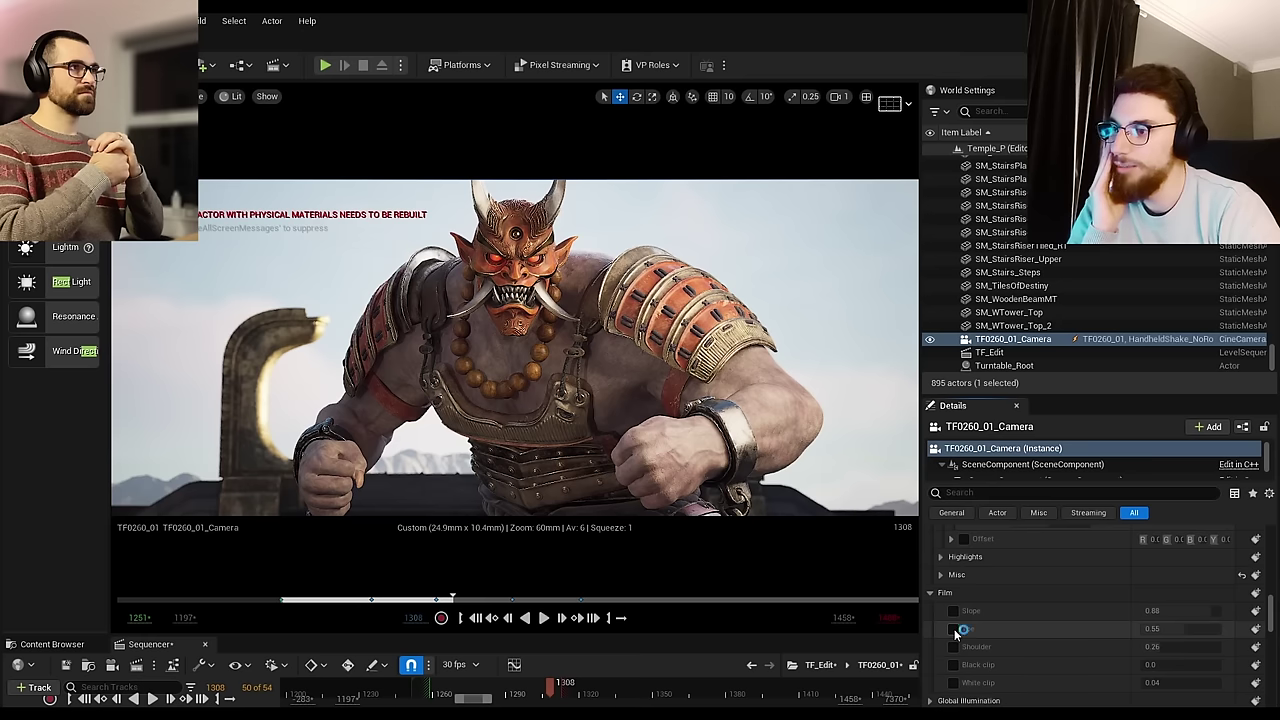
click(953, 629)
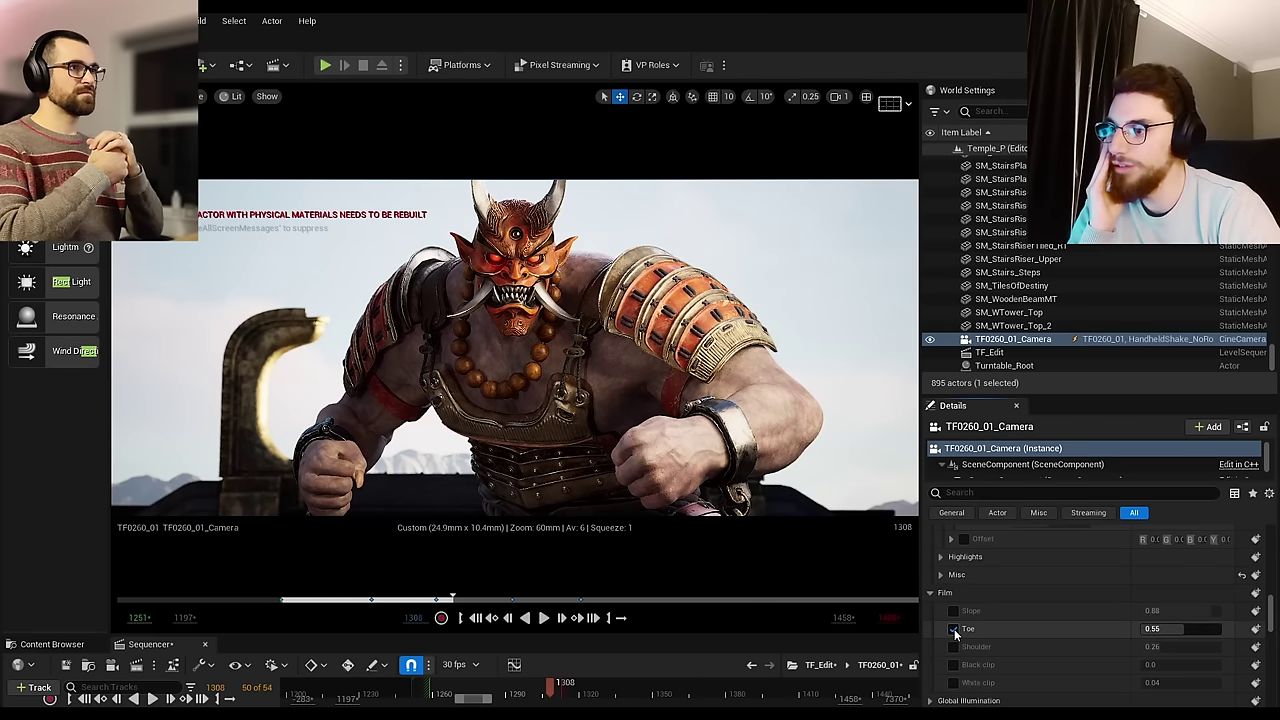
drag(1175, 629, 1166, 629)
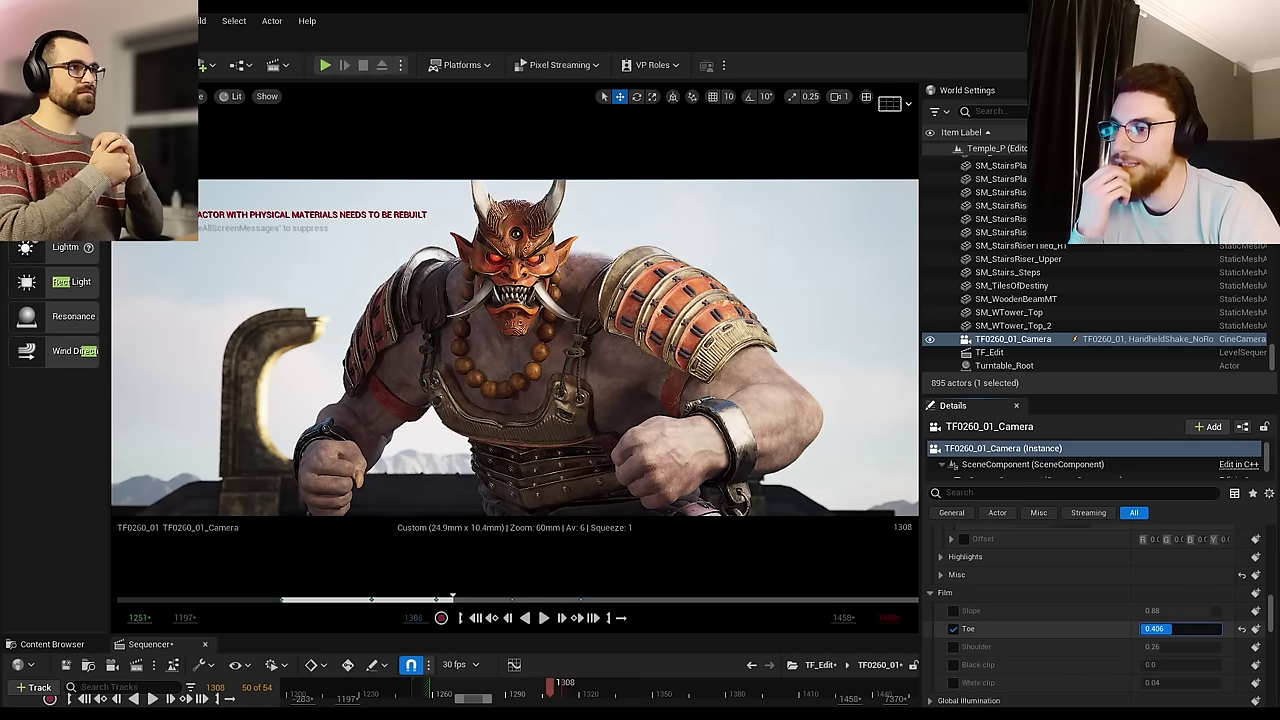
click(1177, 629)
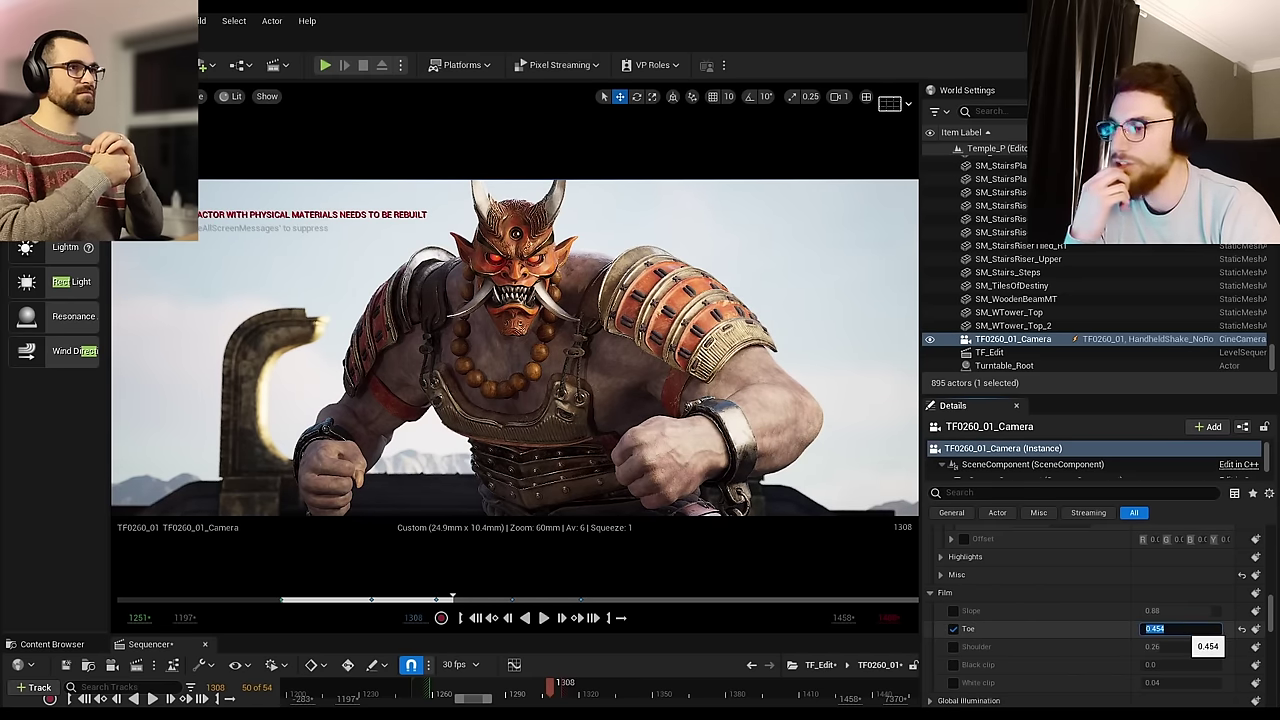
text(.3)
key(Return)
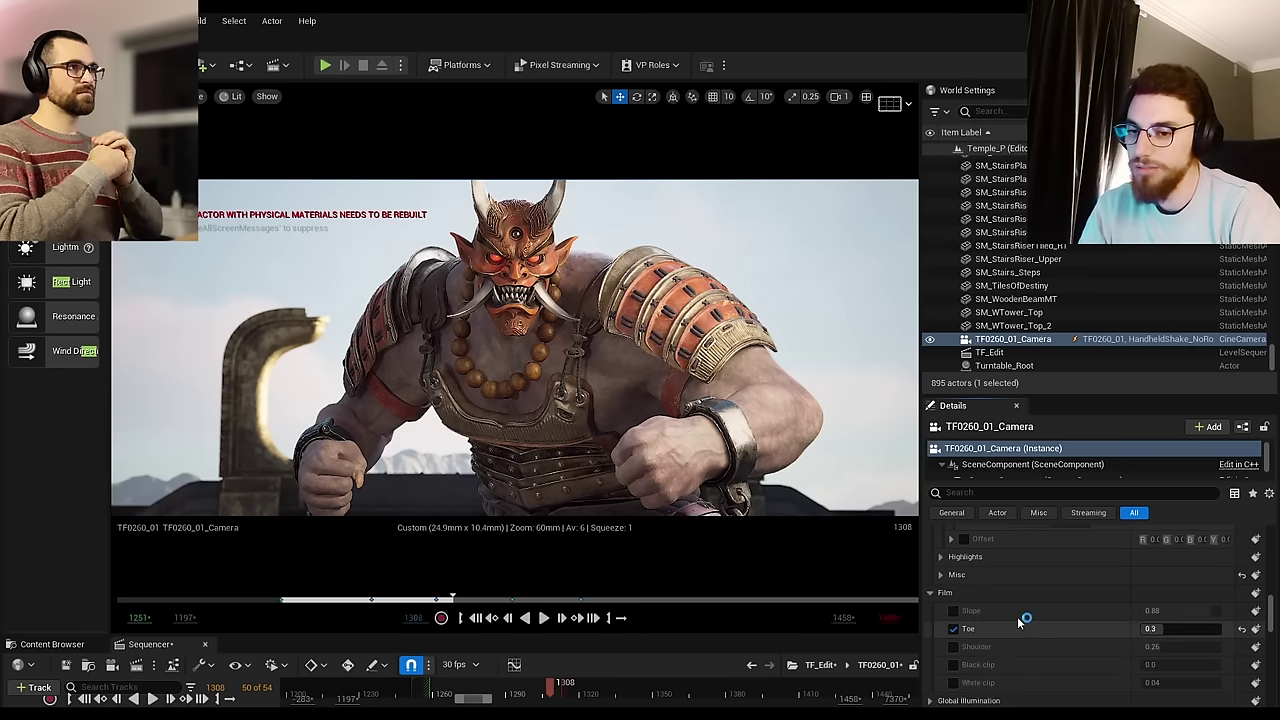
Step: Re-enable the Shadows Gamma override, check its color wheel settings and collapse it again
scroll(993, 631, up, 1)
scroll(995, 633, up, 7)
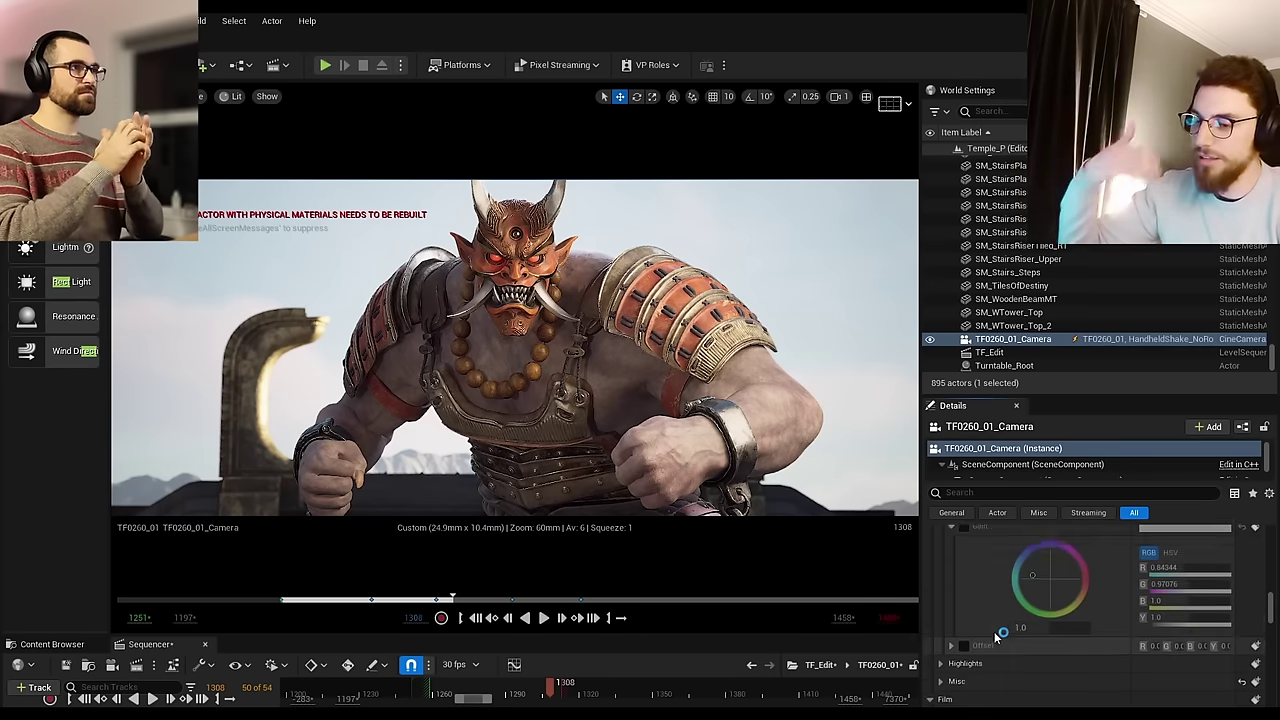
scroll(997, 621, up, 8)
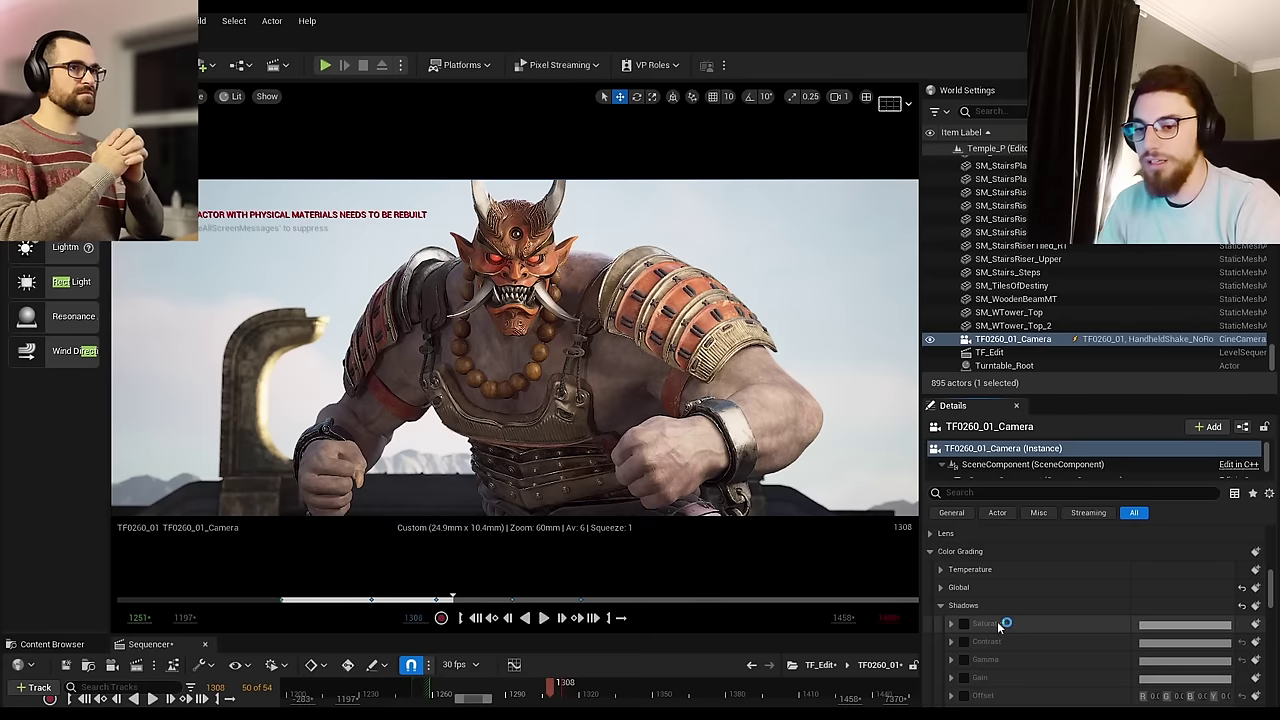
scroll(997, 621, down, 2)
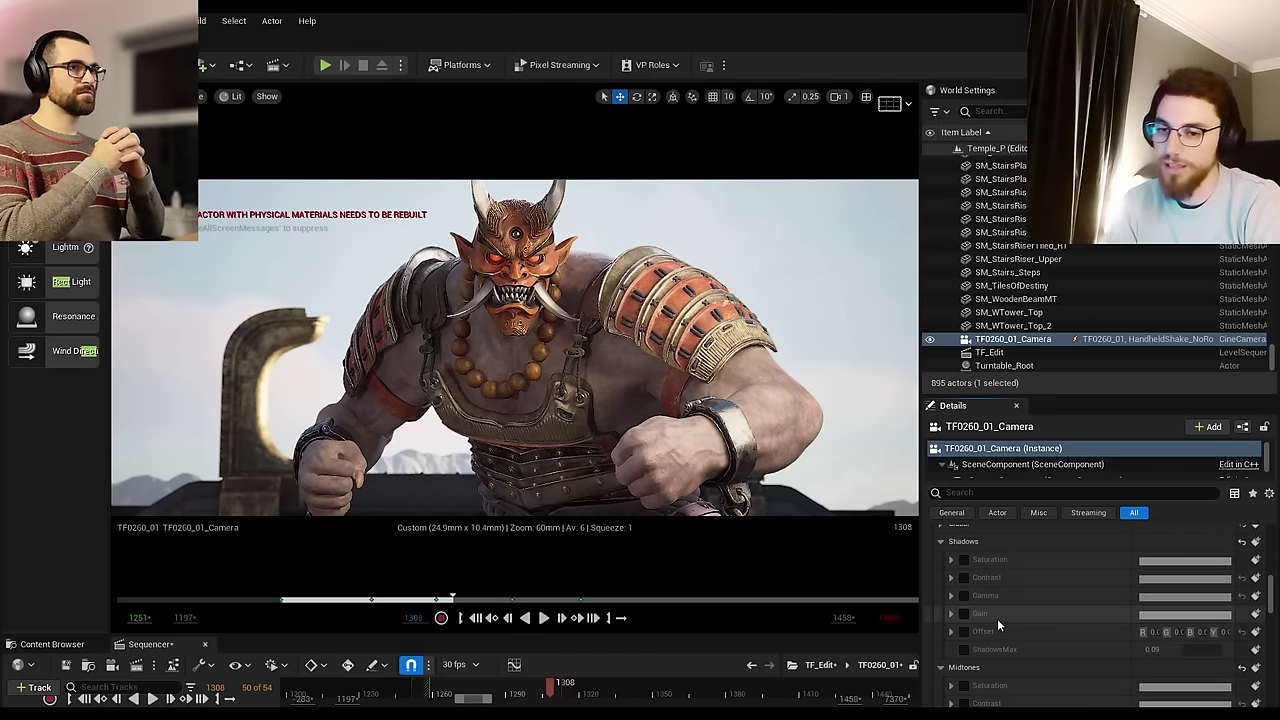
click(964, 595)
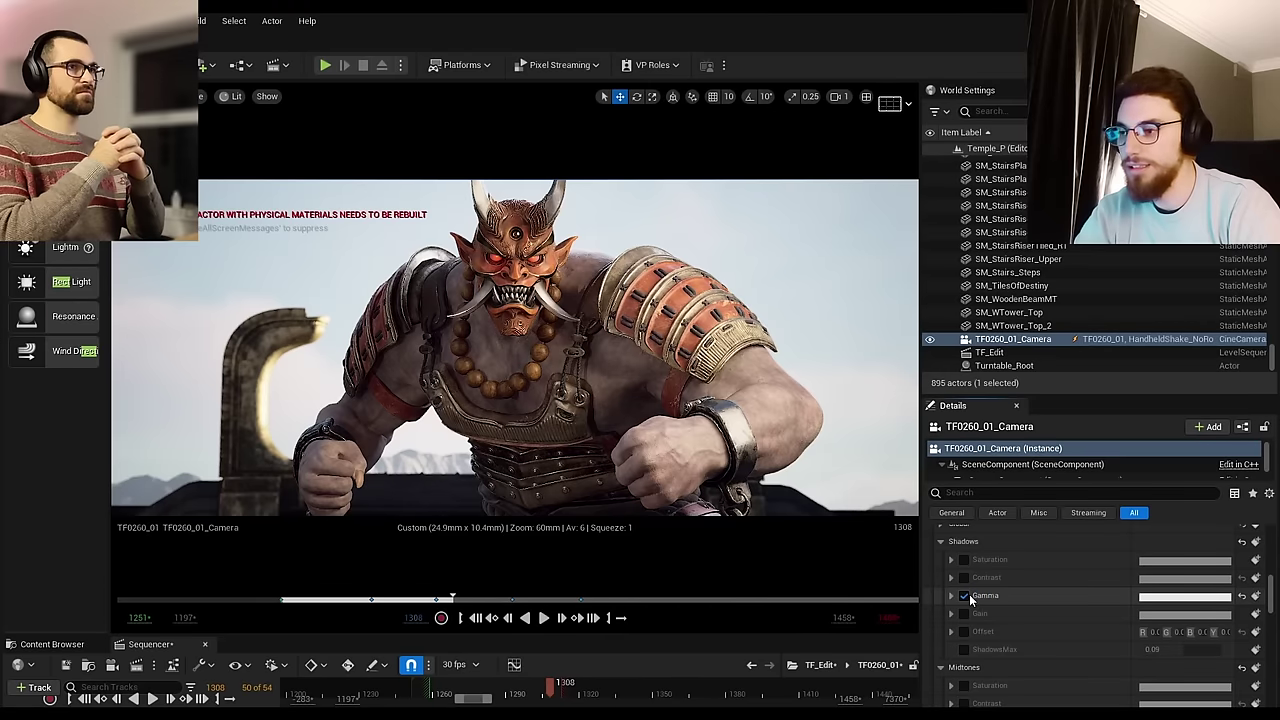
click(953, 596)
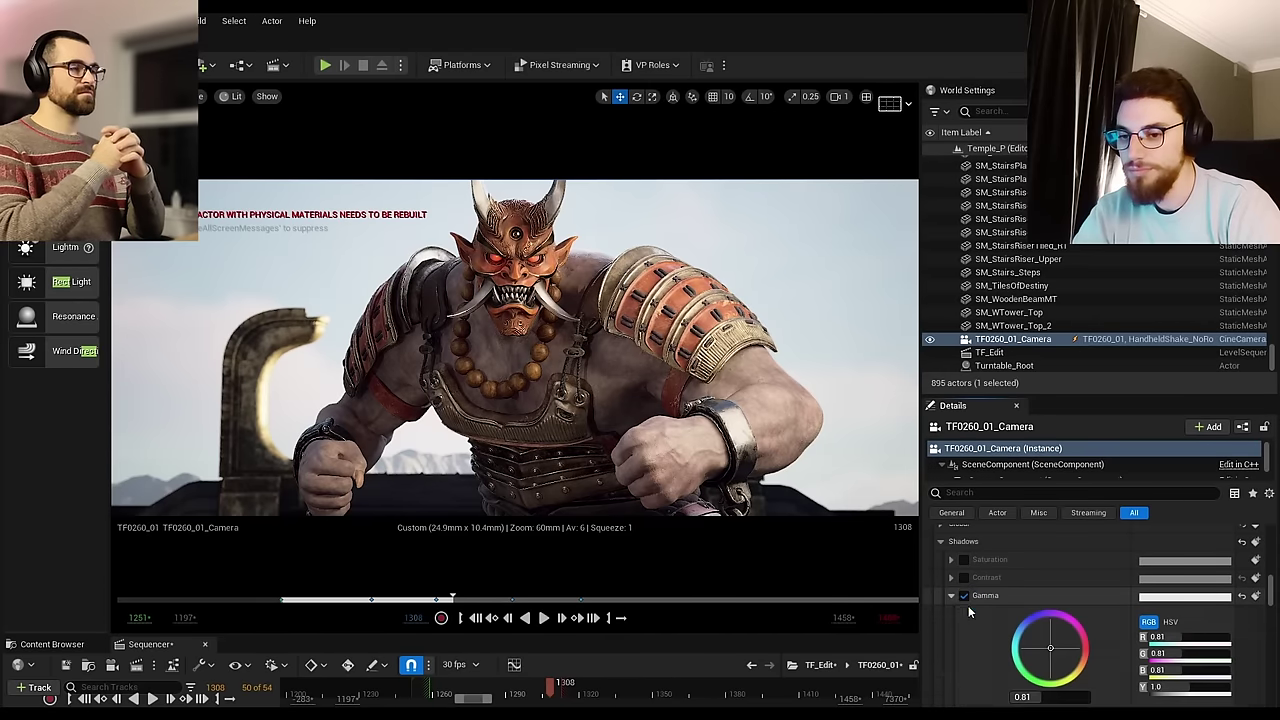
scroll(968, 605, down, 1)
drag(1038, 654, 1041, 654)
click(951, 552)
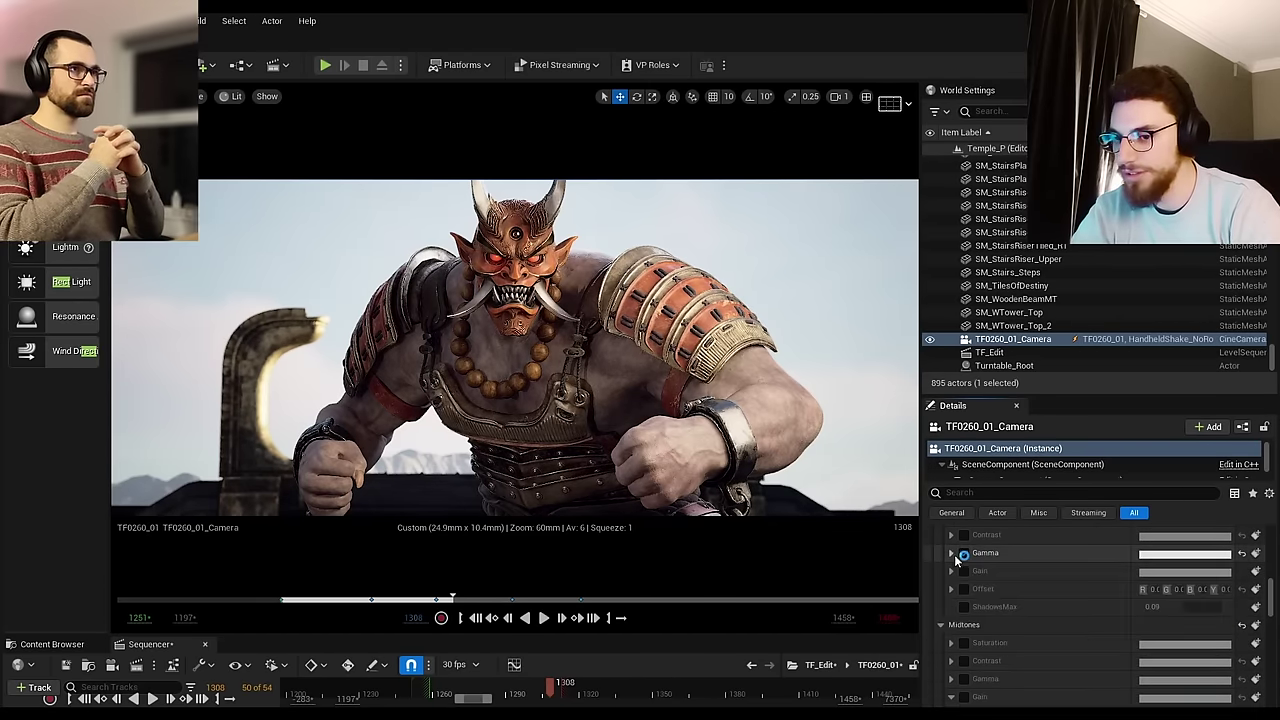
scroll(966, 572, up, 1)
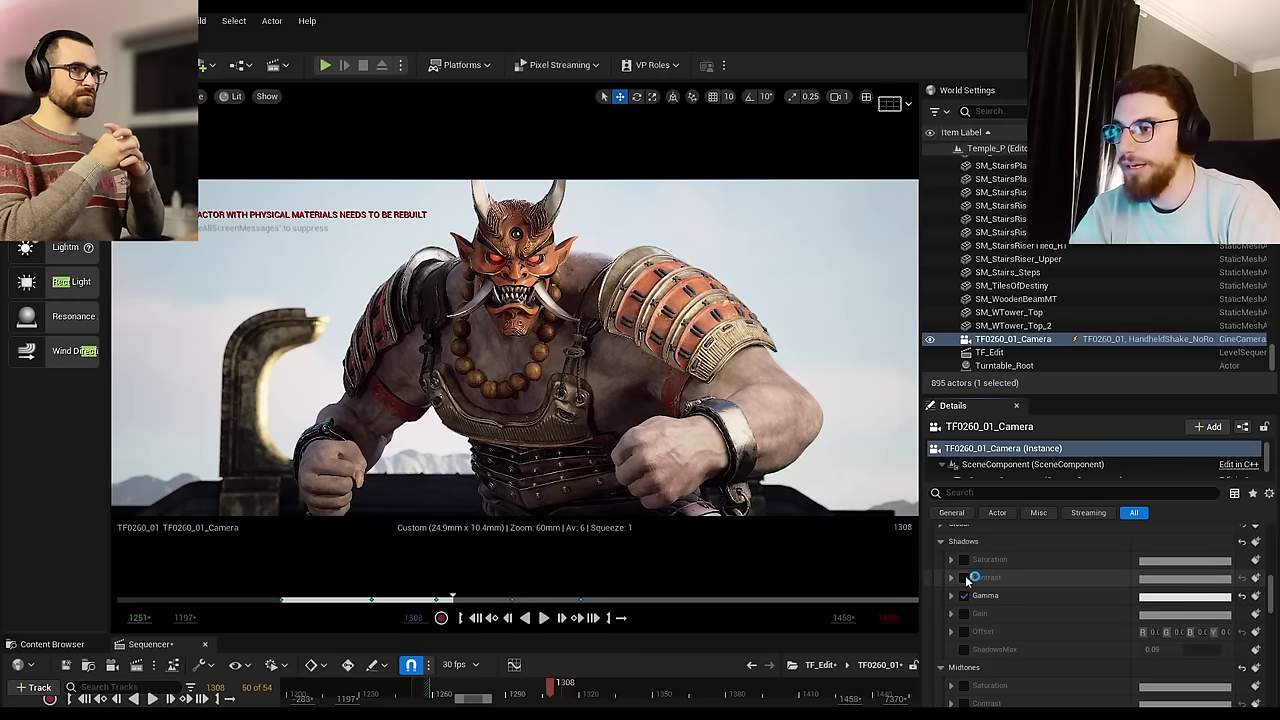
Step: Enable the Midtones Contrast override, trying a strength of 1.5 before reducing it to 1.15
scroll(970, 594, down, 3)
click(986, 602)
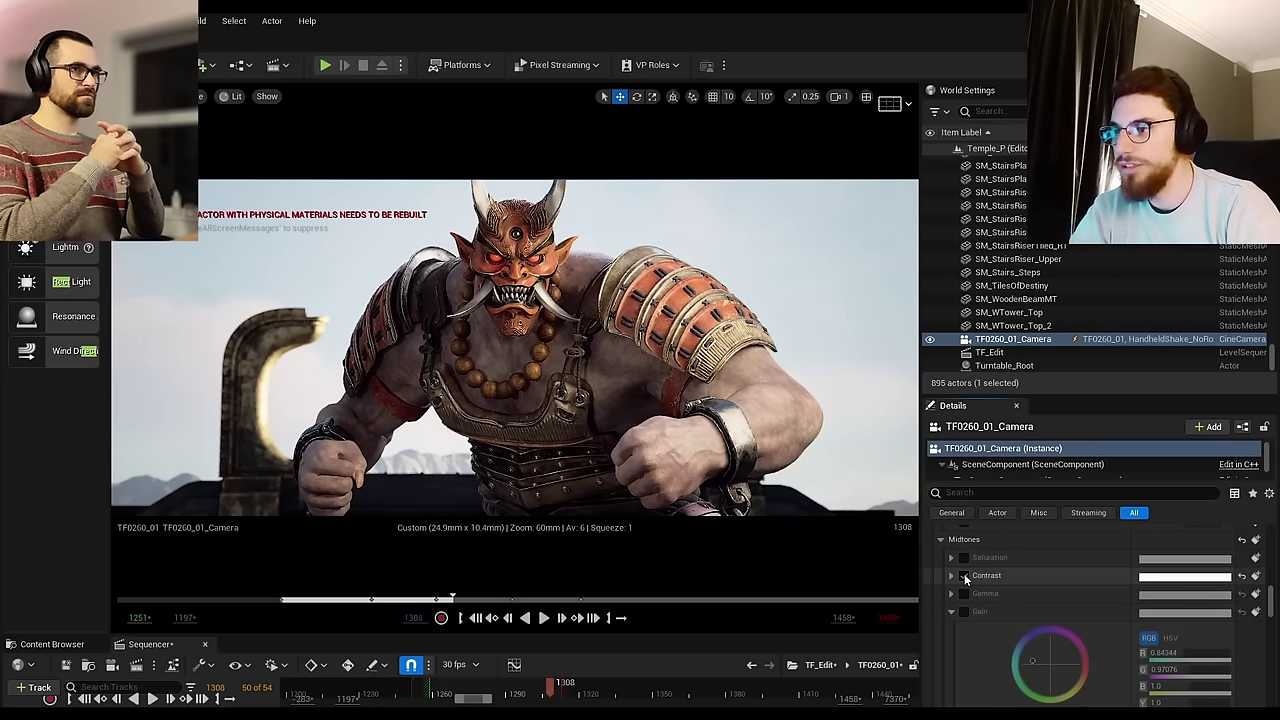
click(963, 575)
click(951, 575)
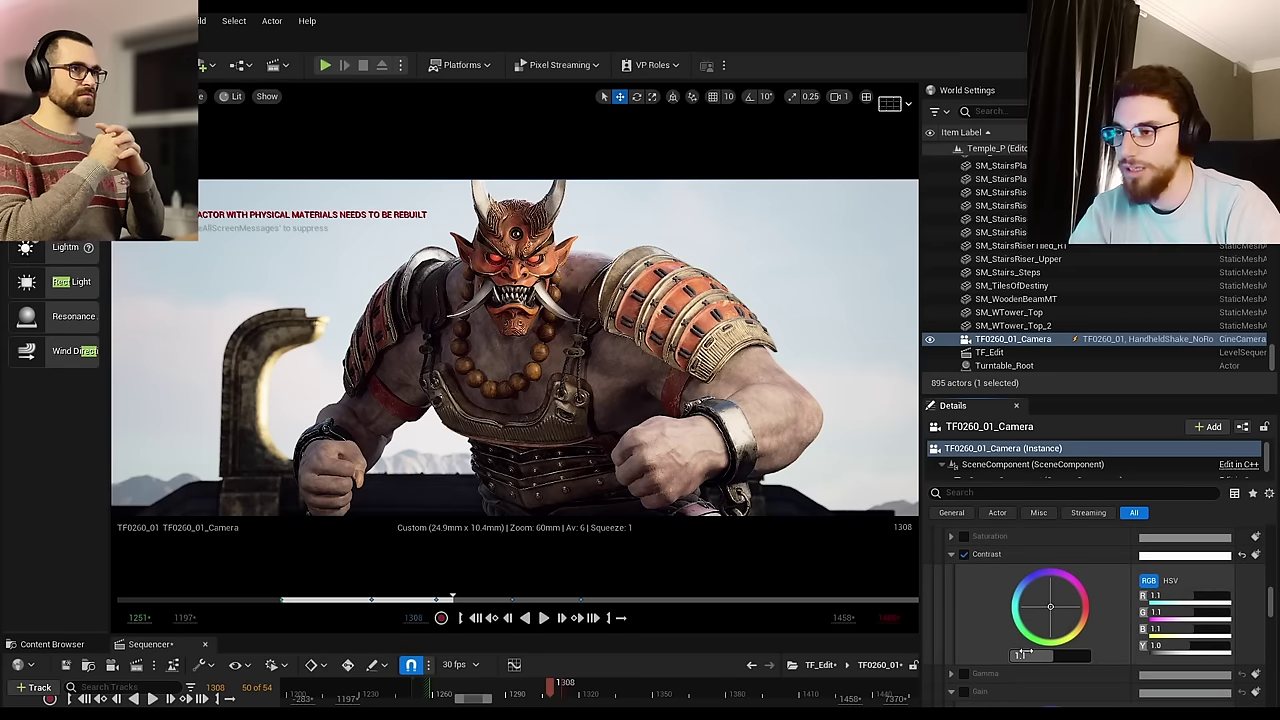
drag(1024, 655, 1065, 655)
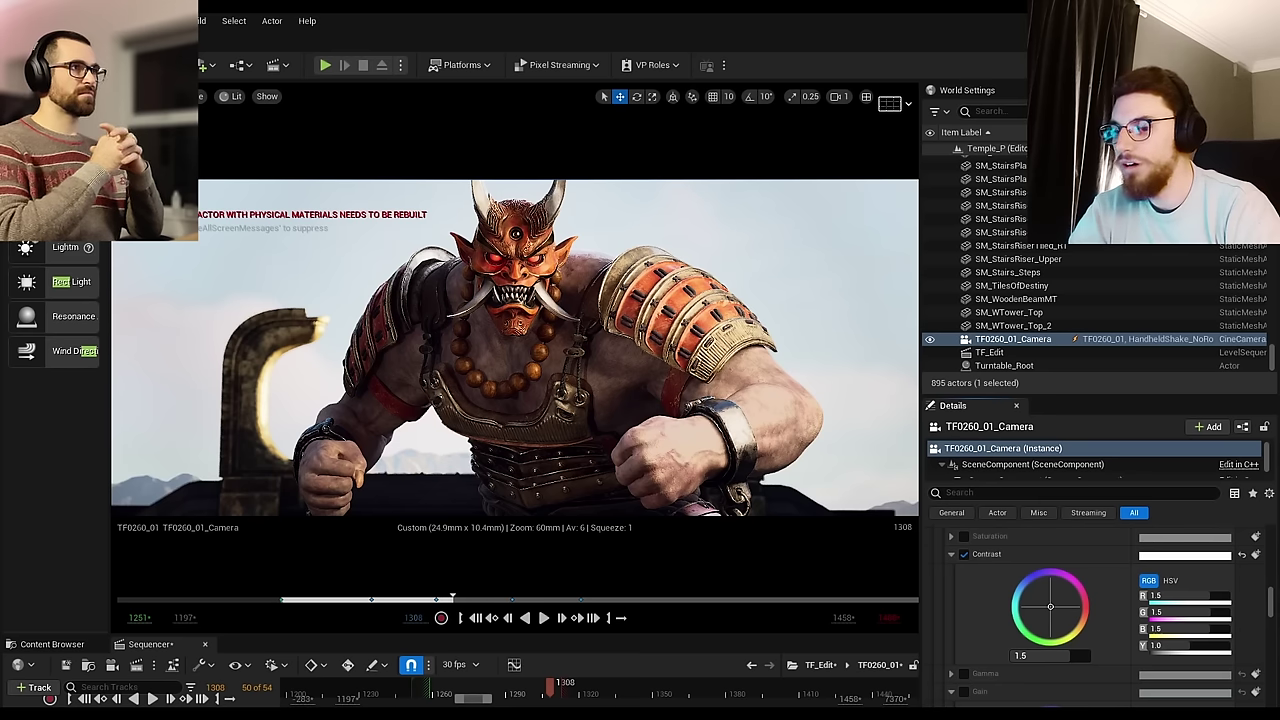
drag(1058, 655, 1028, 655)
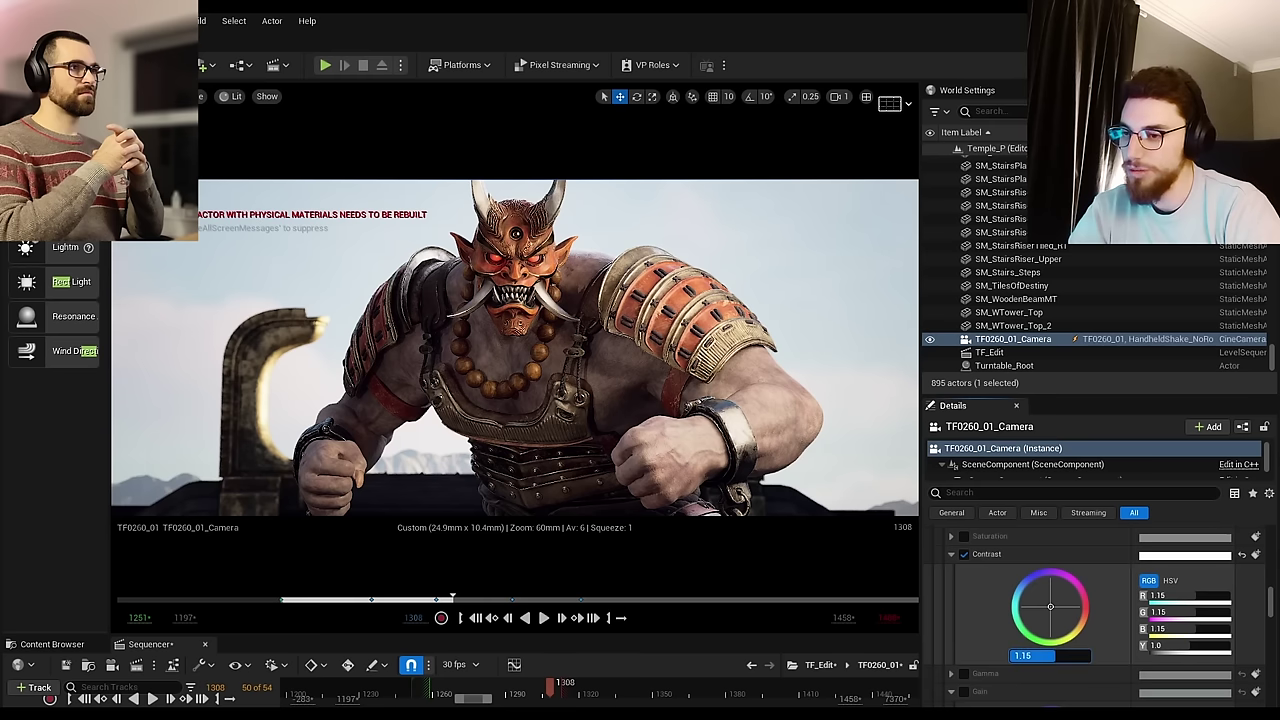
Step: Enable the Midtones Gain override and lower its overall strength to 0.76, keeping the bluish tint
scroll(960, 603, down, 3)
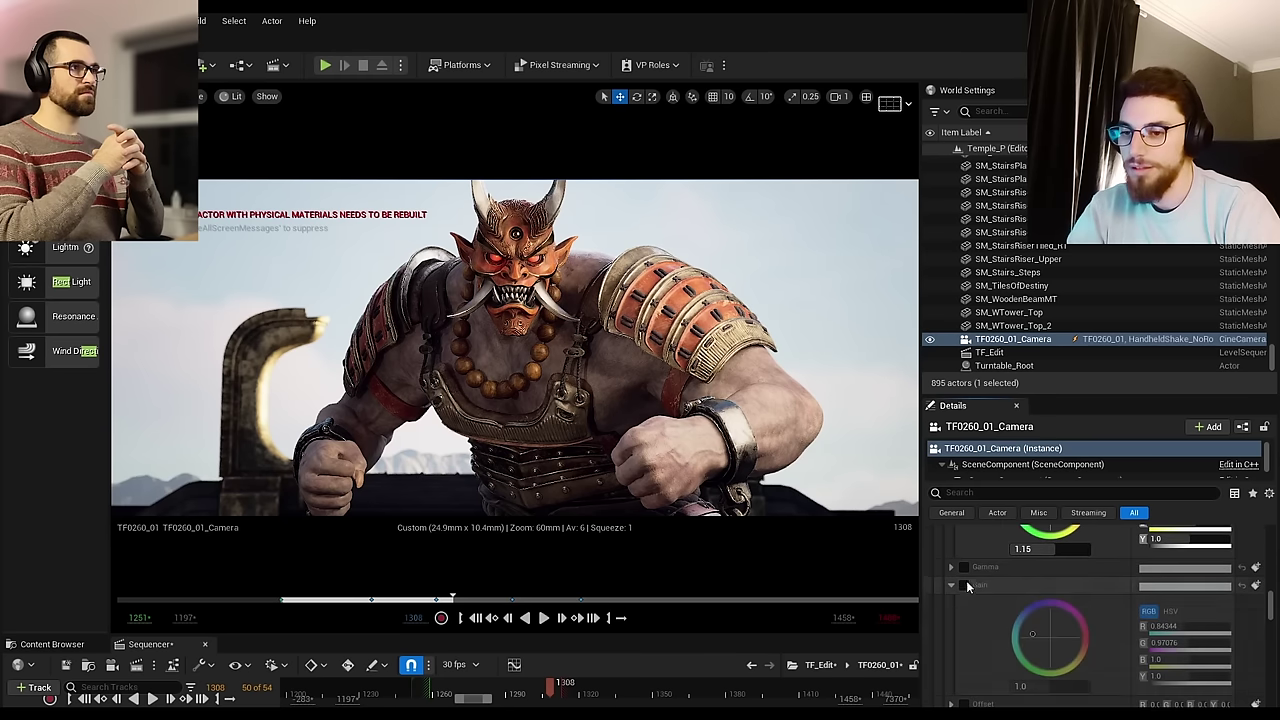
click(964, 585)
drag(1032, 686, 1037, 656)
scroll(1000, 628, up, 2)
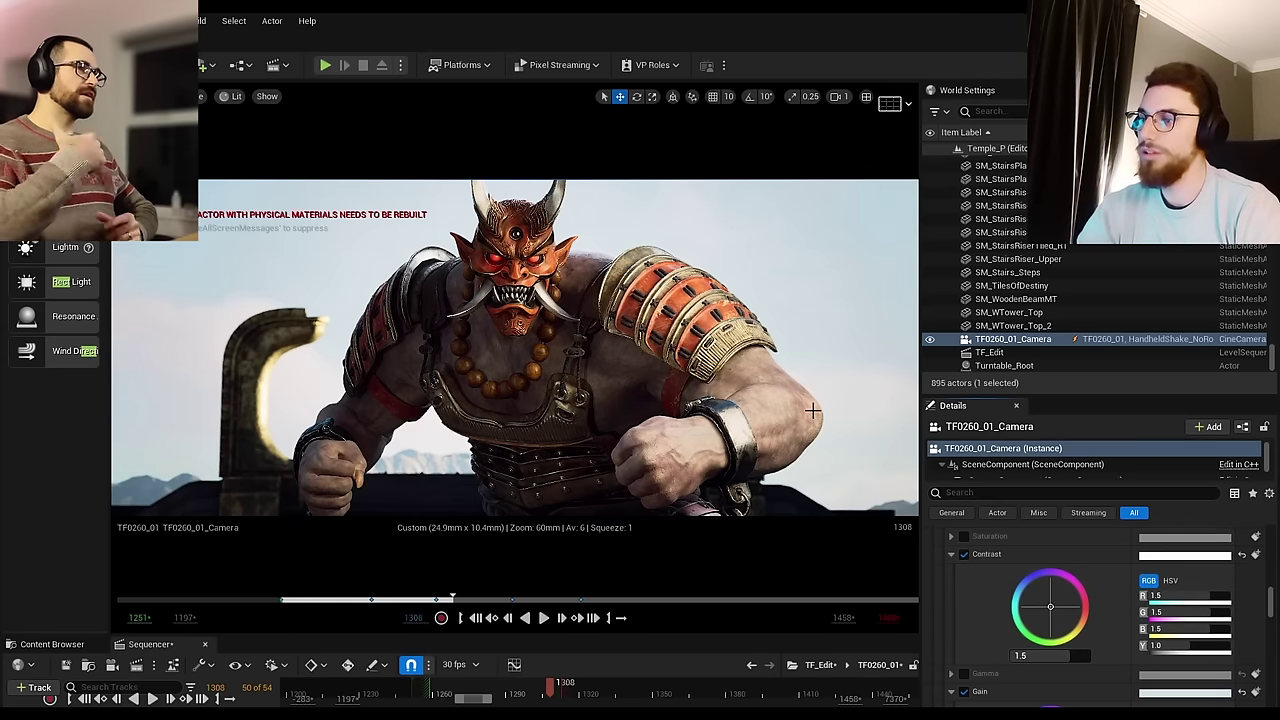
Step: Set the red and blue channels of Midtones Contrast to 1.5 to keep its color neutral
mouse_move(1049, 607)
mouse_down()
mouse_move(1037, 598)
mouse_move(1040, 612)
mouse_move(1053, 601)
mouse_move(1072, 616)
mouse_move(1060, 626)
mouse_move(1049, 607)
mouse_up()
click(1183, 595)
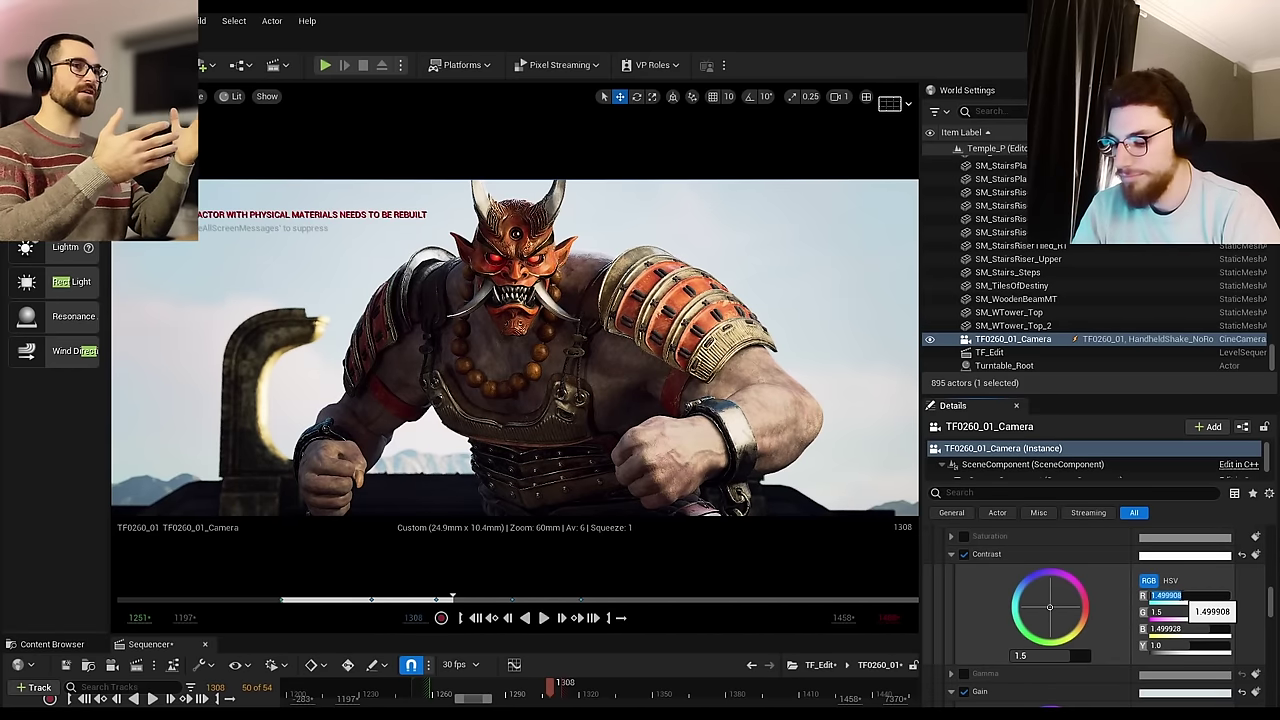
text(1.5)
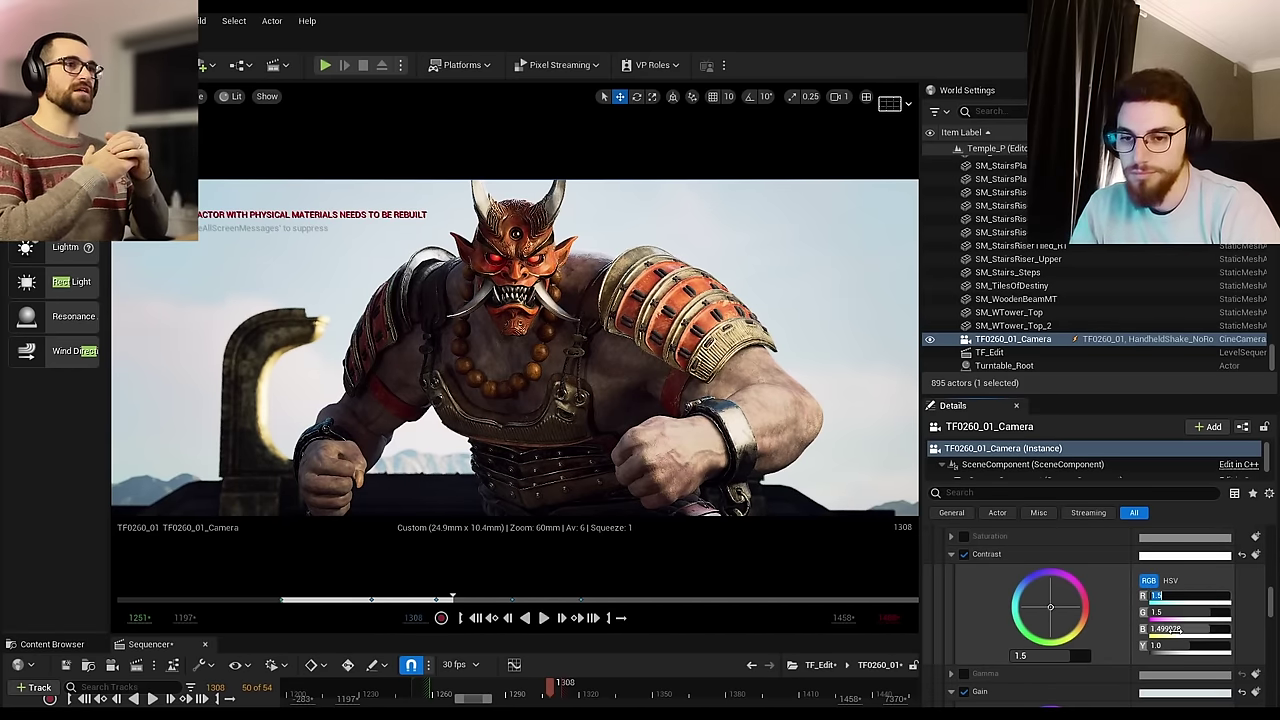
click(1178, 629)
text(1.5)
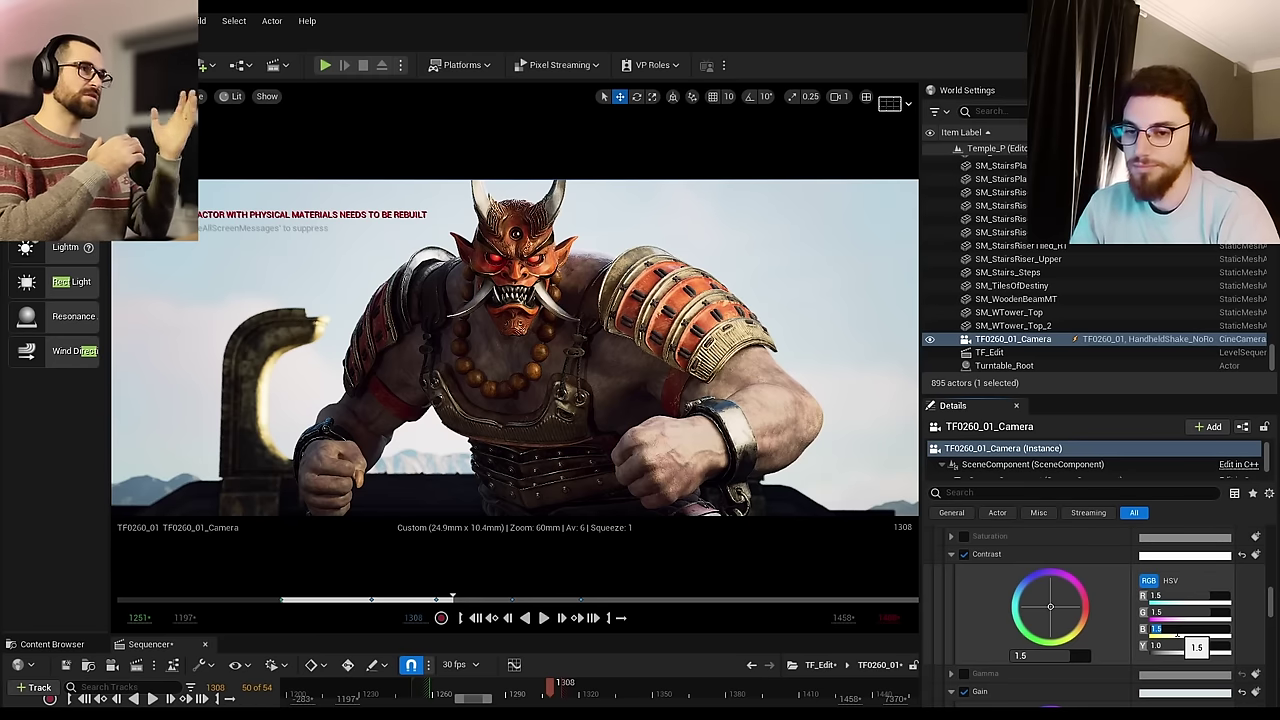
key(Return)
Step: Toggle the Midtones Gamma override on and off to compare its effect, leaving it disabled
scroll(986, 608, down, 1)
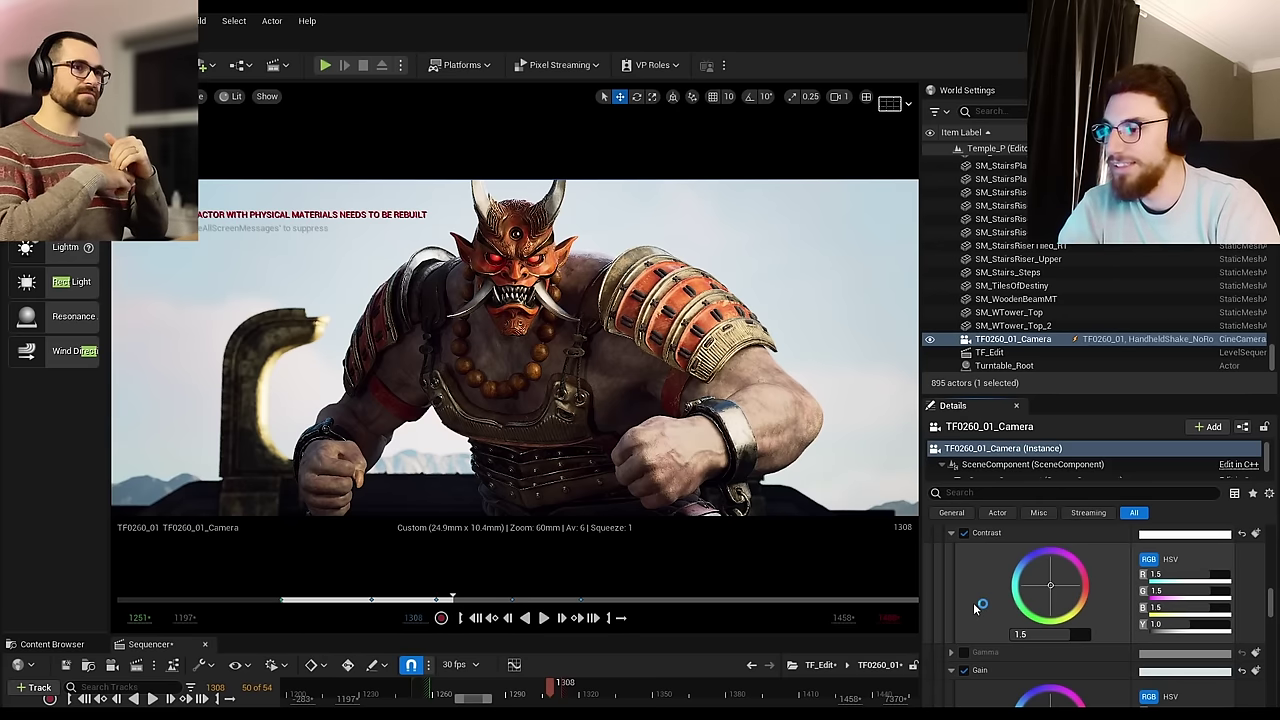
scroll(975, 608, down, 2)
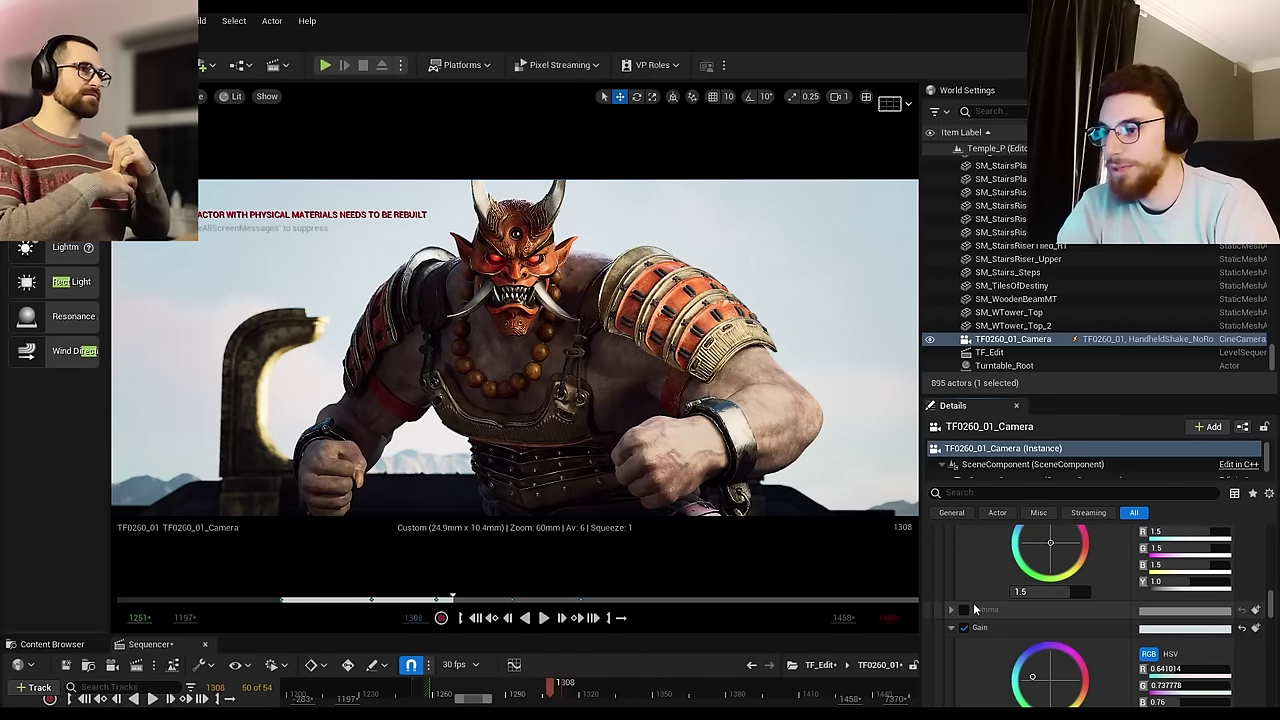
scroll(974, 608, down, 2)
scroll(975, 605, up, 3)
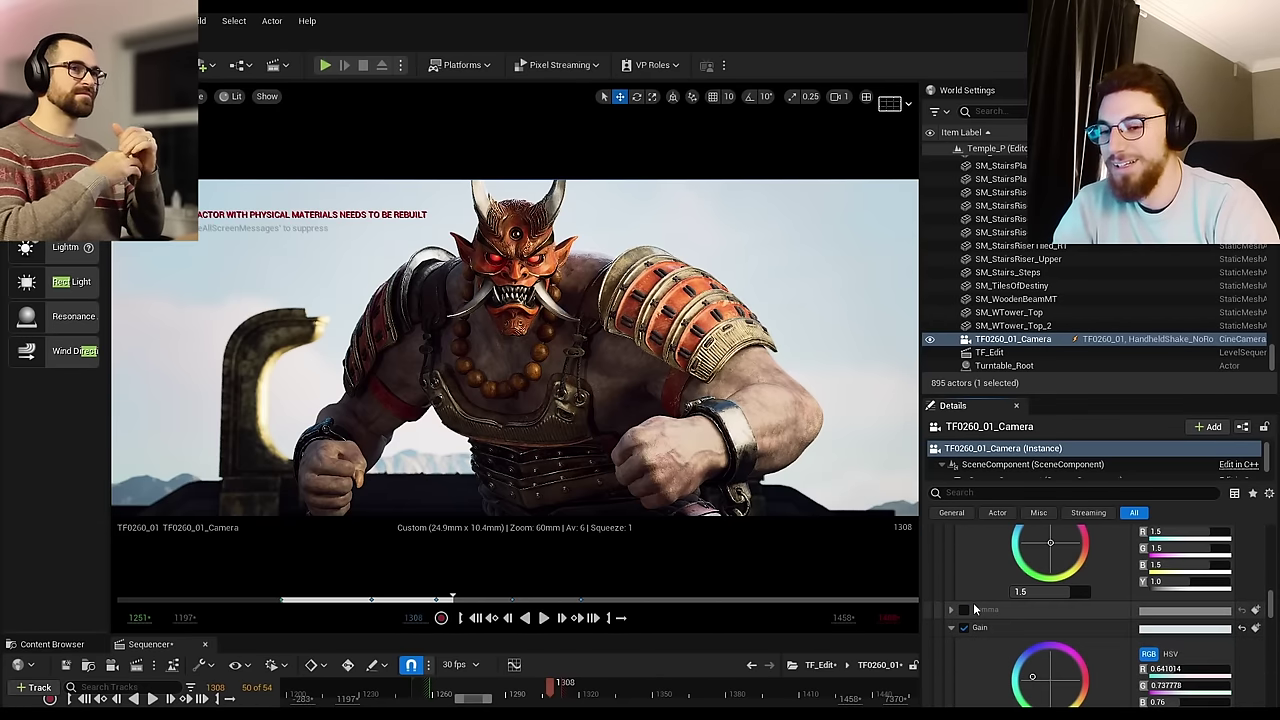
click(965, 631)
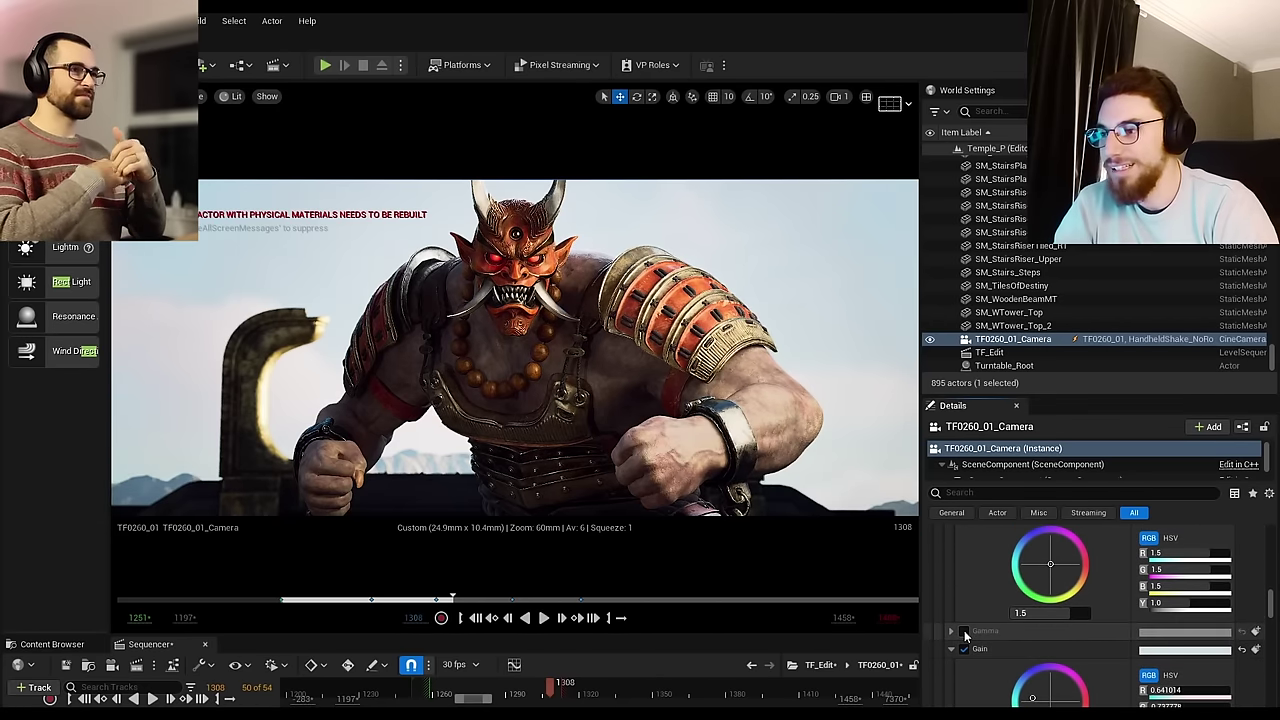
click(965, 632)
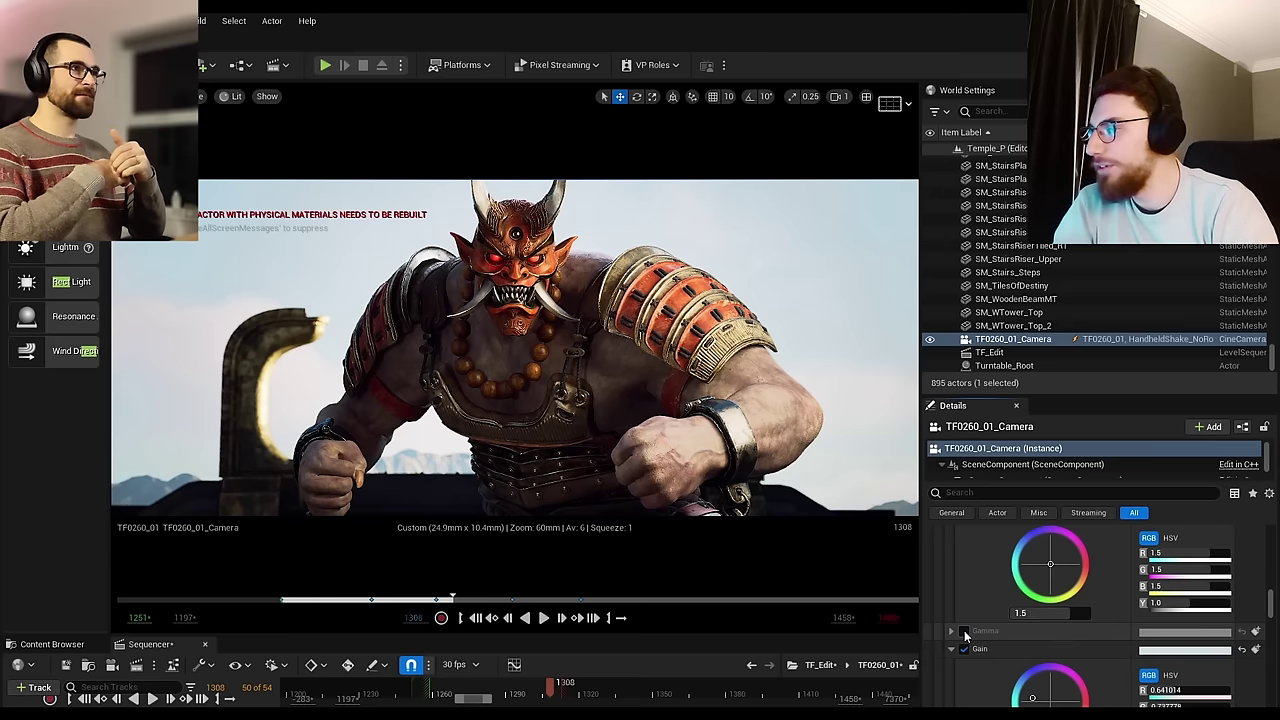
scroll(960, 615, down, 5)
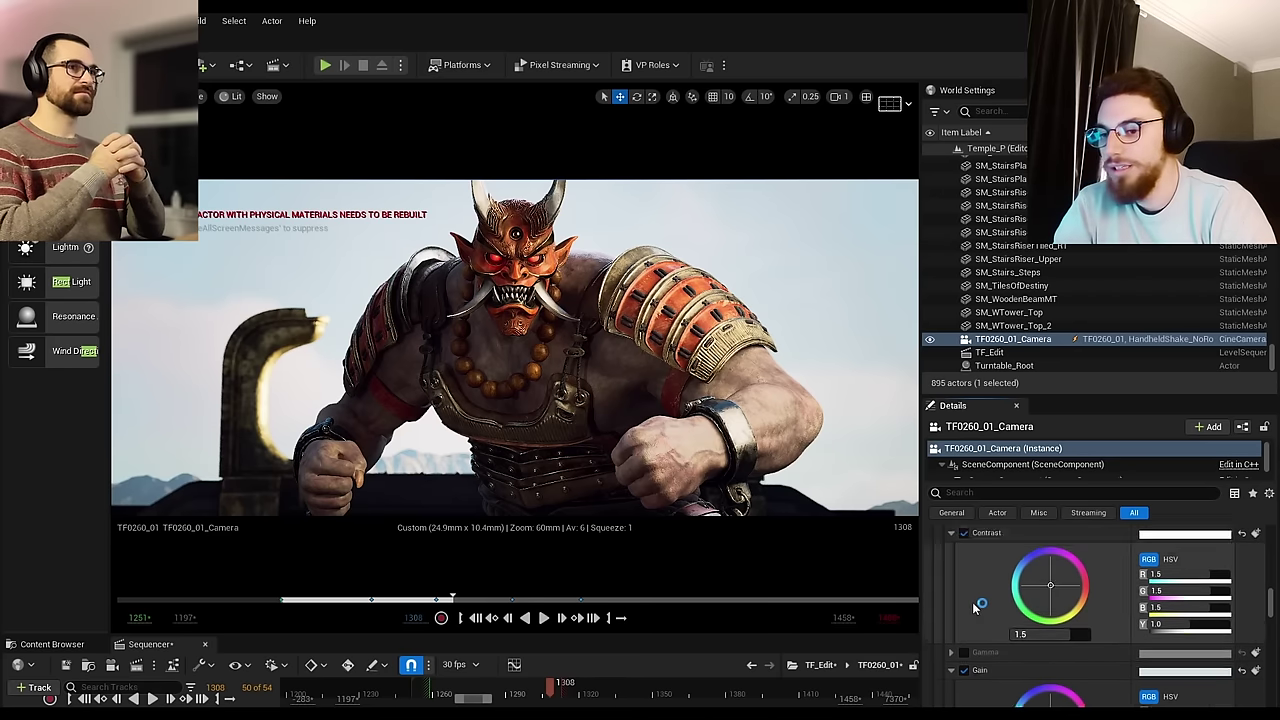
Step: Collapse the Midtones group, and briefly open and close the Misc grading group
click(940, 582)
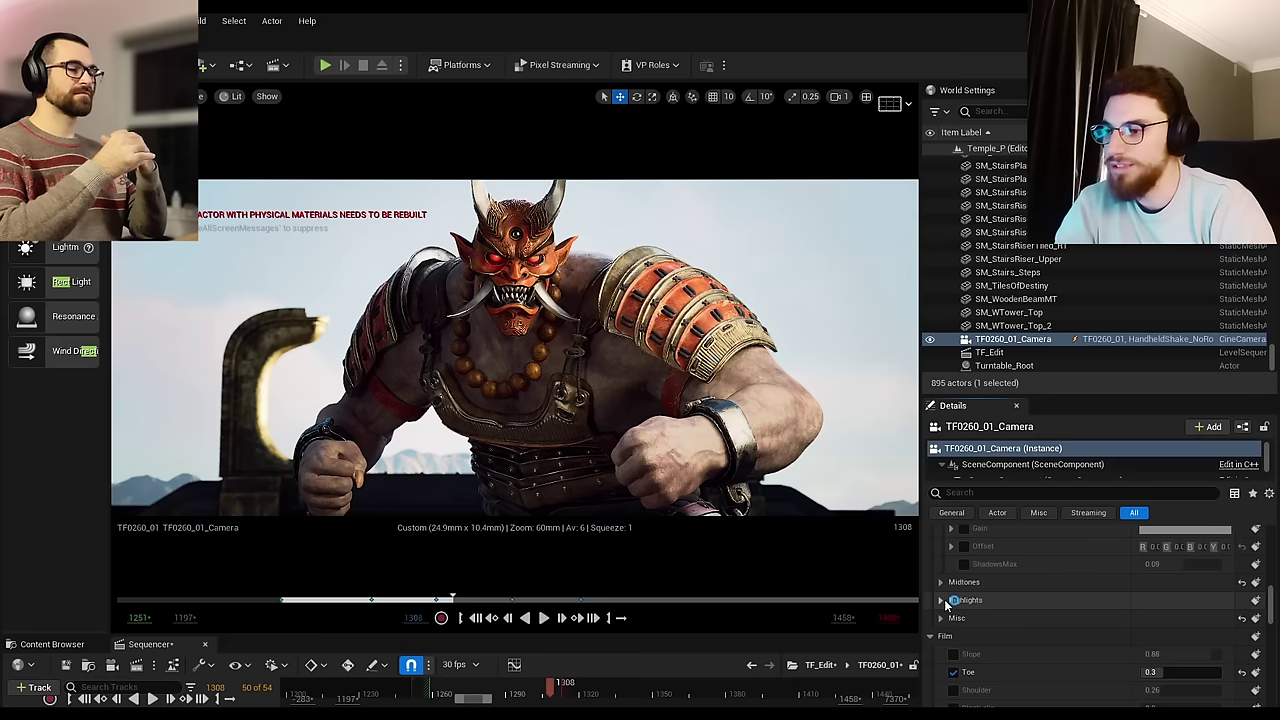
click(941, 618)
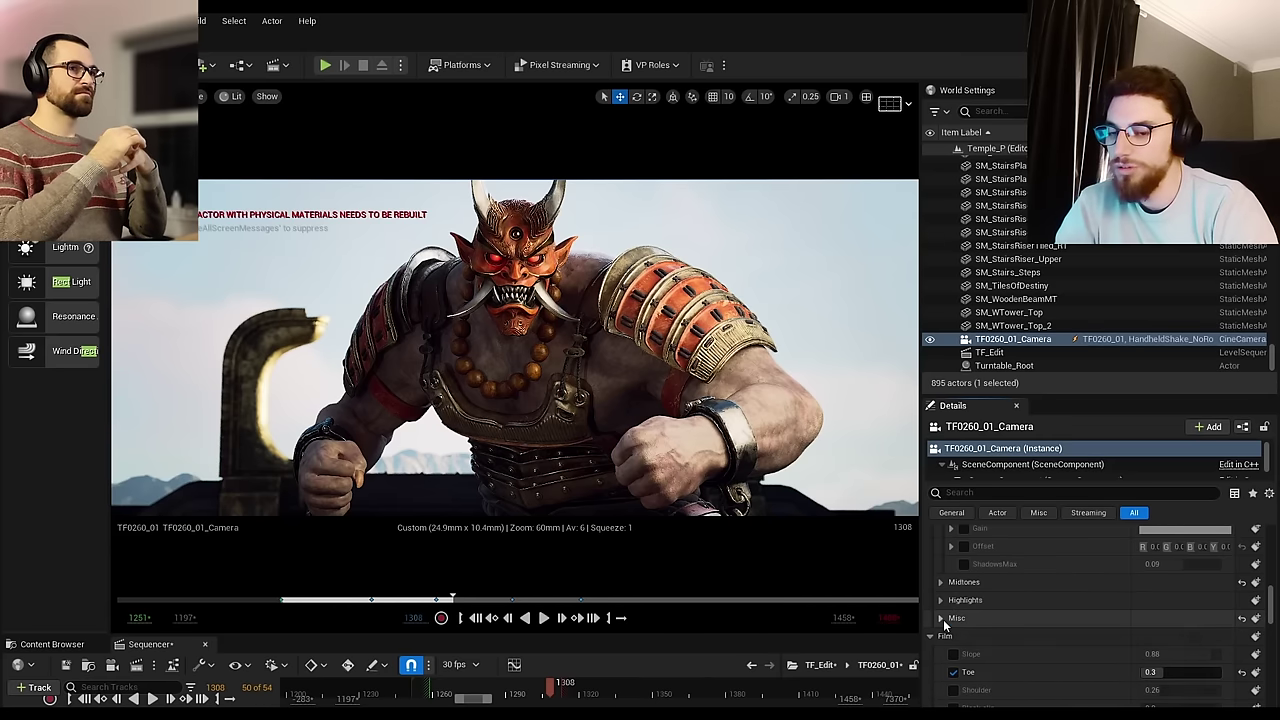
click(941, 618)
scroll(1030, 628, down, 1)
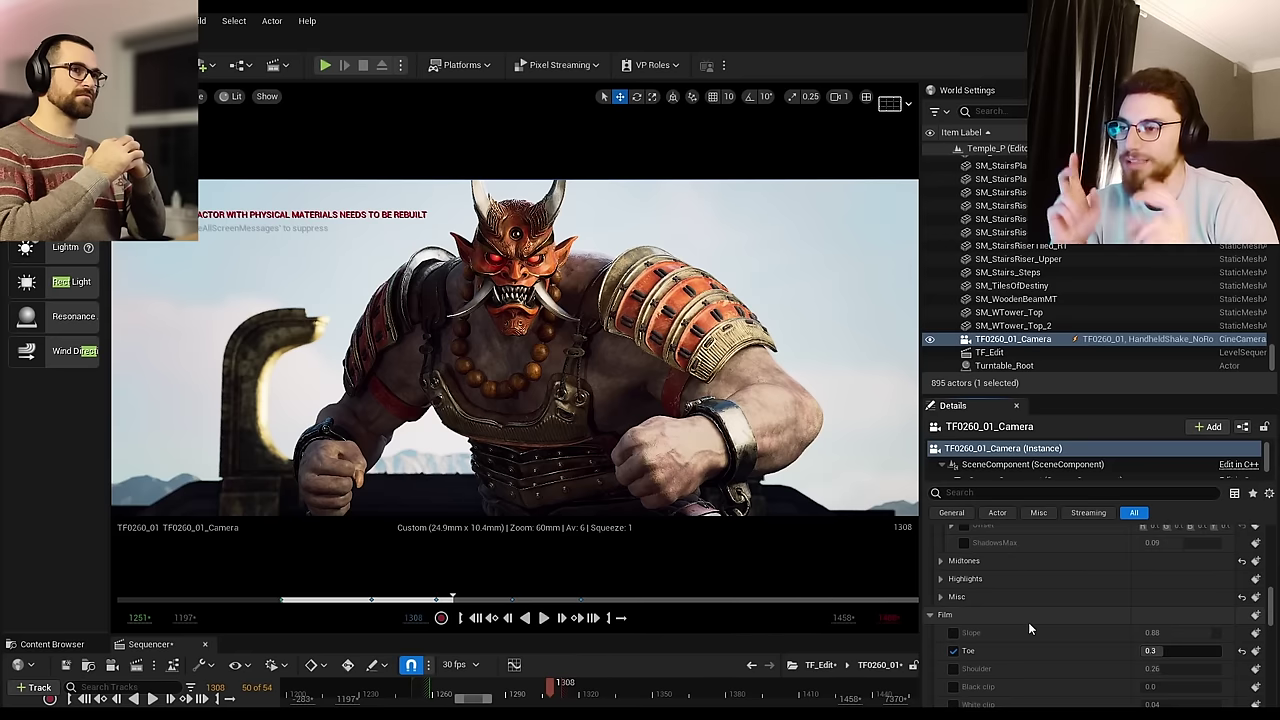
Step: Set the camera's Film Toe to 0.35, and enable the Film Slope override with a value of 1.0
click(1178, 651)
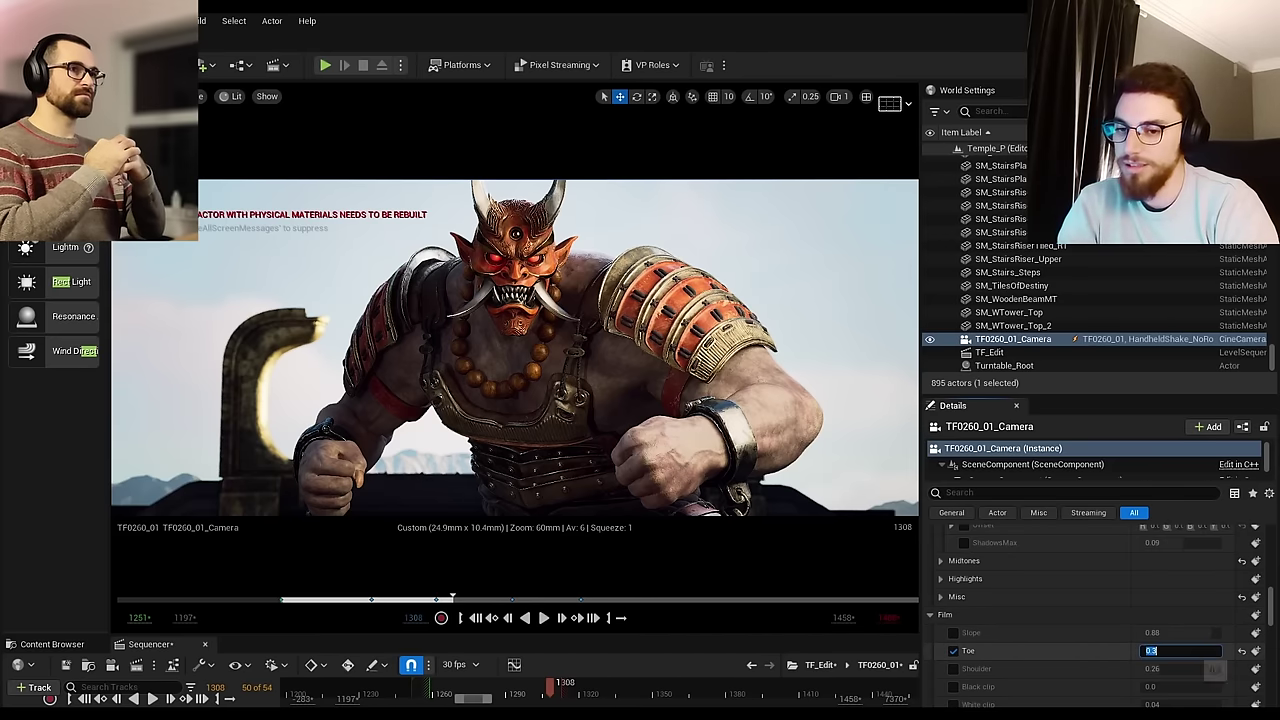
click(1190, 649)
text(5)
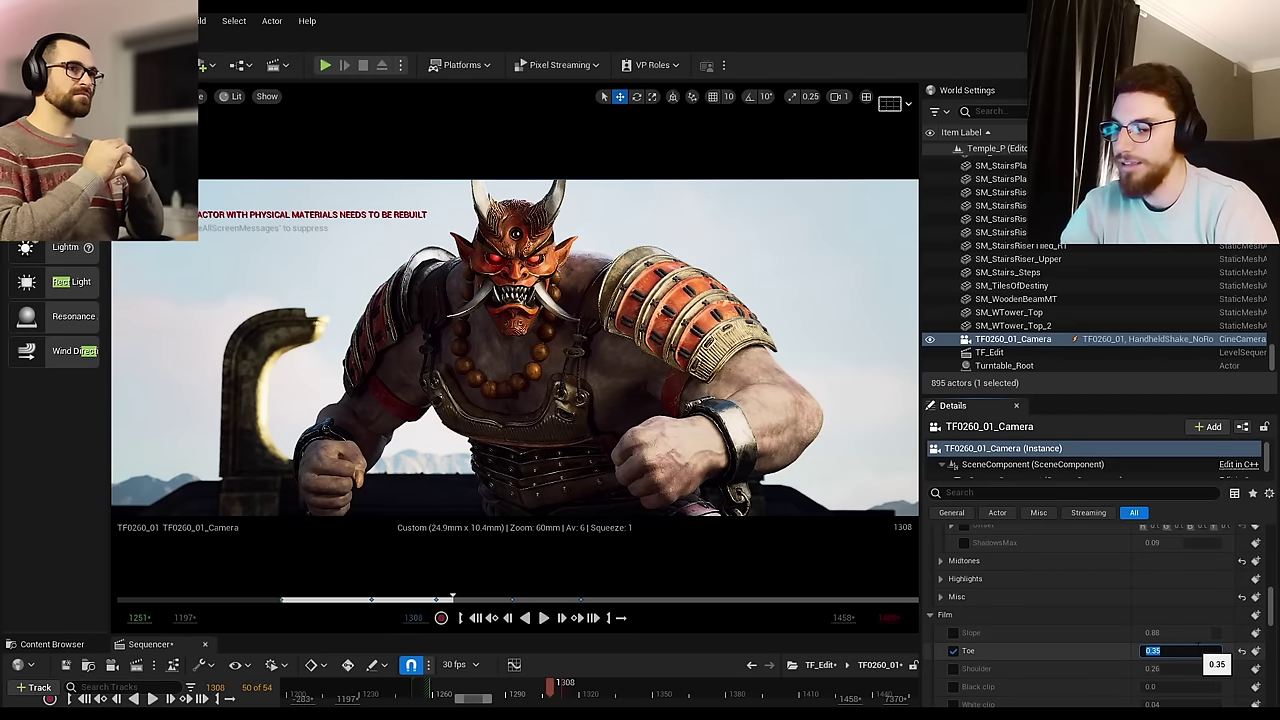
click(953, 632)
click(1168, 633)
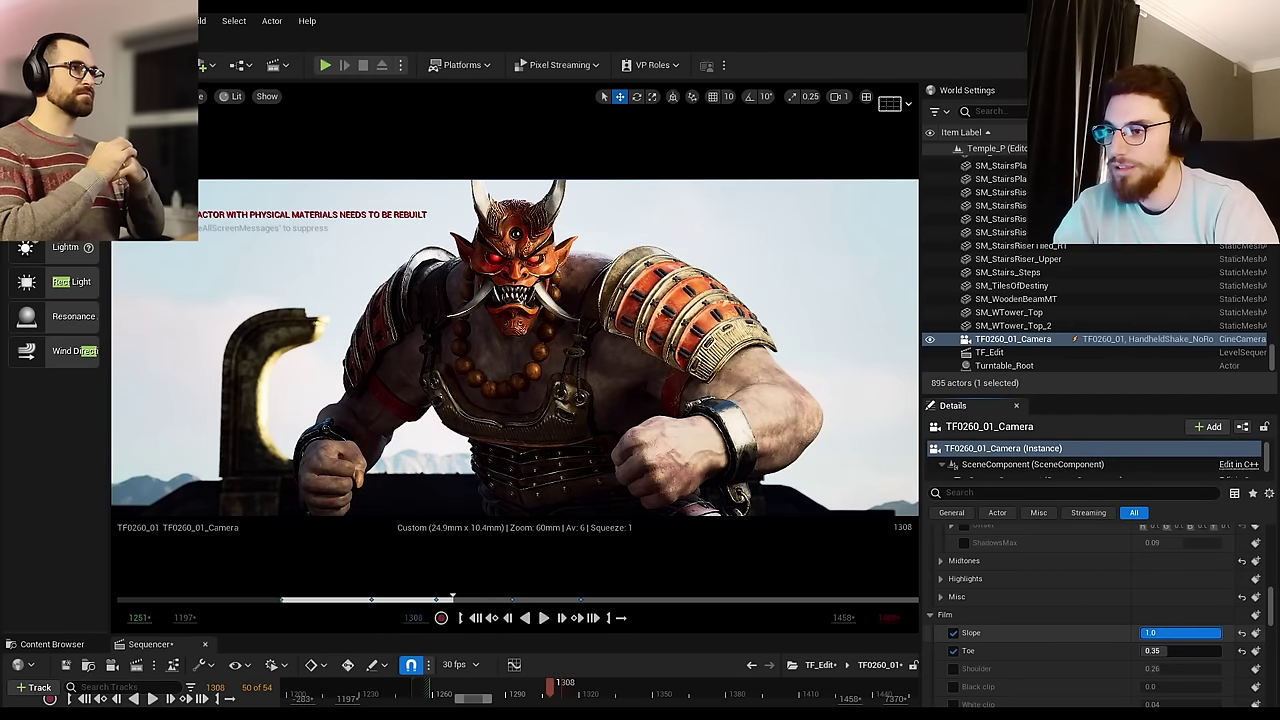
text(1)
key(Return)
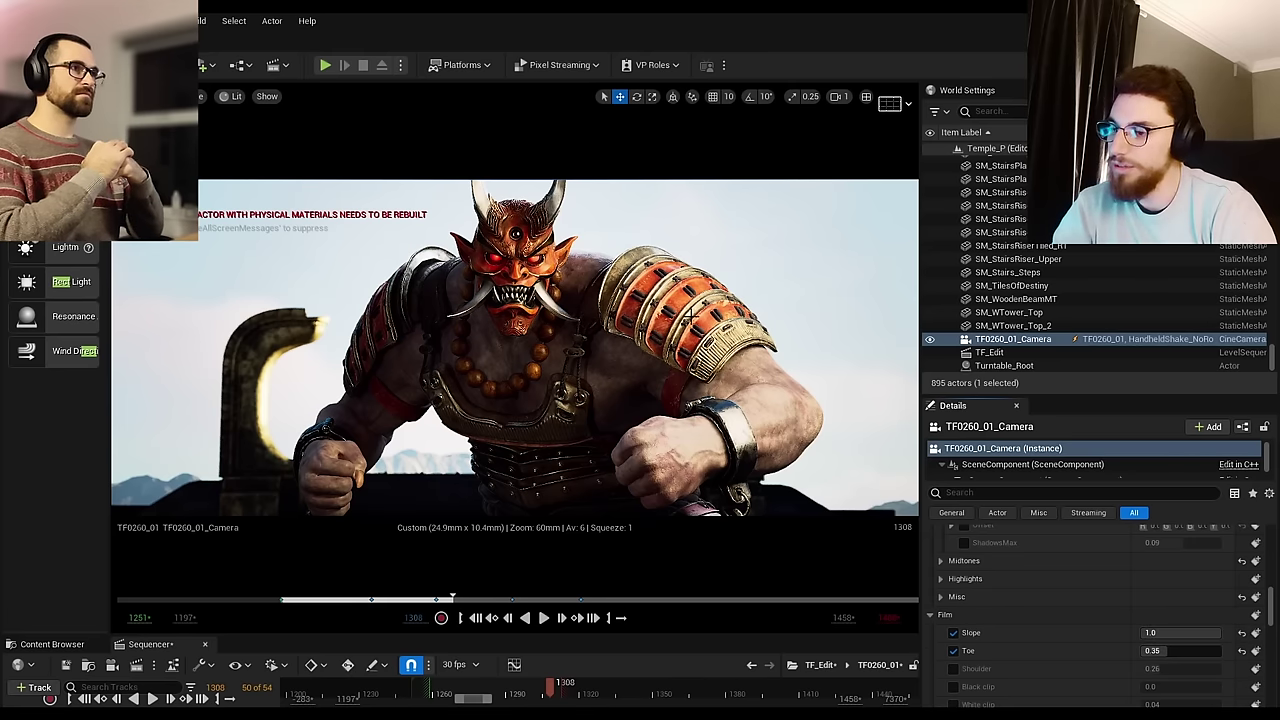
Step: Toggle the Shadows Gamma override off and on to compare its effect, and raise its overall strength to 0.85
scroll(978, 650, up, 4)
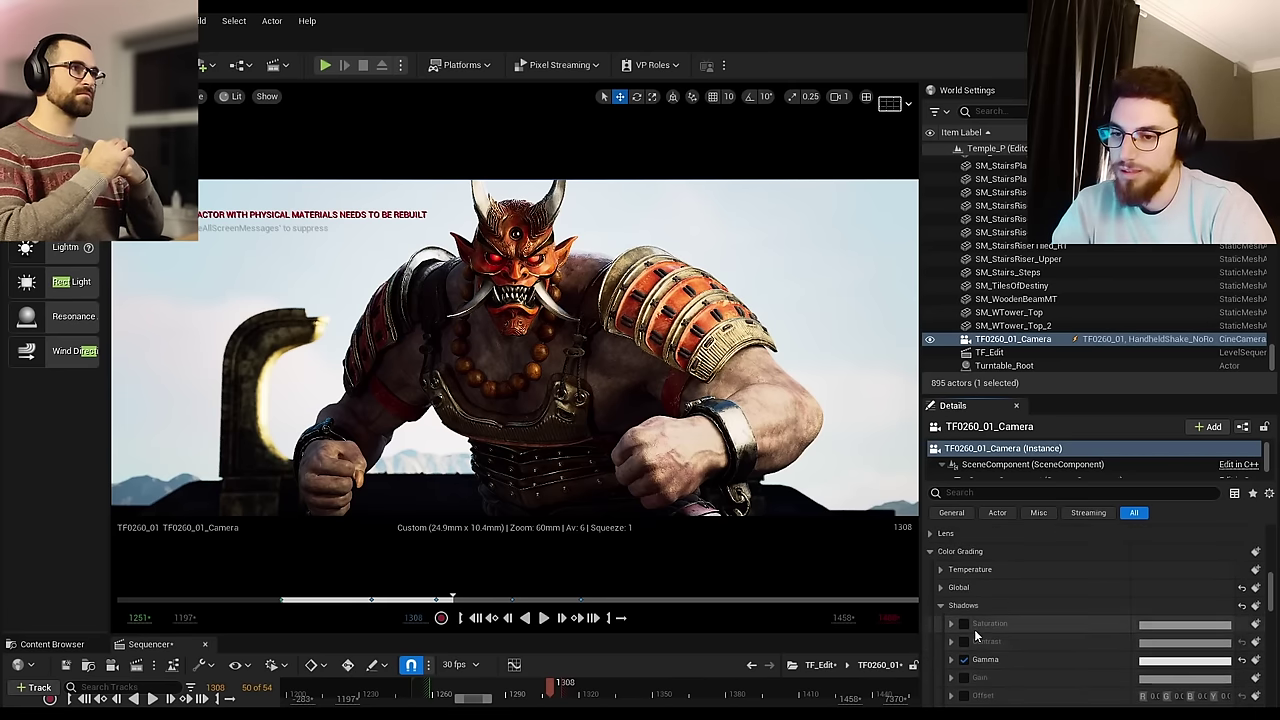
scroll(974, 628, down, 1)
click(964, 638)
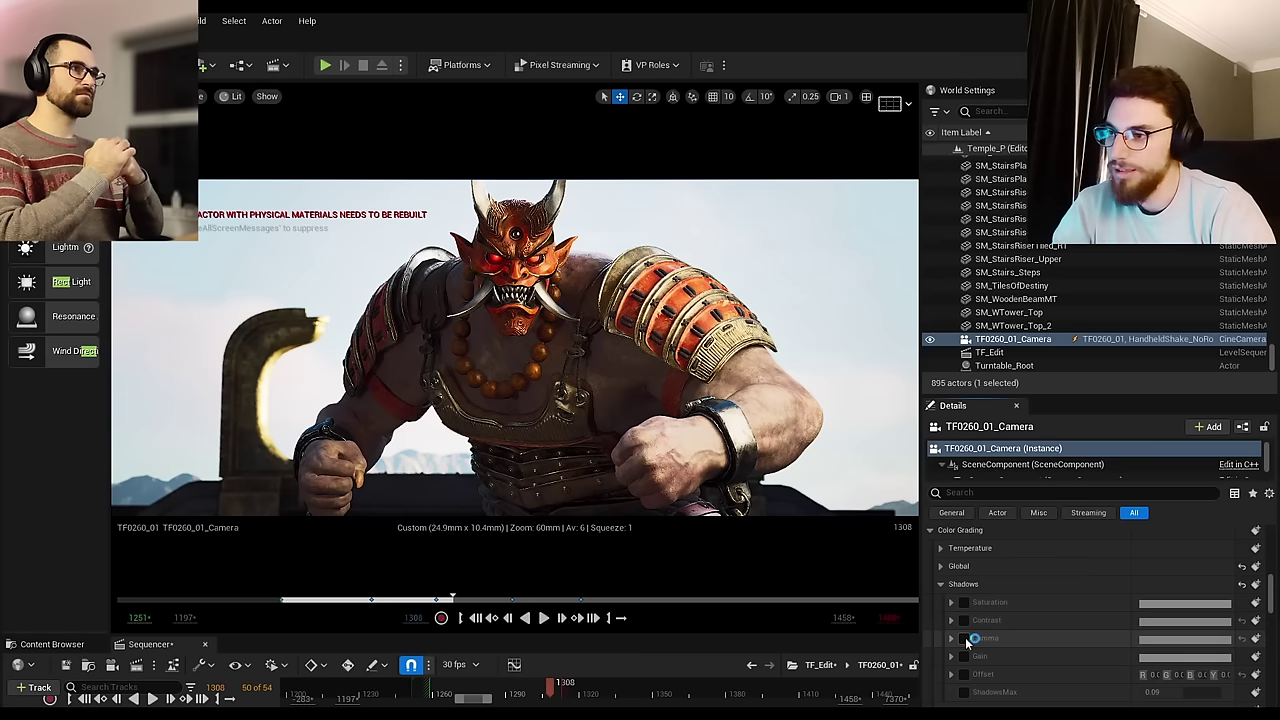
click(964, 638)
click(952, 638)
scroll(1060, 665, down, 2)
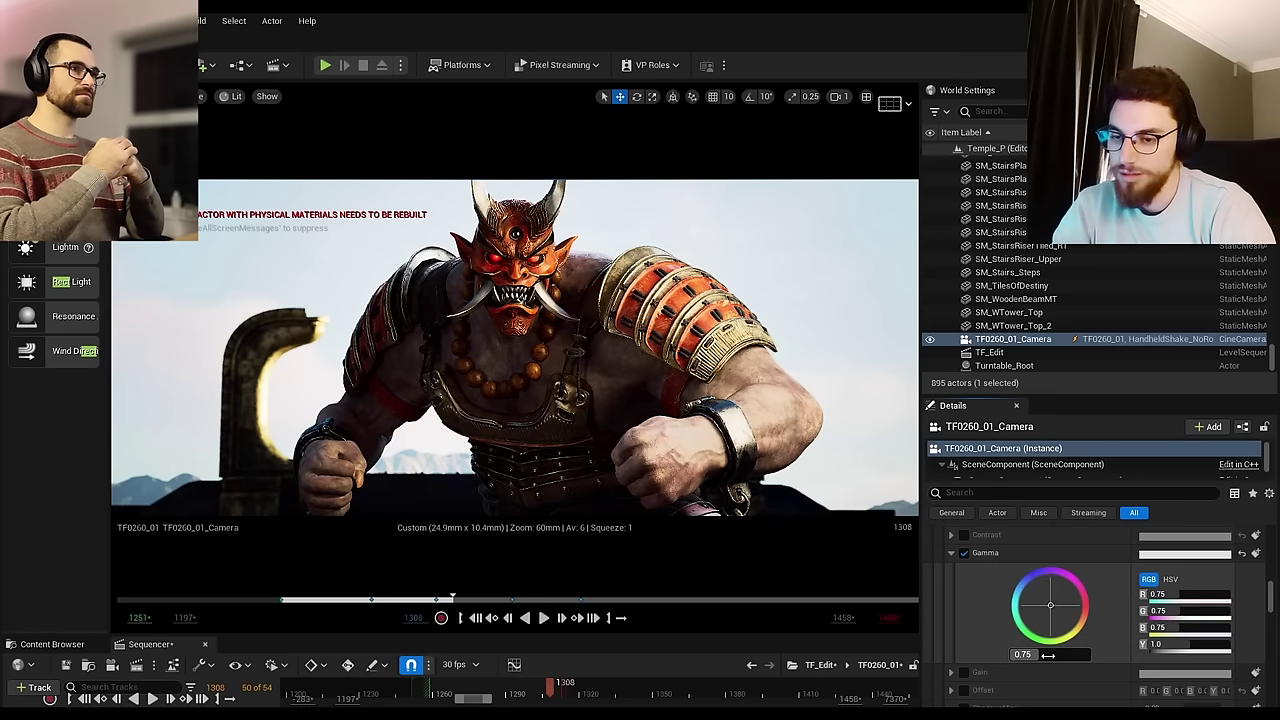
drag(1047, 655, 1065, 655)
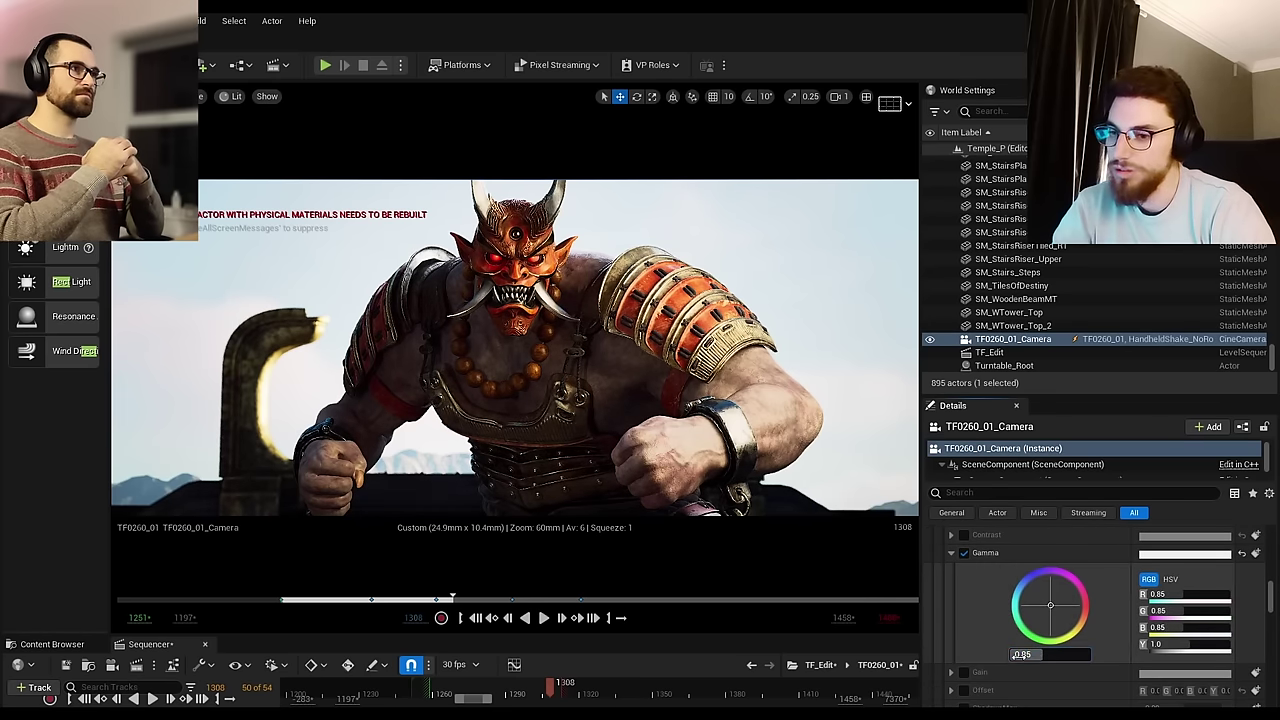
click(950, 552)
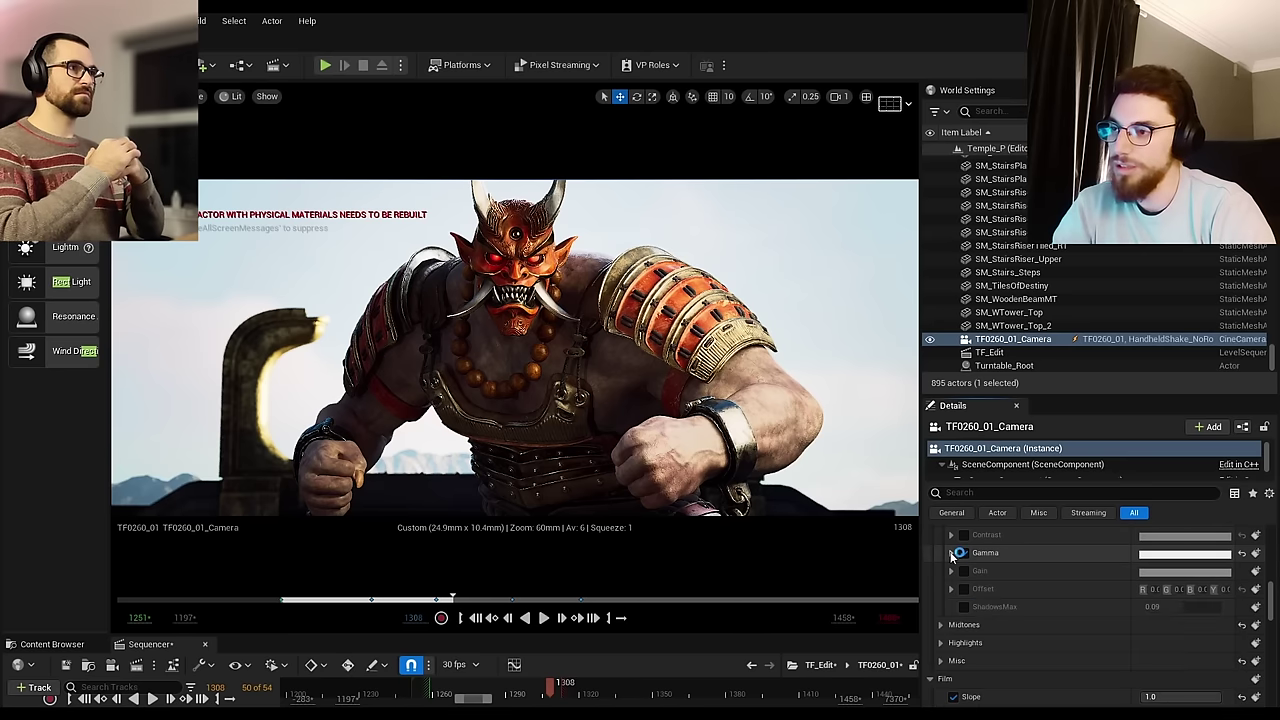
Step: Expand the Midtones grading group and lower the overall Contrast strength to 1.21
scroll(960, 580, down, 1)
click(966, 603)
scroll(968, 605, down, 1)
scroll(1000, 620, down, 2)
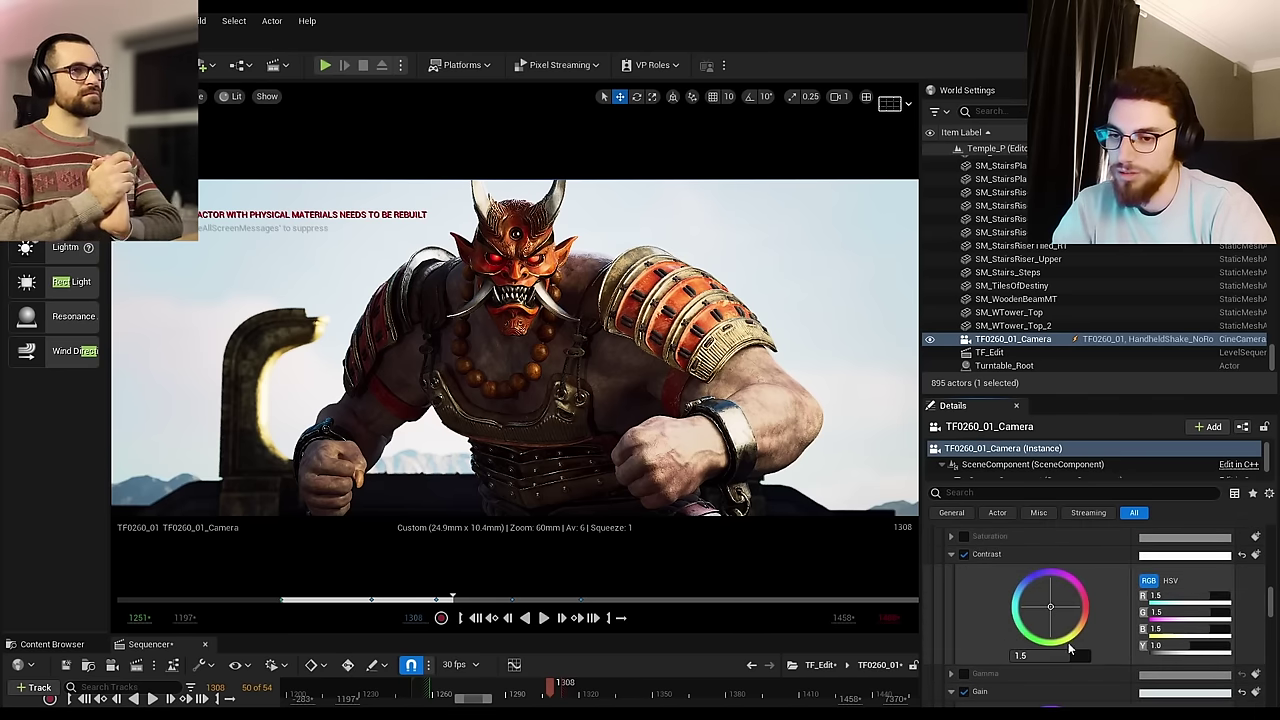
drag(1067, 656, 1054, 656)
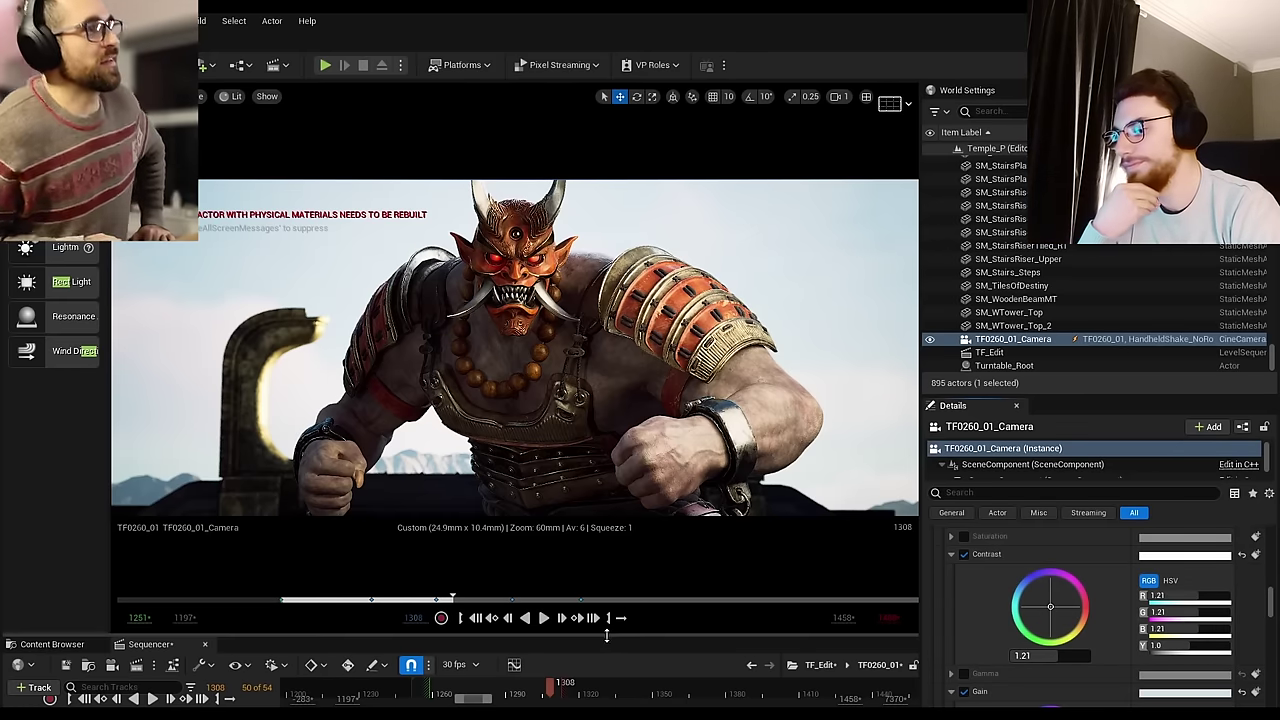
Step: Return to the TF_Edit master sequence with a taller Sequencer, and play the edit with looping enabled
drag(610, 633, 610, 547)
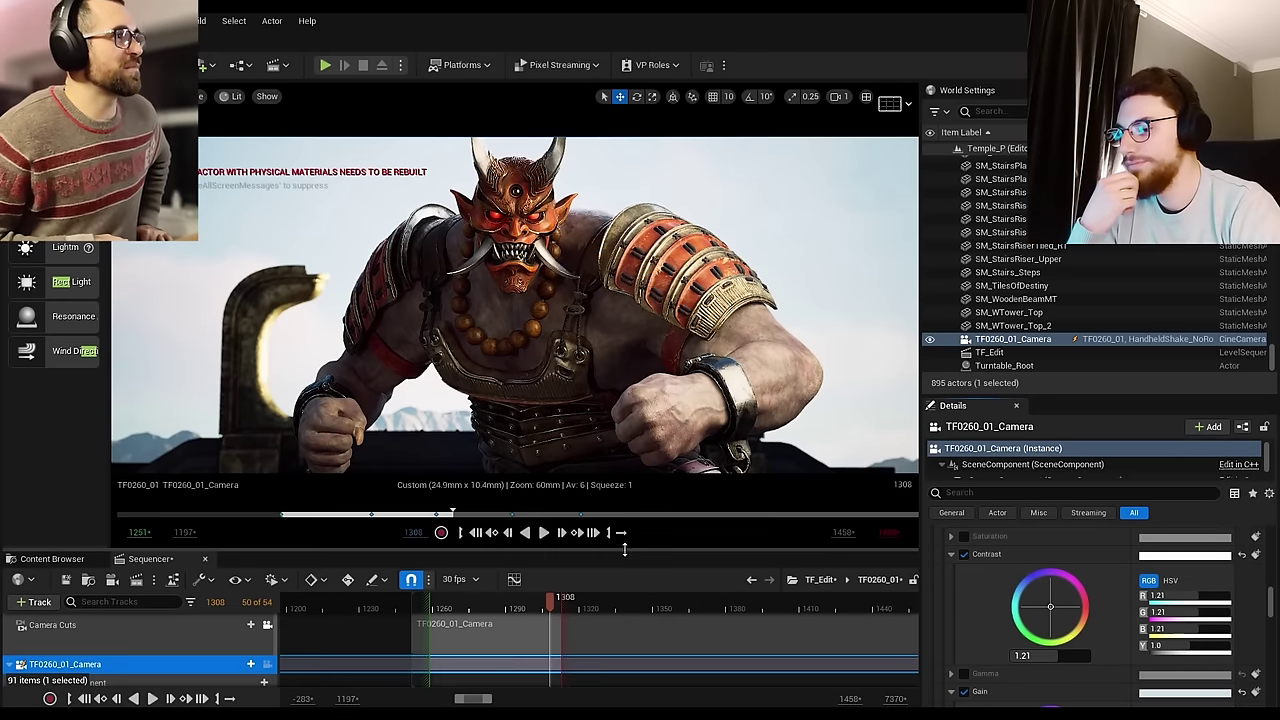
click(828, 589)
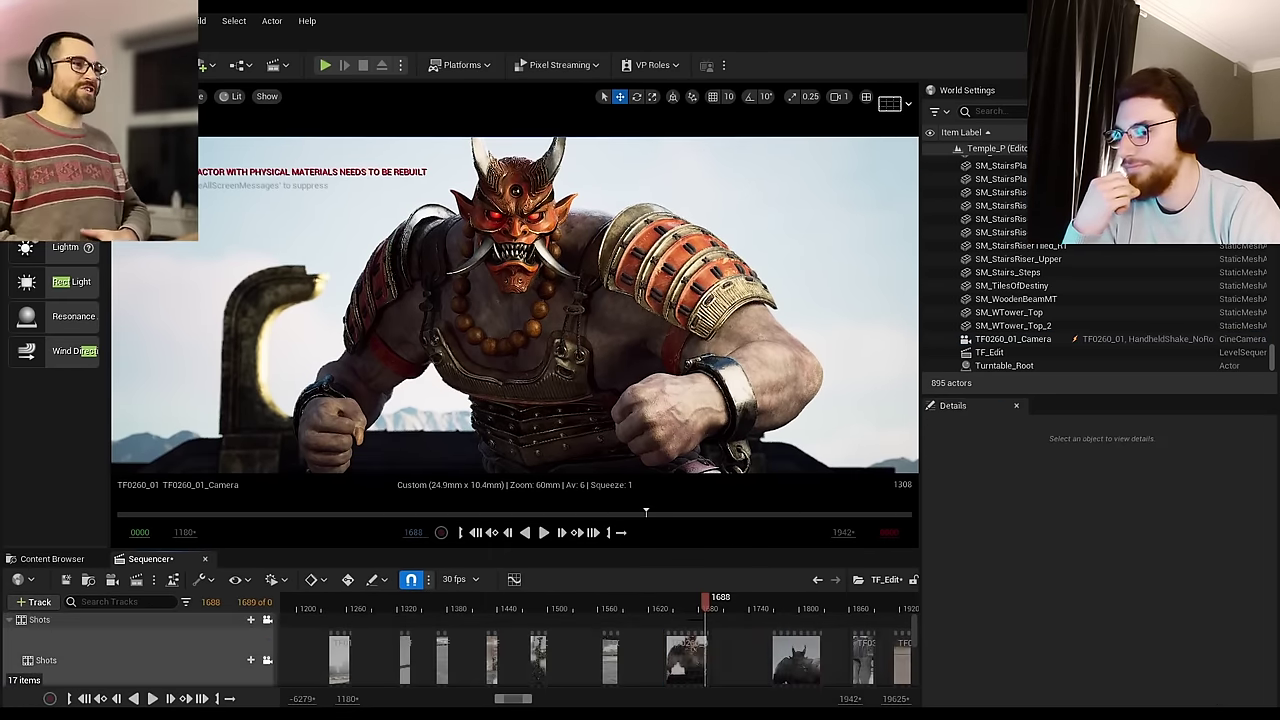
key(space)
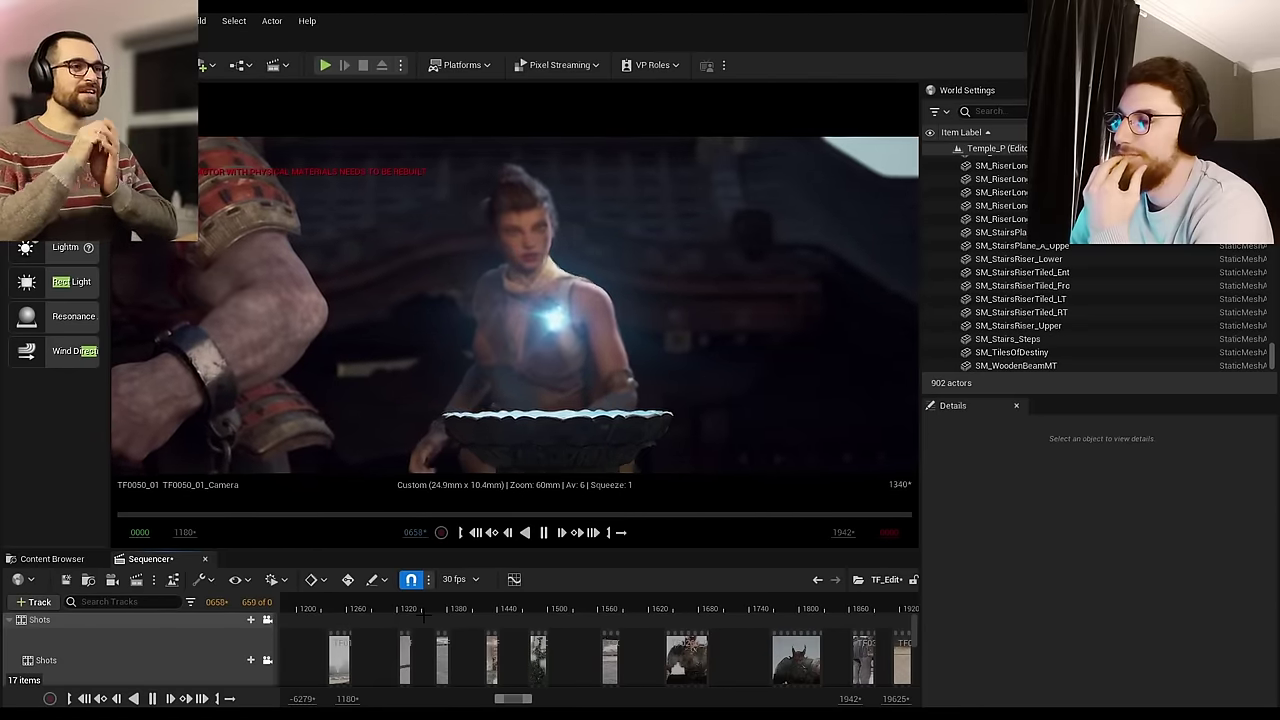
click(162, 331)
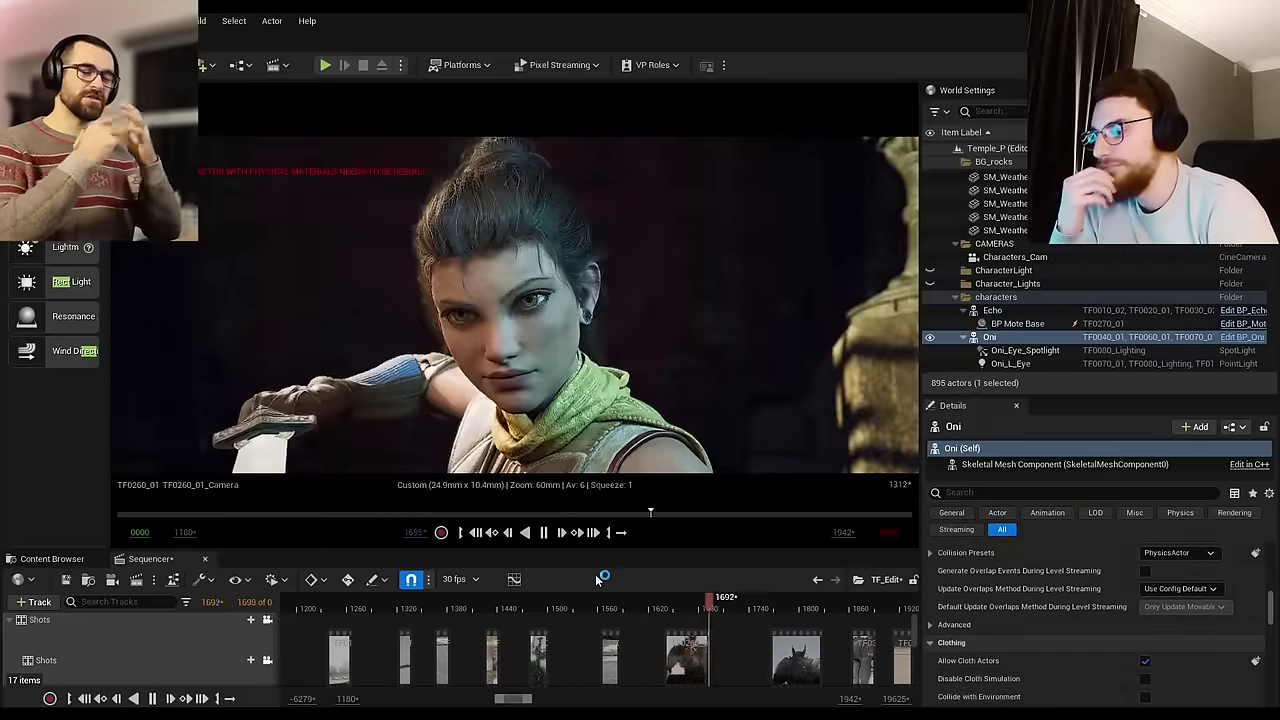
click(229, 698)
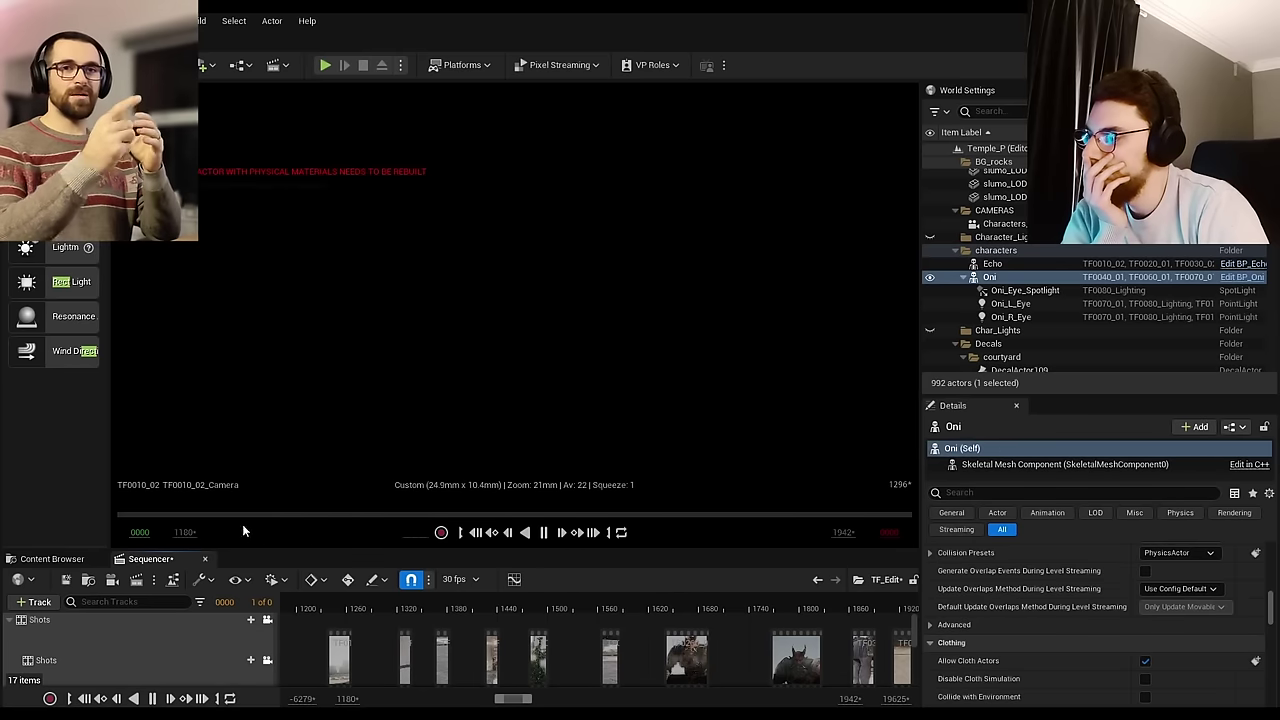
Step: Go to frame 1742 of the edit, open shot TF0270_01, and play it from frame 1323 to review Echo's close-up
drag(397, 608, 755, 612)
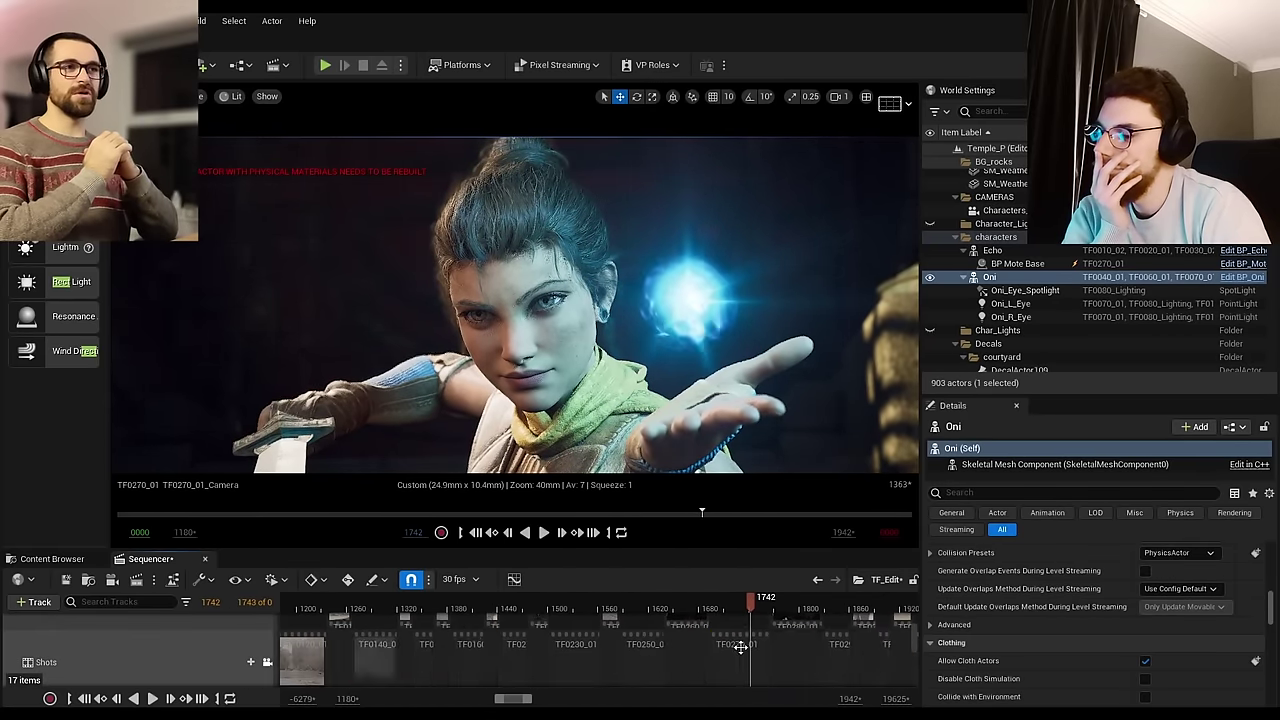
double_click(740, 640)
click(478, 608)
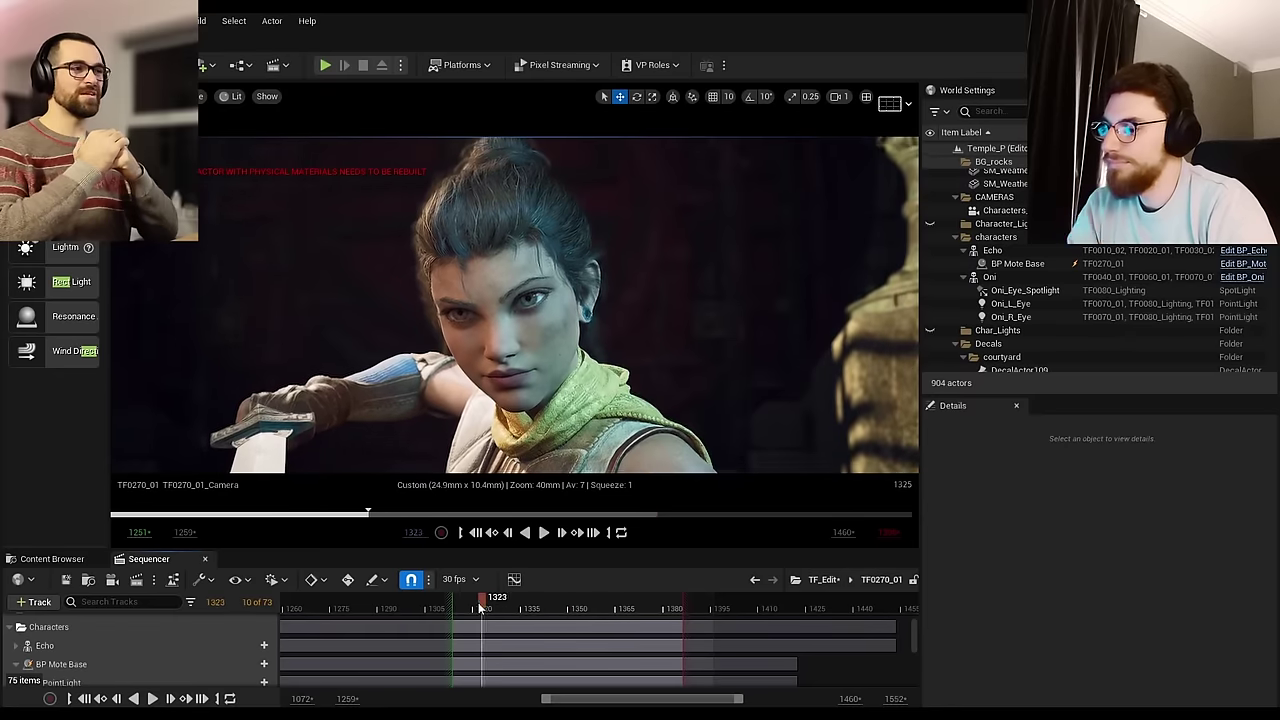
key(space)
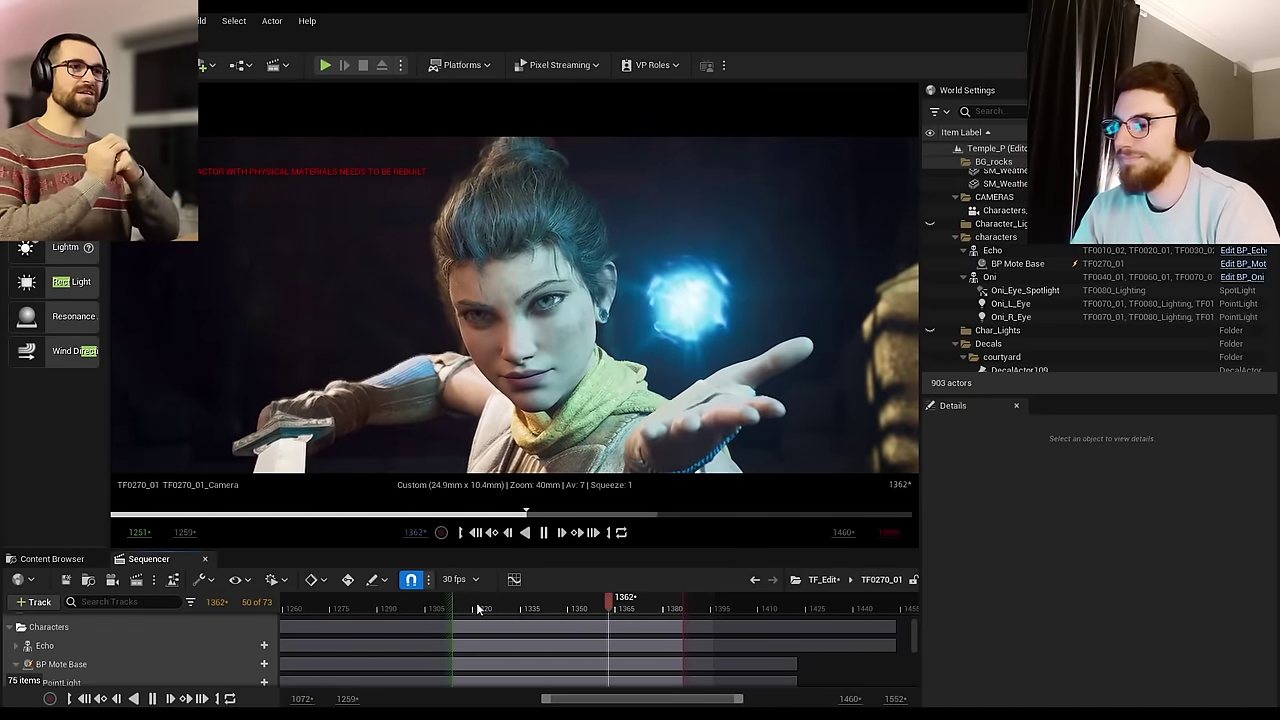
click(478, 608)
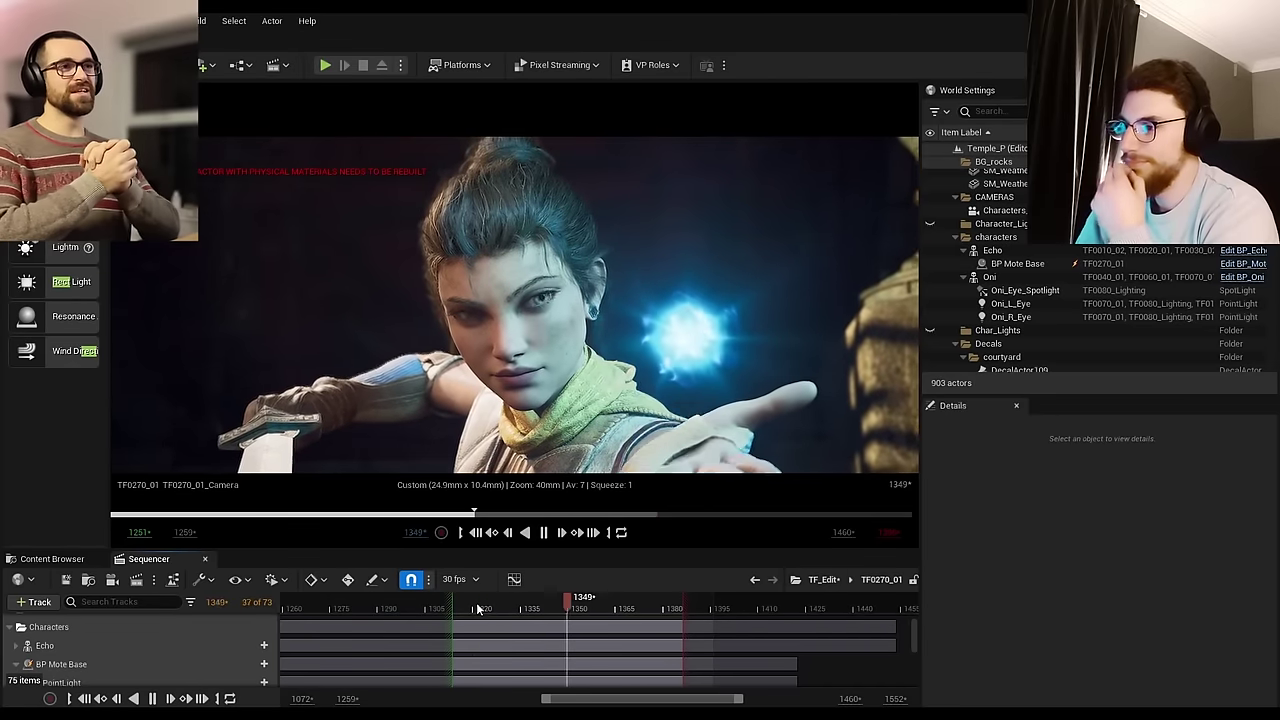
click(478, 608)
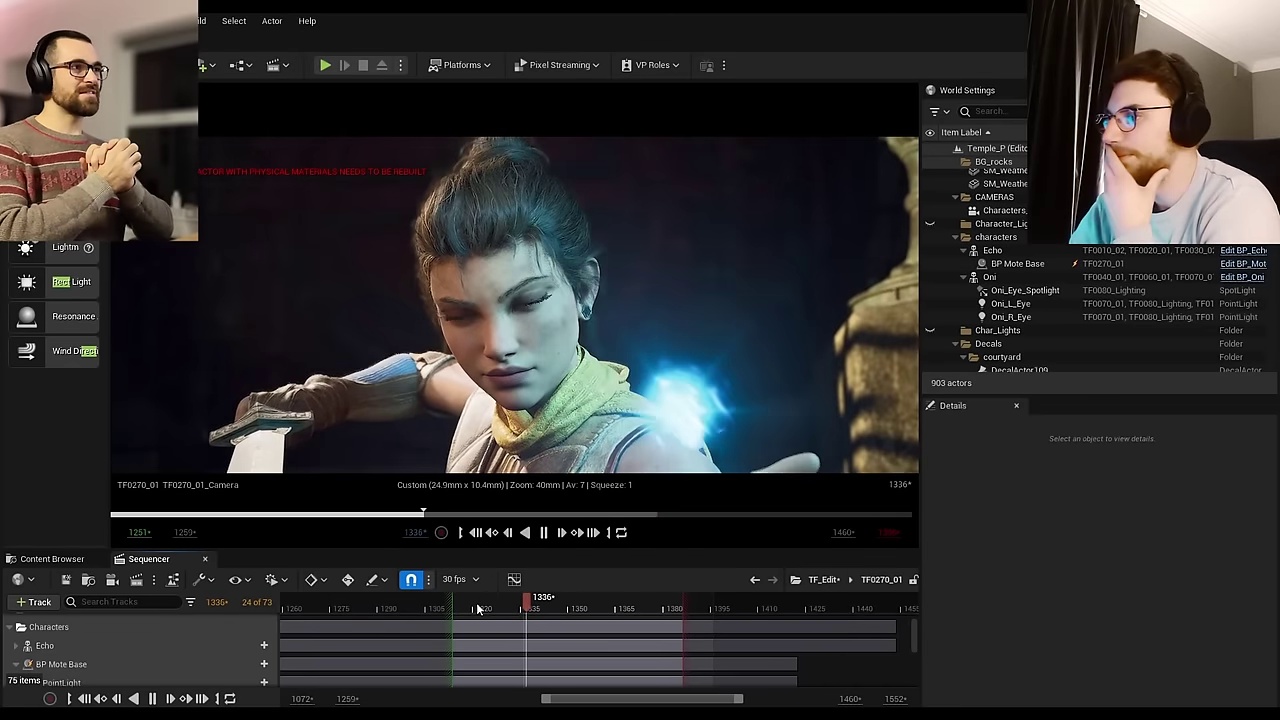
click(478, 608)
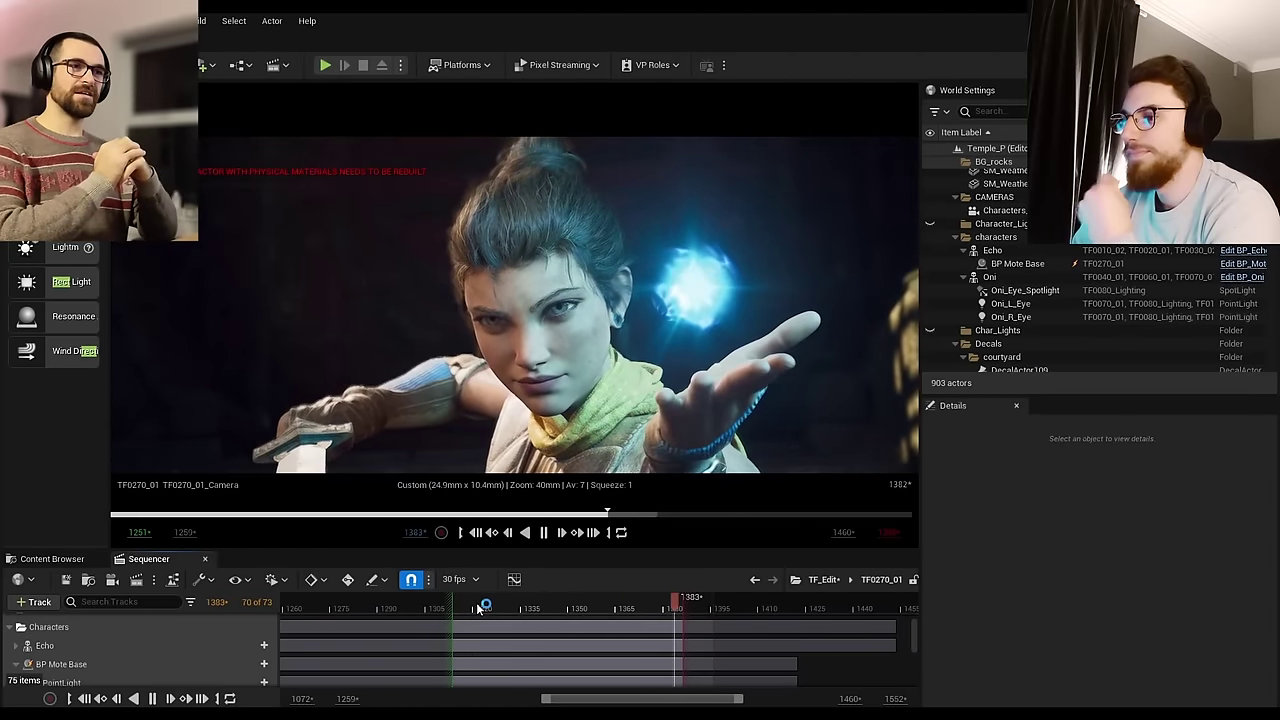
click(478, 608)
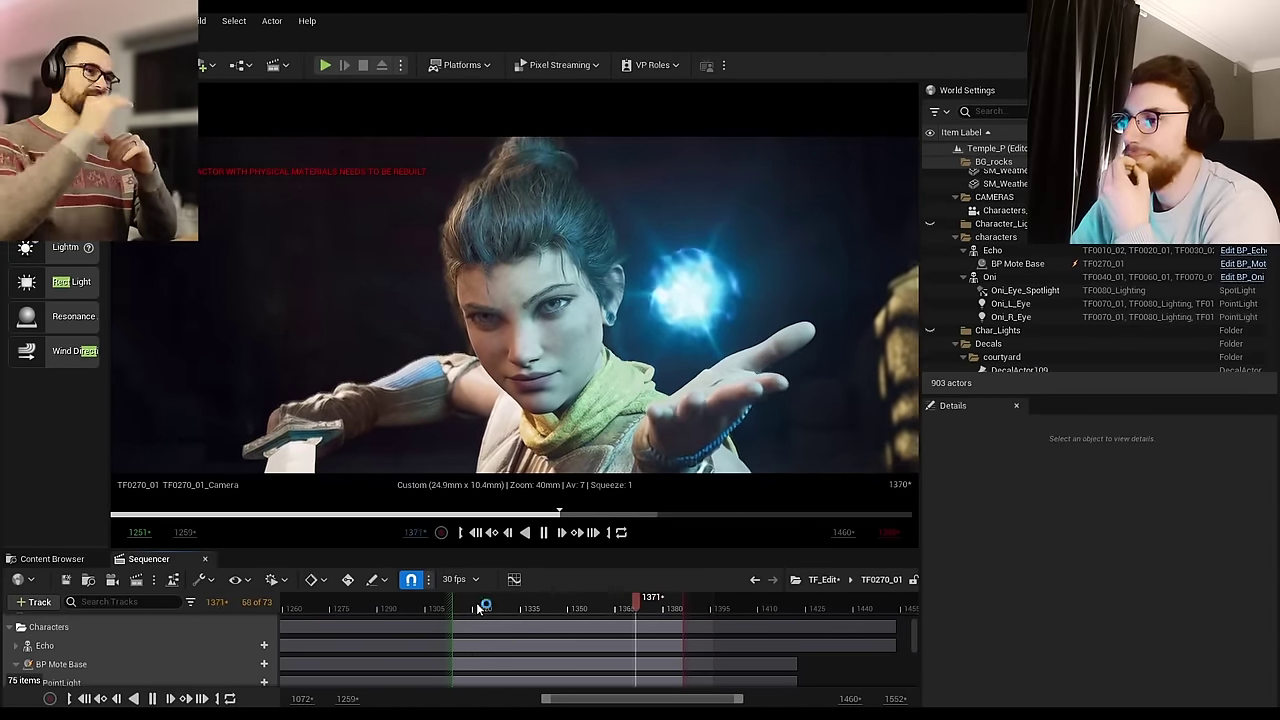